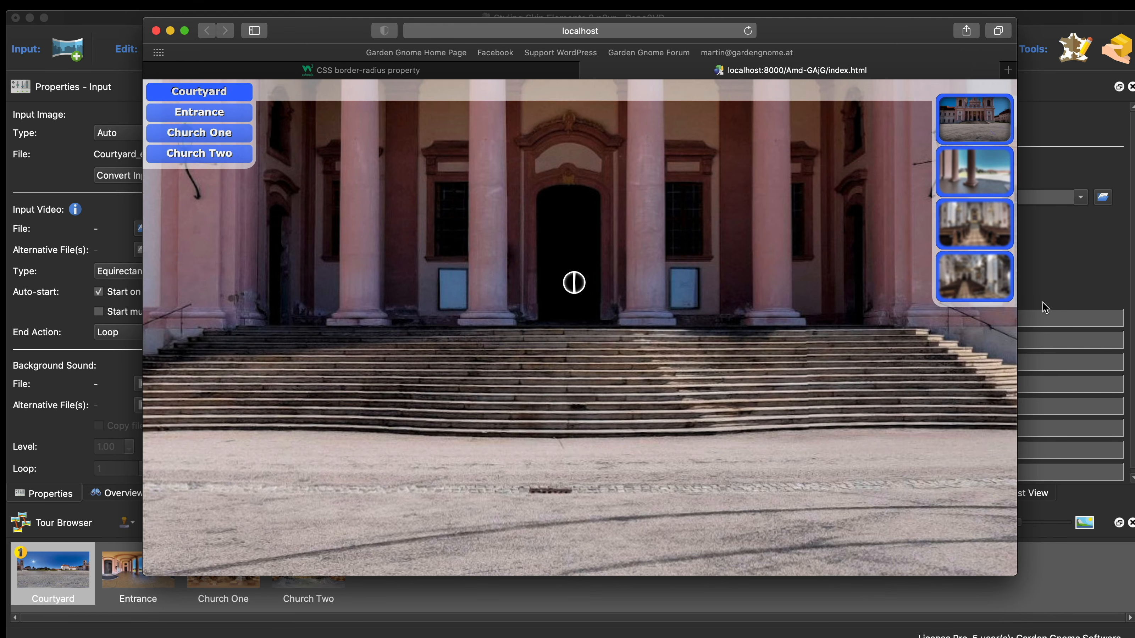
- Close the browser window showing the tour preview
click(1061, 288)
drag(836, 31, 837, 42)
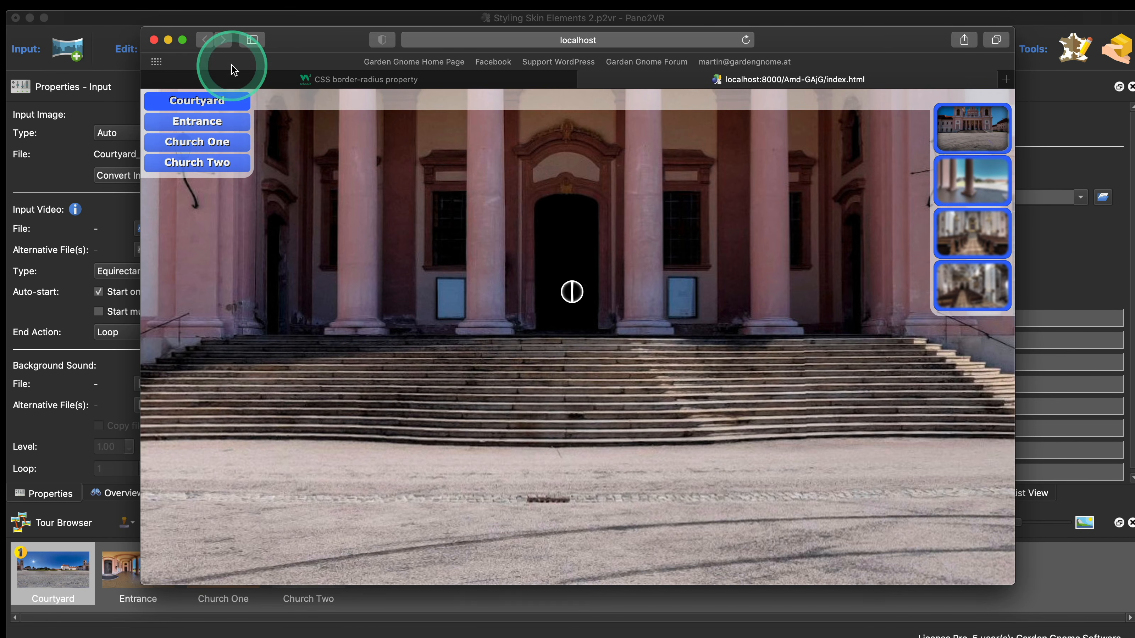
click(154, 40)
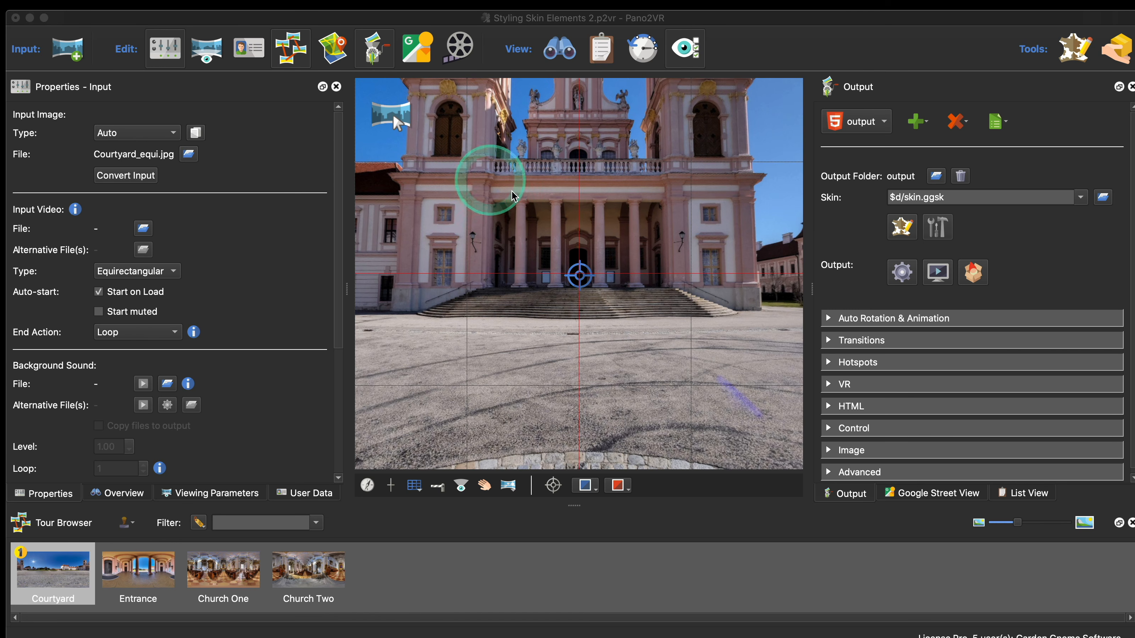
- Set the output skin to $d/skin 2.ggsk and open it in the Skin Editor
click(1082, 197)
click(1003, 222)
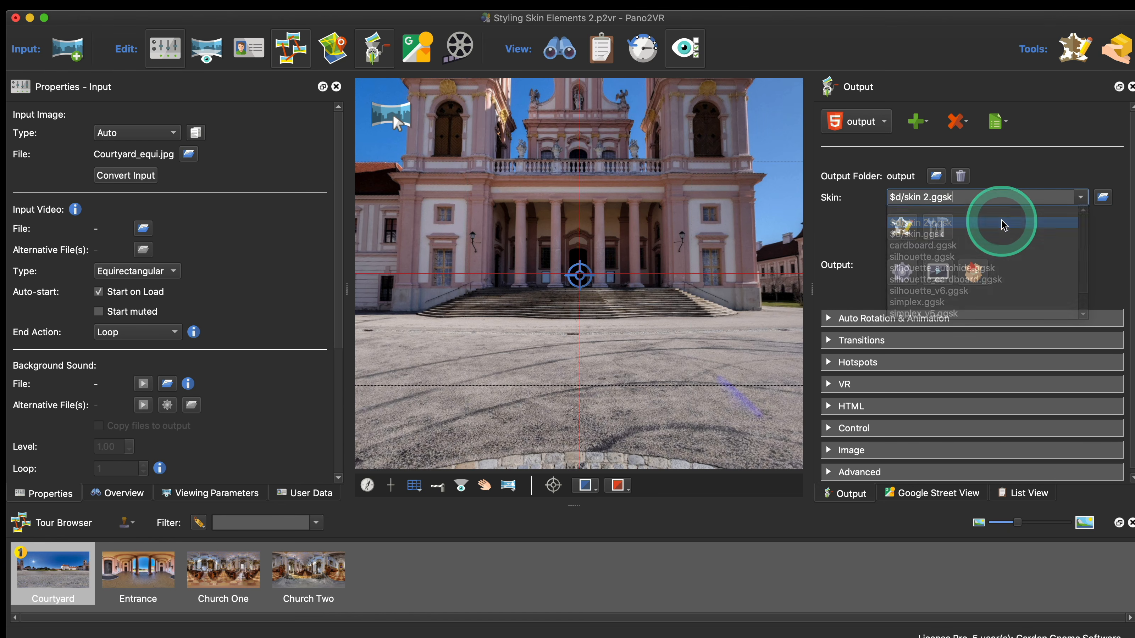
click(902, 231)
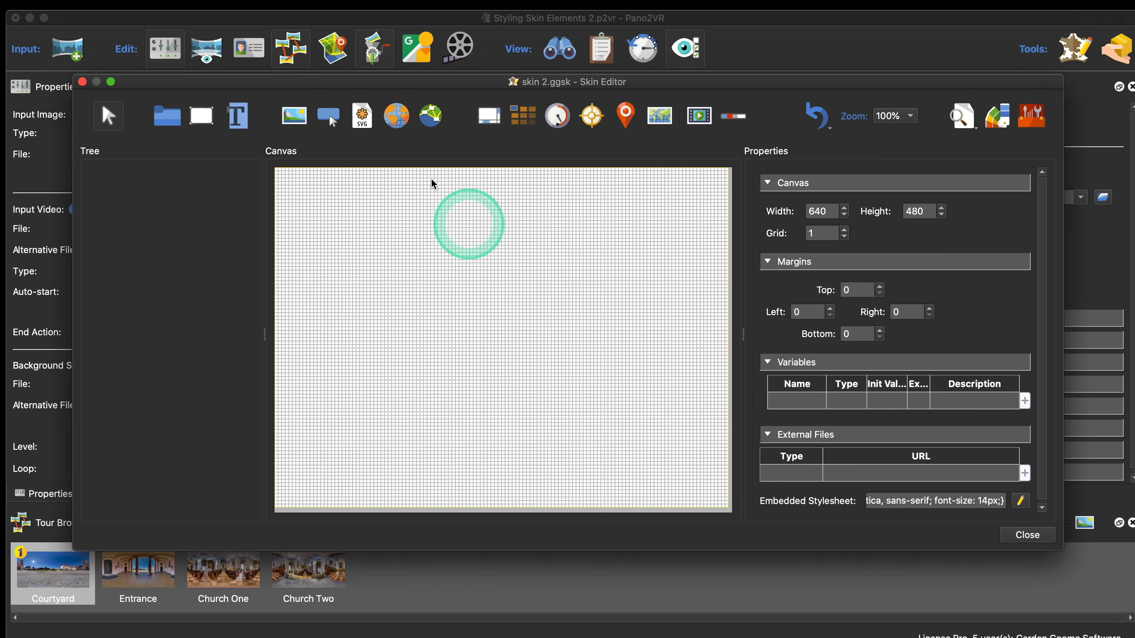
drag(395, 85, 401, 55)
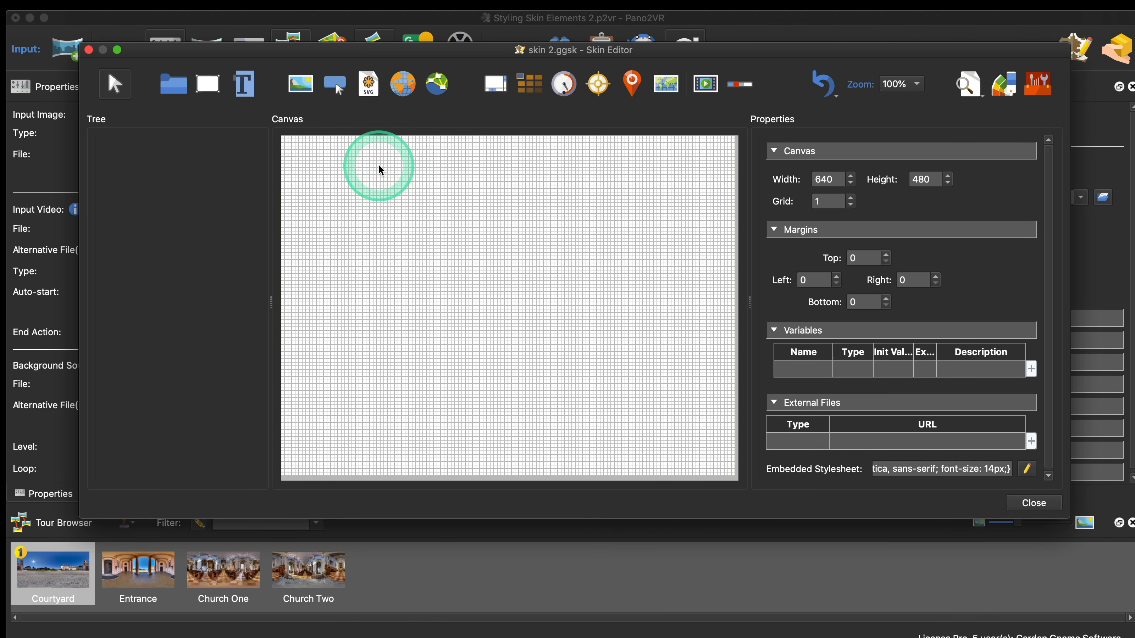
- Draw a rectangle about 94 by 49 pixels near the canvas's upper edge and review its position and size properties
click(208, 84)
mouse_move(307, 153)
mouse_down()
mouse_move(375, 191)
mouse_move(392, 168)
mouse_up()
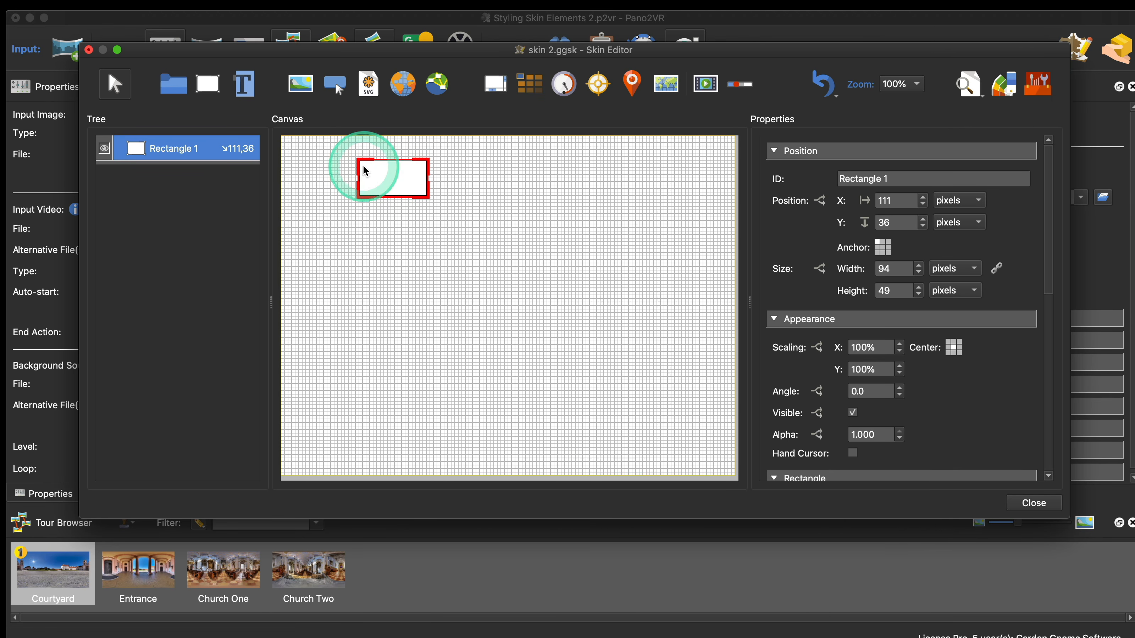
scroll(994, 357, down, 4)
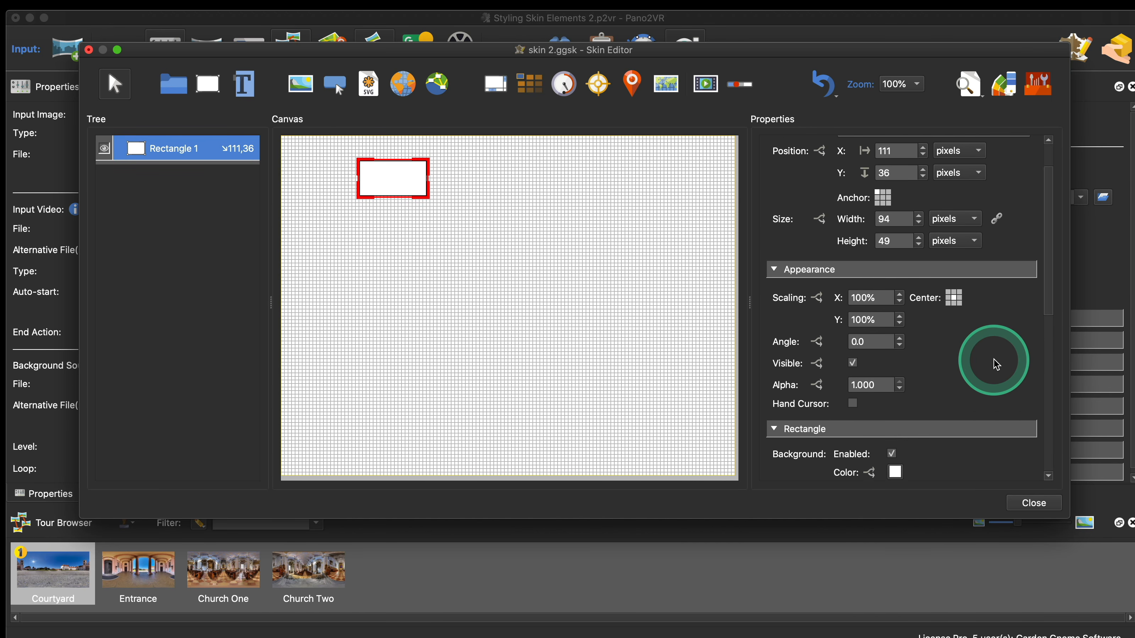
scroll(997, 365, up, 4)
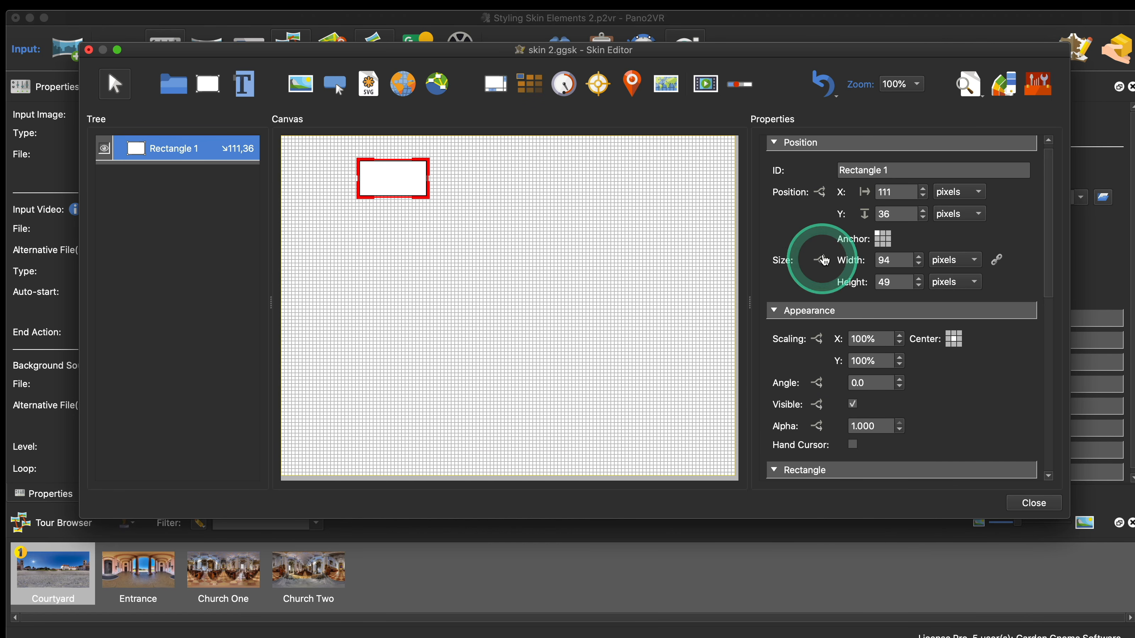
- Keep the rectangle's background enabled and set its background color to bright green, #55ff00
scroll(1052, 393, down, 3)
scroll(1051, 391, down, 5)
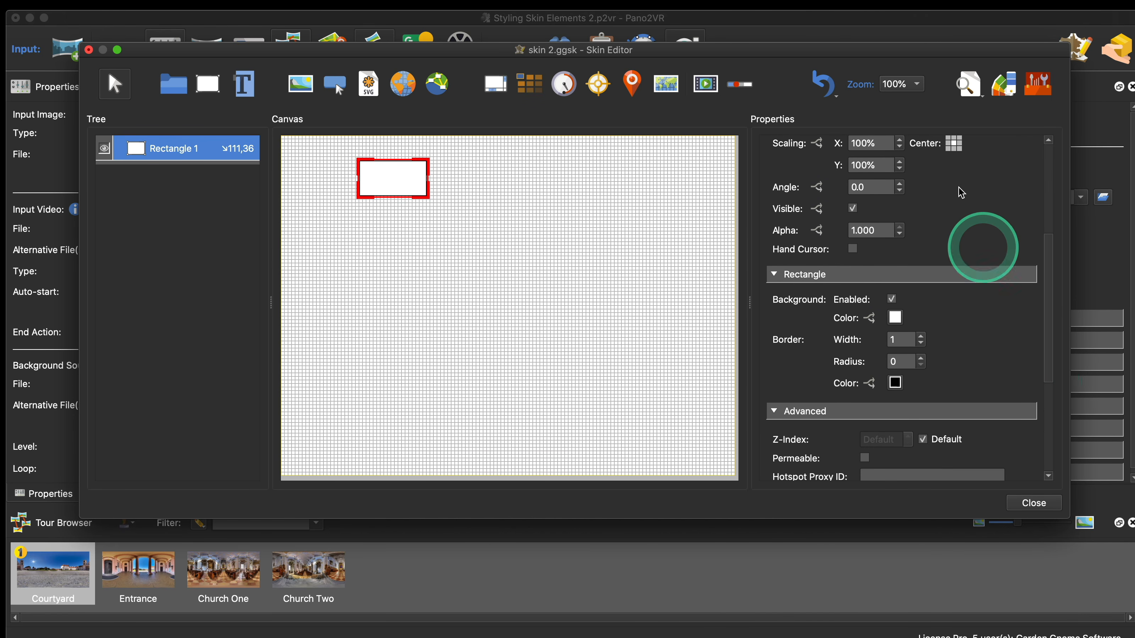
scroll(1006, 262, down, 1)
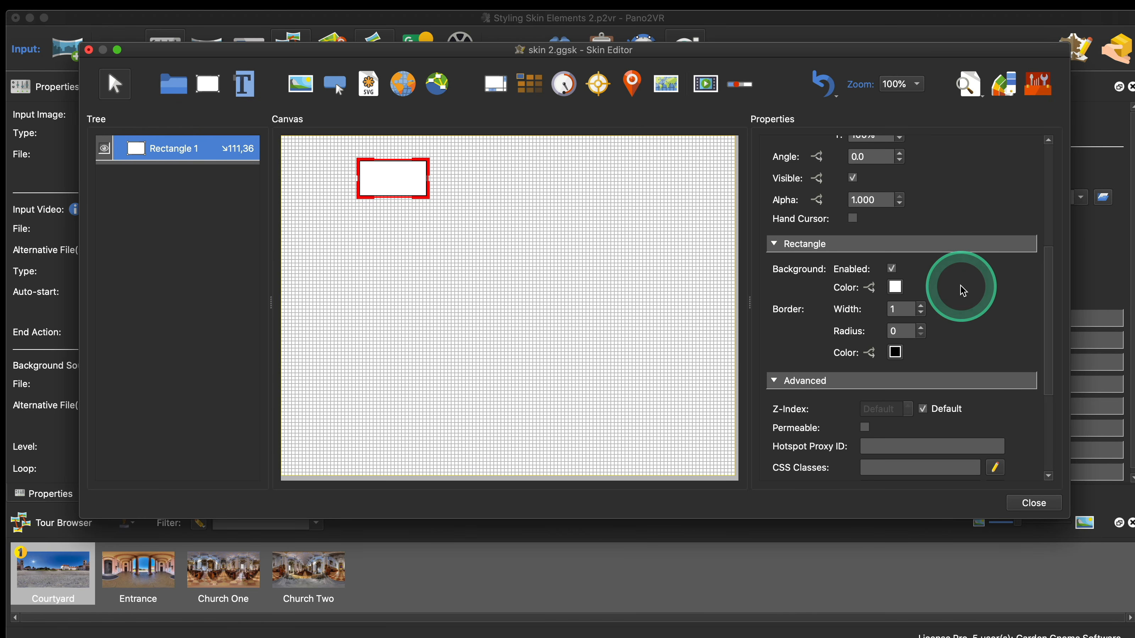
scroll(963, 291, down, 2)
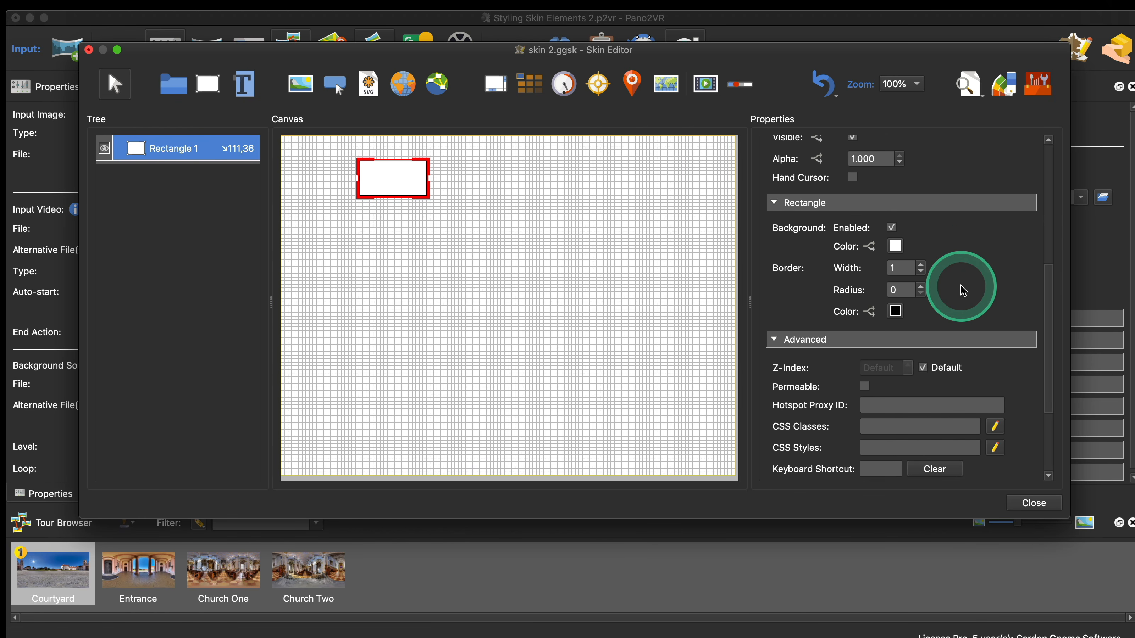
click(893, 228)
click(892, 228)
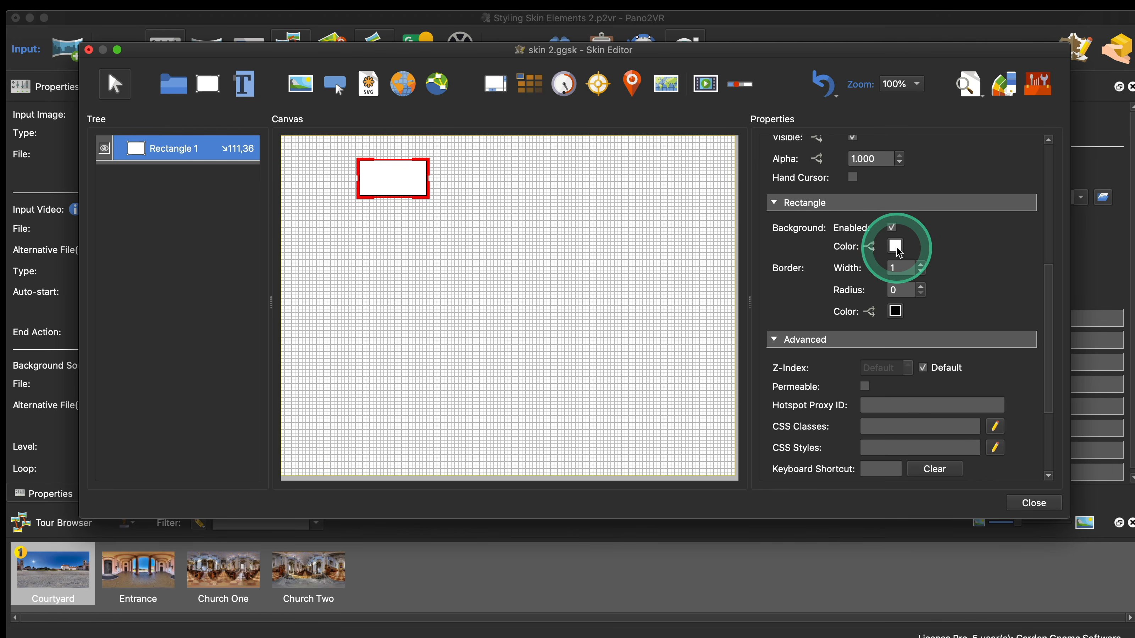
click(895, 245)
click(513, 201)
click(723, 416)
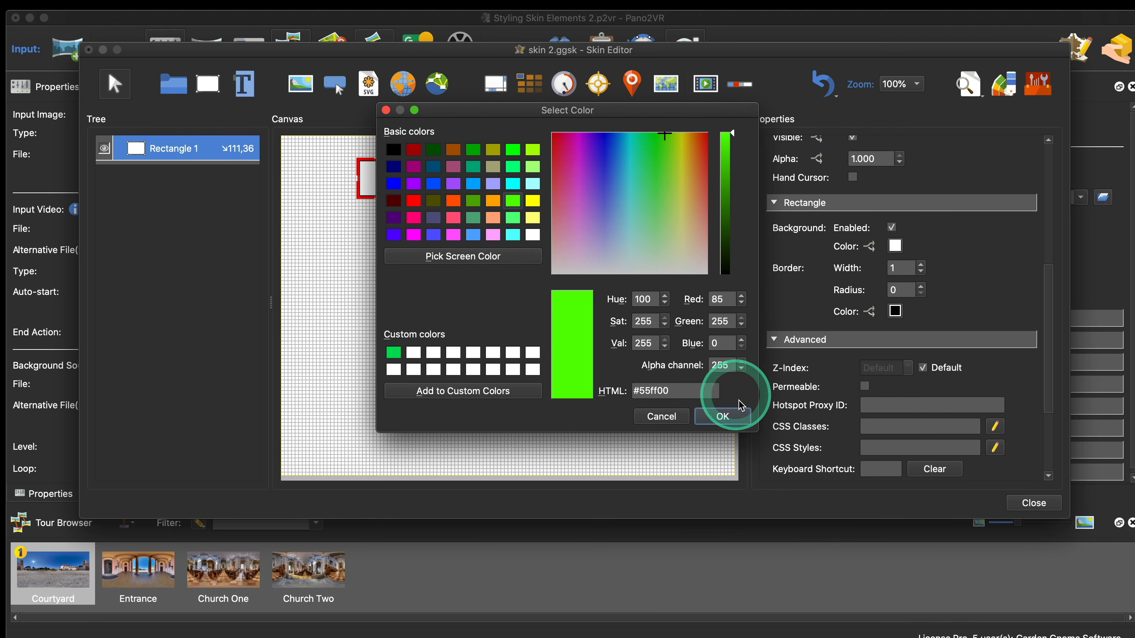
- Set the rectangle's border width to 3 and its border color to orange, and deselect it
click(923, 273)
click(924, 268)
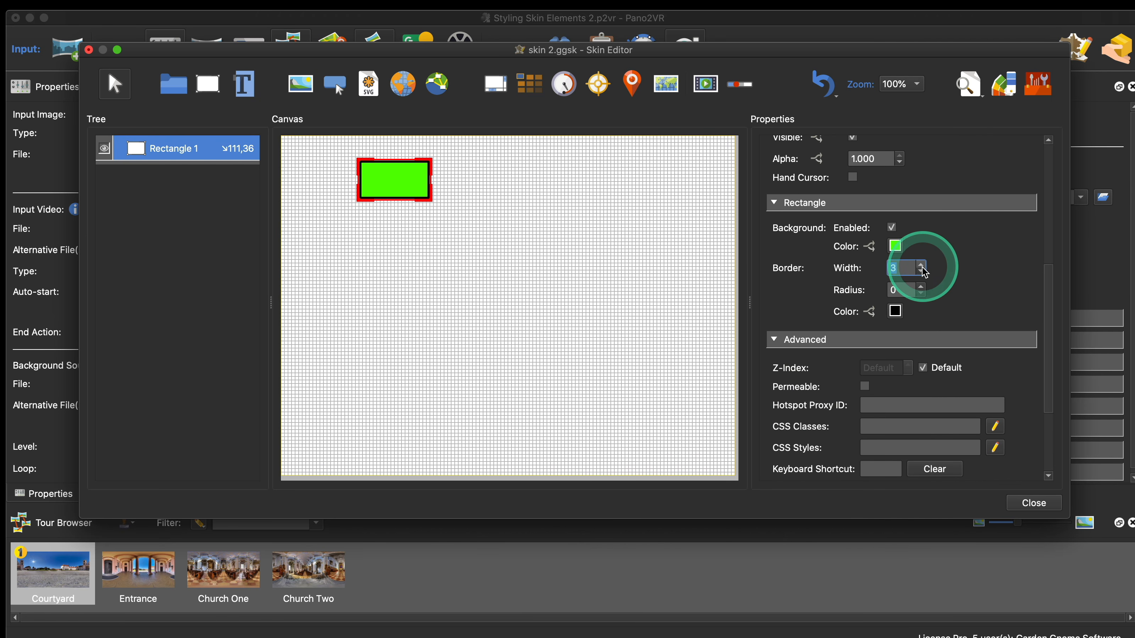
click(895, 312)
click(493, 201)
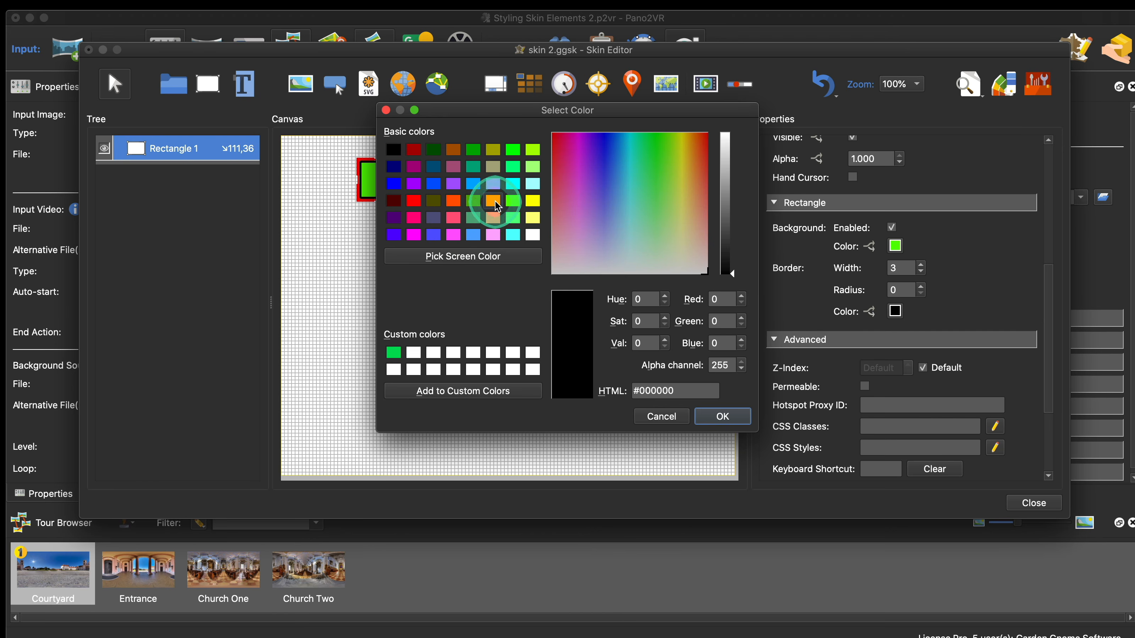
click(723, 416)
scroll(967, 251, down, 2)
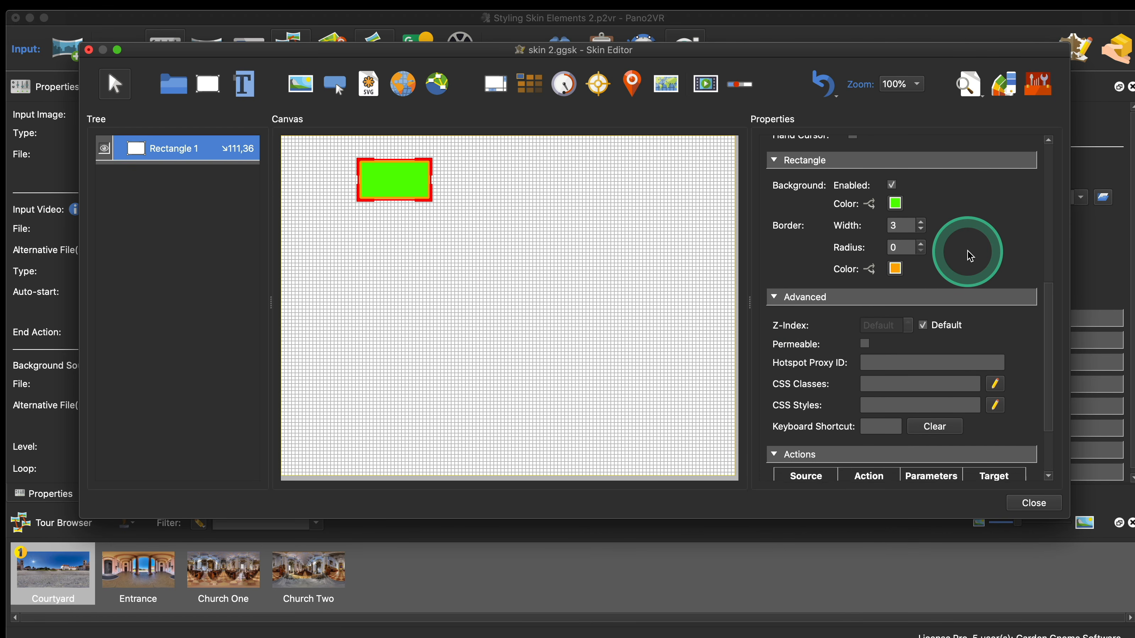
scroll(967, 252, up, 1)
click(444, 285)
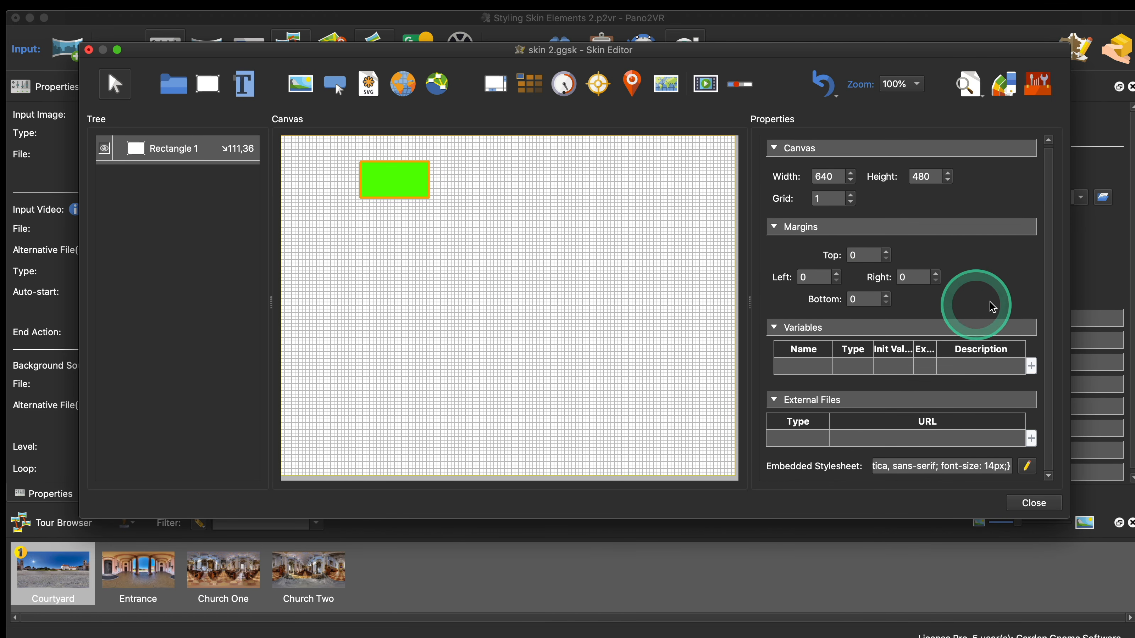
- Delete the green rectangle from the canvas
click(407, 189)
key(BackSpace)
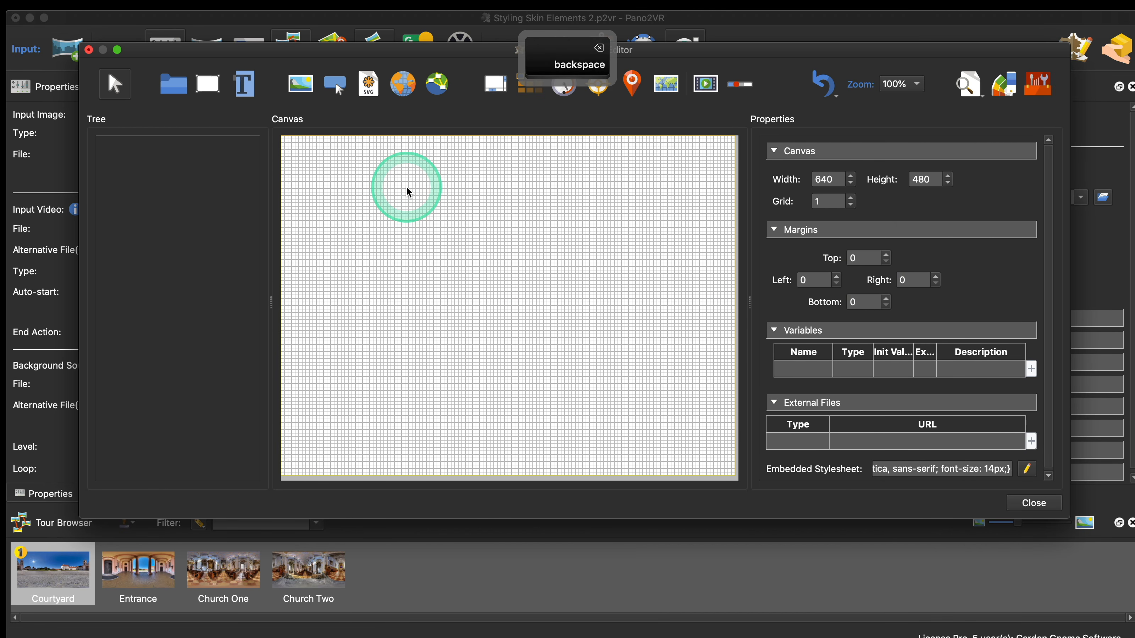
- Add a text element near the canvas's upper-left corner at about X 18, Y 13 pixels
click(243, 83)
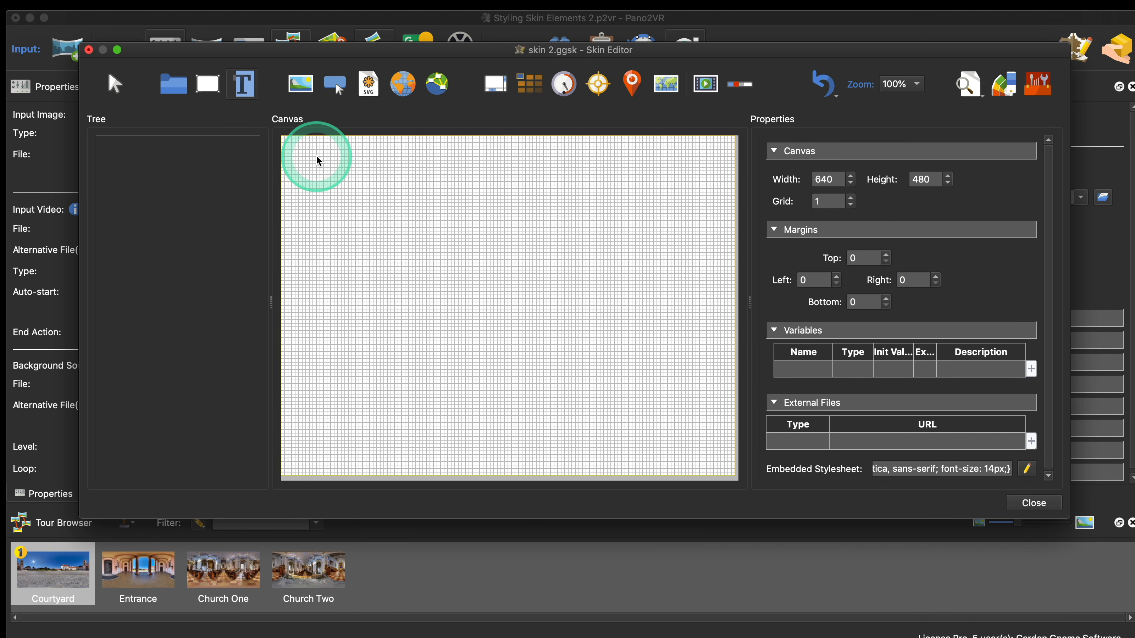
click(317, 157)
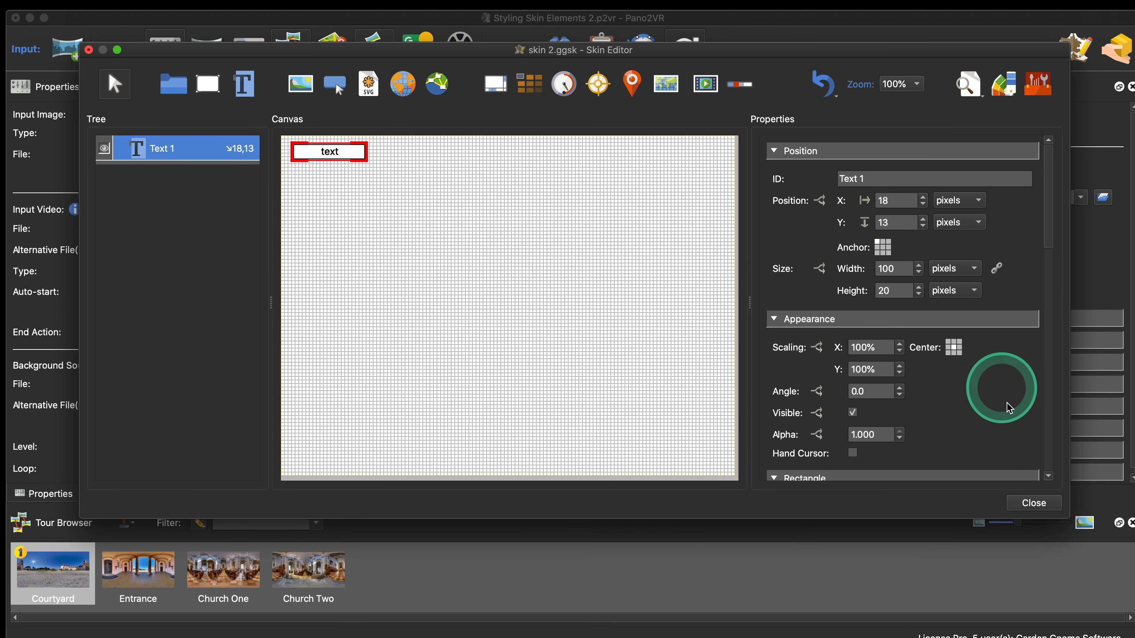
scroll(1008, 408, down, 5)
scroll(1010, 411, down, 3)
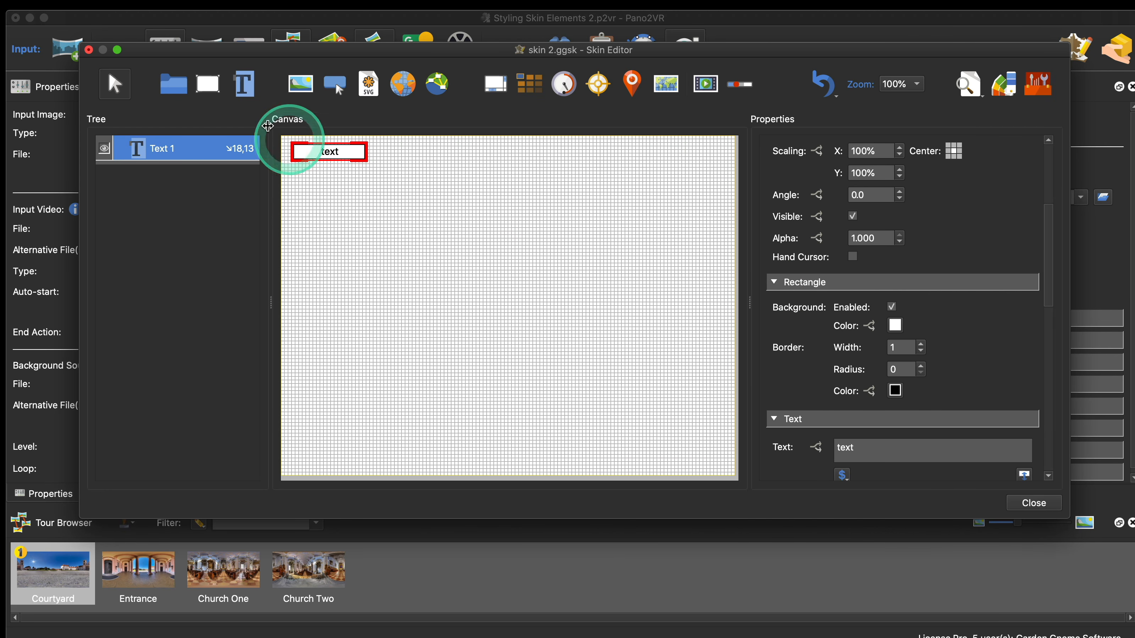
- Add a rectangle just below the text element at about X 13, Y 52 pixels, and review its Rectangle settings
click(208, 84)
click(316, 173)
drag(342, 184, 318, 181)
scroll(1021, 381, down, 5)
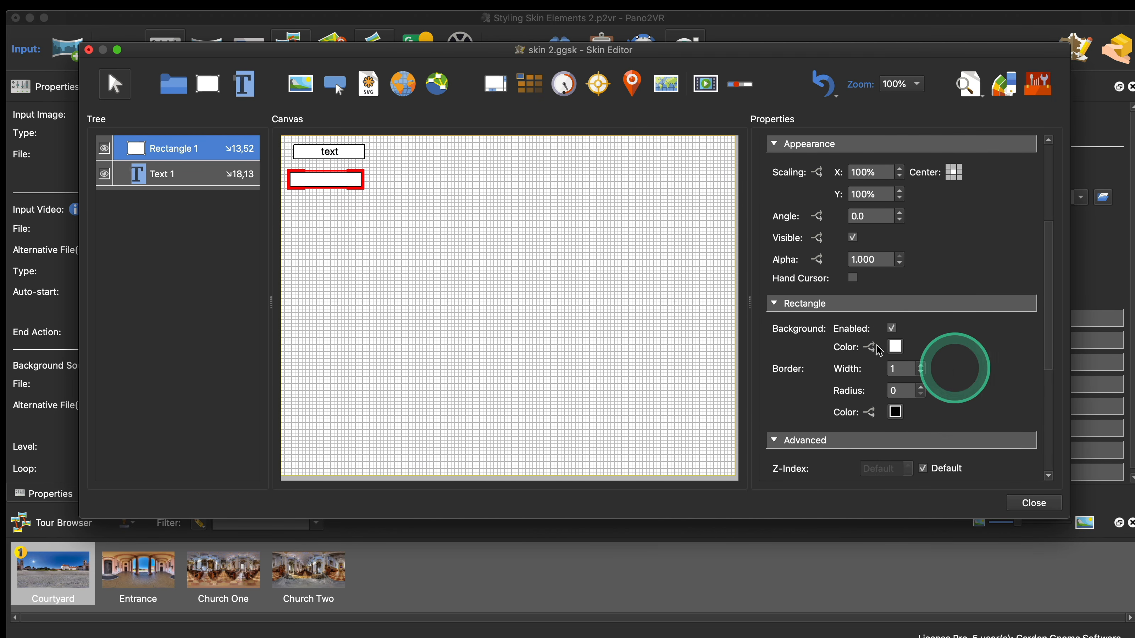
scroll(1006, 353, down, 1)
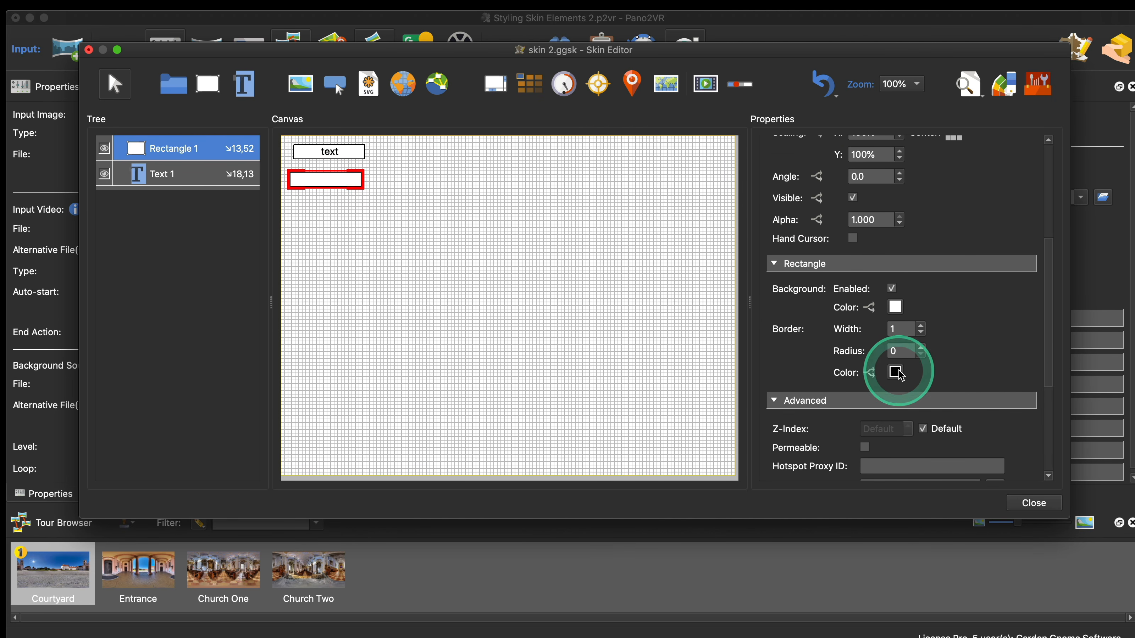
- Select the text element and compare its Rectangle settings with those of the plain rectangle
click(326, 152)
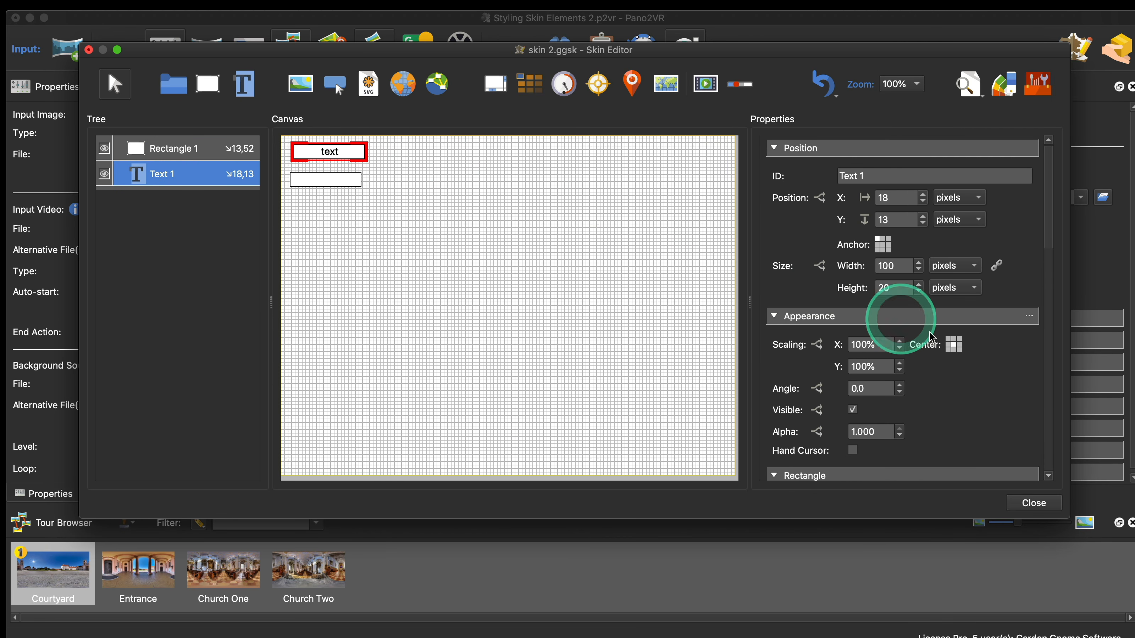
scroll(990, 357, down, 4)
scroll(990, 363, down, 3)
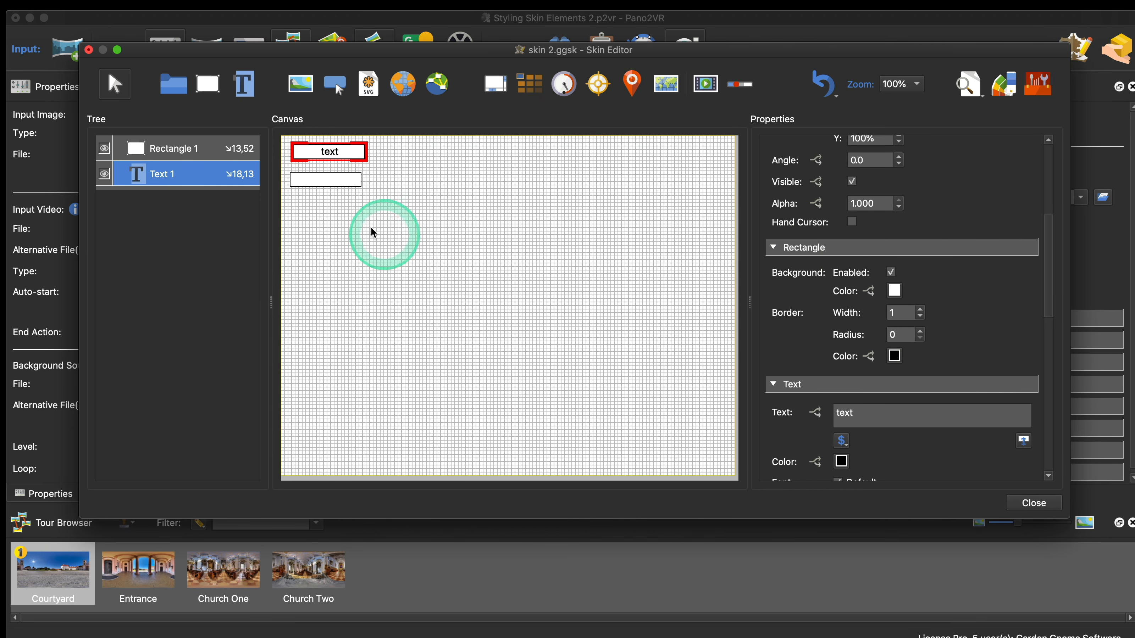
- Delete the plain rectangle below the text element
click(352, 186)
key(BackSpace)
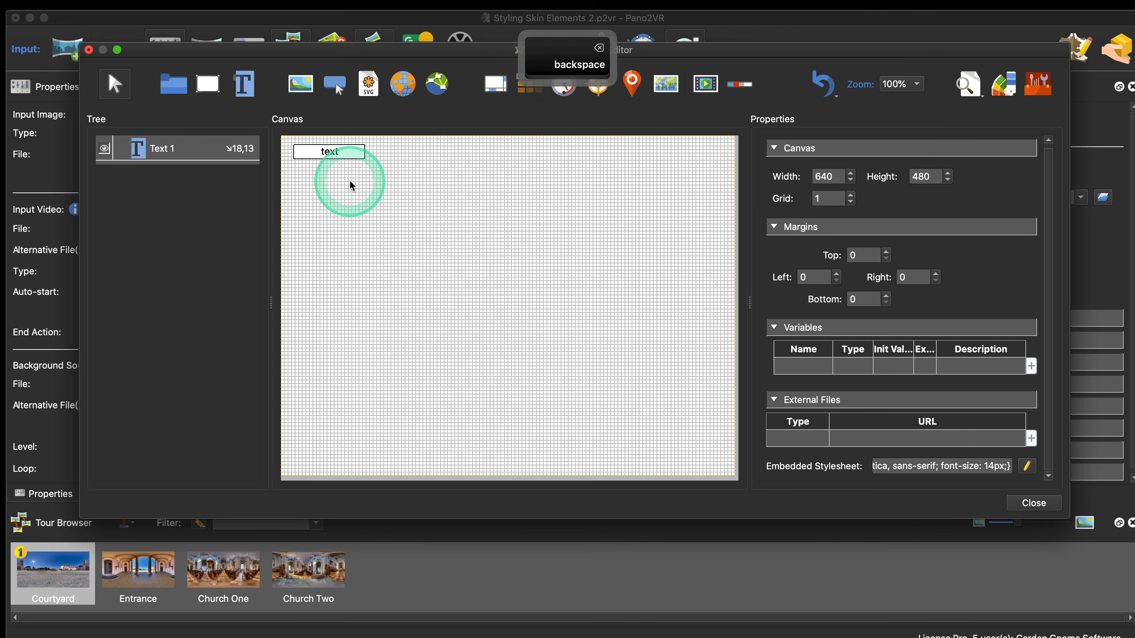
click(972, 268)
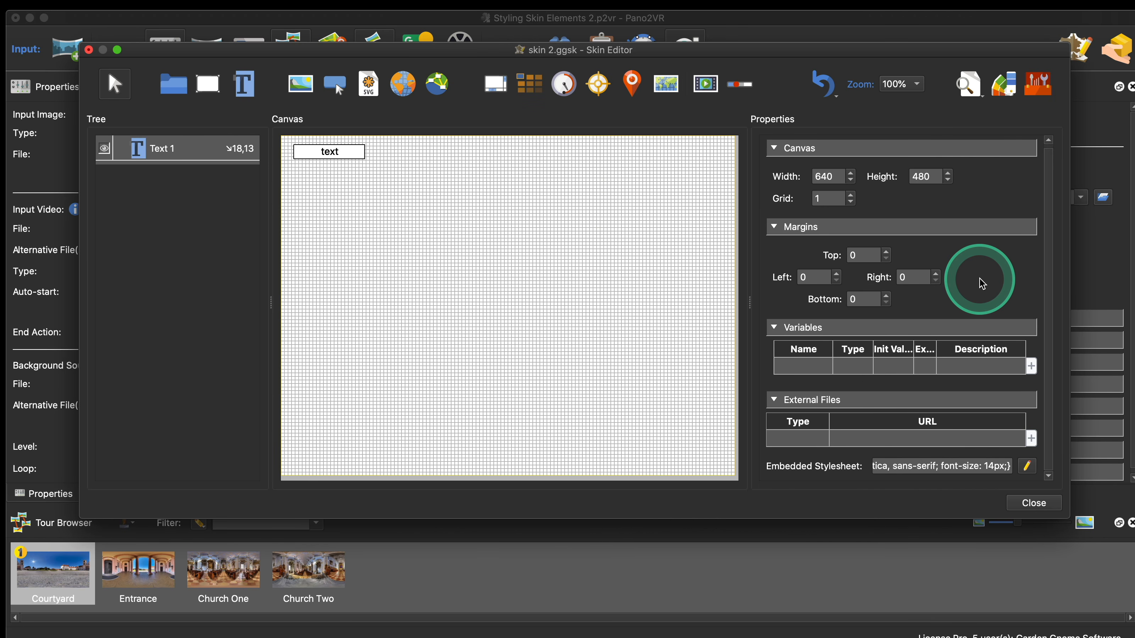
- Examine the text element's background, border, text color, font and alignment settings
click(336, 153)
scroll(997, 346, down, 10)
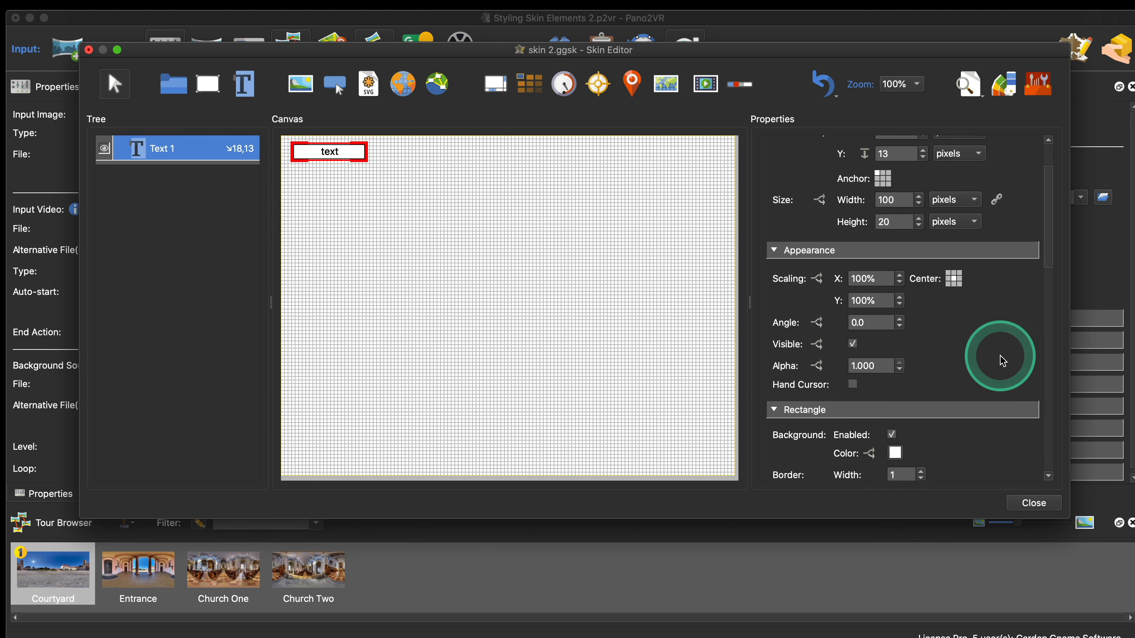
scroll(1003, 361, up, 3)
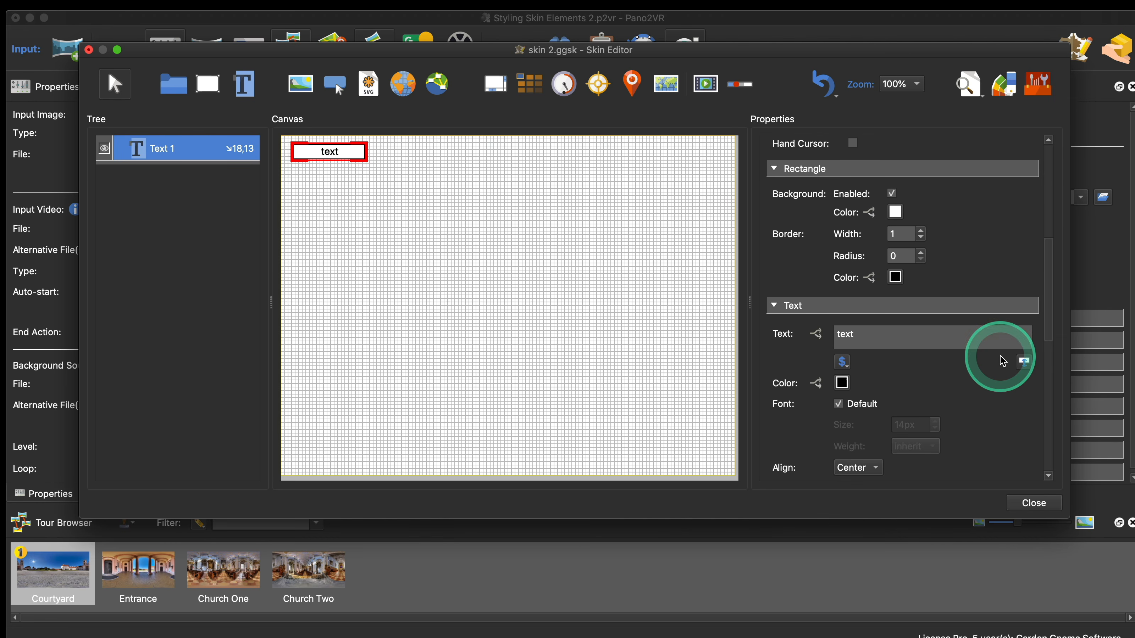
click(999, 343)
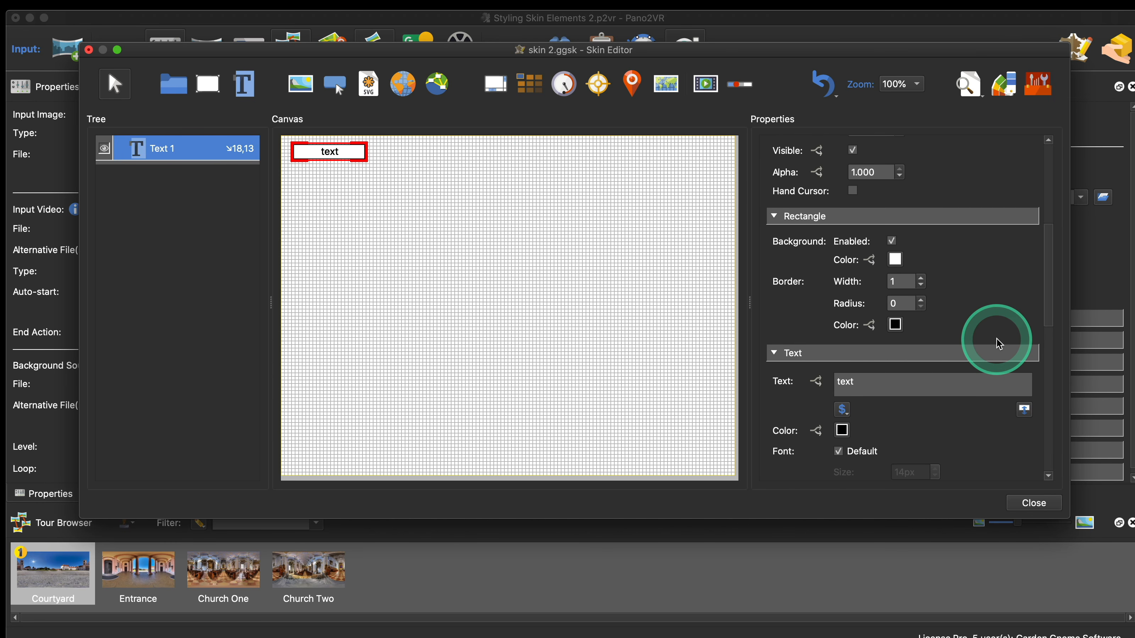
scroll(1001, 341, down, 3)
scroll(983, 333, up, 4)
click(969, 332)
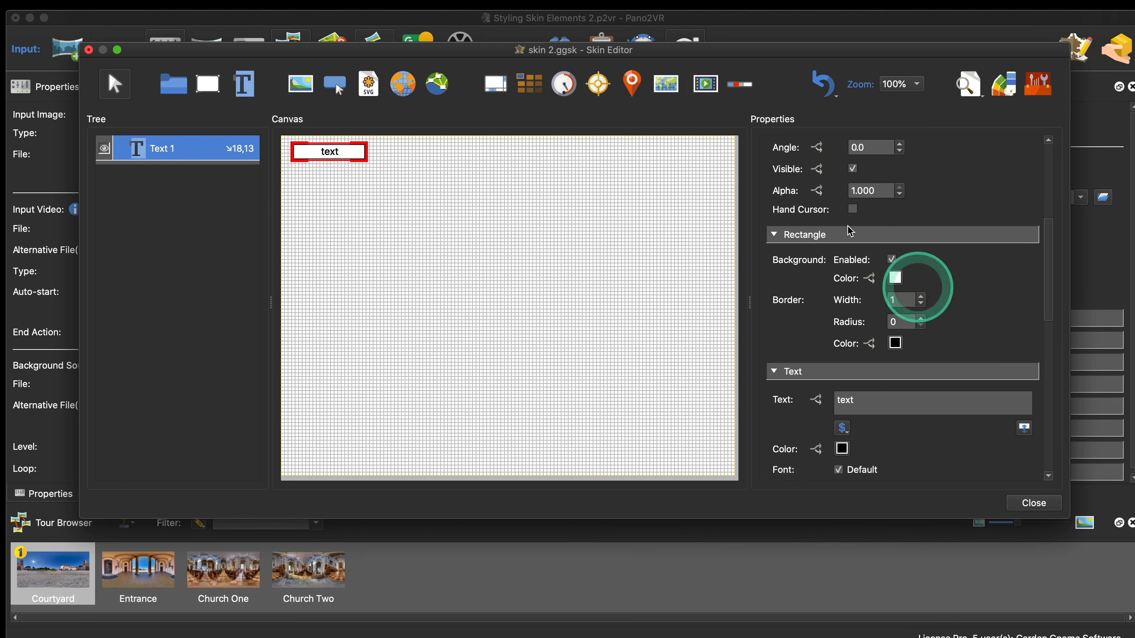
- Move the text element toward the canvas's upper middle, to about X 232, Y 63 pixels, and deselect it
drag(364, 160, 519, 198)
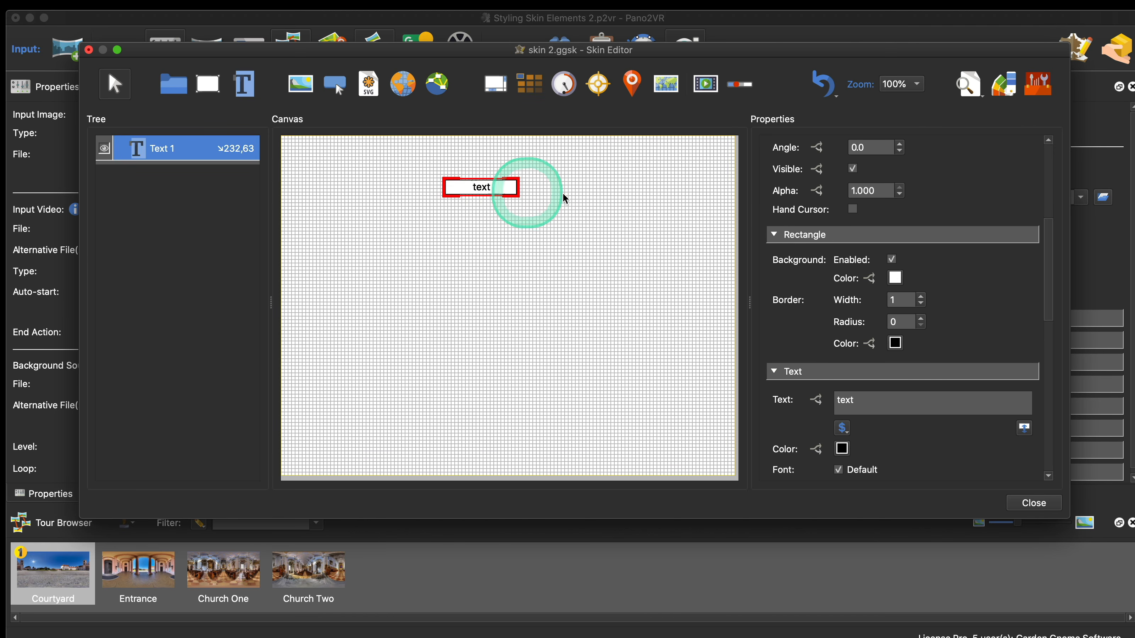
click(567, 195)
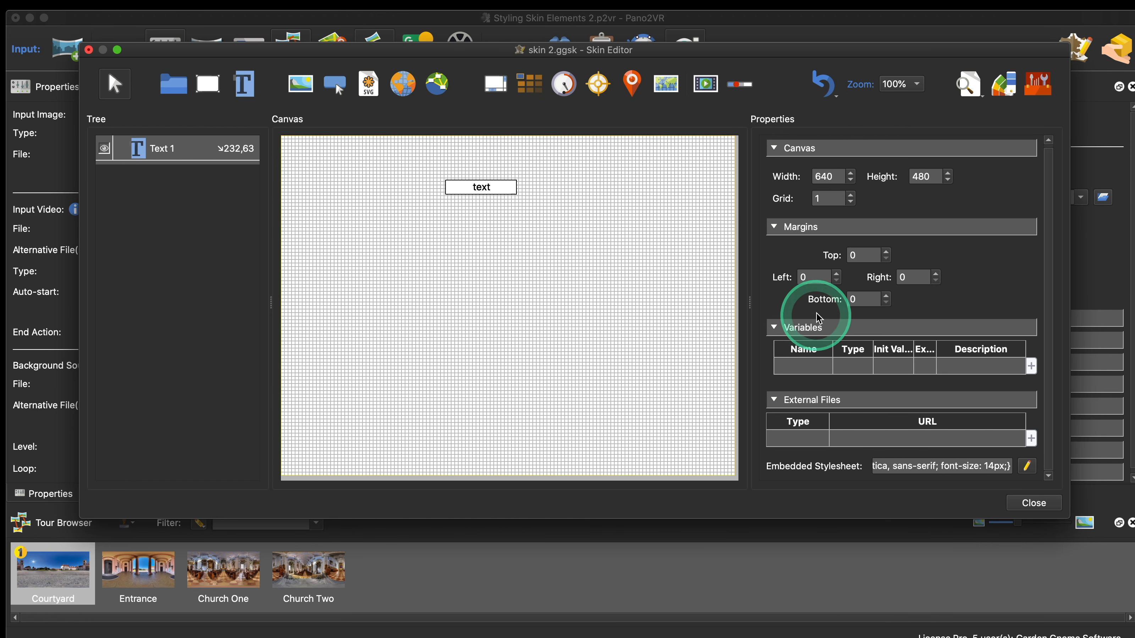
scroll(802, 302, up, 1)
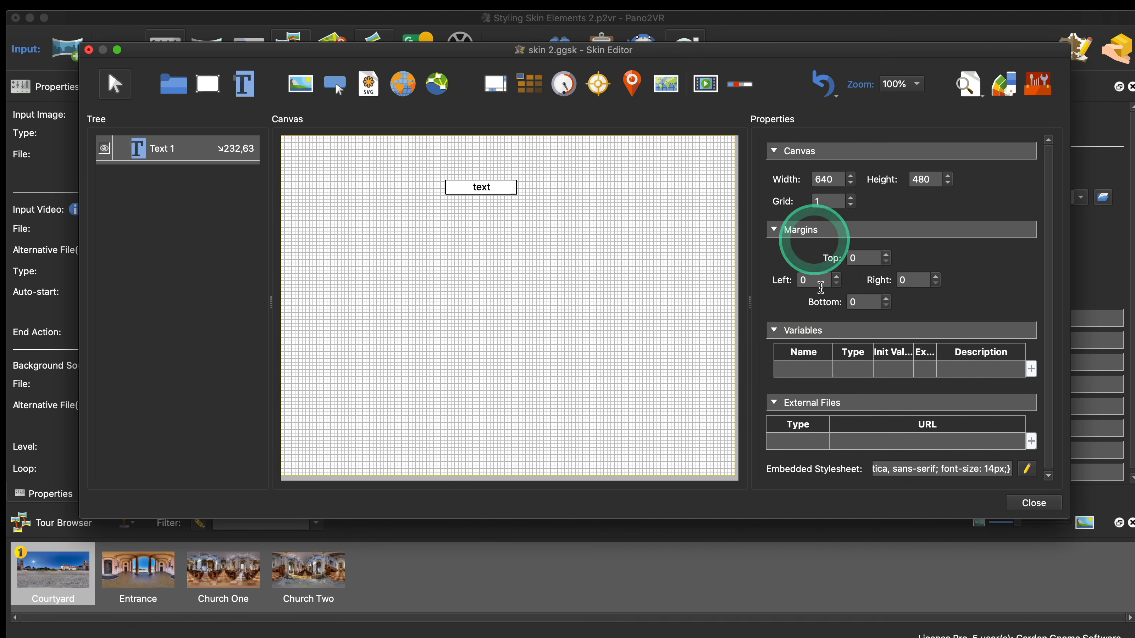
scroll(810, 286, down, 1)
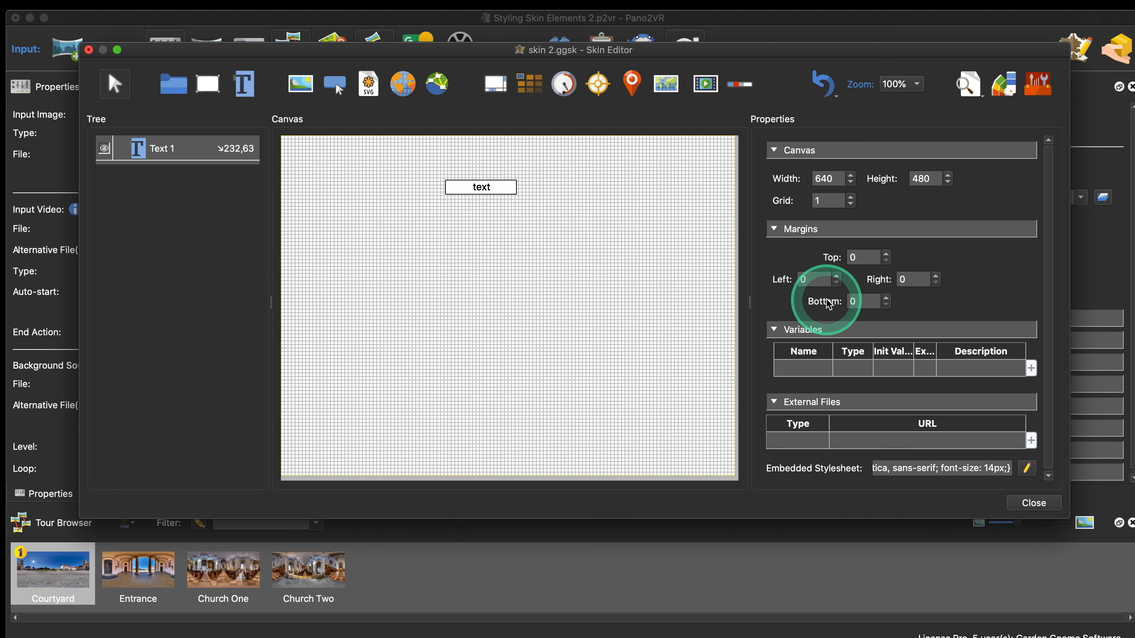
- Open the skin's embedded stylesheet in an enlarged editor, read its font rule, and close it without changes
click(1027, 468)
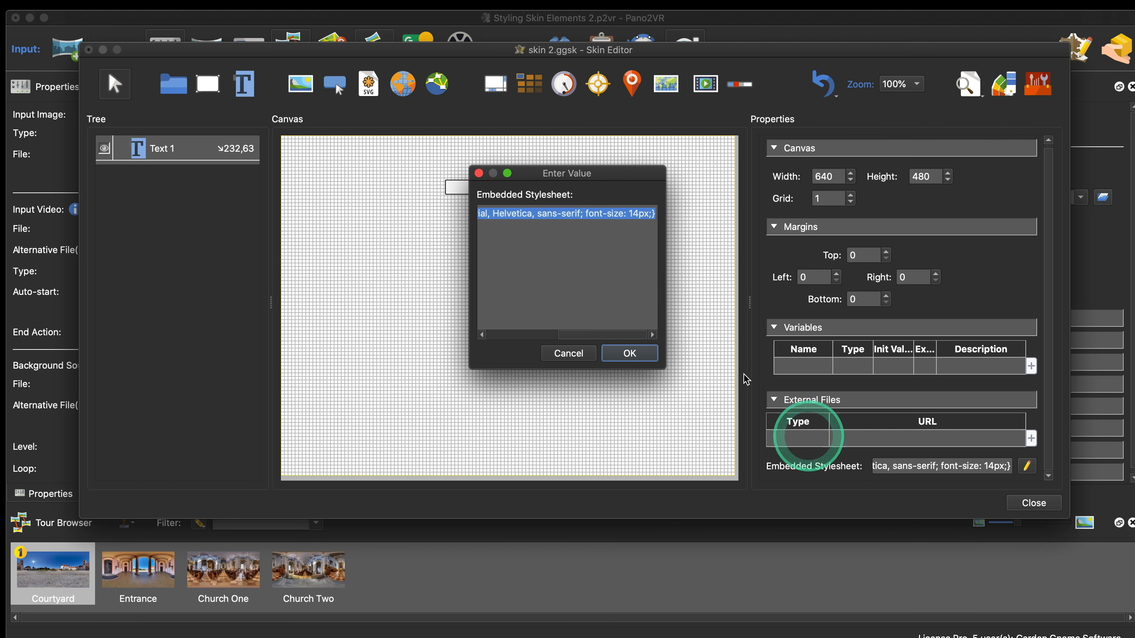
drag(664, 367, 879, 438)
drag(724, 186, 633, 164)
click(577, 251)
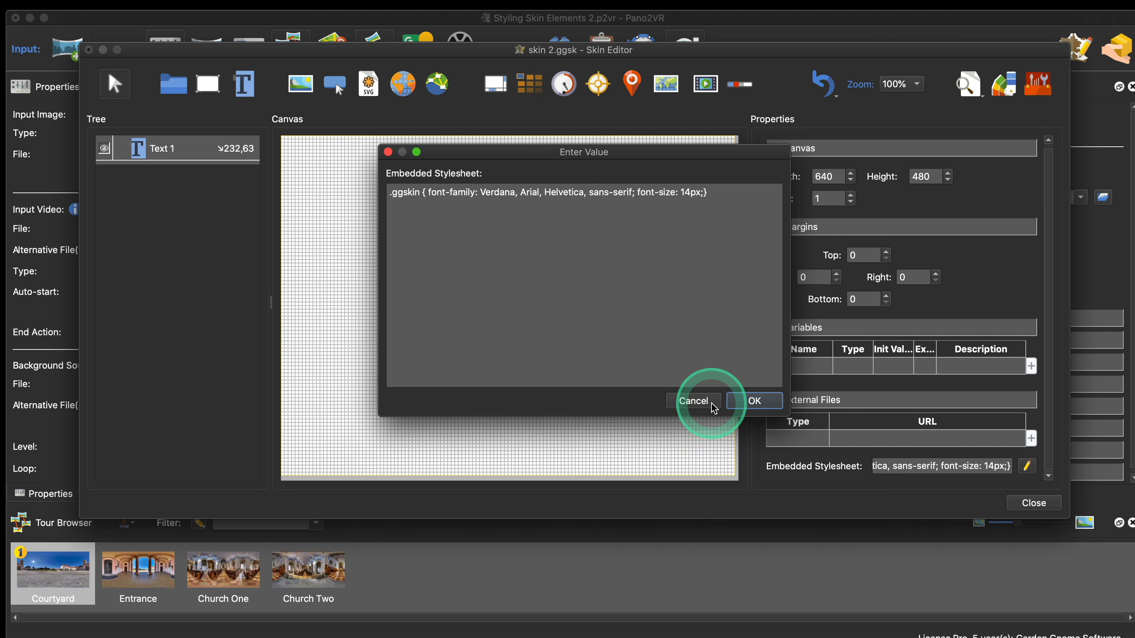
click(697, 399)
- Select the text element and examine its advanced CSS class, CSS style and inner element style settings
click(482, 187)
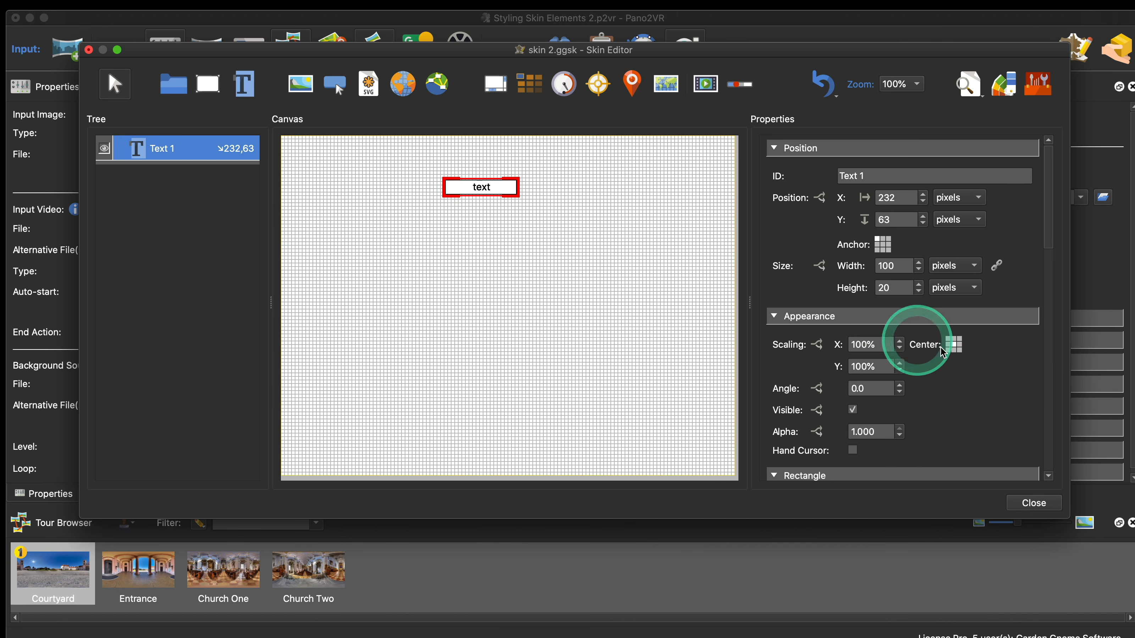
scroll(987, 370, down, 3)
scroll(1001, 371, down, 10)
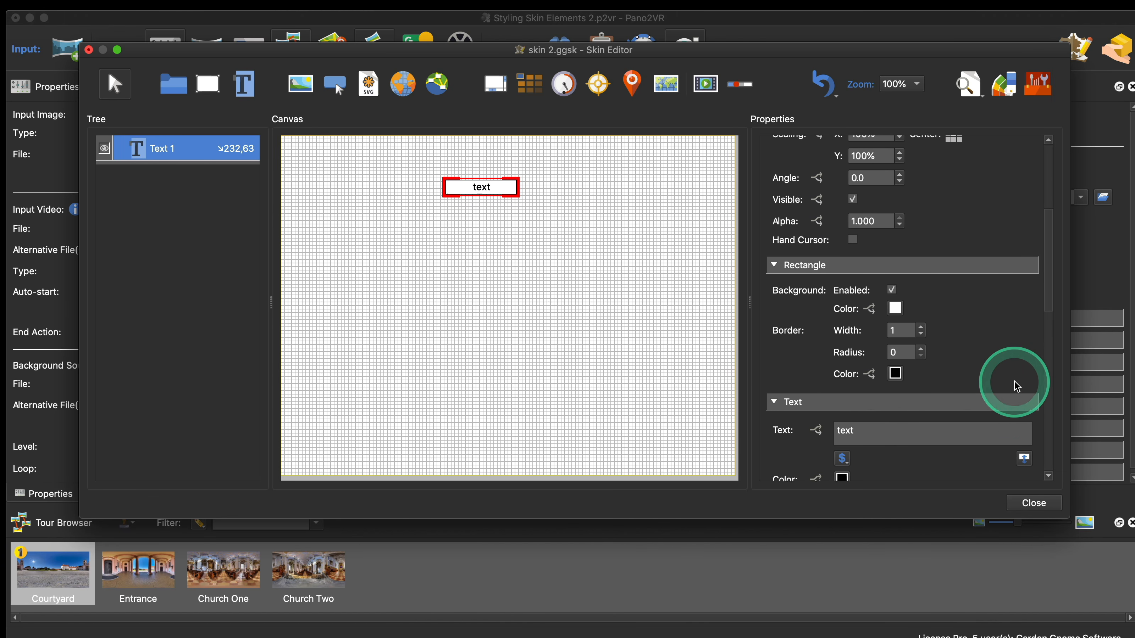
scroll(1015, 380, down, 5)
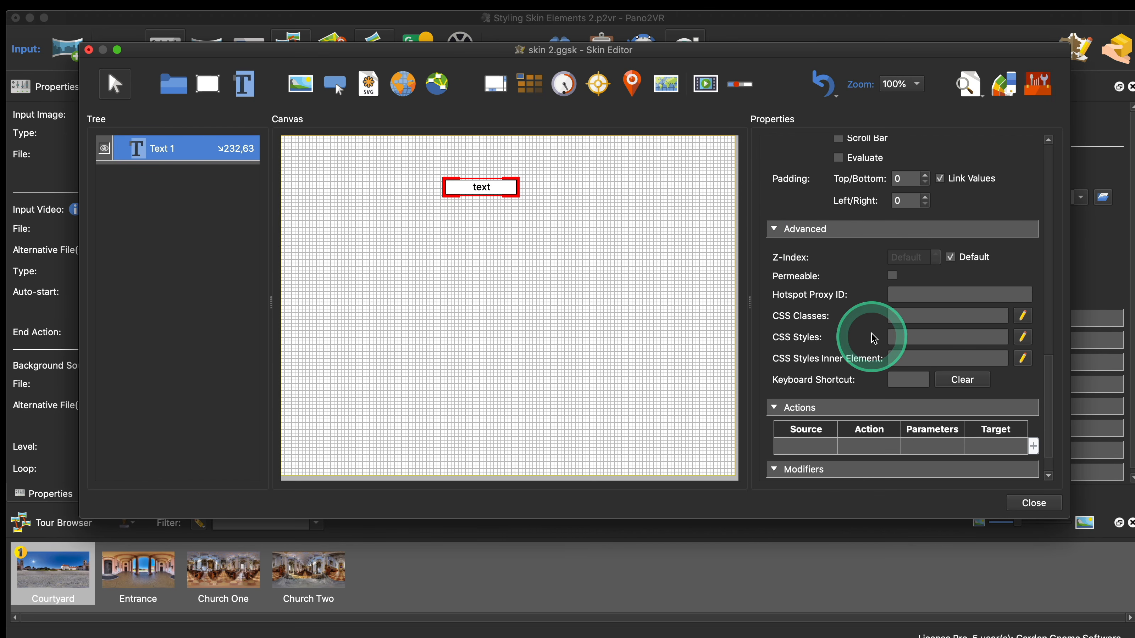
scroll(869, 331, down, 1)
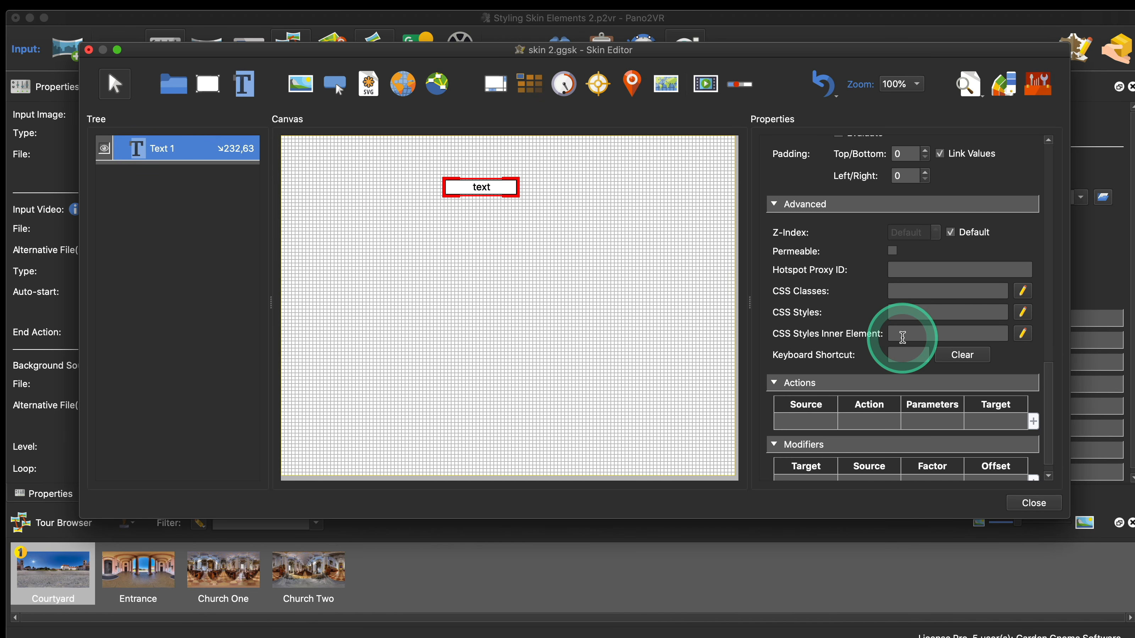
- Draw a rectangle about 64 × 38 pixels below the text element and examine its advanced CSS settings
click(208, 84)
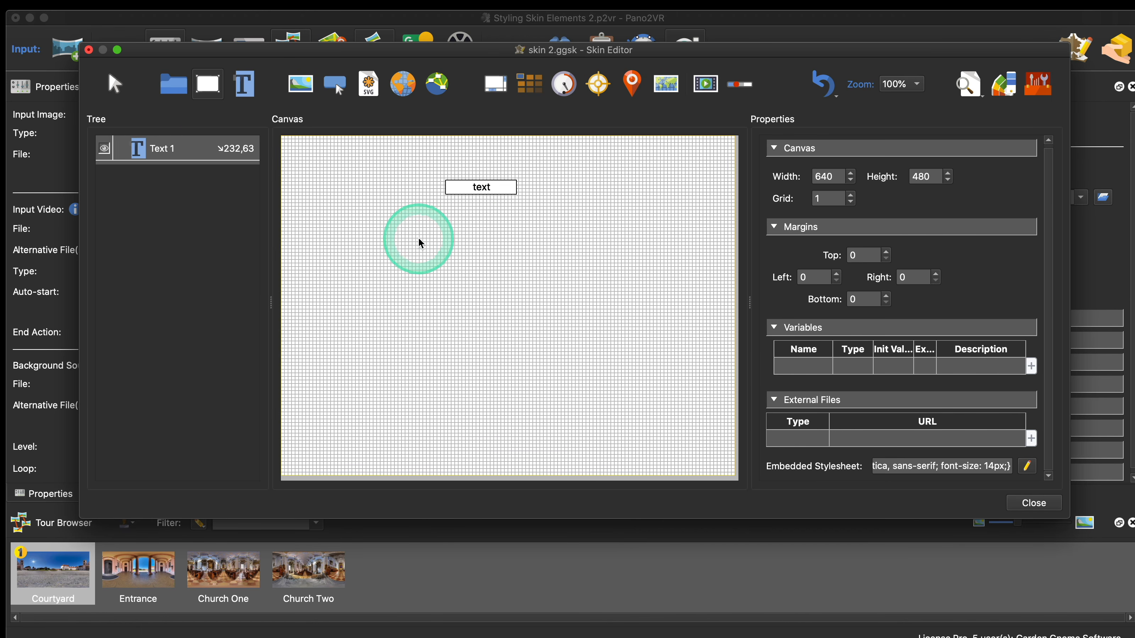
drag(418, 239, 468, 268)
scroll(1013, 388, down, 5)
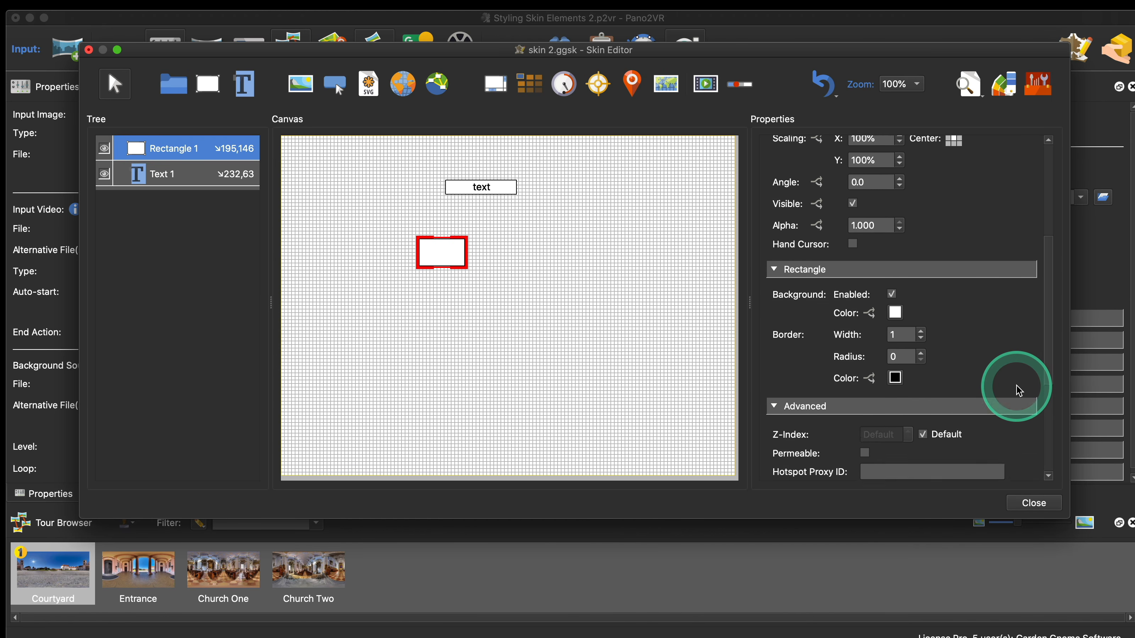
scroll(1019, 390, down, 5)
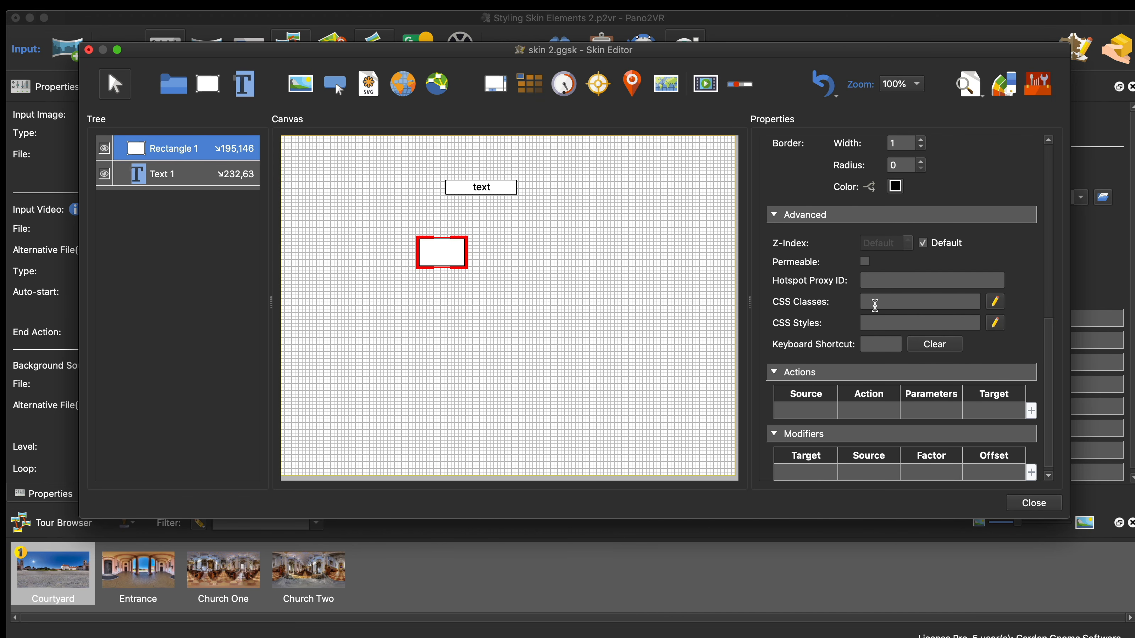
scroll(875, 306, down, 1)
- Deselect the rectangle, review the skin's embedded stylesheet again in a widened editor, and close it without changes
click(678, 355)
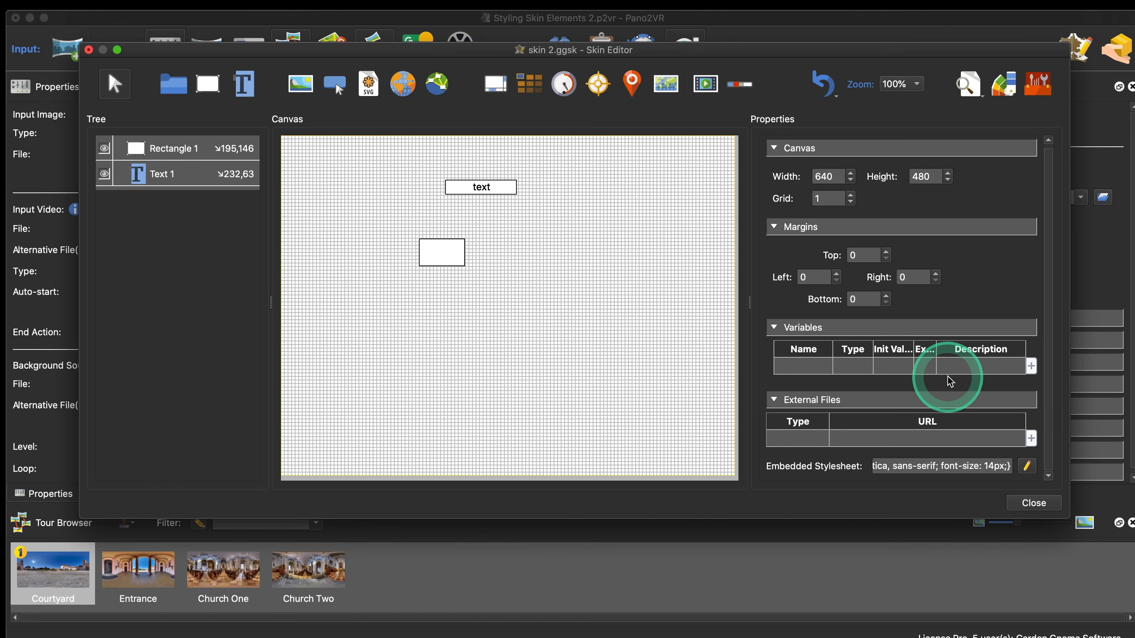
click(1027, 466)
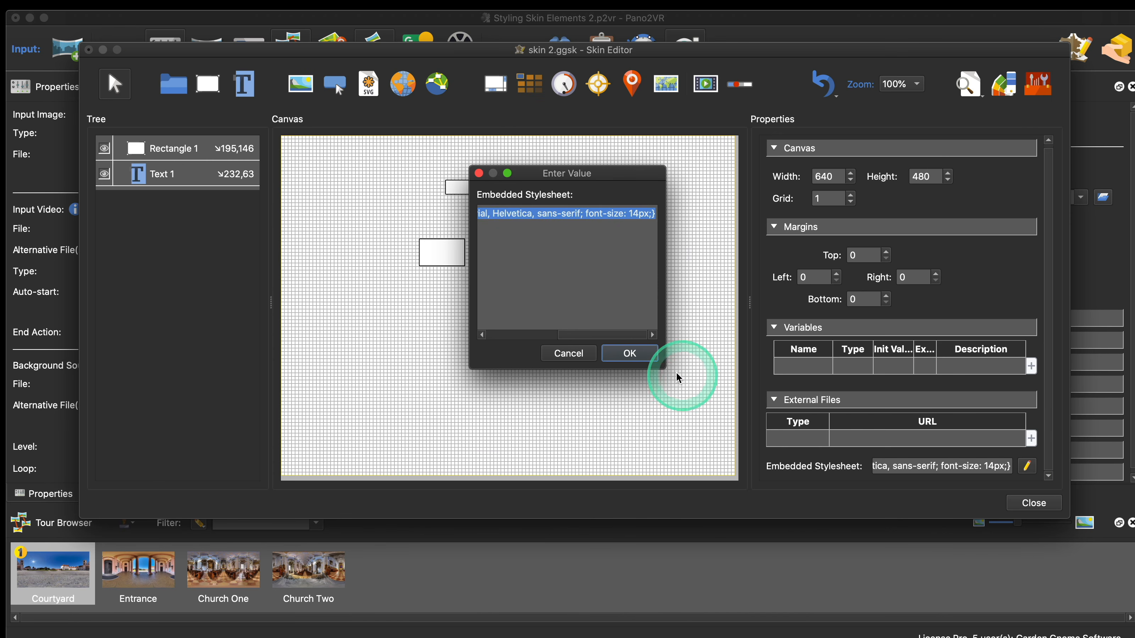
drag(675, 371, 898, 500)
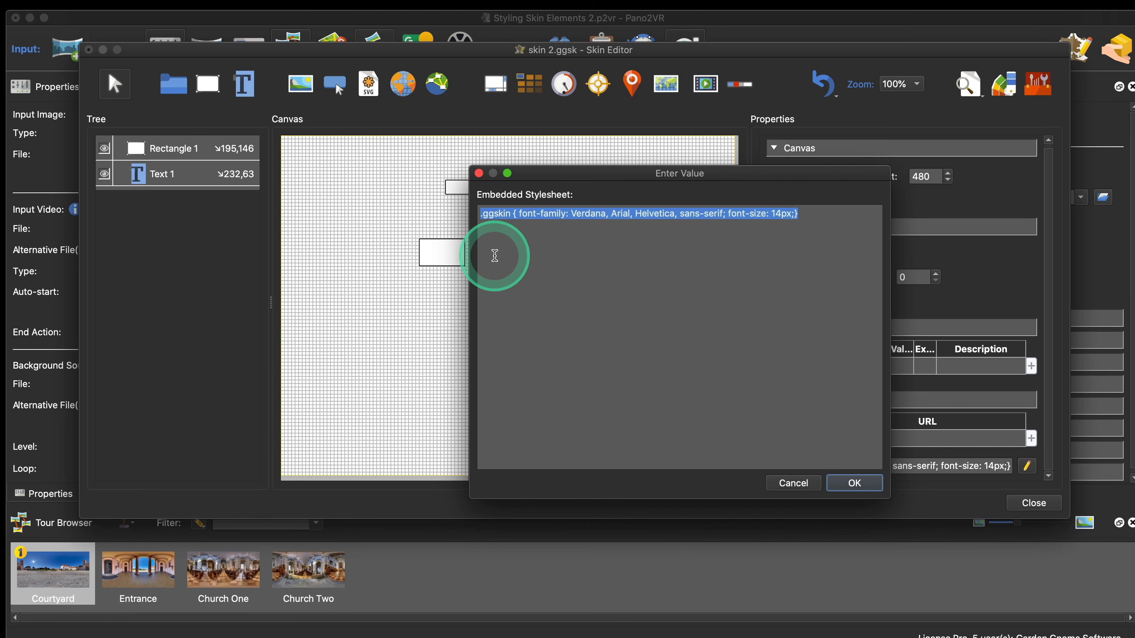
click(799, 483)
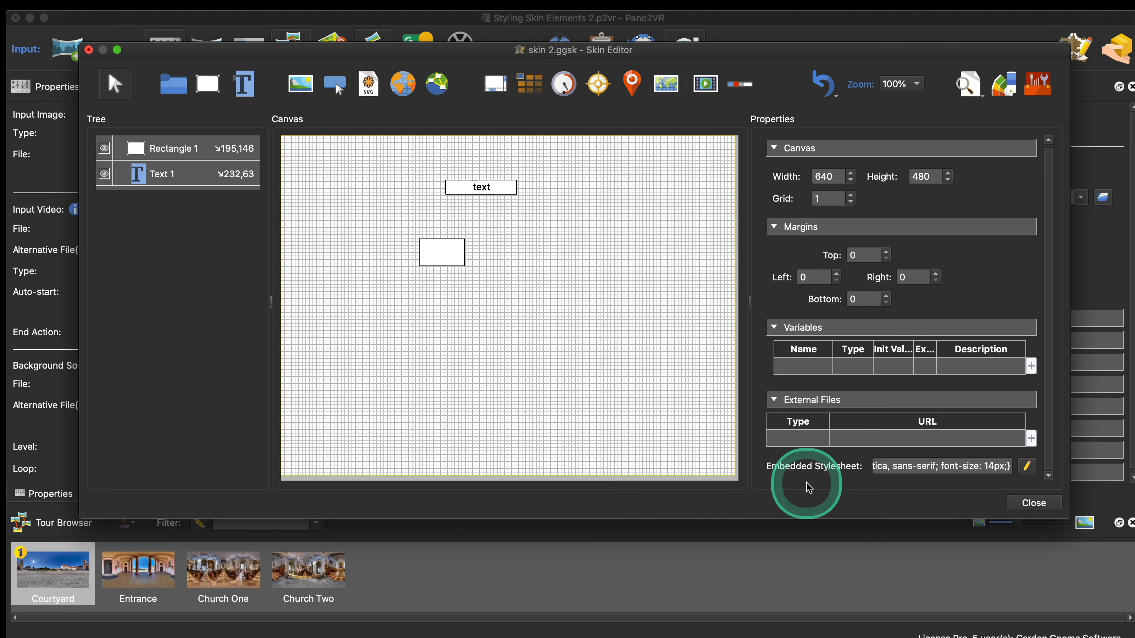
- Inspect the text element's CSS Classes, CSS Styles and CSS Styles Inner Element fields, and deselect the element
click(497, 191)
scroll(938, 371, down, 10)
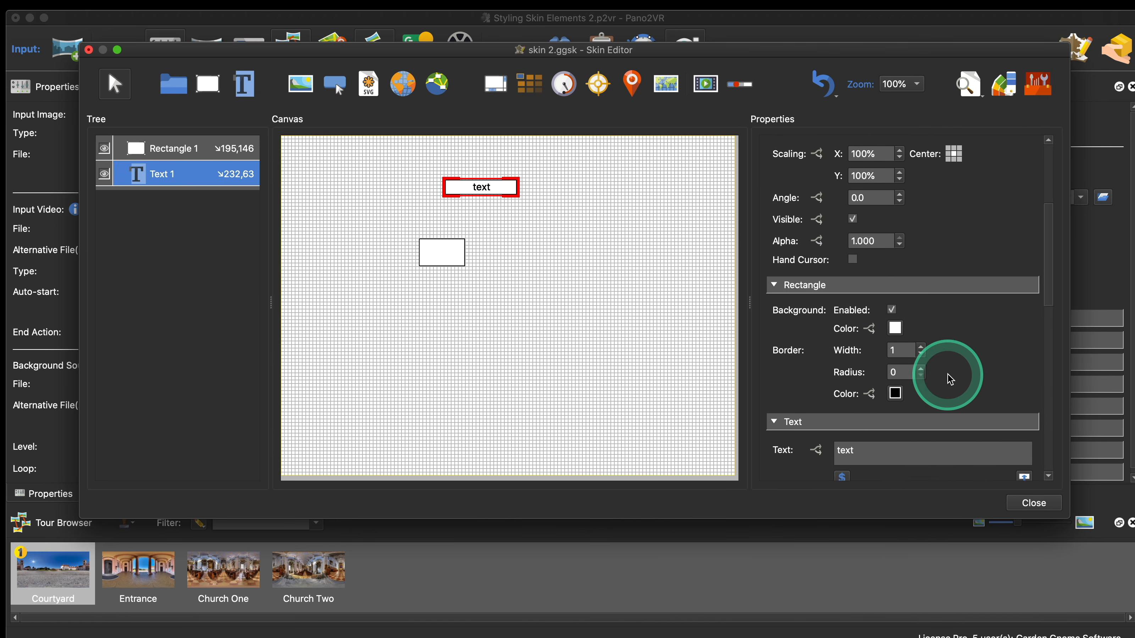
scroll(951, 379, down, 5)
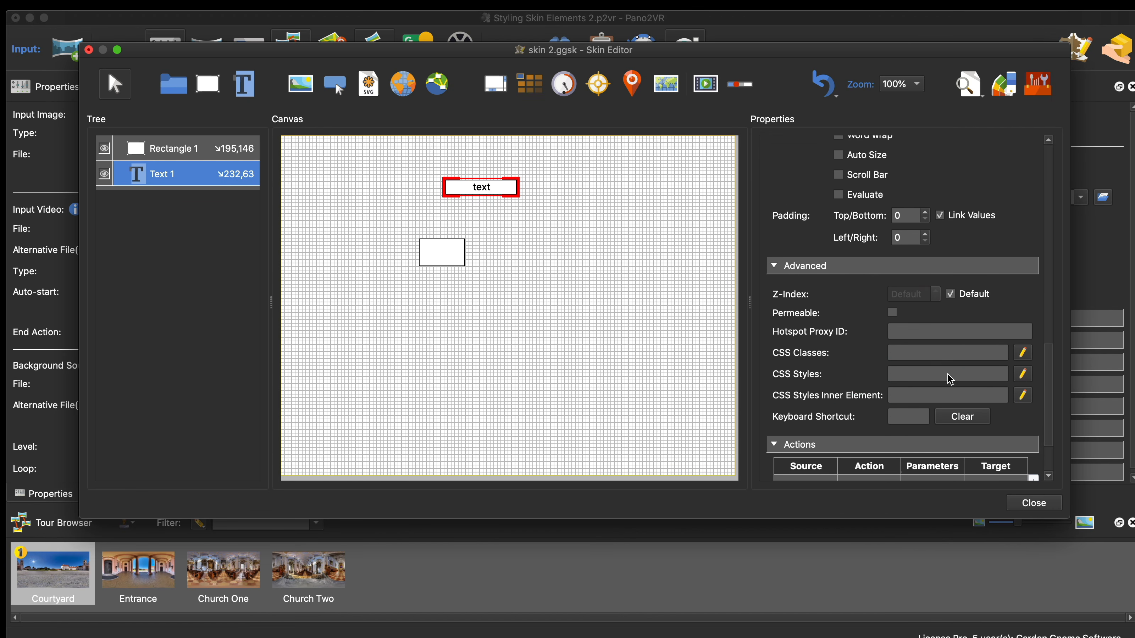
click(912, 347)
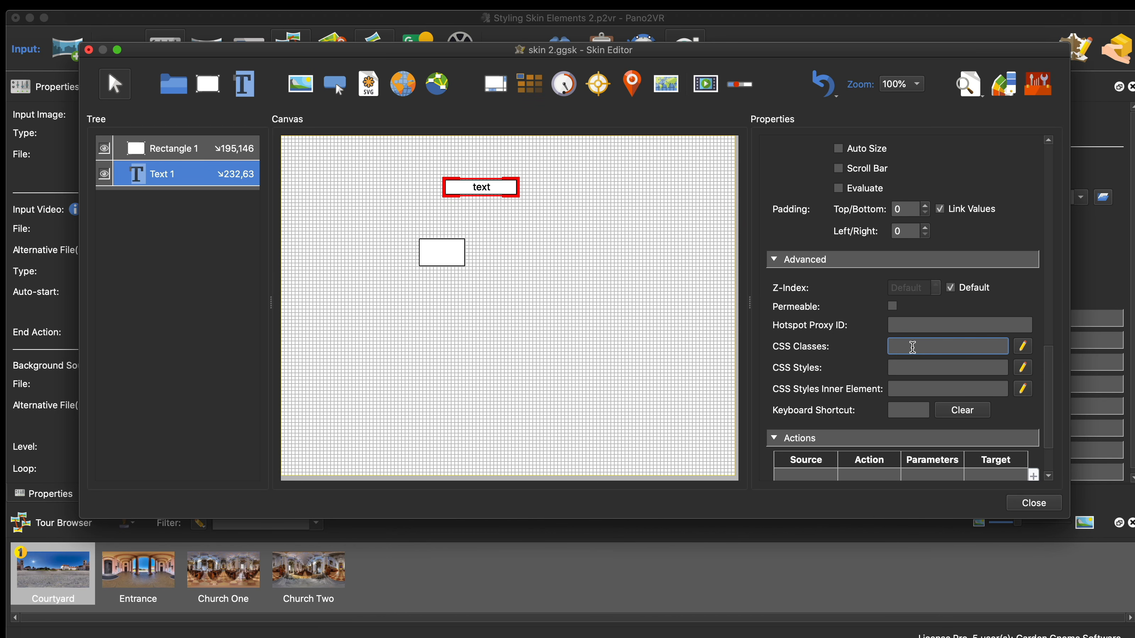
click(903, 348)
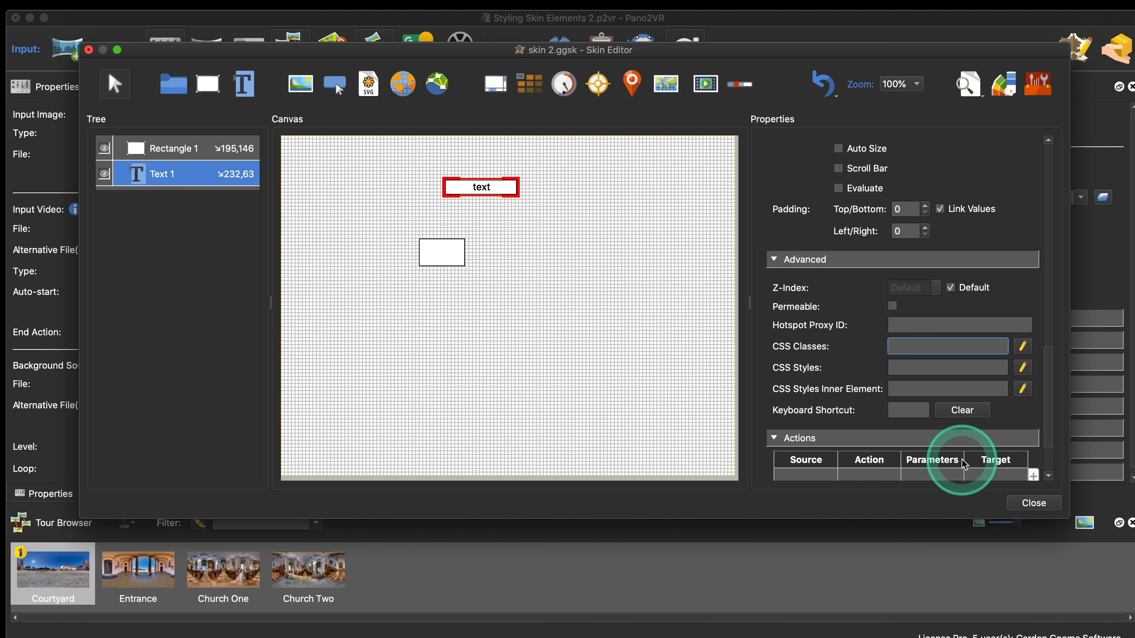
click(892, 368)
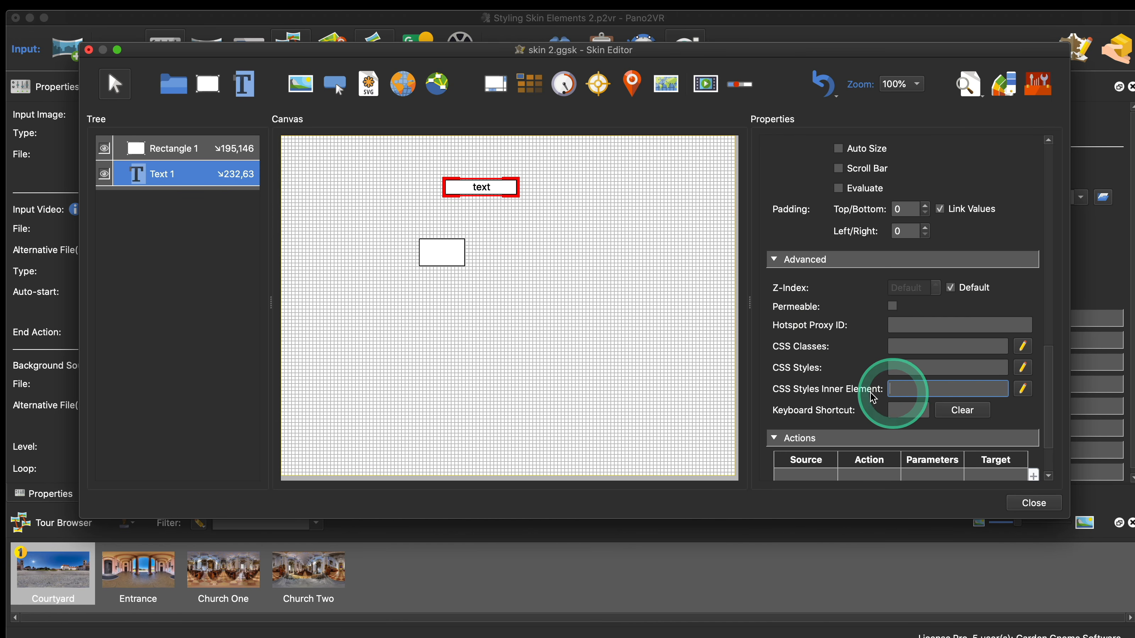
click(927, 389)
click(500, 222)
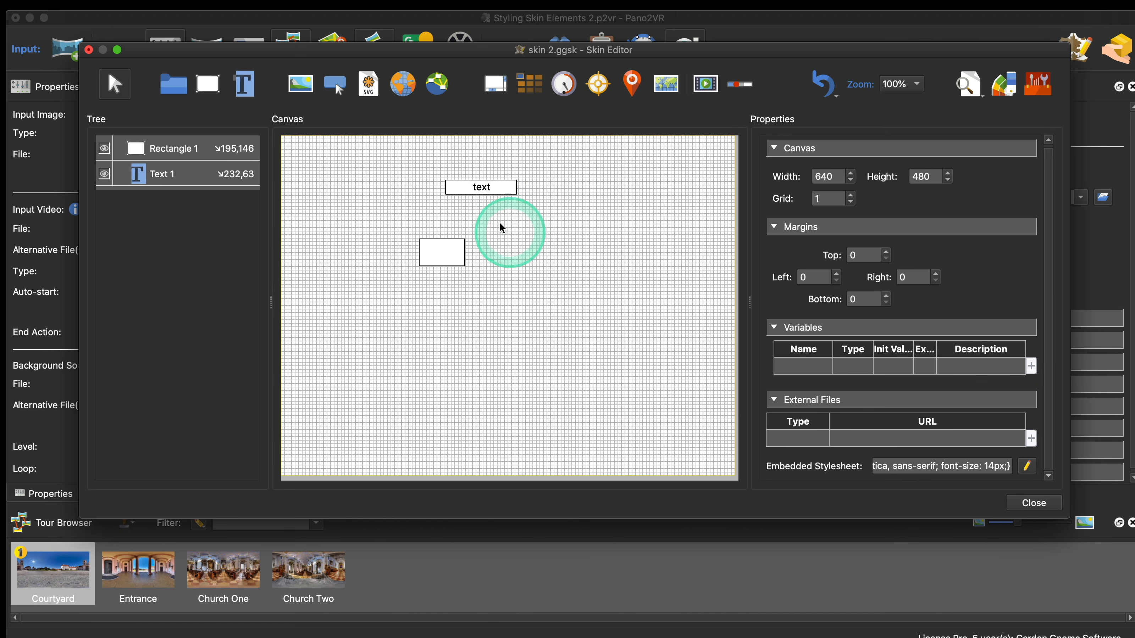
- Delete both the rectangle and the text element from the canvas
click(462, 247)
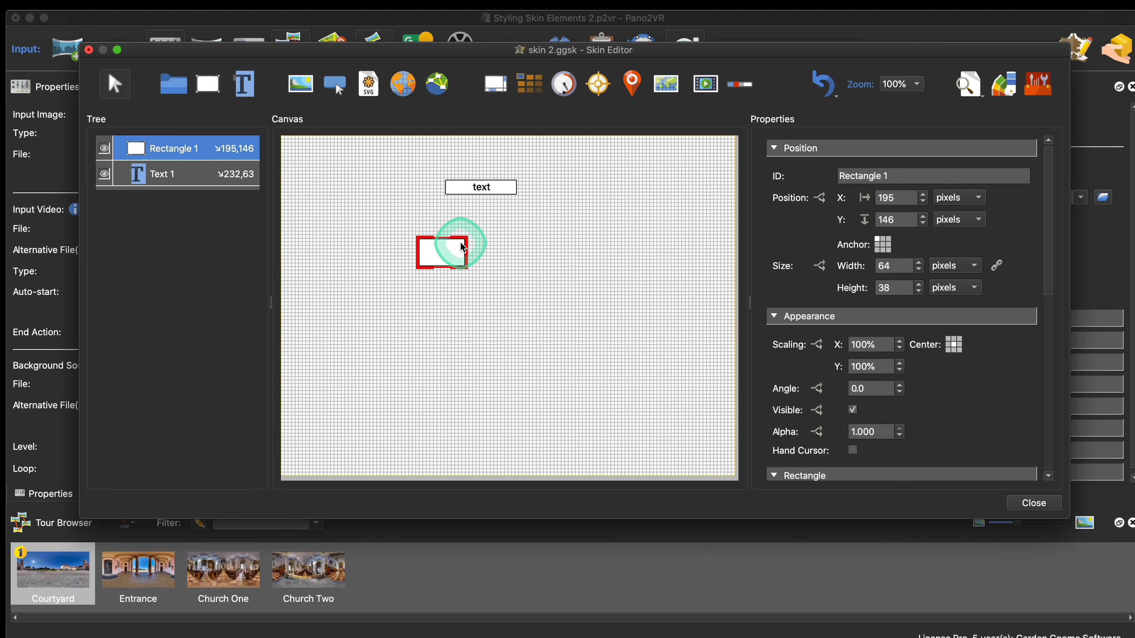
super+click(499, 191)
key(BackSpace)
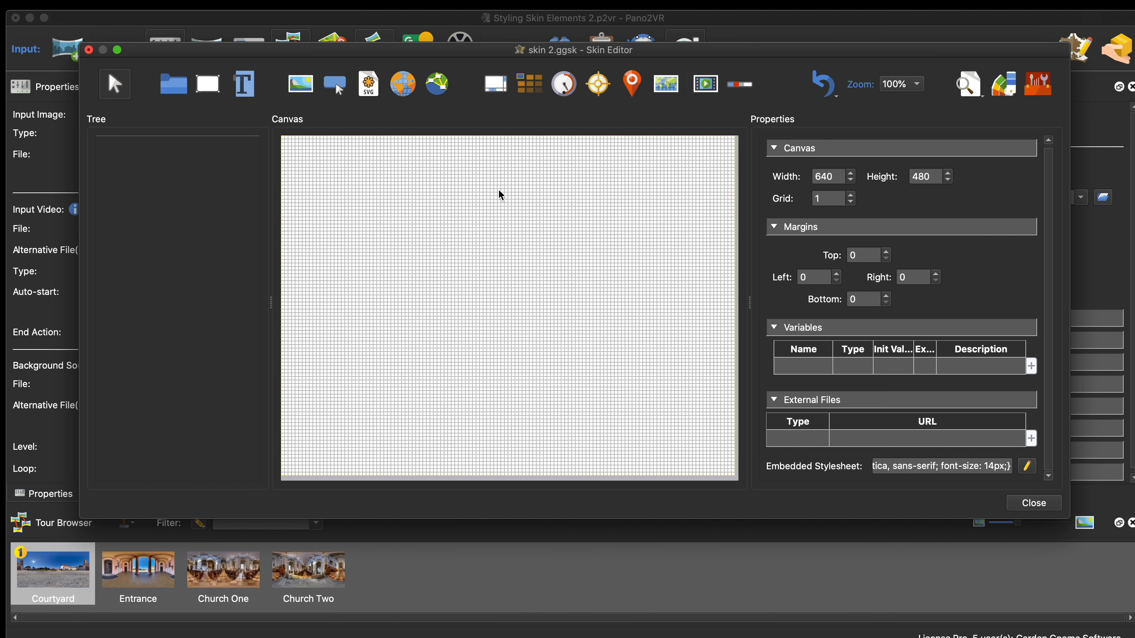
click(499, 191)
click(501, 197)
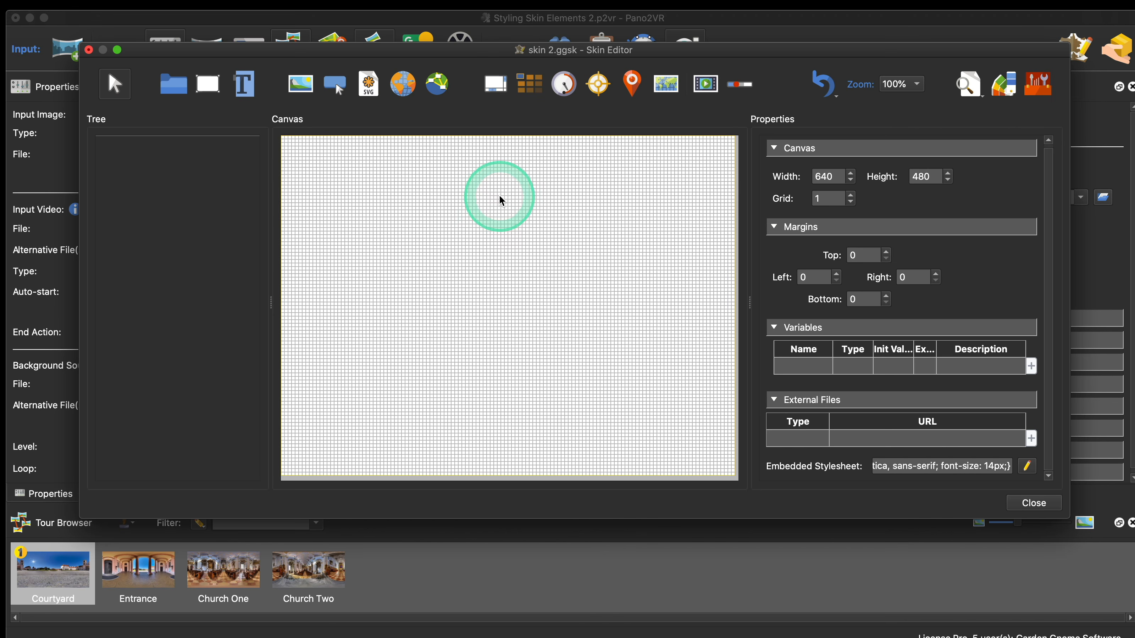
- Add a text element in the canvas's upper left area and move it to about X 88, Y 66 pixels
click(245, 83)
click(338, 175)
click(362, 195)
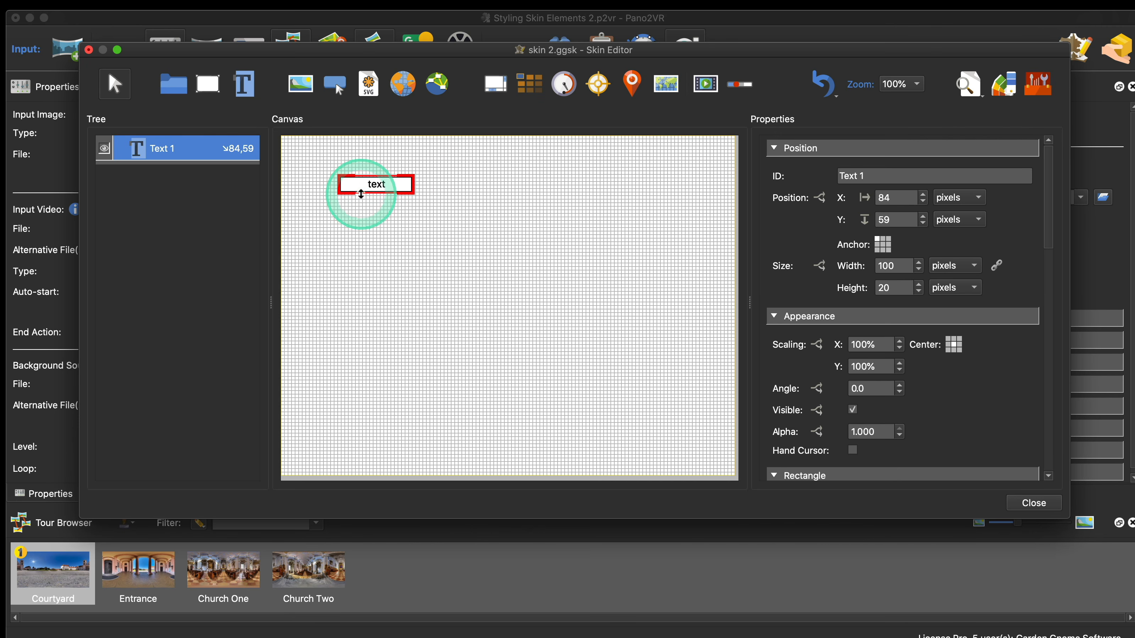
drag(361, 194, 375, 191)
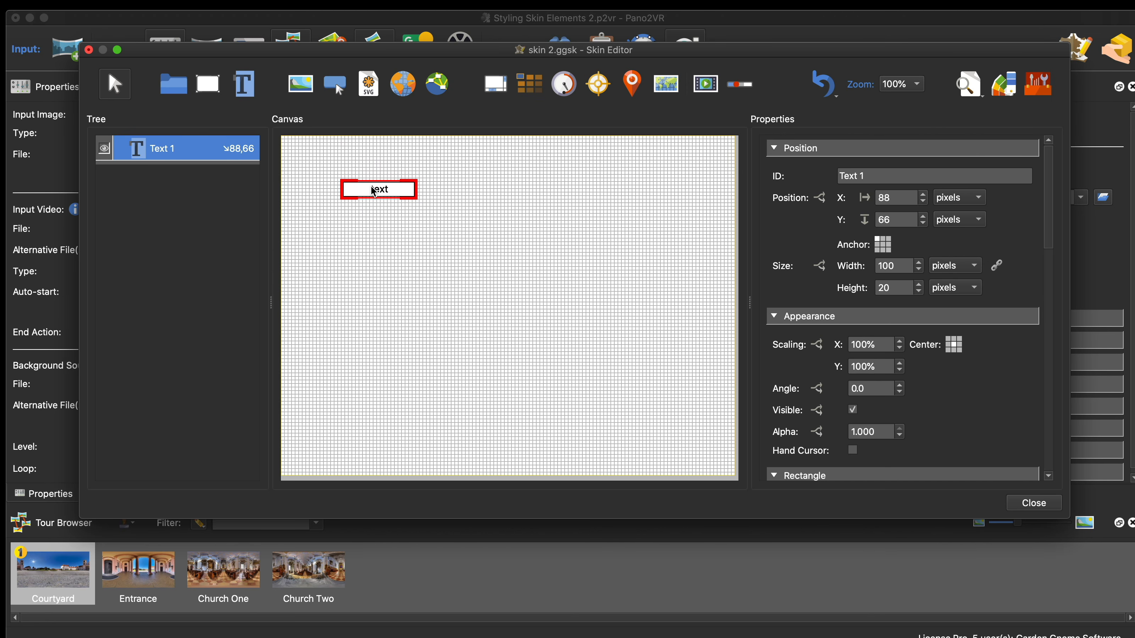
- Duplicate the text element in place and group both copies in a container
key(super+c)
key(super+v)
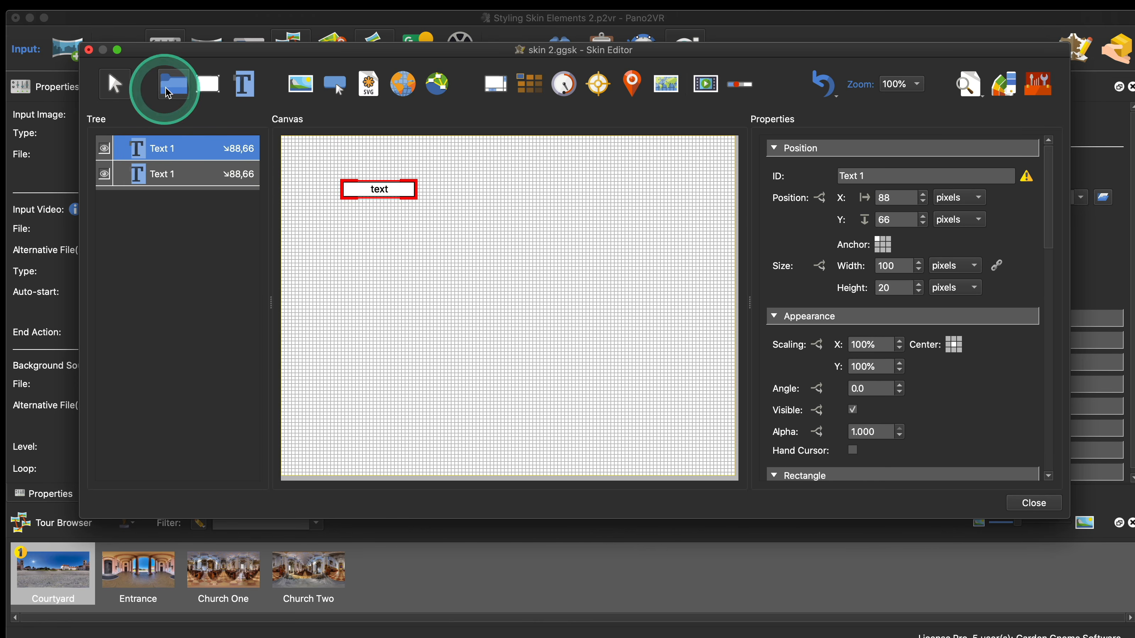
key(super+g)
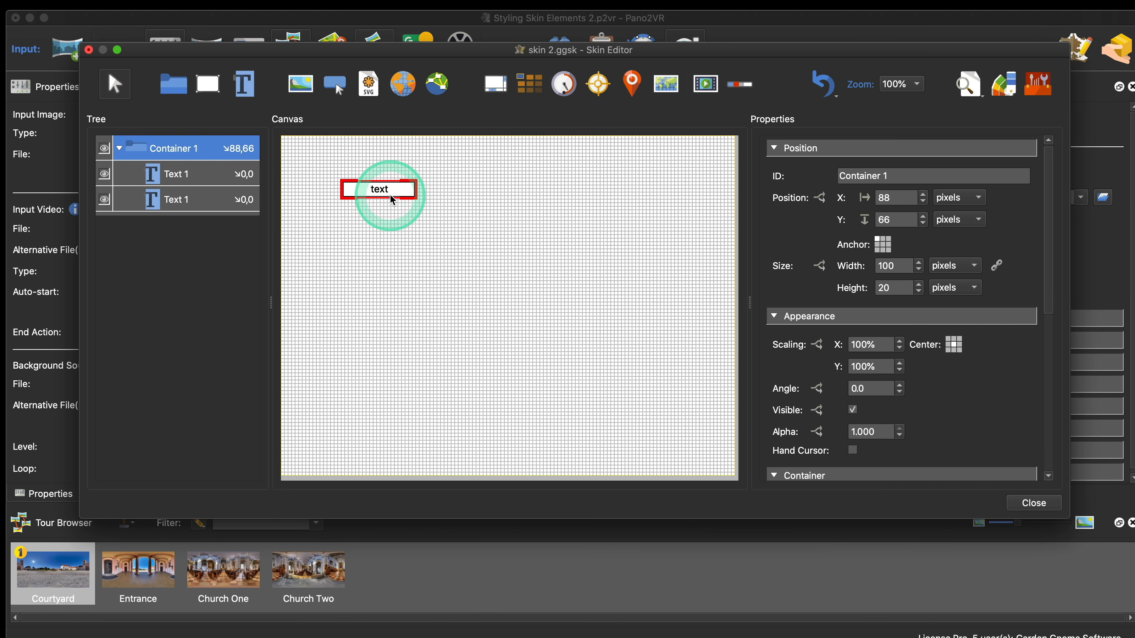
- Rename the container holding the two text elements as Button
drag(884, 175, 825, 182)
text(Butt)
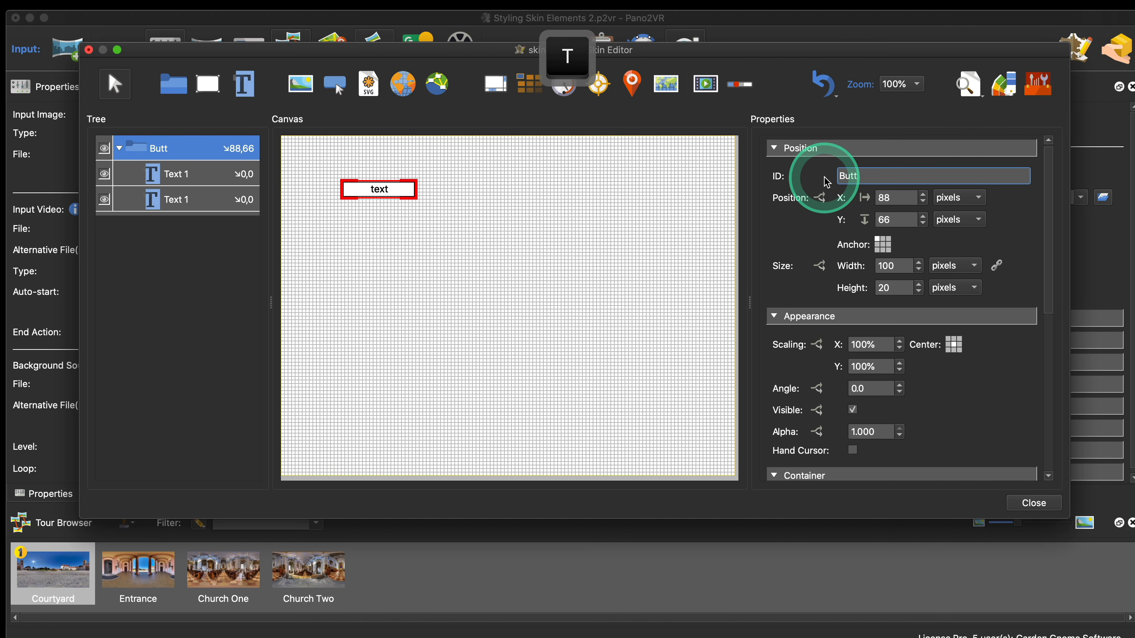
text(on)
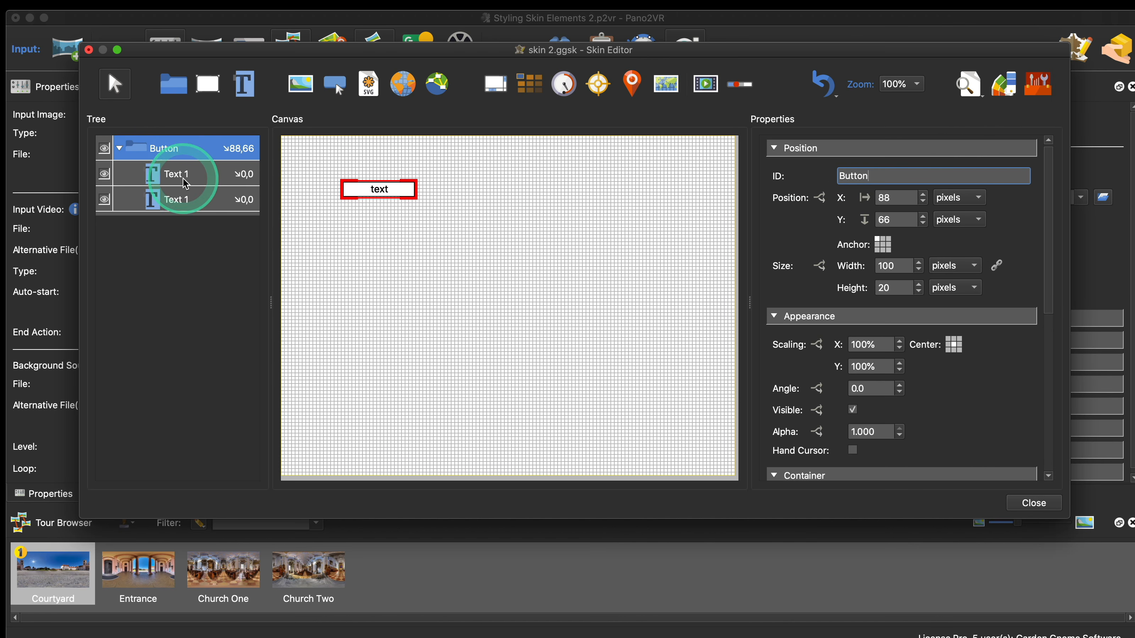
- Rename the lower text element in the Button container as Normal
click(187, 199)
triple_click(824, 177)
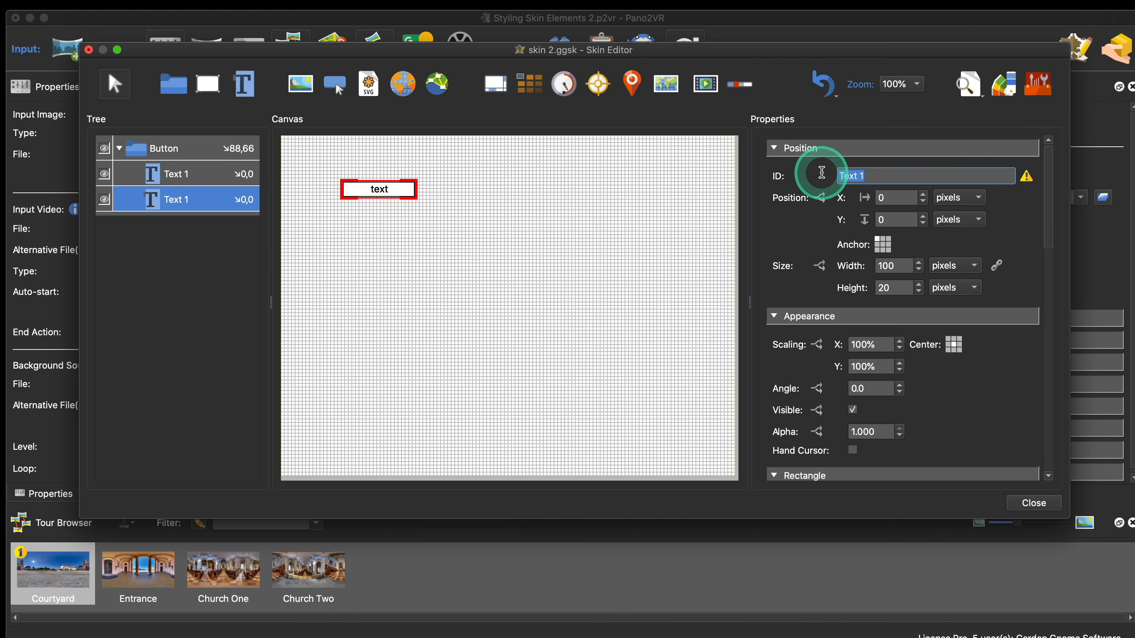
text(Nor)
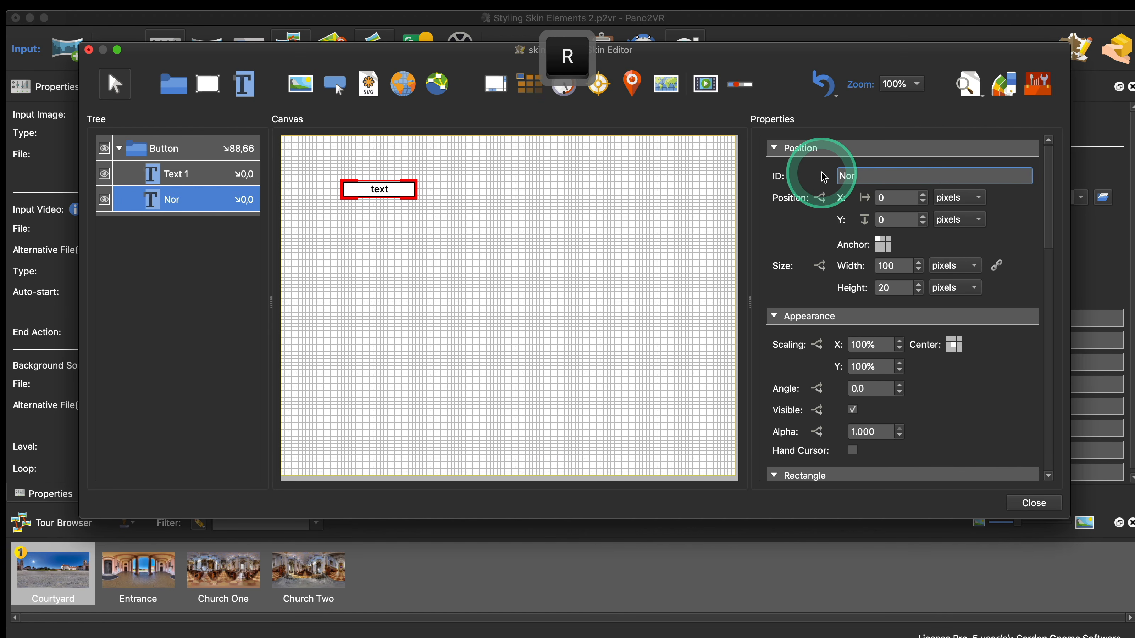
text(mal)
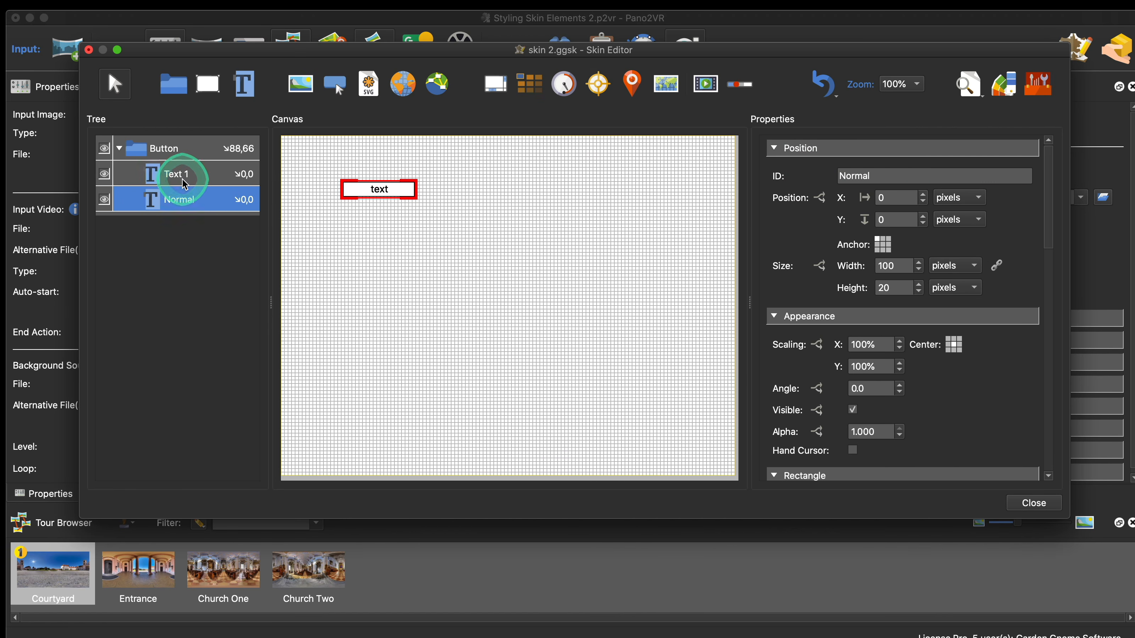
- Rename the upper text element in the Button container as Active
click(178, 174)
drag(869, 173, 817, 178)
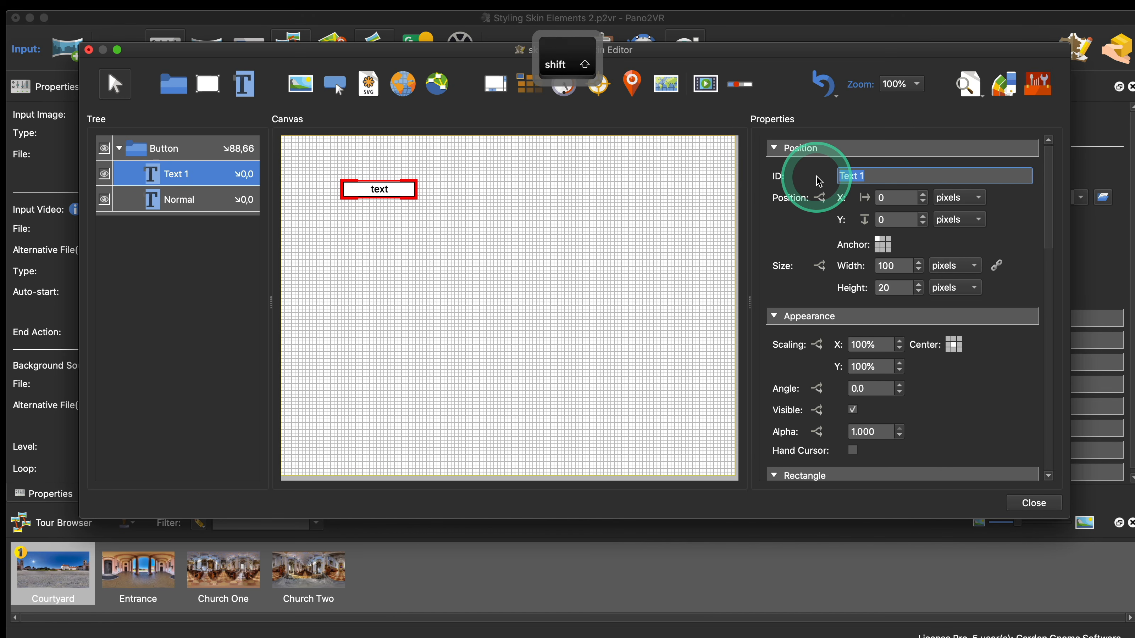
text(Active)
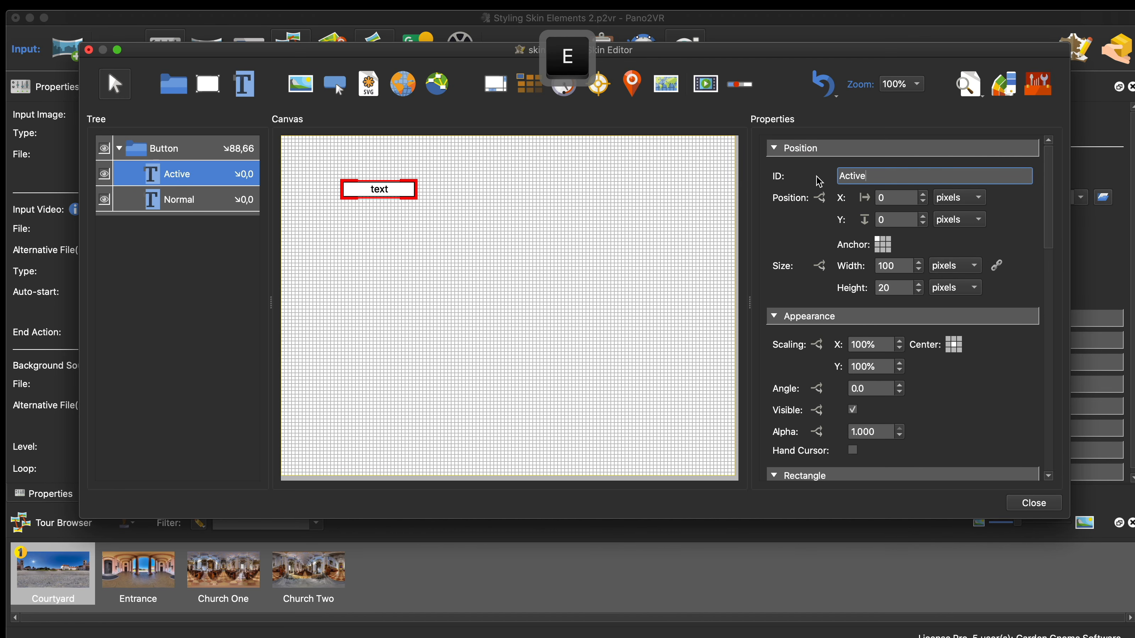
- Make the Active text element invisible by default
click(198, 175)
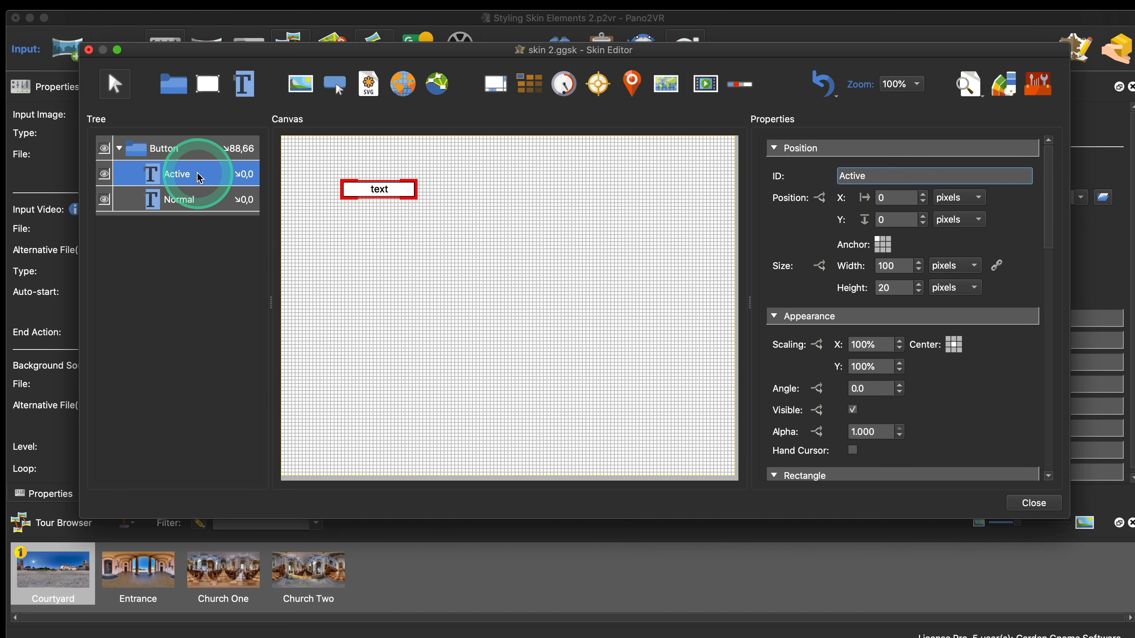
scroll(938, 393, down, 2)
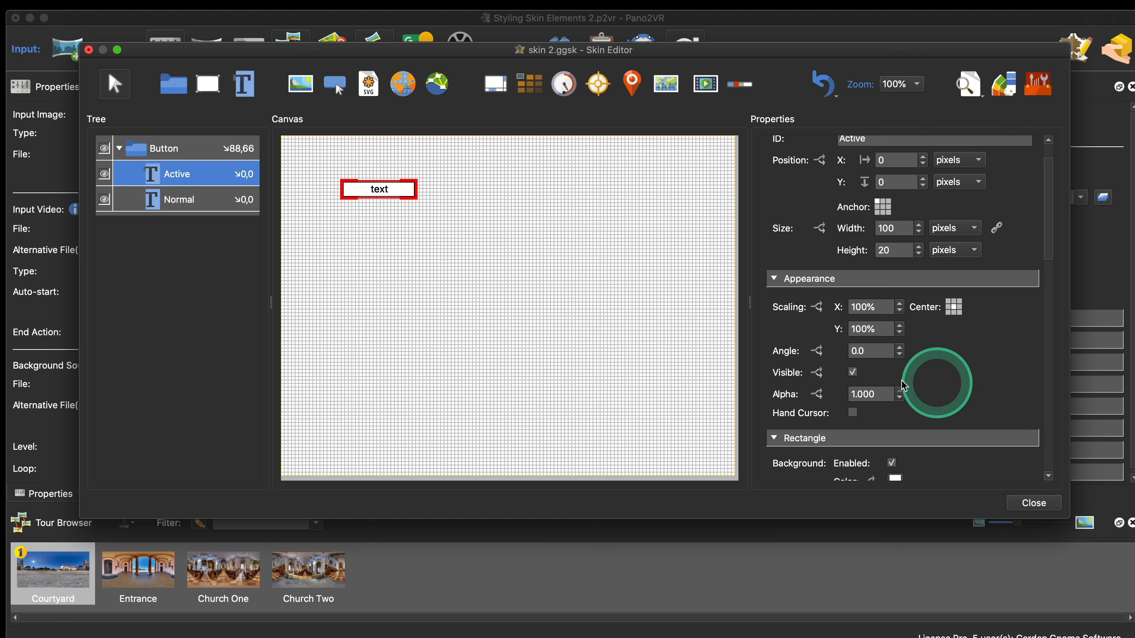
click(853, 372)
- Add a logic block to the Active element's visibility that sets Visible to true when Mouse Over Parent = true
click(818, 373)
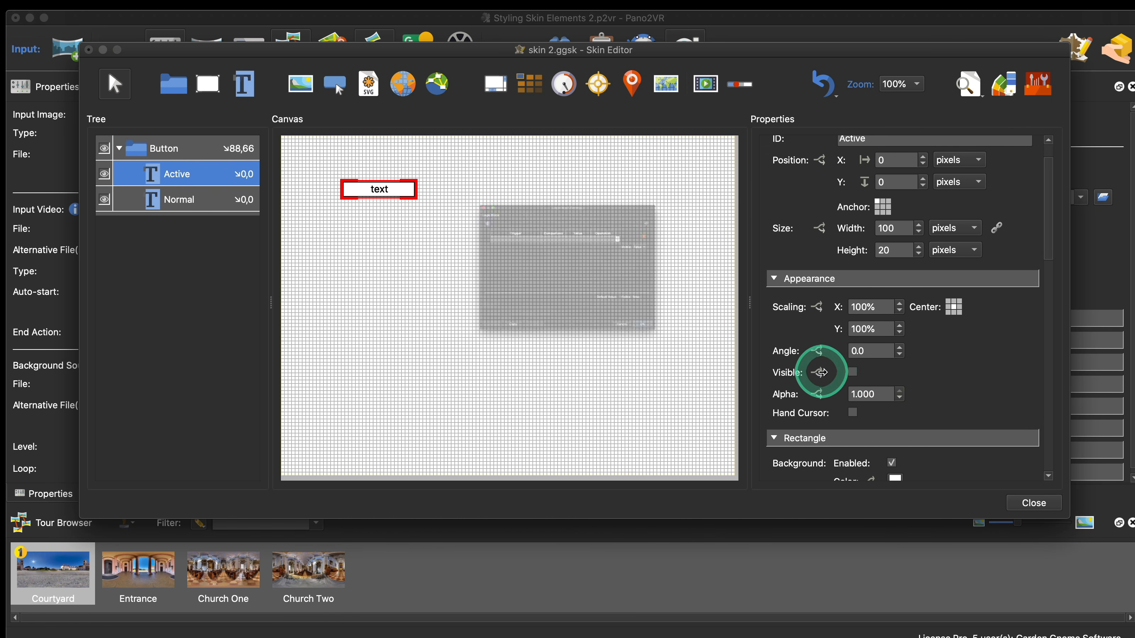
click(404, 183)
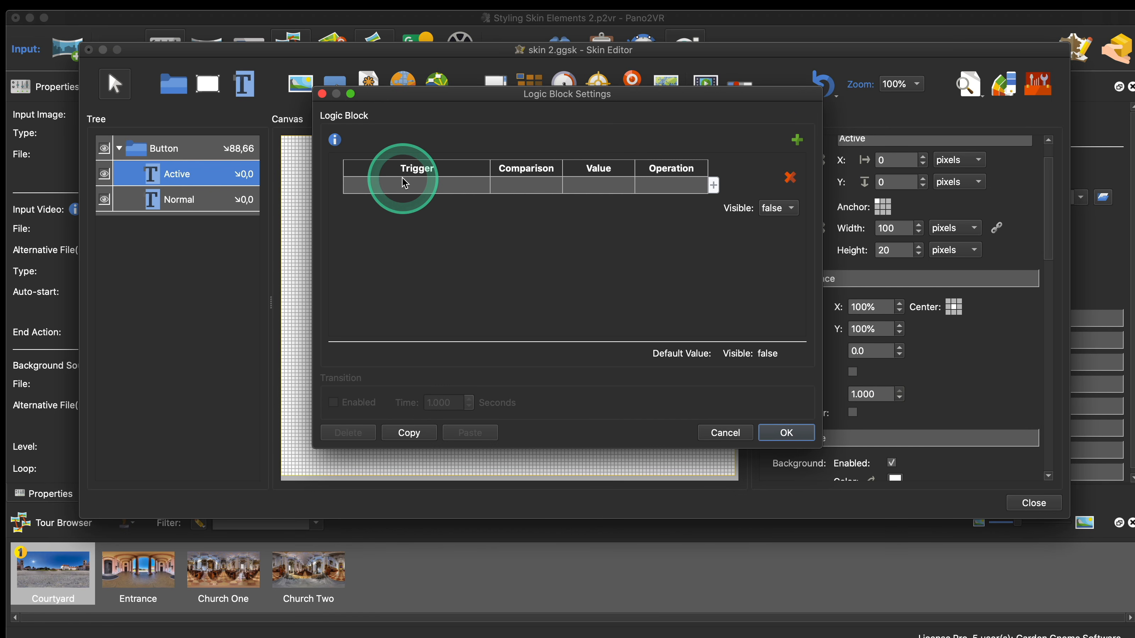
click(434, 184)
click(433, 196)
mouse_move(434, 202)
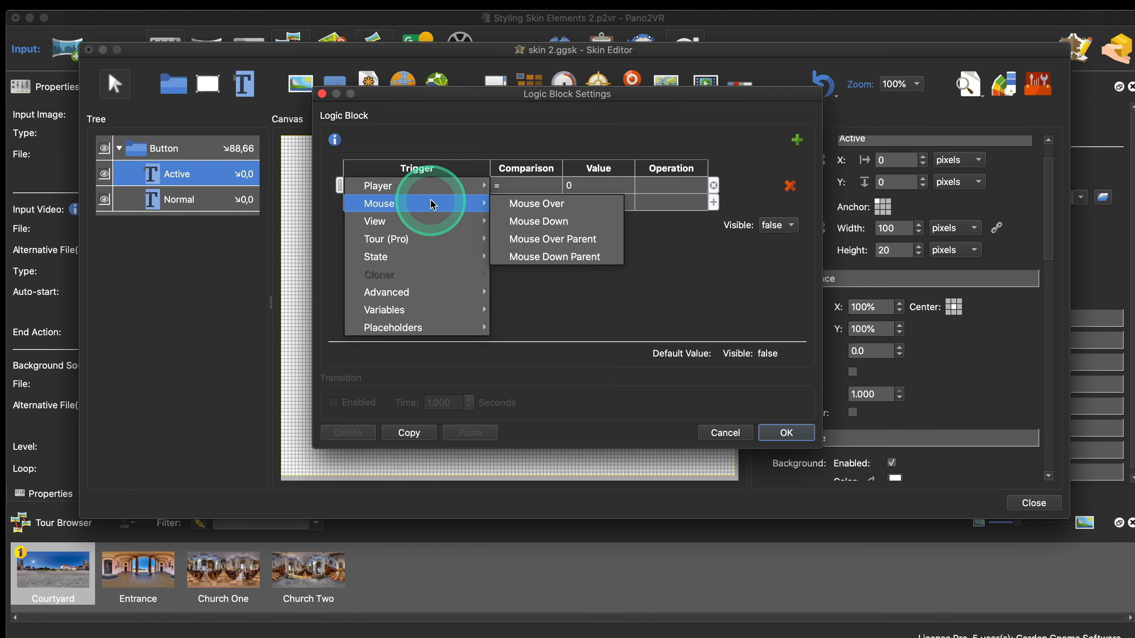
click(539, 240)
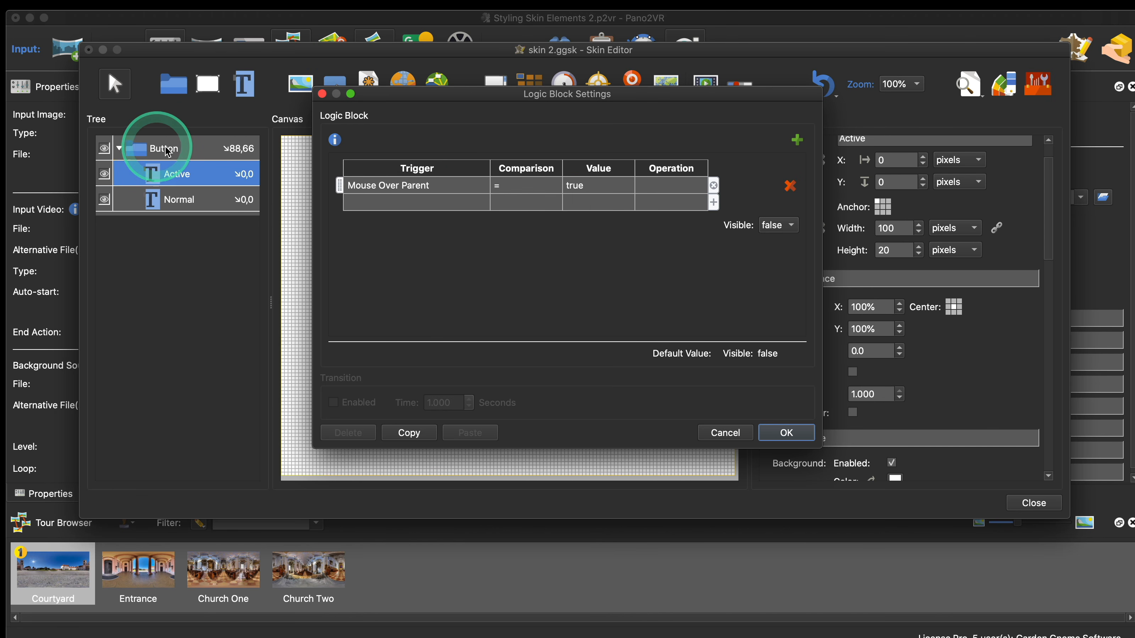
click(597, 204)
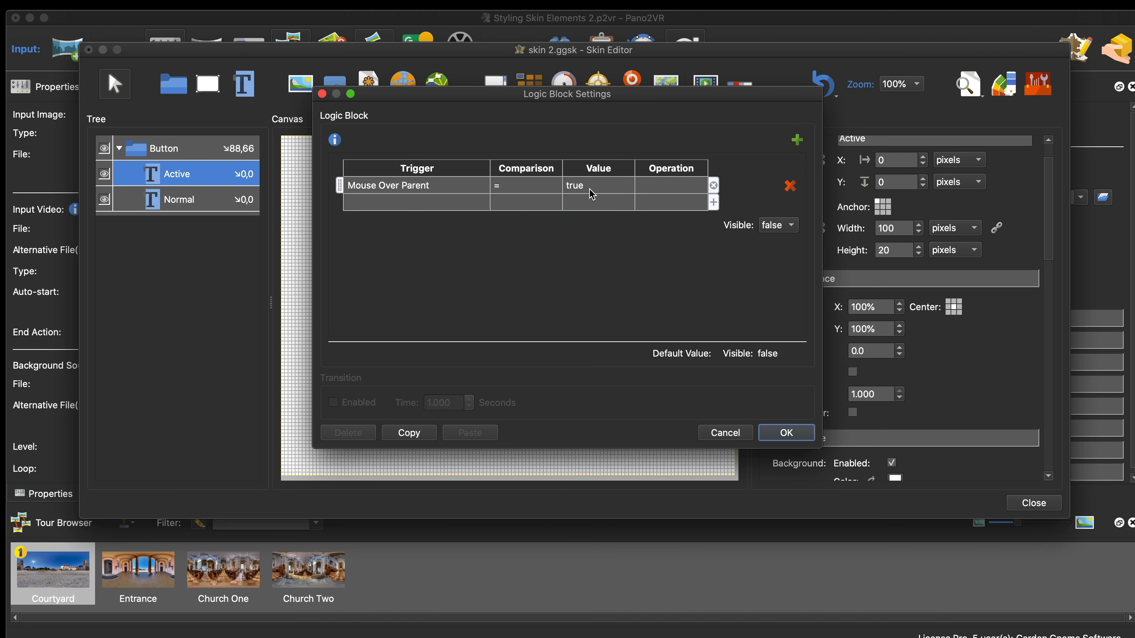
click(777, 225)
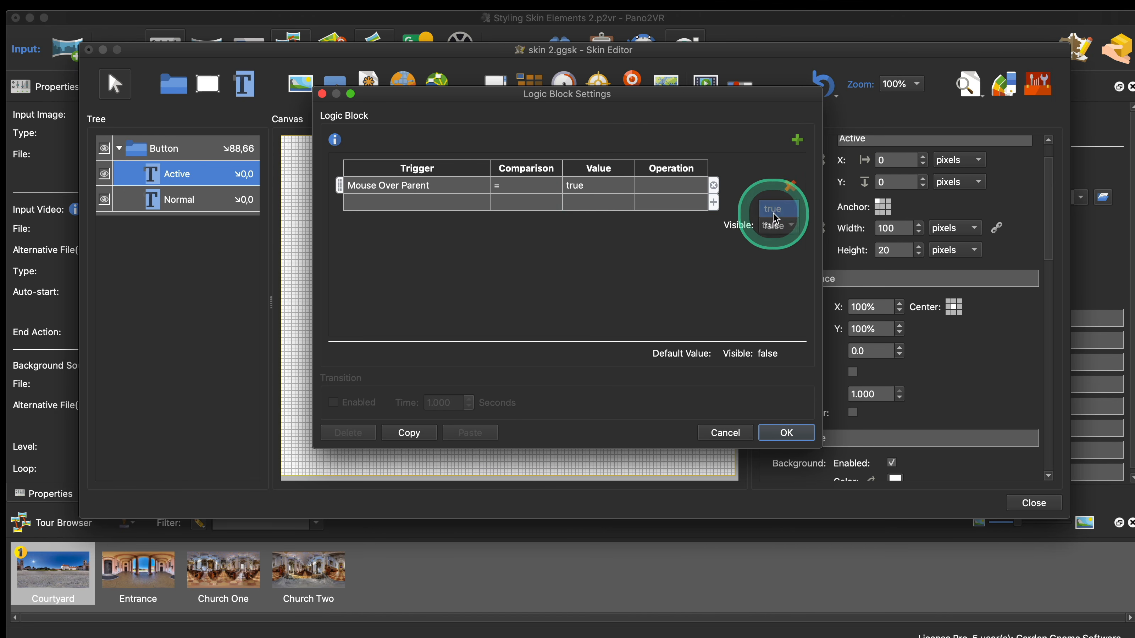
click(776, 211)
click(786, 434)
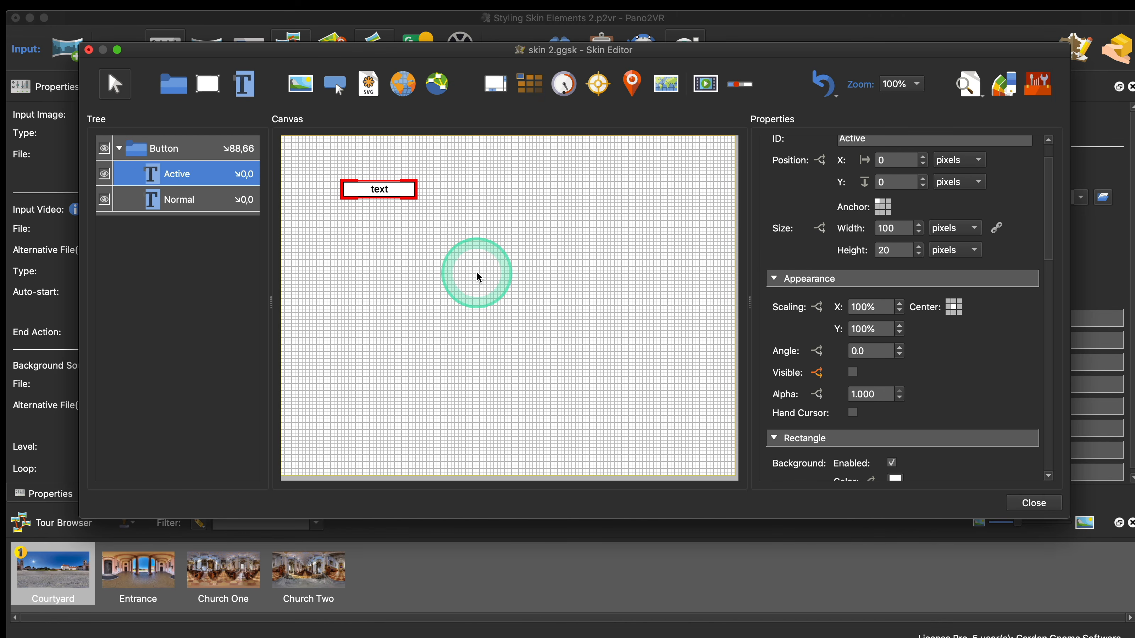
- Set the Active element's background color to yellow #ffff7f and check the mouse-over effect in the live preview
click(191, 180)
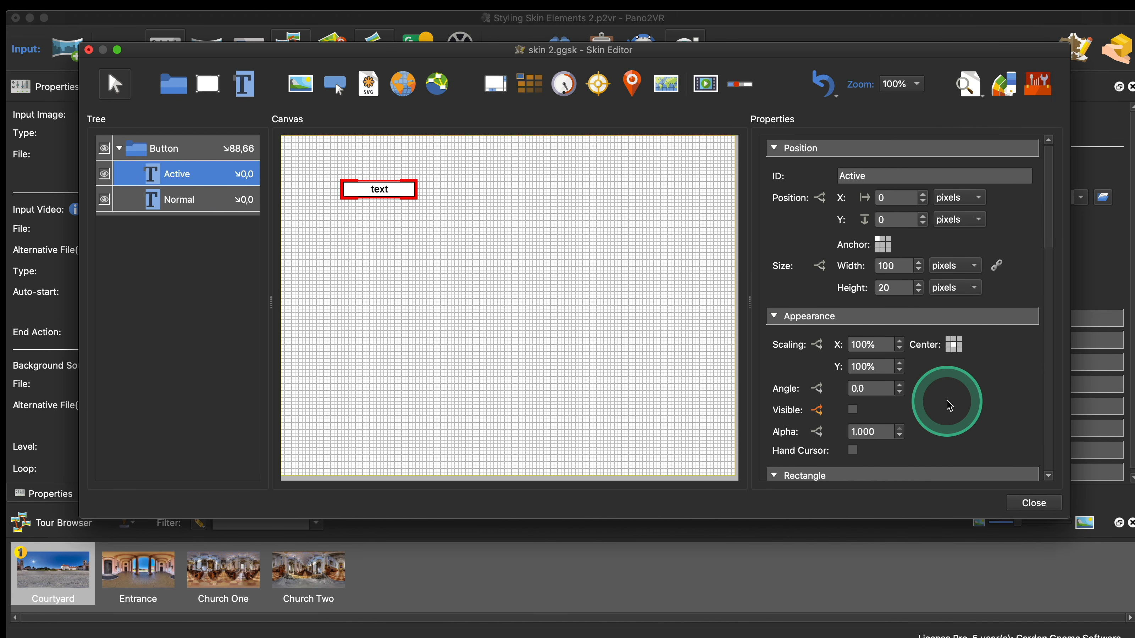
scroll(950, 406, down, 5)
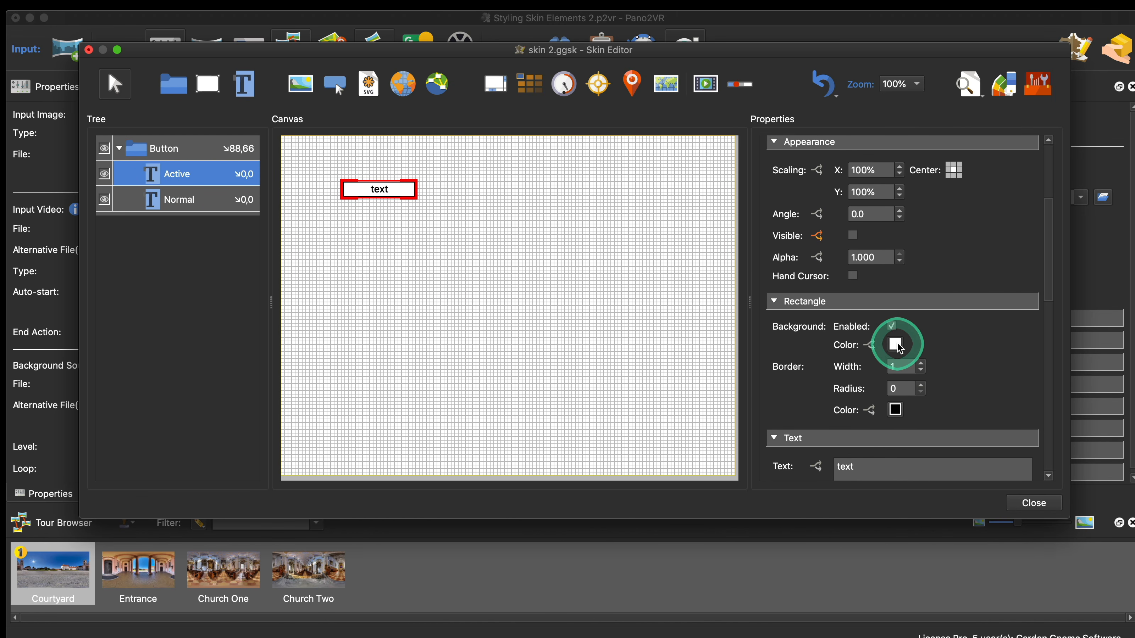
click(897, 346)
click(533, 218)
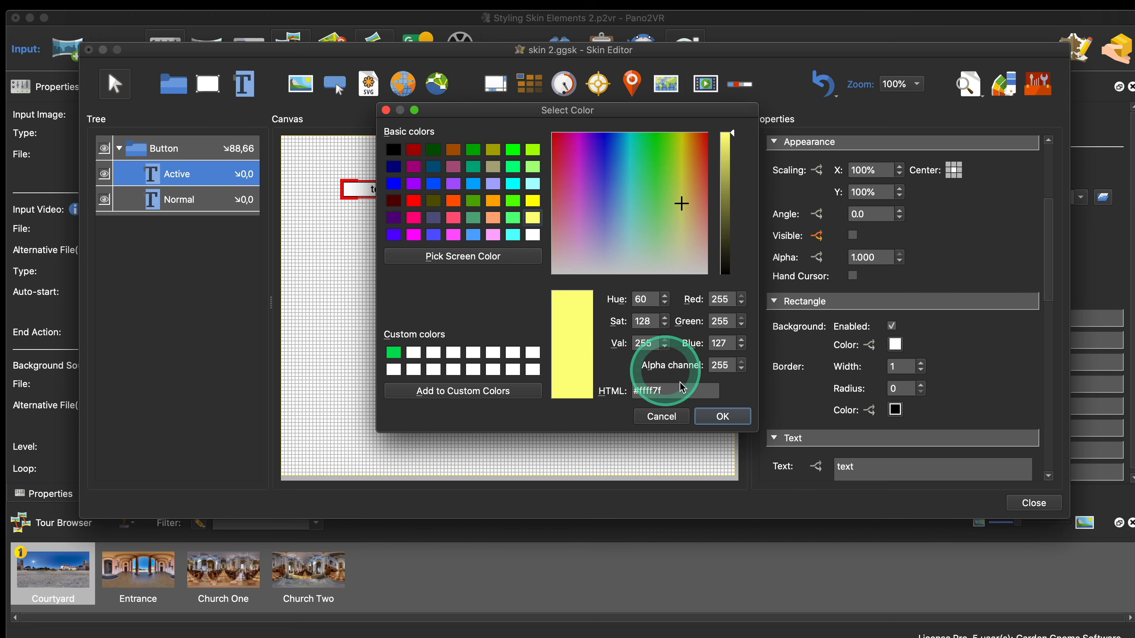
click(723, 417)
click(968, 93)
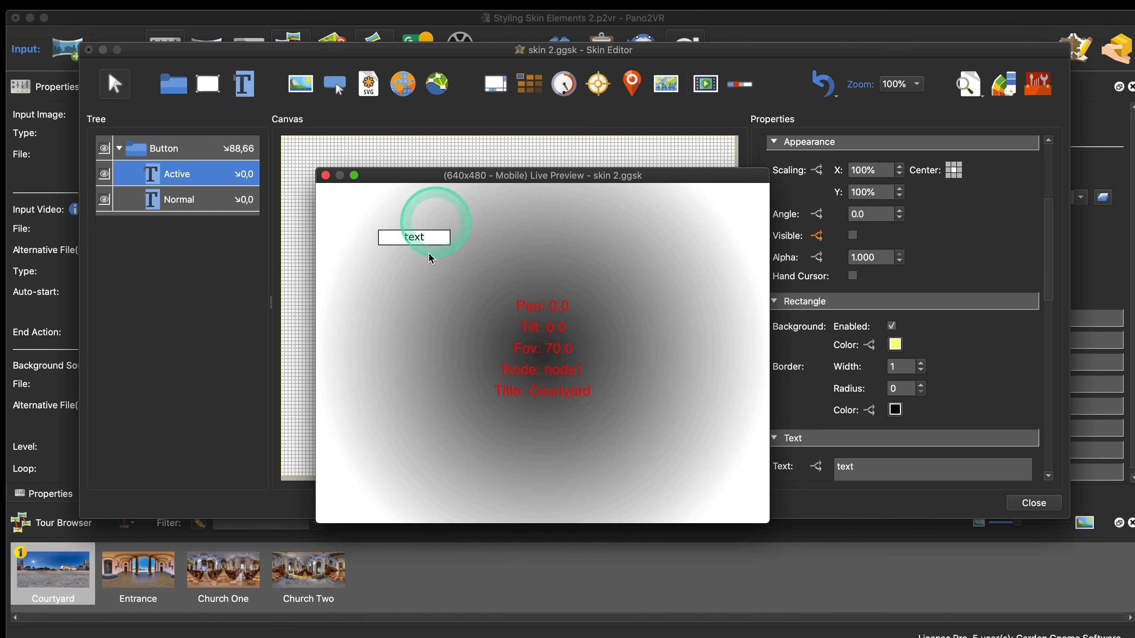
click(326, 175)
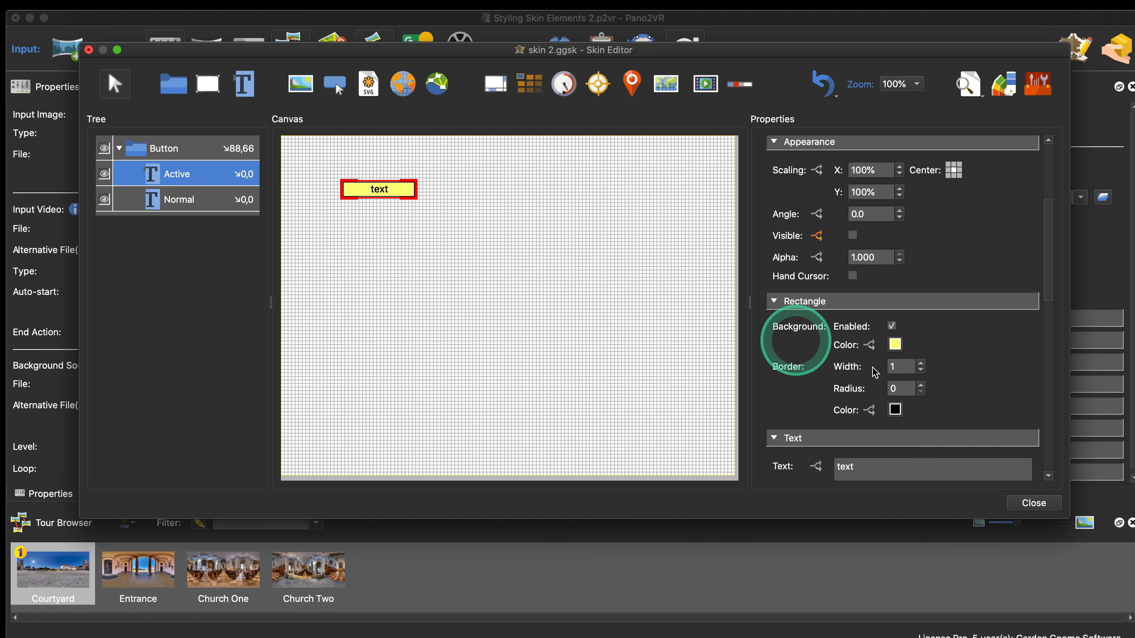
- Set the Active element's background color back to white
click(895, 345)
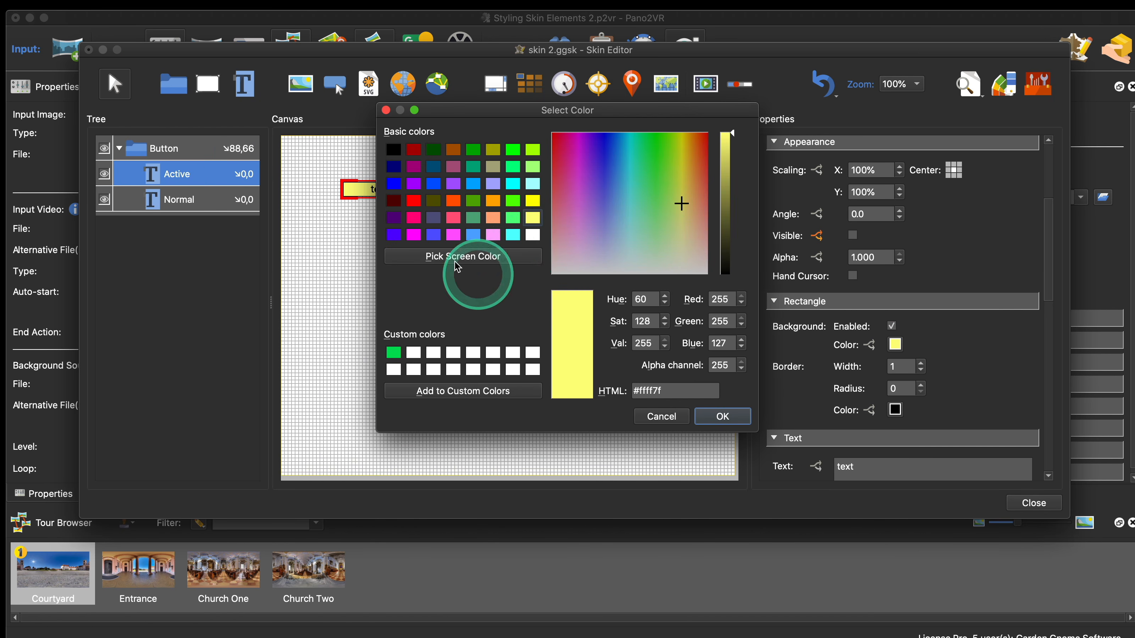
click(533, 234)
click(723, 416)
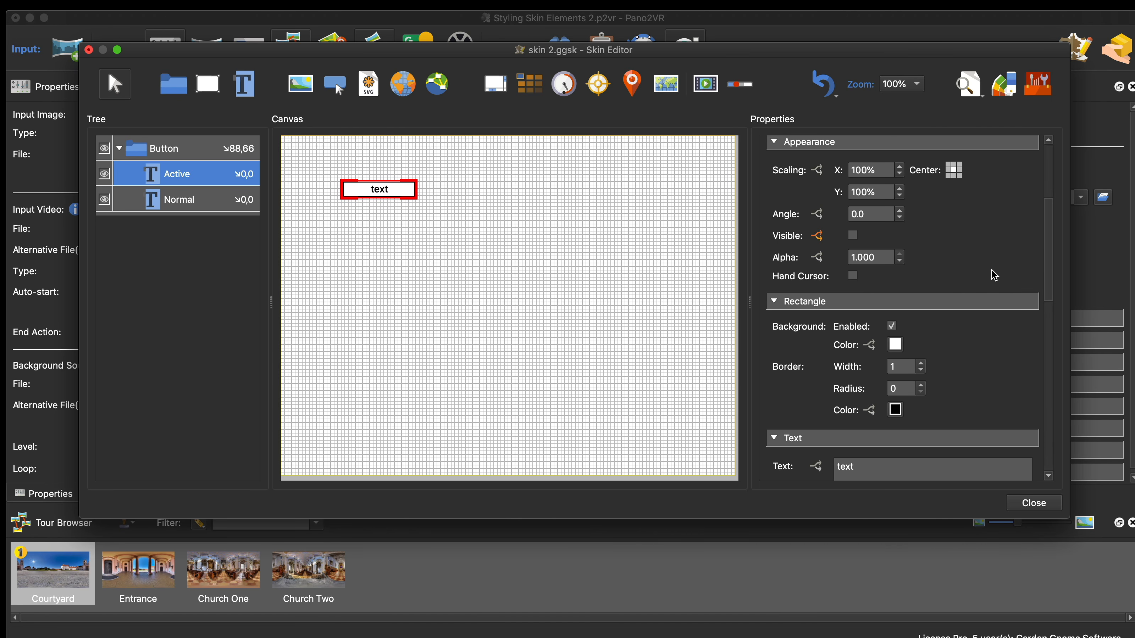
click(686, 326)
click(571, 316)
- Set the background color of both the Active and Normal text elements to gray #adadad
shift+click(217, 200)
scroll(1005, 343, down, 3)
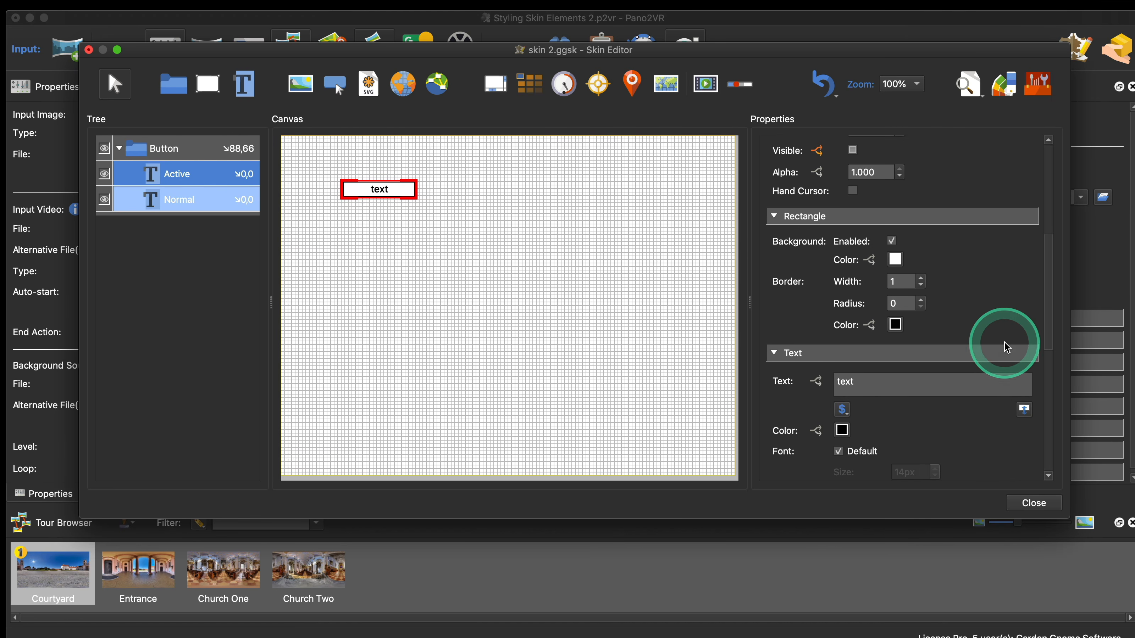
click(895, 259)
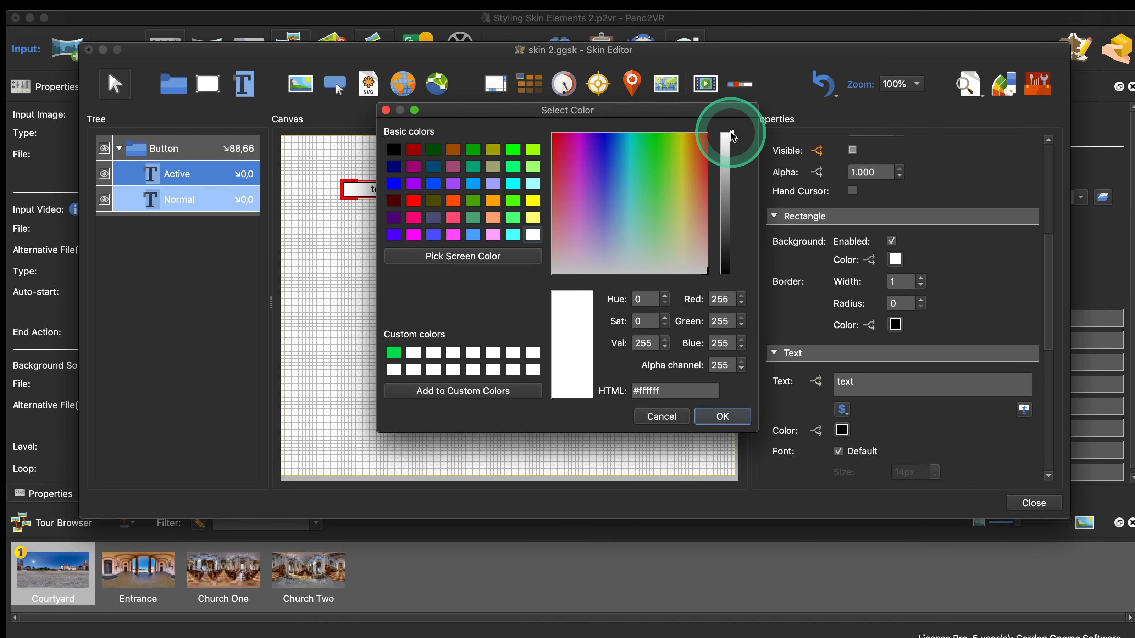
drag(733, 137, 732, 178)
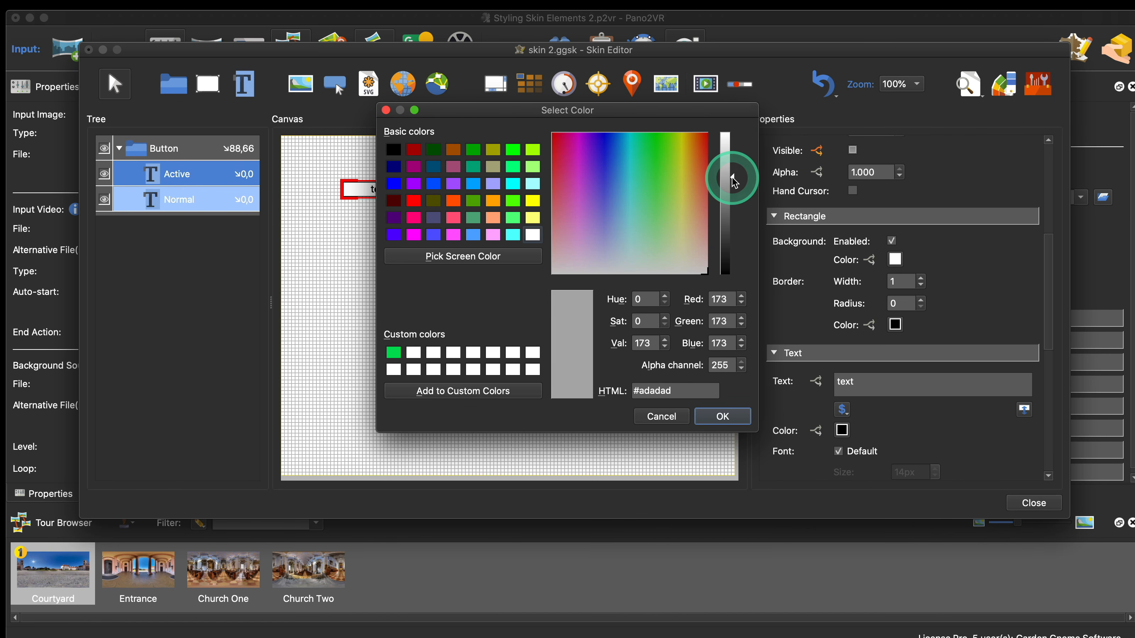
click(731, 405)
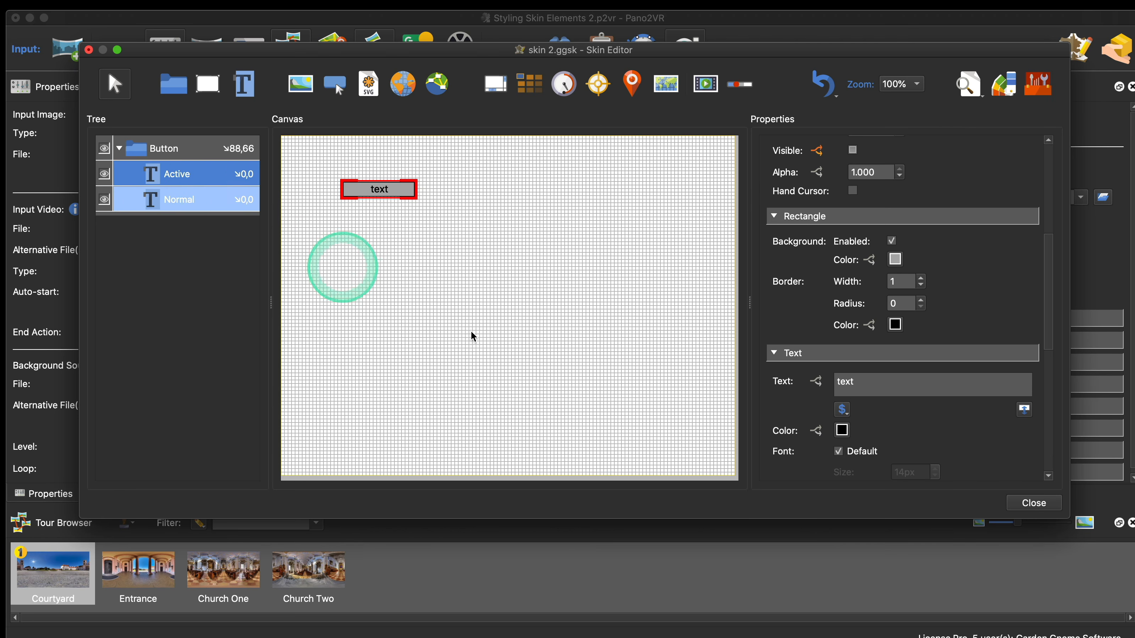
- Set the text color of both the Active and Normal elements to white
scroll(963, 299, down, 1)
scroll(961, 297, down, 5)
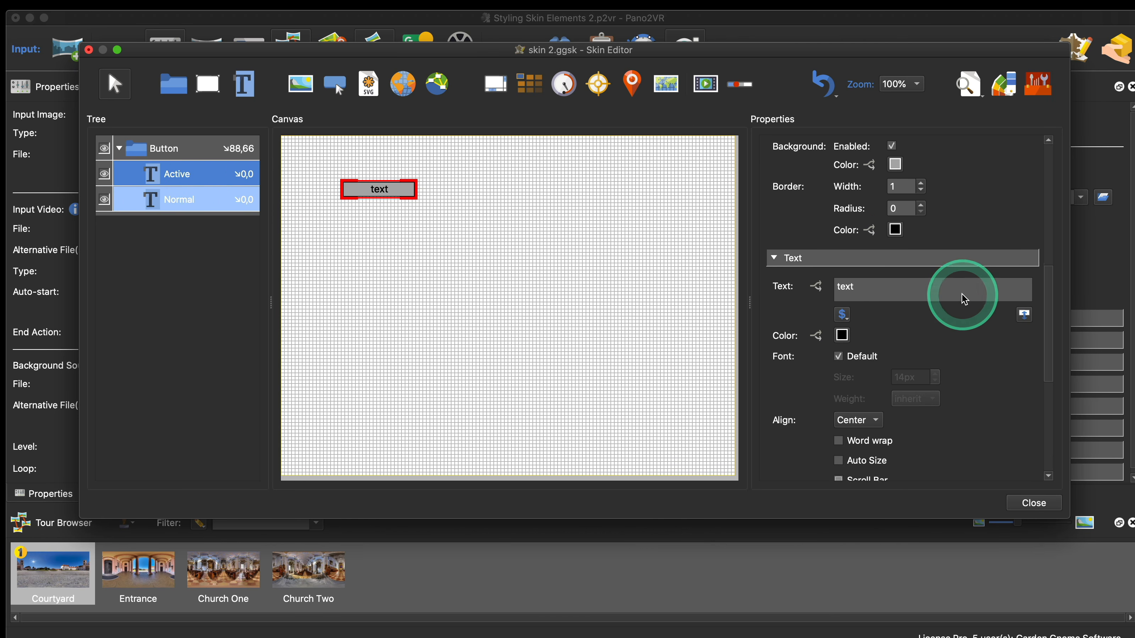
click(843, 325)
click(533, 234)
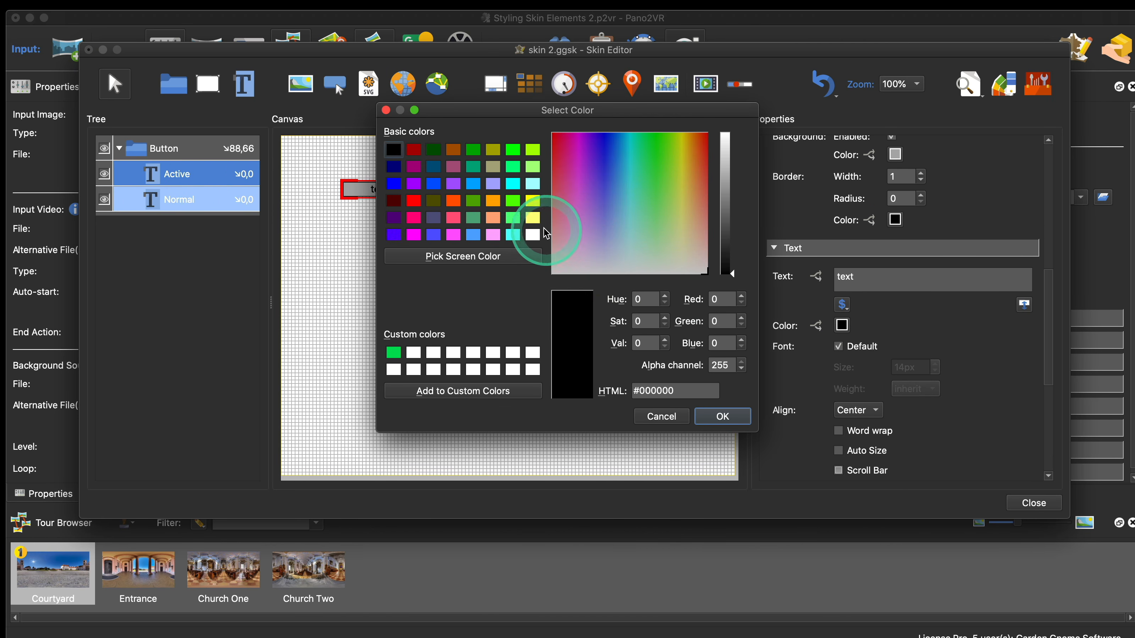
click(724, 417)
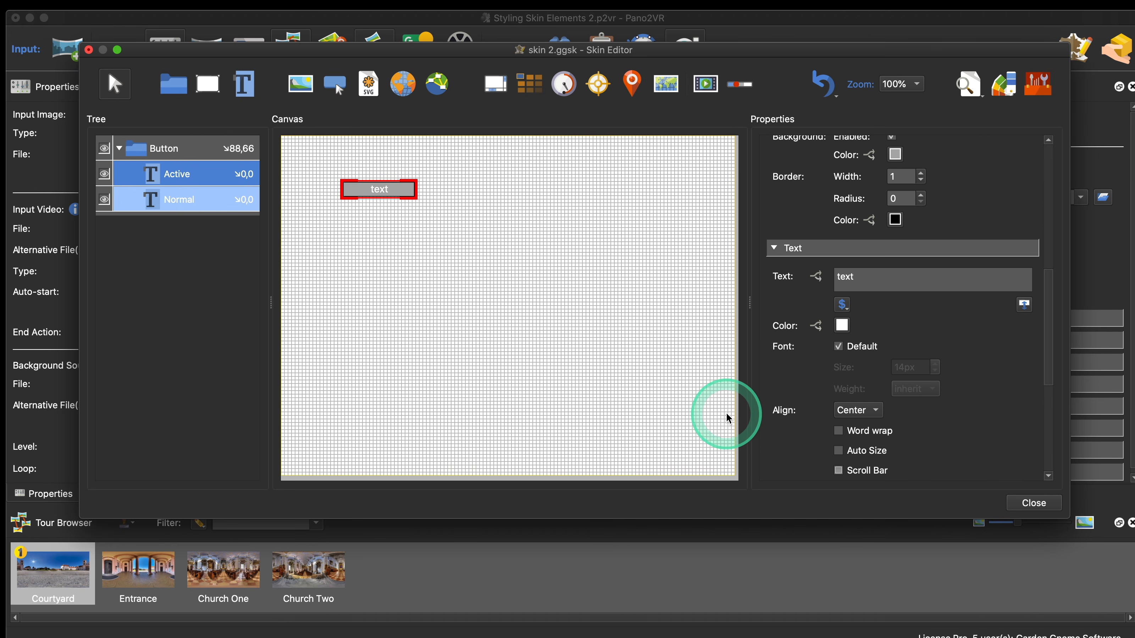
- Check the button's gray background and white text in the live preview, and close the preview
click(969, 88)
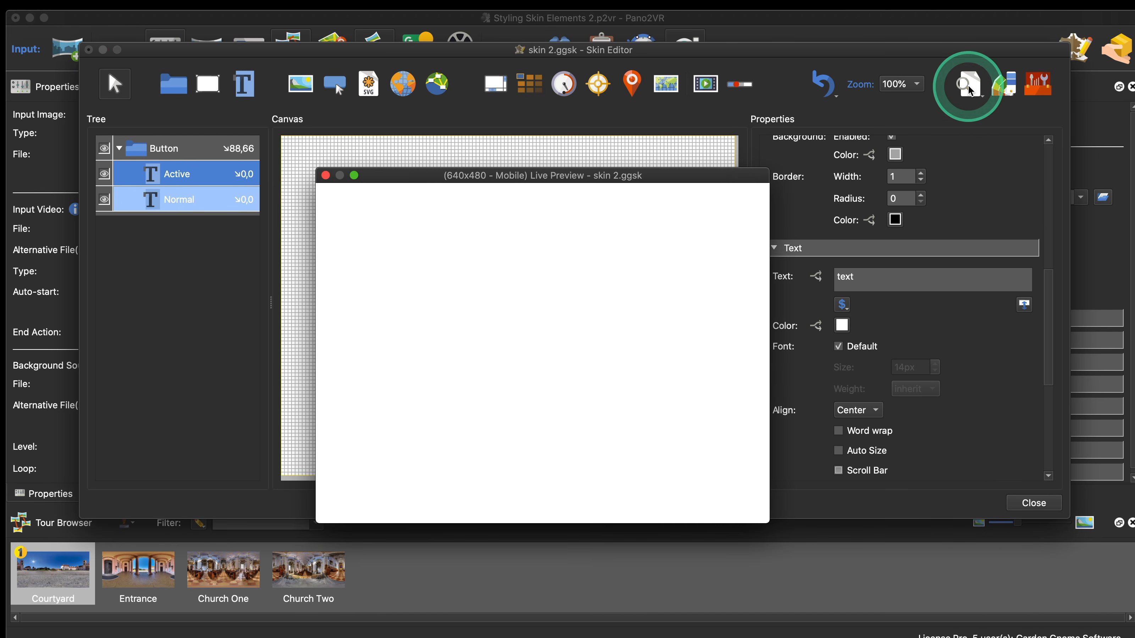
click(736, 216)
click(448, 254)
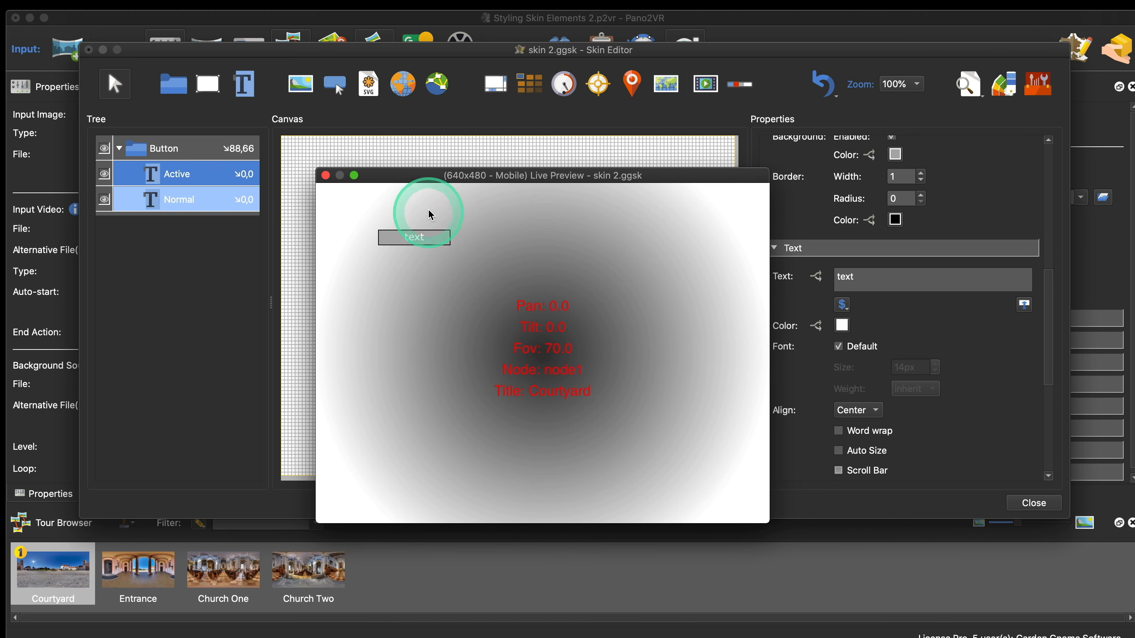
click(328, 181)
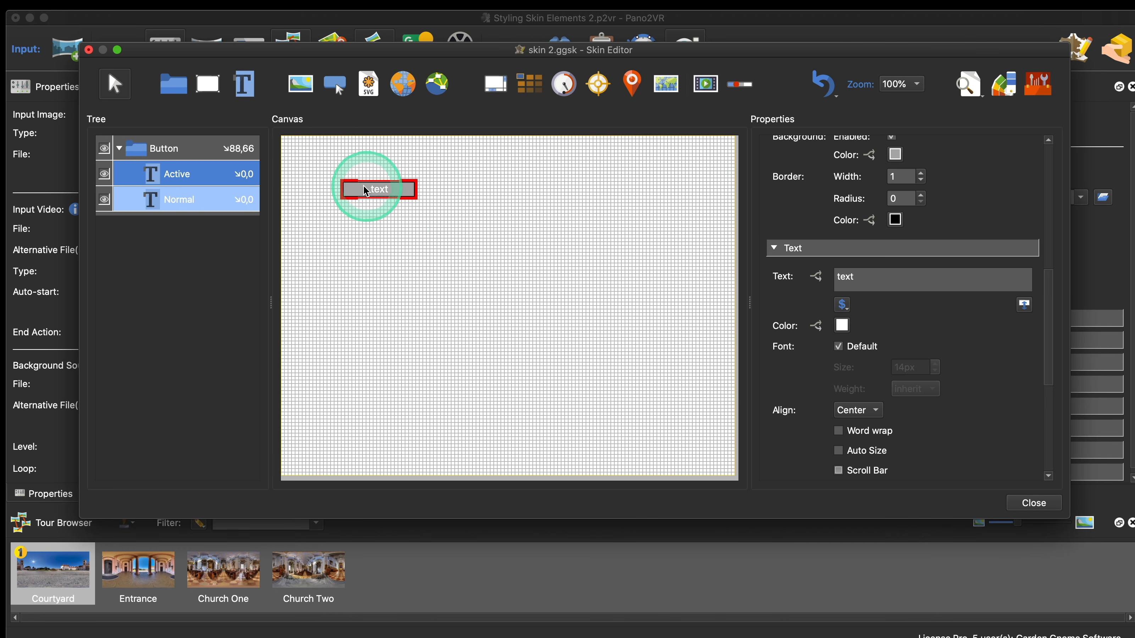
- Switch to Safari, search the web for "Text Sha" and open the W3Schools page on the CSS text-shadow property
mouse_move(456, 632)
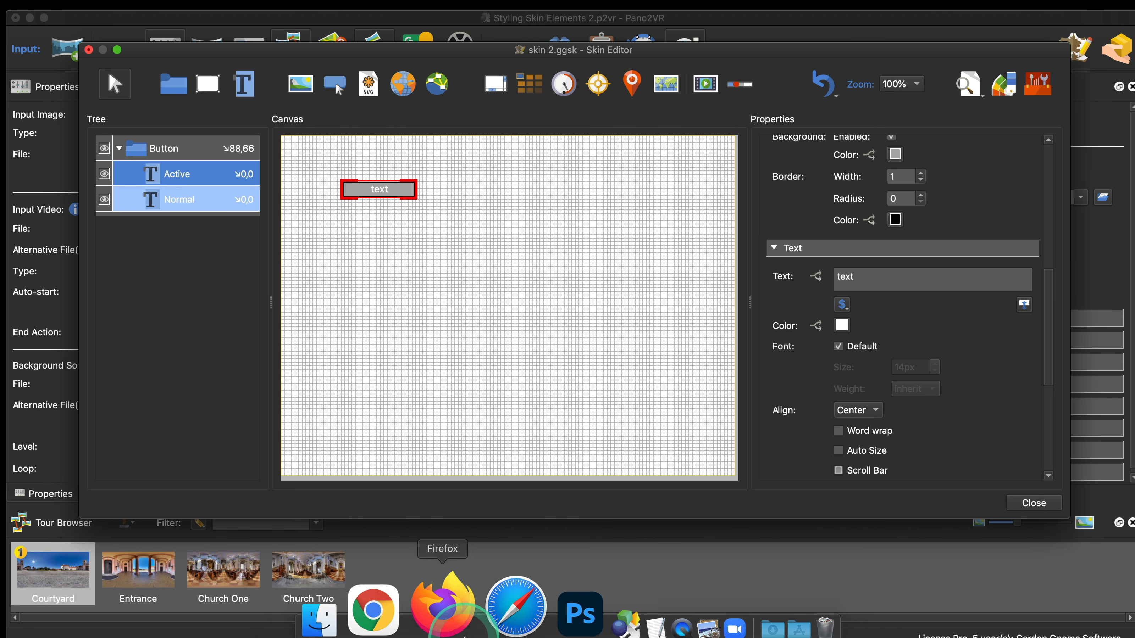
click(483, 590)
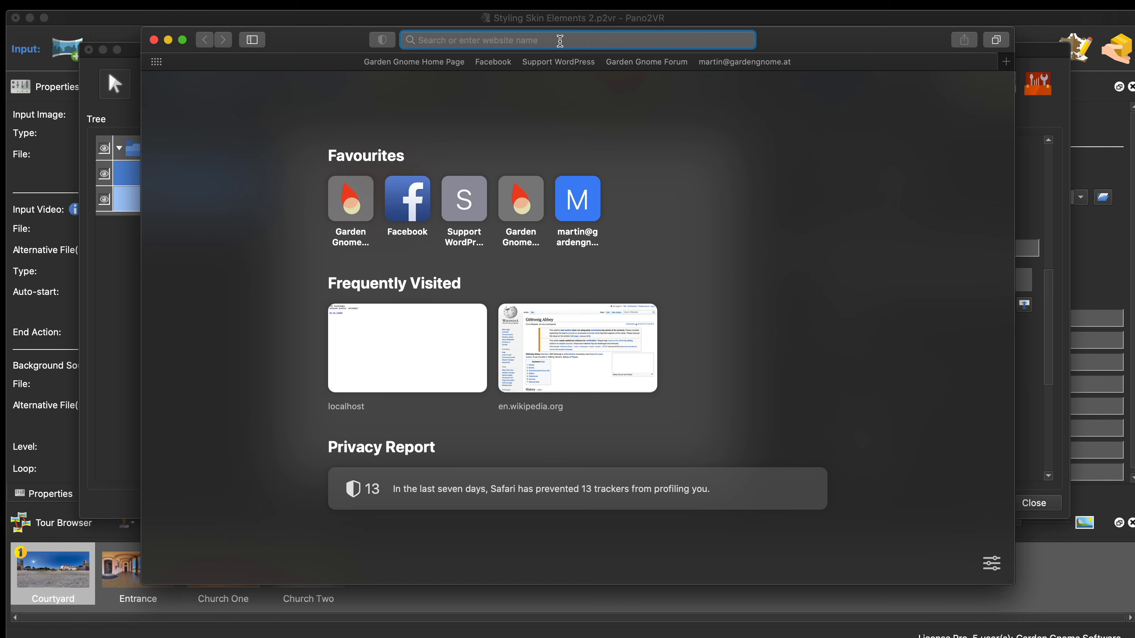
click(560, 41)
text(Text )
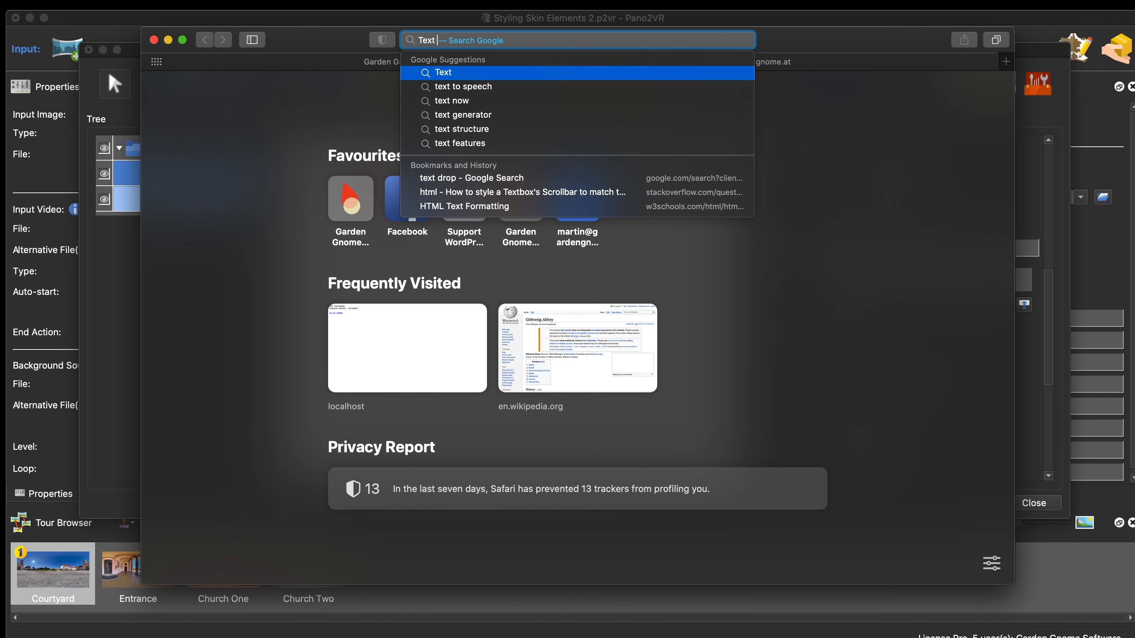
text(Sha)
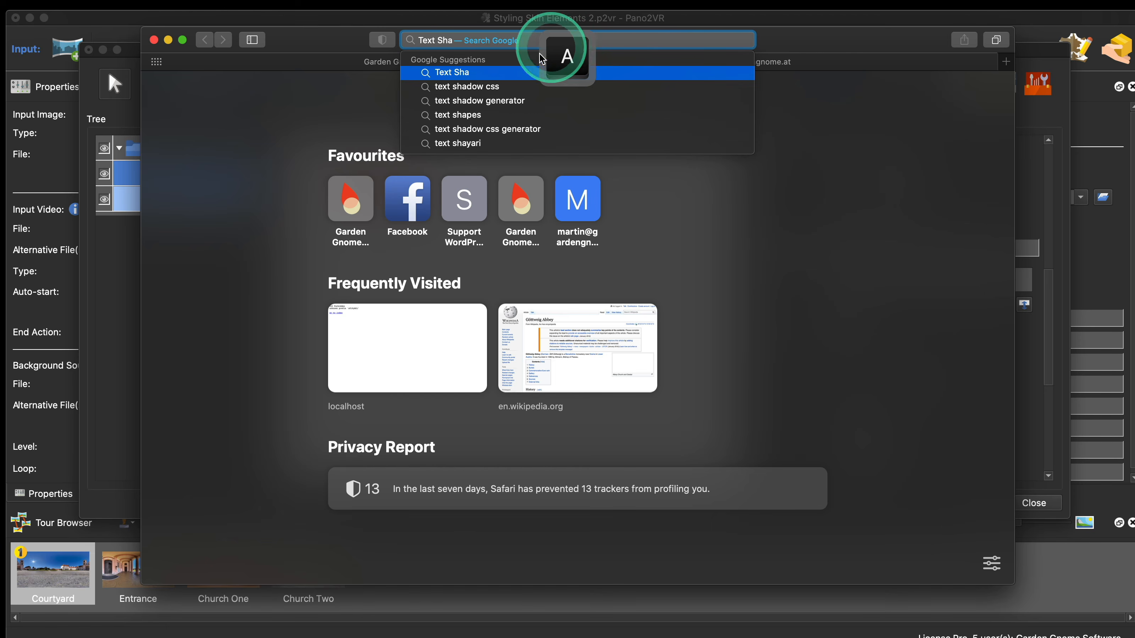
click(521, 73)
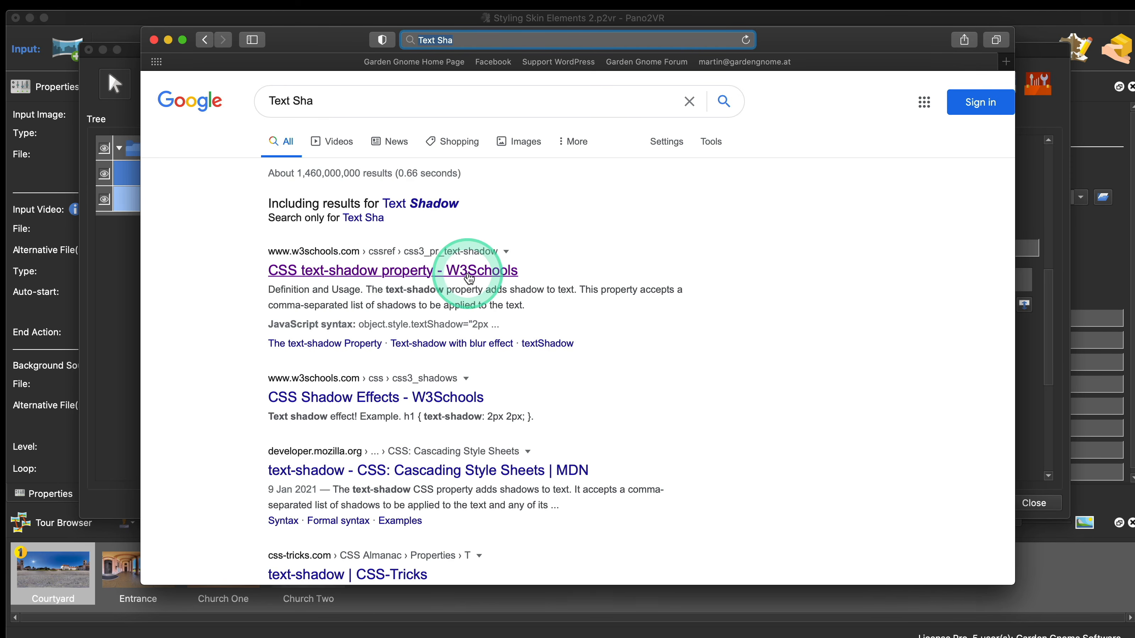
click(480, 277)
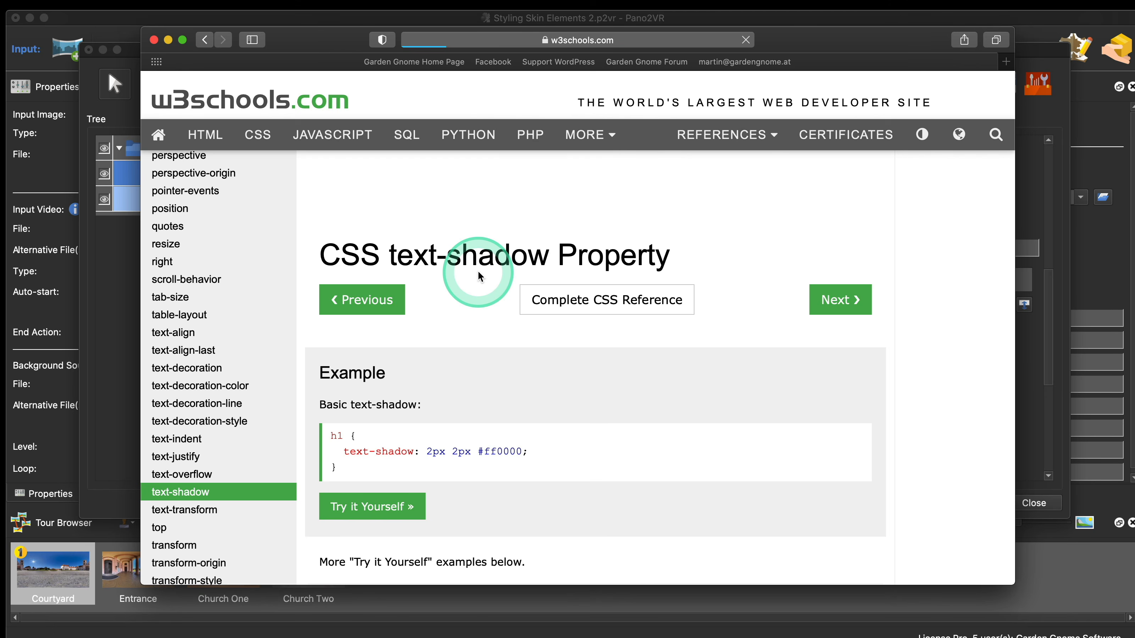
- Copy the example declaration "text-shadow: 2px 2px #ff0000;" from the W3Schools page and close the browser window
scroll(501, 277, down, 3)
scroll(501, 271, down, 3)
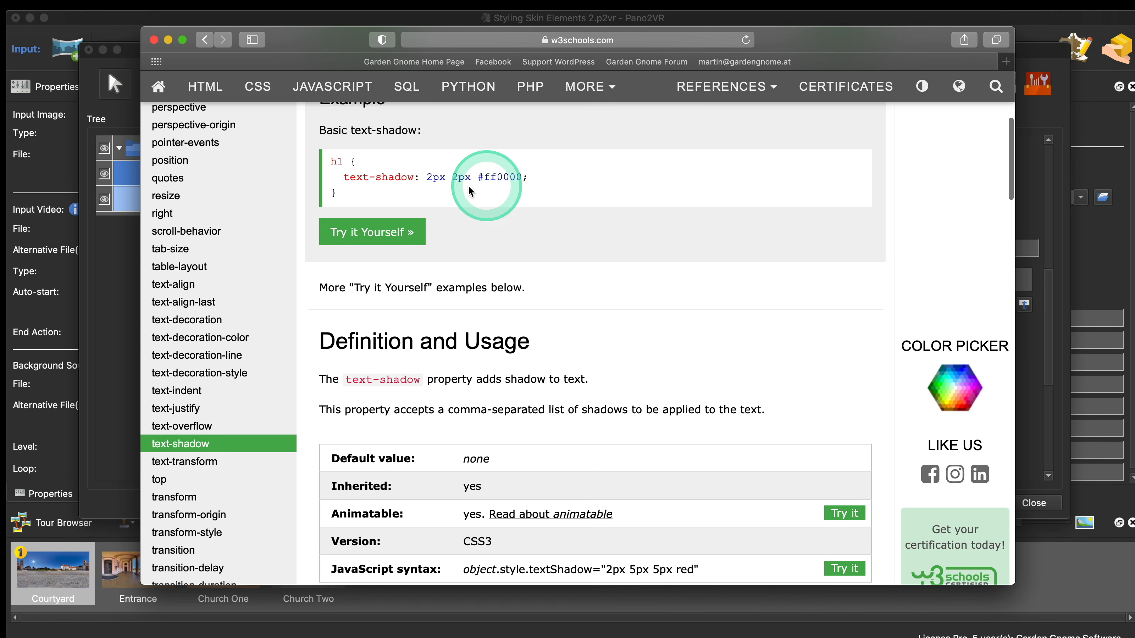
drag(344, 178, 527, 178)
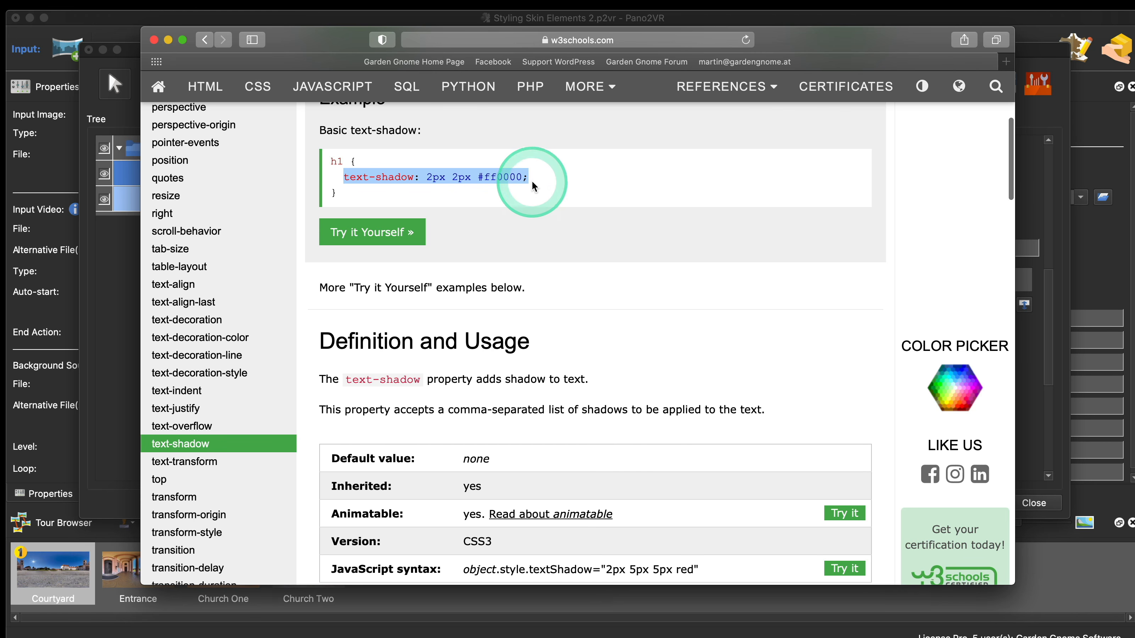
right_click(479, 175)
click(508, 216)
click(153, 40)
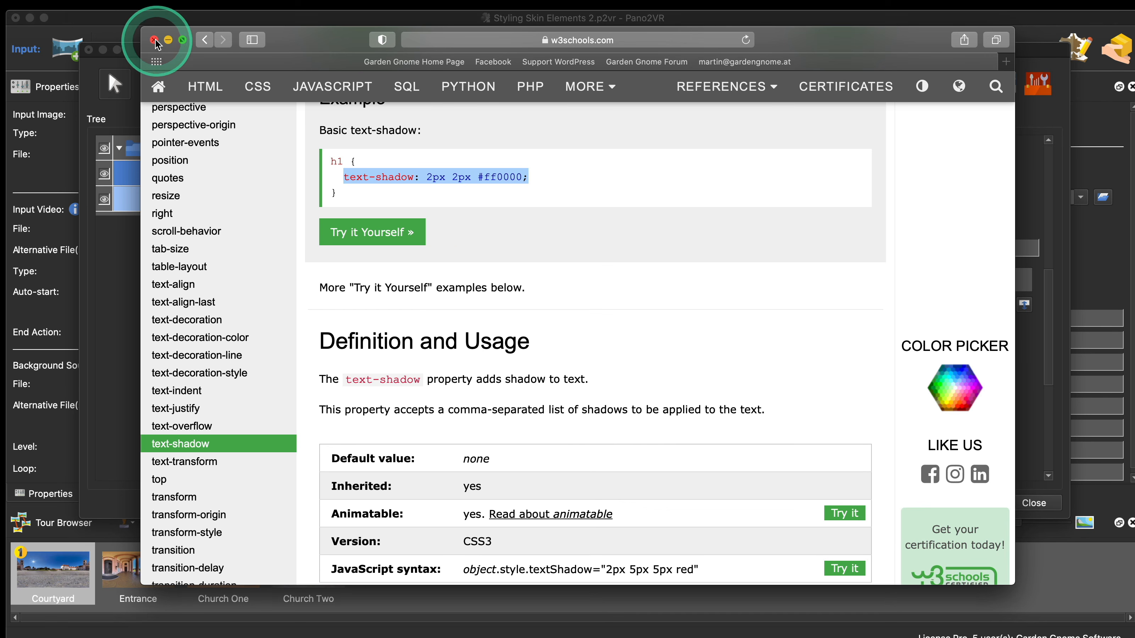
- Paste the copied declaration "text-shadow: 2px 2px #ff0000;" into the Normal element's CSS Styles Inner Element property
click(370, 208)
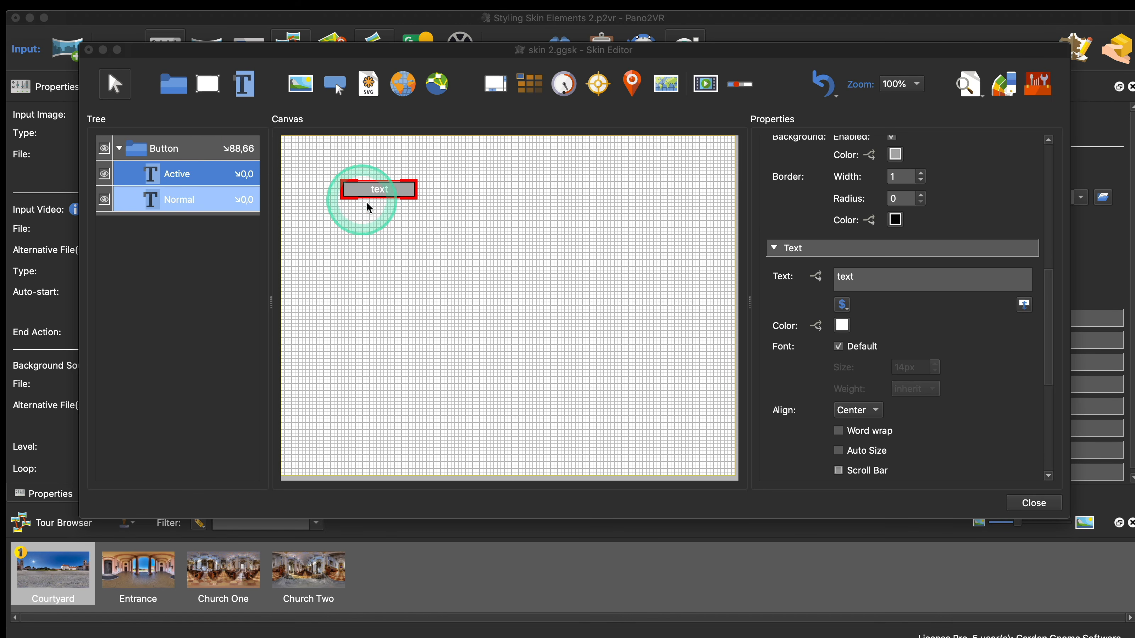
click(194, 199)
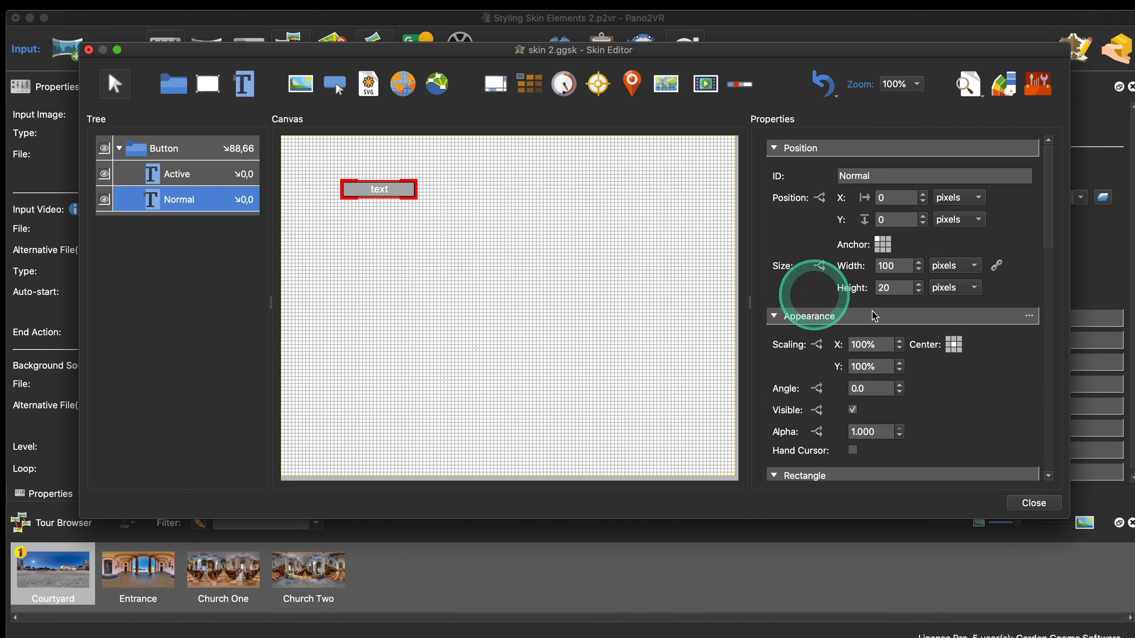
scroll(1013, 380, down, 5)
scroll(1012, 380, down, 10)
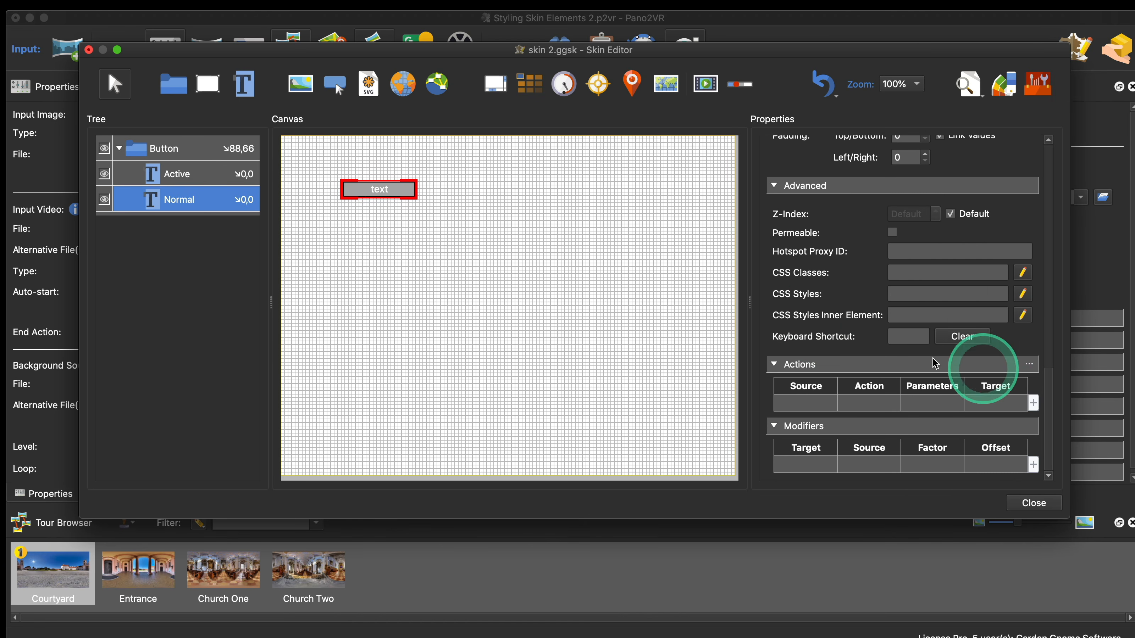
click(915, 318)
right_click(915, 316)
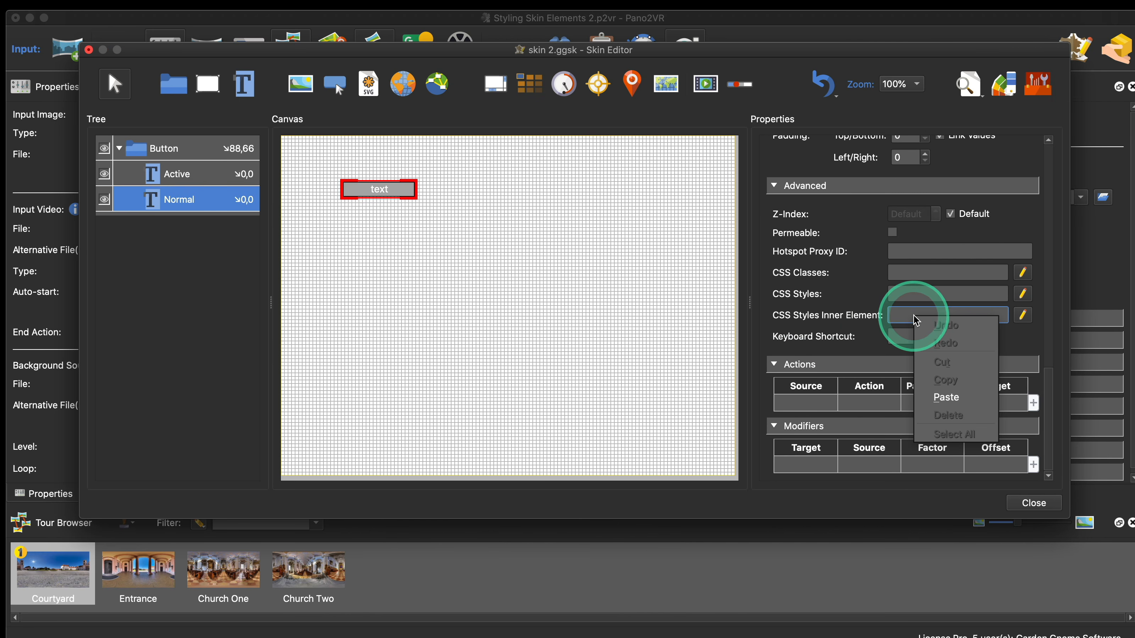
click(947, 397)
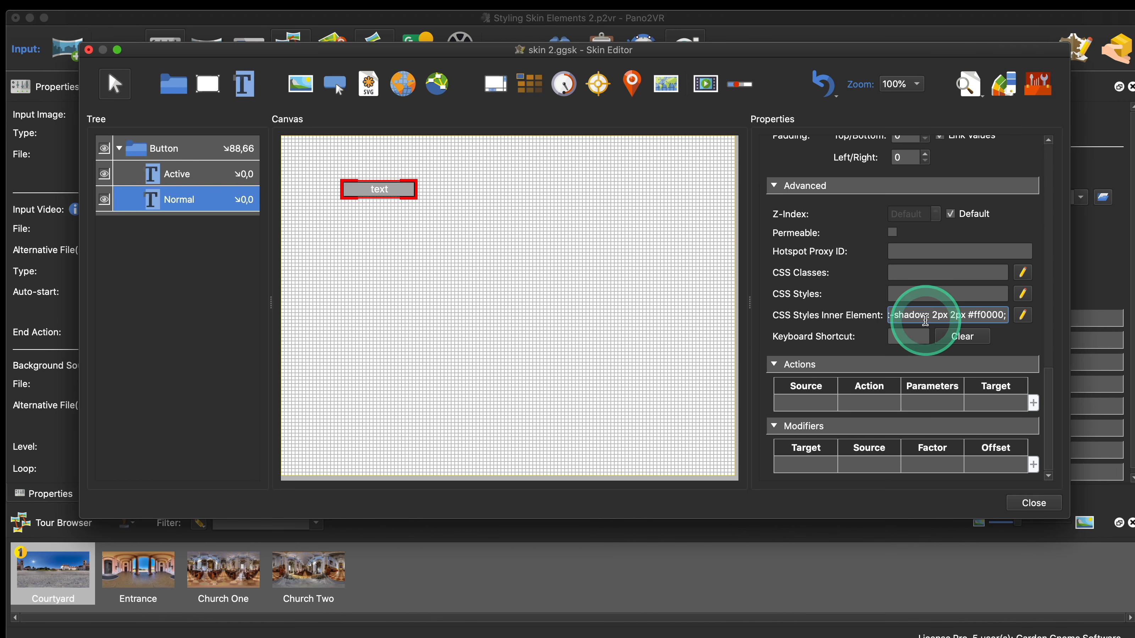
- Review the Normal element's inner-element CSS in the expanded value editor, enlarging the editor window, and accept it
click(1023, 316)
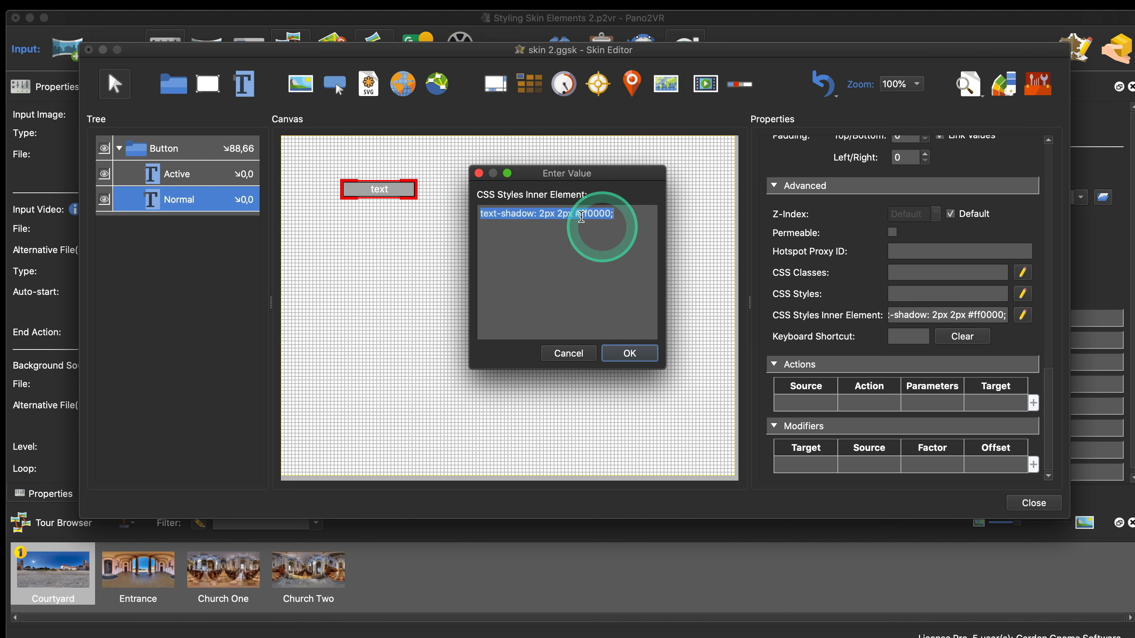
drag(629, 170, 609, 151)
drag(642, 348, 723, 408)
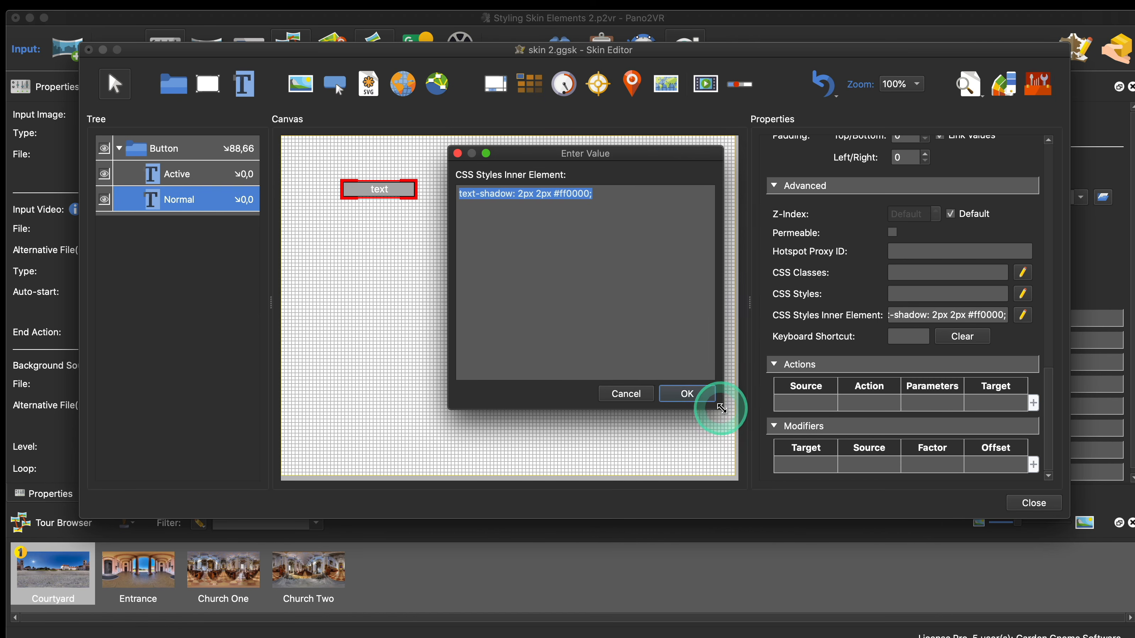
click(616, 318)
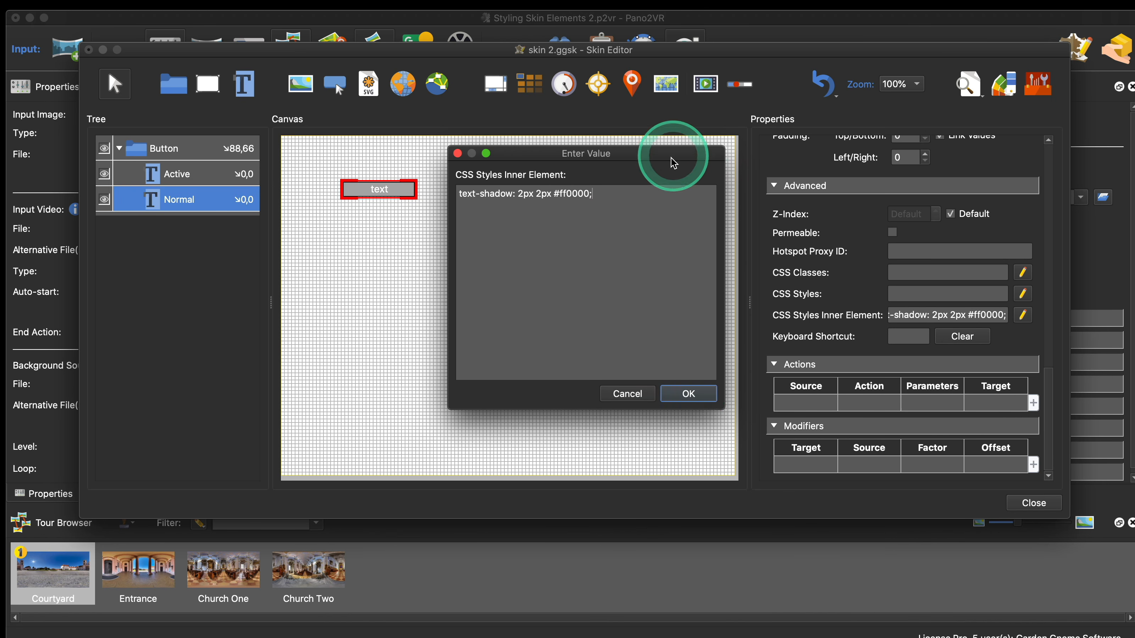
drag(670, 157, 757, 168)
click(979, 92)
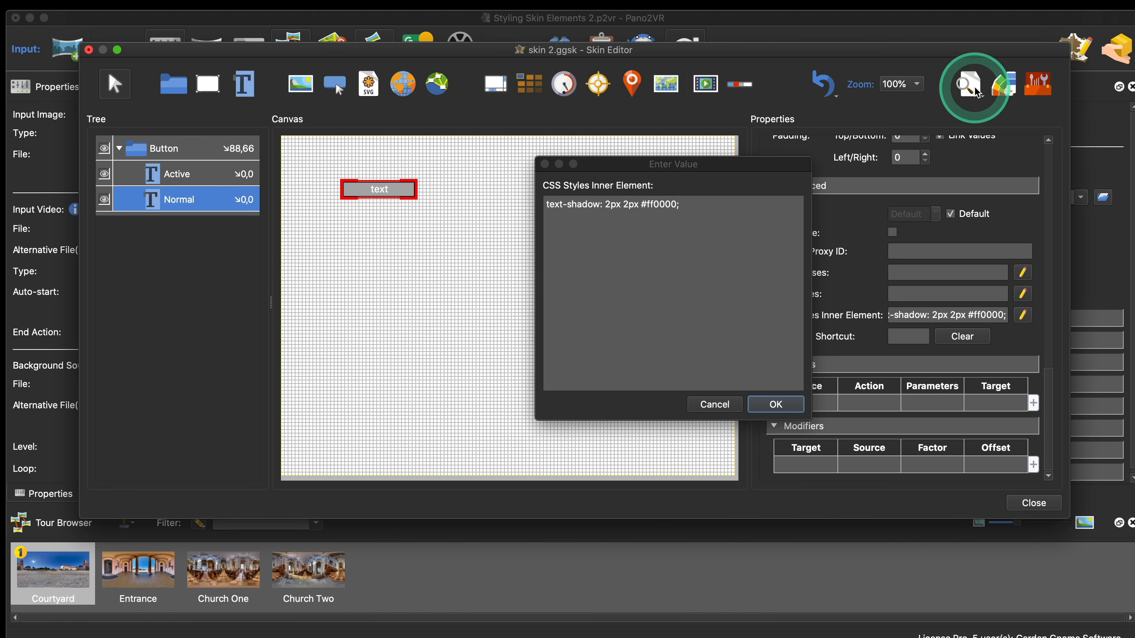
click(777, 404)
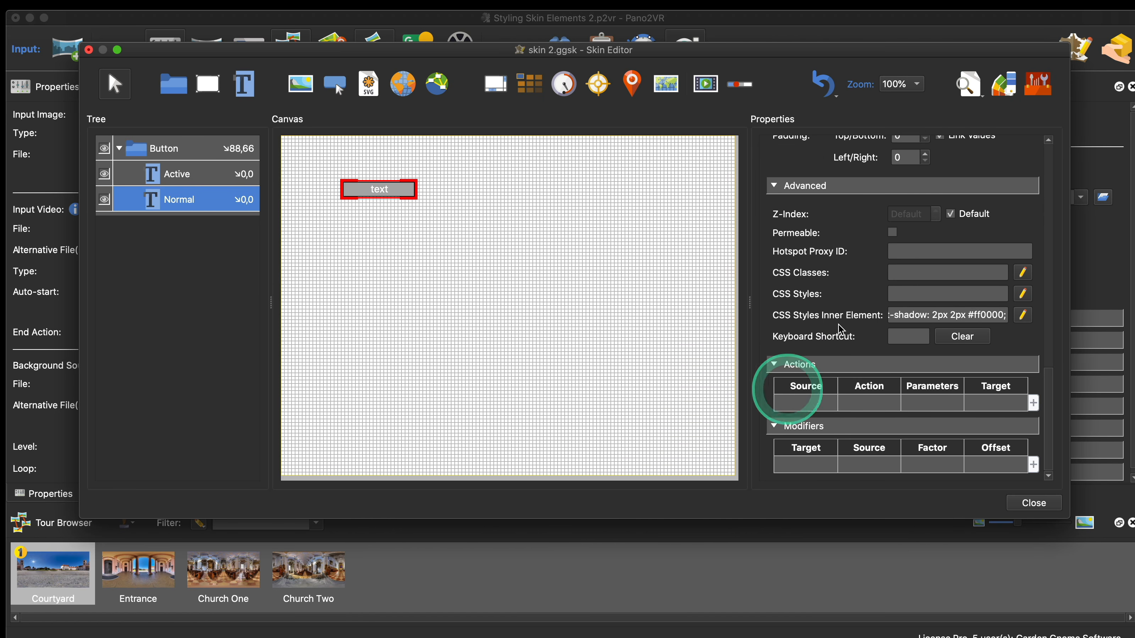
- Open the live preview to check the Normal text's shadow, and place it clear of the element's properties
click(968, 85)
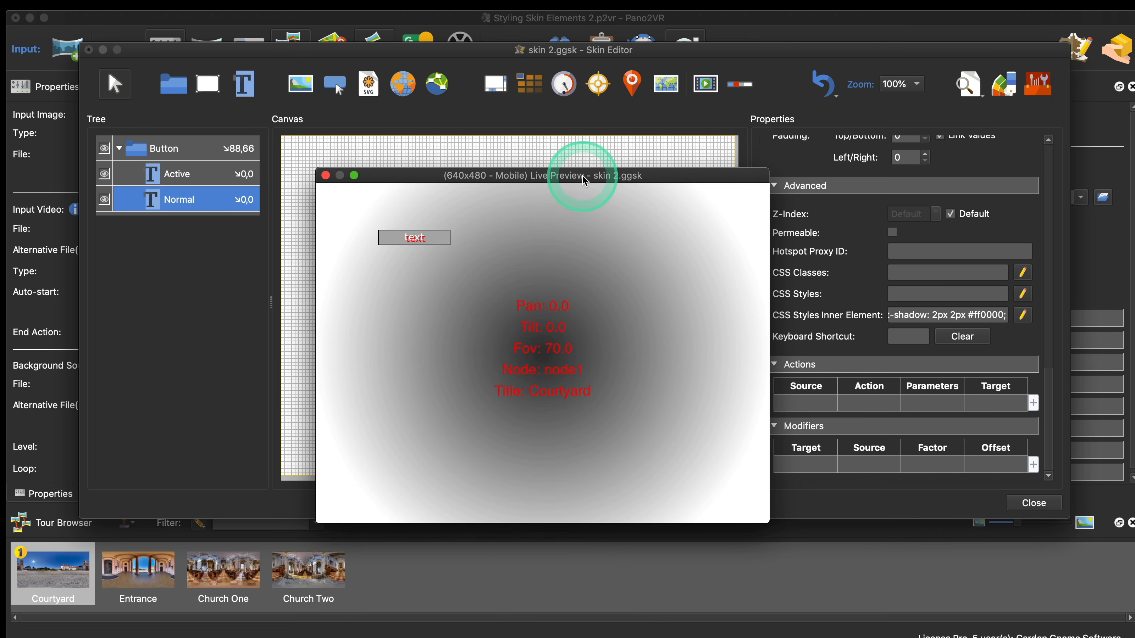
drag(586, 181, 336, 81)
click(176, 142)
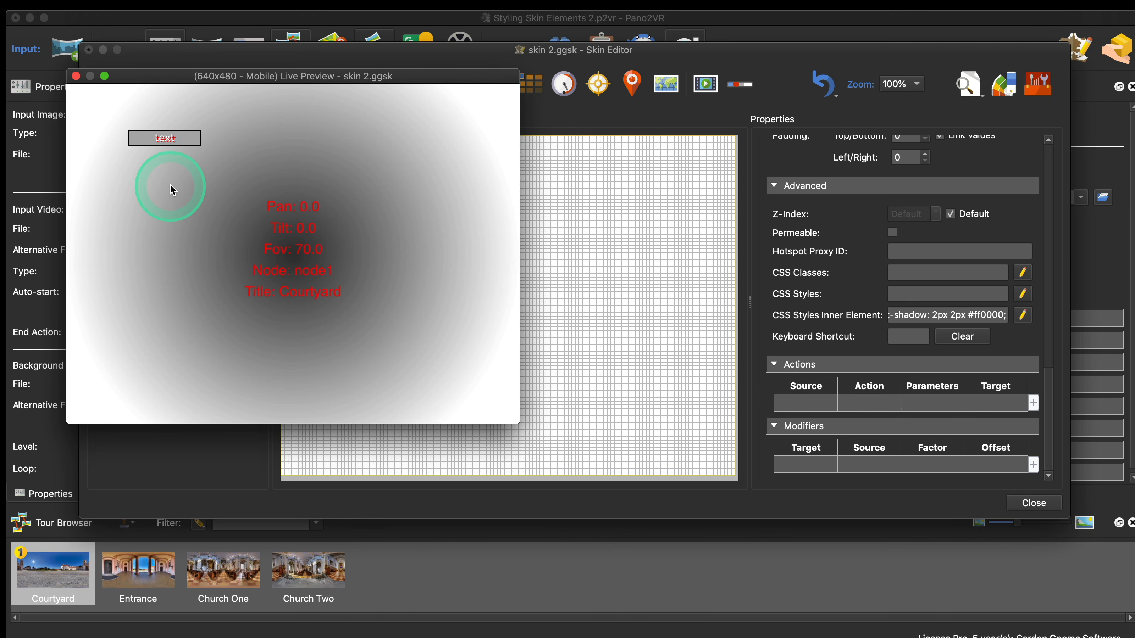
- Change the Normal element's text-shadow offsets to 1px 1px and its color to #000000
click(936, 317)
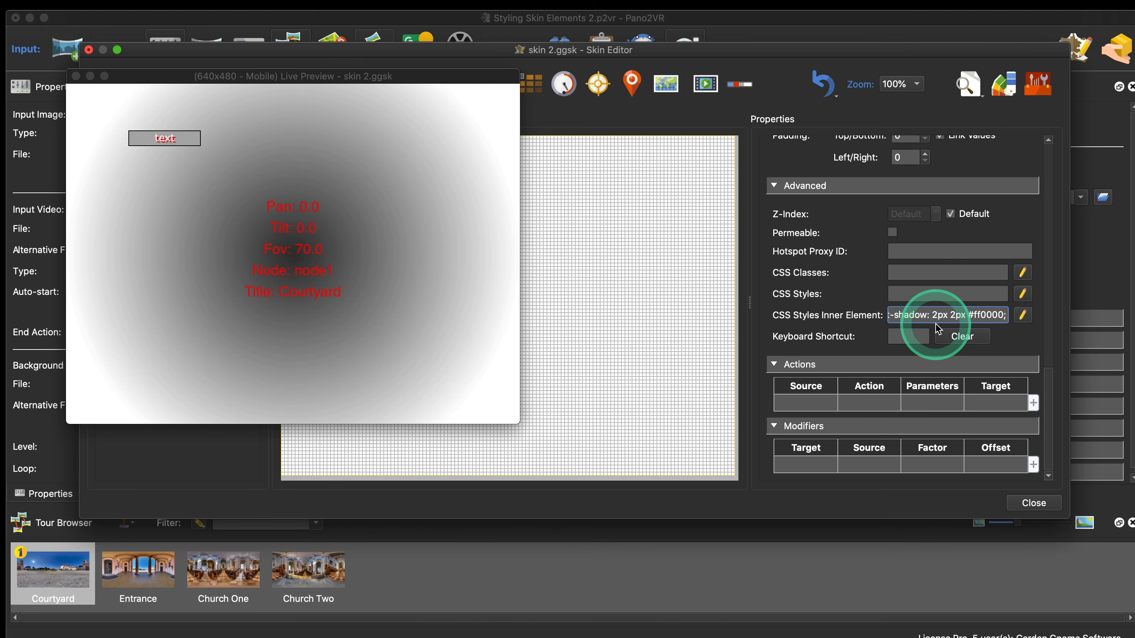
key(BackSpace)
text(1)
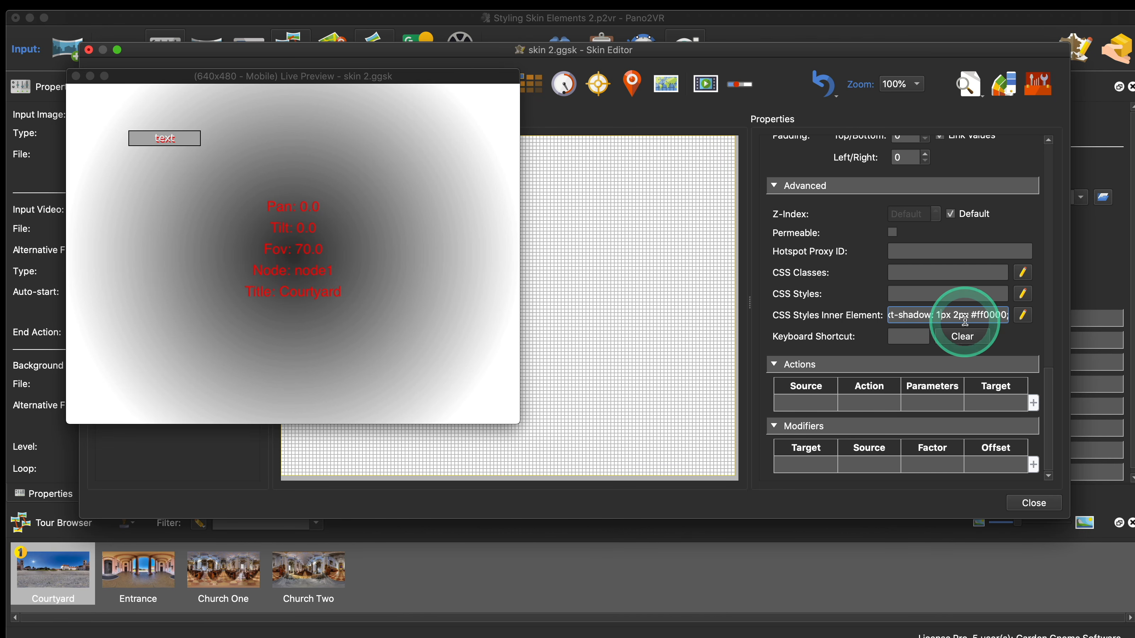
key(BackSpace)
text(1)
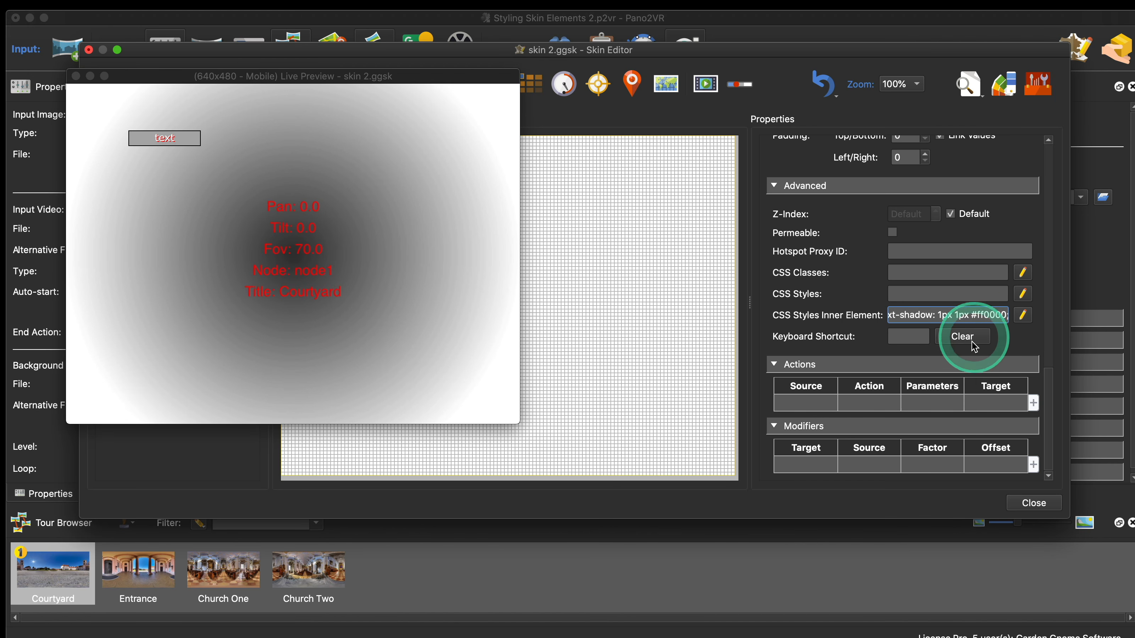
key(BackSpace)
key(BackSpace)
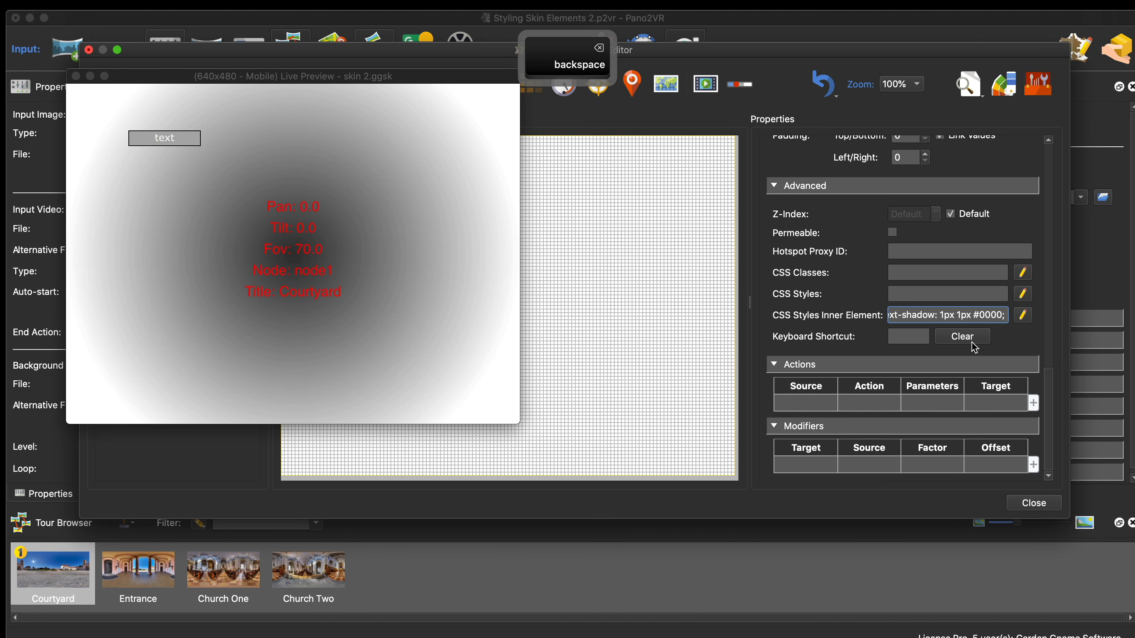
text(0)
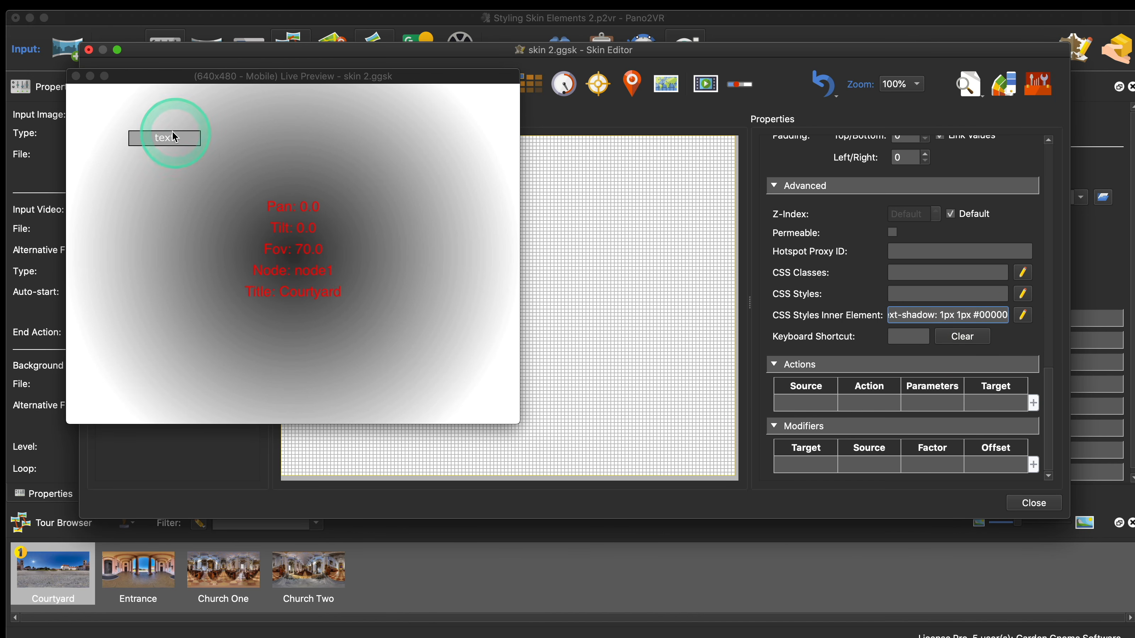
- Enlarge the live preview and compare the button's normal and mouse-over text shadow
drag(288, 88, 508, 136)
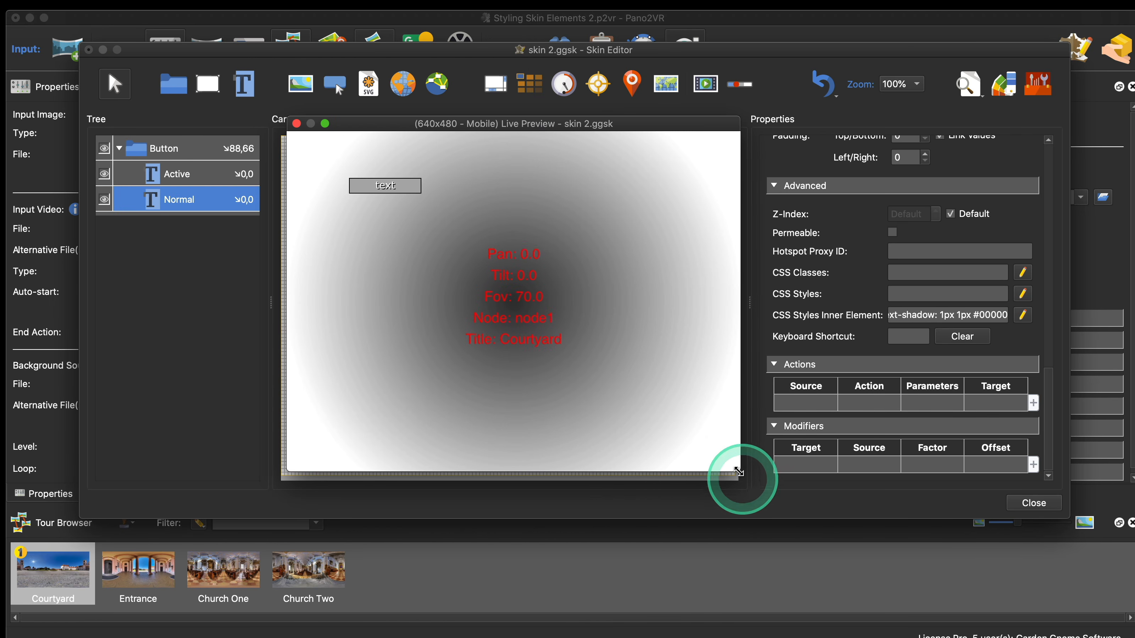
drag(735, 476, 829, 541)
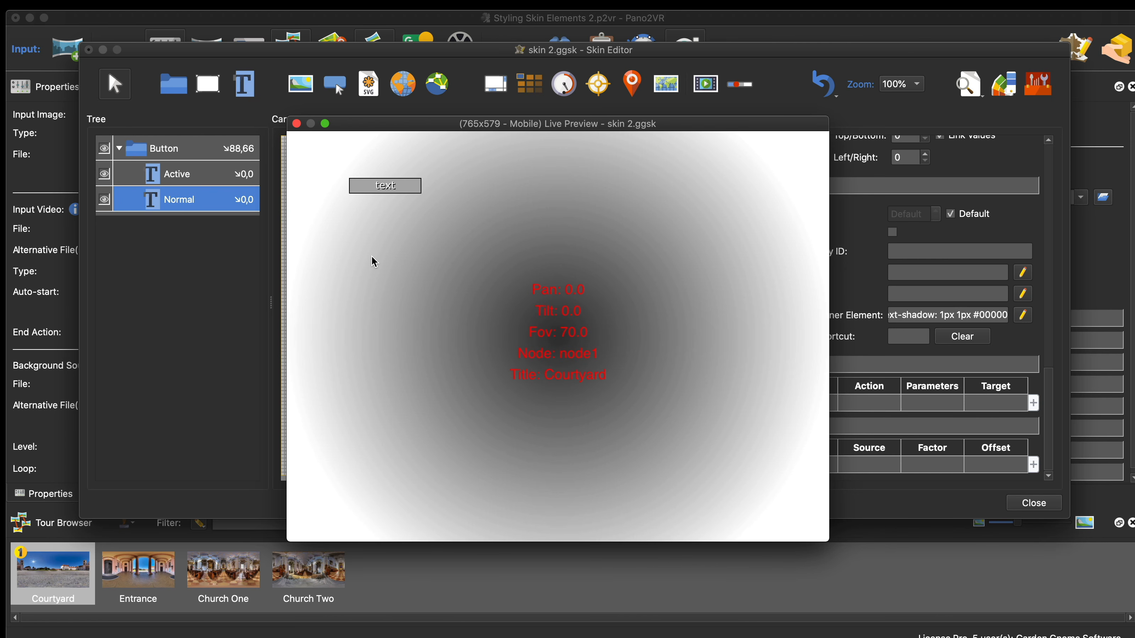
click(416, 185)
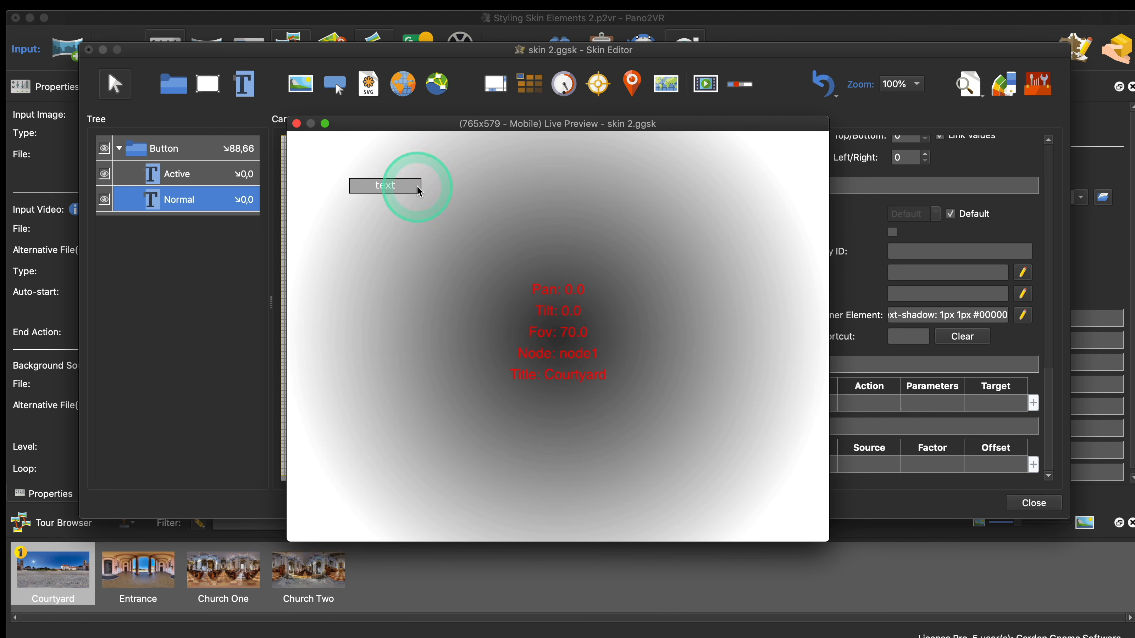
drag(448, 129, 258, 103)
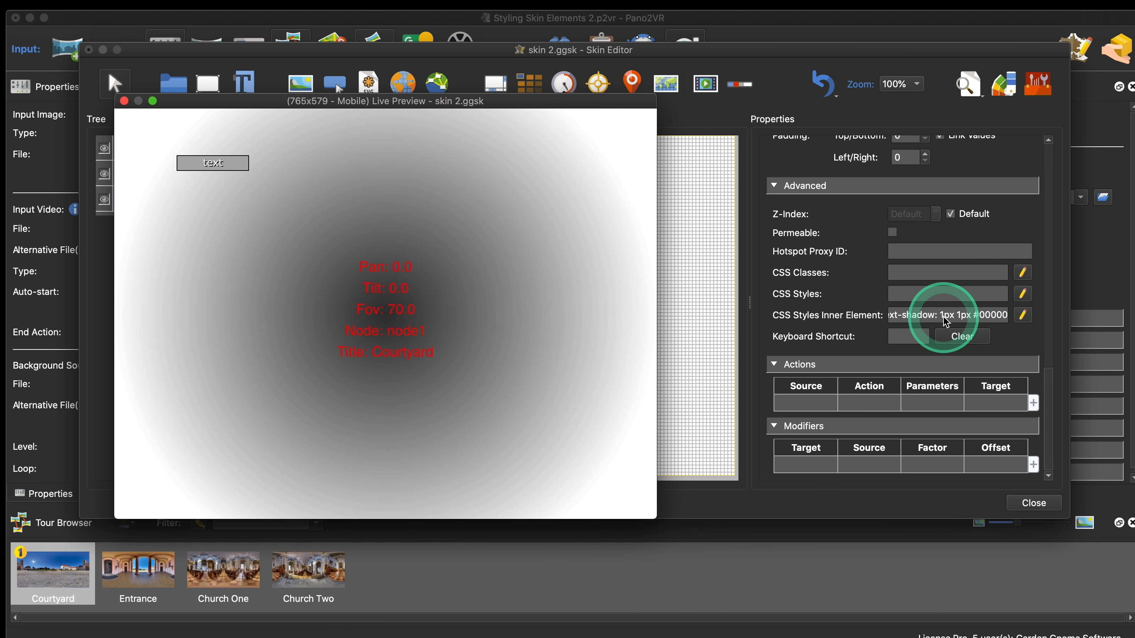
- Copy the Normal element's text-shadow declaration into the Active element's CSS Styles Inner Element property, closing the live preview
triple_click(974, 318)
key(super+c)
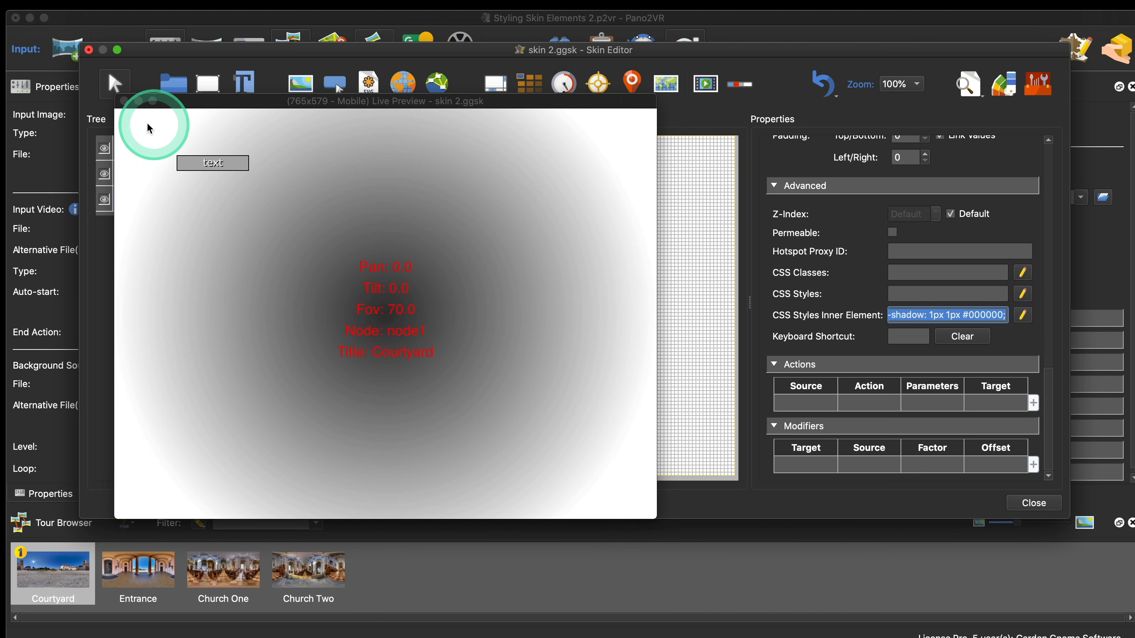
click(124, 101)
click(184, 178)
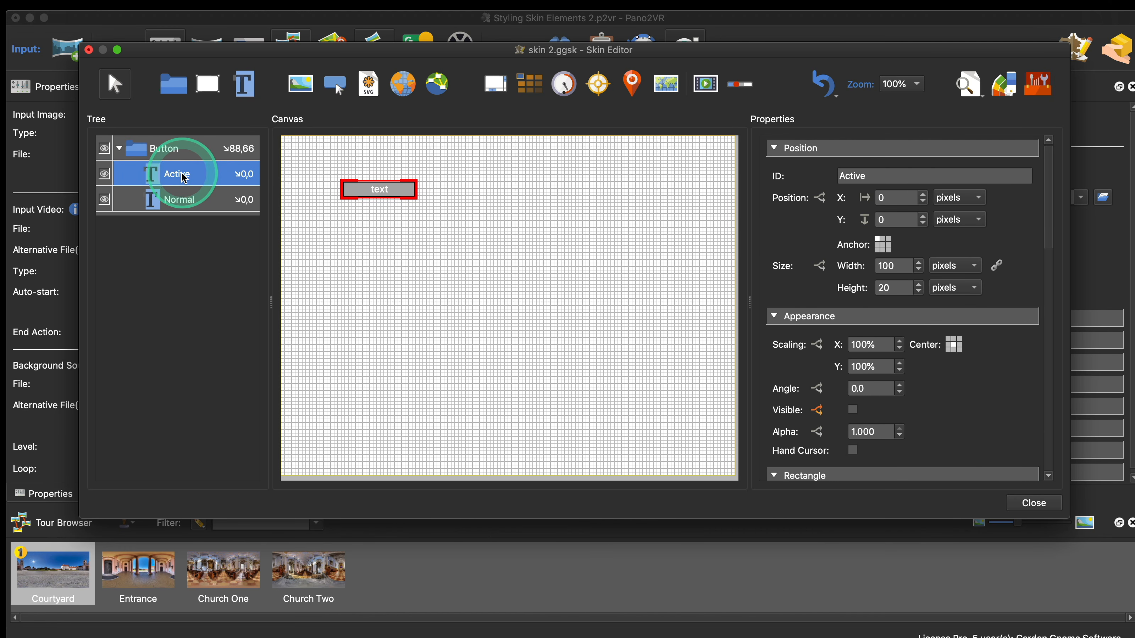
scroll(986, 386, down, 5)
scroll(986, 385, down, 2)
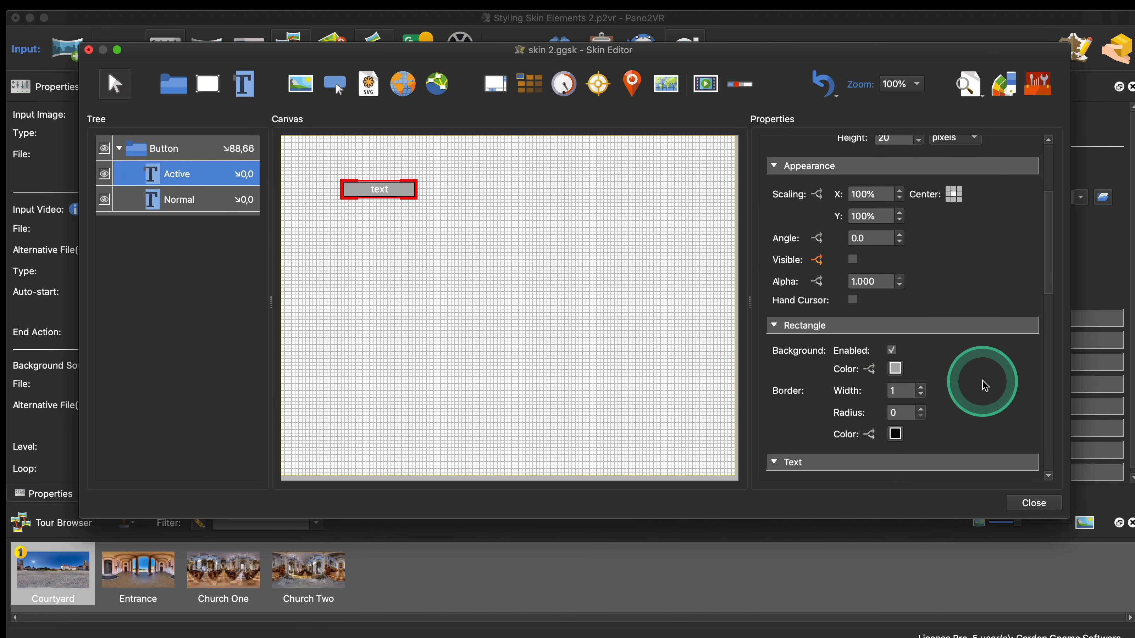
drag(1048, 280, 1034, 431)
click(939, 372)
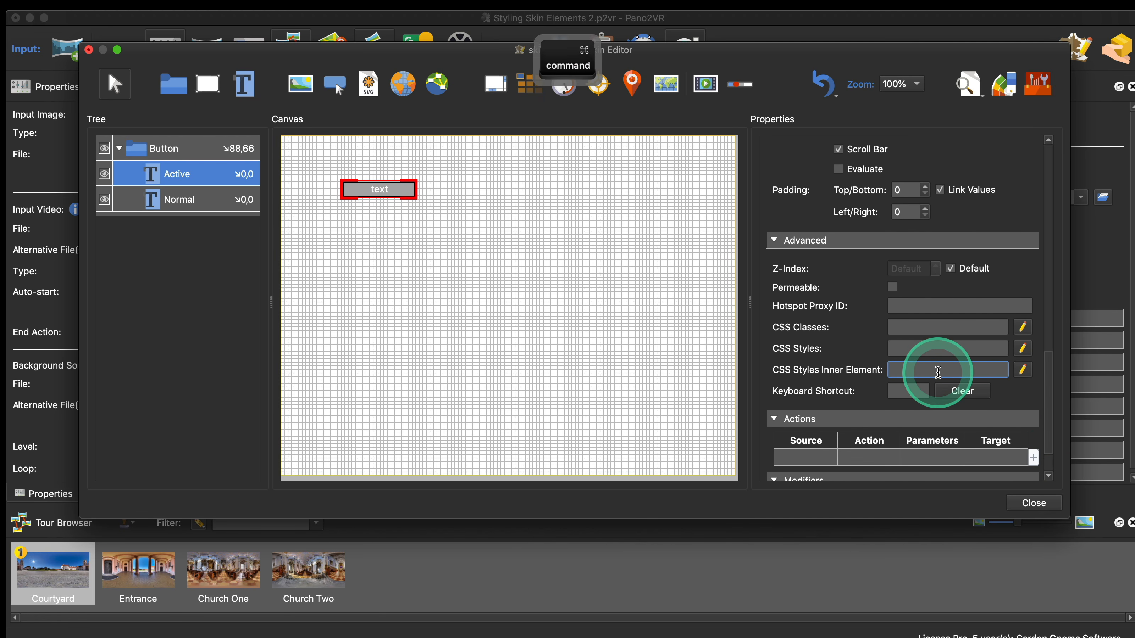
key(super+v)
- Make both of the Active element's text-shadow offsets negative, giving -1px -1px
drag(934, 371, 929, 383)
text(-)
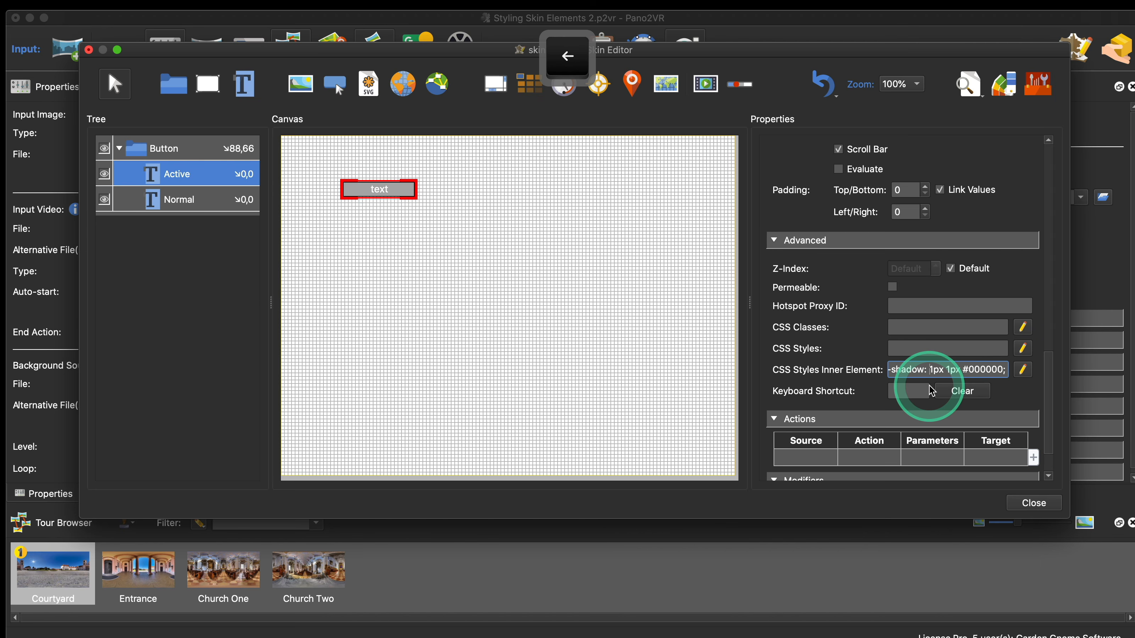
click(946, 389)
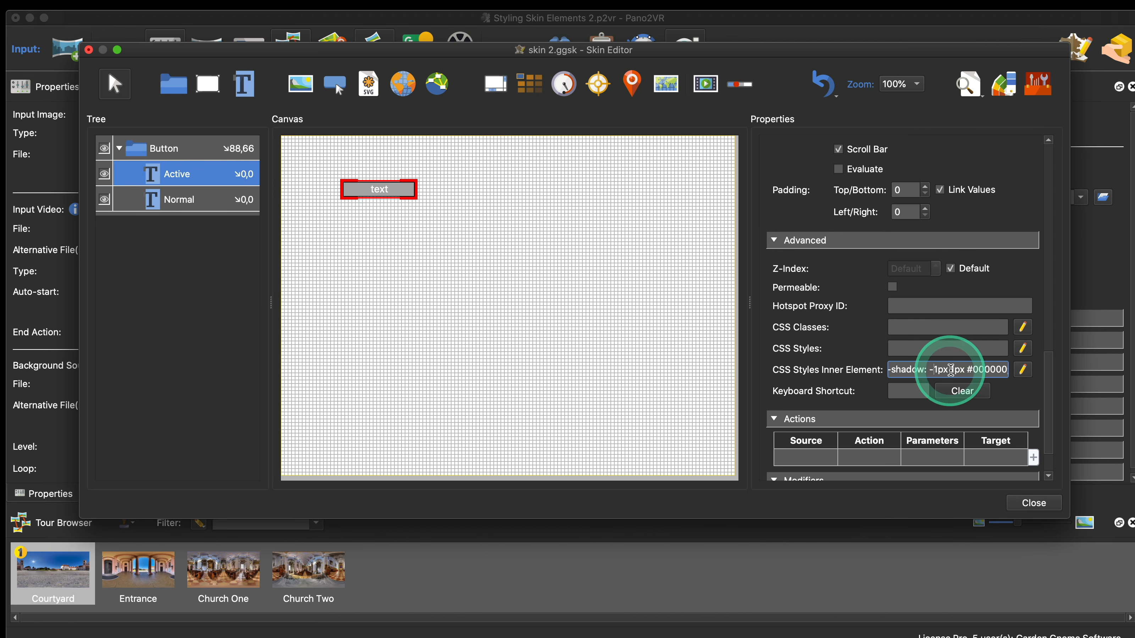
text(-)
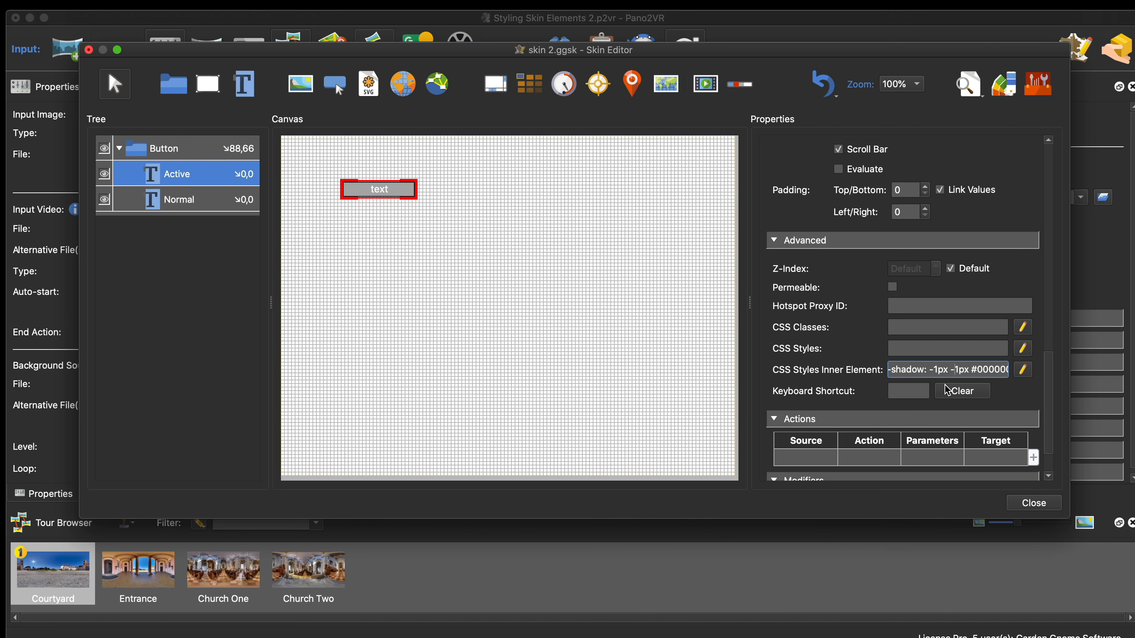
- Check the button's normal and mouse-over text shadows in the live preview
click(971, 88)
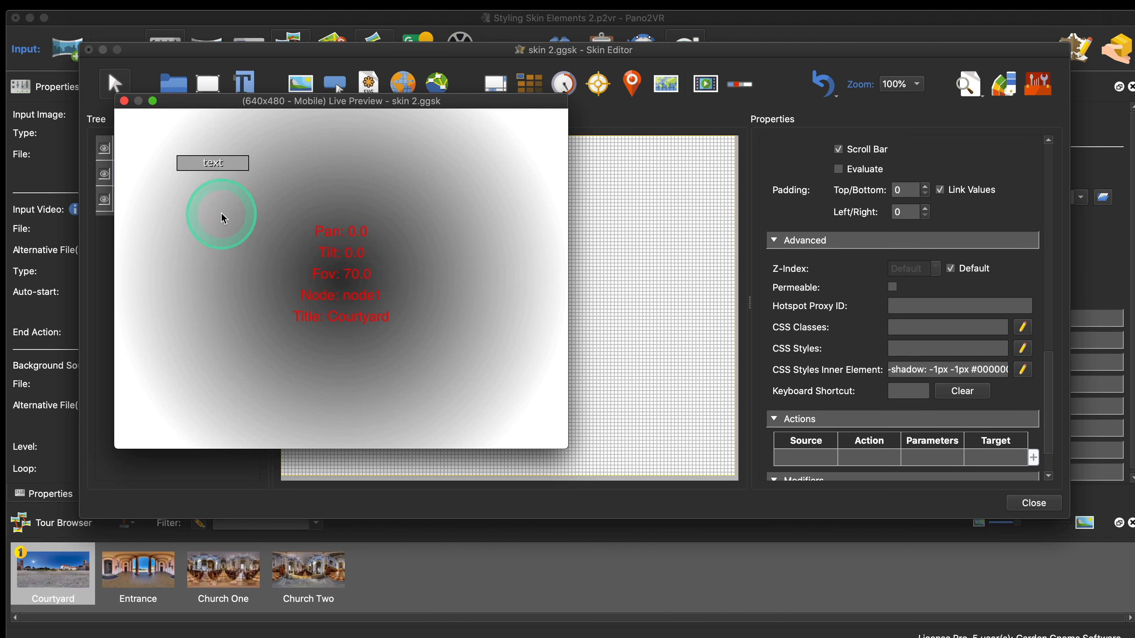
drag(193, 99, 246, 85)
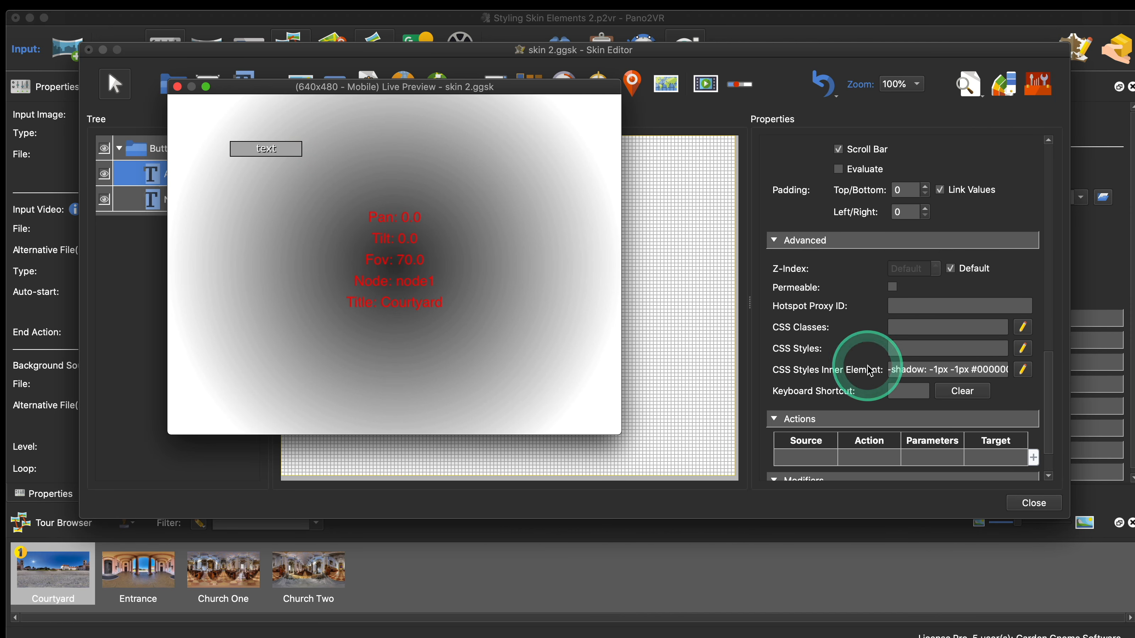
scroll(837, 316, down, 1)
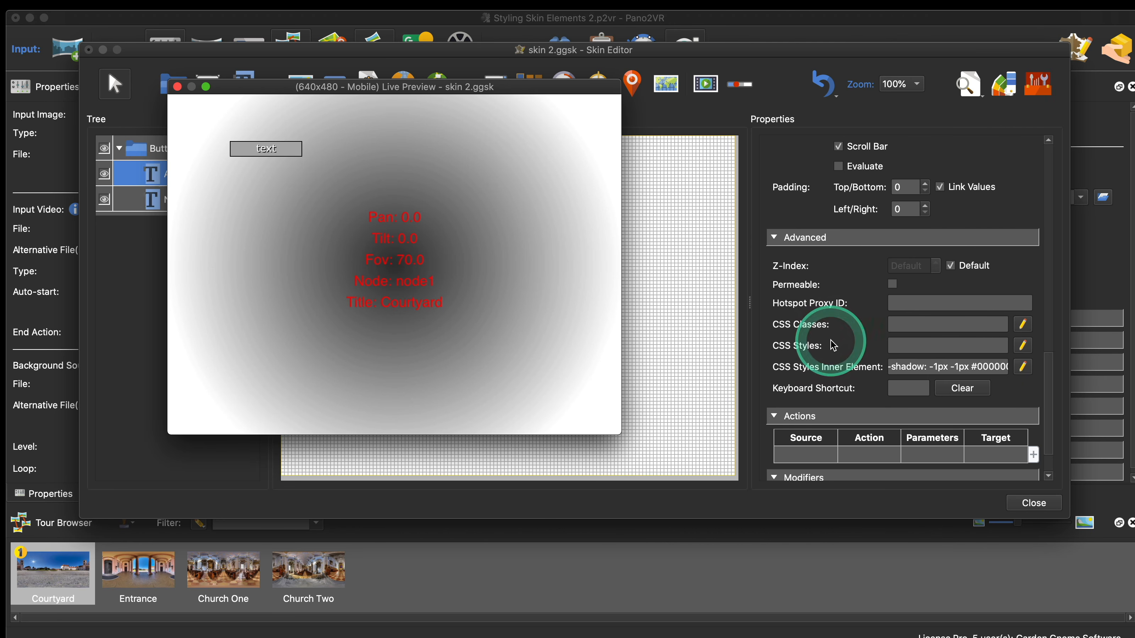
- Switch to Safari, close the live preview, and search for css box shadow to open the w3schools box-shadow property page
mouse_move(493, 633)
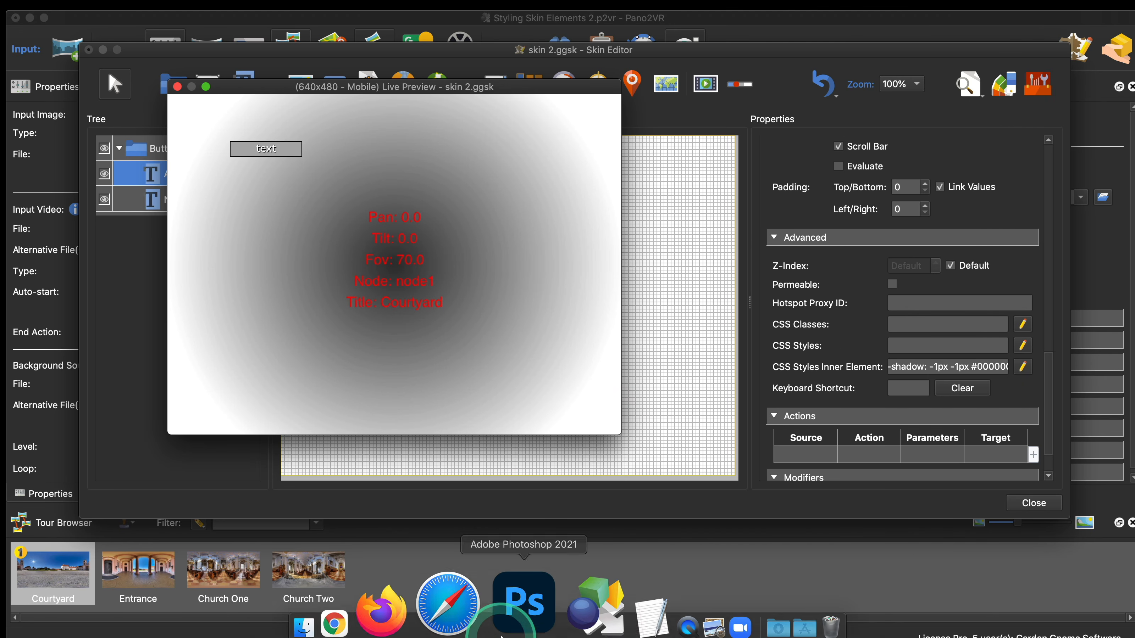
click(483, 600)
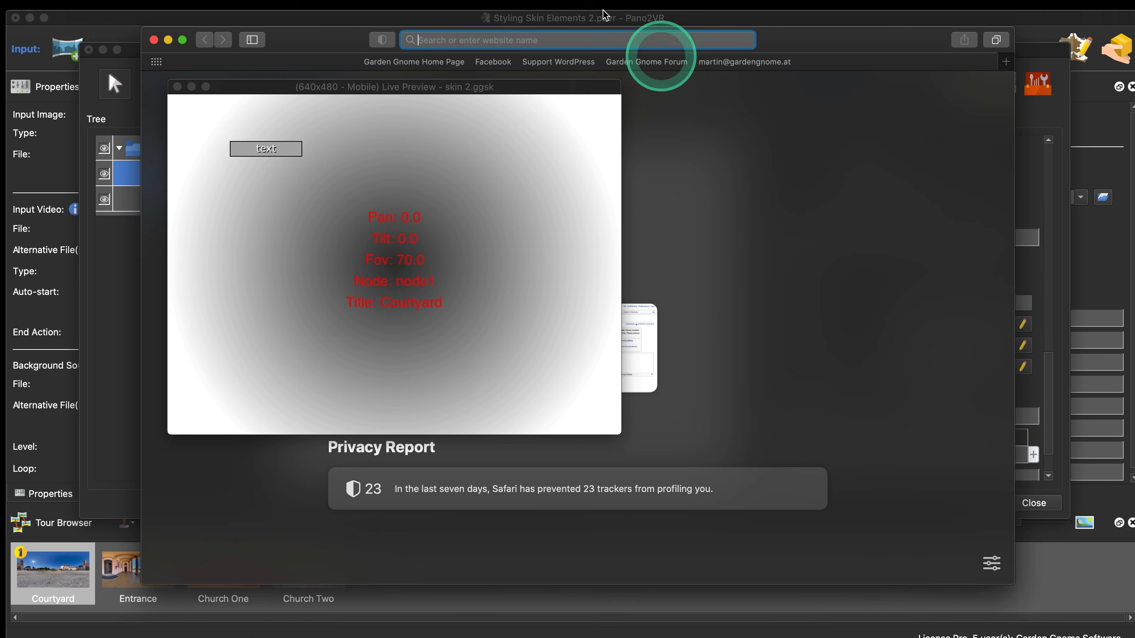
click(177, 86)
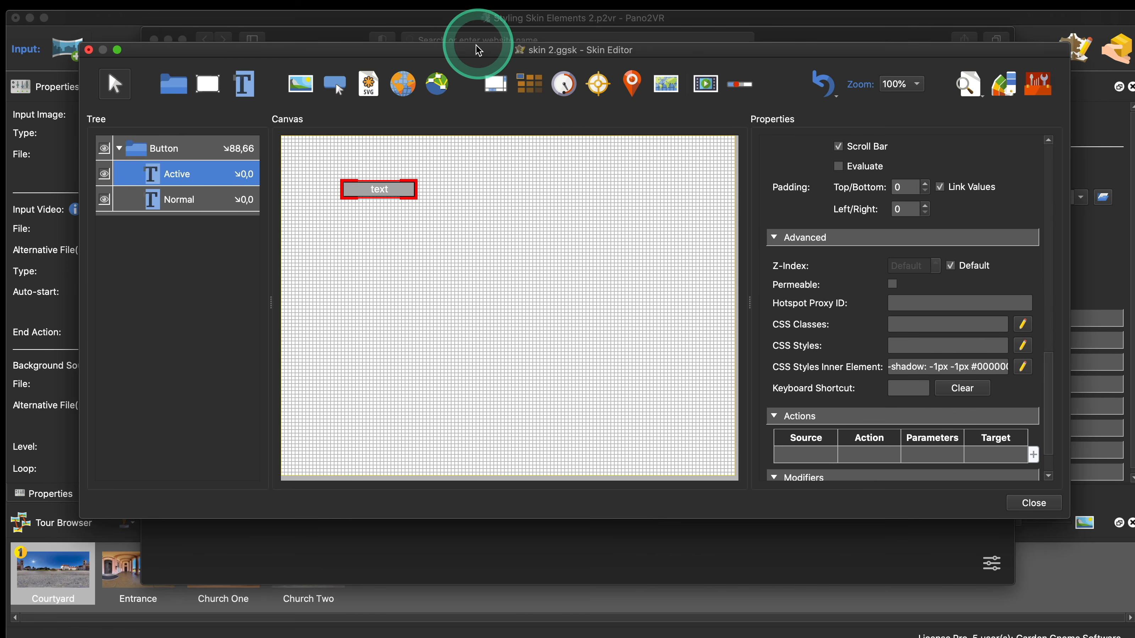
drag(474, 47, 499, 84)
click(317, 50)
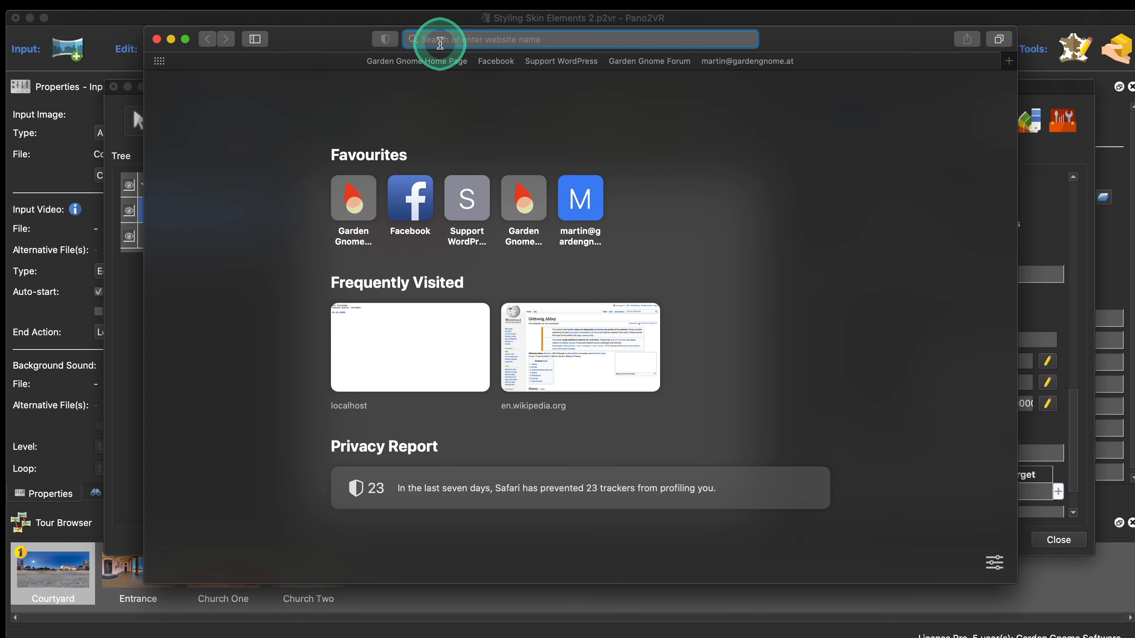
text(CSS )
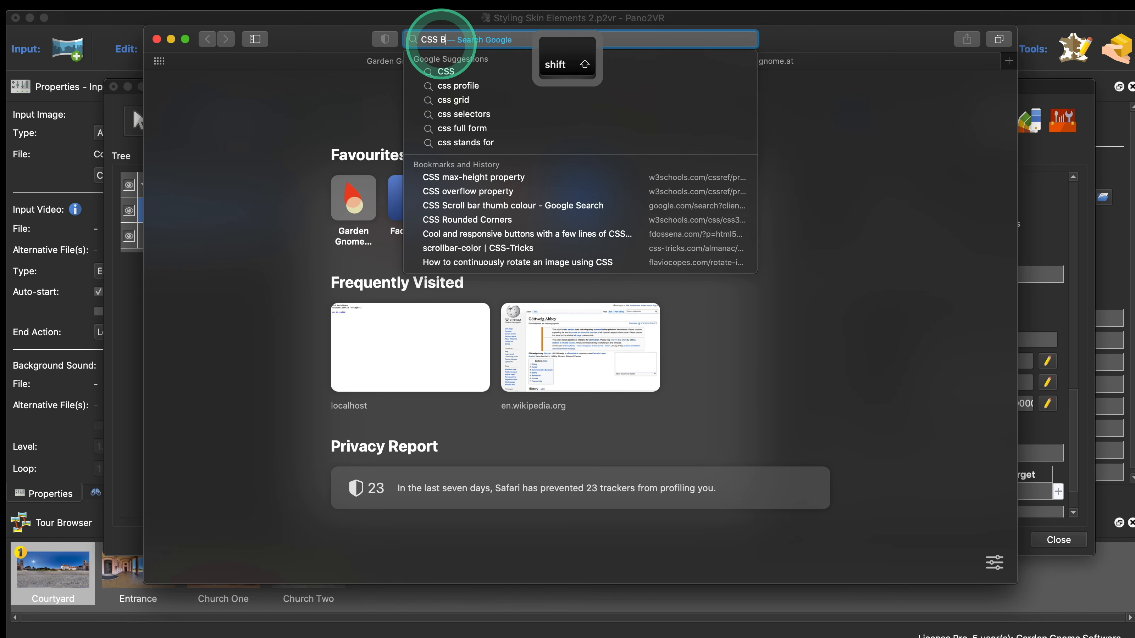
text(Box)
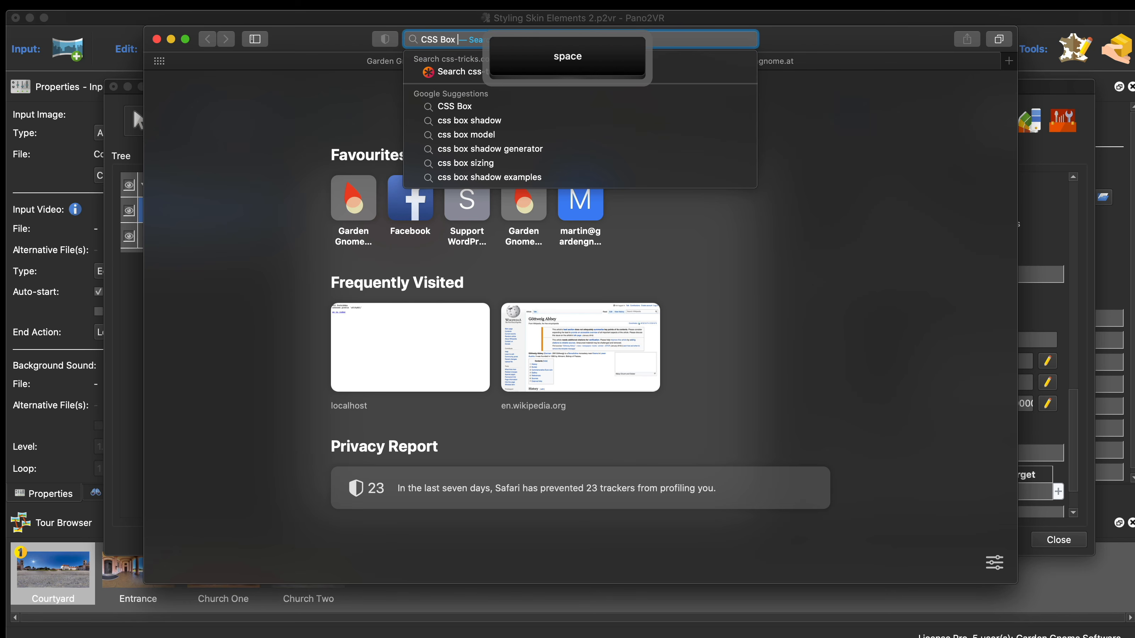
click(473, 122)
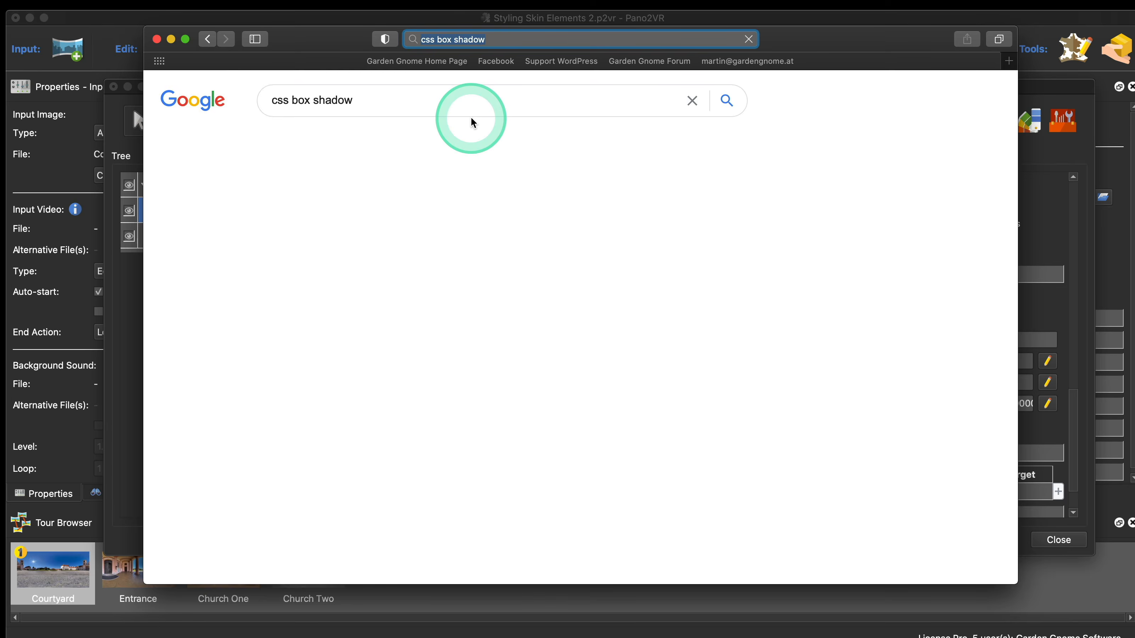
click(453, 230)
click(404, 231)
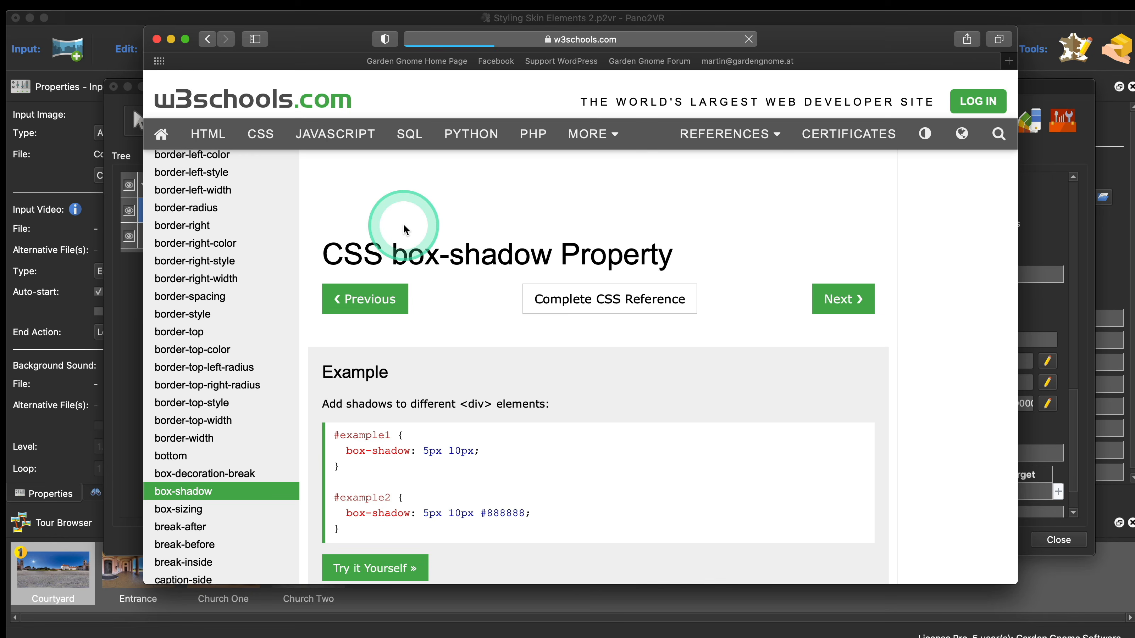
- Copy the #example2 declaration box-shadow: 5px 10px #888888; from the page's example and close the browser window
scroll(425, 286, down, 4)
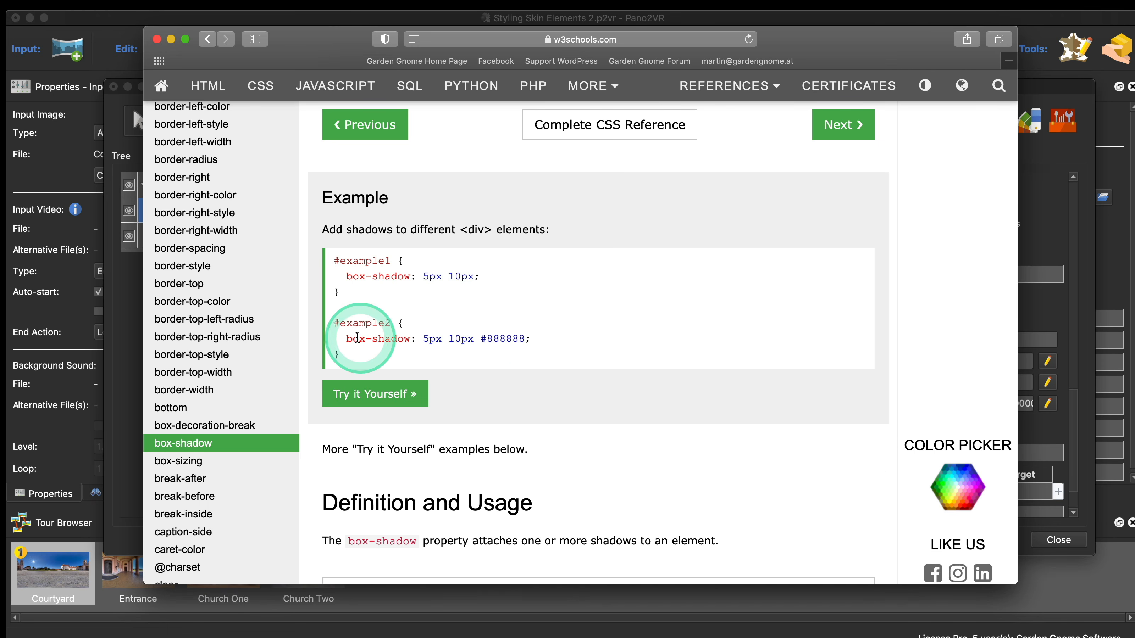
drag(350, 338, 537, 343)
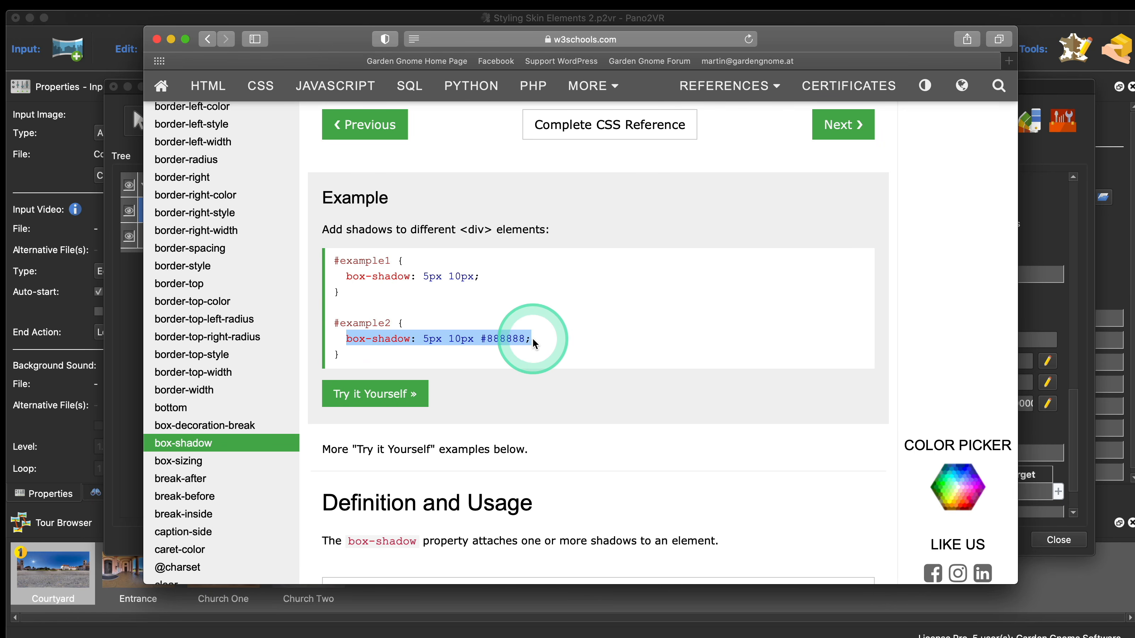
key(super+c)
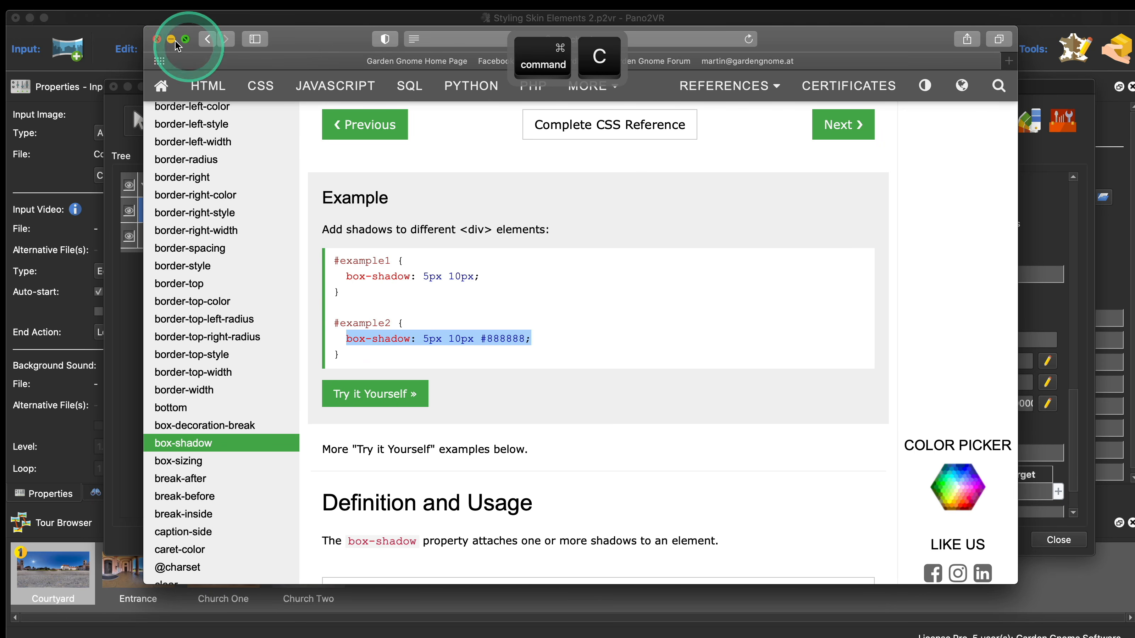
click(156, 39)
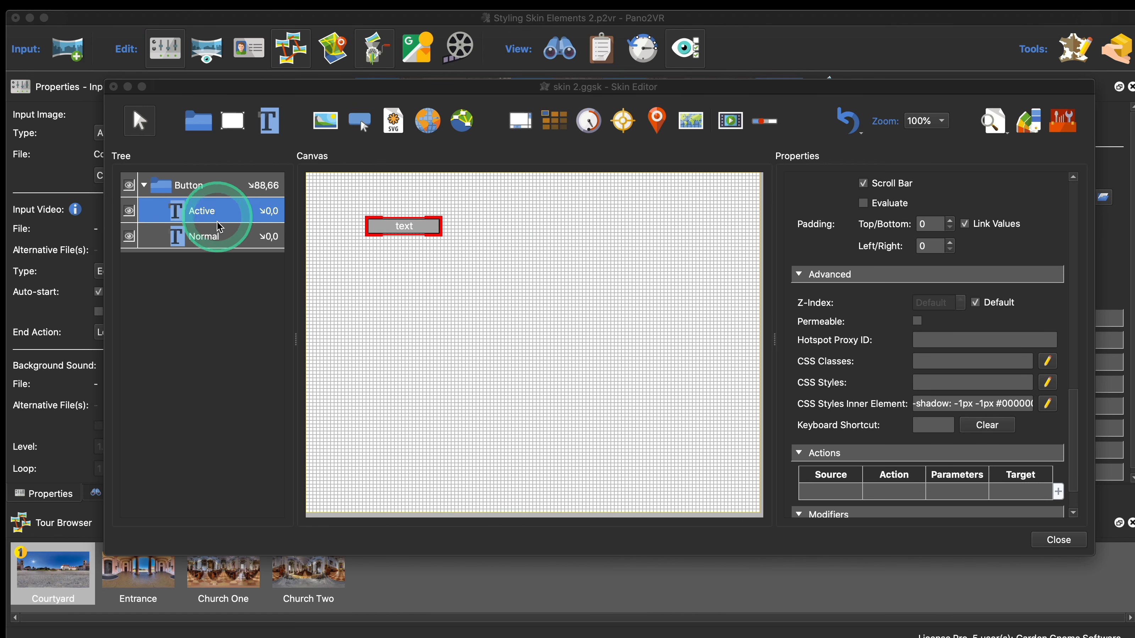
- Paste the copied box-shadow declaration into the Normal element's CSS Styles property and check the button in the live preview
click(218, 237)
scroll(961, 400, down, 15)
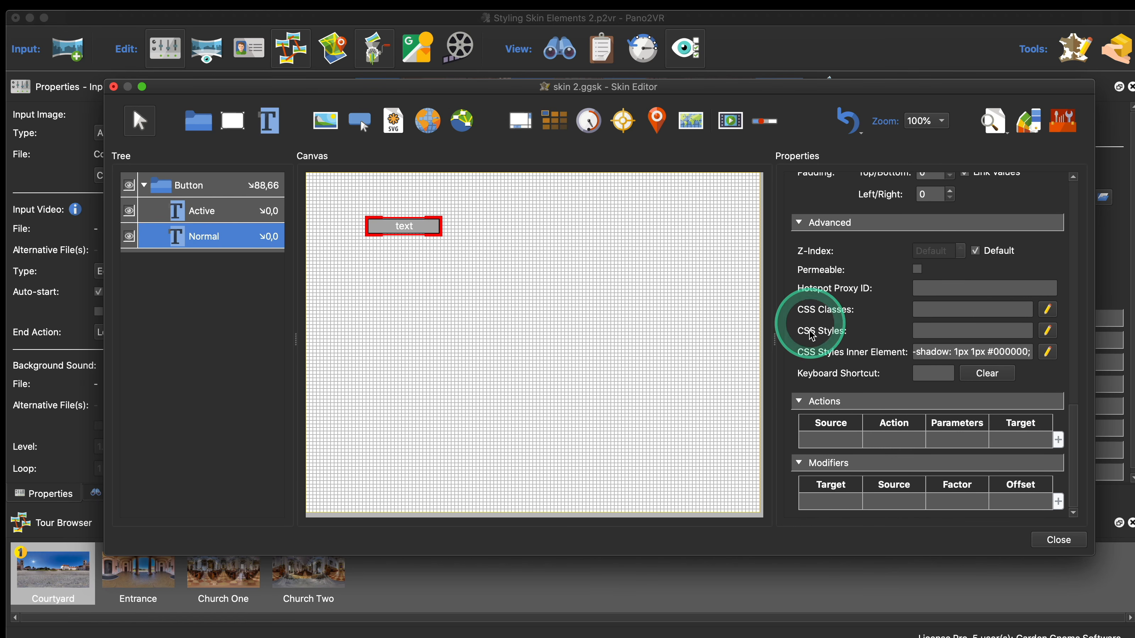
click(943, 331)
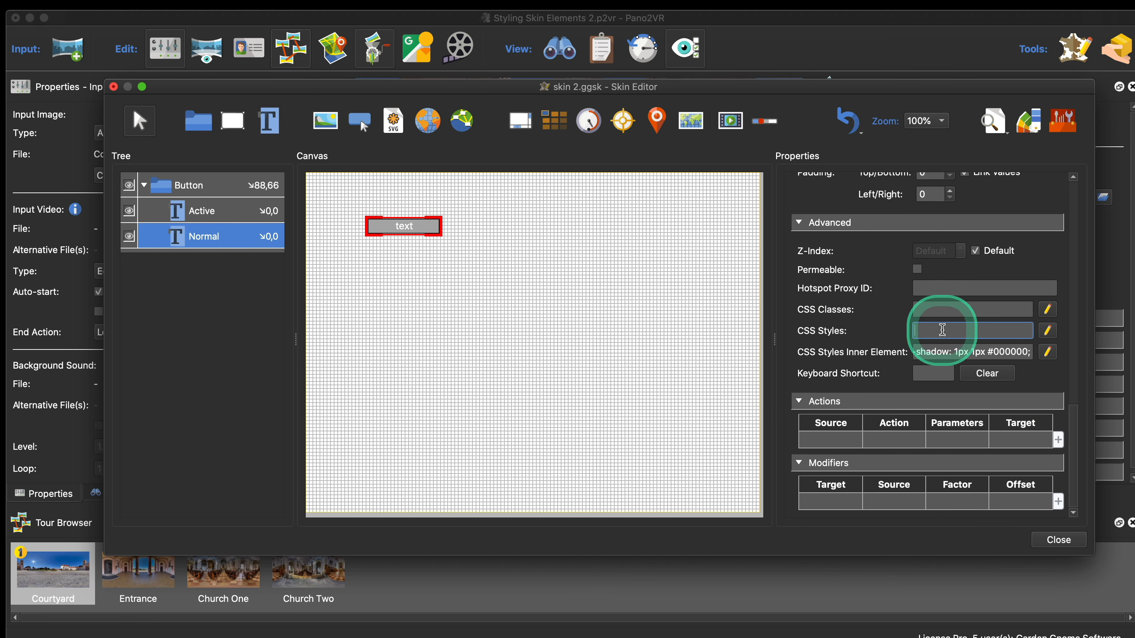
key(super+v)
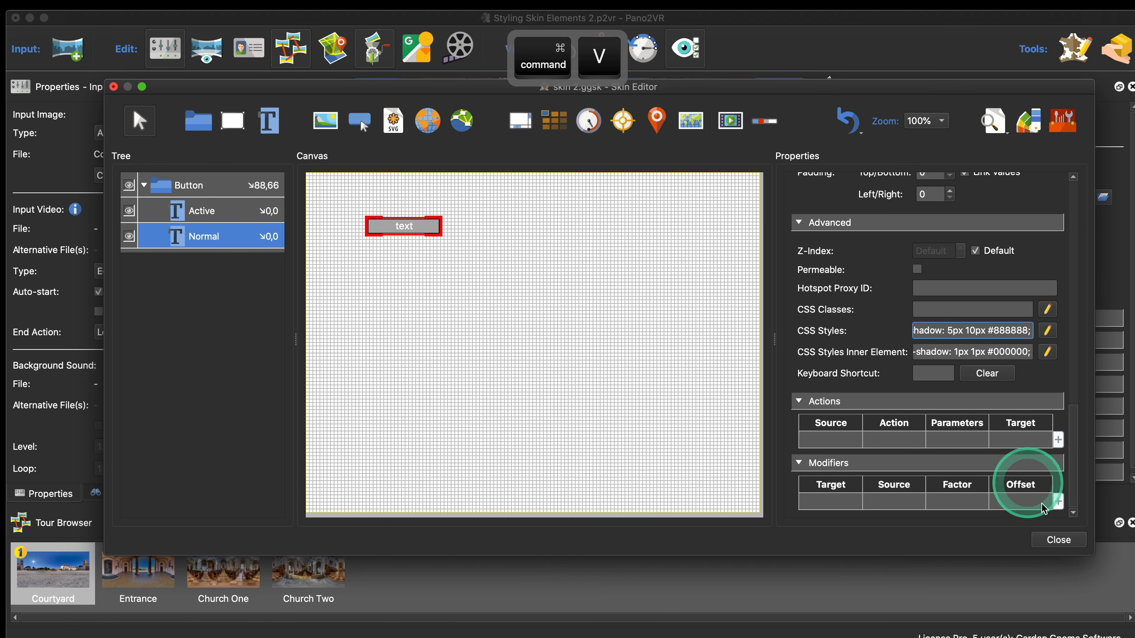
click(992, 121)
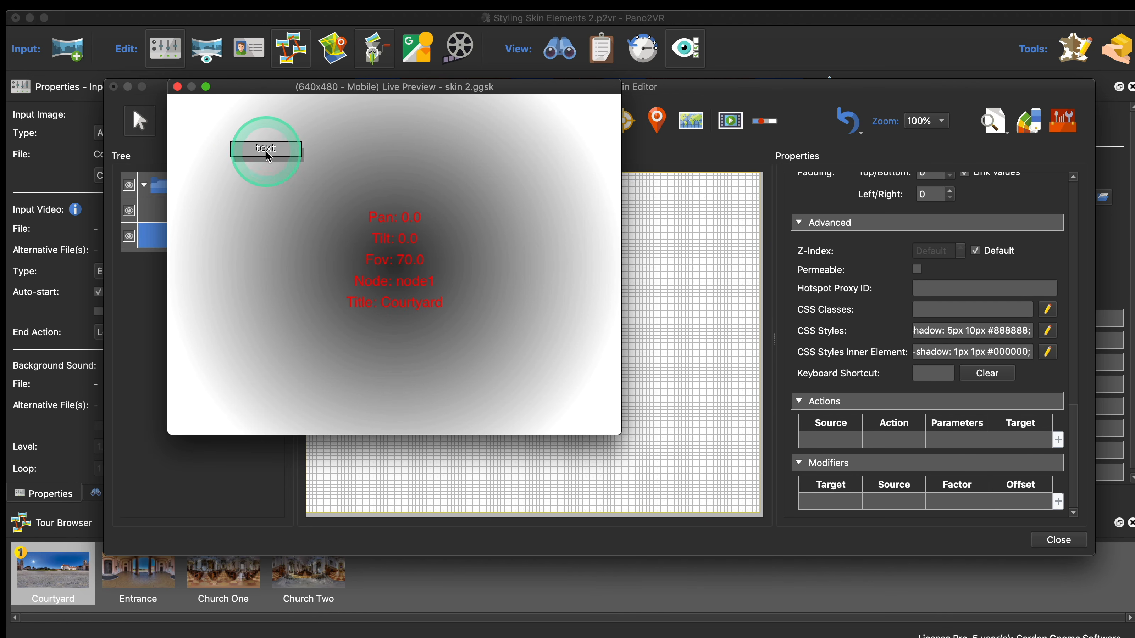
click(178, 87)
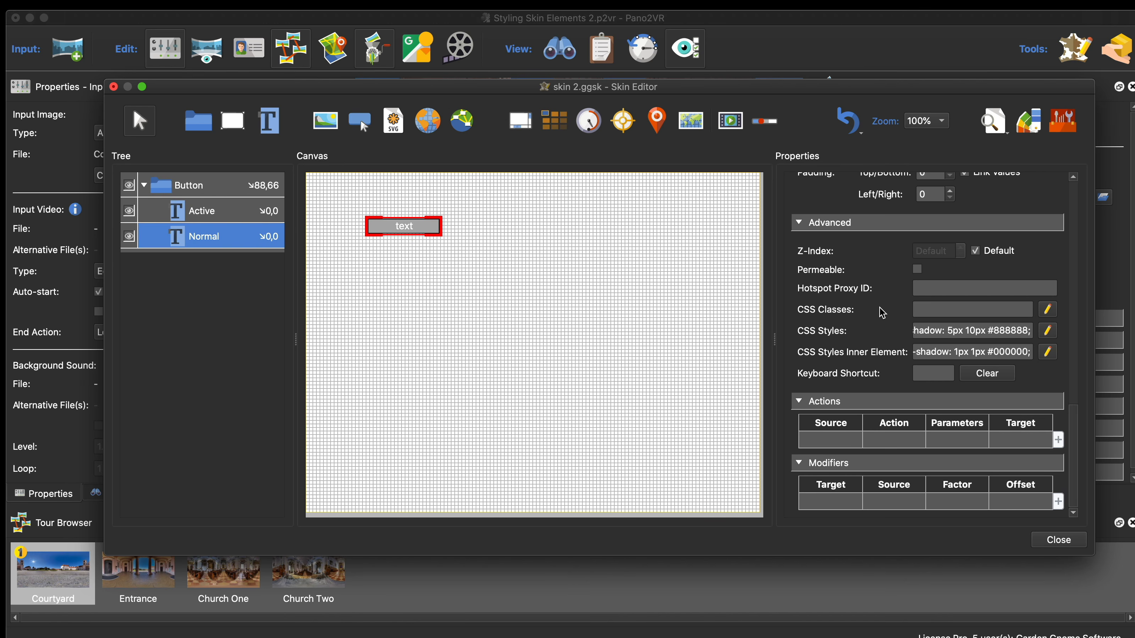
- Deselect the Normal element and add a CSS entry to the skin's External Files
click(696, 324)
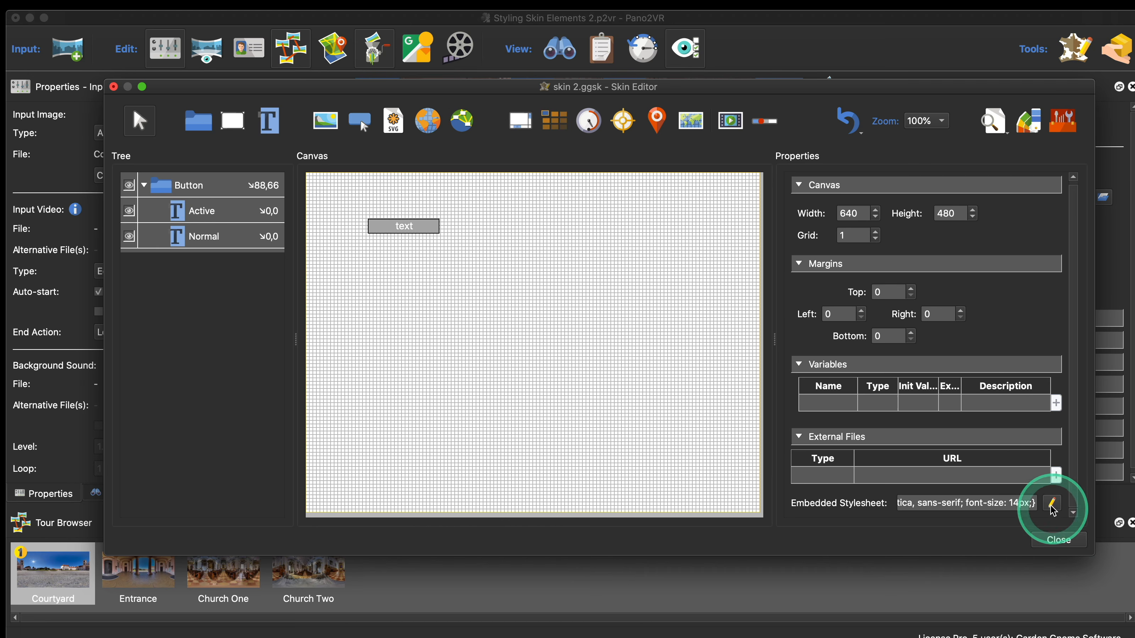
double_click(828, 478)
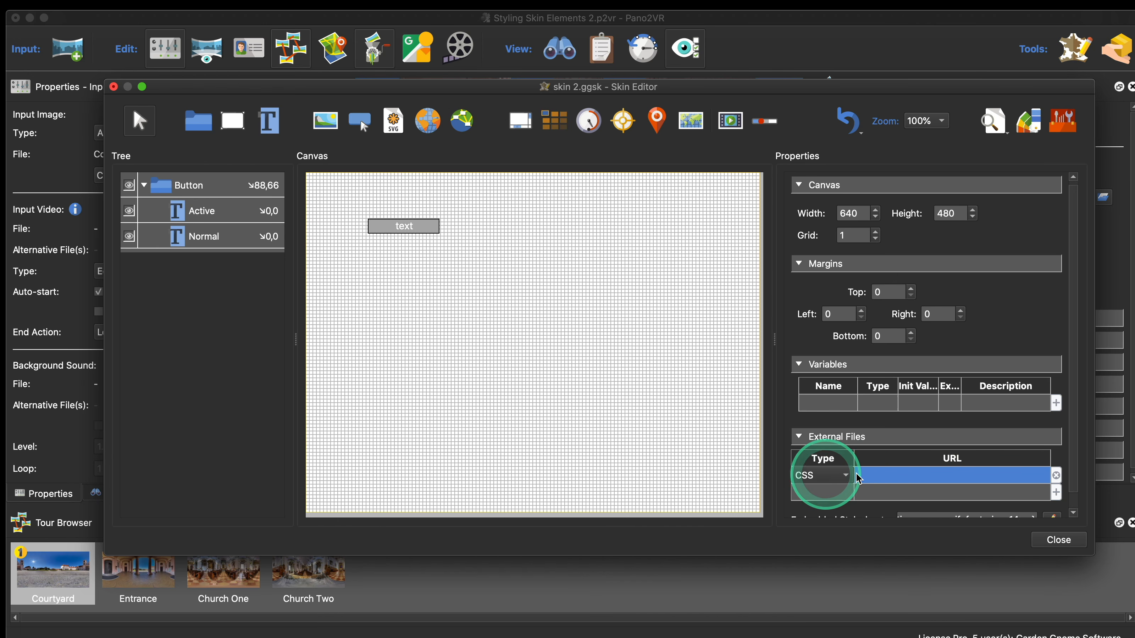
click(806, 437)
click(809, 438)
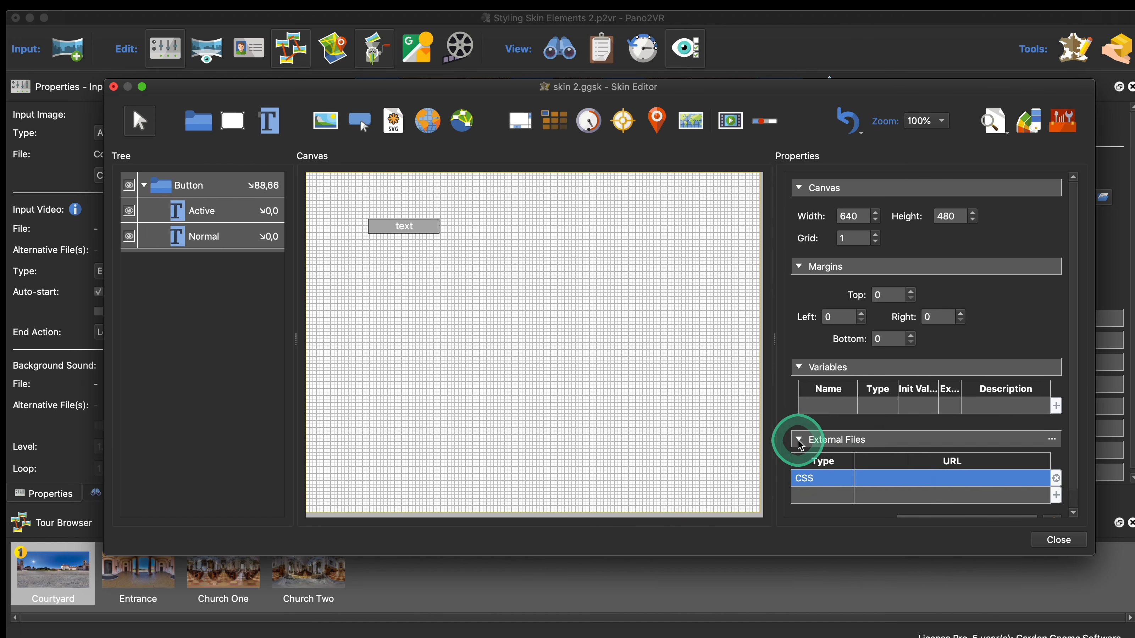
- Examine the skin's Embedded Stylesheet in an enlarged editor, cancel it, and remove the CSS entry from External Files
scroll(930, 465, down, 1)
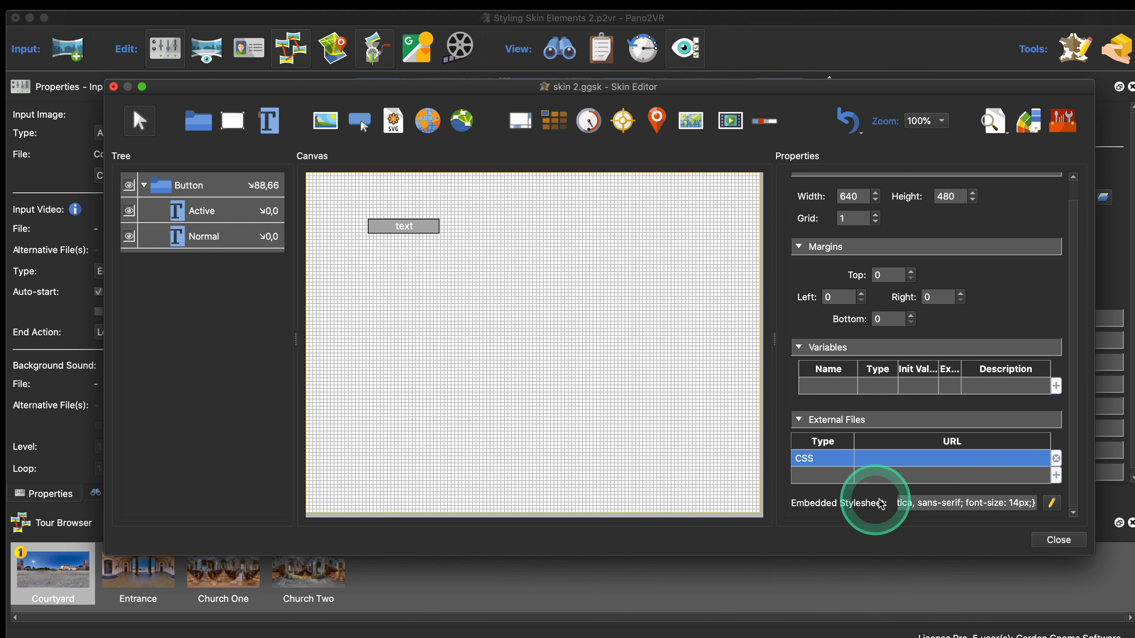
click(1050, 503)
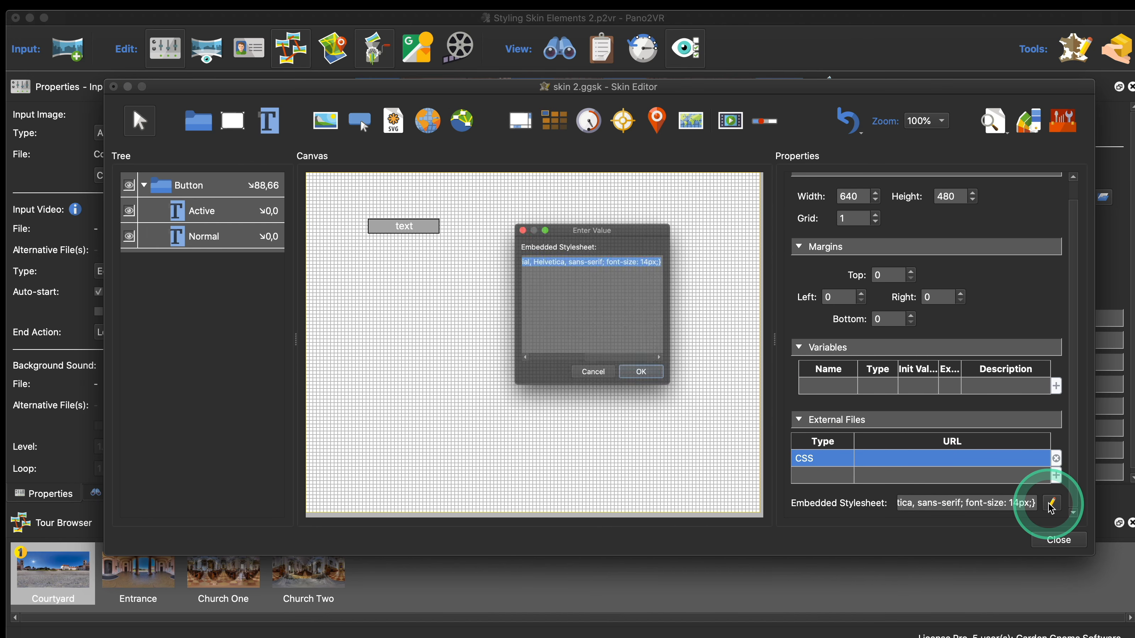
drag(685, 405, 924, 530)
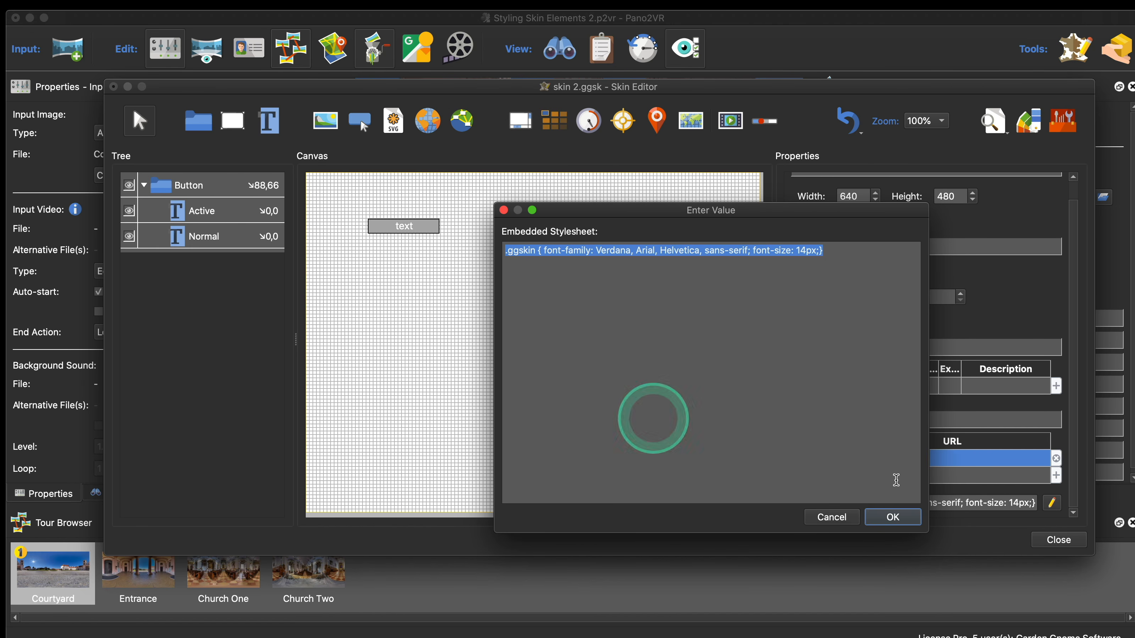
click(1057, 460)
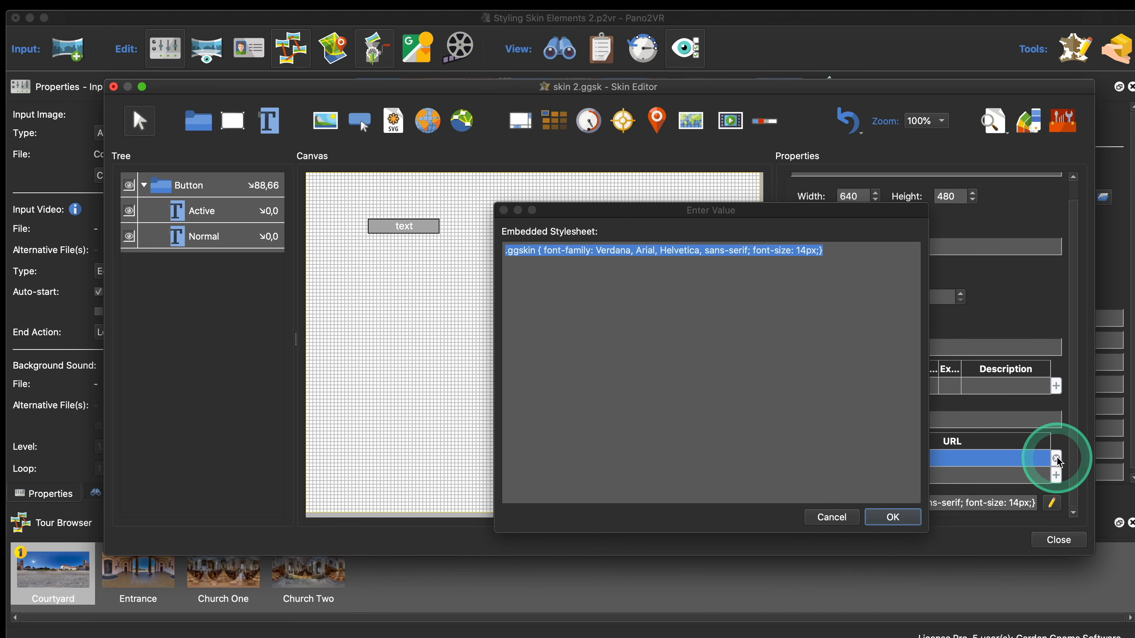
click(831, 518)
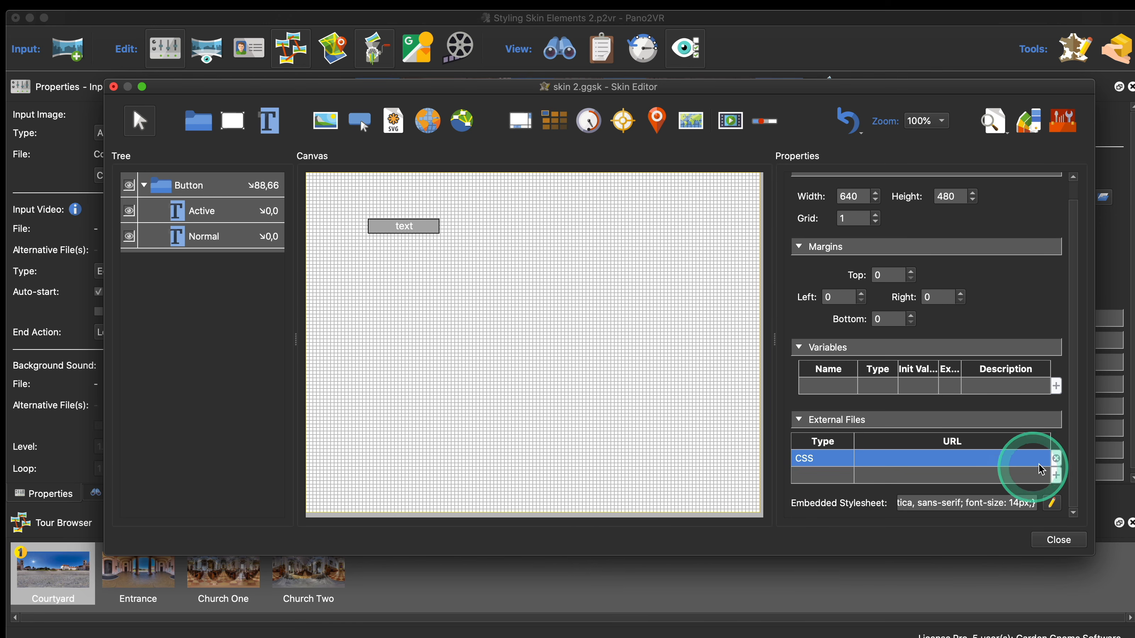
click(1058, 458)
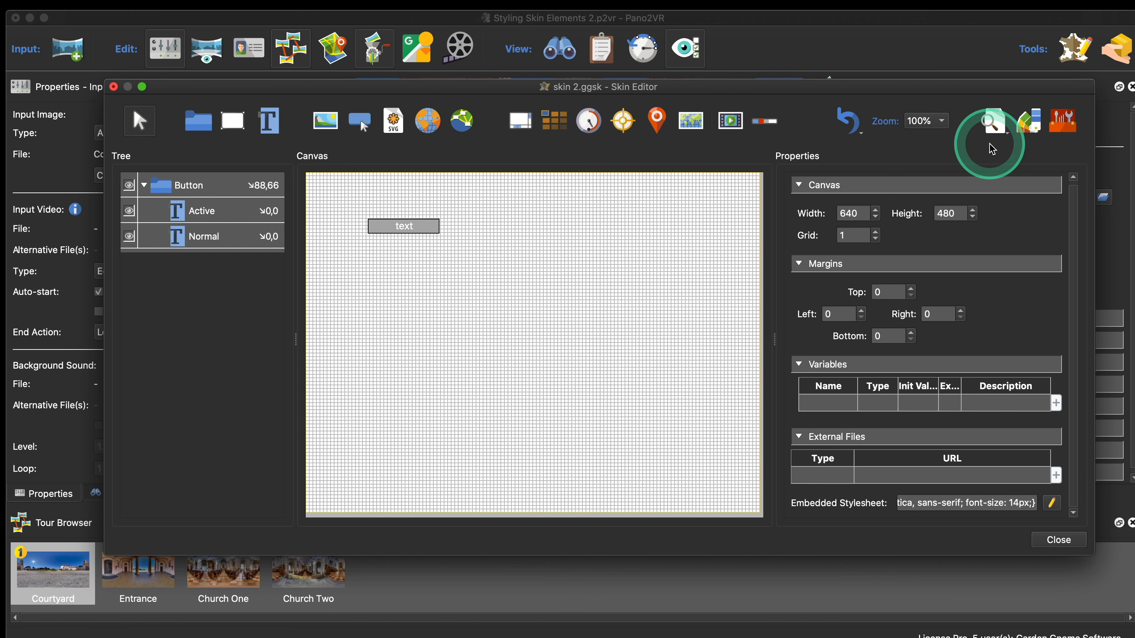
- Check the button's box shadow in the live preview, and clear the Normal element's CSS Styles property
click(992, 122)
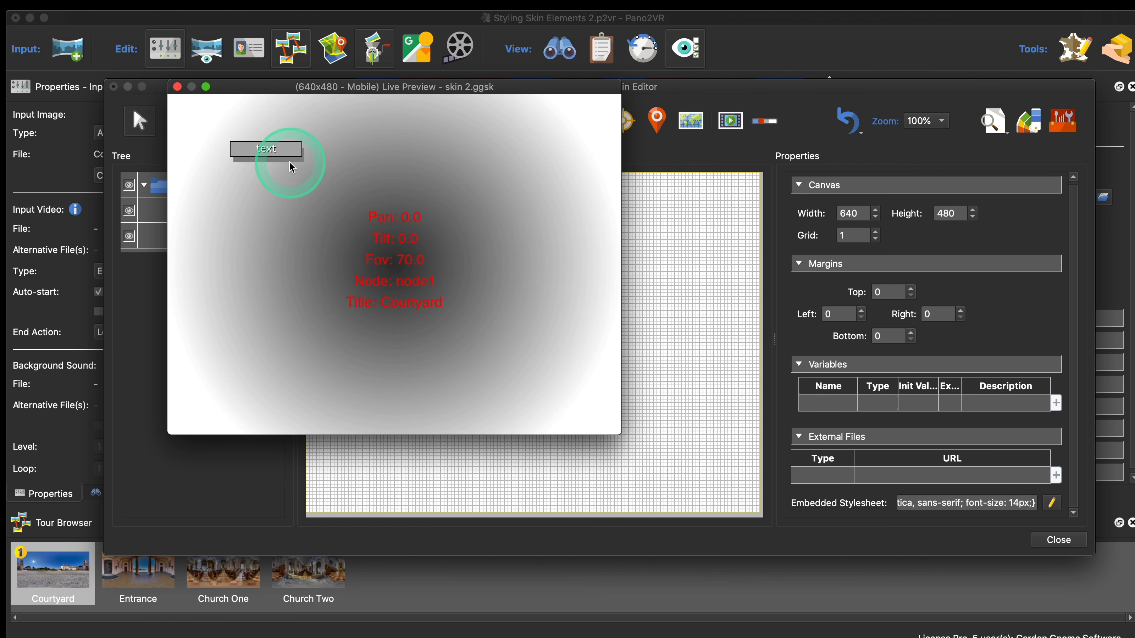
click(177, 86)
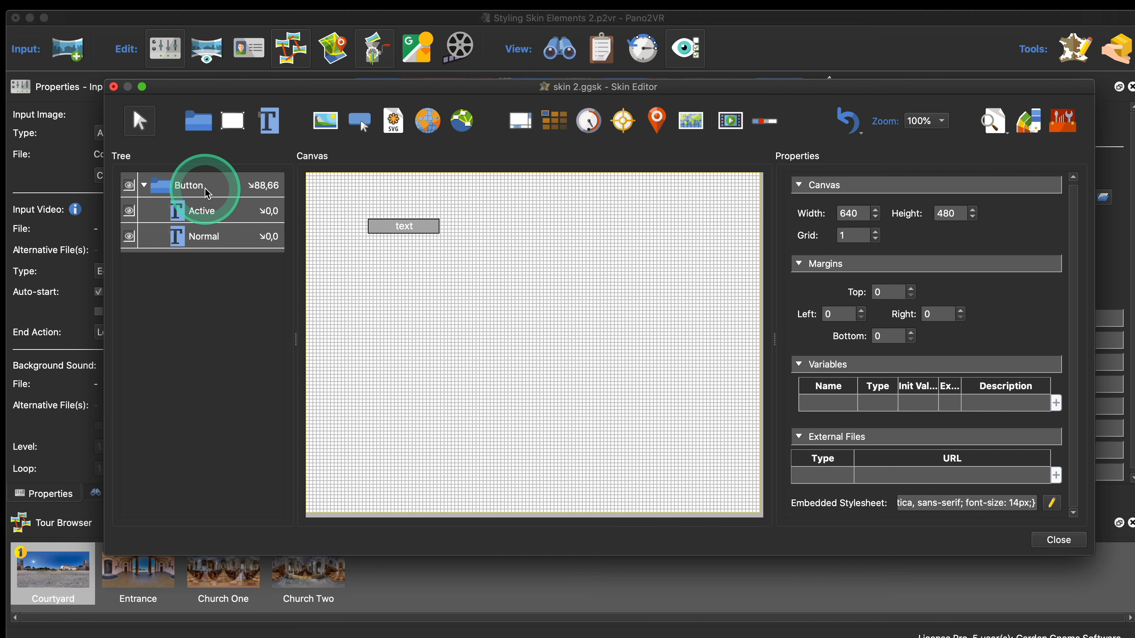
click(227, 243)
scroll(1014, 425, down, 5)
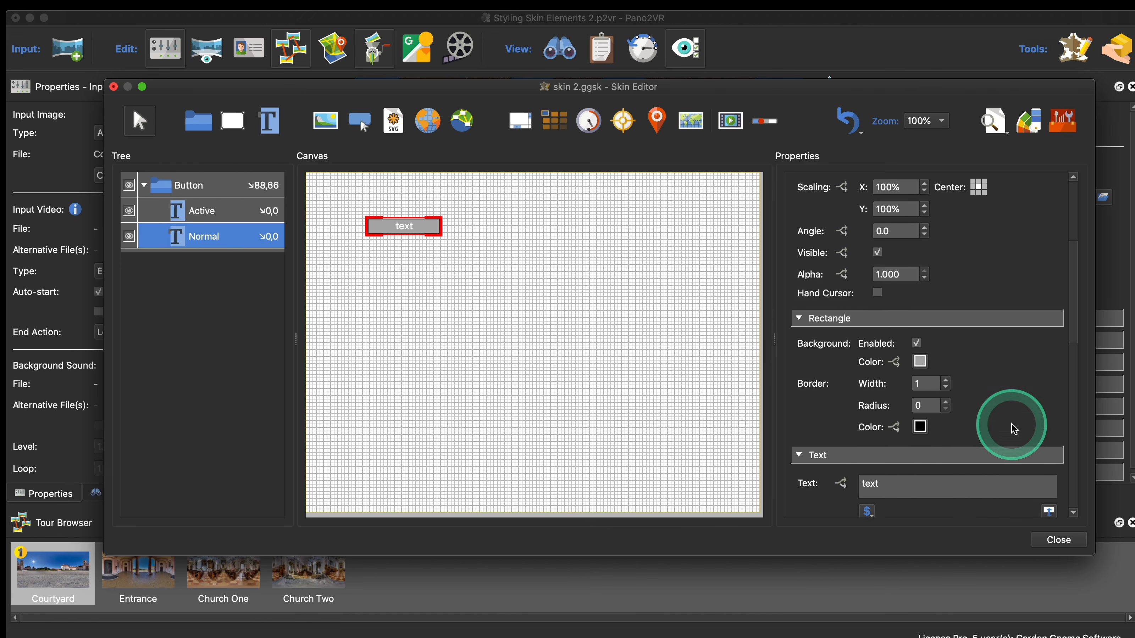
scroll(1014, 425, down, 10)
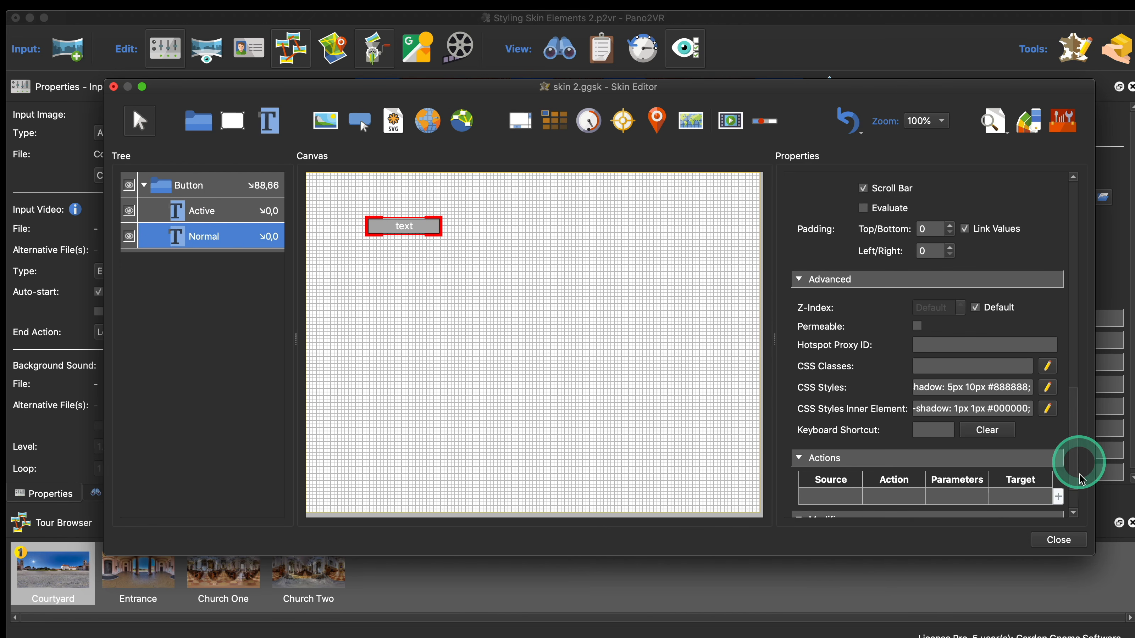
click(1012, 331)
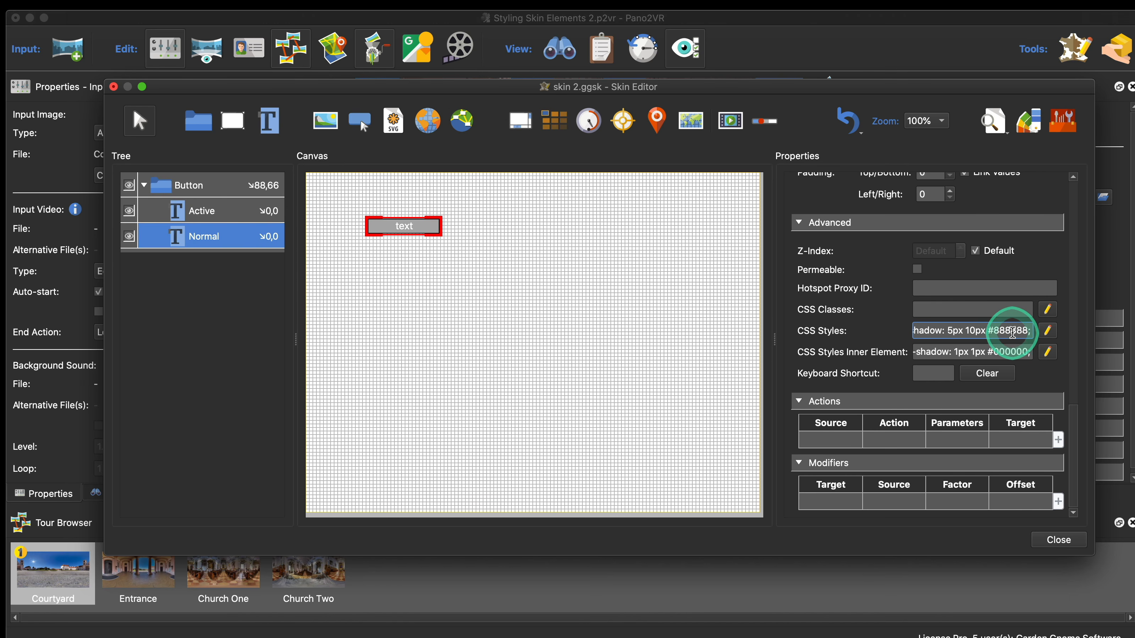
key(BackSpace)
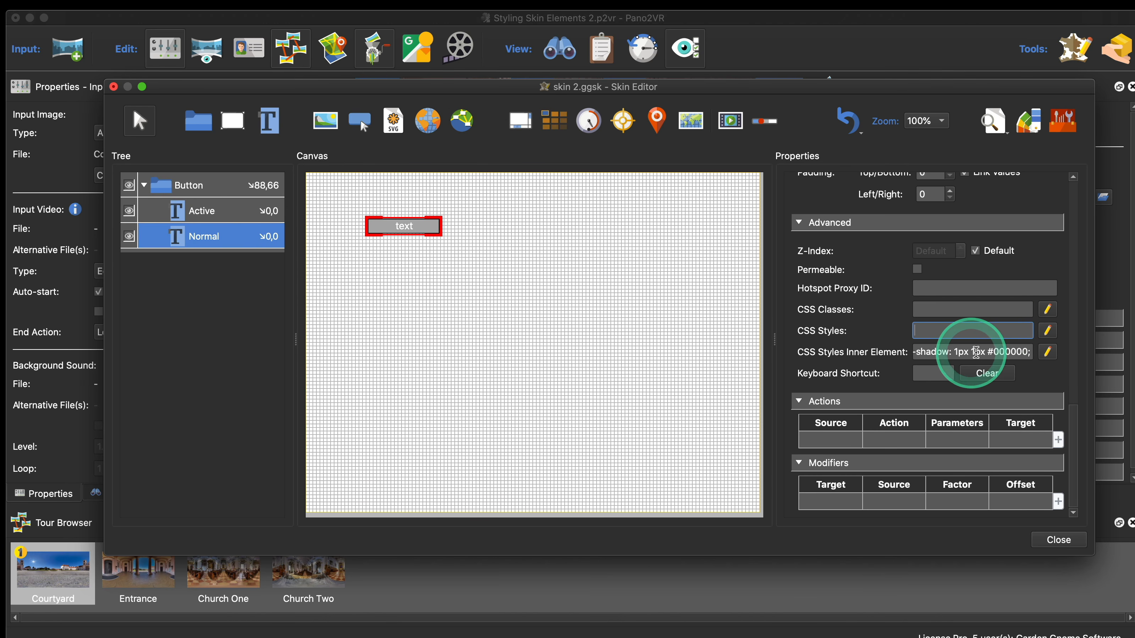
- Examine the Normal element's text-shadow declaration under CSS Styles Inner Element in an enlarged editor, keeping it as is
click(1048, 353)
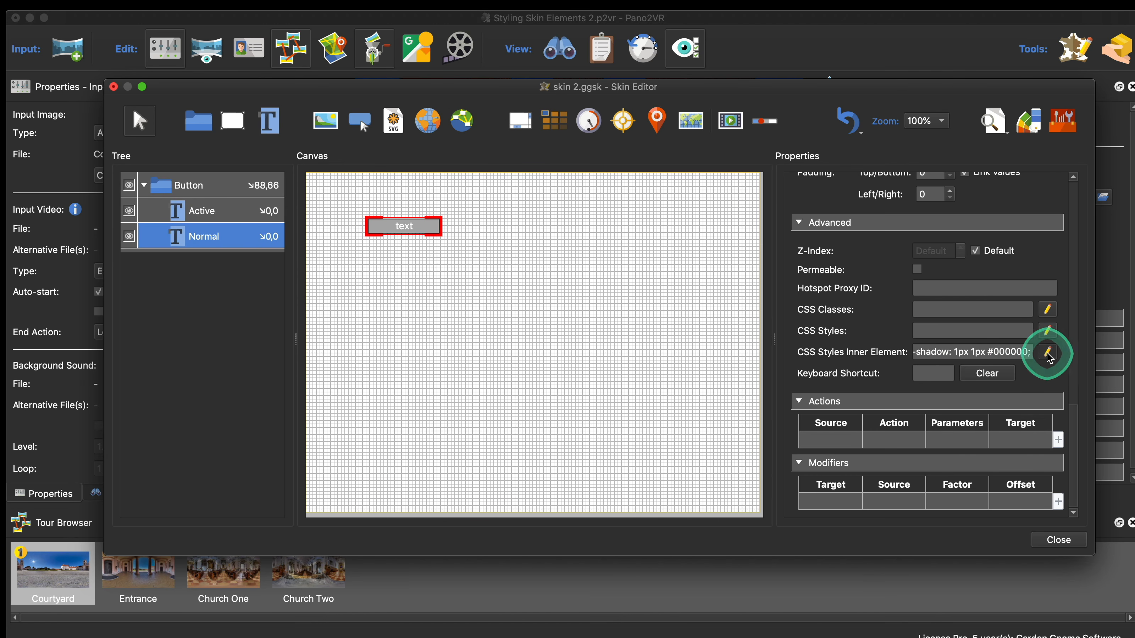
drag(654, 220, 583, 179)
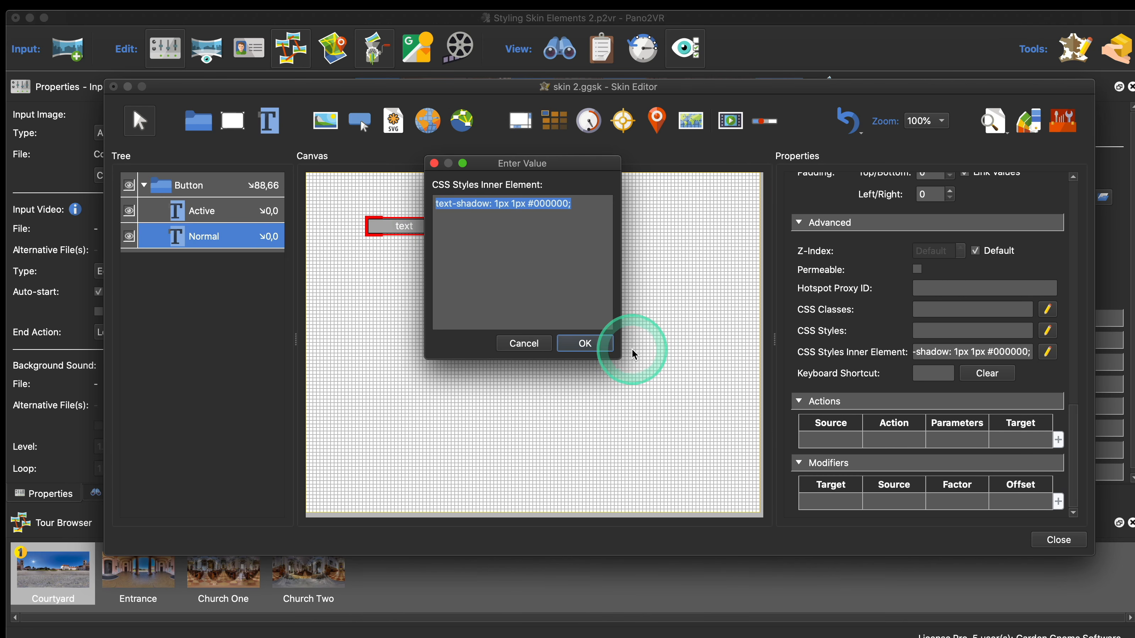
drag(619, 358, 899, 480)
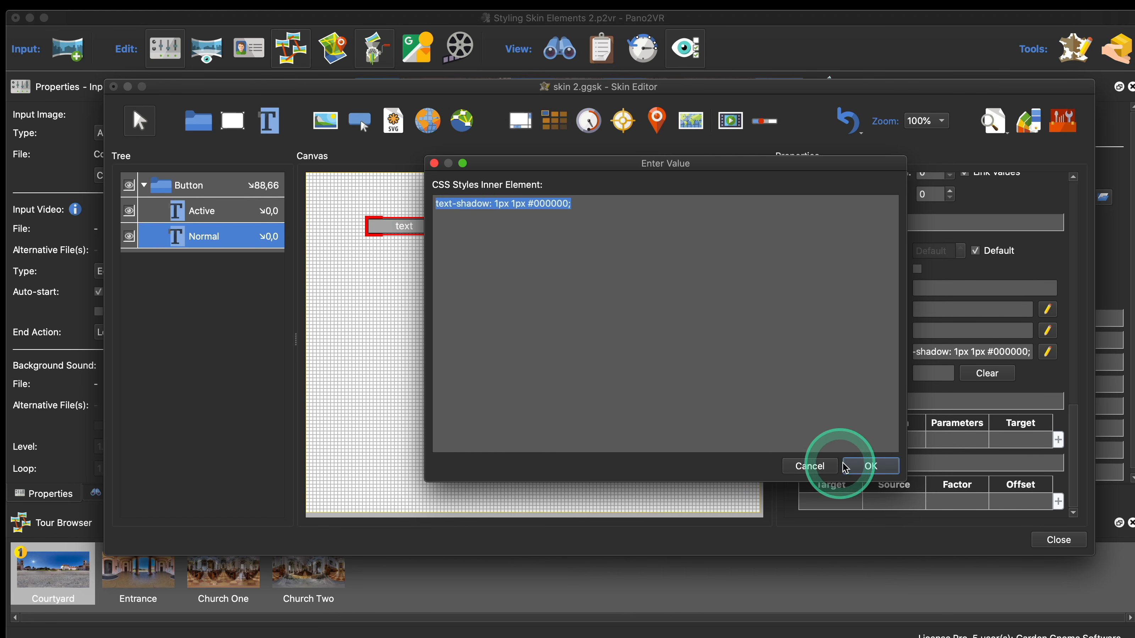
click(872, 466)
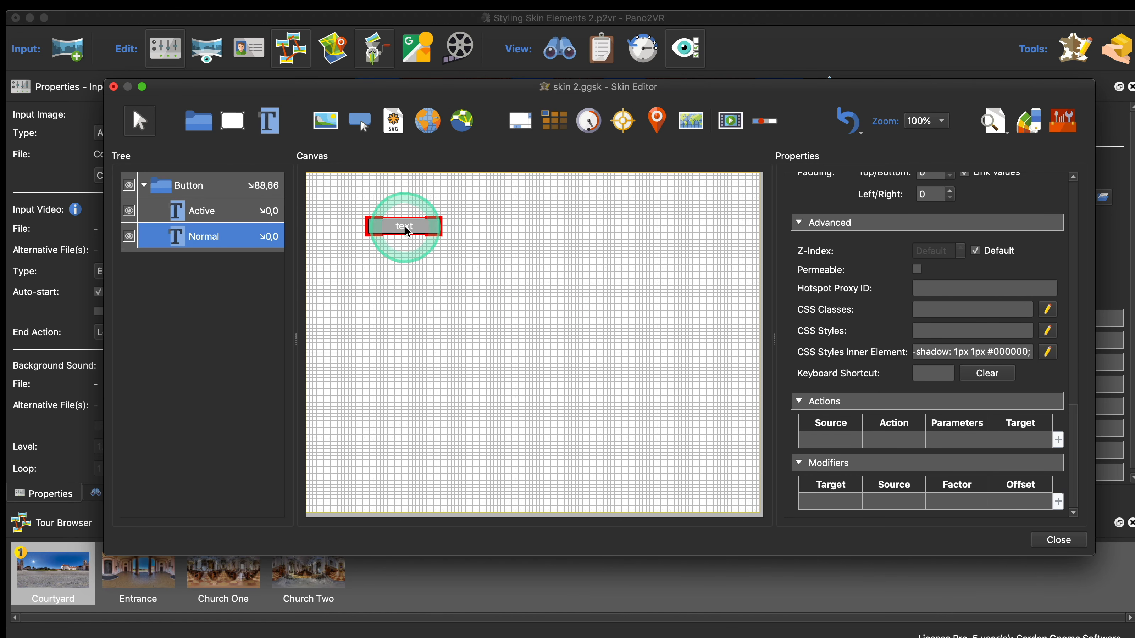
click(1048, 352)
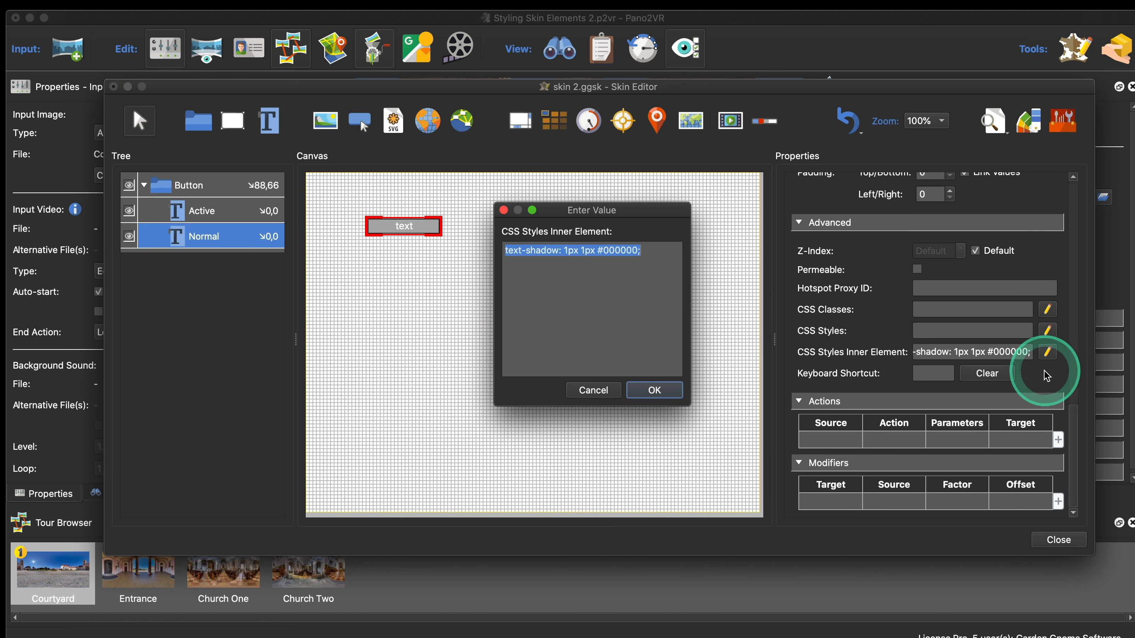
click(646, 282)
click(654, 389)
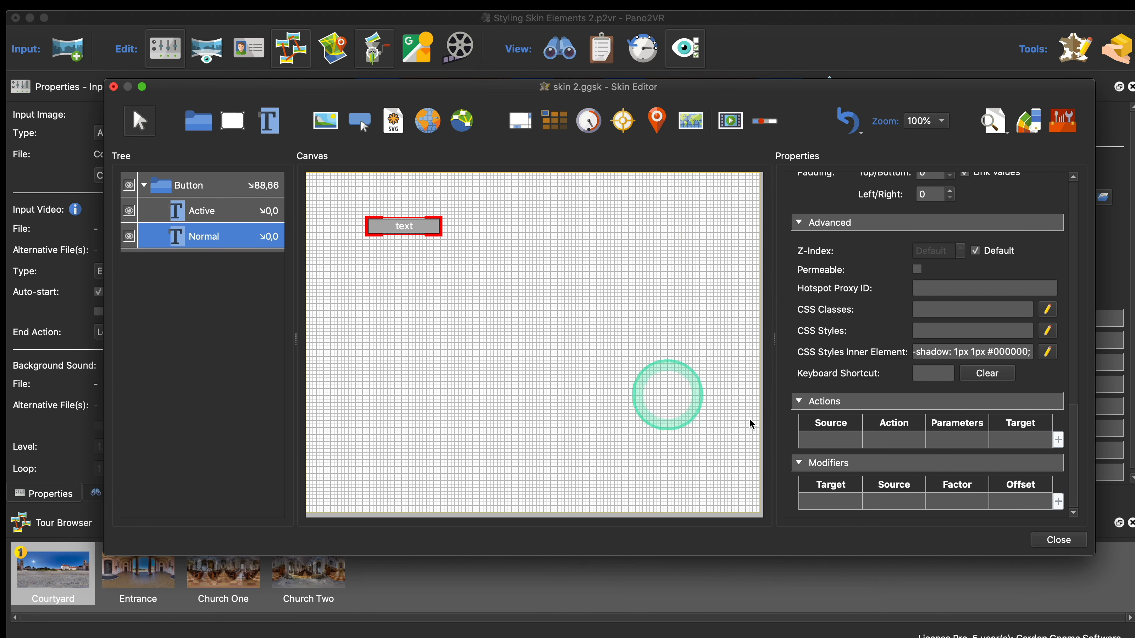
- Close the Skin Editor and the Styling Skin Elements 2 project
click(1059, 541)
click(679, 329)
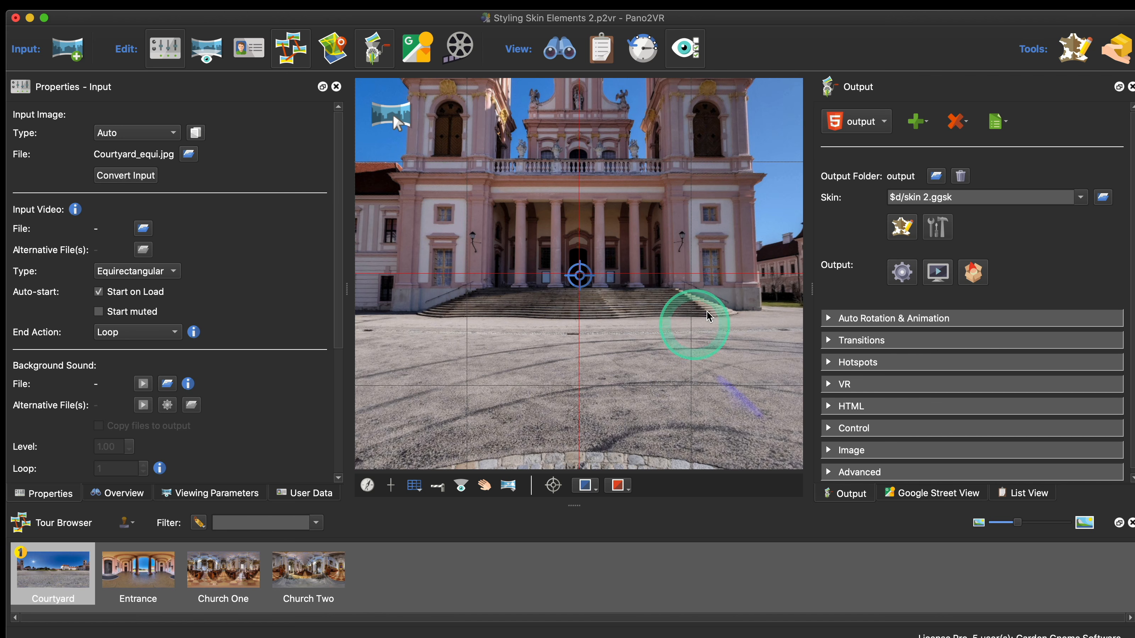
click(16, 17)
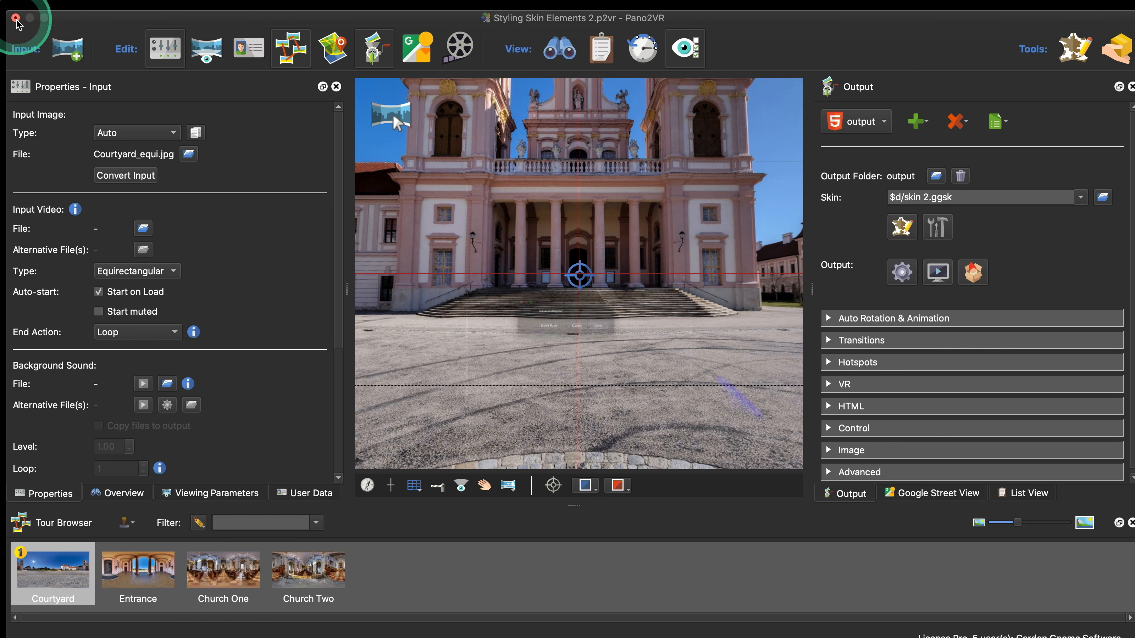
click(655, 343)
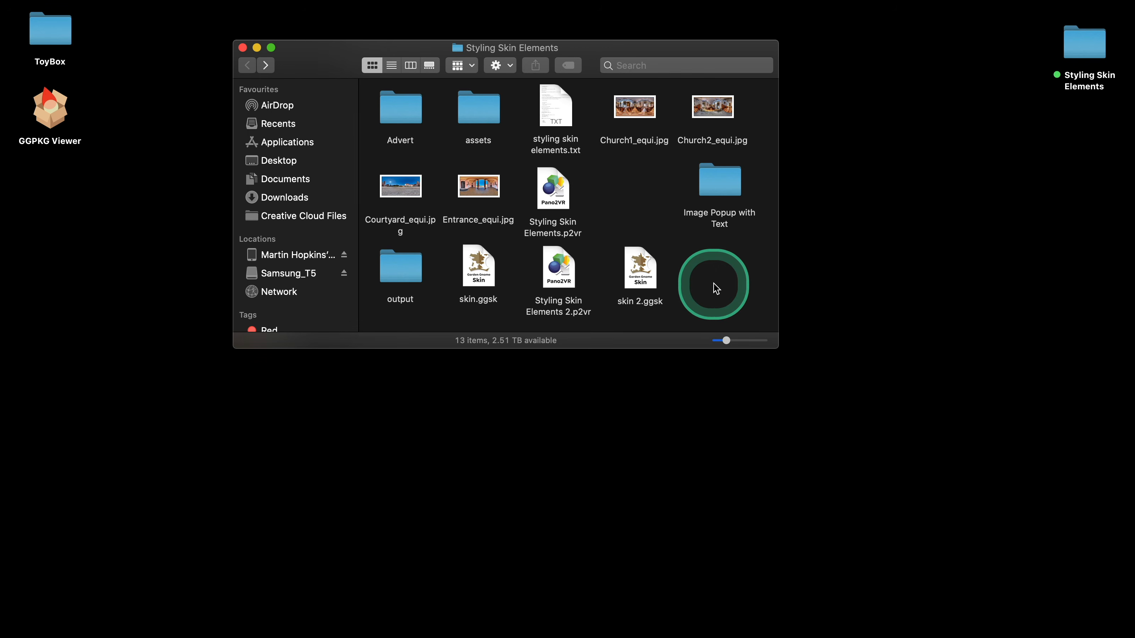
- Open popup.p2vr from the Image Popup with Text folder and bring up its skin.ggsk in the Skin Editor
double_click(724, 201)
click(643, 214)
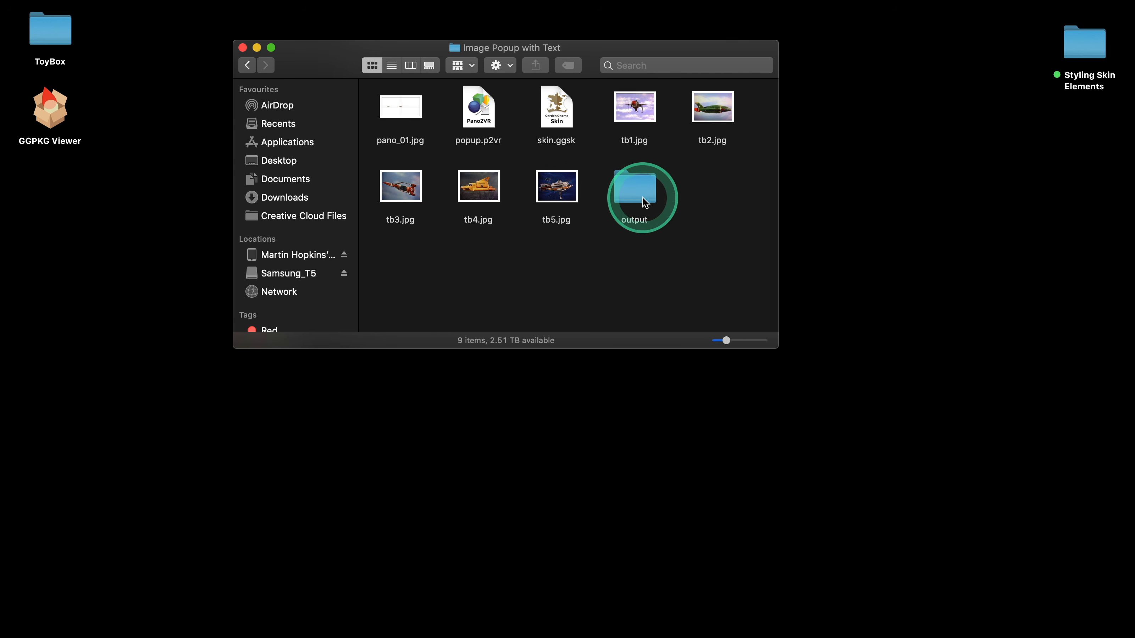
double_click(480, 117)
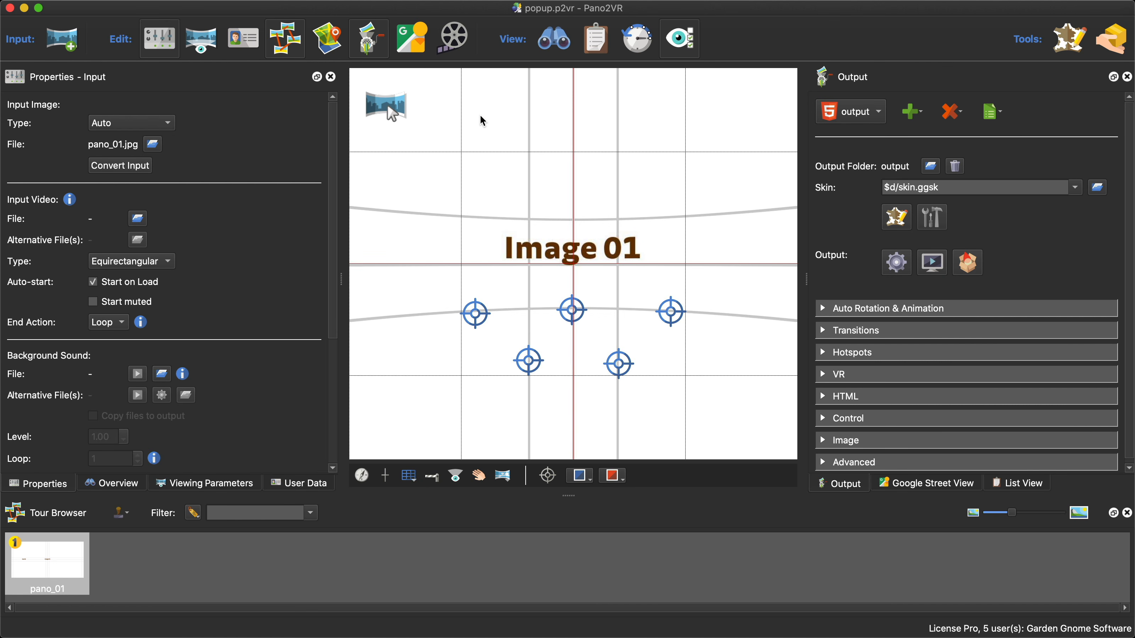
click(896, 217)
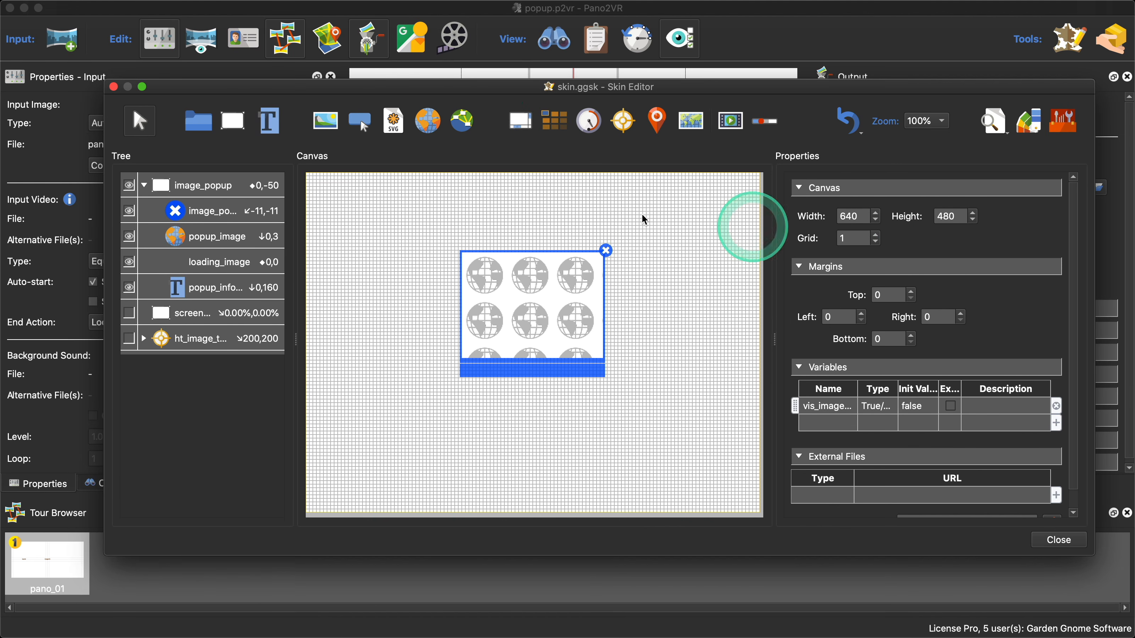
drag(360, 120, 362, 77)
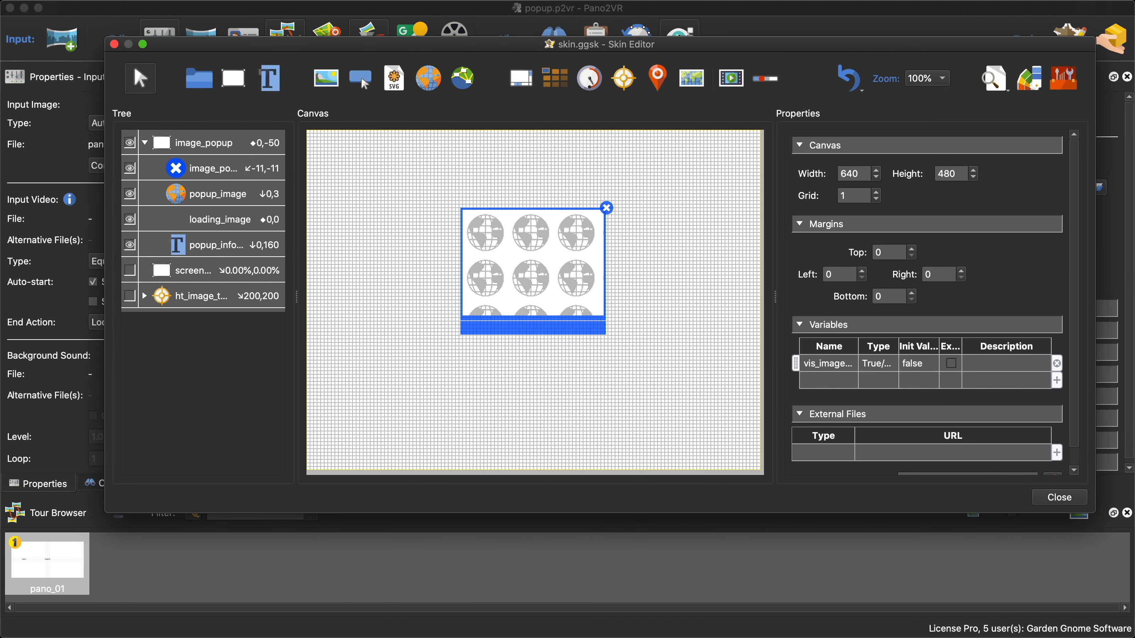
- Compare the popup_info_text and image_popup elements, and examine the text element's CSS Styles Inner Element entry
click(216, 248)
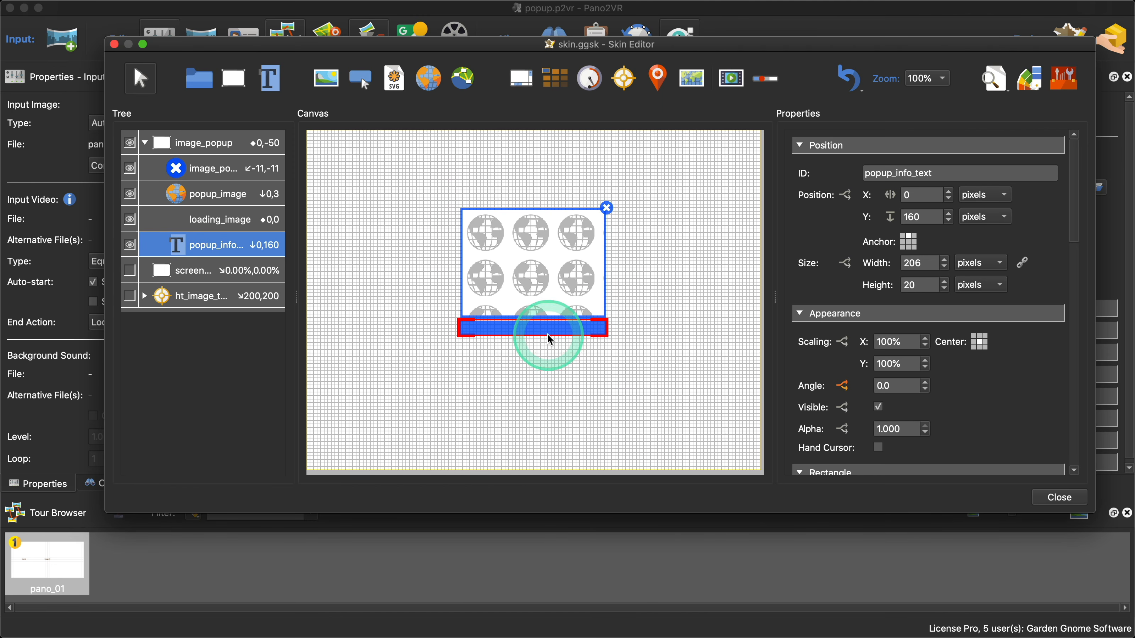
click(225, 143)
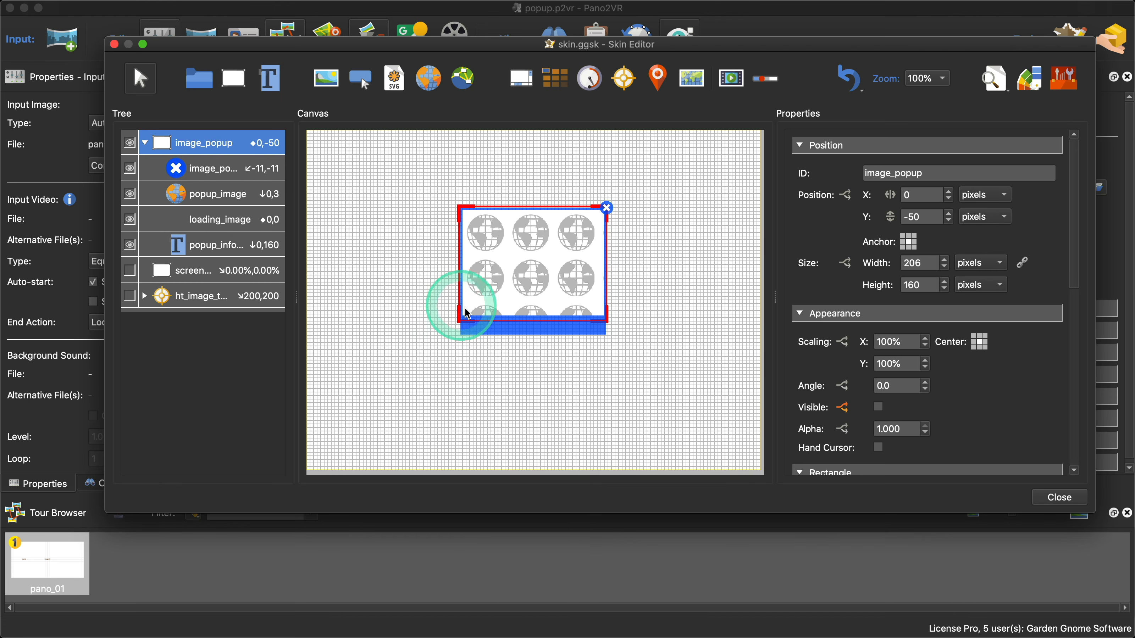
click(204, 247)
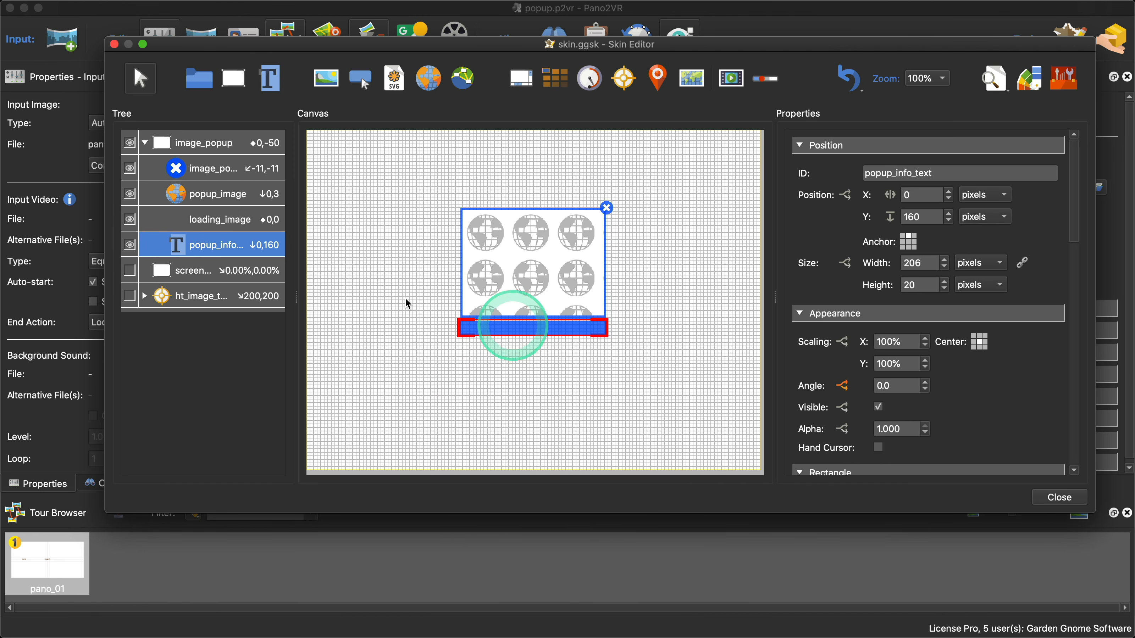
scroll(1037, 378, down, 10)
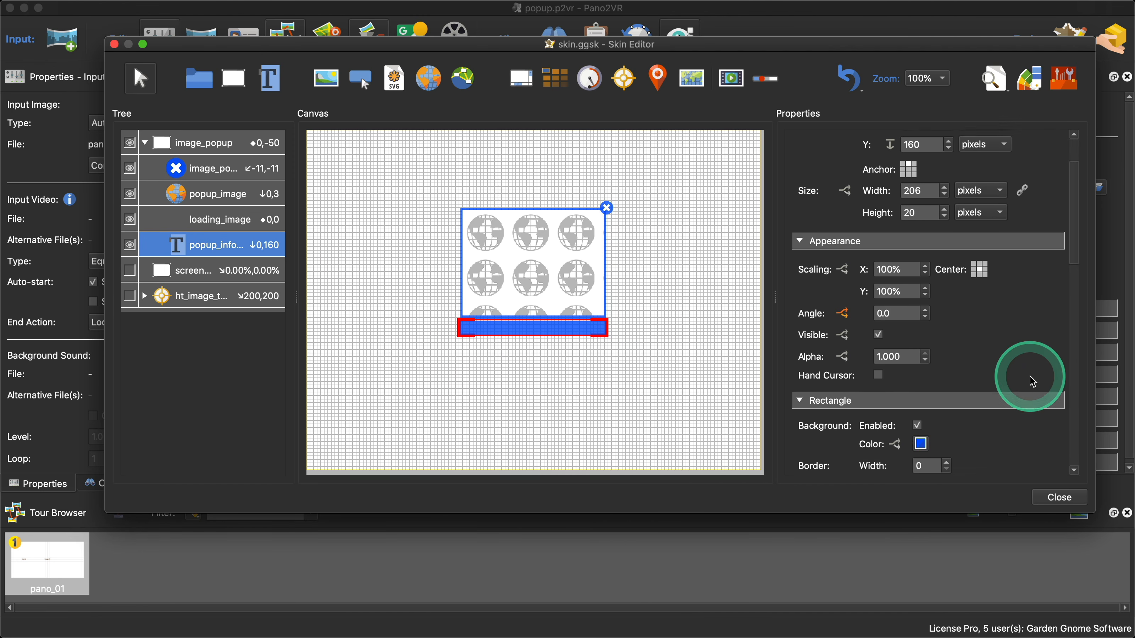
scroll(1082, 362, down, 8)
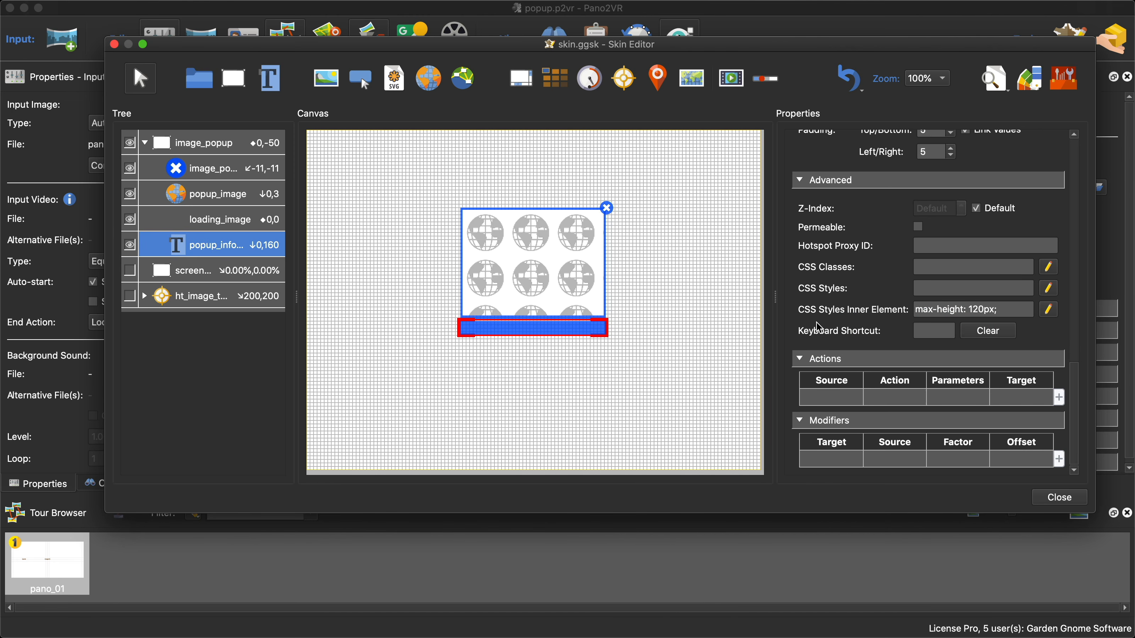
- Examine popup_info_text's Auto Size and Scroll Bar options alongside its inner element CSS
scroll(849, 277, up, 5)
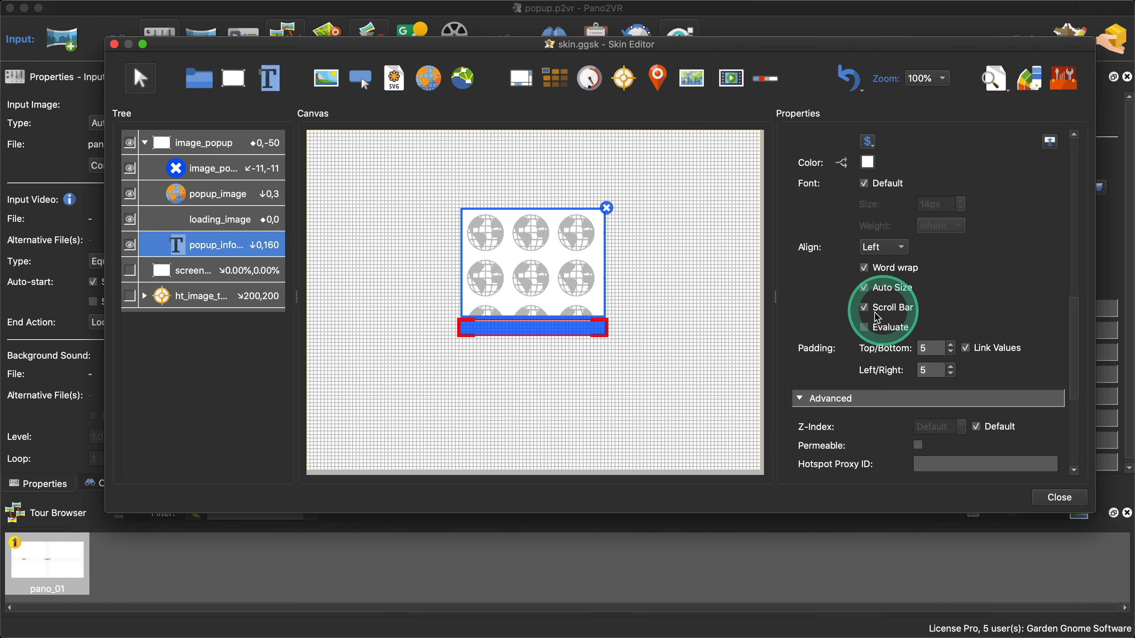
scroll(938, 313, up, 5)
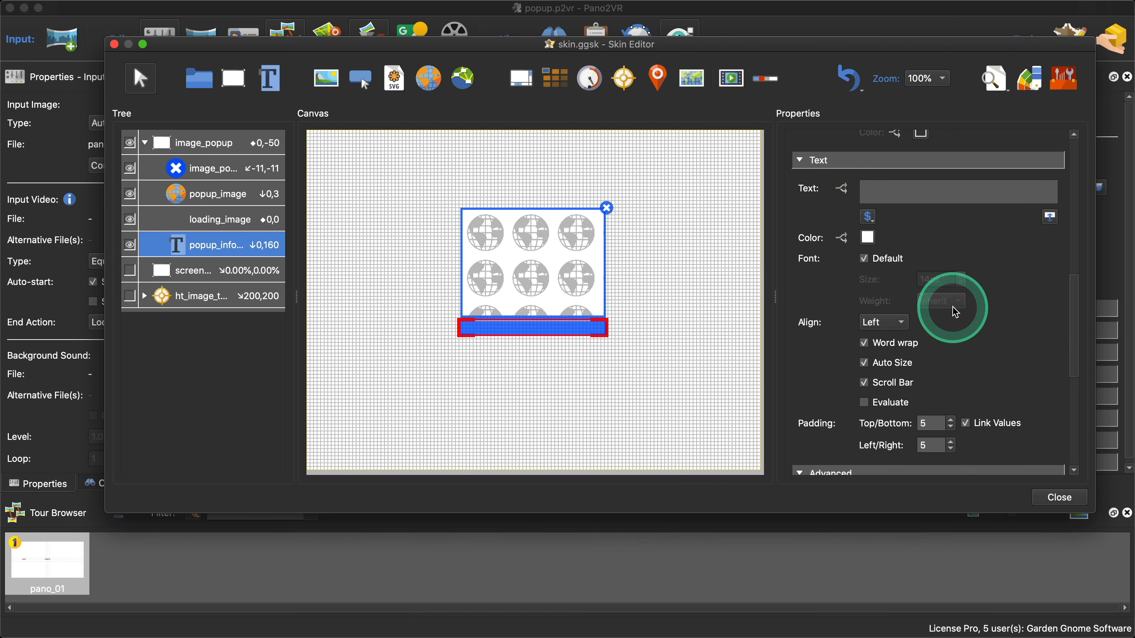
scroll(889, 345, down, 3)
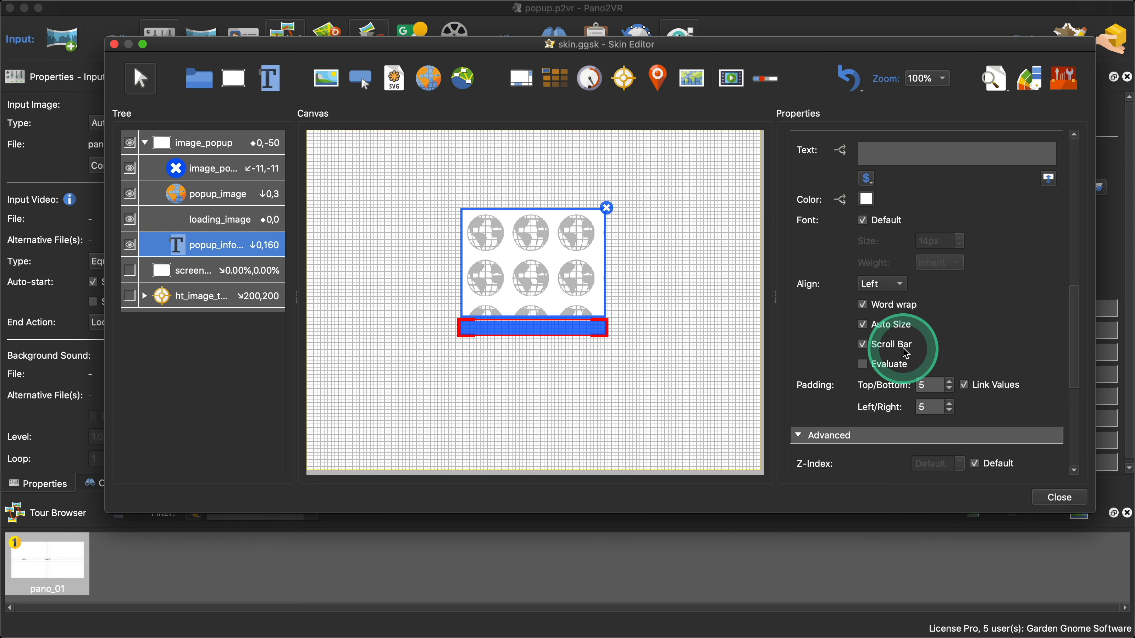
click(913, 348)
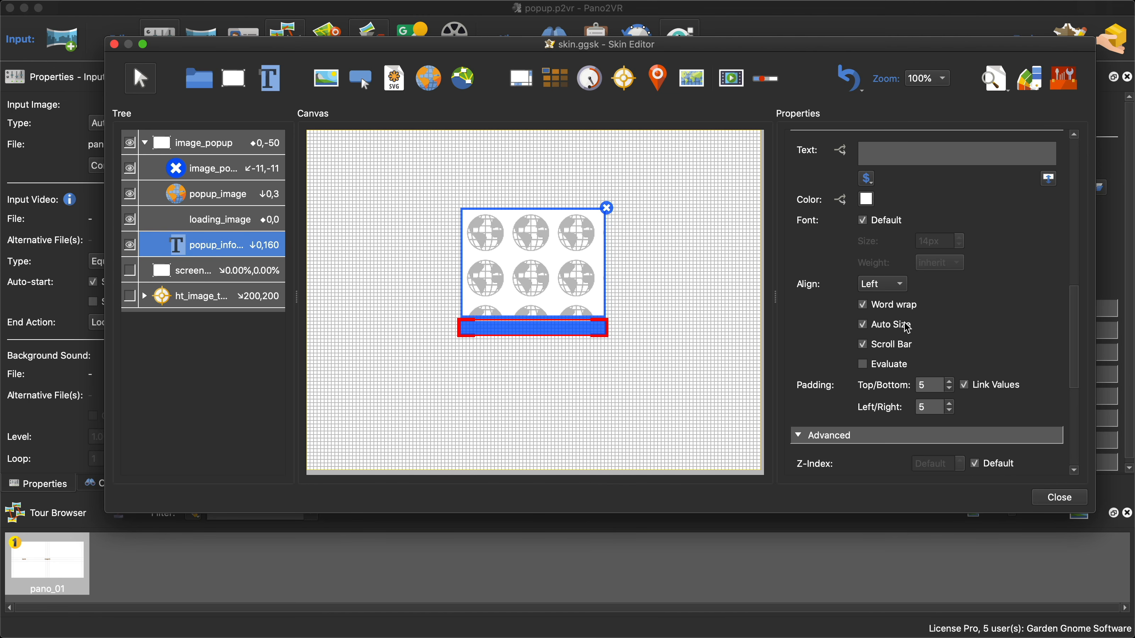
scroll(934, 327, down, 8)
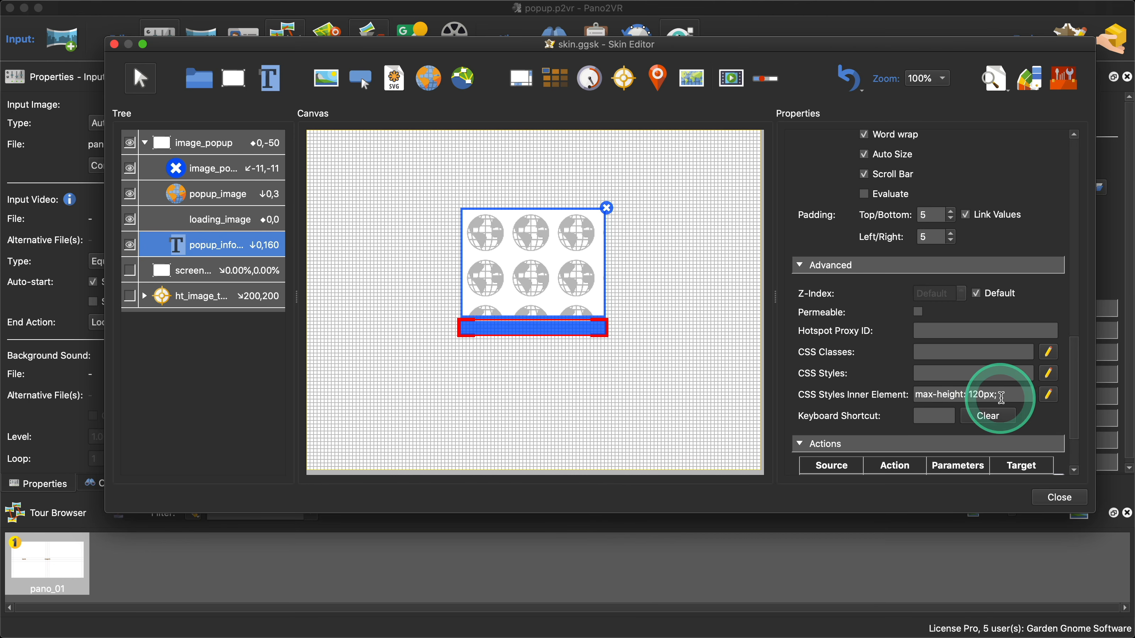
scroll(793, 304, up, 5)
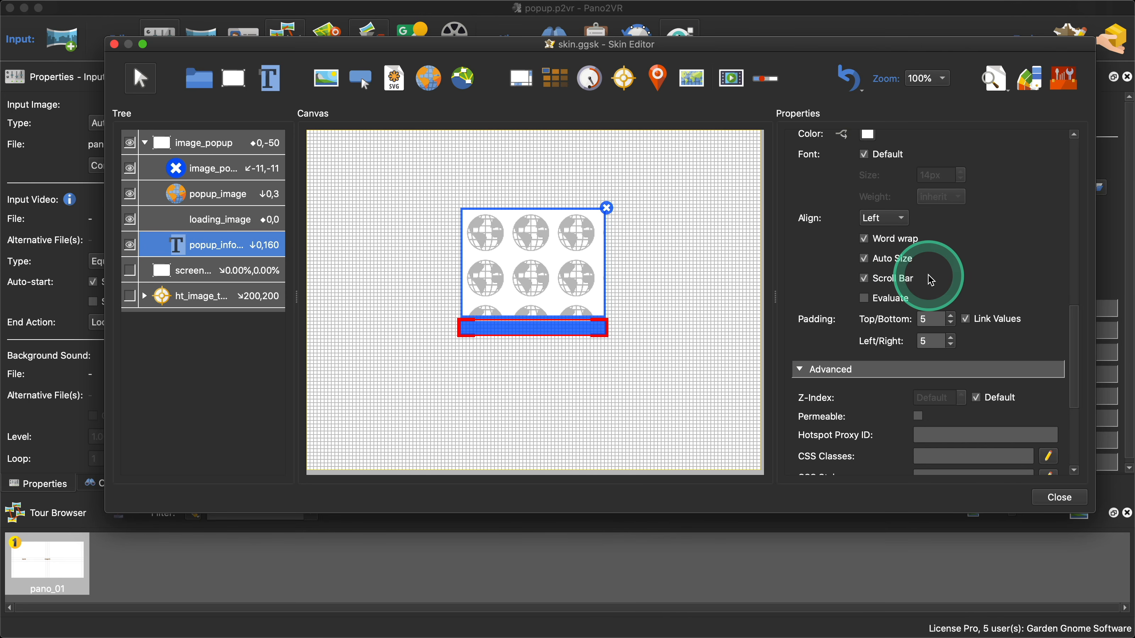
- Close the Skin Editor and generate the popup project's output for viewing in the browser
click(1054, 497)
click(896, 261)
click(666, 334)
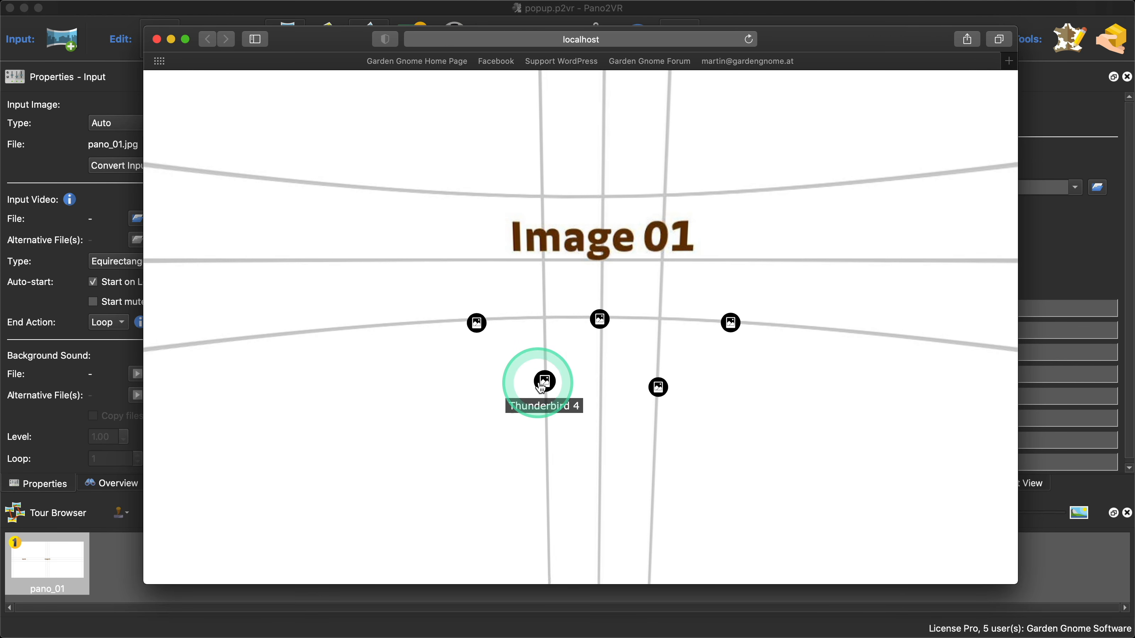
- Check the Thunderbird 4 and Thunderbird 1 hotspot popups in the browser, scrolling Thunderbird 1's text and closing each popup
click(542, 383)
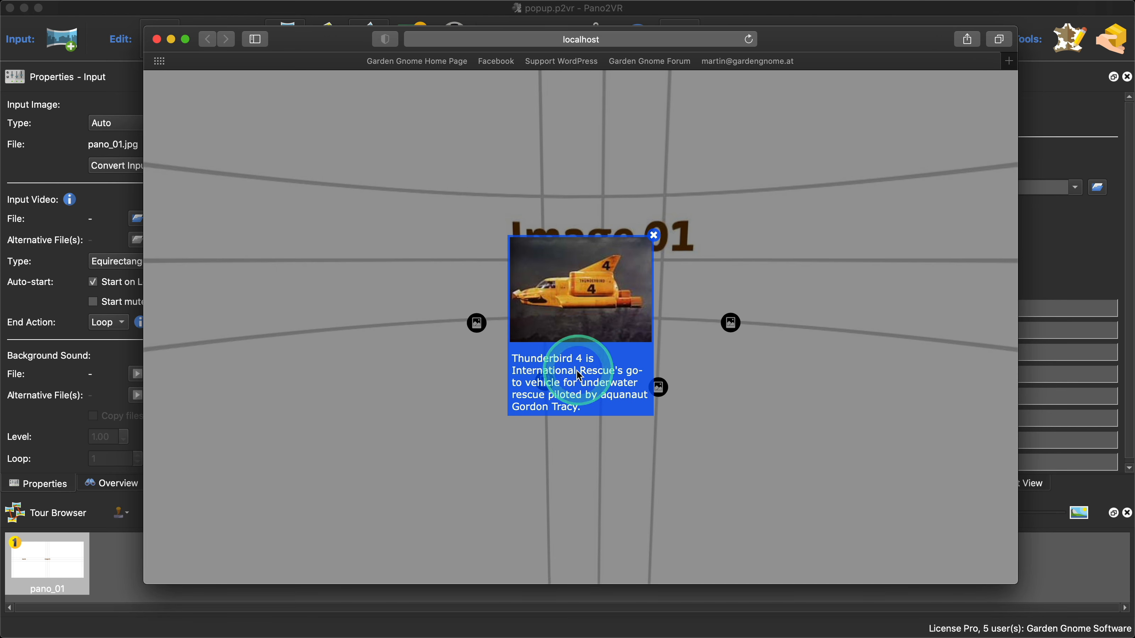
click(655, 237)
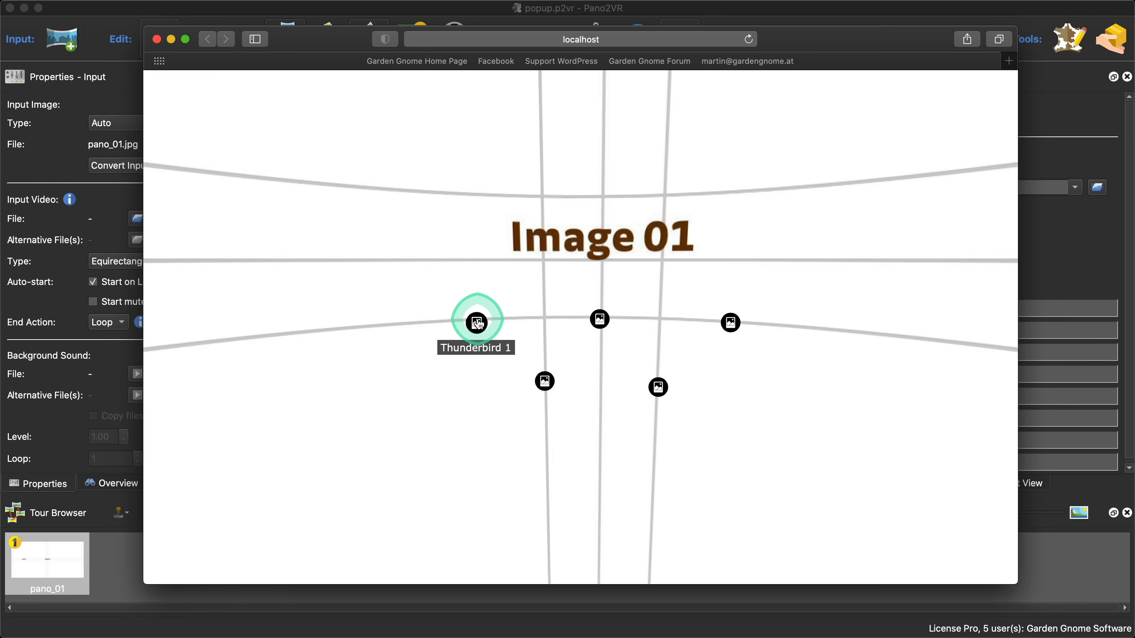
click(477, 323)
mouse_move(652, 382)
mouse_down()
mouse_move(651, 406)
mouse_move(653, 376)
mouse_up()
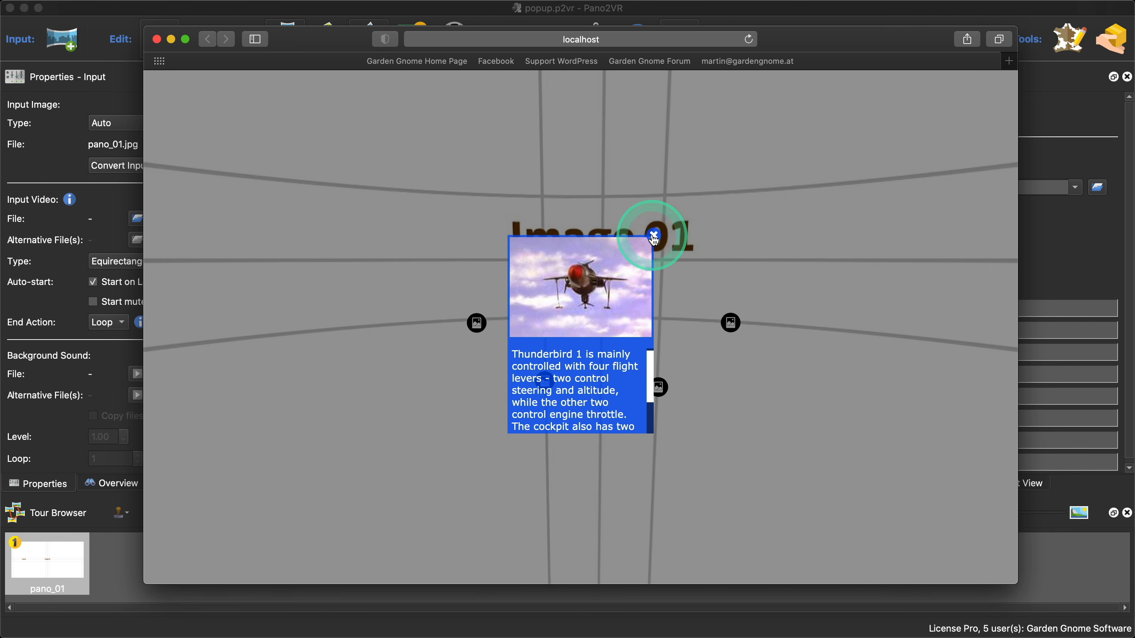
click(653, 236)
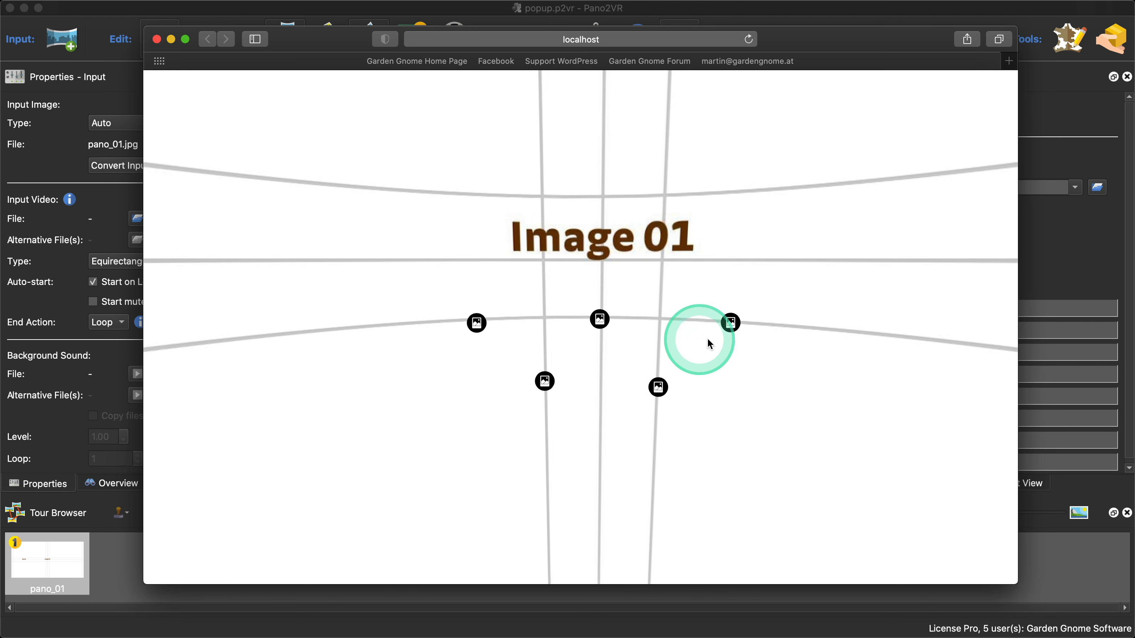
- Check the Thunderbird 3, Thunderbird 5 and Thunderbird 2 popups, scrolling the long descriptions and closing each popup
click(736, 329)
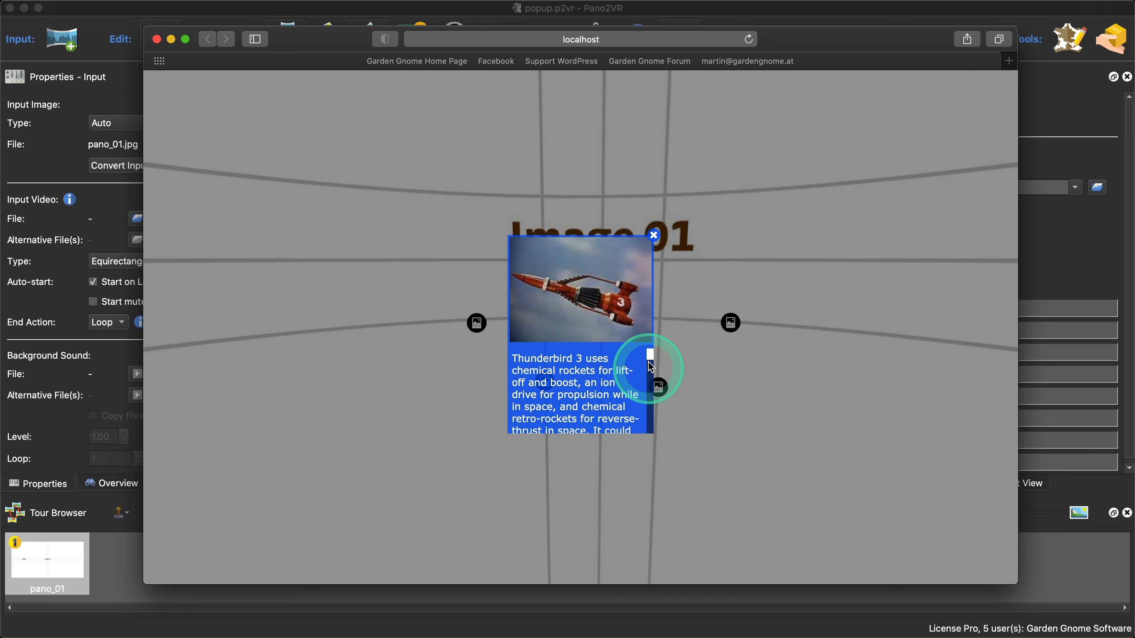
mouse_move(653, 360)
mouse_down()
mouse_move(654, 431)
mouse_move(653, 373)
mouse_up()
click(654, 237)
click(658, 386)
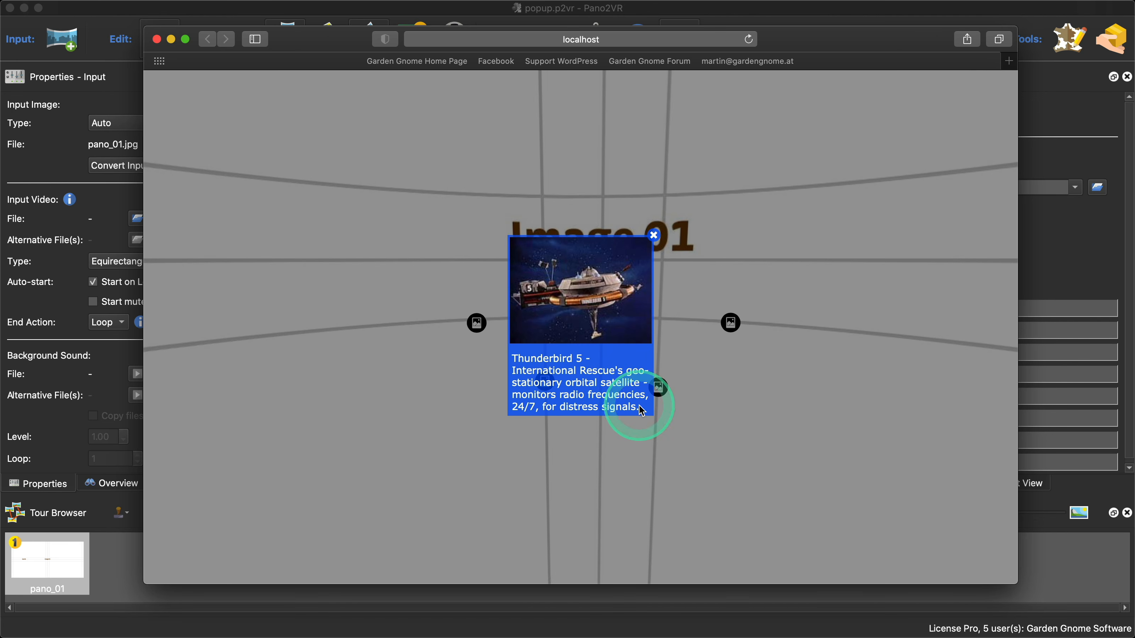
click(654, 236)
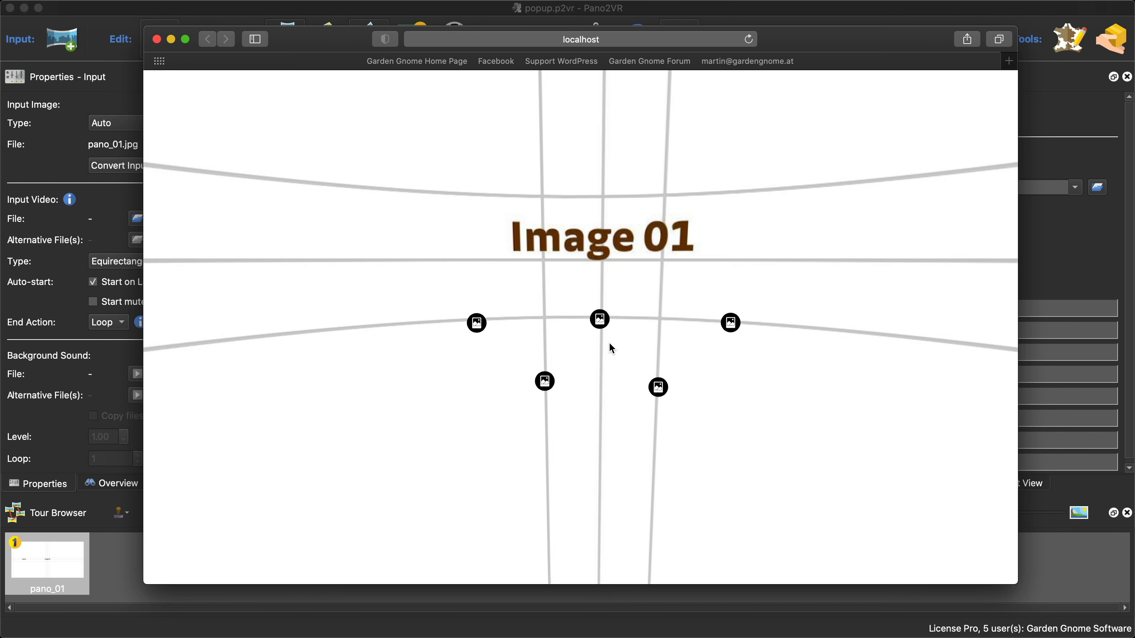
click(600, 321)
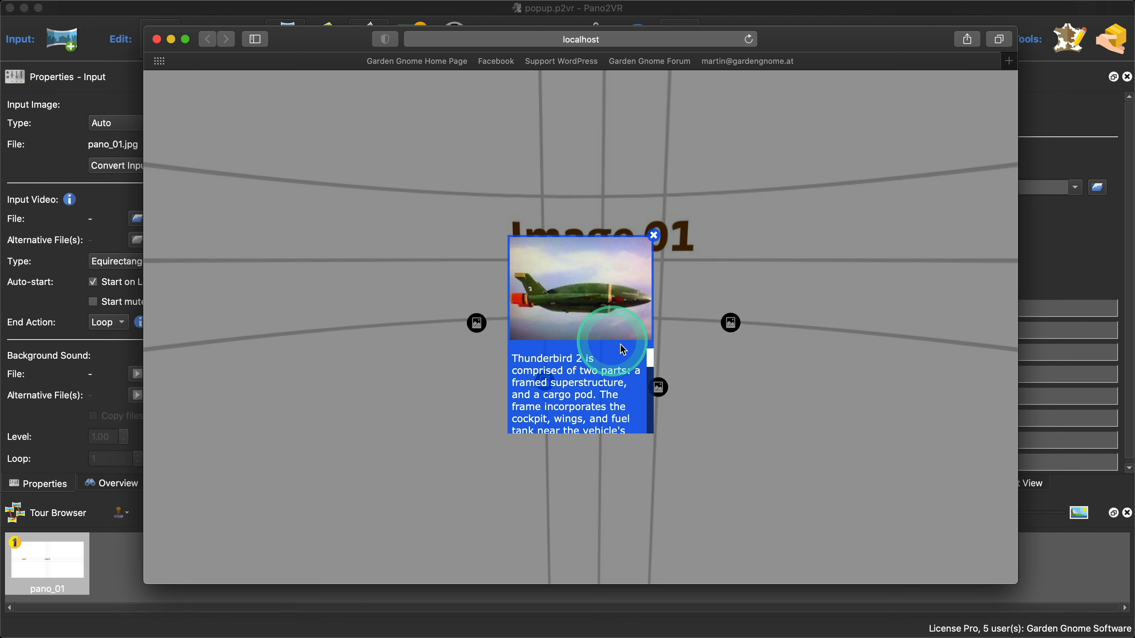
mouse_move(648, 355)
mouse_down()
mouse_move(648, 401)
mouse_move(651, 361)
mouse_up()
click(654, 234)
- Reopen the Thunderbird 1, Thunderbird 4 and Thunderbird 5 popups in turn to compare their text box heights, closing each one
click(478, 324)
click(654, 236)
click(545, 381)
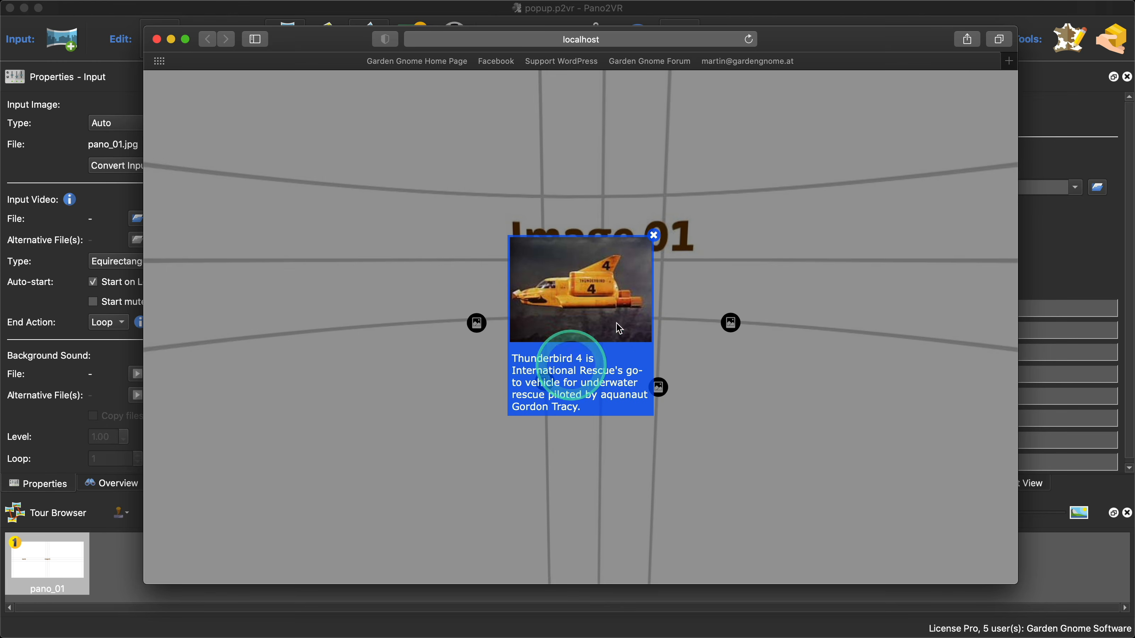
click(654, 235)
click(657, 385)
click(654, 233)
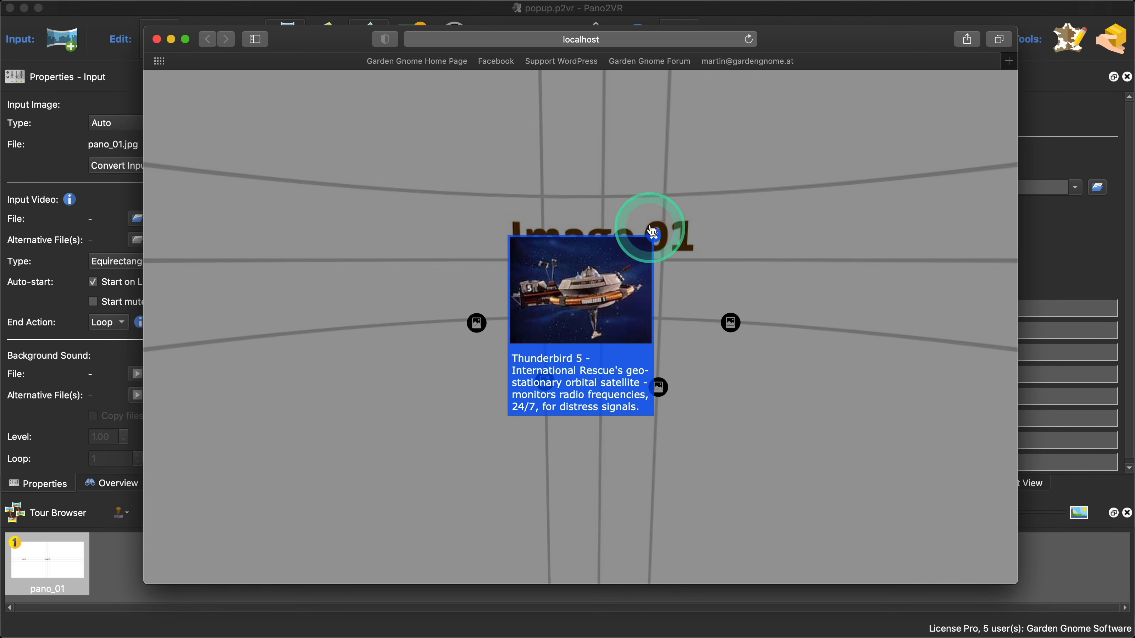
- Close the Thunderbird 5 popup and the browser preview, and reopen the popup project's skin in the Skin Editor
click(107, 56)
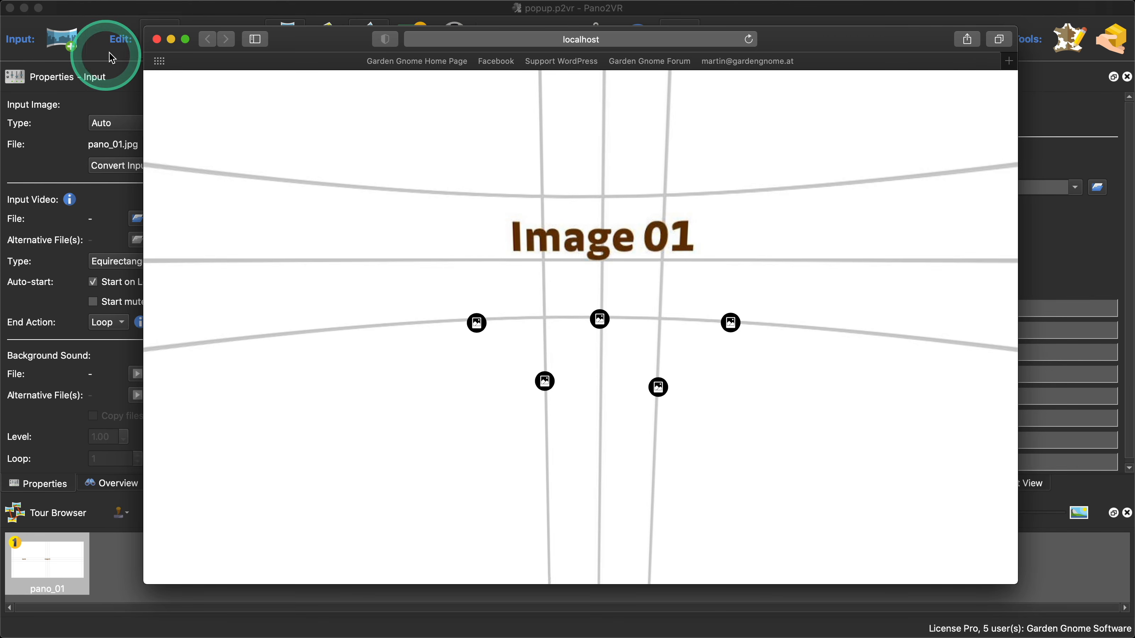
click(156, 39)
click(896, 216)
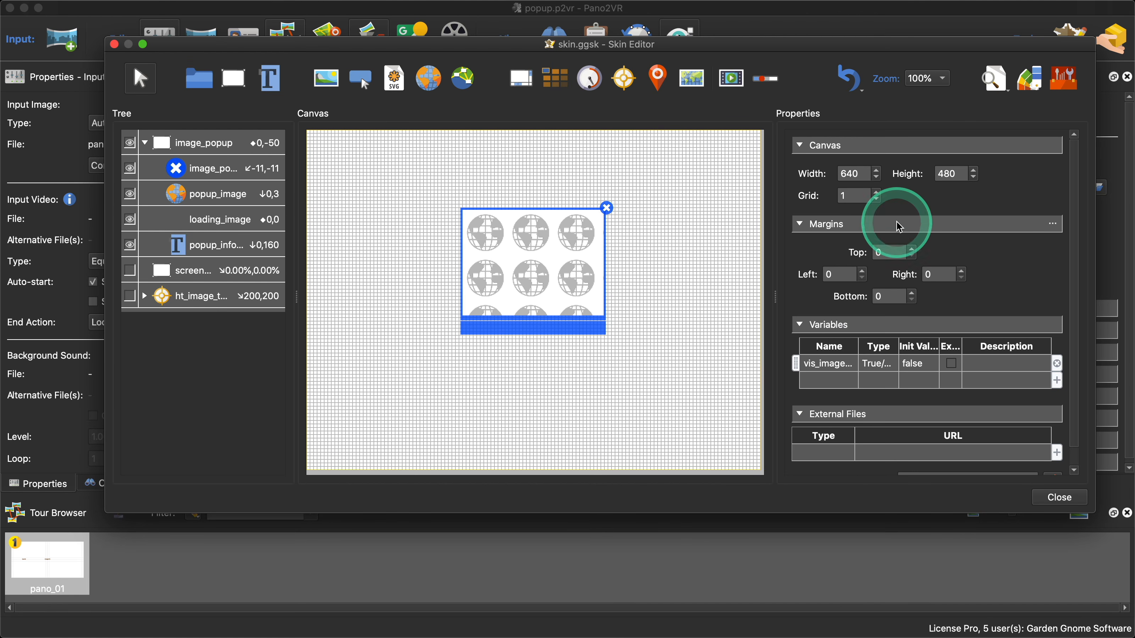
- Review the popup_info_text element's size, text and inner-element CSS settings, and close the Skin Editor
click(201, 245)
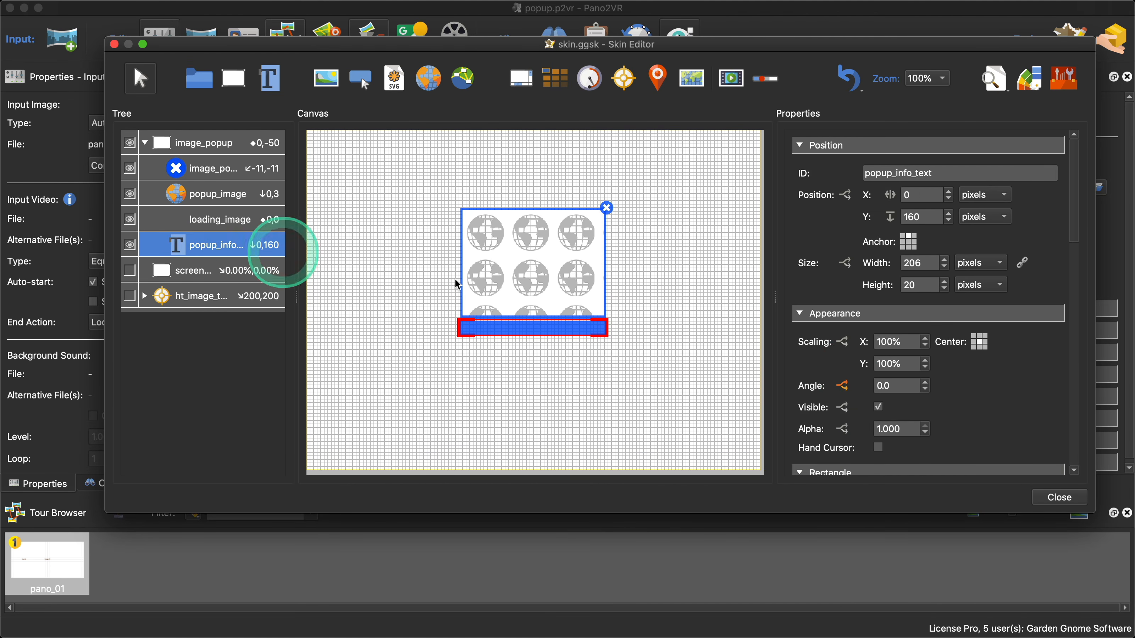
scroll(1024, 398, down, 5)
scroll(1031, 402, down, 8)
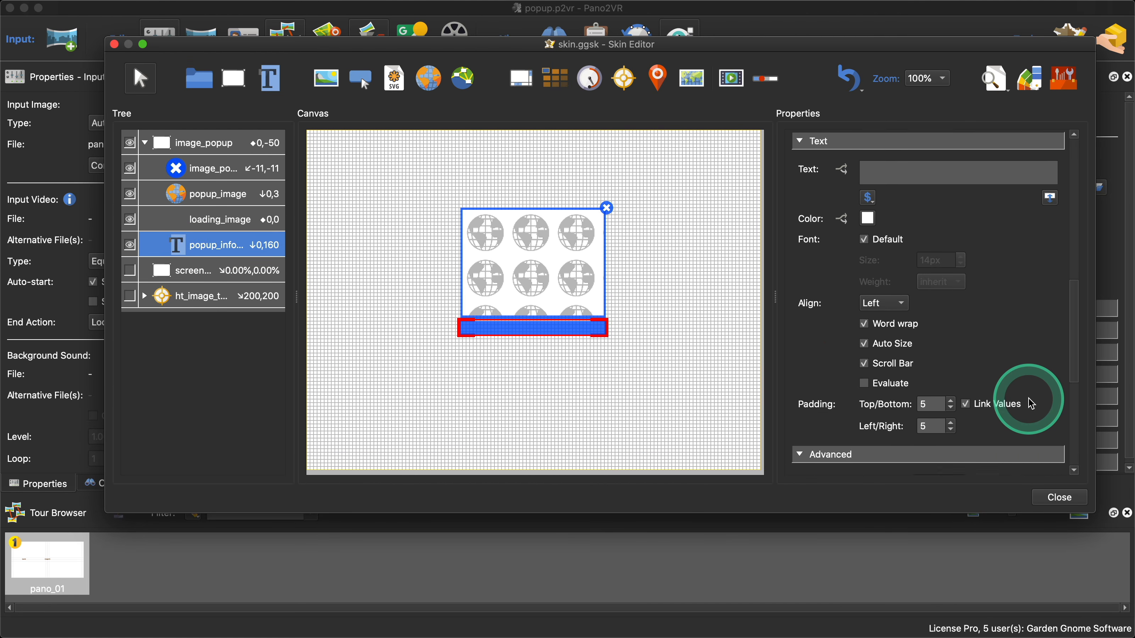
click(950, 410)
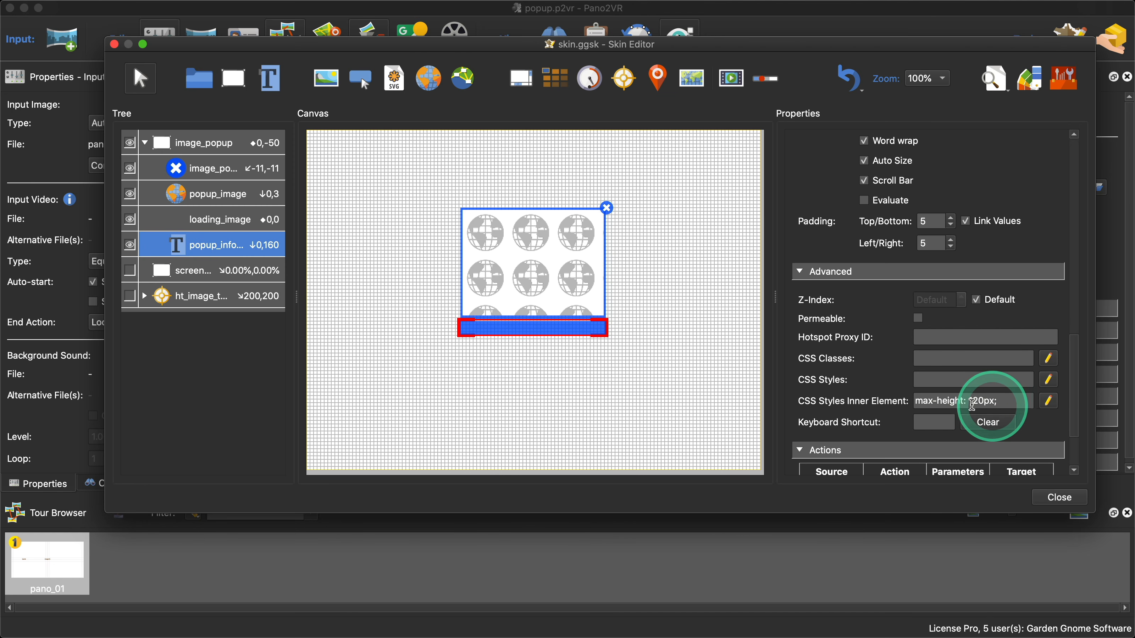
scroll(1030, 247, up, 2)
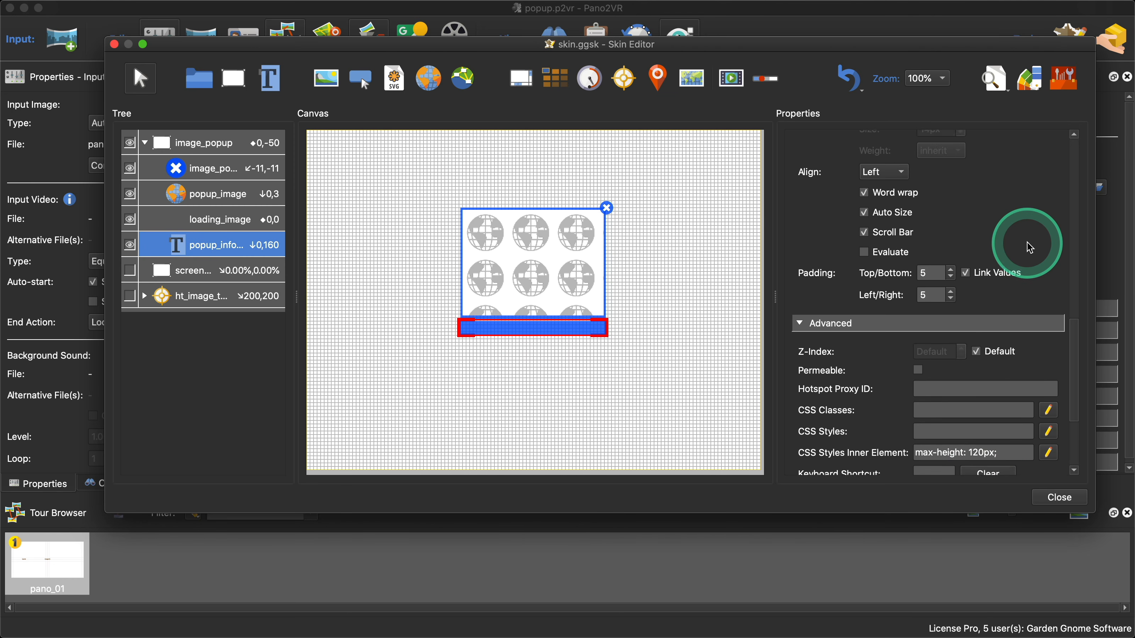
scroll(1031, 247, up, 15)
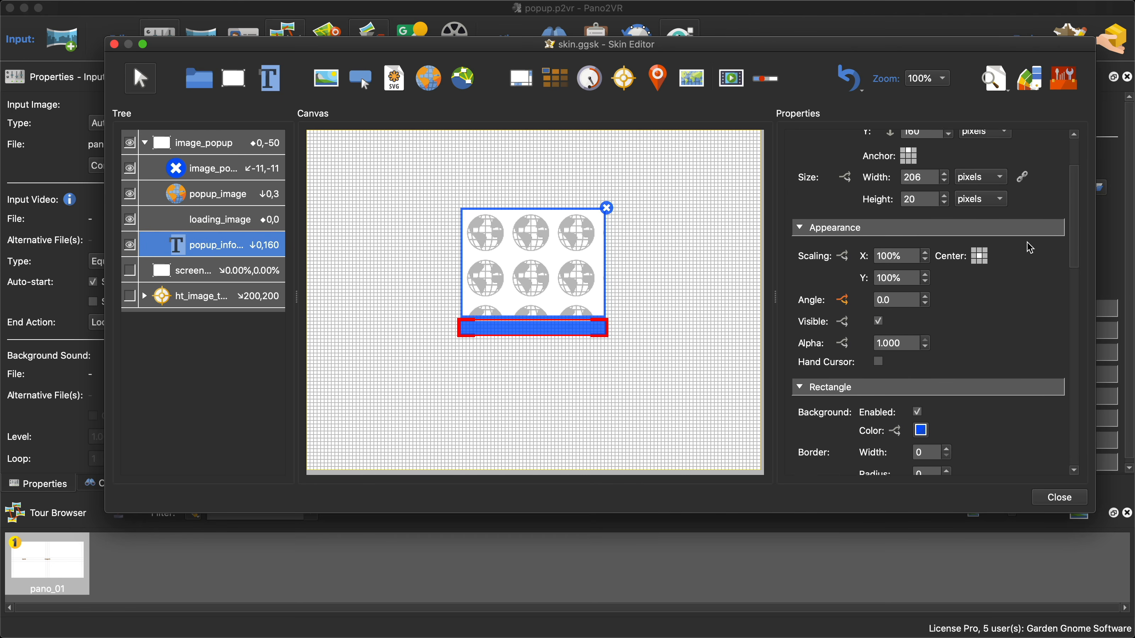
scroll(1030, 247, up, 1)
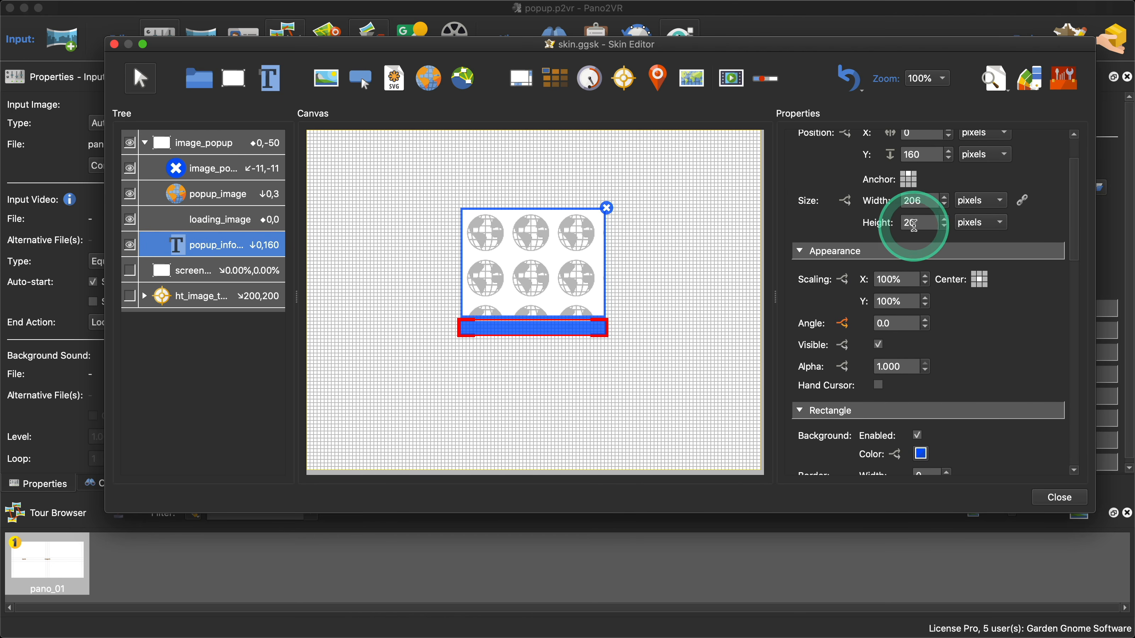
scroll(983, 295, down, 9)
scroll(986, 300, down, 10)
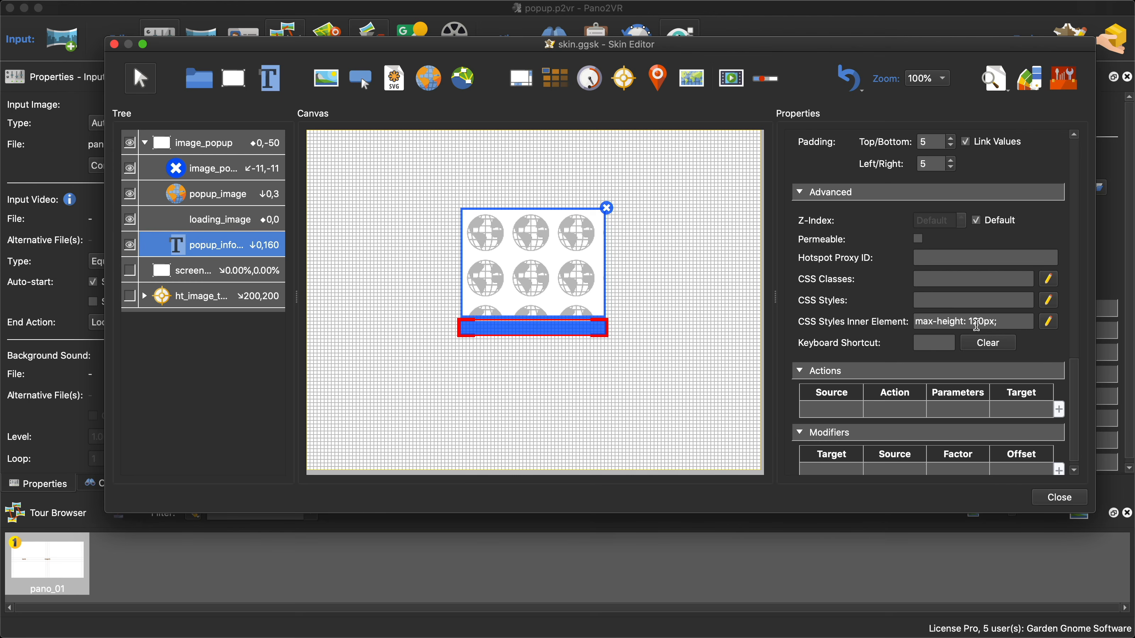
click(1056, 496)
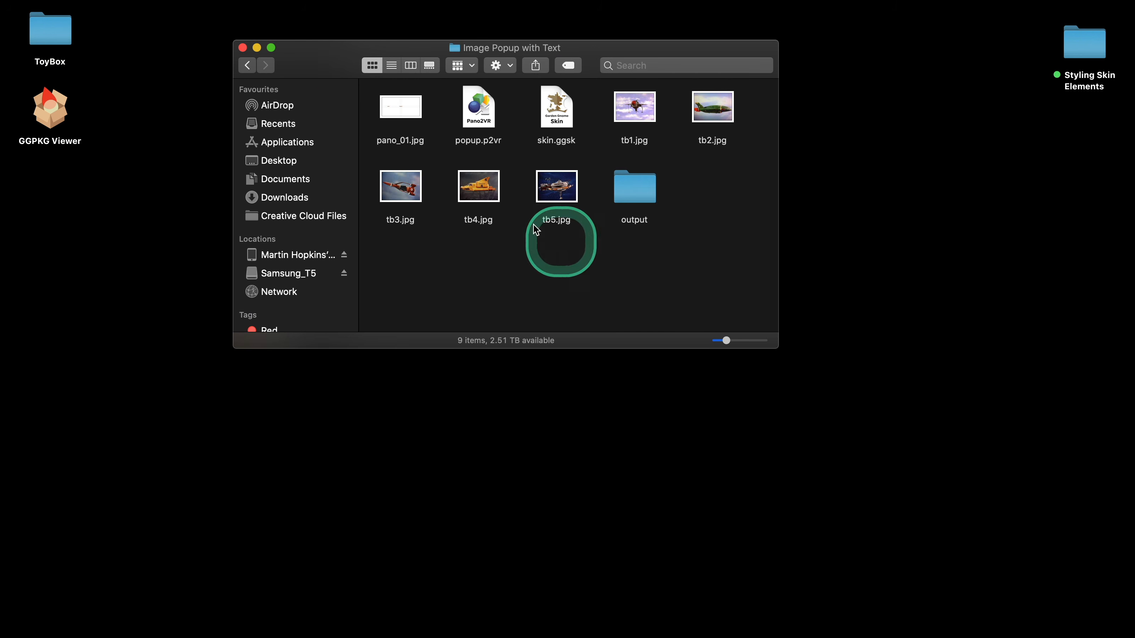
- Open the Styling Skin Elements 2.p2vr project from the Styling Skin Elements folder and edit its skin in the Skin Editor
click(249, 66)
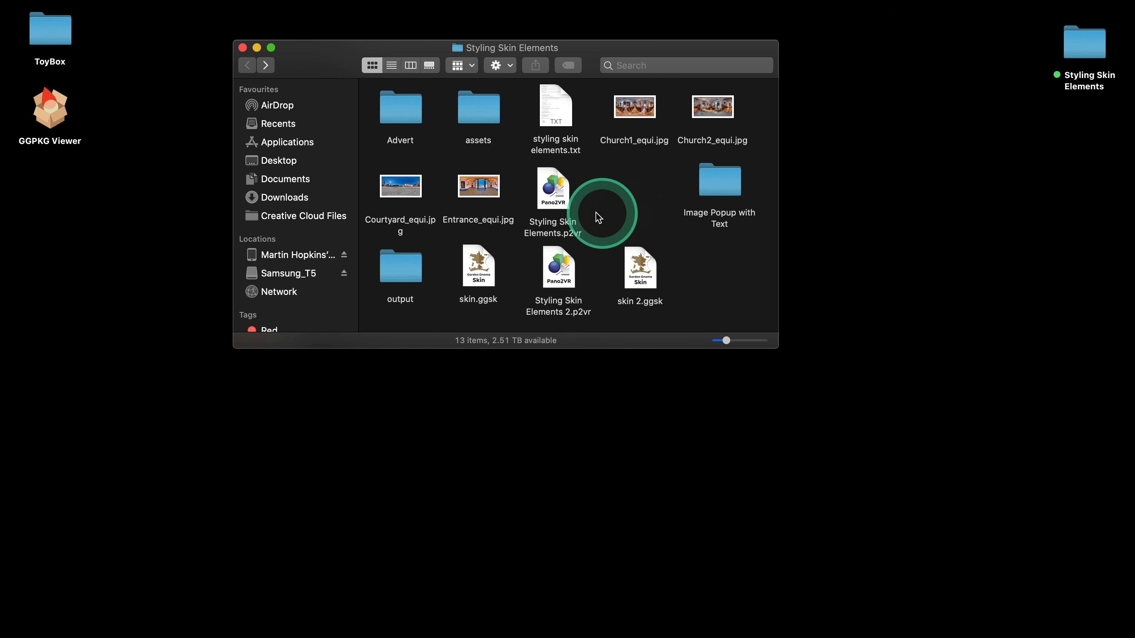
double_click(567, 271)
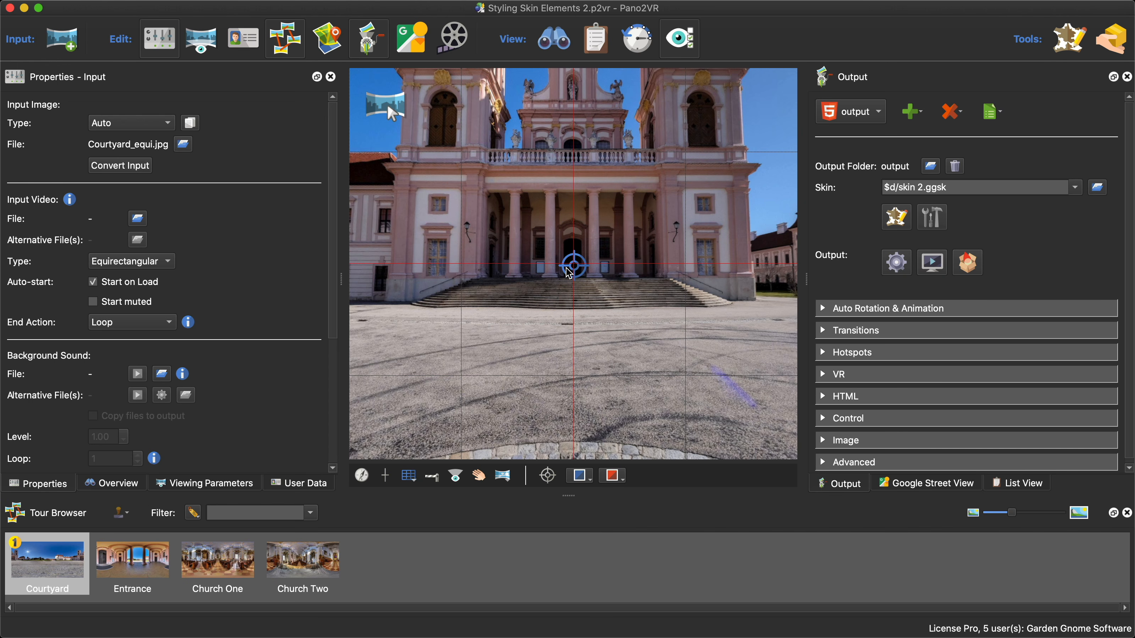
click(899, 224)
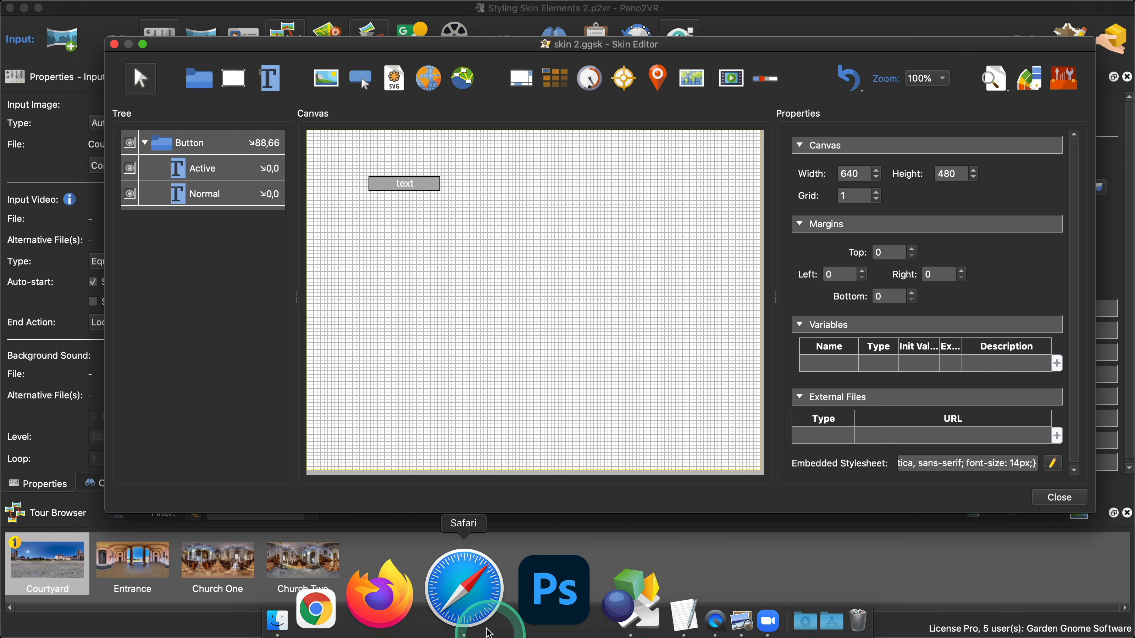
- Switch to Safari, search for "CSS Button" and open the "Cool and responsive buttons with a few lines of CSS" result
click(482, 618)
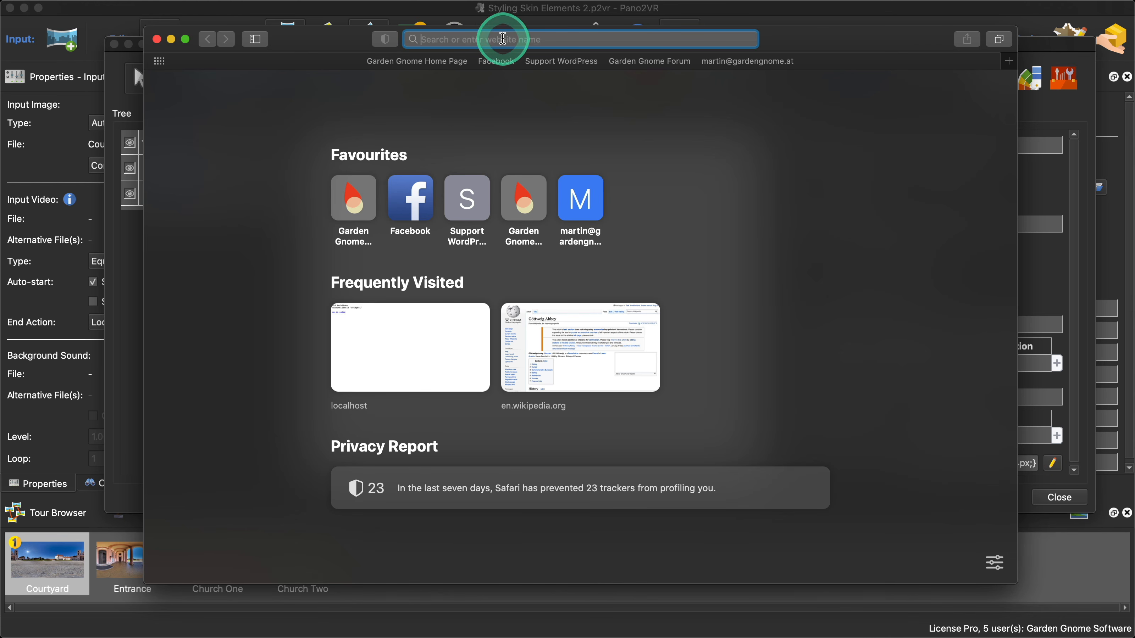
text(CSS )
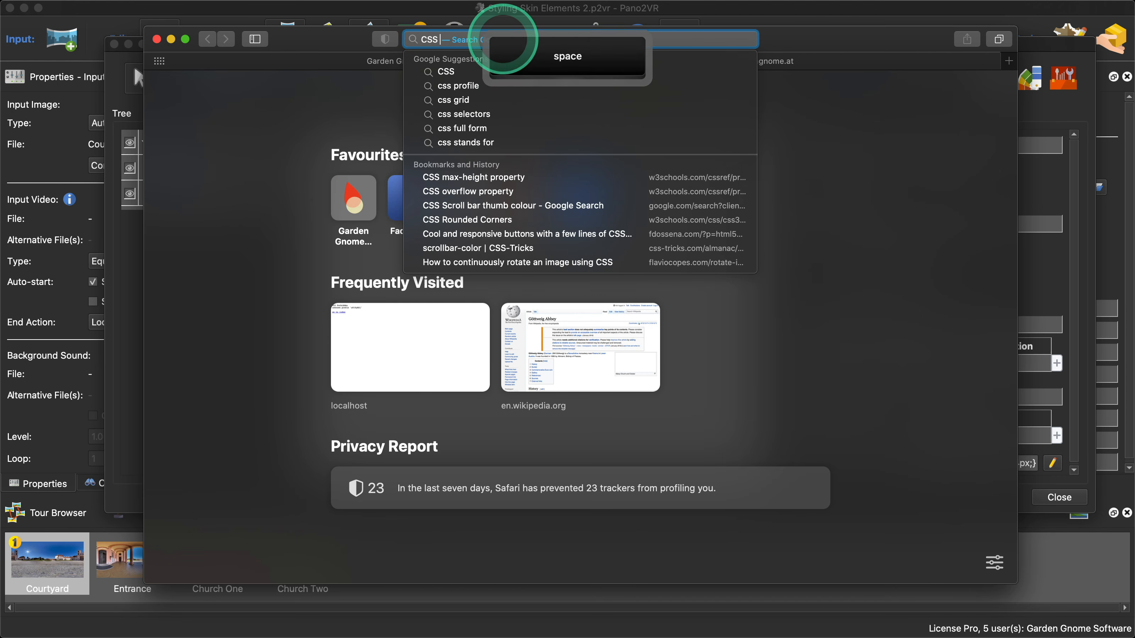
text(Button)
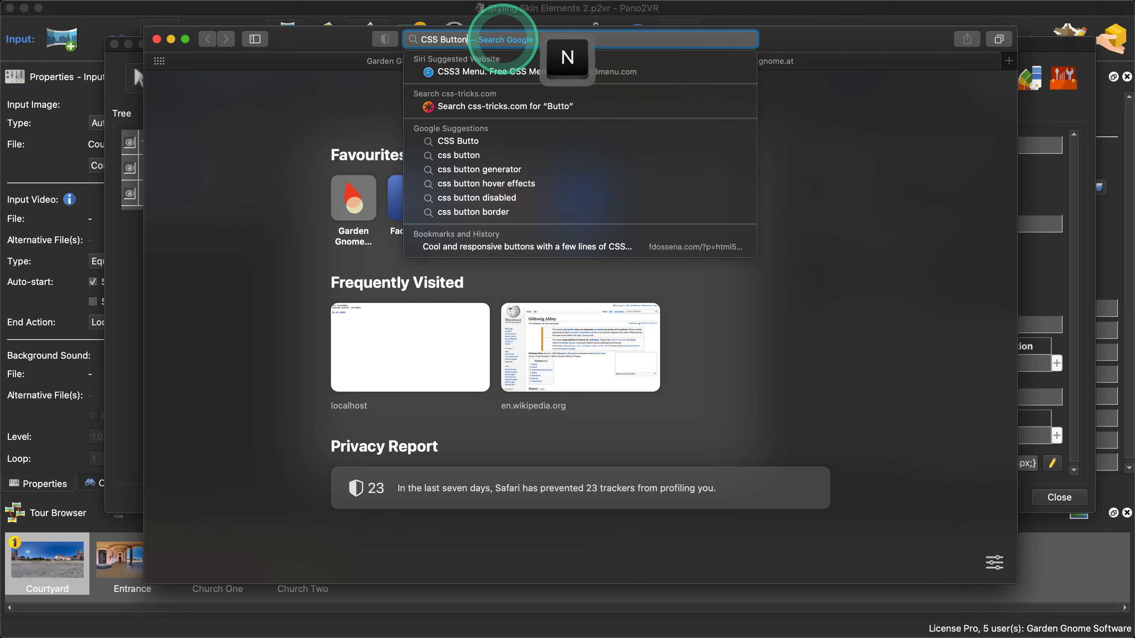
key(Return)
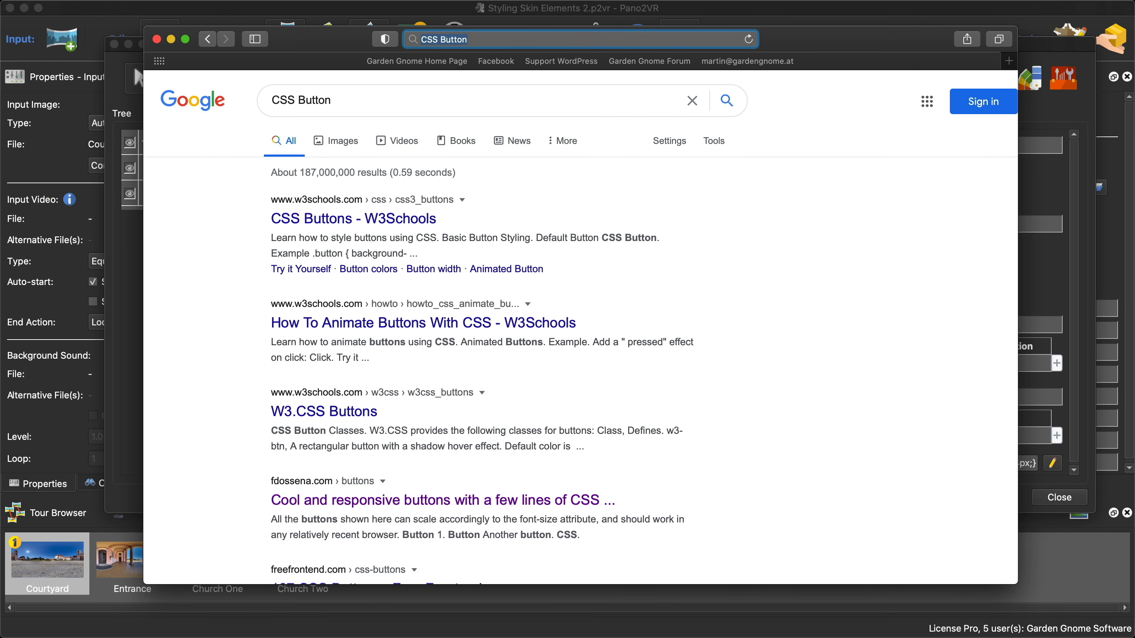
scroll(455, 216, down, 5)
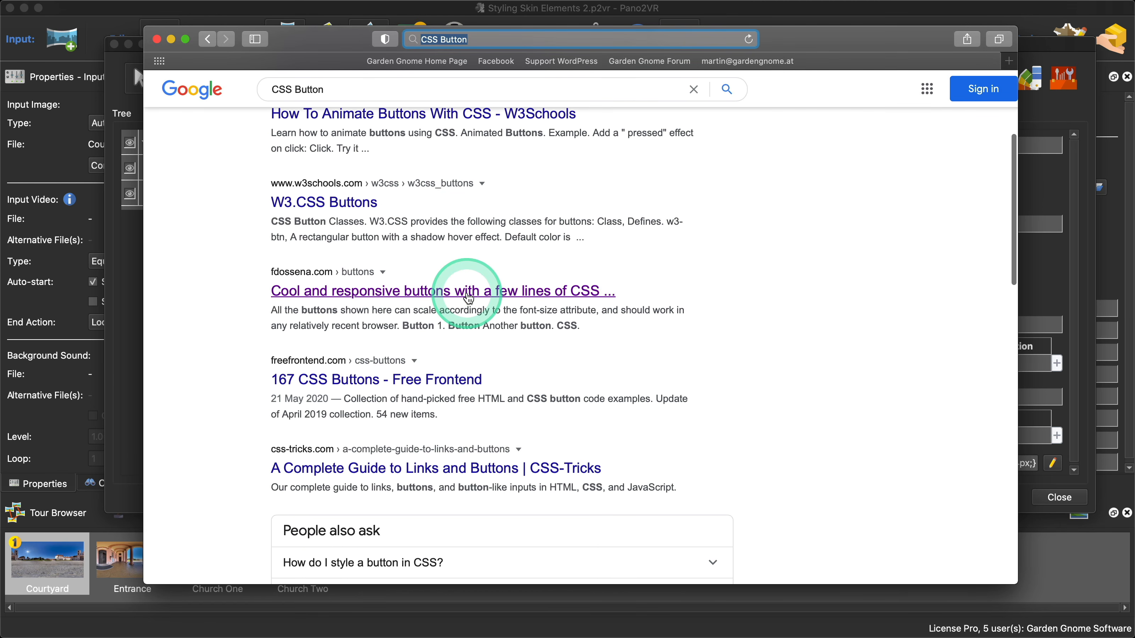
click(469, 297)
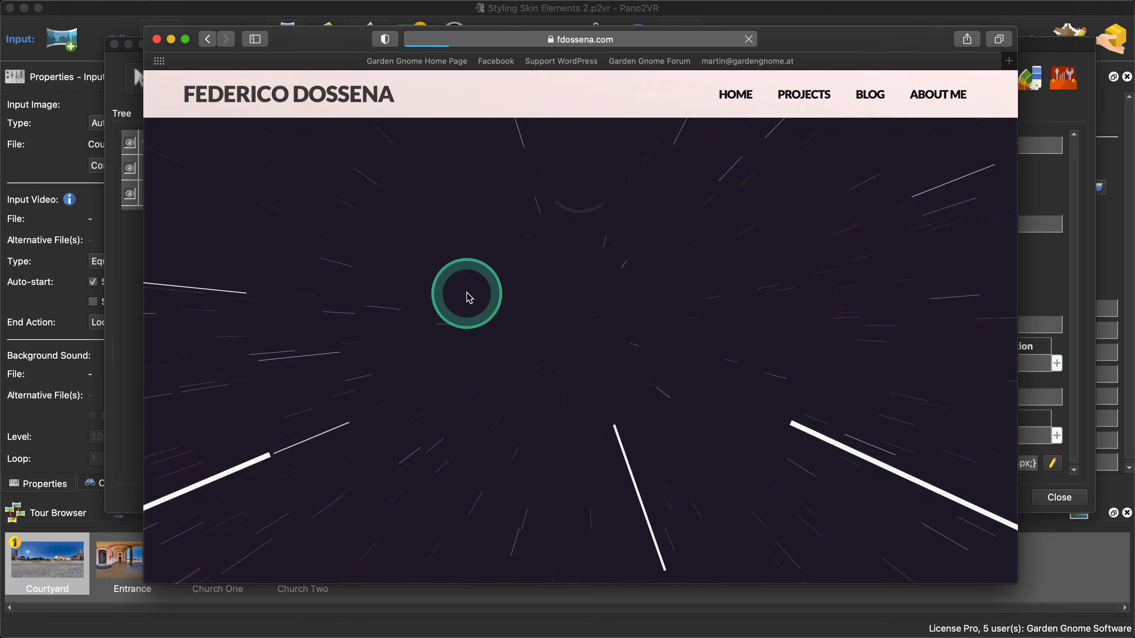
- Browse the page's Button 1 to Button 6 samples together with their CSS code
scroll(496, 298, down, 20)
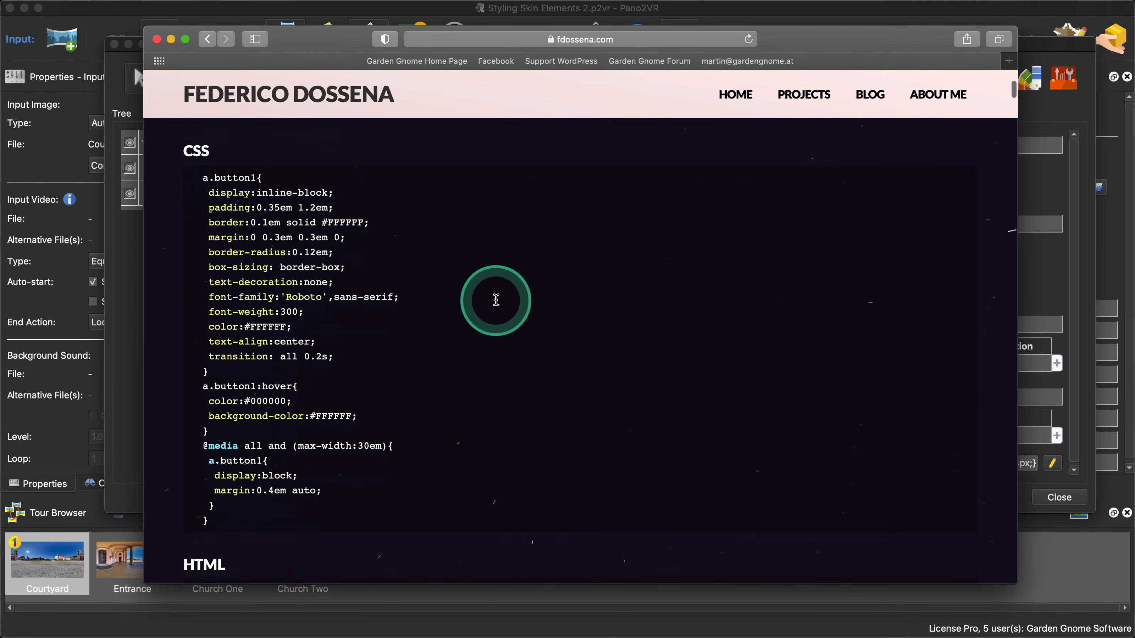
scroll(496, 305, up, 3)
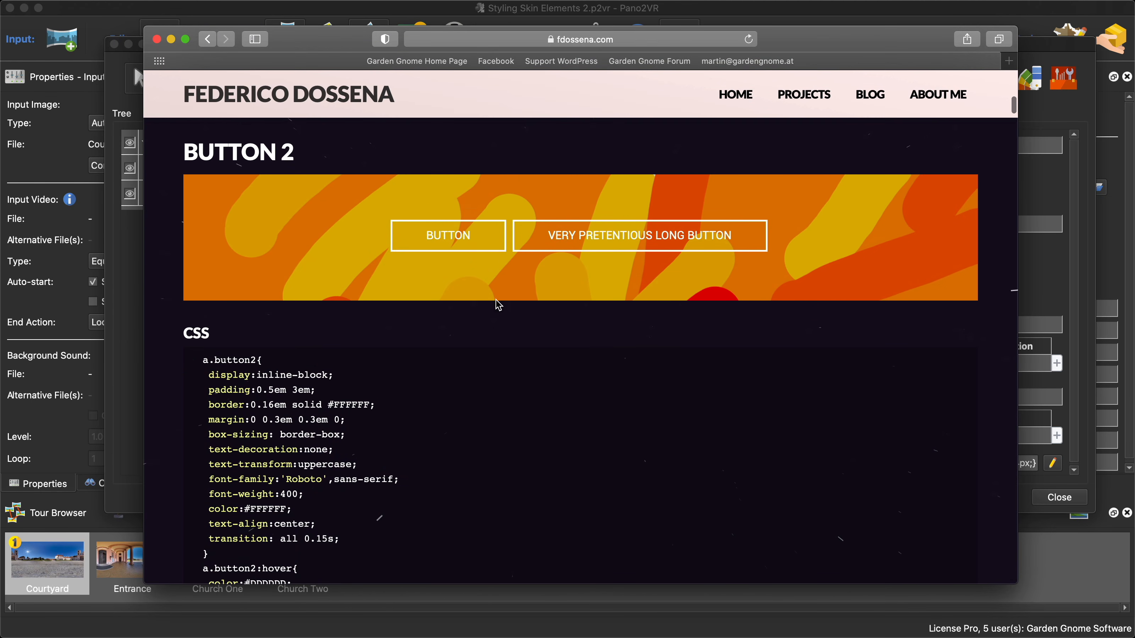
click(443, 347)
scroll(444, 348, down, 10)
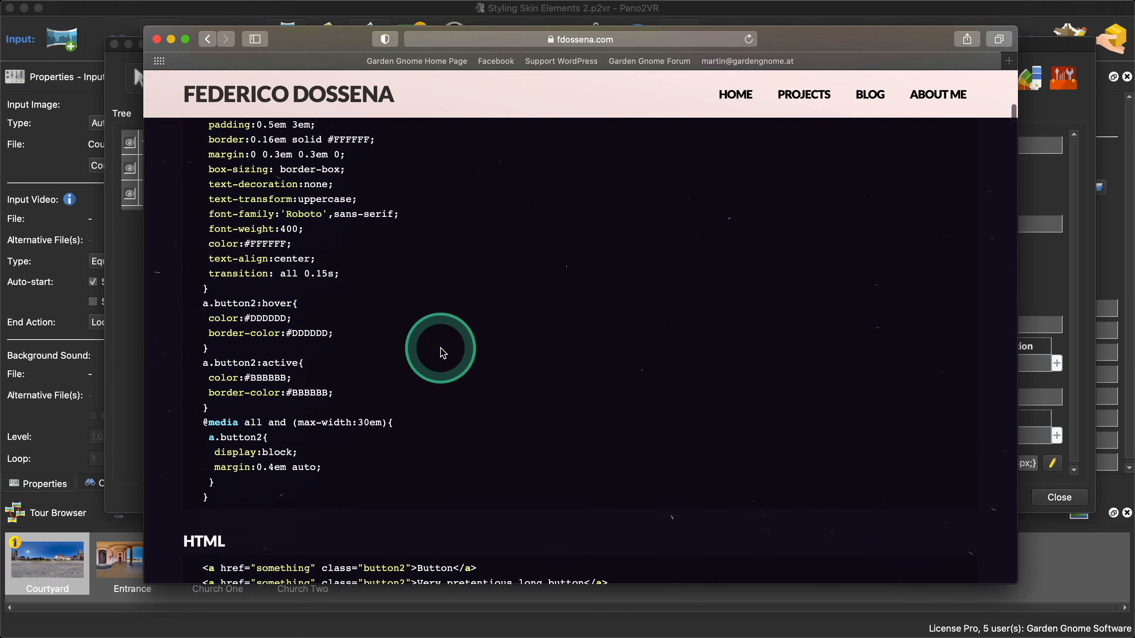
scroll(443, 354, down, 5)
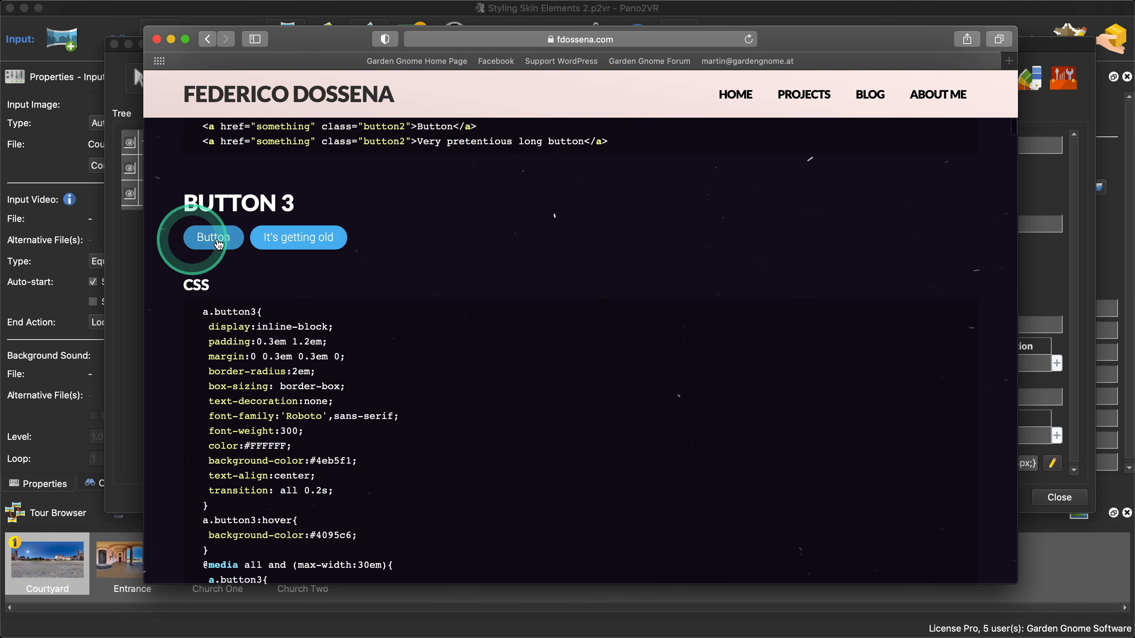
scroll(580, 323, down, 15)
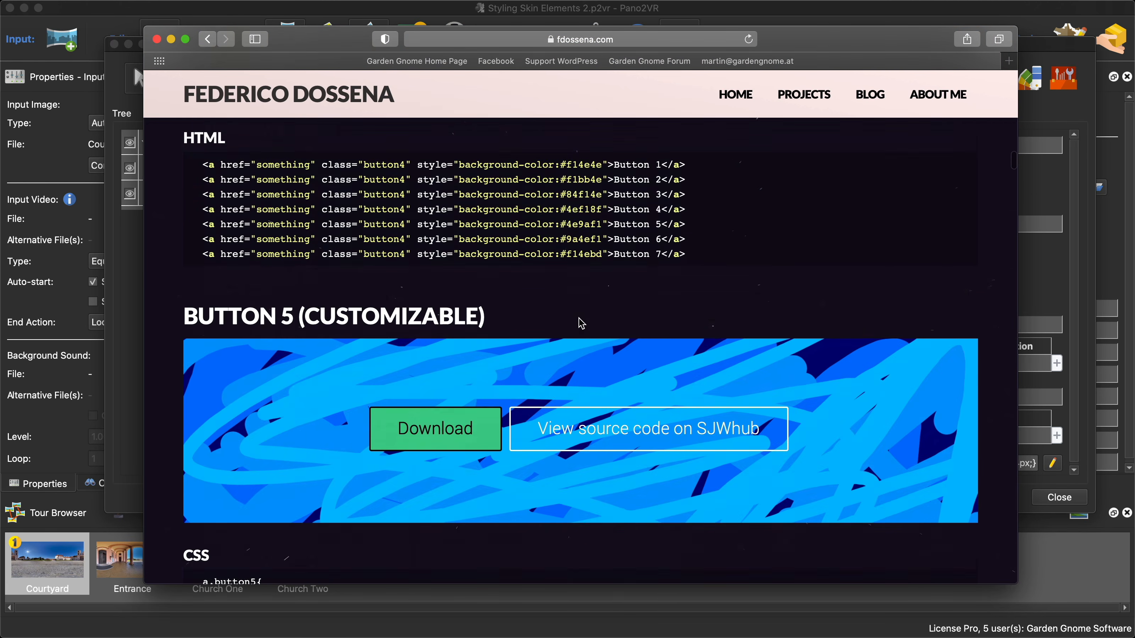
scroll(580, 319, down, 15)
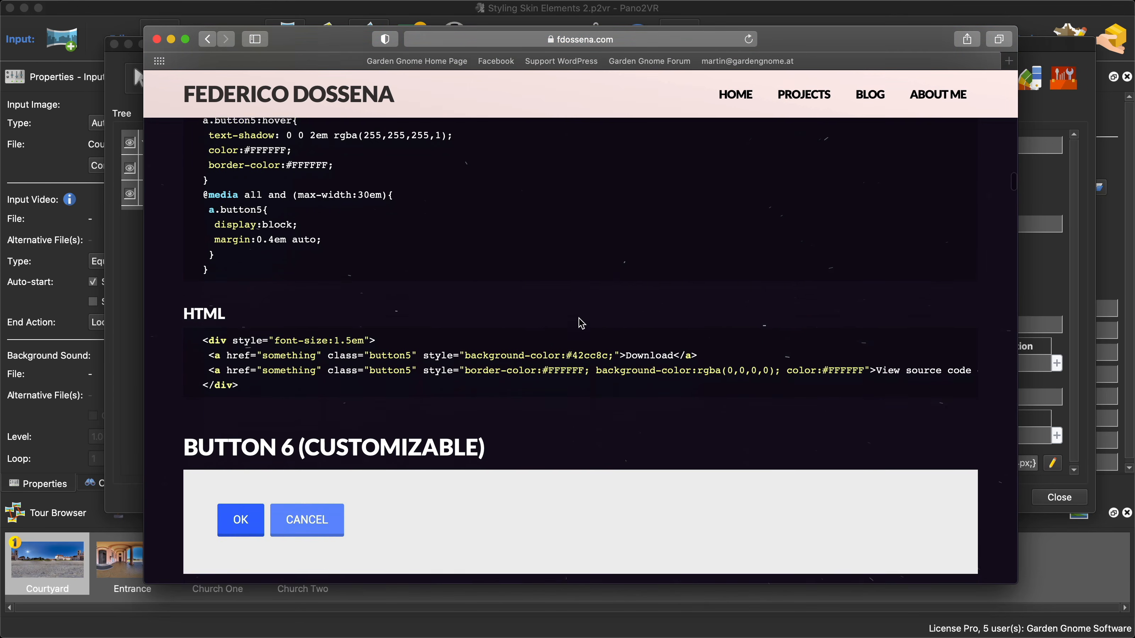
click(243, 299)
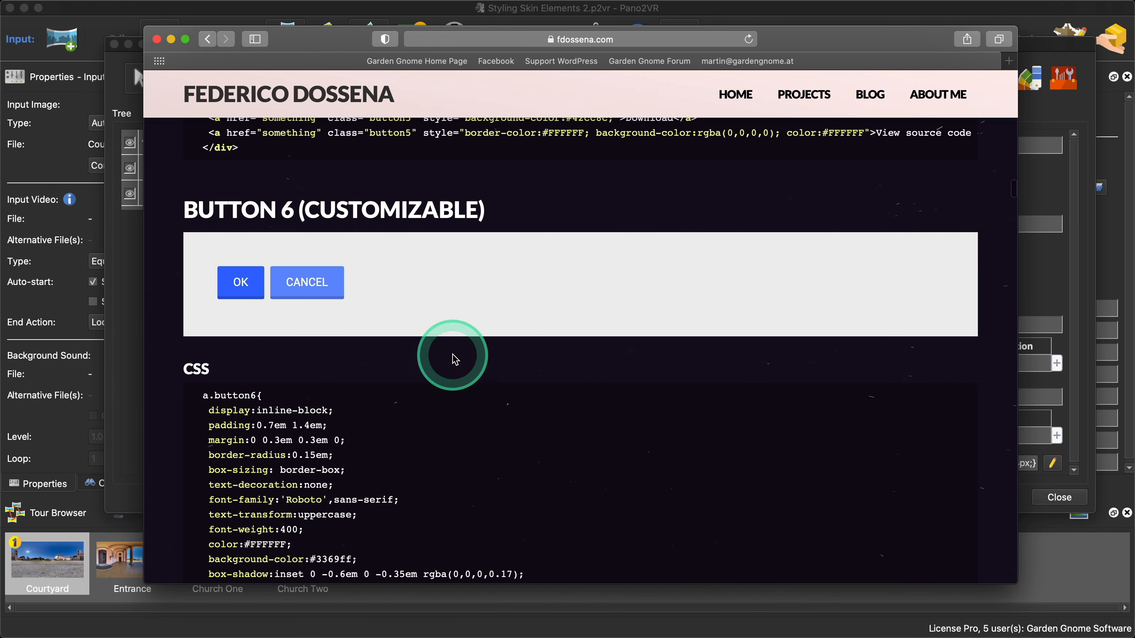
scroll(452, 353, down, 8)
scroll(454, 359, down, 2)
- Examine the Button 7 (Customizable) samples and read the a.button7 CSS, including its full box-shadow line
click(401, 385)
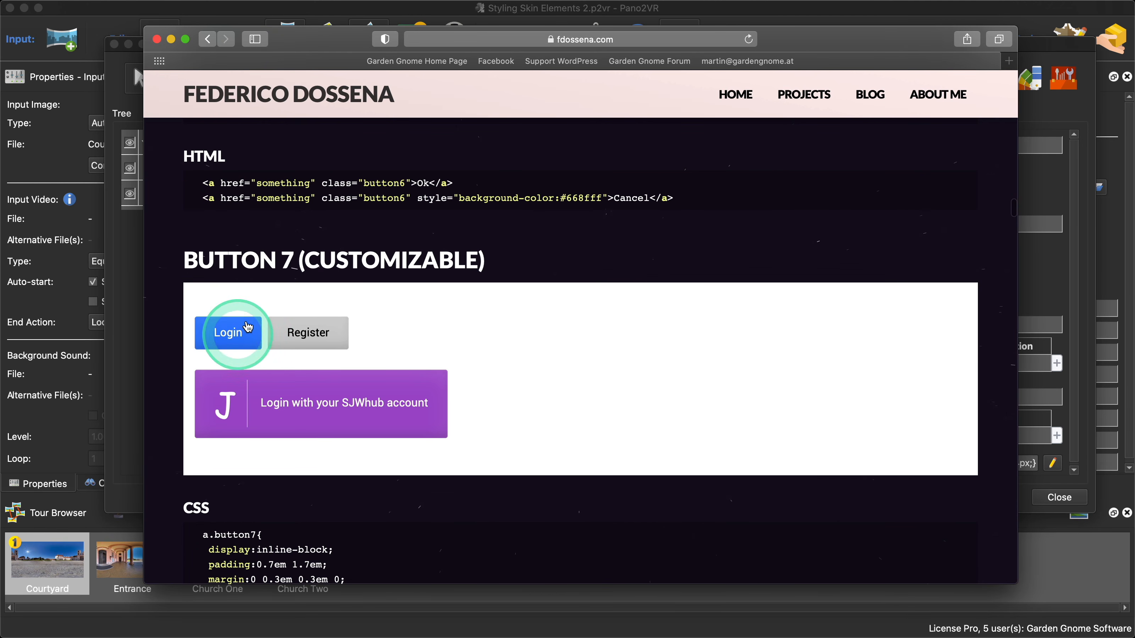
click(568, 413)
scroll(569, 414, down, 8)
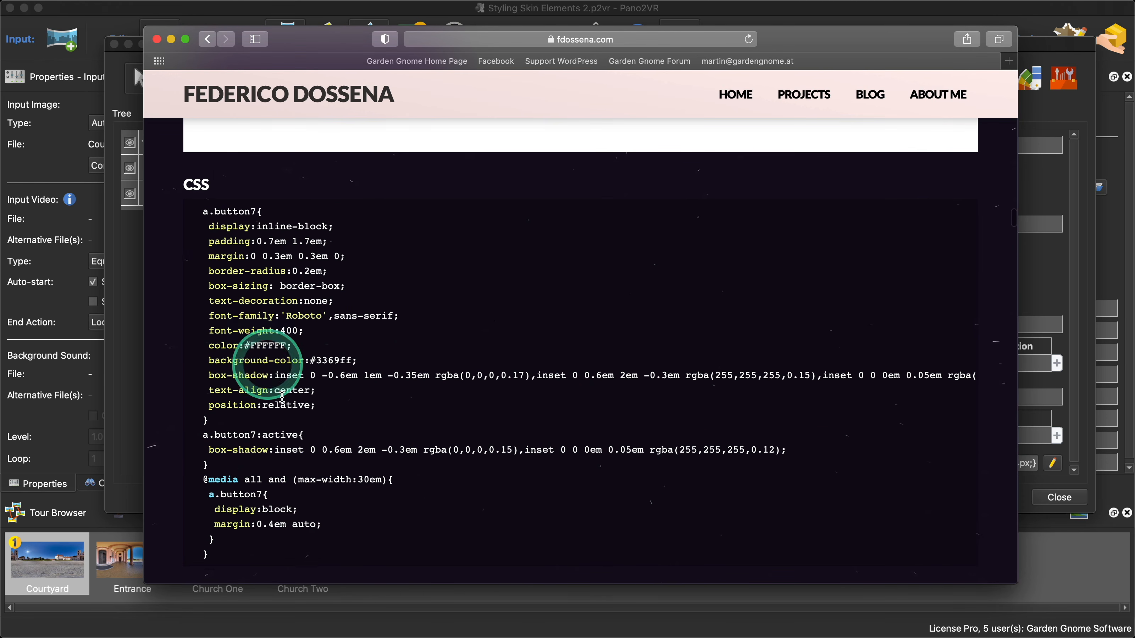
scroll(481, 299, down, 2)
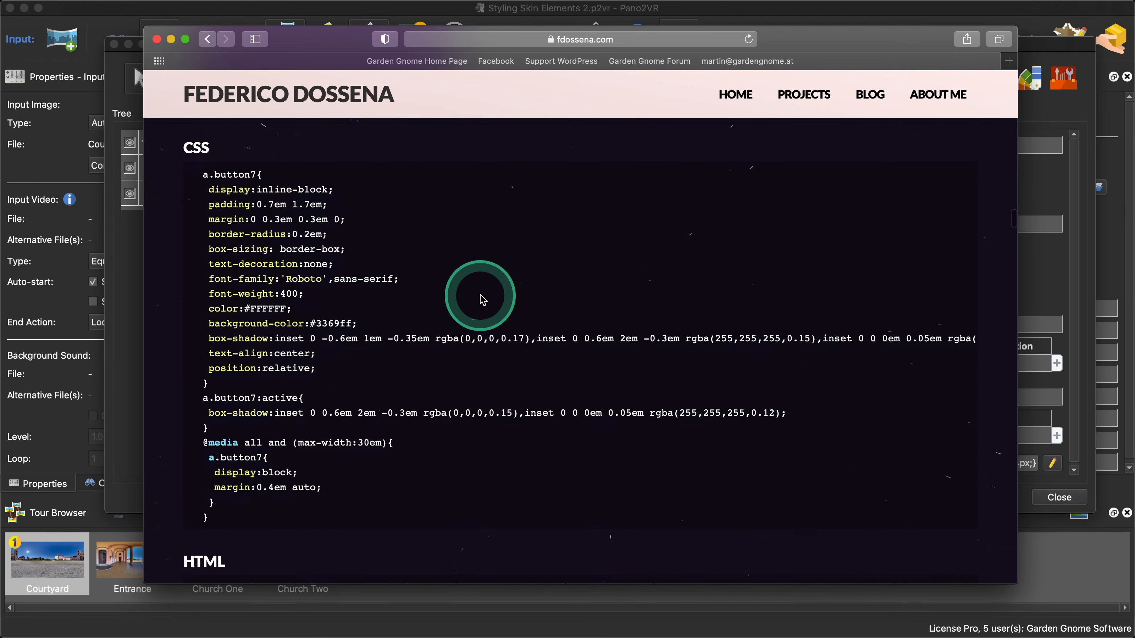
scroll(481, 299, right, 3)
scroll(483, 300, left, 3)
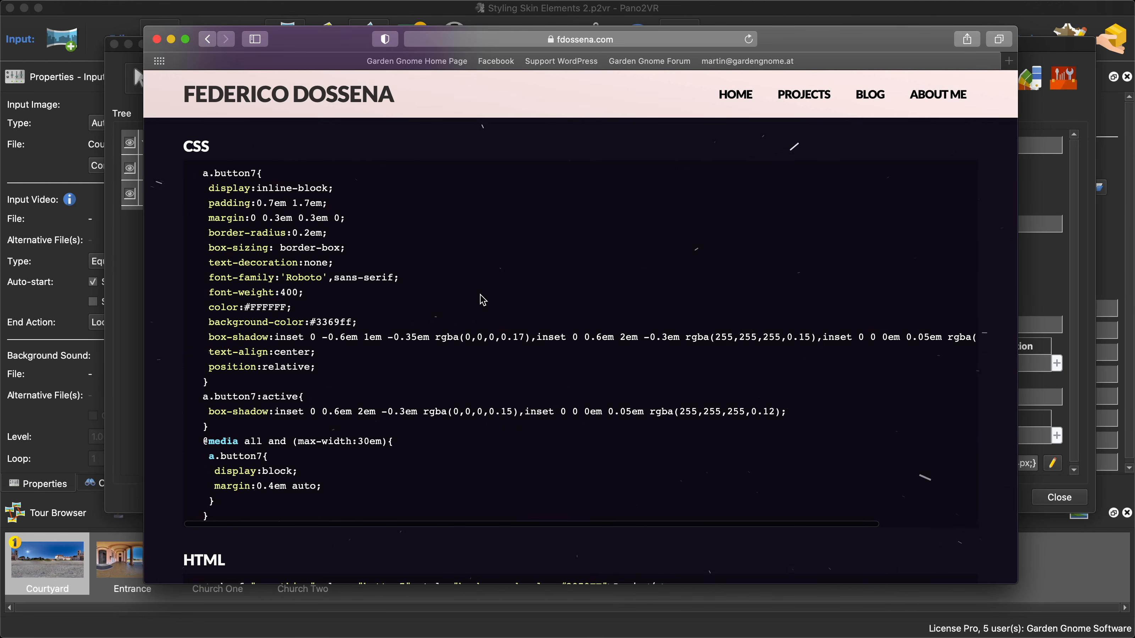
scroll(448, 314, up, 10)
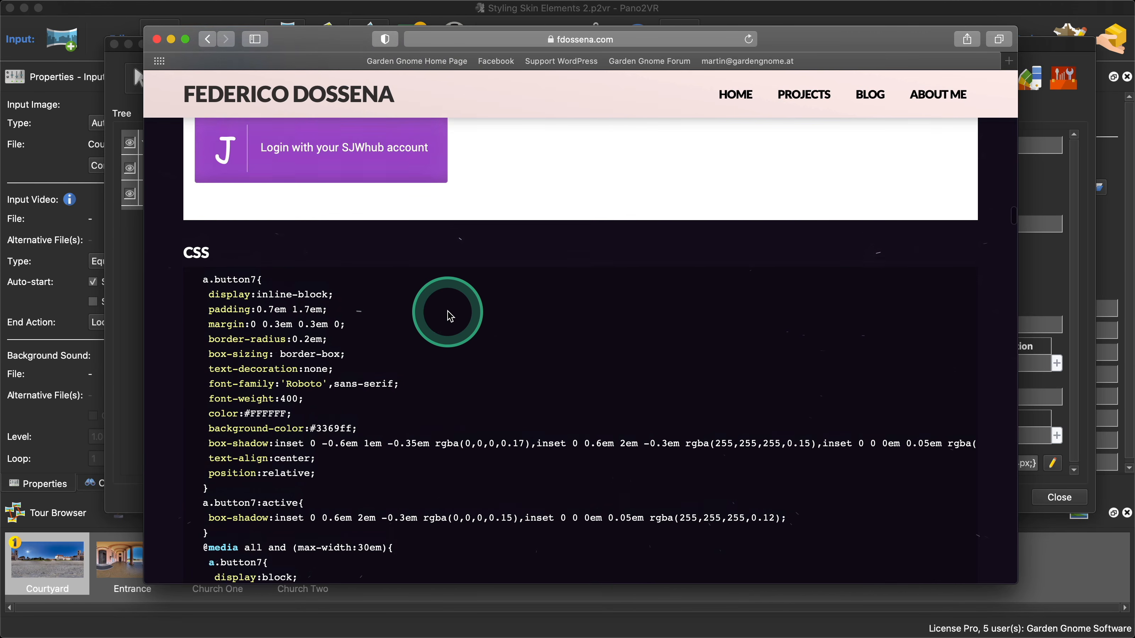
scroll(450, 316, up, 4)
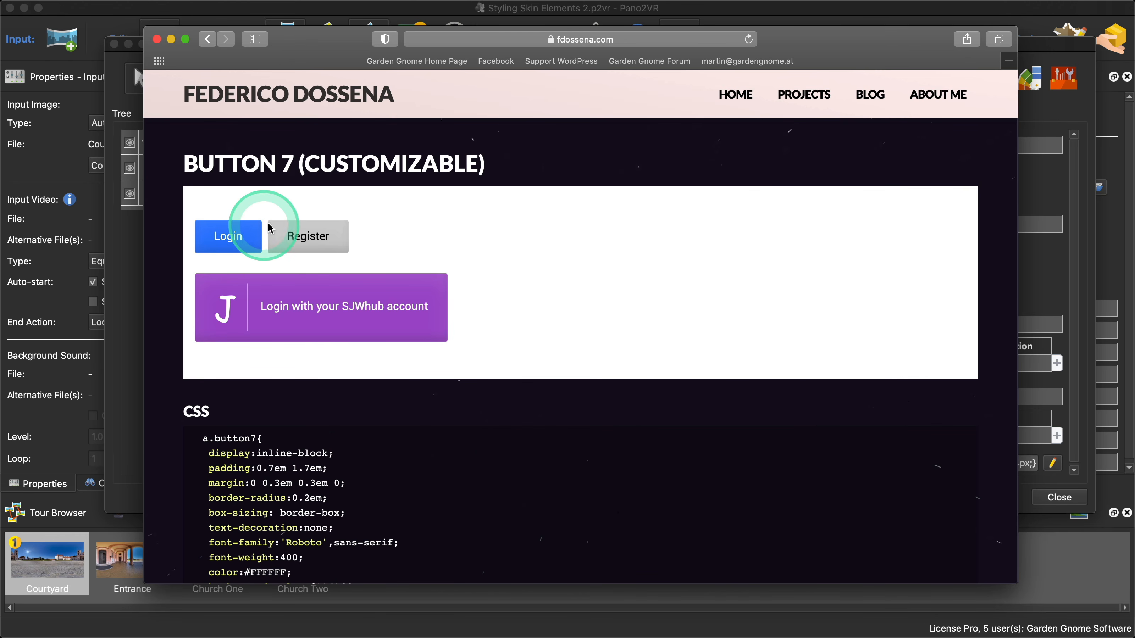
- Copy the complete inset box-shadow declaration from the a.button7 rule in the Button 7 CSS
scroll(497, 421, down, 5)
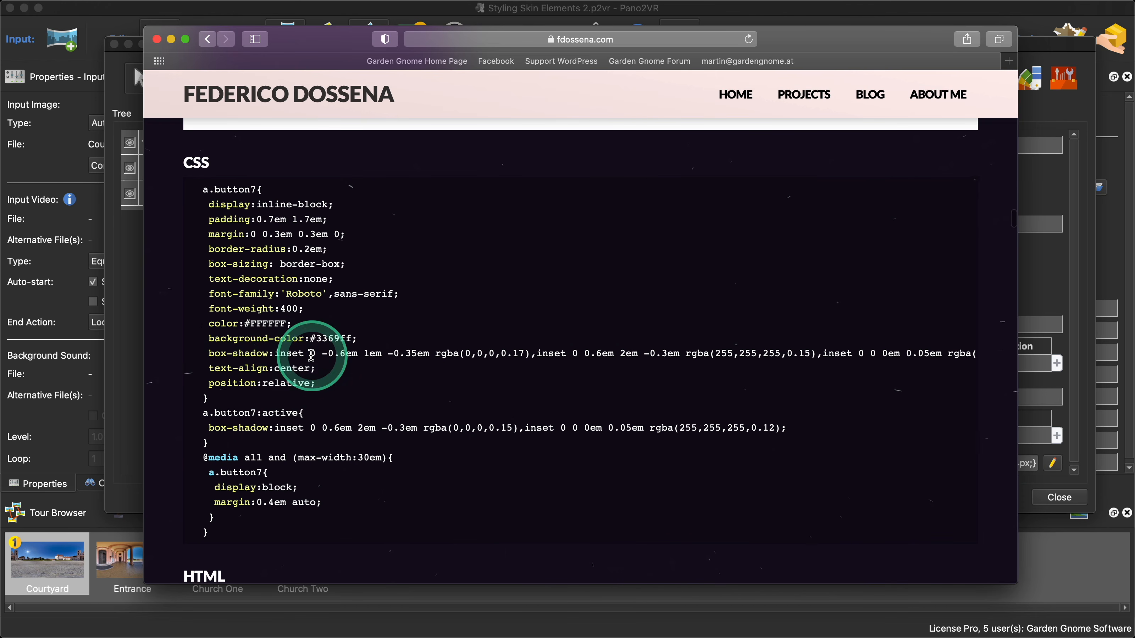
drag(208, 354, 1001, 352)
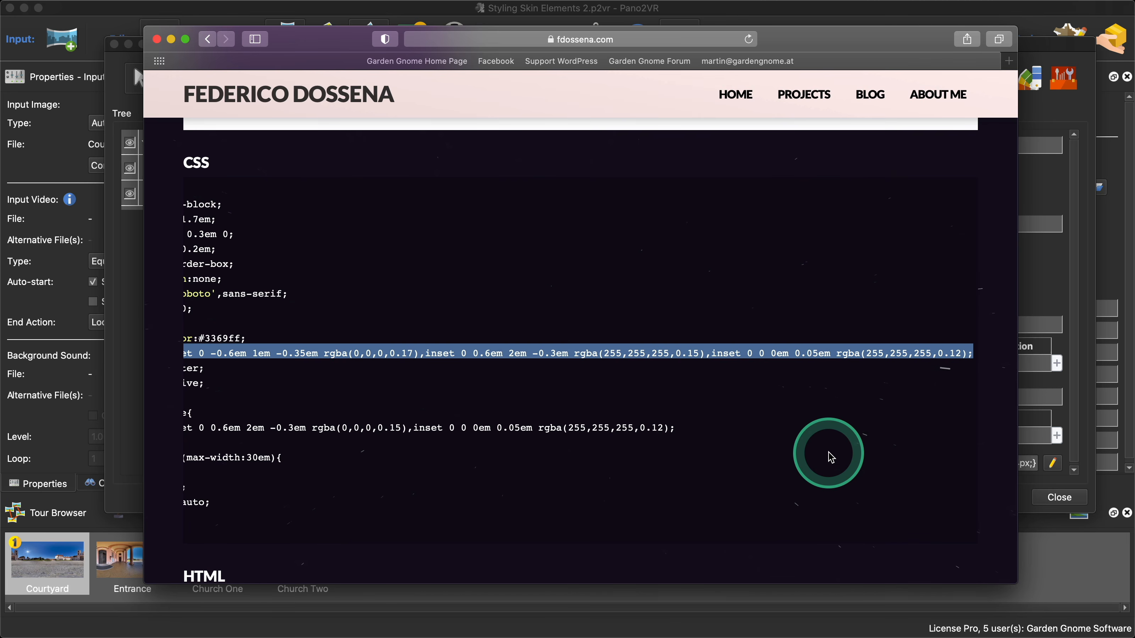
key(super+c)
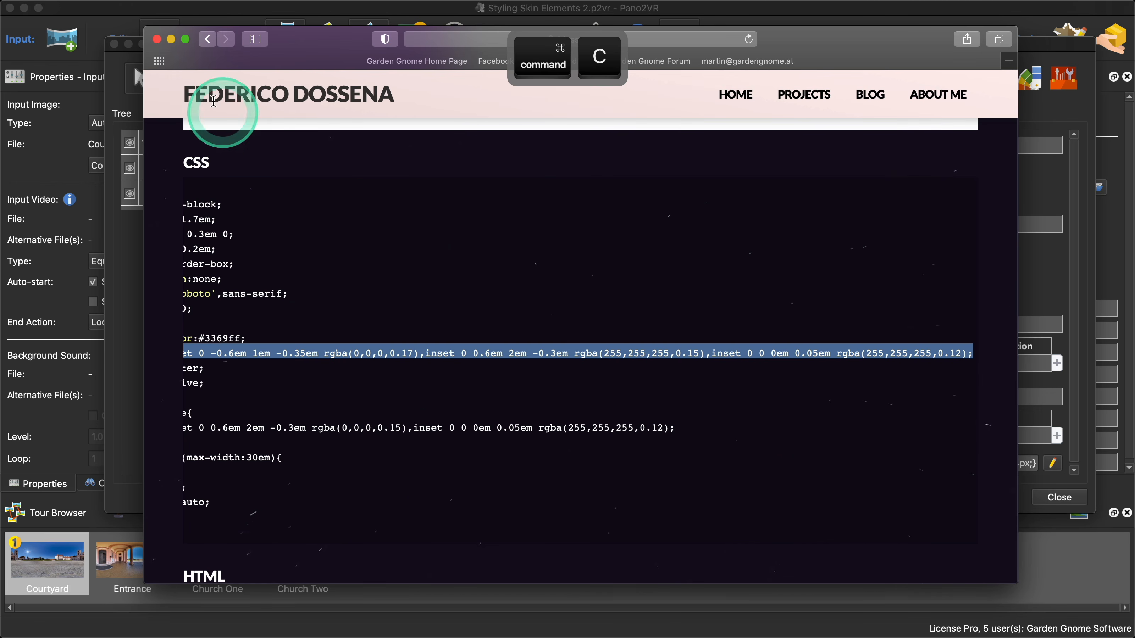
- Switch back to Pano2VR's Skin Editor and paste the copied inset box-shadow below the text-shadow in the Normal element's inner element CSS styles
click(172, 39)
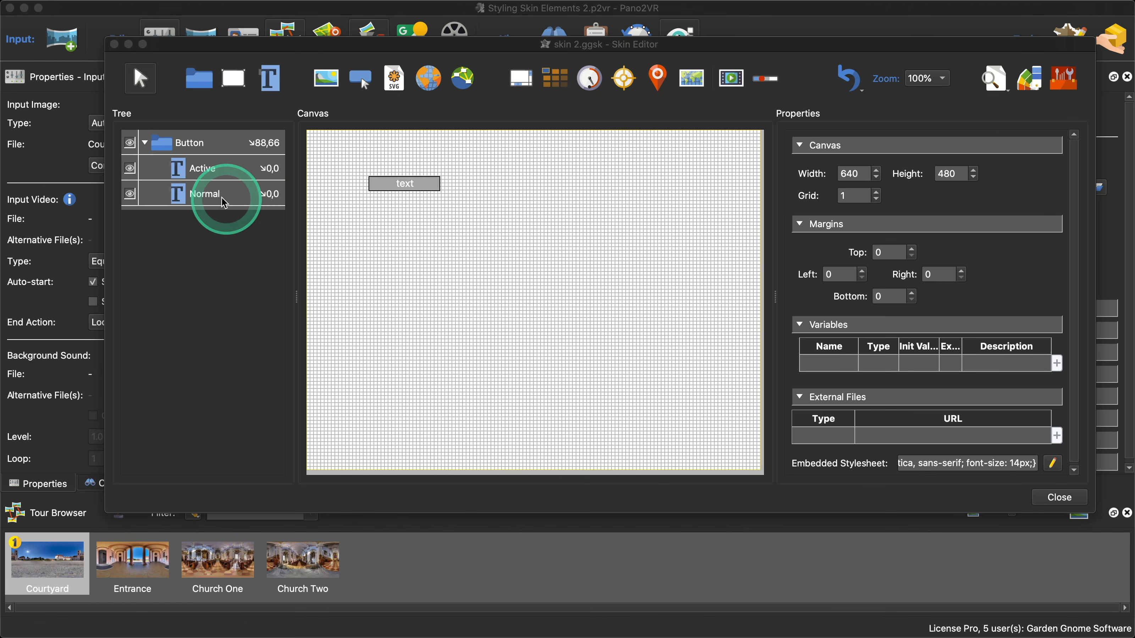
click(214, 193)
scroll(1001, 387, down, 10)
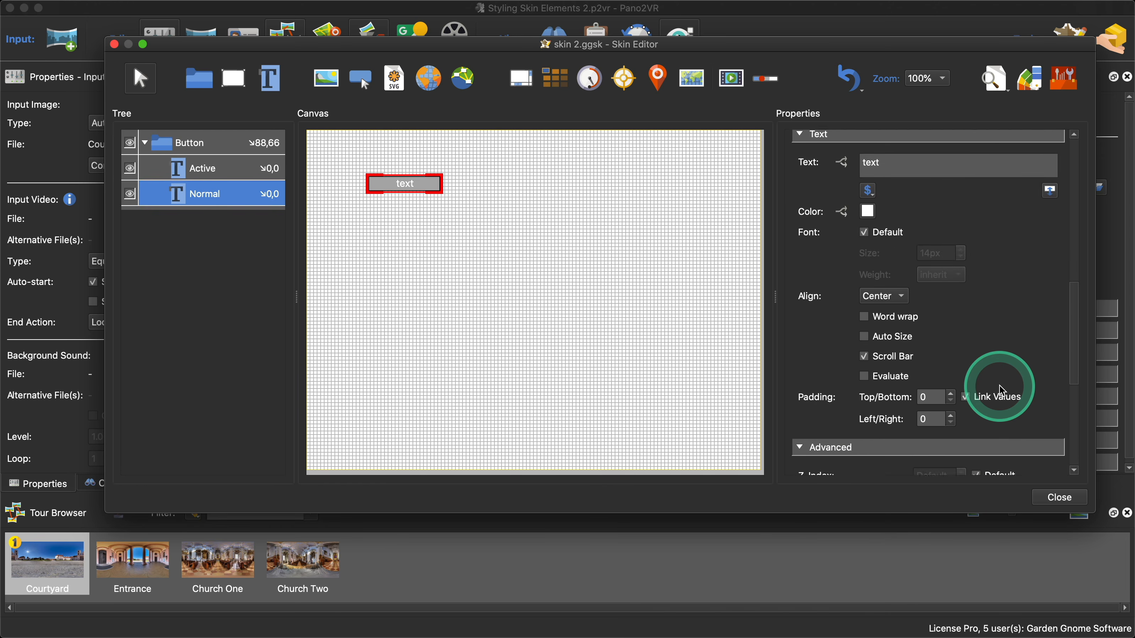
scroll(1002, 389, down, 3)
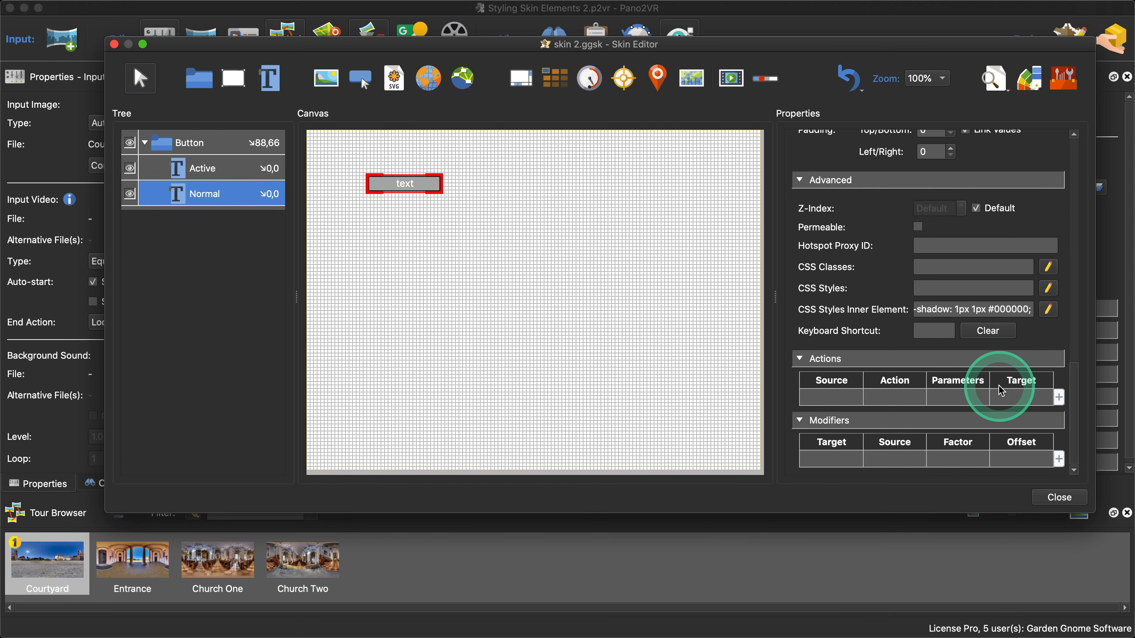
click(1048, 309)
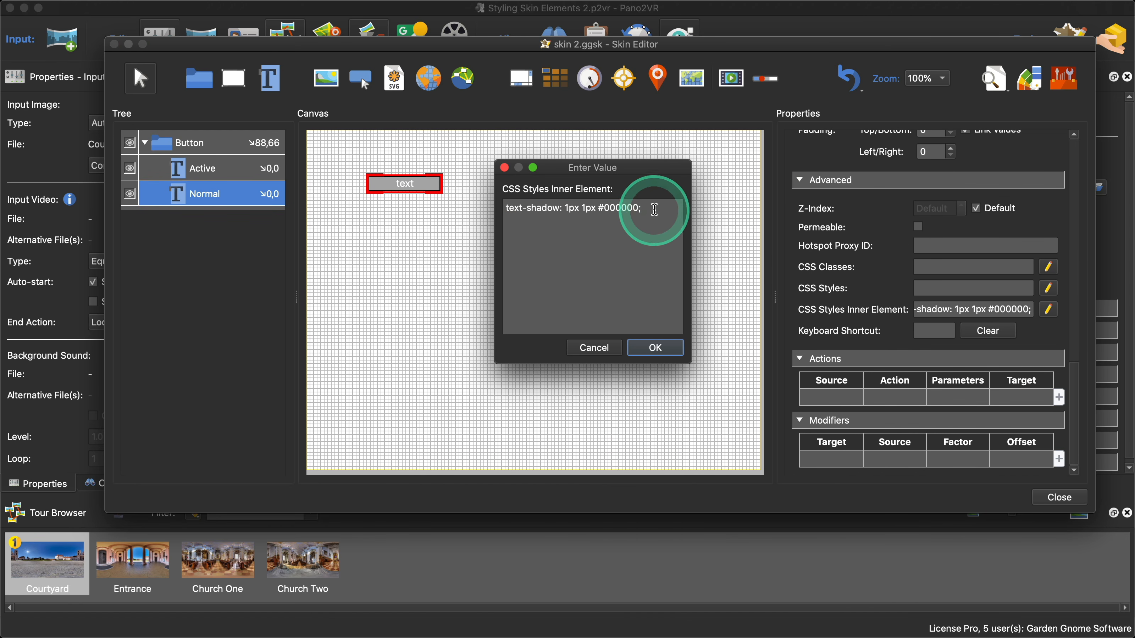
key(Return)
key(super+v)
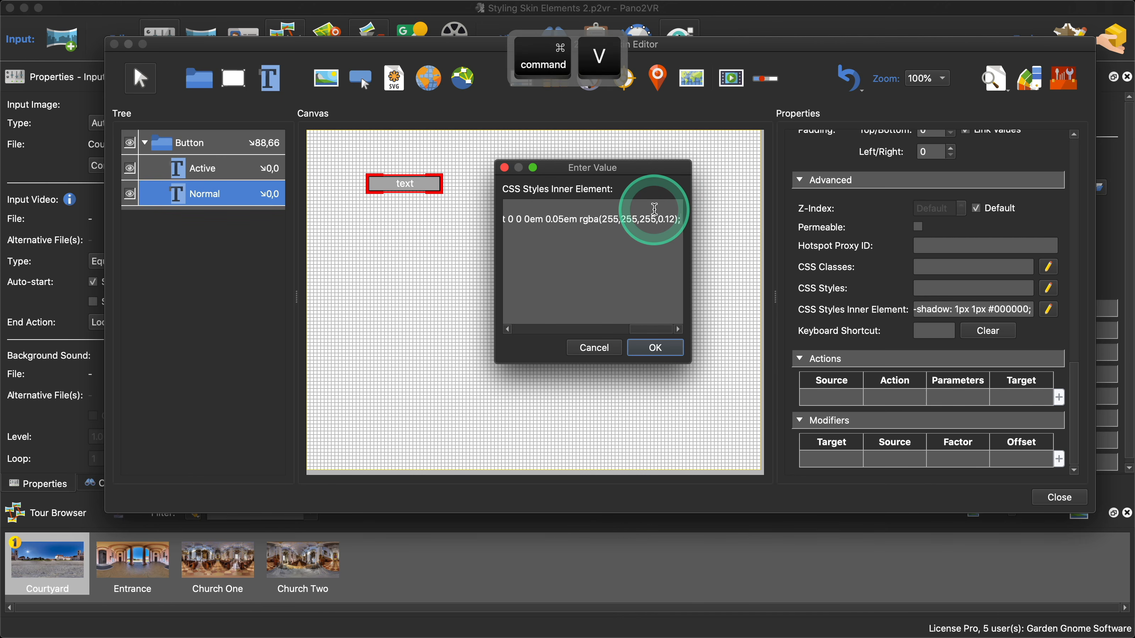
click(656, 348)
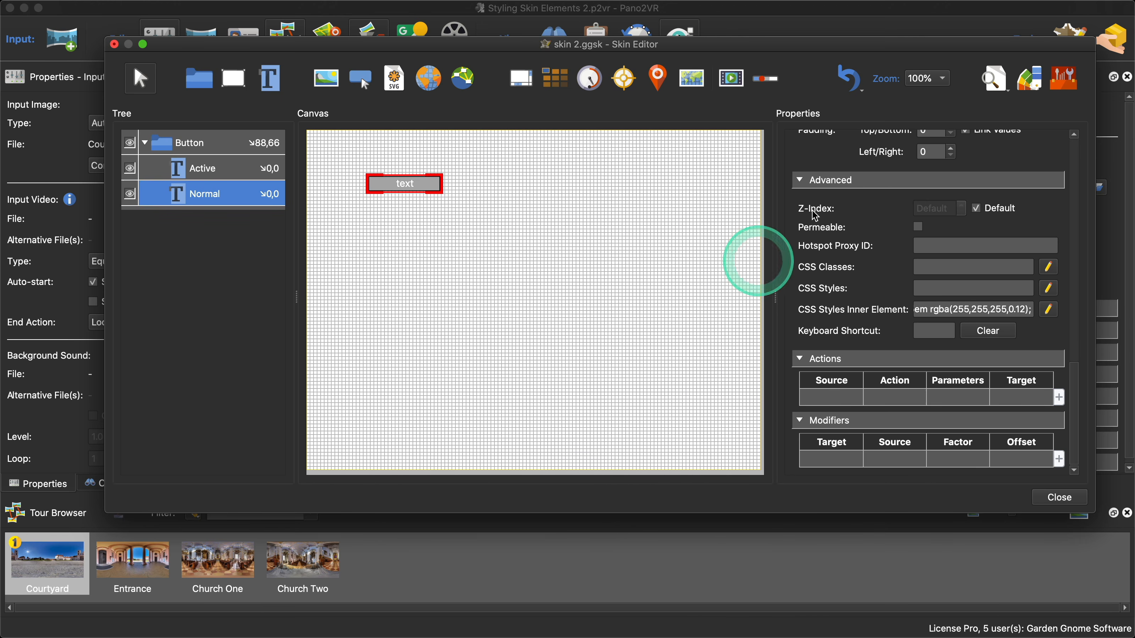
- Check the button's shading in a live preview of the skin, switch to Safari and close the preview
click(984, 94)
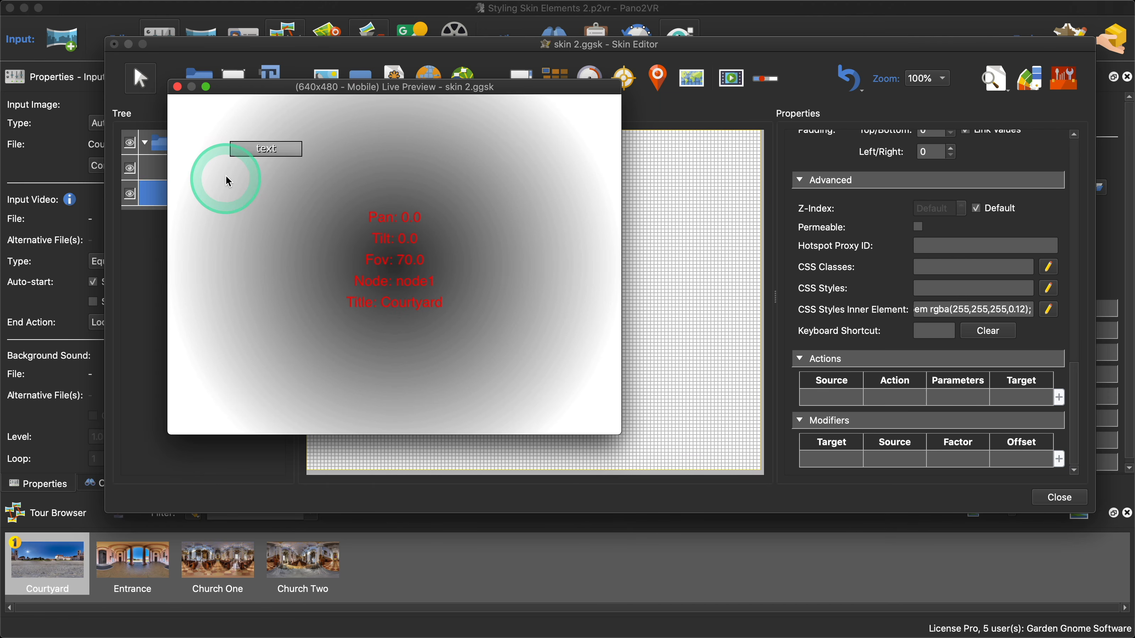
drag(257, 97, 311, 228)
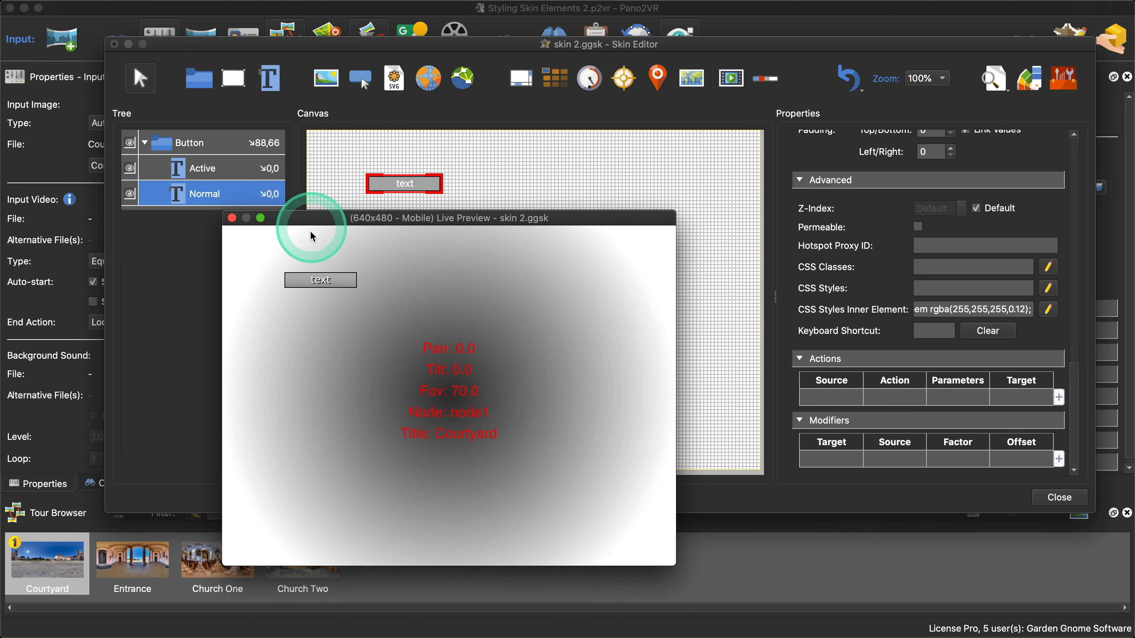
mouse_move(503, 635)
click(473, 624)
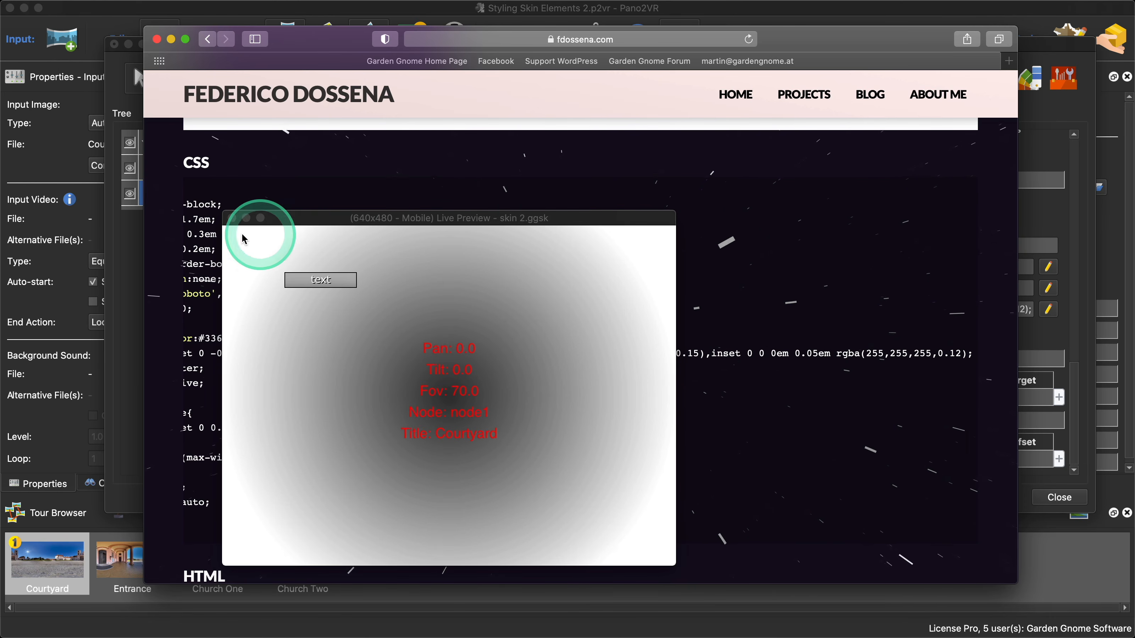
click(232, 218)
- Look through the page around the Button 7 and Button 8 samples and return to the start of the a.button7 CSS
click(421, 536)
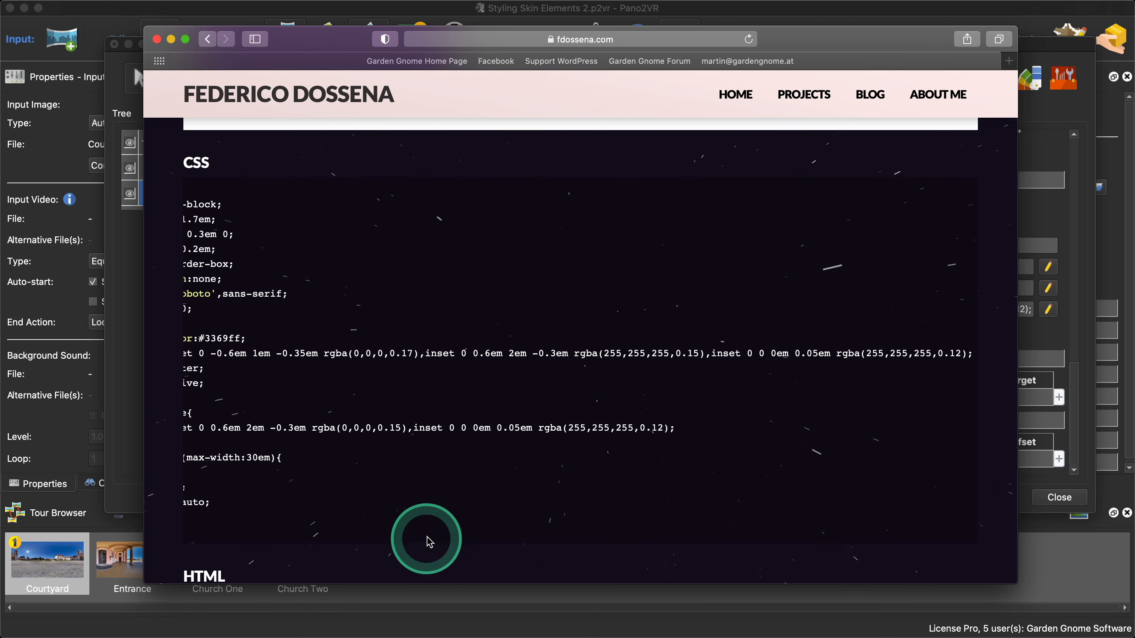
scroll(412, 277, up, 4)
scroll(413, 277, down, 12)
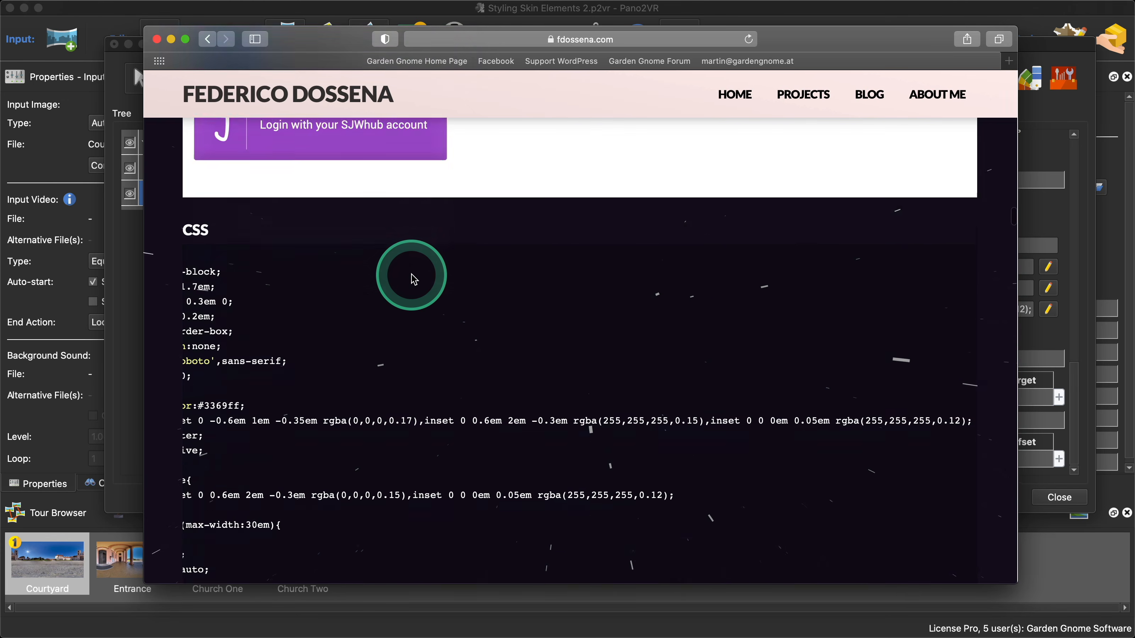
scroll(412, 277, up, 9)
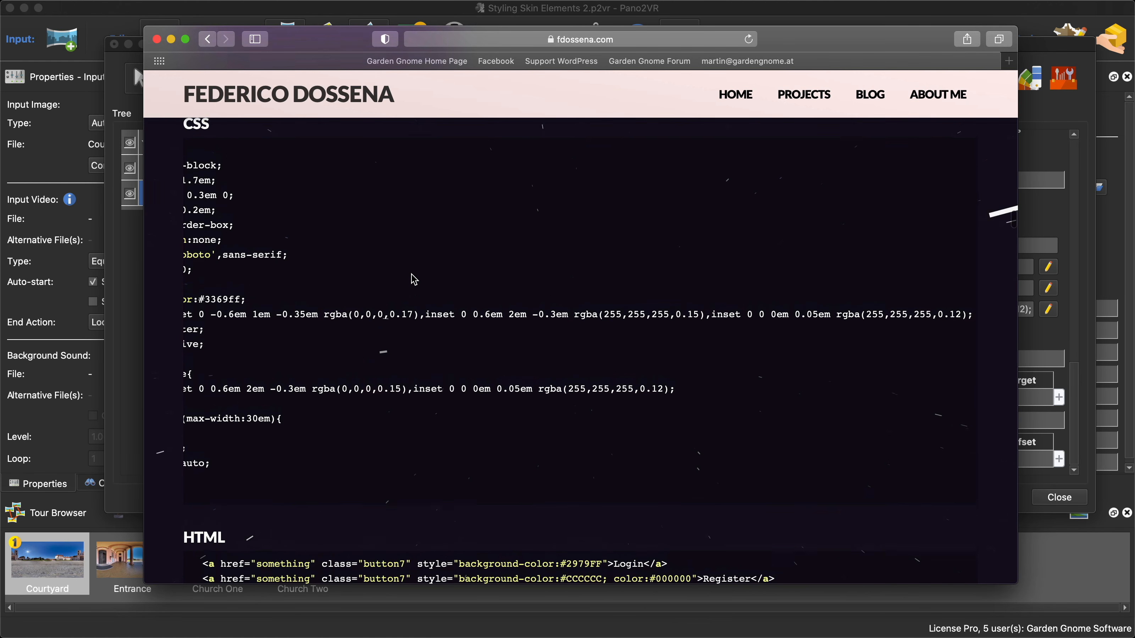
scroll(414, 279, down, 15)
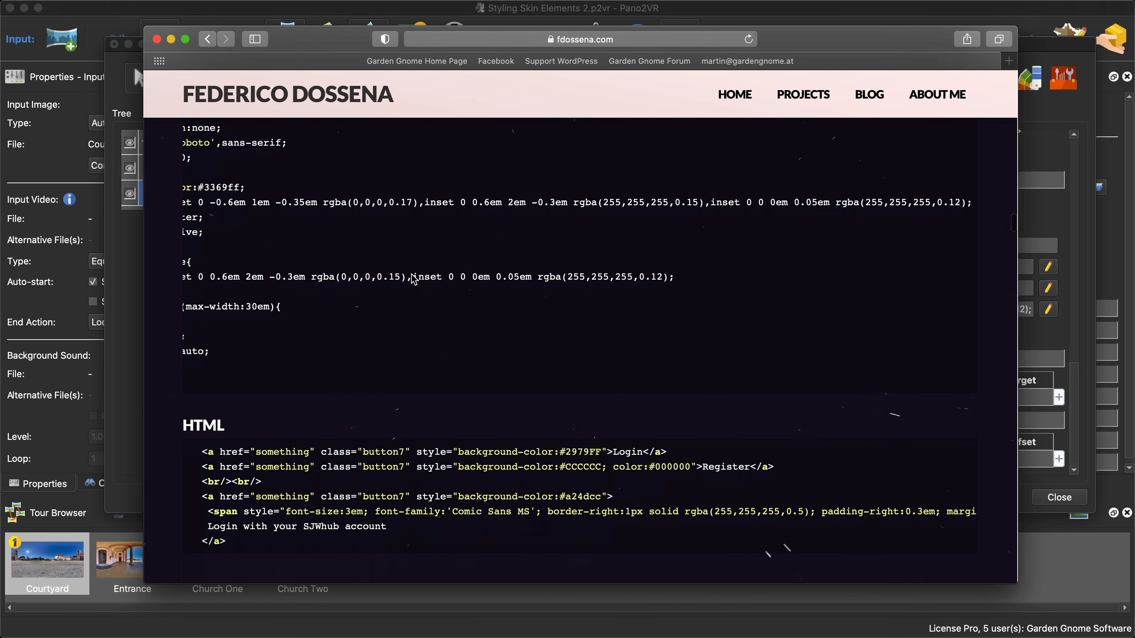
scroll(414, 279, down, 20)
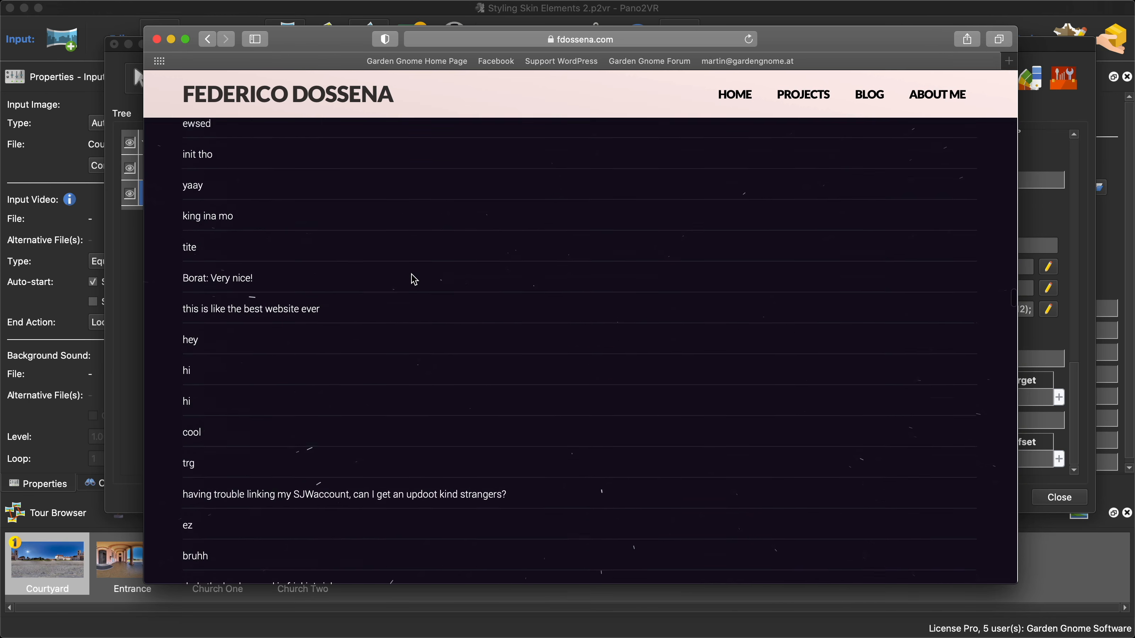
scroll(414, 279, up, 20)
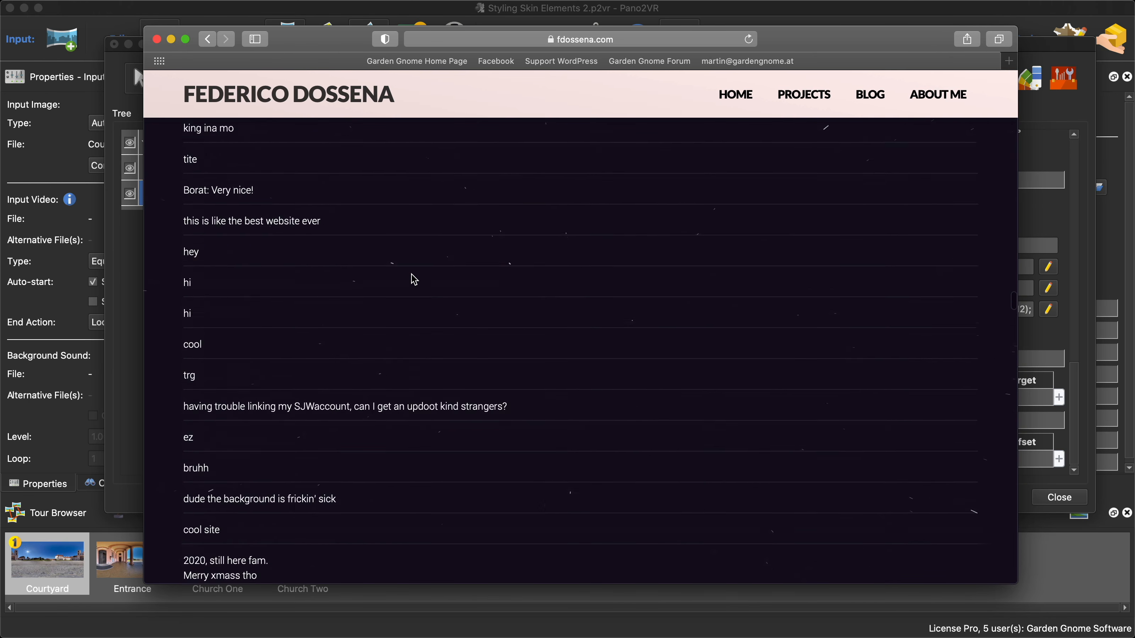
scroll(414, 280, up, 10)
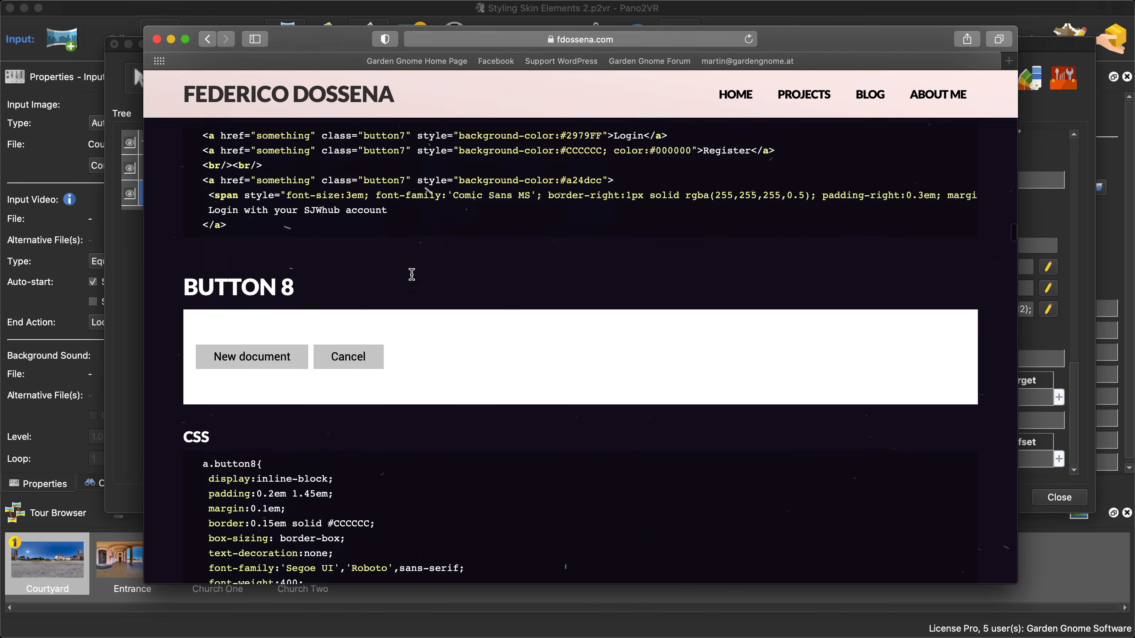
scroll(414, 279, up, 15)
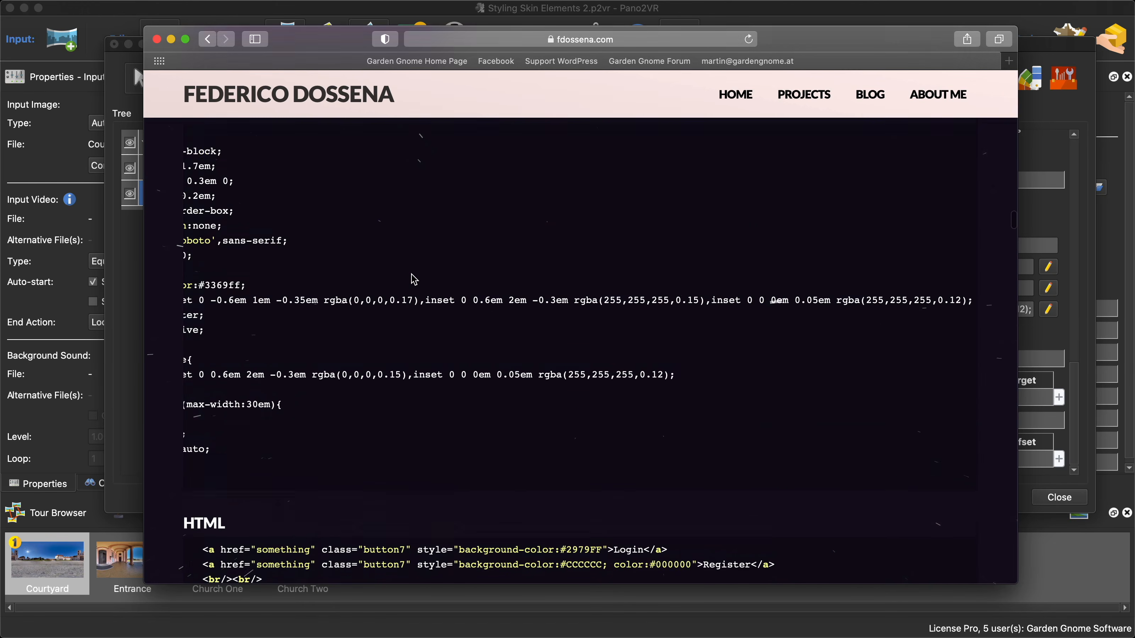
scroll(414, 279, down, 7)
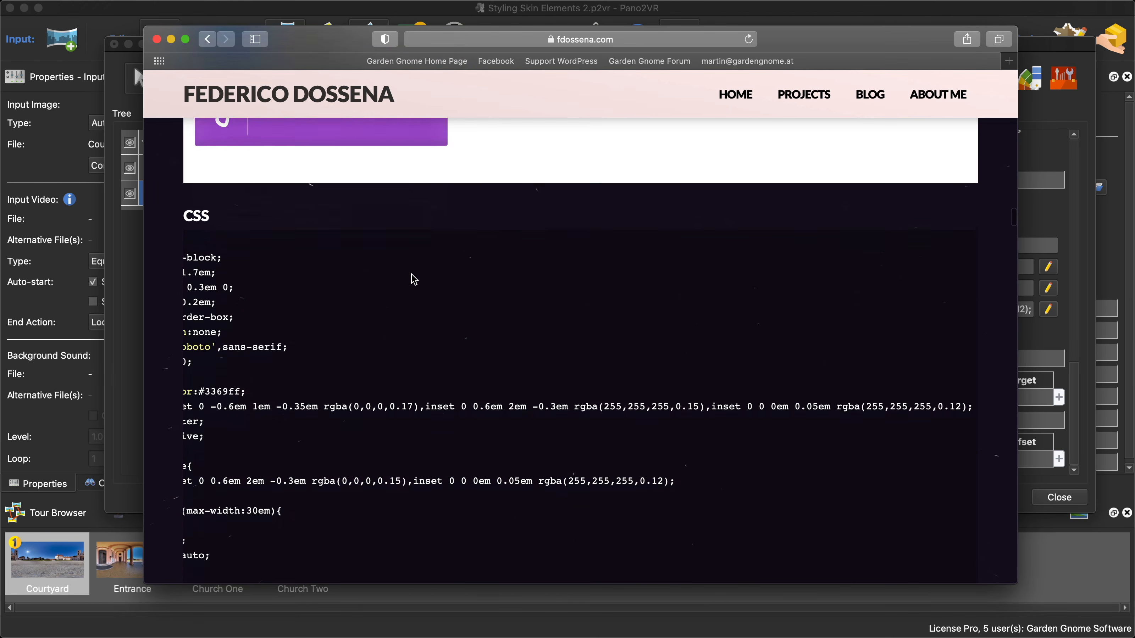
scroll(367, 268, left, 5)
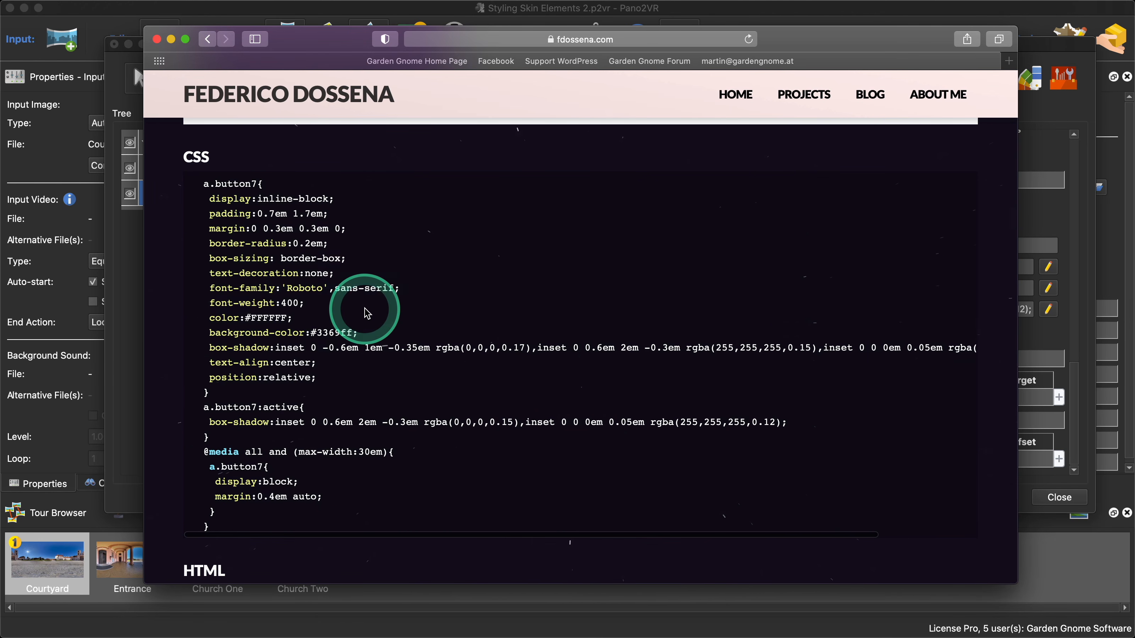
- Copy the background colour code #3369ff from the a.button7 rule
scroll(366, 309, down, 4)
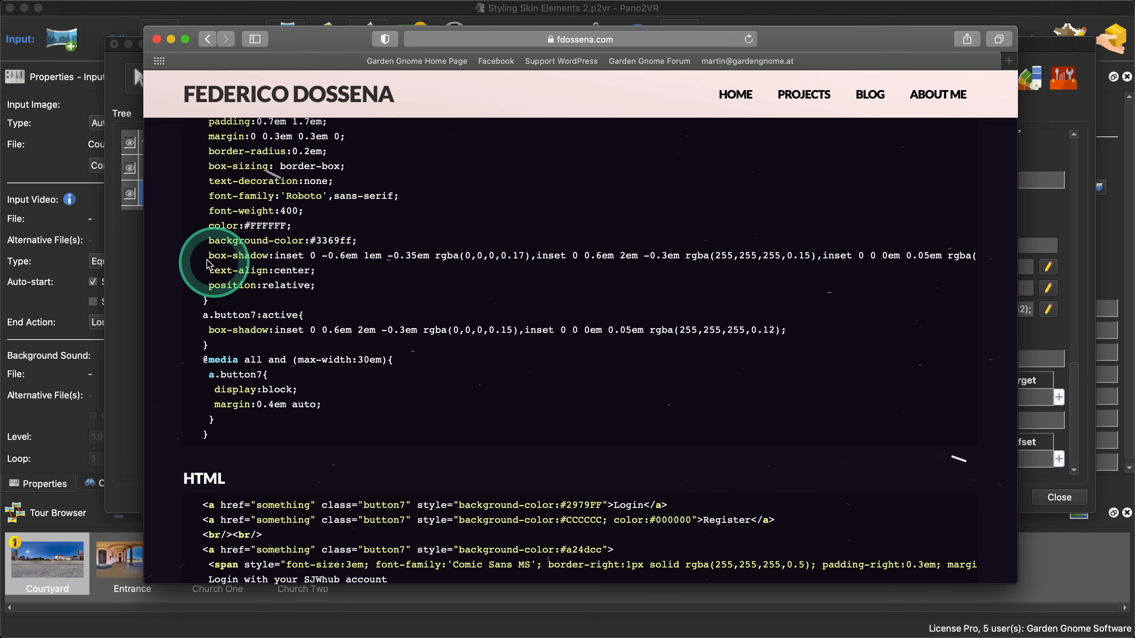
drag(209, 242, 362, 244)
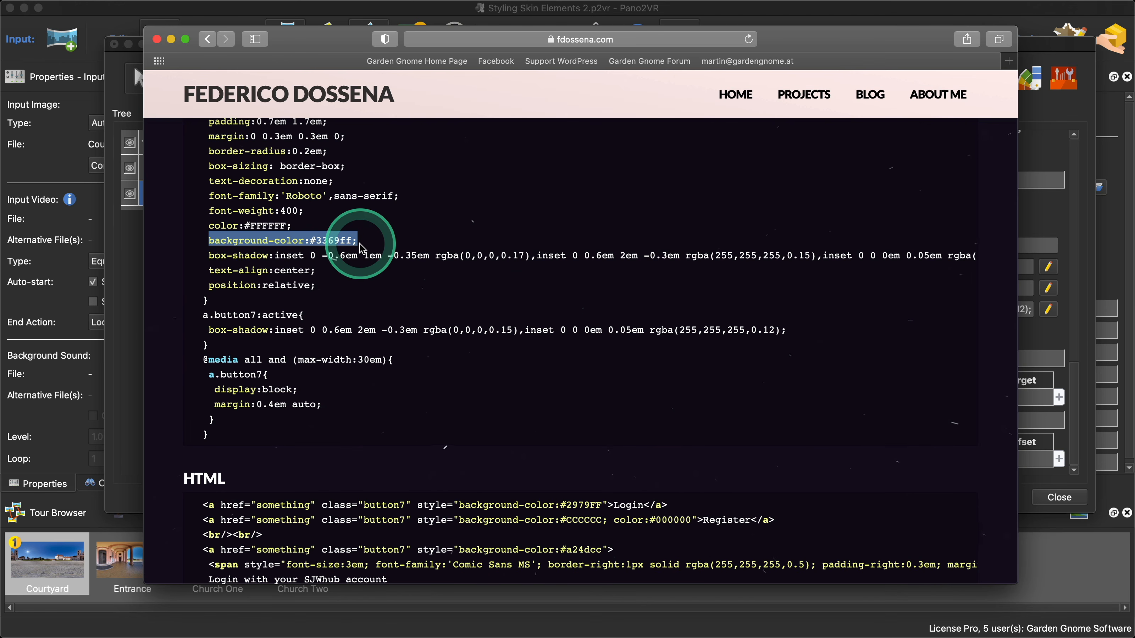
right_click(240, 244)
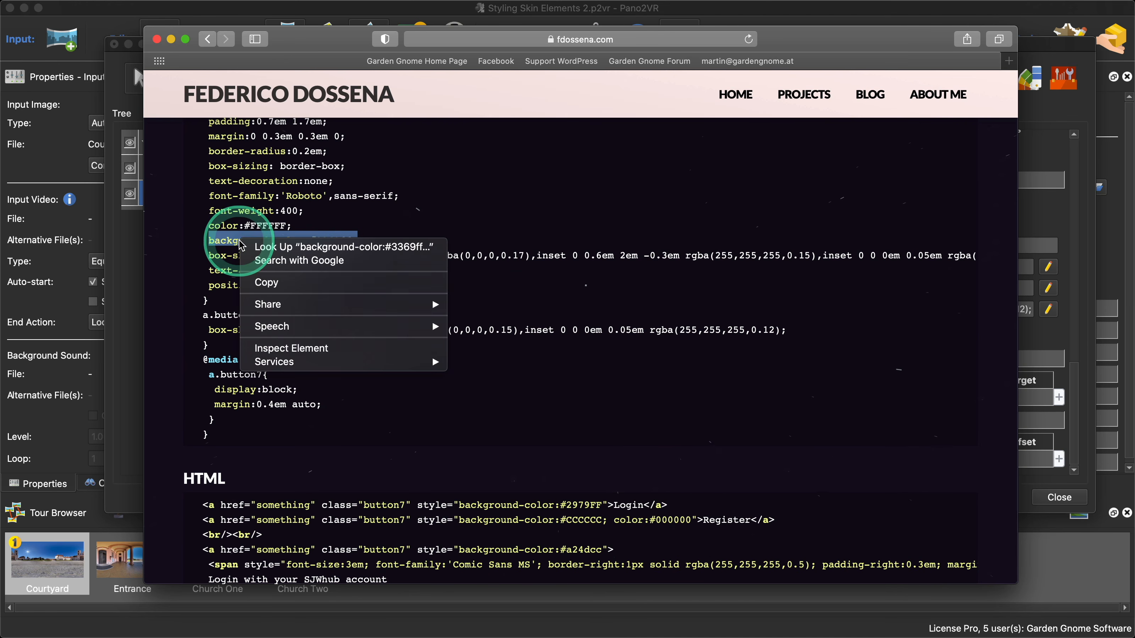
click(397, 217)
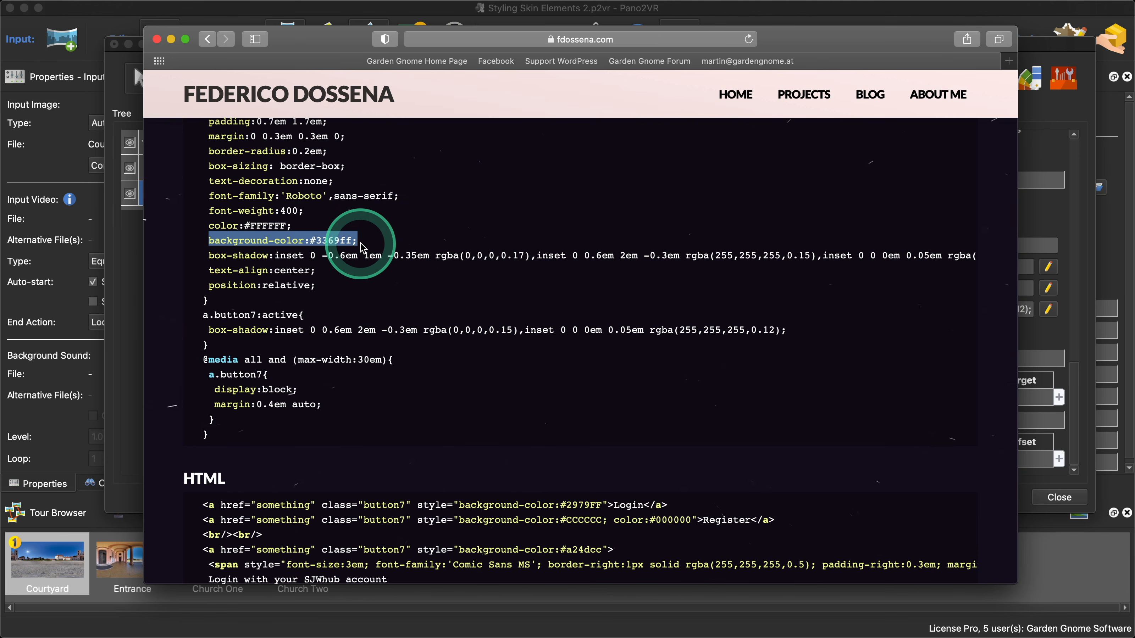
click(342, 242)
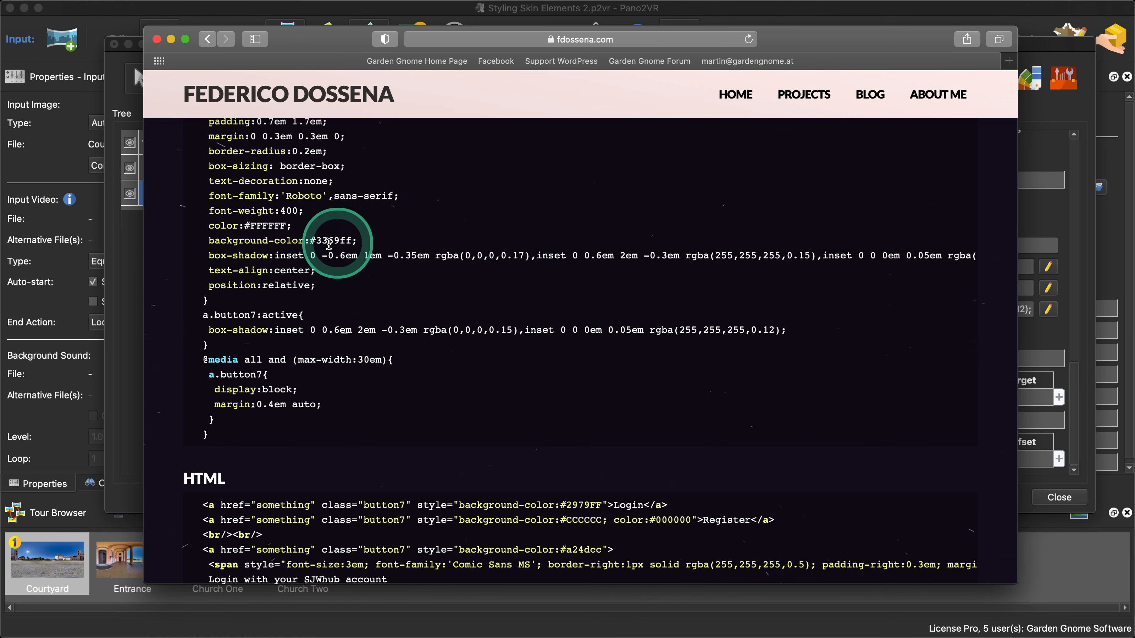
drag(310, 240, 353, 242)
key(super+c)
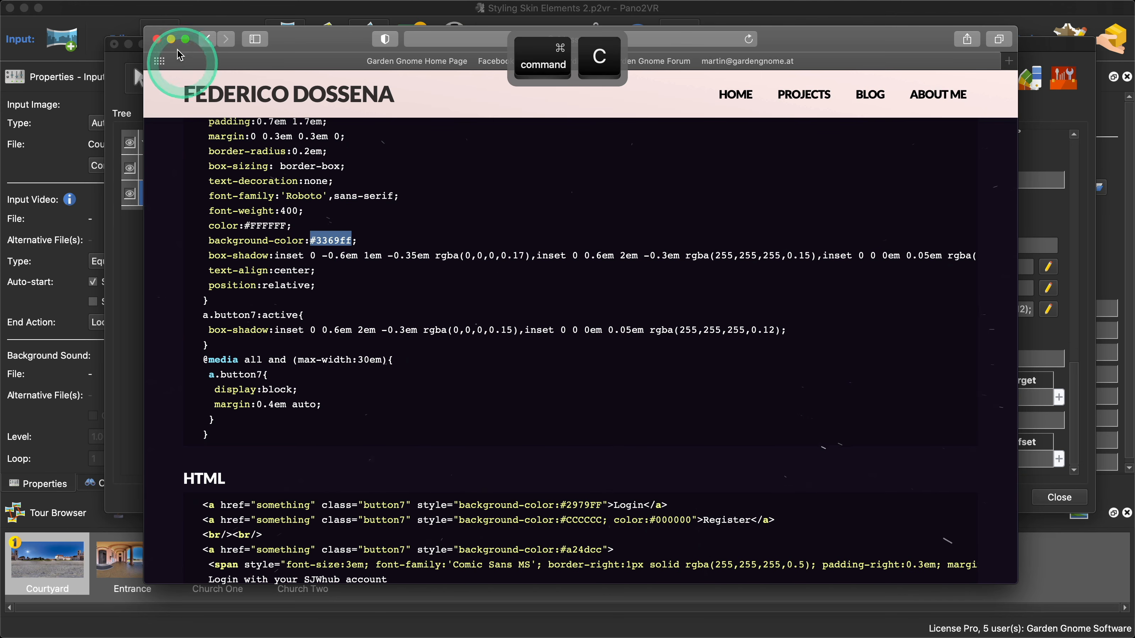
- Return to Pano2VR's Skin Editor and set the Normal text element's background colour to the copied #3369ff
click(157, 39)
click(232, 203)
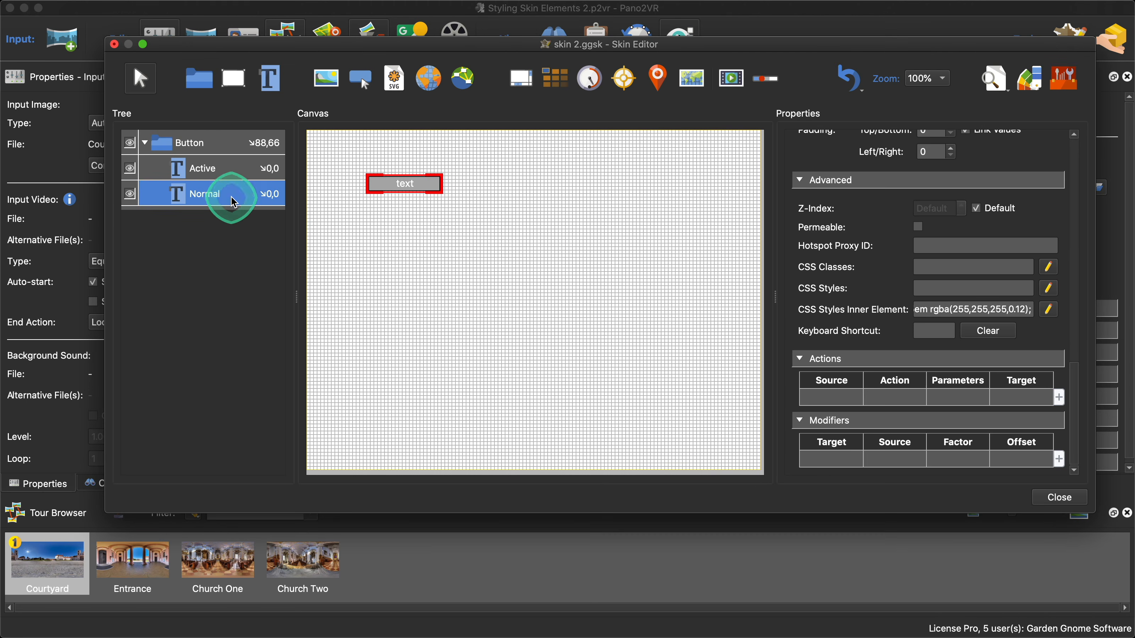
scroll(987, 366, down, 10)
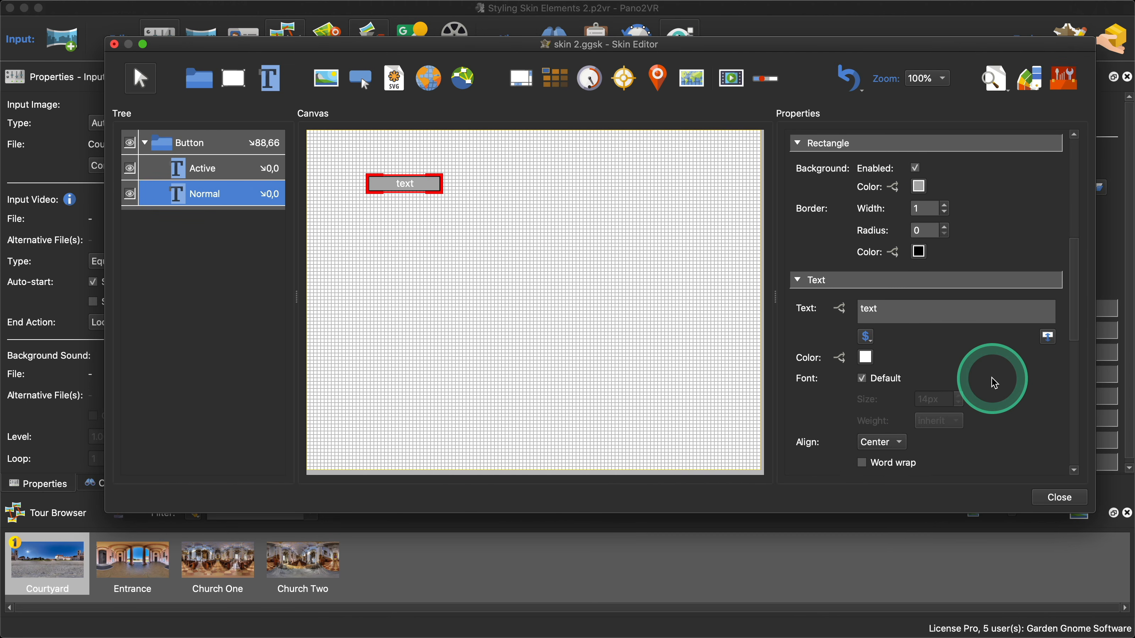
scroll(994, 384, up, 3)
click(919, 266)
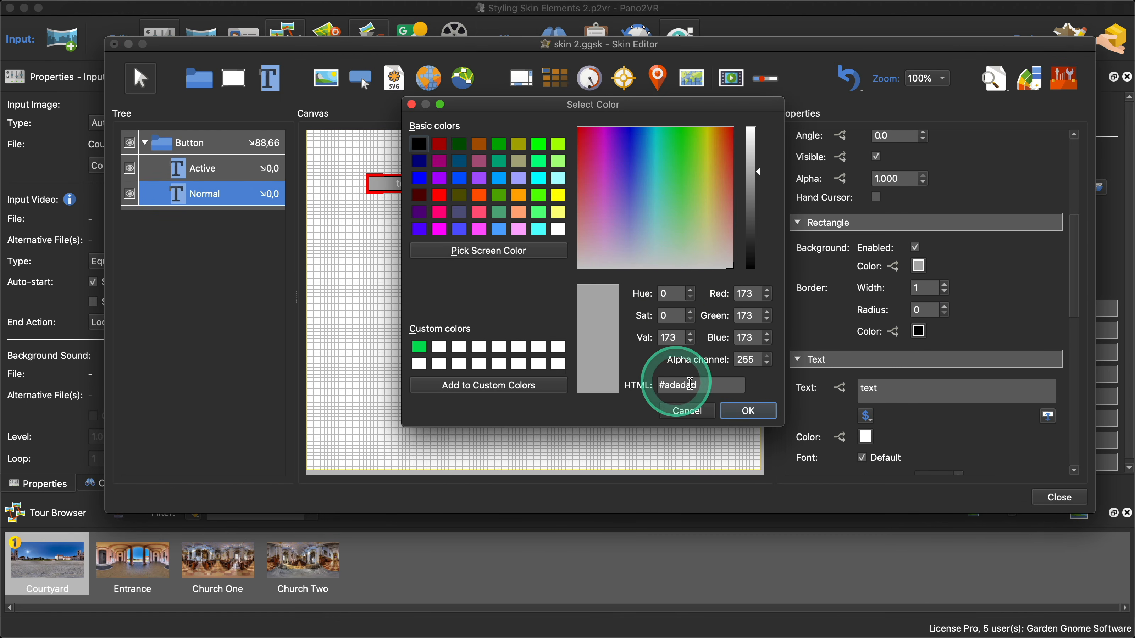
triple_click(687, 387)
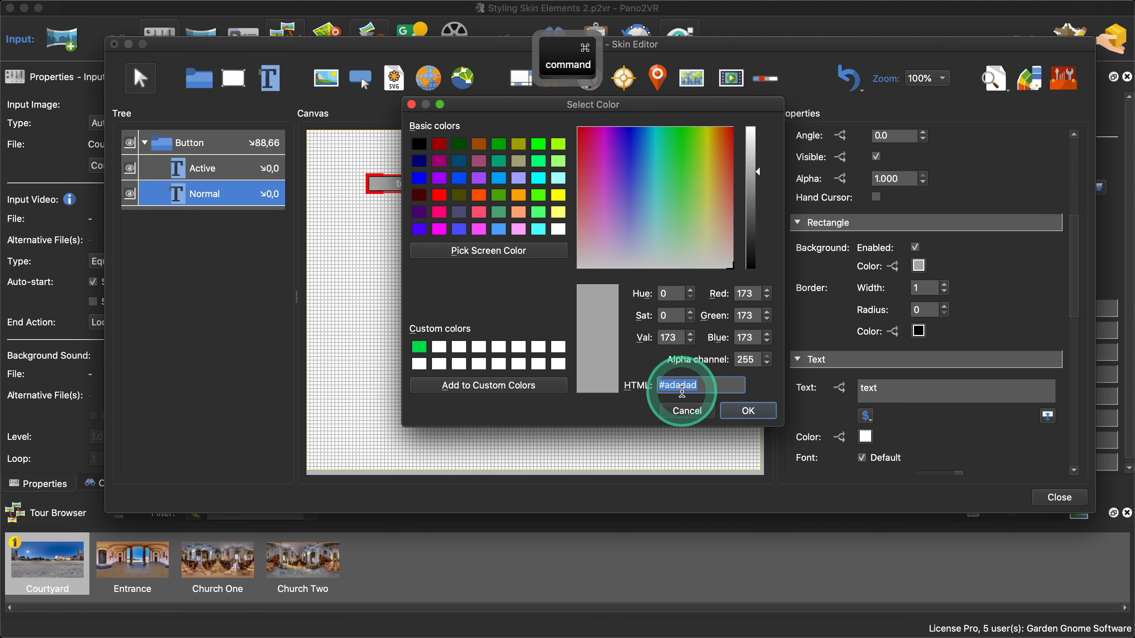
key(super+v)
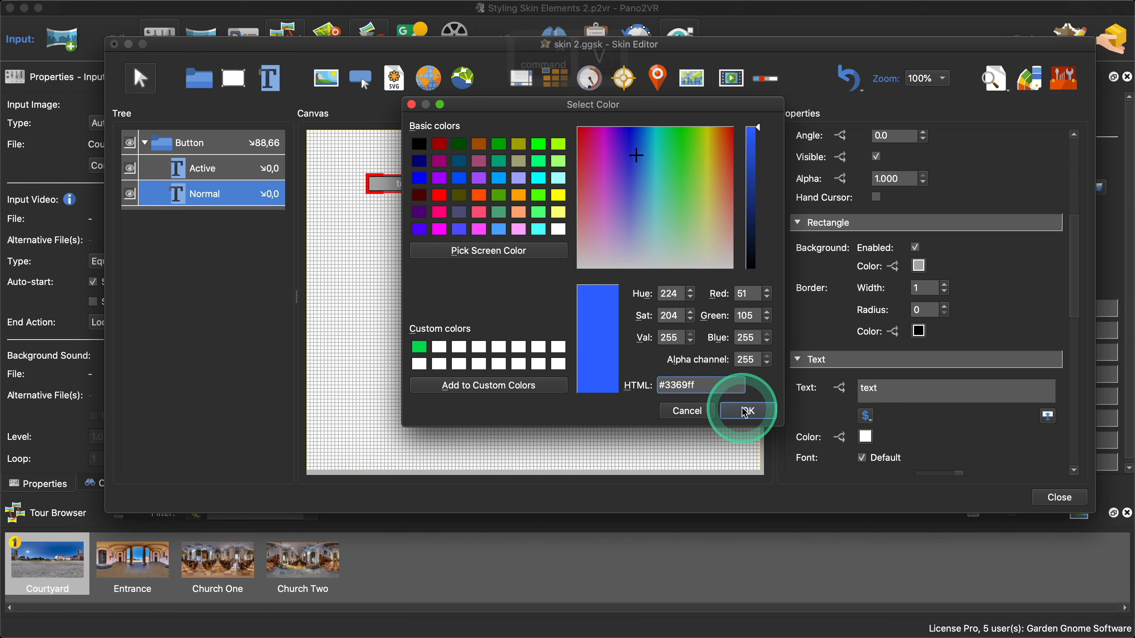
click(736, 415)
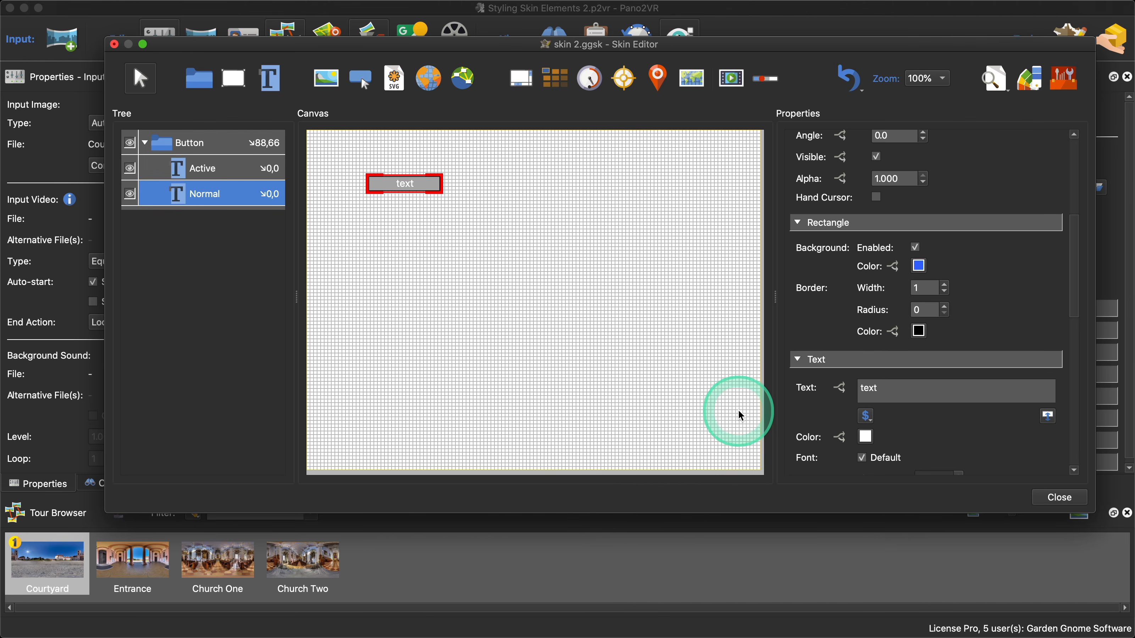
- Set the Active text element's background colour to #3369ff as well
click(273, 197)
click(236, 170)
click(973, 379)
scroll(974, 379, down, 5)
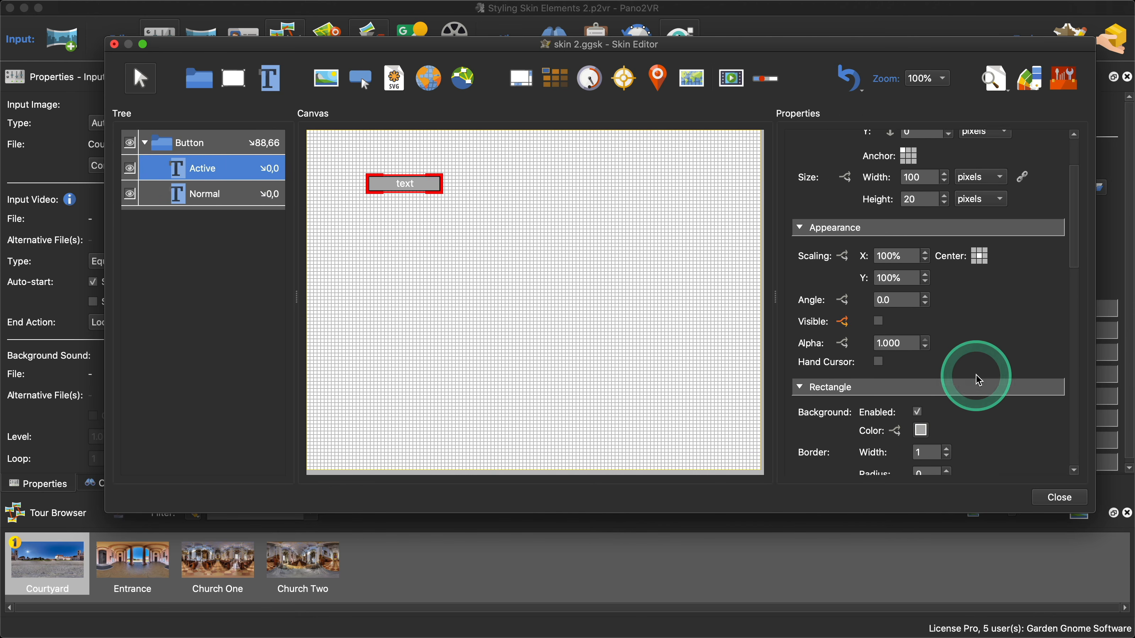
click(920, 382)
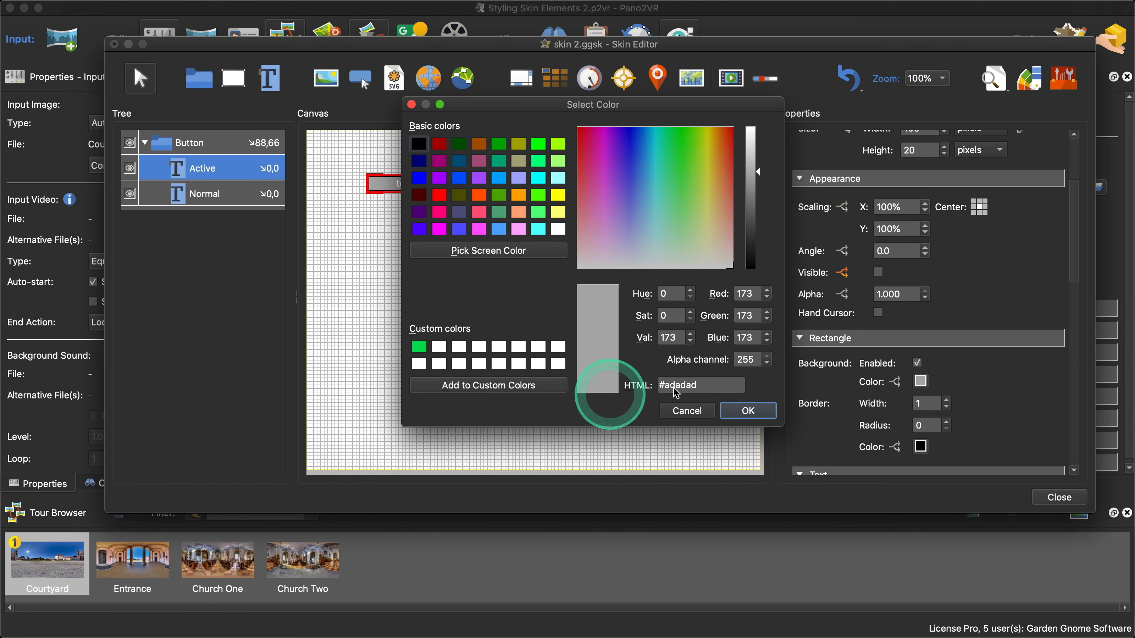
drag(724, 386, 653, 388)
key(super+v)
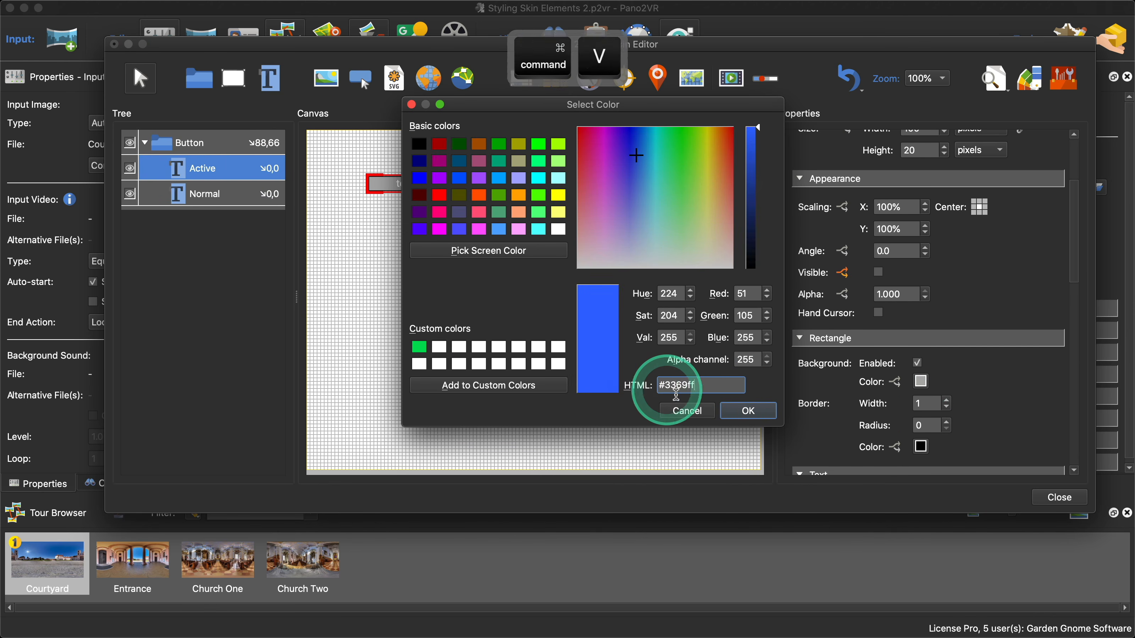
click(747, 410)
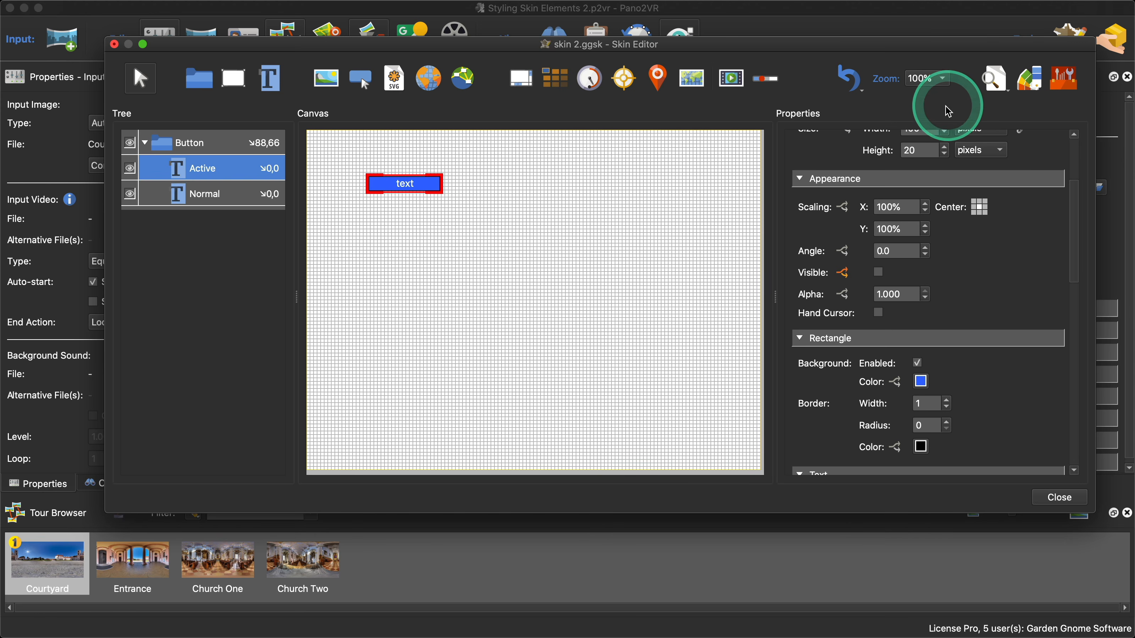
- Test the blue text button in the skin's live preview, then close the preview
click(996, 79)
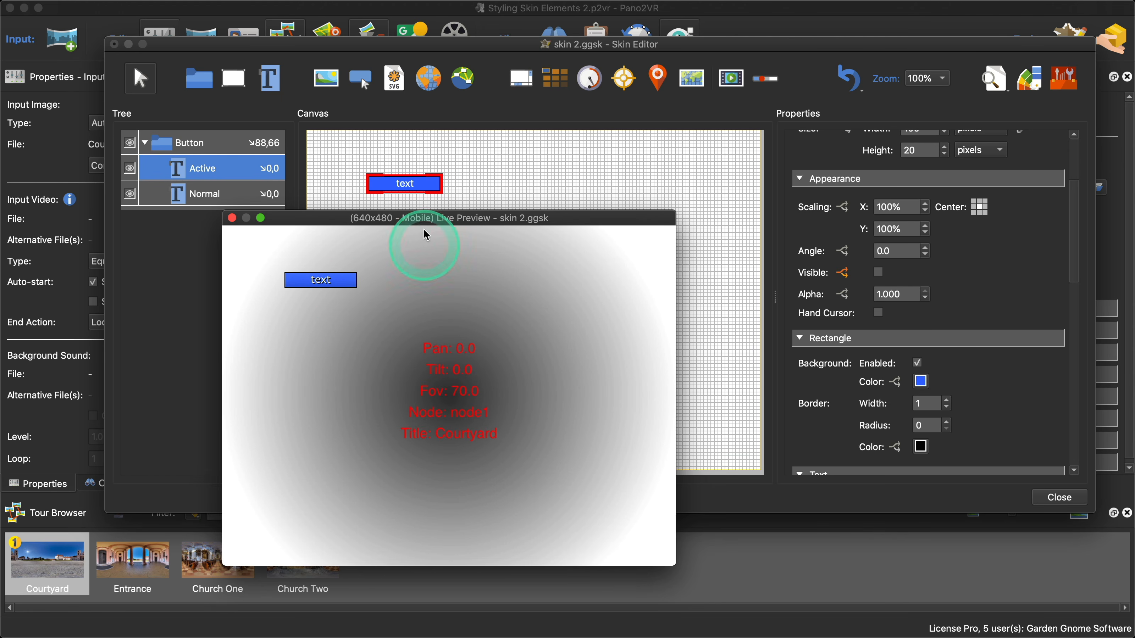
drag(473, 218, 470, 186)
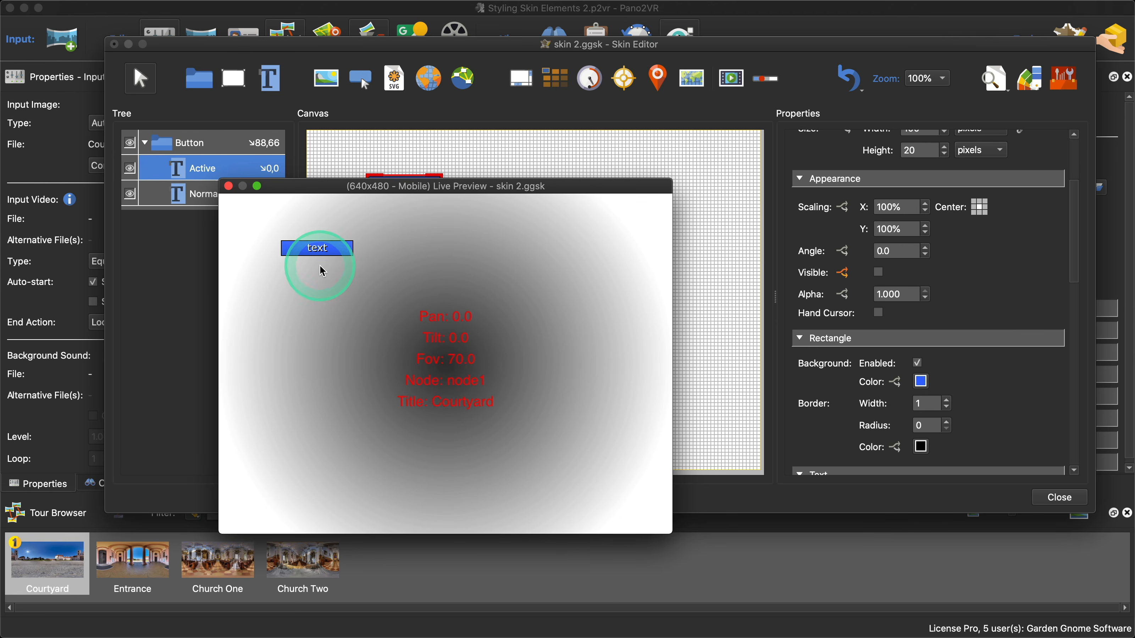
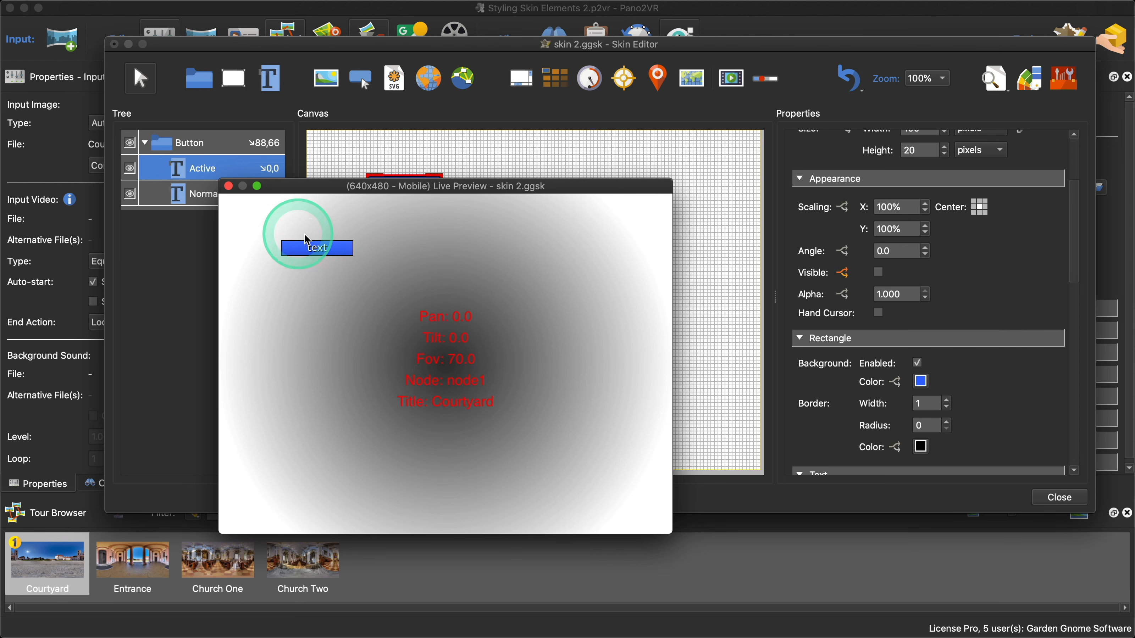
drag(285, 191, 190, 182)
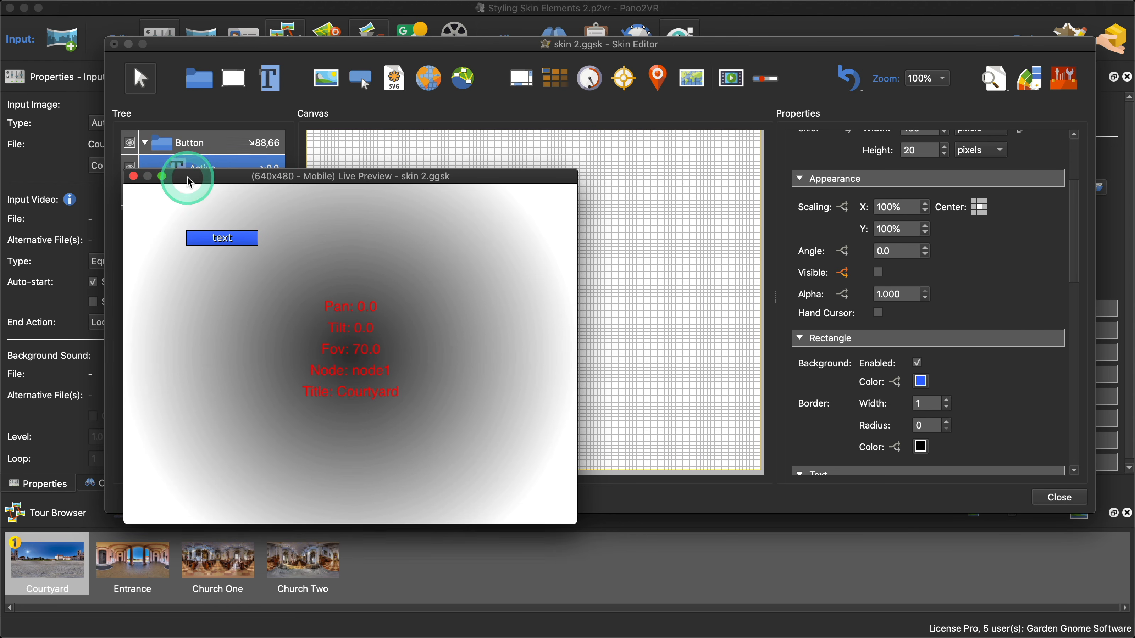
click(996, 318)
scroll(999, 374, down, 3)
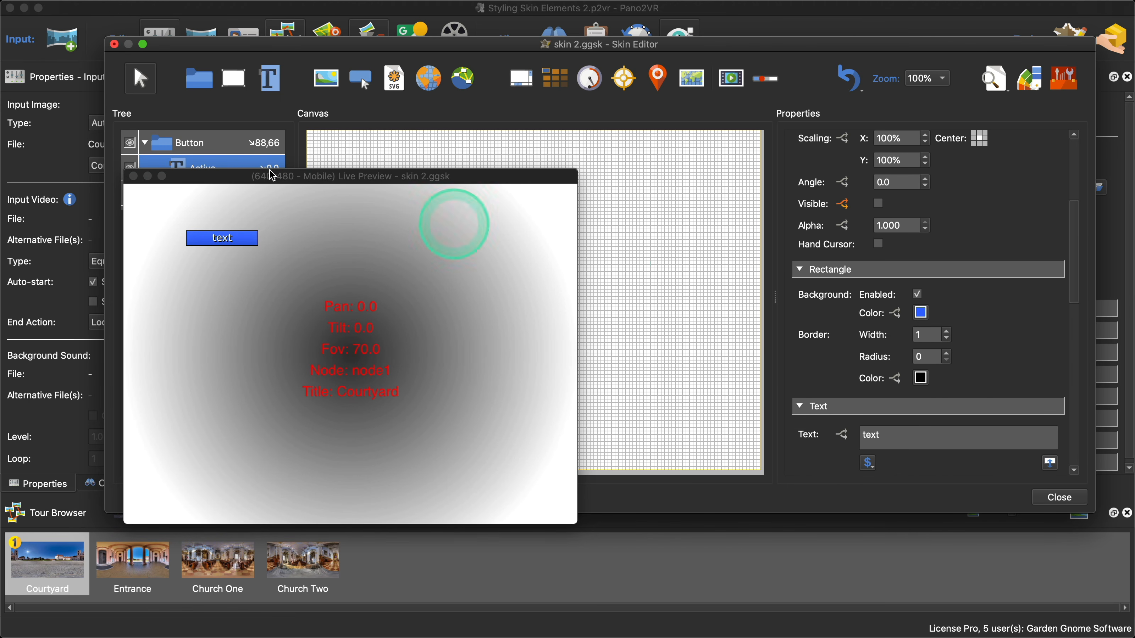
drag(223, 173, 222, 185)
click(132, 187)
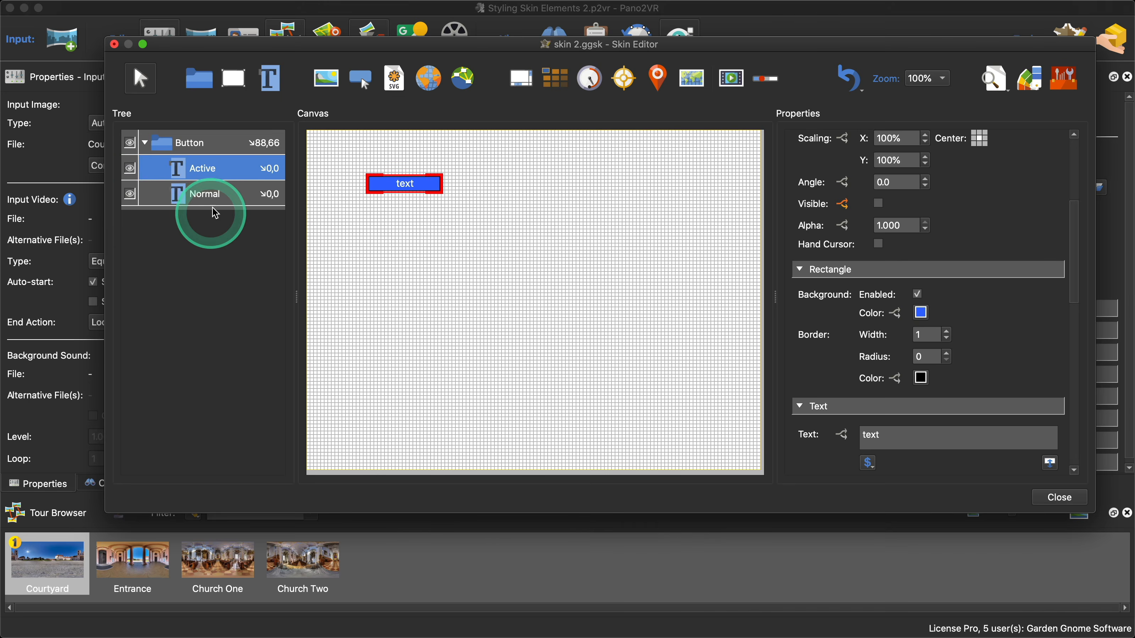
- Select the Active and Normal text elements together and set their border width to 0 and border radius to 4
shift+click(219, 204)
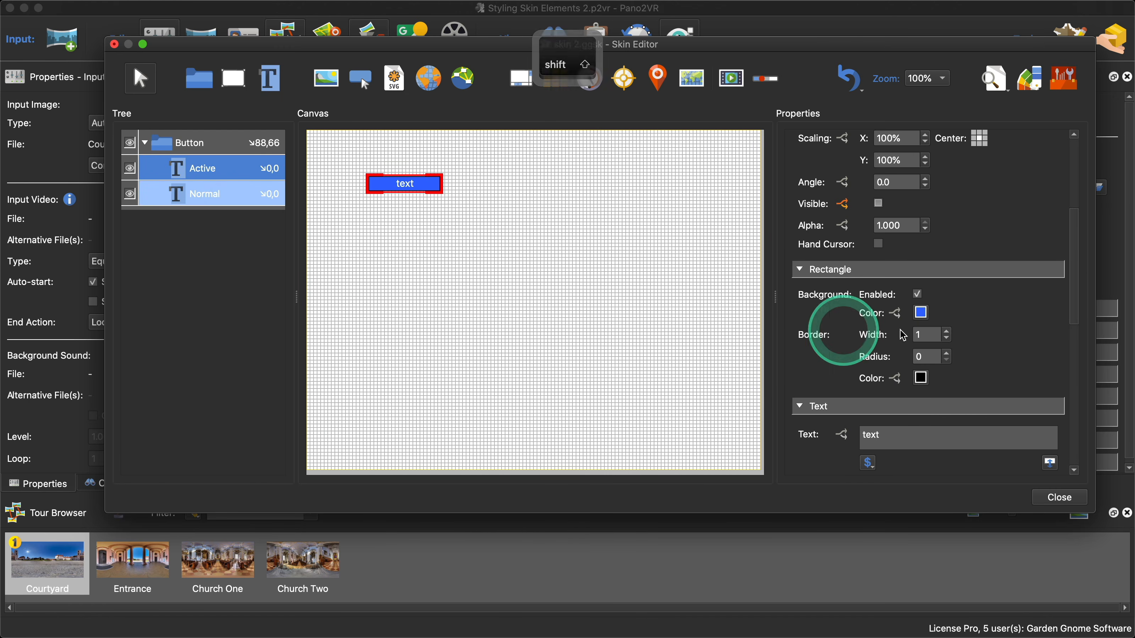
scroll(1026, 332, down, 5)
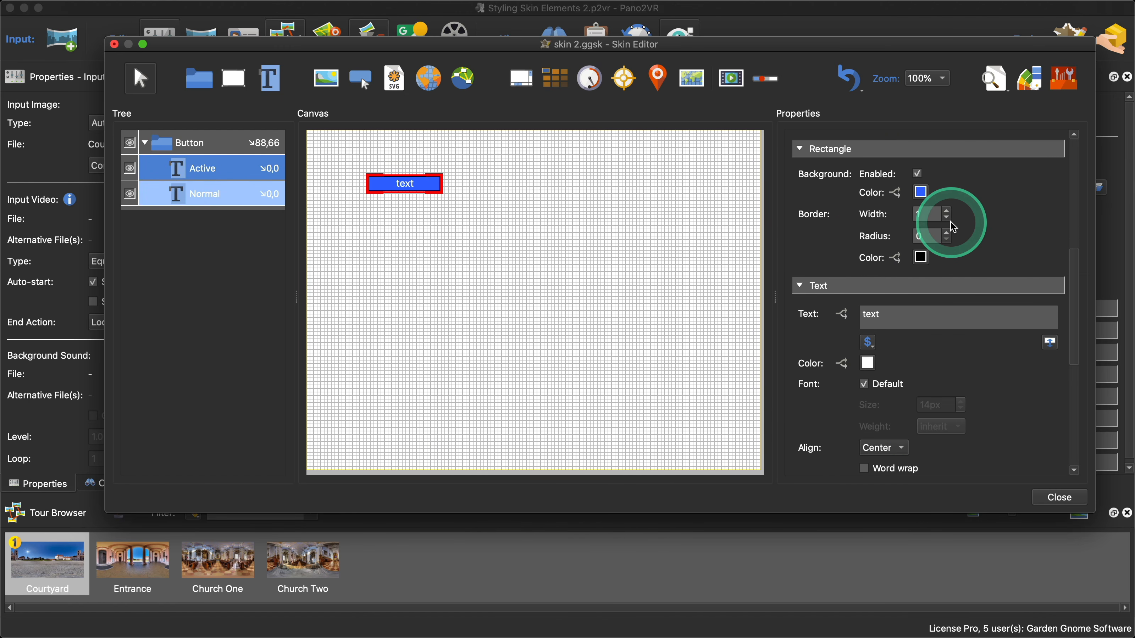
click(946, 219)
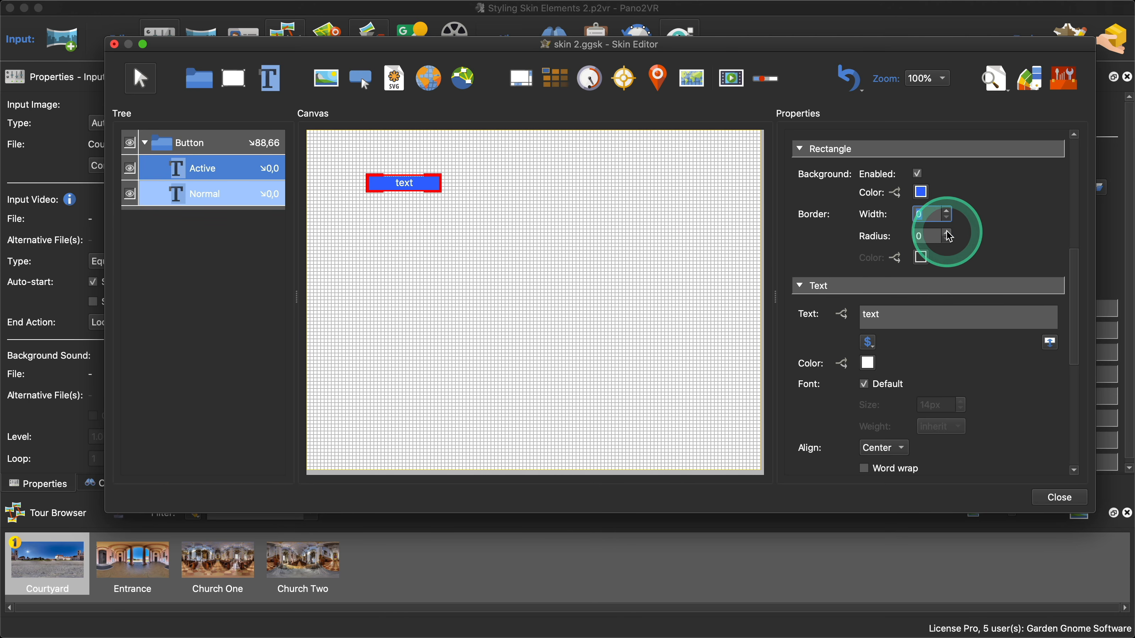
click(946, 231)
click(946, 231)
click(946, 232)
click(946, 232)
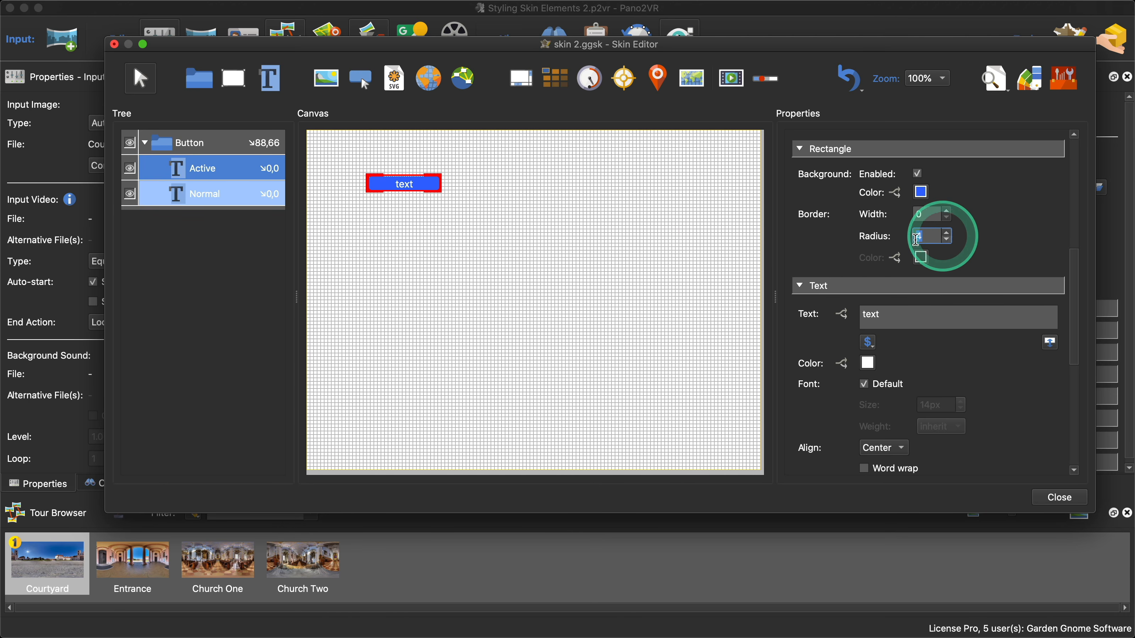
- Close the Skin Editor, generate the HTML5 output, and check the button over the panorama in the browser
click(1054, 497)
click(680, 286)
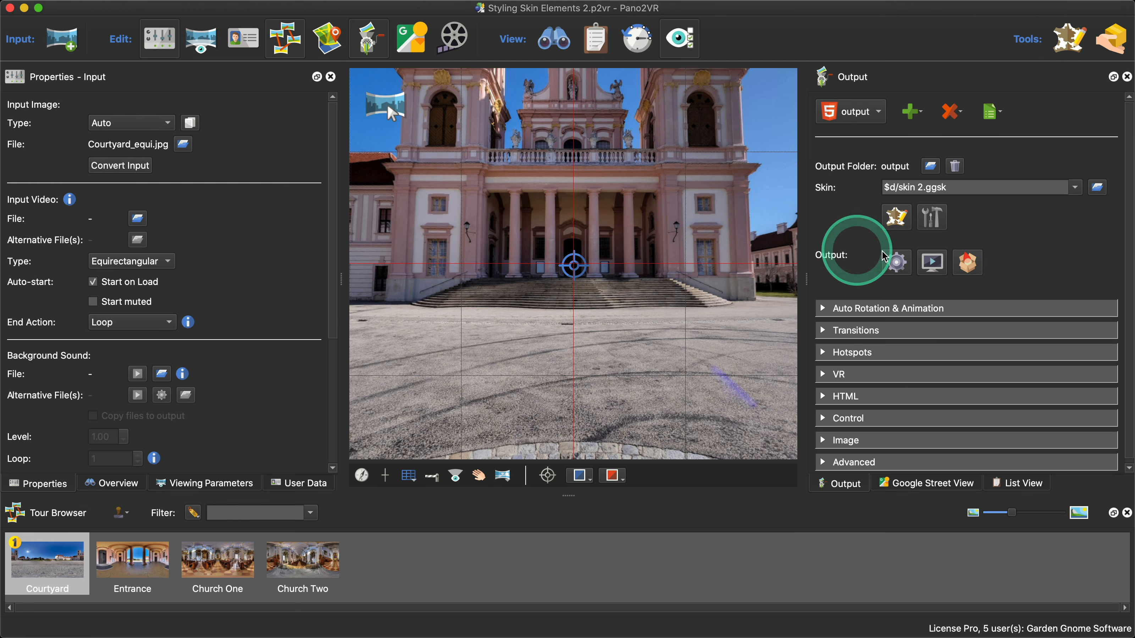
click(886, 274)
click(661, 329)
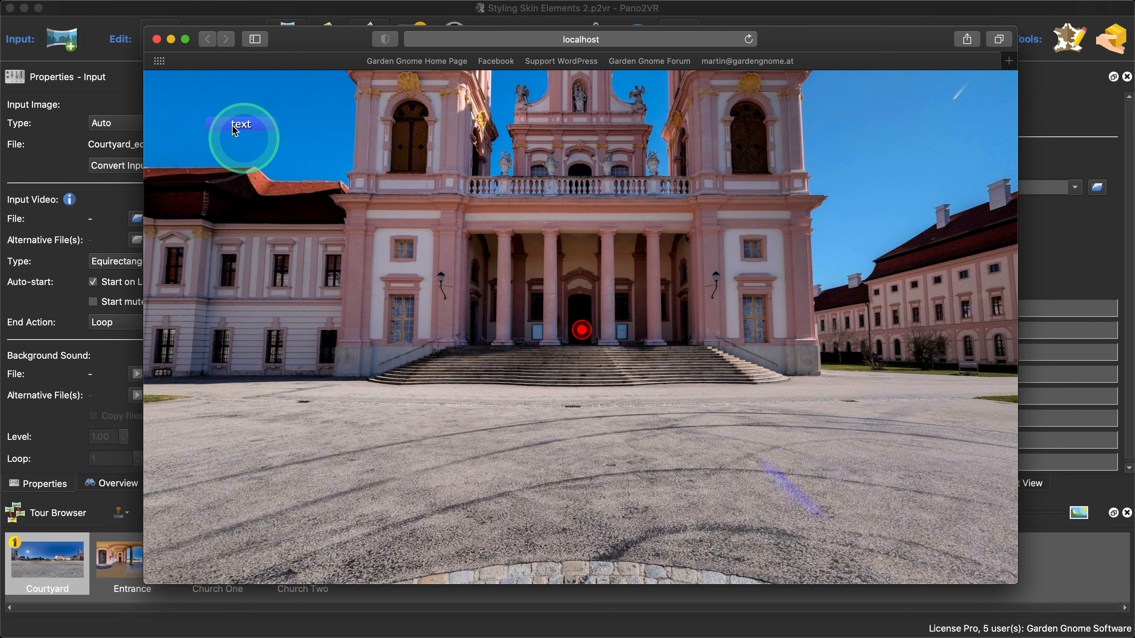
click(157, 40)
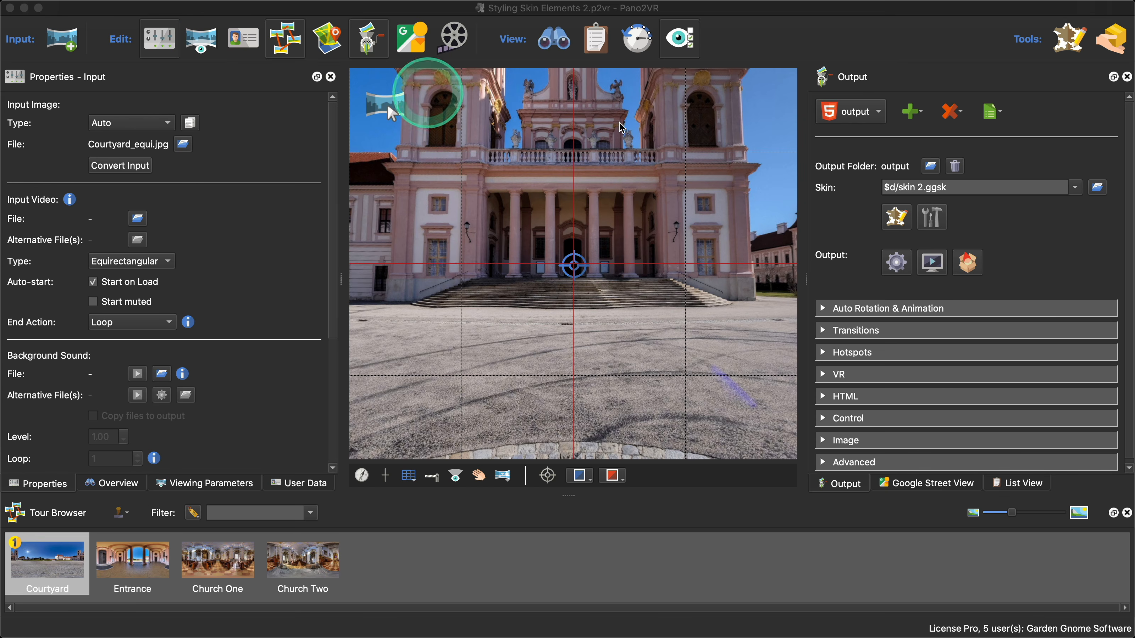
- Reopen the Skin Editor and check the rounded button in the live preview, then close the preview
click(896, 216)
click(992, 83)
drag(397, 189, 449, 168)
click(302, 227)
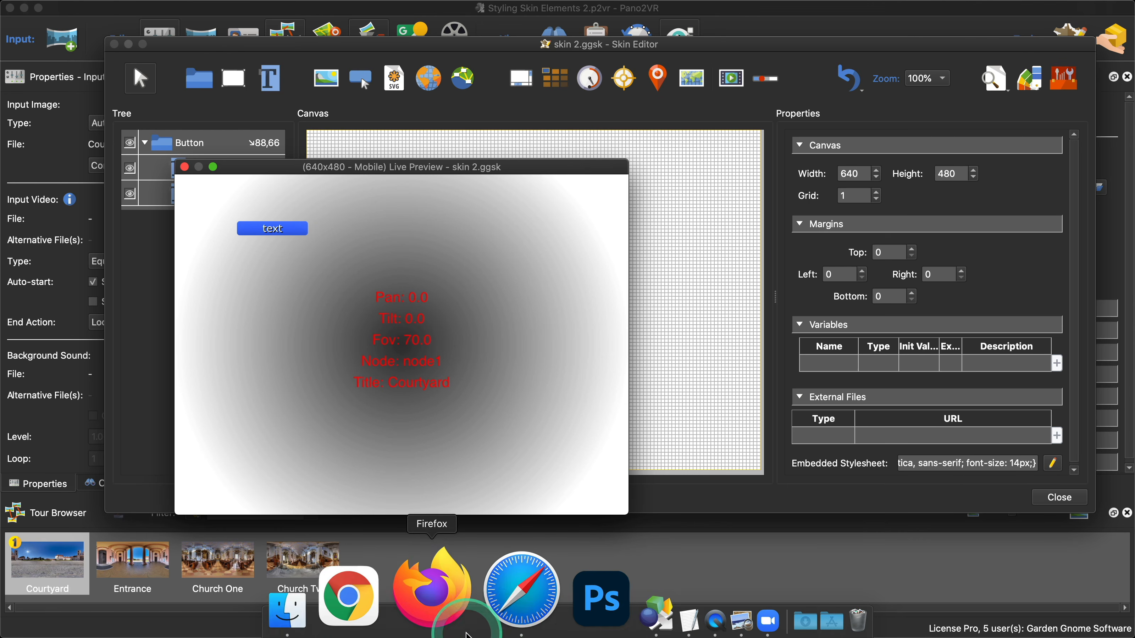
click(479, 617)
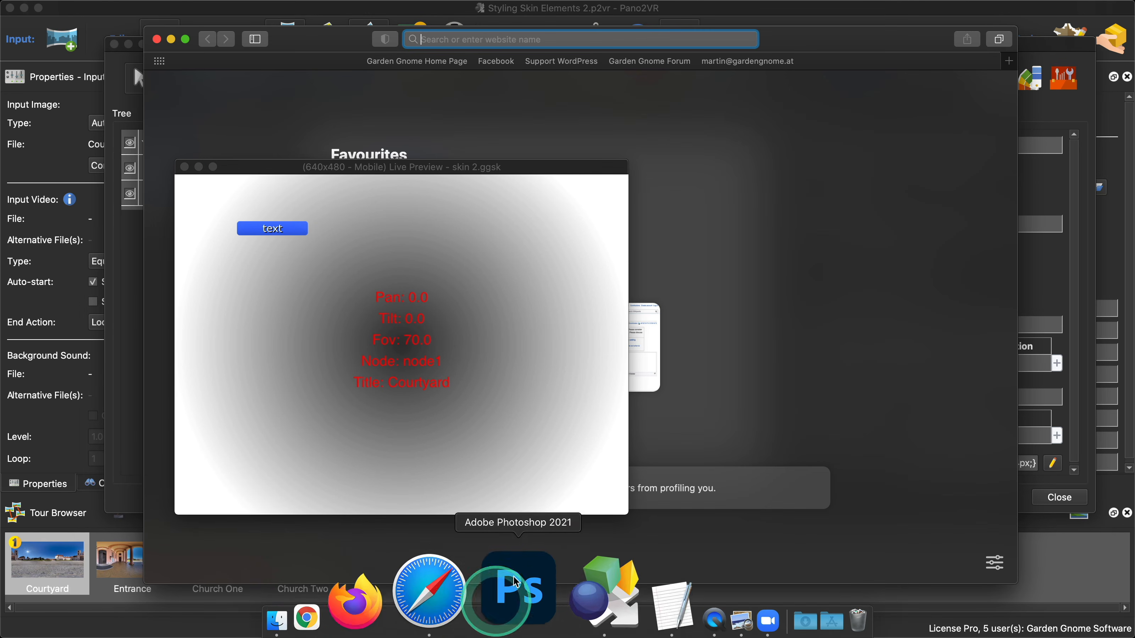
click(184, 166)
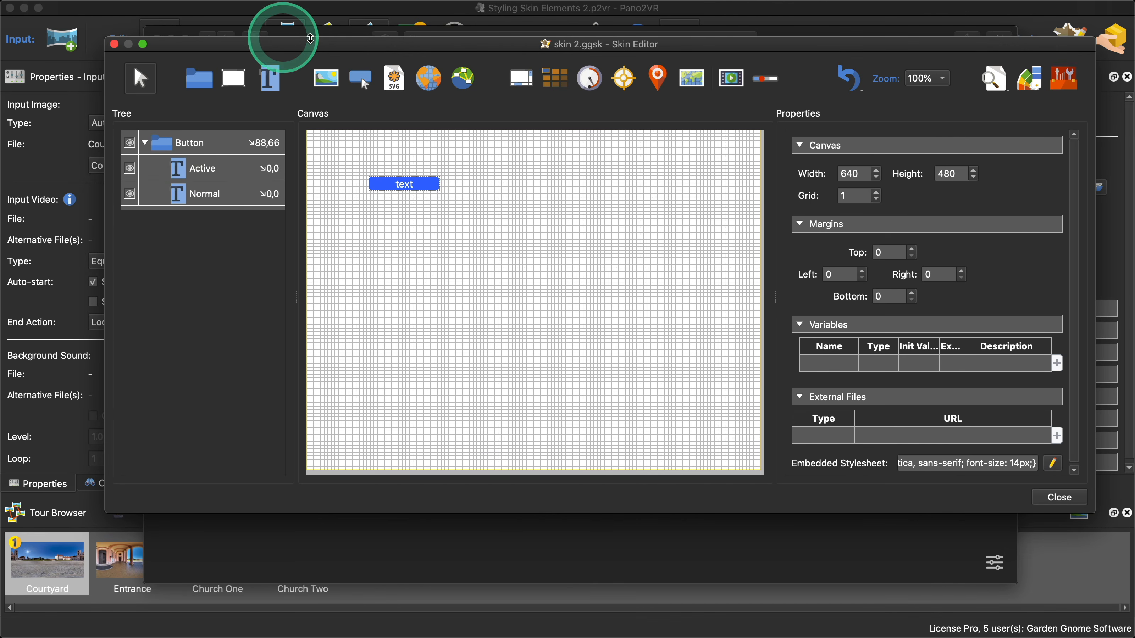
- Search the web in Safari for "CSS Buttons" and open the result "Cool and responsive buttons with a few lines of CSS"
click(333, 36)
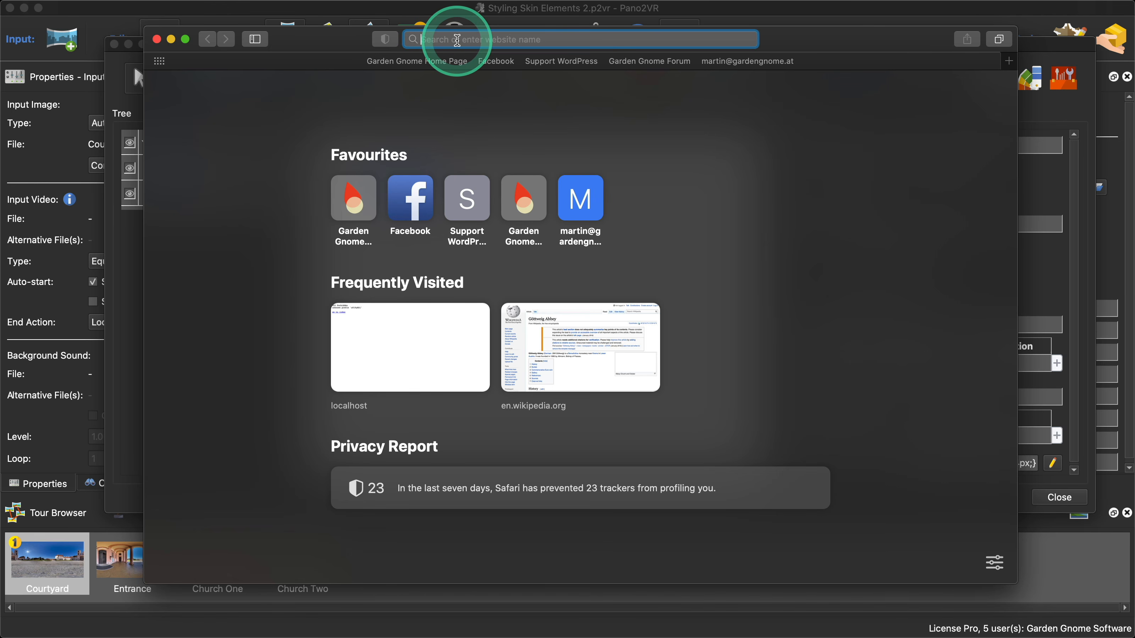
text(CSS )
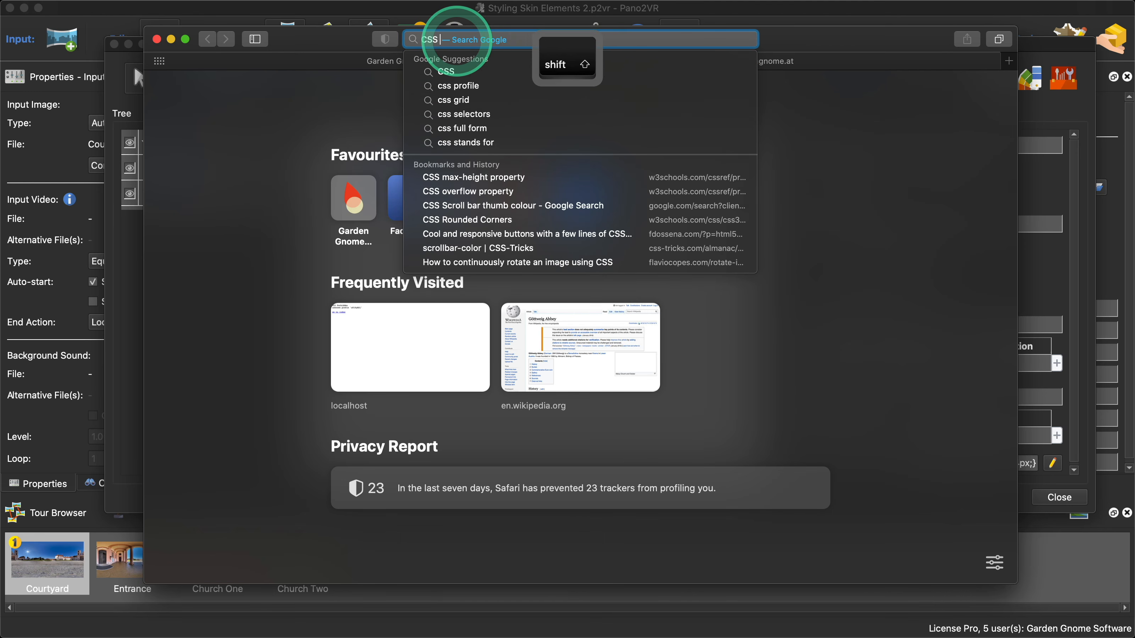
text(Buttons)
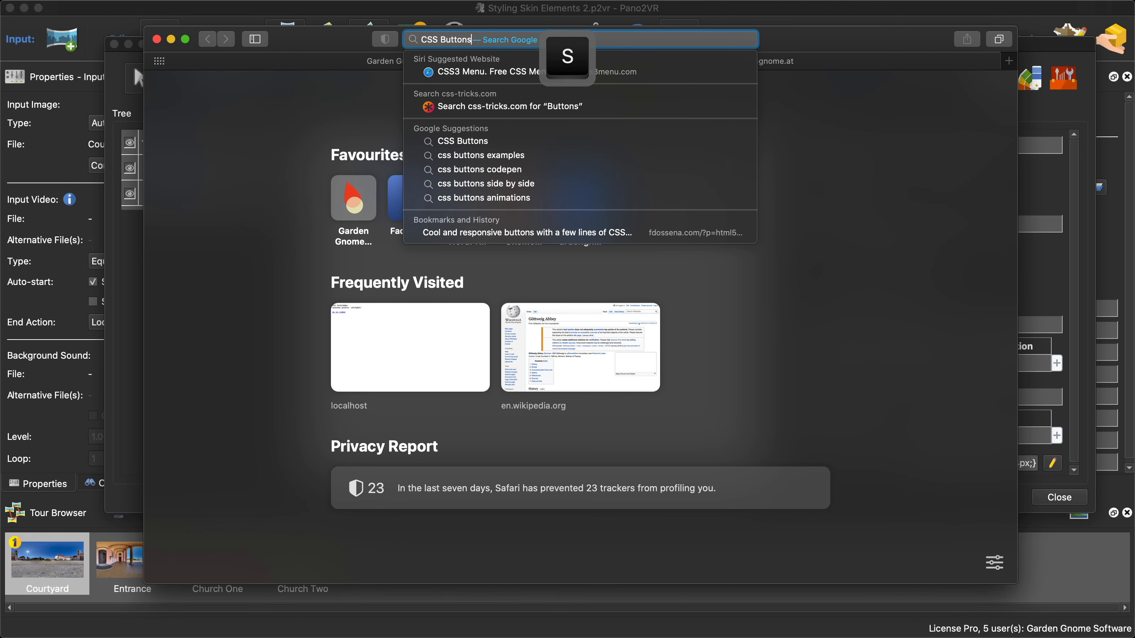
key(Return)
scroll(451, 265, down, 3)
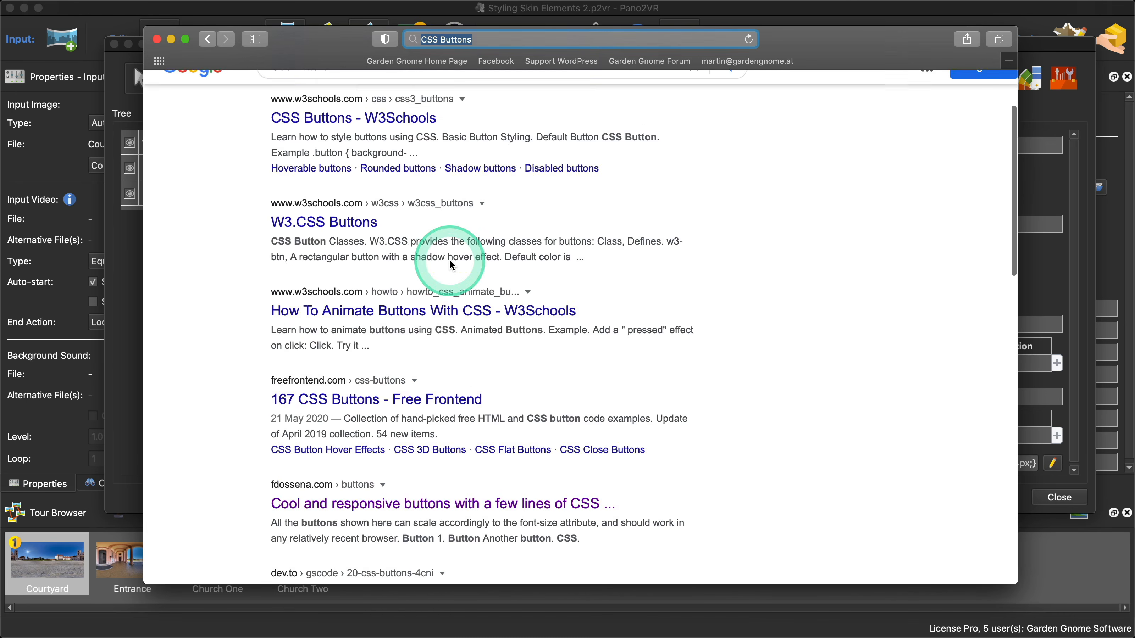
scroll(451, 264, down, 3)
click(427, 396)
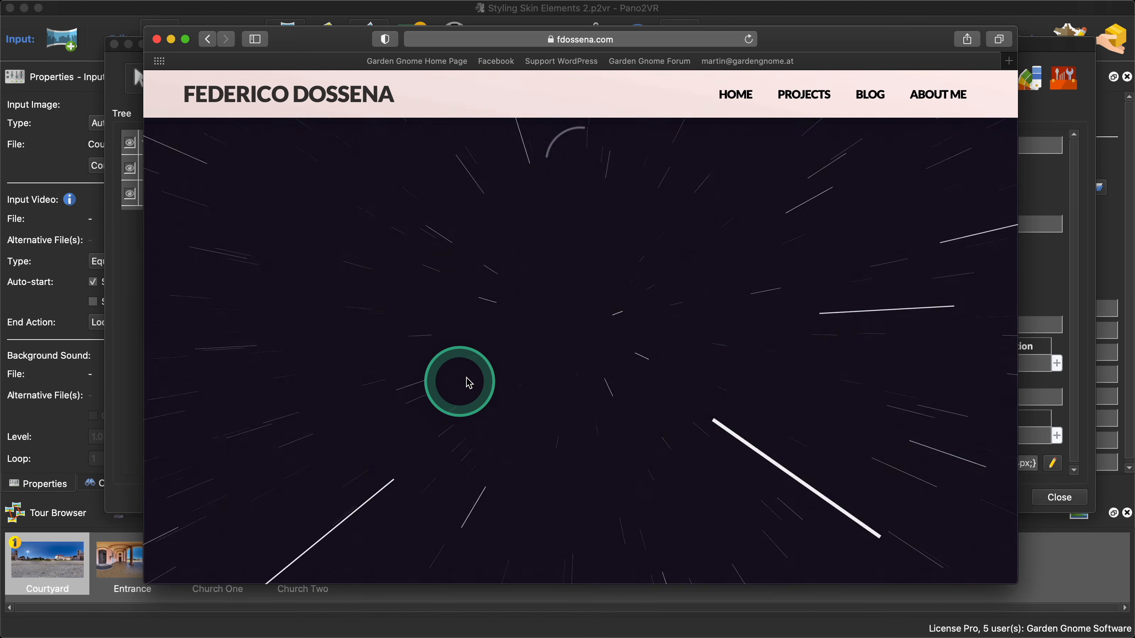
- Look through the button samples on the page for the CSS of Button 7, including its a.button7:active rule
scroll(468, 383, down, 15)
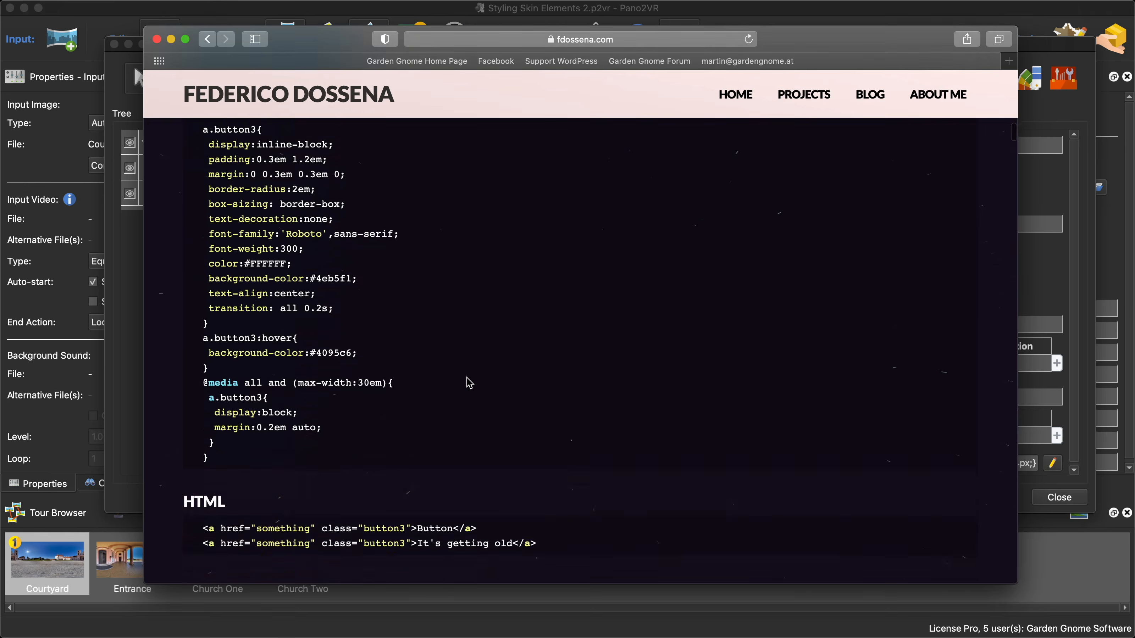
scroll(469, 383, down, 10)
scroll(468, 383, down, 4)
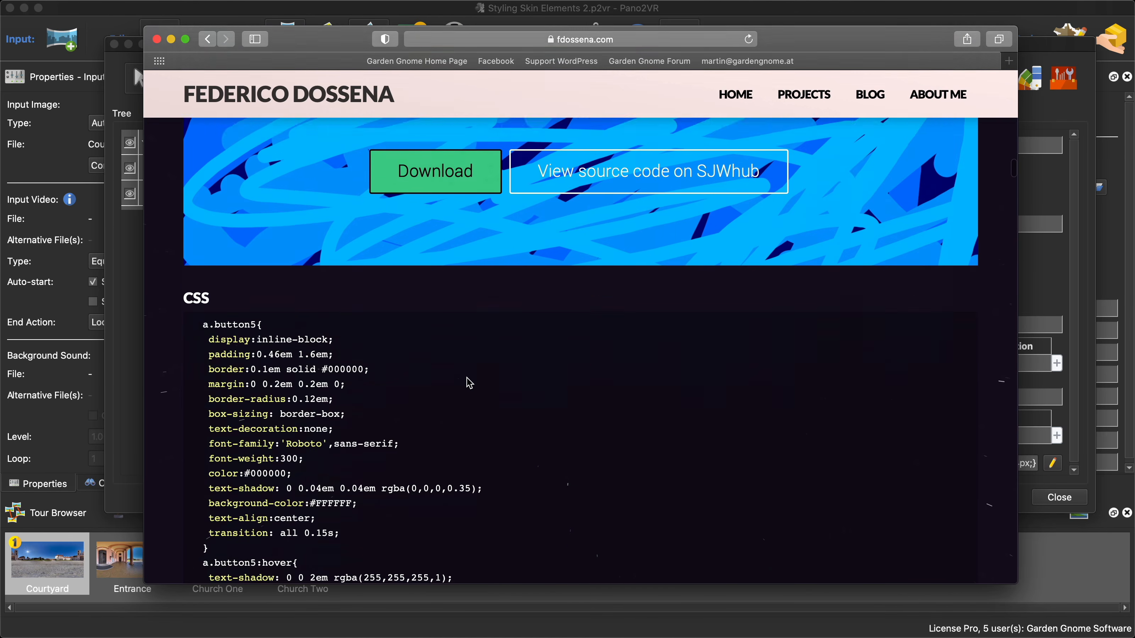
scroll(468, 383, down, 7)
scroll(468, 383, up, 5)
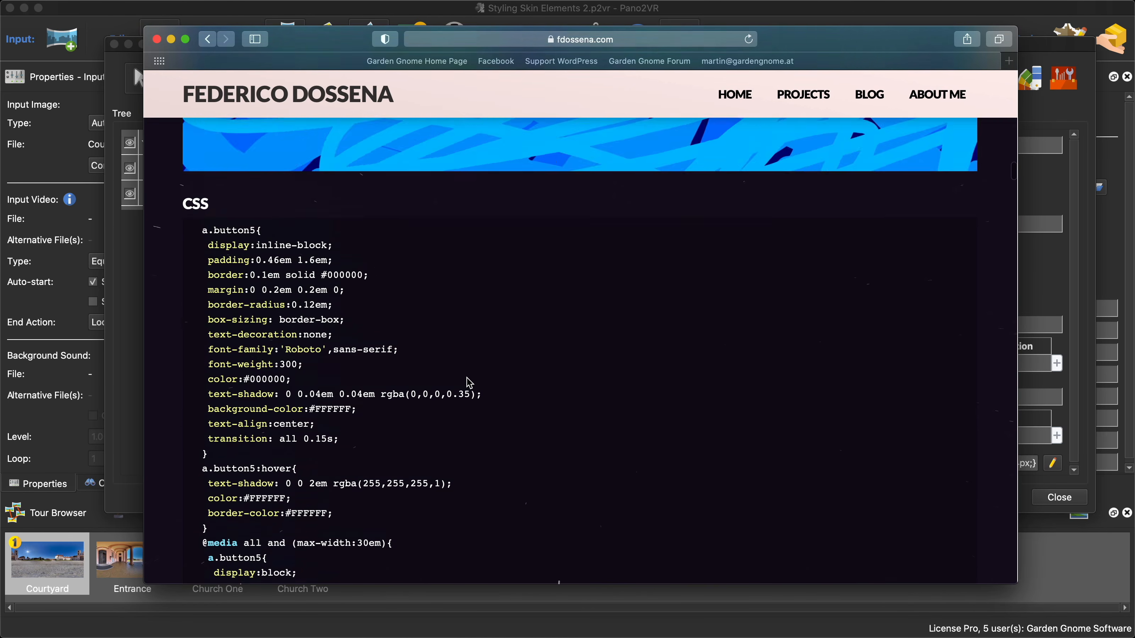
scroll(469, 383, up, 4)
scroll(469, 383, down, 2)
scroll(469, 384, up, 4)
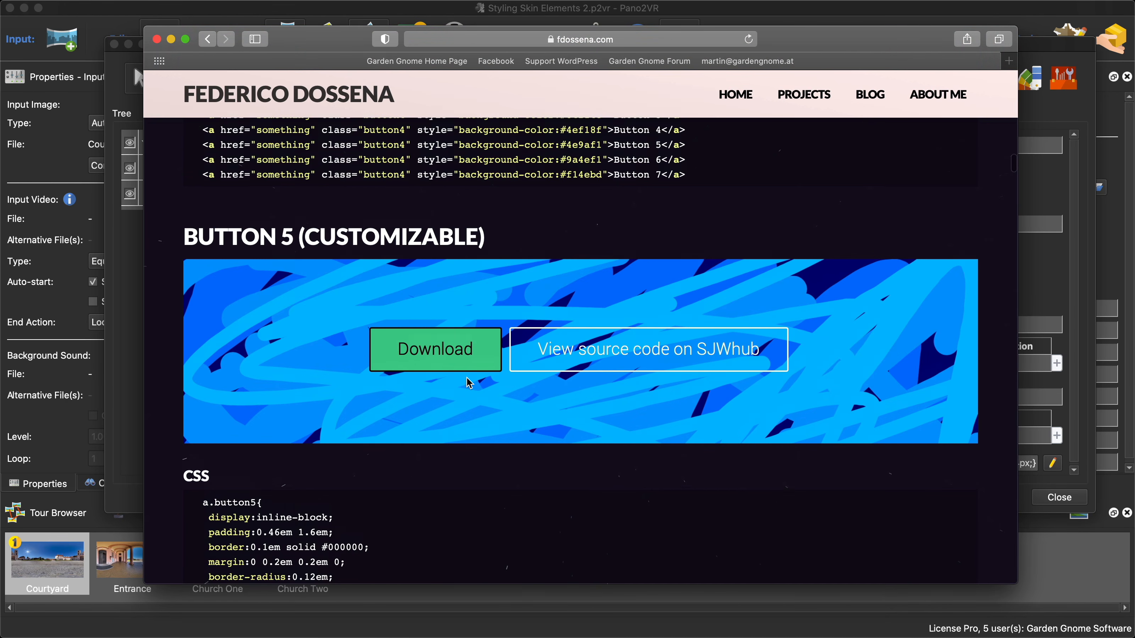
scroll(469, 383, down, 15)
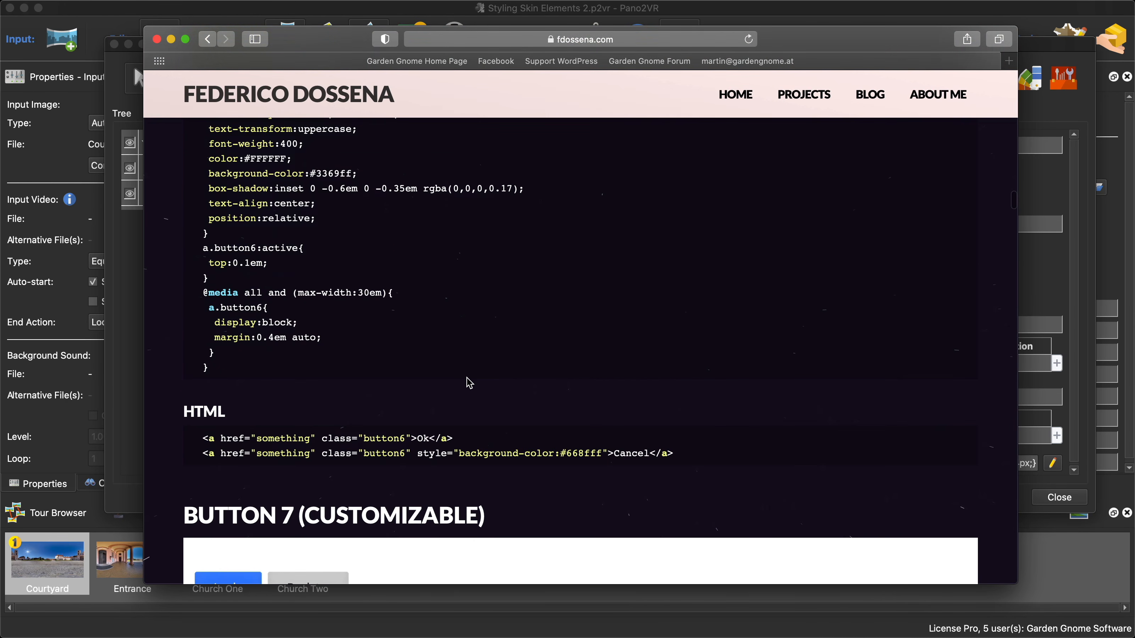
scroll(468, 383, down, 12)
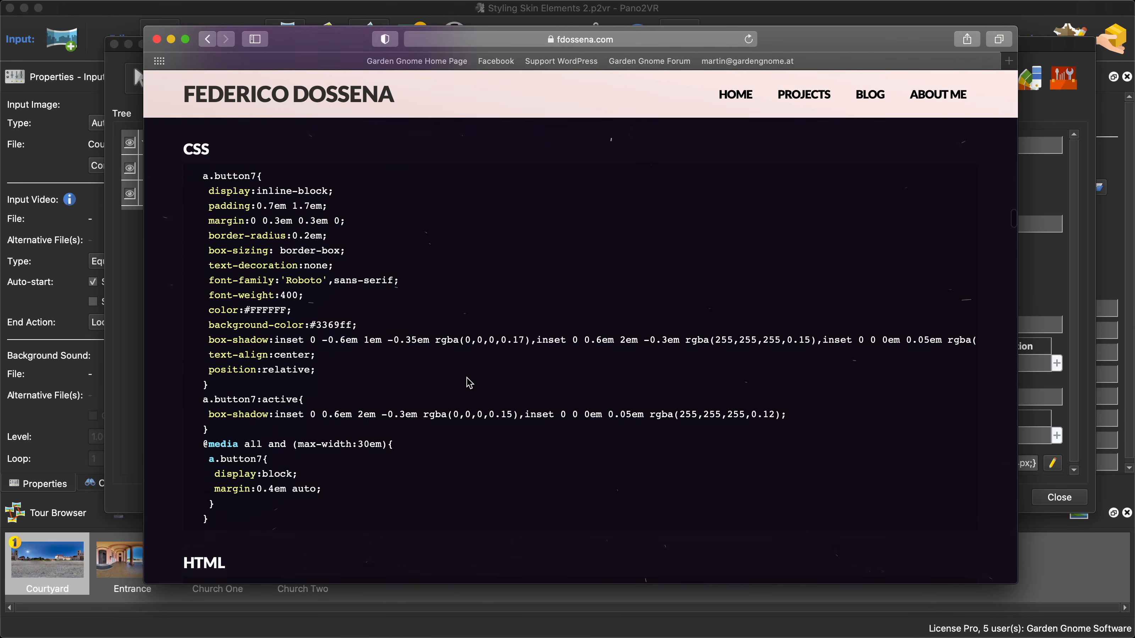
scroll(468, 384, down, 3)
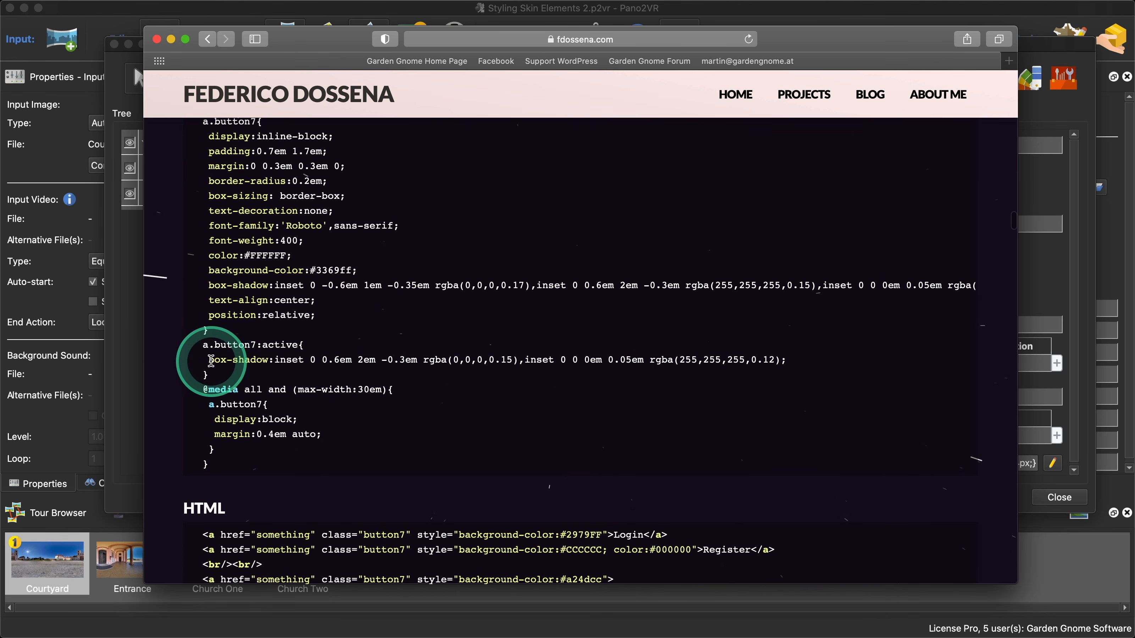
- Copy the a.button7:active declaration box-shadow:inset 0 0.6em 2em -0.3em rgba(0,0,0,0.15),inset 0 0 0em 0.05em rgba(255,255,255,0.12);
drag(221, 361, 452, 371)
click(555, 393)
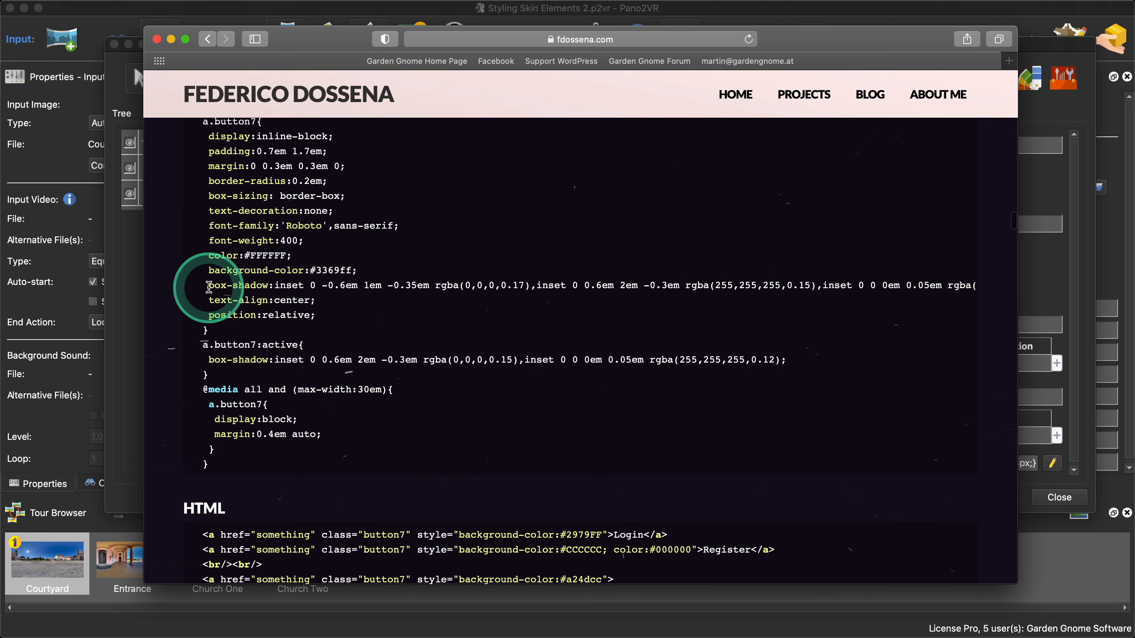
drag(210, 287, 979, 286)
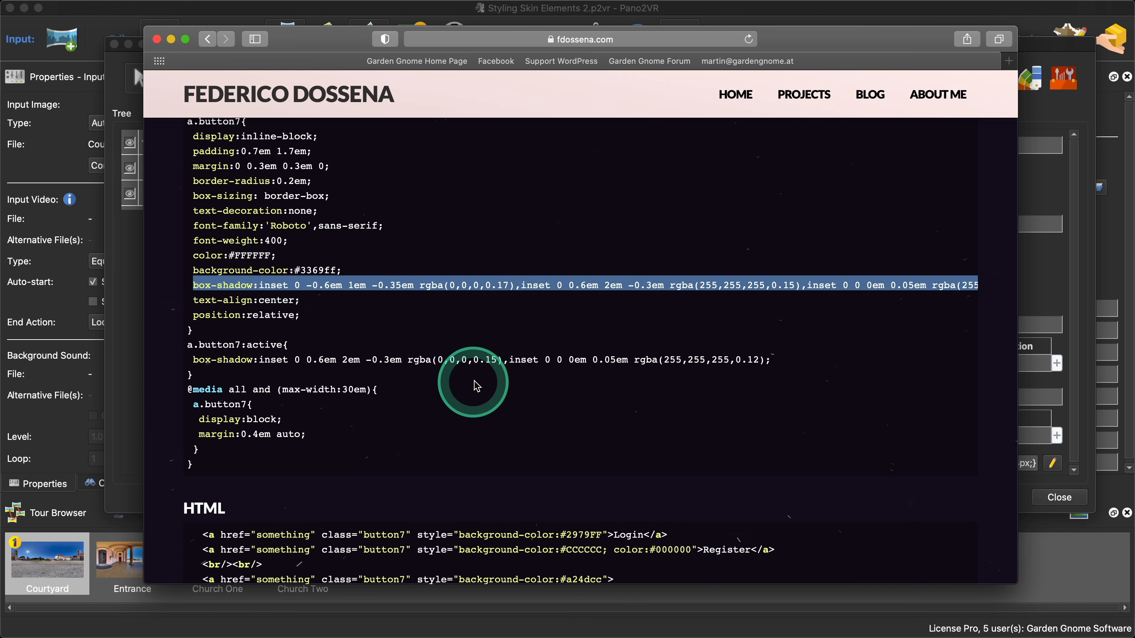
click(194, 359)
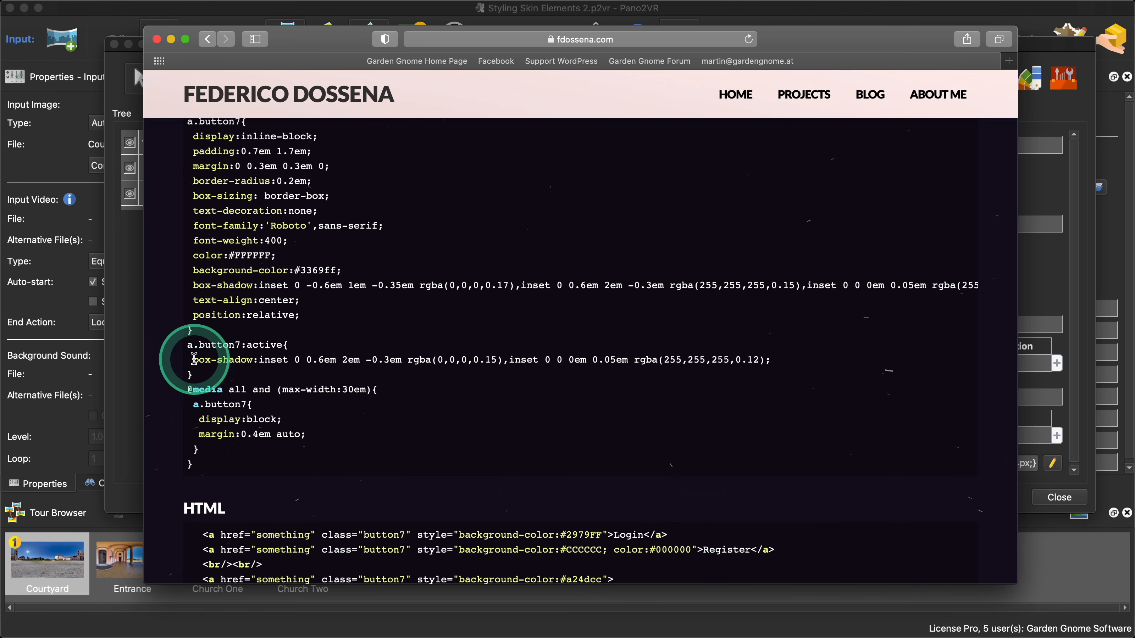
drag(221, 359, 776, 359)
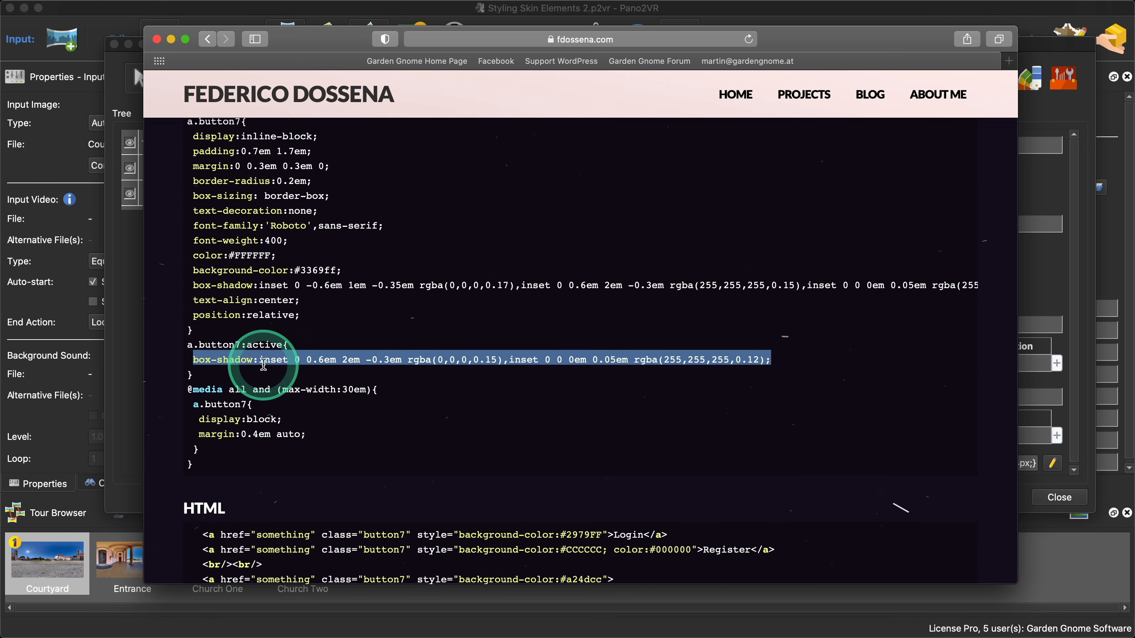
key(super+c)
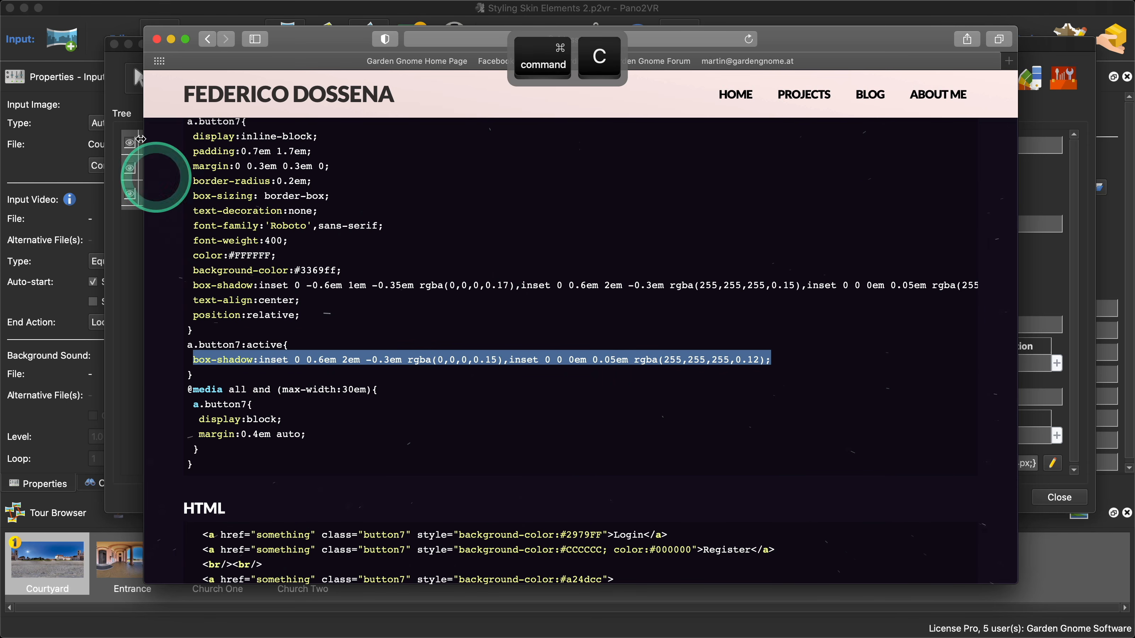
- Close the browser window and add the copied box-shadow declaration after the text-shadow in the Active element's inner element CSS styles
click(157, 39)
click(225, 172)
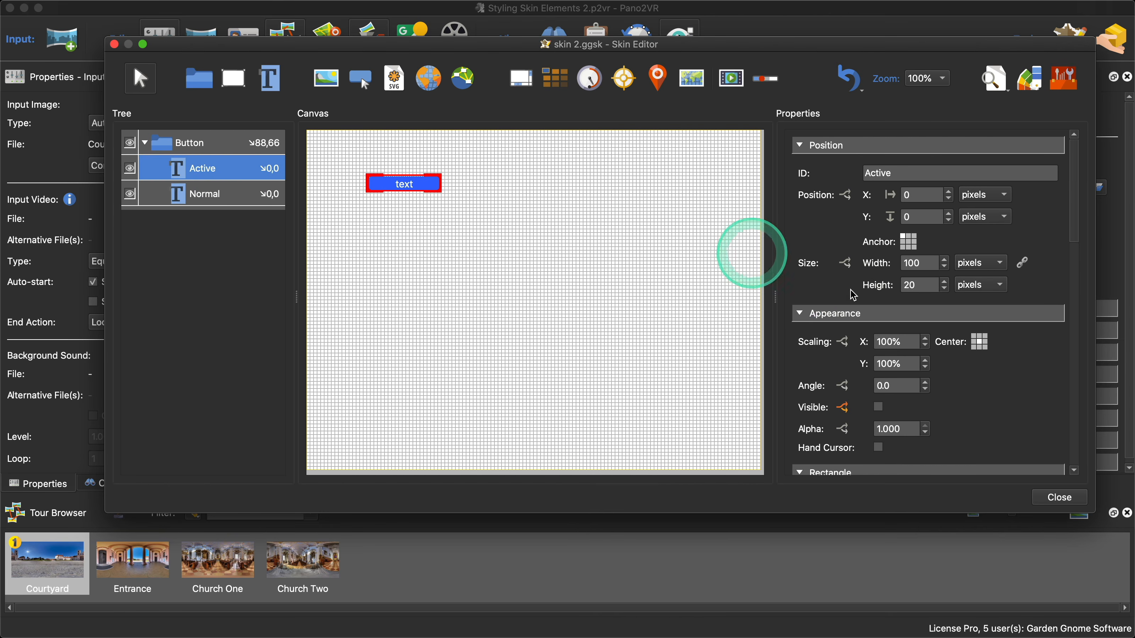
scroll(991, 371, down, 3)
scroll(991, 373, down, 10)
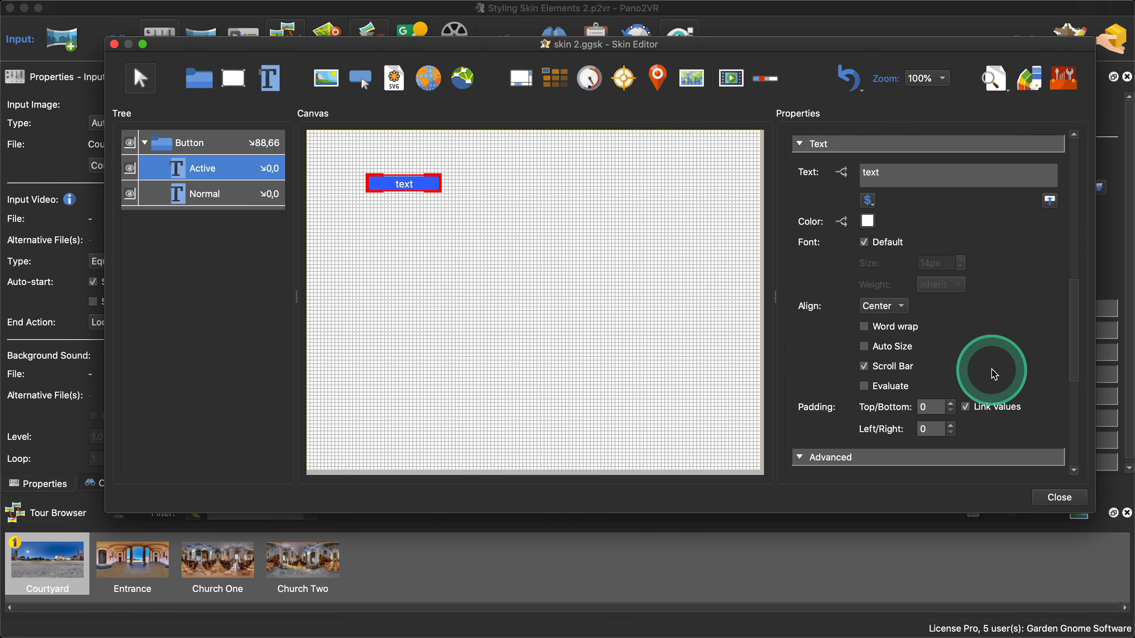
click(1048, 337)
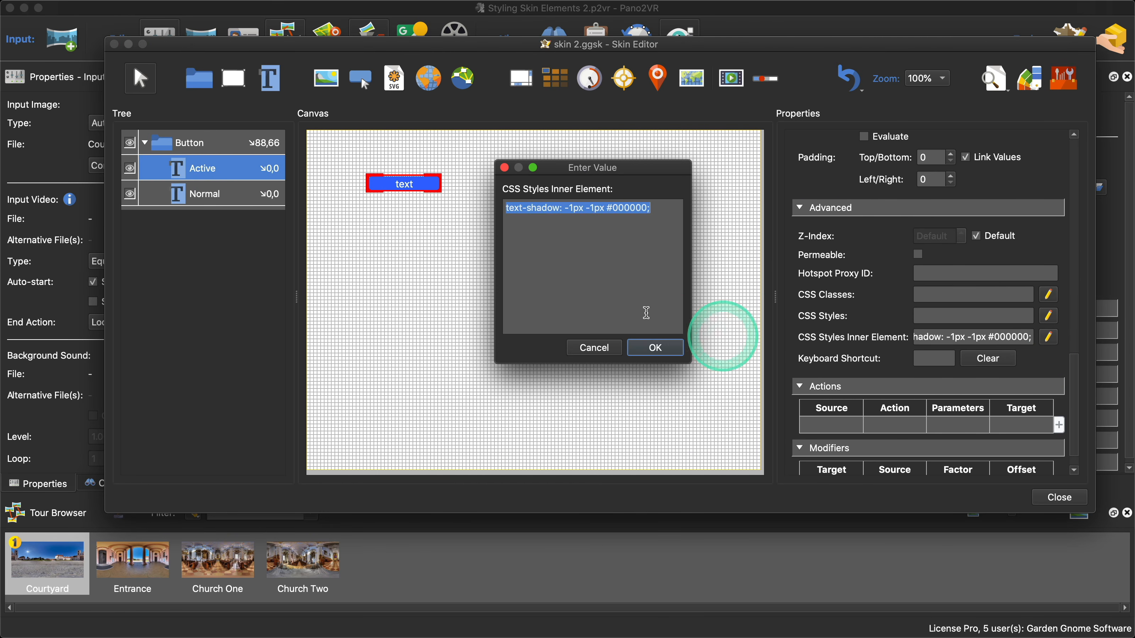
click(633, 235)
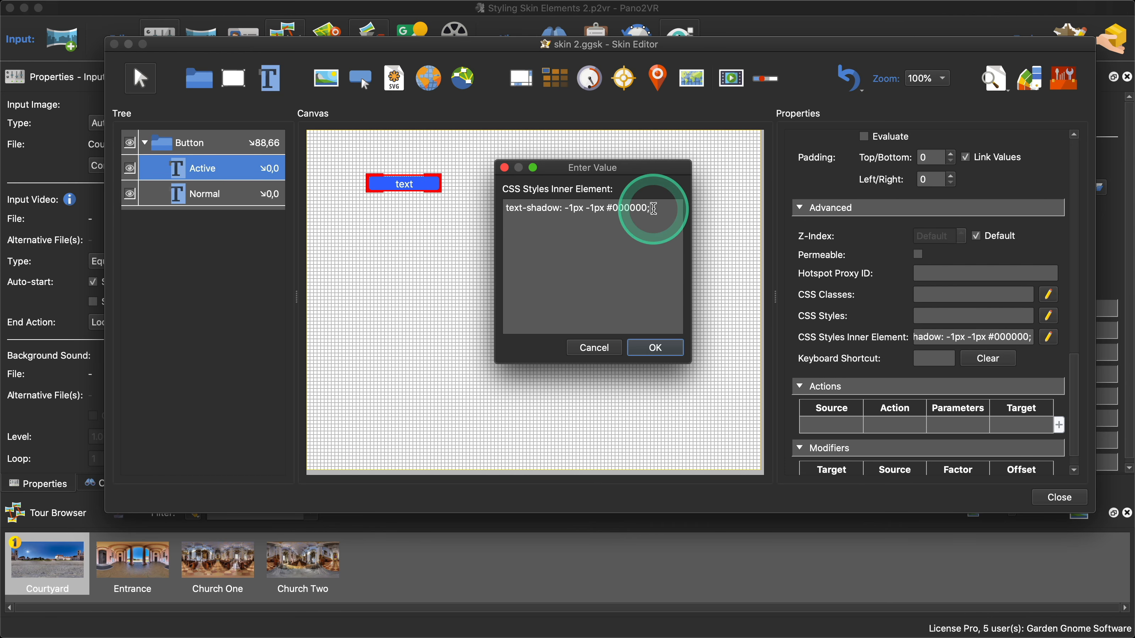
key(super+v)
click(655, 348)
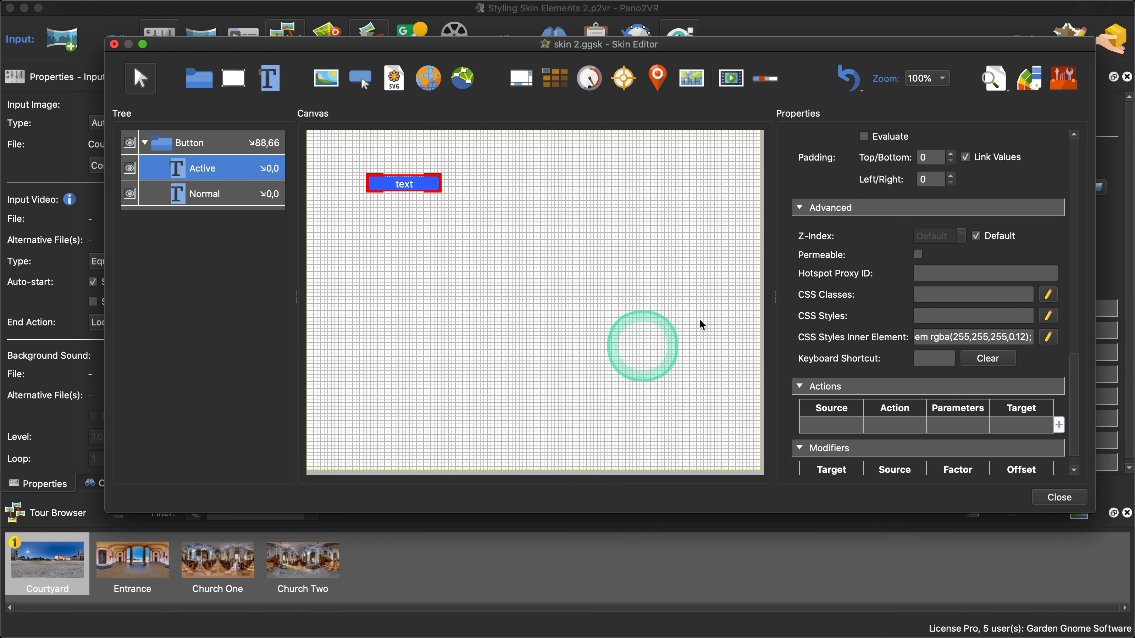
- Test the button's pressed state in the live preview, then close the preview
click(992, 88)
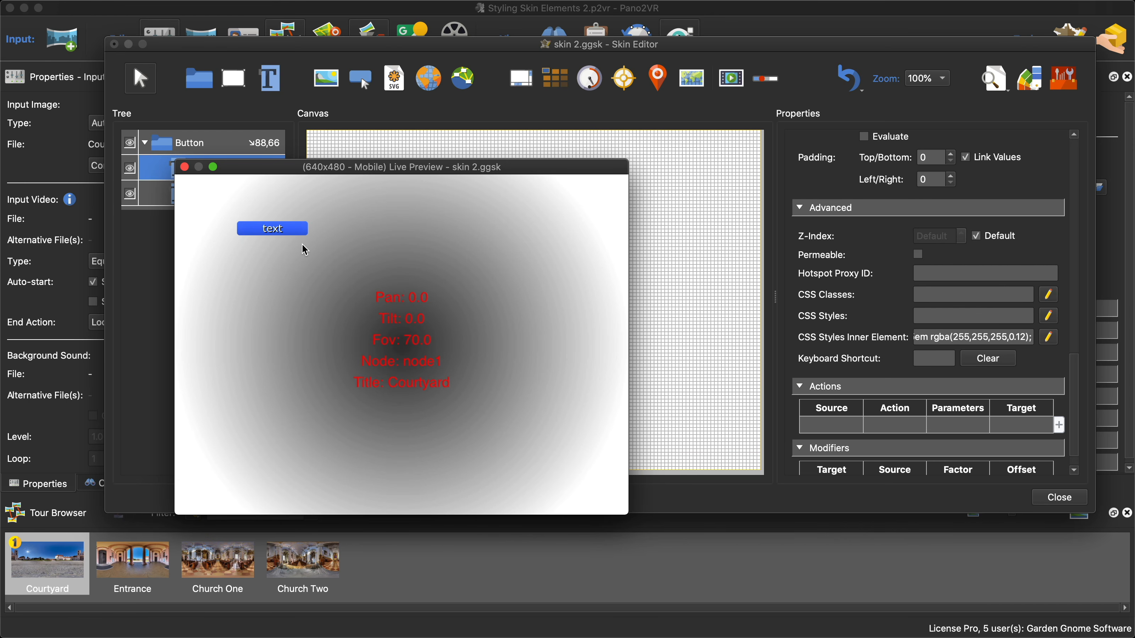
click(302, 244)
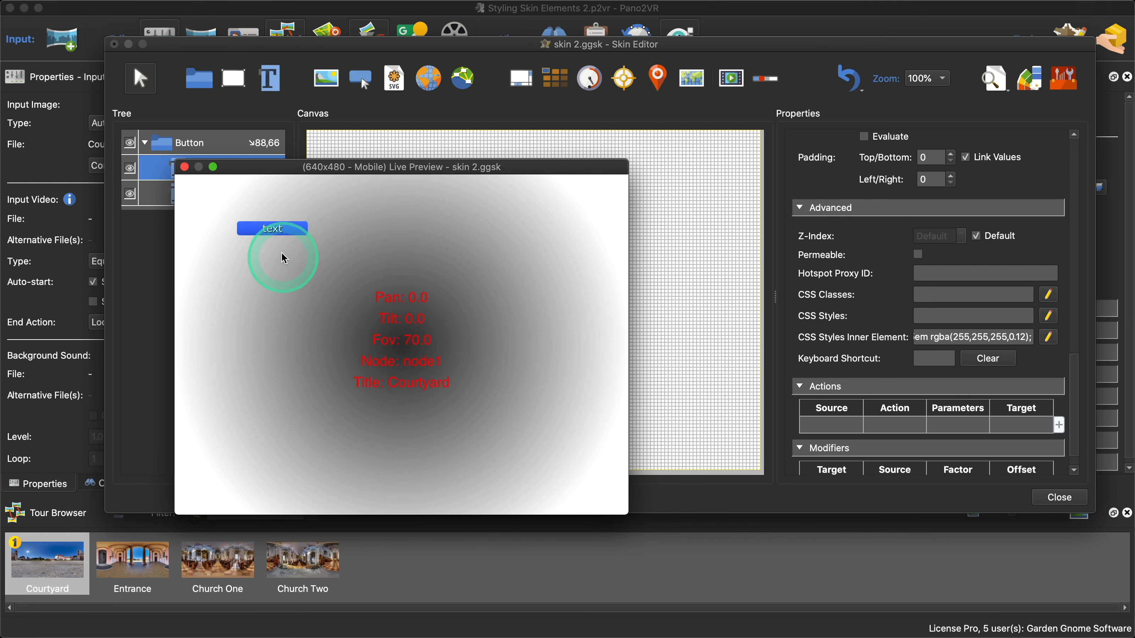
click(184, 167)
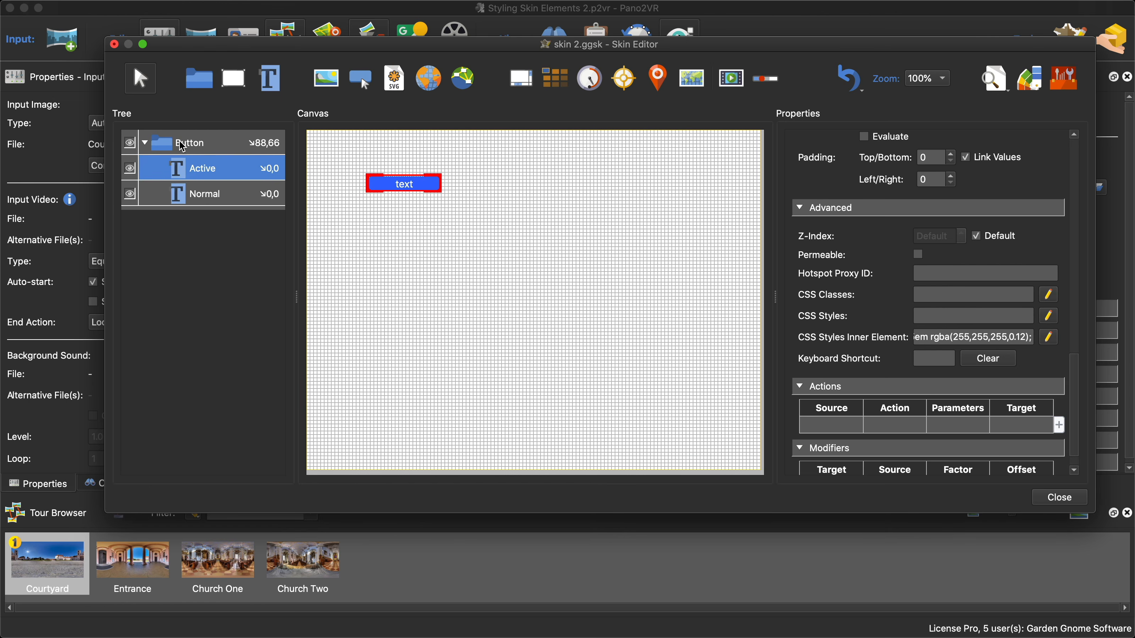
- Draw a cloner of about 112 × 37 pixels around the Button container and set its clone direction to vertical
click(144, 143)
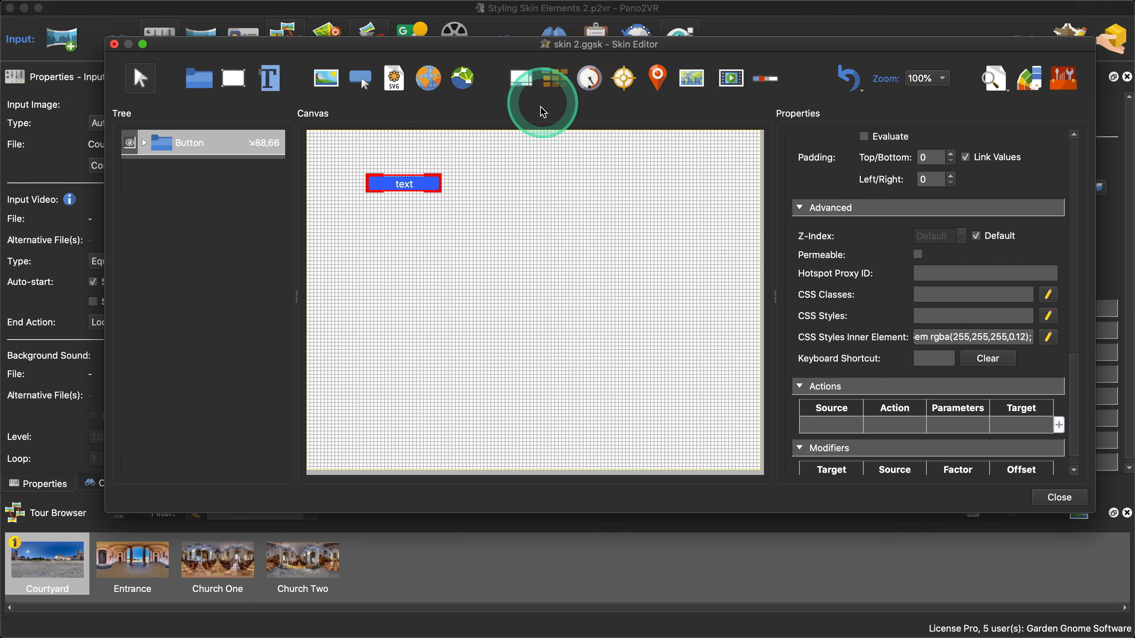
click(552, 91)
click(406, 204)
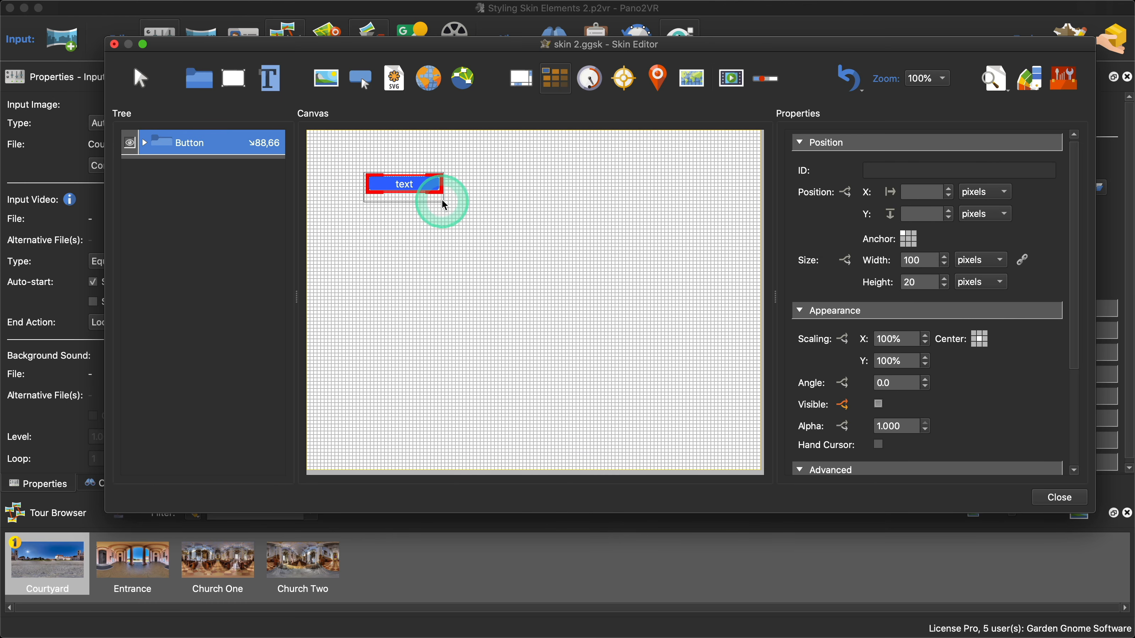
drag(445, 204, 445, 204)
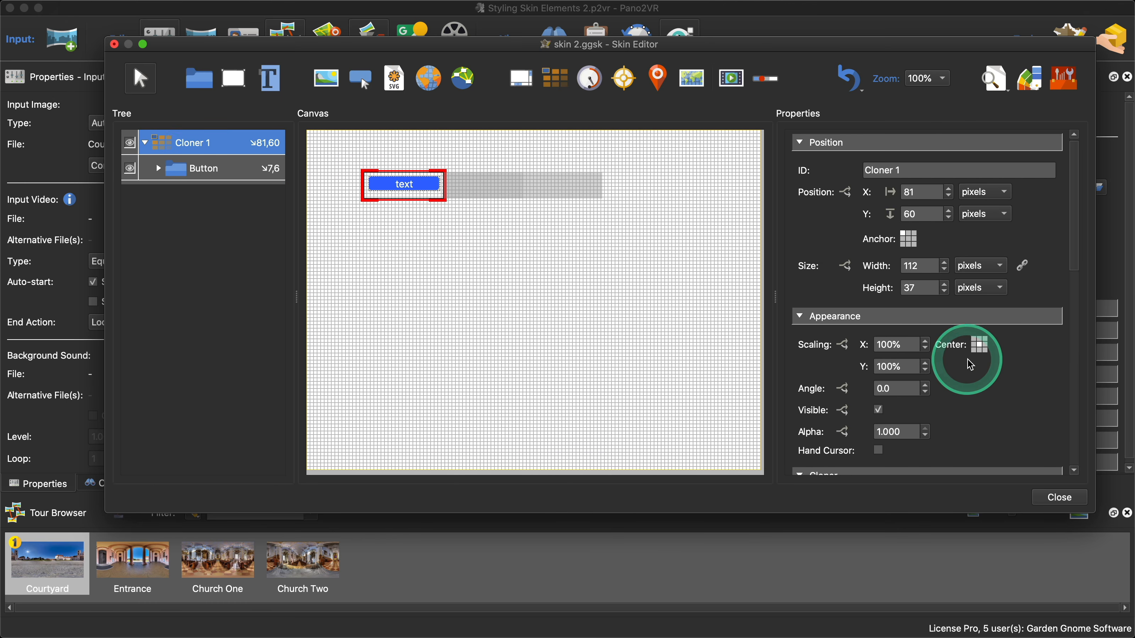
scroll(974, 368, down, 5)
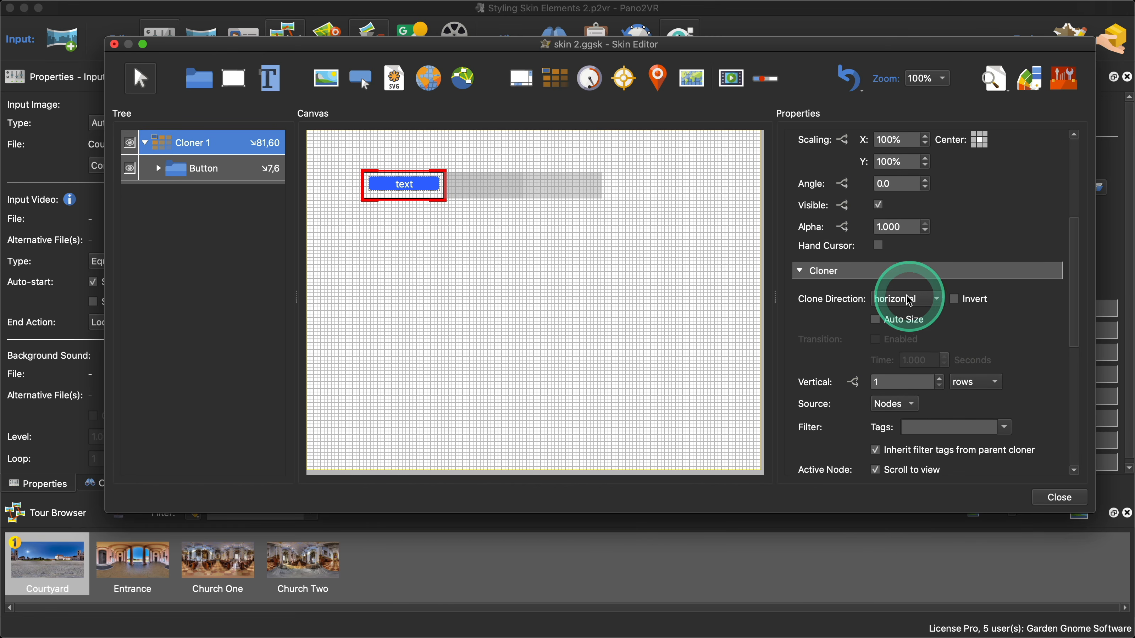
click(907, 299)
click(905, 318)
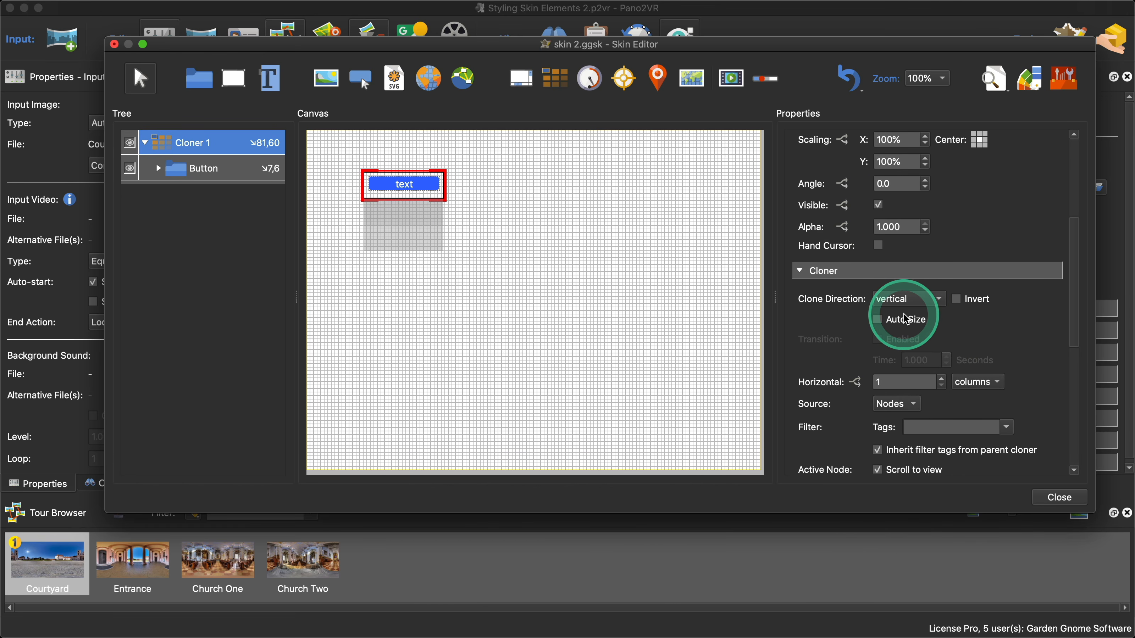
- Replace the Active element's text with the user data title placeholder $(ut)
click(158, 168)
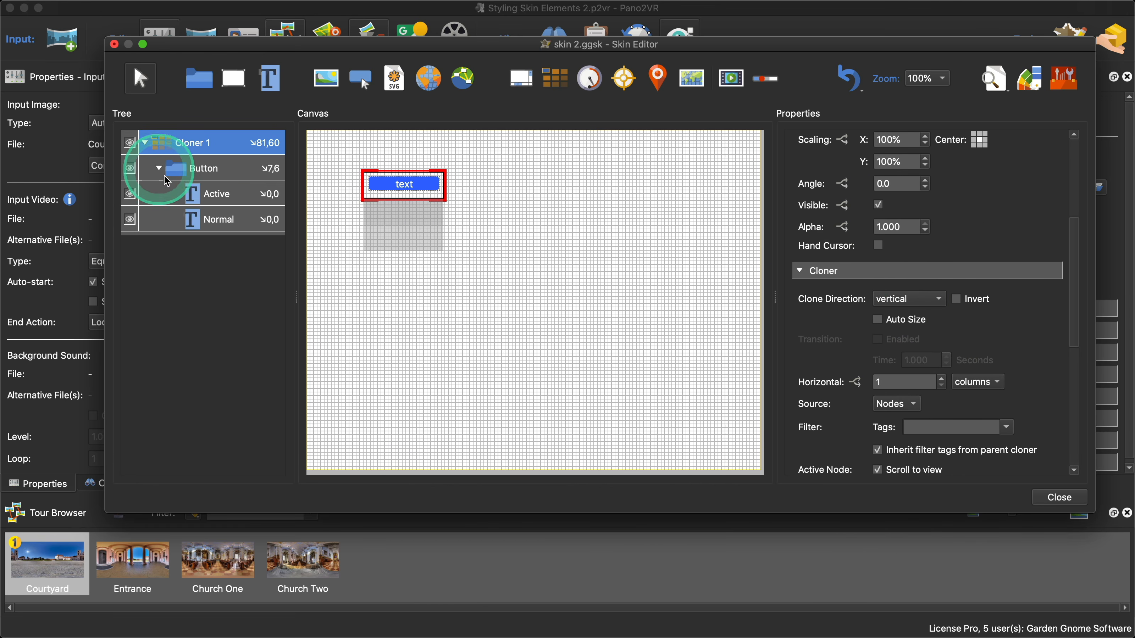
click(212, 196)
scroll(996, 373, down, 6)
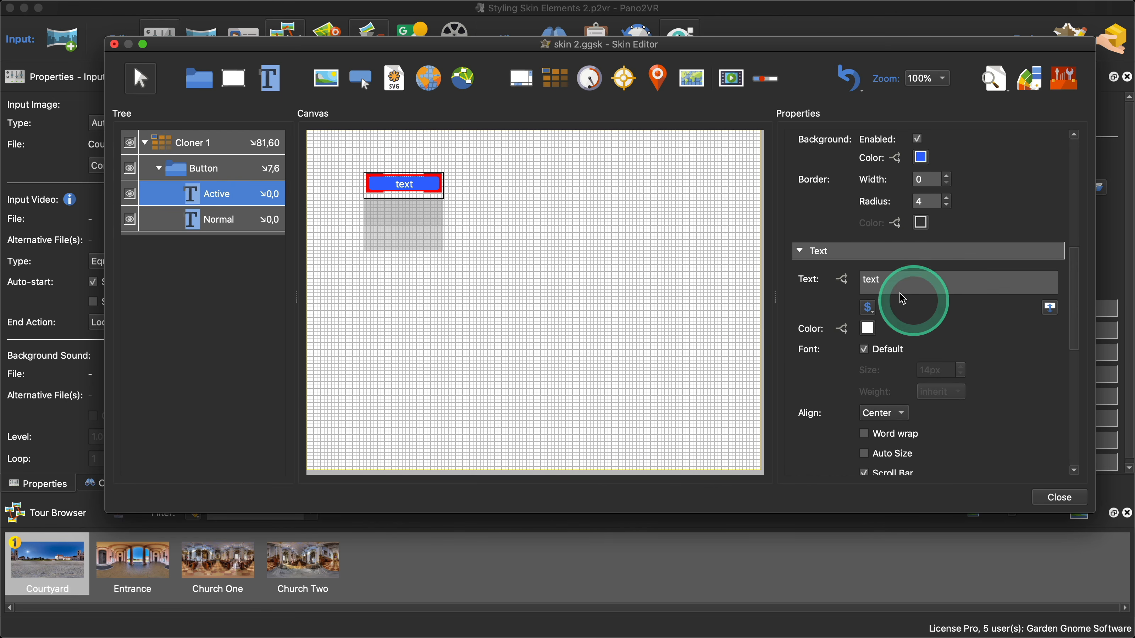
click(868, 307)
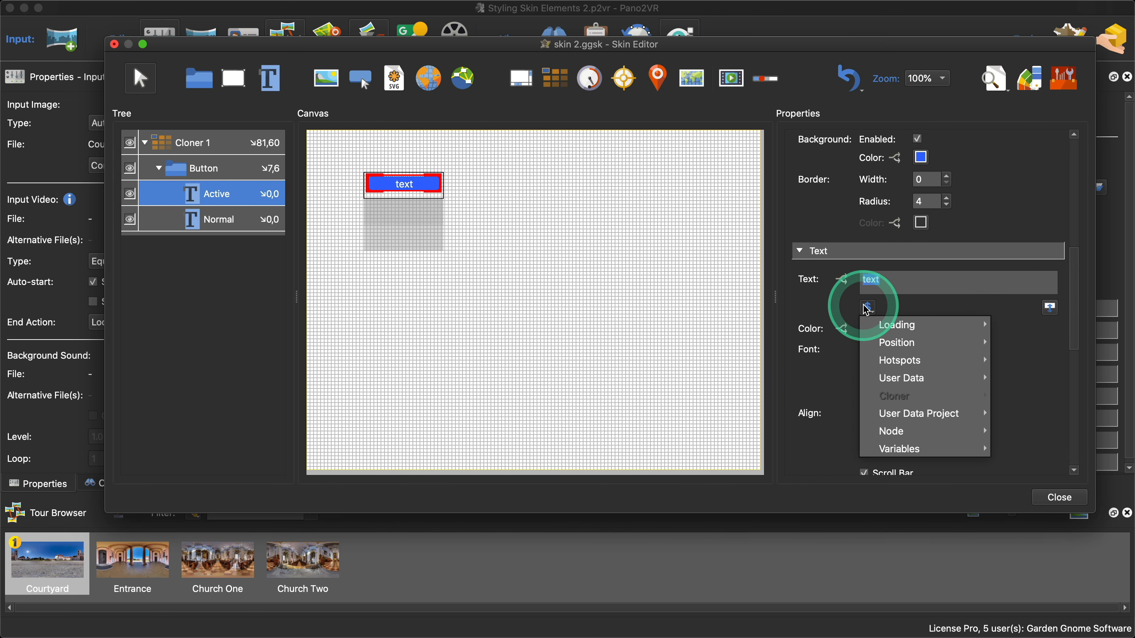
mouse_move(907, 378)
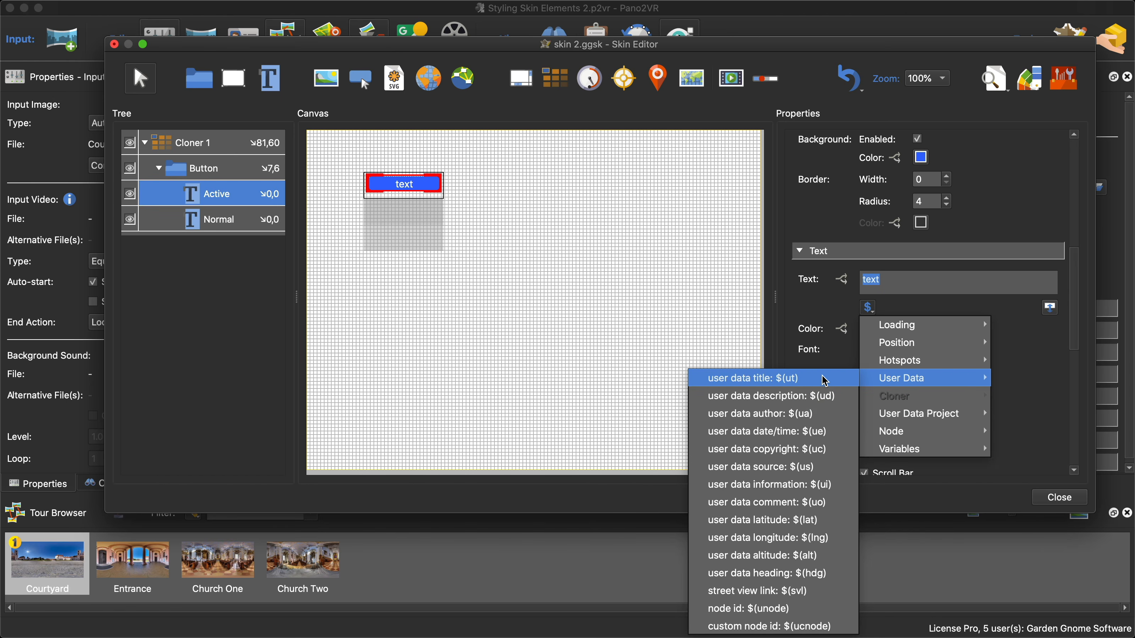
click(787, 379)
- Replace the Normal element's text with the user data title placeholder $(ut) and check the cloned buttons in the live preview
click(205, 220)
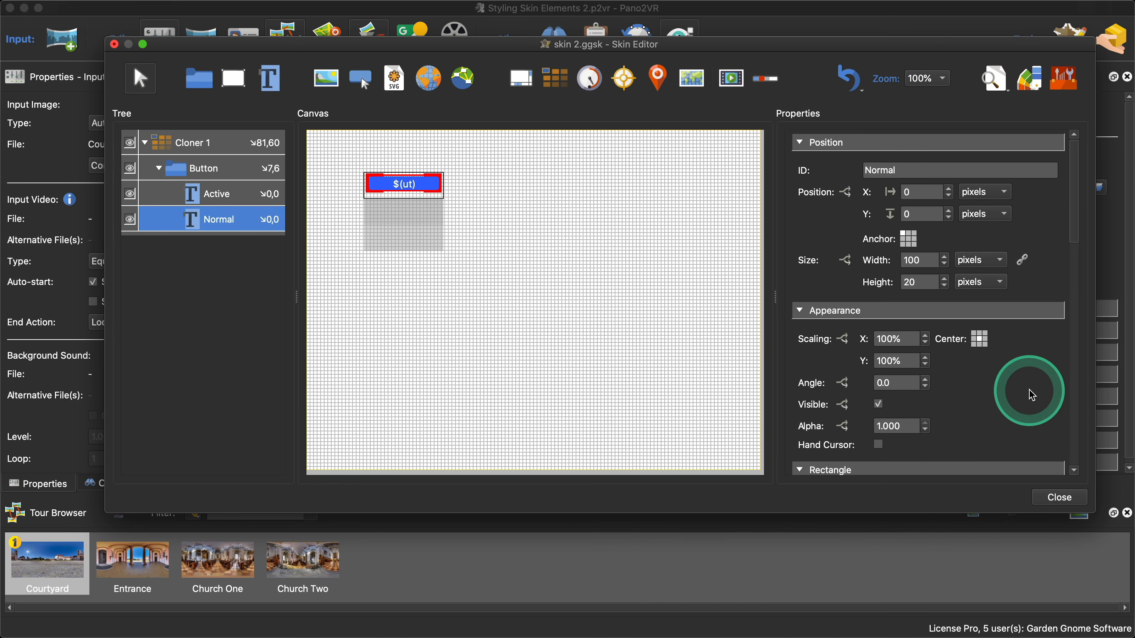
scroll(1033, 395, down, 10)
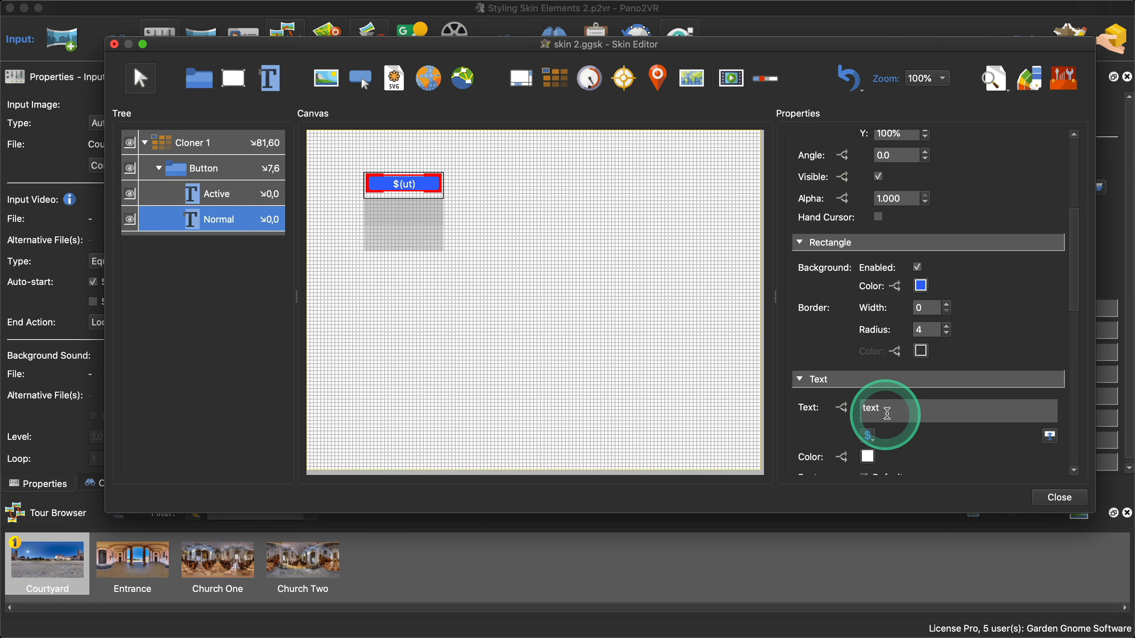
click(868, 438)
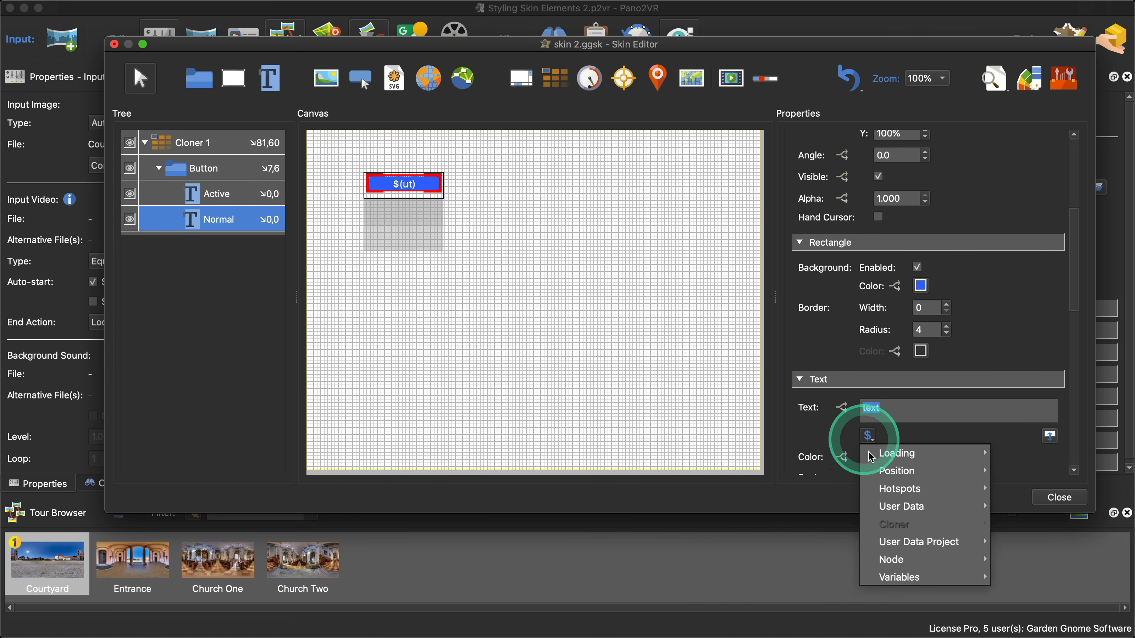
mouse_move(898, 506)
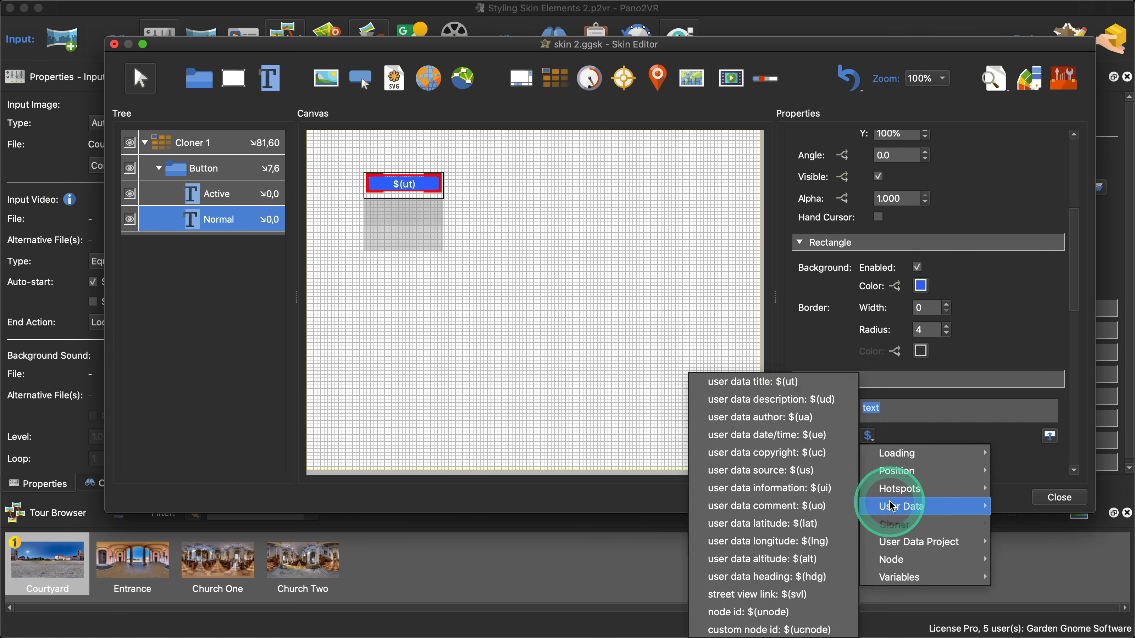
click(782, 387)
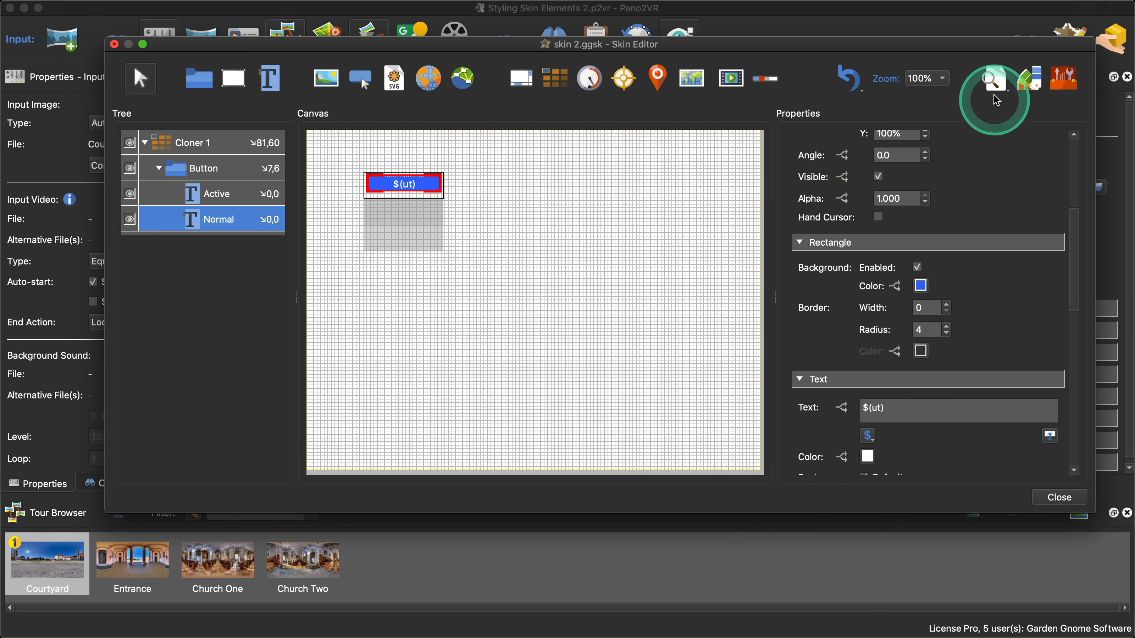
click(996, 80)
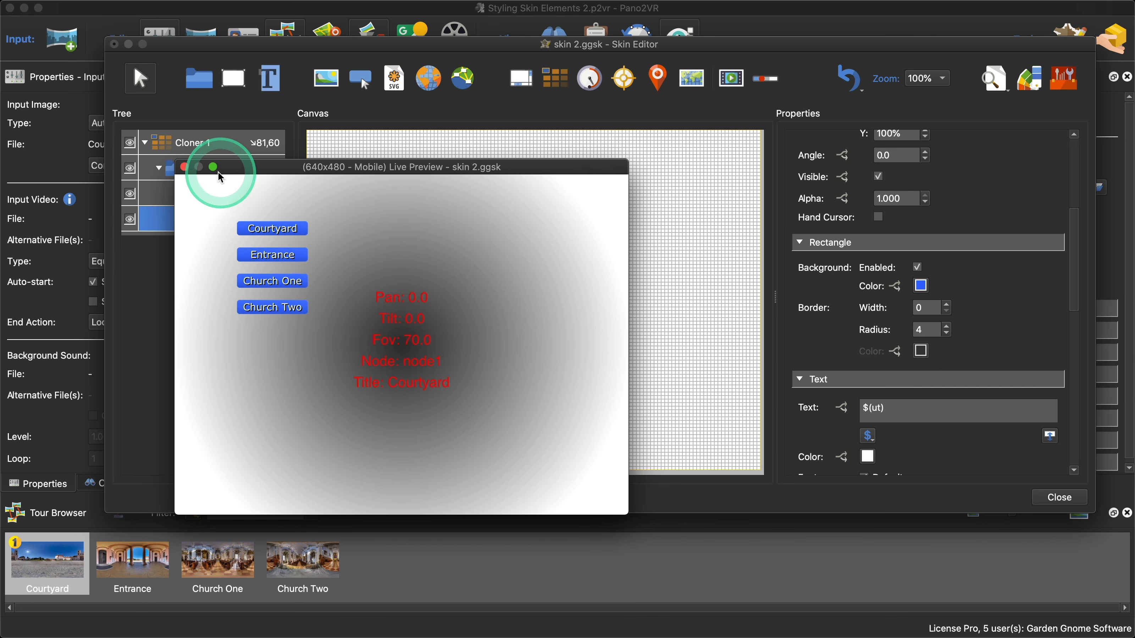
click(184, 167)
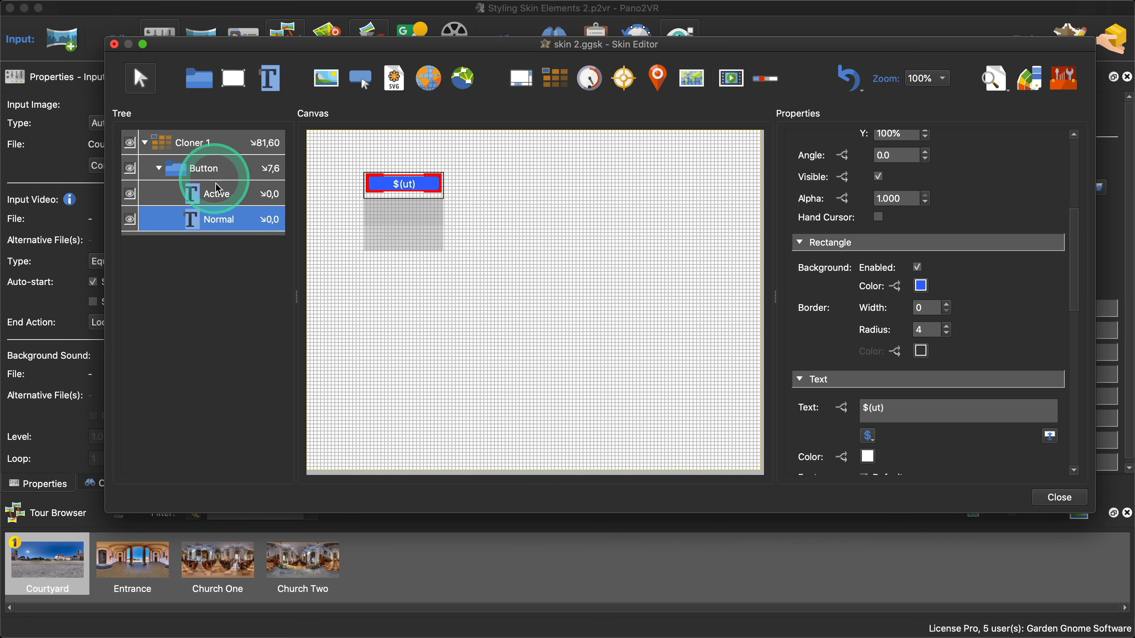
- Position the cloner at X 10 and Y 10 pixels
click(192, 143)
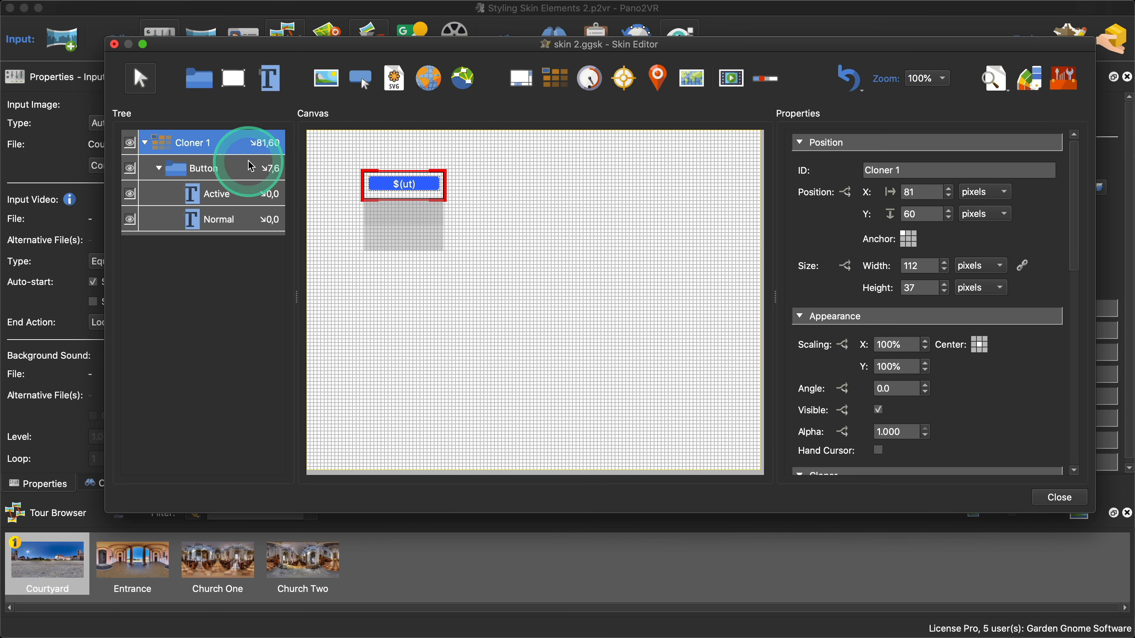
double_click(916, 192)
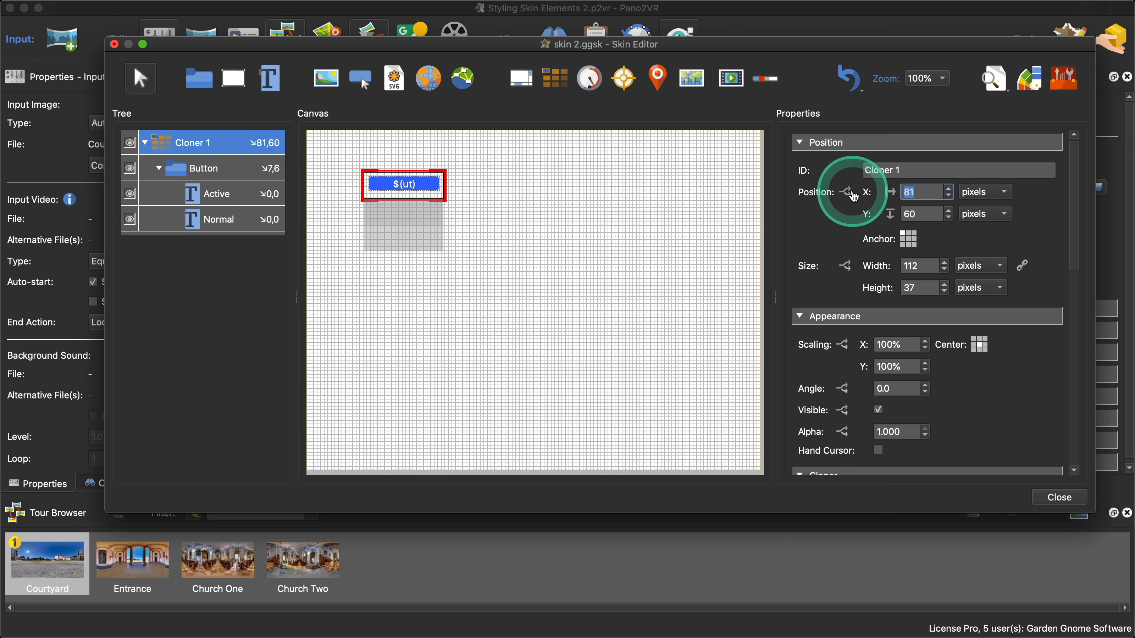
text(0)
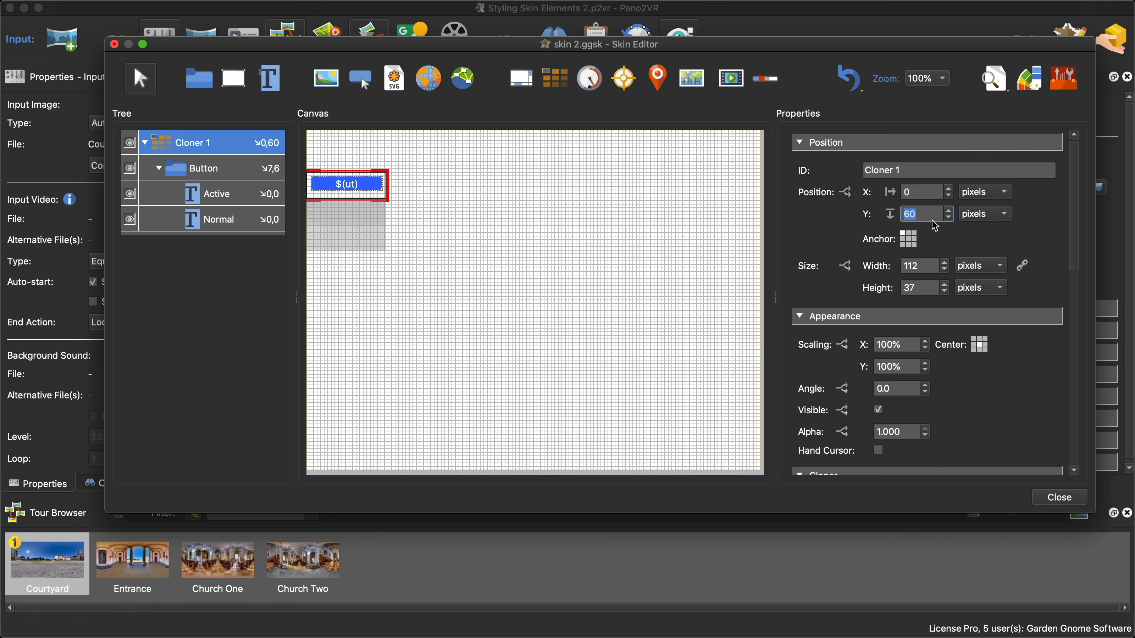
click(885, 192)
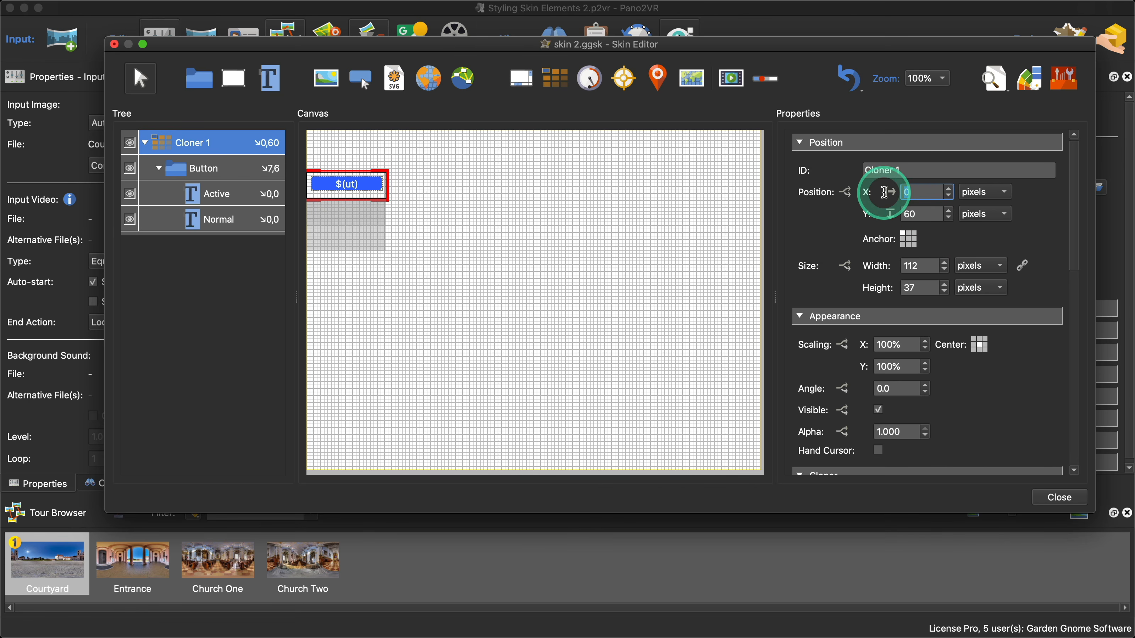
text(10)
click(894, 210)
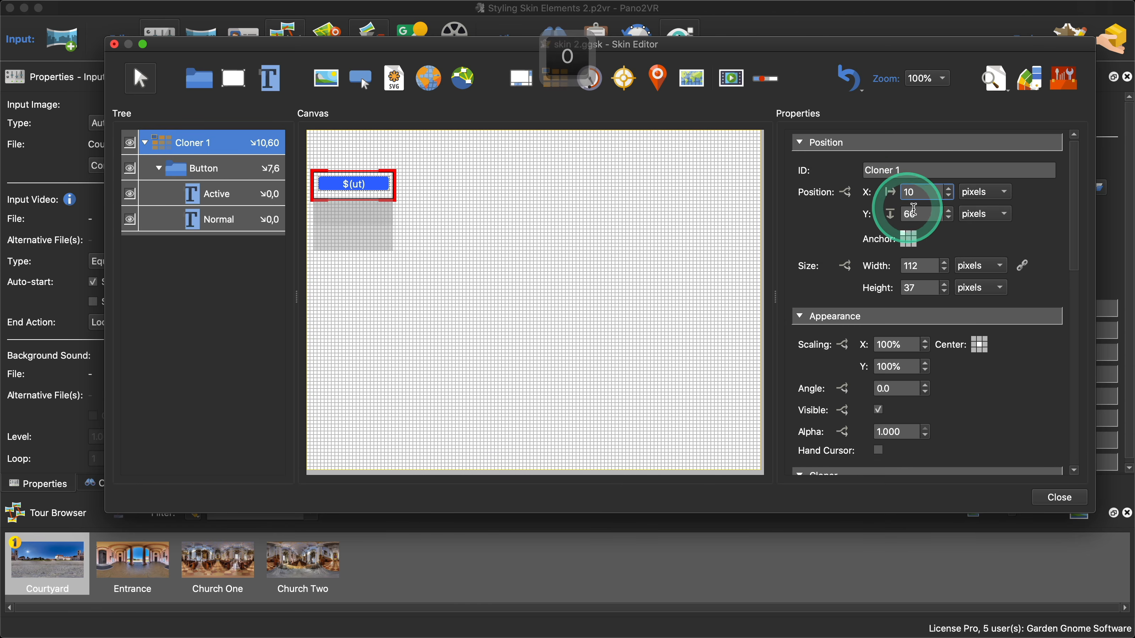
text(10)
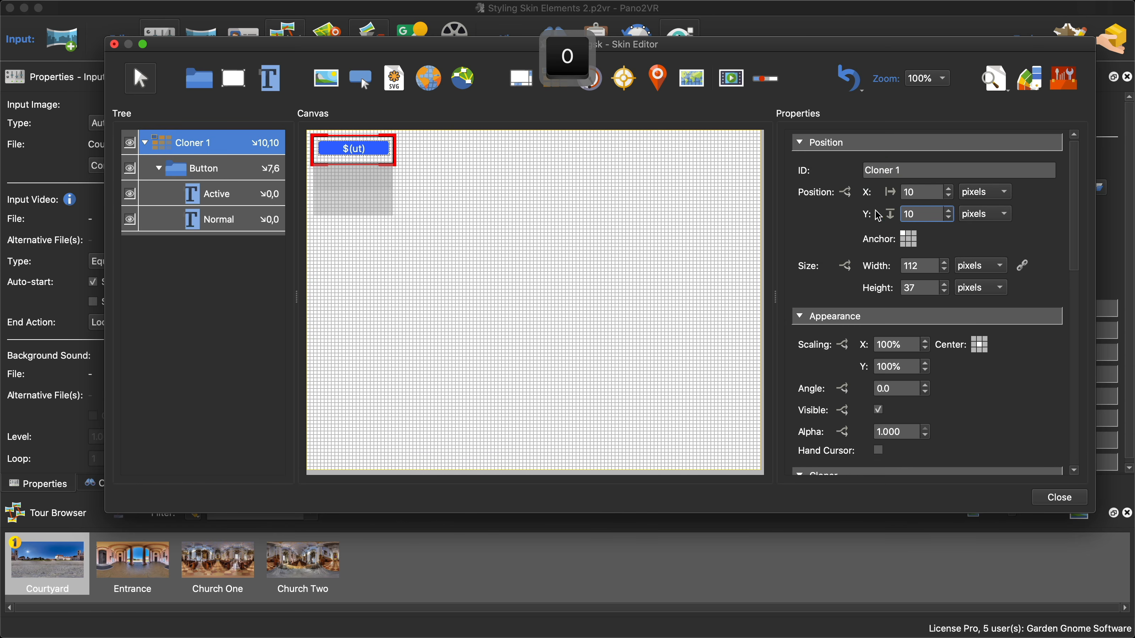
- Position the Button container inside the cloner at X 0 and Y 2 pixels
click(208, 169)
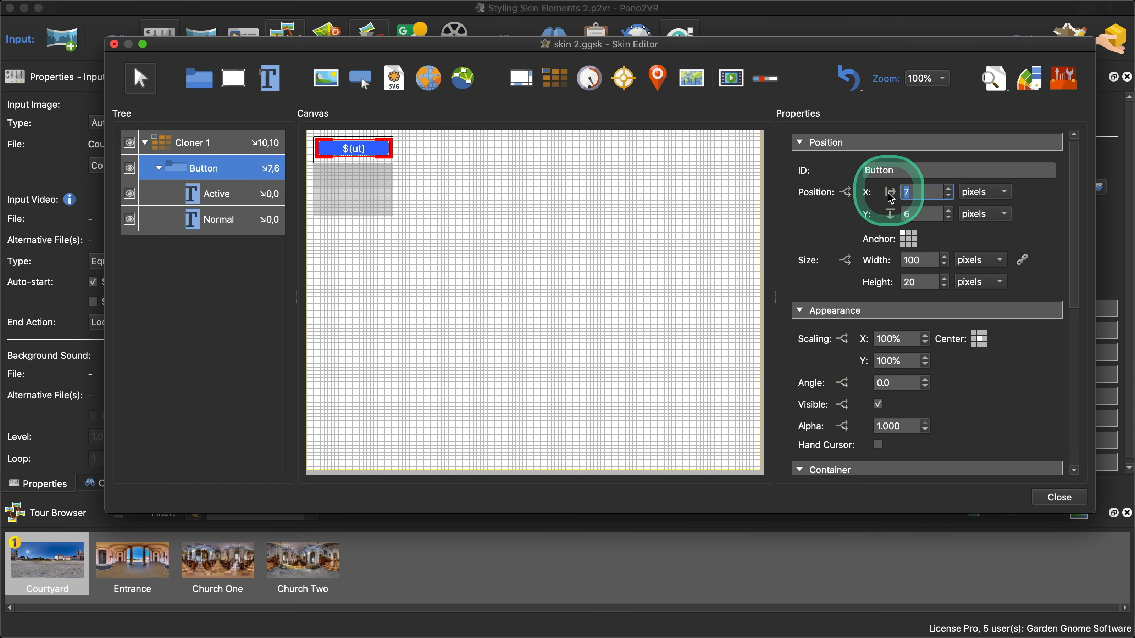
text(0)
key(Tab)
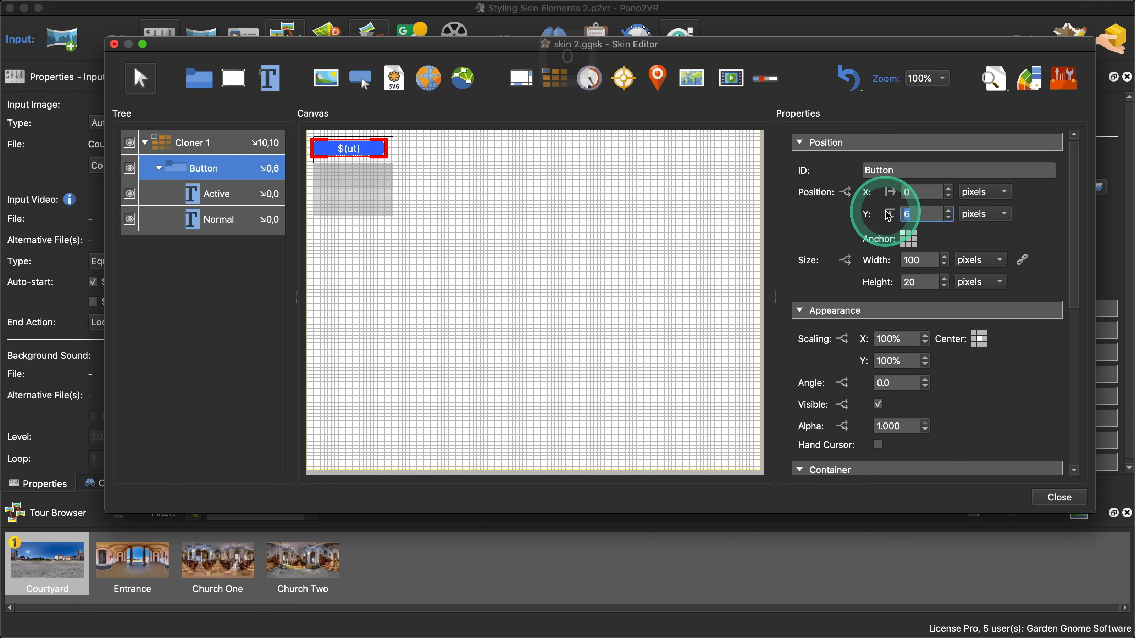
text(2)
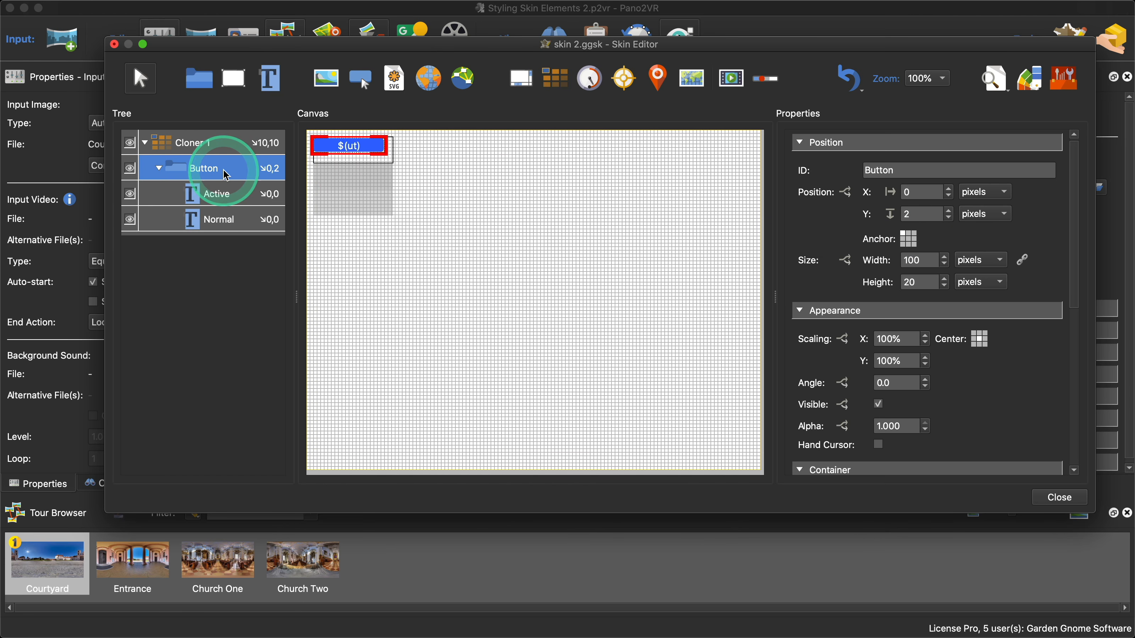
- Set the cloner's size to 100 pixels wide and 22 pixels high
click(209, 151)
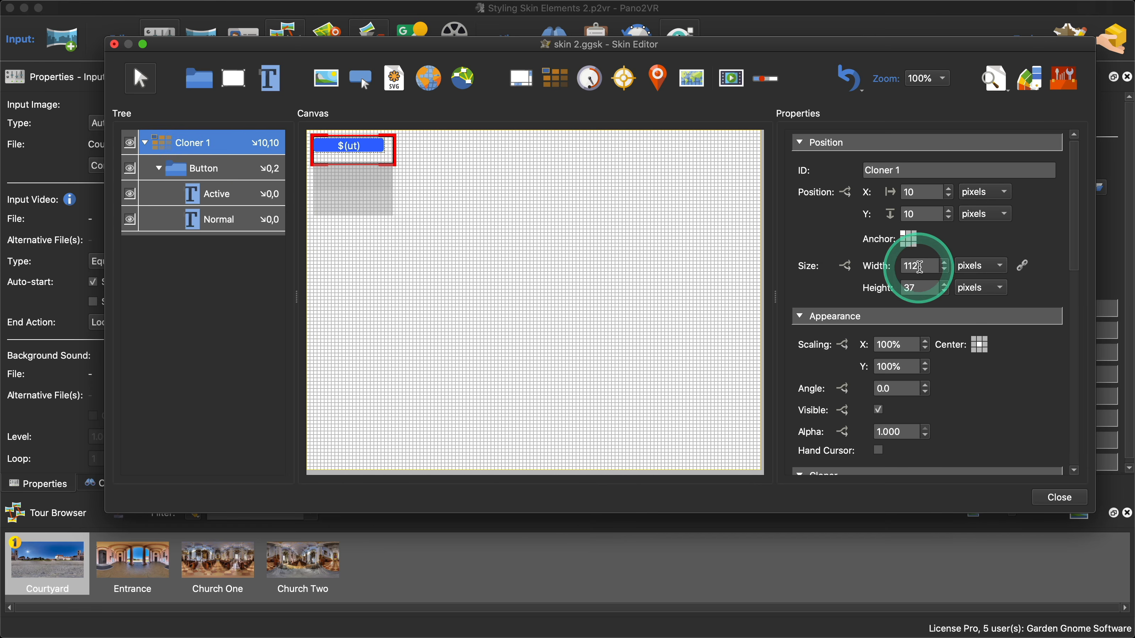
text(100)
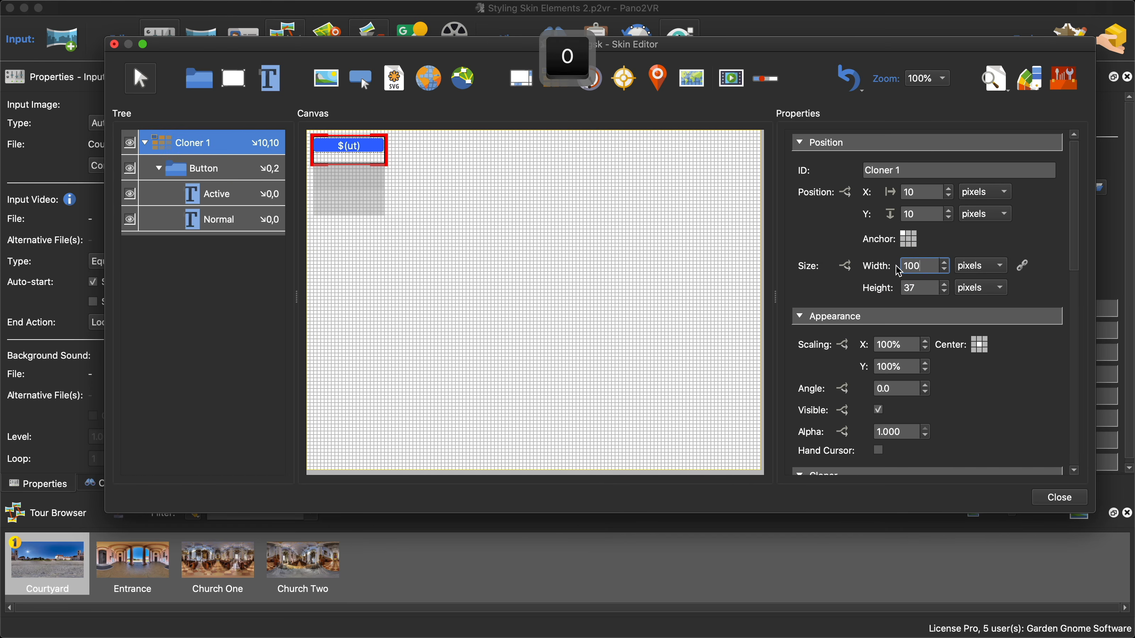
key(Tab)
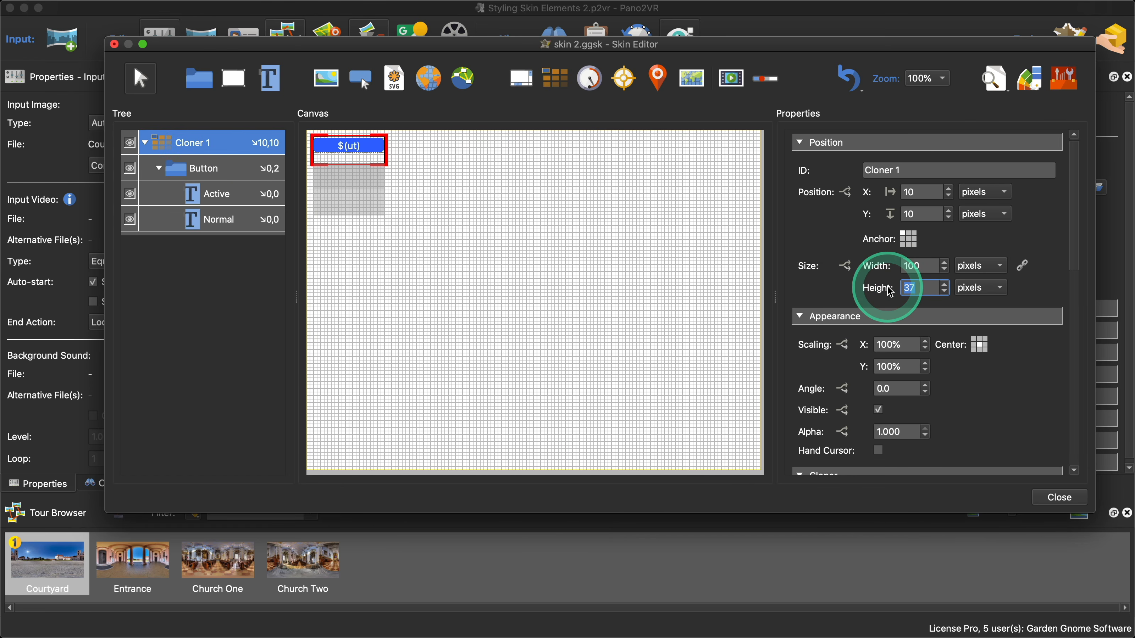
text(22)
- Check the spacing of the cloned node buttons in the live preview
click(993, 76)
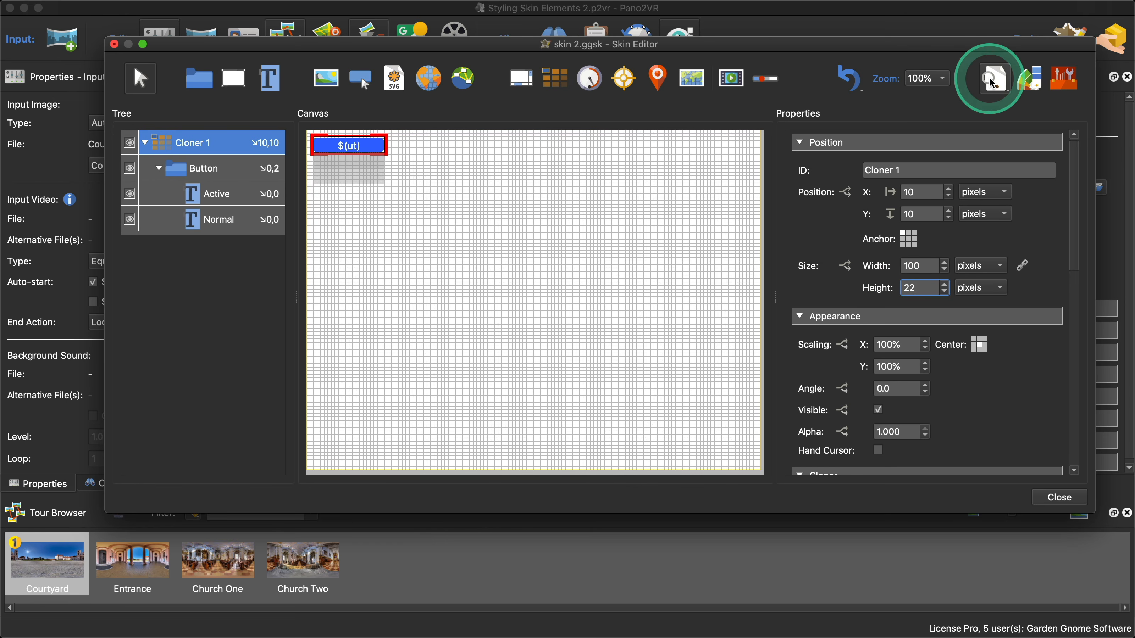
click(482, 189)
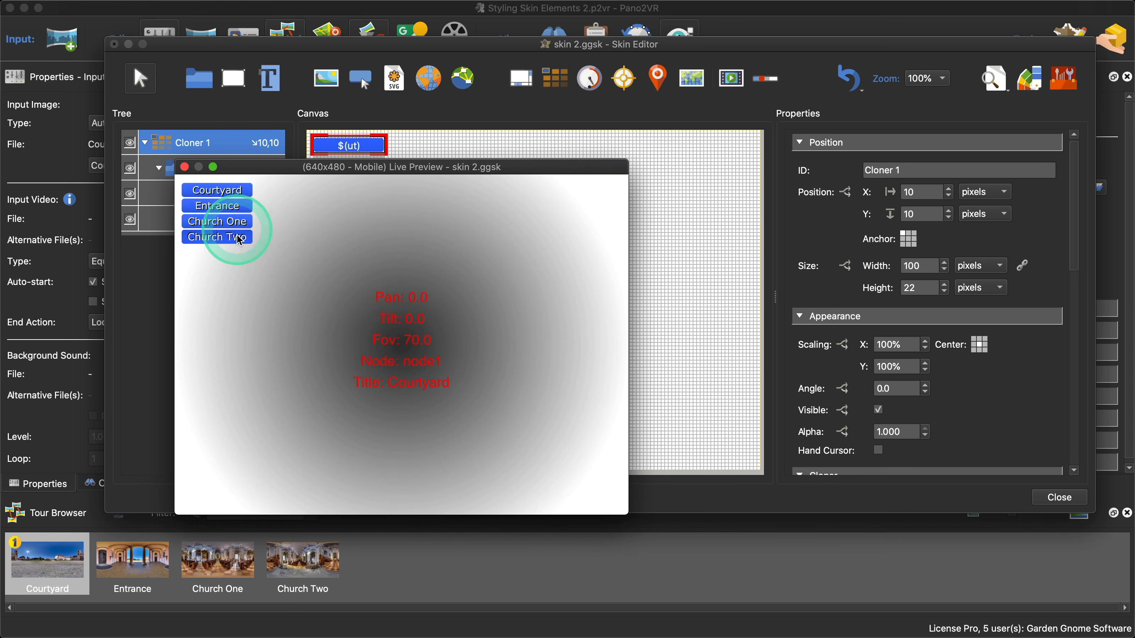
drag(470, 179, 404, 233)
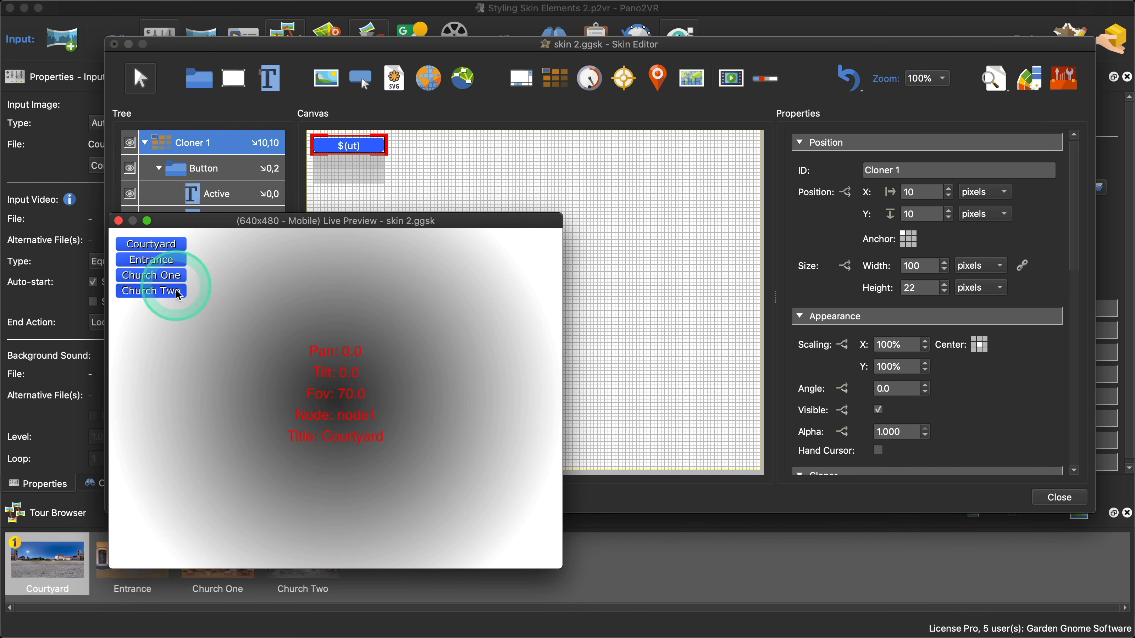
click(118, 221)
- Give the Button container a Mouse Click action that performs Open Next Panorama with the Hotspot URL and Default View
click(209, 170)
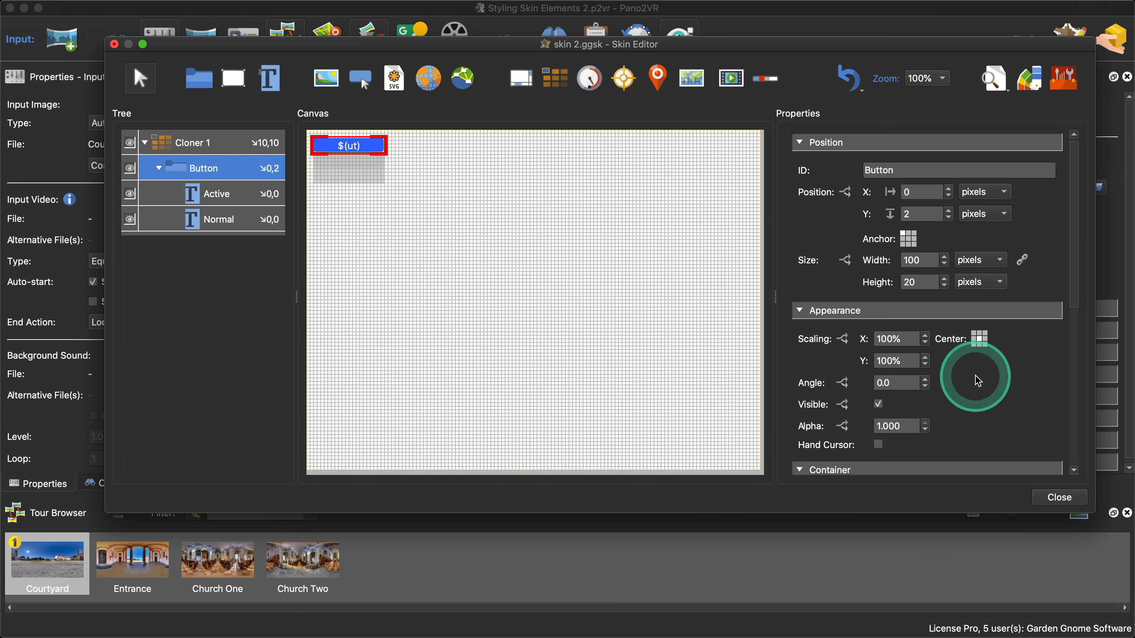
scroll(962, 380, down, 10)
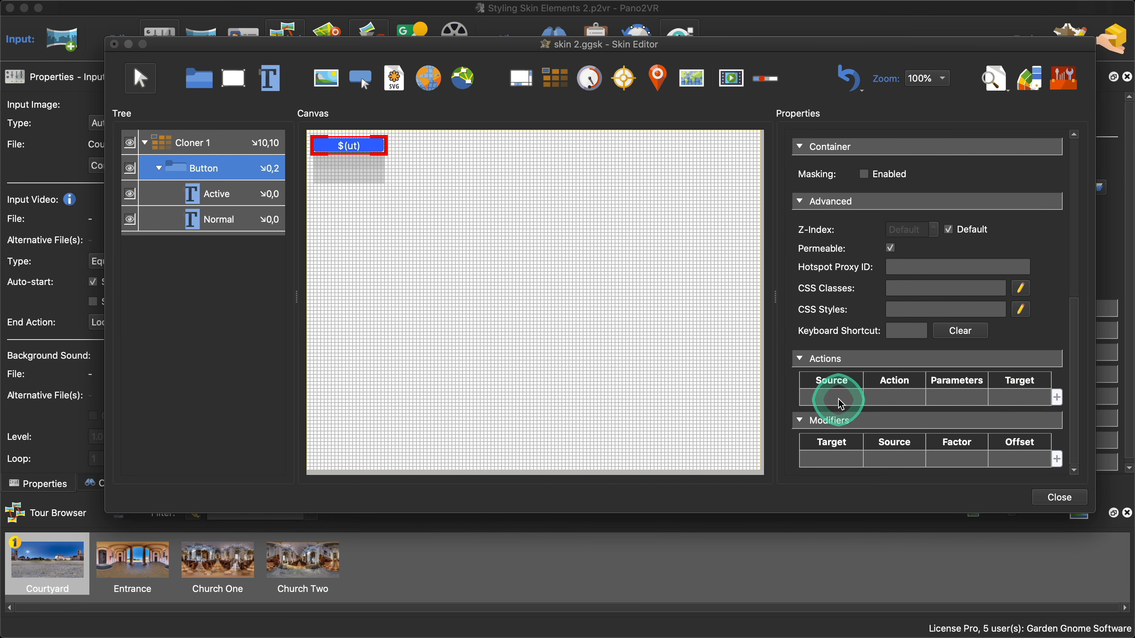
double_click(844, 397)
click(616, 264)
click(615, 271)
click(637, 276)
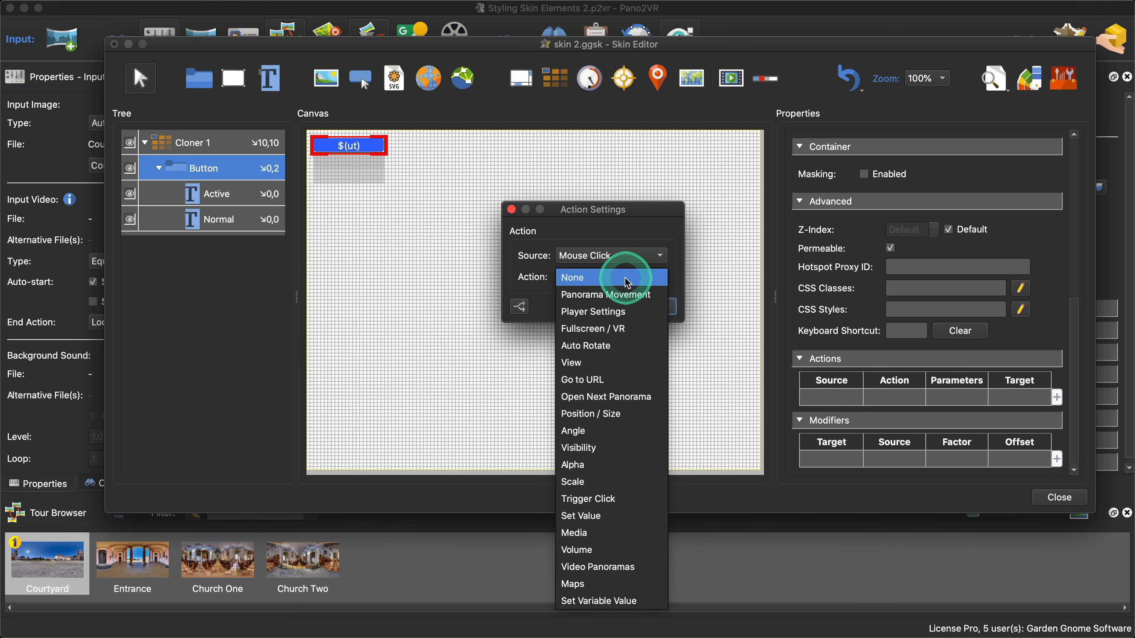
click(637, 395)
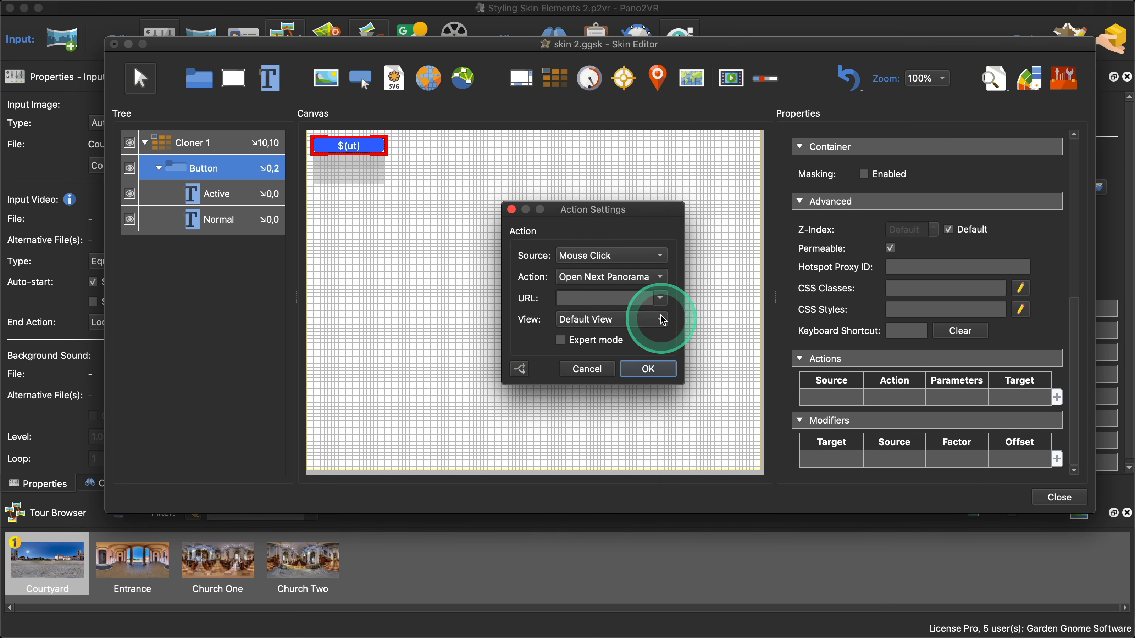
click(653, 297)
click(621, 325)
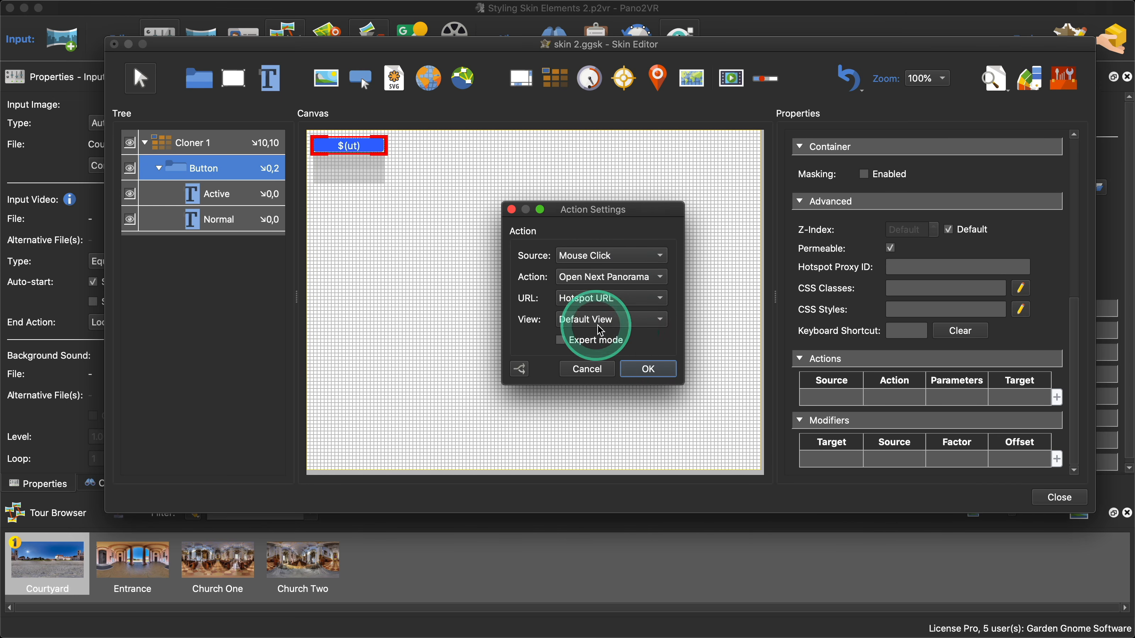
click(647, 370)
- Save the skin changes and generate the tour output
click(1060, 497)
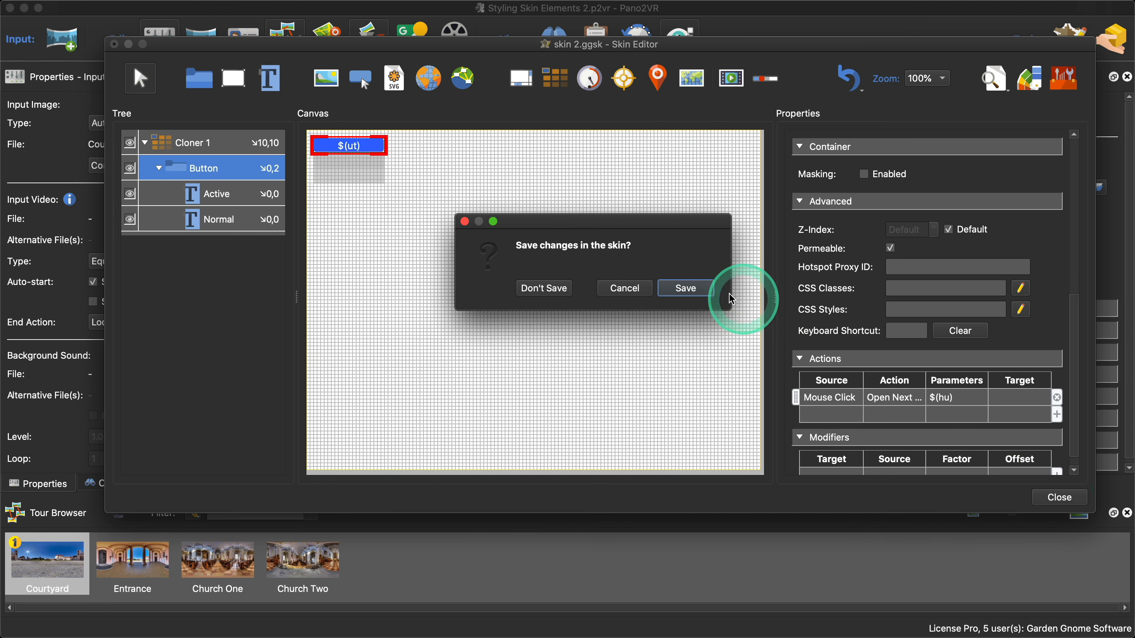
click(685, 288)
click(899, 260)
click(673, 331)
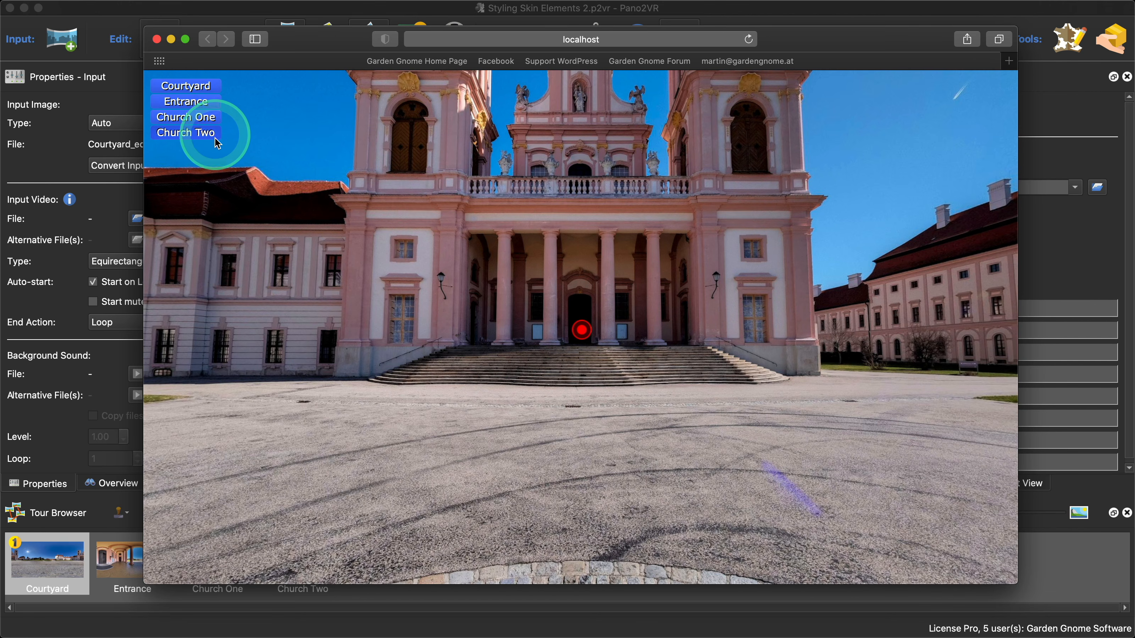
- Test the Entrance, Church One and Courtyard node buttons in the browser output
click(210, 103)
click(210, 117)
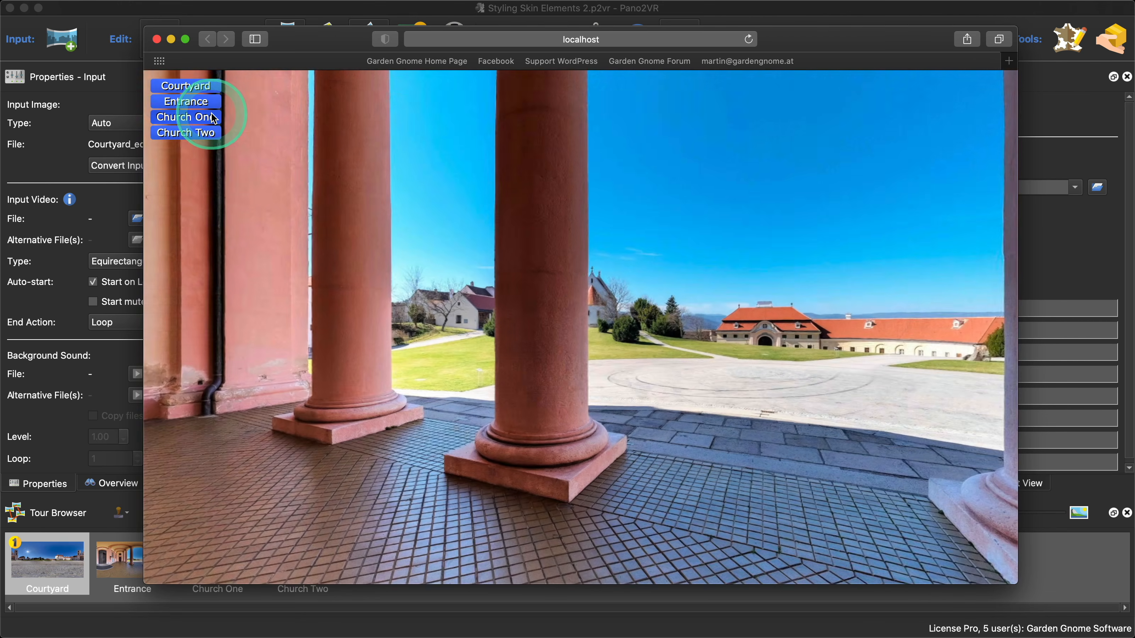
click(212, 90)
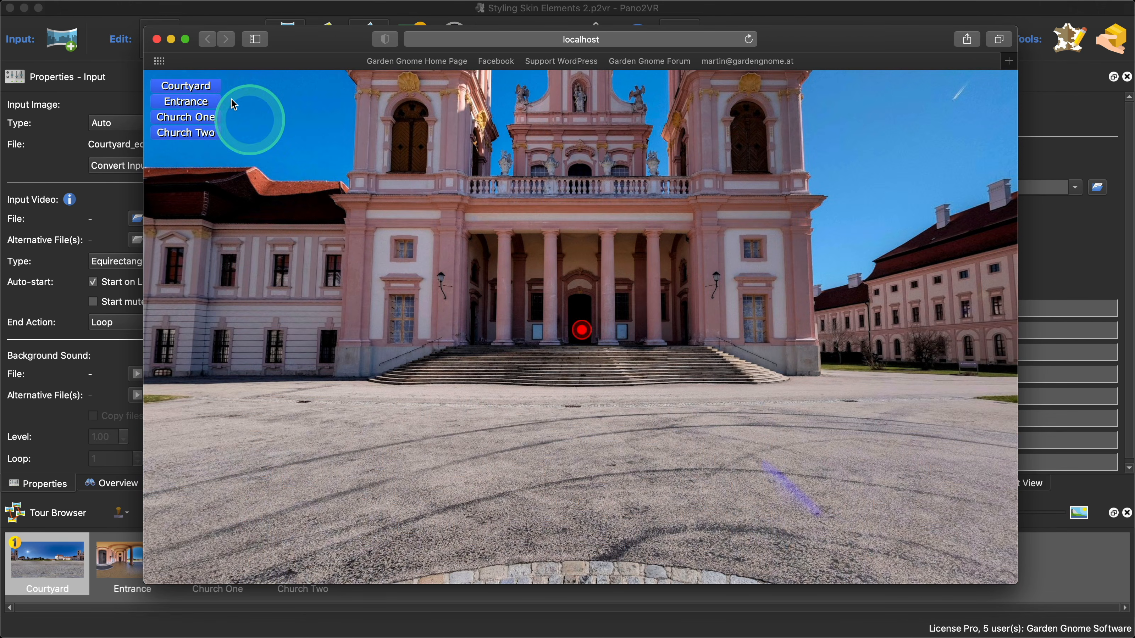
click(156, 39)
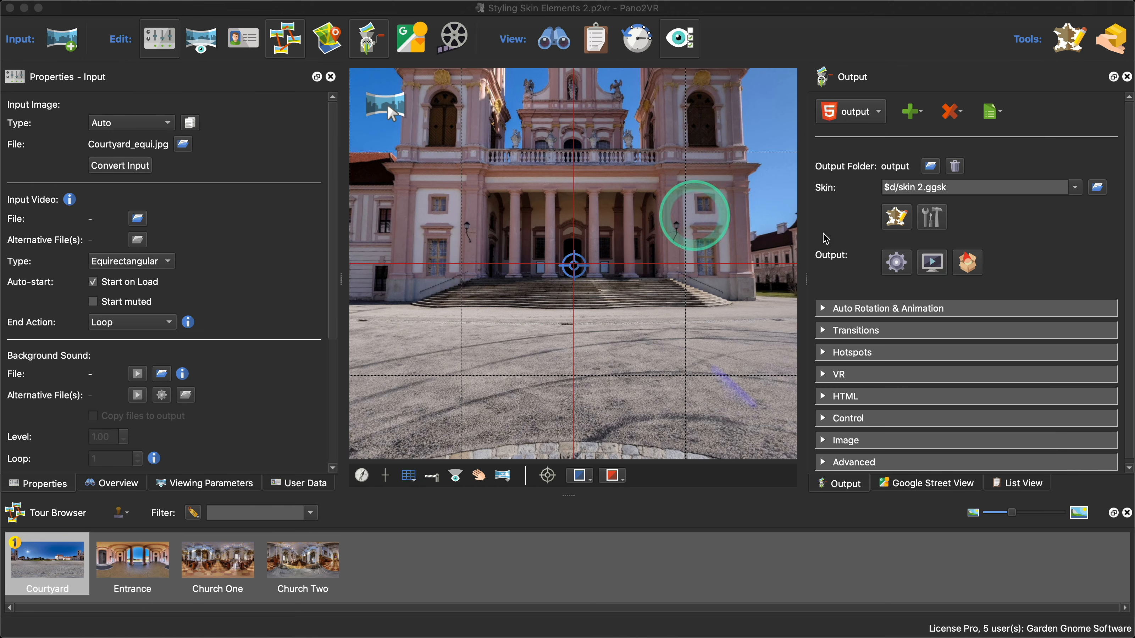
- Enable the hand cursor for the Active element and save the skin
click(903, 218)
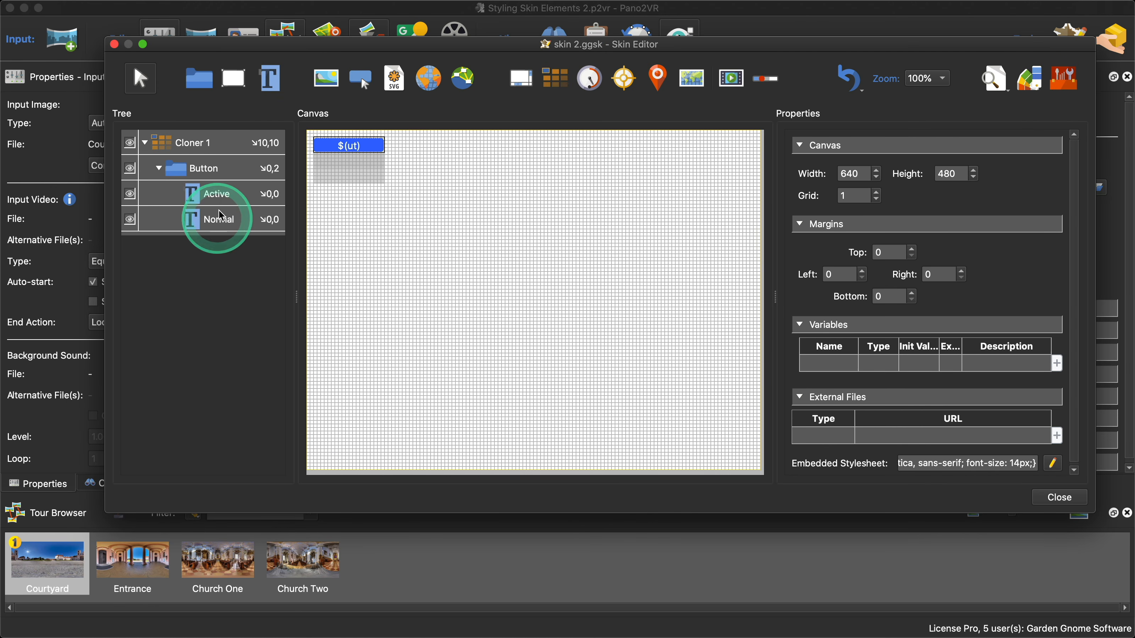
click(225, 195)
scroll(976, 367, down, 4)
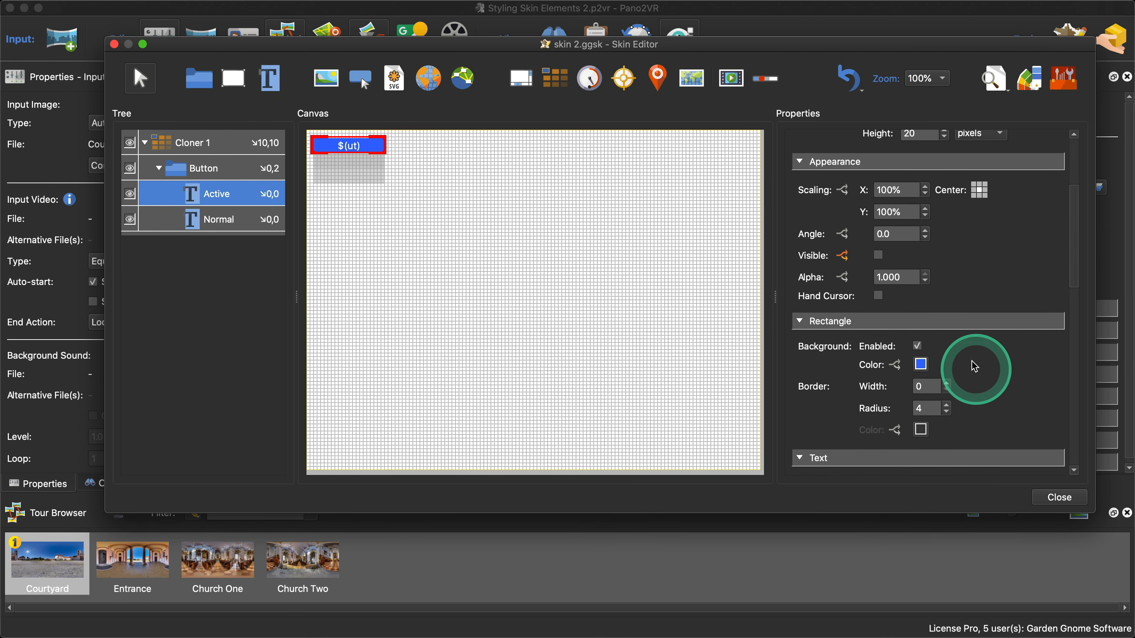
click(879, 295)
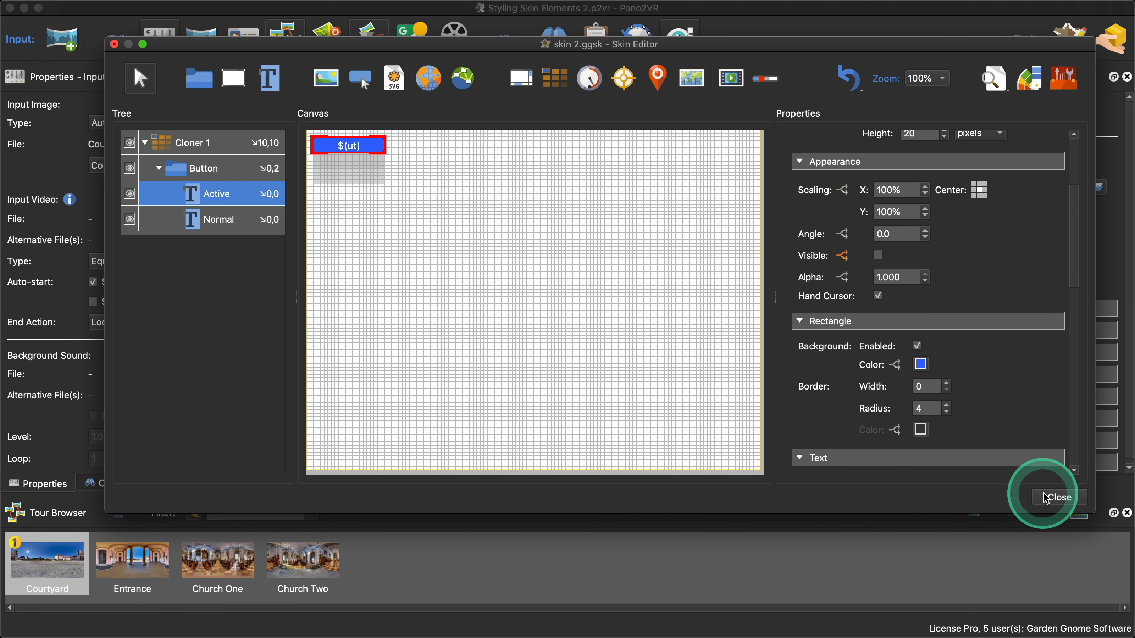
click(1059, 497)
click(685, 287)
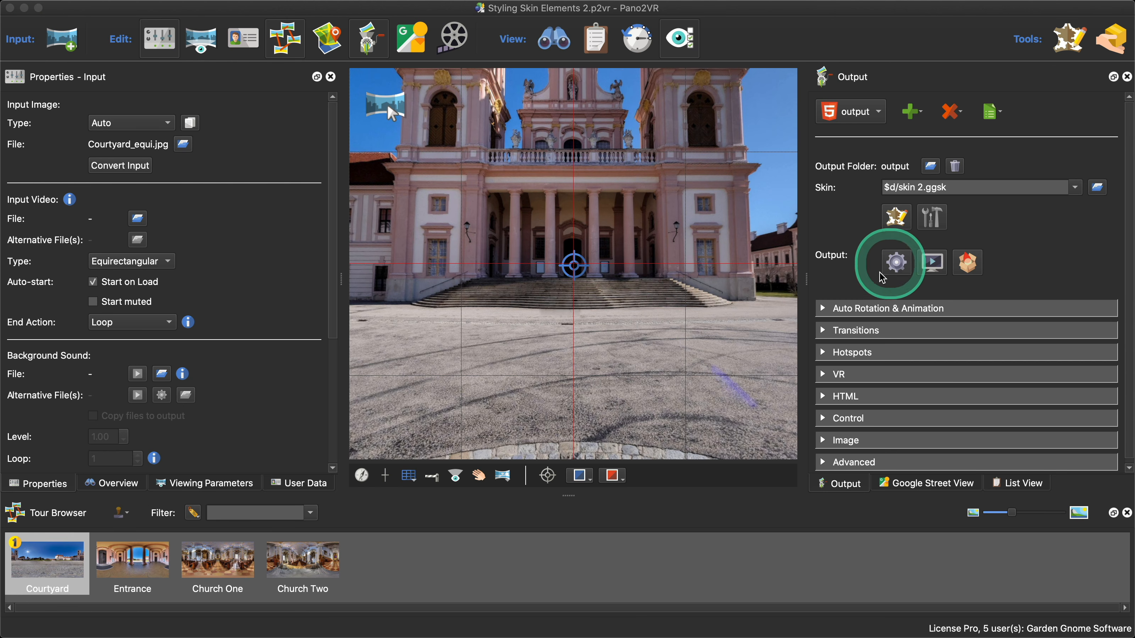
- Regenerate the tour output and check the cursor over the node buttons in the browser
click(896, 263)
click(675, 333)
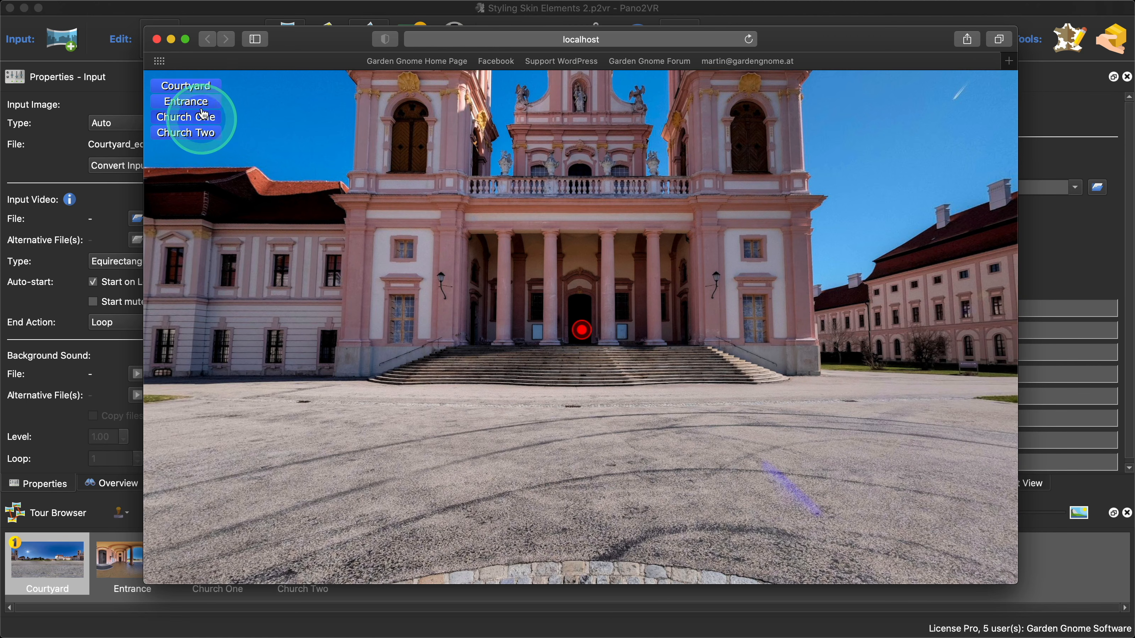
click(157, 40)
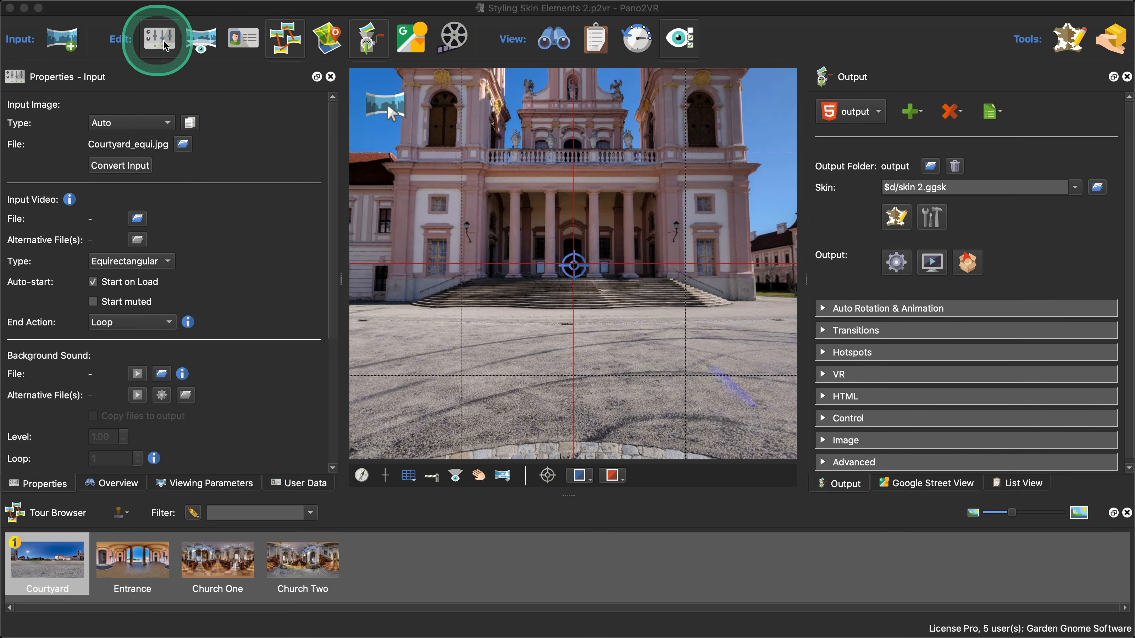
- Reopen the skin and draw a rectangle about 119 by 164 pixels over the cloned buttons at about X 3, Y 2
click(898, 218)
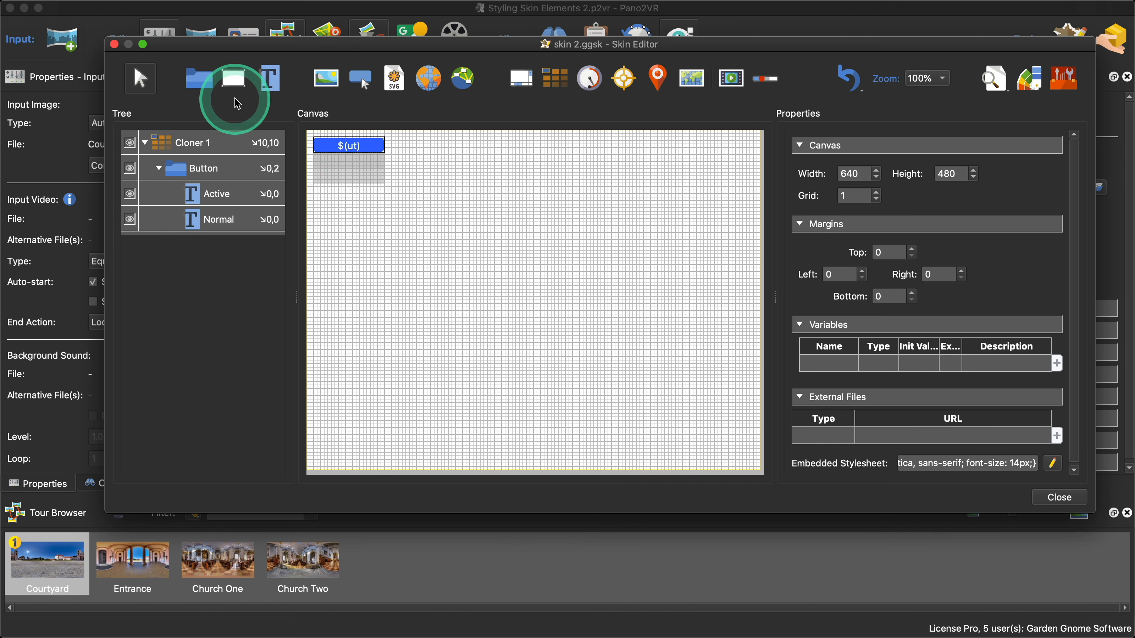
click(238, 83)
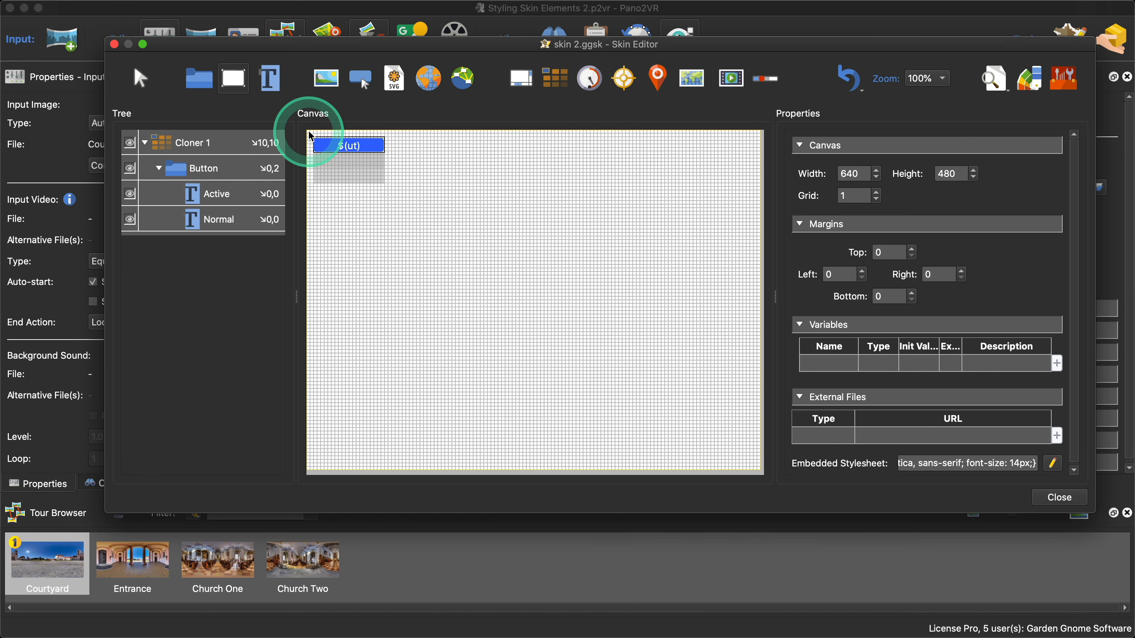
drag(367, 192, 392, 247)
- Show the live preview beside the canvas and reorder the tree so the cloner sits in front of the rectangle
click(995, 80)
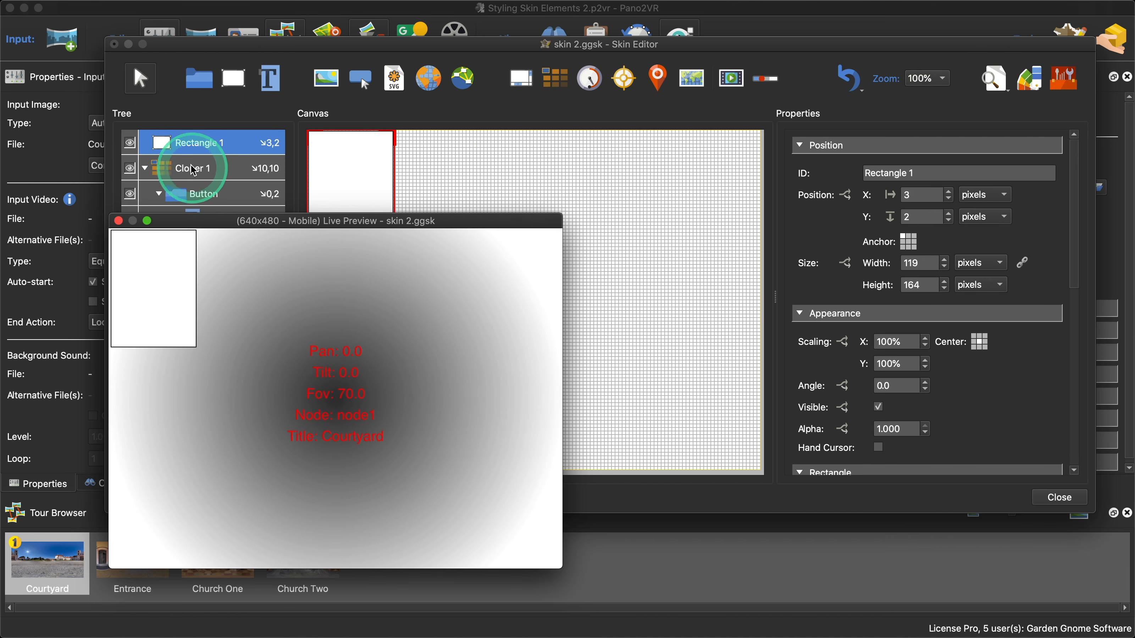
click(145, 168)
drag(239, 222, 662, 138)
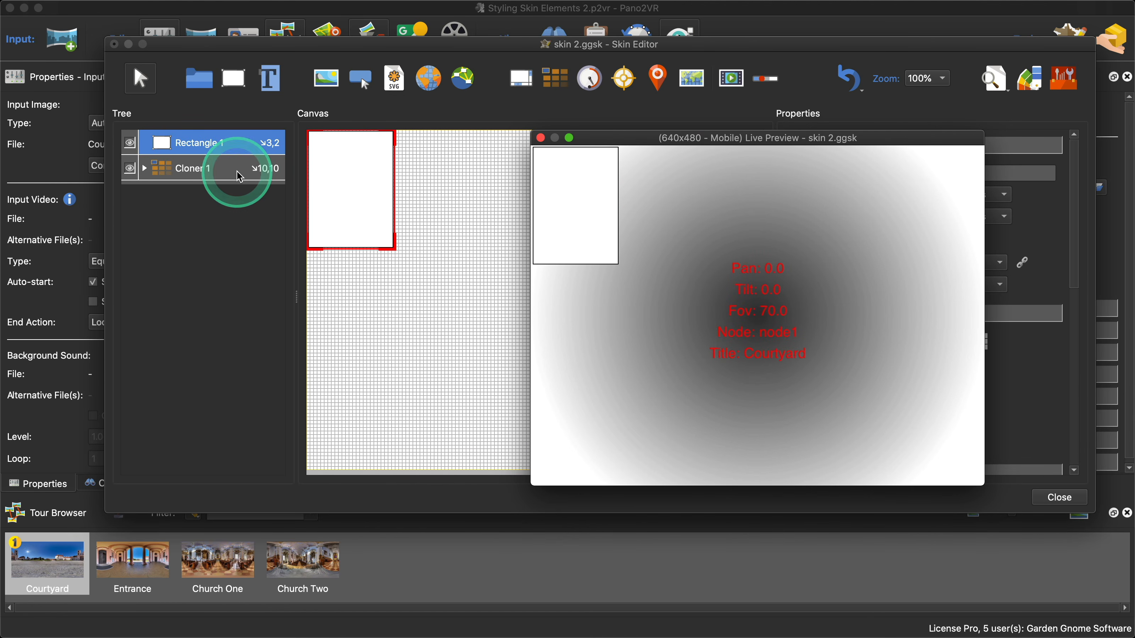
click(192, 148)
drag(202, 132, 202, 130)
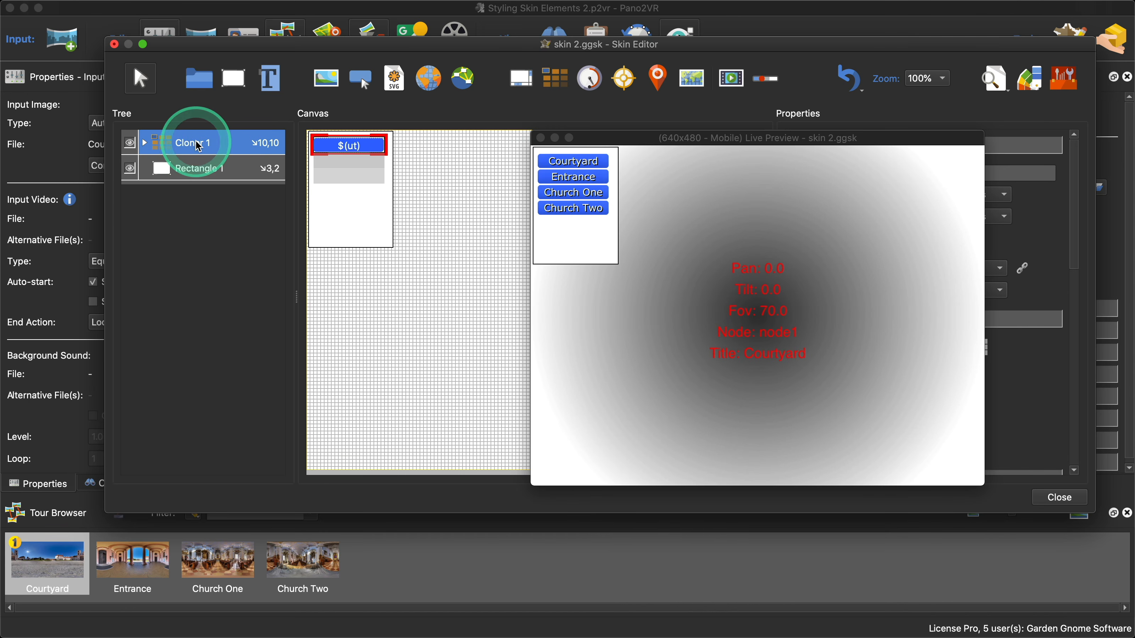
- Shorten the rectangle to a height of about 110 pixels so it frames the four buttons in the live preview
click(210, 172)
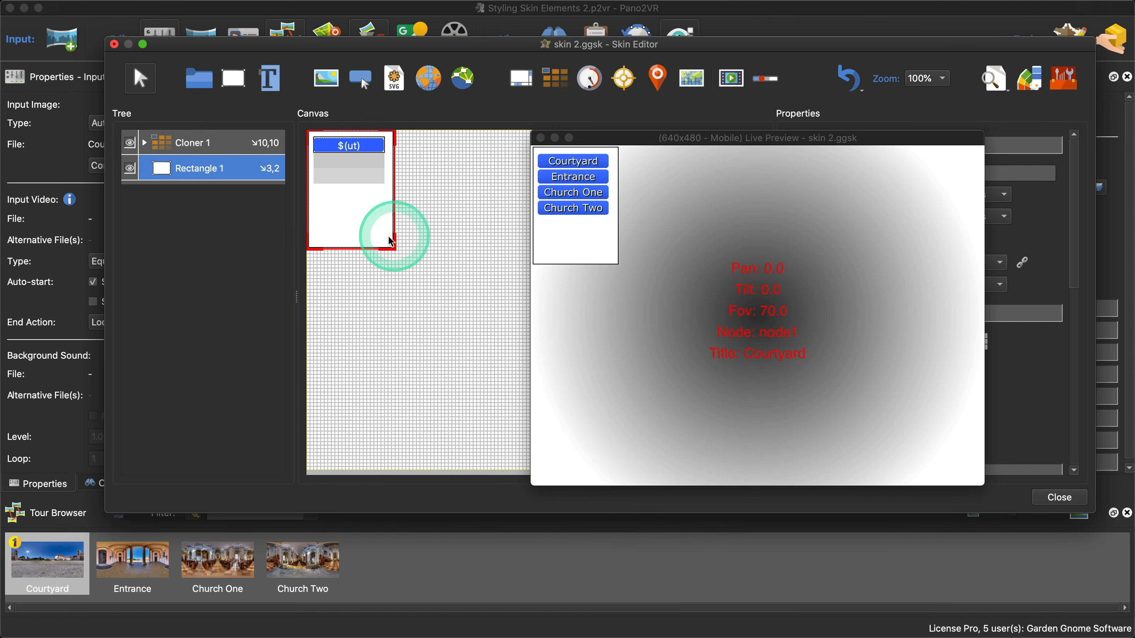
drag(381, 250, 380, 208)
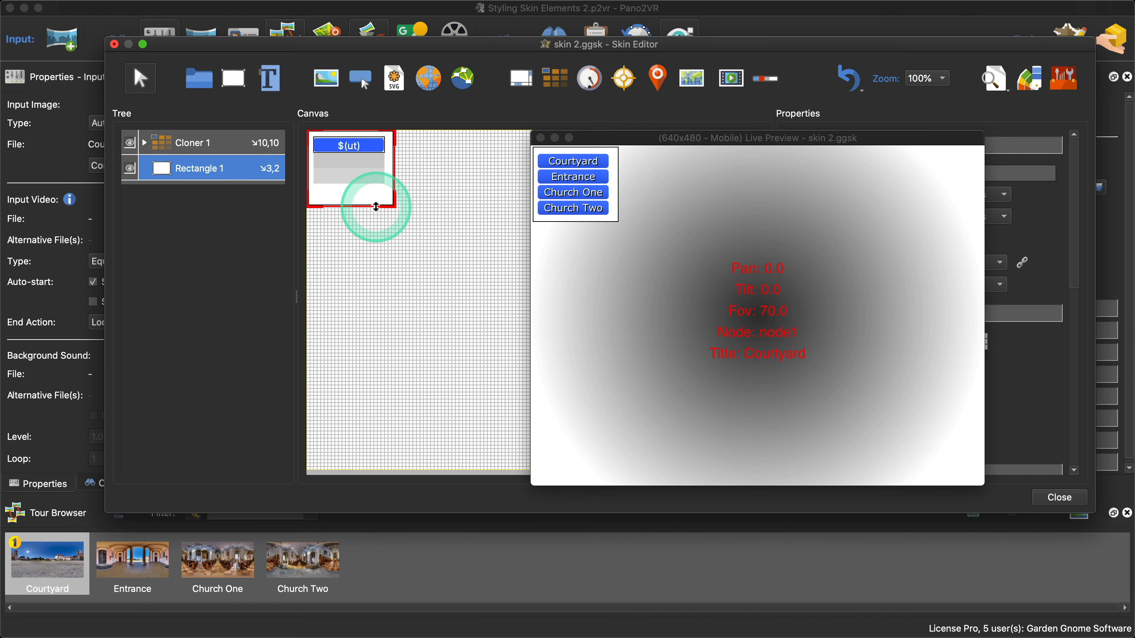
drag(376, 207, 376, 208)
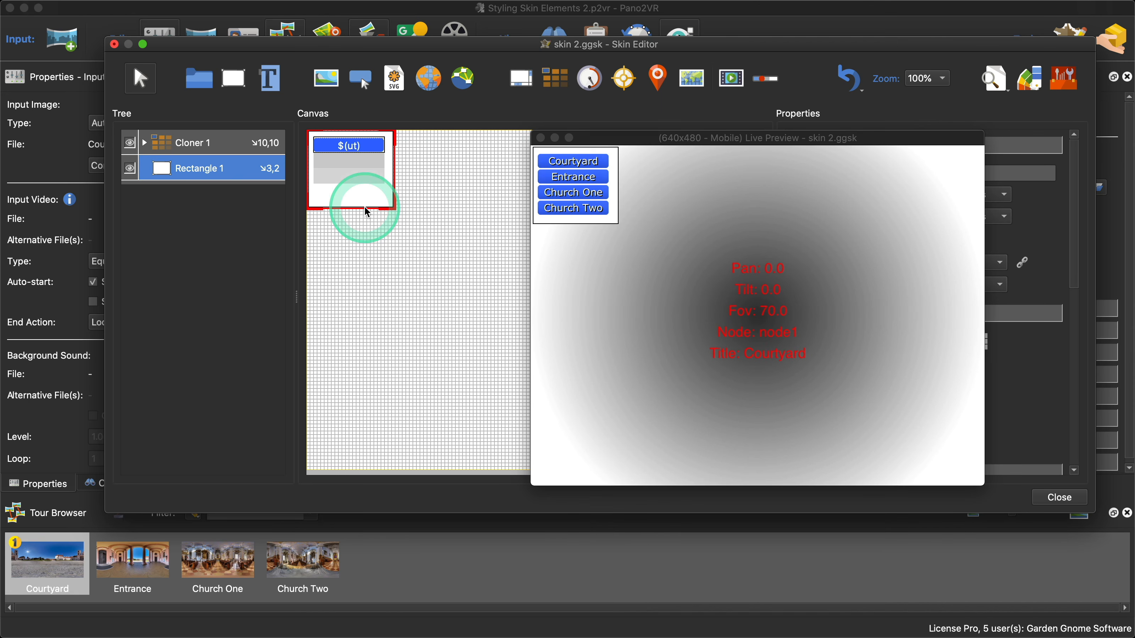
drag(365, 208, 365, 210)
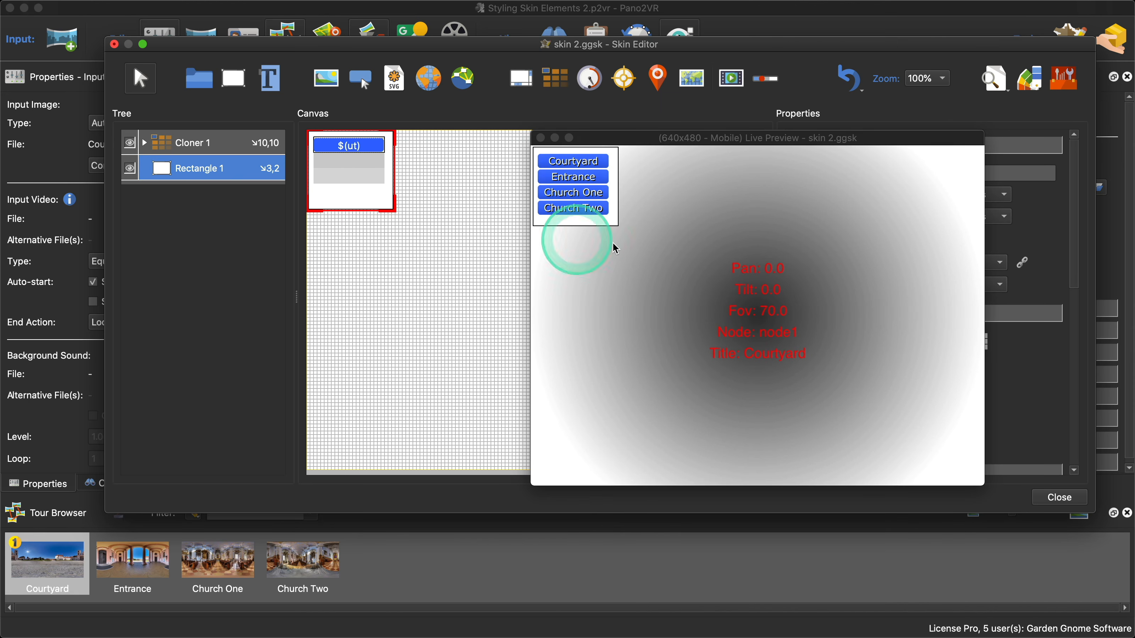
click(542, 139)
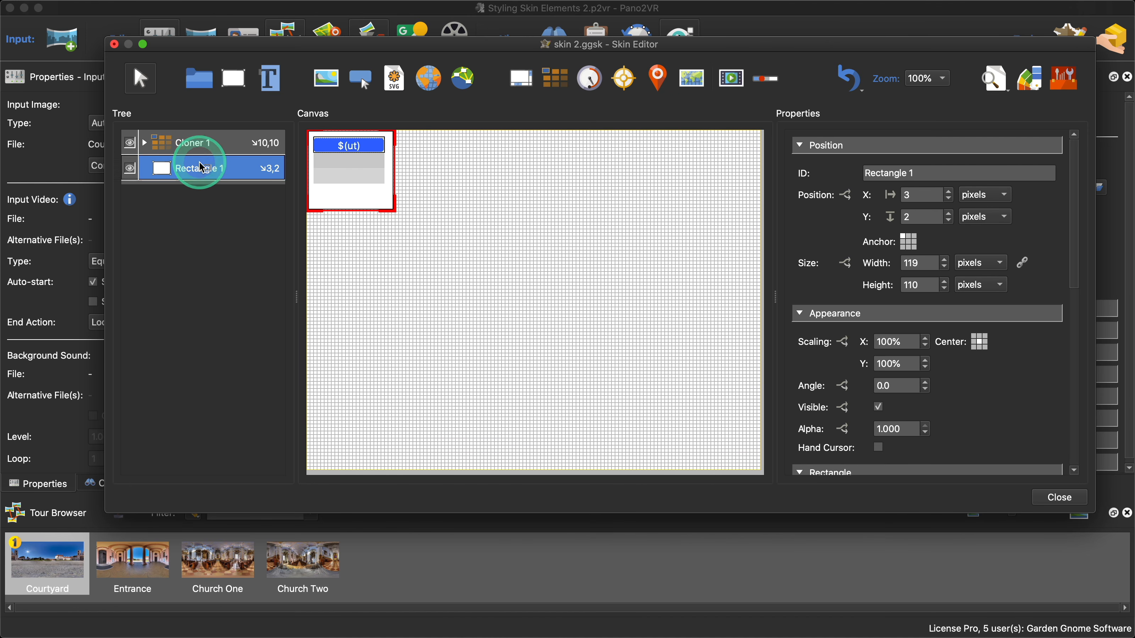
- Make the cloner a child of the rectangle in the tree and rename the rectangle's ID to Backgroung
drag(202, 168, 201, 167)
click(201, 146)
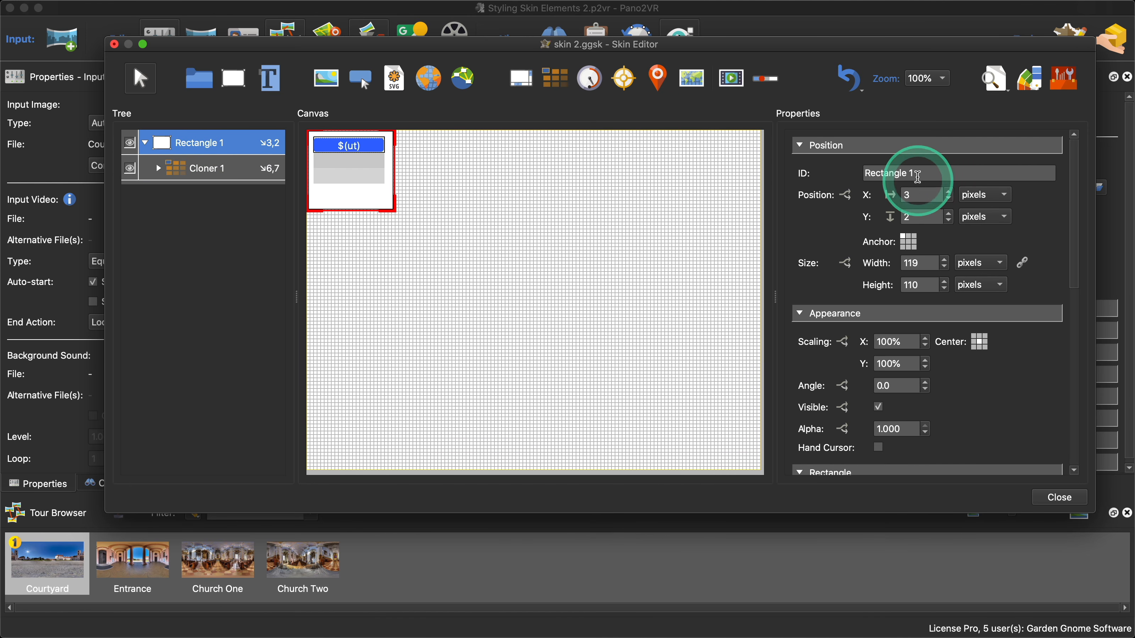
triple_click(869, 174)
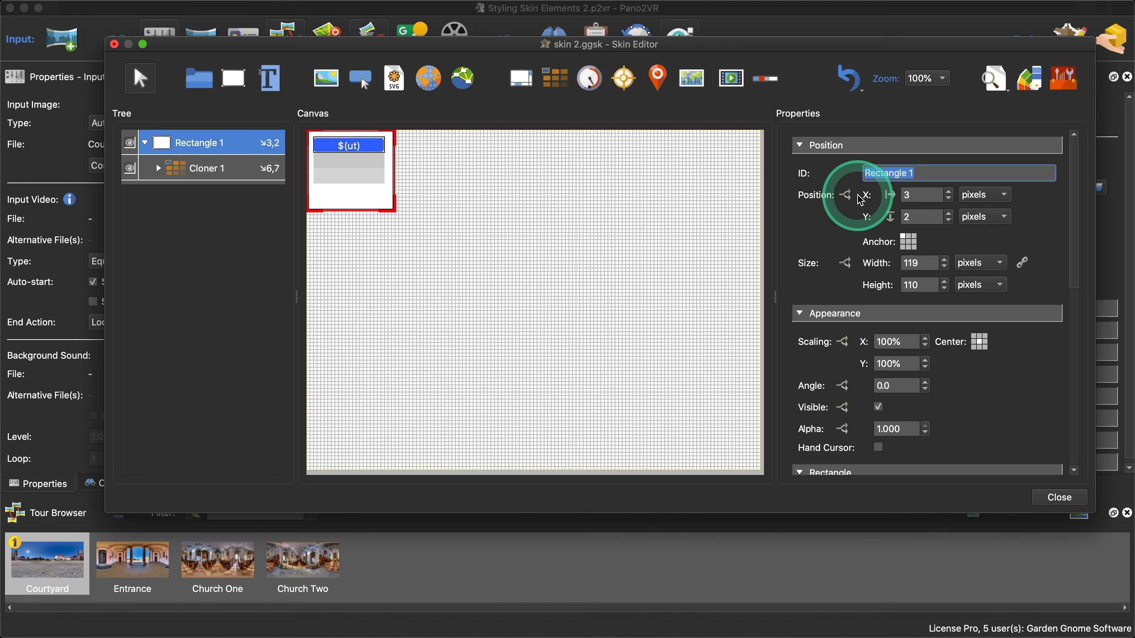
text(Backgroung)
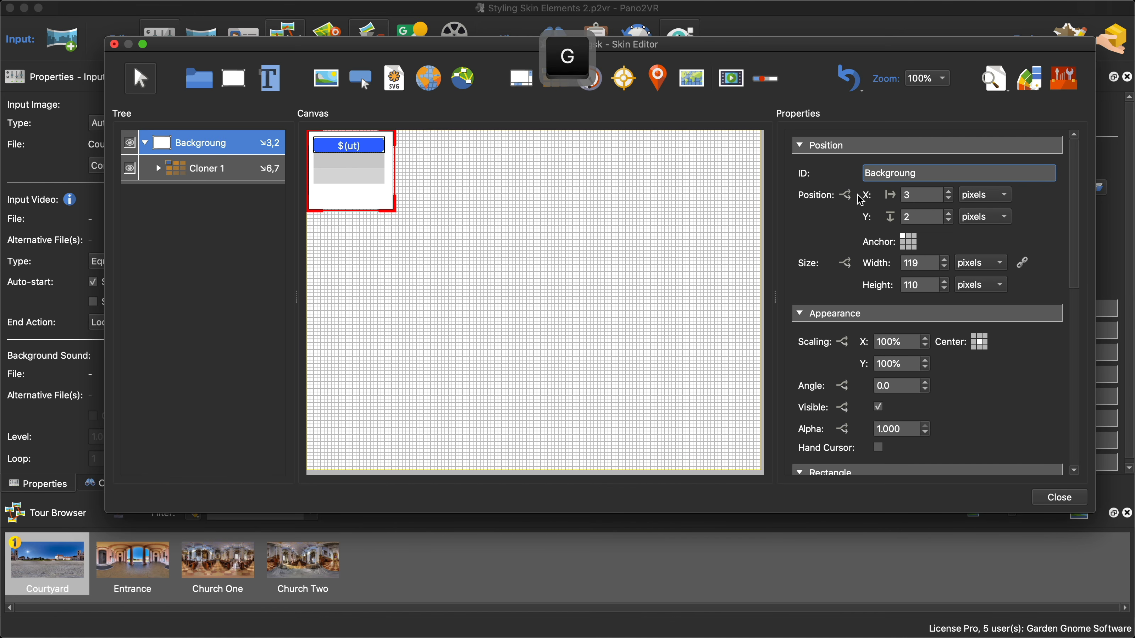
- Position the background rectangle at X 0, Y 0 pixels and check the cloned buttons over it in the live preview
click(208, 149)
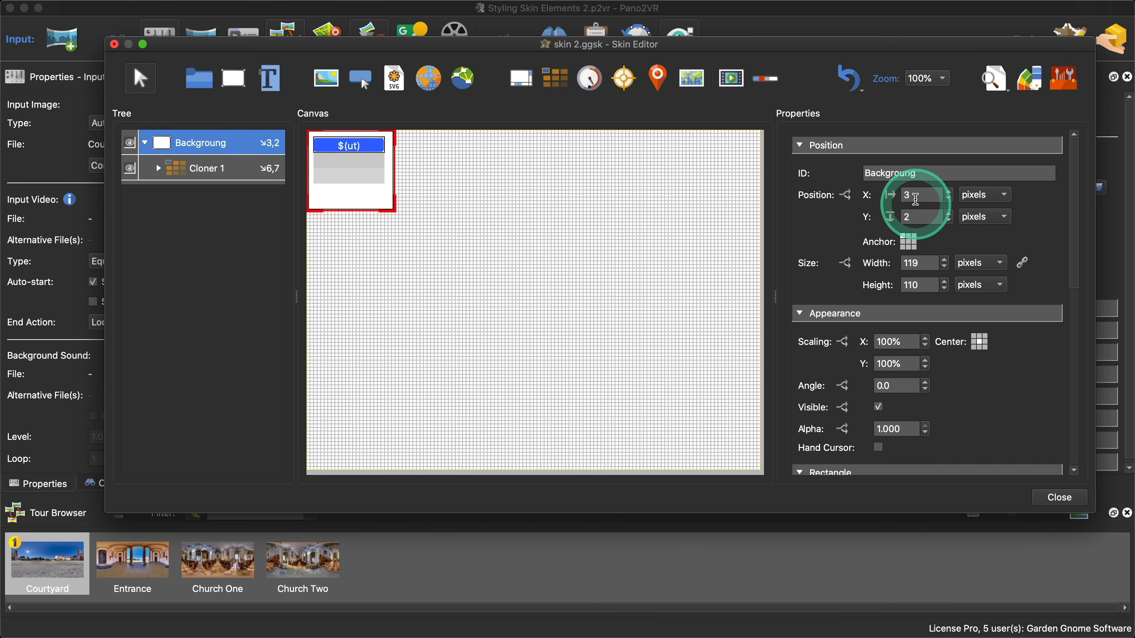
drag(916, 199, 892, 216)
text(0)
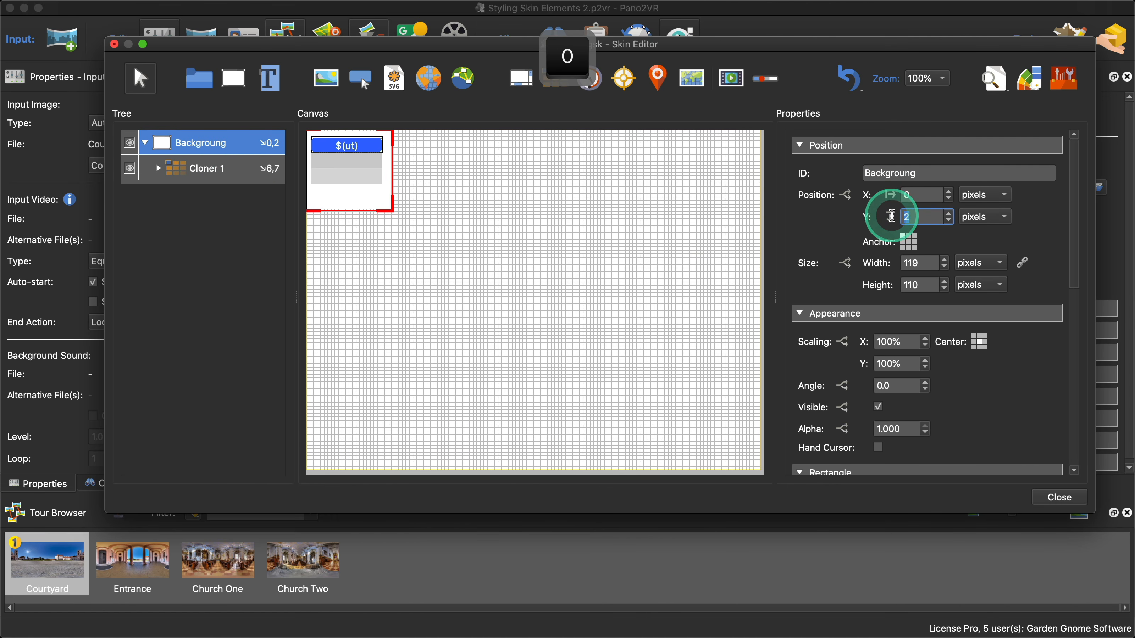
text(0)
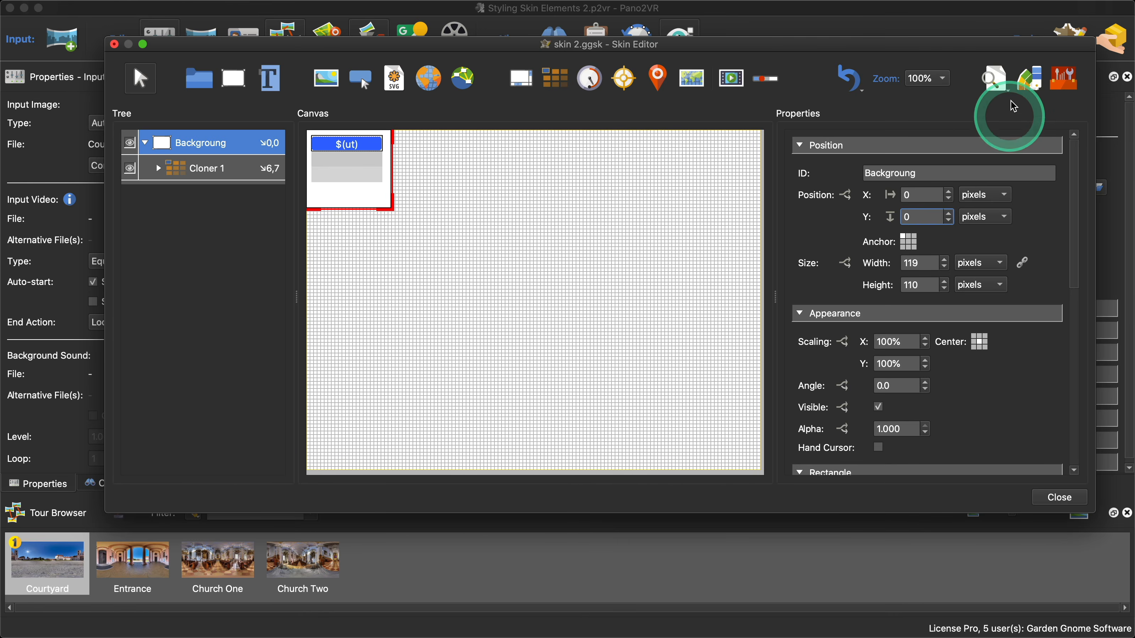
click(994, 79)
click(540, 178)
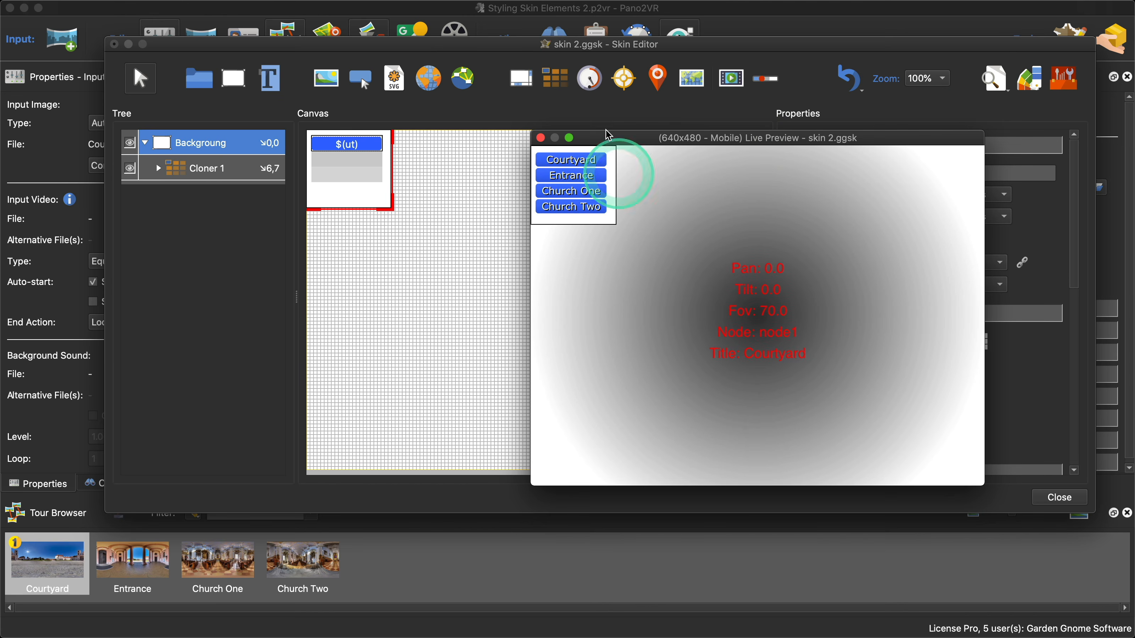
click(540, 137)
- Remove the background rectangle's border by setting its border width to 0
scroll(996, 416, down, 2)
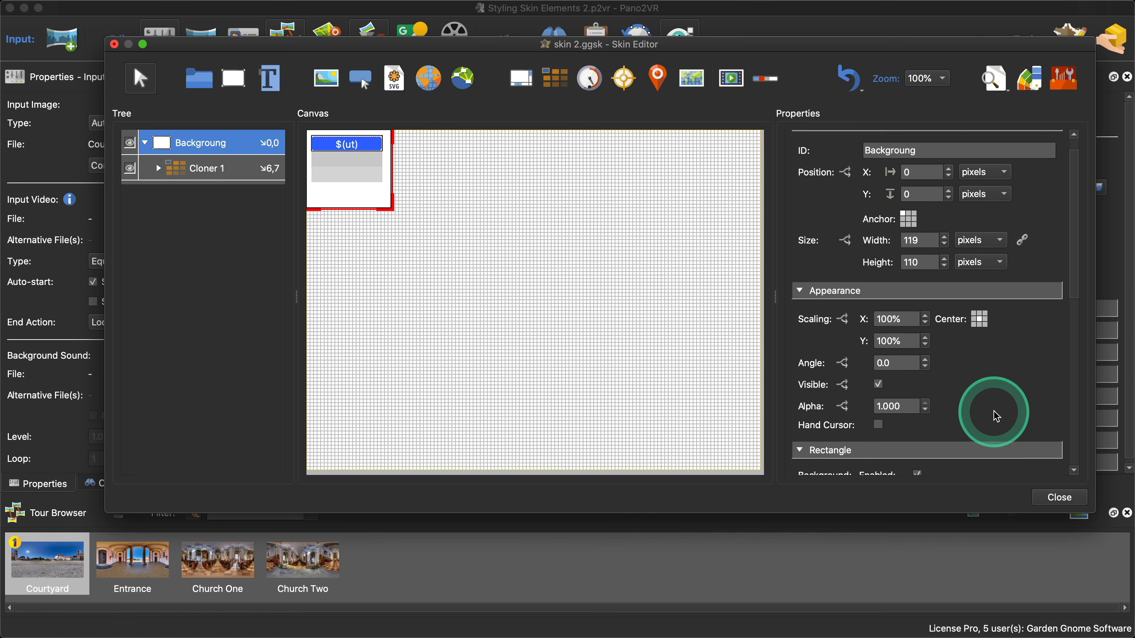
scroll(997, 415, down, 5)
click(934, 369)
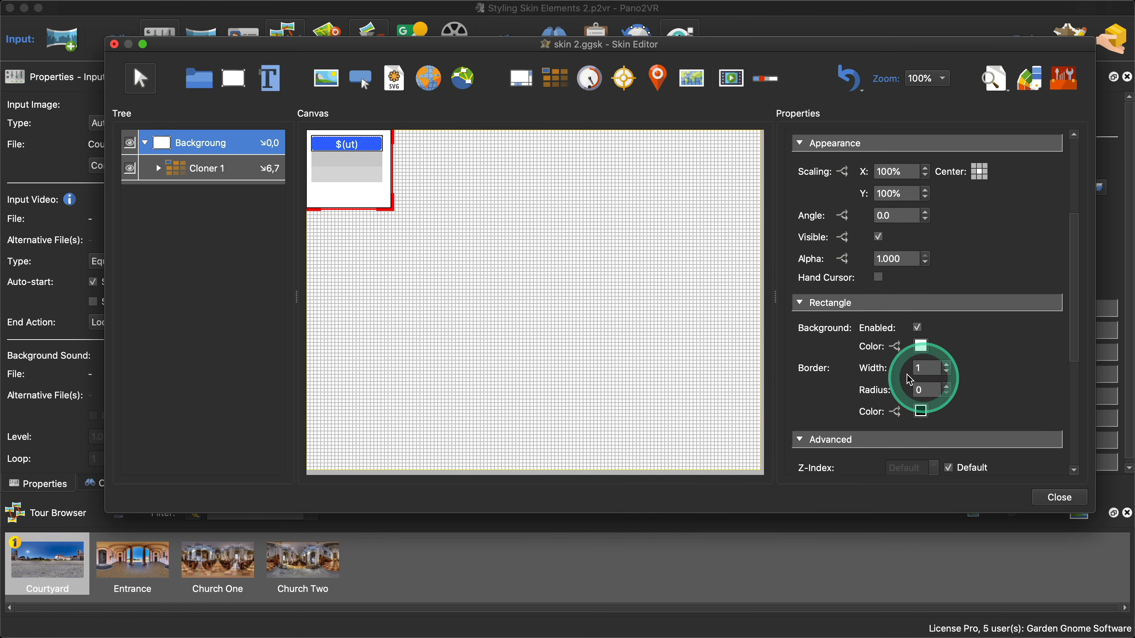
click(948, 377)
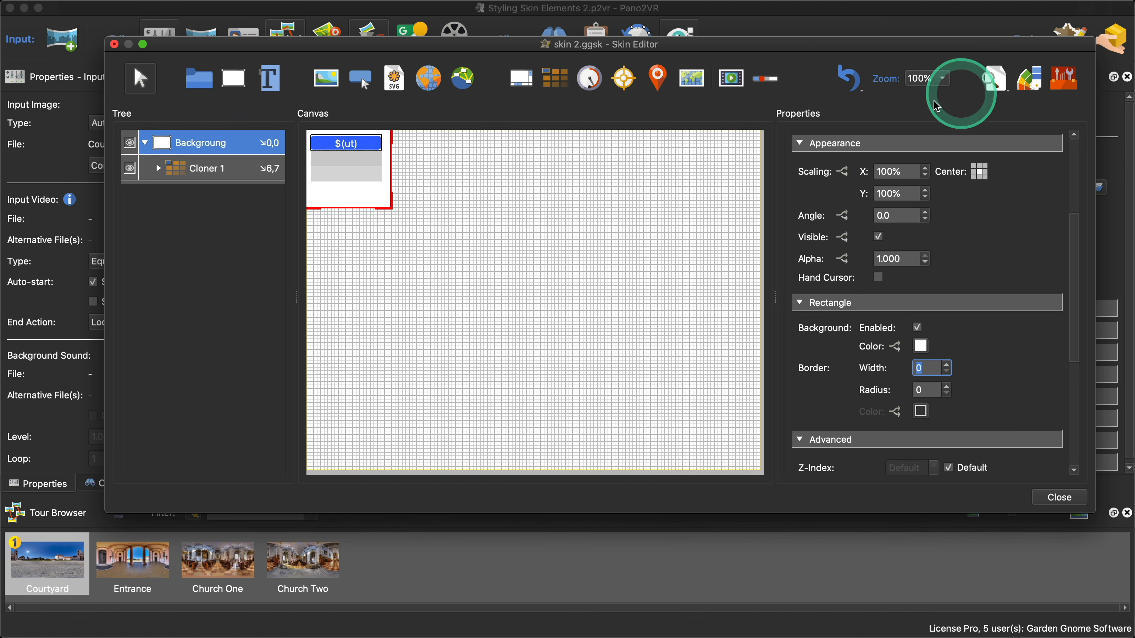
- Set the background color of the Backgroung rectangle to black (#000000) with an alpha channel of 100
click(151, 144)
scroll(996, 387, down, 5)
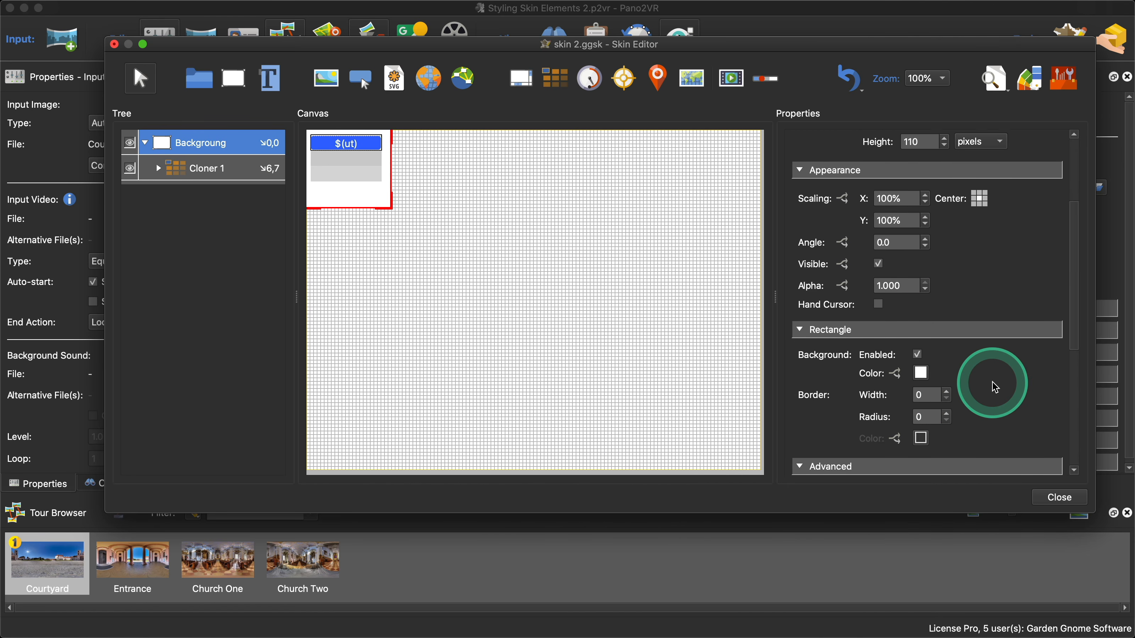
scroll(996, 387, down, 2)
click(922, 335)
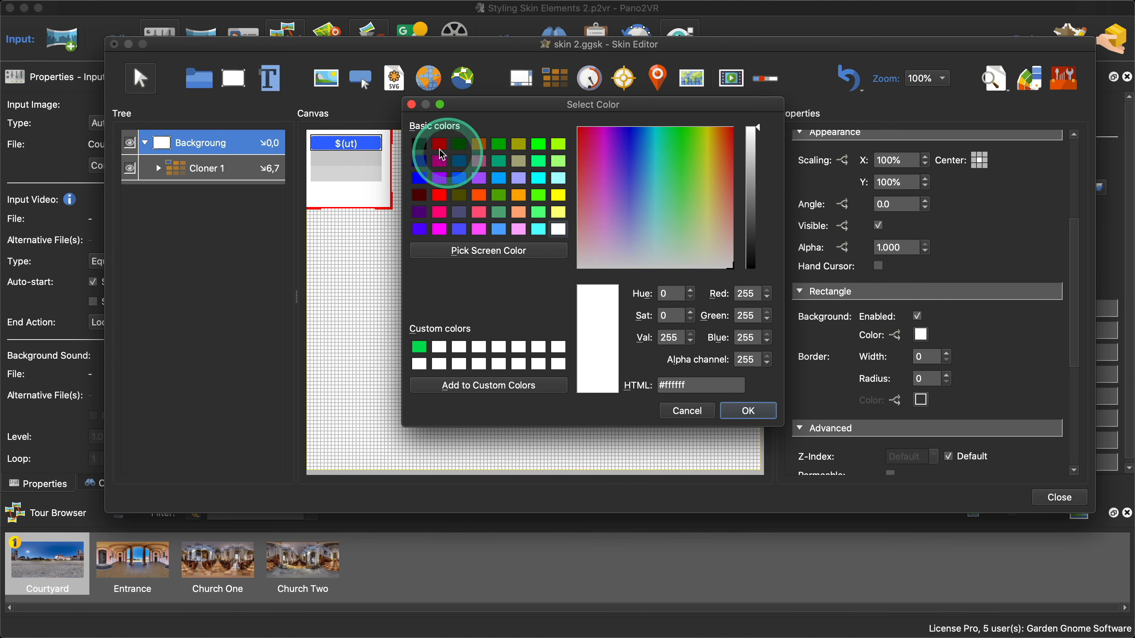
click(419, 144)
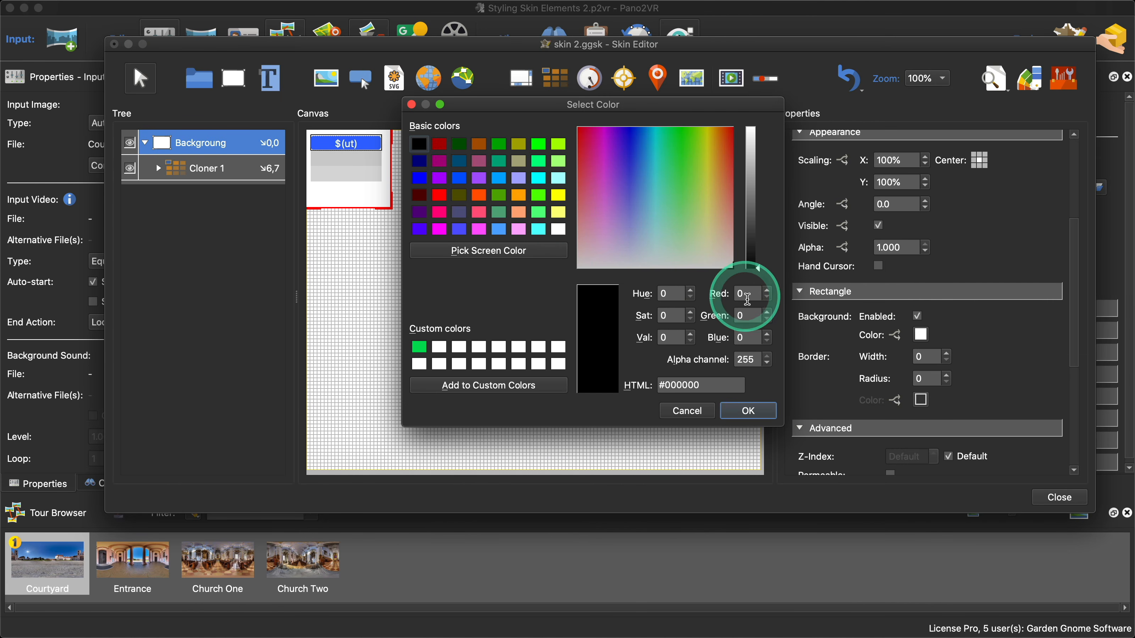
double_click(761, 359)
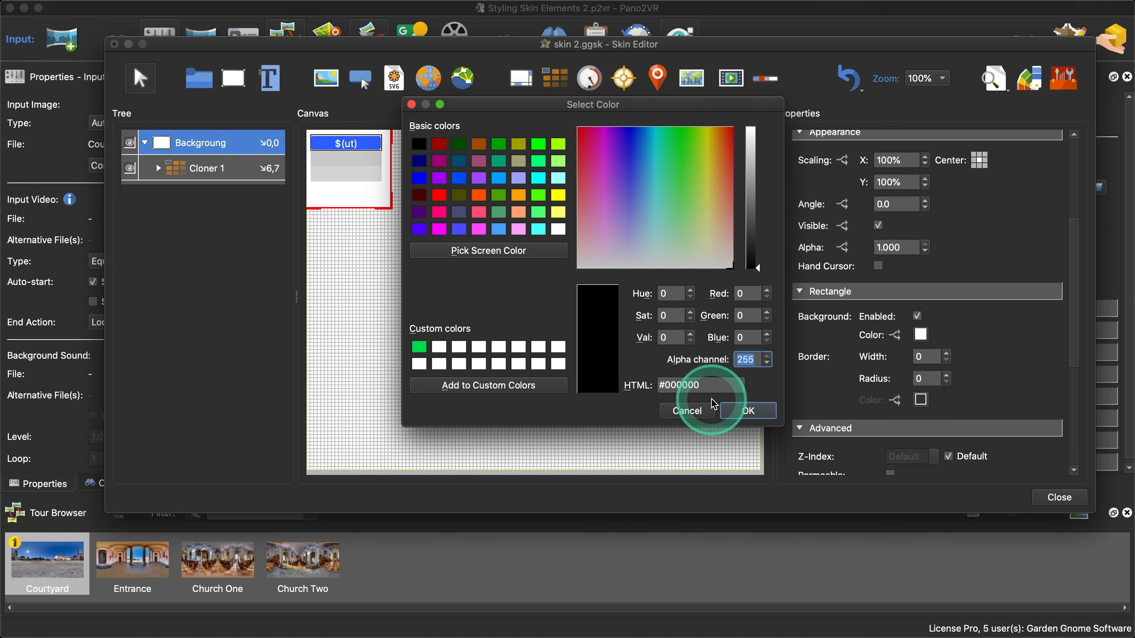
text(100)
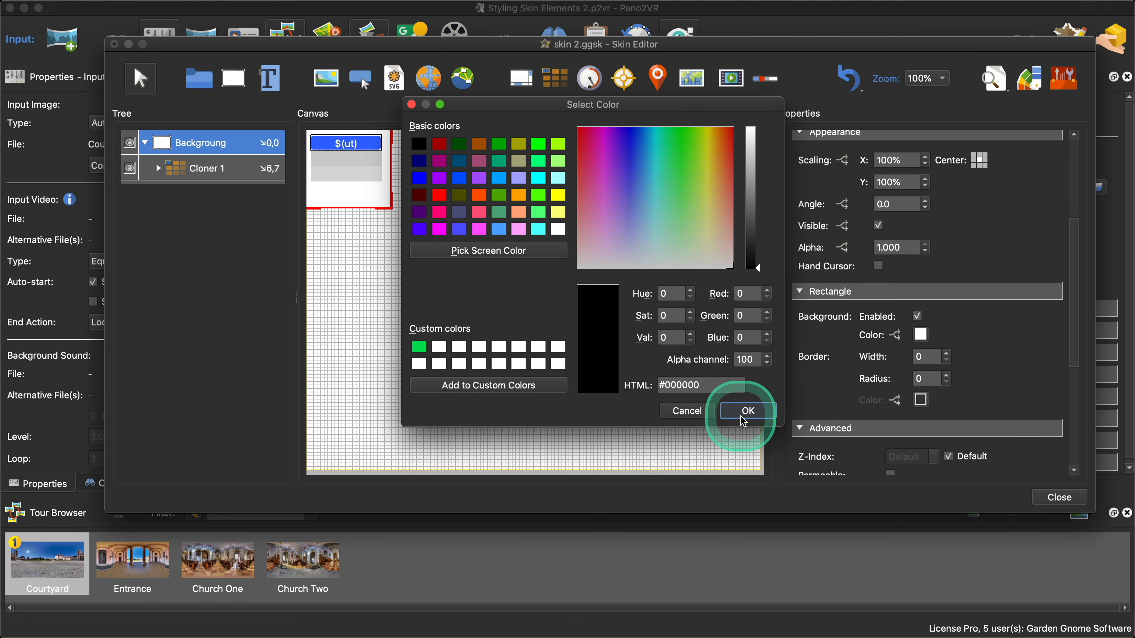
click(746, 411)
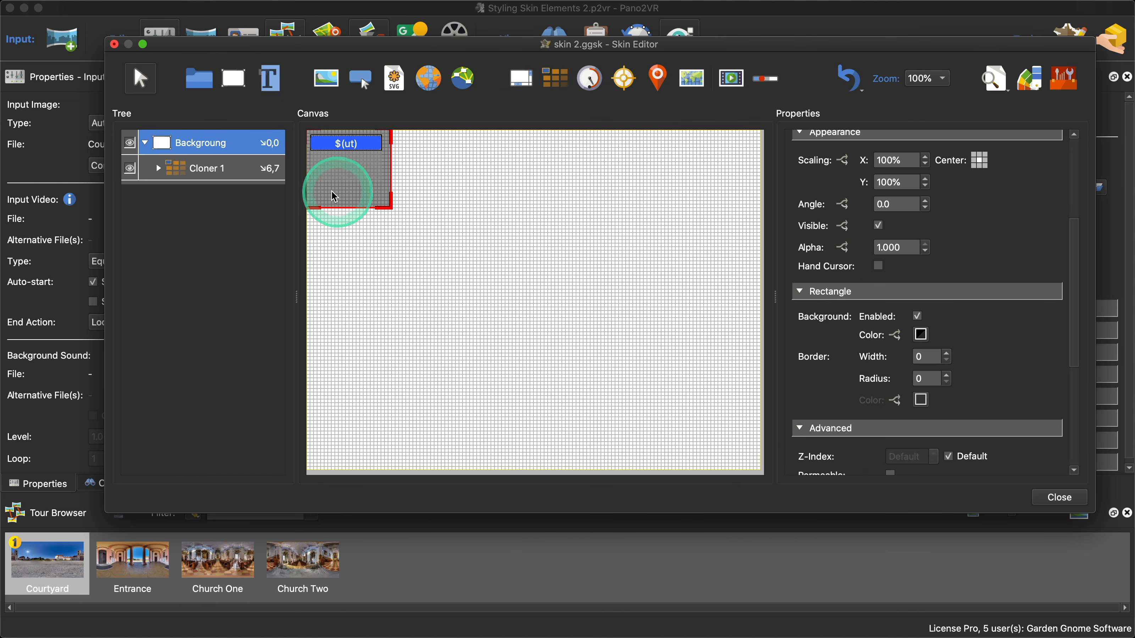
- Check the Backgroung rectangle behind the node buttons in the skin's live preview, and close the preview
click(996, 81)
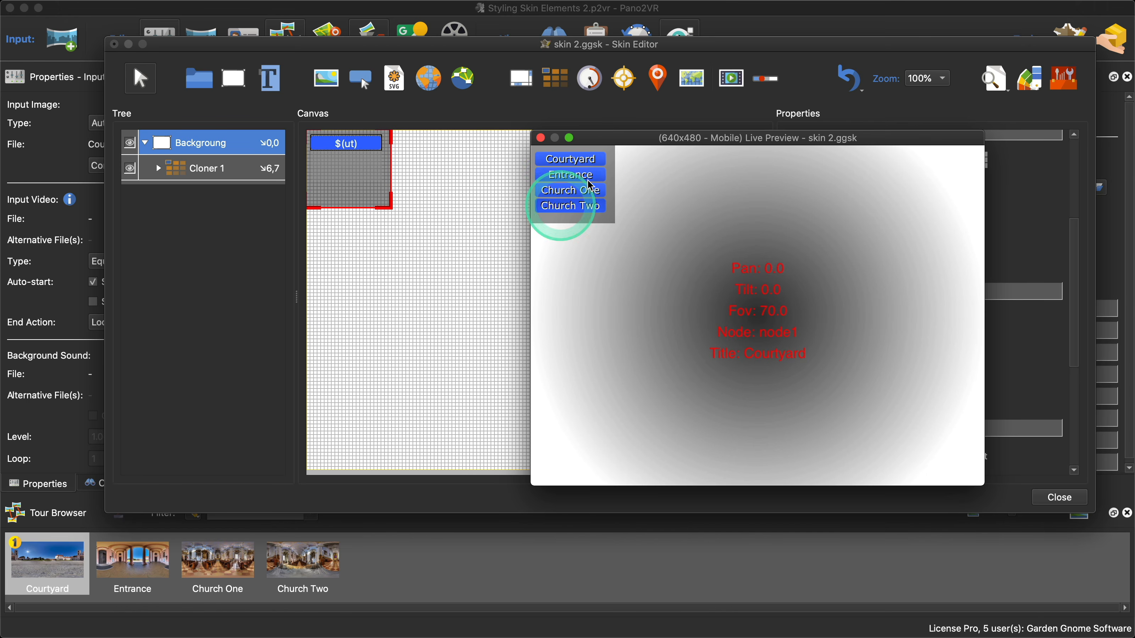
drag(625, 138, 497, 85)
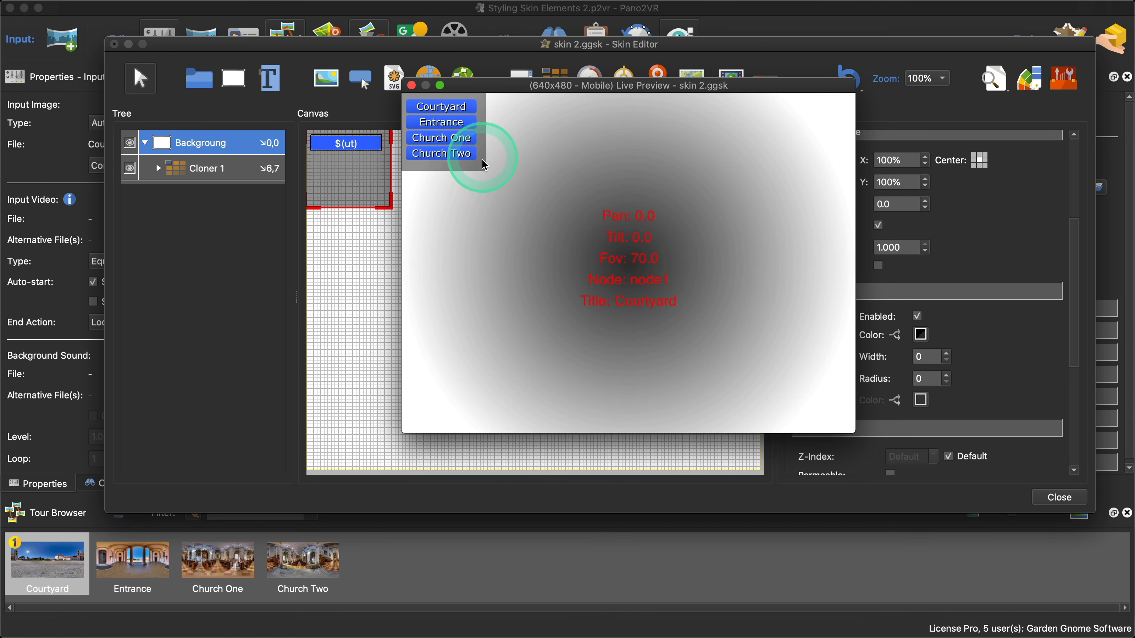
click(412, 86)
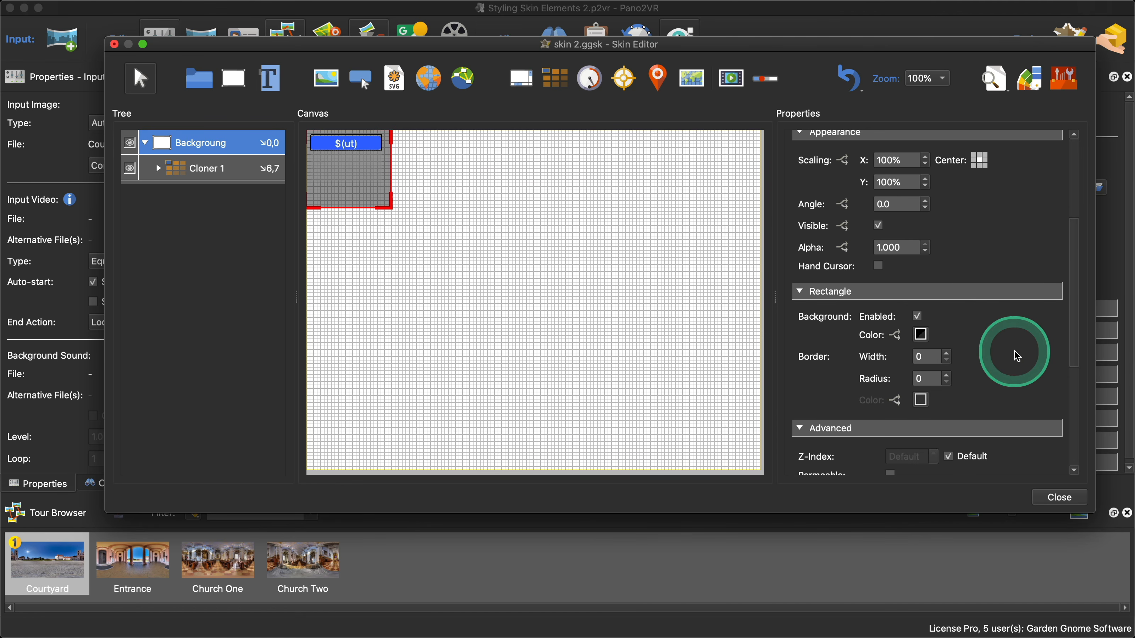
- Try a border radius of 17 on the Backgroung rectangle and check its corners in the live preview
scroll(1017, 357, down, 3)
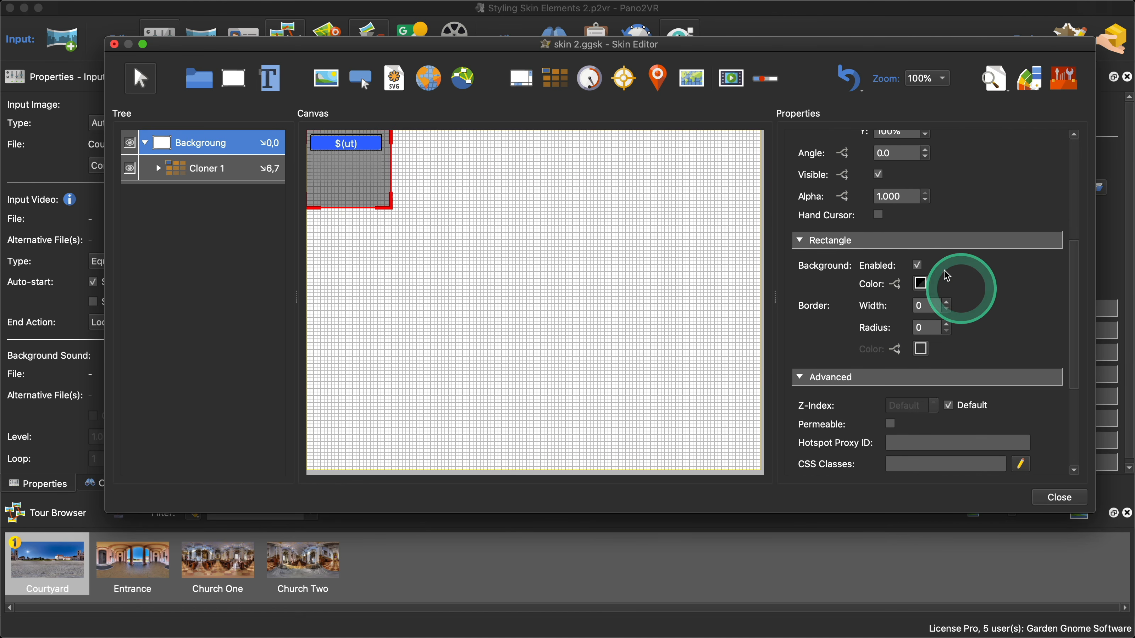
scroll(1042, 301, down, 2)
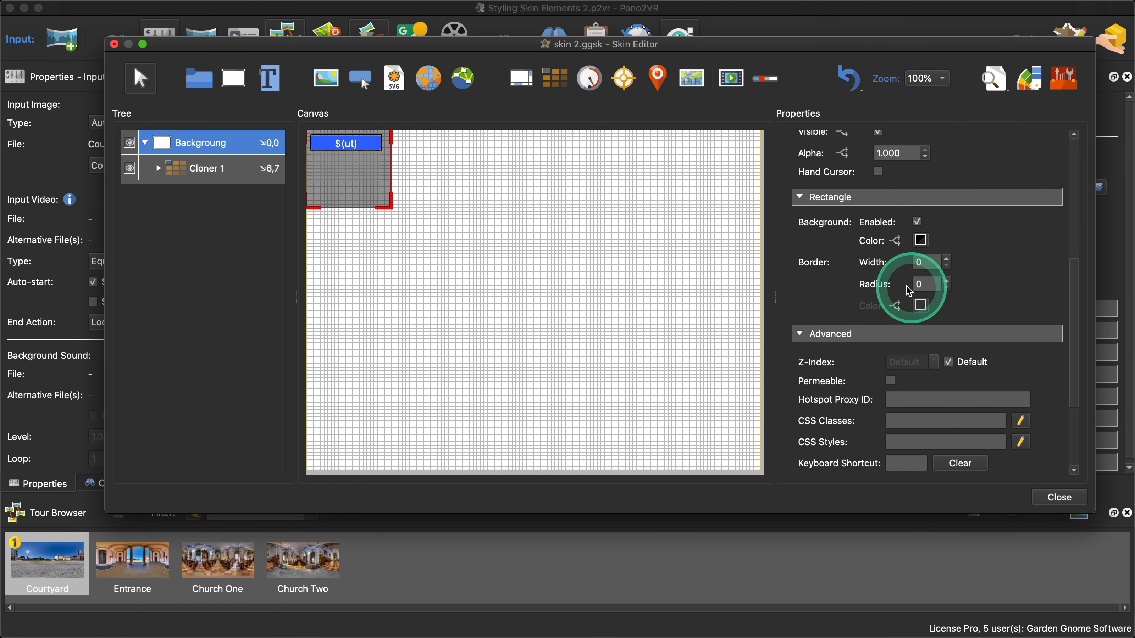
click(949, 282)
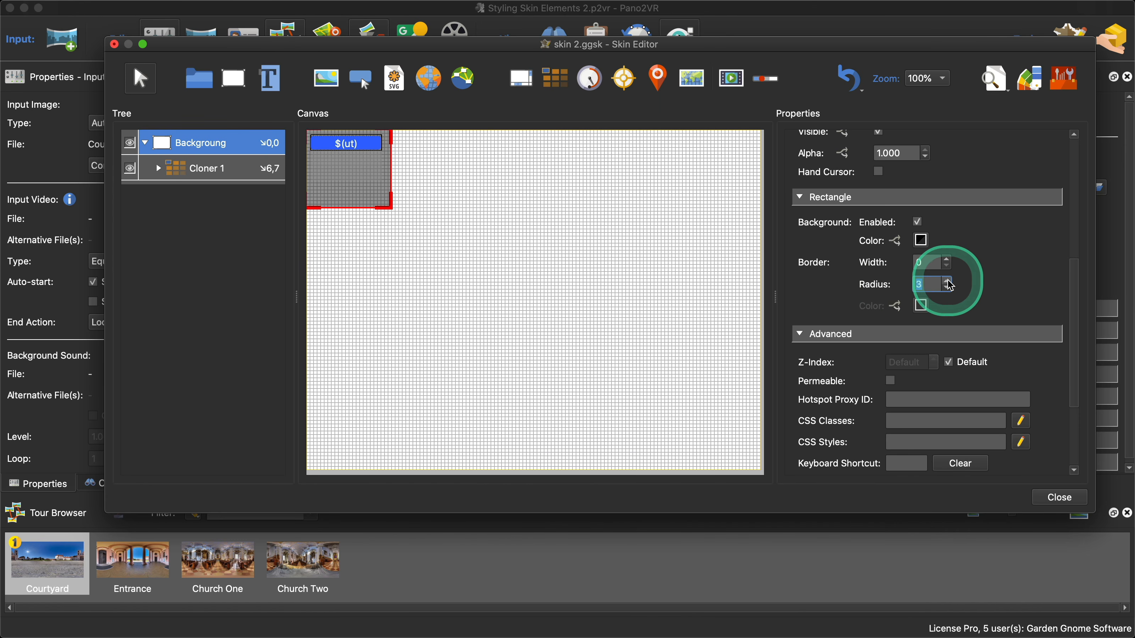
click(949, 282)
click(950, 282)
click(950, 282)
click(991, 85)
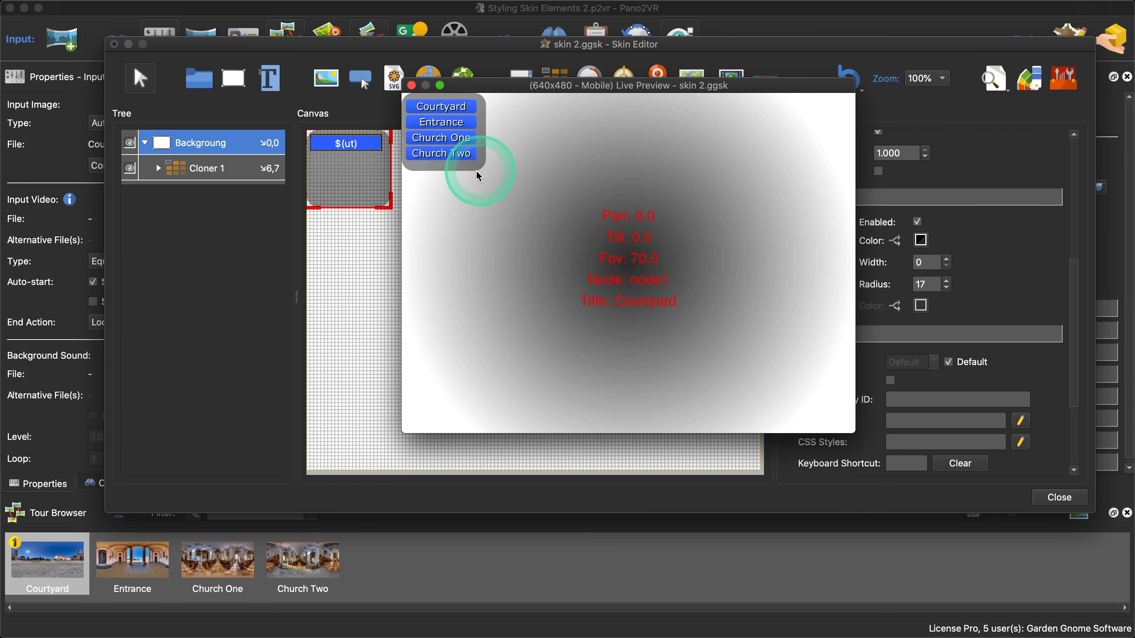
click(412, 85)
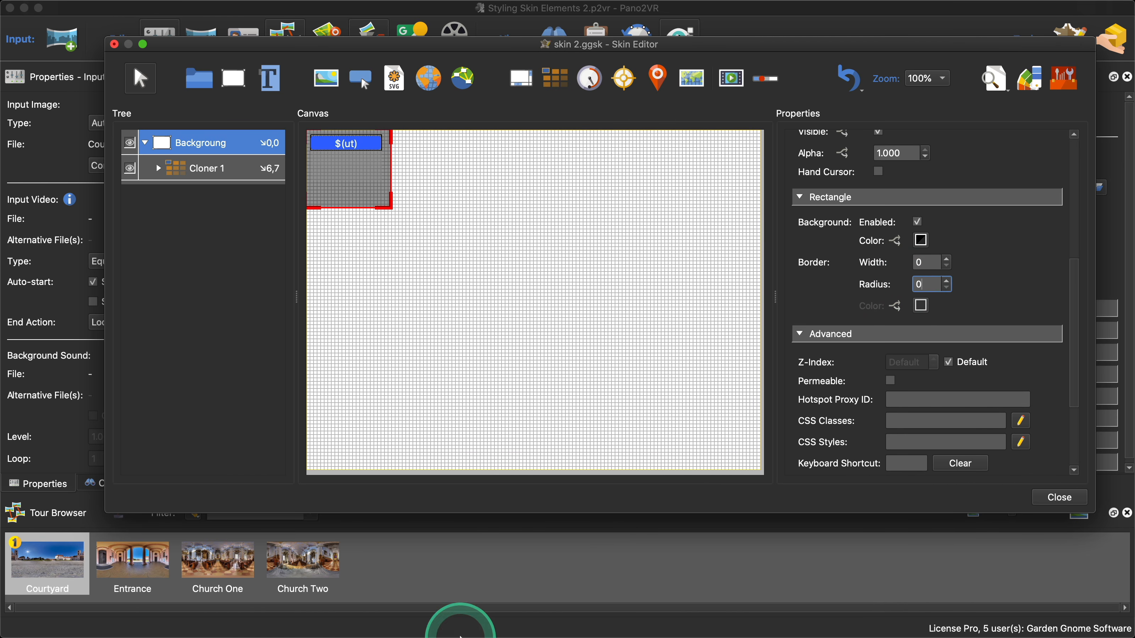
- Switch to Safari, search the web for "css radius" and open the W3Schools CSS border-radius property page
mouse_move(460, 635)
click(481, 594)
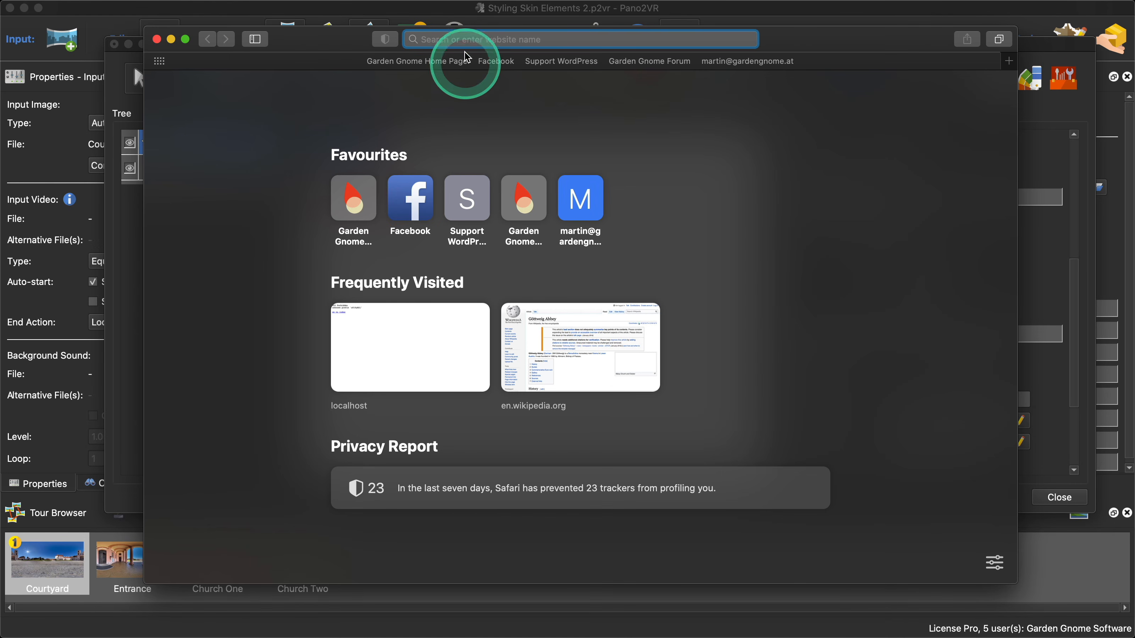
text(CS)
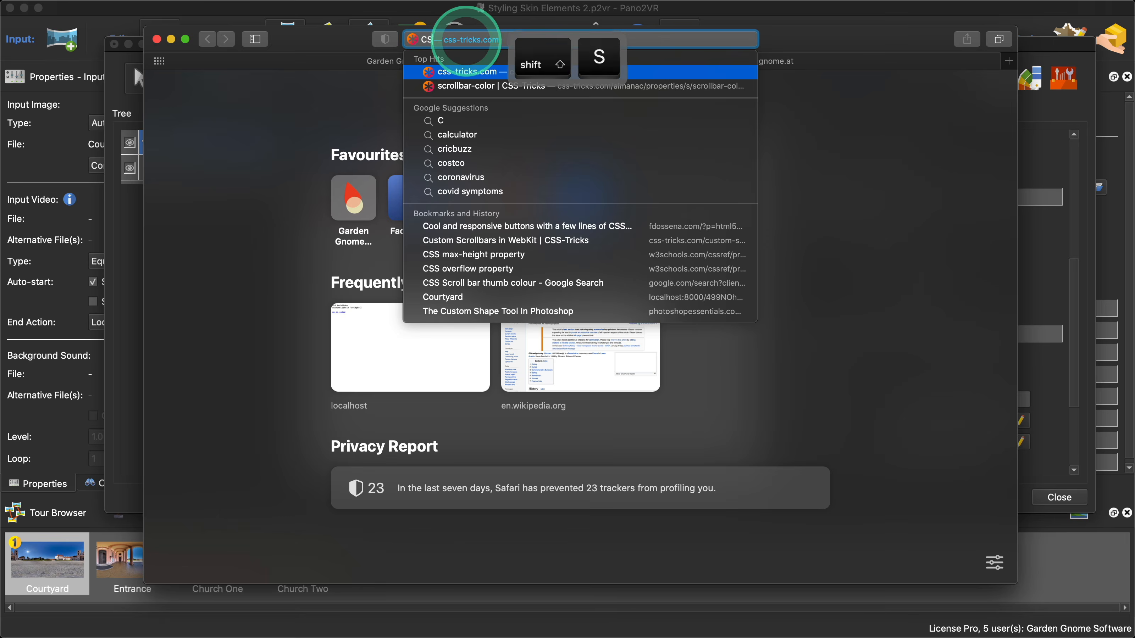
text(S Radu)
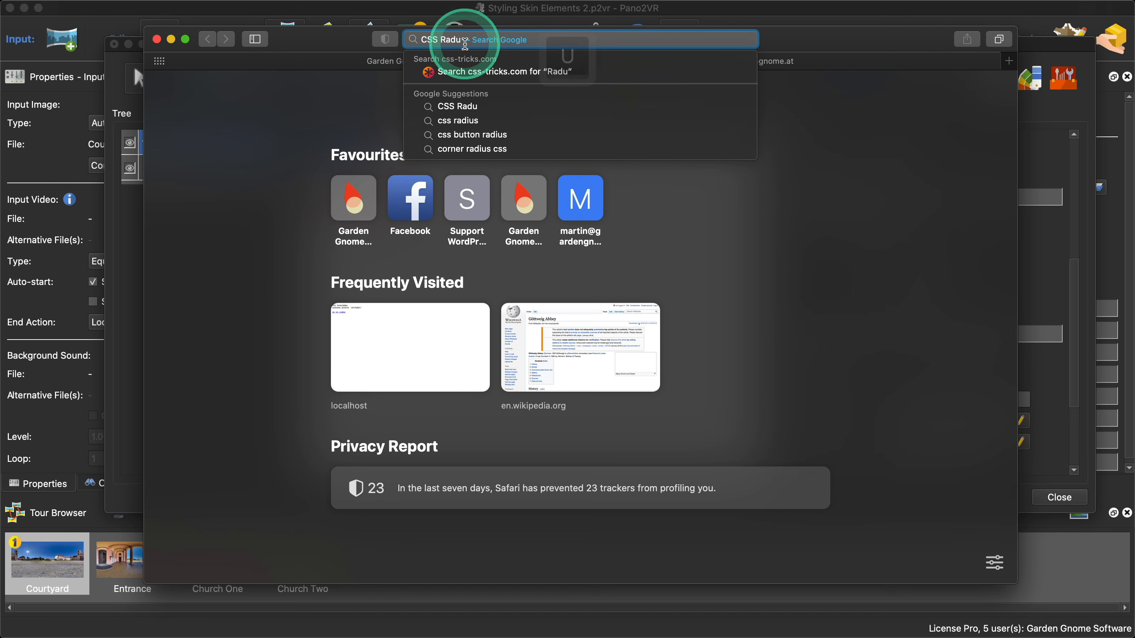
click(468, 120)
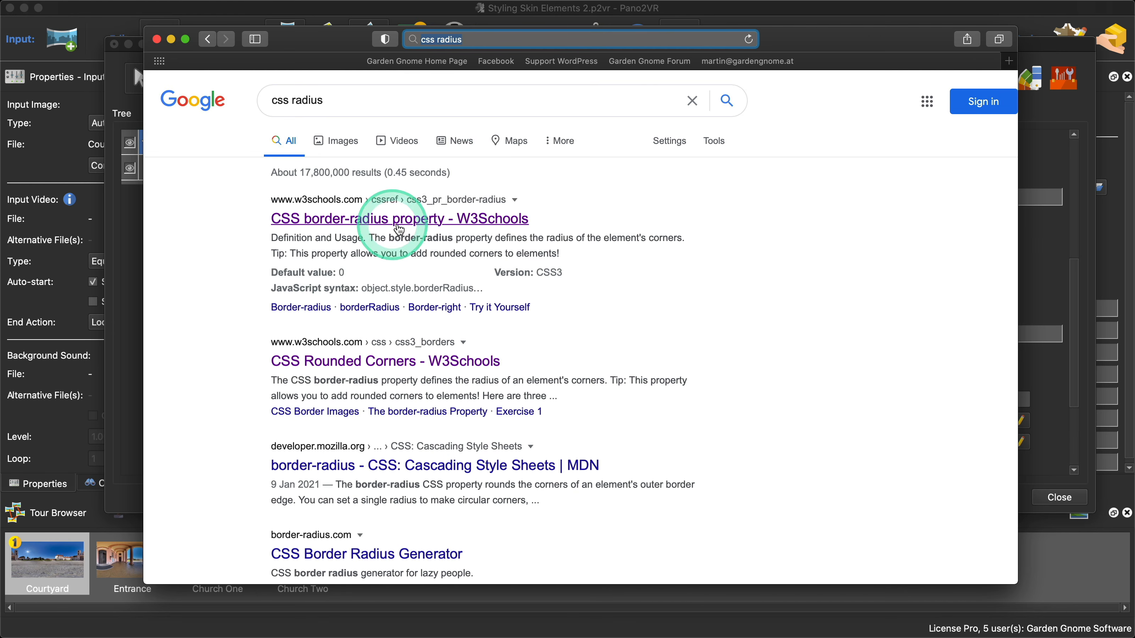
click(404, 219)
- Copy the four-value example "border-radius: 15px 50px 30px 5px;" from the Definition and Usage section and close the browser window
scroll(545, 317, down, 5)
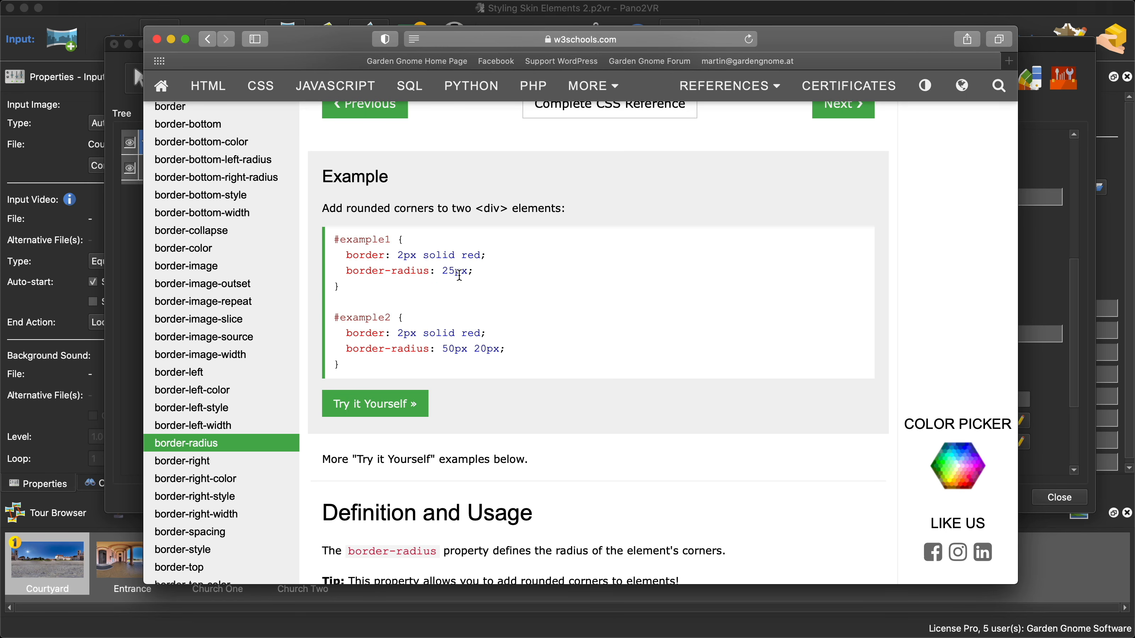
scroll(459, 275, down, 10)
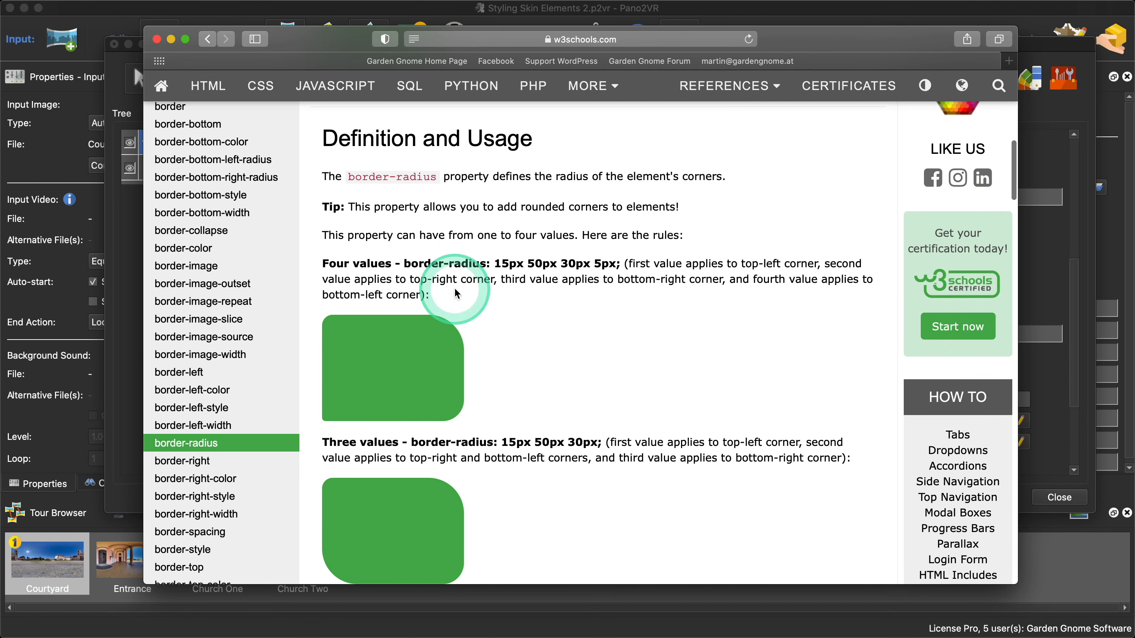
scroll(507, 424, down, 4)
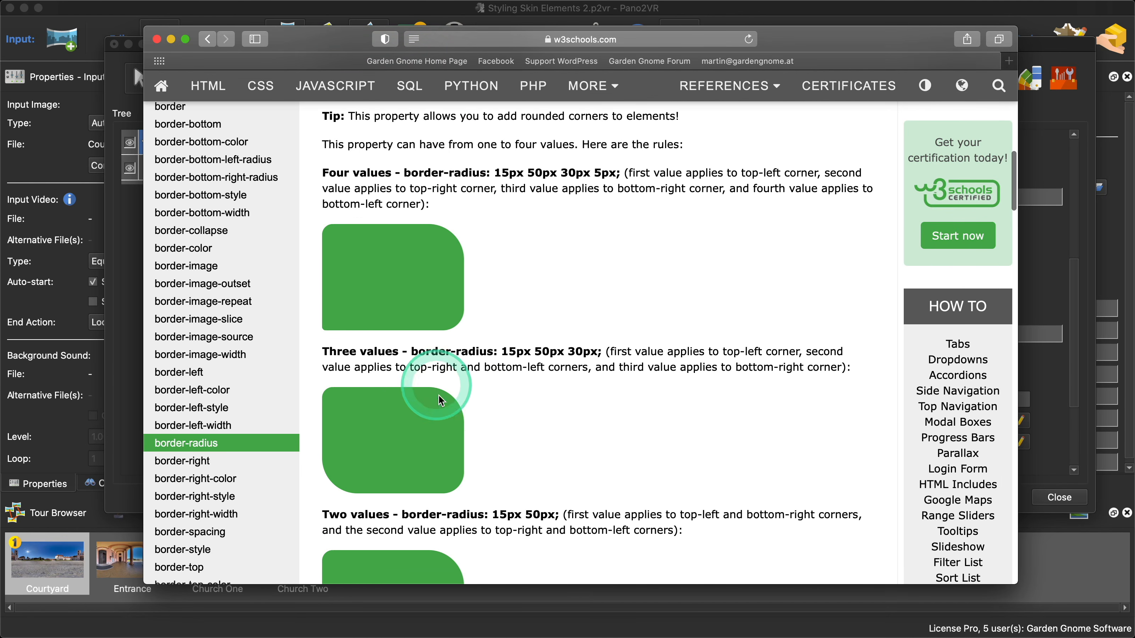
scroll(494, 463, down, 8)
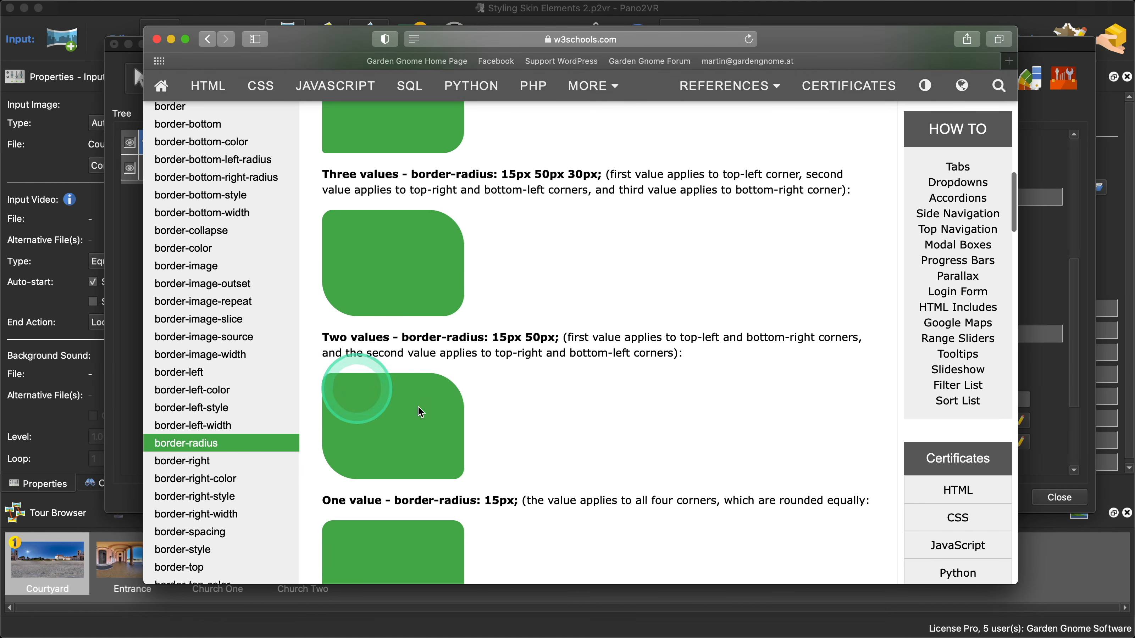
scroll(525, 410, up, 9)
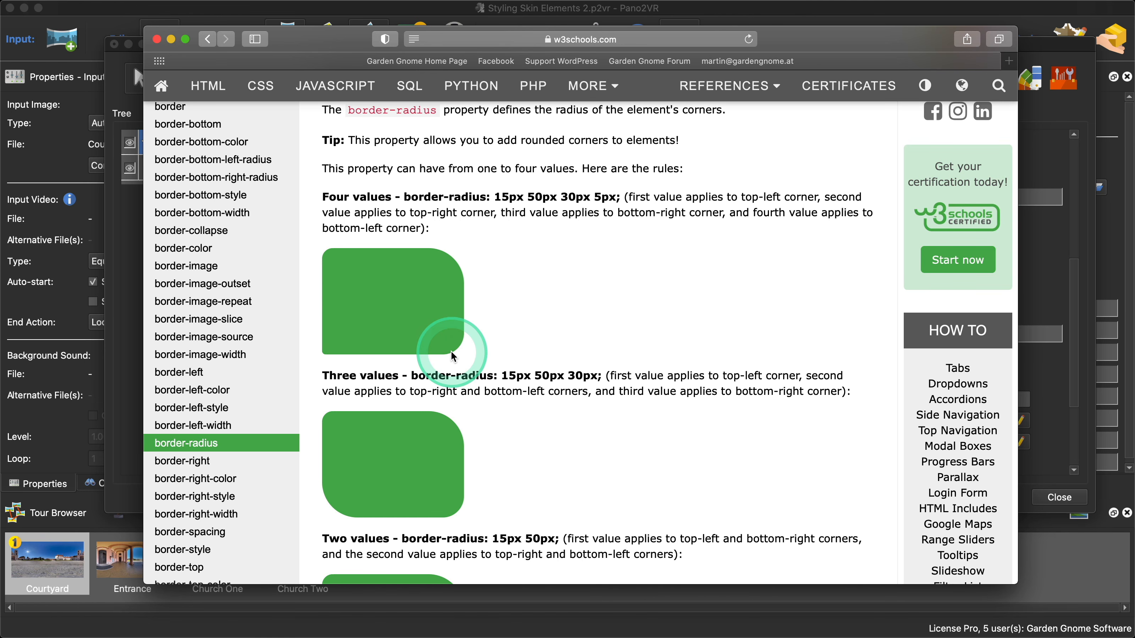
drag(406, 198, 609, 198)
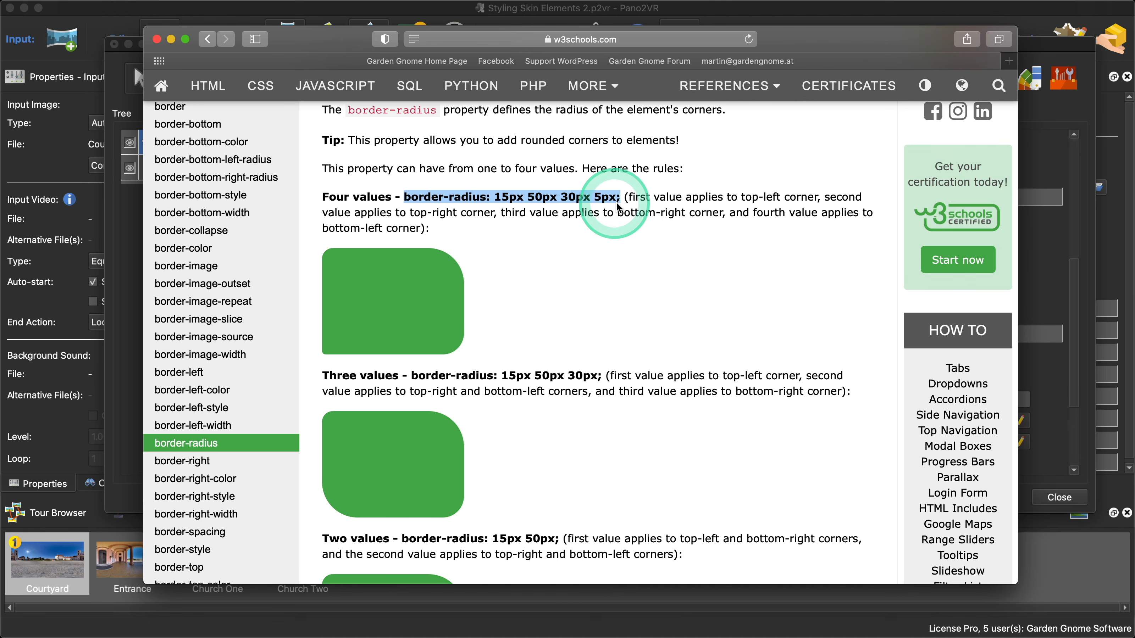
key(super+c)
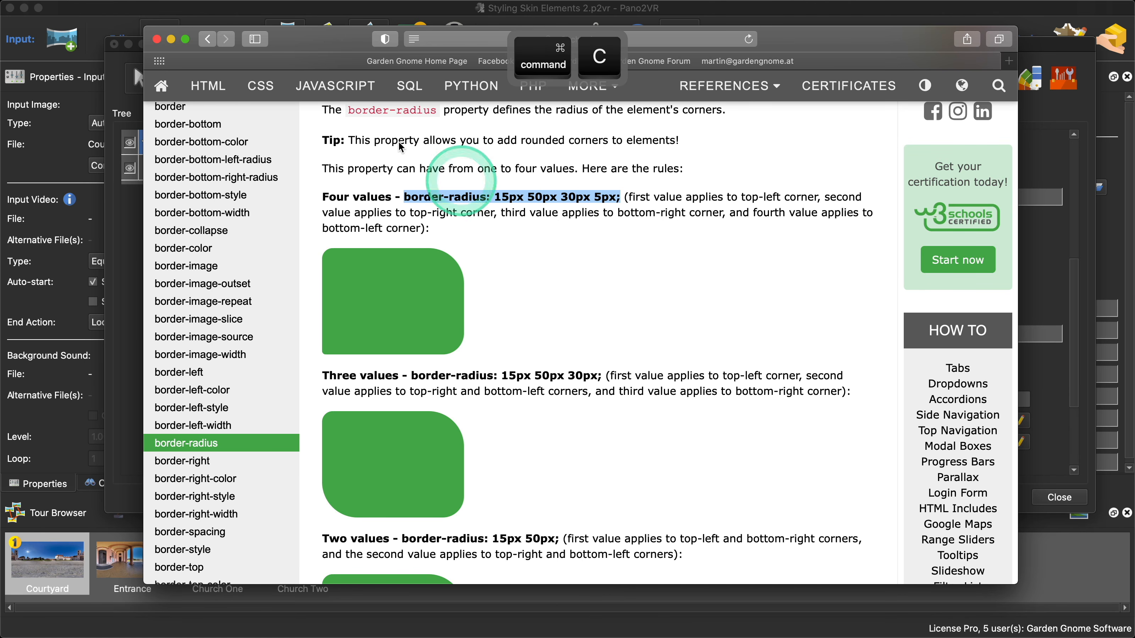
click(156, 39)
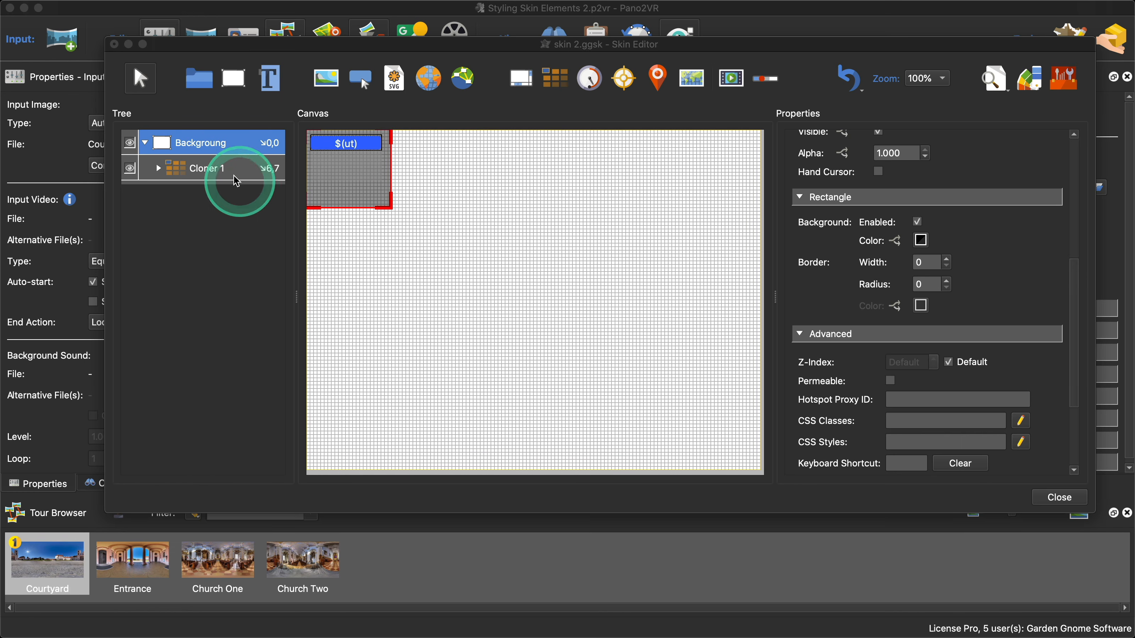
- Paste "border-radius: 15px 50px 30px 5px;" into the CSS Styles of the Backgroung rectangle
click(203, 143)
scroll(1004, 393, down, 3)
scroll(1004, 389, down, 5)
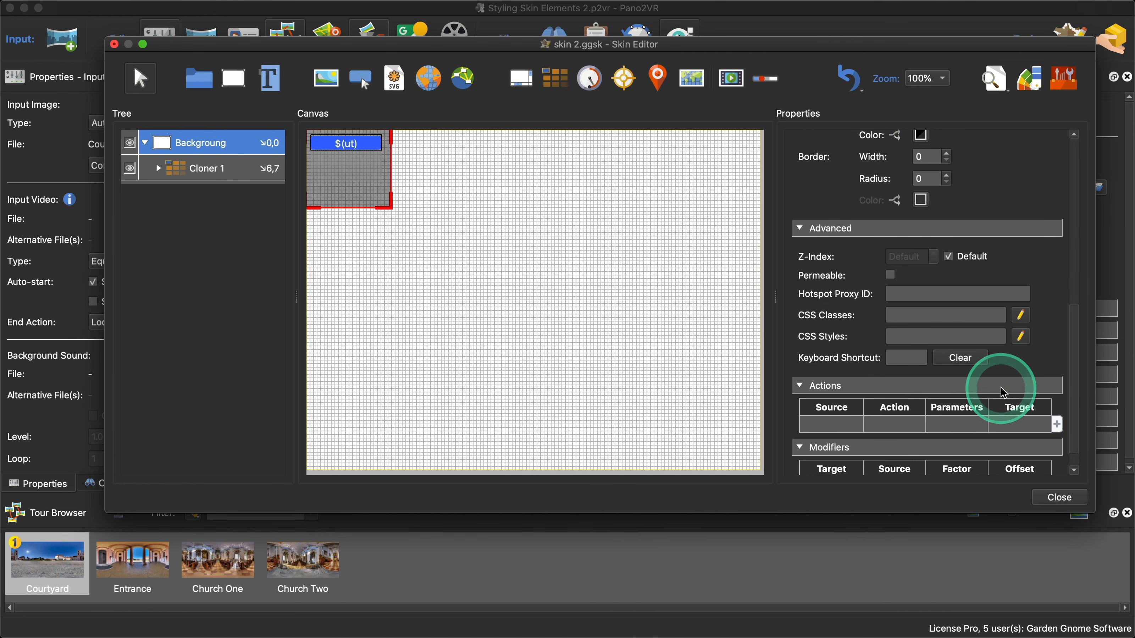
click(907, 324)
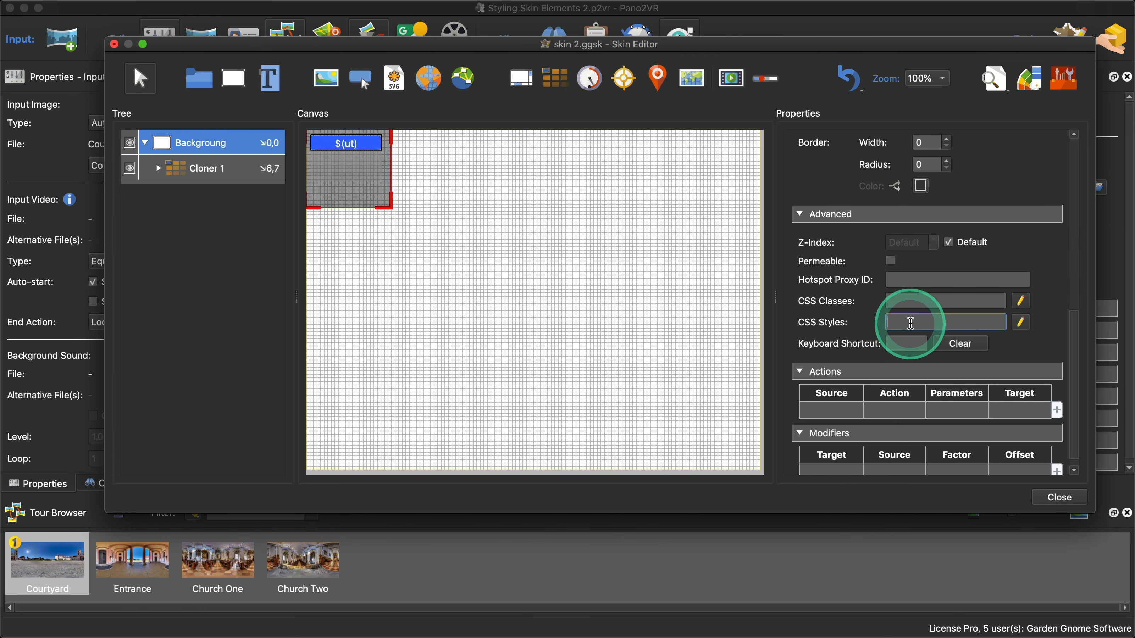
key(super+v)
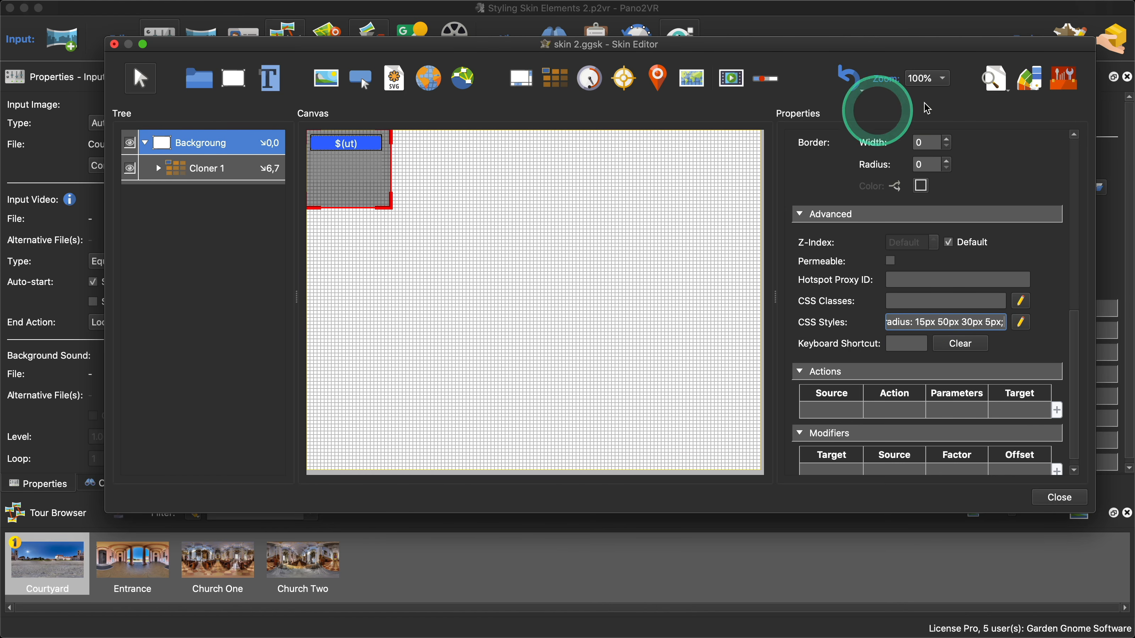
- Open the skin's live preview to check the rectangle's corners, and move the preview clear of the properties
click(993, 80)
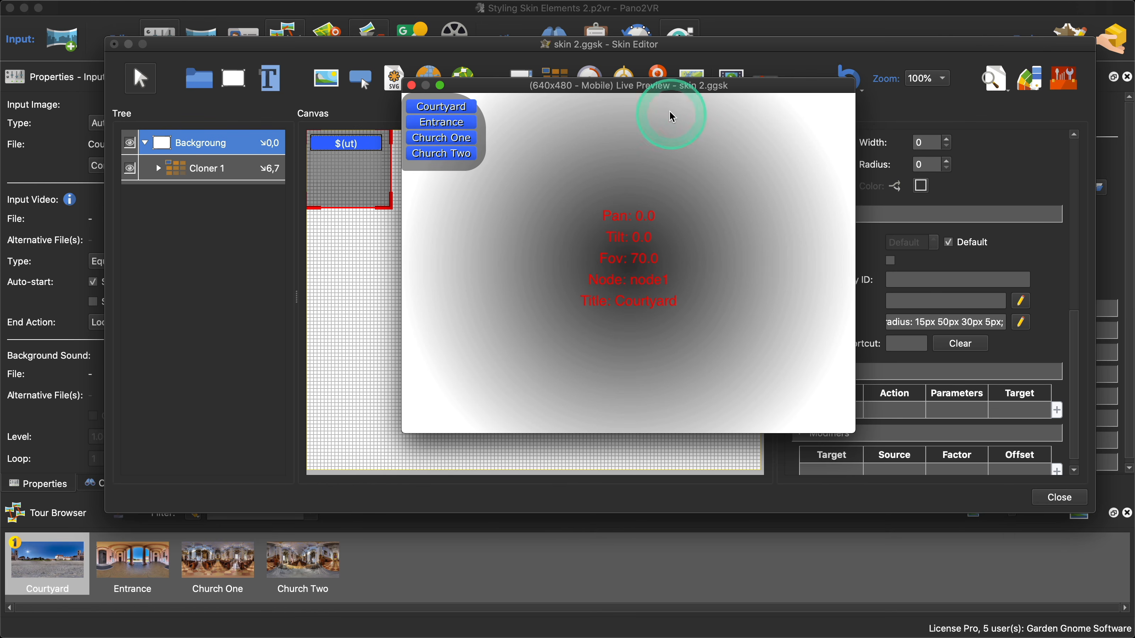
drag(682, 88, 469, 149)
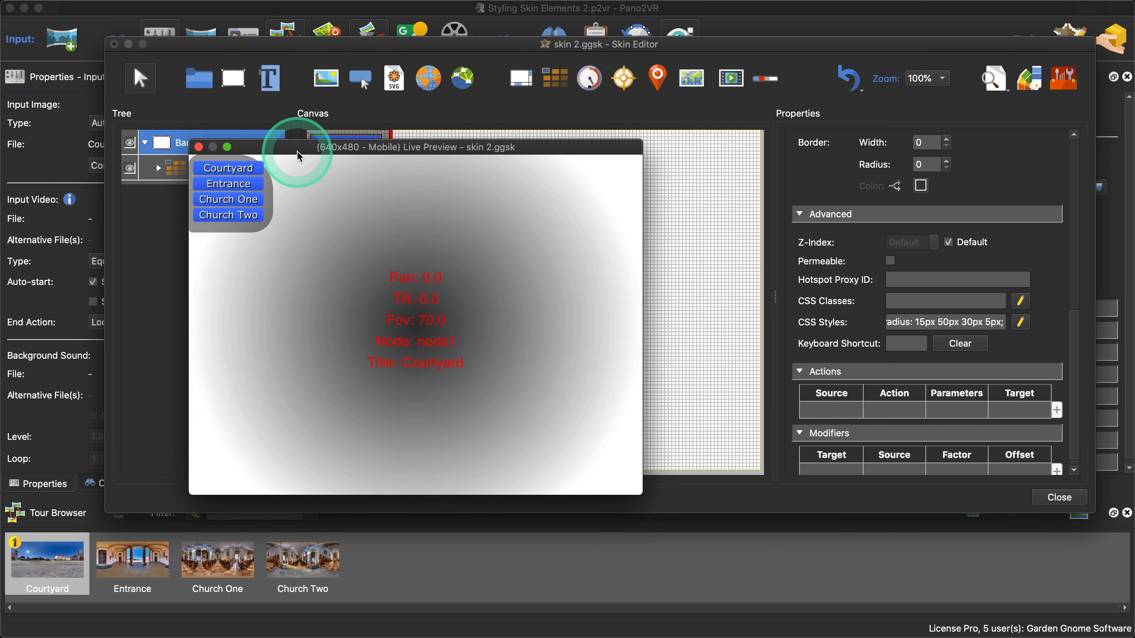
drag(299, 156, 255, 99)
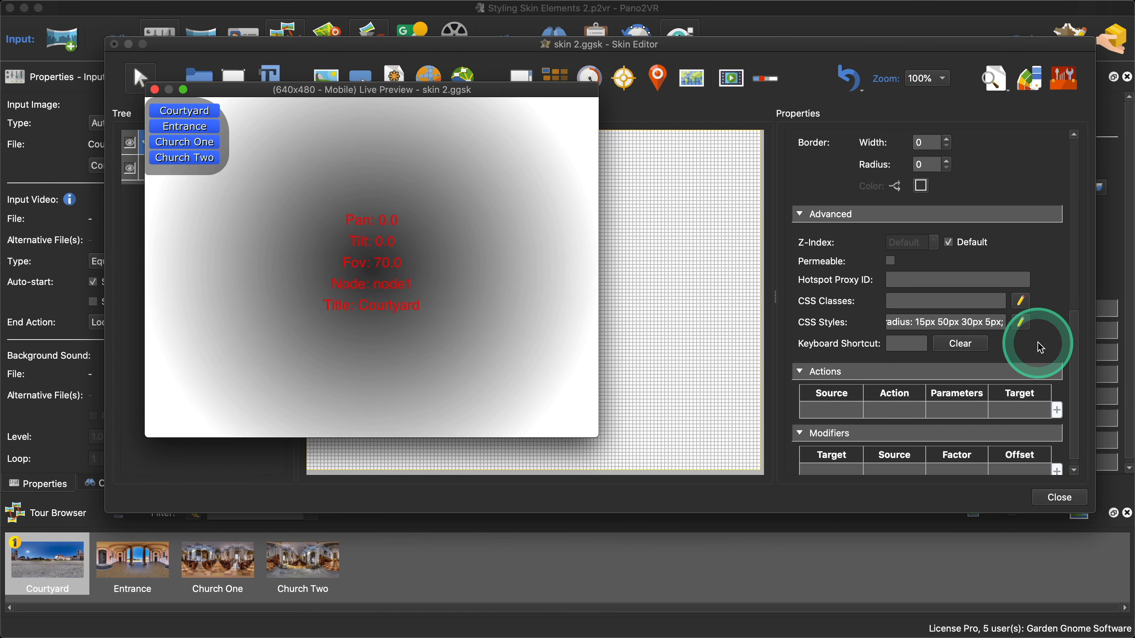
- View the full CSS Styles text of the Backgroung rectangle in its value editor and accept it as it is
click(1021, 322)
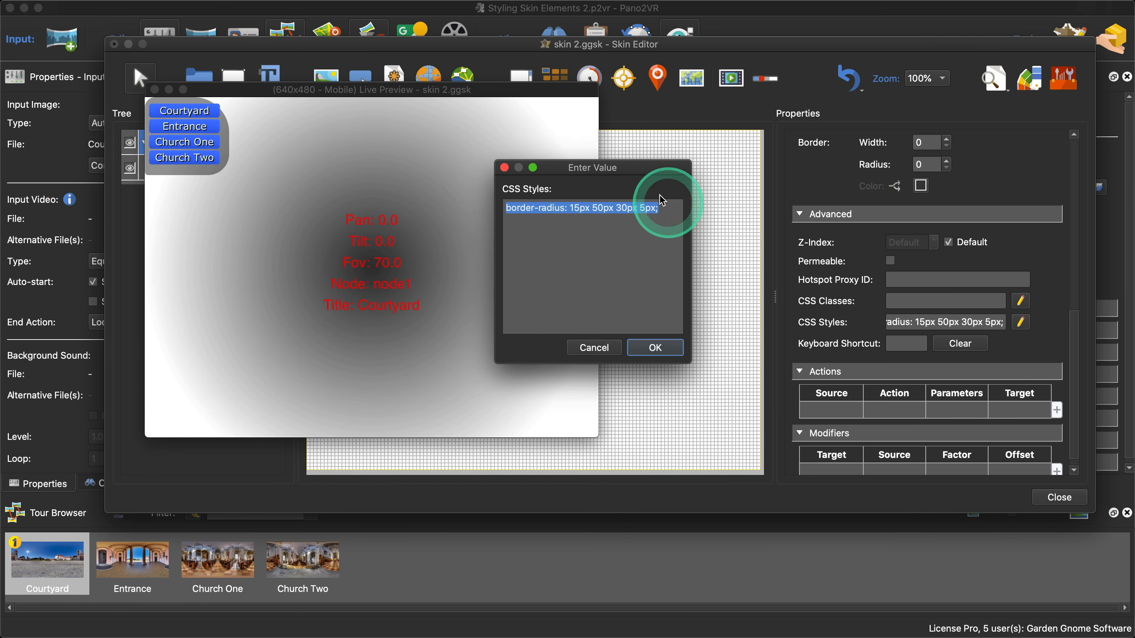
drag(644, 172, 682, 174)
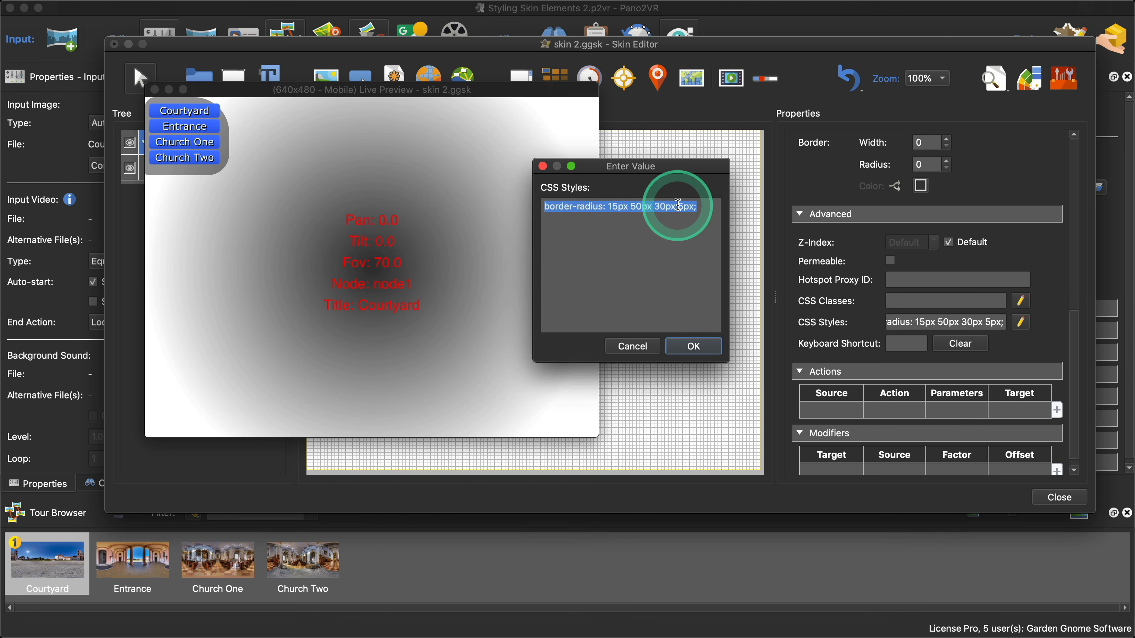
click(694, 347)
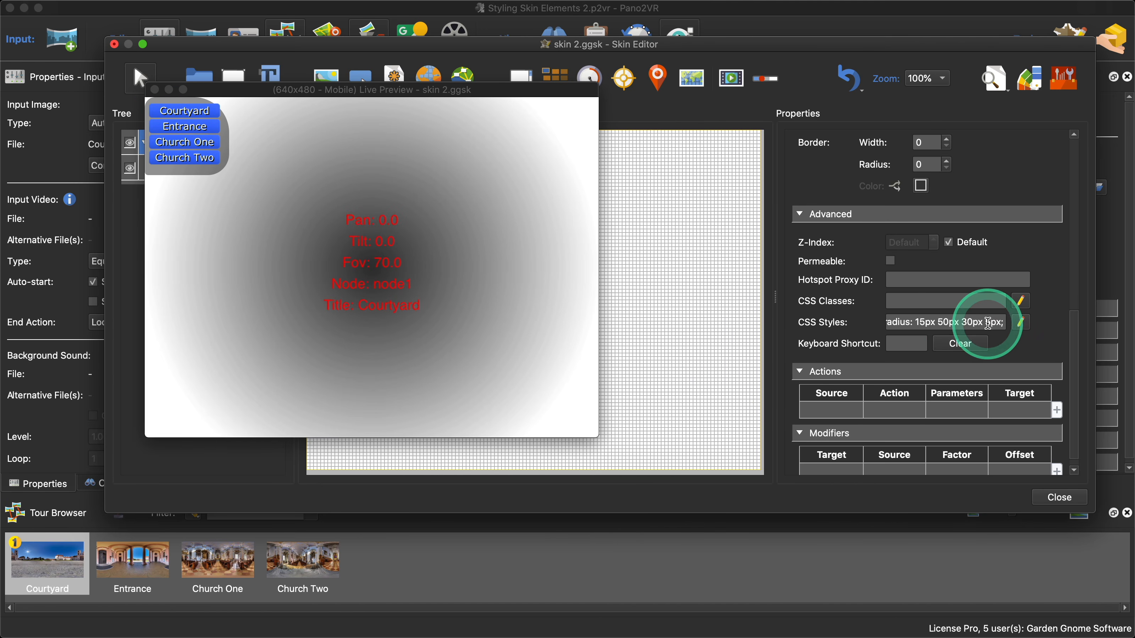
- Change the Backgroung rectangle's CSS Styles to "border-radius: 0px 0px 30px 0px;"
scroll(954, 323, down, 1)
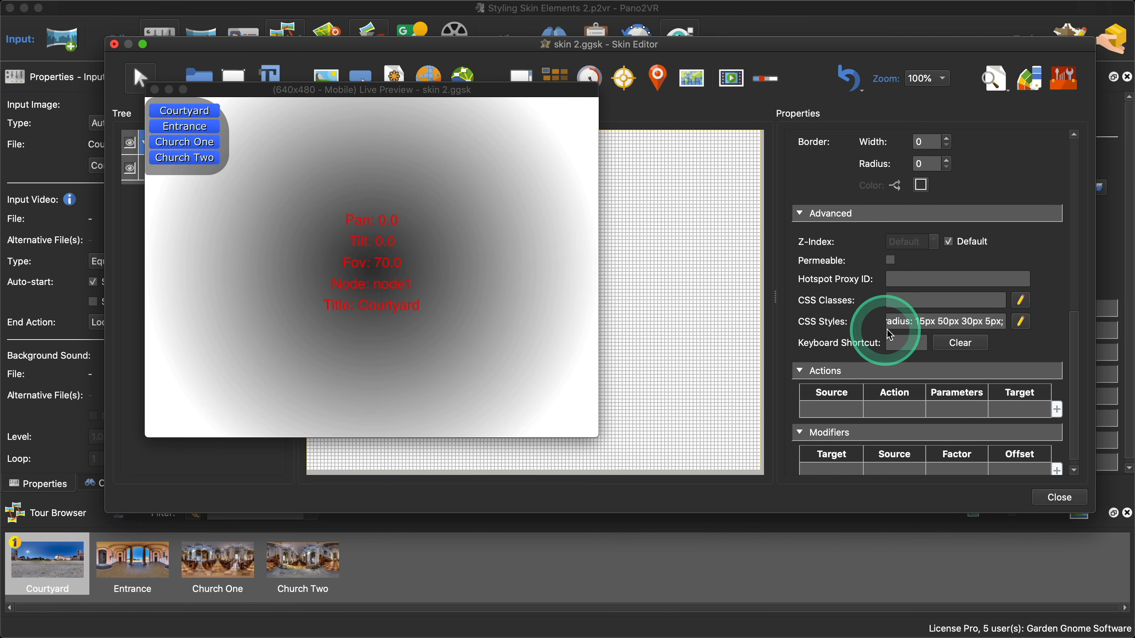
click(924, 324)
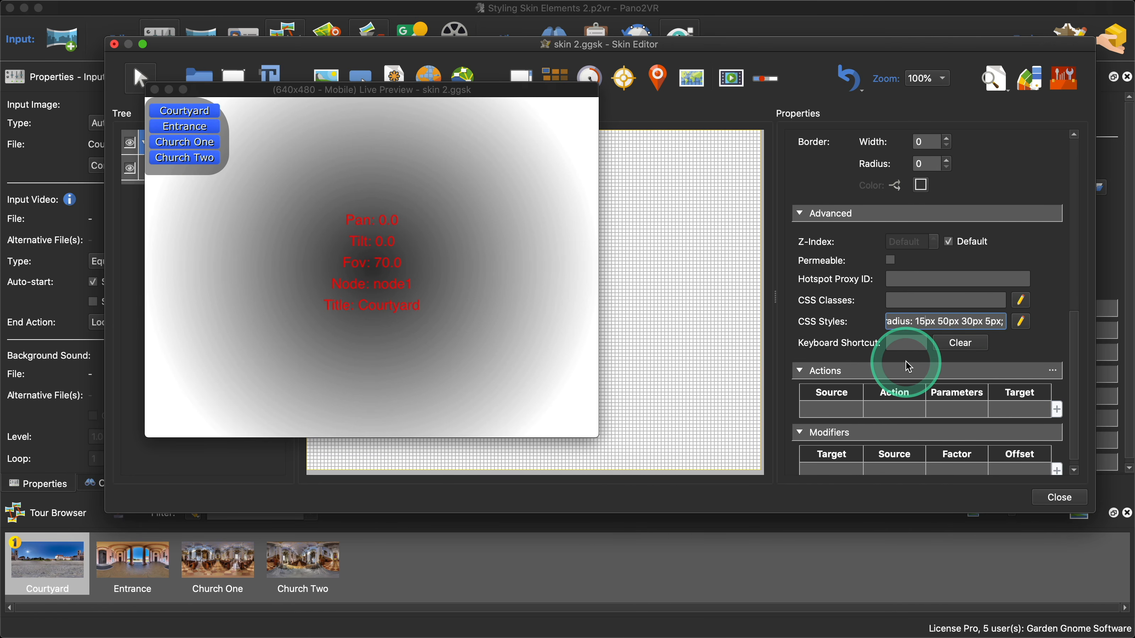
key(BackSpace)
key(BackSpace)
text(0)
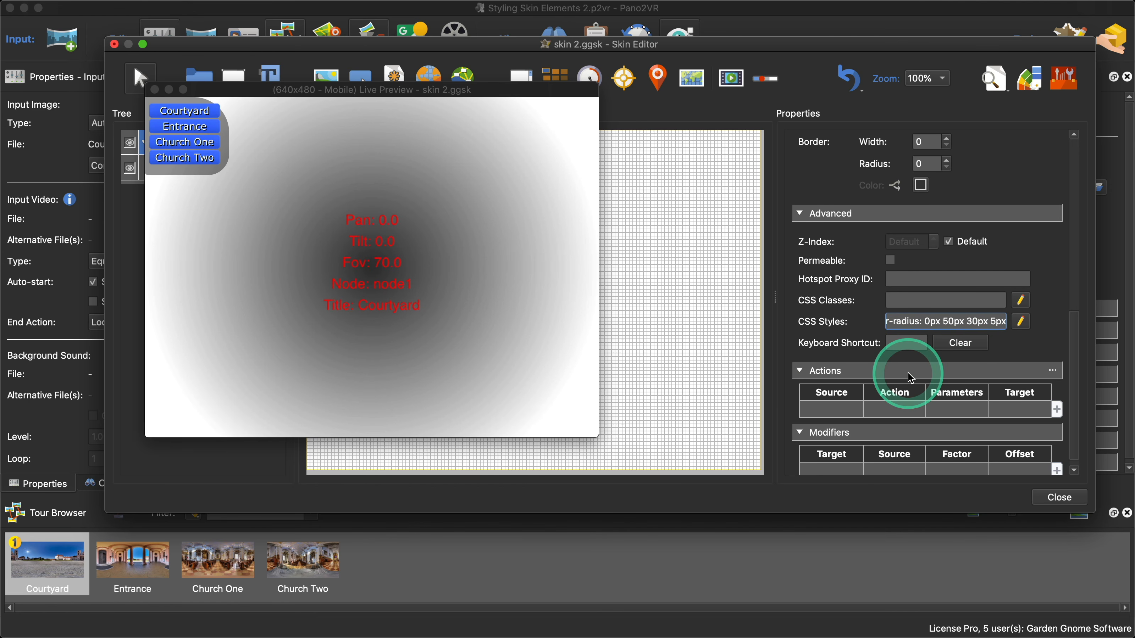
key(BackSpace)
key(BackSpace)
text(0)
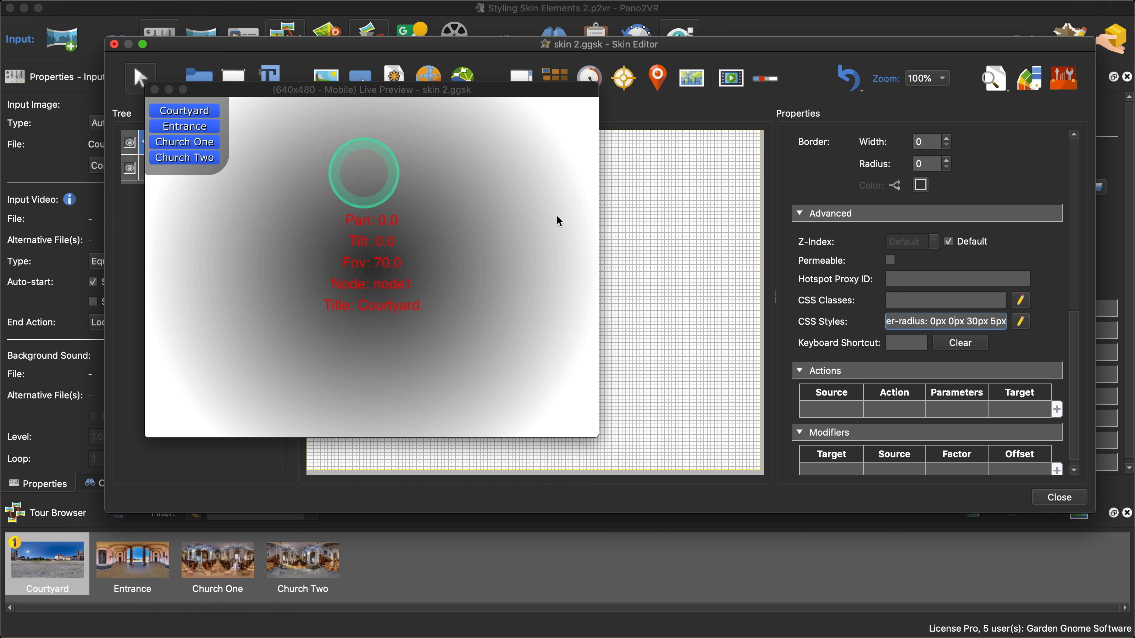
click(996, 326)
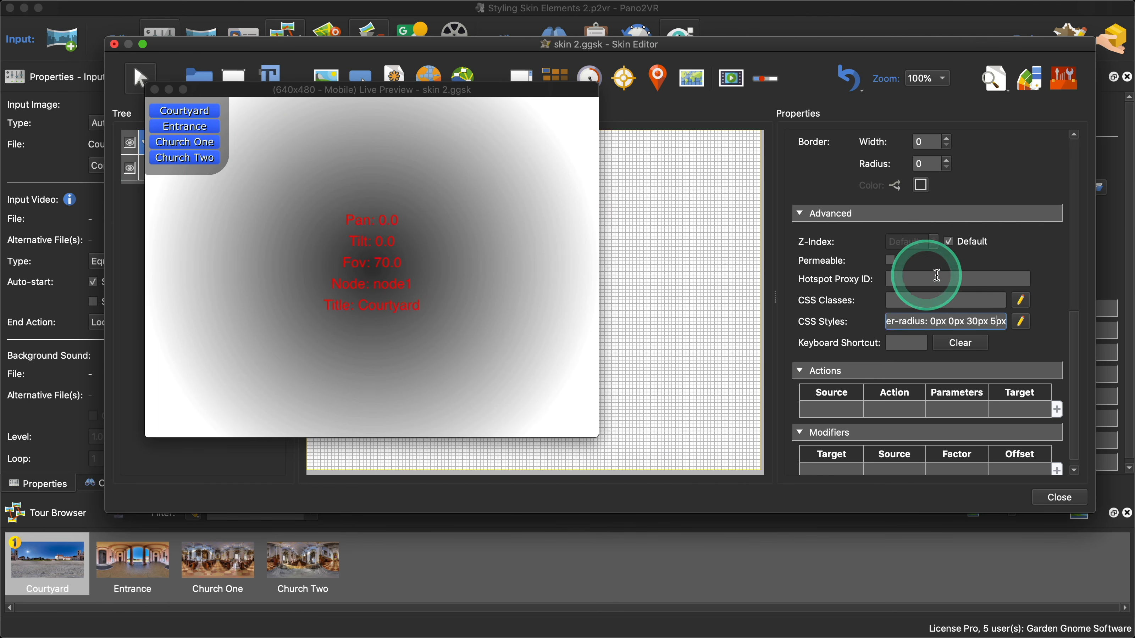
key(BackSpace)
text(0)
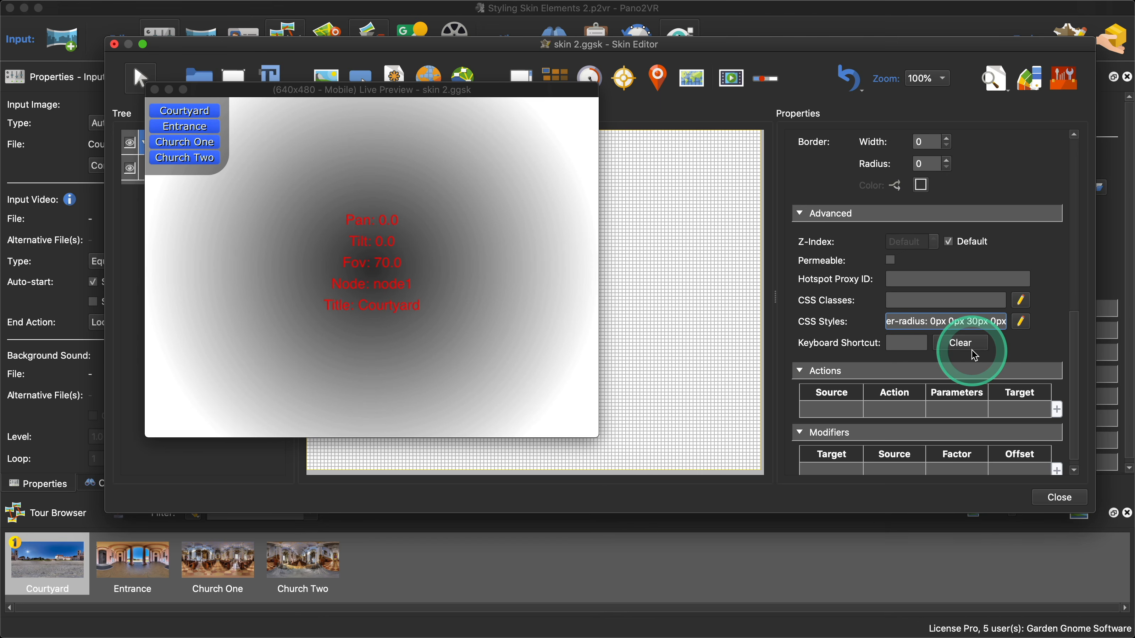
- Try 50px as the third corner radius in the CSS Styles, and set it back to 30px
key(BackSpace)
text(5)
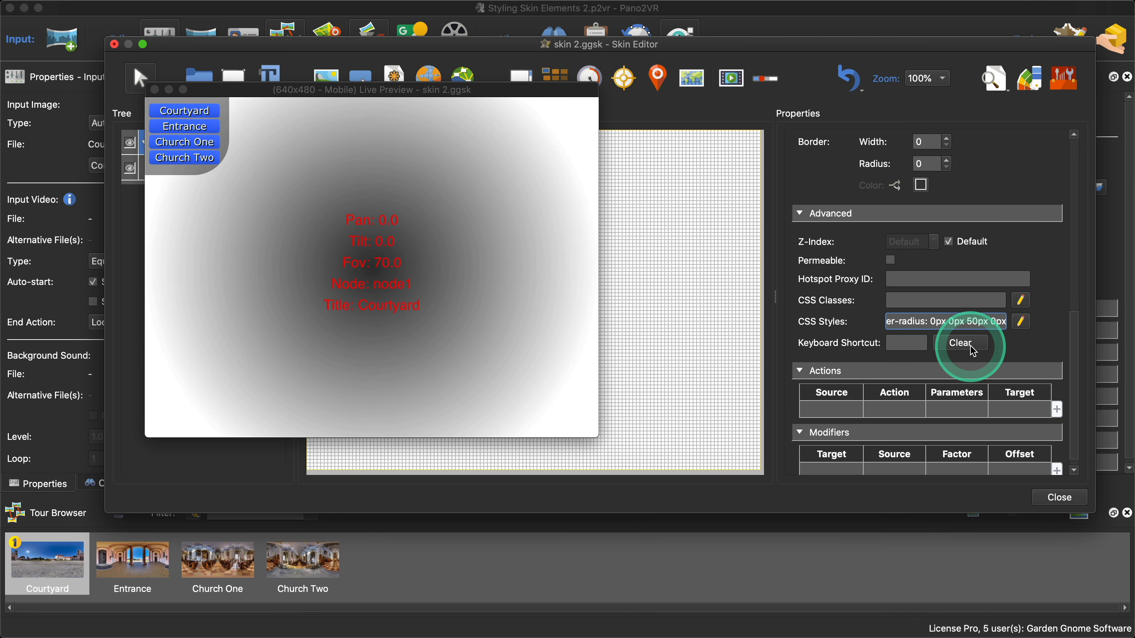
key(BackSpace)
text(3)
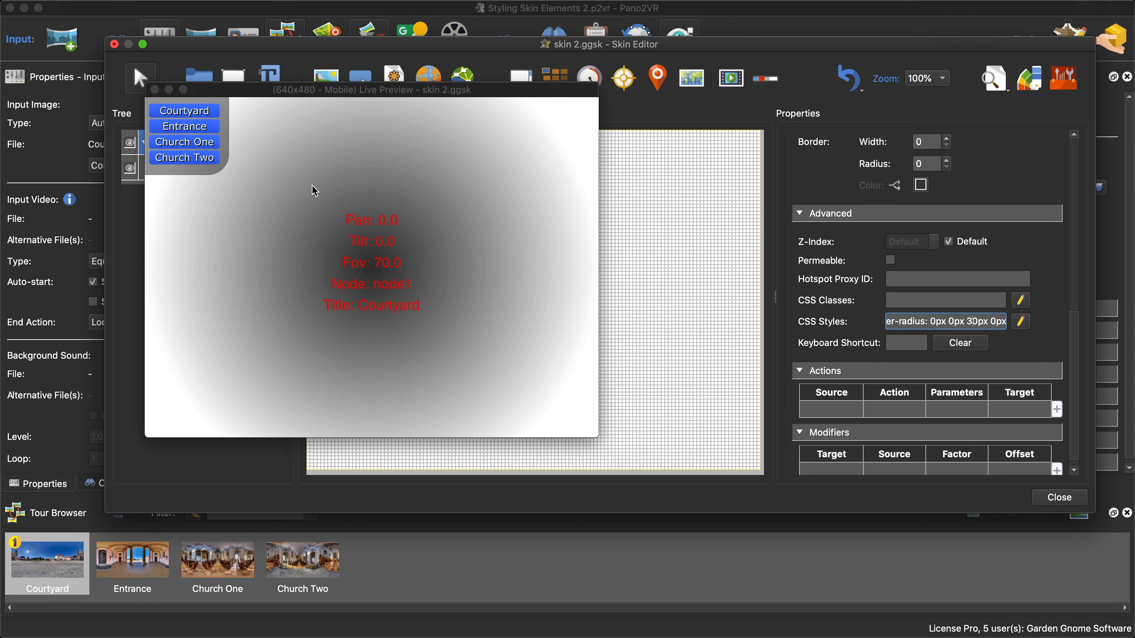
- Try 10px as the first corner radius through the CSS Styles value editor, and set it back to 0px
scroll(1067, 355, down, 1)
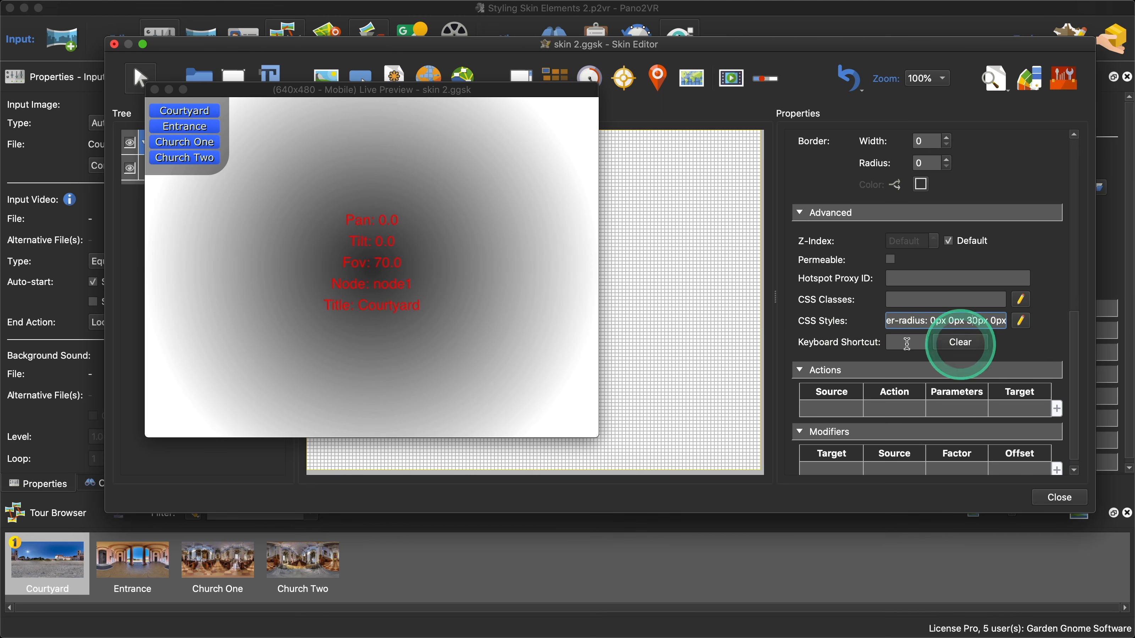
click(1024, 319)
drag(688, 364, 754, 397)
click(578, 246)
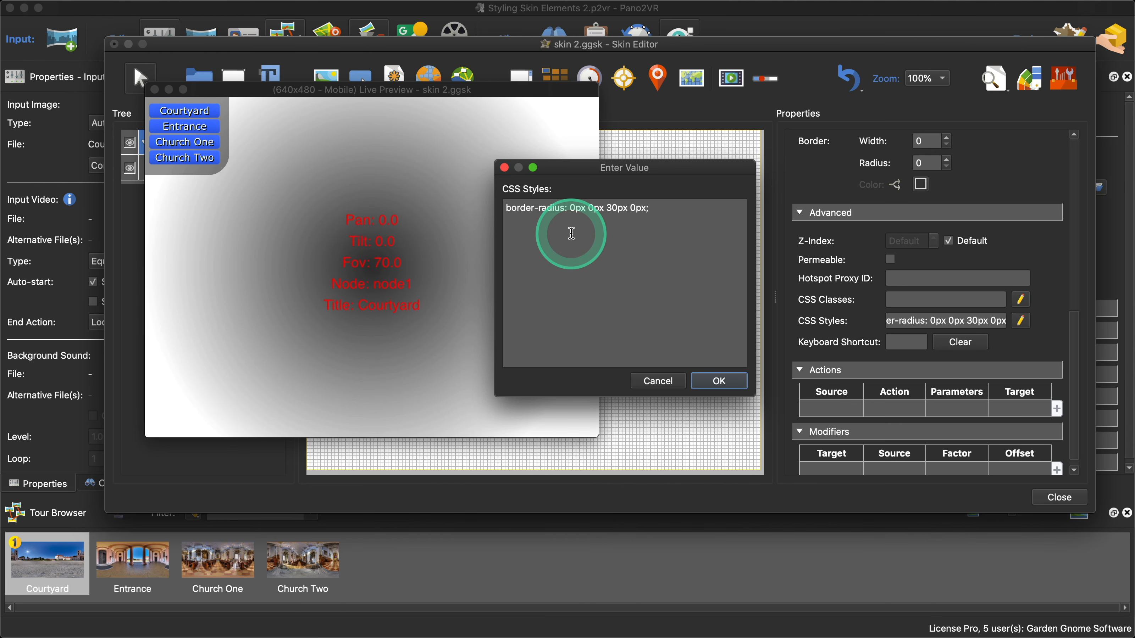
text(1)
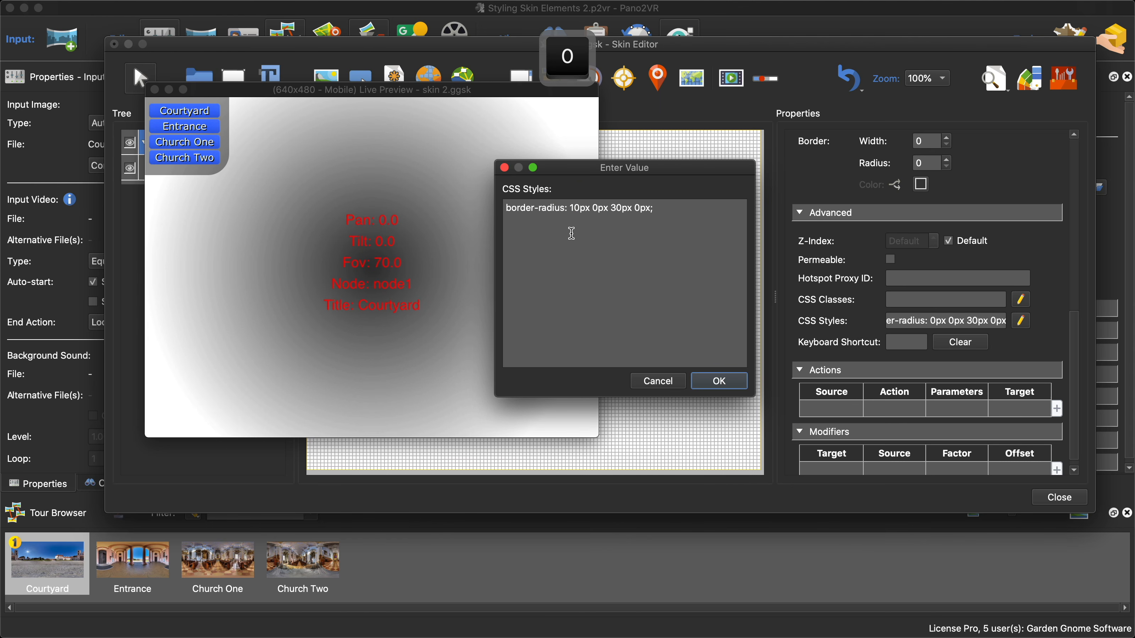
click(730, 381)
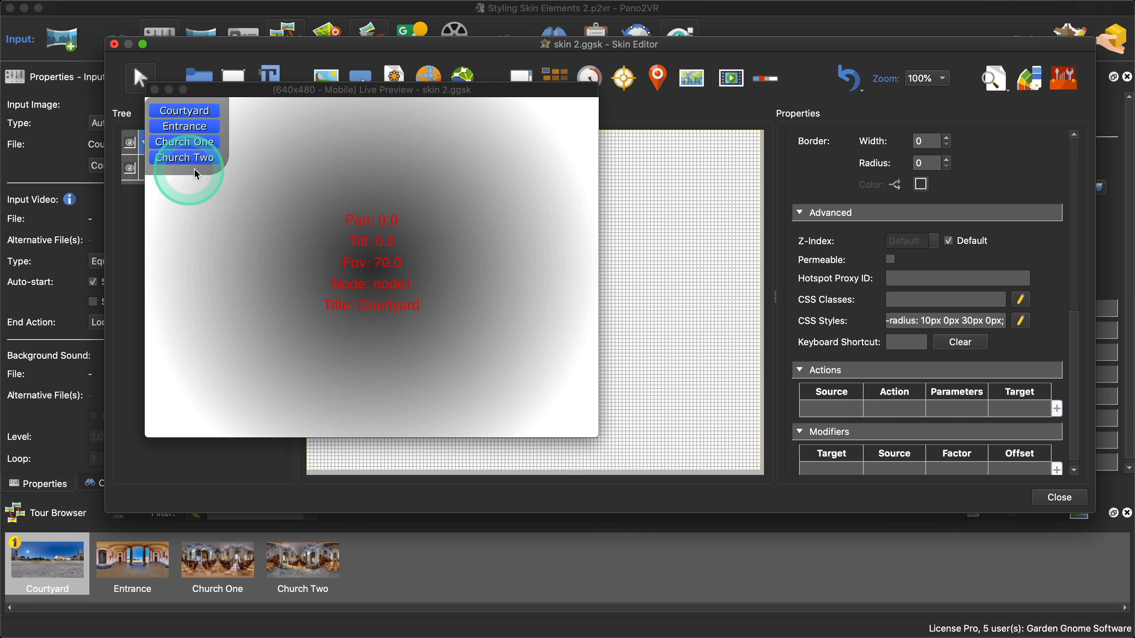
click(930, 320)
key(BackSpace)
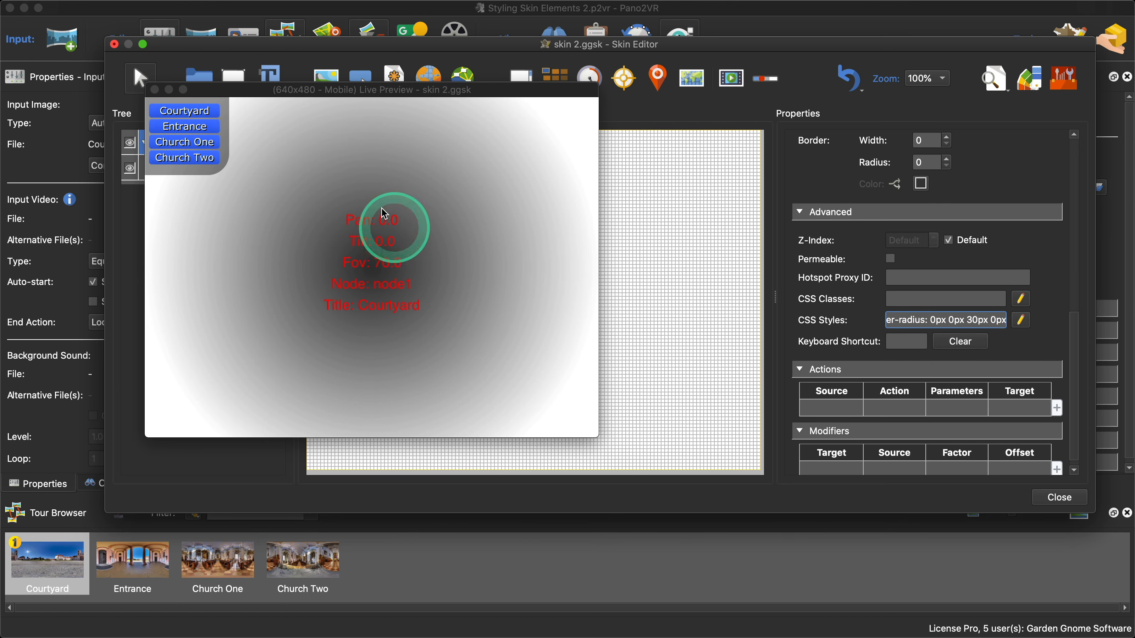
- Close the live preview and expand Cloner 1 under Backgroung in the tree, down to its Active and Normal texts
drag(431, 90, 507, 53)
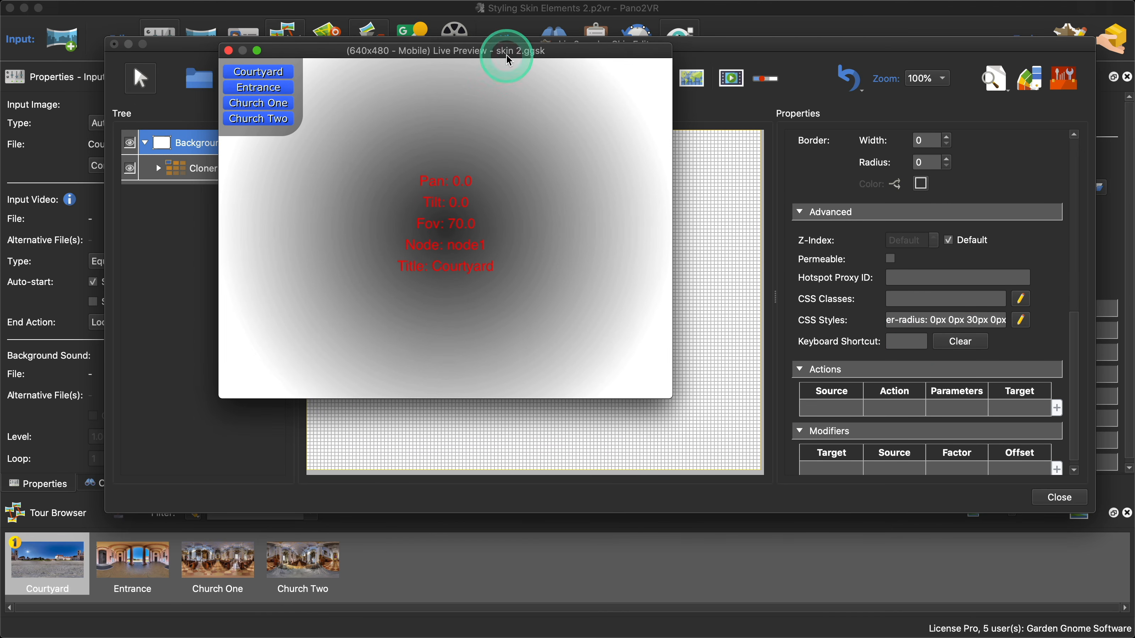
click(474, 136)
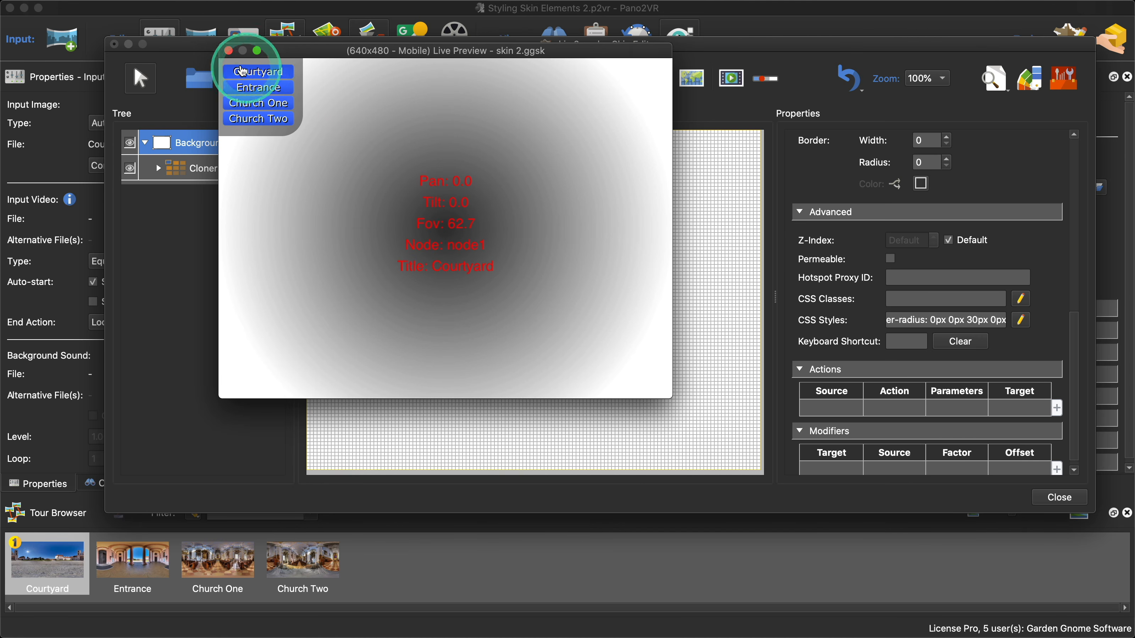
click(229, 51)
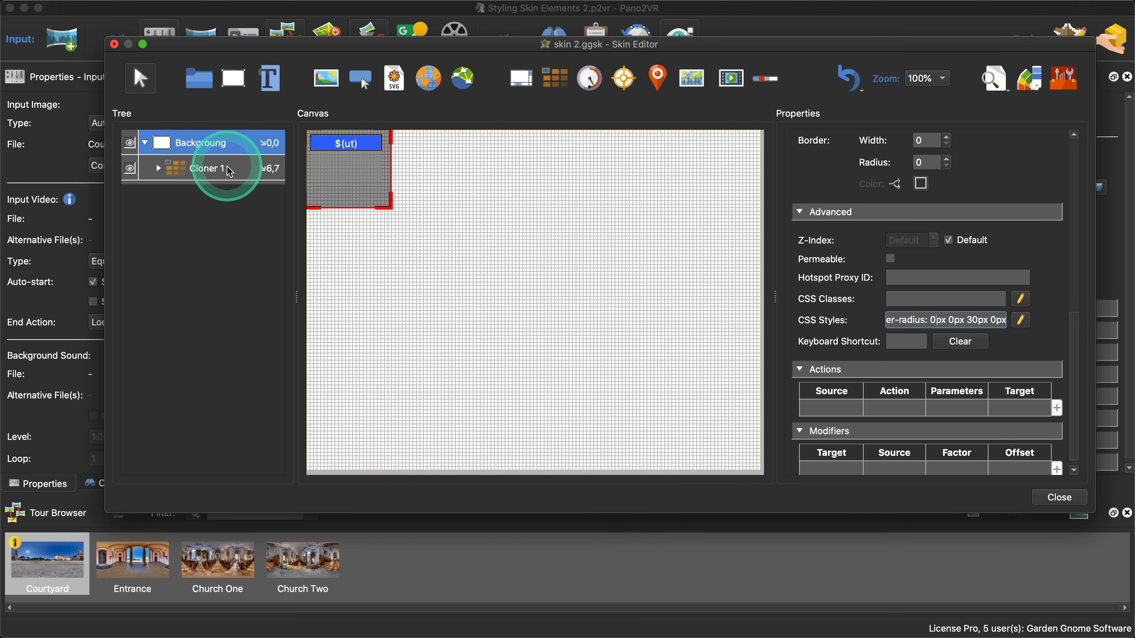
click(146, 143)
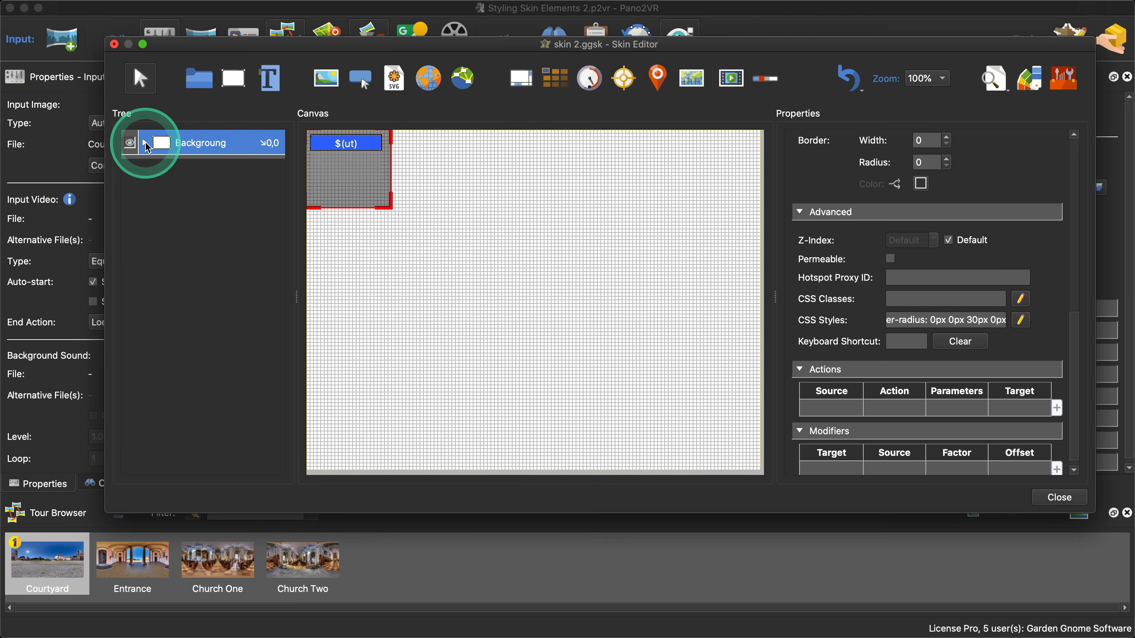
click(146, 143)
click(158, 168)
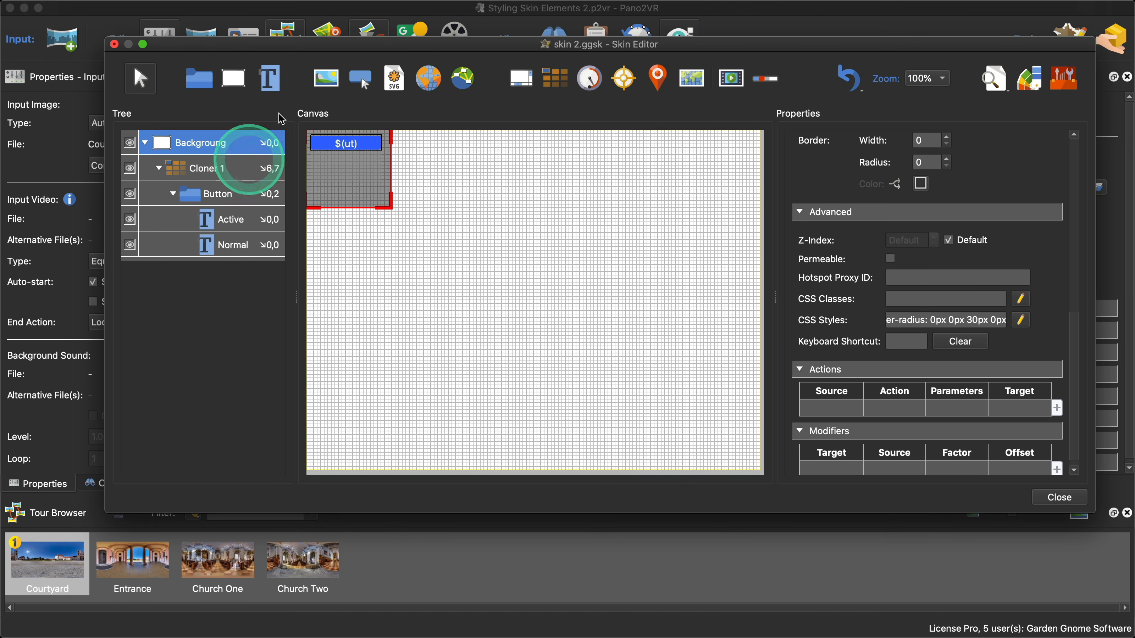
- Copy the Backgroung rectangle's CSS Styles text and place a new text element at about X 292, Y 197 on the canvas
triple_click(973, 320)
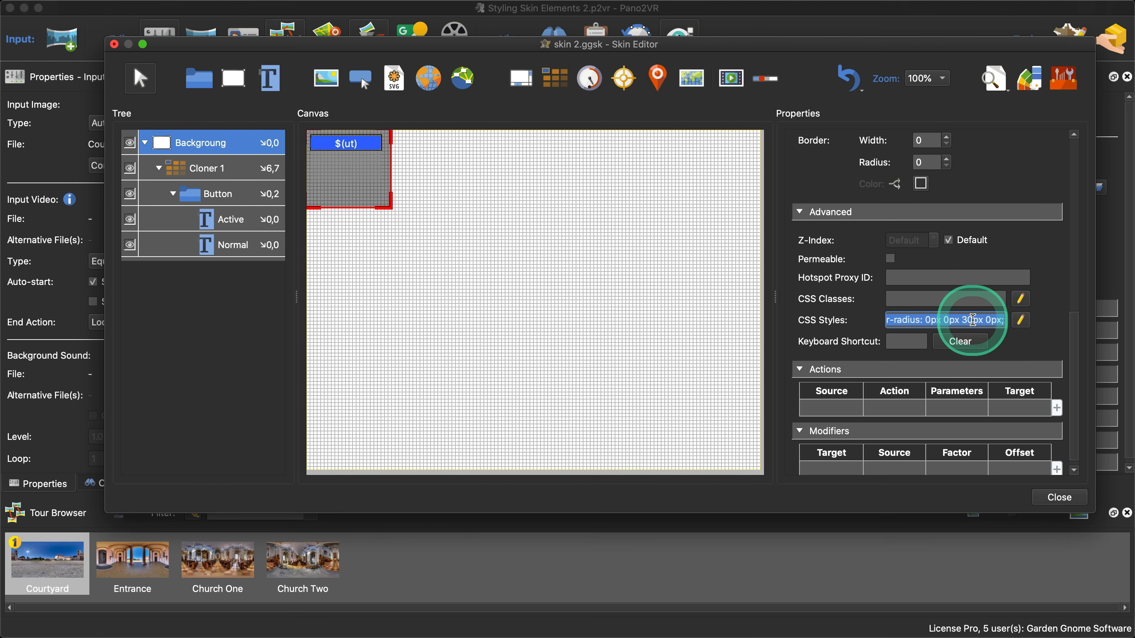
key(super+c)
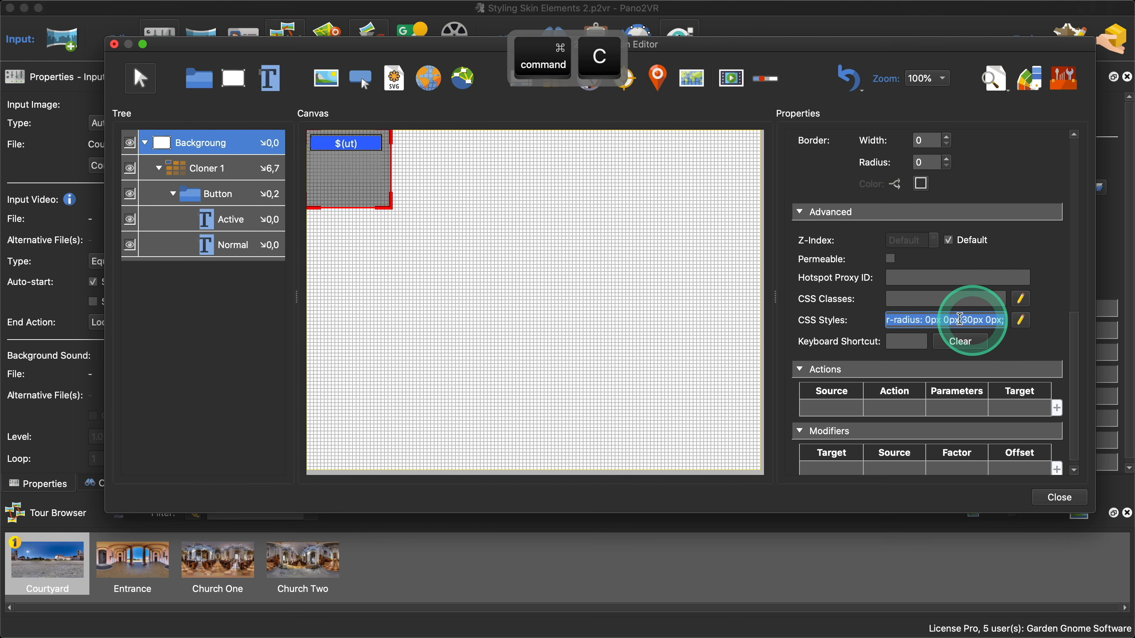
click(269, 79)
click(552, 313)
drag(567, 316, 542, 273)
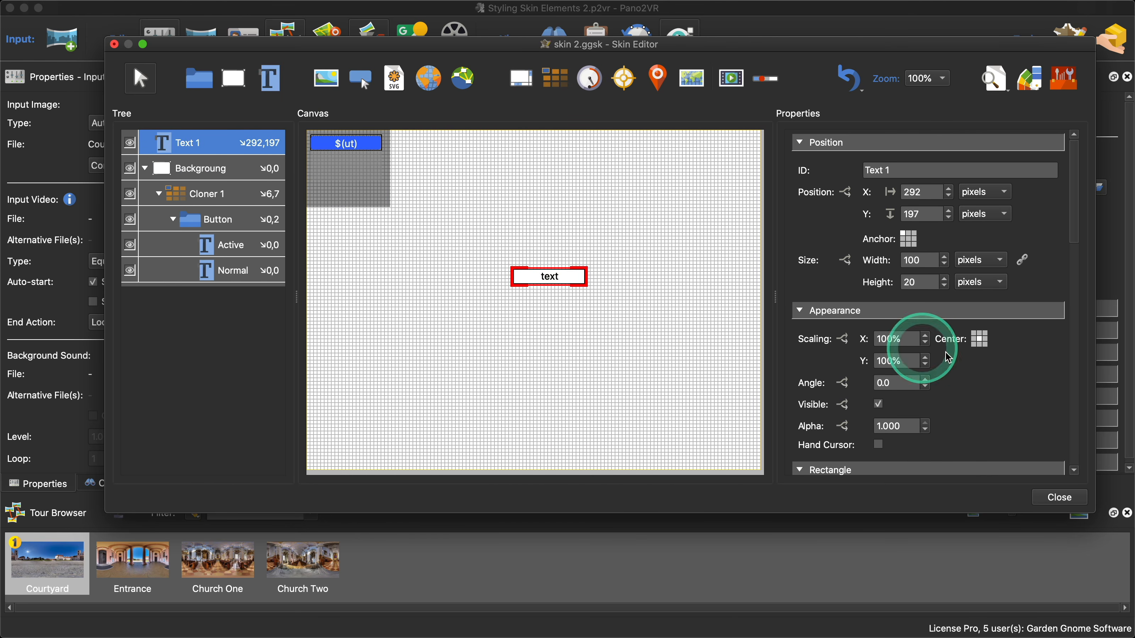
- Paste "border-radius: 0px 0px 30px 0px;" into the new text element's CSS Styles Inner Element
scroll(999, 402, down, 5)
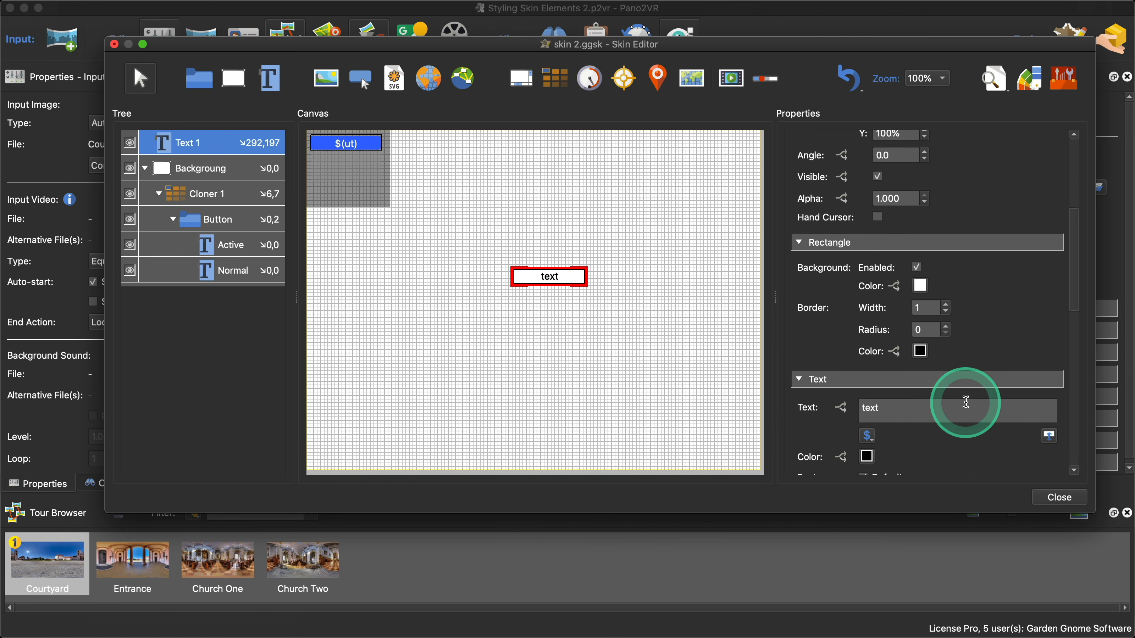
drag(1075, 284, 1076, 431)
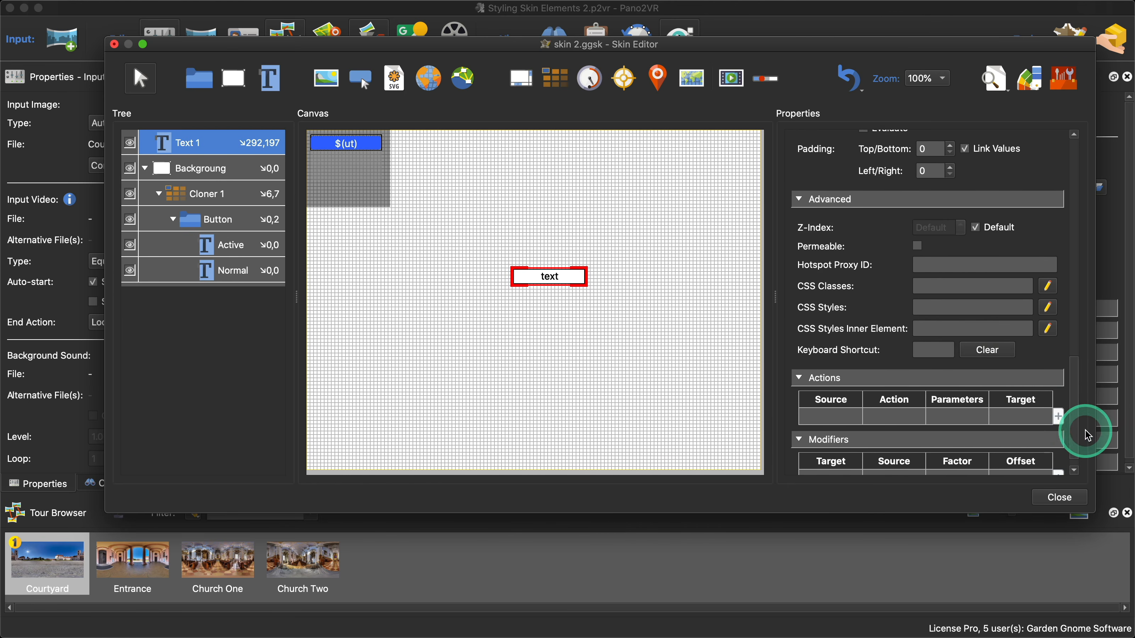
key(super+v)
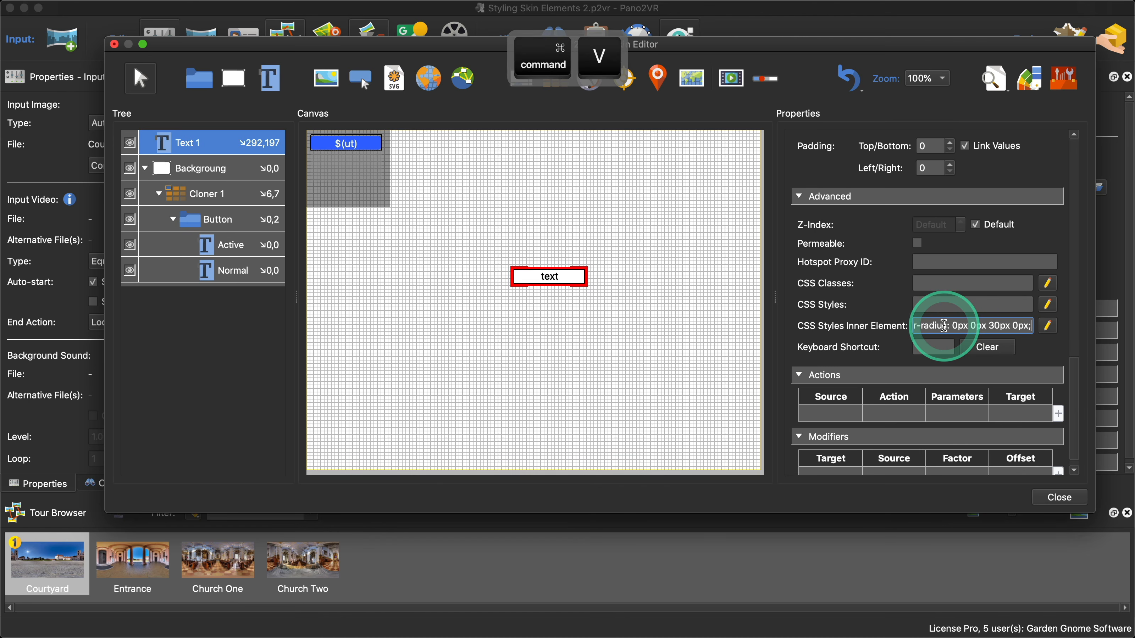
- Open the live preview to check the new text element's corners, and move the preview clear of the canvas element
click(1031, 82)
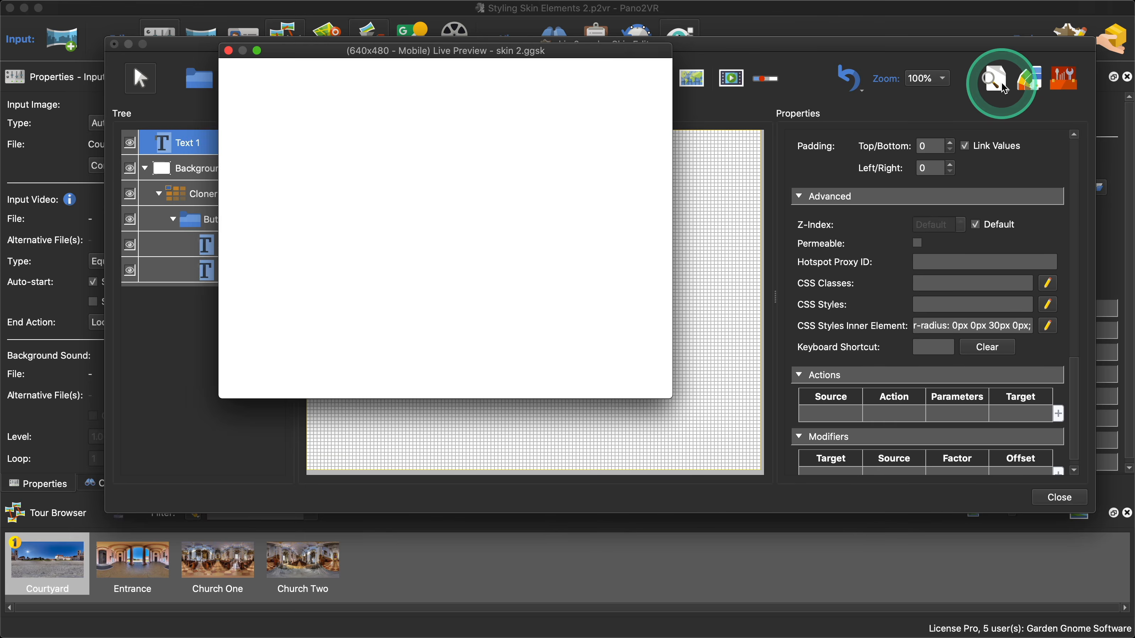
click(492, 205)
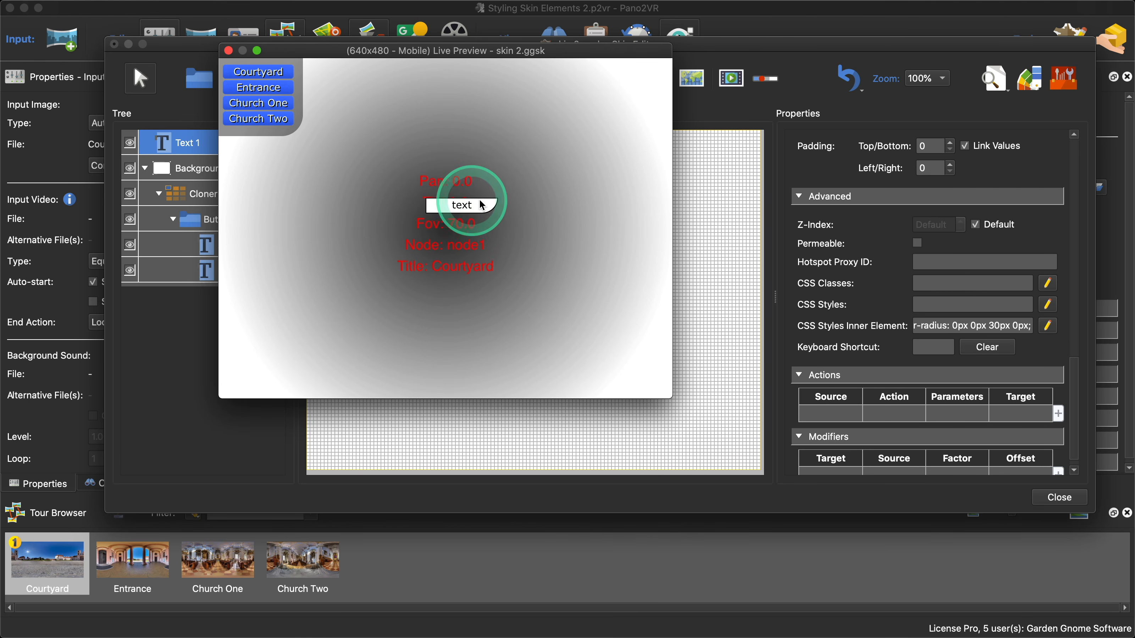
click(694, 294)
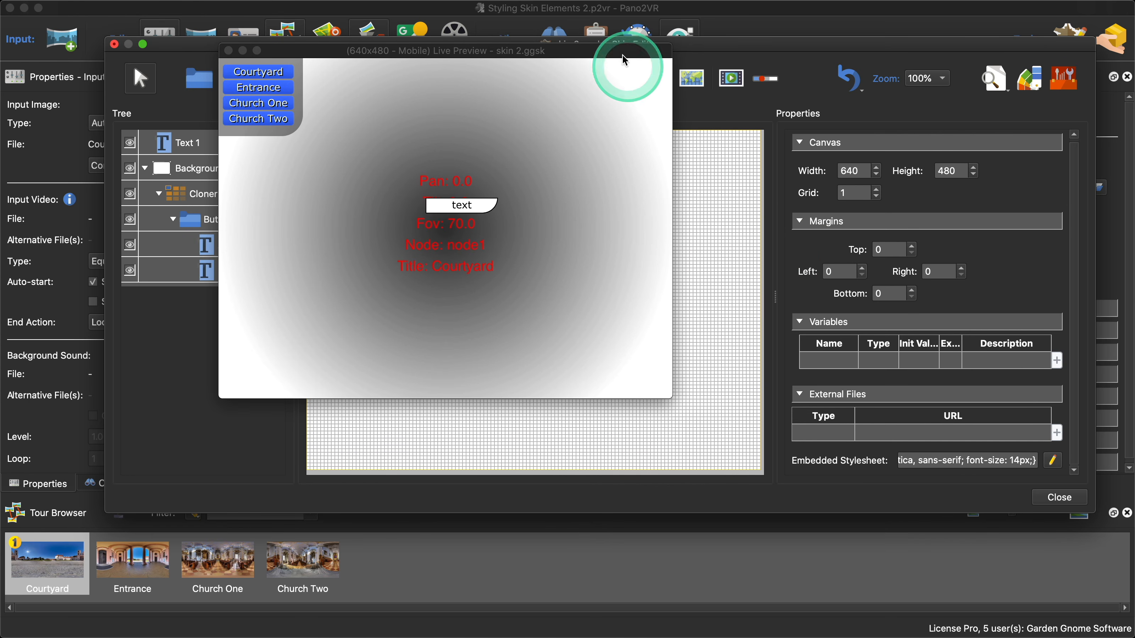
drag(618, 51, 437, 112)
- Move the new text element to about X 525, Y 29 in the canvas's upper-right corner, and close the live preview
drag(553, 275, 724, 160)
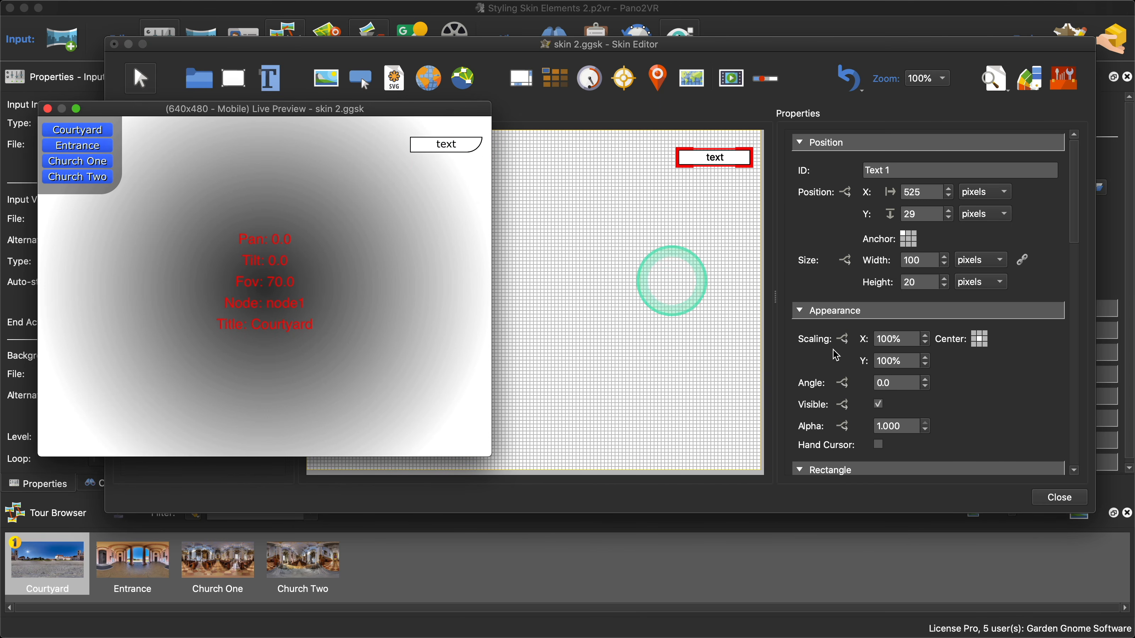
scroll(999, 421, down, 5)
scroll(999, 421, down, 2)
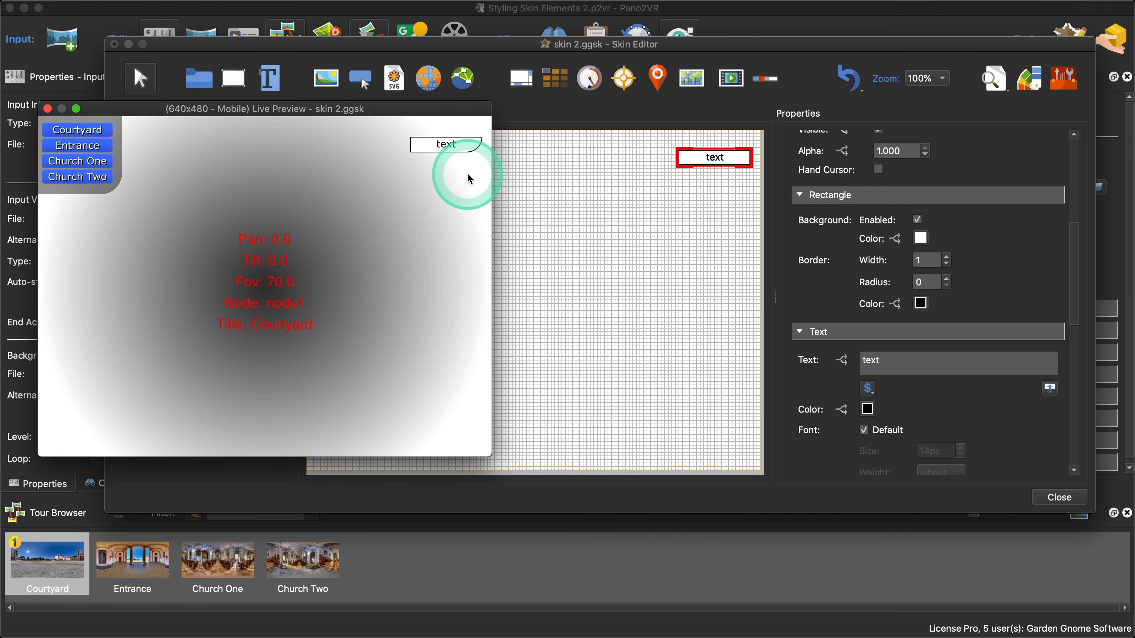
drag(266, 116, 311, 224)
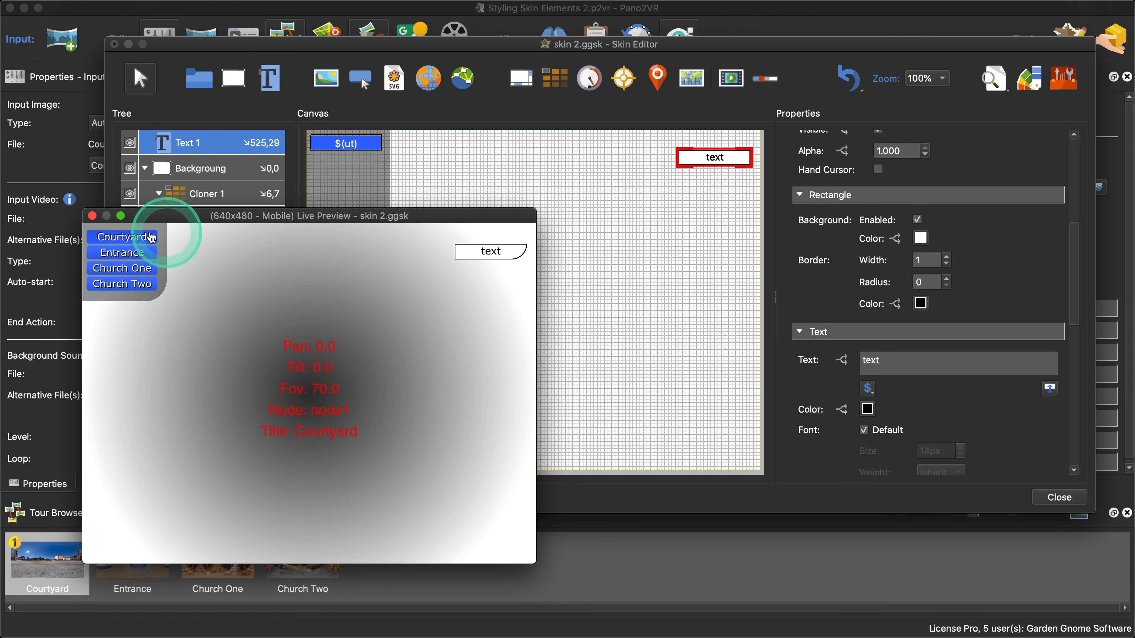
click(94, 218)
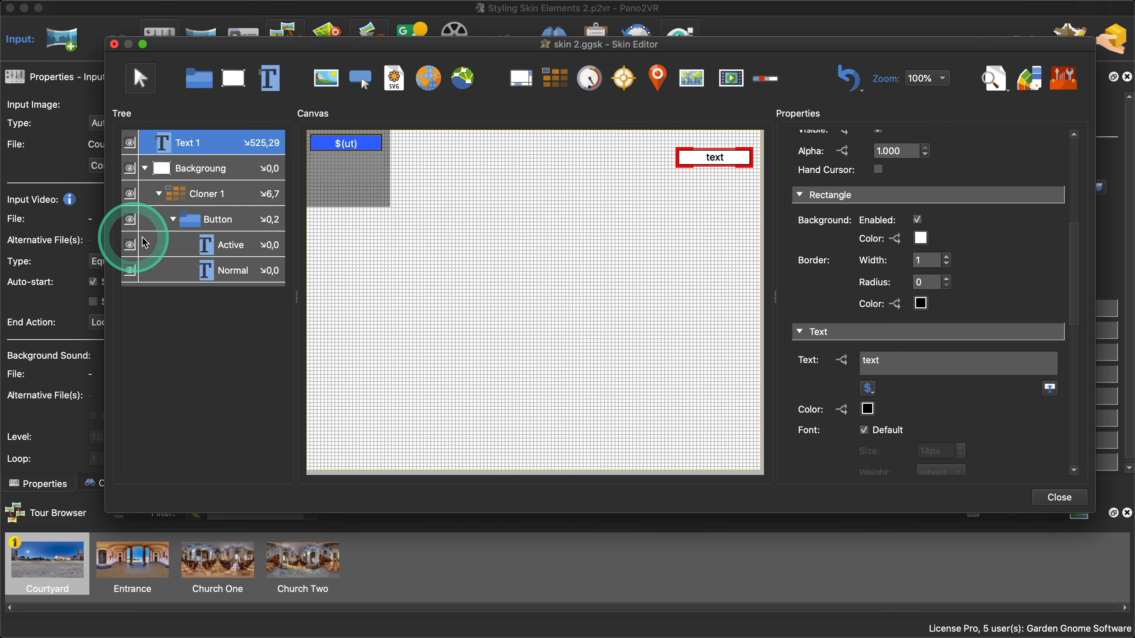
- Add a second trigger, Active = true, to the logic block controlling the Active text element's visibility
click(237, 245)
scroll(992, 385, down, 3)
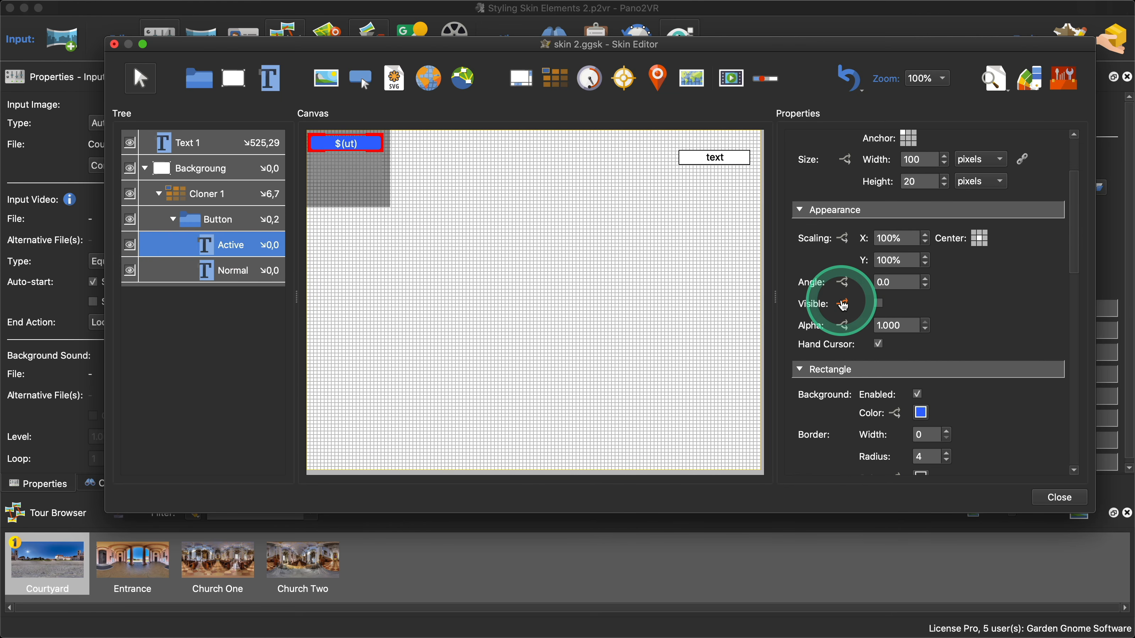
click(842, 303)
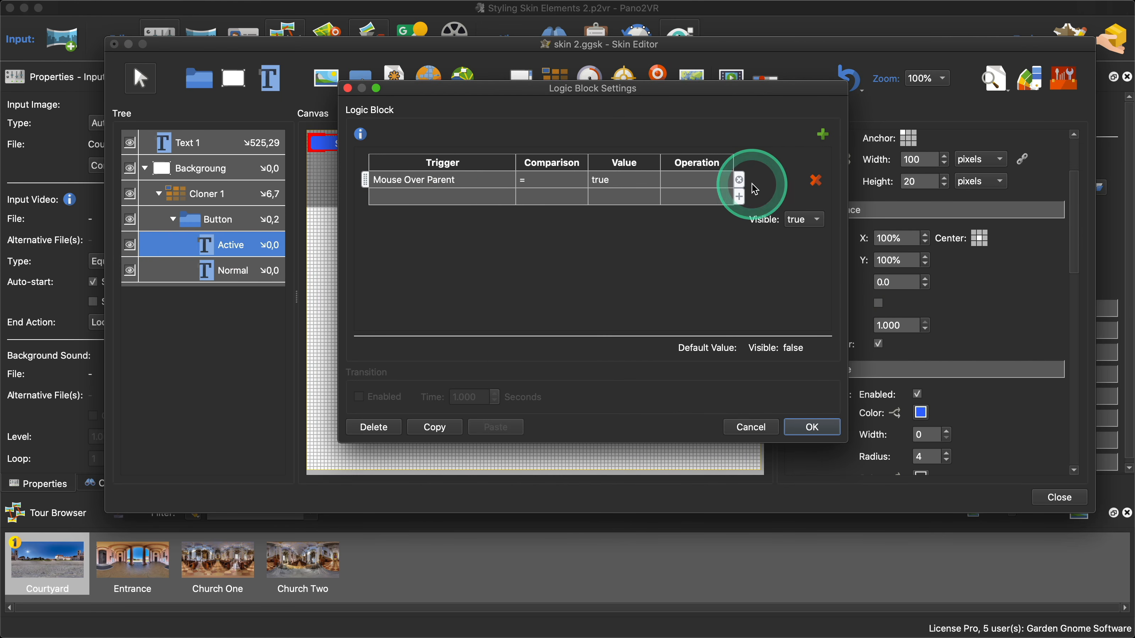
click(431, 207)
click(420, 200)
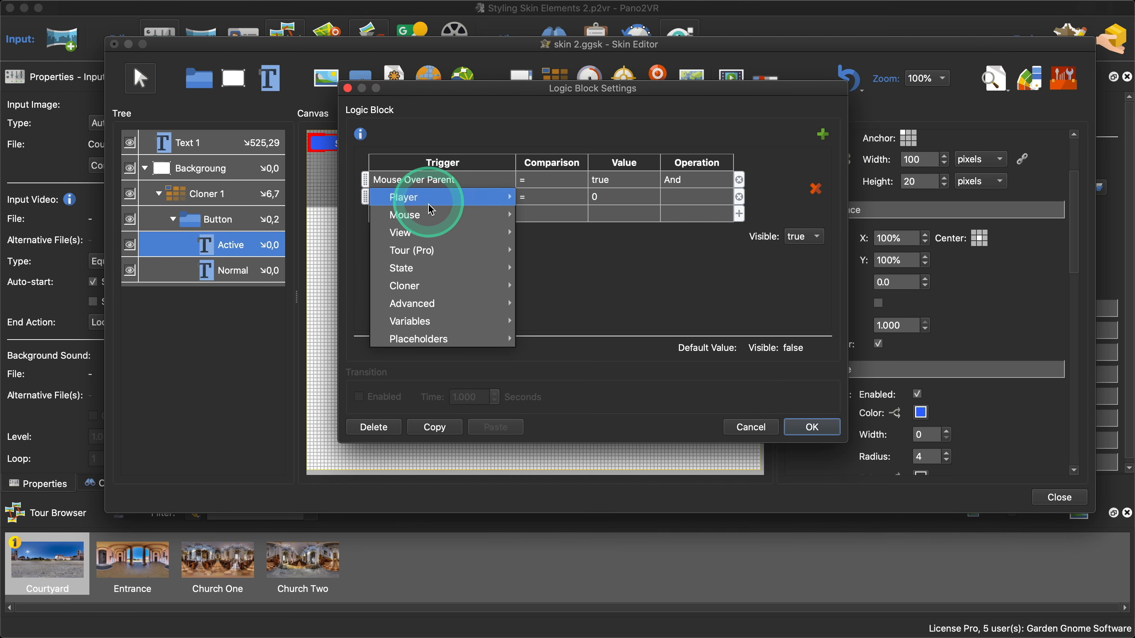
mouse_move(430, 269)
click(551, 303)
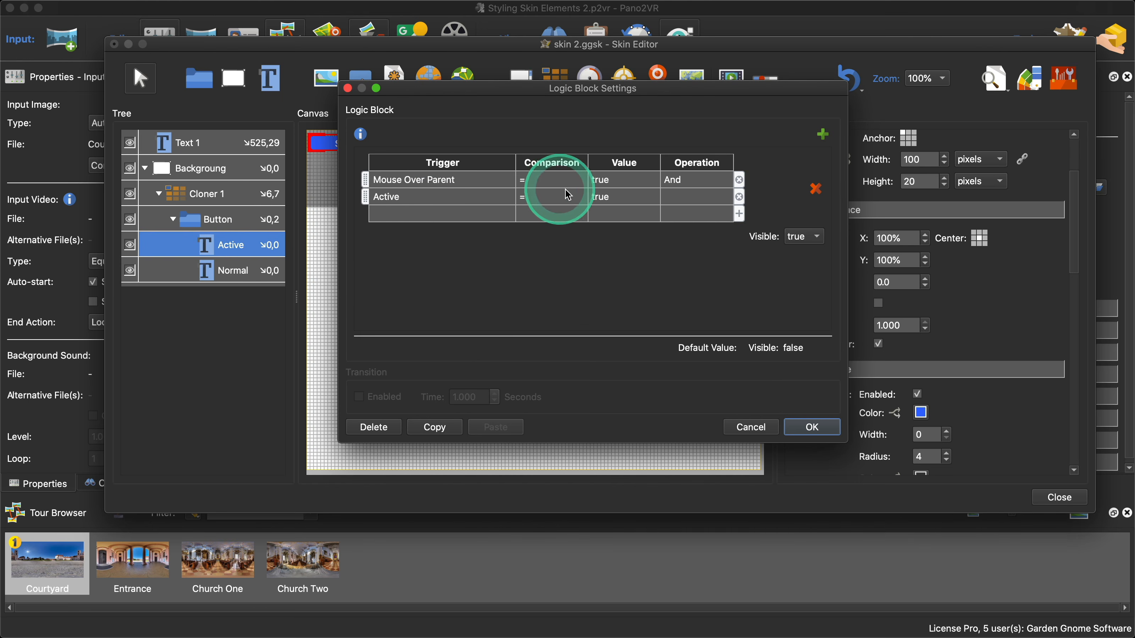
- Combine the Mouse Over Parent and Active triggers with the Or operation and accept the logic block
double_click(674, 182)
click(674, 182)
click(675, 197)
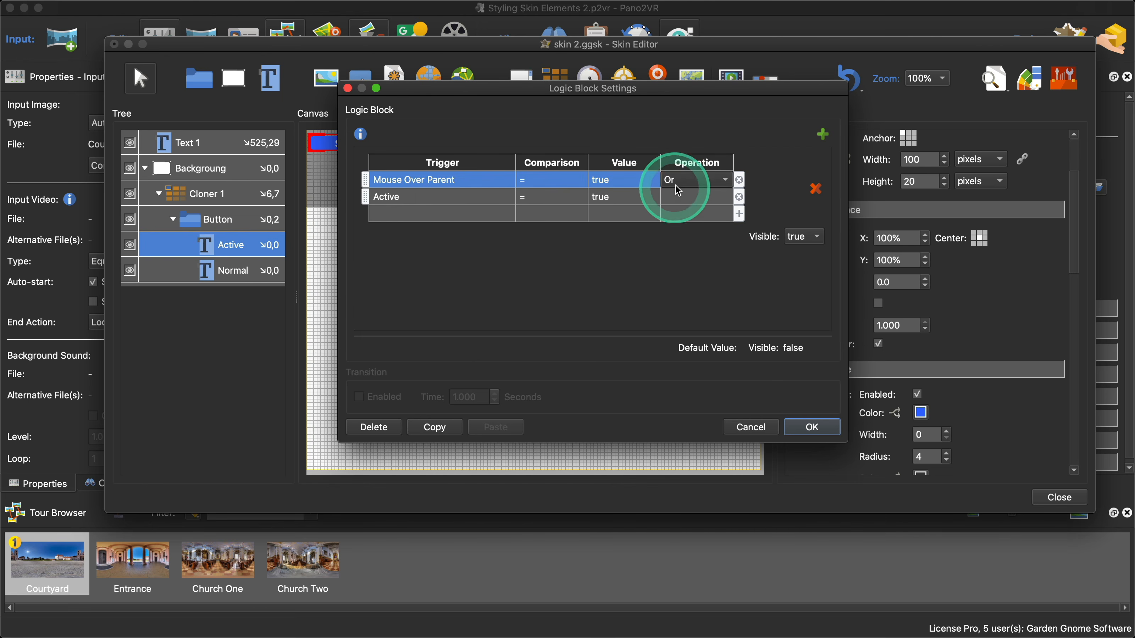
click(822, 426)
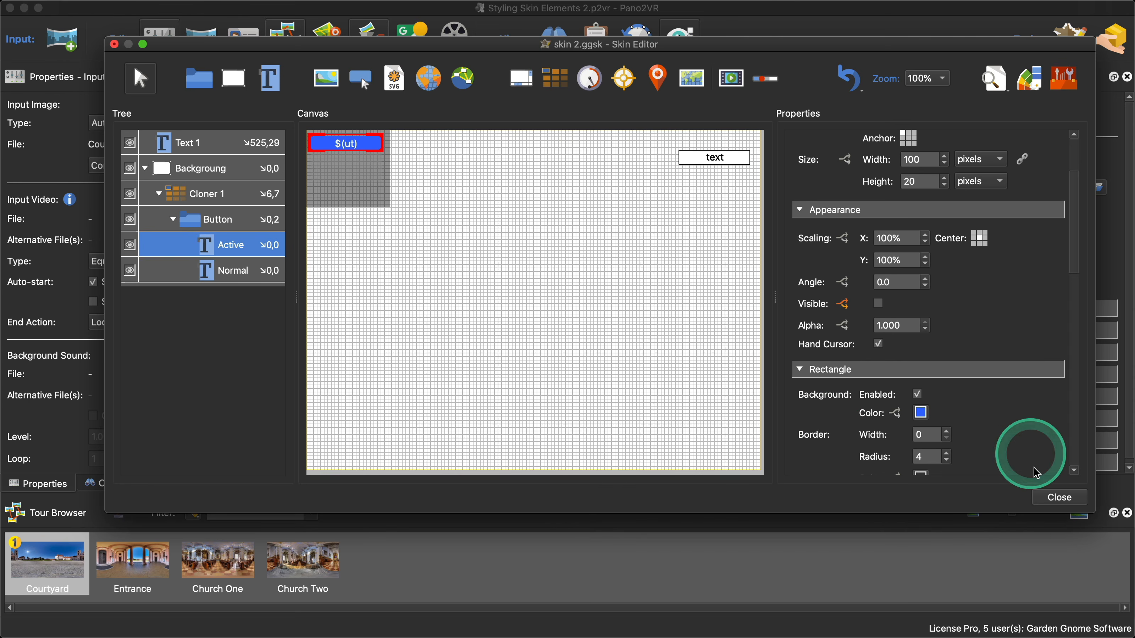
- Close the Skin Editor and generate the tour output so it opens in the browser
click(1057, 496)
click(709, 293)
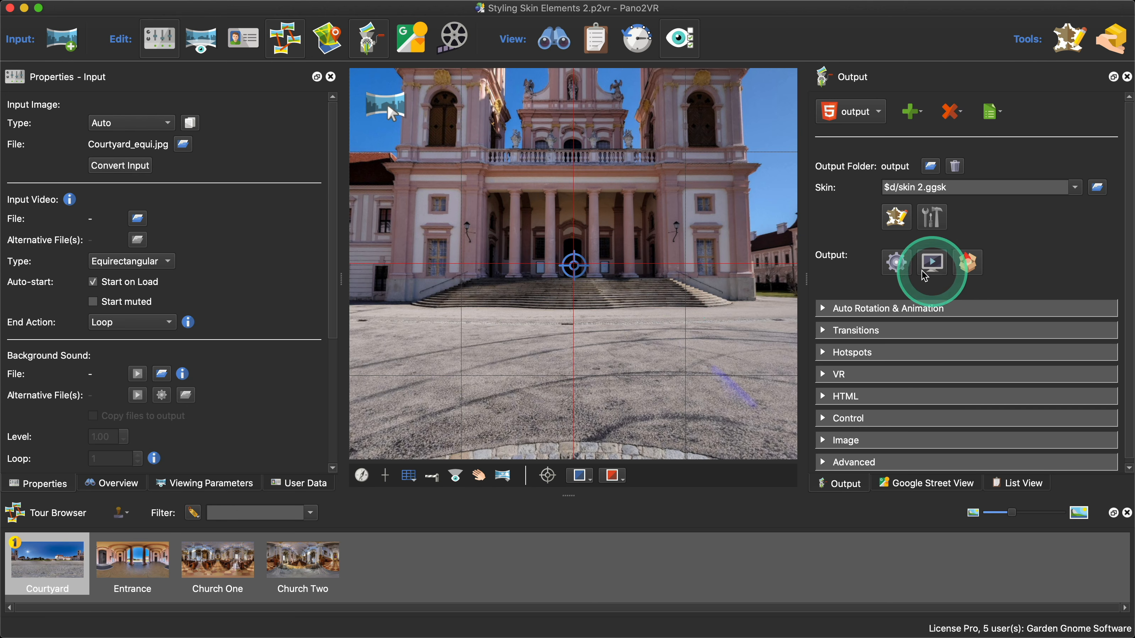
click(896, 262)
click(692, 333)
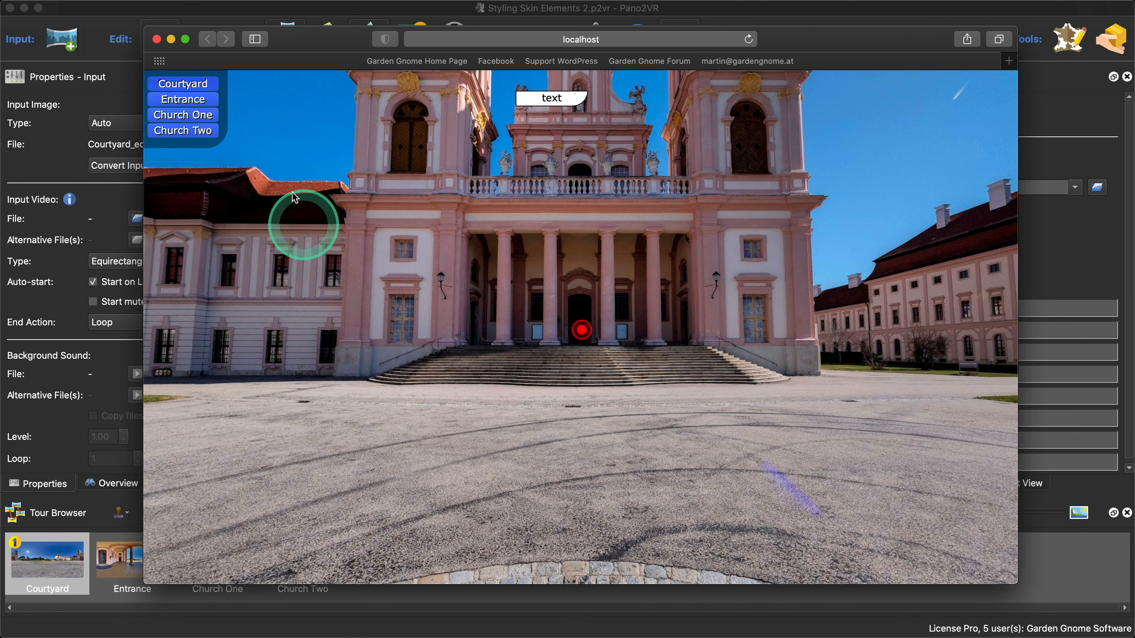
- Walk through the tour's nodes via the hotspots to check the menu buttons' active state, and close the browser window
click(582, 331)
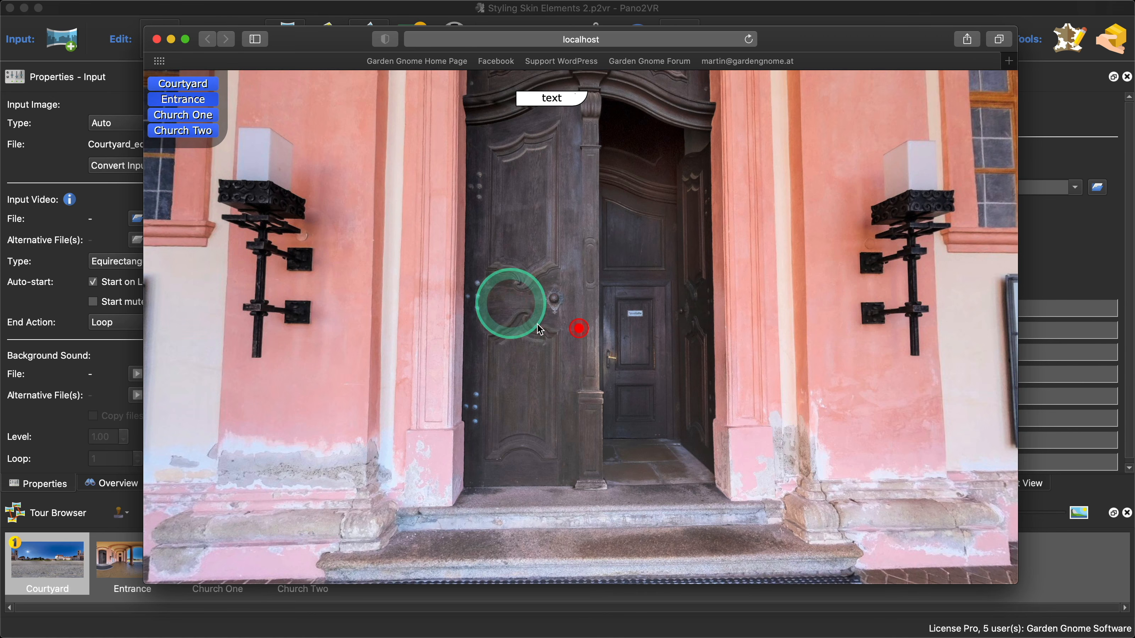
click(579, 329)
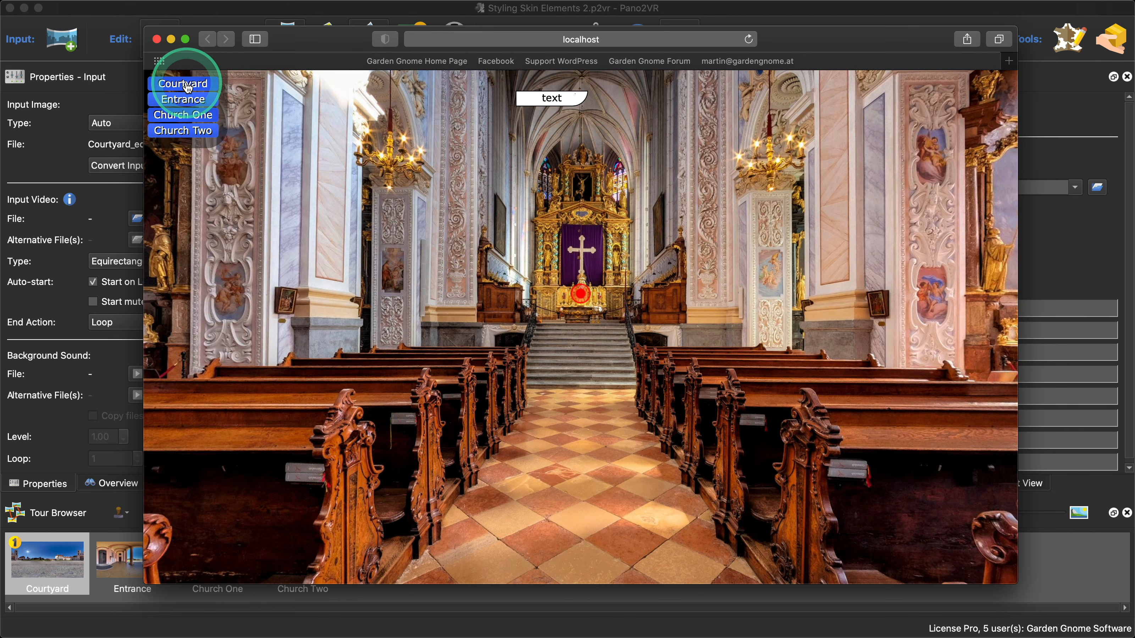
click(574, 312)
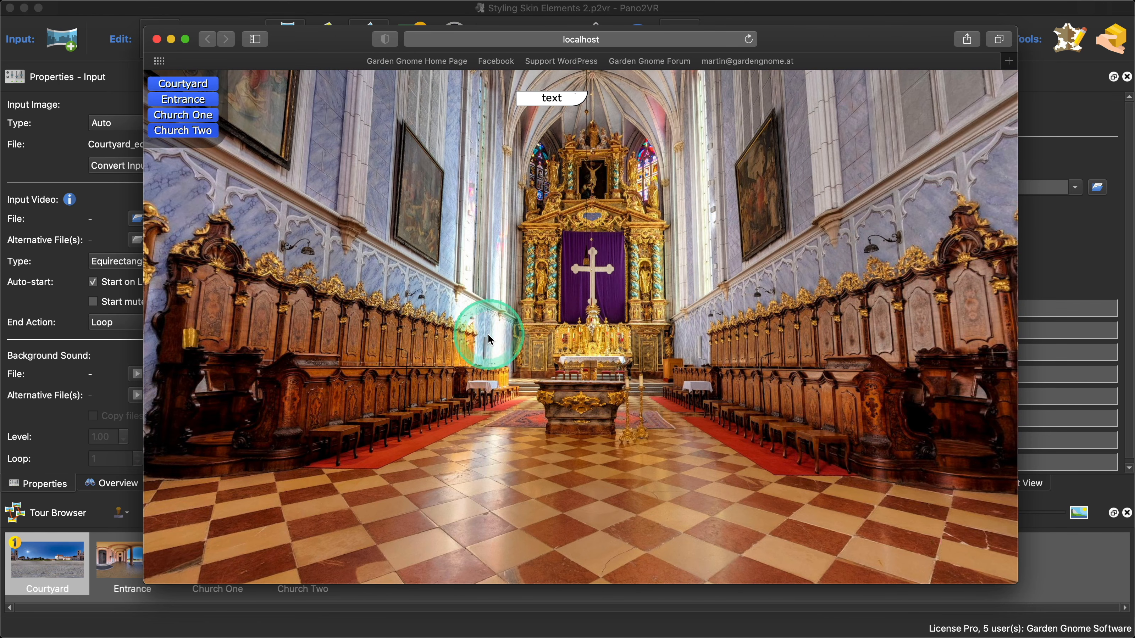
drag(246, 336, 553, 339)
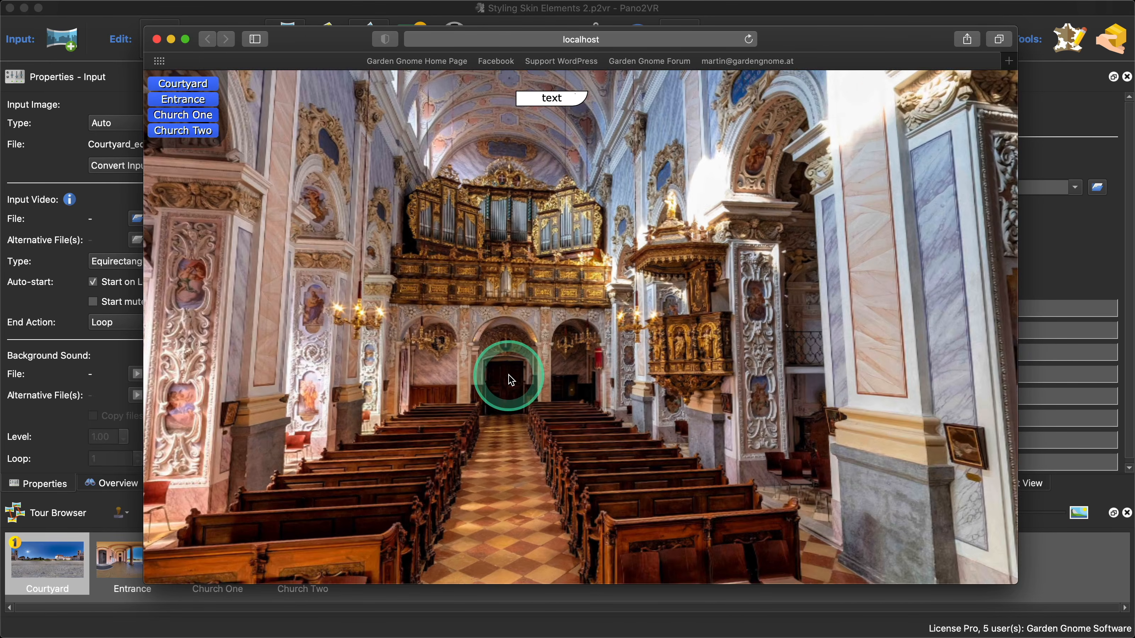
click(507, 375)
click(156, 39)
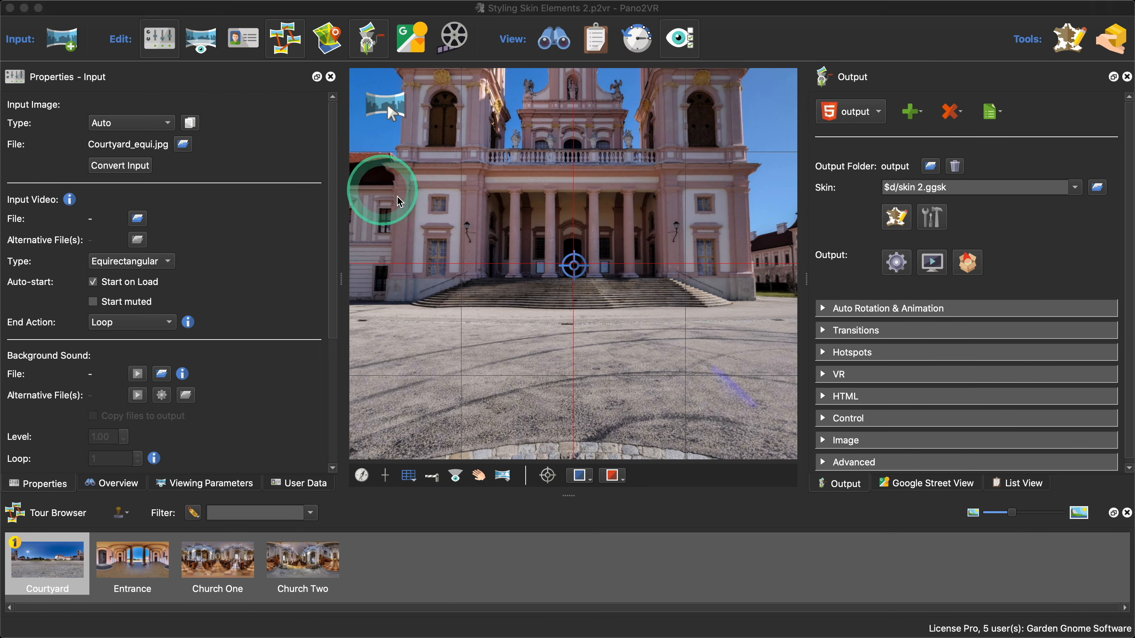
- Reopen the skin in the Skin Editor and delete the Text 1 element in the canvas's upper-right corner
click(886, 214)
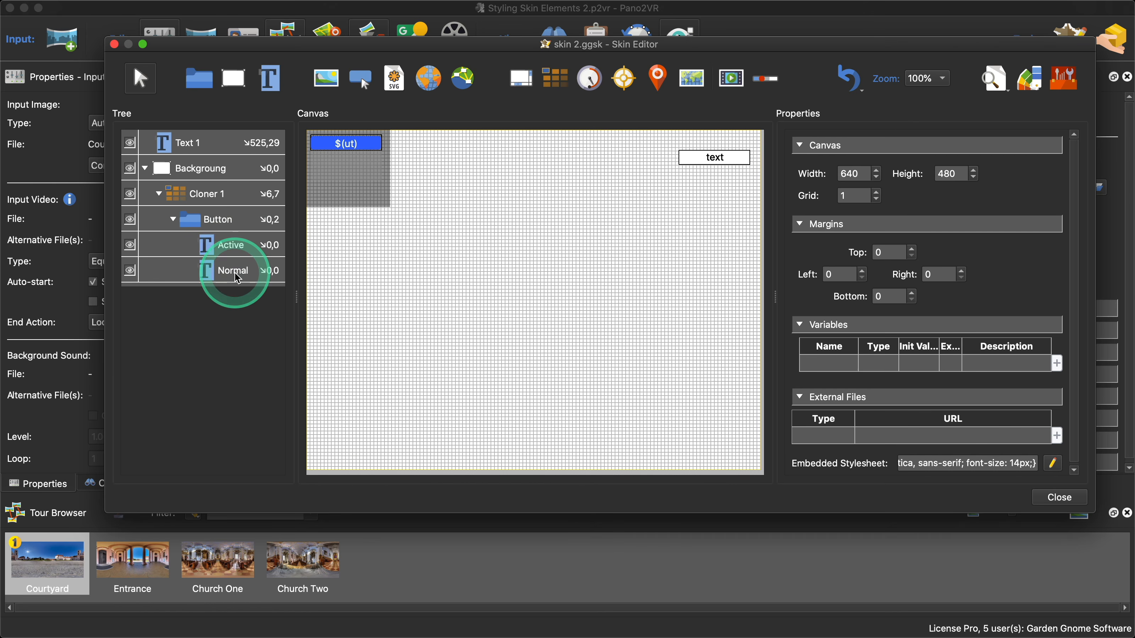
click(698, 158)
key(BackSpace)
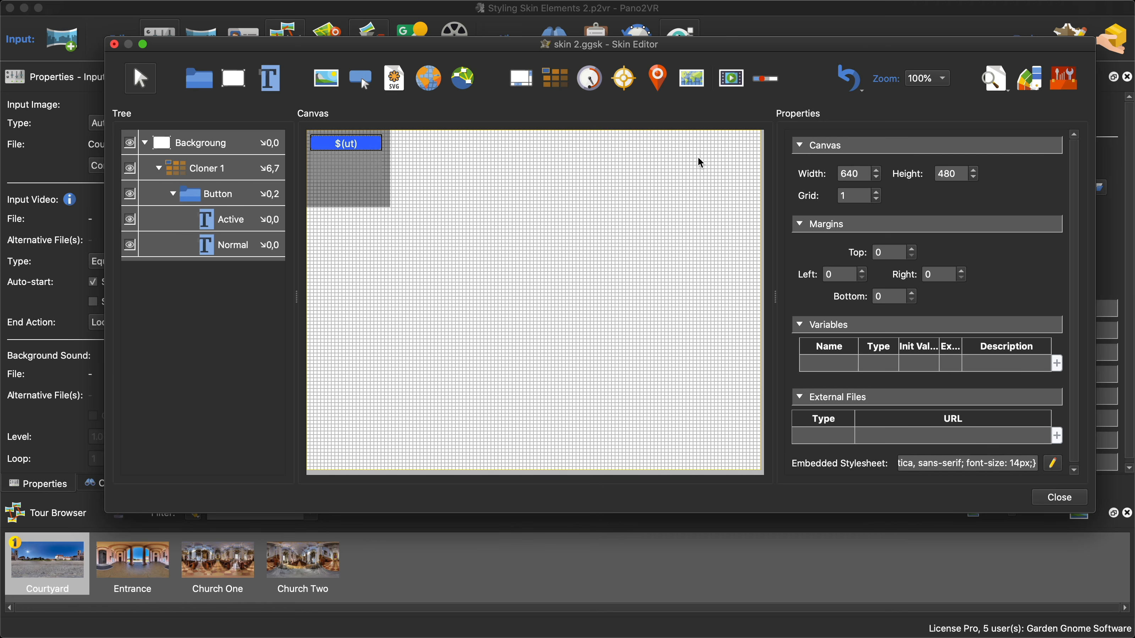
- Collapse the Button, Cloner 1 and Backgroung branches in the element tree
click(682, 160)
click(410, 137)
click(172, 193)
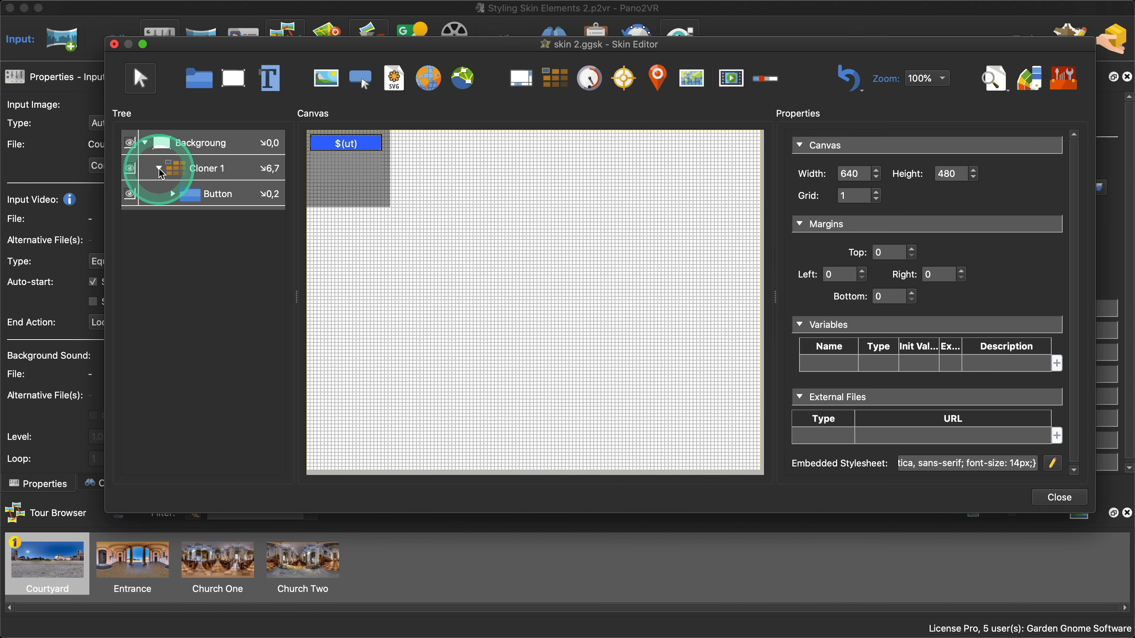
click(160, 169)
click(145, 143)
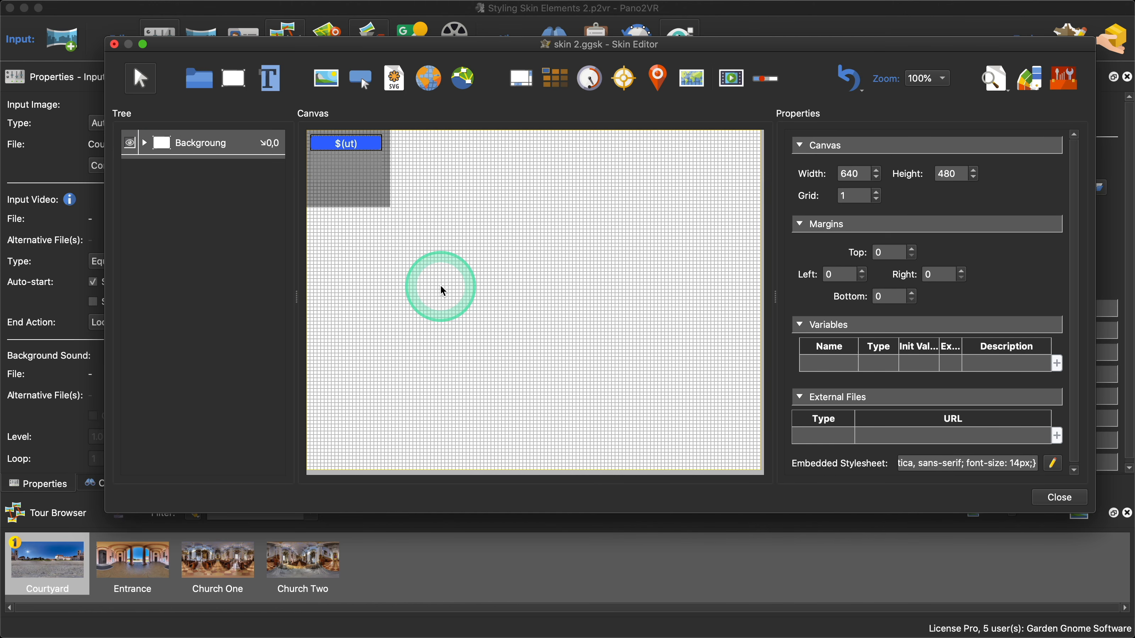
- Place a node image about 99 × 63 pixels at X 250, Y 145 and a rectangle about 85 × 43 pixels at X 242, Y 55
click(463, 79)
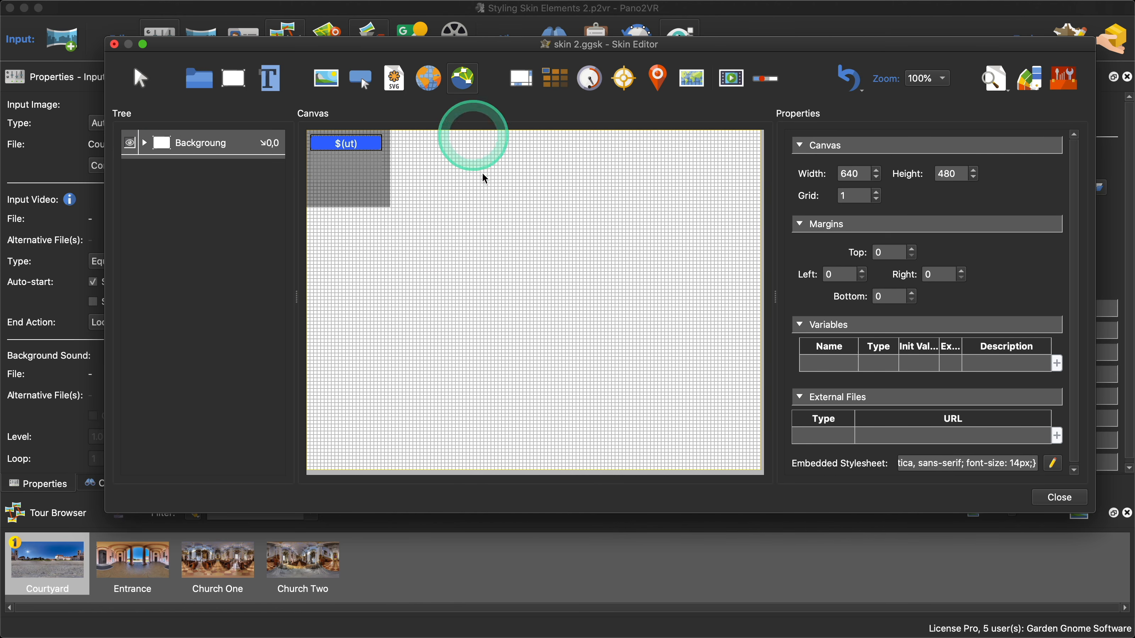
click(499, 198)
drag(549, 232, 534, 244)
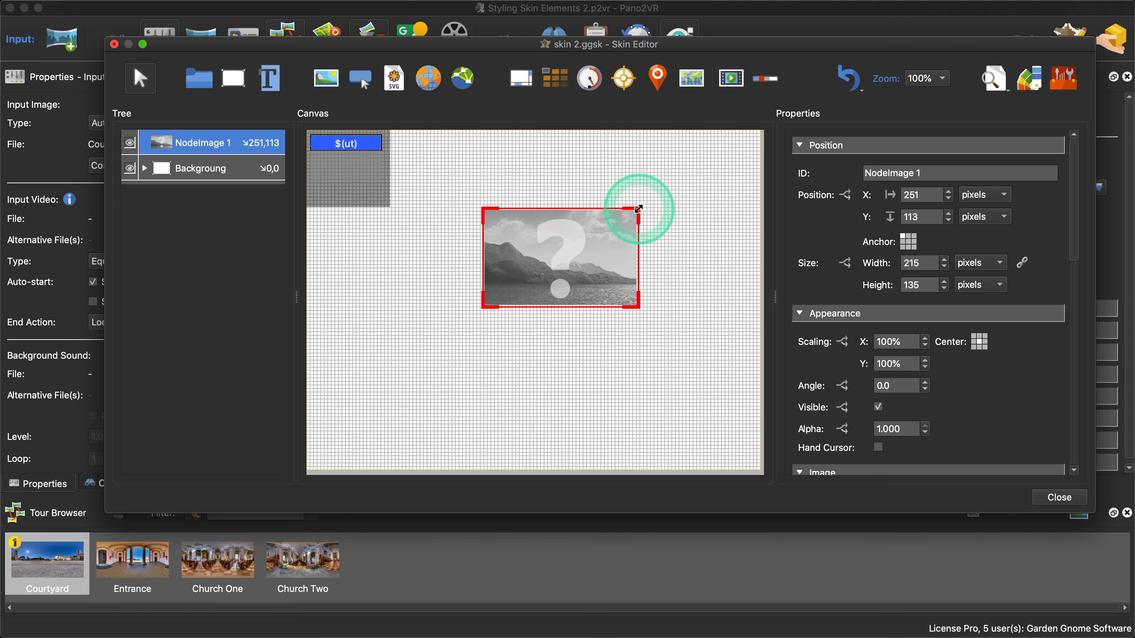
drag(638, 208, 538, 243)
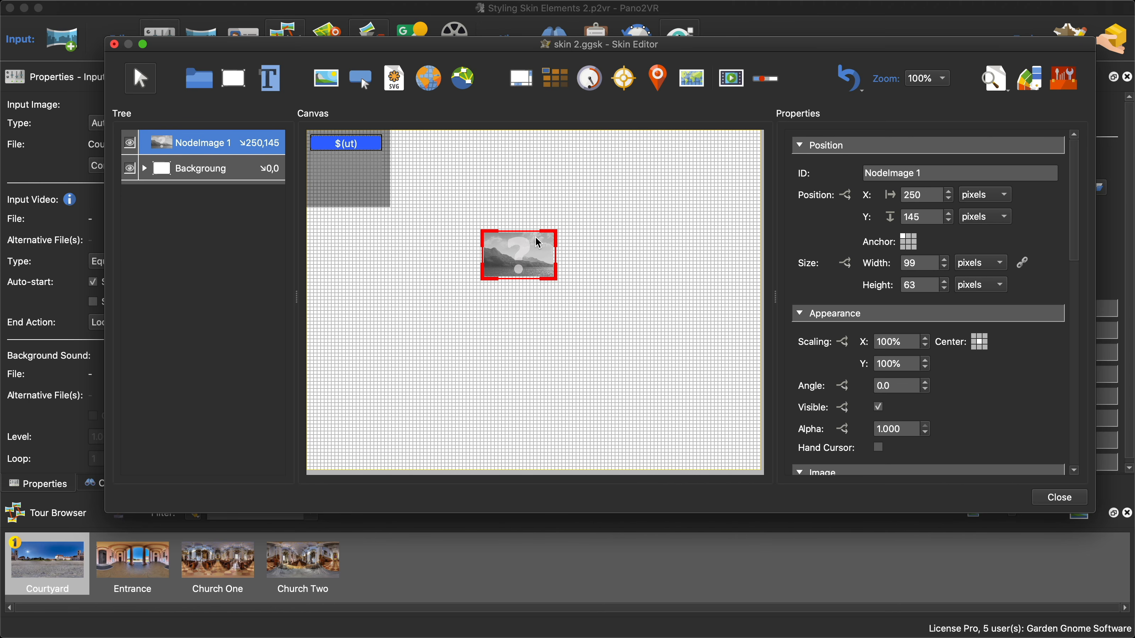
click(232, 78)
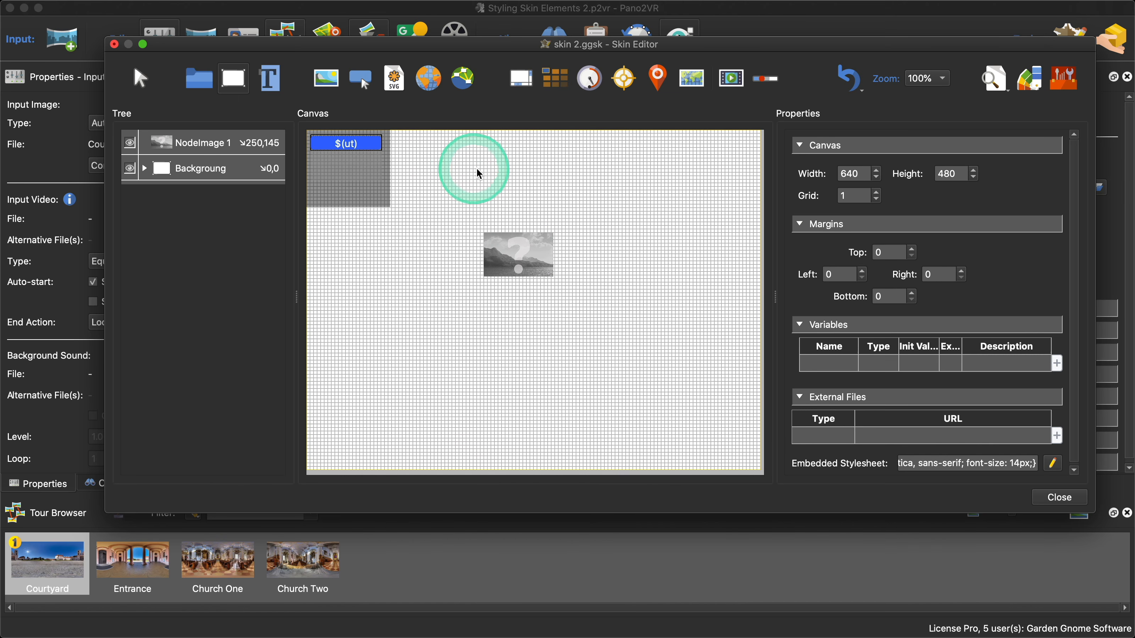
drag(534, 199, 540, 201)
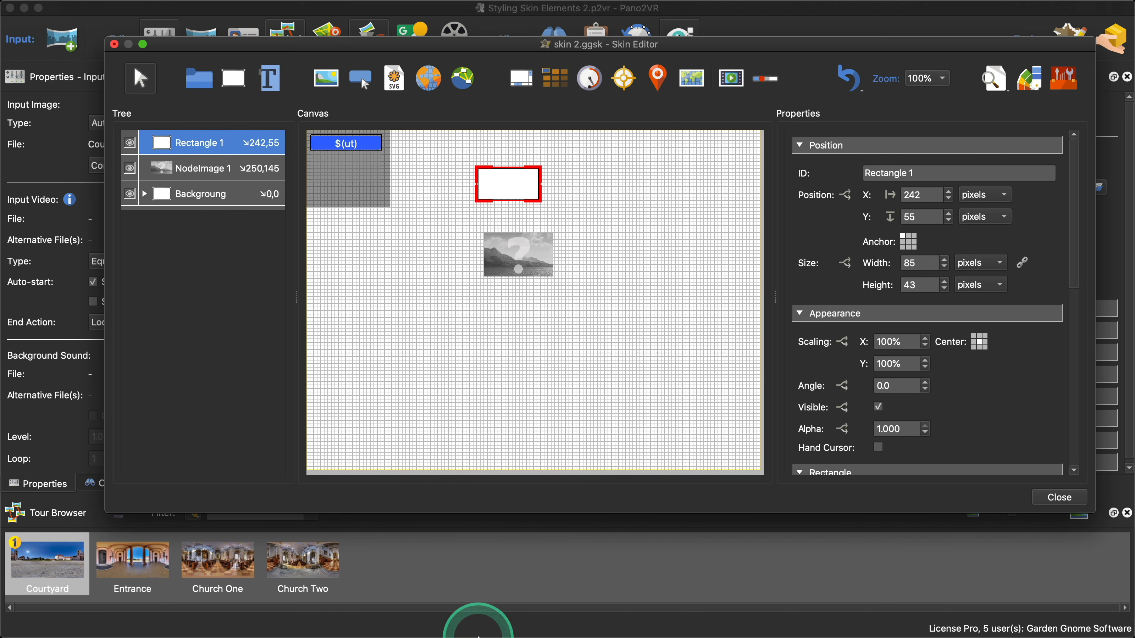
- Switch to Safari, search for "css box shadow" and open the W3Schools CSS box-shadow property page
mouse_move(503, 635)
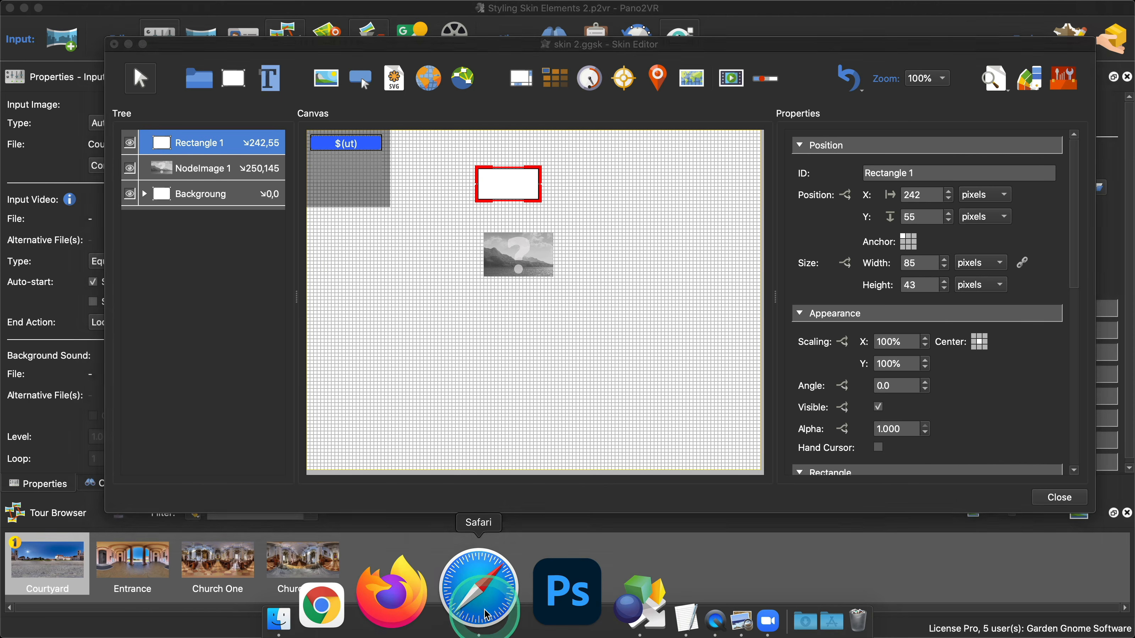
click(476, 621)
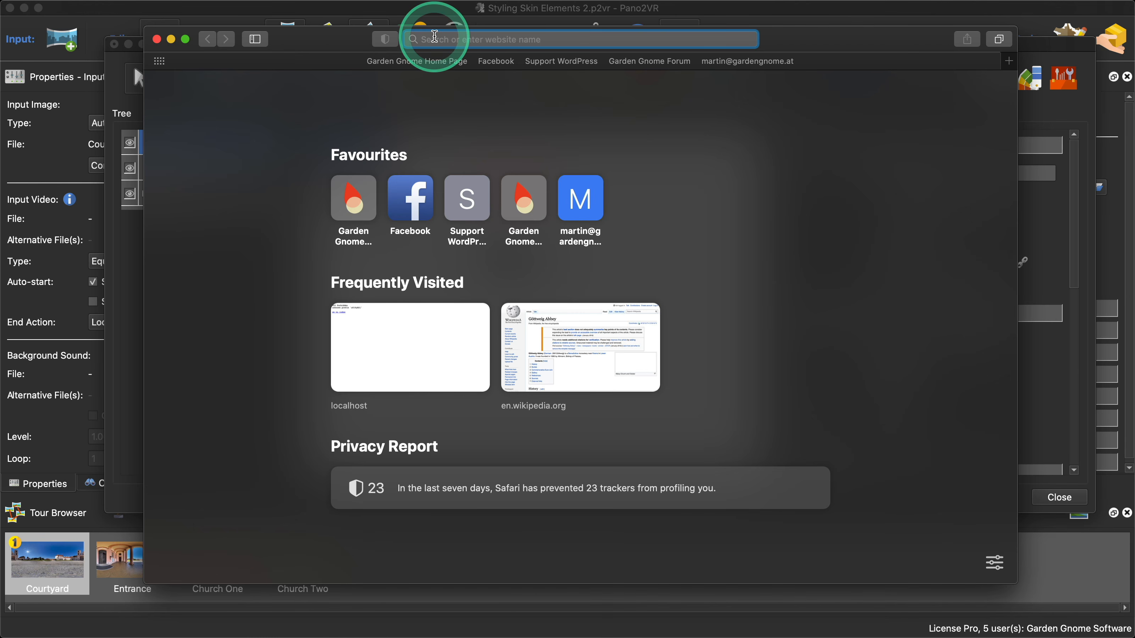
text(CSS)
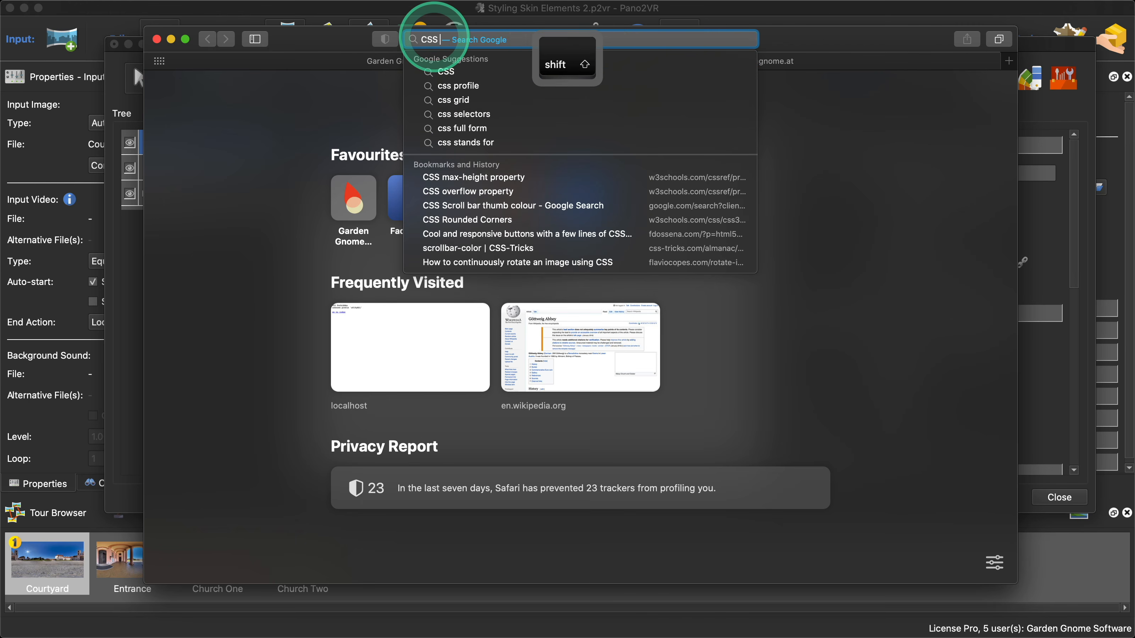
text( Box)
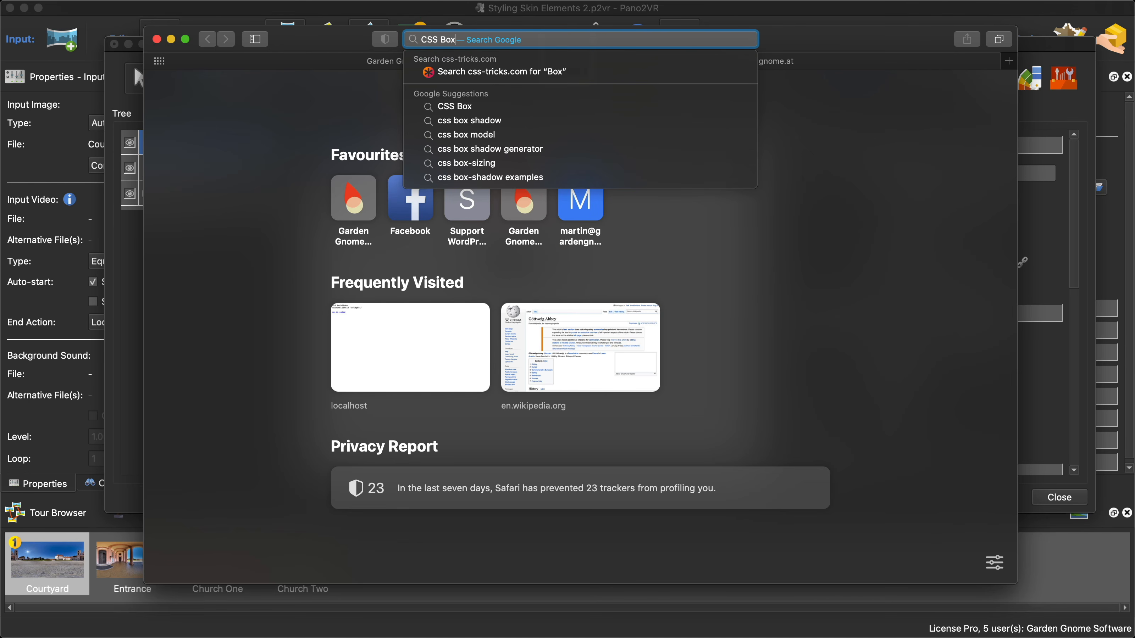
click(447, 121)
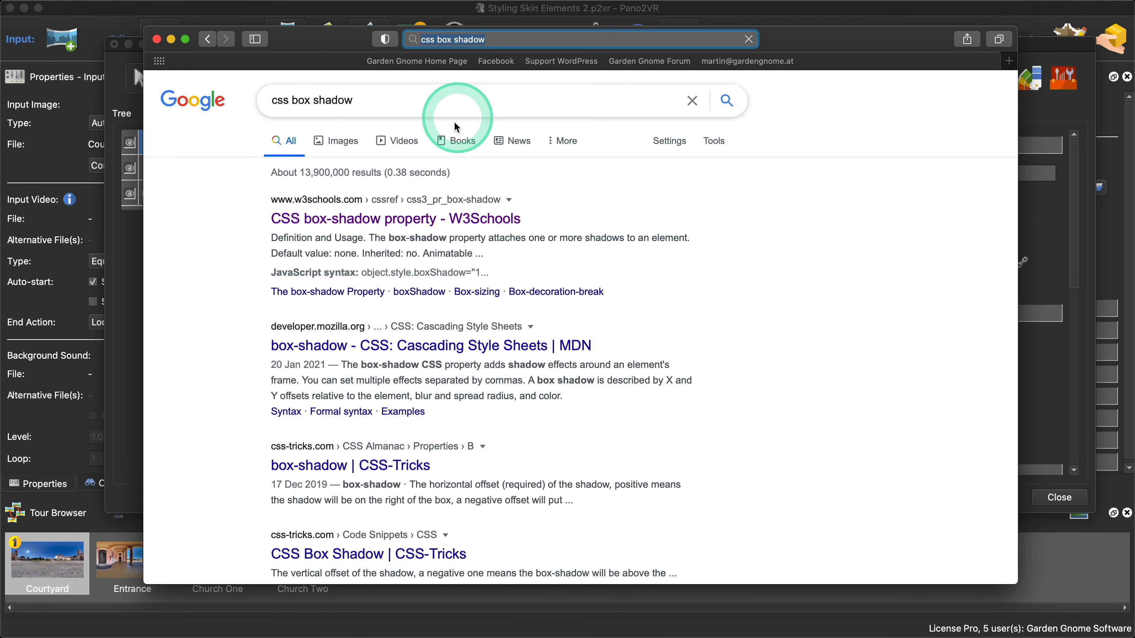
click(420, 220)
- Copy the example declaration "box-shadow: 5px 10px #888888;" and close the browser window to return to the Skin Editor
scroll(515, 483, down, 1)
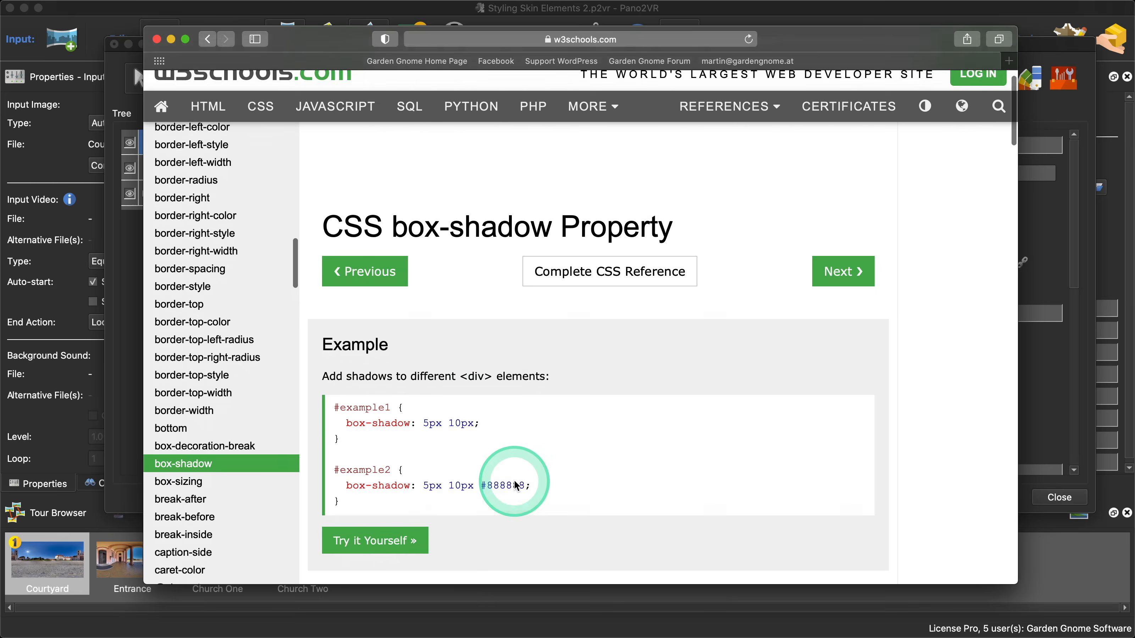
scroll(516, 485, down, 2)
drag(545, 459, 347, 421)
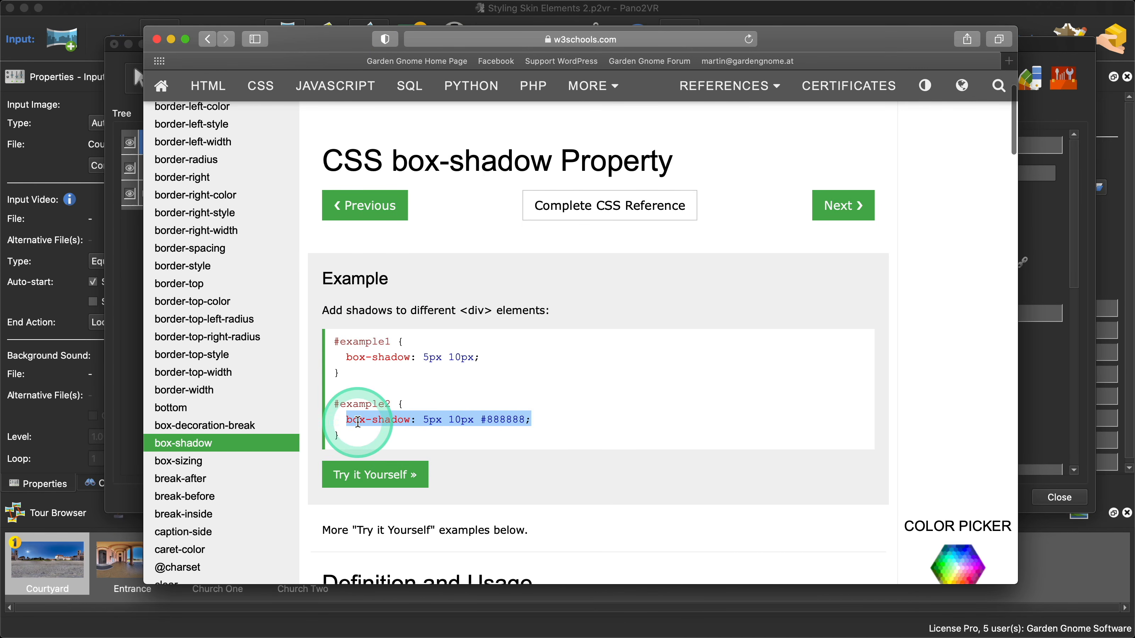
key(super+c)
click(157, 39)
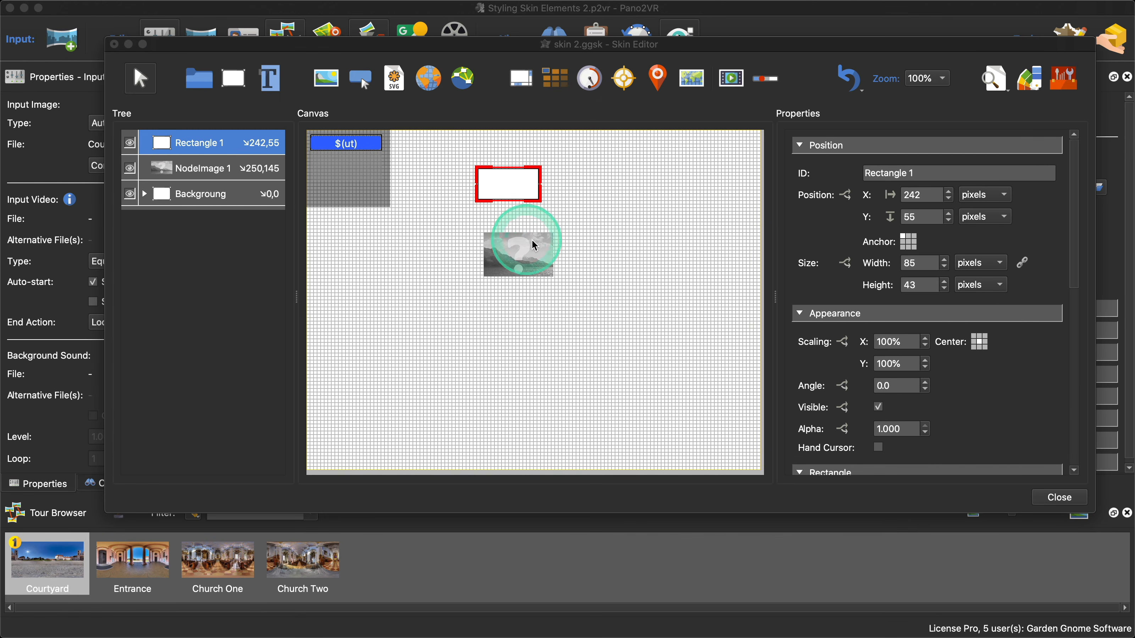
- Paste "box-shadow: 5px 10px #888888;" into the new rectangle's CSS Styles and open the live preview
scroll(1023, 380, down, 10)
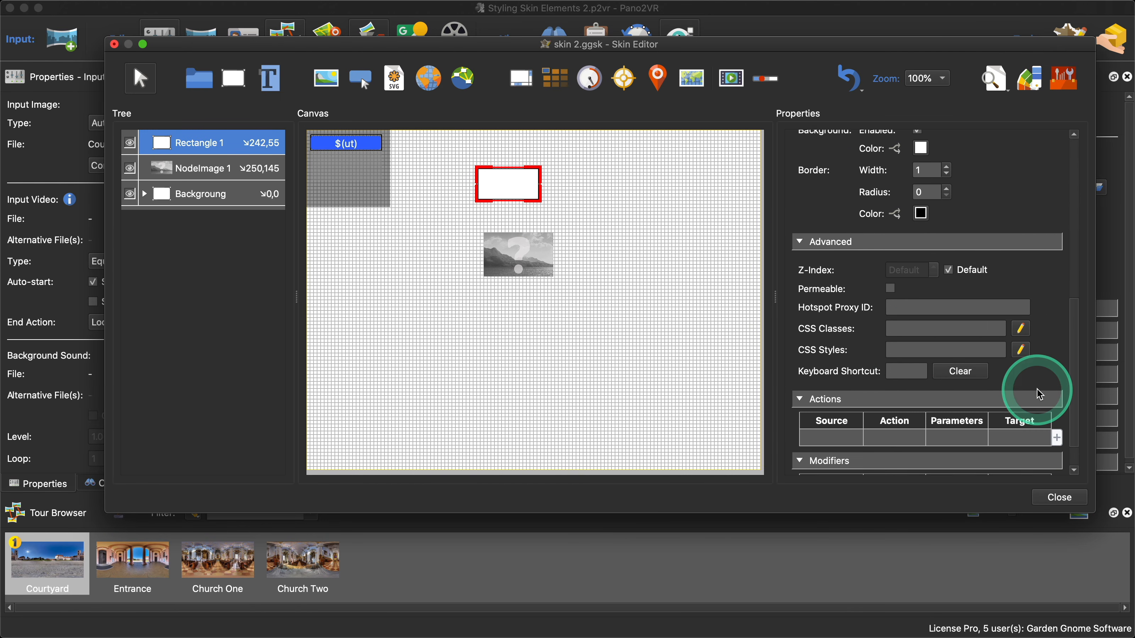
click(900, 349)
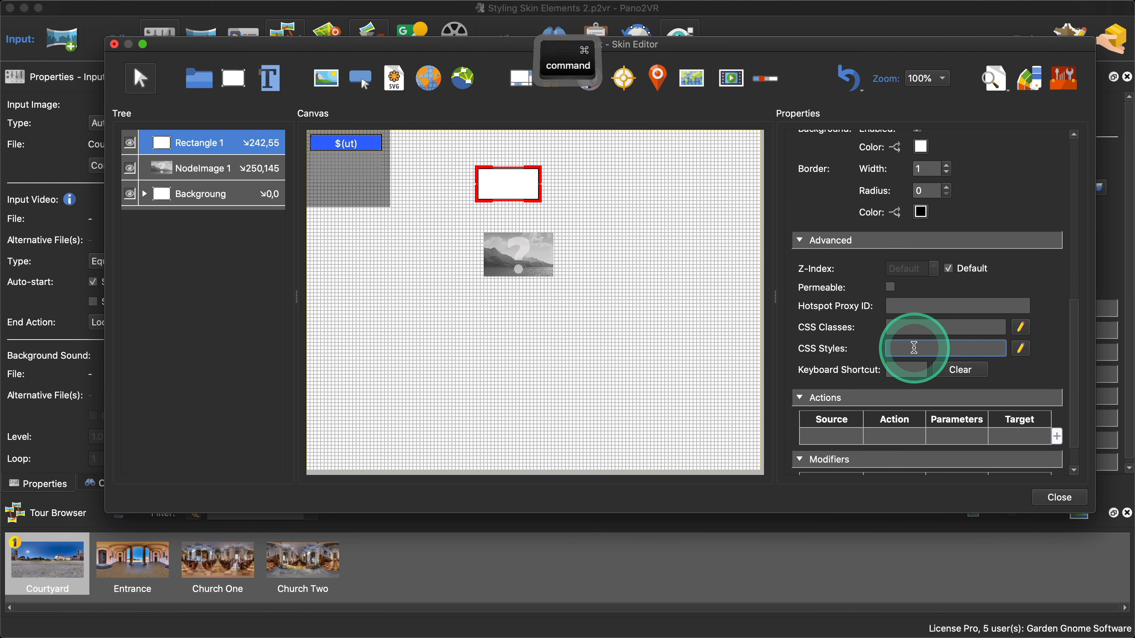
key(super+v)
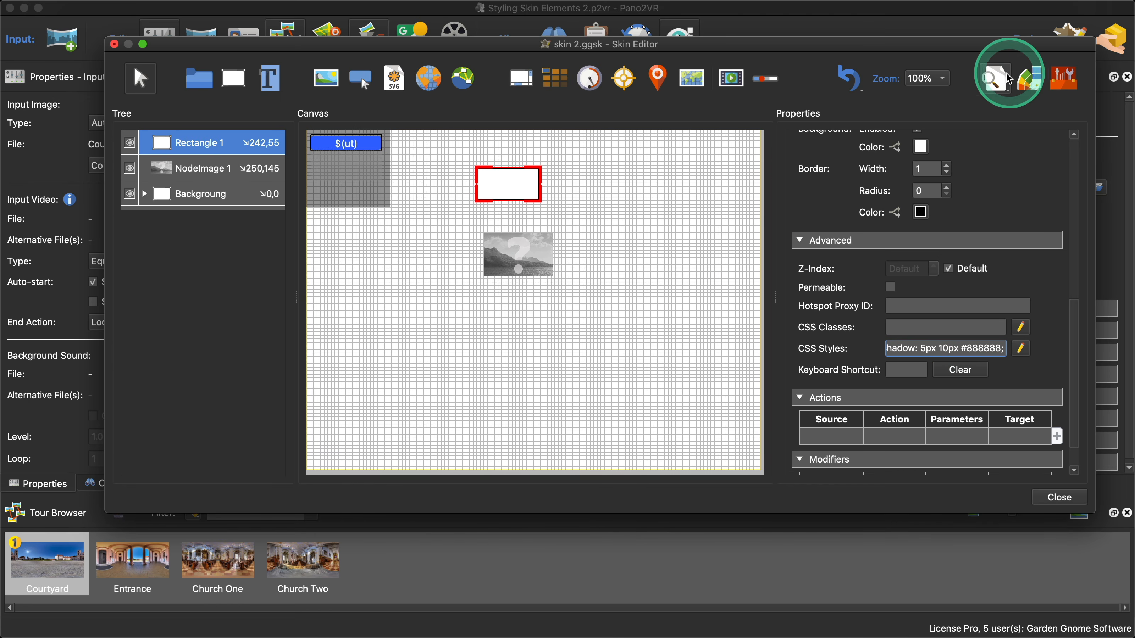
click(996, 78)
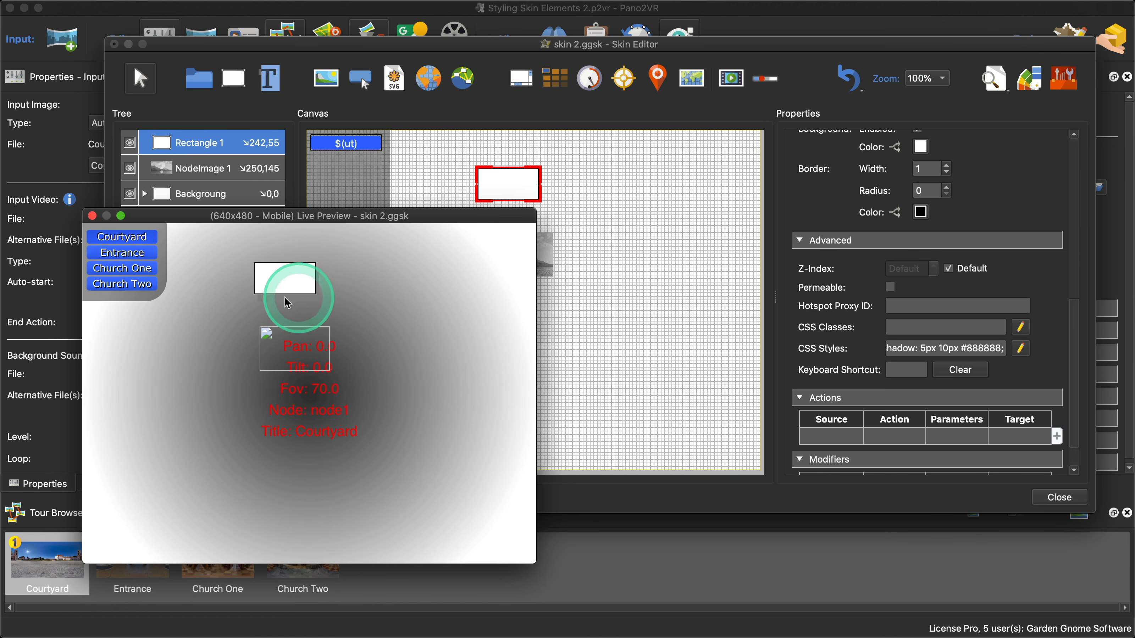
- Change the shadow colour in the rectangle's CSS Styles to #000000 and move the live preview clear of the canvas elements
click(1003, 355)
key(BackSpace)
key(BackSpace)
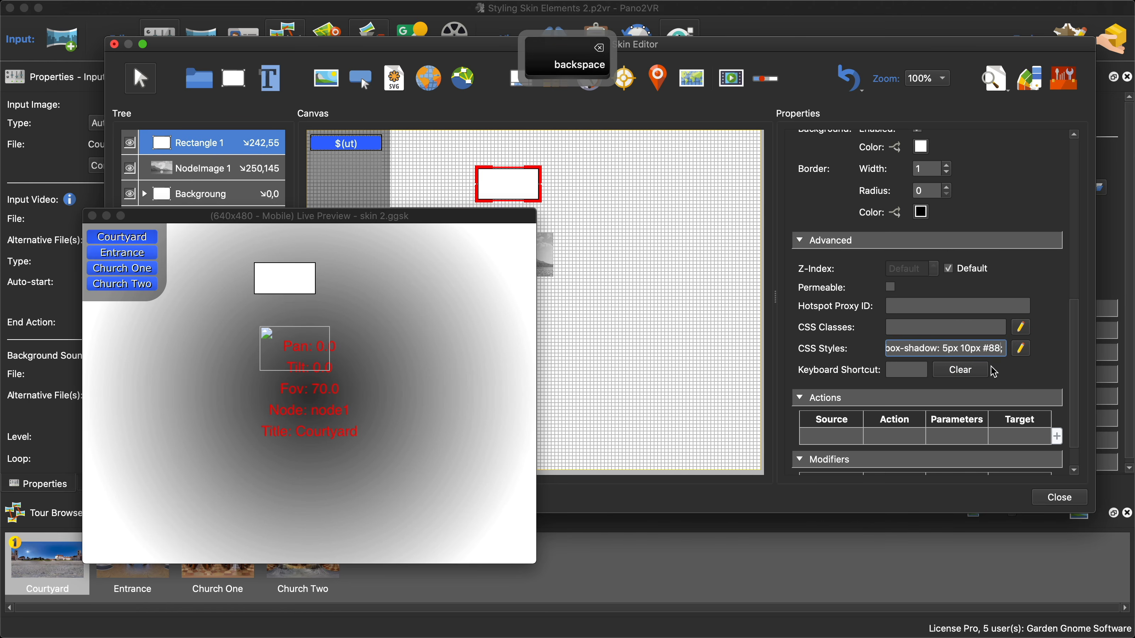
text(000000)
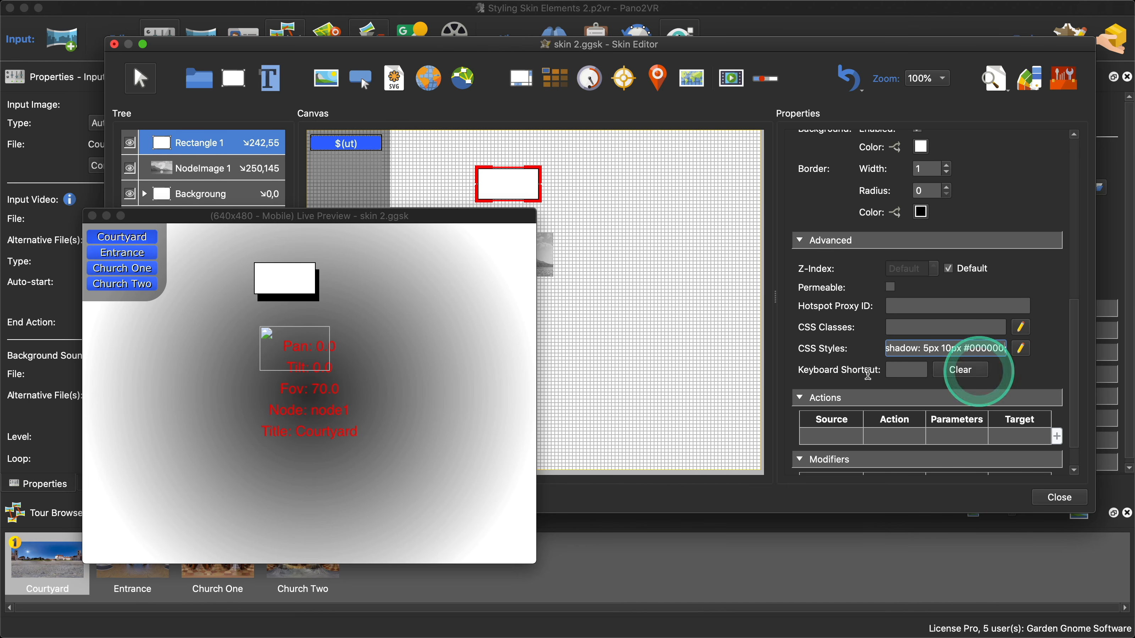
click(355, 315)
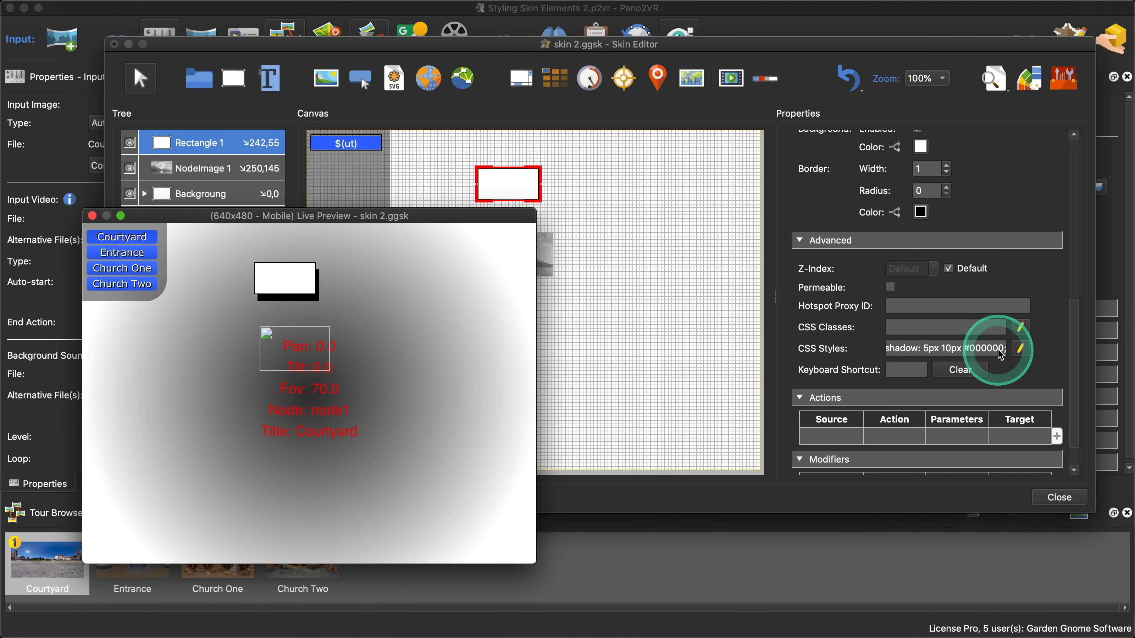
drag(437, 220, 390, 163)
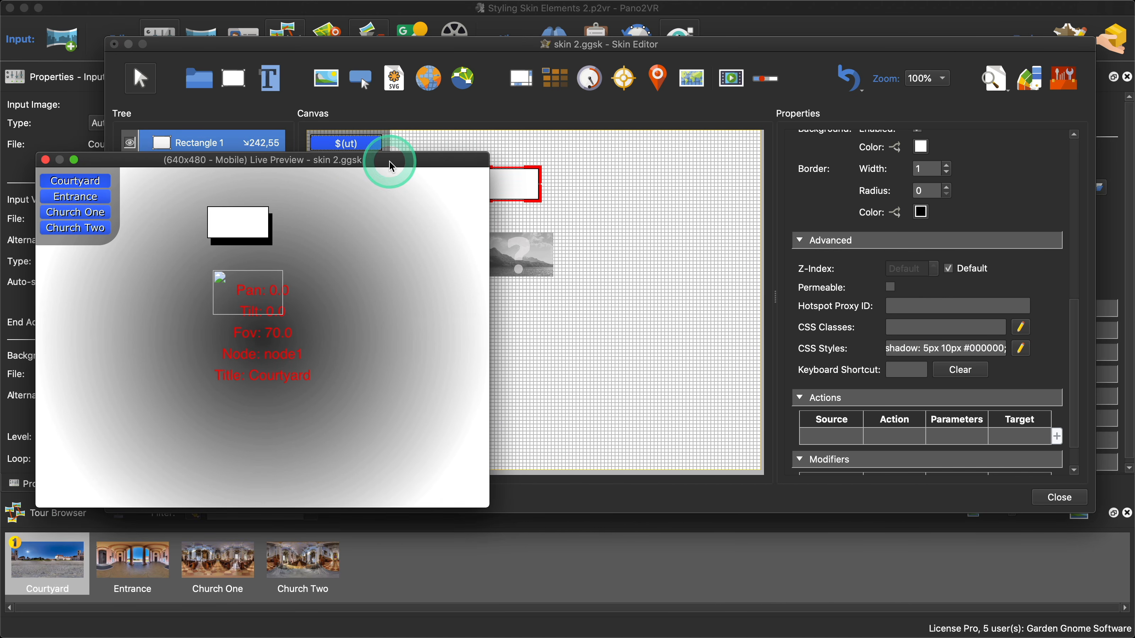
- Set both offsets of the rectangle's box-shadow to 1px, giving "box-shadow: 1px 1px #000000;"
click(929, 353)
key(BackSpace)
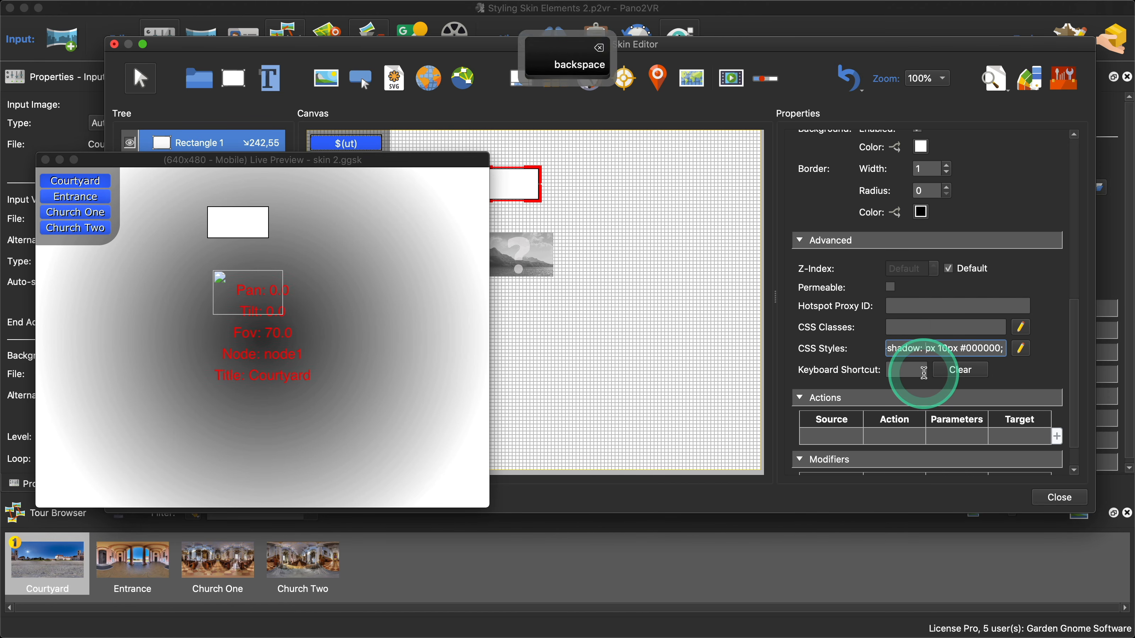
text(1)
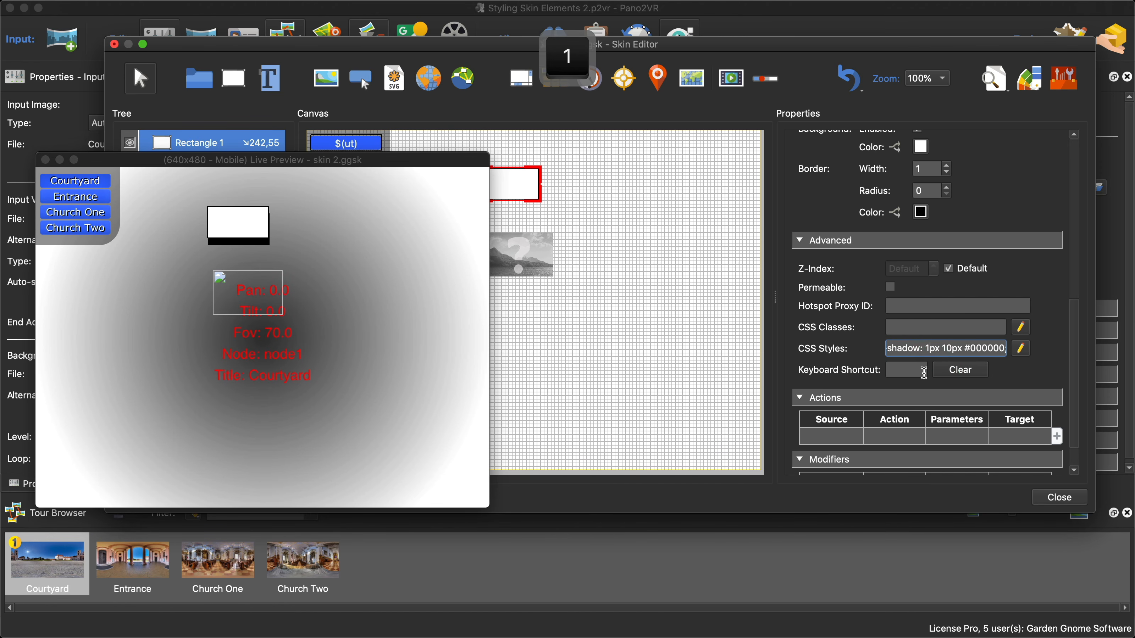
click(951, 349)
key(BackSpace)
text(1)
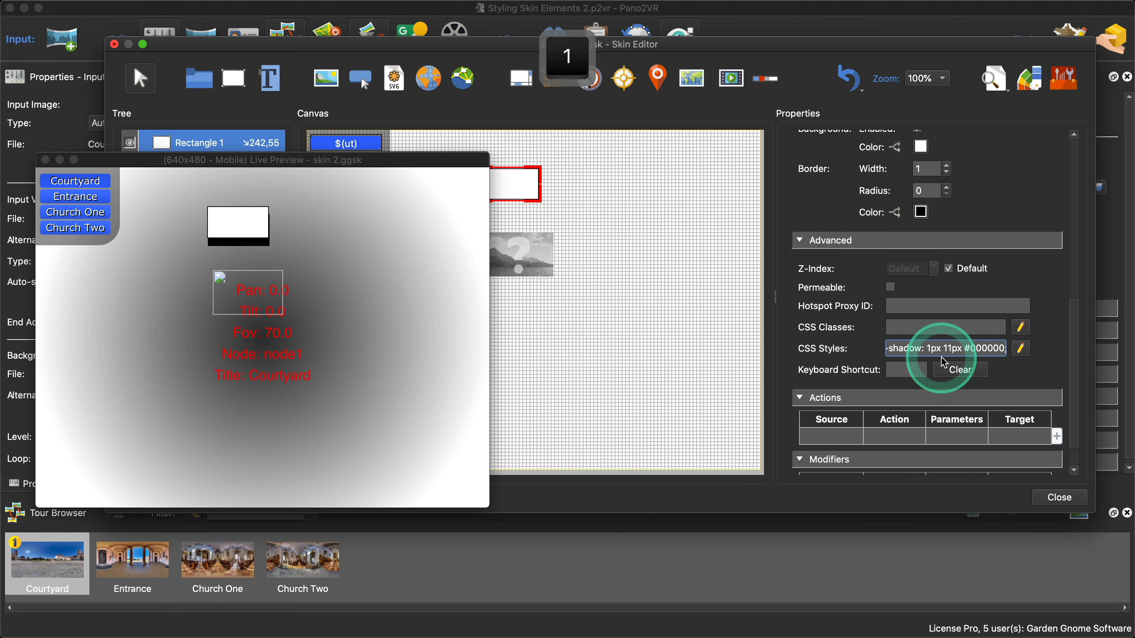
key(BackSpace)
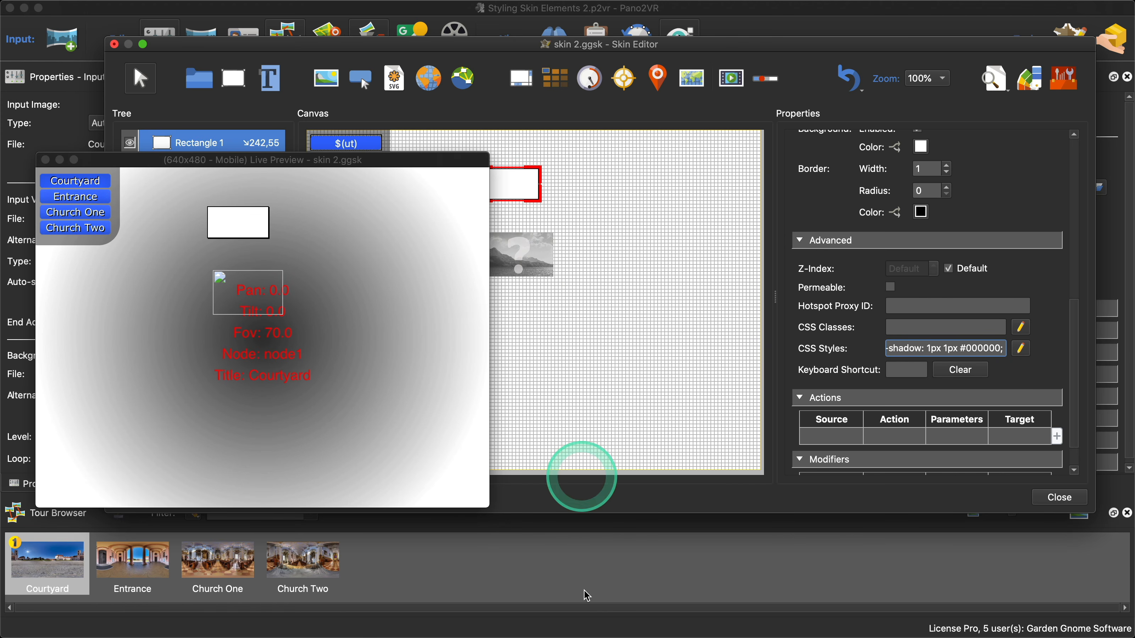
- Add the "inset" keyword after #000000 in the rectangle's box-shadow declaration
mouse_move(534, 621)
click(482, 605)
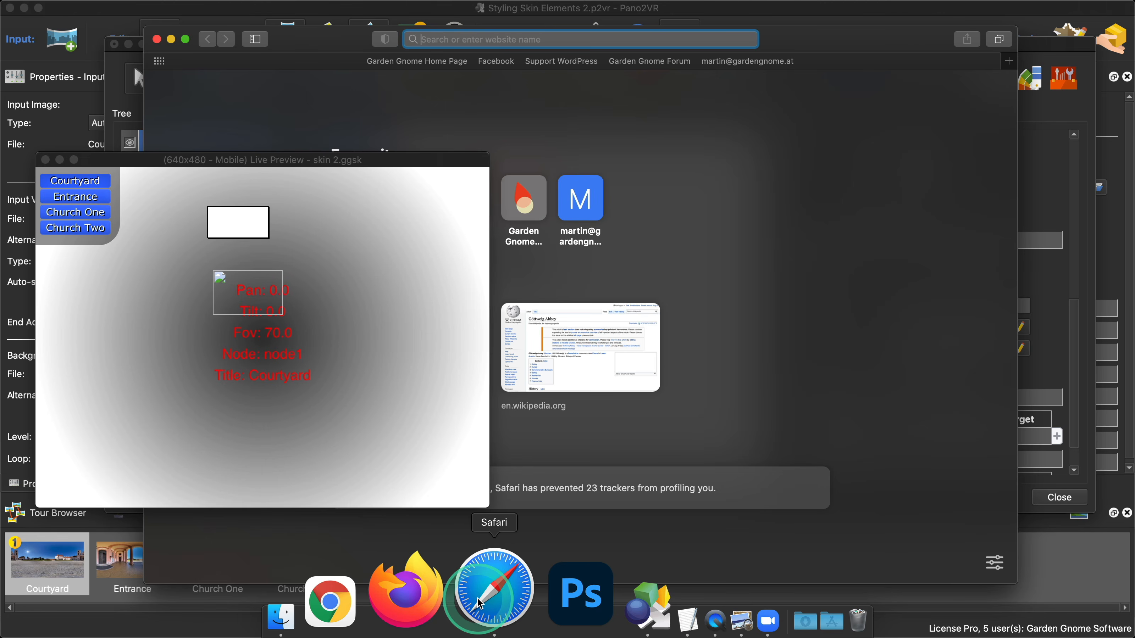
click(157, 39)
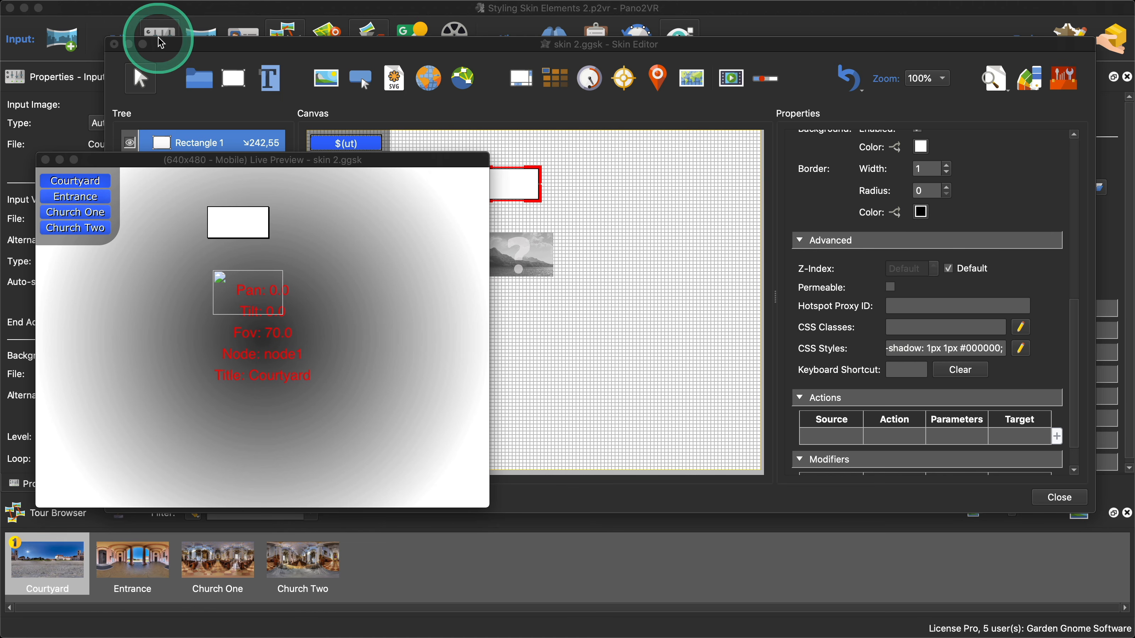
click(999, 351)
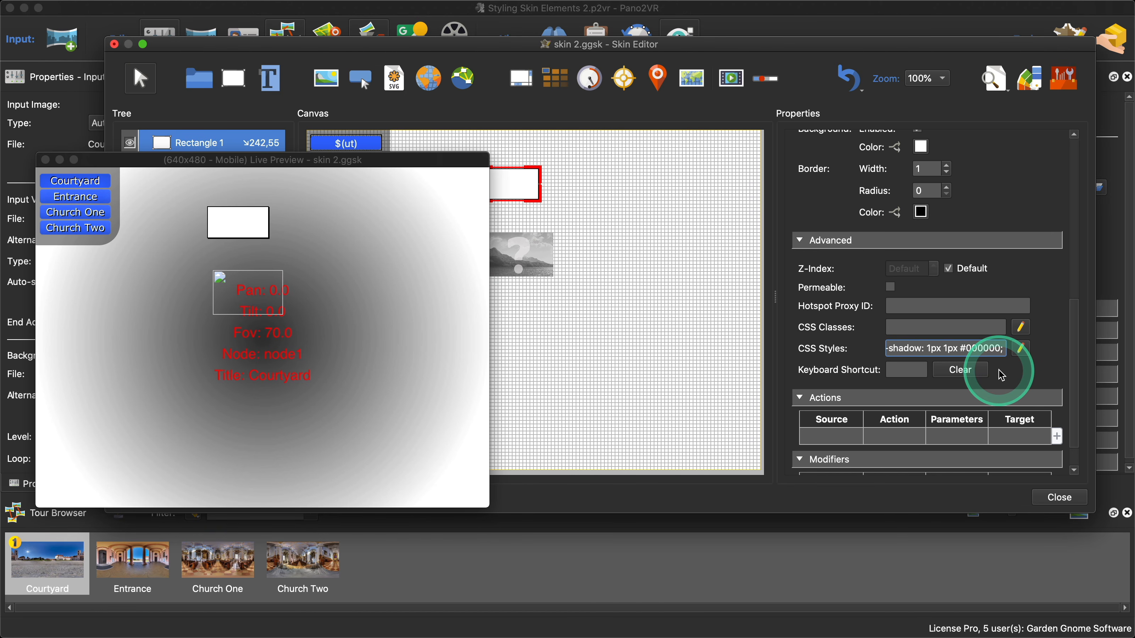
text(inset)
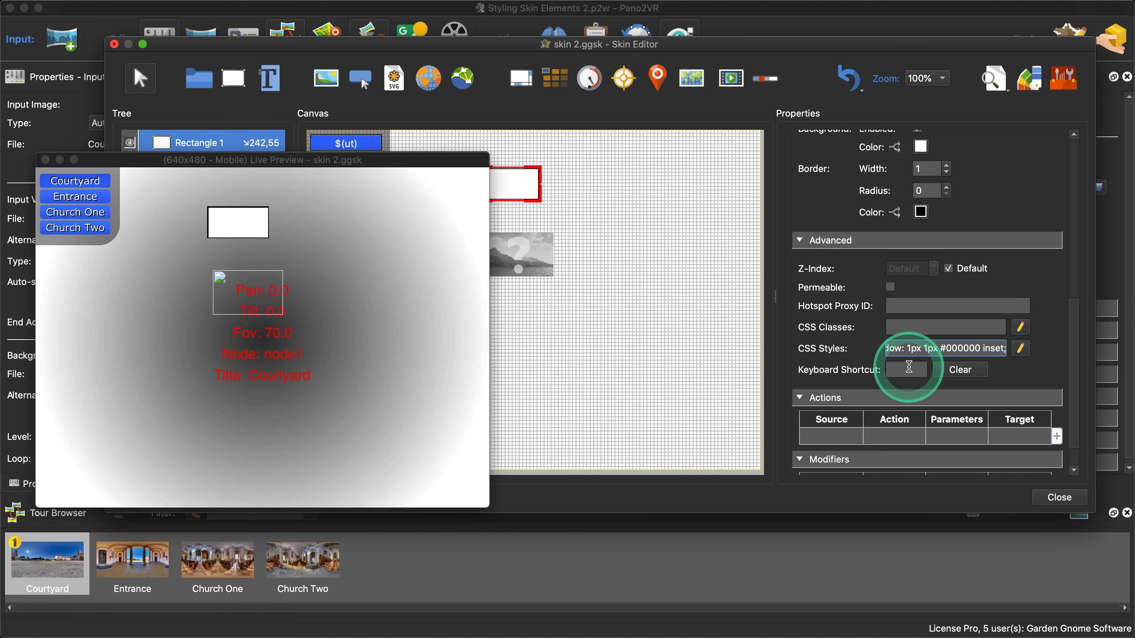
click(1021, 349)
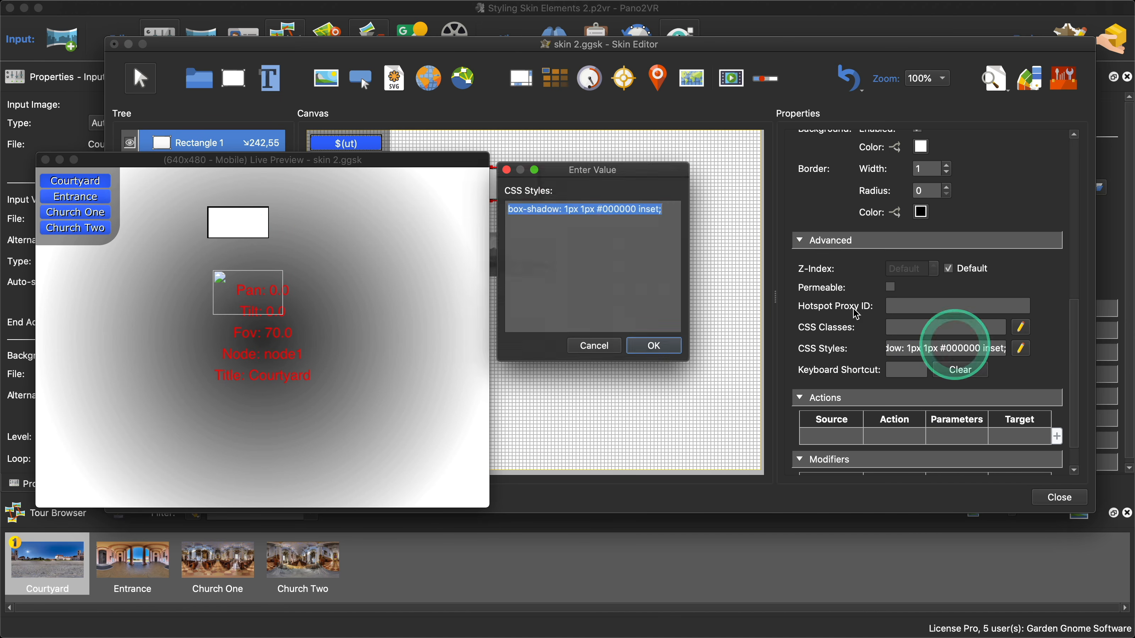
drag(662, 173, 704, 132)
drag(740, 337, 928, 473)
click(812, 369)
mouse_move(532, 621)
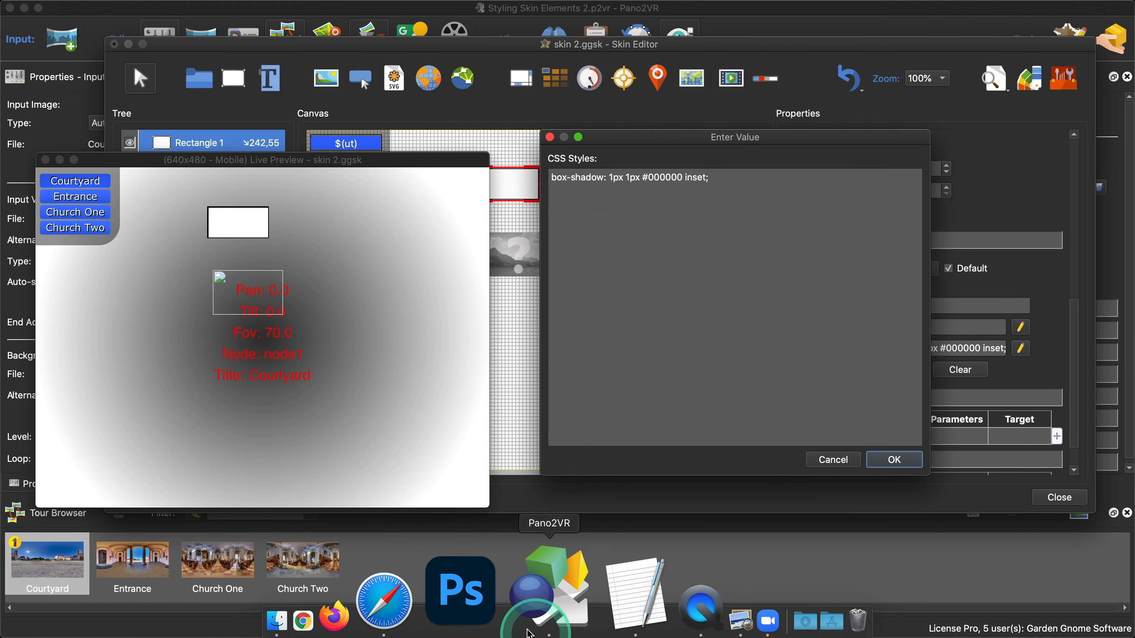
click(493, 616)
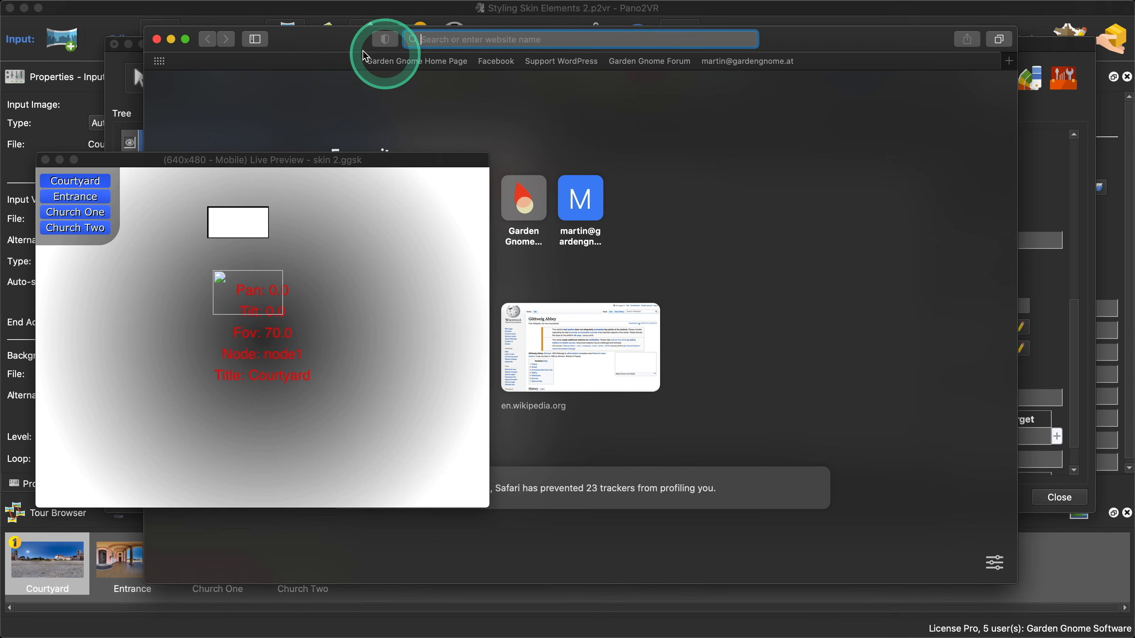
drag(358, 57, 366, 59)
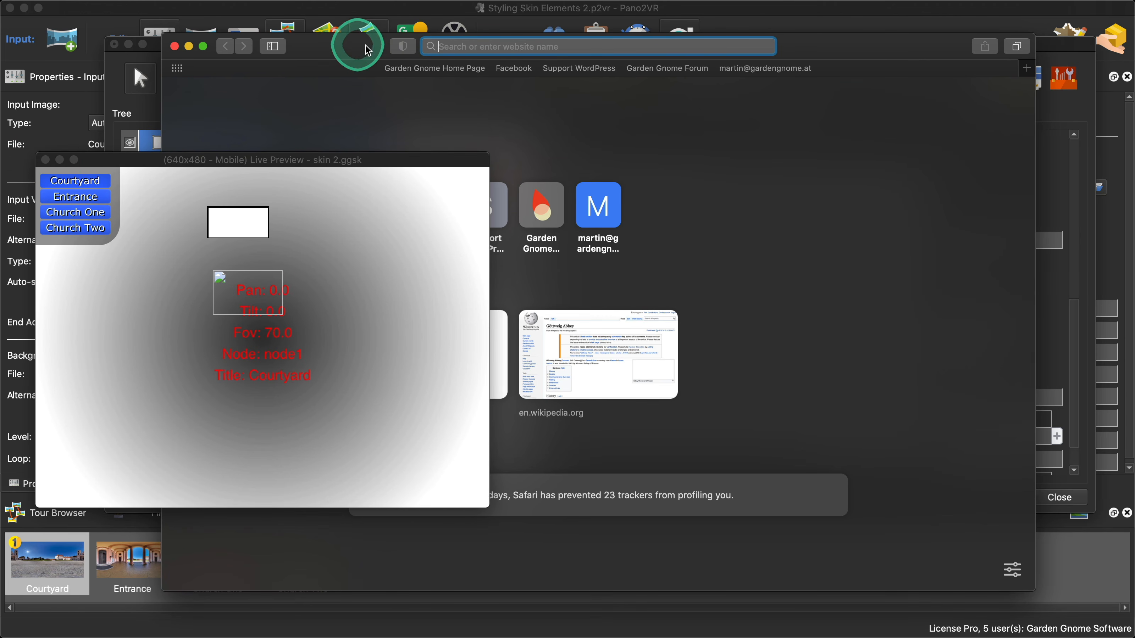
drag(344, 51, 574, 65)
click(404, 59)
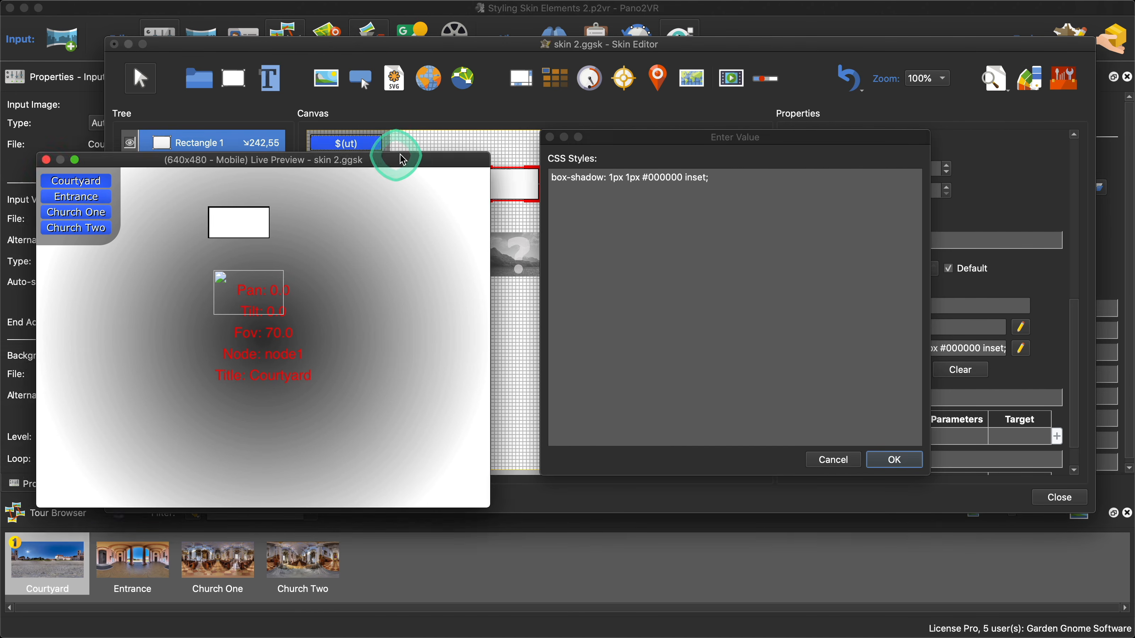
drag(393, 157, 496, 153)
click(893, 458)
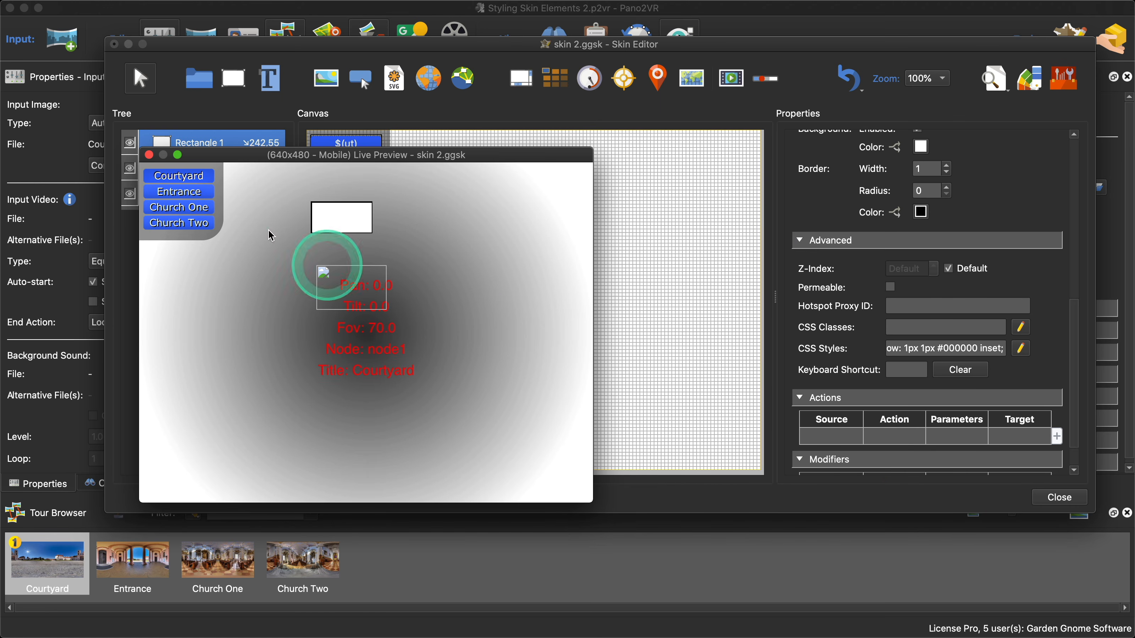
- Close the live preview, switch to Safari, search for "box shadow" and open the W3Schools CSS box-shadow property page
click(150, 156)
mouse_move(480, 626)
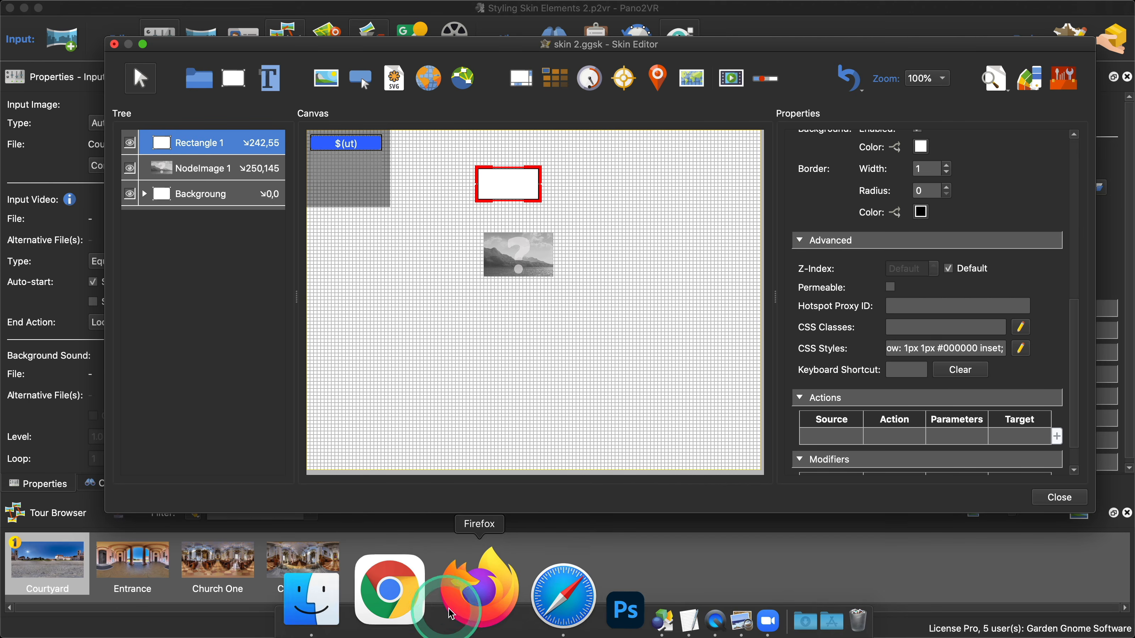
click(478, 599)
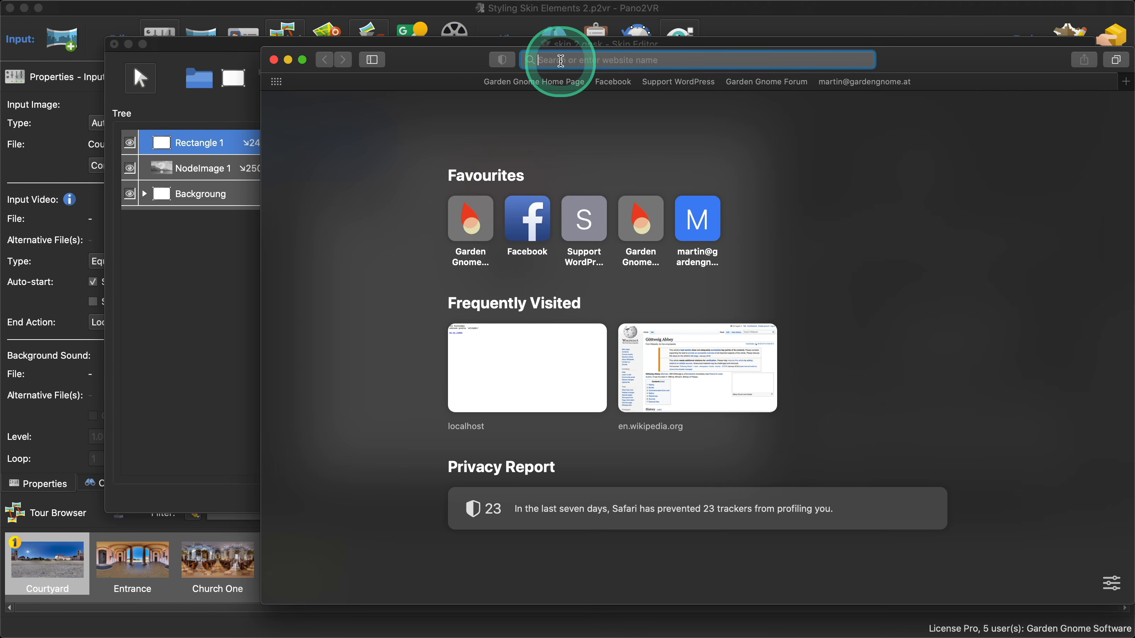
text(Box )
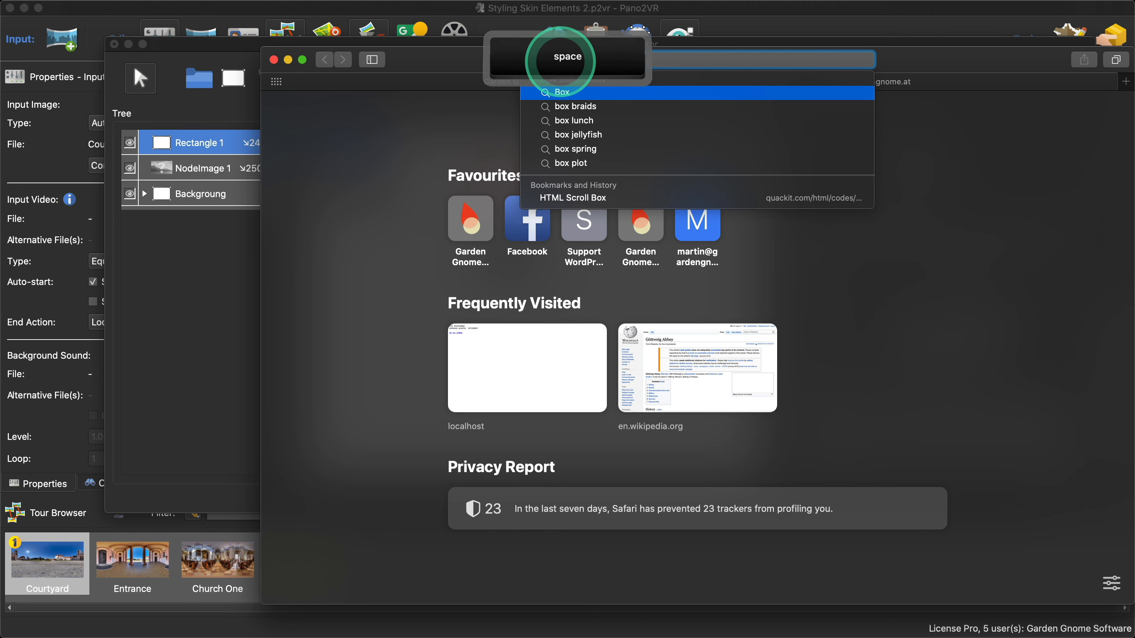
text(Sha)
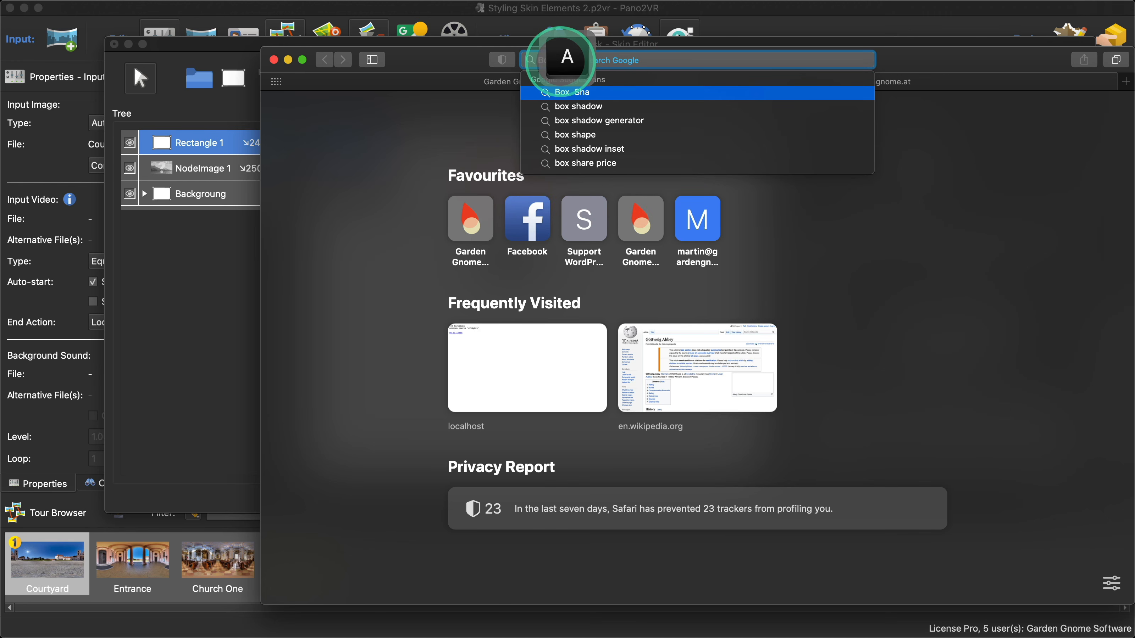
click(564, 107)
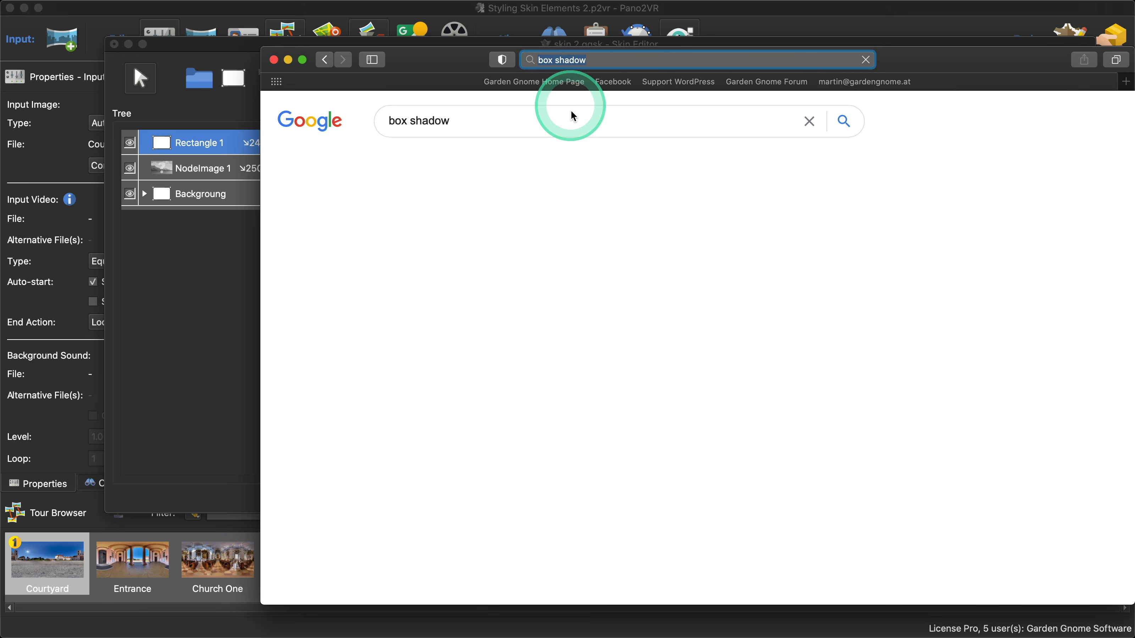
click(510, 240)
scroll(634, 315, down, 5)
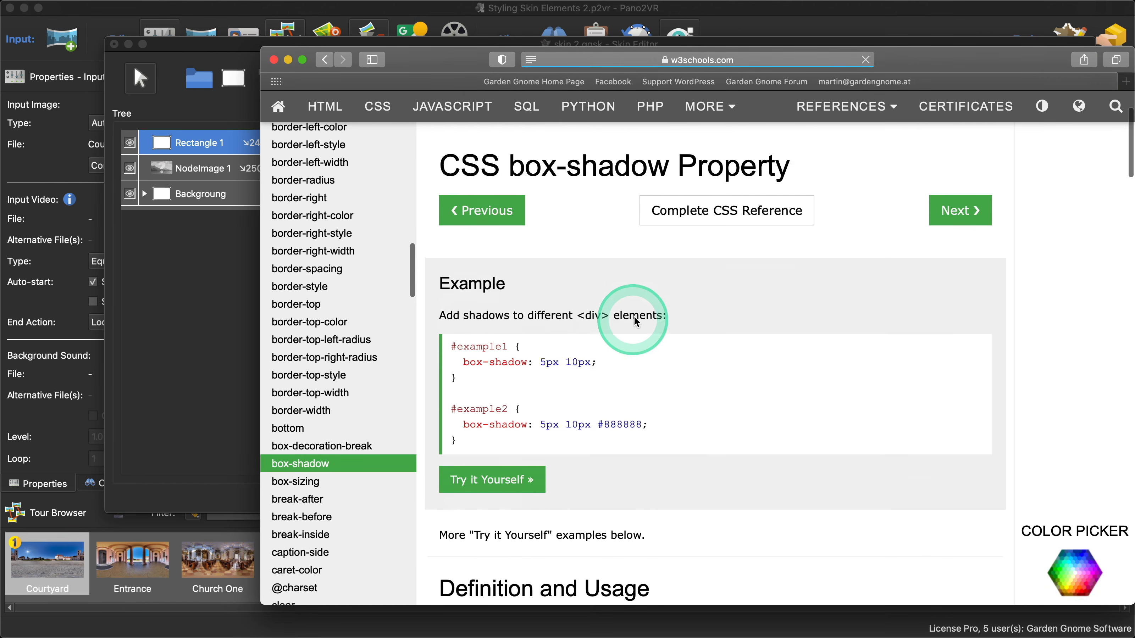
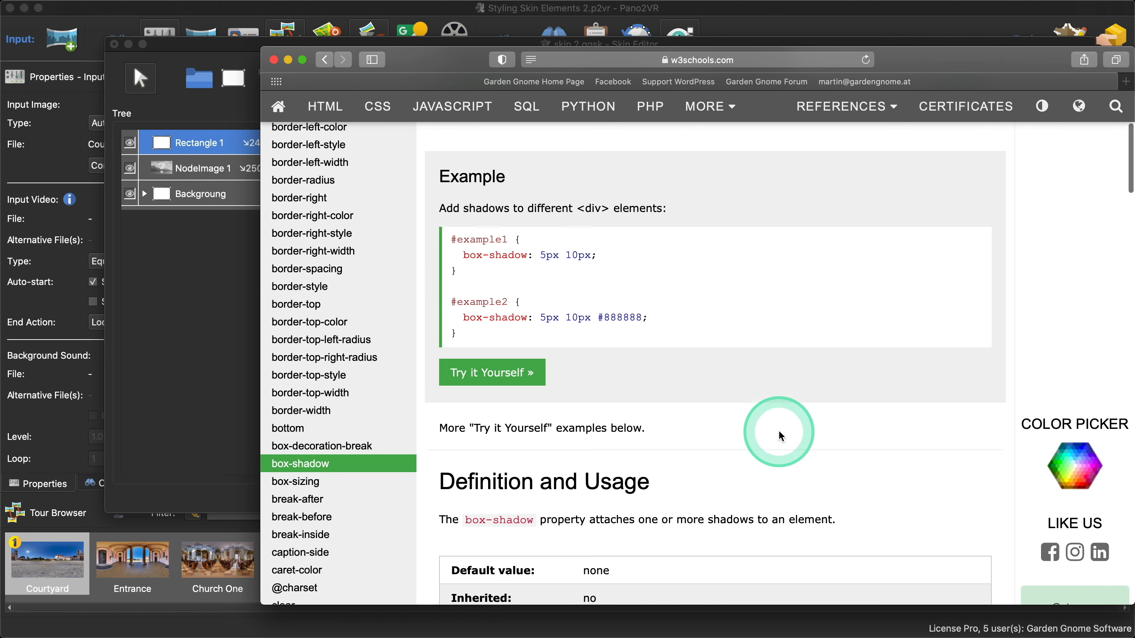
- Copy the spread radius example "box-shadow: 10px 10px 8px 10px #888888;" and close the browser window to return to the Skin Editor
scroll(777, 431, down, 10)
scroll(780, 436, down, 10)
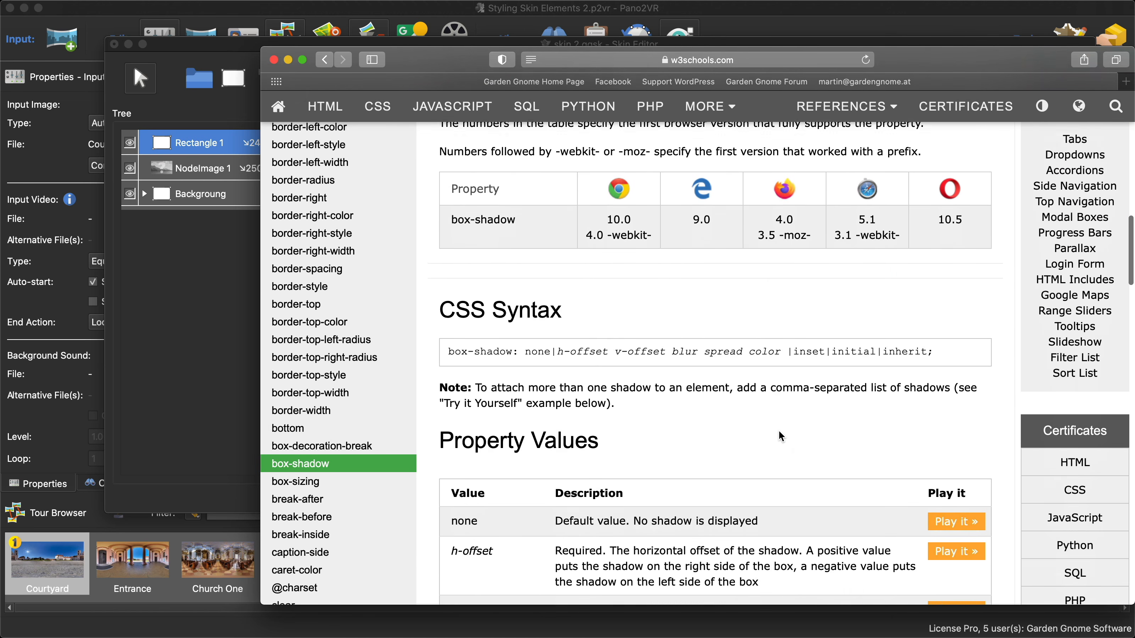
scroll(780, 436, down, 10)
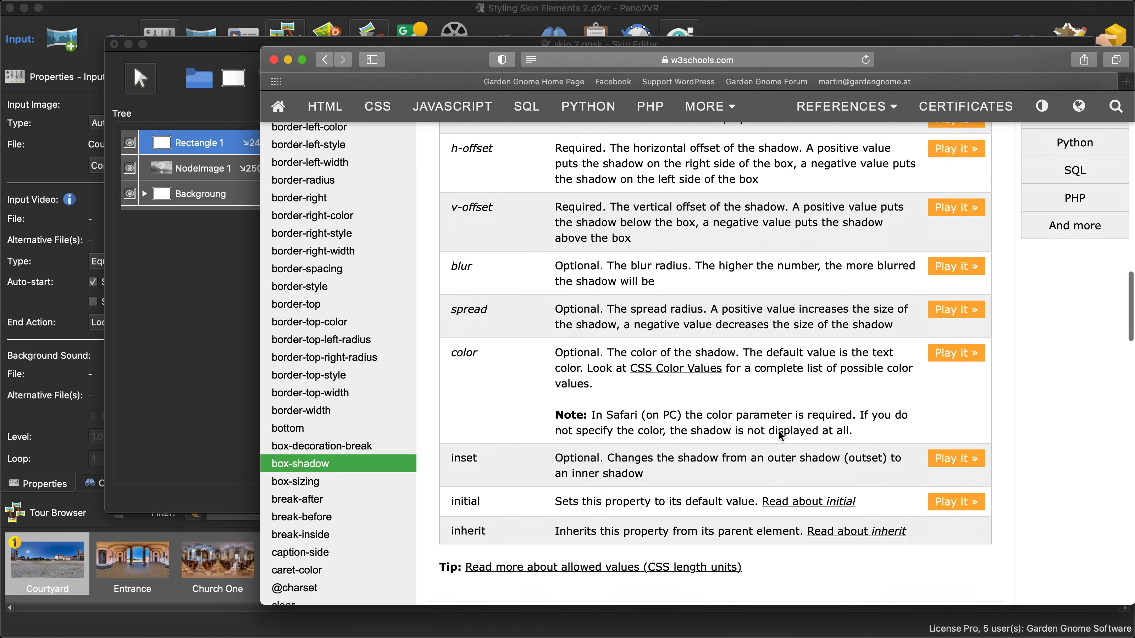
scroll(780, 436, down, 1)
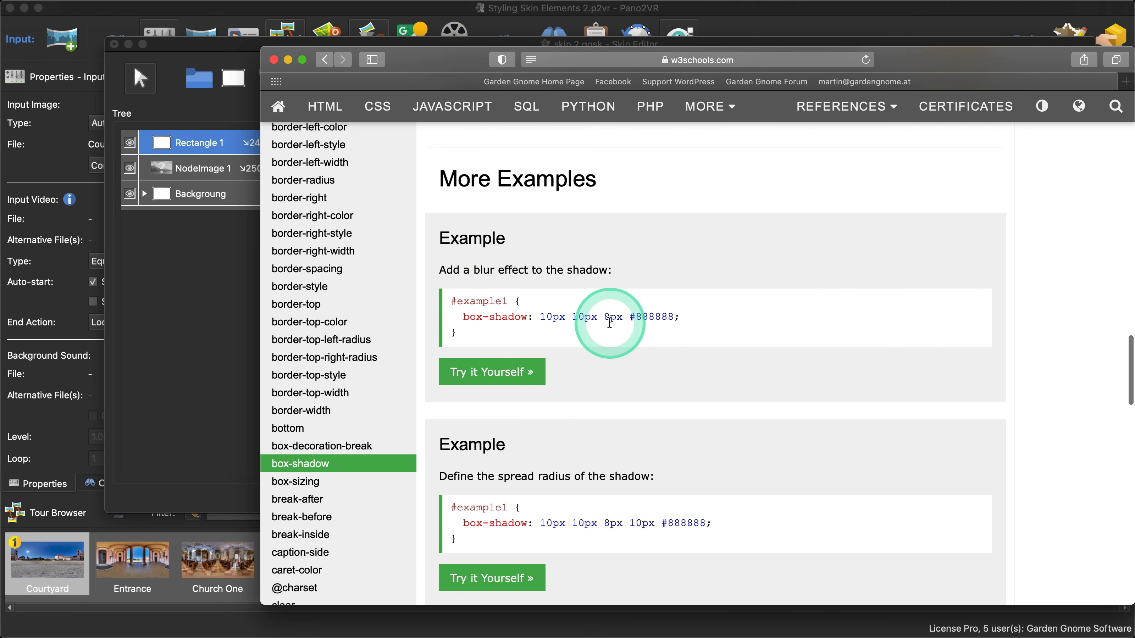
scroll(609, 323, down, 3)
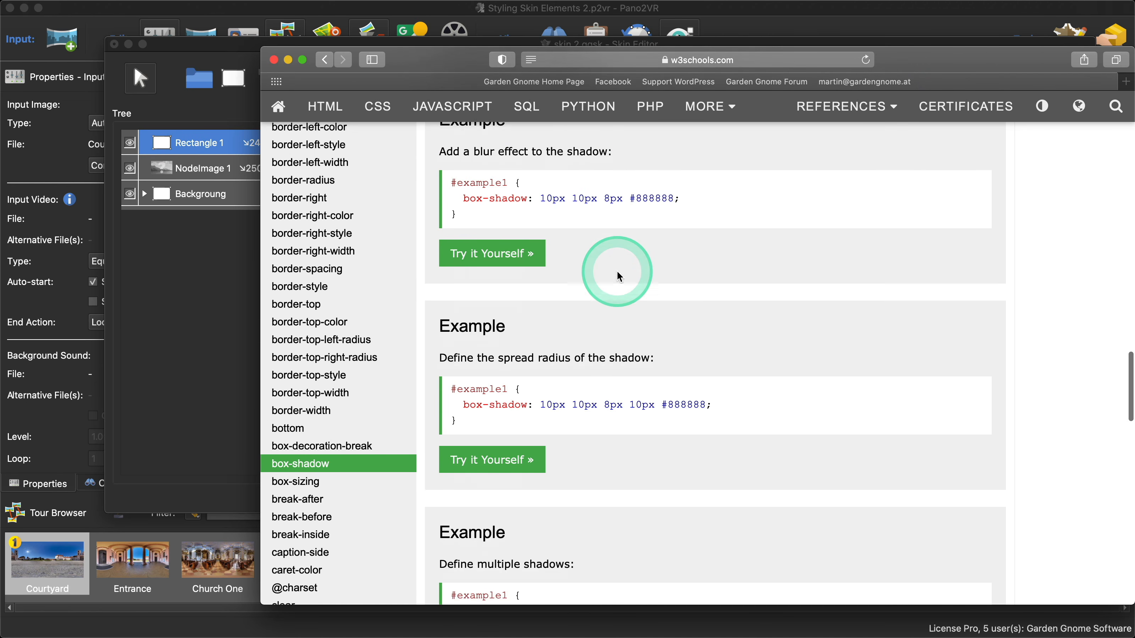
scroll(618, 277, down, 1)
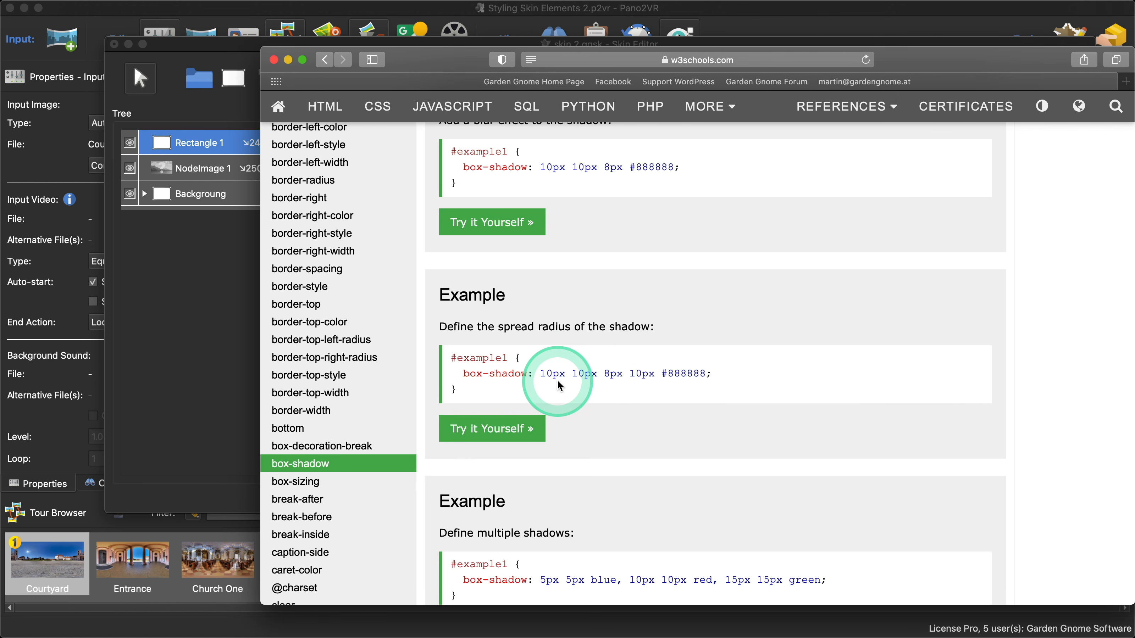
drag(464, 375, 693, 378)
right_click(705, 375)
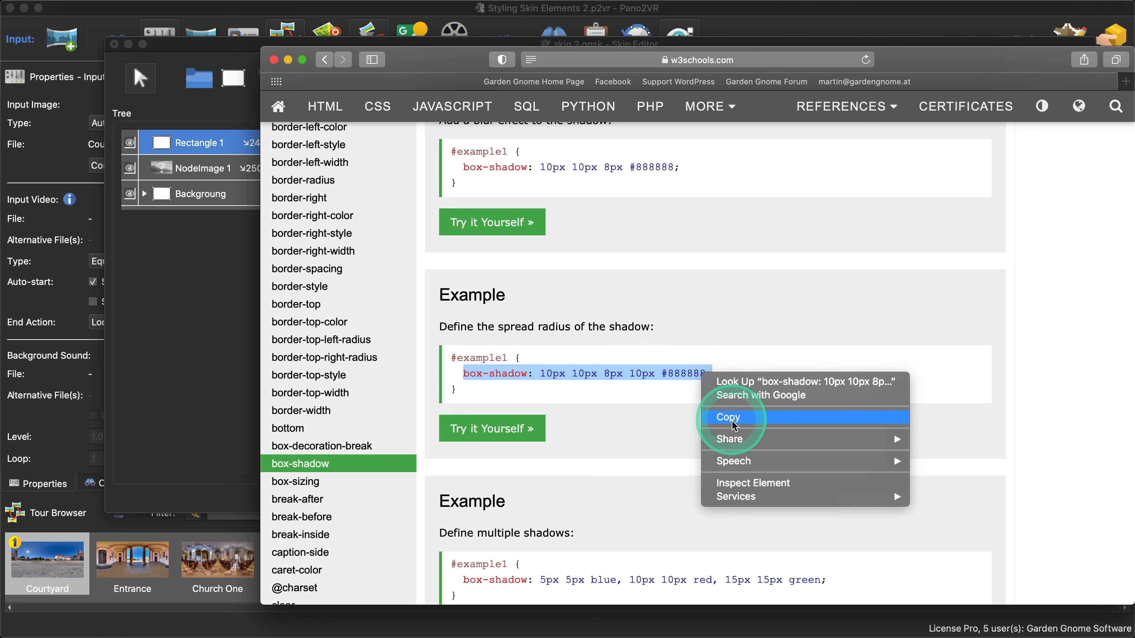
click(734, 422)
click(273, 59)
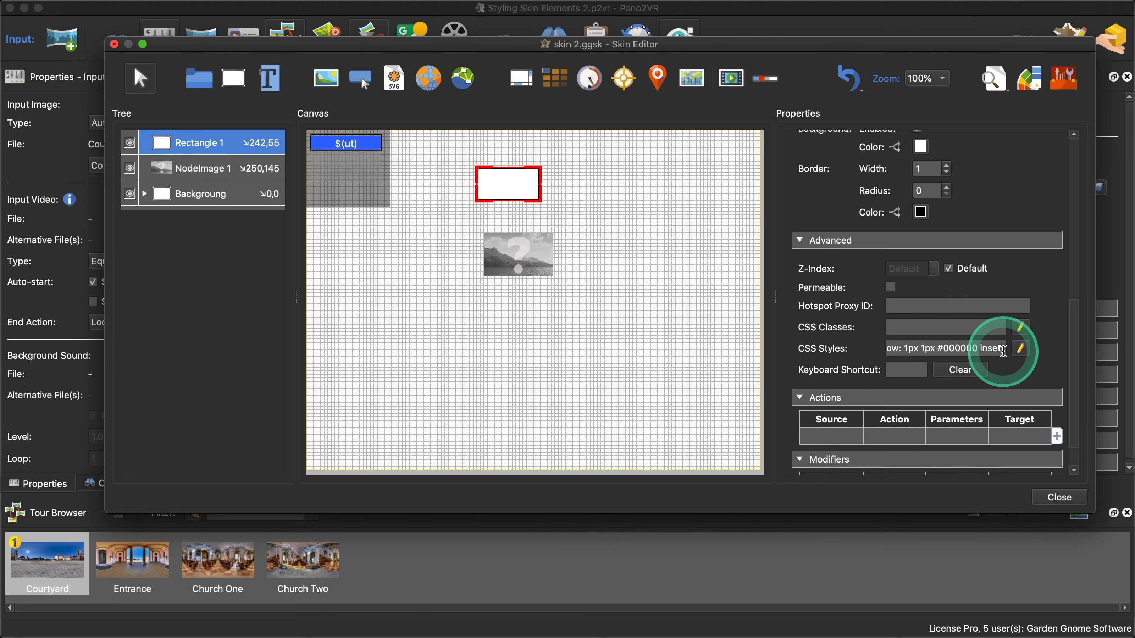
- Replace the rectangle's whole CSS Styles declaration with the copied "box-shadow: 10px 10px 8px 10px #888888;"
click(1001, 349)
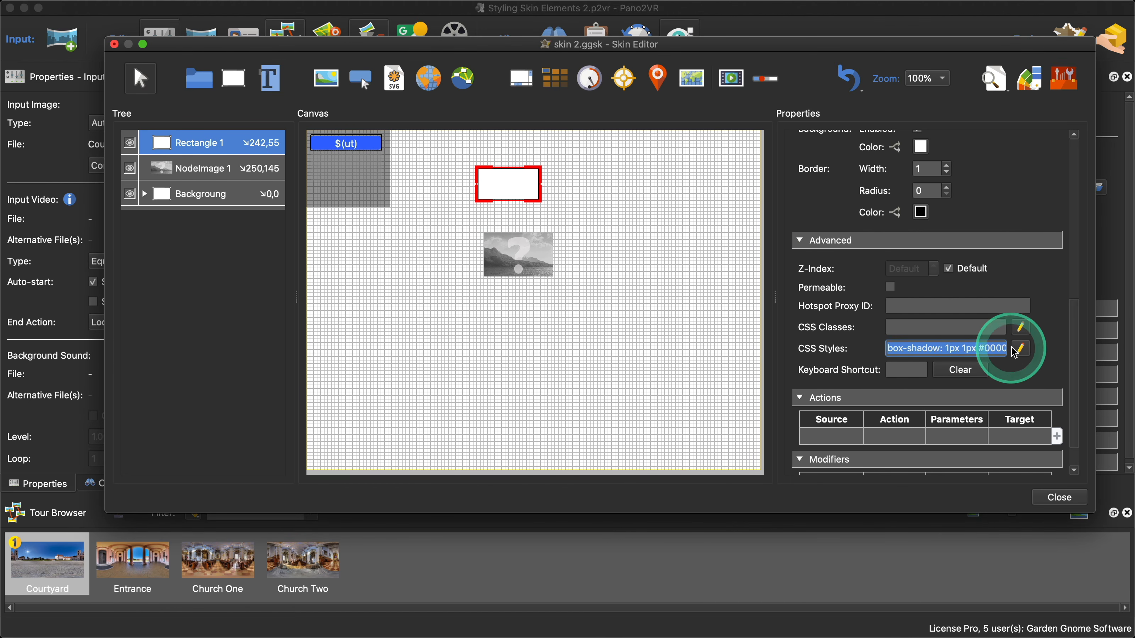
click(1021, 349)
drag(645, 169, 777, 168)
click(786, 237)
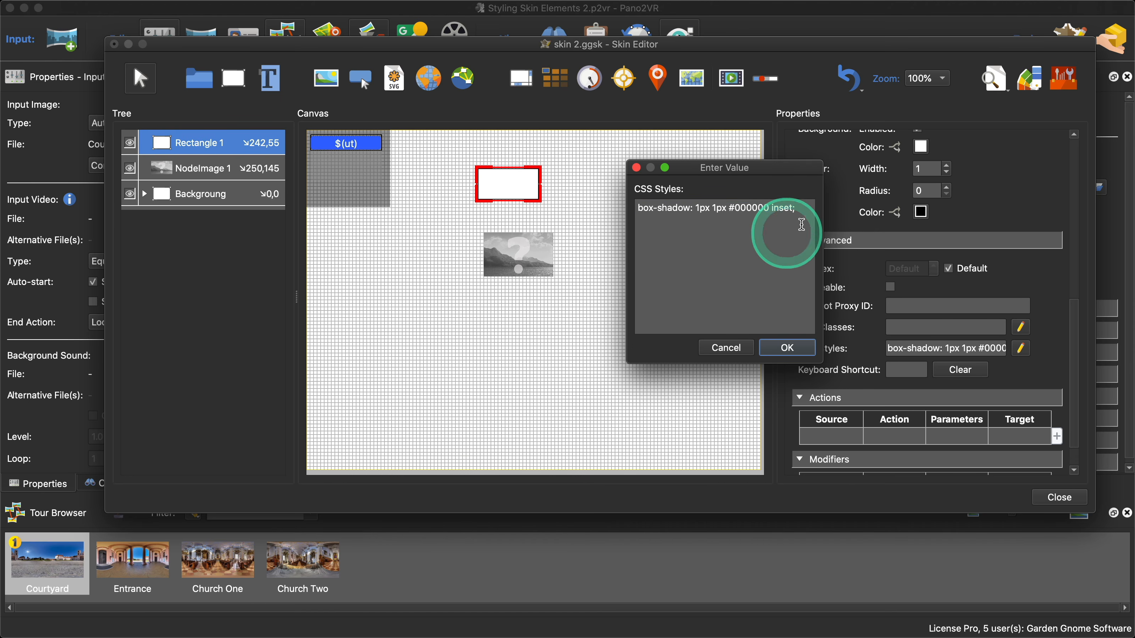
drag(797, 208, 603, 203)
key(super+v)
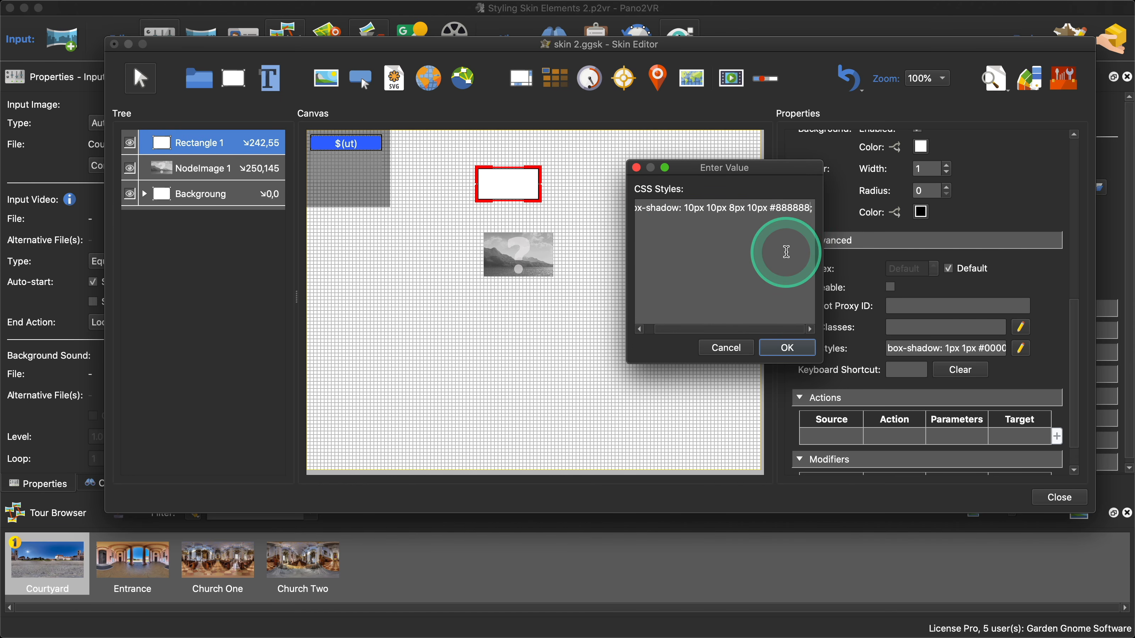
- Change the colour in the pasted box-shadow declaration to #000000
key(BackSpace)
key(BackSpace)
key(BackSpace)
key(BackSpace)
key(BackSpace)
key(BackSpace)
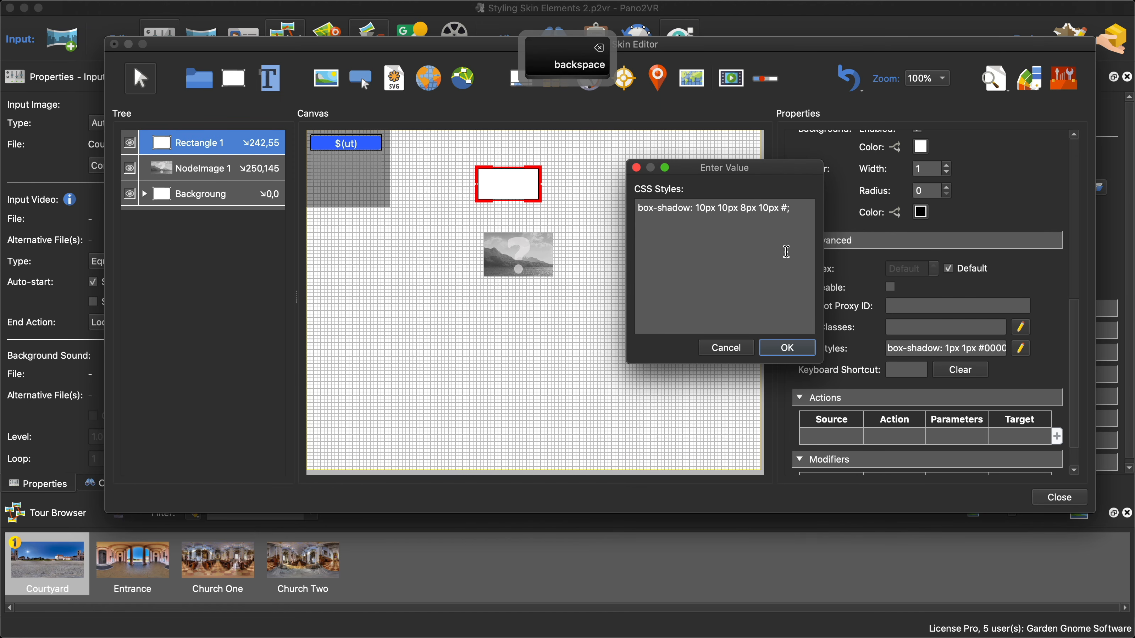
text(000000)
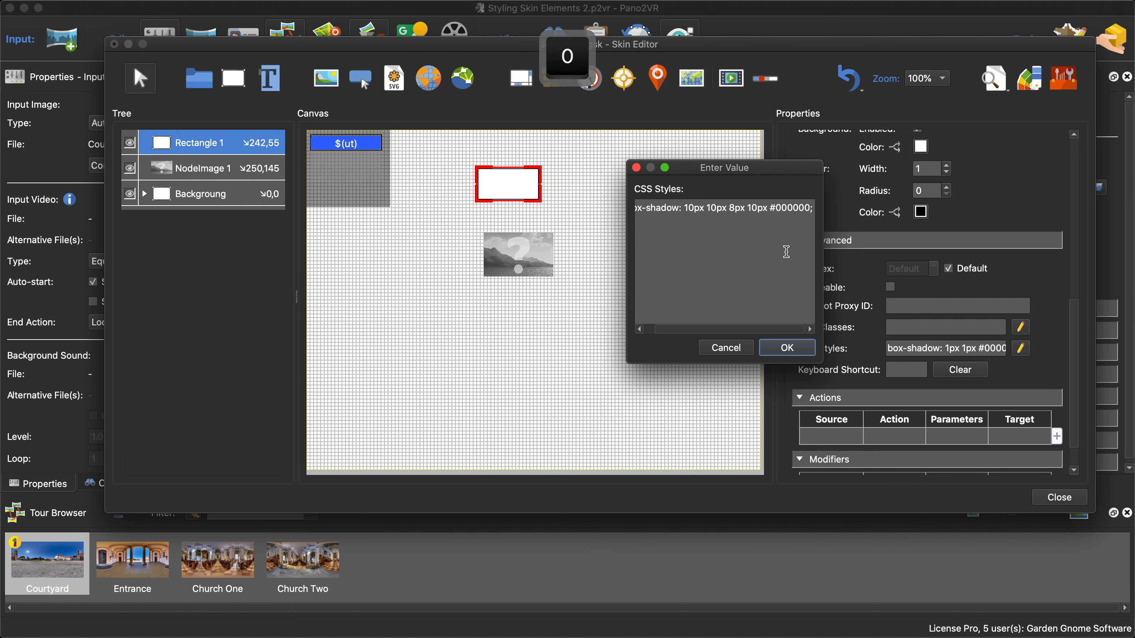
click(785, 348)
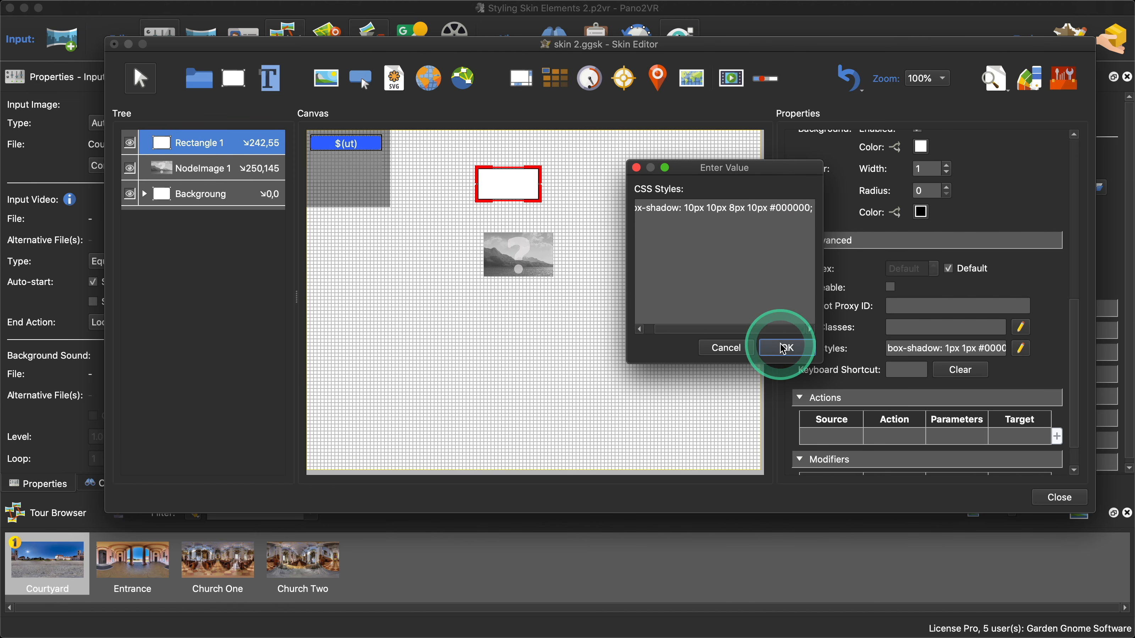
- Add "inset" after #000000 in the box-shadow declaration and apply the CSS style to the rectangle
click(813, 214)
click(797, 245)
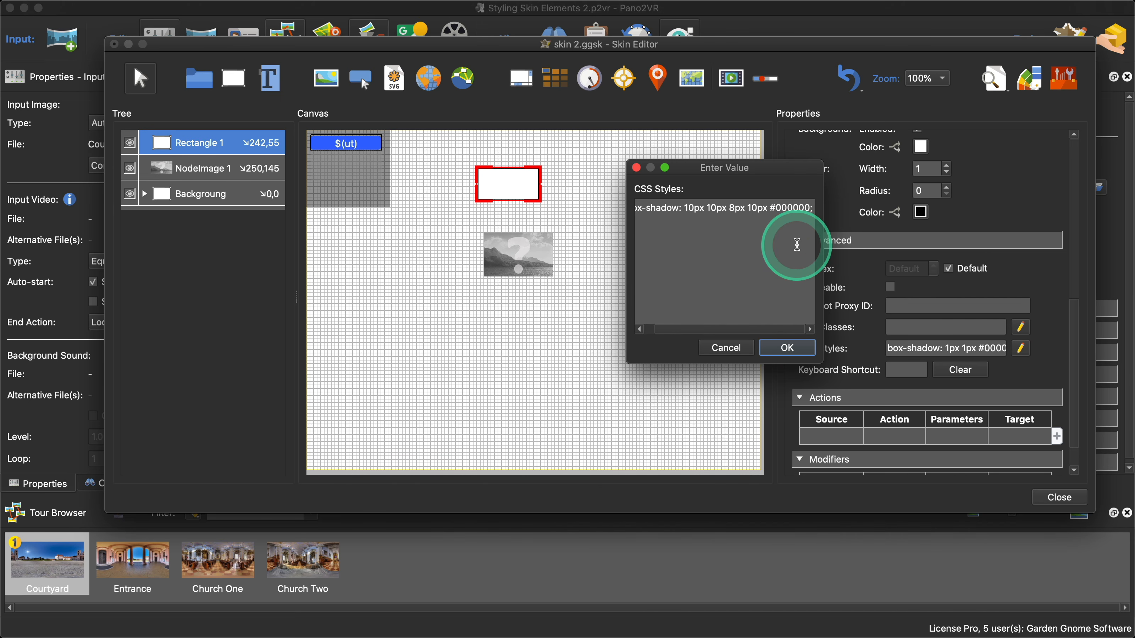
text(inse)
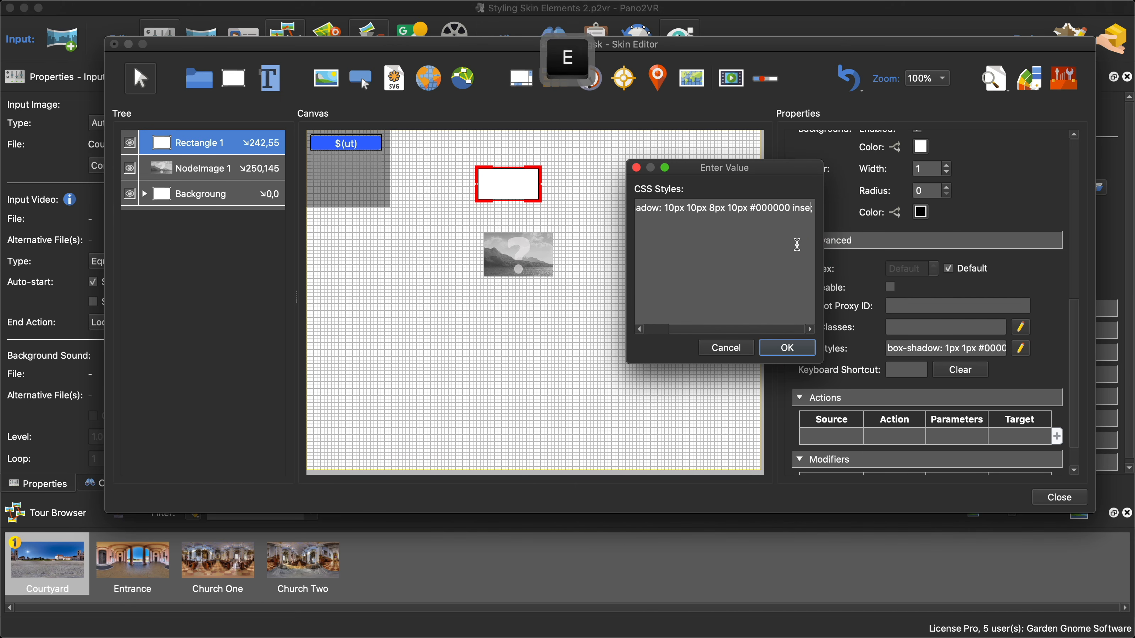
text(t;)
click(788, 348)
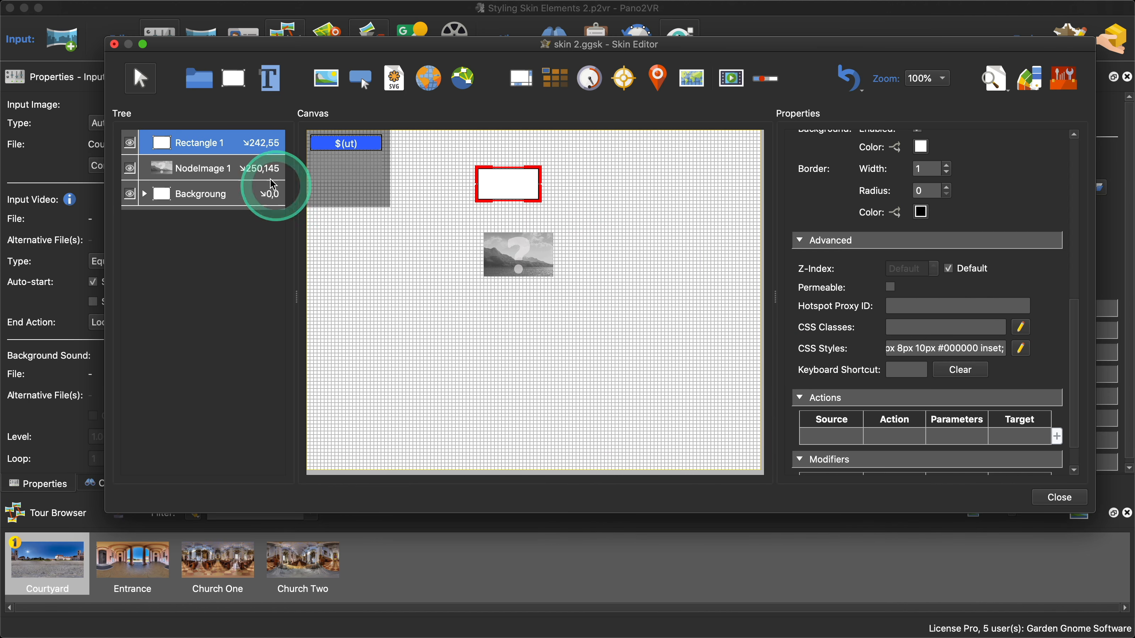
click(224, 148)
scroll(1022, 388, down, 8)
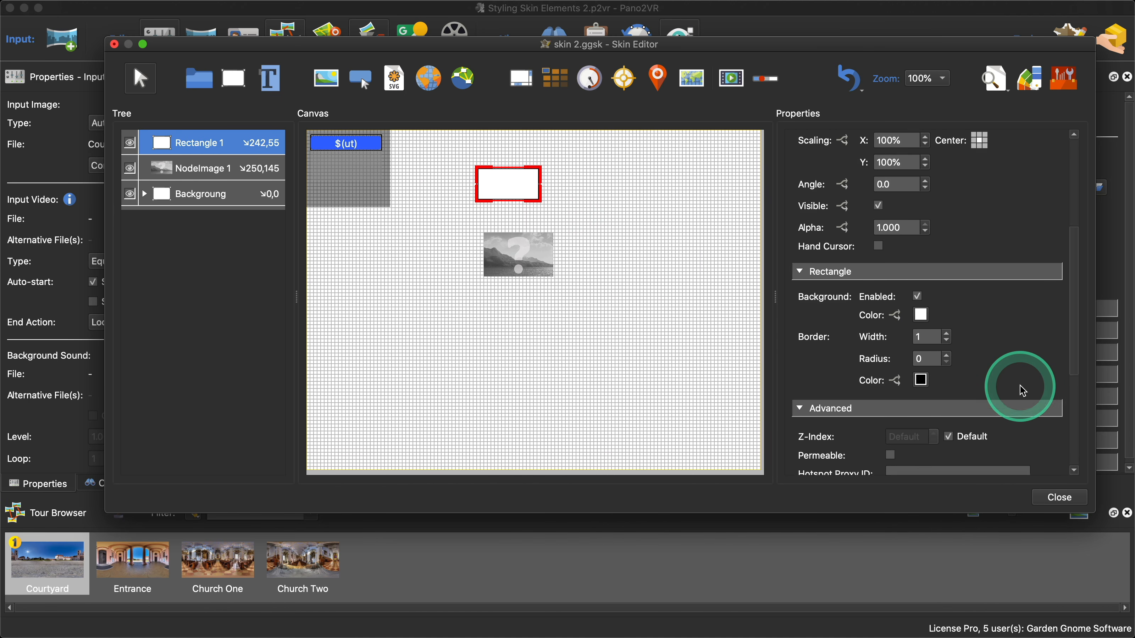
click(1021, 447)
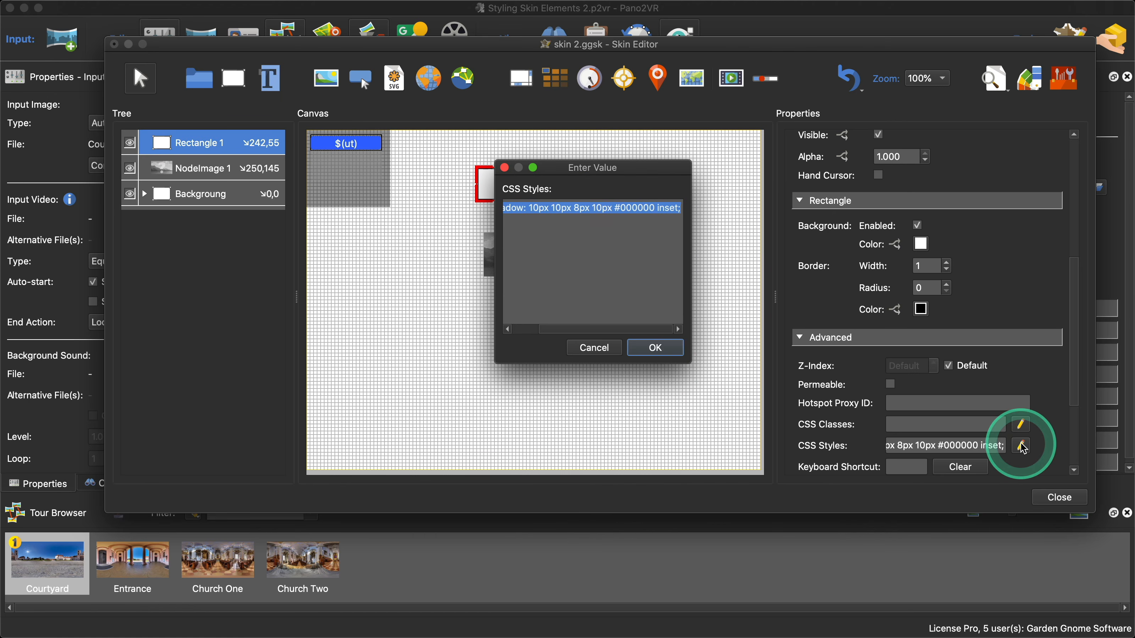
drag(679, 362, 887, 465)
click(760, 355)
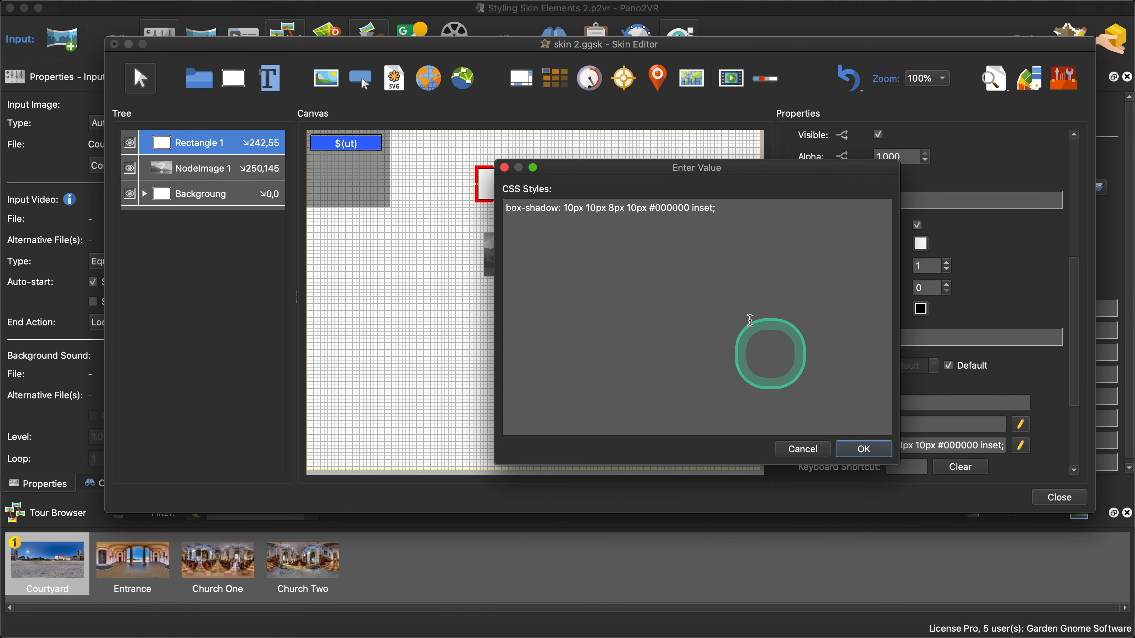
drag(620, 172, 671, 245)
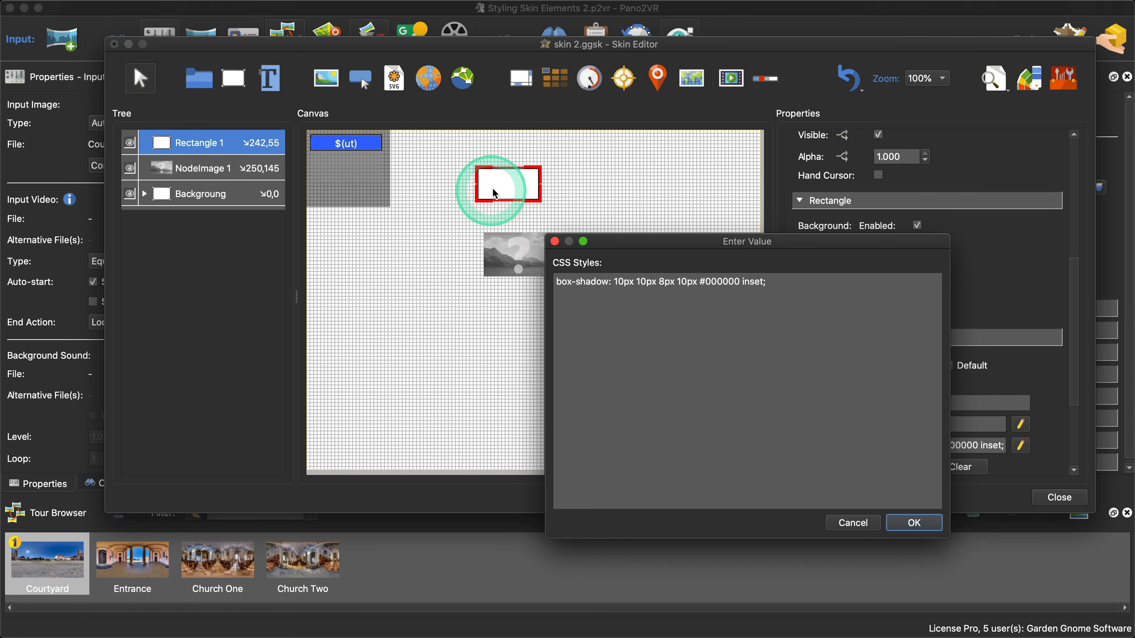
drag(905, 241, 835, 300)
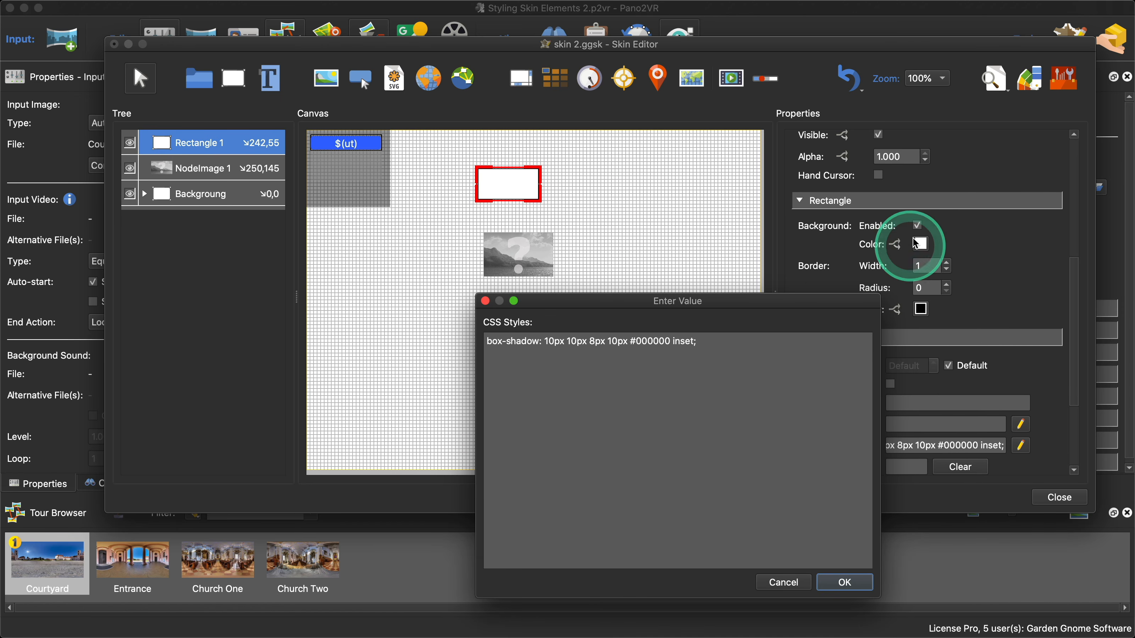
- Close the CSS Styles editor, then disable Rectangle 1's background fill and deselect the rectangle
click(921, 227)
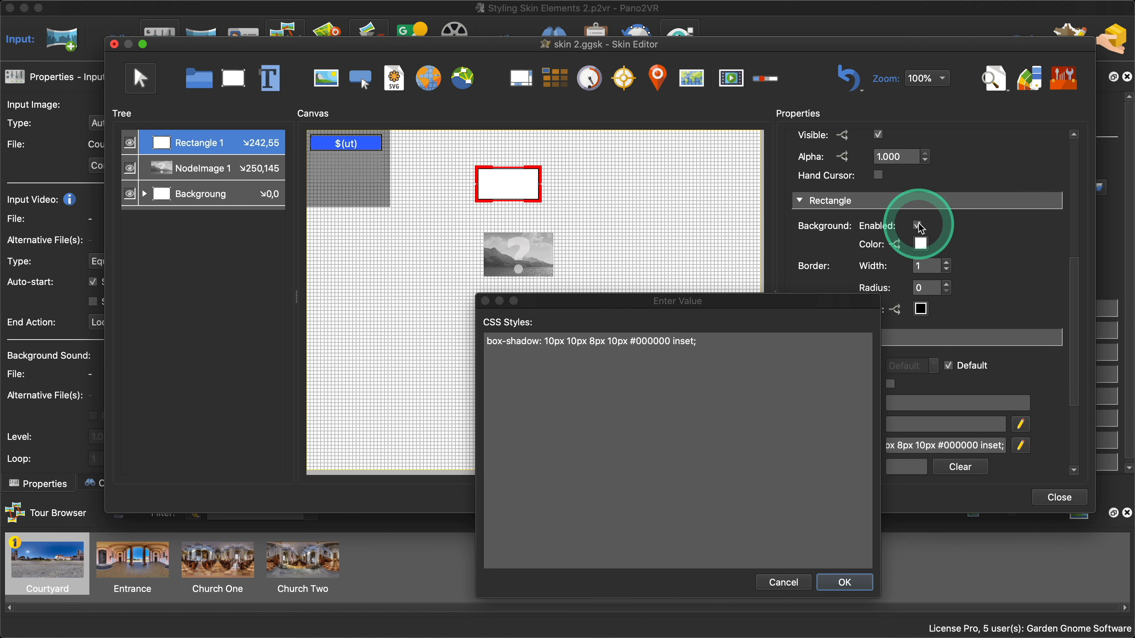
click(841, 580)
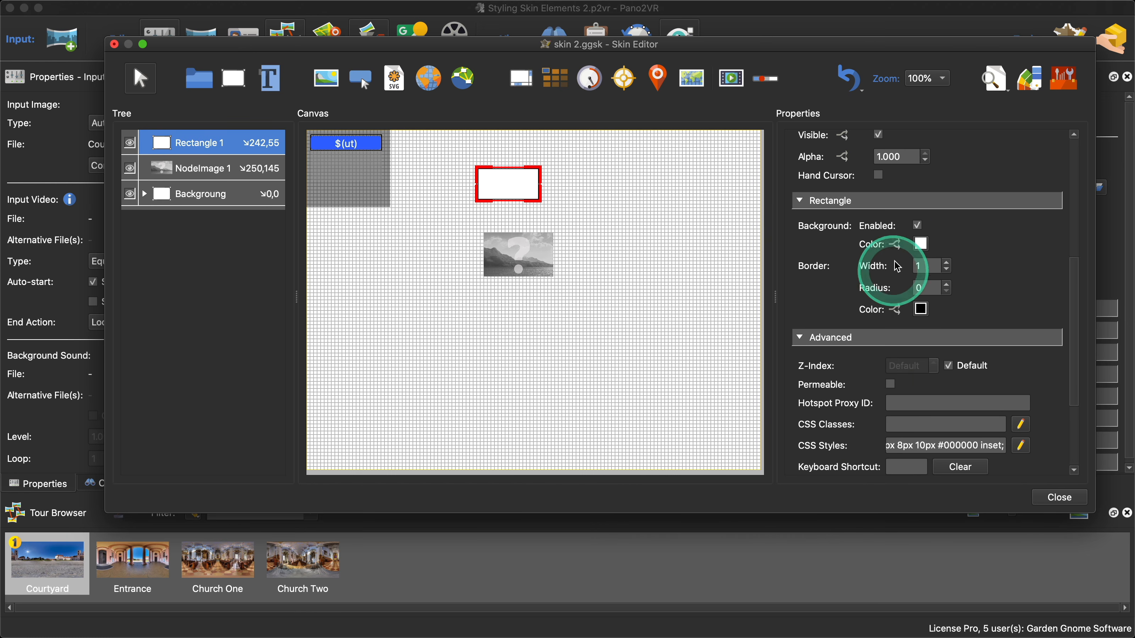
click(918, 225)
click(554, 198)
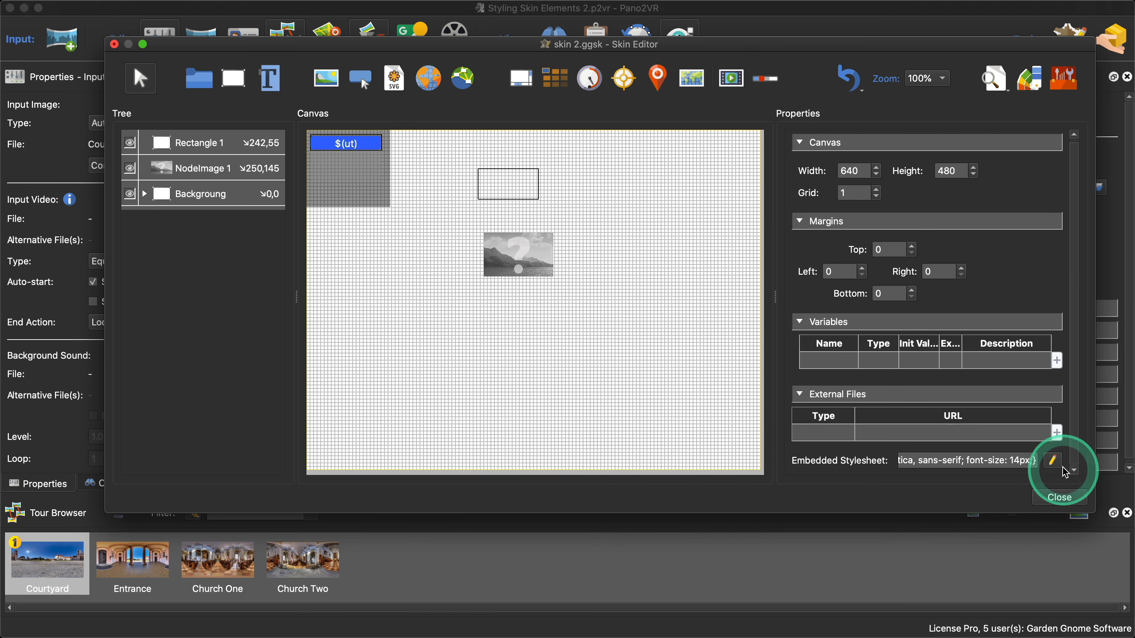
click(1053, 461)
drag(685, 362, 942, 468)
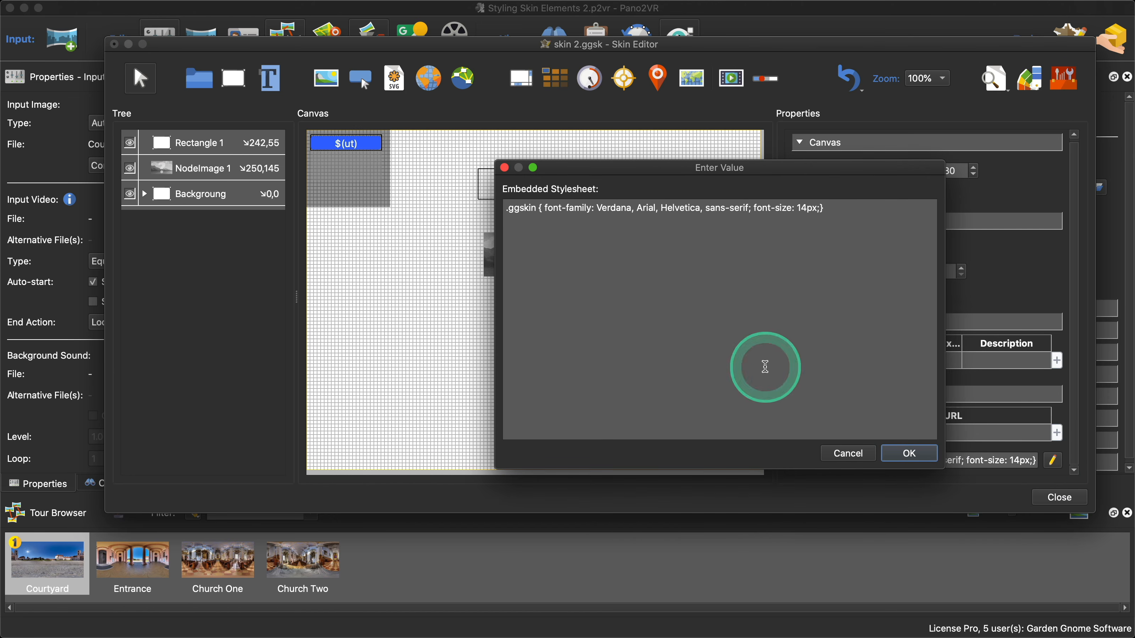
click(848, 454)
- Review Rectangle 1's box-shadow offset, blur, spread, colour and inset values in an enlarged CSS Styles editor, then close it
click(516, 184)
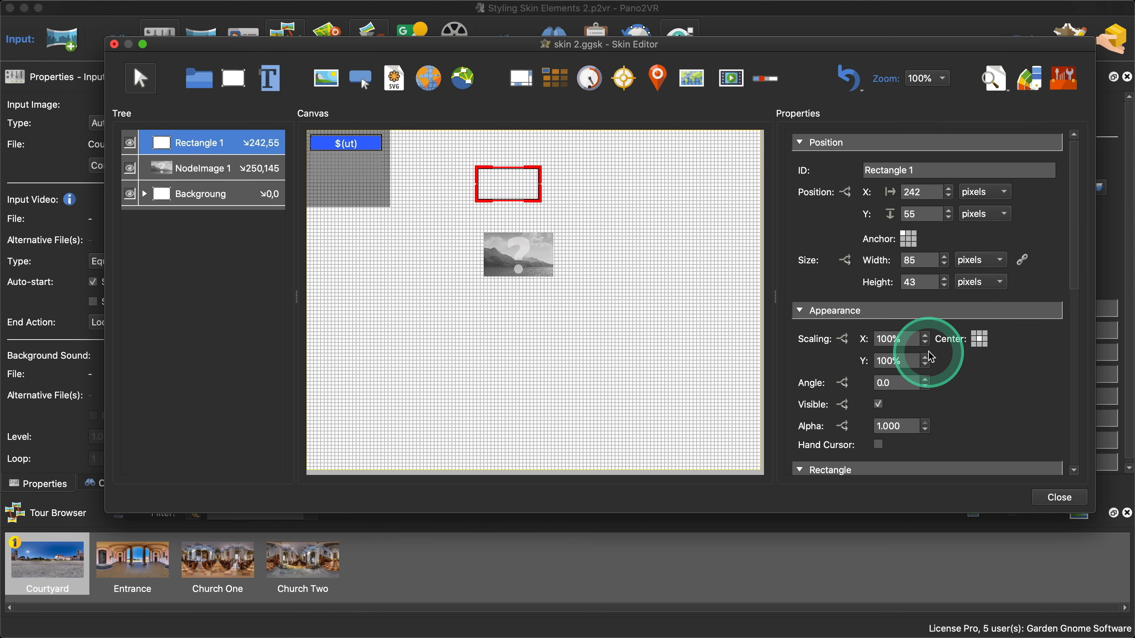
scroll(988, 393, down, 10)
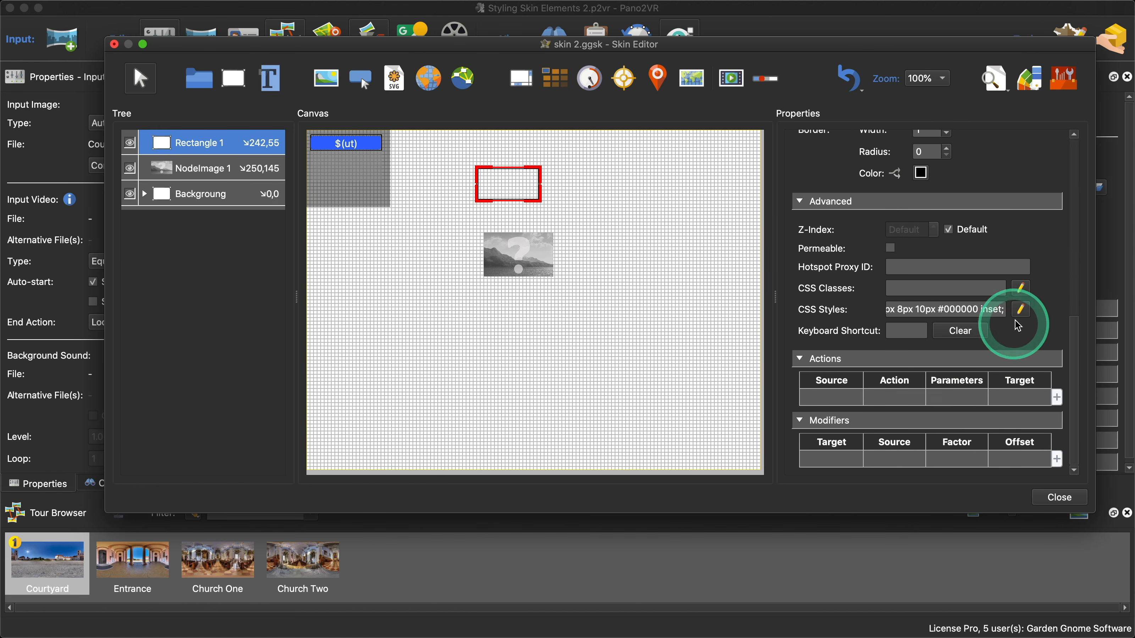
click(1021, 309)
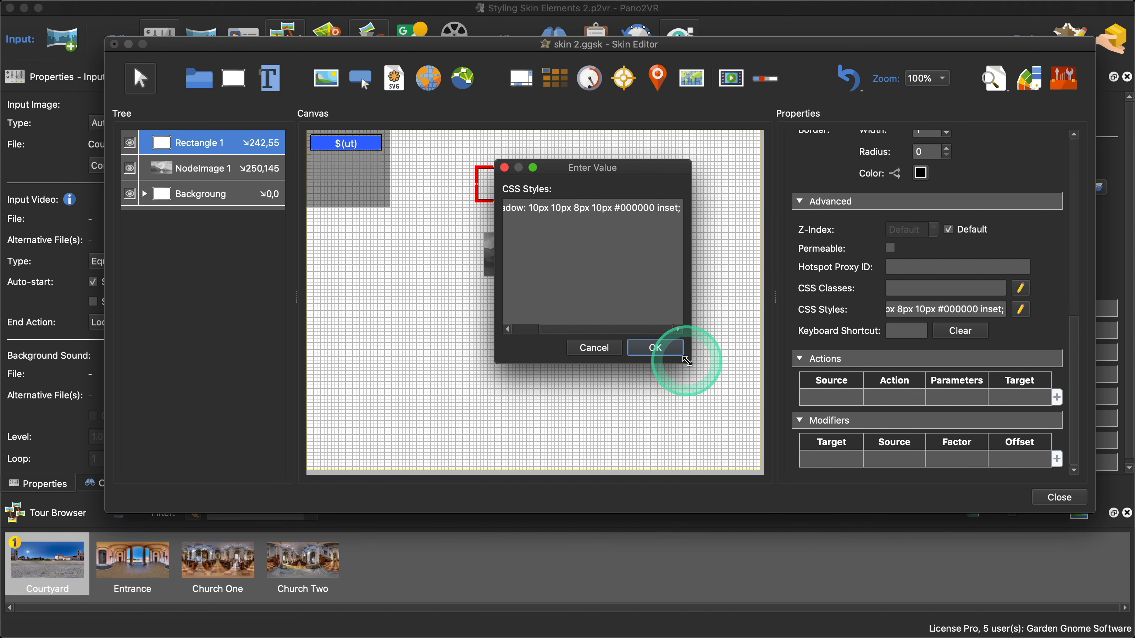
drag(686, 361, 885, 445)
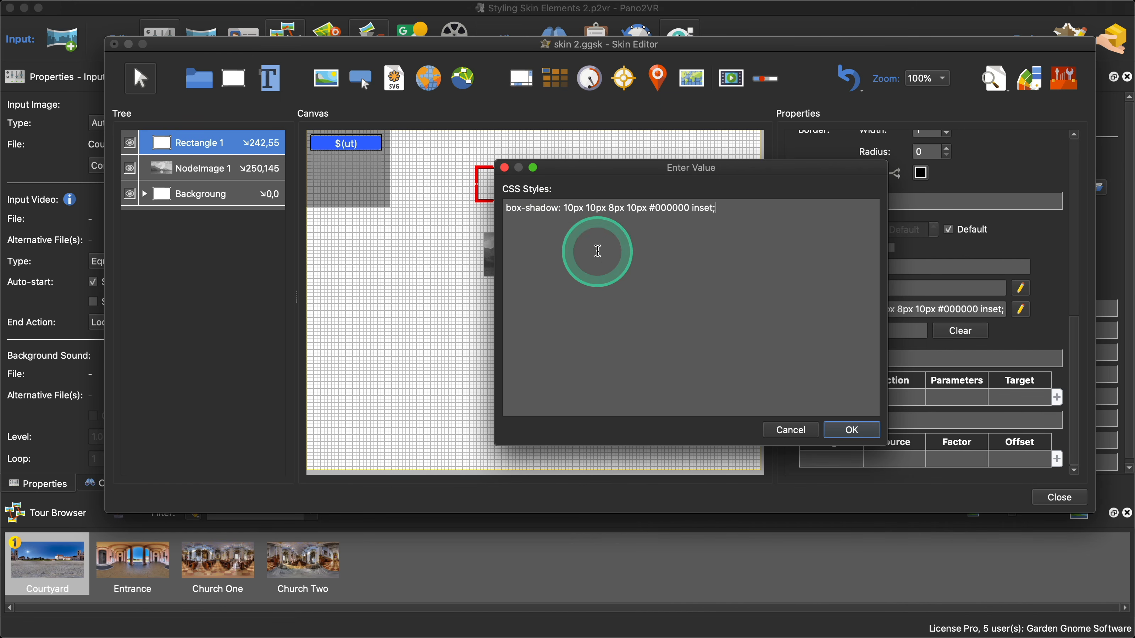
click(574, 209)
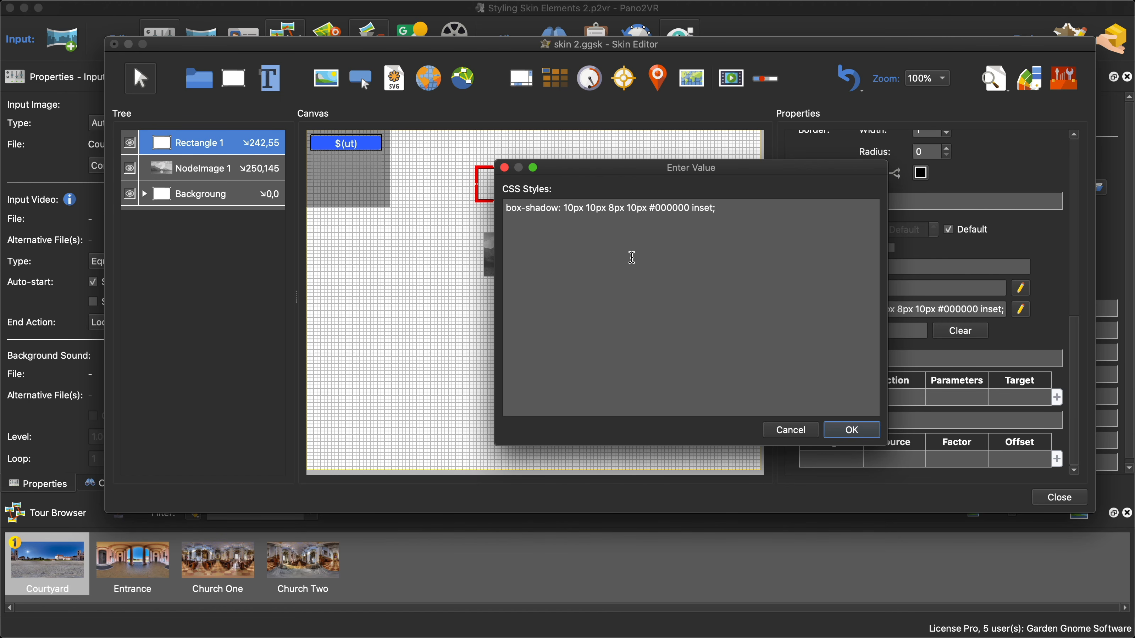
click(850, 430)
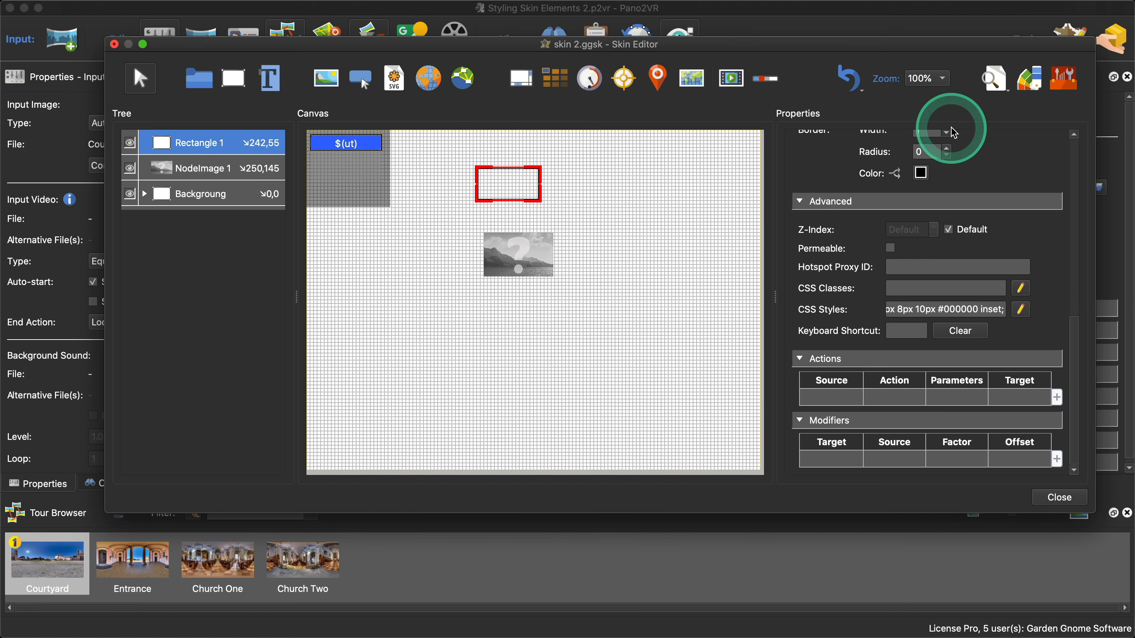
- Open the live preview, place it beside the rectangle on the canvas, and move the rectangle a short distance to the right
click(992, 79)
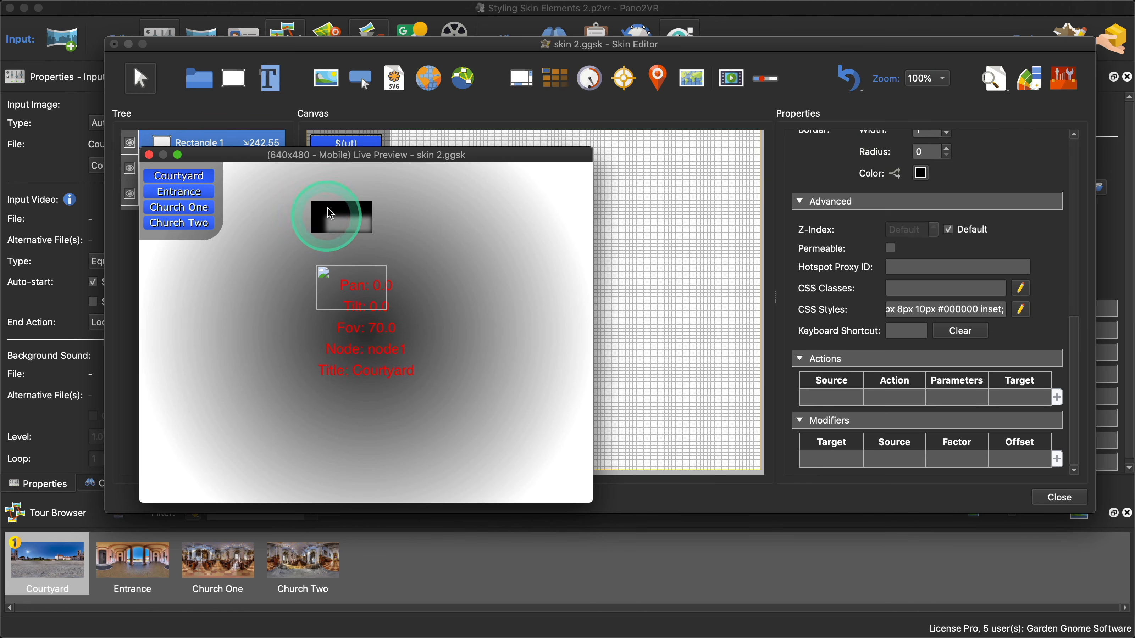
drag(471, 159, 315, 85)
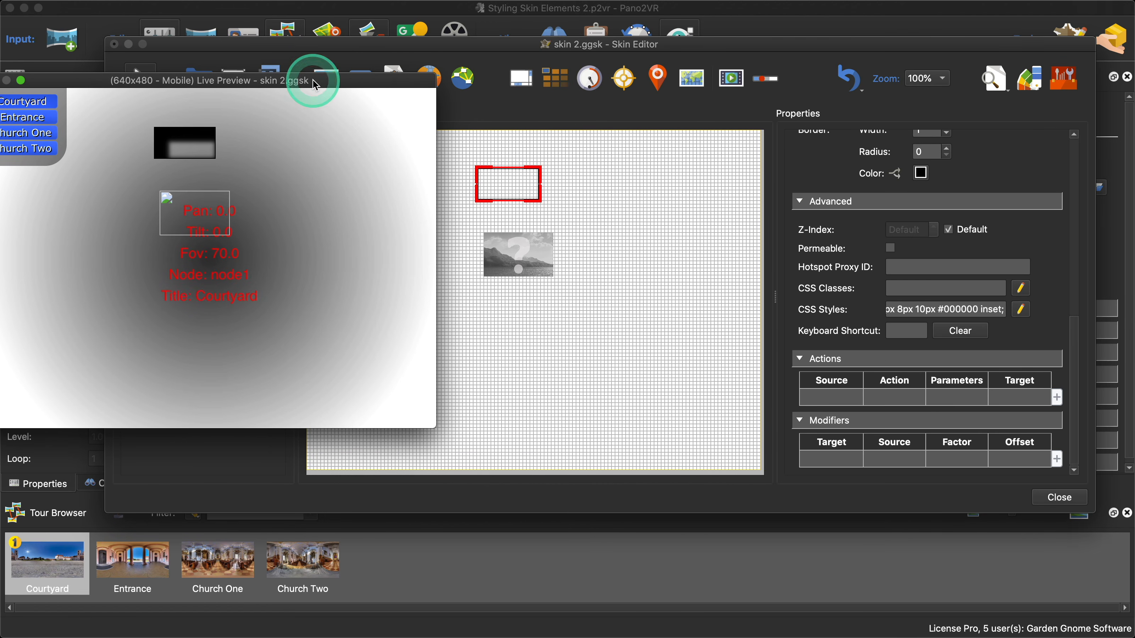
drag(512, 184, 551, 184)
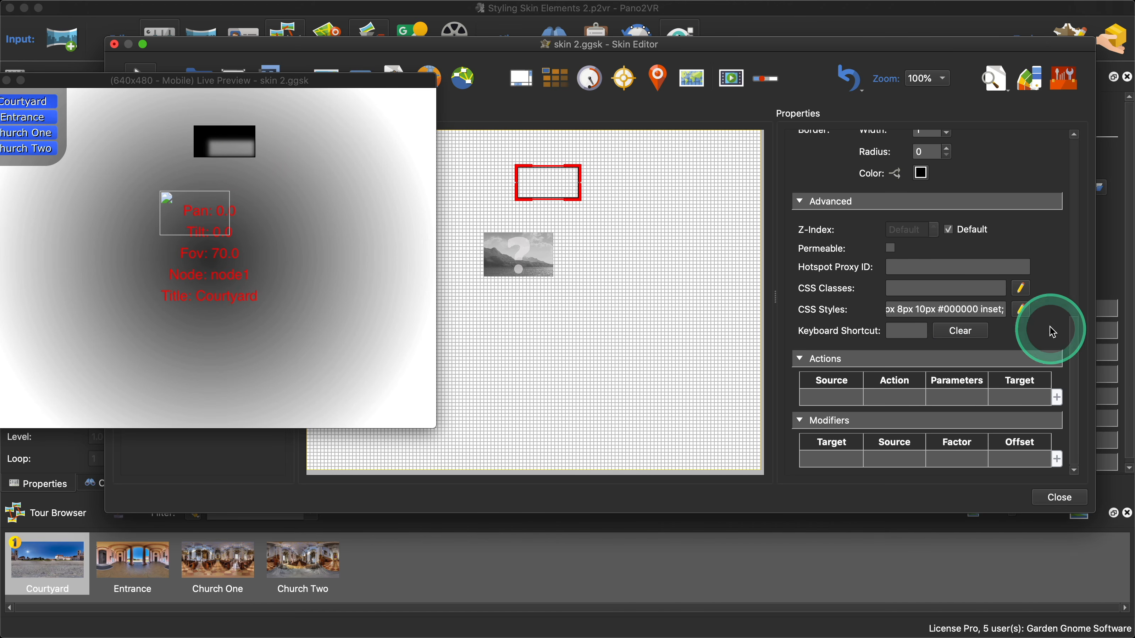
- Set the horizontal and vertical offsets of the rectangle's inset shadow to 1px, giving "box-shadow: 1px 1px 8px 10px #000000 inset;"
click(1023, 310)
drag(646, 173, 804, 158)
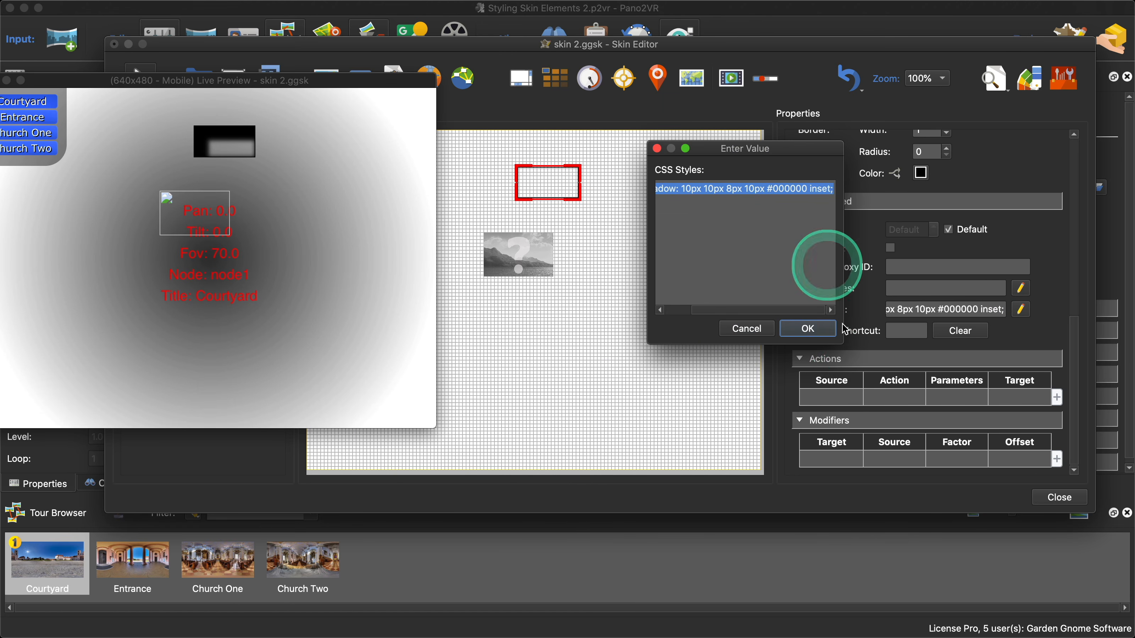
drag(844, 342, 965, 428)
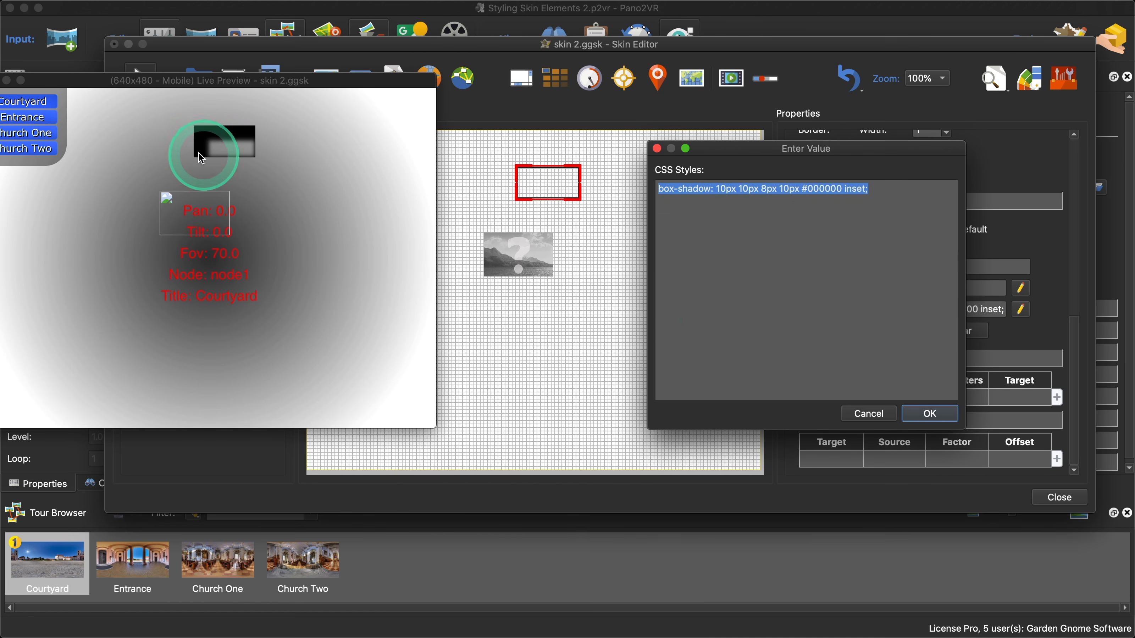
click(719, 222)
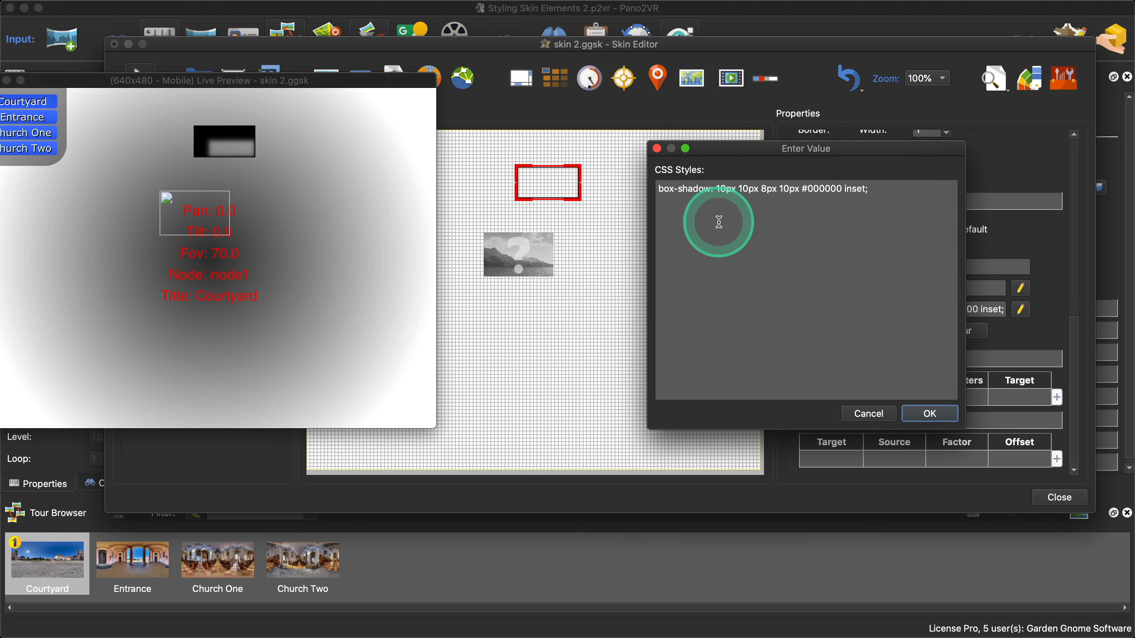
key(BackSpace)
key(BackSpace)
text(1)
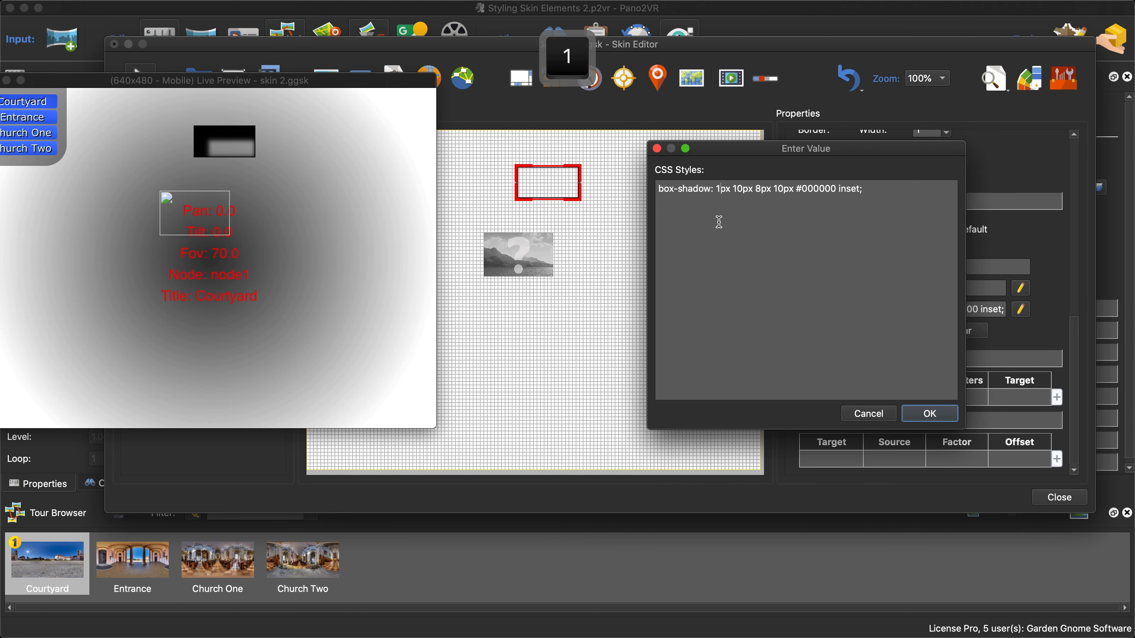
click(734, 193)
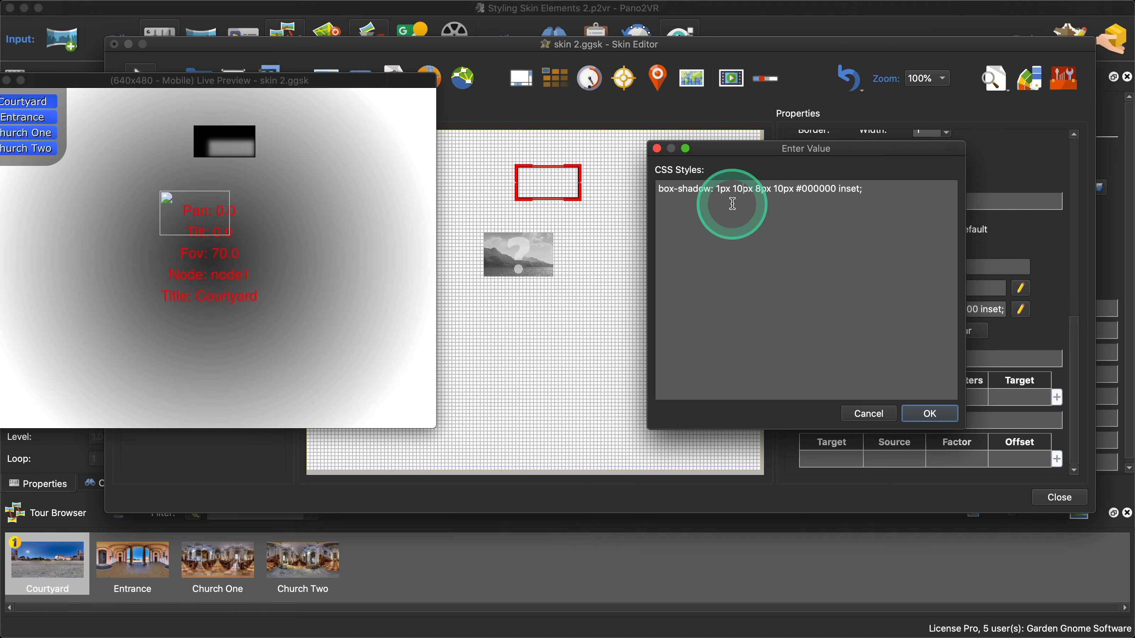
key(BackSpace)
click(934, 414)
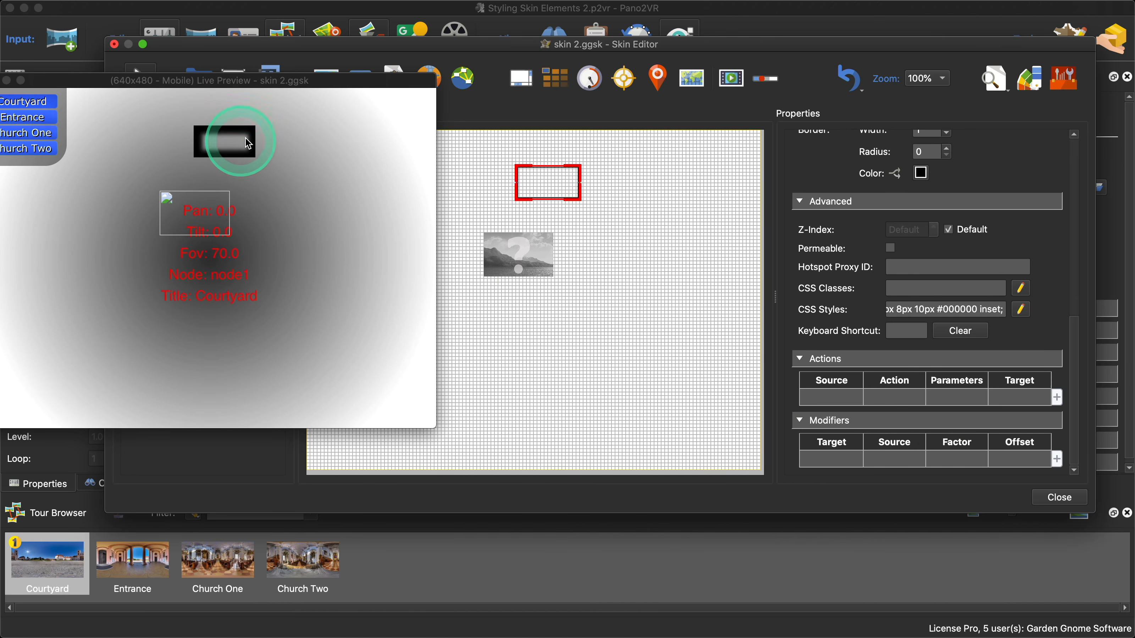
- Set the blur of the rectangle's inset shadow to 2px and its spread to 1px, giving "1px 1px 2px 1px #000000 inset"
click(1020, 310)
click(576, 227)
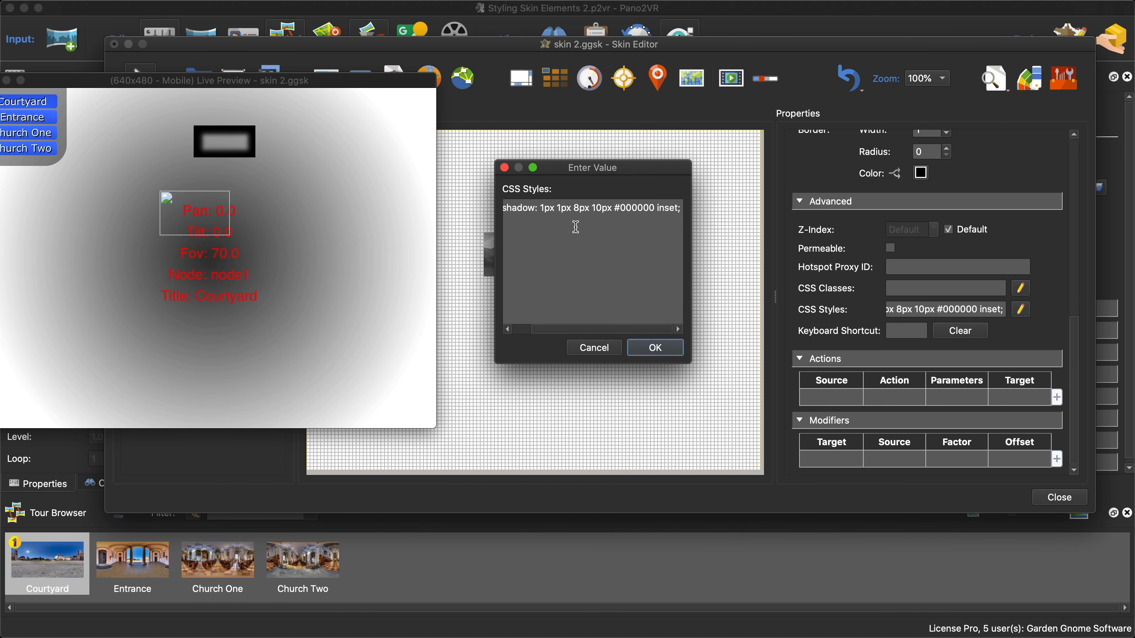
key(BackSpace)
text(2)
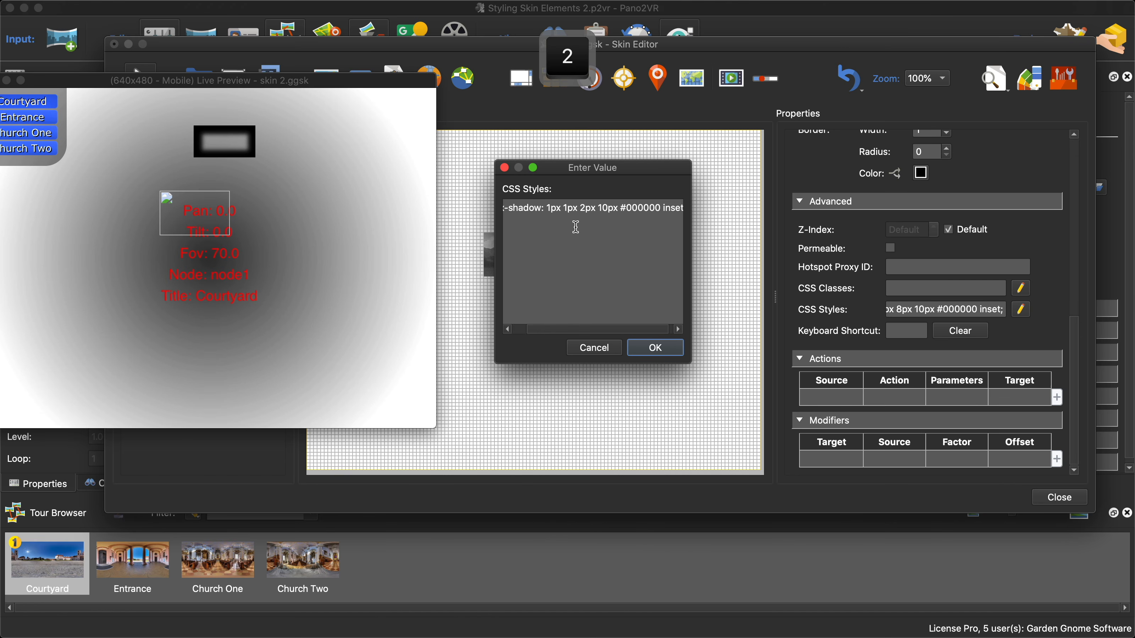
click(645, 349)
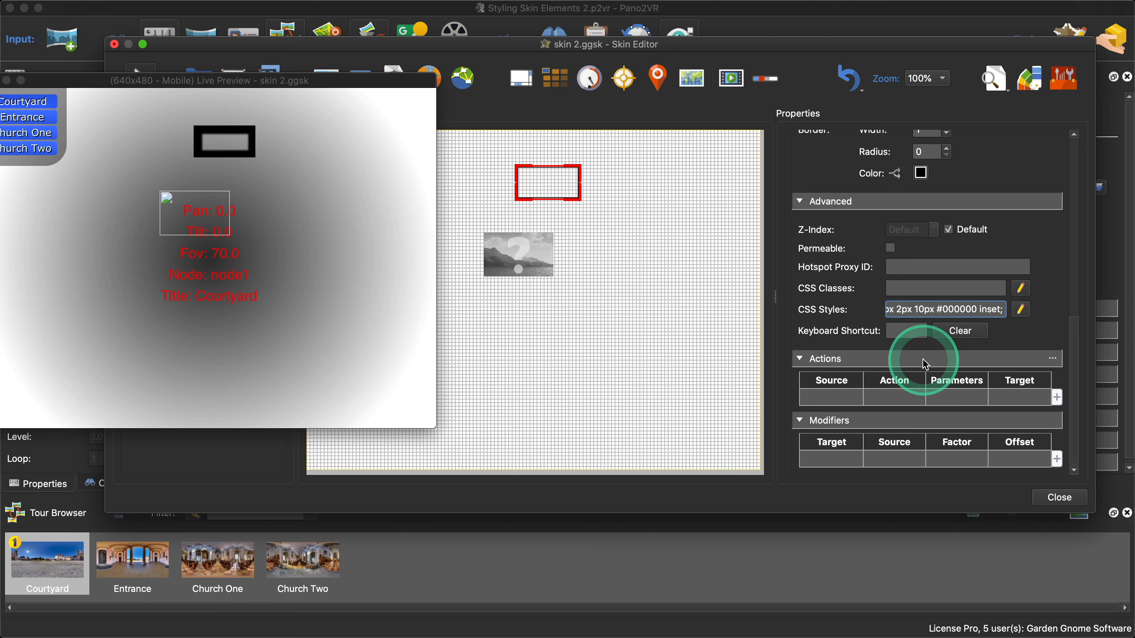
key(BackSpace)
key(BackSpace)
text(1)
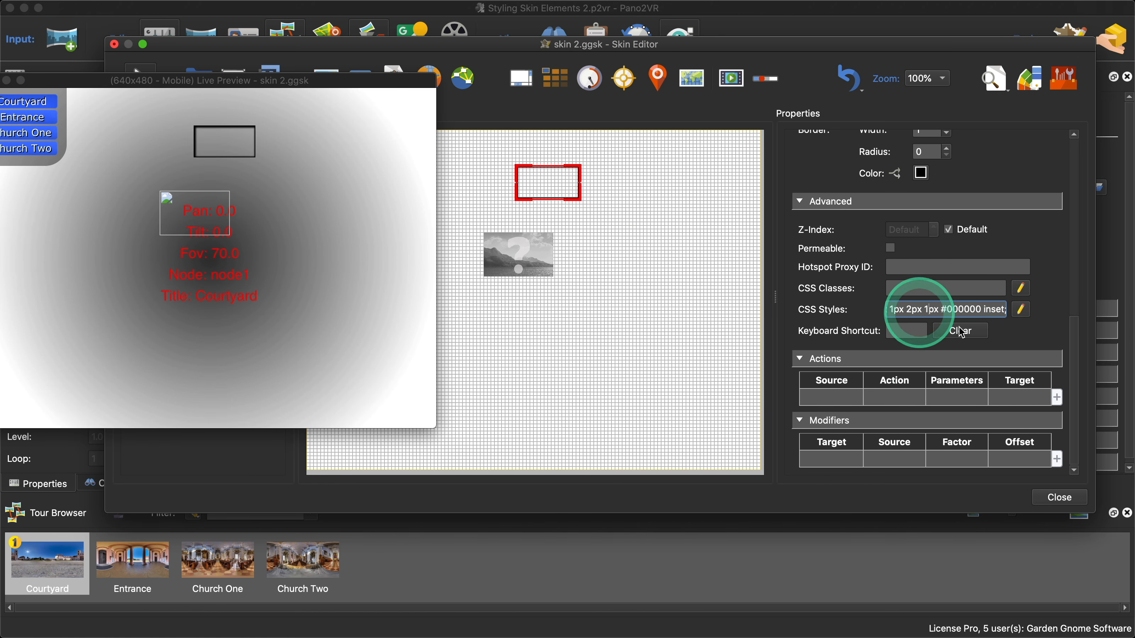
- Reopen the rectangle's CSS Styles editor, then switch to Safari and search the web for "css box shadow"
click(1020, 309)
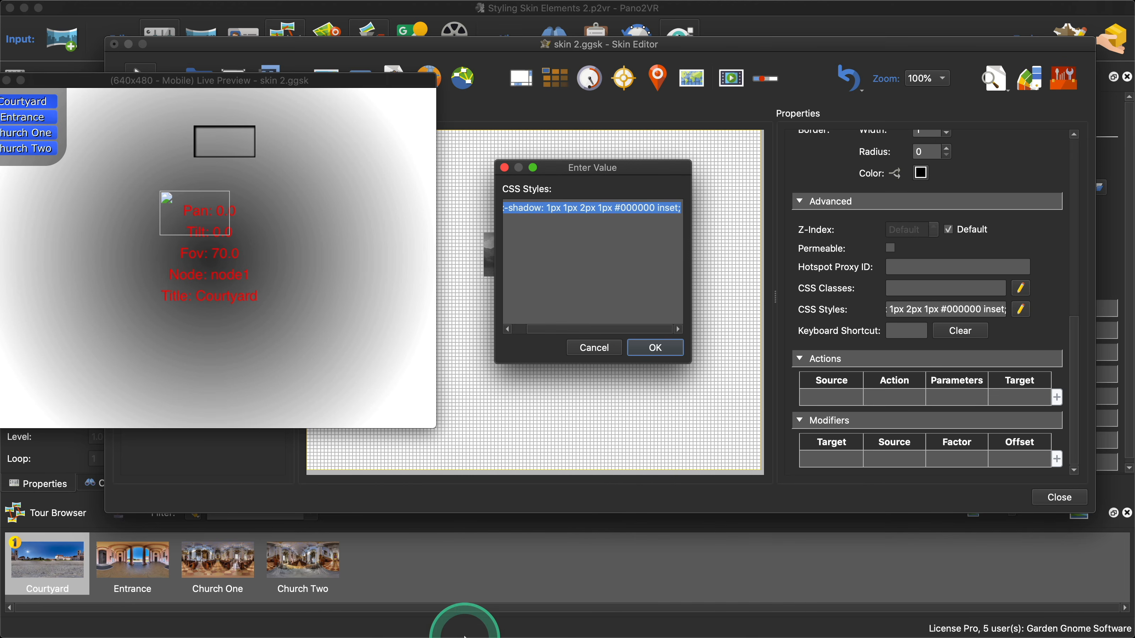
click(487, 618)
click(312, 120)
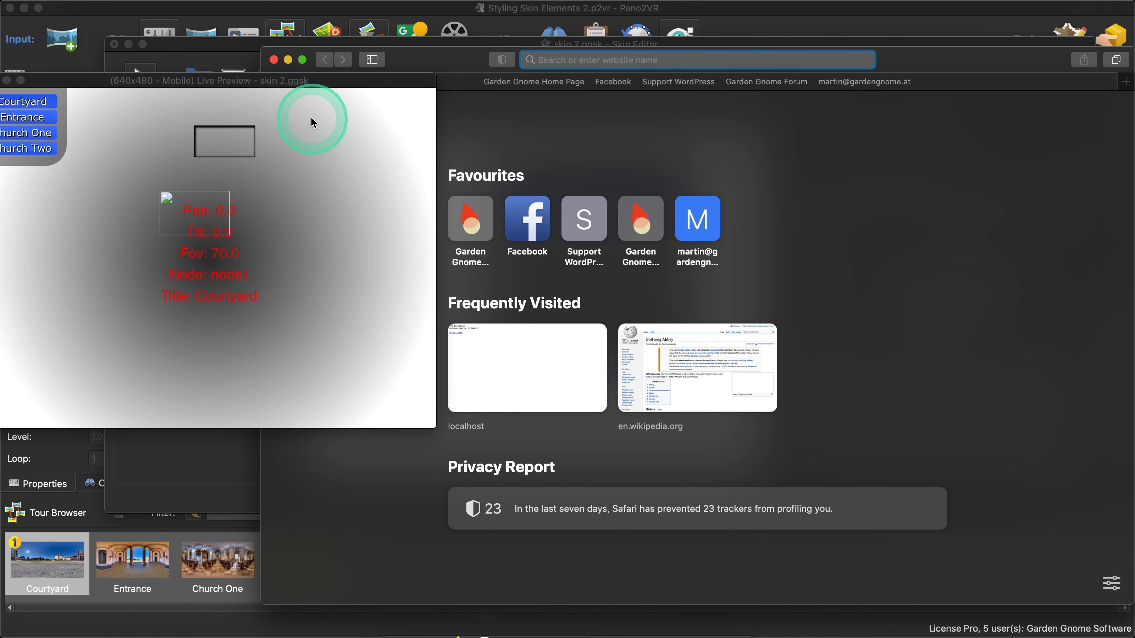
click(612, 67)
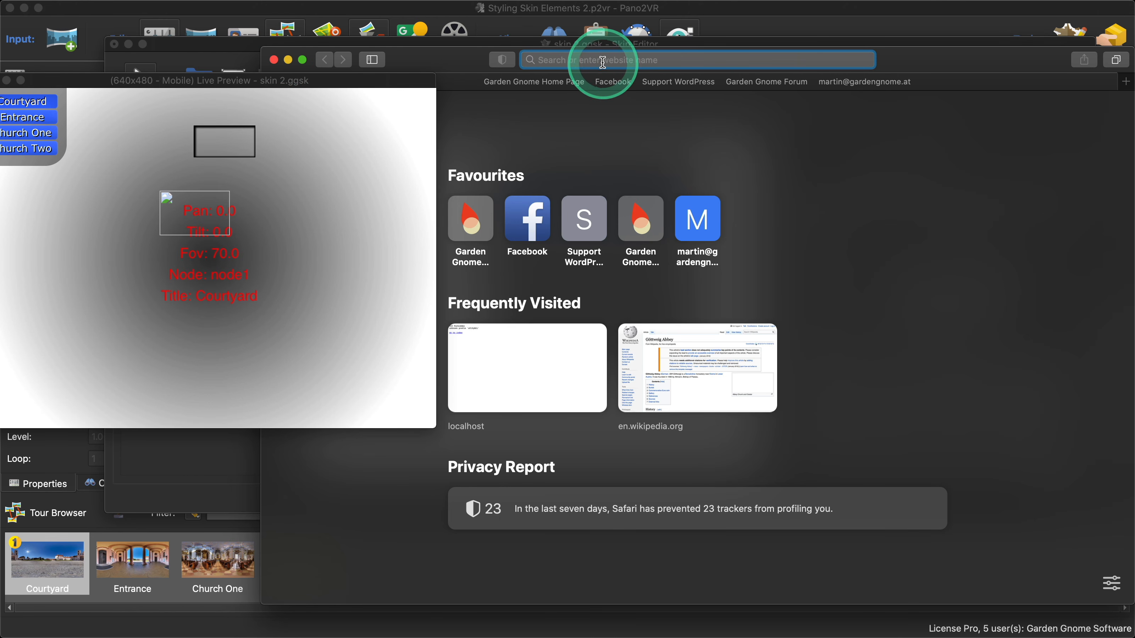
text(CSS)
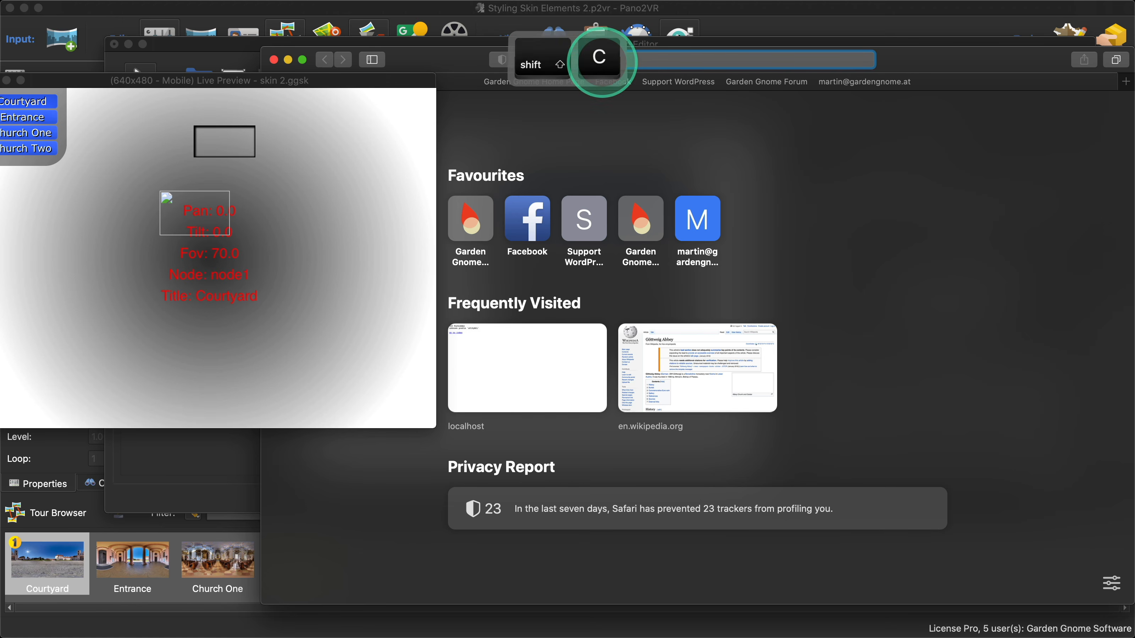
key(BackSpace)
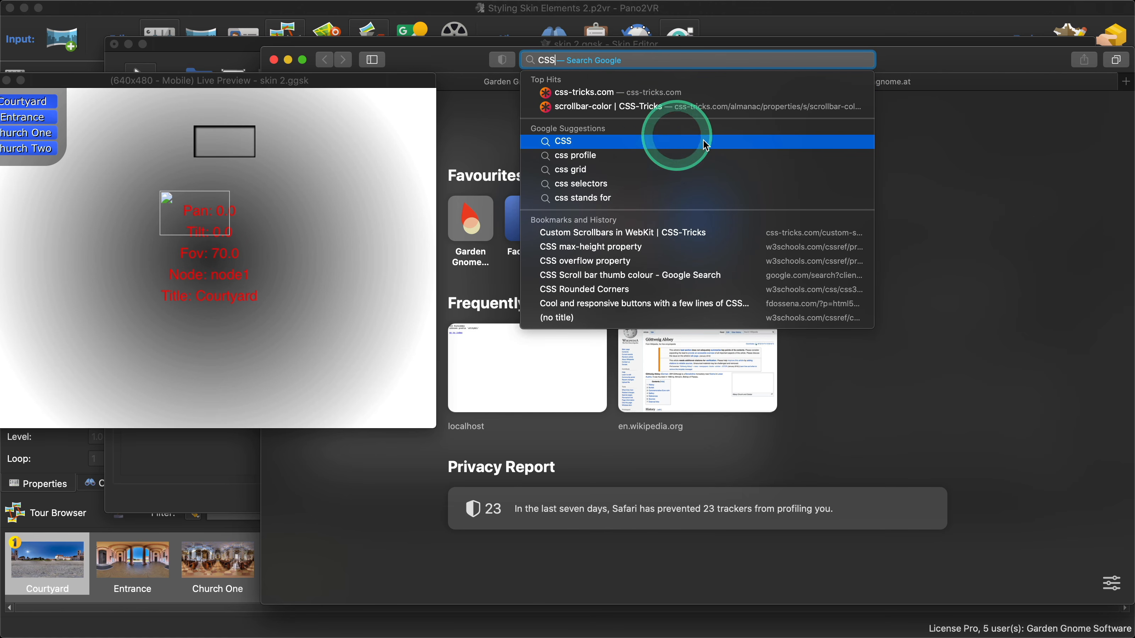
text(Bo)
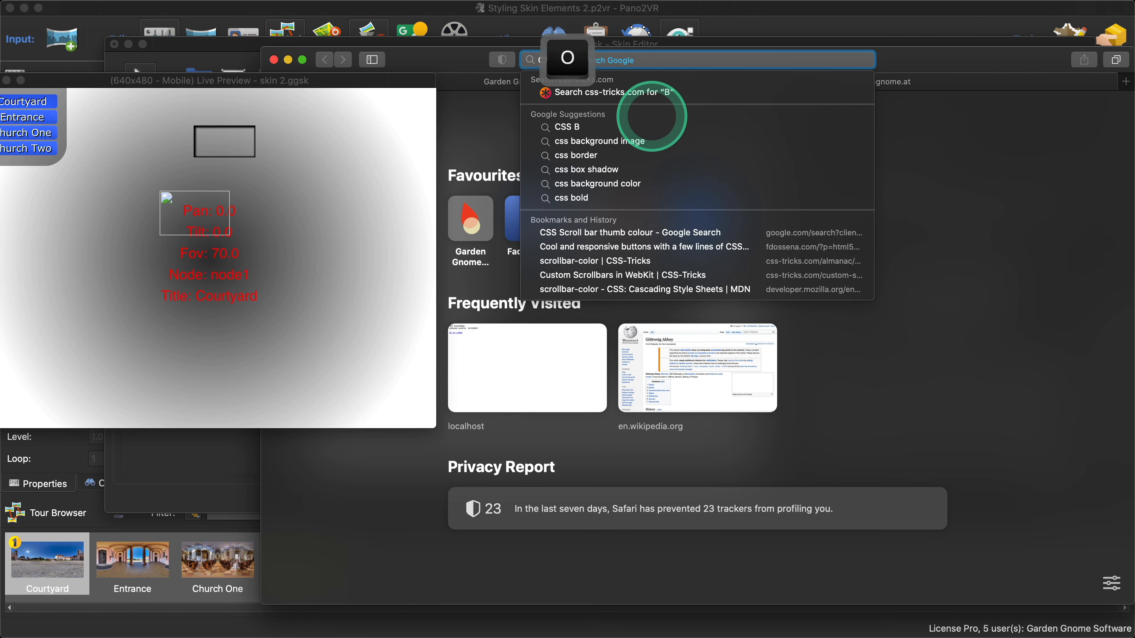
text(x)
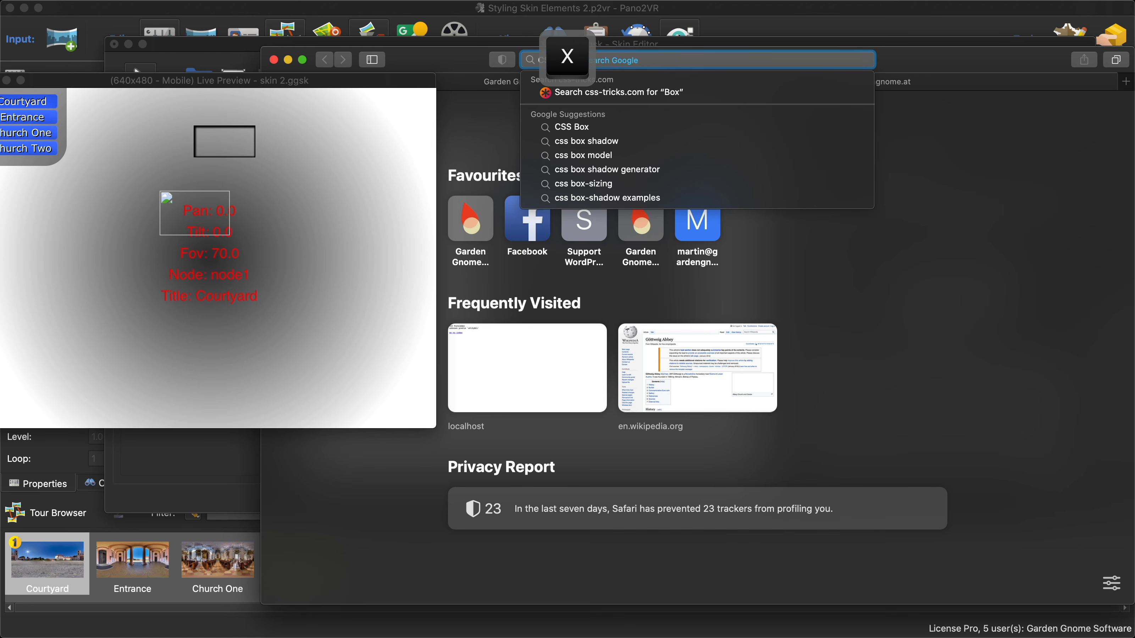
click(651, 141)
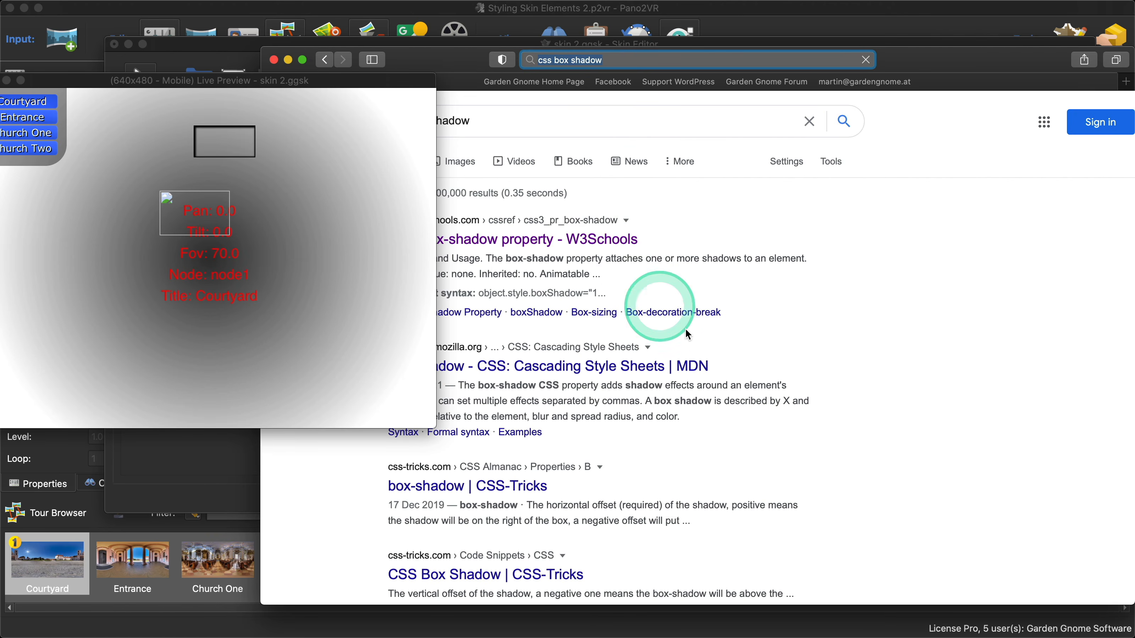
- Open the W3Schools box-shadow property page and review its spread radius, multiple shadows and inset examples
click(612, 249)
scroll(715, 242, down, 10)
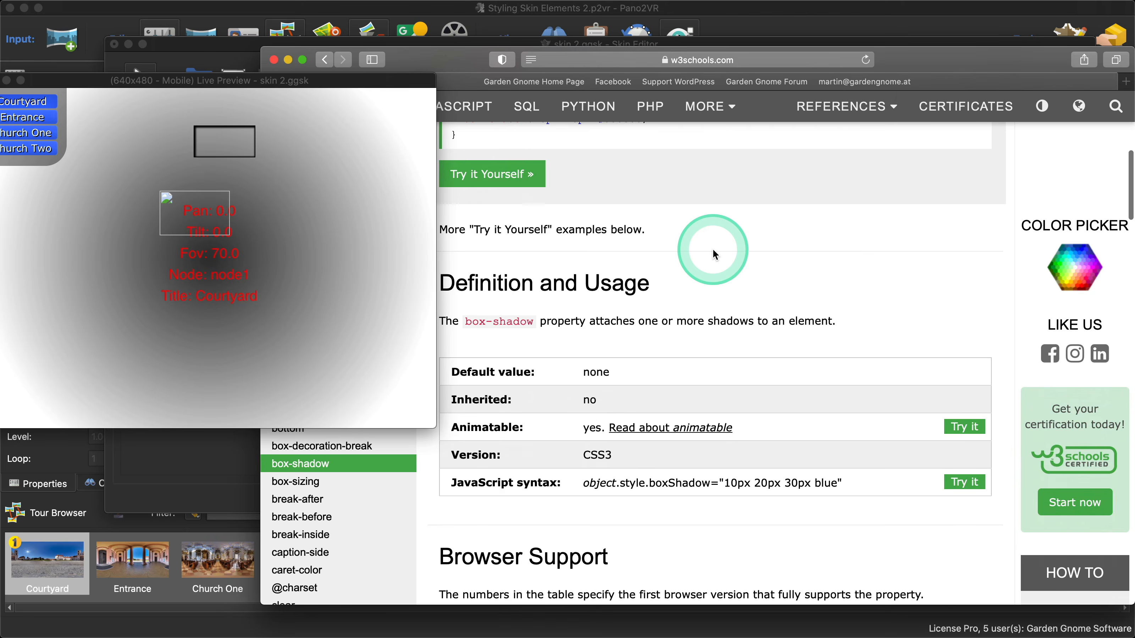
scroll(706, 277, down, 15)
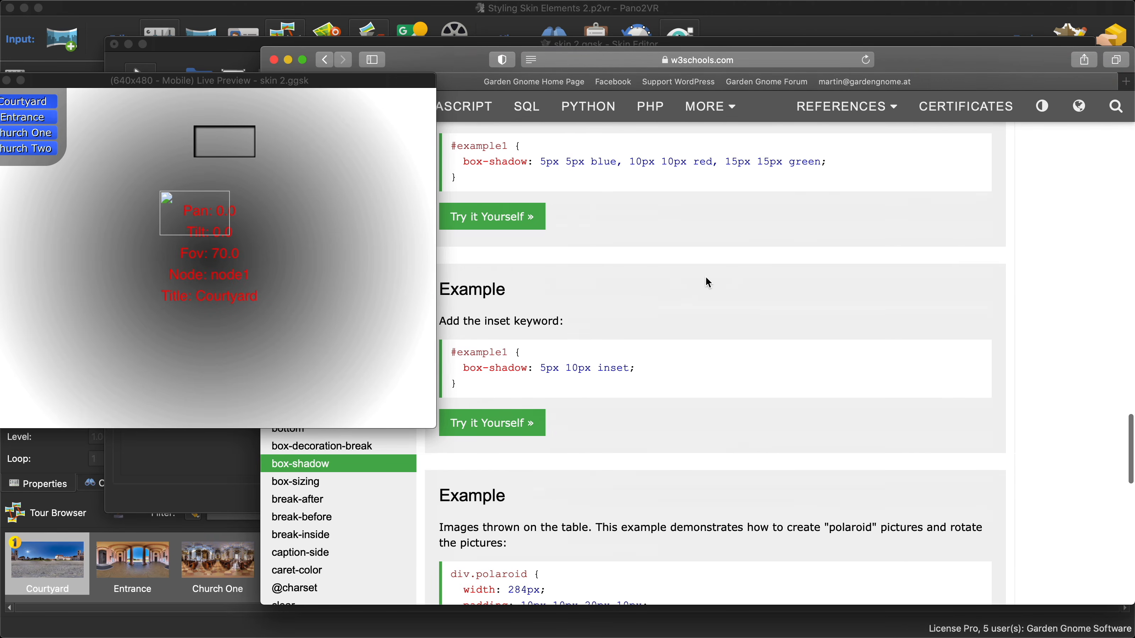
scroll(706, 277, up, 6)
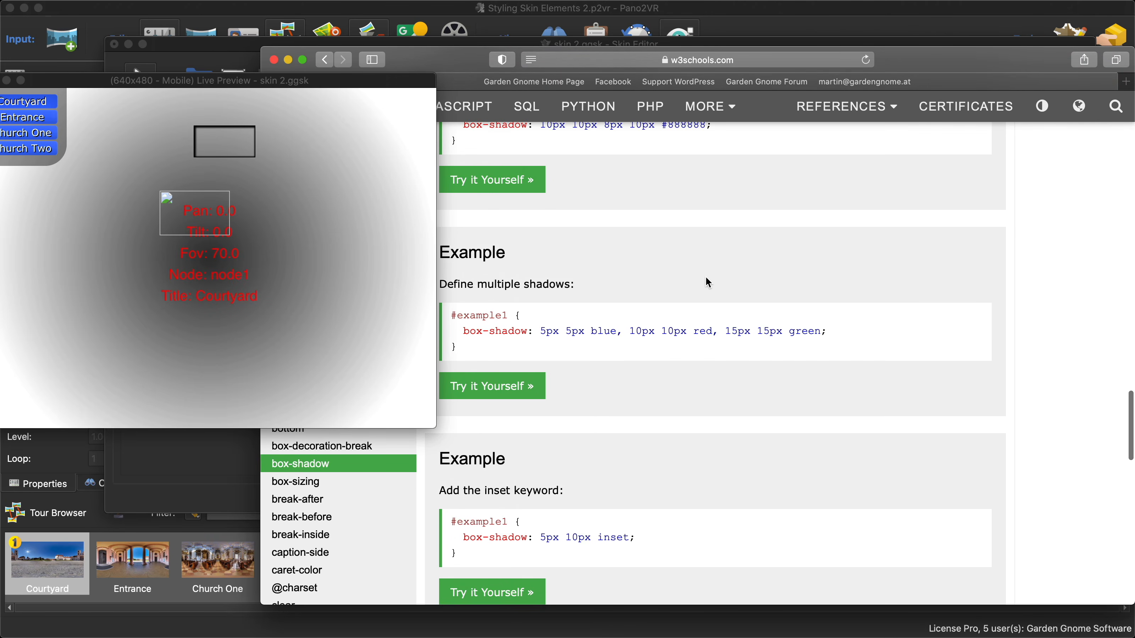
scroll(684, 309, up, 3)
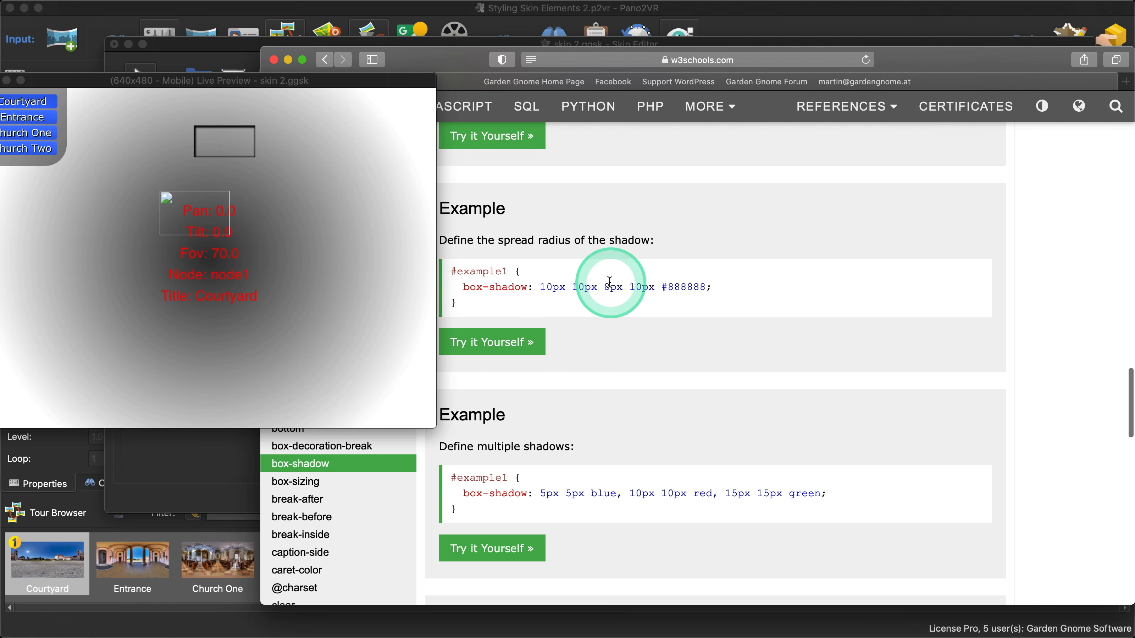
scroll(608, 289, down, 1)
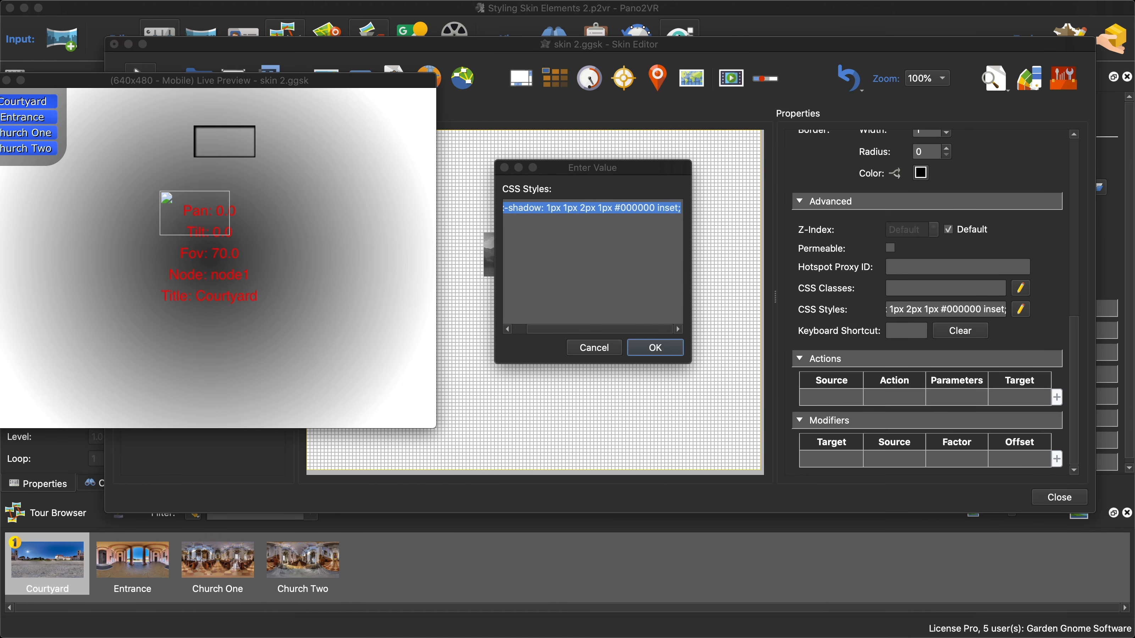
- Back in the Pano2VR CSS Styles editor, set the spread of the rectangle's inset shadow to 0px and apply it
click(615, 238)
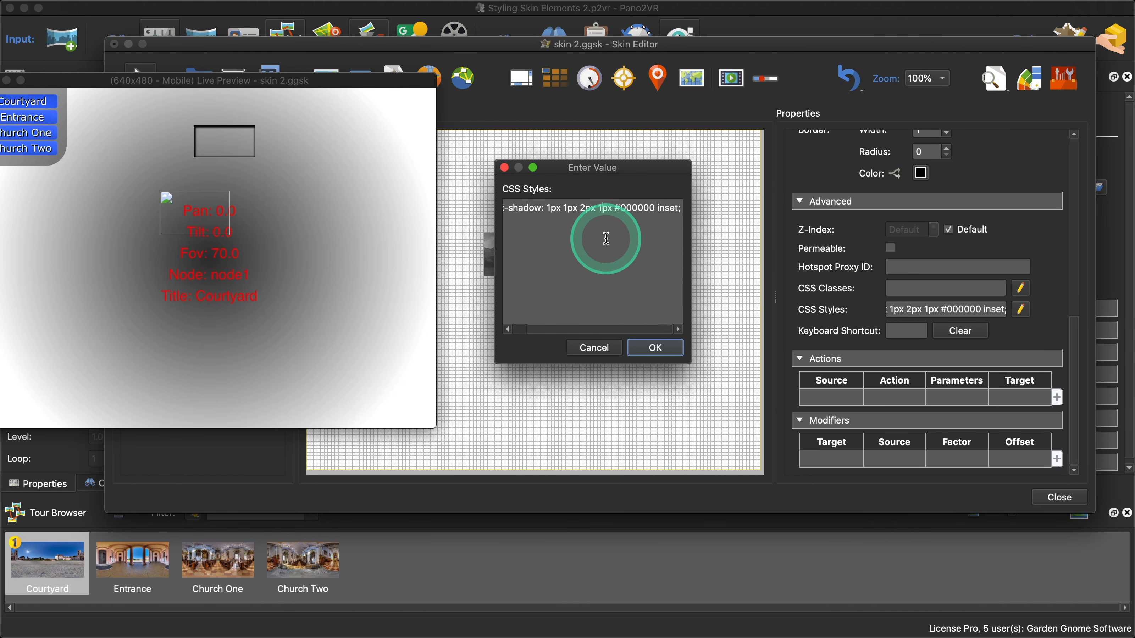
key(BackSpace)
click(605, 236)
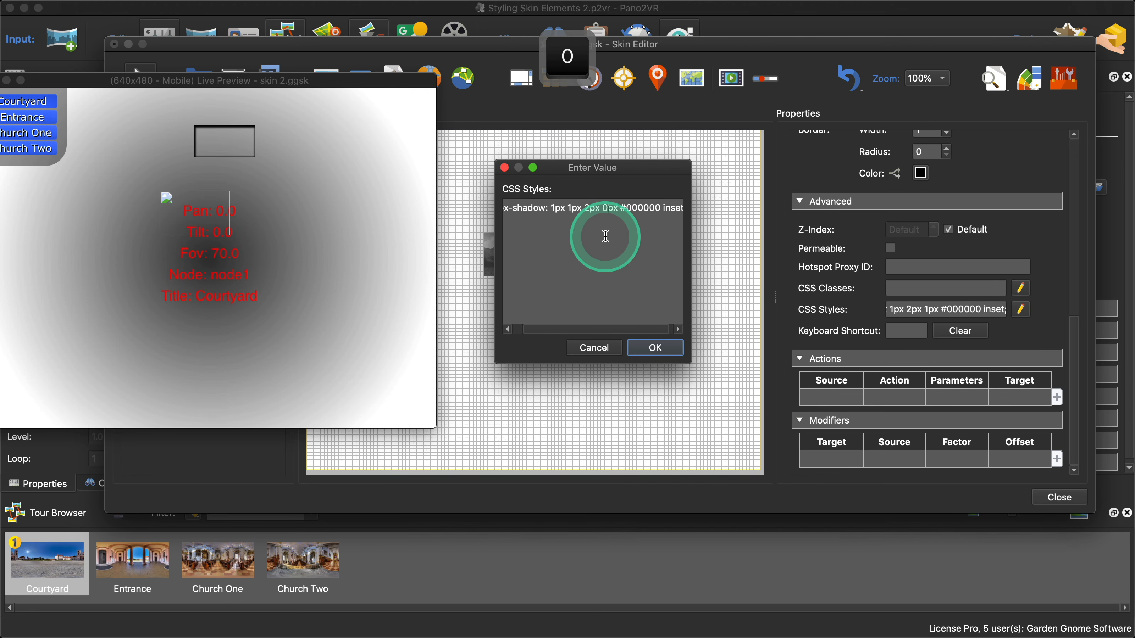
text(0)
click(607, 236)
click(655, 348)
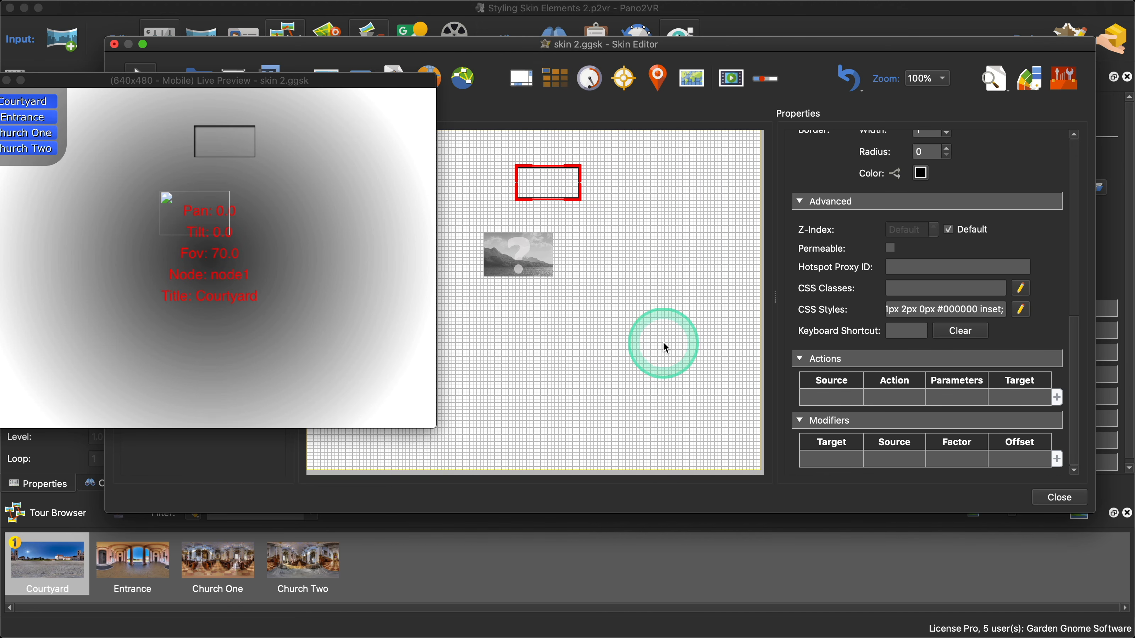
click(291, 133)
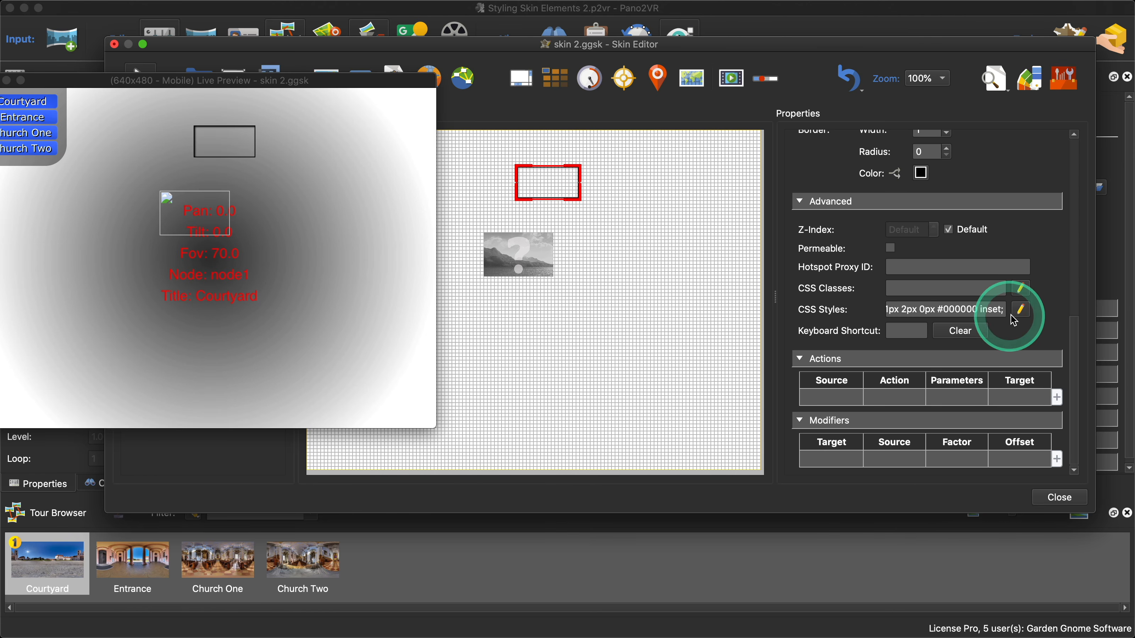
- Remove the spread value from the rectangle's box-shadow style, keeping the offsets, blur, colour and inset keyword
click(1022, 309)
click(642, 229)
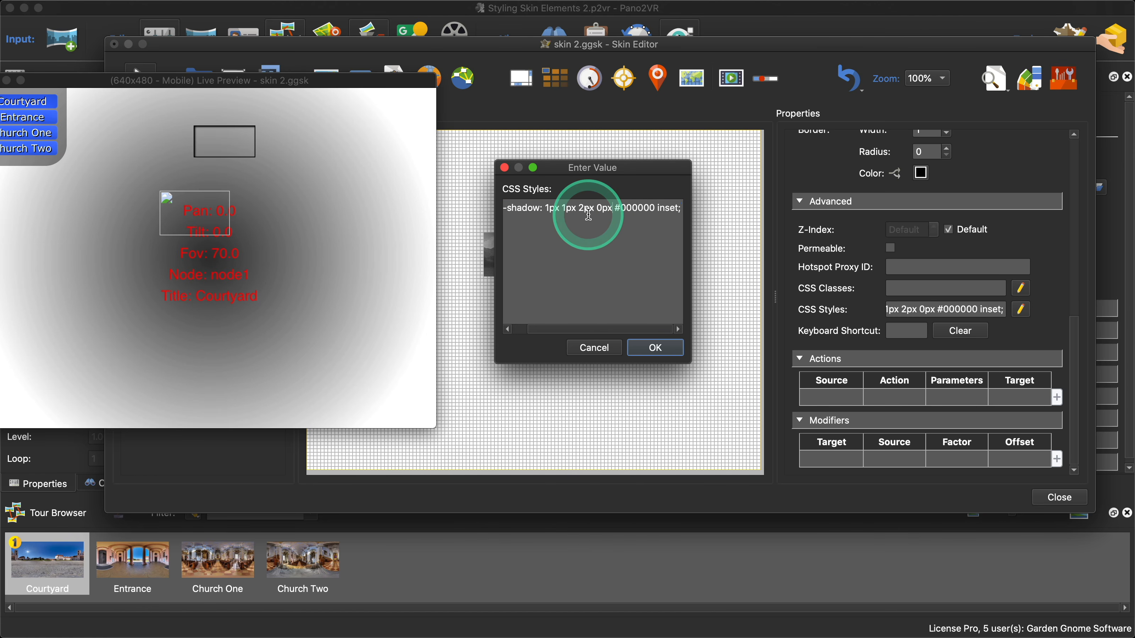
key(BackSpace)
key(BackSpace)
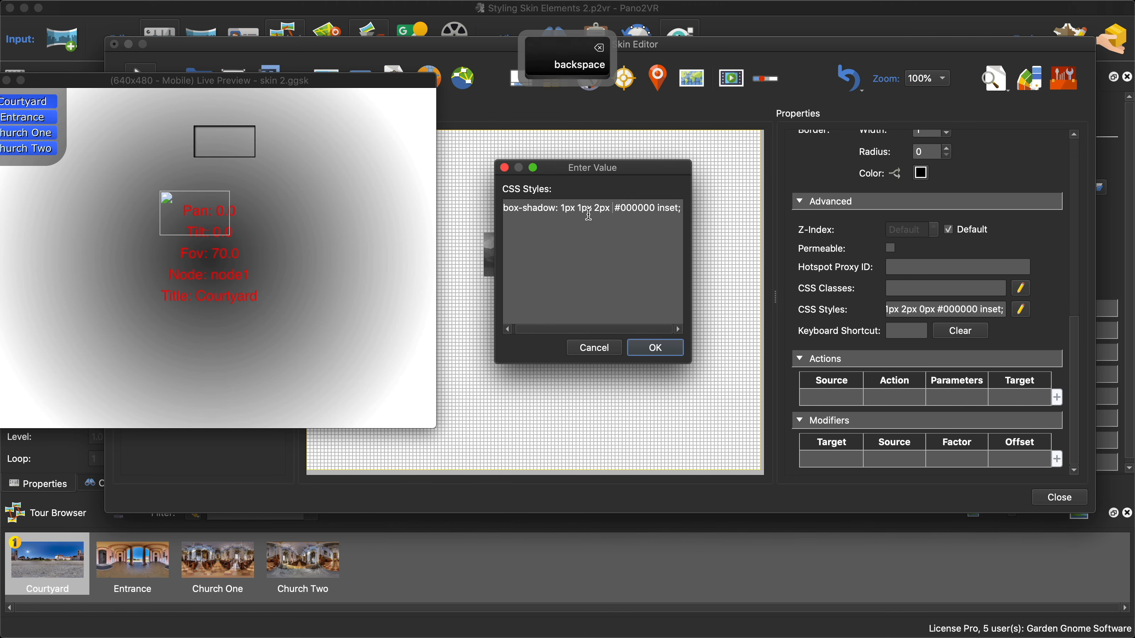
- Set both shadow offsets to 0px and the blur to 5px, giving "box-shadow: 0px 0px 5px #000000 inset;", and apply the style
click(568, 212)
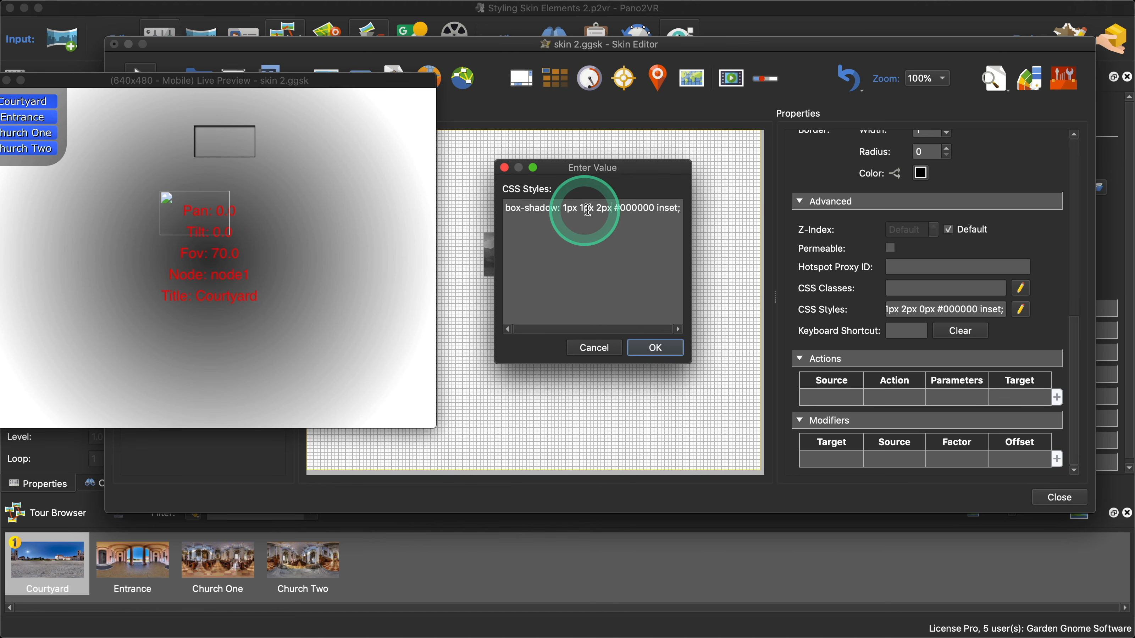
click(584, 222)
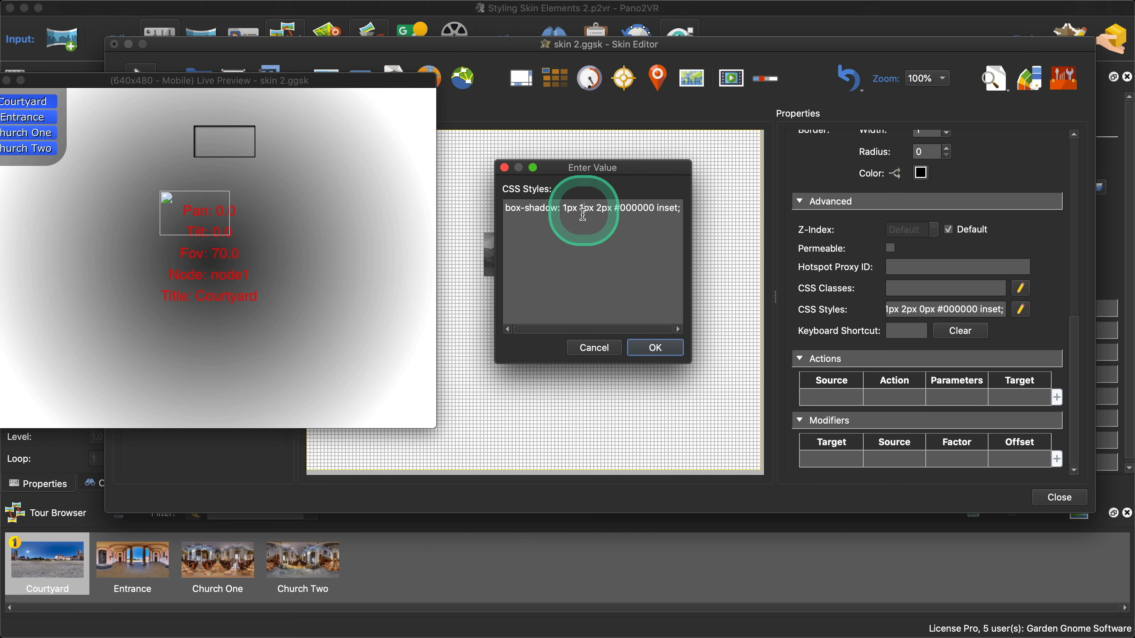
key(BackSpace)
text(0)
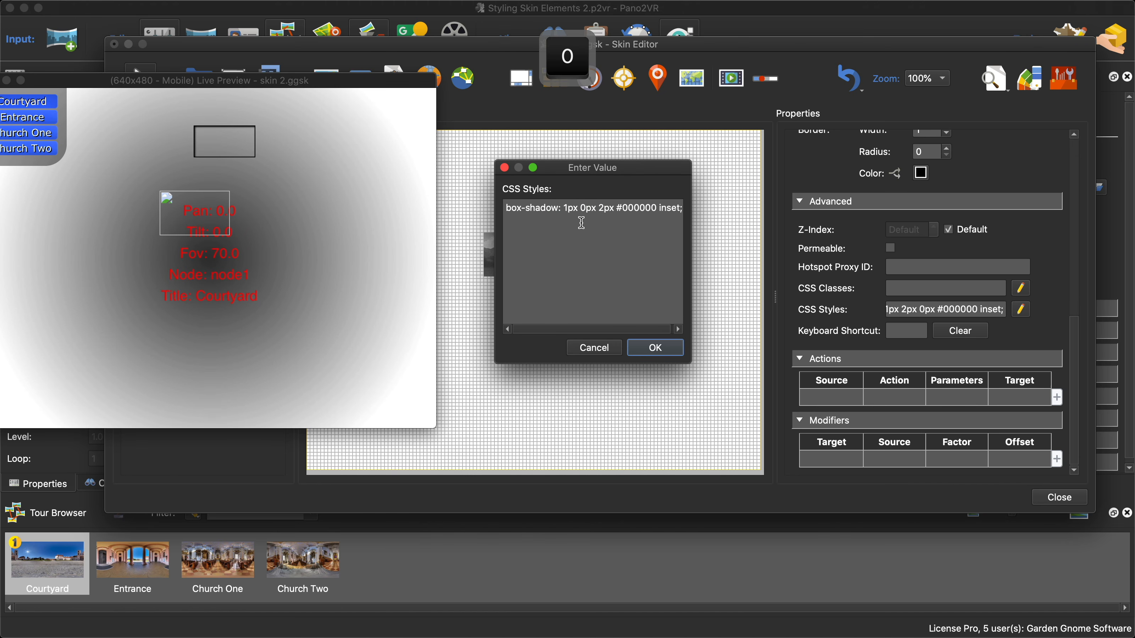
click(568, 212)
key(BackSpace)
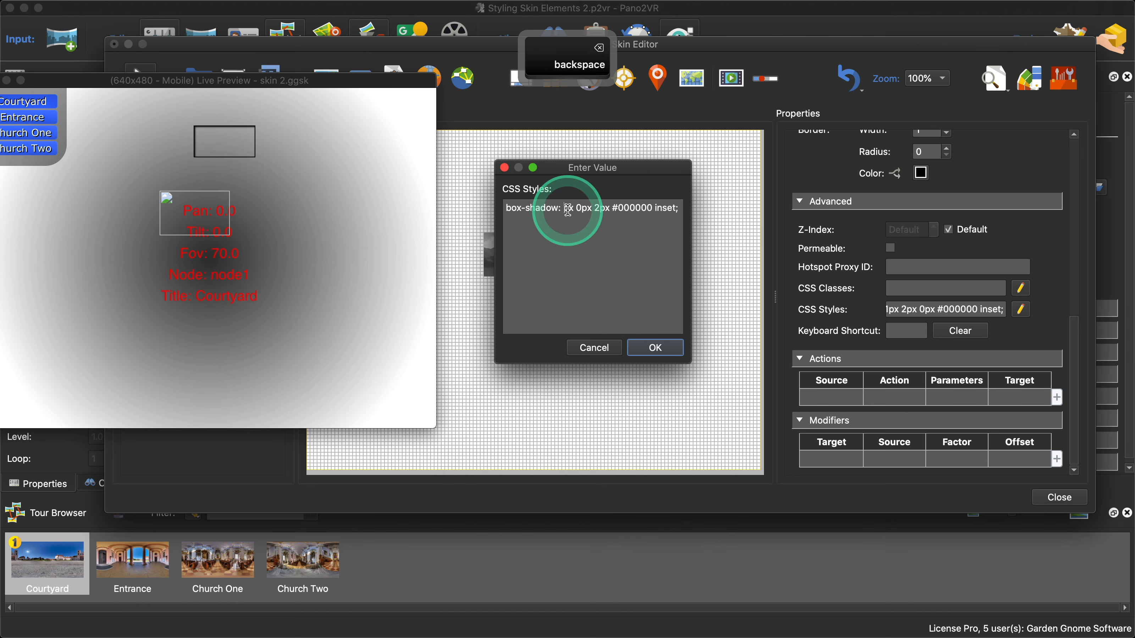
click(584, 231)
text(0px )
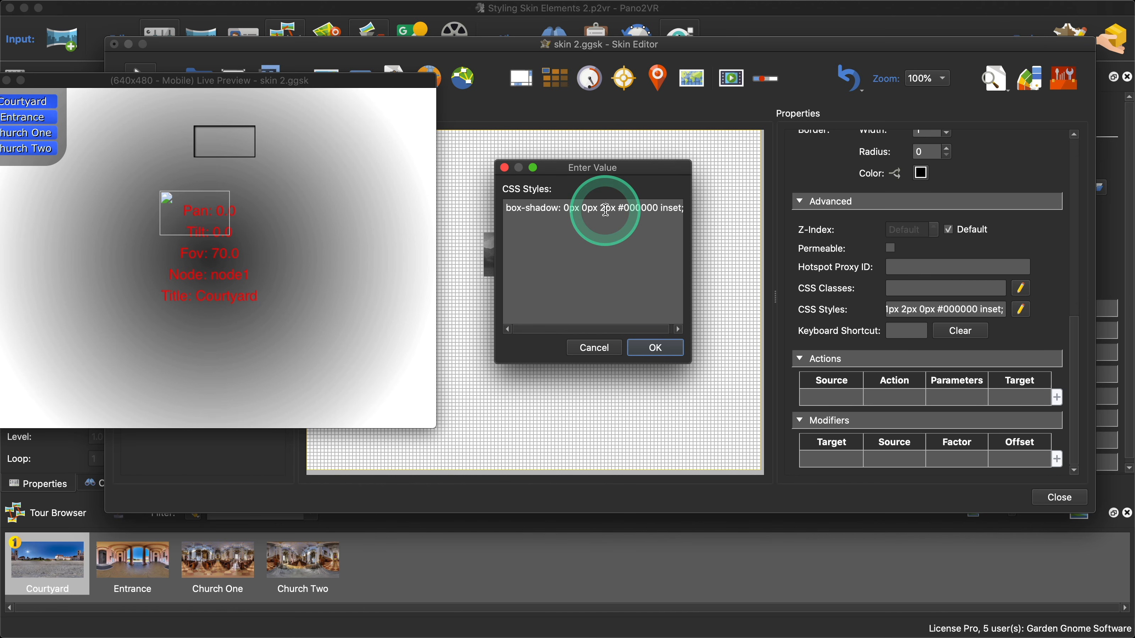
text(5)
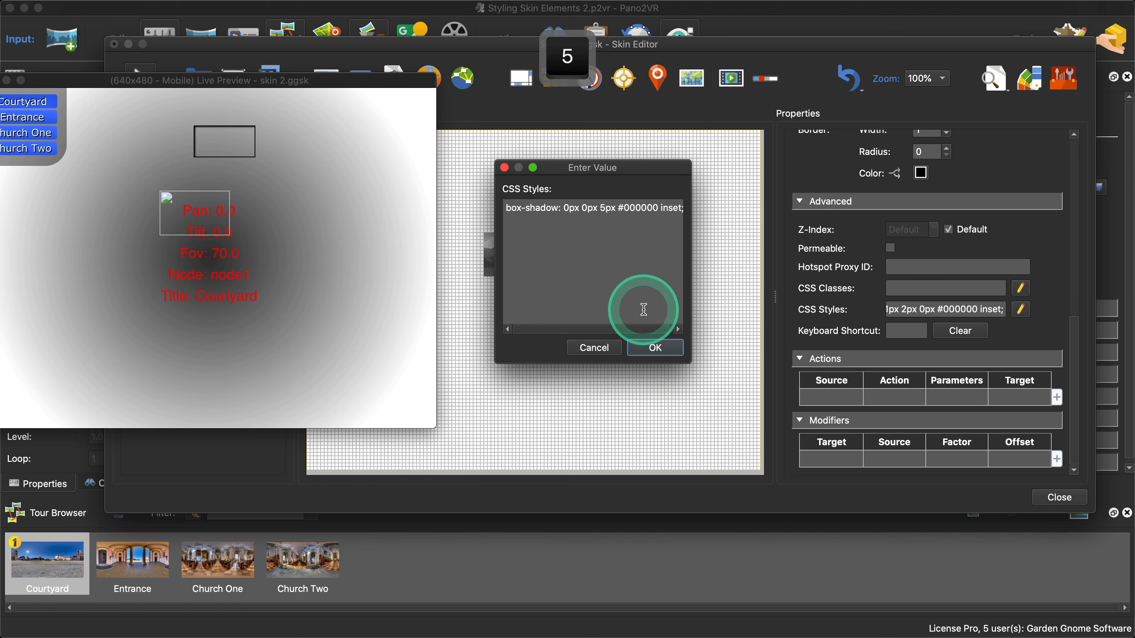
click(654, 347)
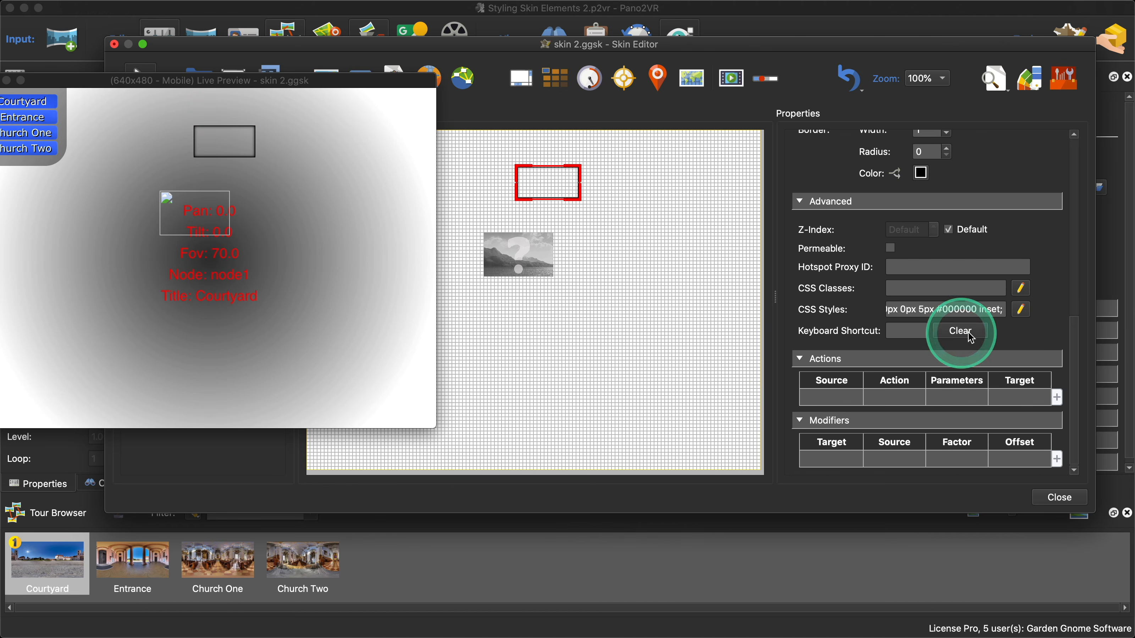
- Enable the rectangle's background fill
scroll(1018, 169, up, 5)
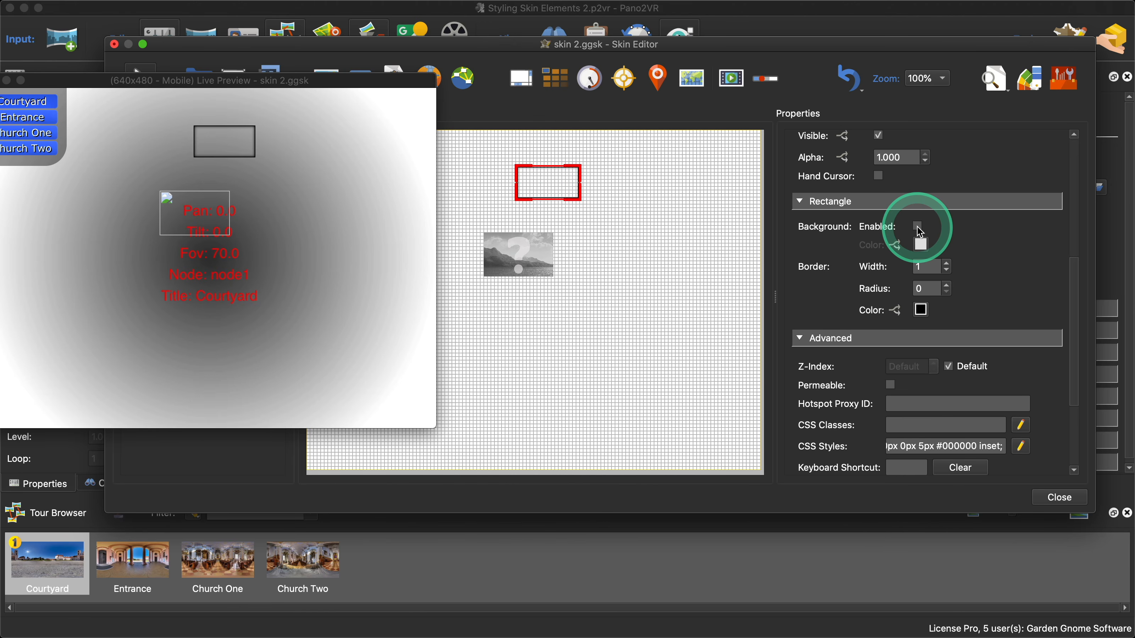
click(918, 227)
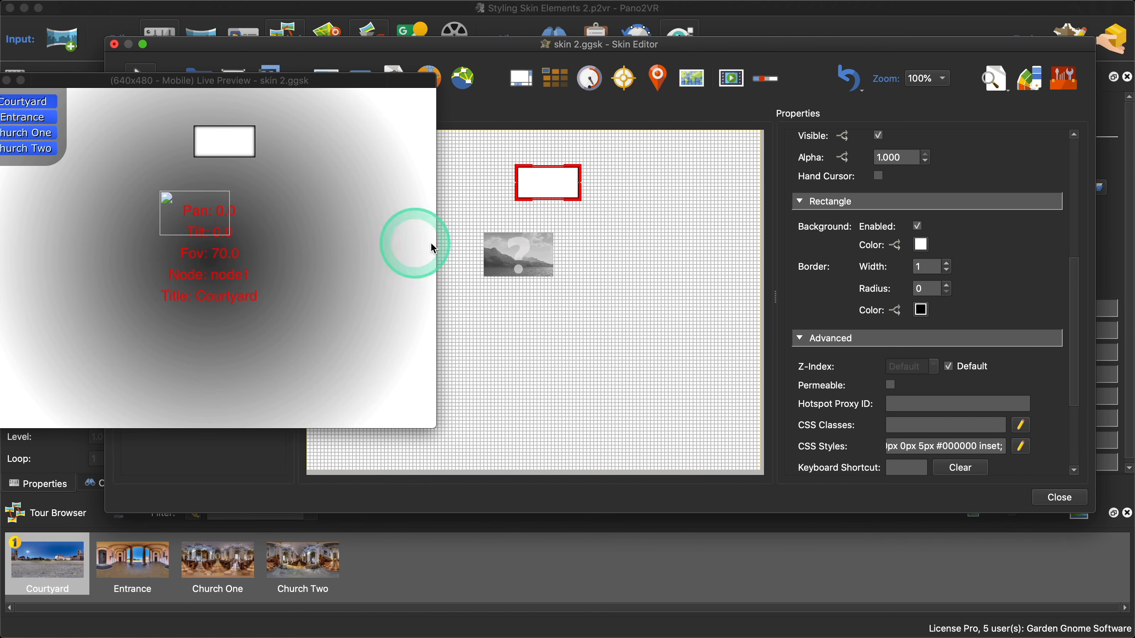
- Copy the rectangle's CSS style text "box-shadow: 0px 0px 5px #000000 inset;"
click(505, 252)
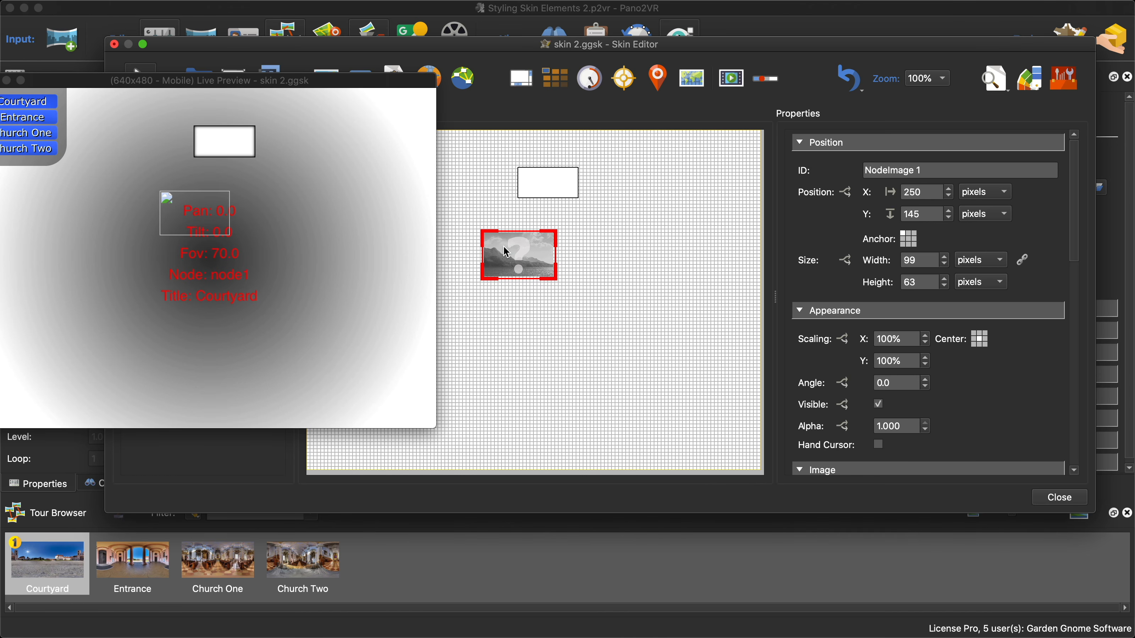
scroll(998, 430, down, 6)
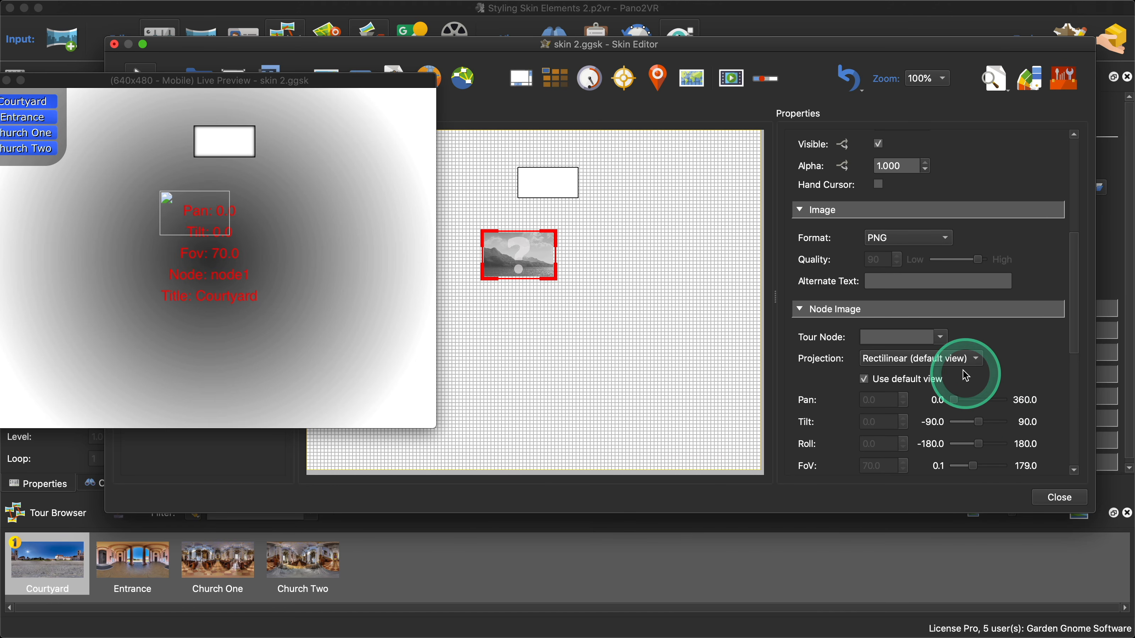
scroll(993, 316, down, 10)
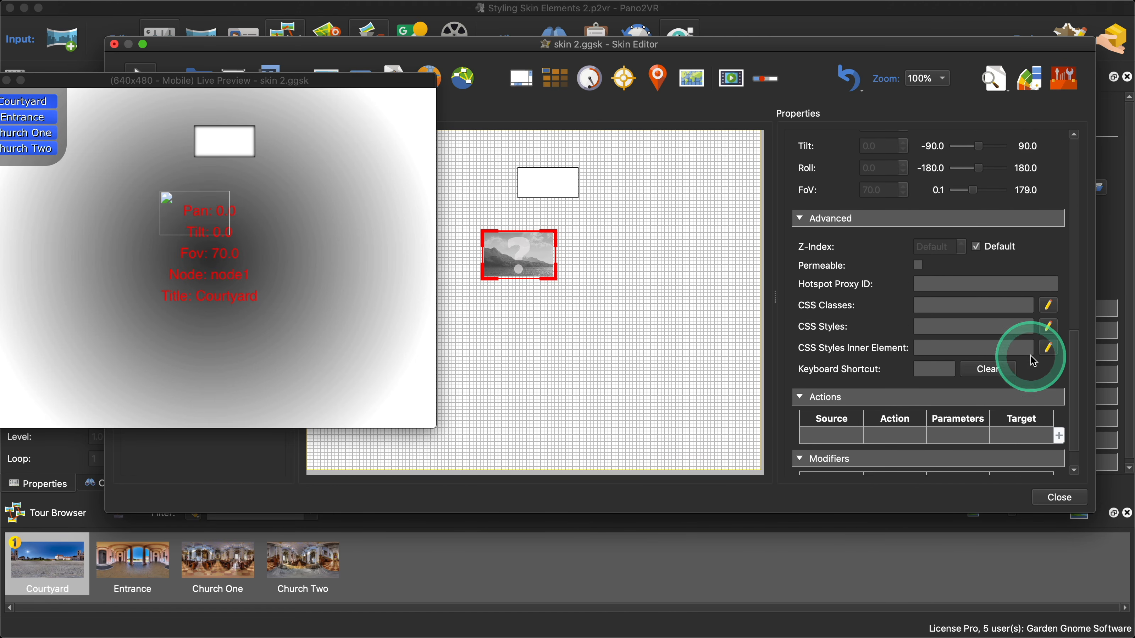
click(548, 182)
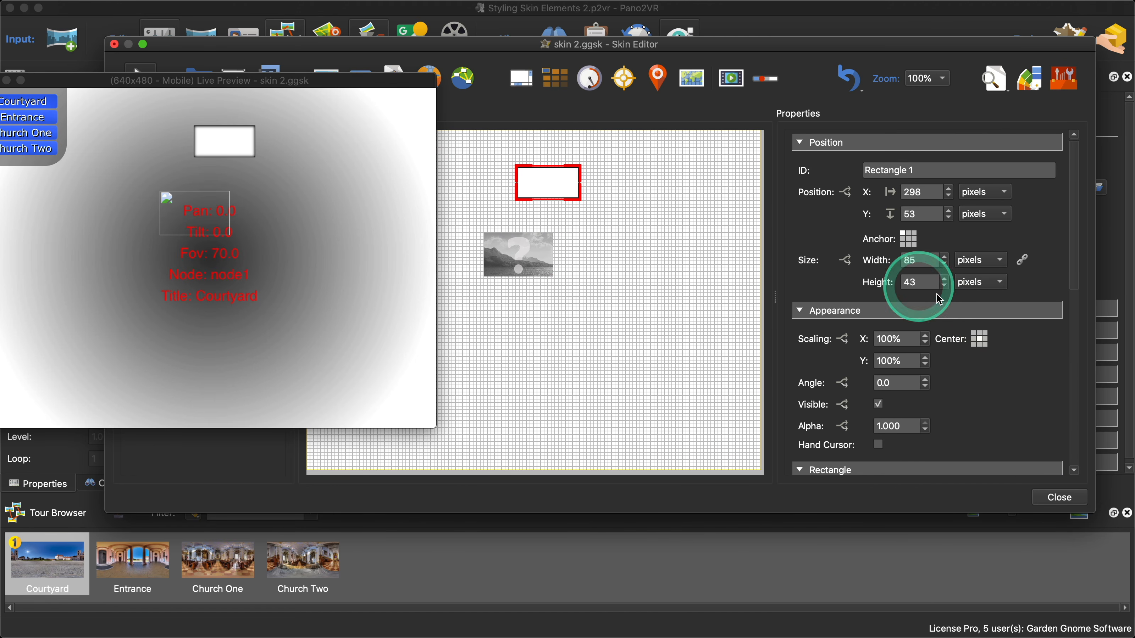
scroll(1013, 368, down, 10)
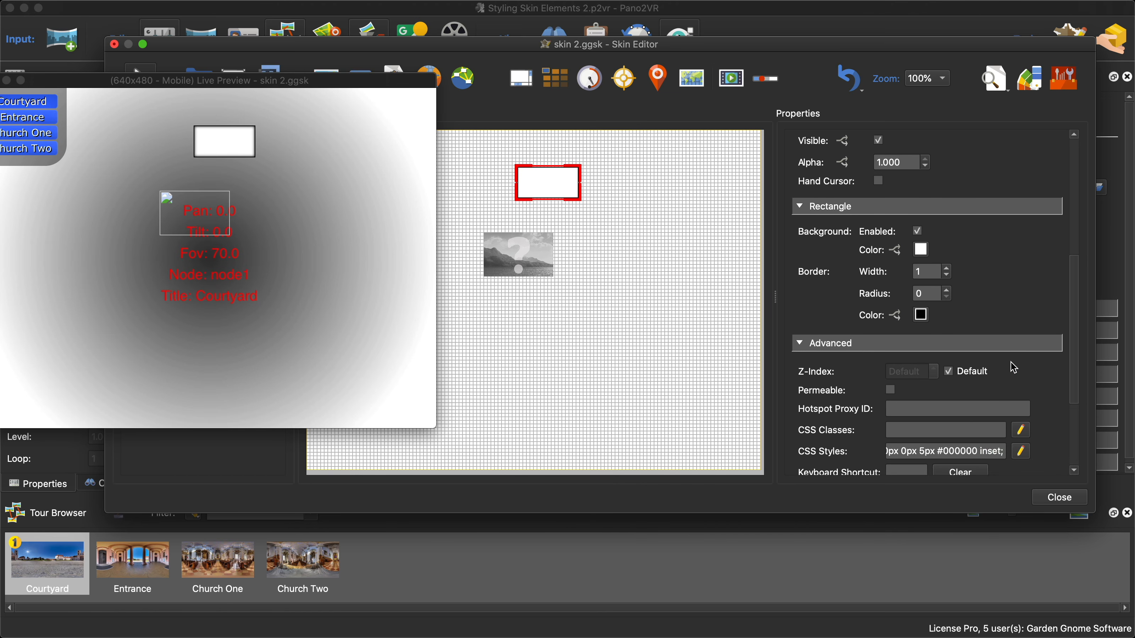
click(1016, 393)
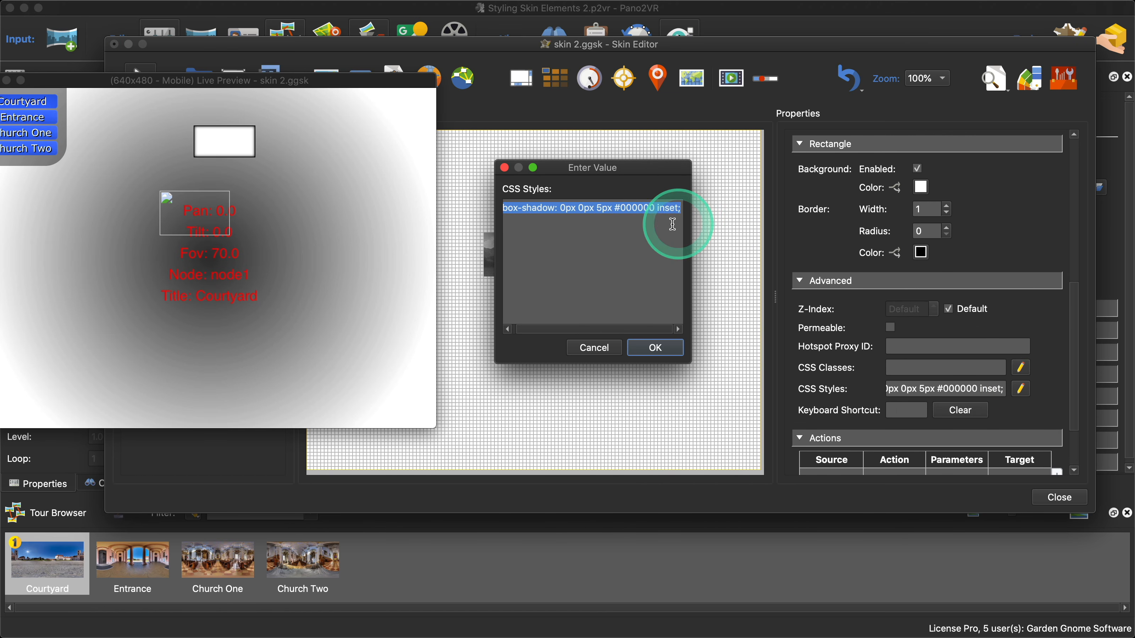
right_click(644, 210)
click(674, 273)
click(655, 348)
click(375, 246)
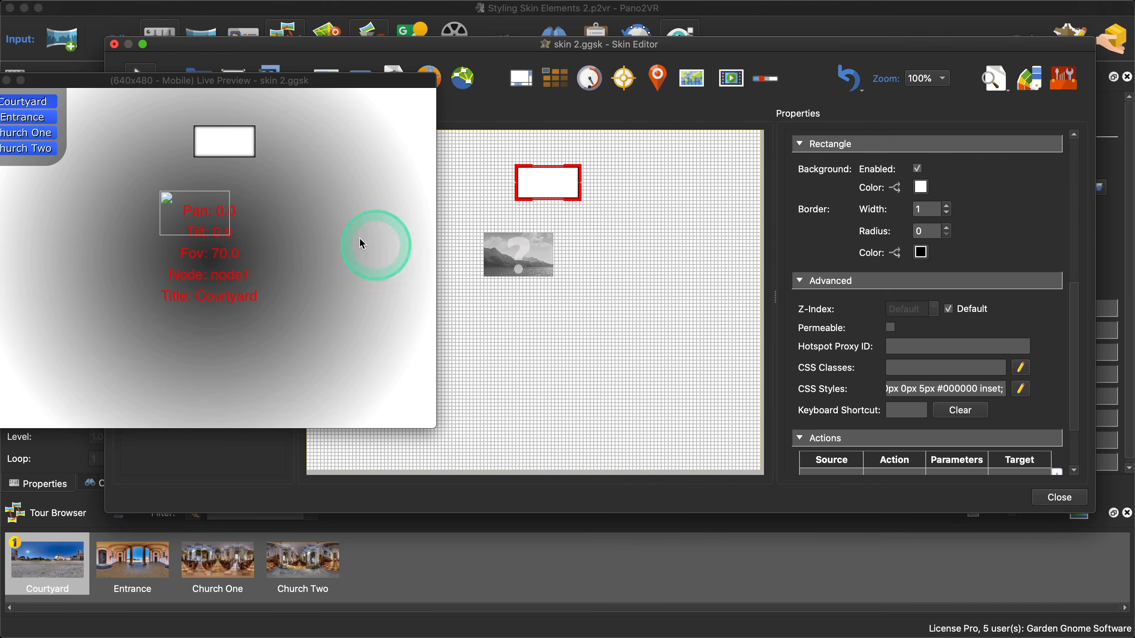
- Paste the copied inset box-shadow into the node image's CSS Styles Inner Element
click(514, 257)
scroll(993, 368, down, 8)
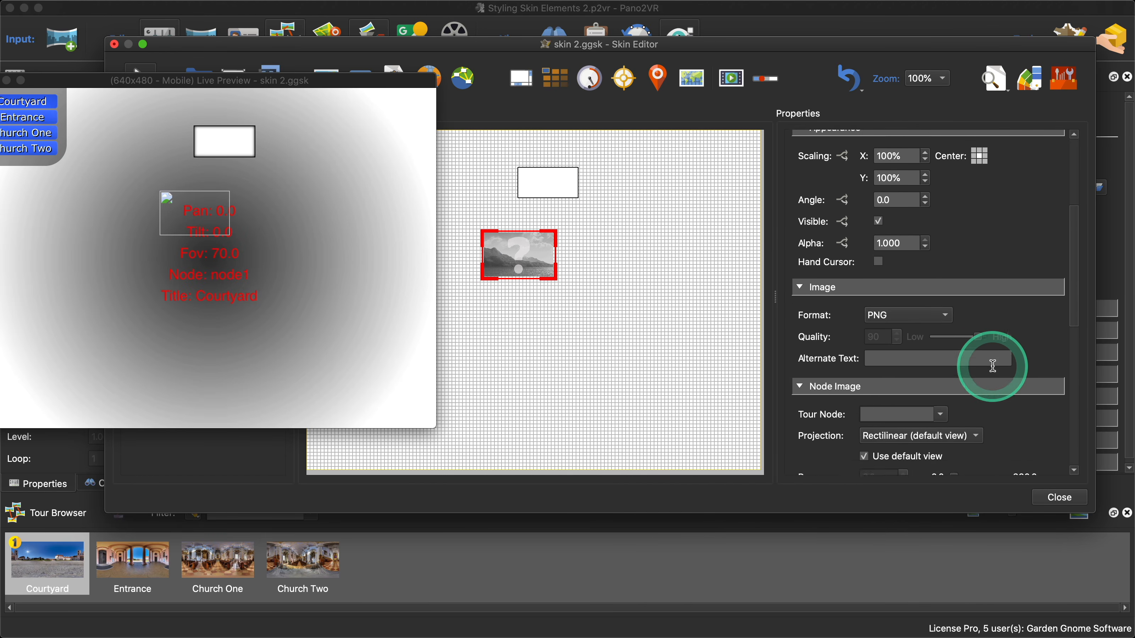
scroll(996, 371, down, 10)
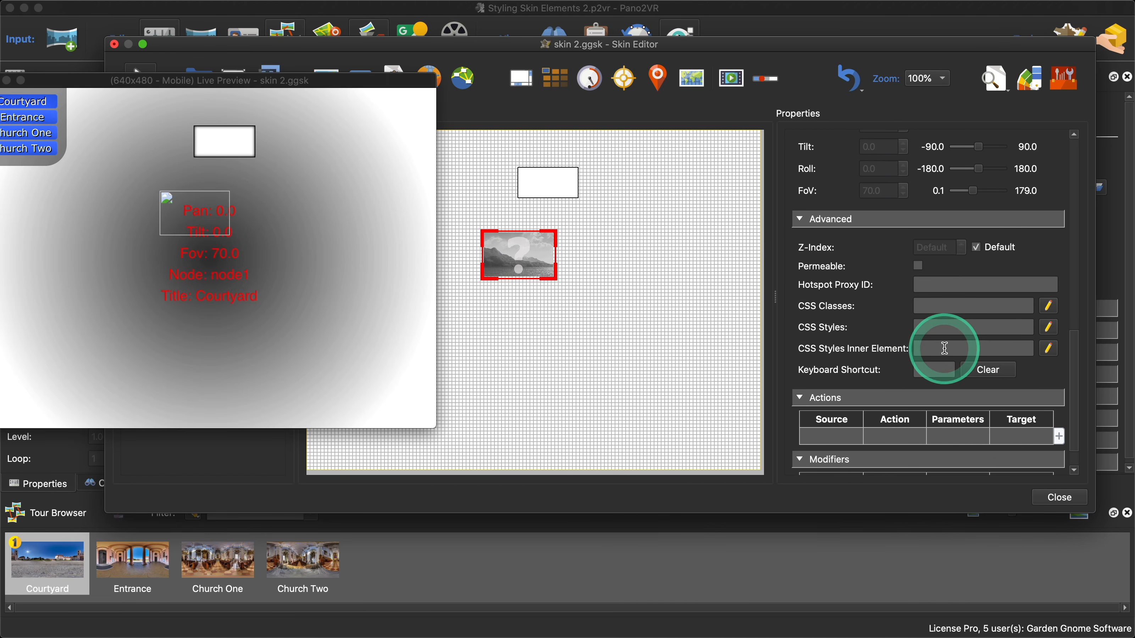
right_click(944, 348)
click(990, 431)
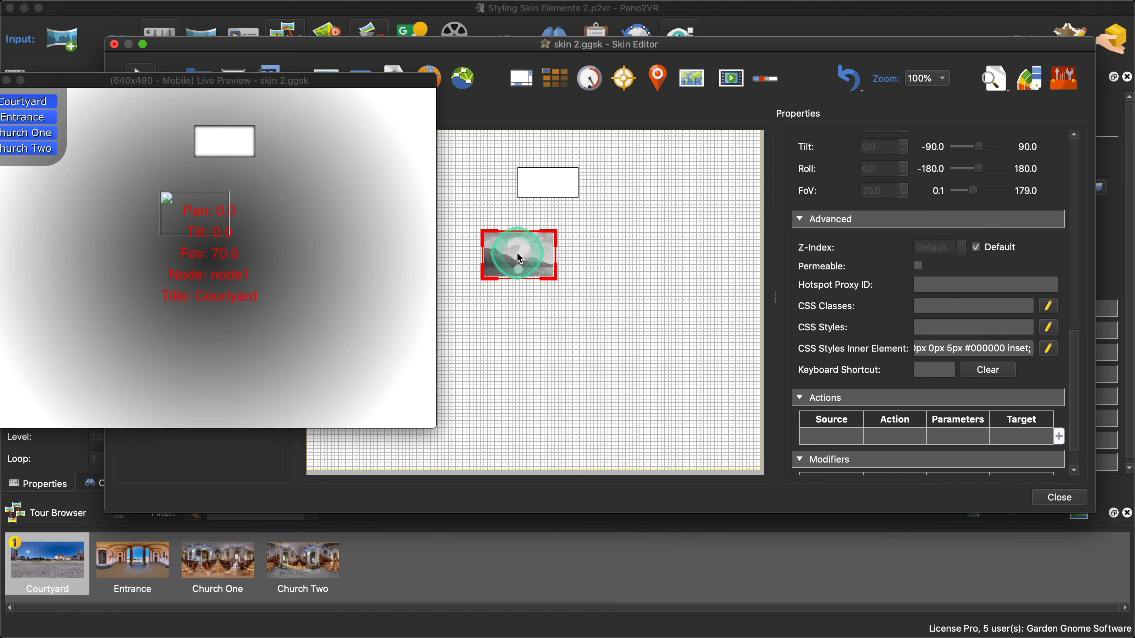
- Move the node image to the canvas's upper-right corner, at about X 522, Y 16, and set its tour node to Courtyard
drag(517, 254, 709, 159)
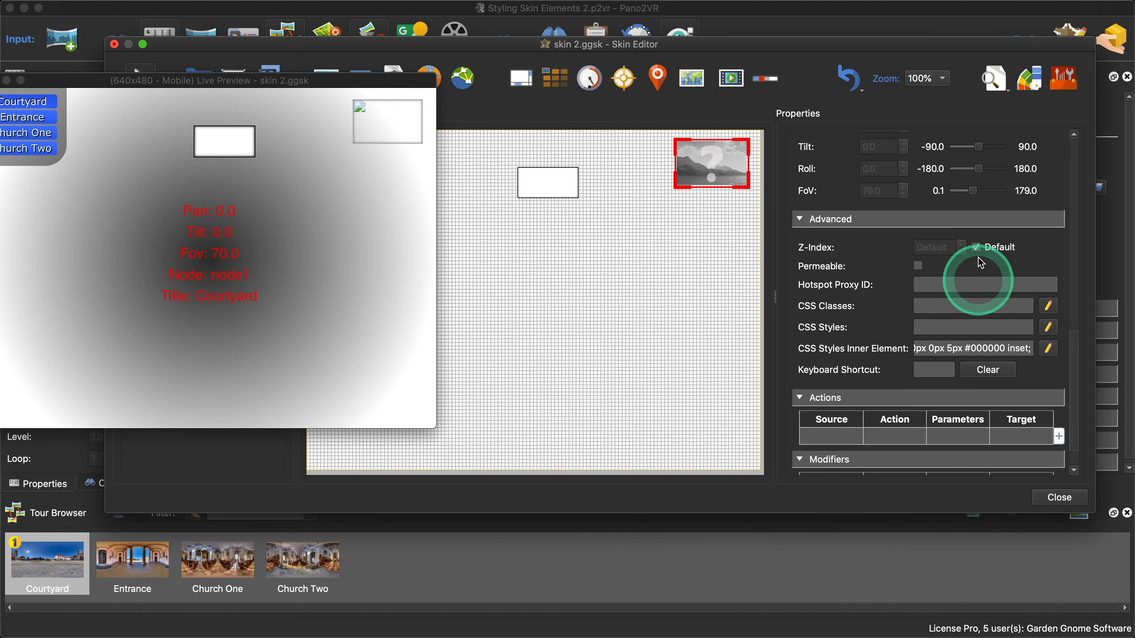
scroll(996, 237, up, 5)
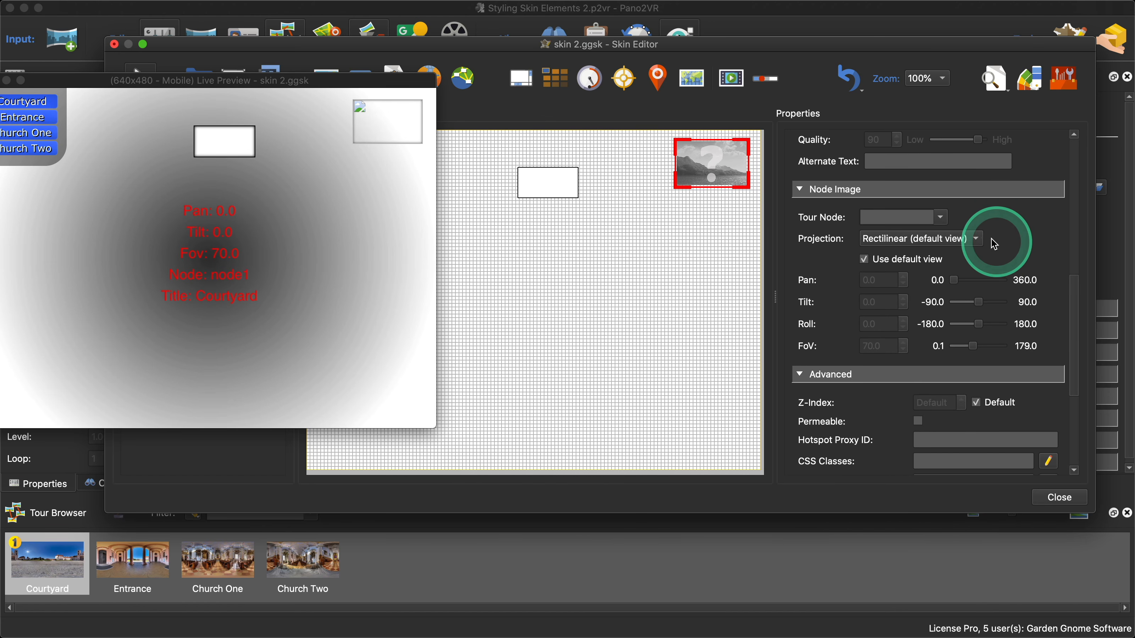
click(936, 217)
click(916, 267)
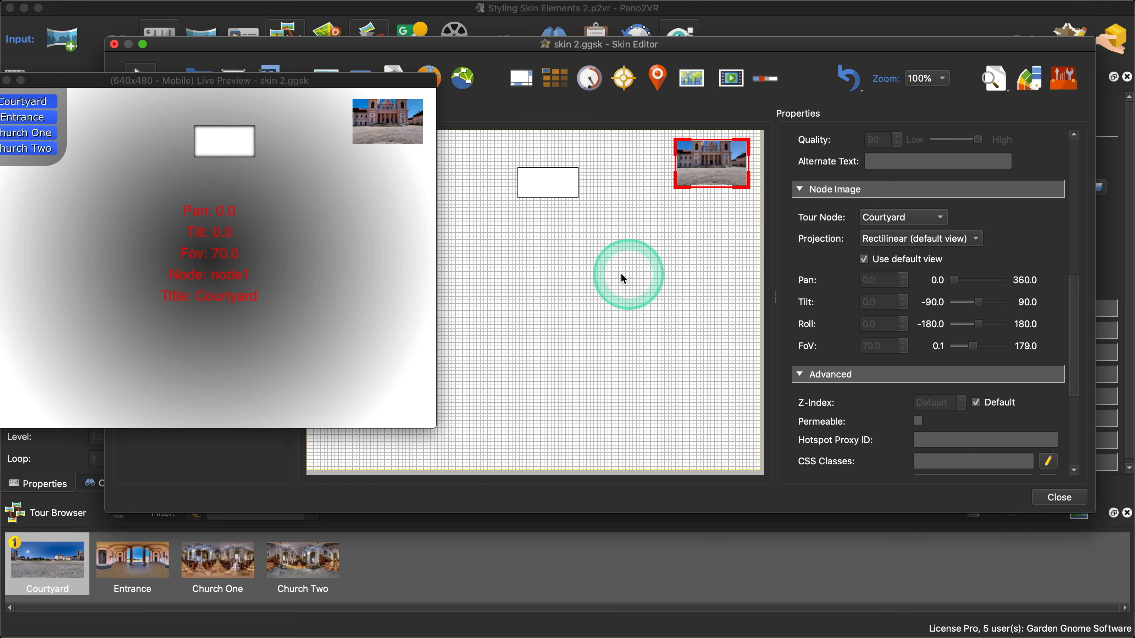
- Draw a container about 98 by 66 pixels, place it over the node image, and close the live preview
drag(376, 85, 373, 175)
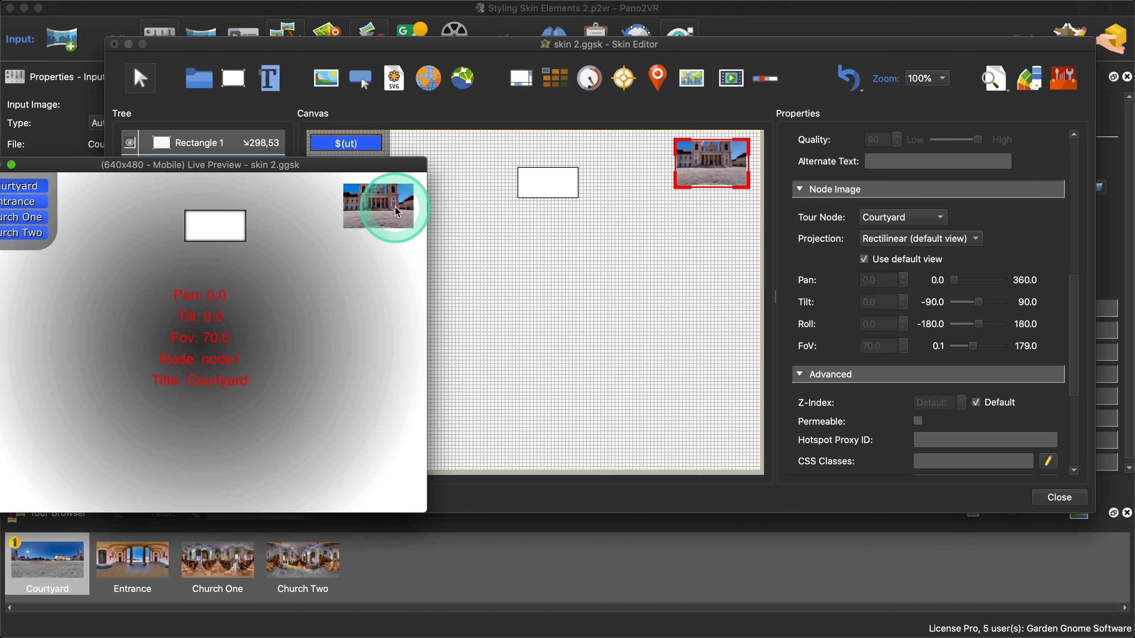
click(199, 79)
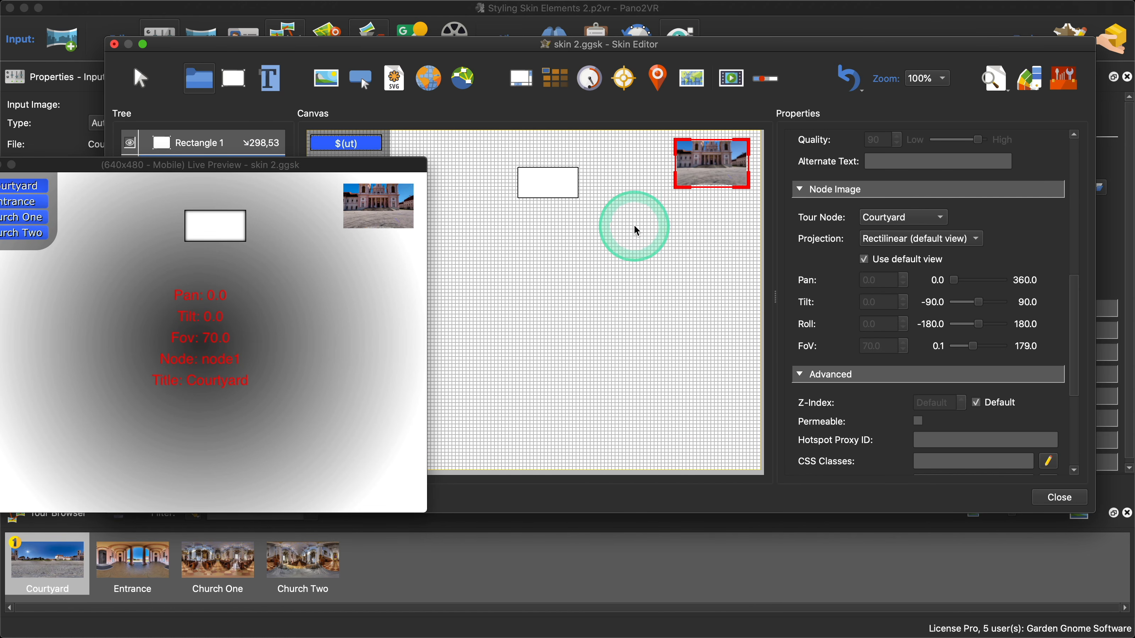
drag(634, 227, 726, 167)
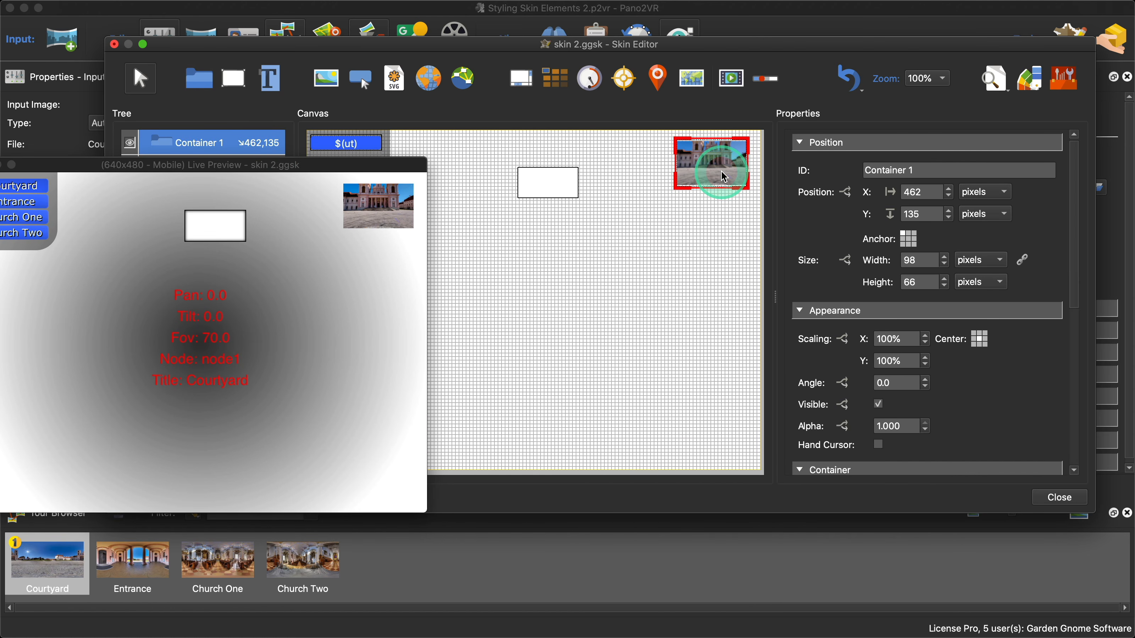
drag(76, 162, 206, 156)
click(114, 158)
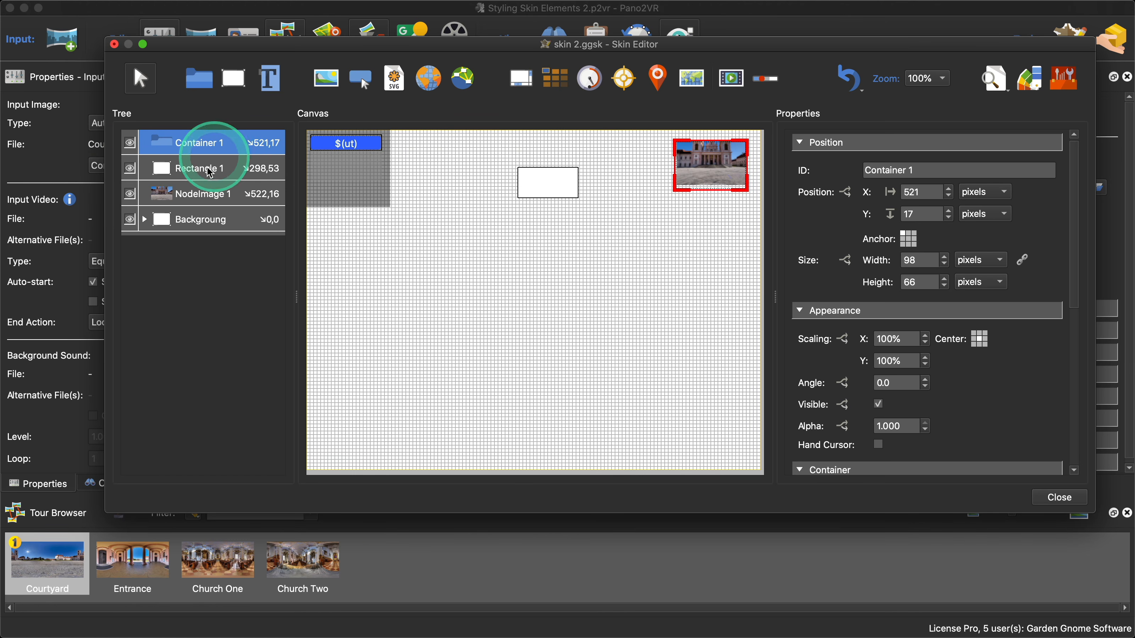
- Match the container's size to the node image by setting its width to 99 and height to 63 pixels
click(196, 193)
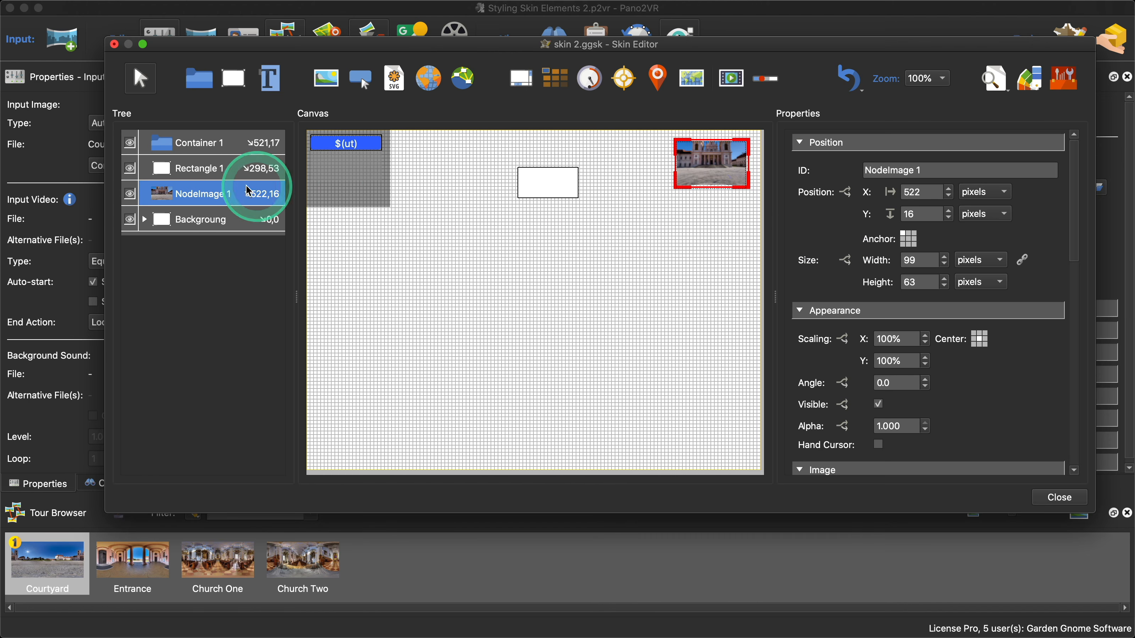
click(220, 147)
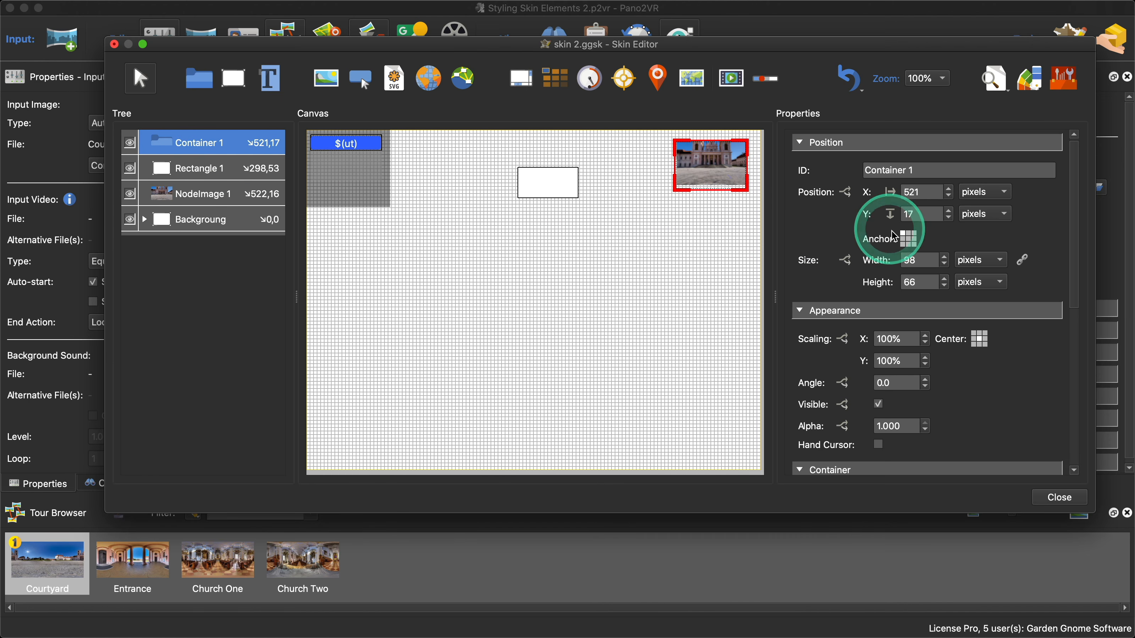
double_click(916, 260)
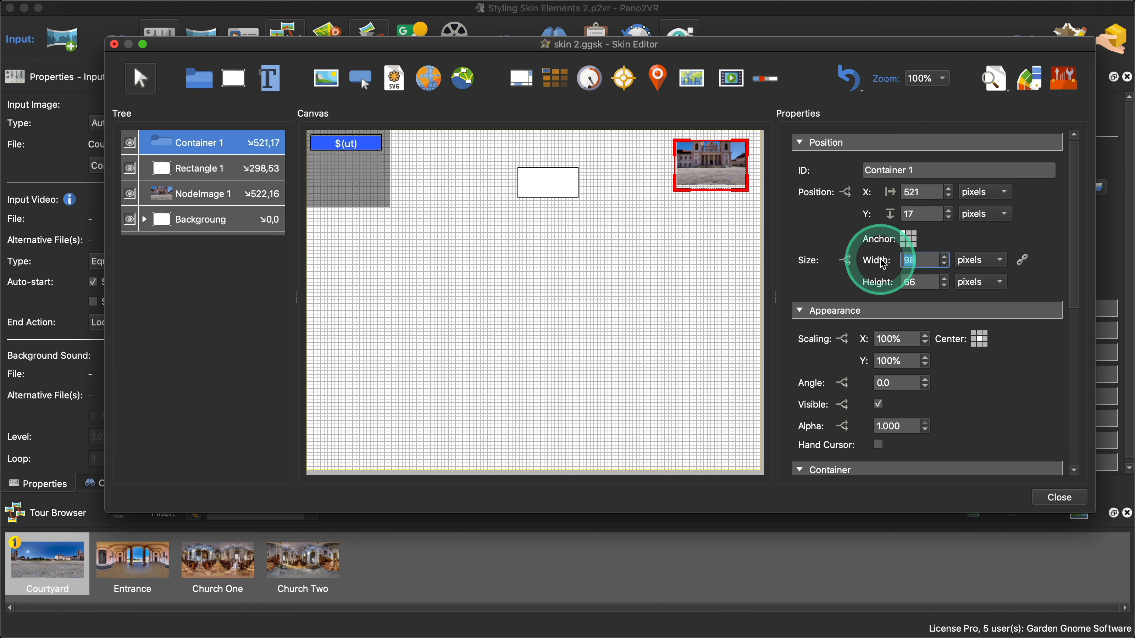
text(99)
key(Tab)
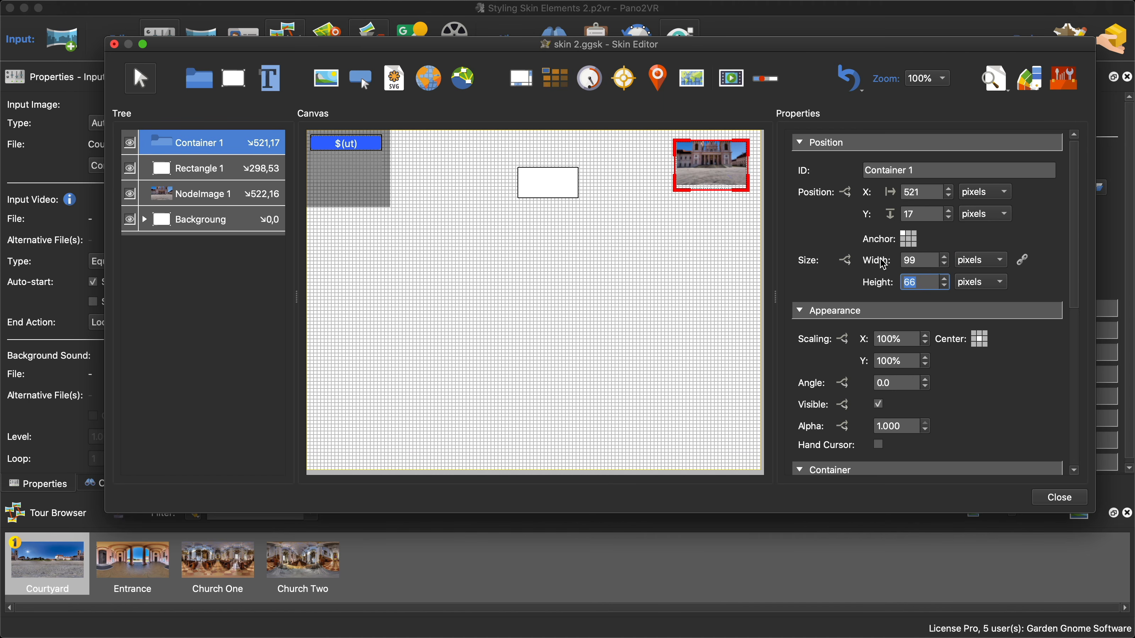
text(3)
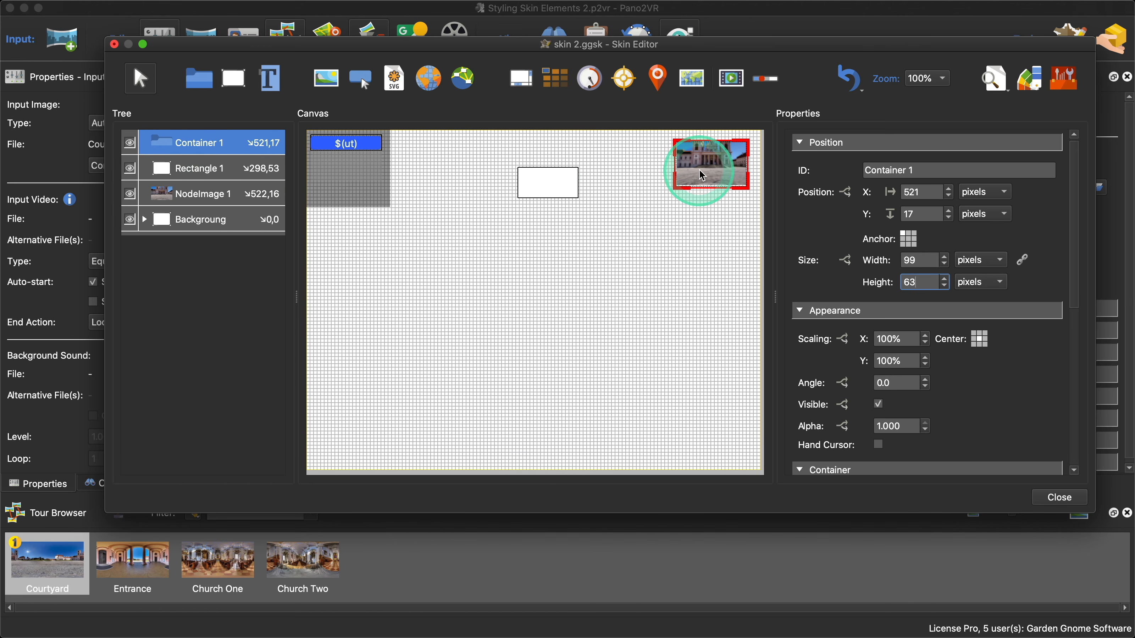
- Align the container with the node image by setting its position to X 522 and Y 16 pixels
click(202, 195)
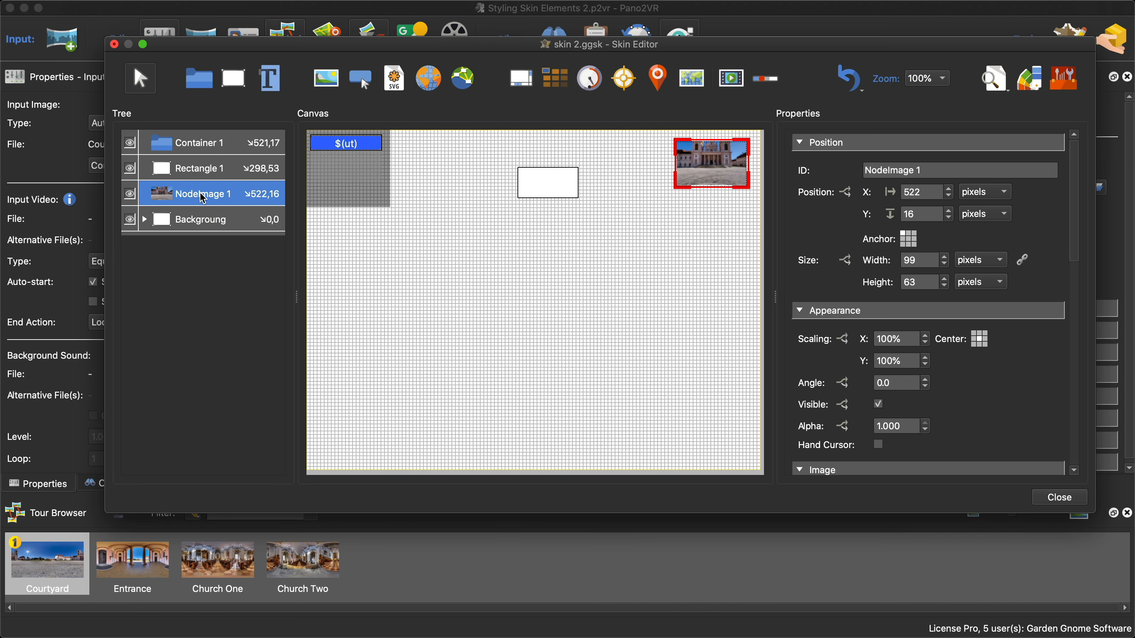
click(202, 144)
drag(938, 197, 857, 193)
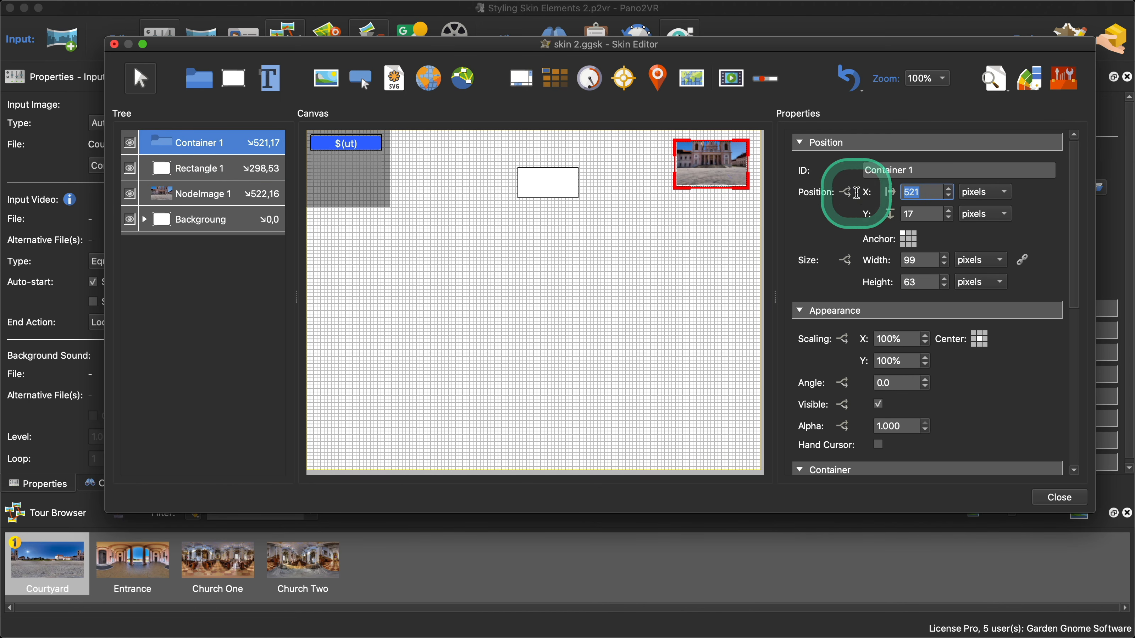
text(522)
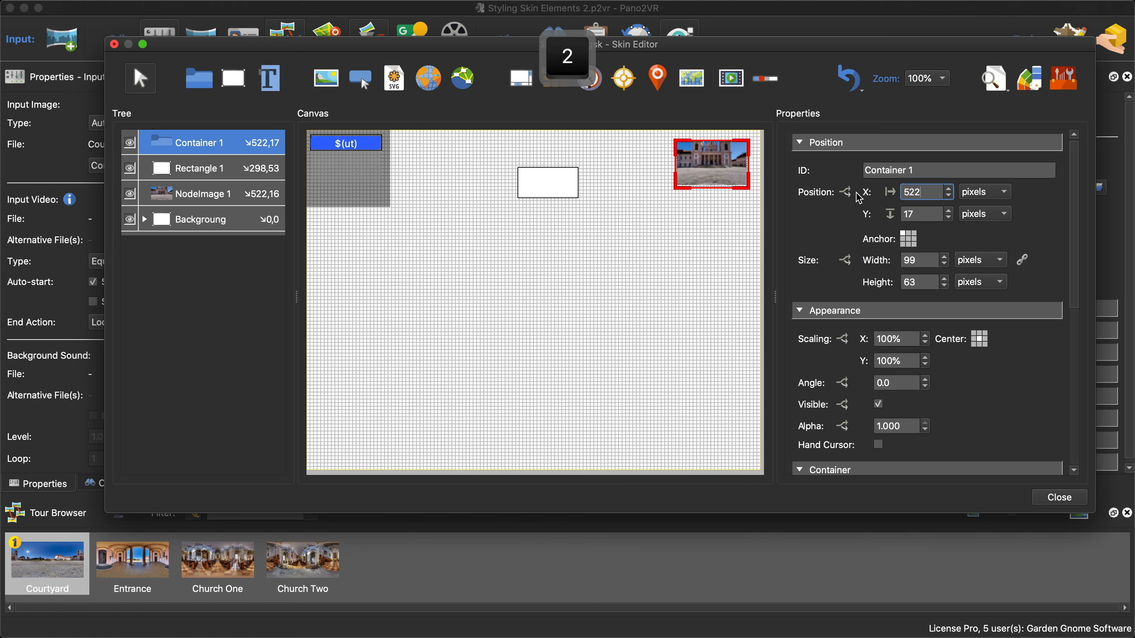
drag(939, 215, 896, 214)
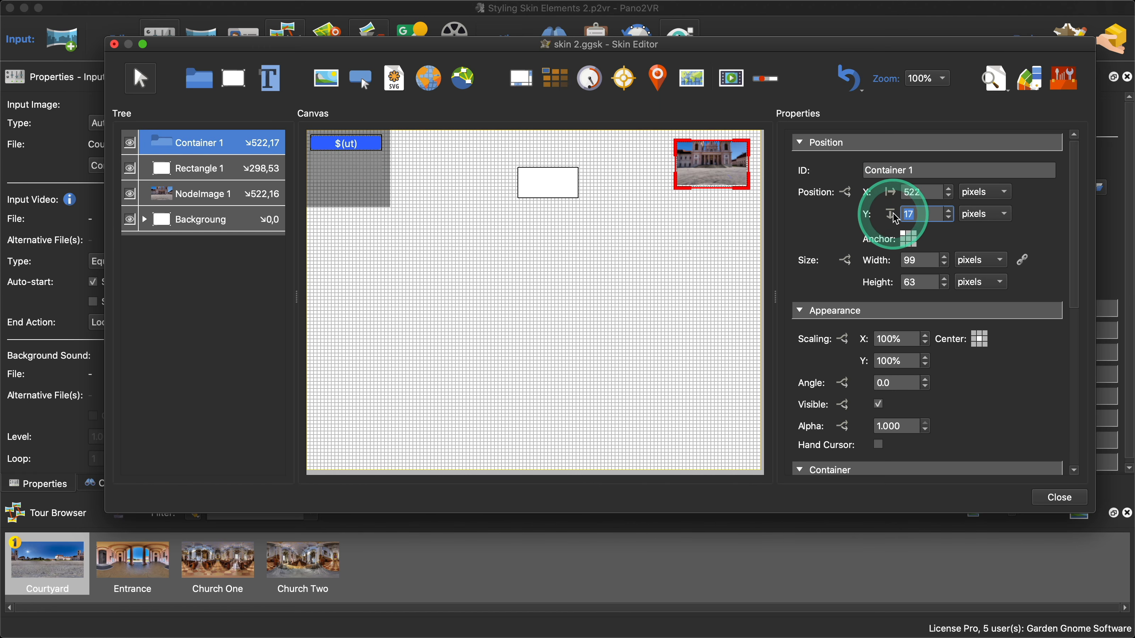
text(16)
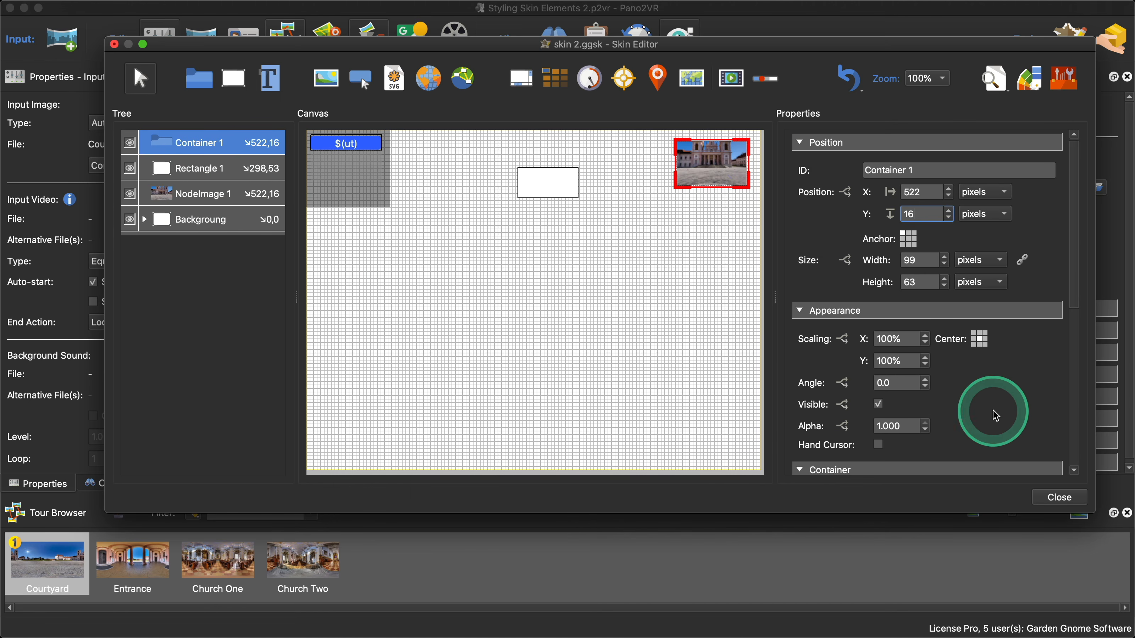
- Paste the copied inset box-shadow into the container's CSS Styles and check the effect over the node image in the live preview
scroll(999, 411, down, 5)
scroll(1088, 391, down, 4)
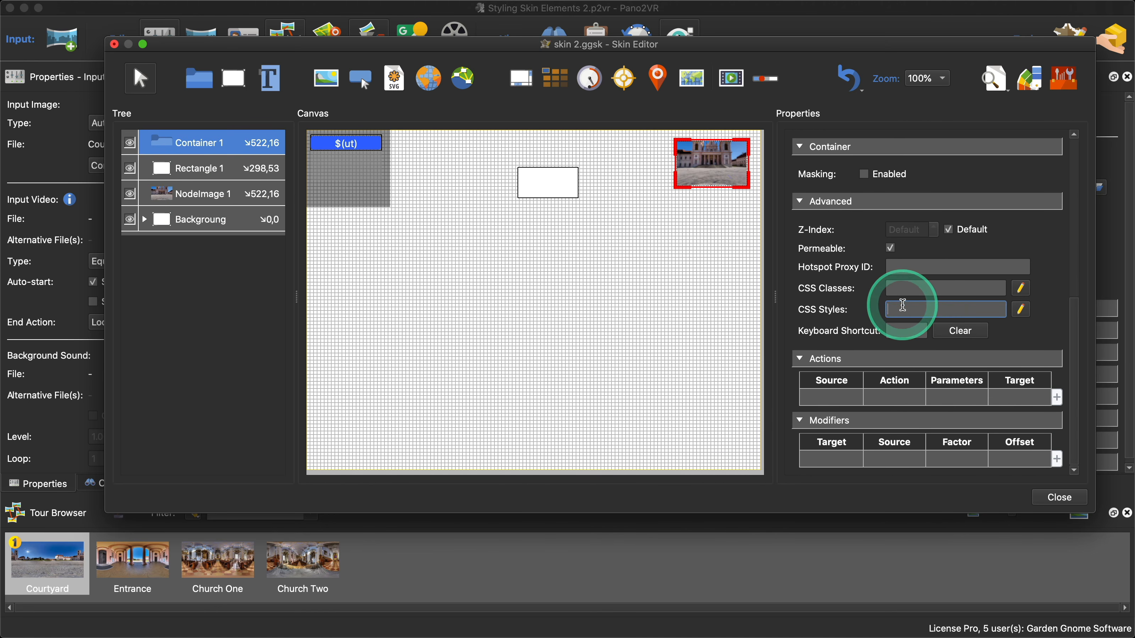
key(super+v)
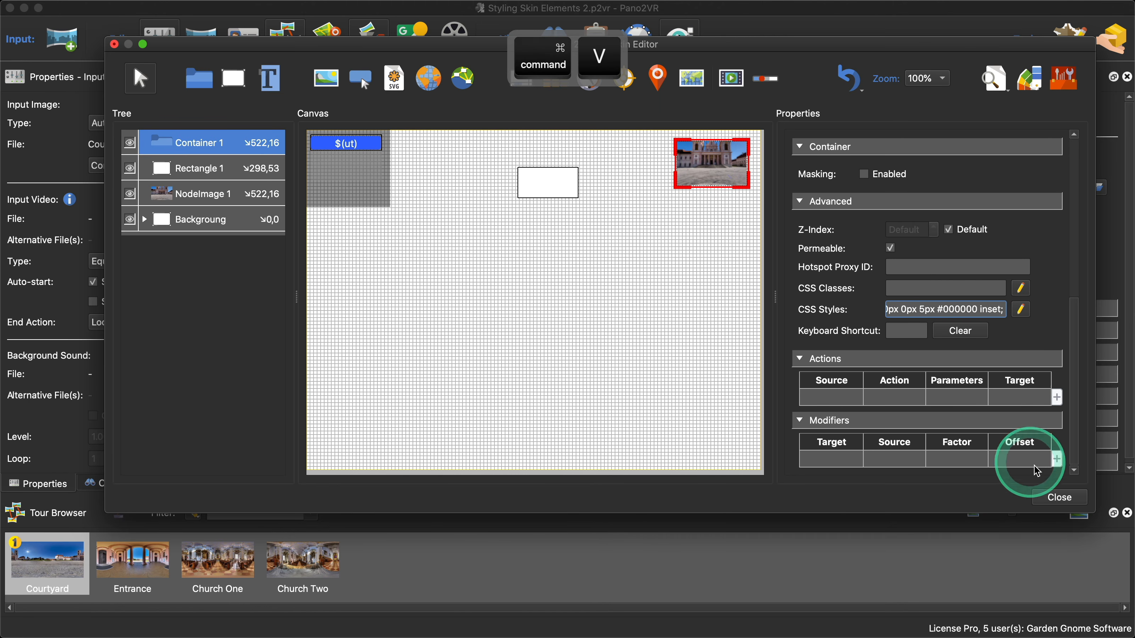
click(992, 85)
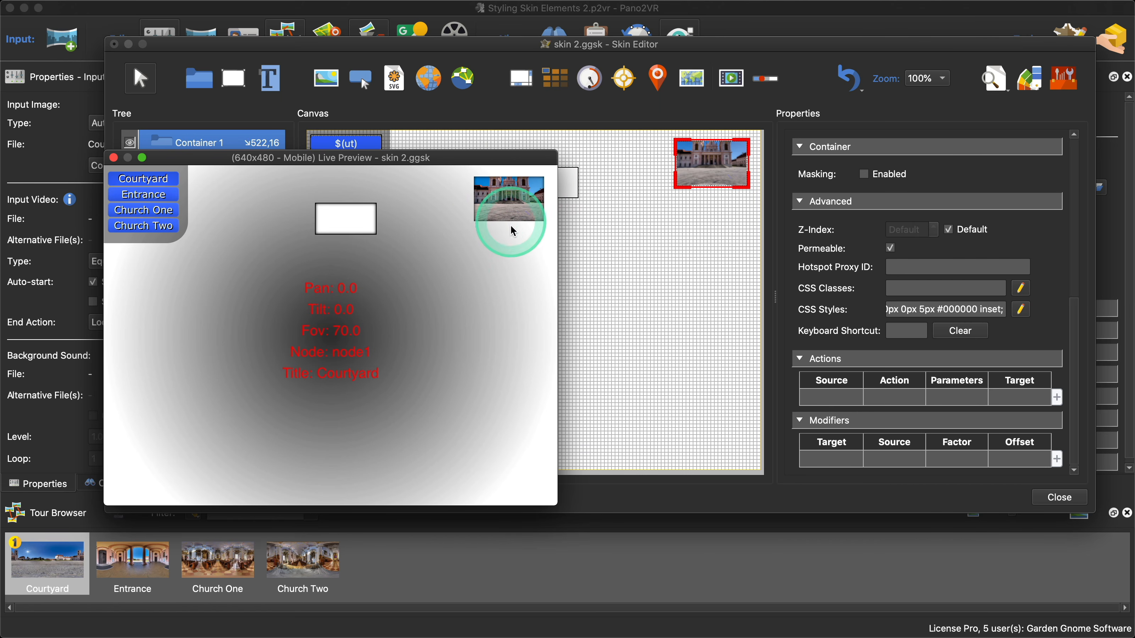
drag(517, 162, 484, 138)
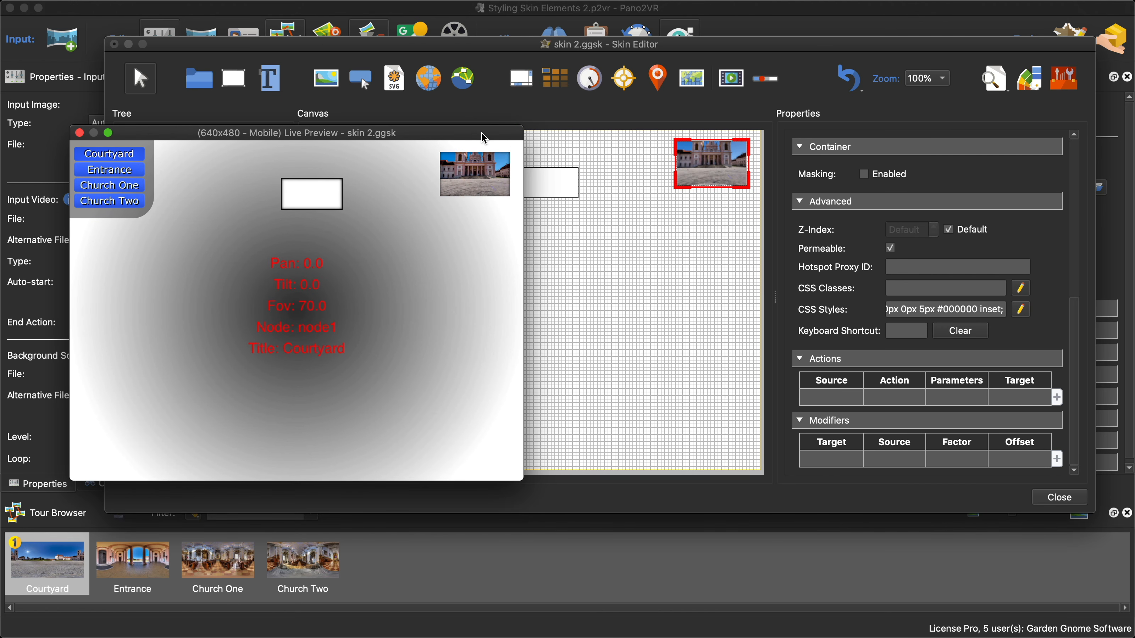
click(79, 133)
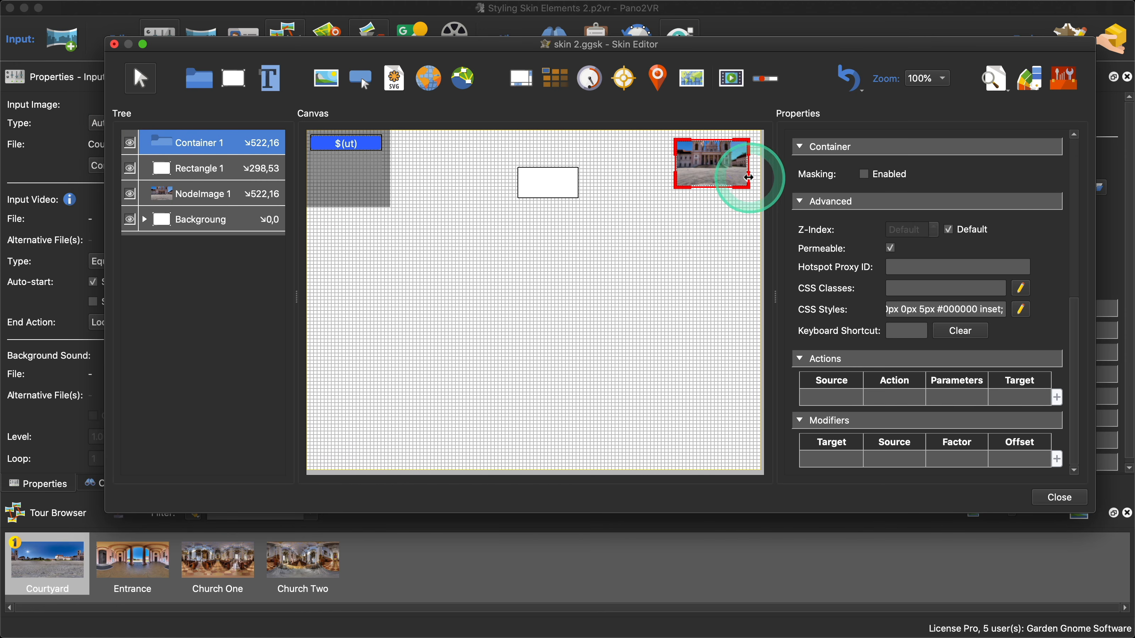
super+click(212, 177)
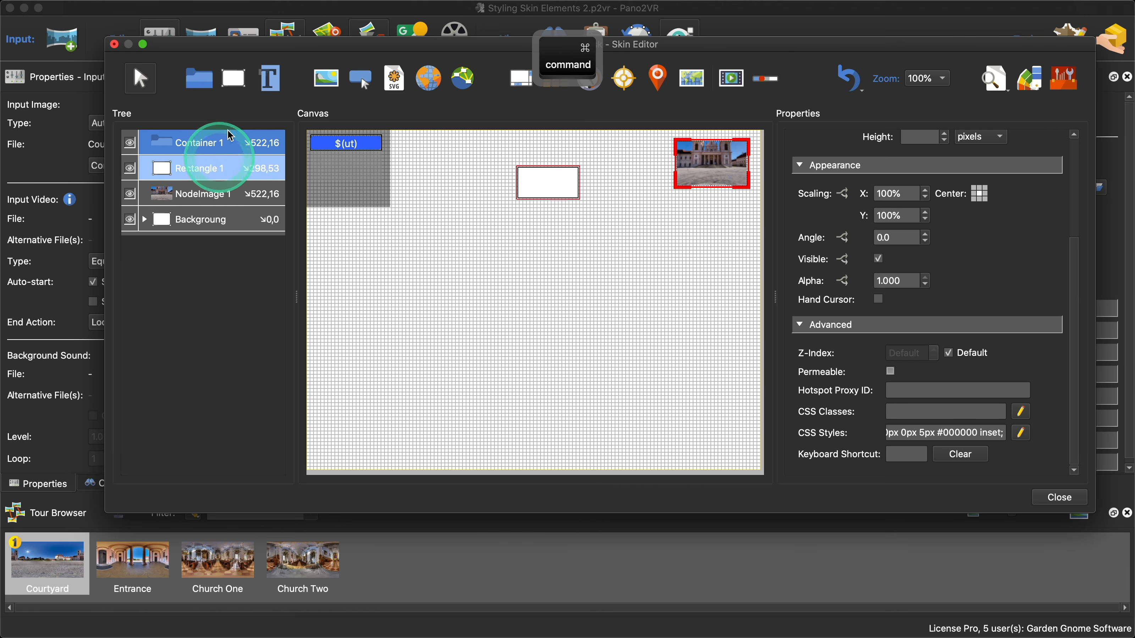
click(237, 142)
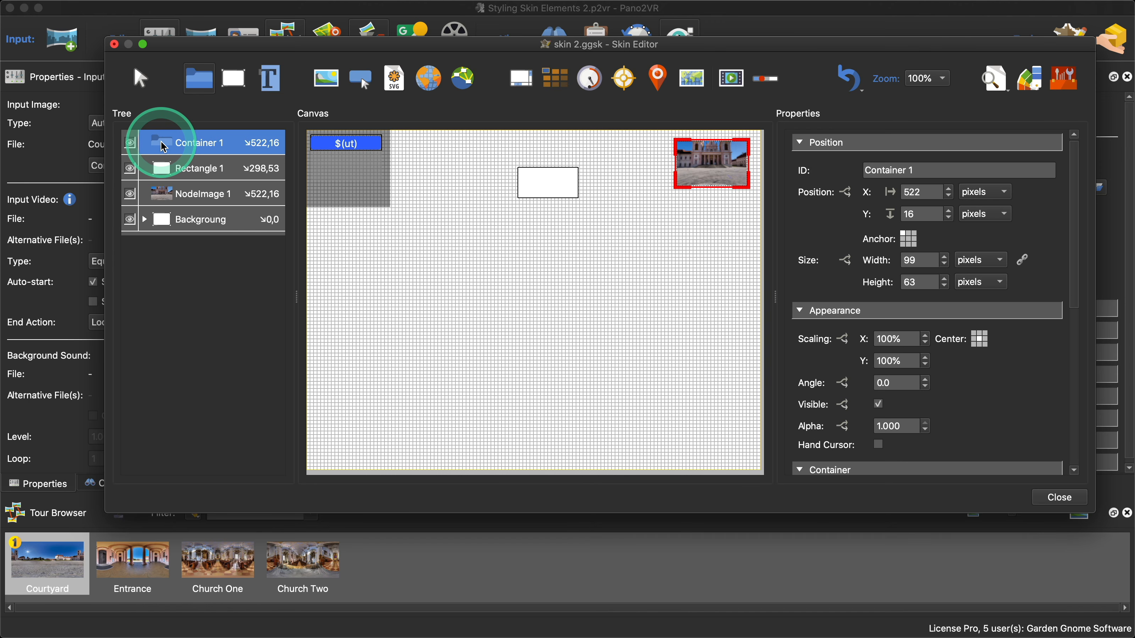
key(super+z)
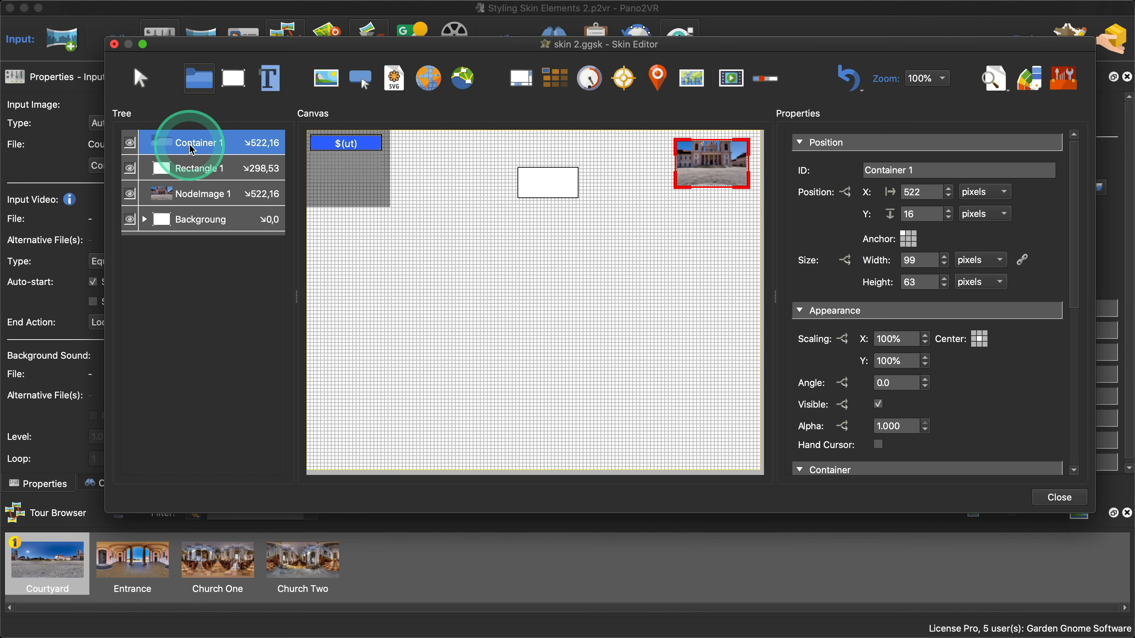
- Wrap Container 1 in a new parent container, move NodeImage 1 inside it below Container 1, and open the live preview
click(469, 230)
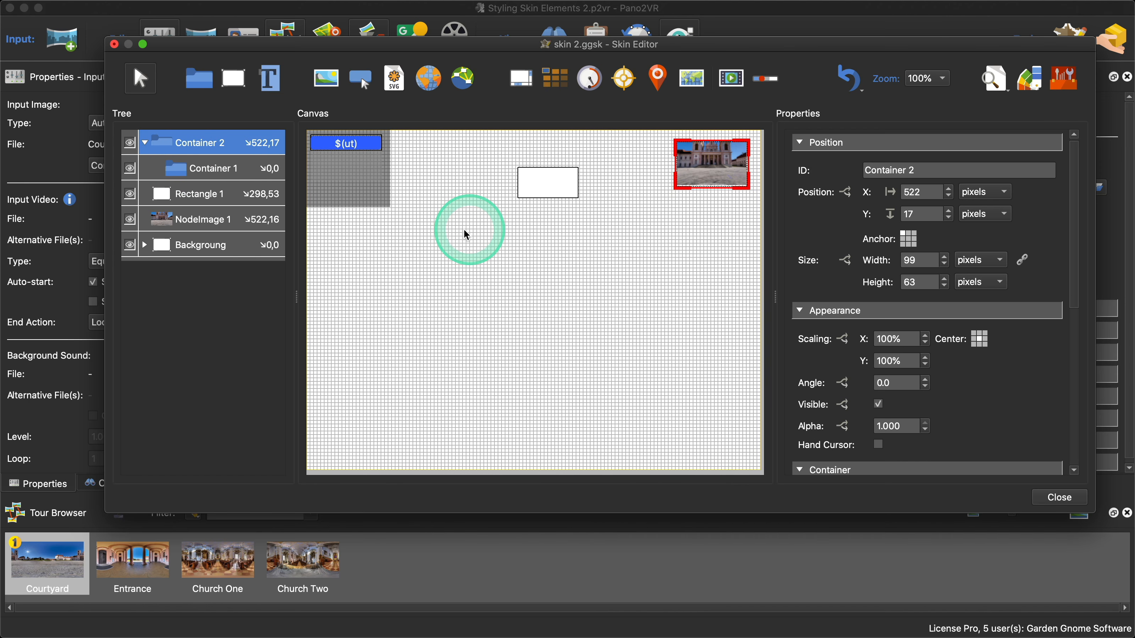
click(201, 169)
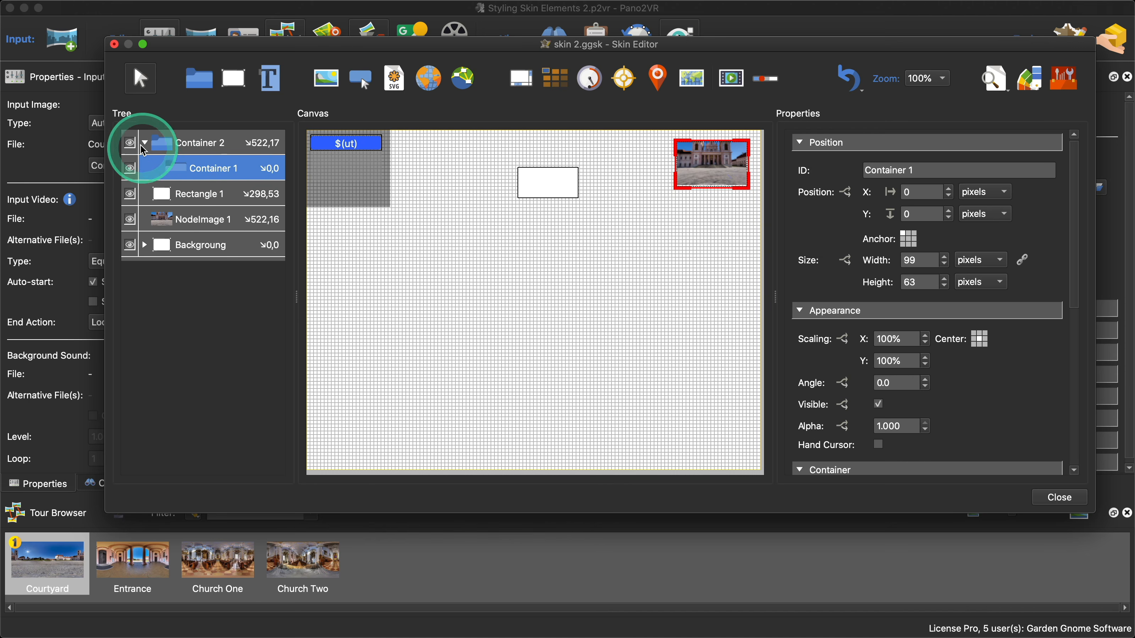
drag(179, 173, 220, 158)
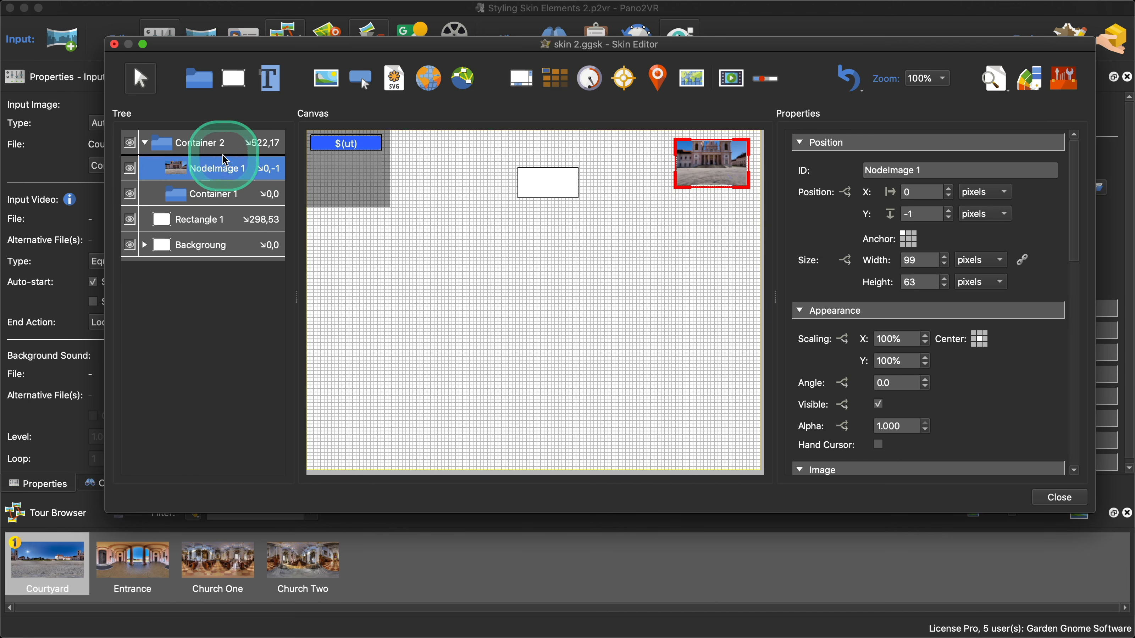
drag(224, 195, 231, 174)
click(226, 188)
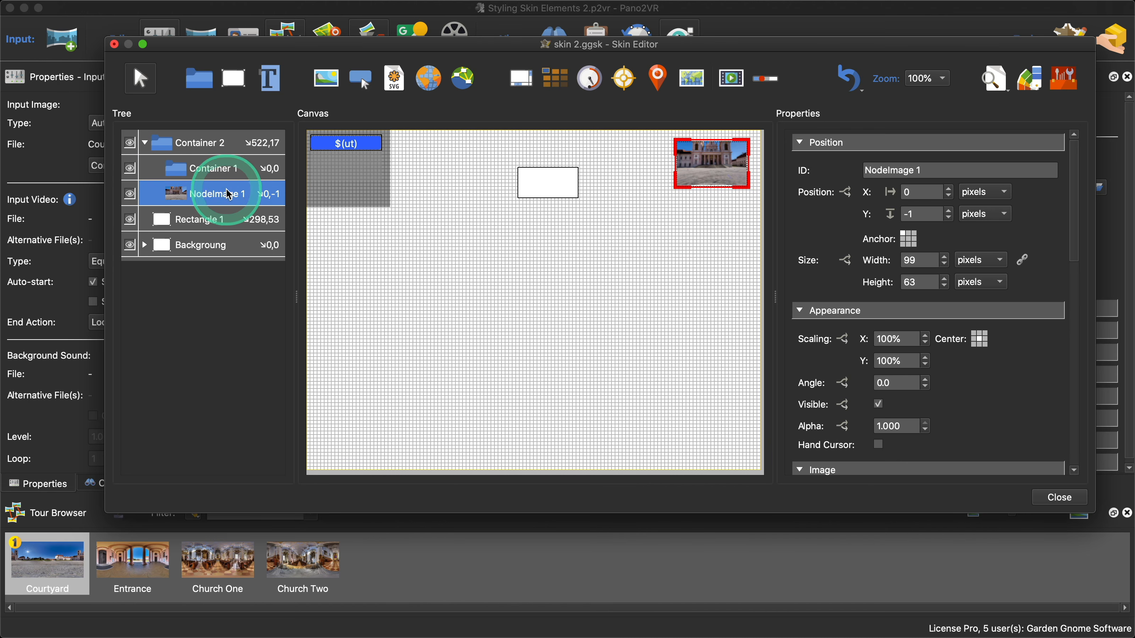
click(210, 180)
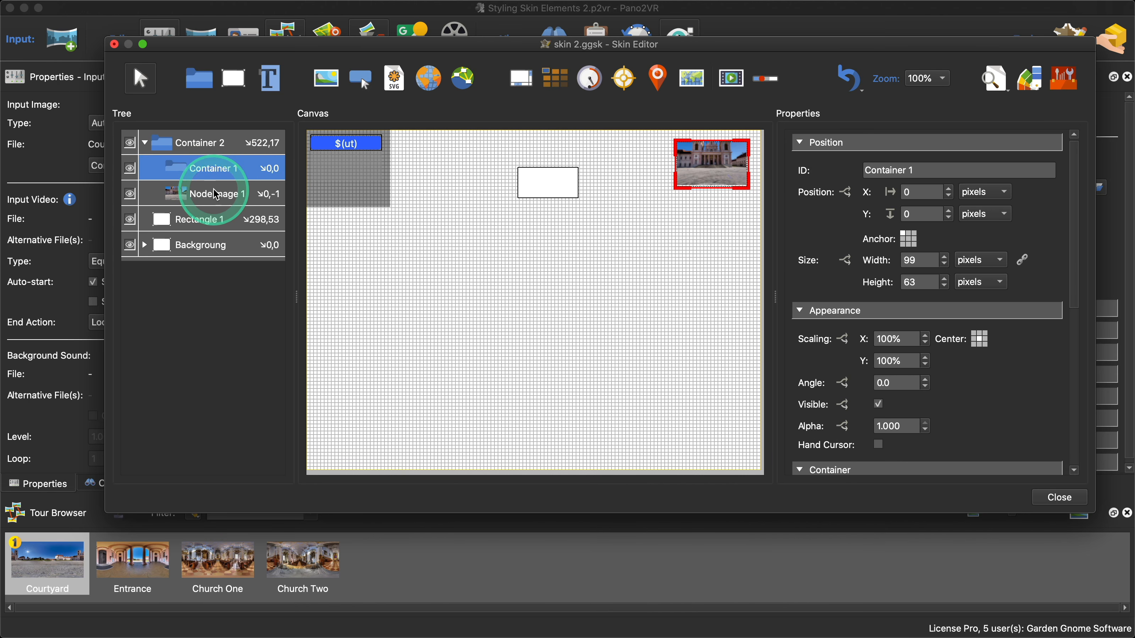
click(996, 83)
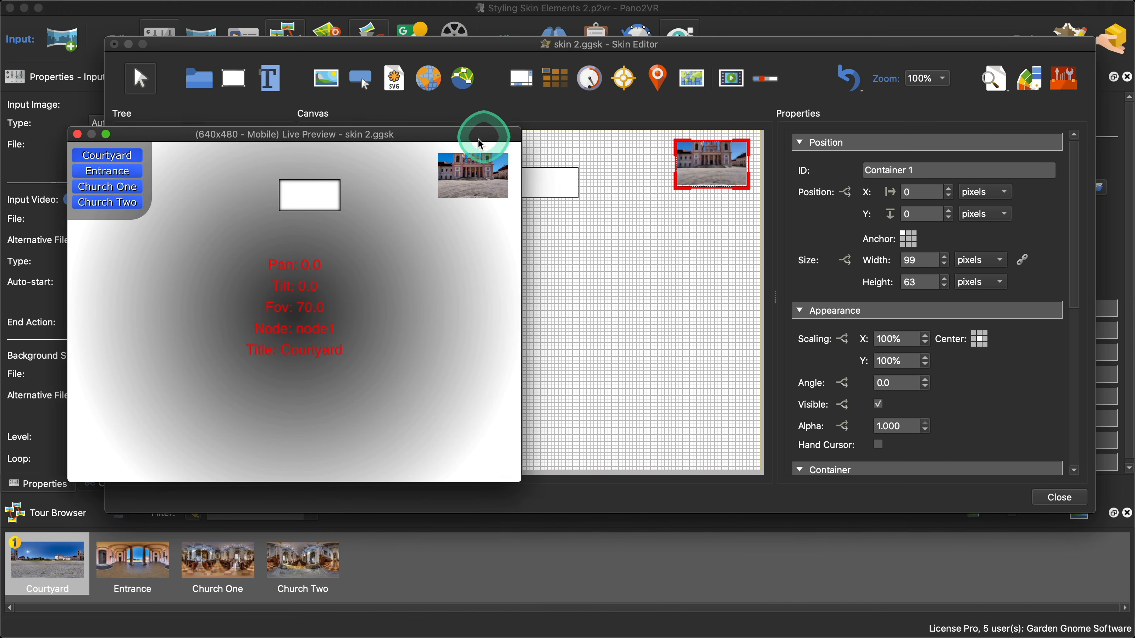
drag(475, 133, 344, 283)
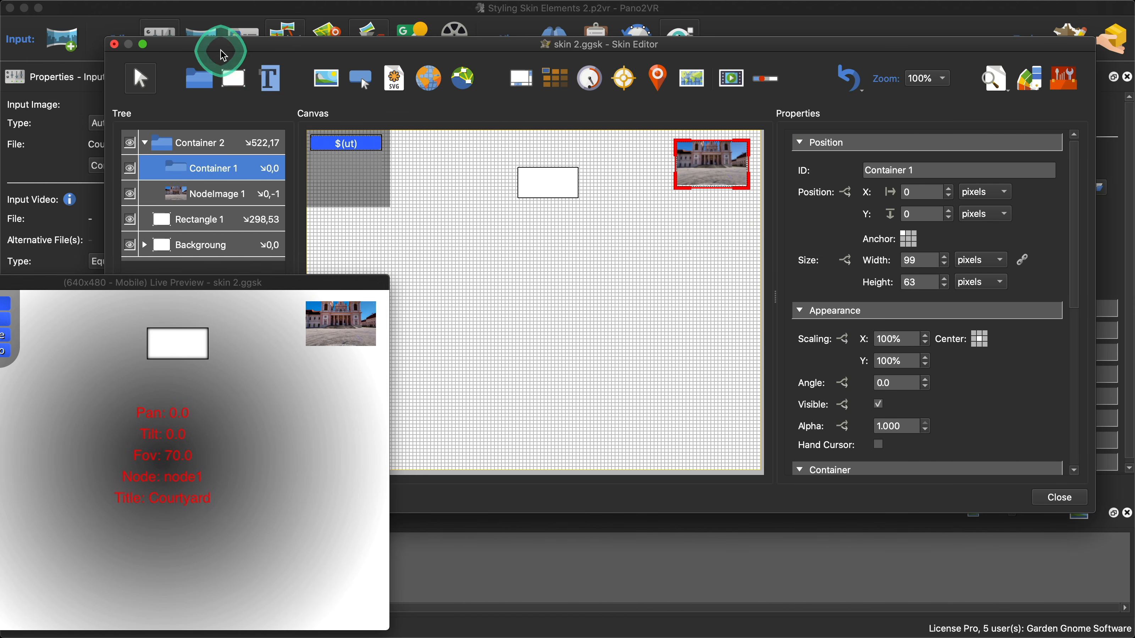
- Undo the last rearrangement of Container 1 and redo it
click(133, 10)
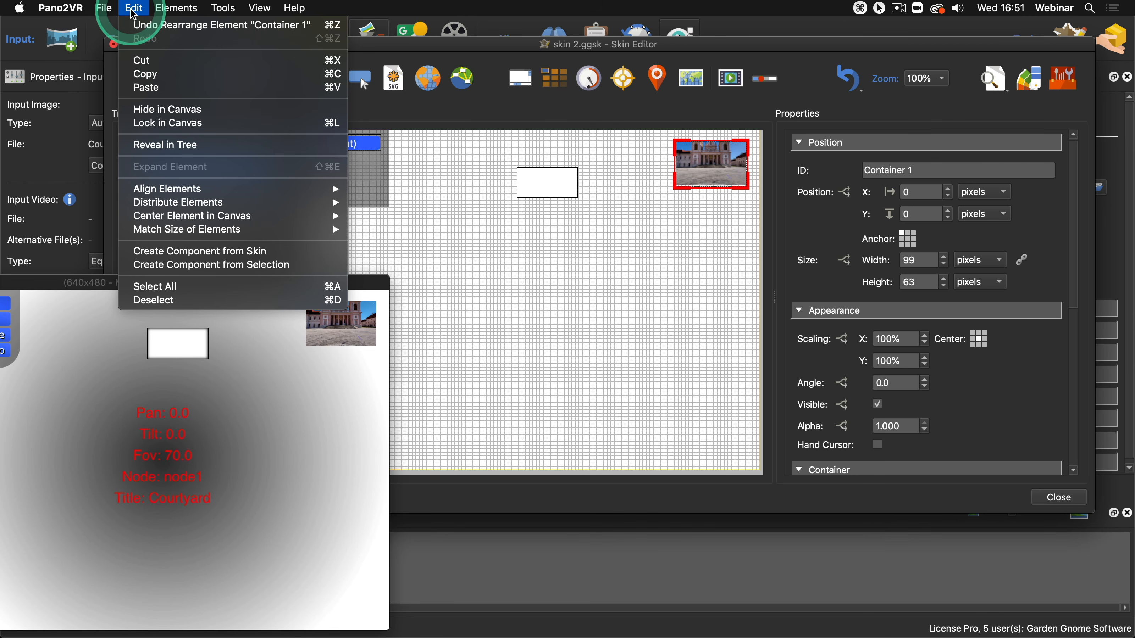
click(152, 24)
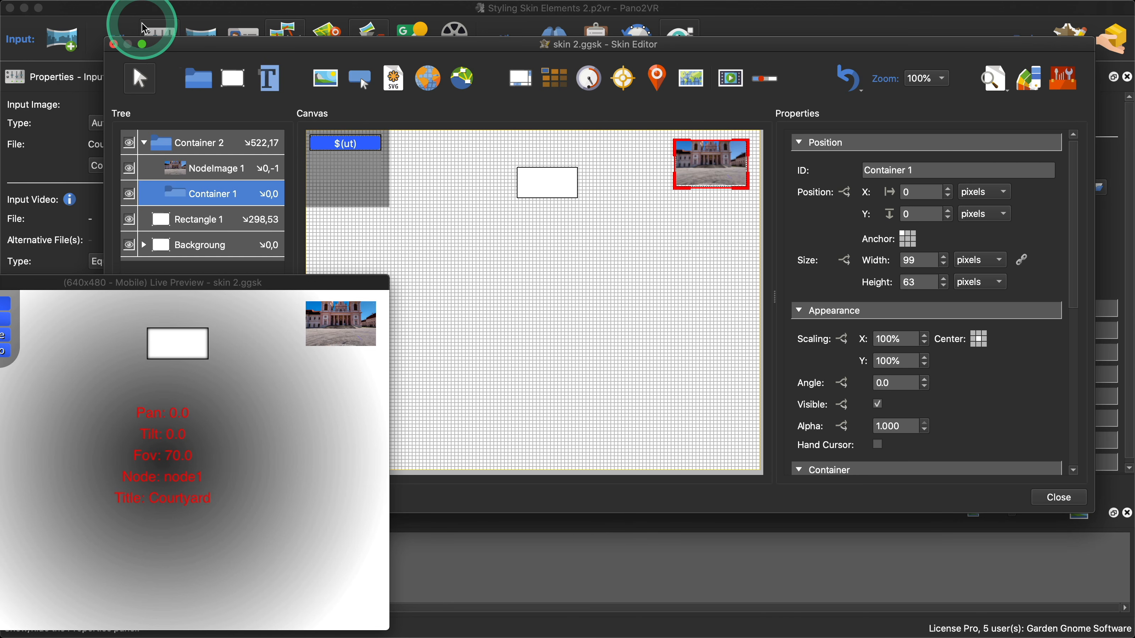
click(136, 9)
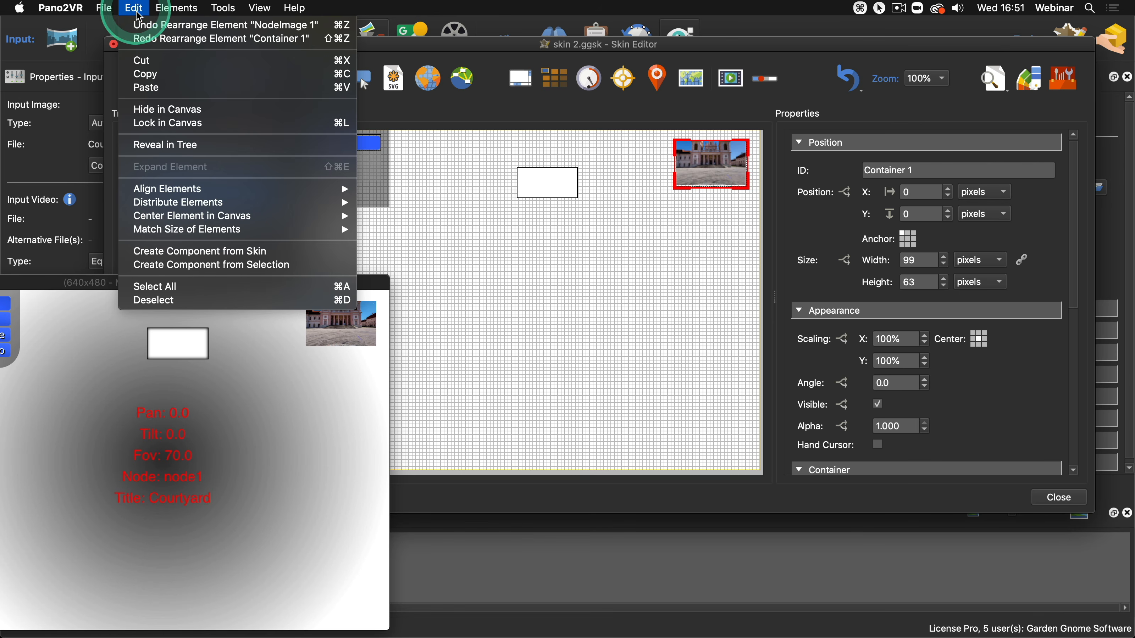
click(164, 40)
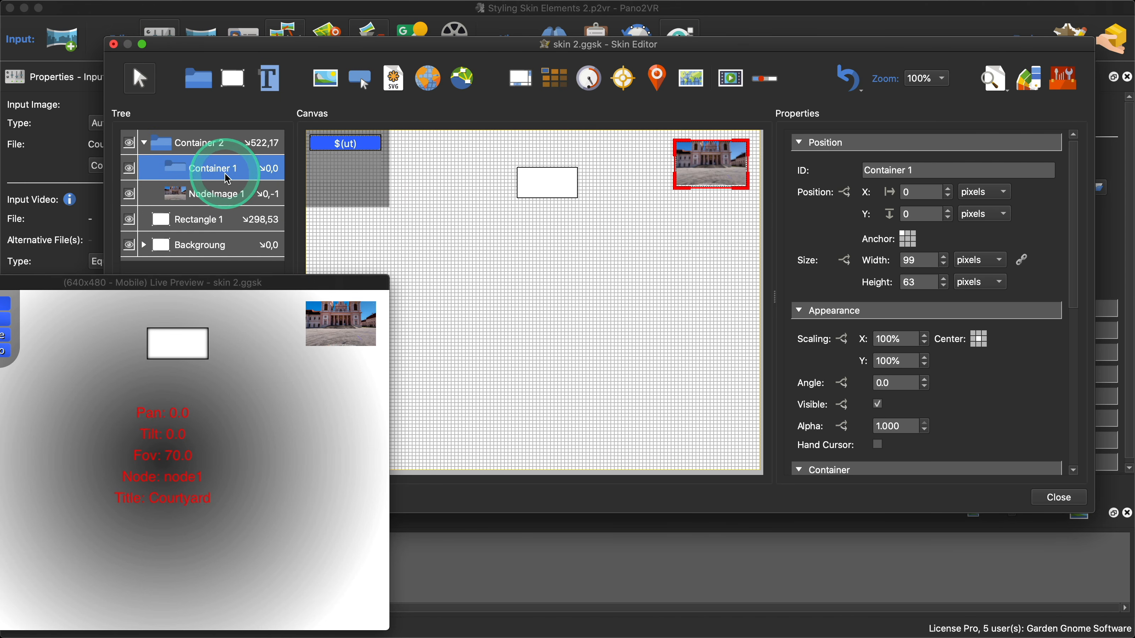
- Paste the copied inset box-shadow into Container 1's CSS Styles, check it in the live preview, and close the preview
scroll(1001, 405, down, 10)
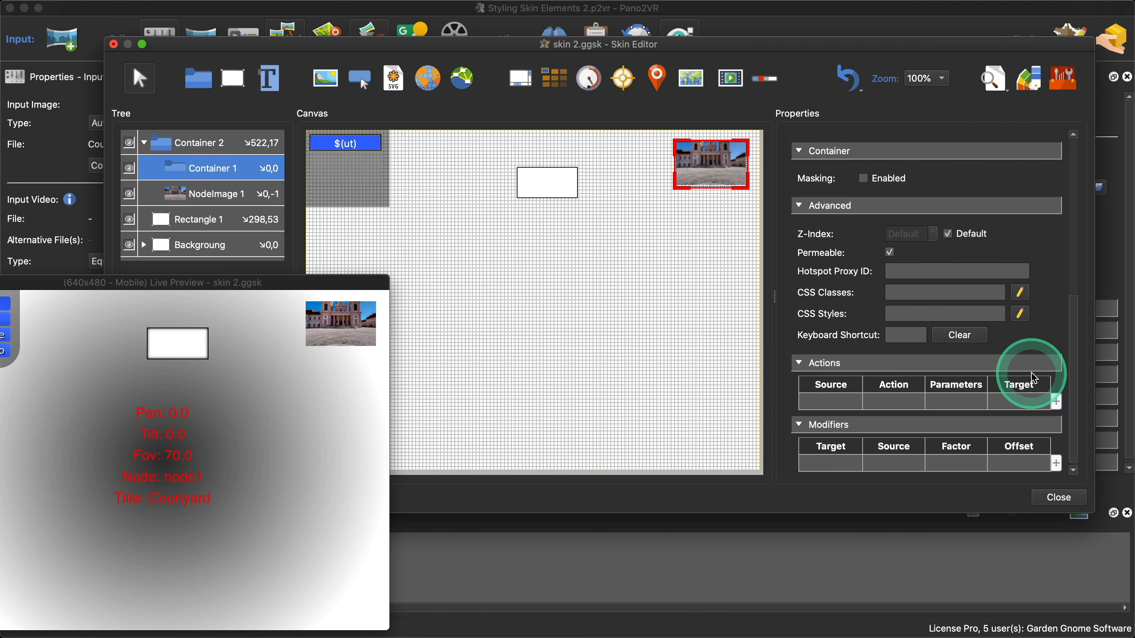
scroll(1035, 379, down, 1)
click(928, 308)
key(super+v)
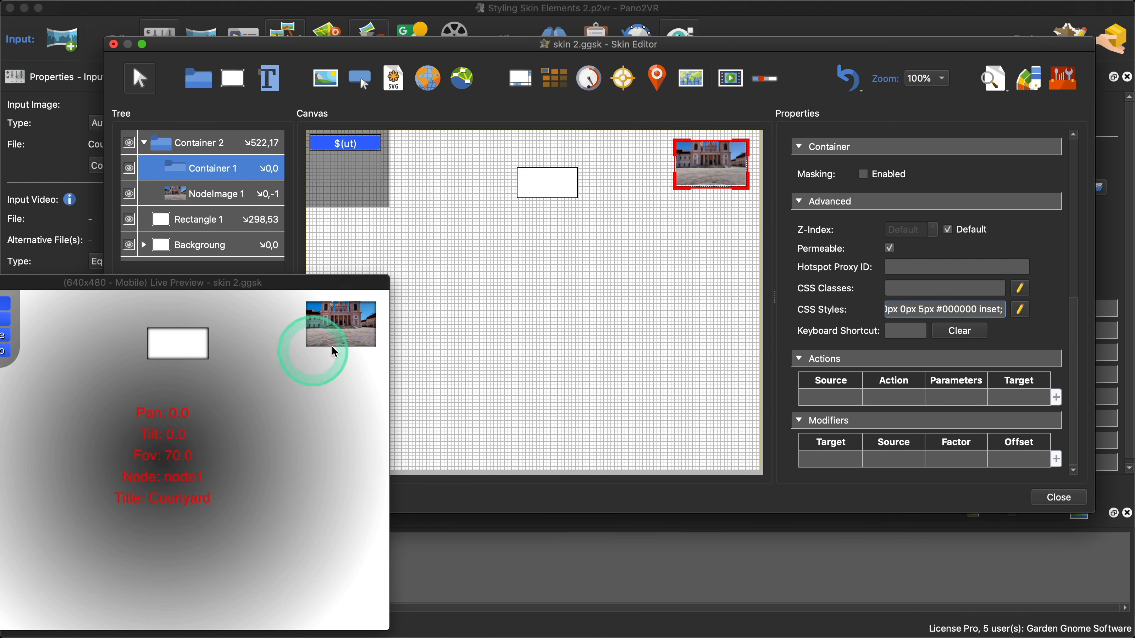
click(201, 171)
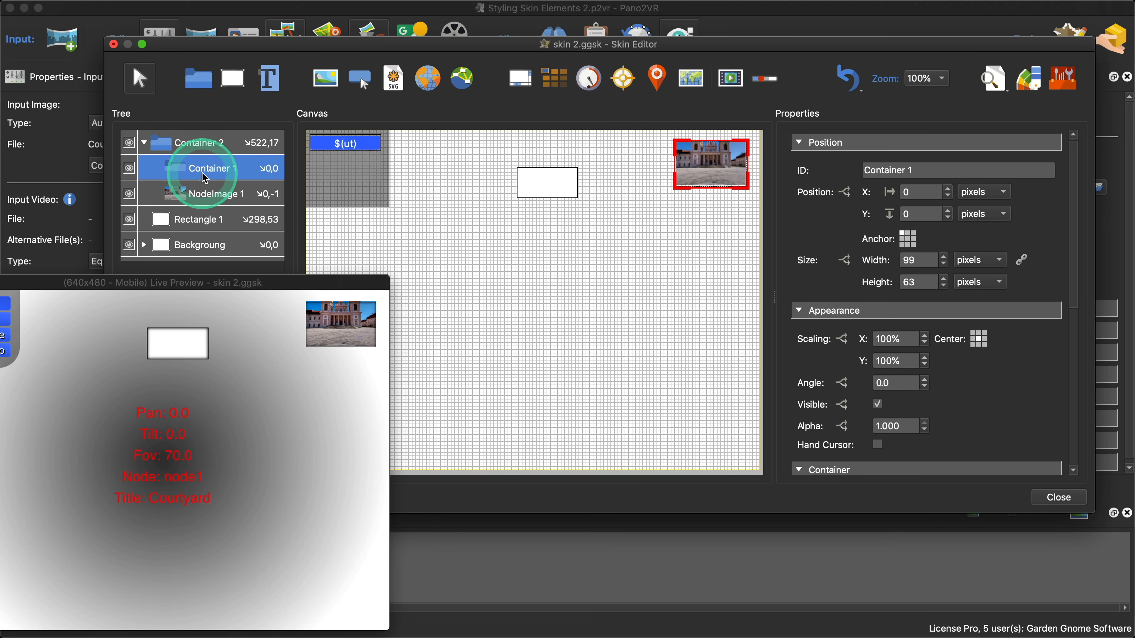
drag(146, 281, 275, 272)
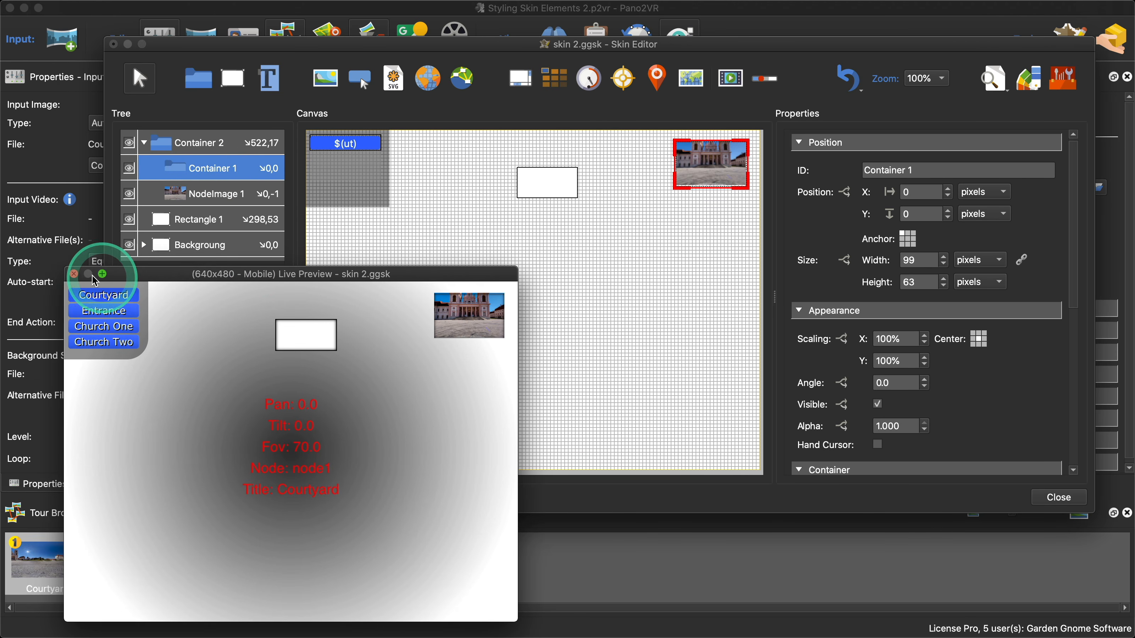
click(75, 274)
- Hide Container 1 by default, make it visible when Mouse Over Parent is true, and check the behaviour in the live preview
scroll(961, 385, down, 10)
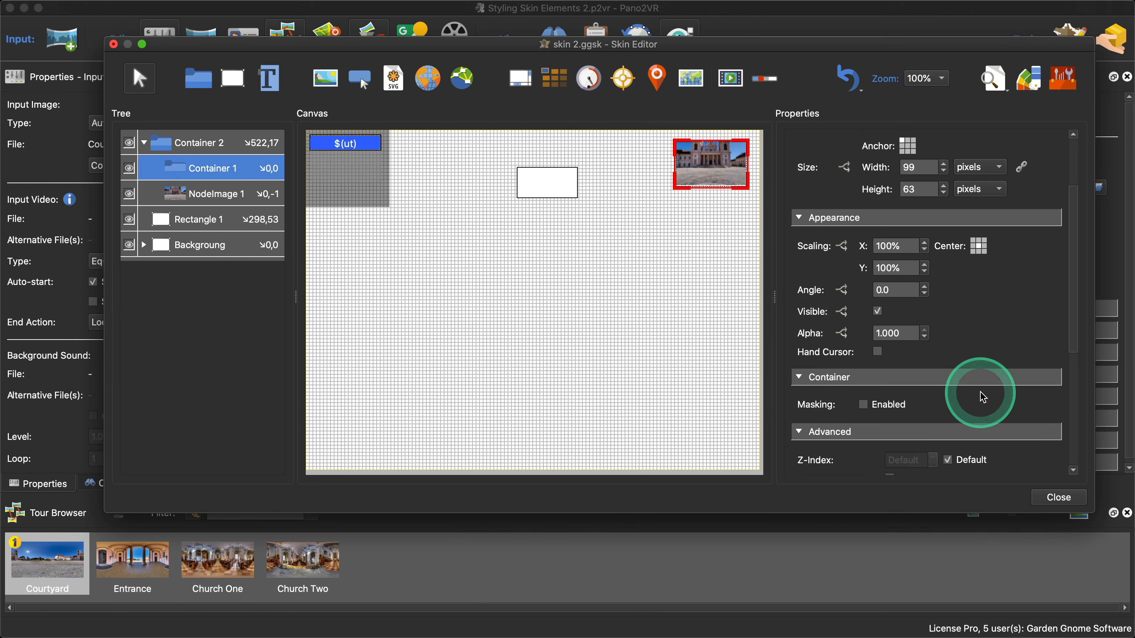
scroll(980, 393, up, 6)
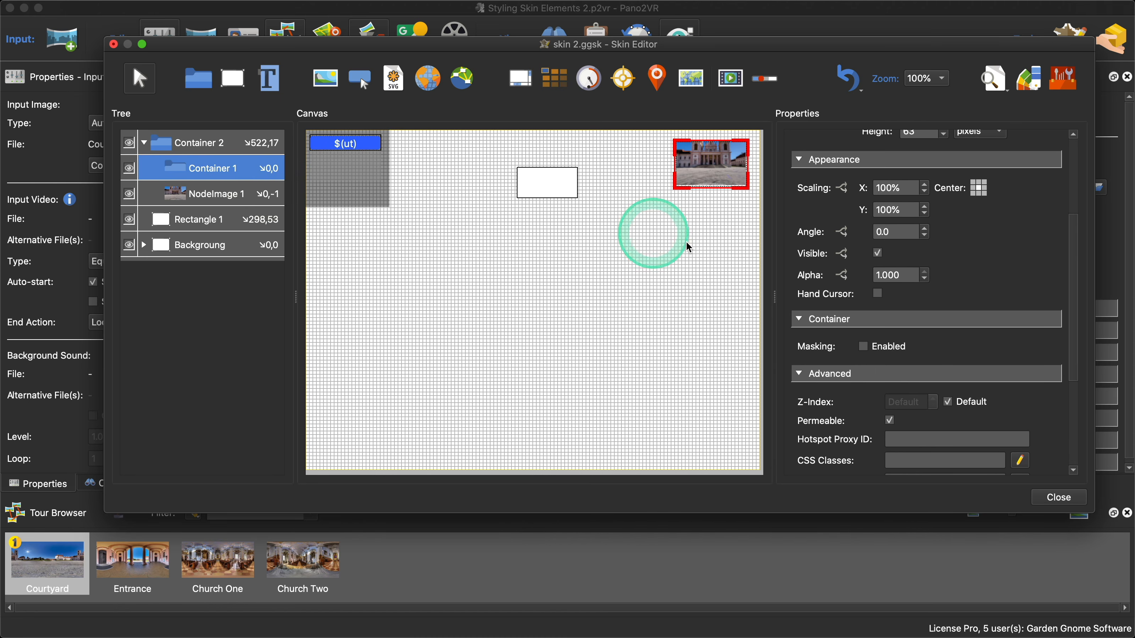
click(875, 255)
click(843, 254)
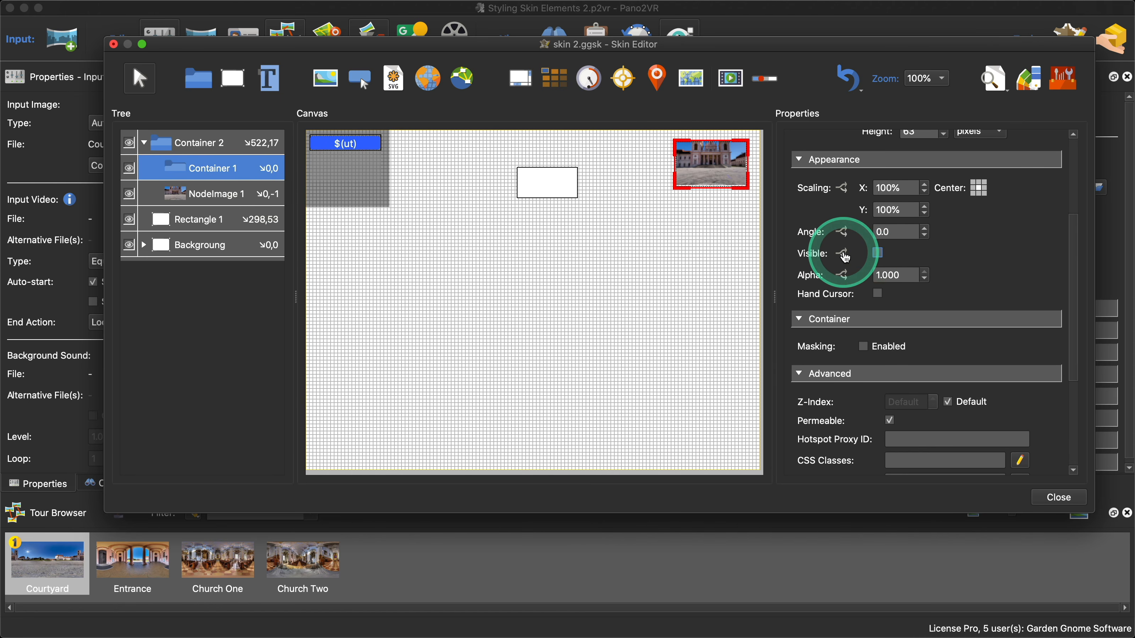
click(470, 179)
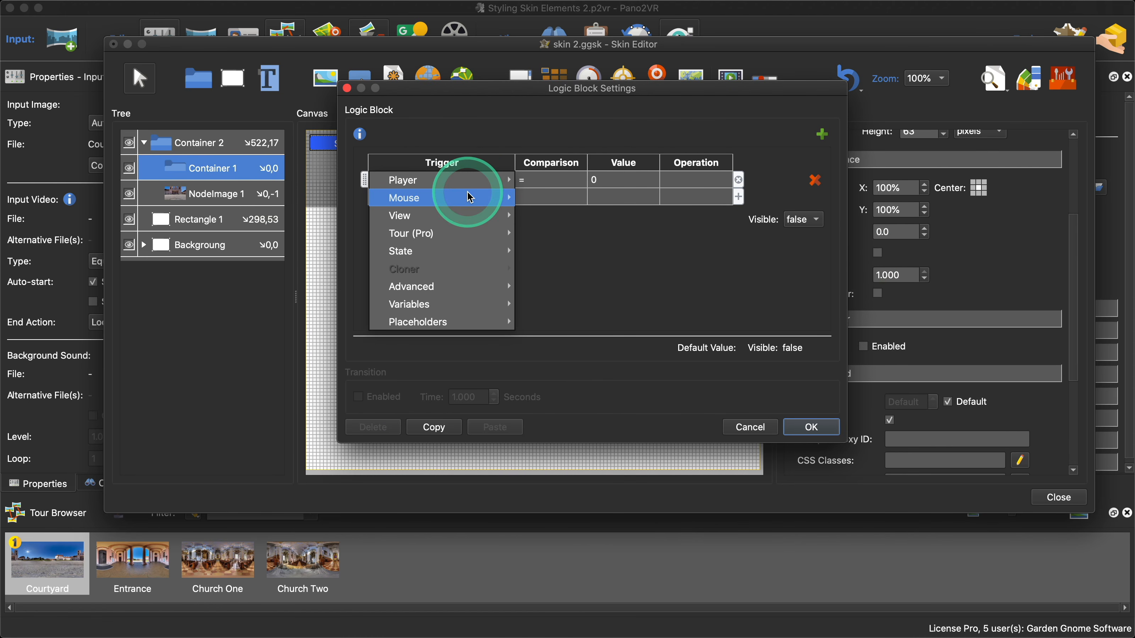
mouse_move(469, 198)
click(581, 235)
click(804, 219)
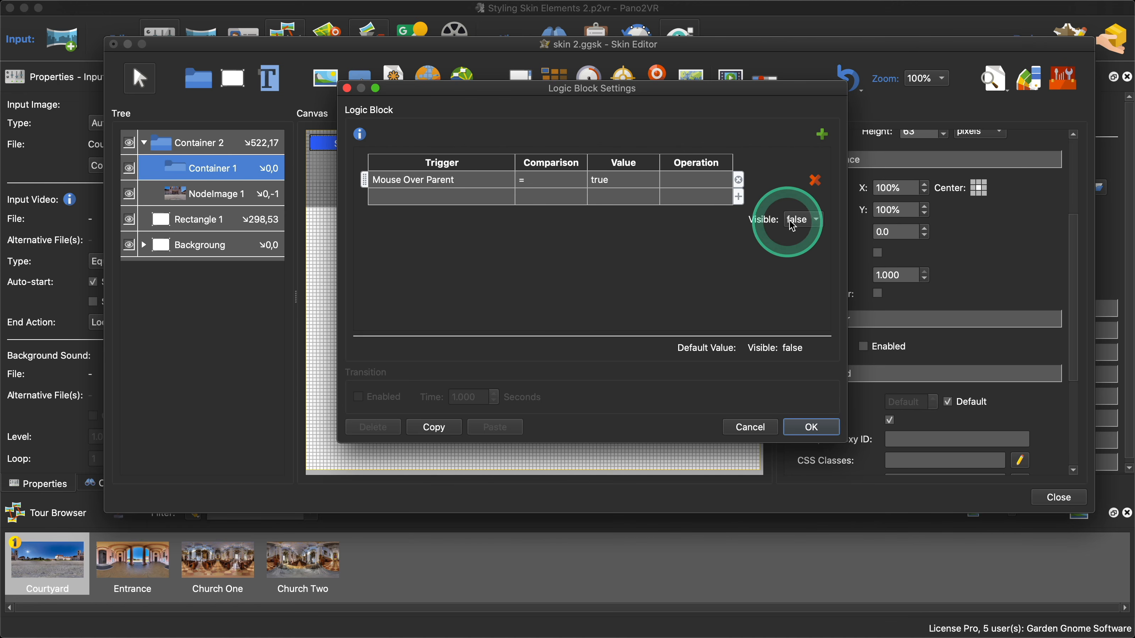
click(798, 204)
click(814, 428)
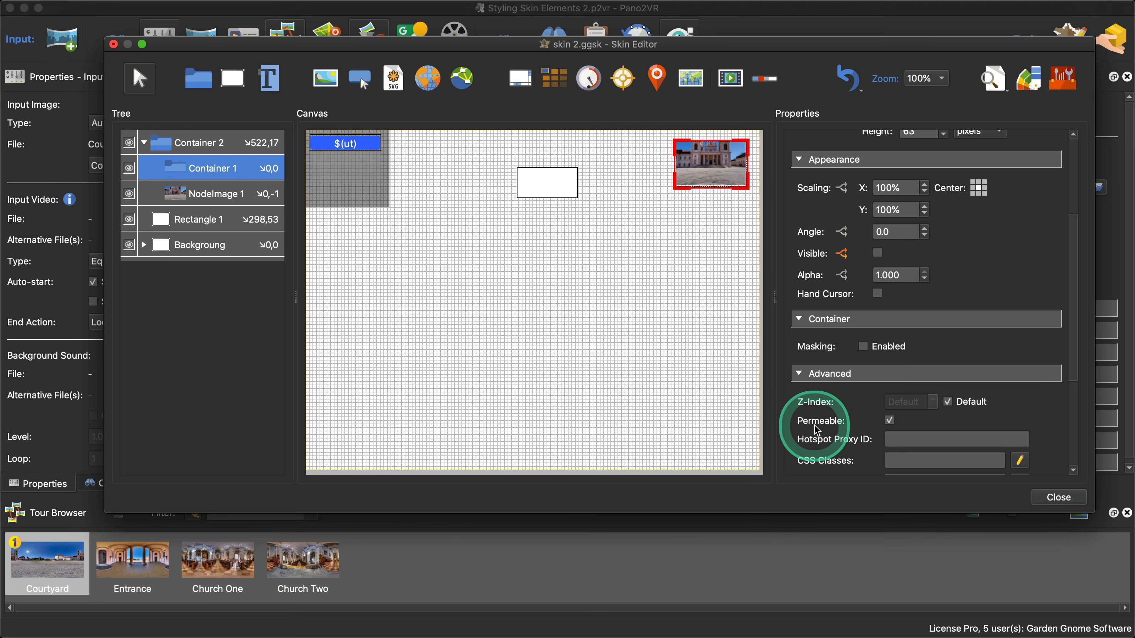
click(989, 95)
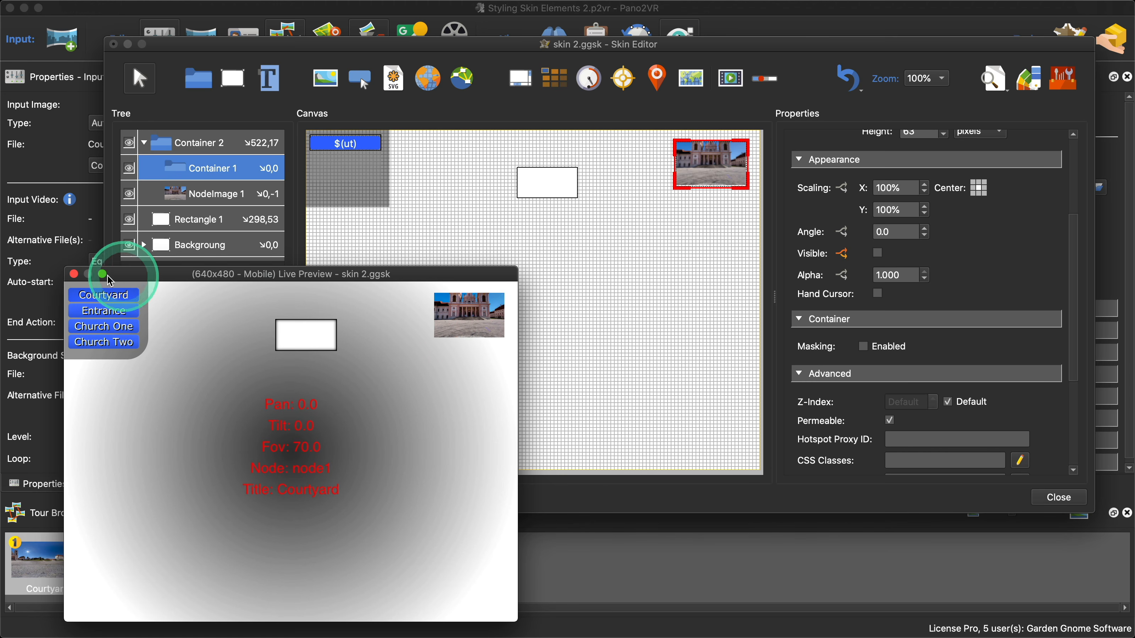
click(88, 273)
- Add a scaling logic block to NodeImage 1 with Mouse Over Parent = true as the trigger
click(203, 194)
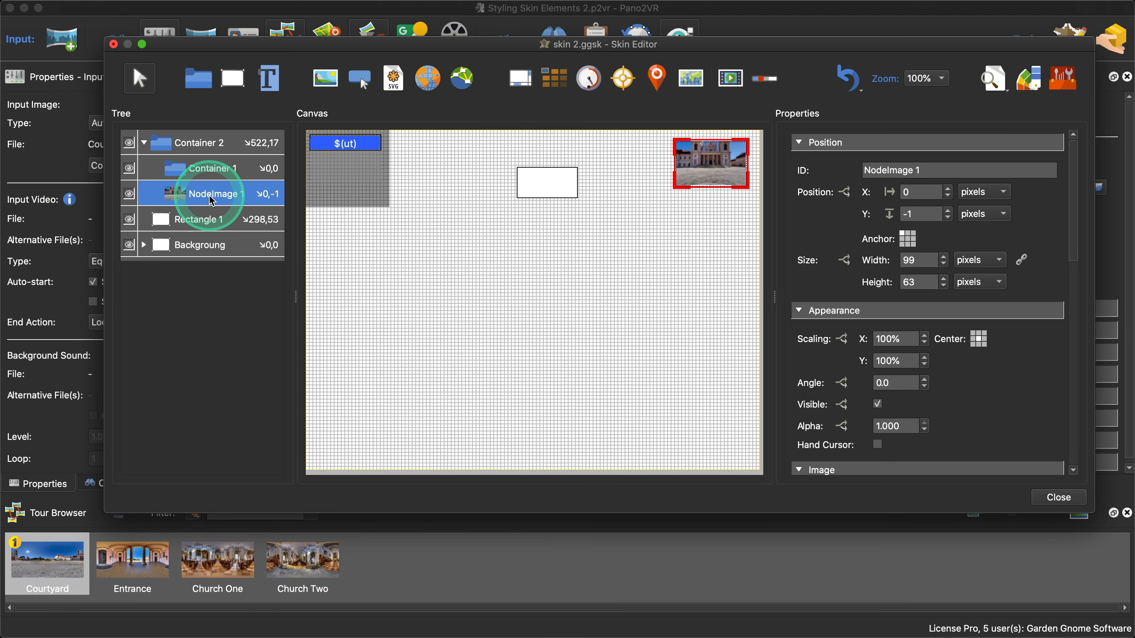
scroll(1010, 357, down, 3)
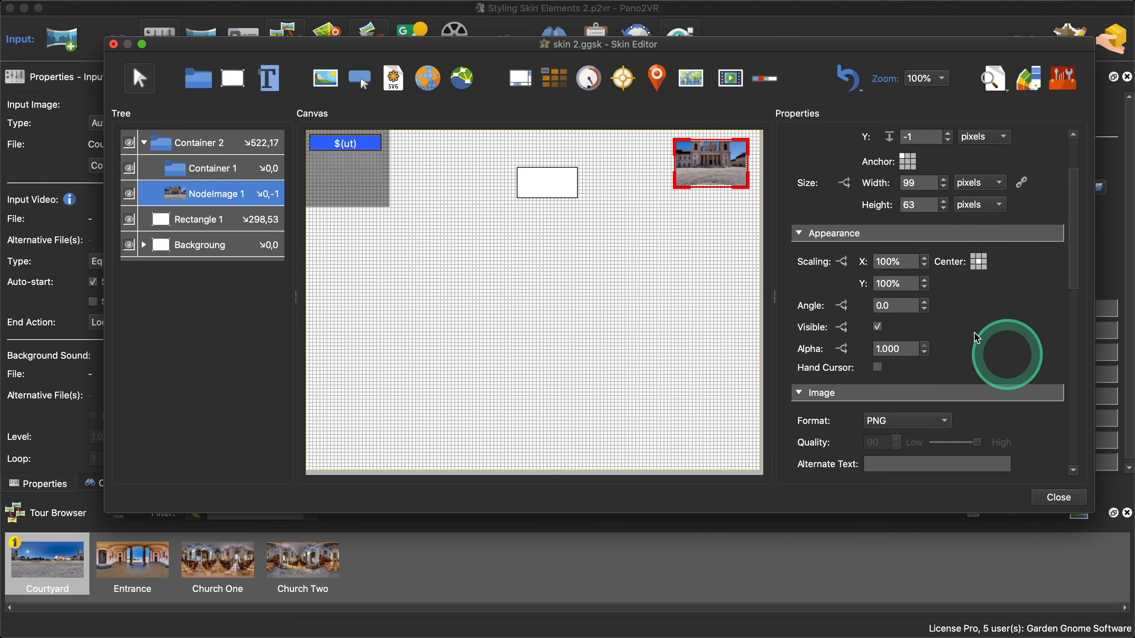
click(843, 263)
click(449, 179)
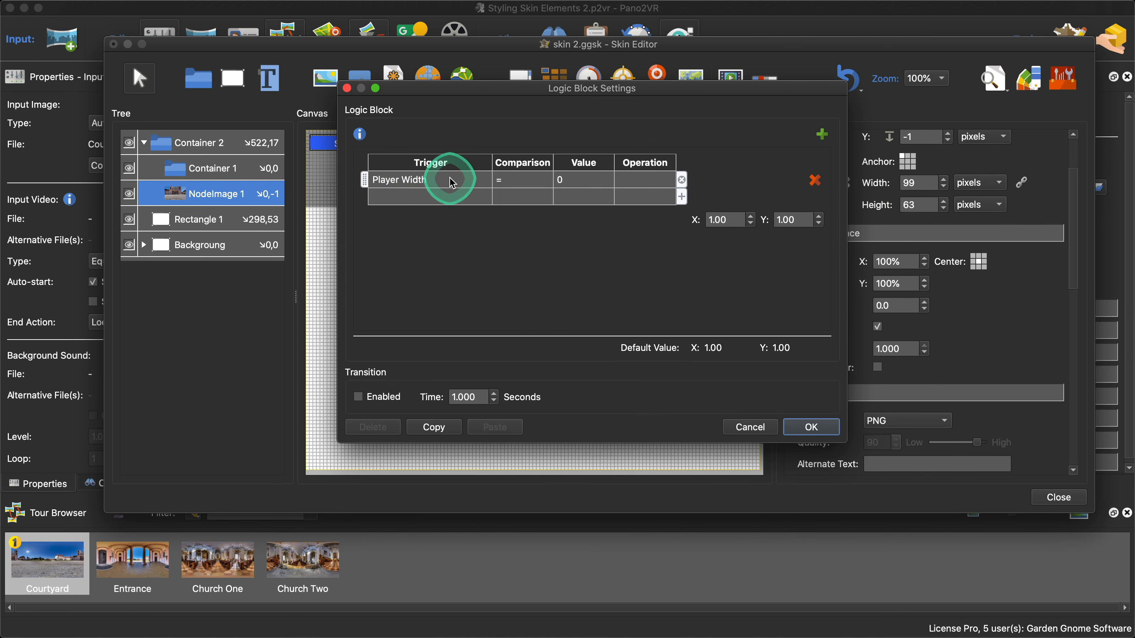
click(449, 179)
mouse_move(449, 199)
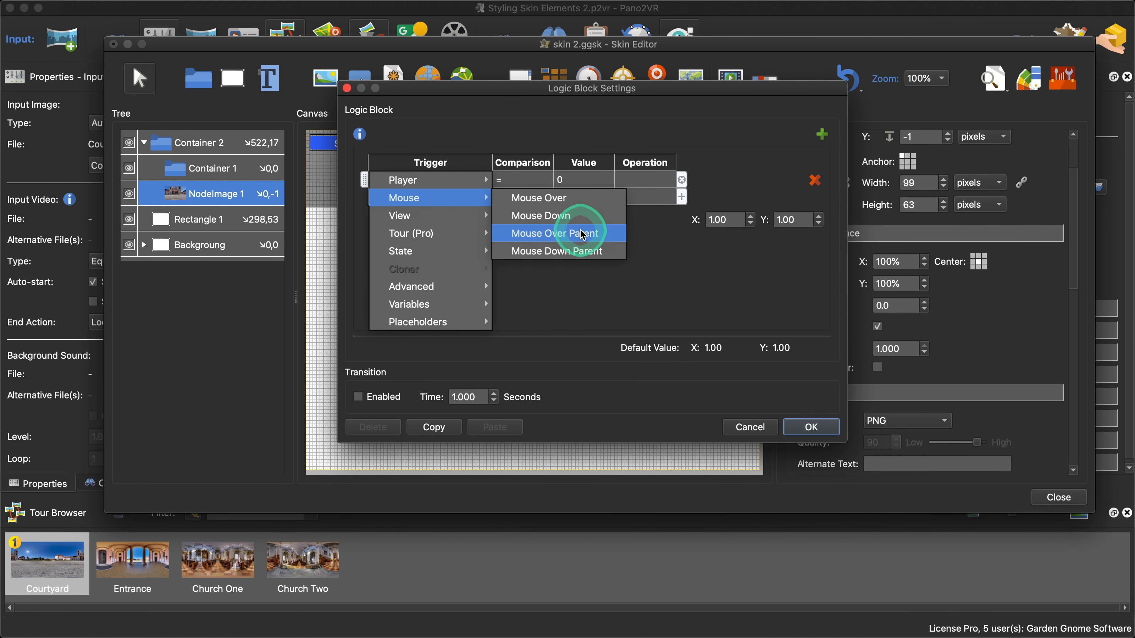
click(581, 233)
- Set the scaling for the Mouse Over Parent trigger to 0.9 in X and Y, and test it in the live preview
click(724, 224)
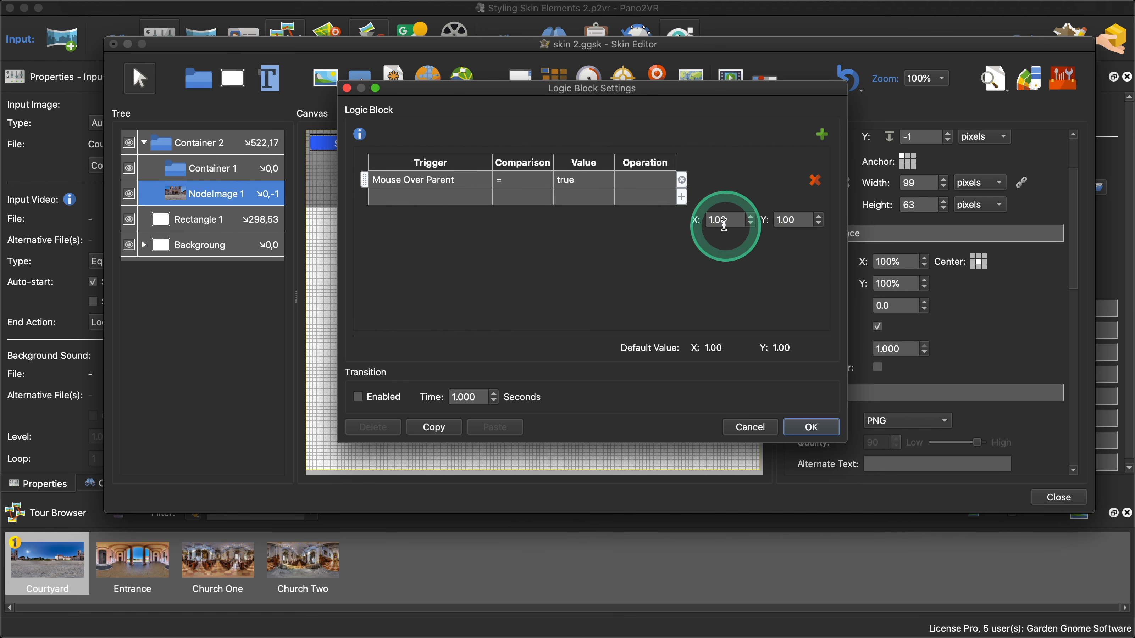
drag(726, 222, 678, 224)
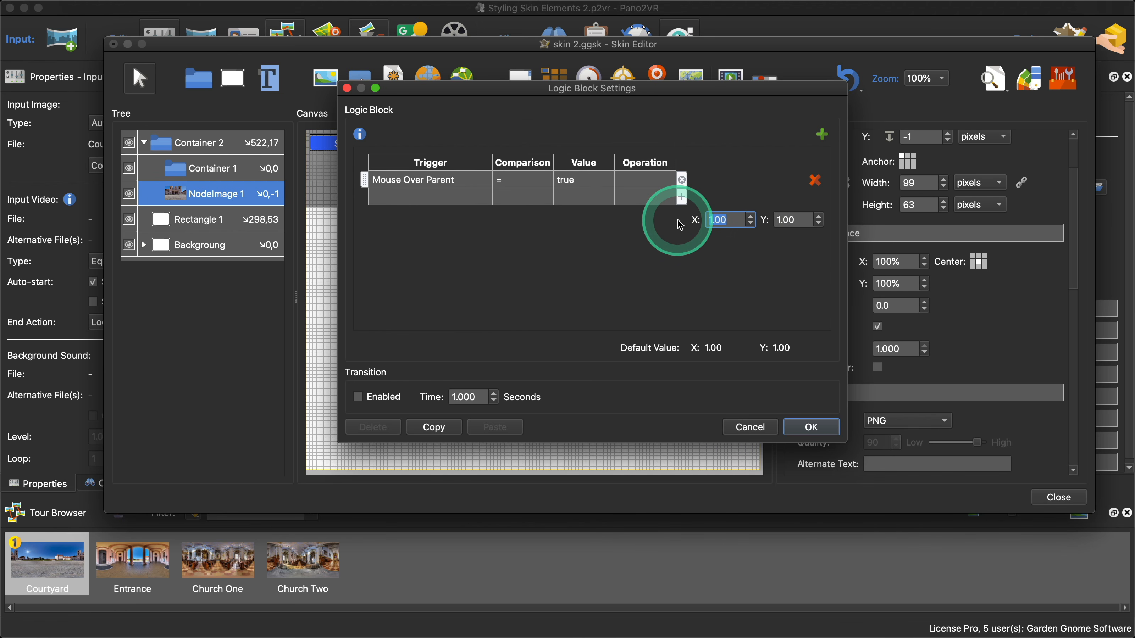
text(0.9)
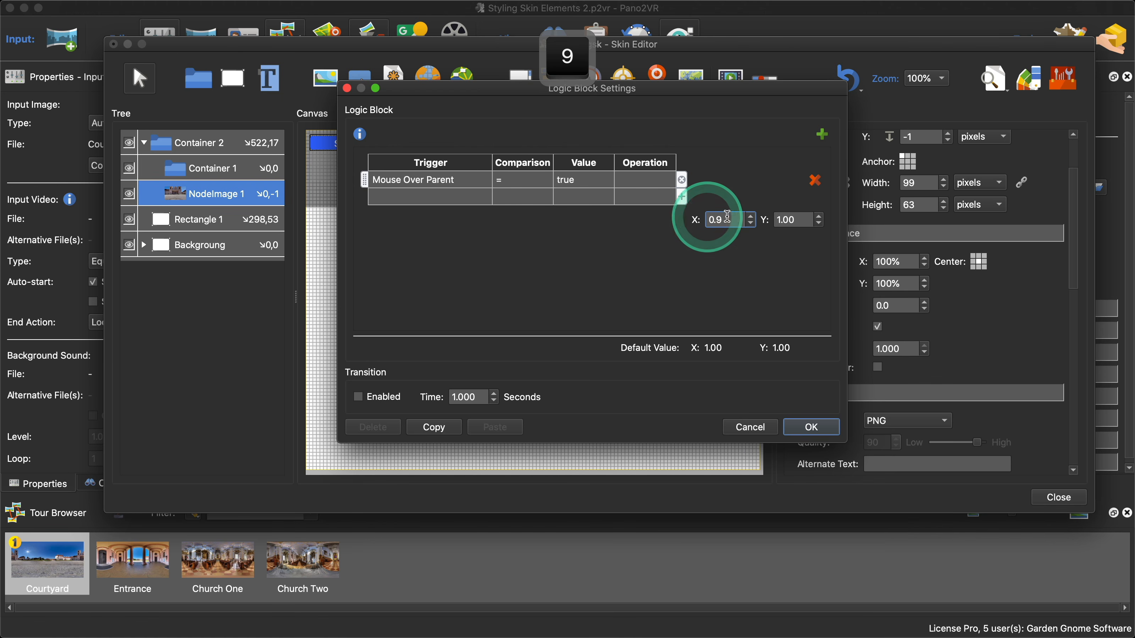
click(795, 222)
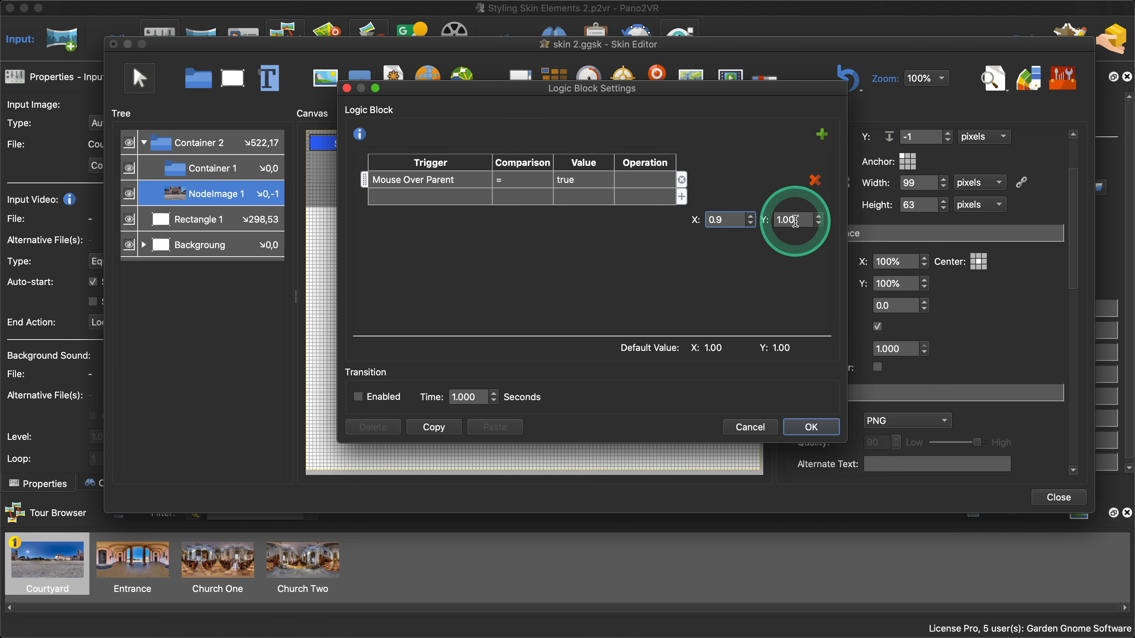
drag(795, 222, 762, 225)
text(0.9)
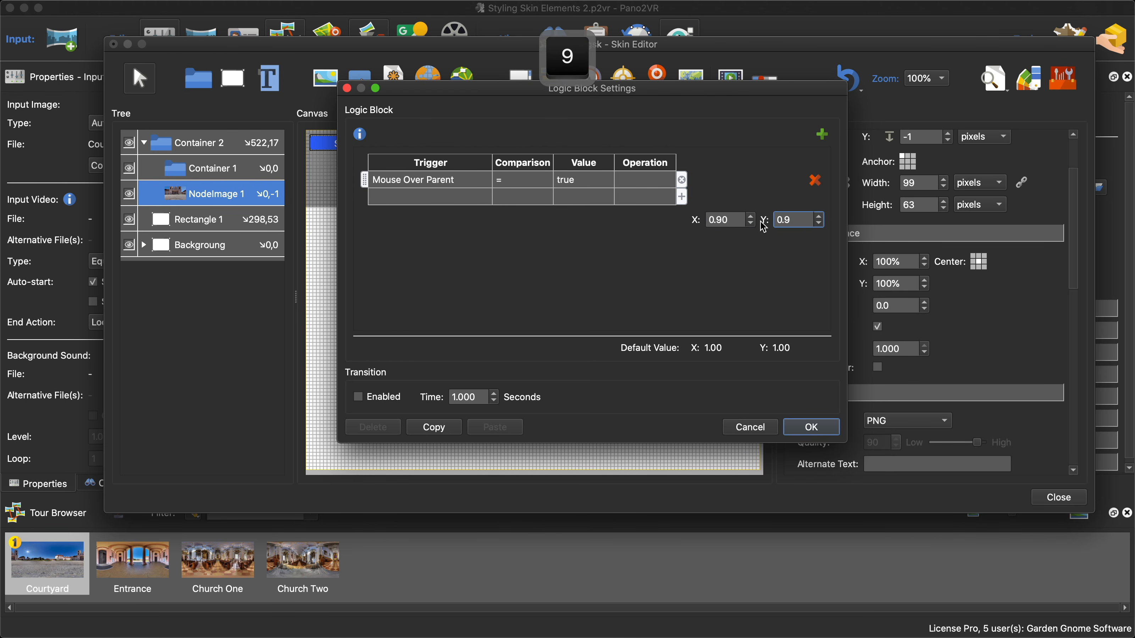
click(811, 426)
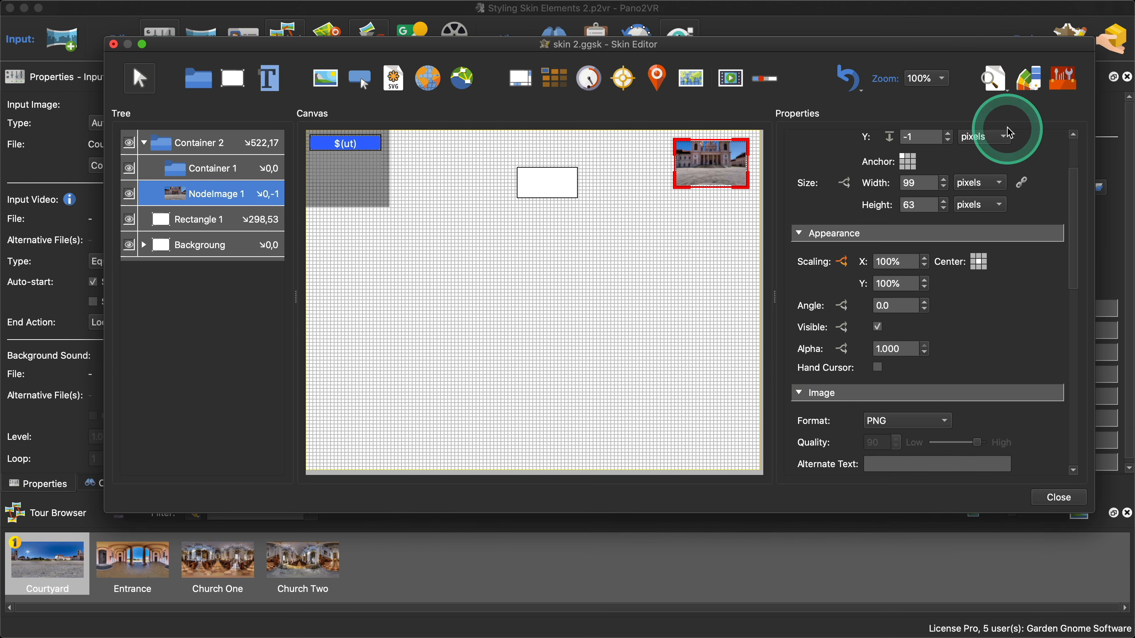
click(993, 78)
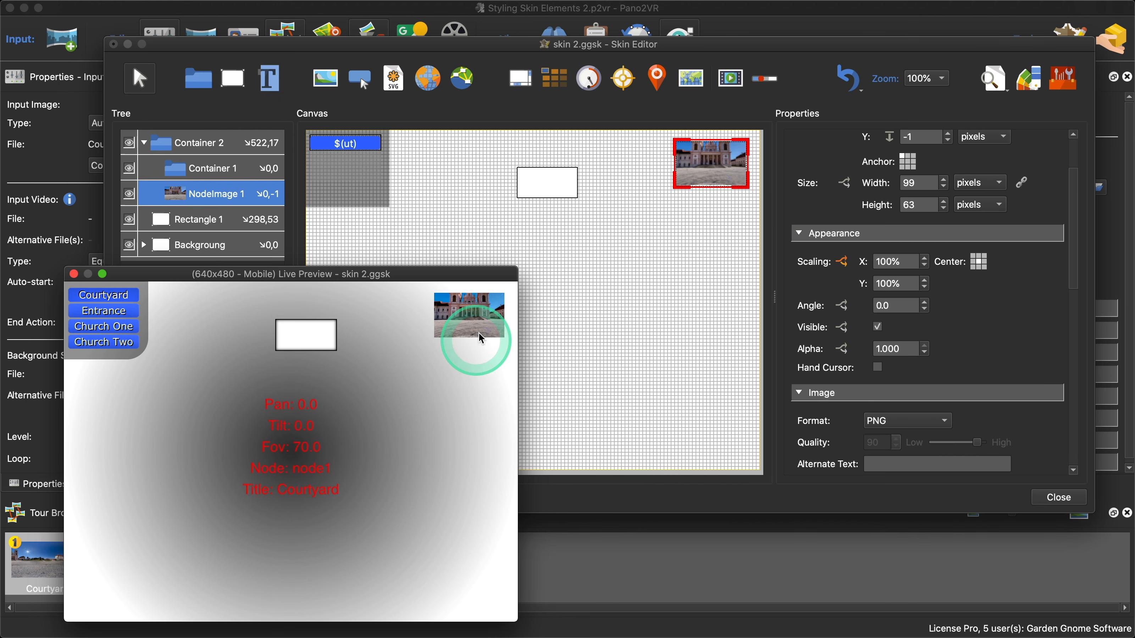
click(74, 274)
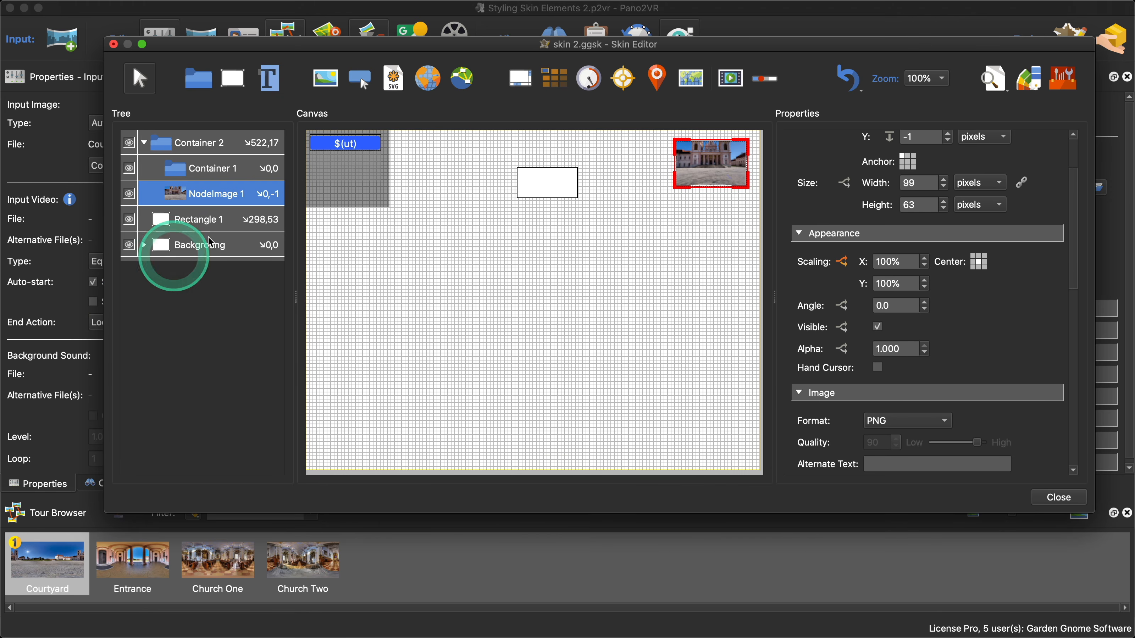
- Set NodeImage 1's scaling for the Mouse Over Parent trigger to 0.98 in both X and Y
click(224, 193)
click(842, 339)
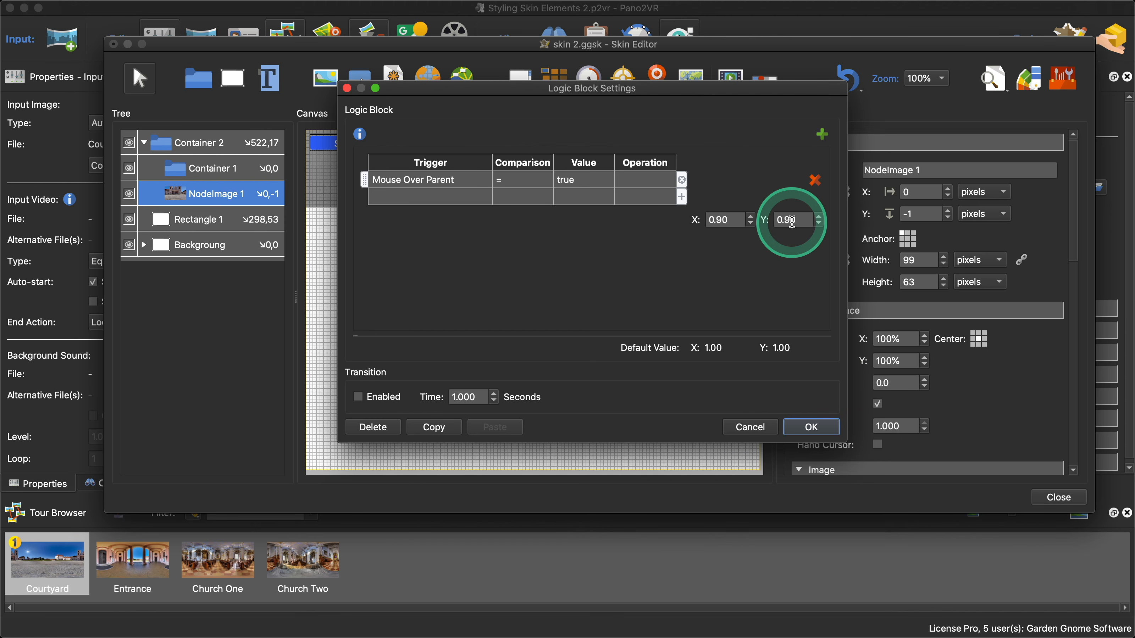
mouse_move(793, 222)
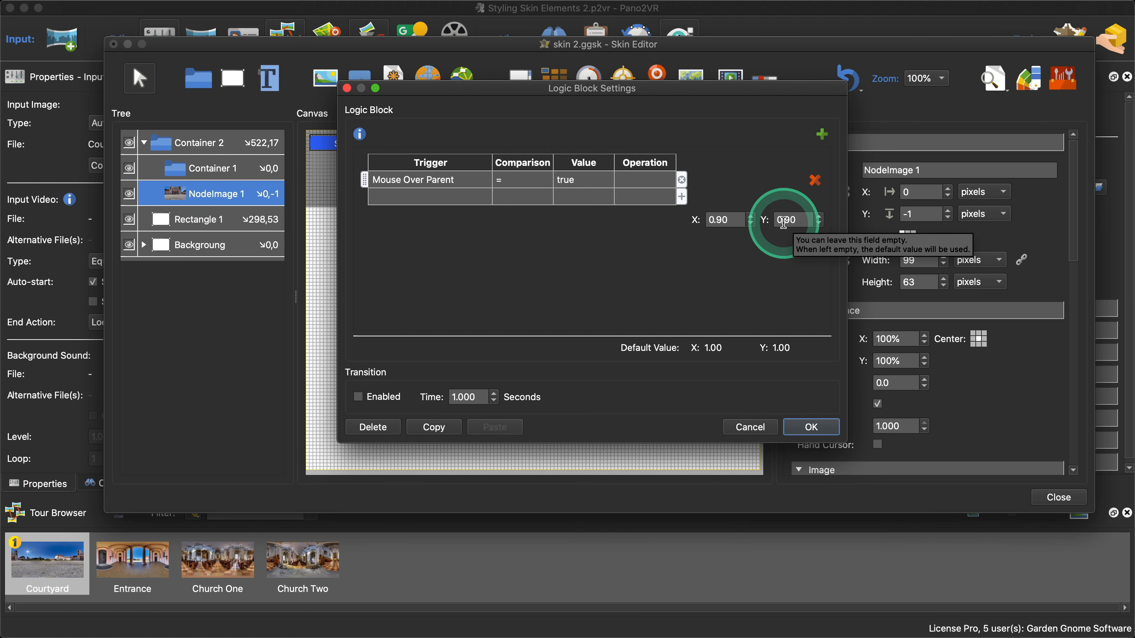
click(784, 221)
key(BackSpace)
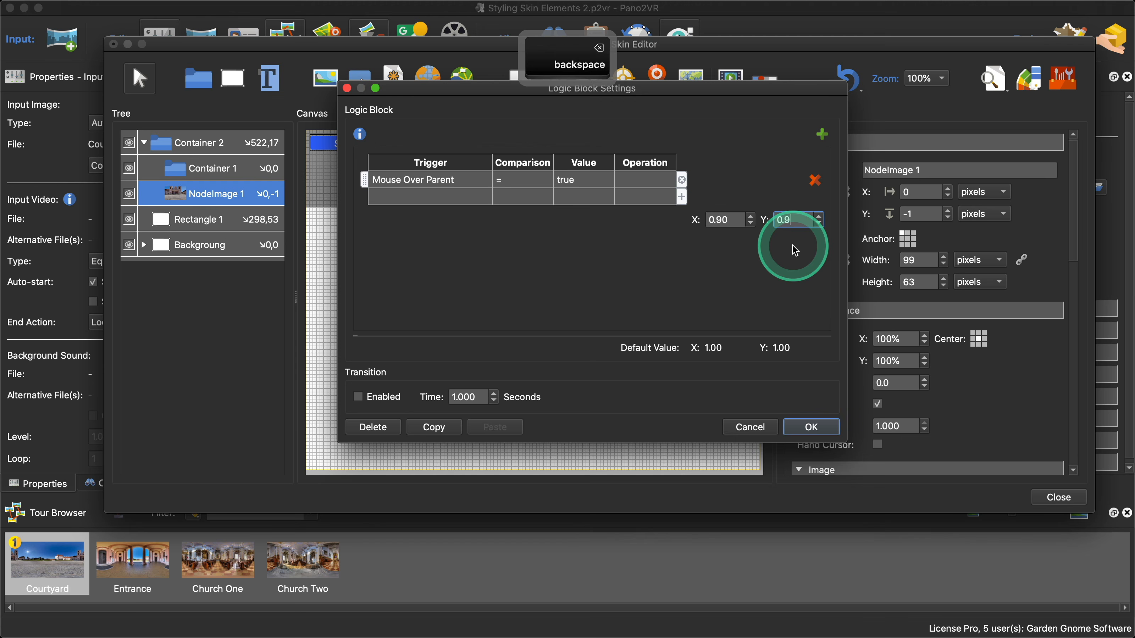
text(8)
click(739, 222)
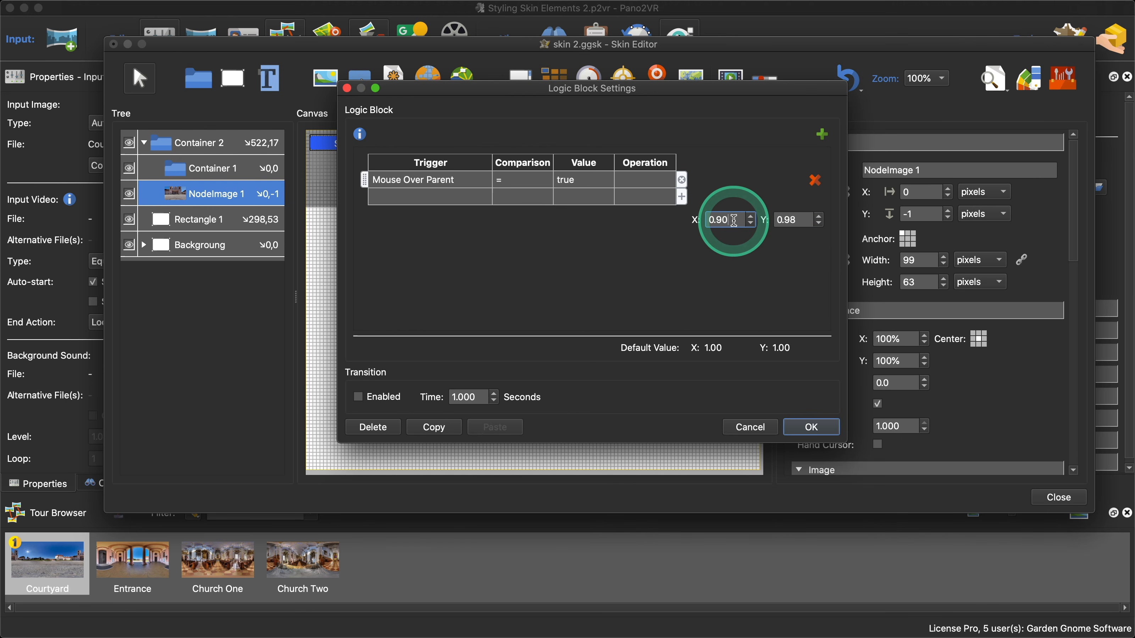
key(BackSpace)
text(8)
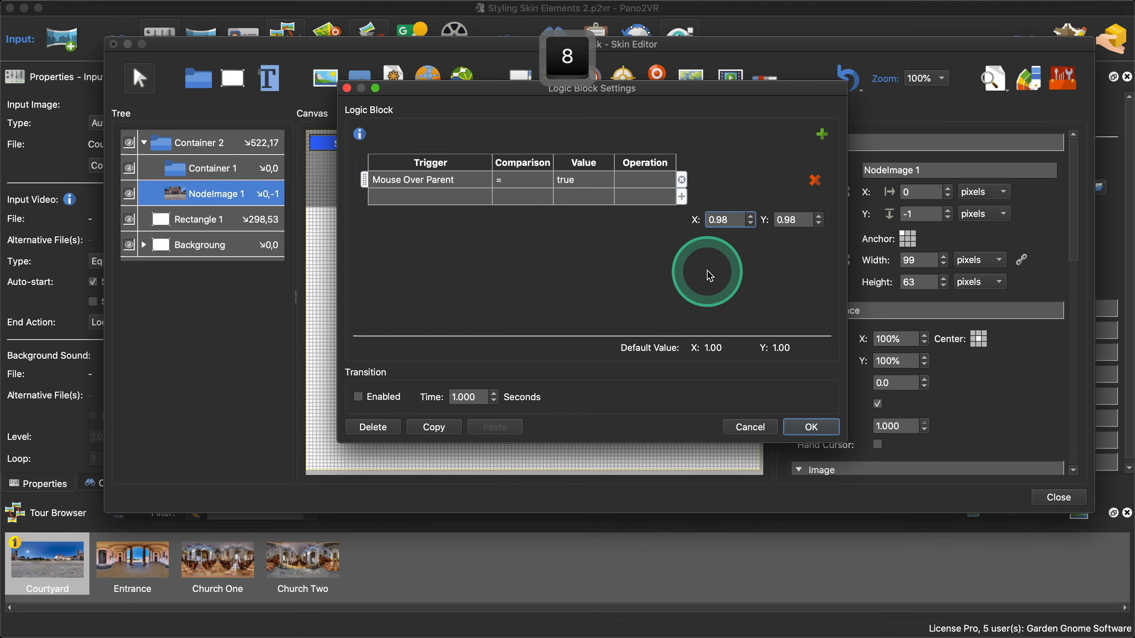
click(808, 427)
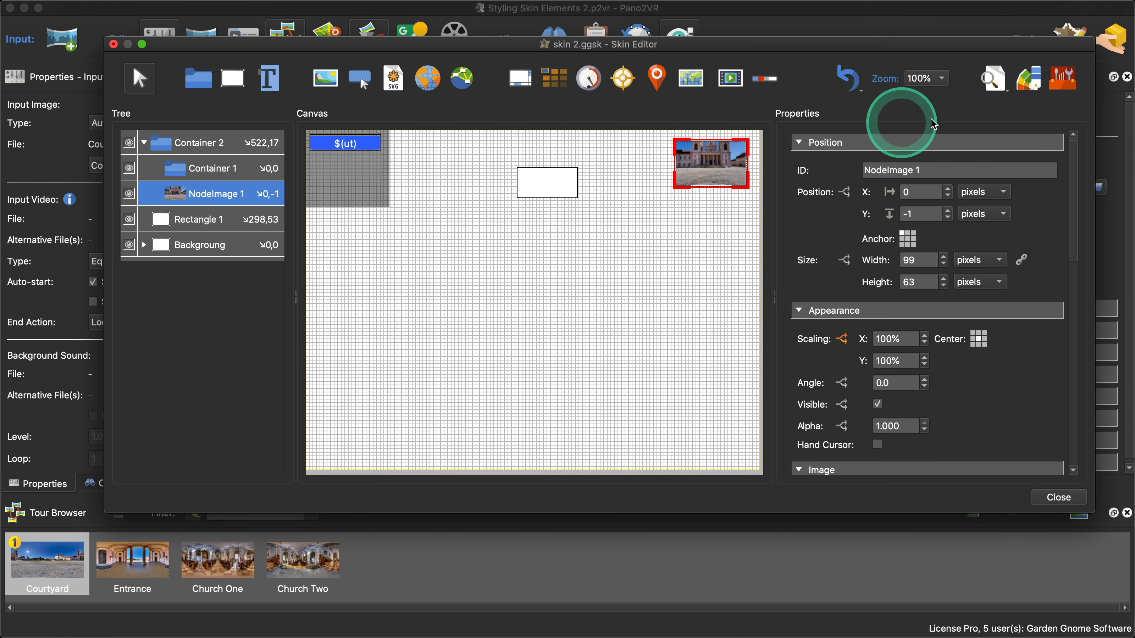
- Test the node image's mouse-over scaling and inset shadow in the live preview
click(994, 79)
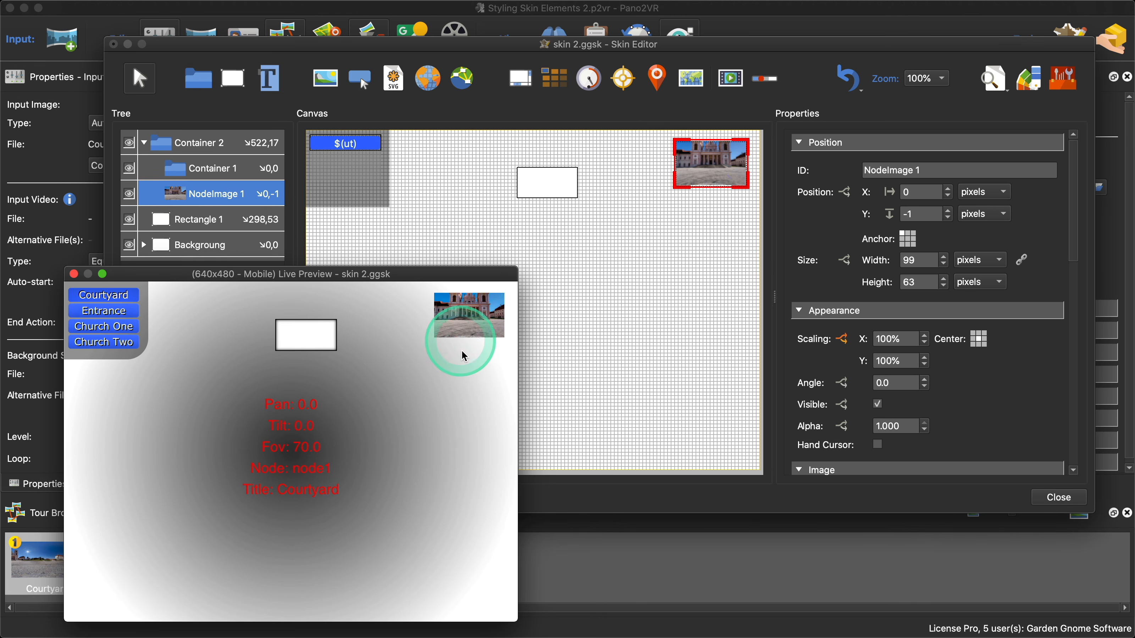
drag(454, 274, 420, 182)
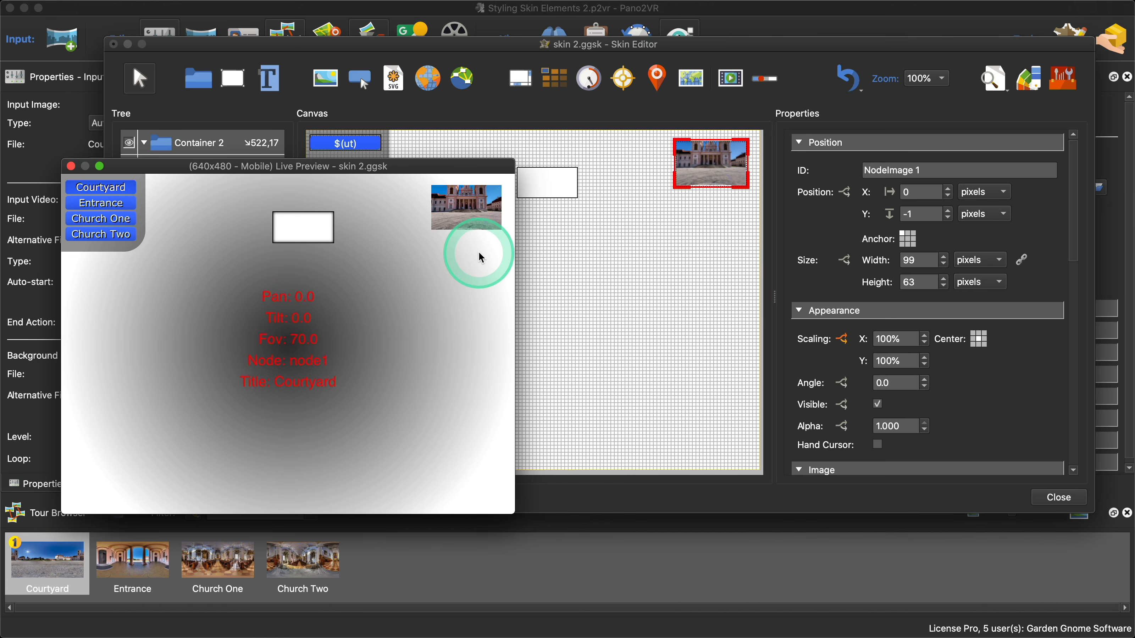
drag(479, 244, 442, 211)
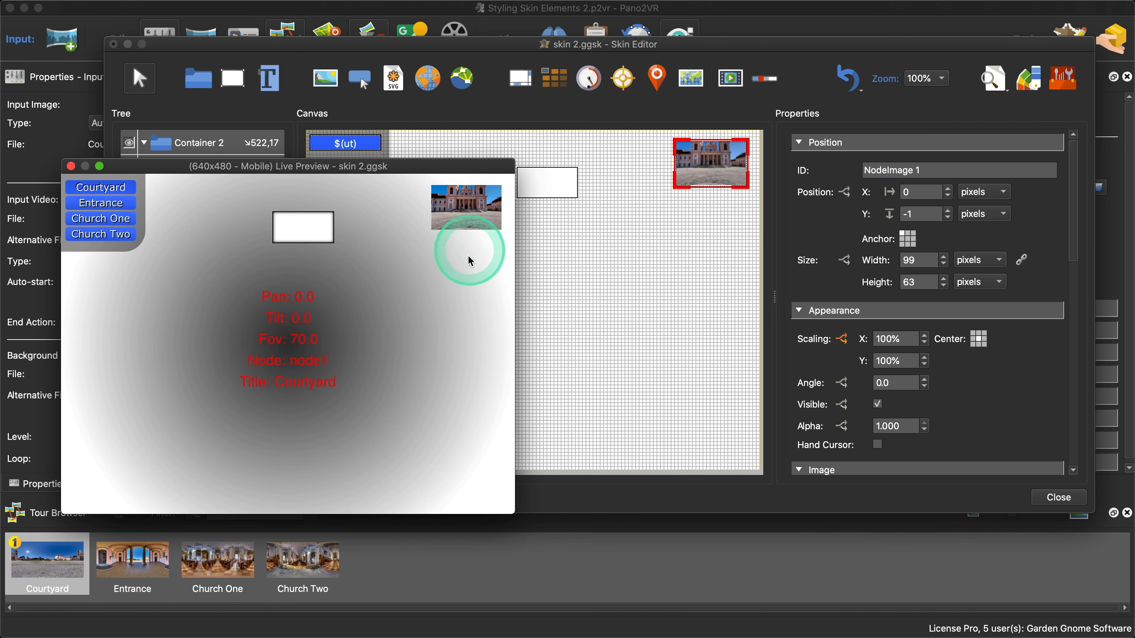
drag(470, 263, 470, 220)
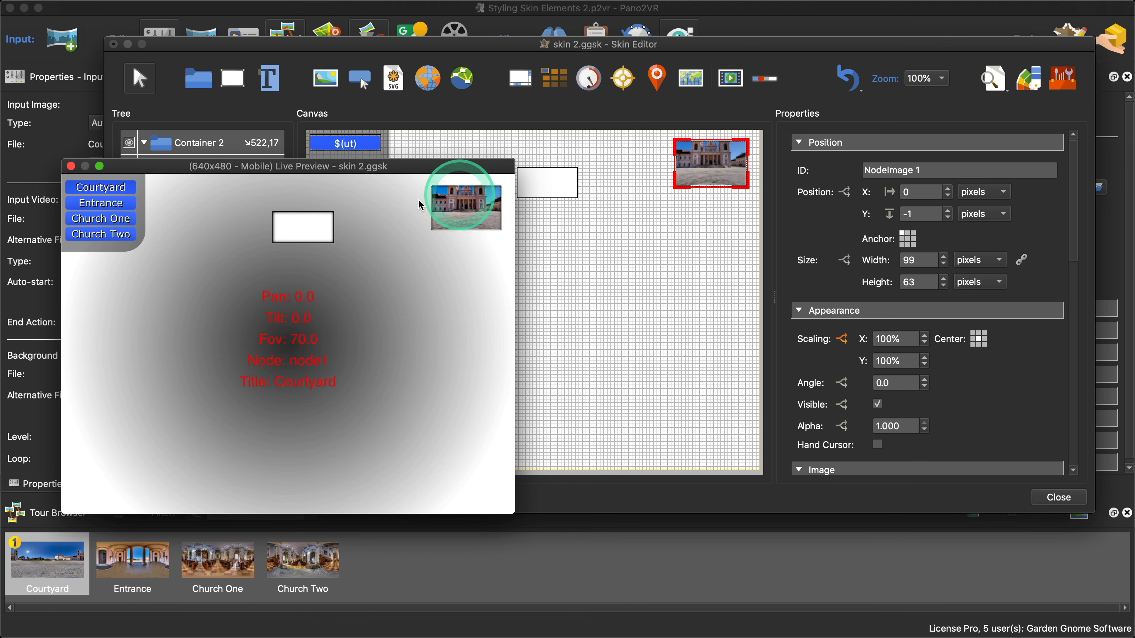
mouse_move(442, 169)
mouse_down()
mouse_move(434, 185)
mouse_move(454, 187)
mouse_up()
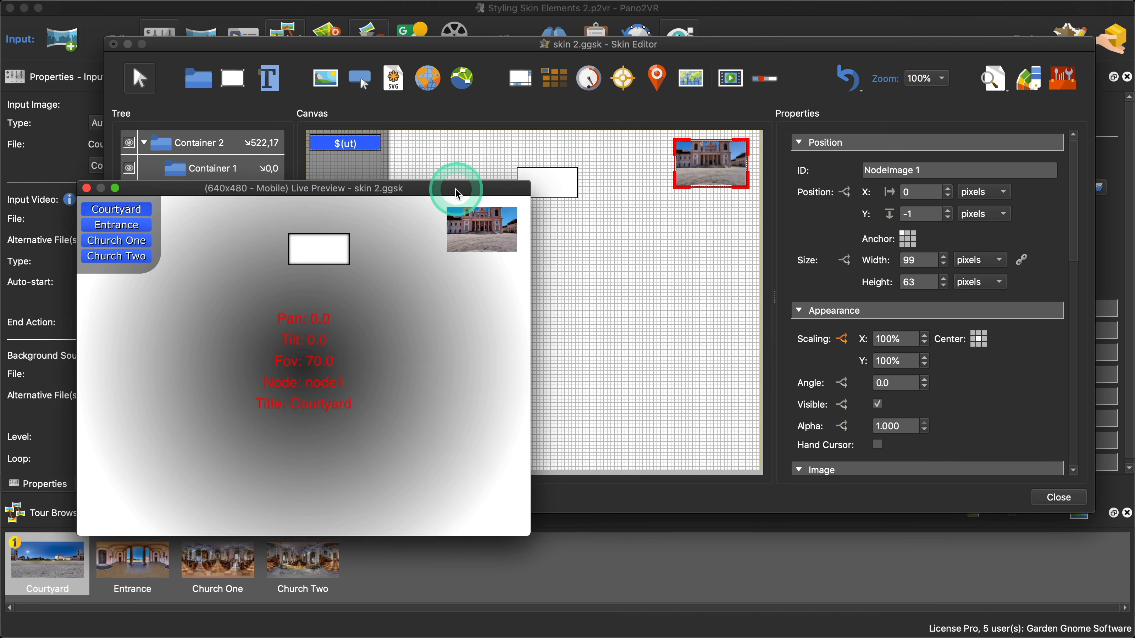
- Turn off Permeable and enable Hand Cursor for Container 1
click(275, 205)
click(244, 176)
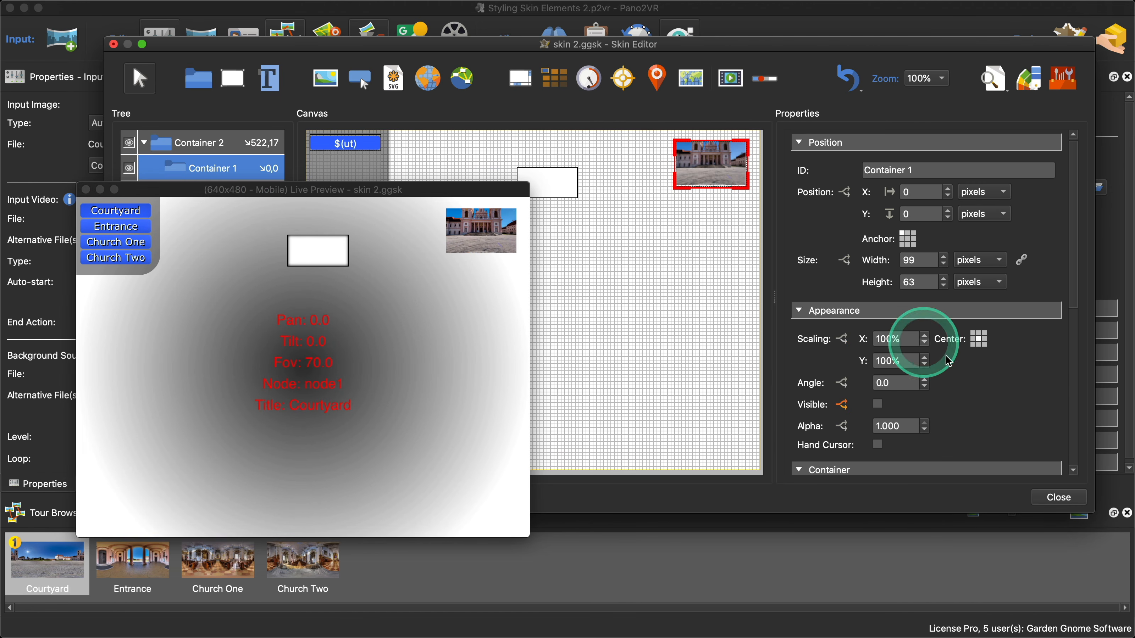
scroll(1028, 394, down, 5)
scroll(1031, 394, down, 3)
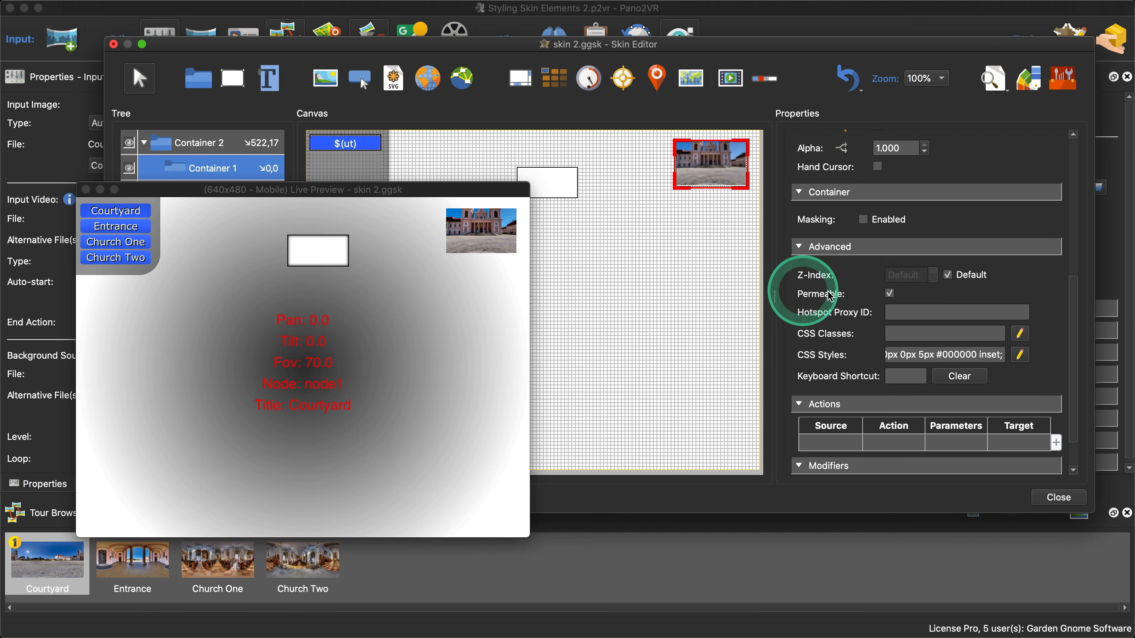
click(889, 295)
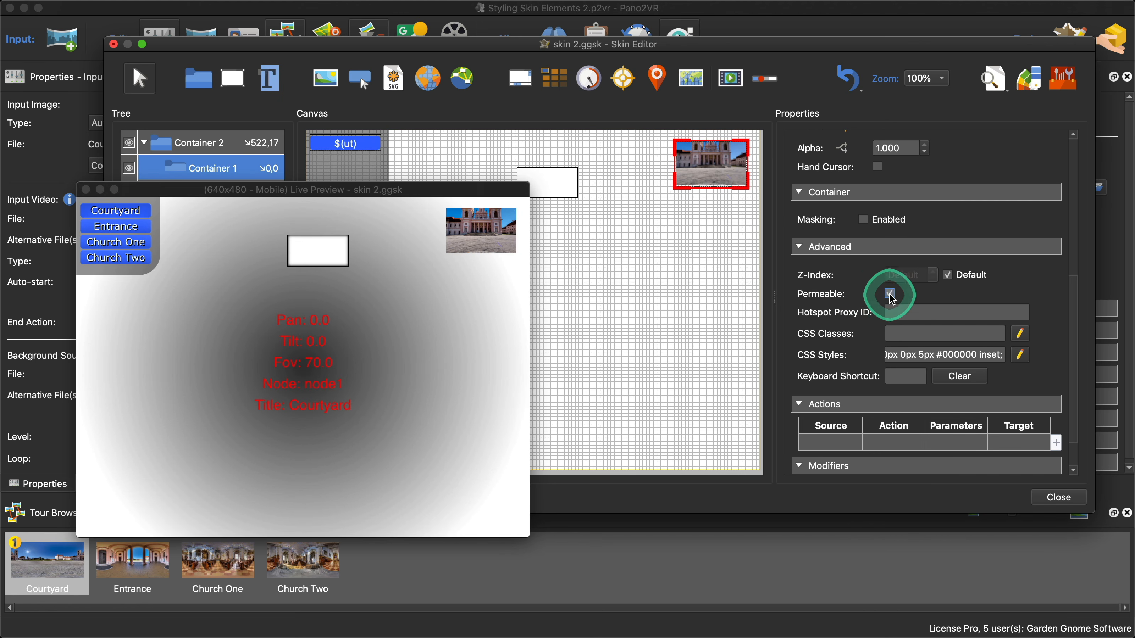
scroll(996, 281, up, 5)
scroll(1003, 287, down, 1)
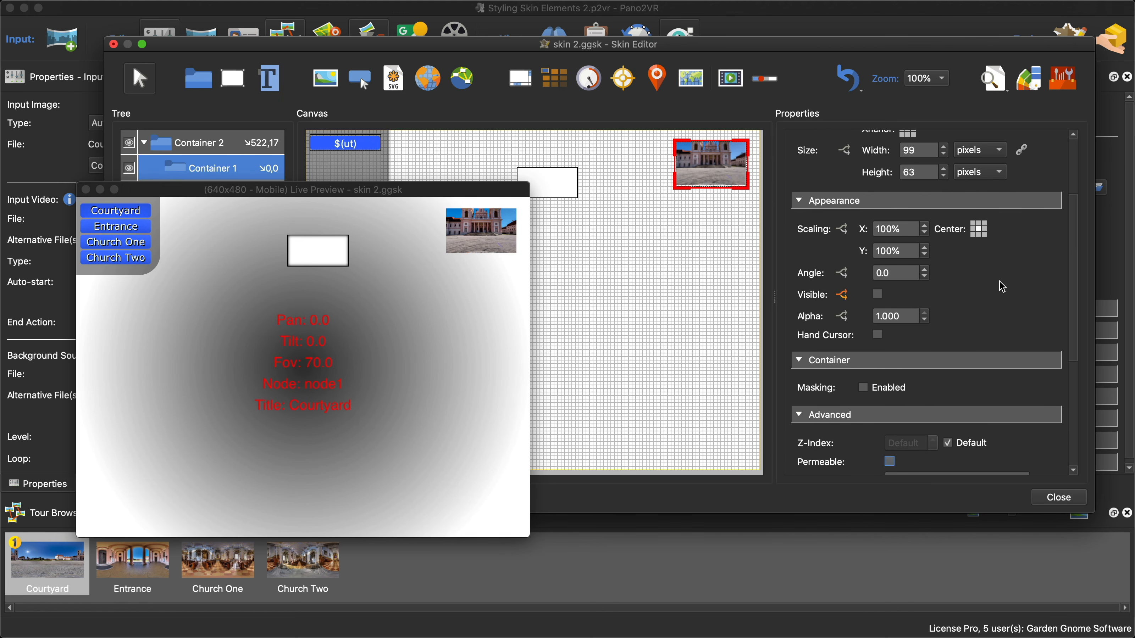
click(878, 335)
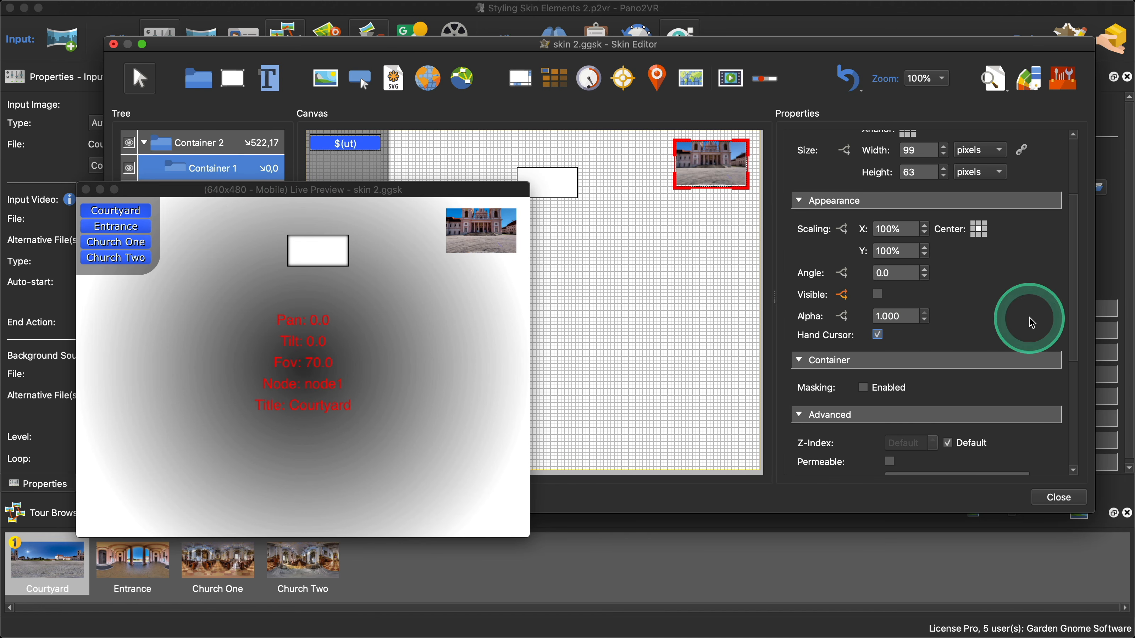
- Add a Mouse Click action to Container 1 that opens the next panorama using the Hotspot URL and Default View, and close the live preview
scroll(1027, 313, down, 9)
double_click(865, 406)
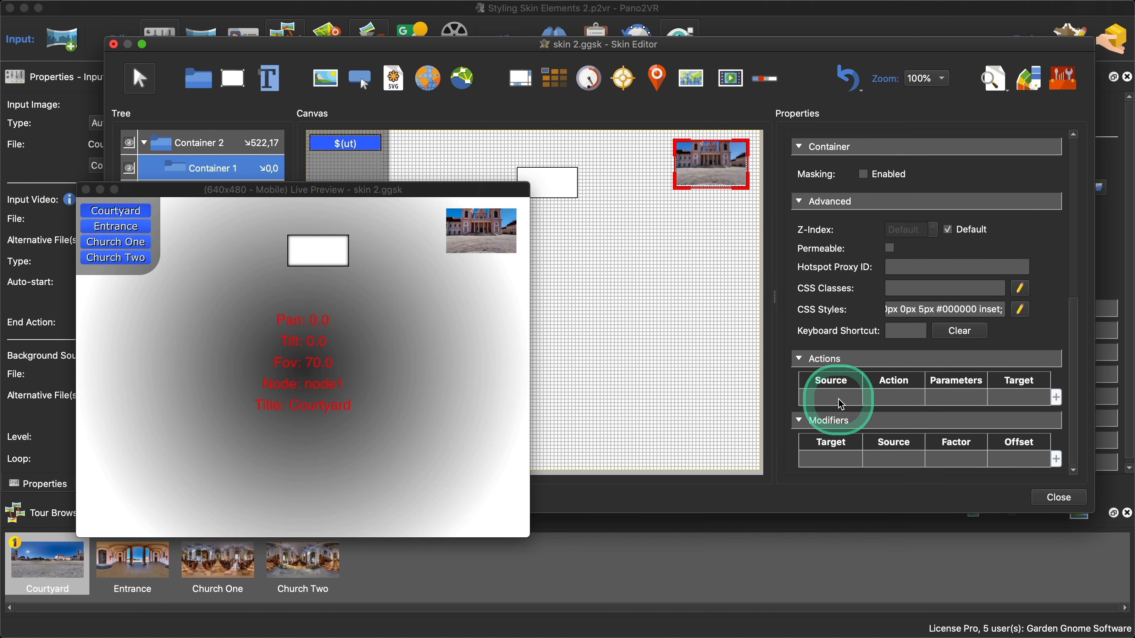
click(598, 256)
click(599, 271)
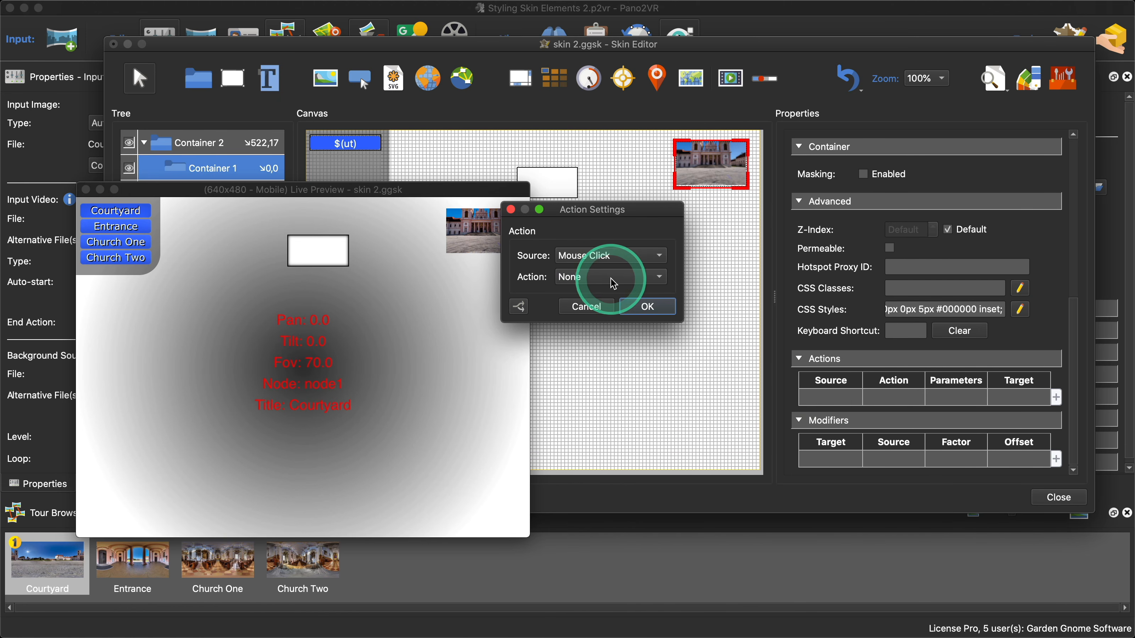
click(612, 278)
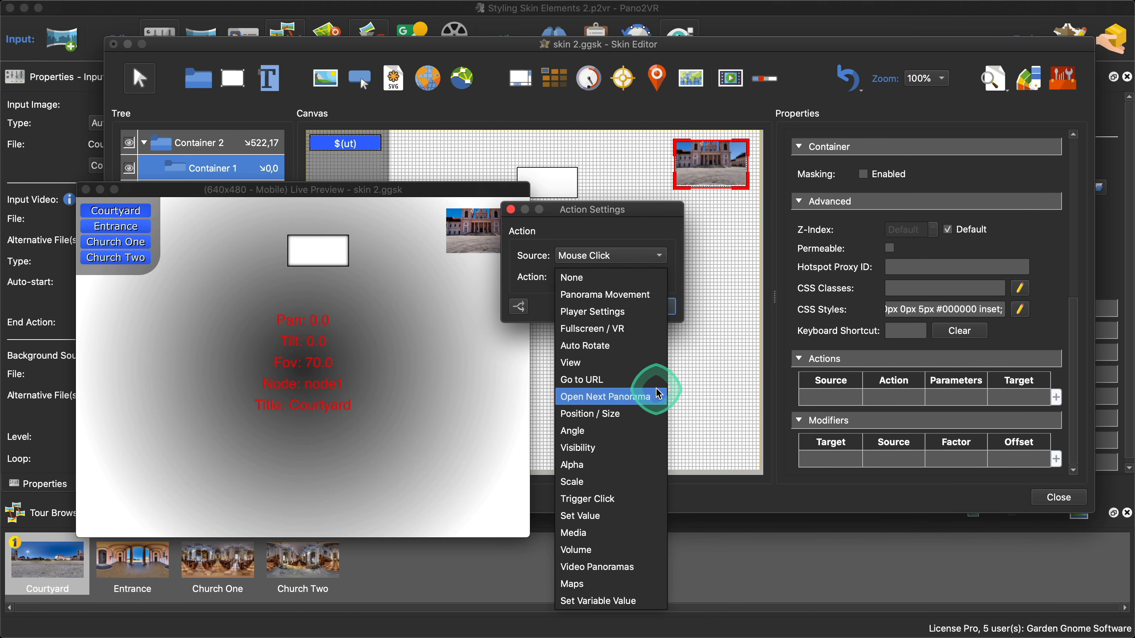
click(652, 397)
click(659, 299)
click(646, 313)
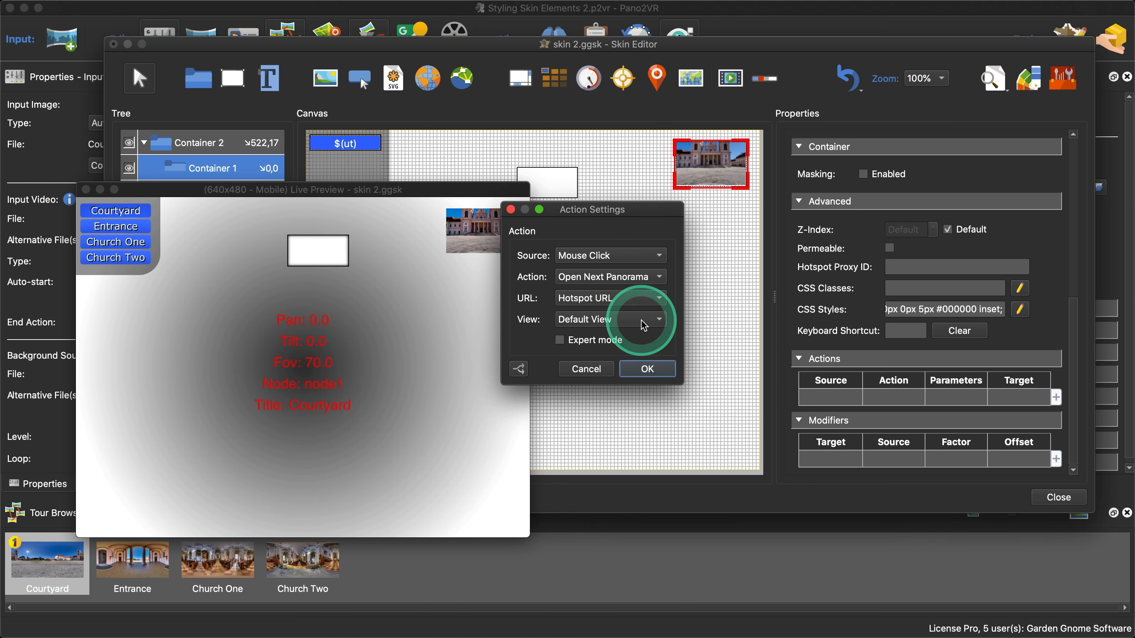
click(664, 376)
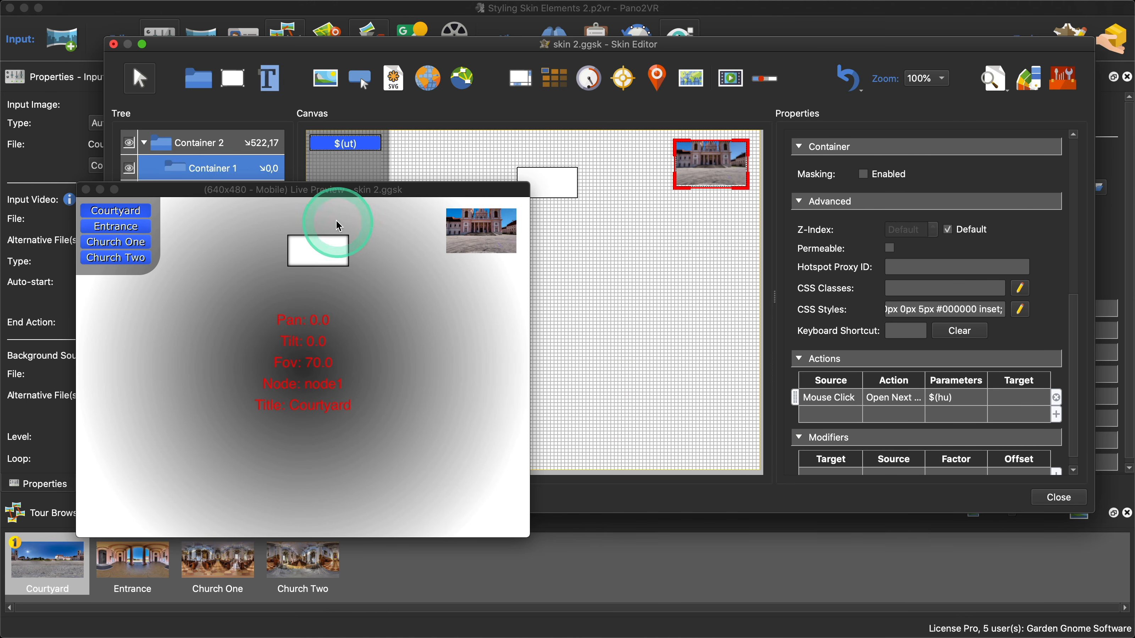
drag(271, 190, 282, 260)
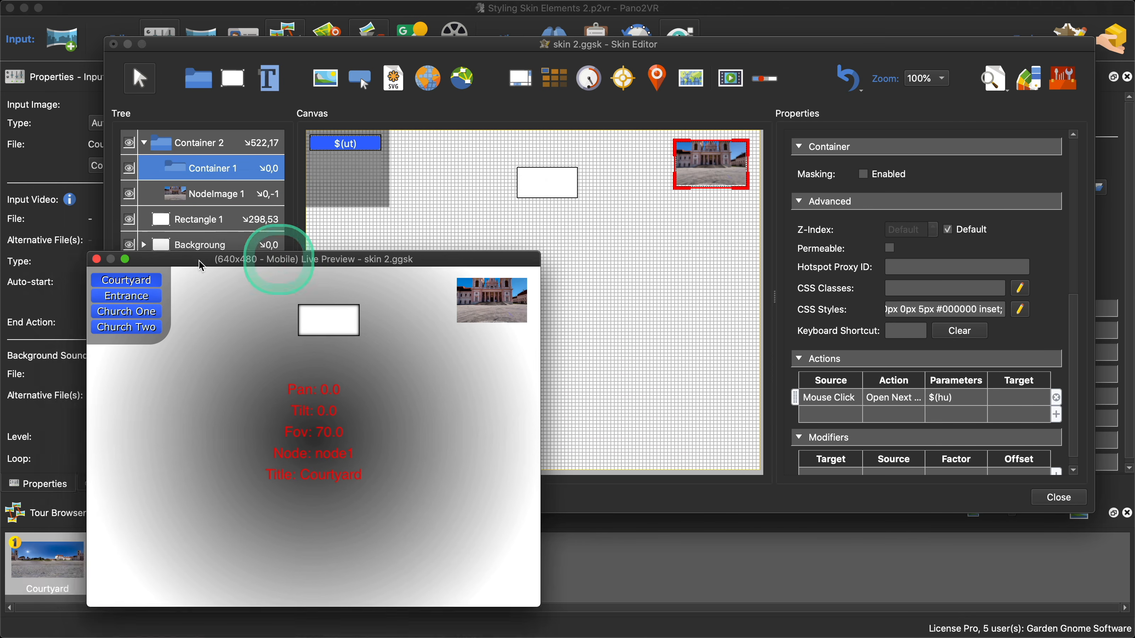
click(98, 260)
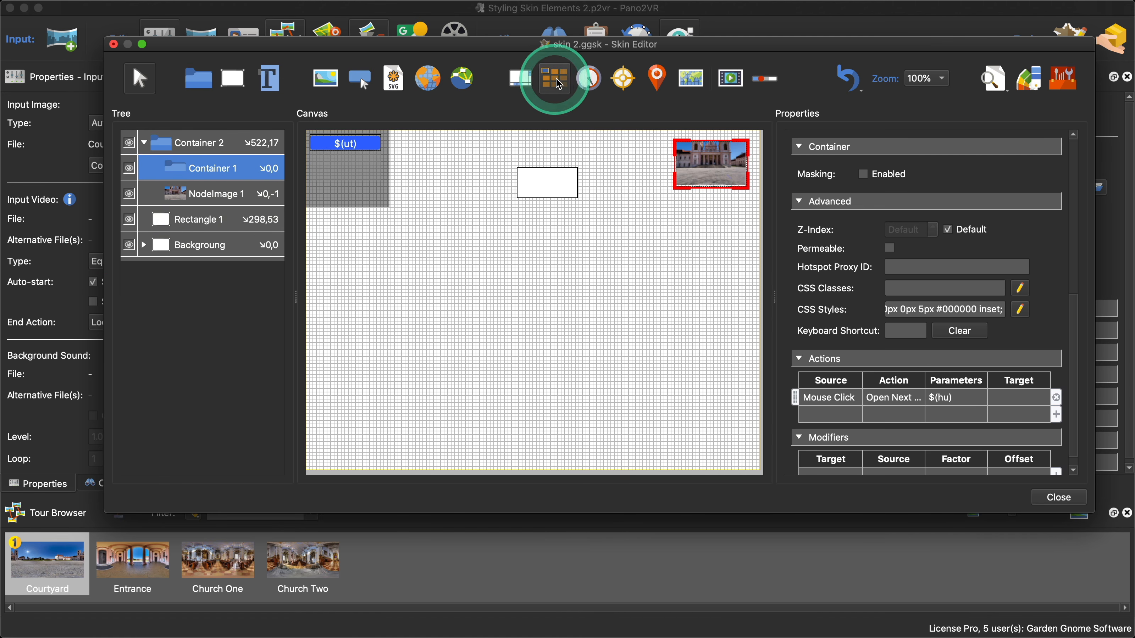
- Wrap Container 2 and its contents in a new cloner of about 123 × 84 pixels
click(633, 134)
click(697, 173)
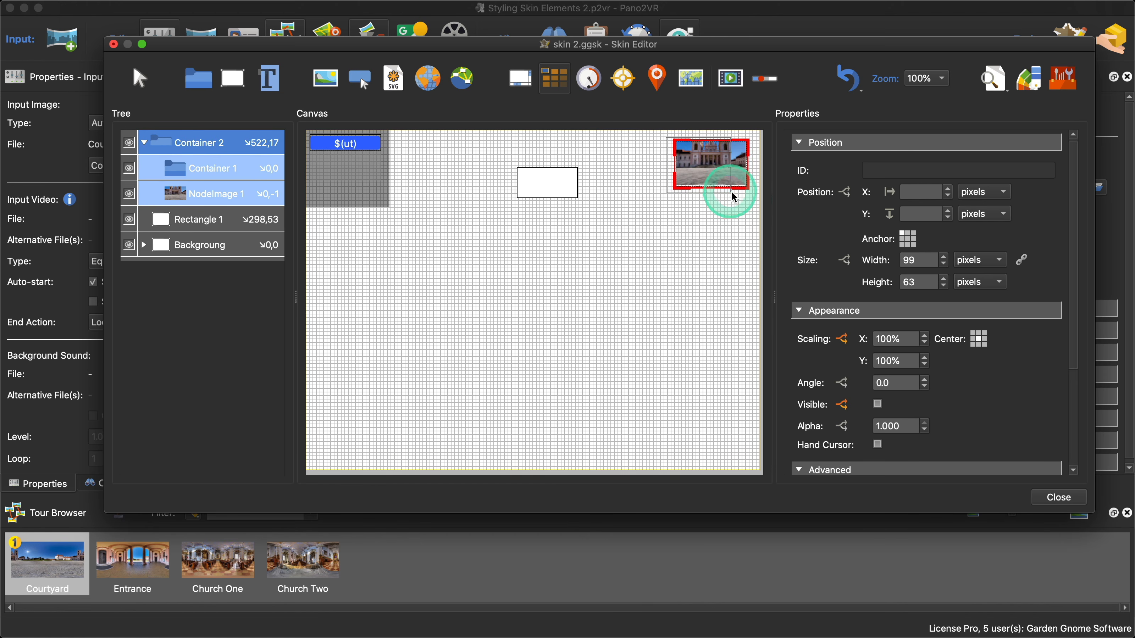
drag(753, 198, 754, 197)
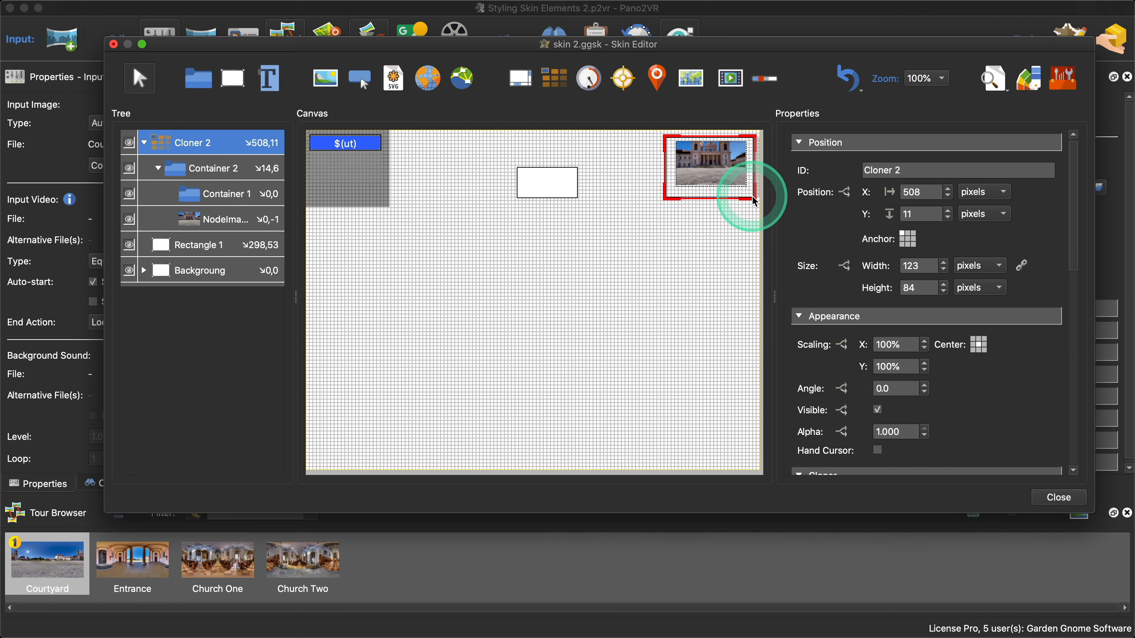
- Set the new cloner's clone direction to vertical, check the cloned node images in the live preview, and close it
scroll(1028, 411, down, 8)
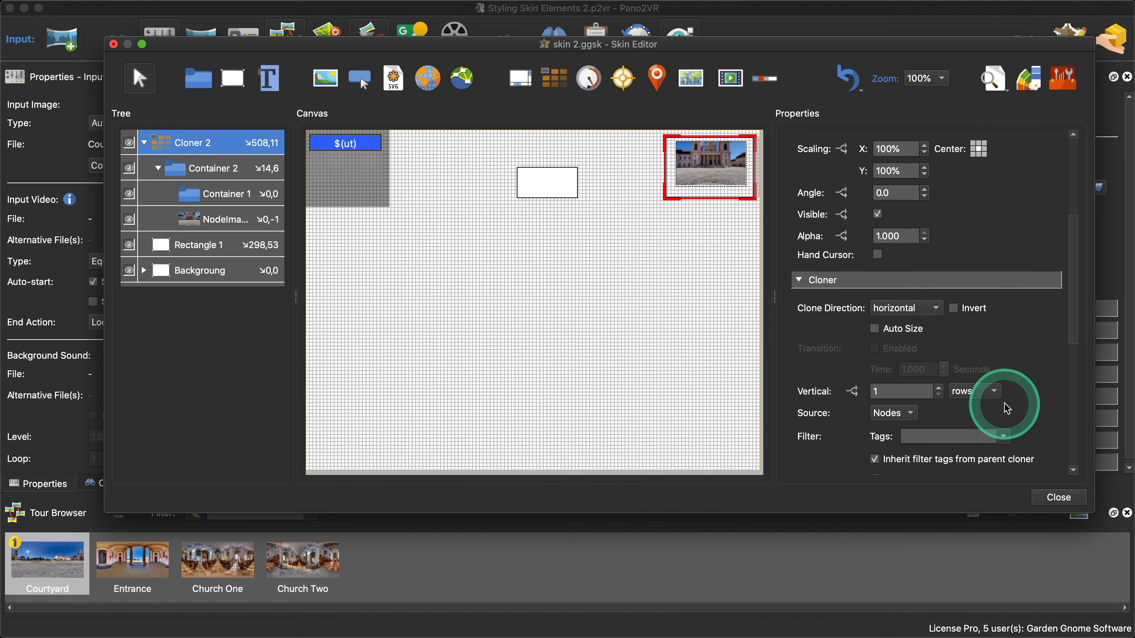
click(896, 248)
click(889, 266)
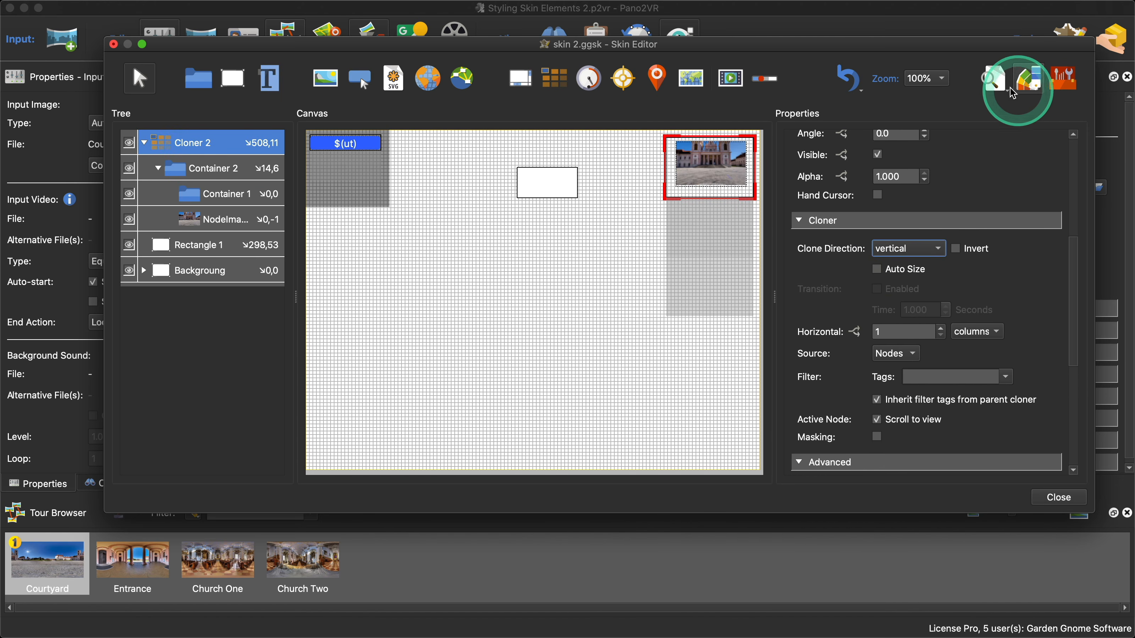
click(994, 79)
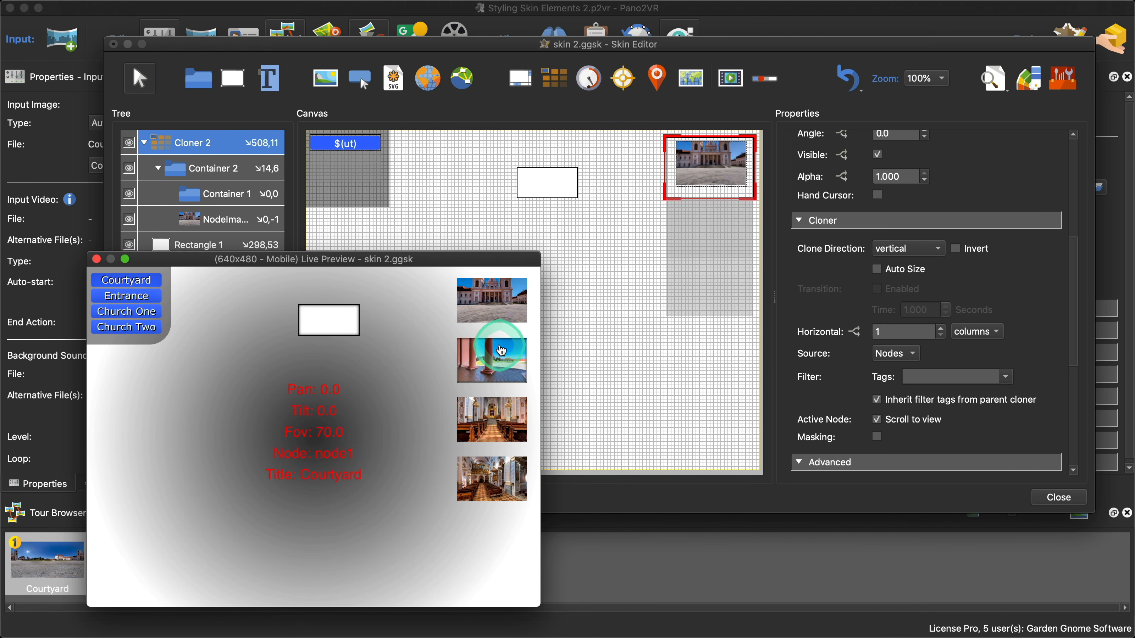
click(96, 259)
- Save the skin, regenerate the output overwriting pano.xml, and check the tour in the browser before closing it
click(1077, 496)
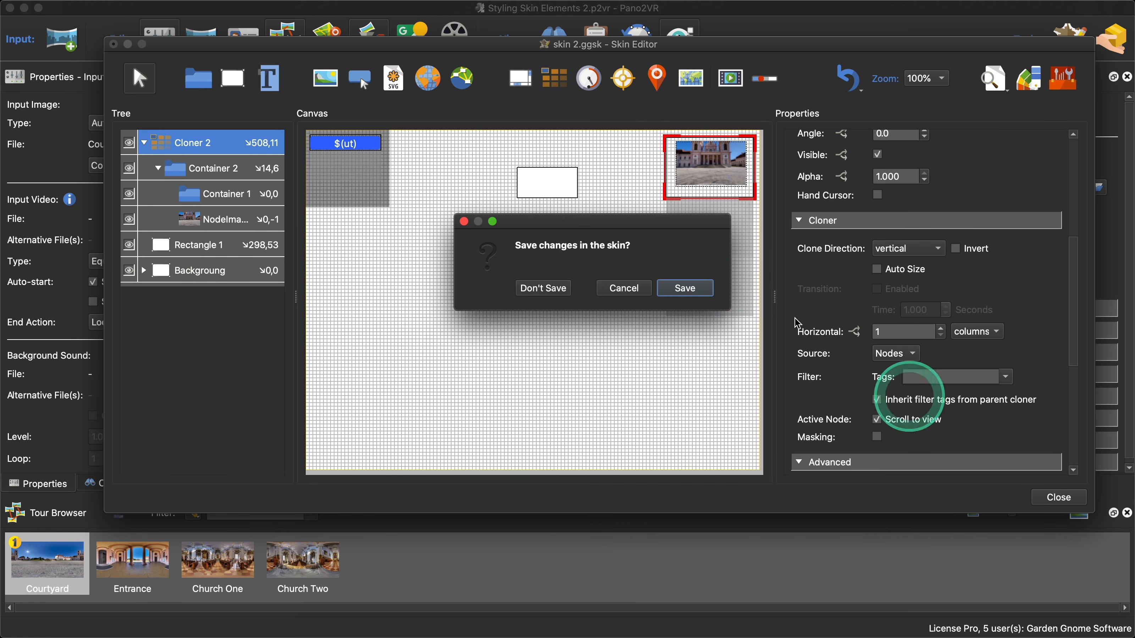
click(685, 288)
click(896, 262)
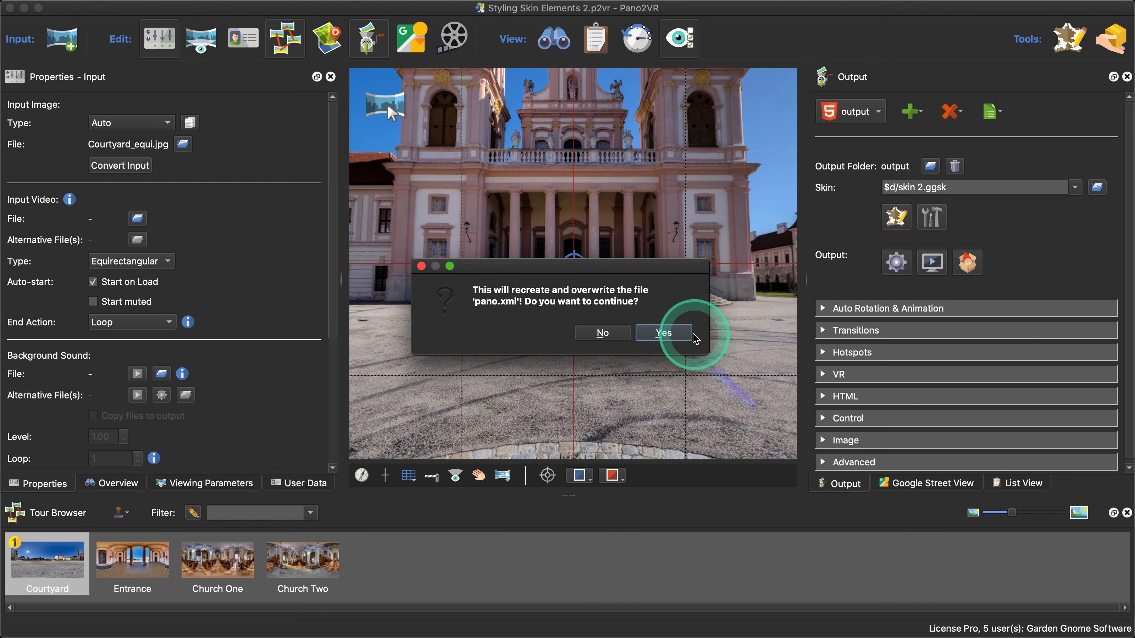
click(665, 333)
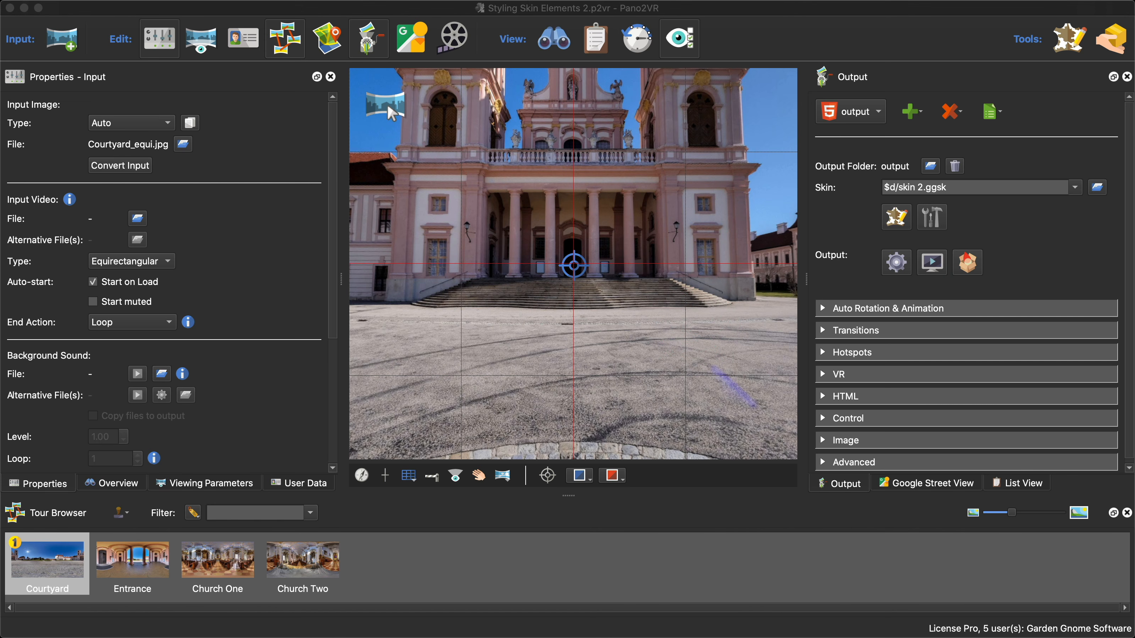
drag(1133, 192, 309, 43)
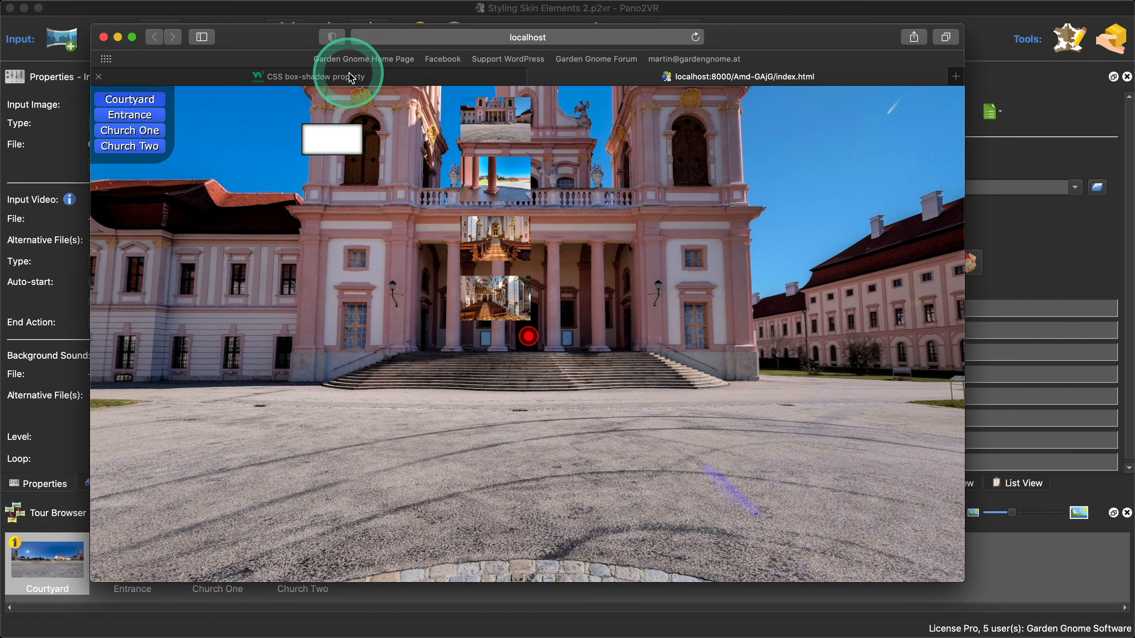
click(103, 37)
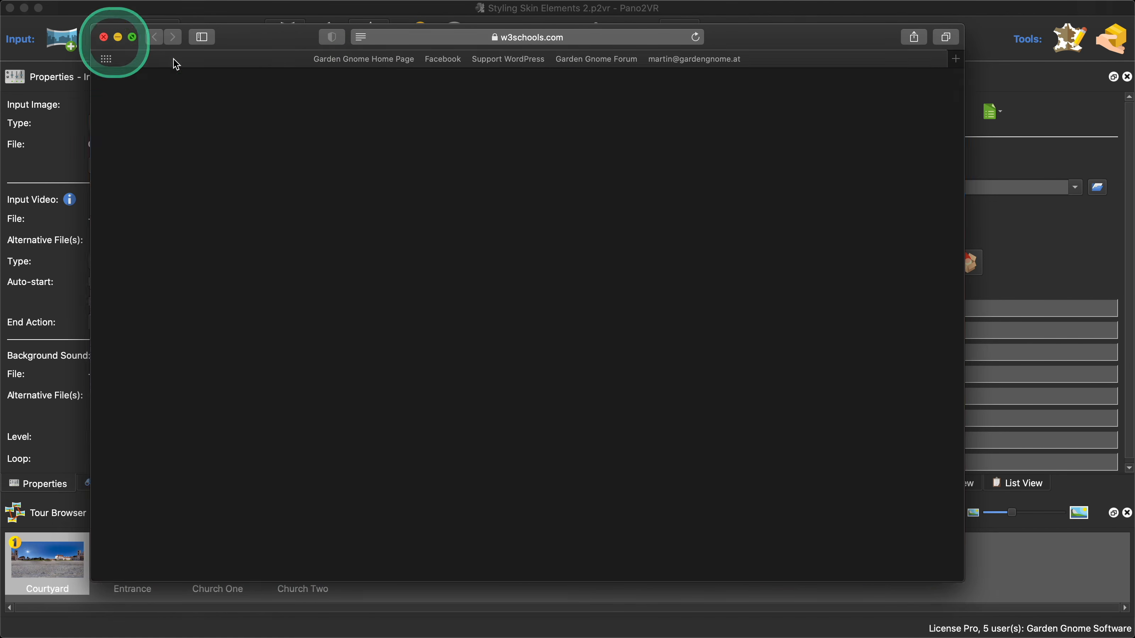
- Reopen the skin for editing, anchor Cloner 2 to the top right, and set its position to X 10 and Y 10 pixels
click(896, 217)
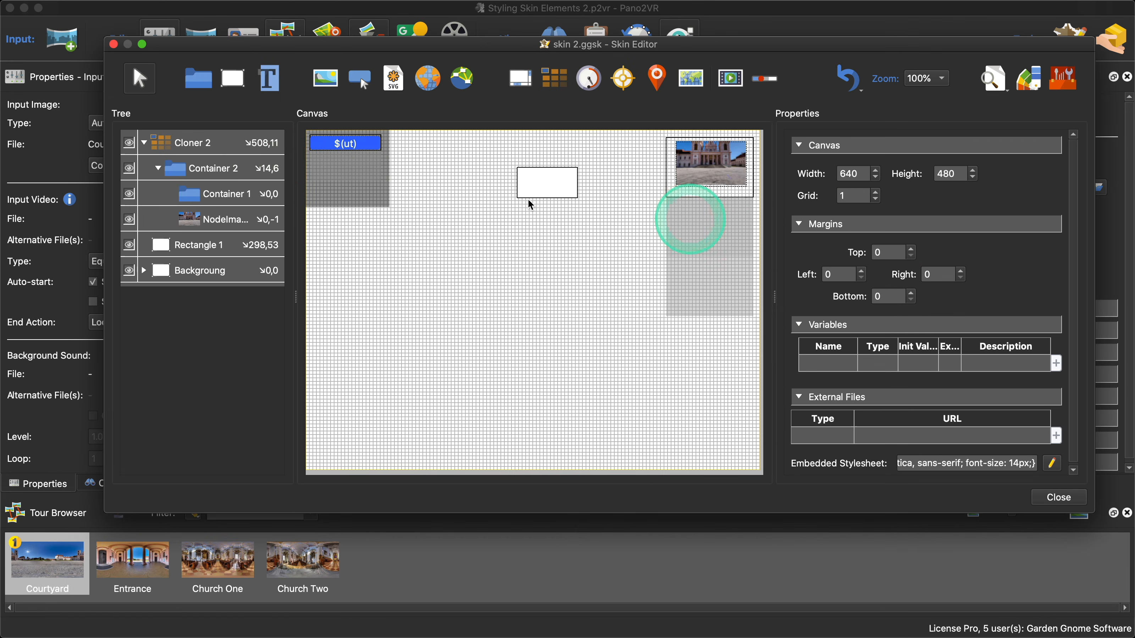
click(215, 143)
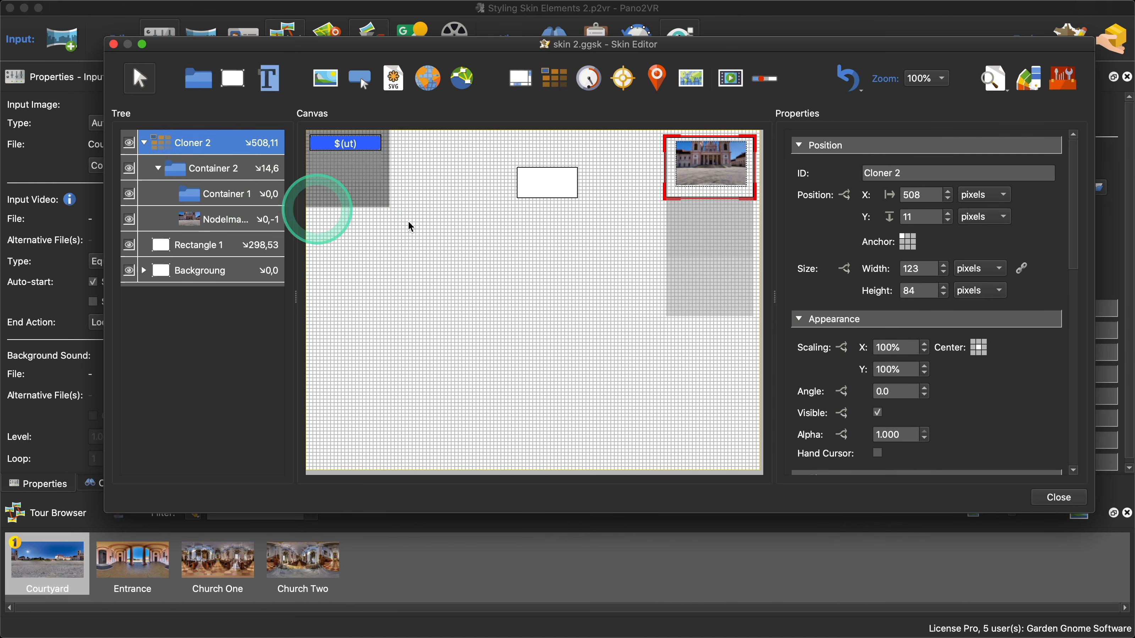
click(913, 237)
drag(922, 196, 883, 200)
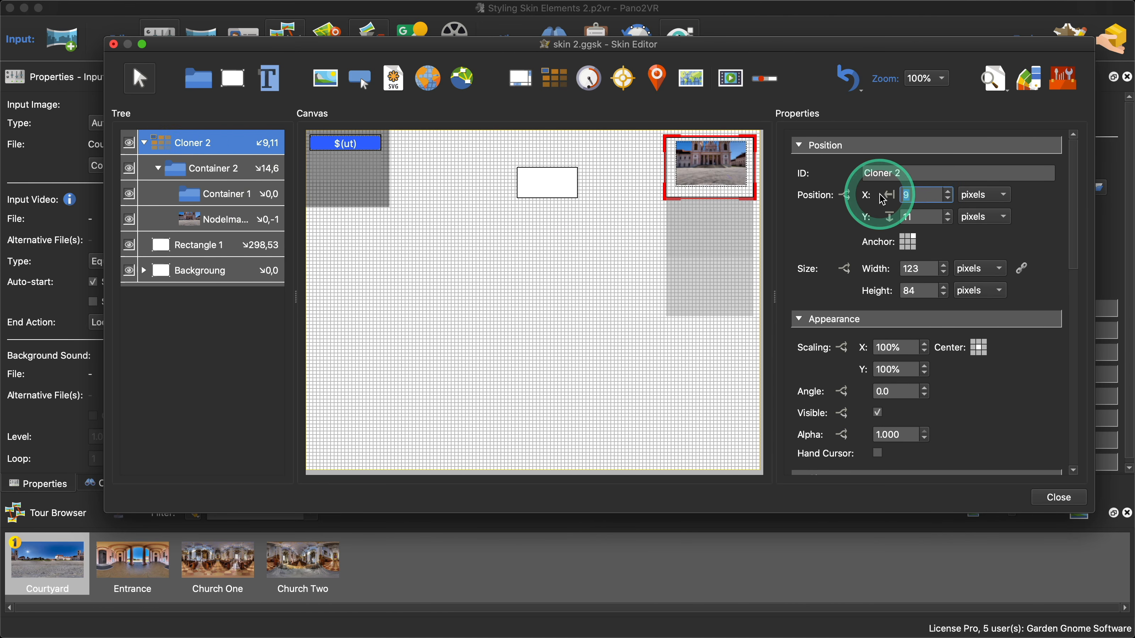
text(1)
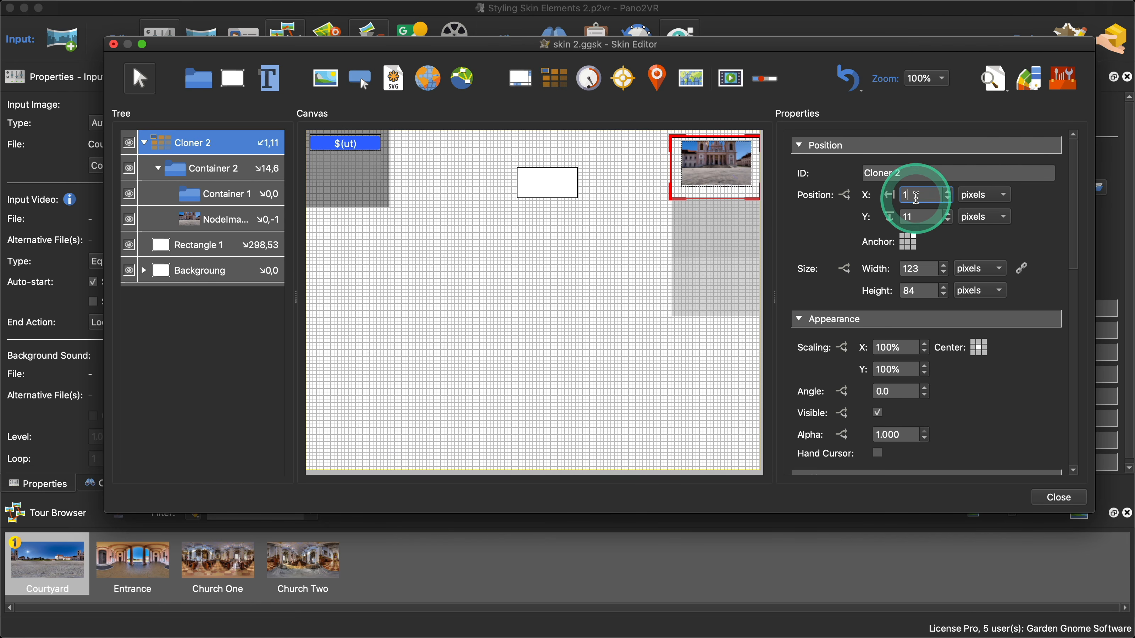
text(0)
key(Tab)
text(10)
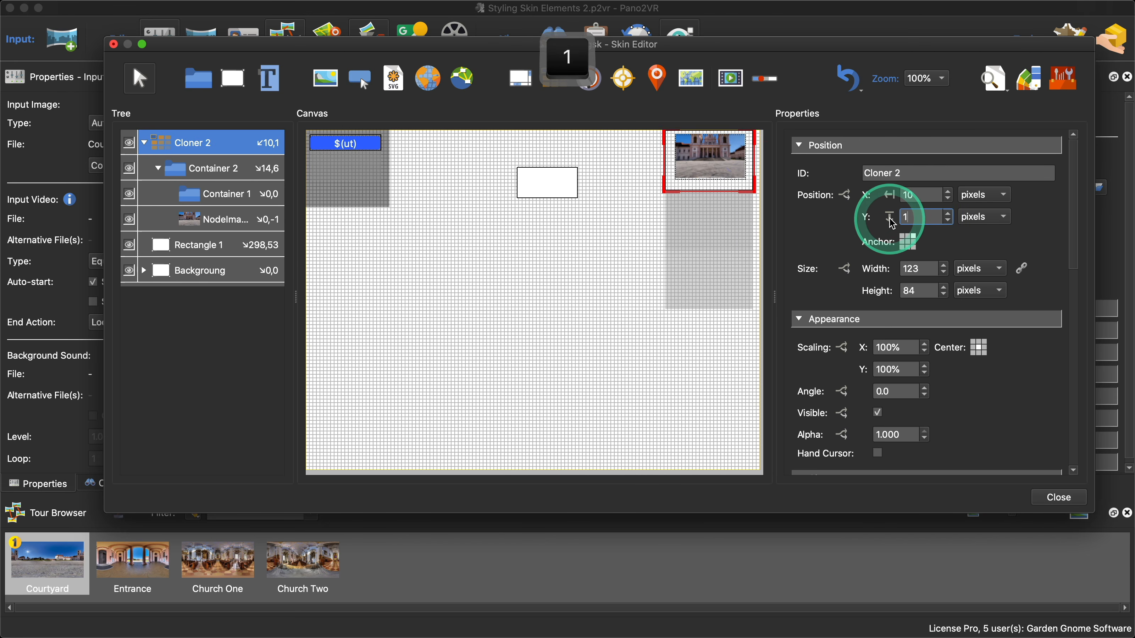
- Save the skin changes and regenerate the output, overwriting pano.xml, and close the browser after checking the repositioned thumbnails
click(1058, 498)
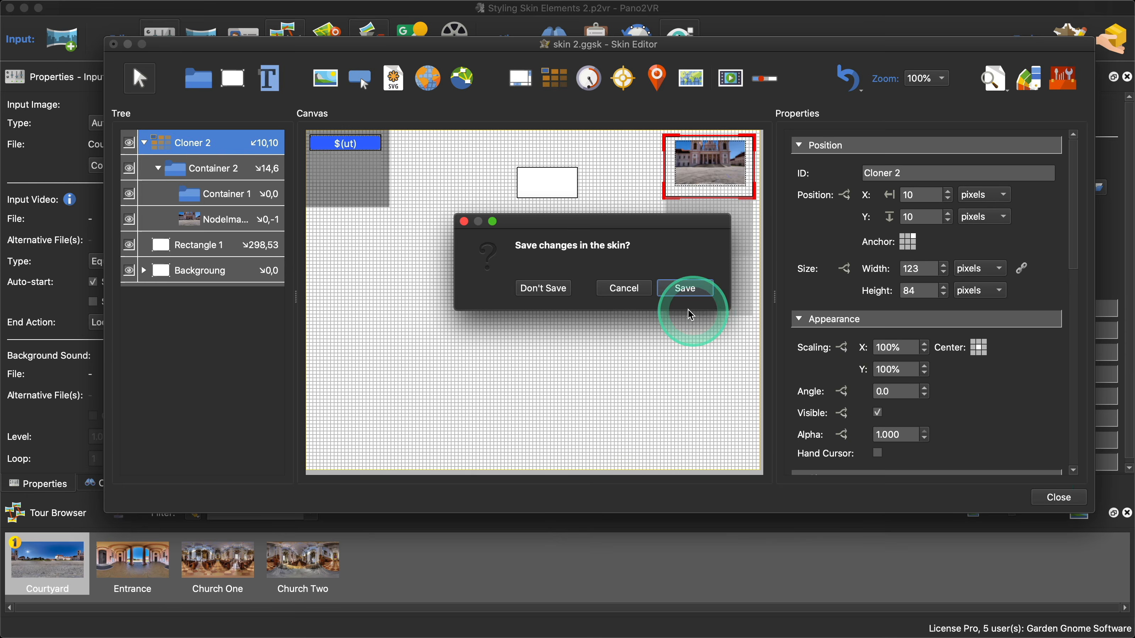
click(686, 287)
click(896, 262)
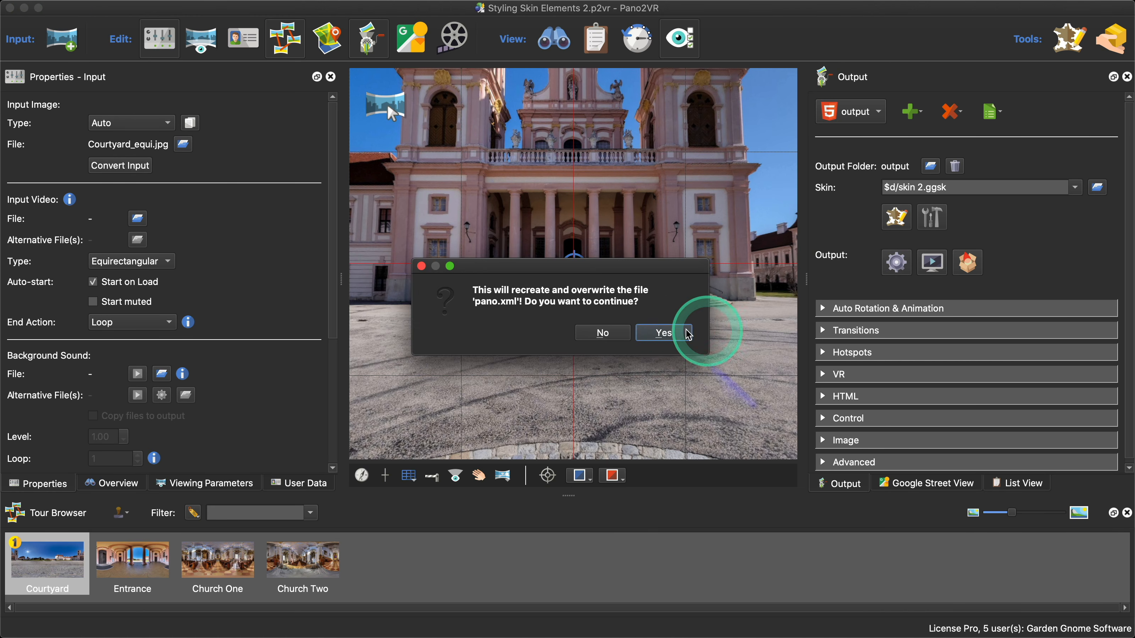
click(674, 331)
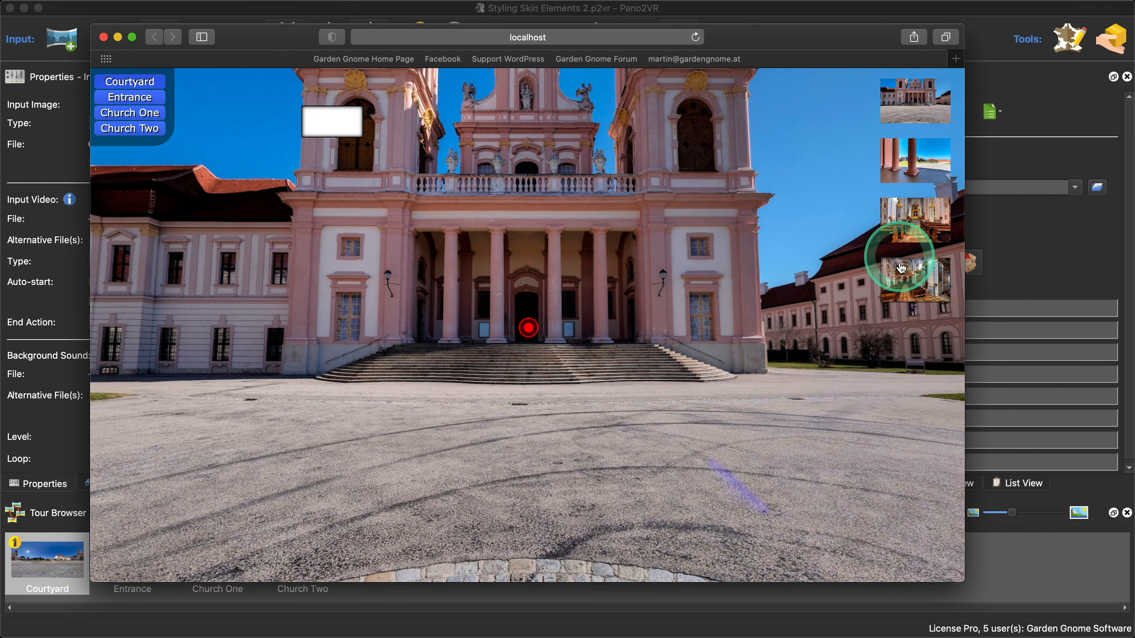
click(103, 37)
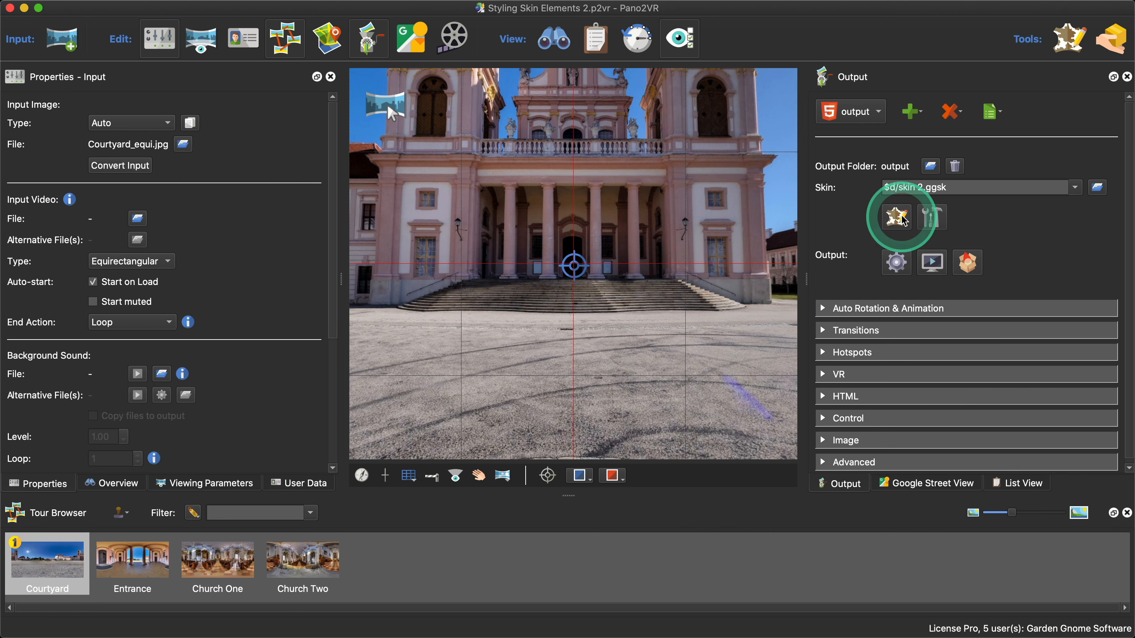
- Reopen the skin for editing, switch to Safari, search for "css filter blur", and open the W3Schools CSS filter Property page
click(898, 217)
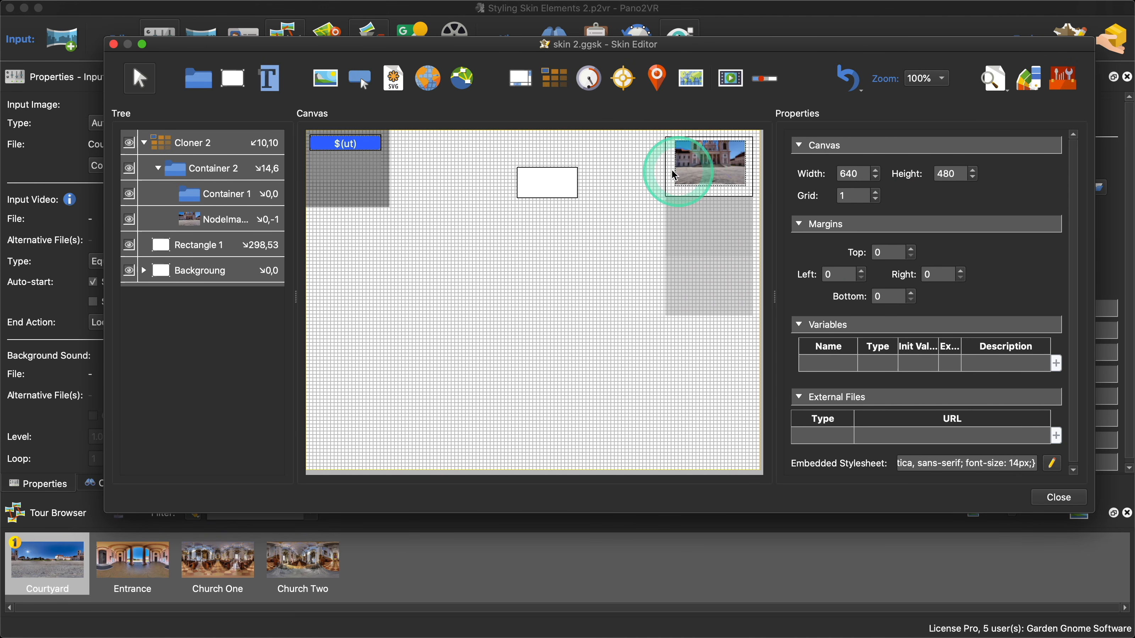
drag(728, 48, 690, 35)
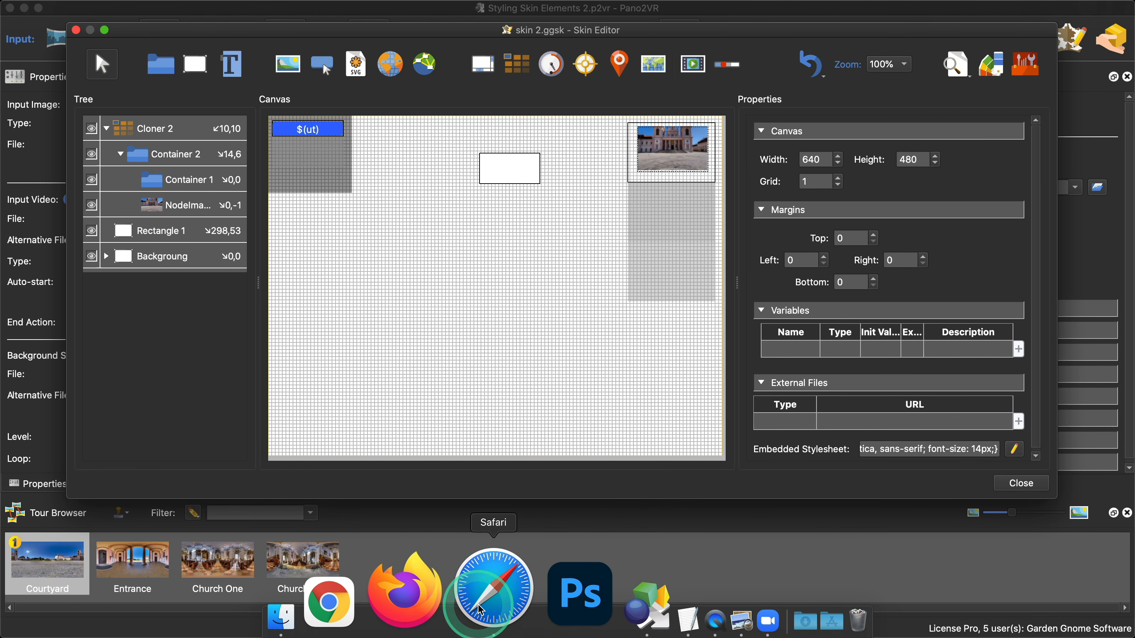
click(480, 609)
click(450, 37)
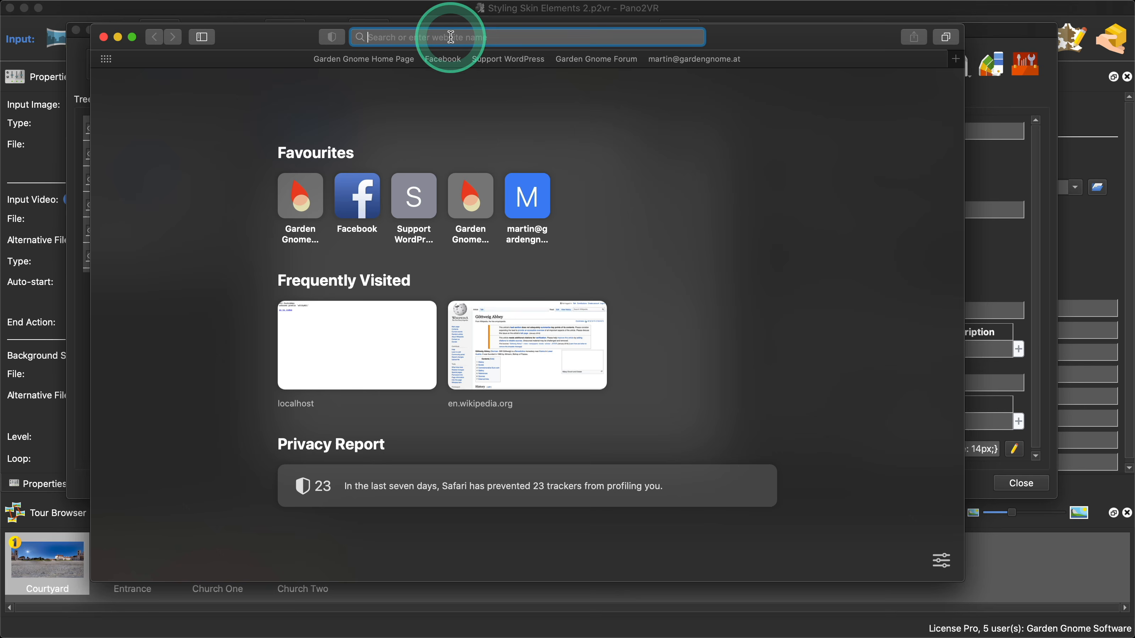
text(CSS )
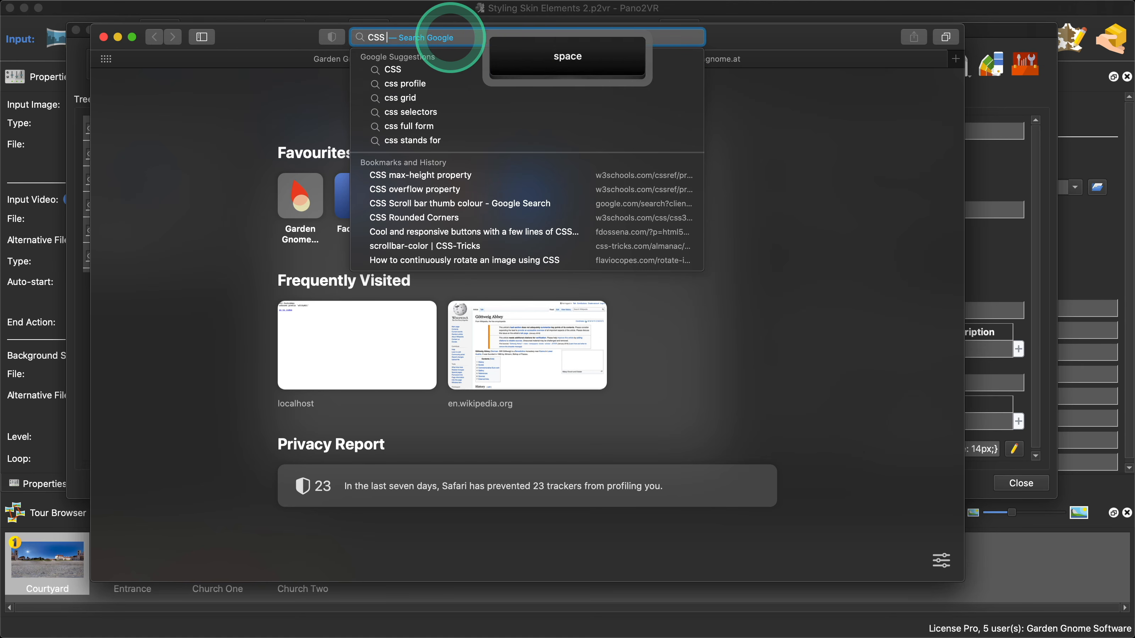
text(Filter)
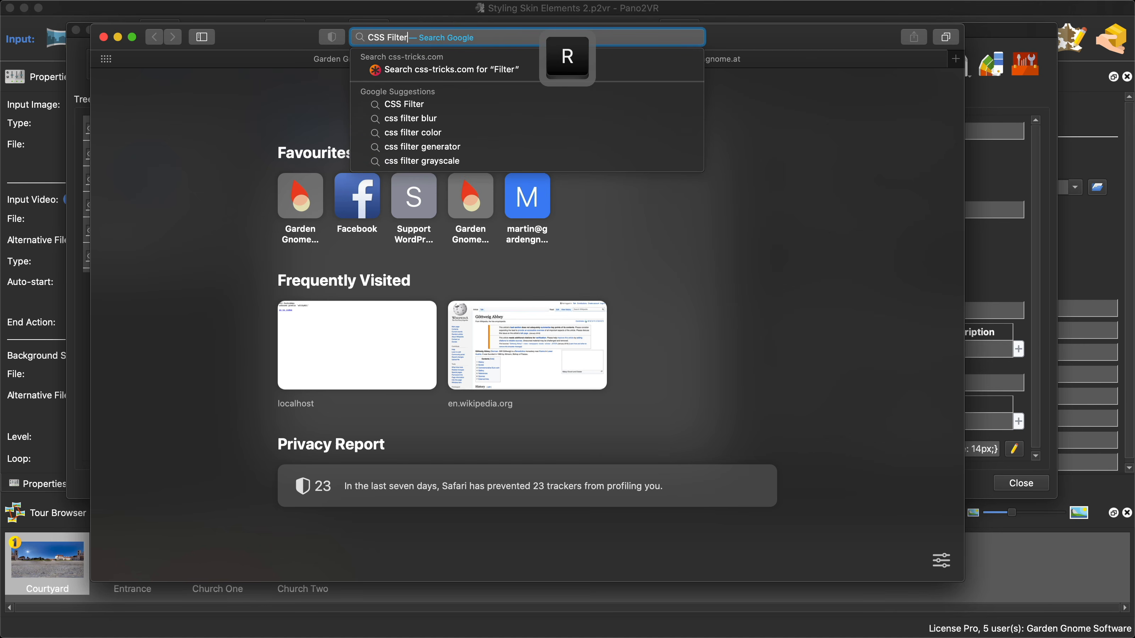
click(422, 119)
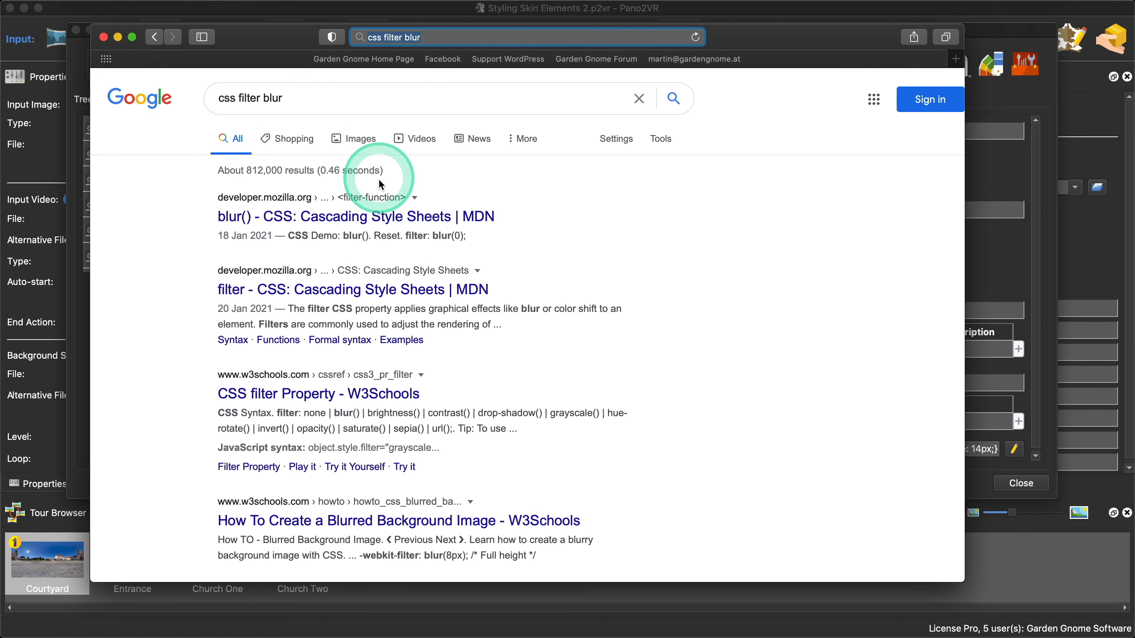
scroll(650, 237, down, 4)
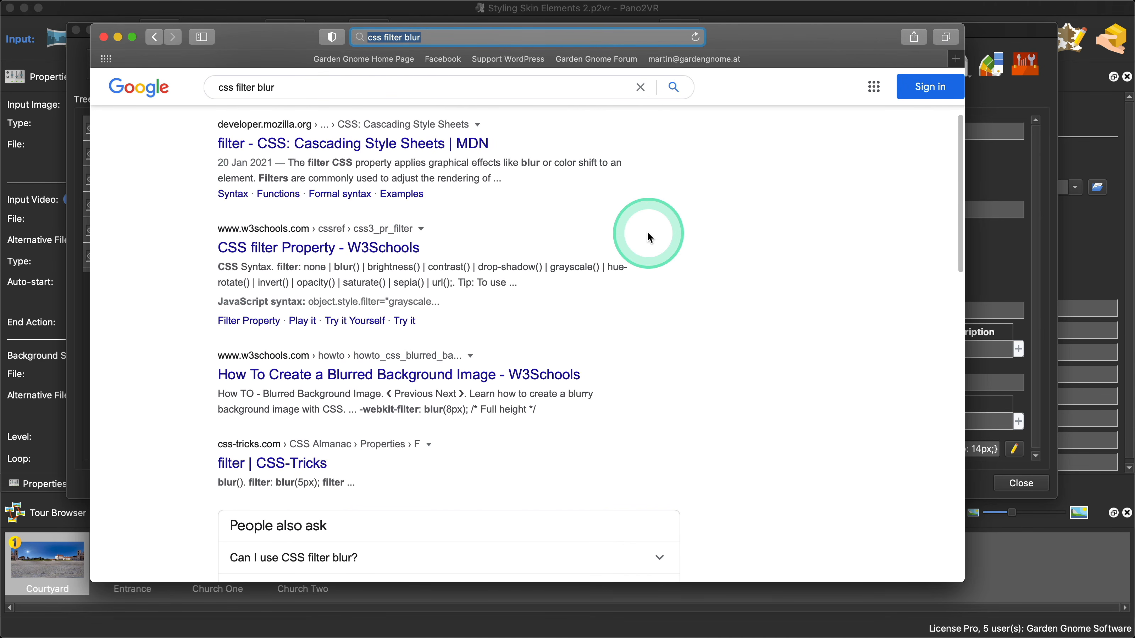
click(406, 259)
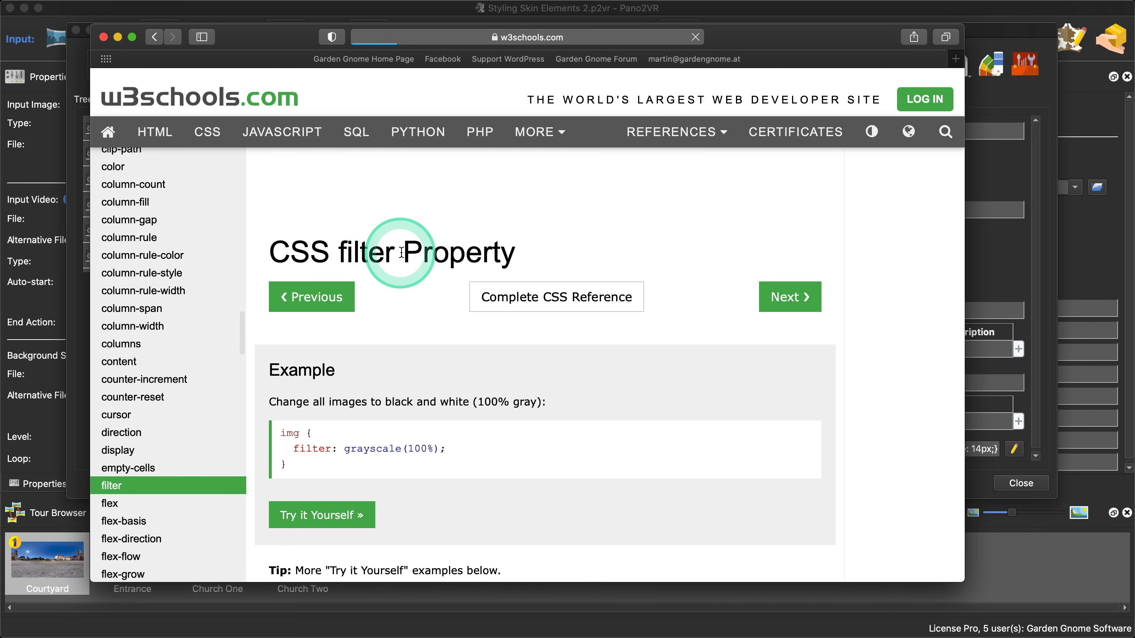
- Copy the "filter: grayscale(100%);" line from the W3Schools example and close the browser window
click(542, 260)
scroll(541, 260, down, 5)
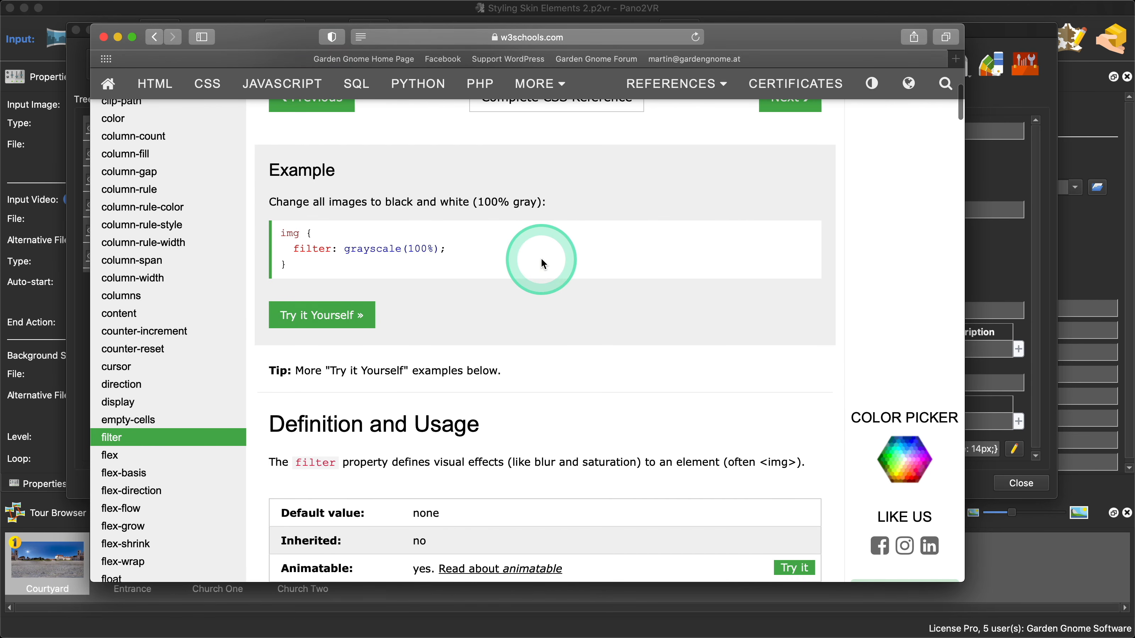
scroll(542, 260, down, 1)
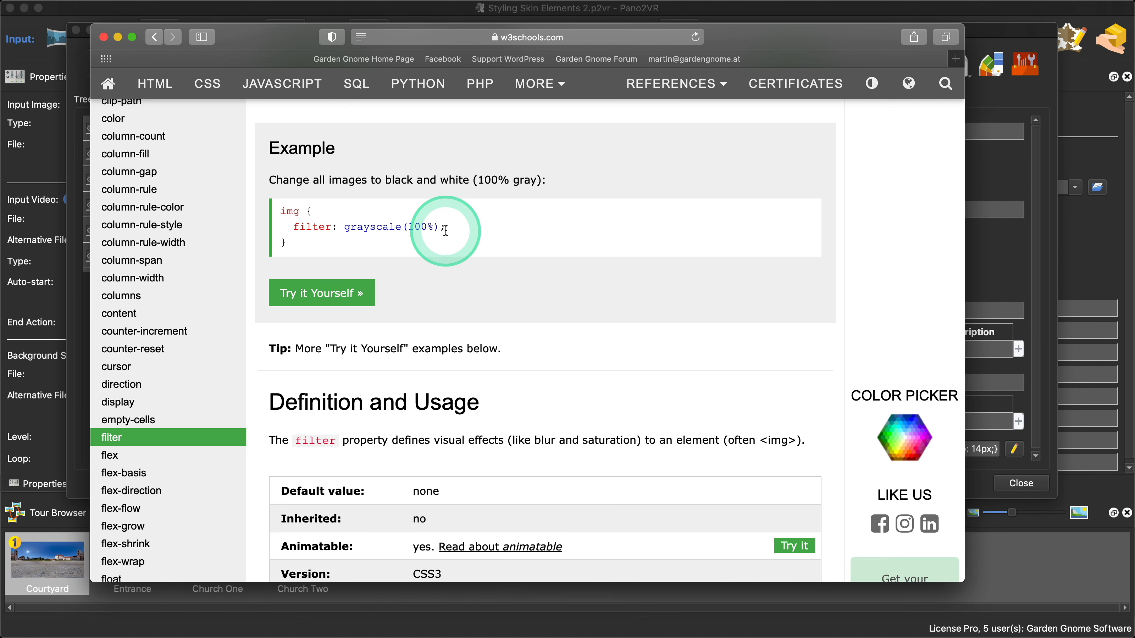
drag(293, 228, 434, 230)
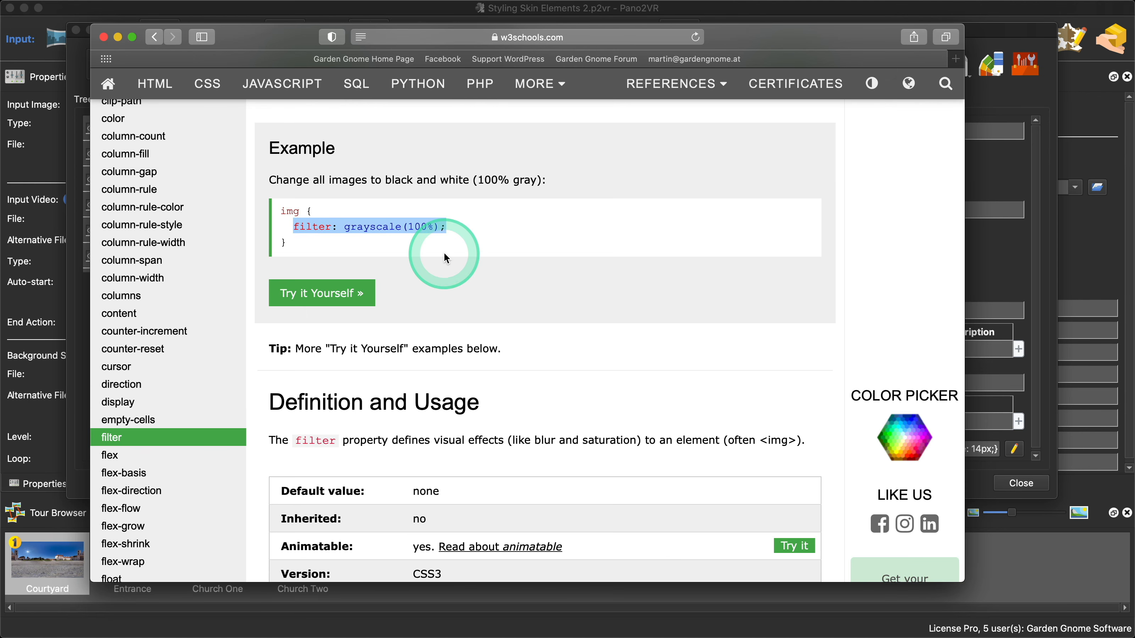
key(super+c)
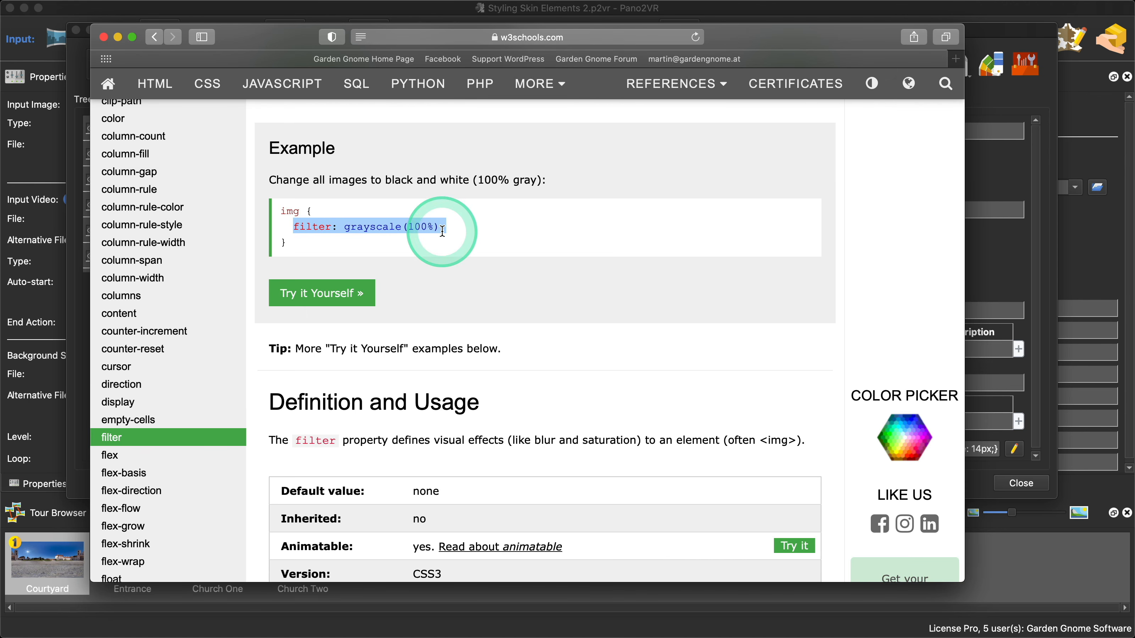
click(104, 38)
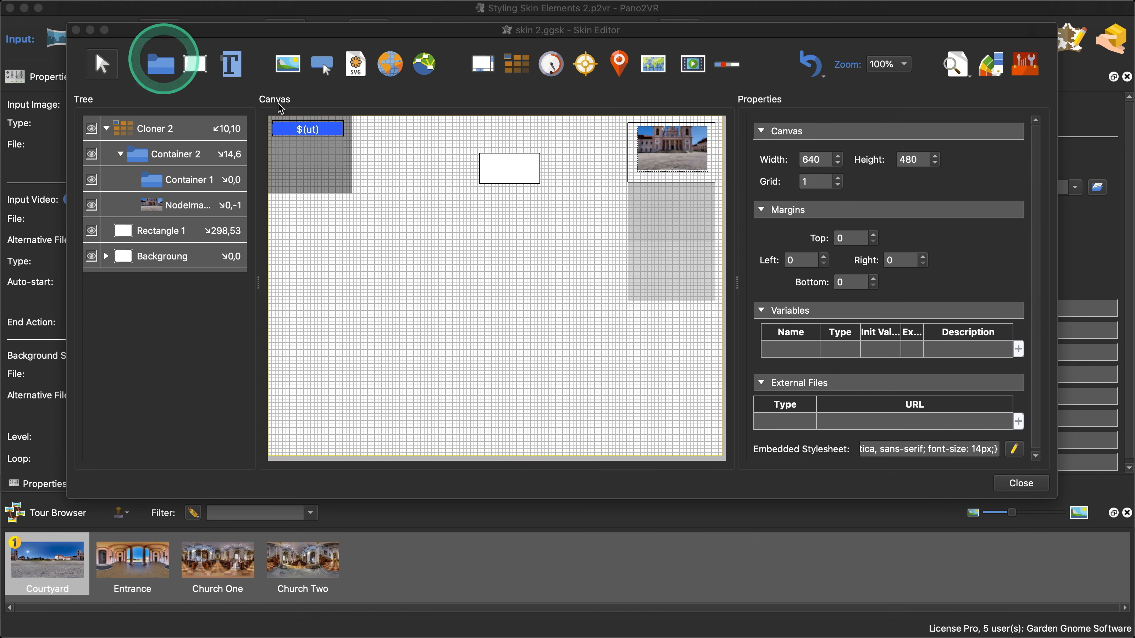
- Append "filter: grayscale(100%);" on a new line to the node image's CSS Styles Inner Element, and check it in the live preview
scroll(958, 274, down, 1)
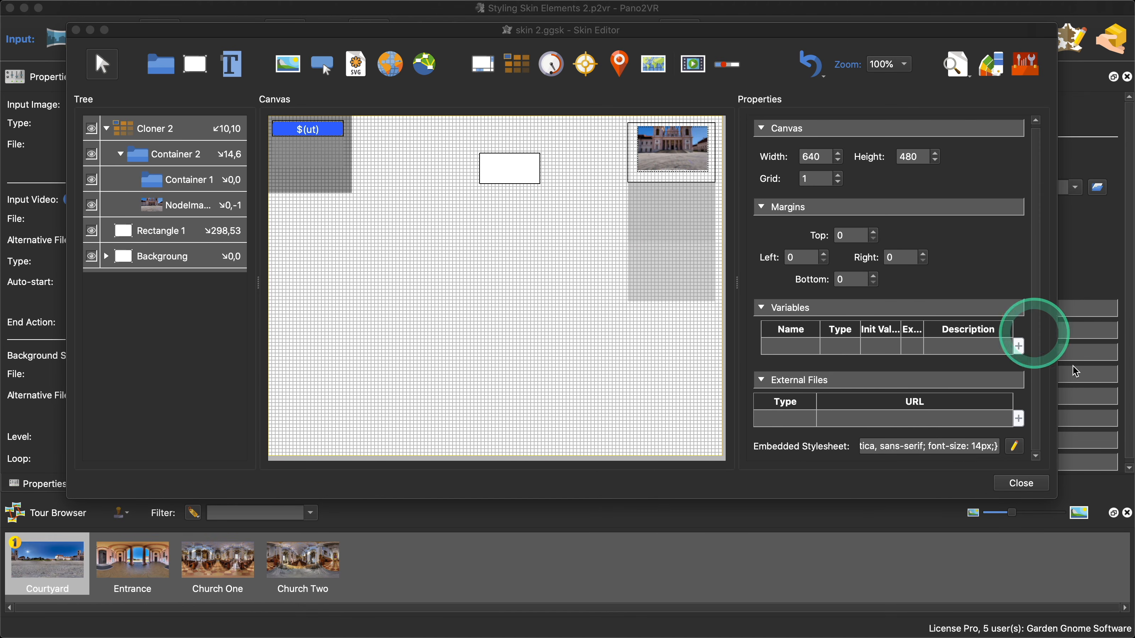
click(179, 210)
scroll(1003, 378, down, 2)
scroll(1003, 378, down, 10)
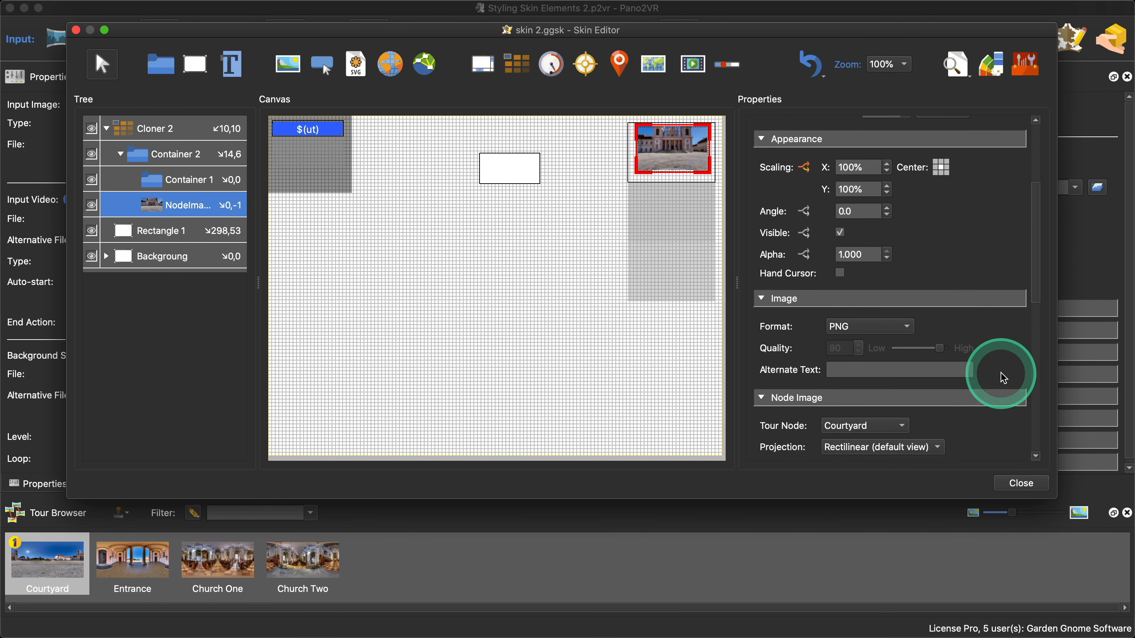
scroll(1004, 378, down, 5)
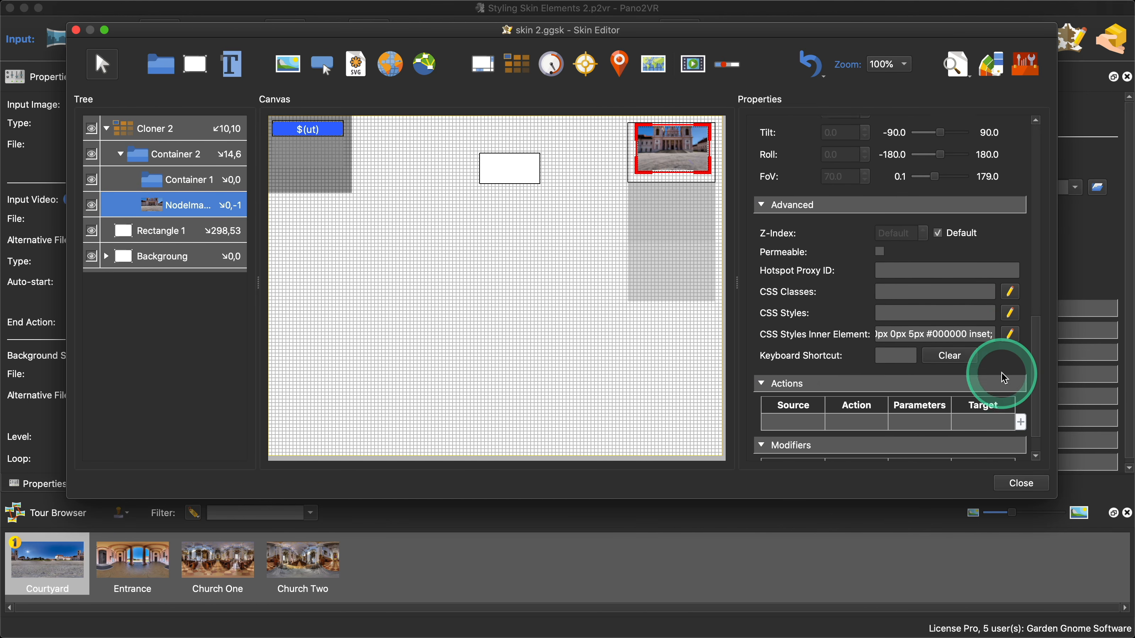
click(1011, 329)
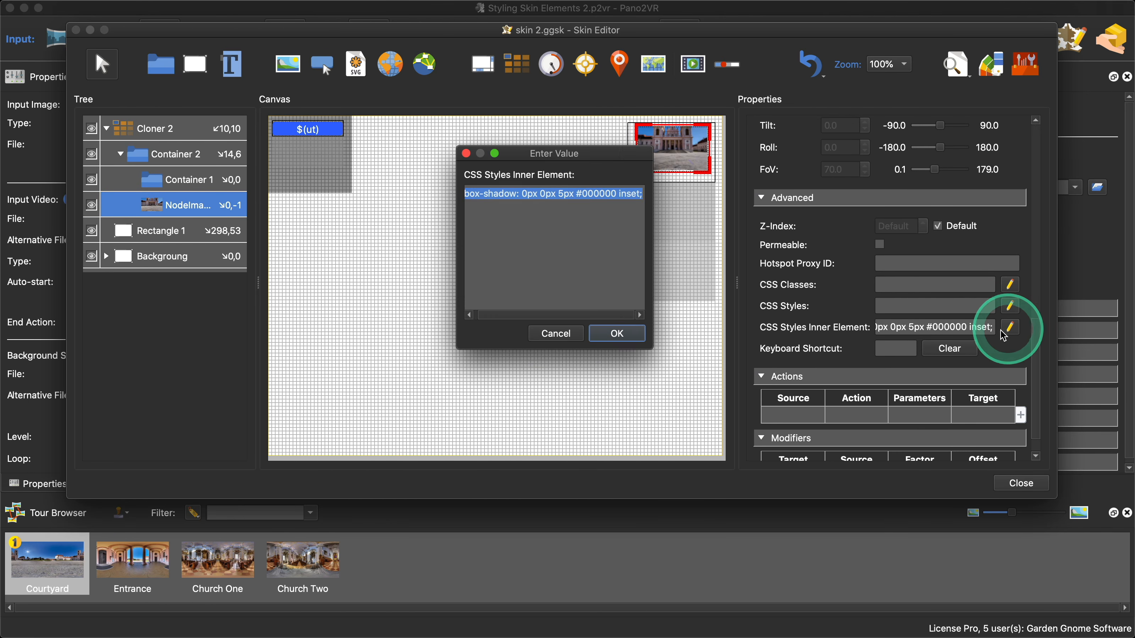
click(618, 214)
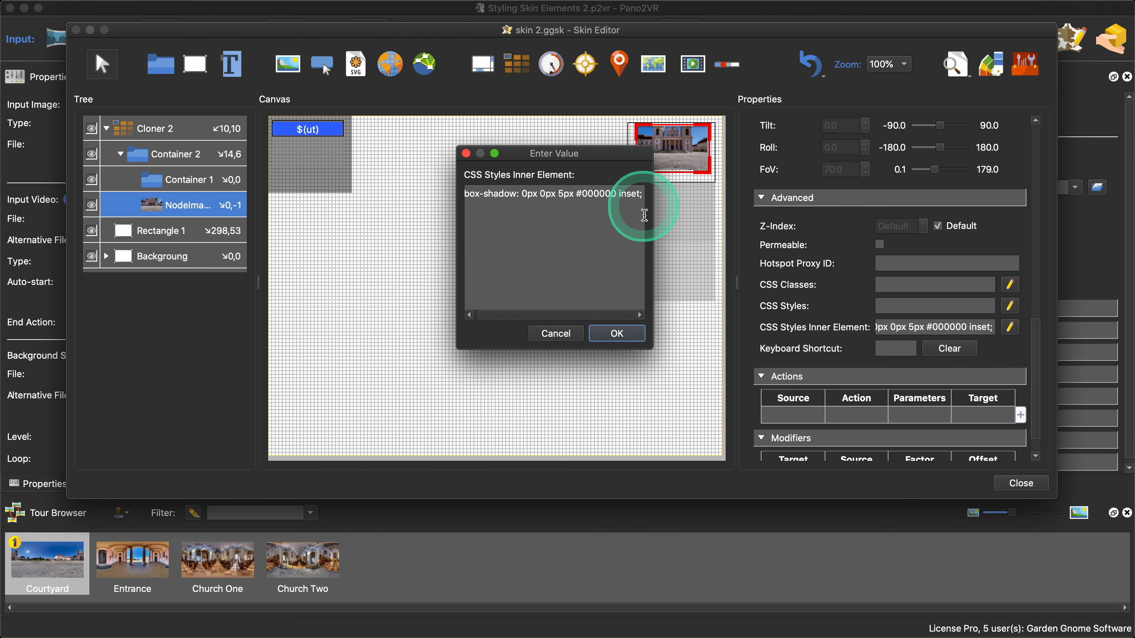
key(Return)
key(super+v)
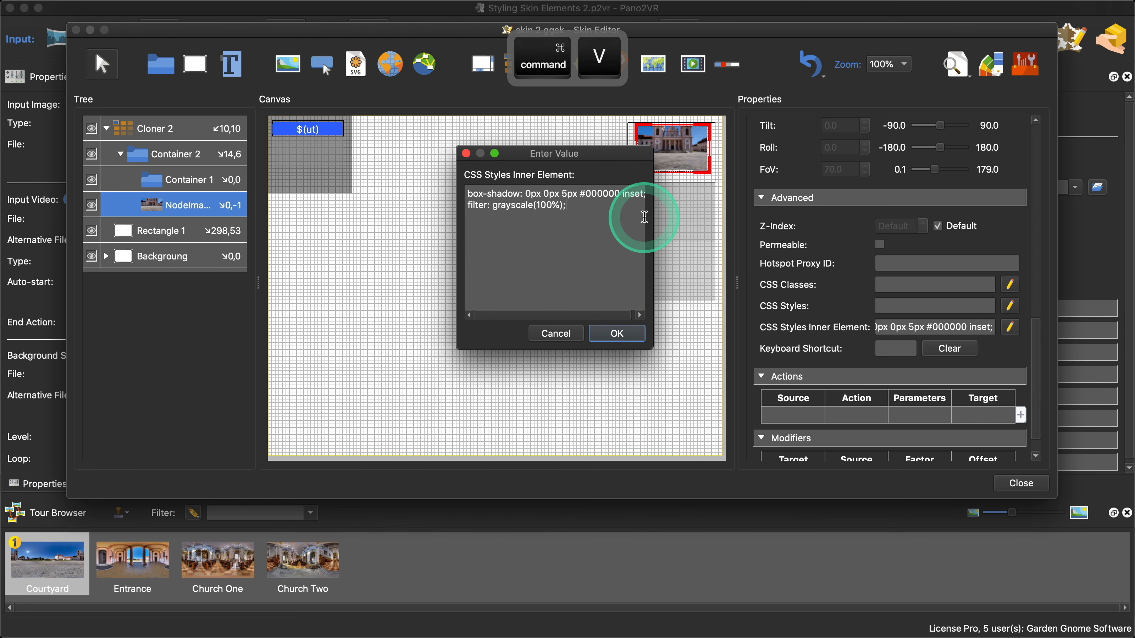
click(619, 333)
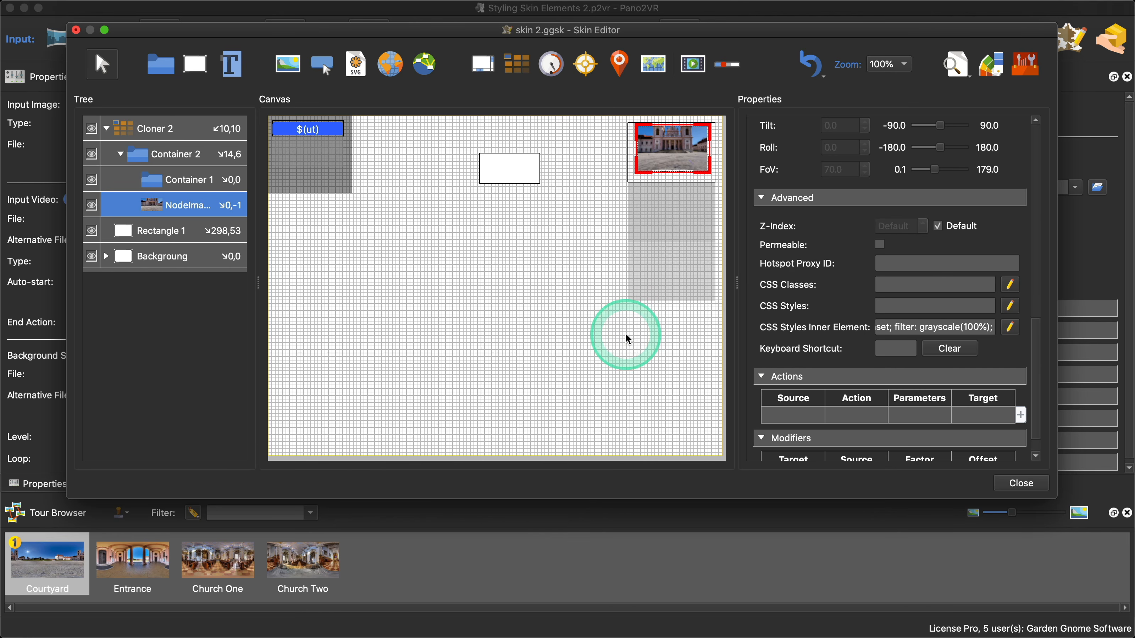
click(1026, 64)
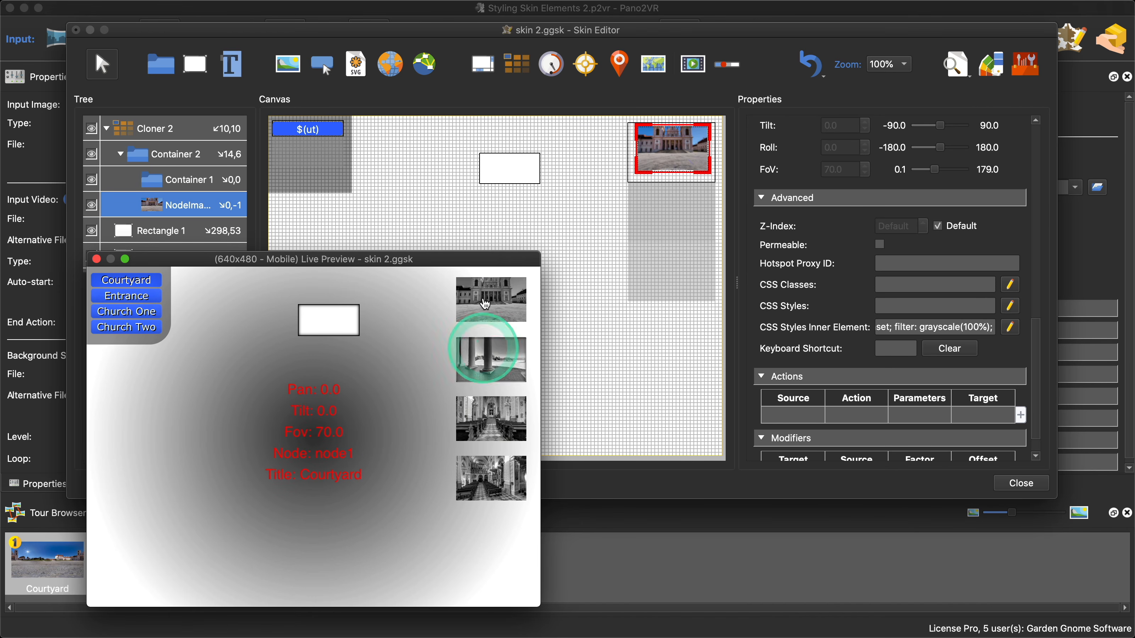
click(96, 259)
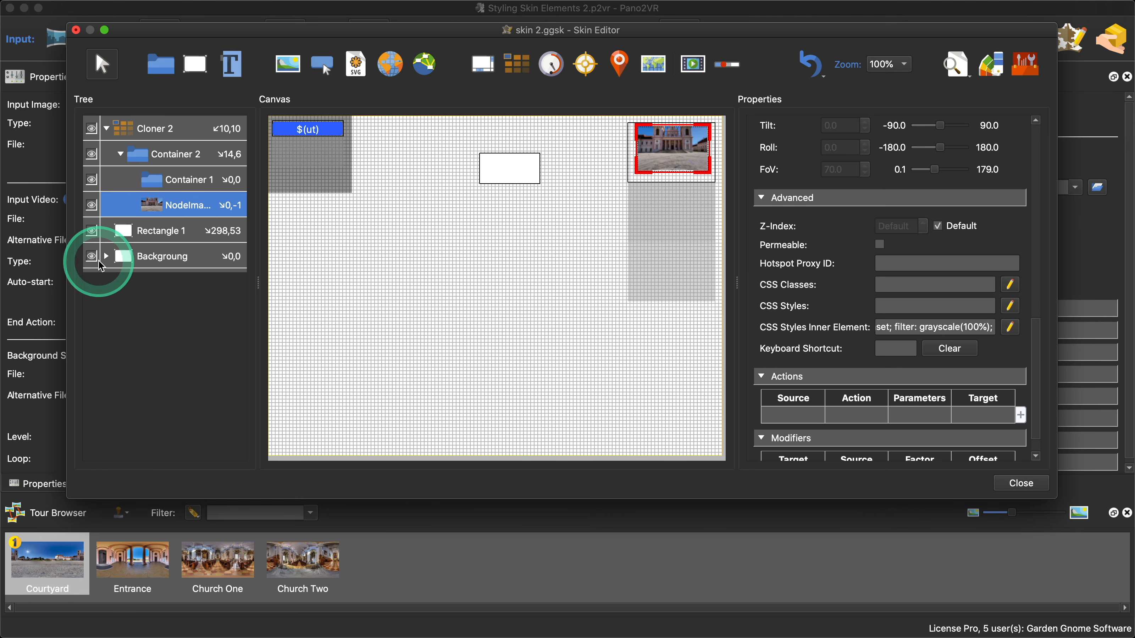
- Duplicate the node image, place the copy inside Container 2 above the original, and change its ID to "NodeImage Active"
click(193, 206)
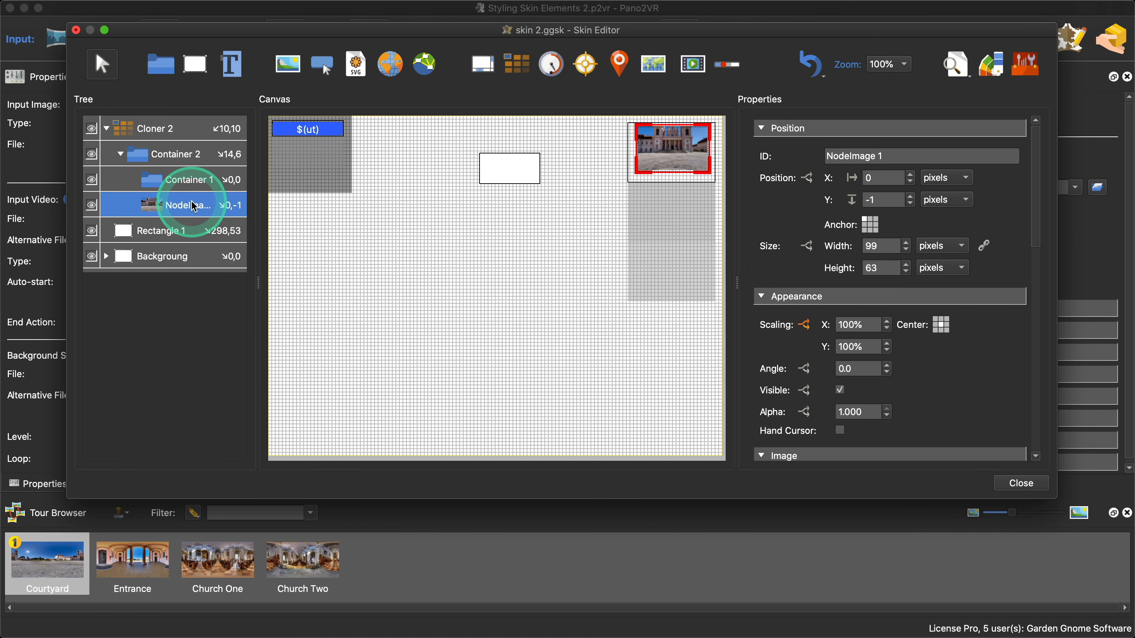
key(super+c)
key(super+v)
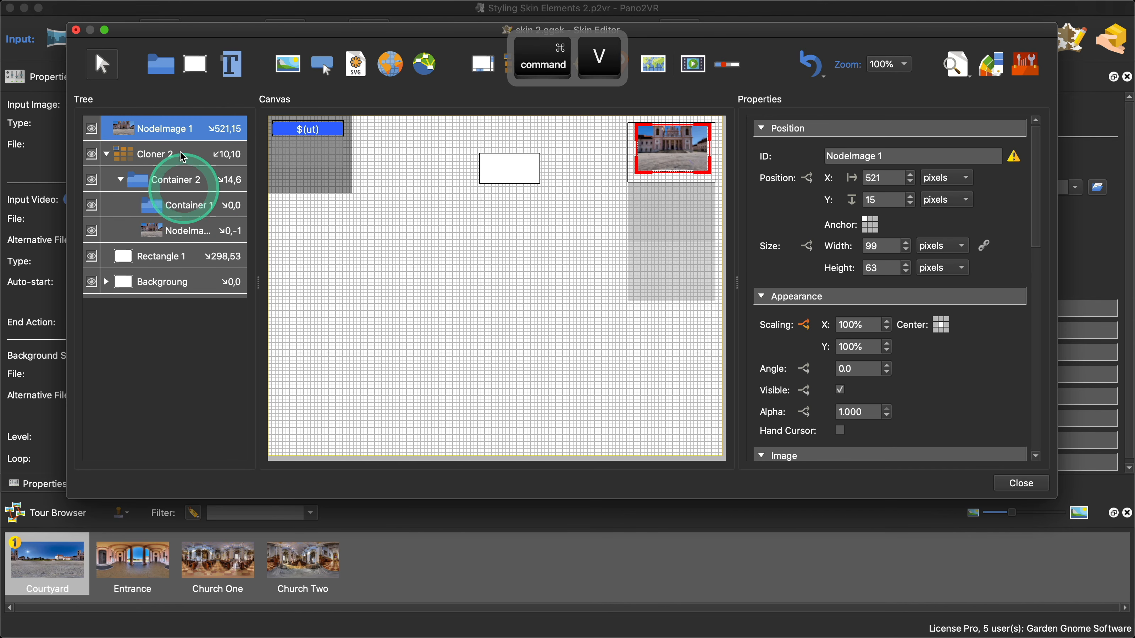
drag(187, 131, 194, 215)
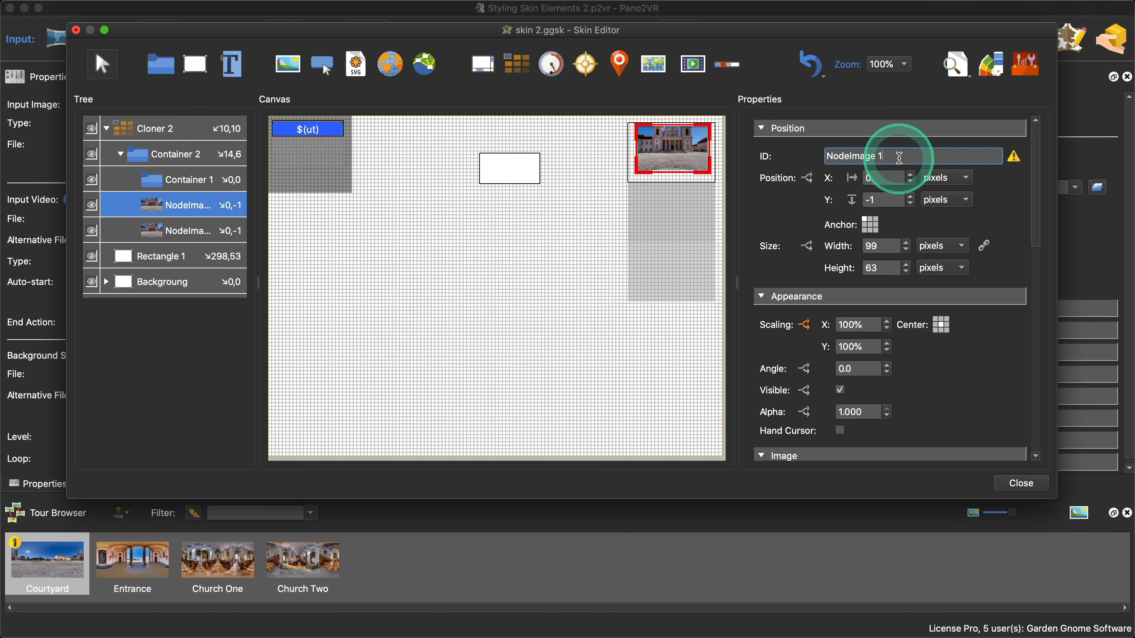
key(BackSpace)
text(Active)
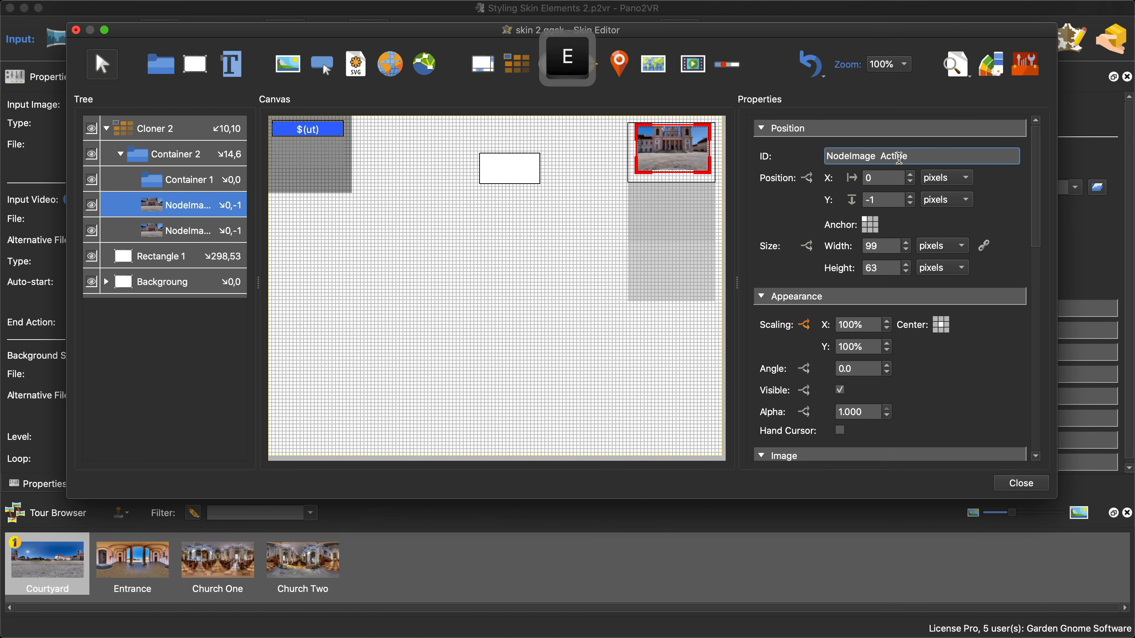
- Finish the copied node image's ID as "NodeImage Active" and rename the original node image to "NodeImage Normal"
text(ie)
key(BackSpace)
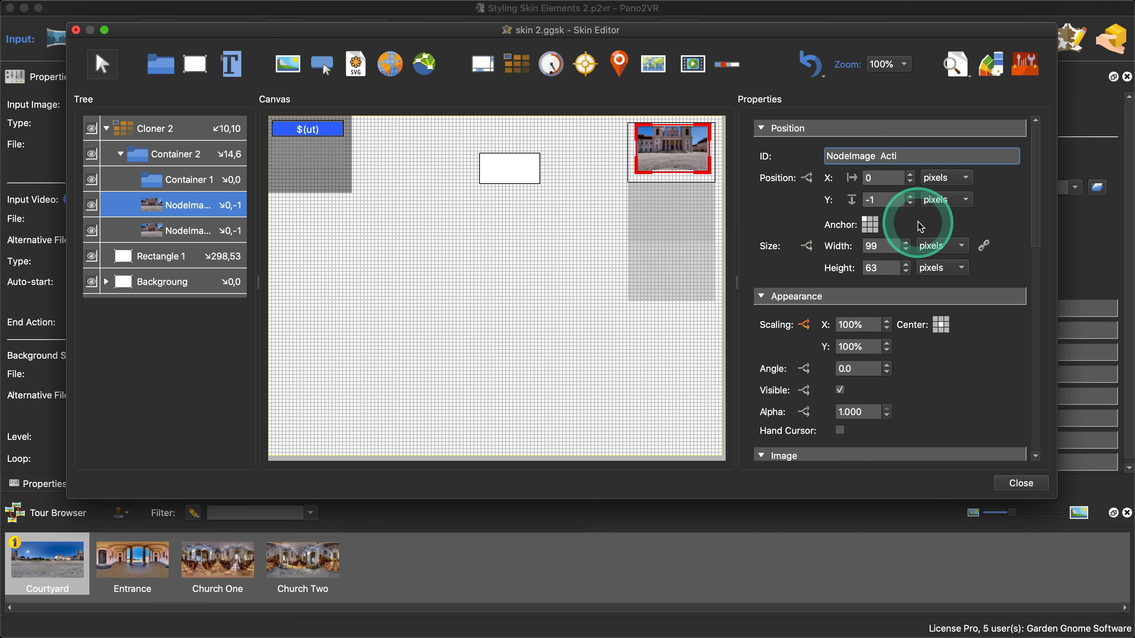
text(ve)
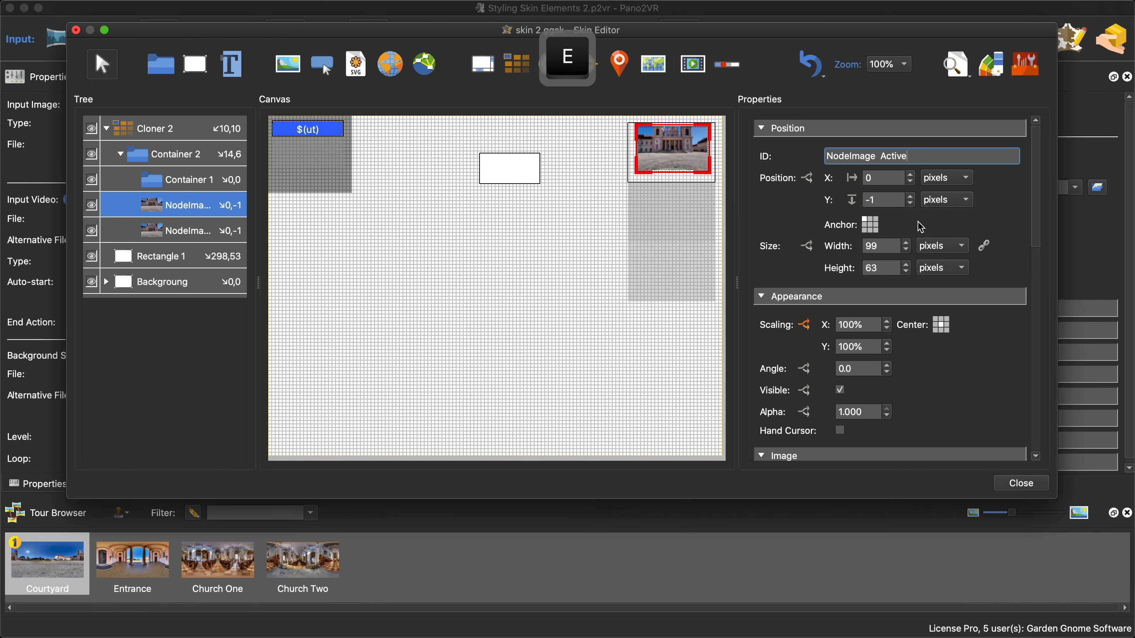
click(179, 230)
key(BackSpace)
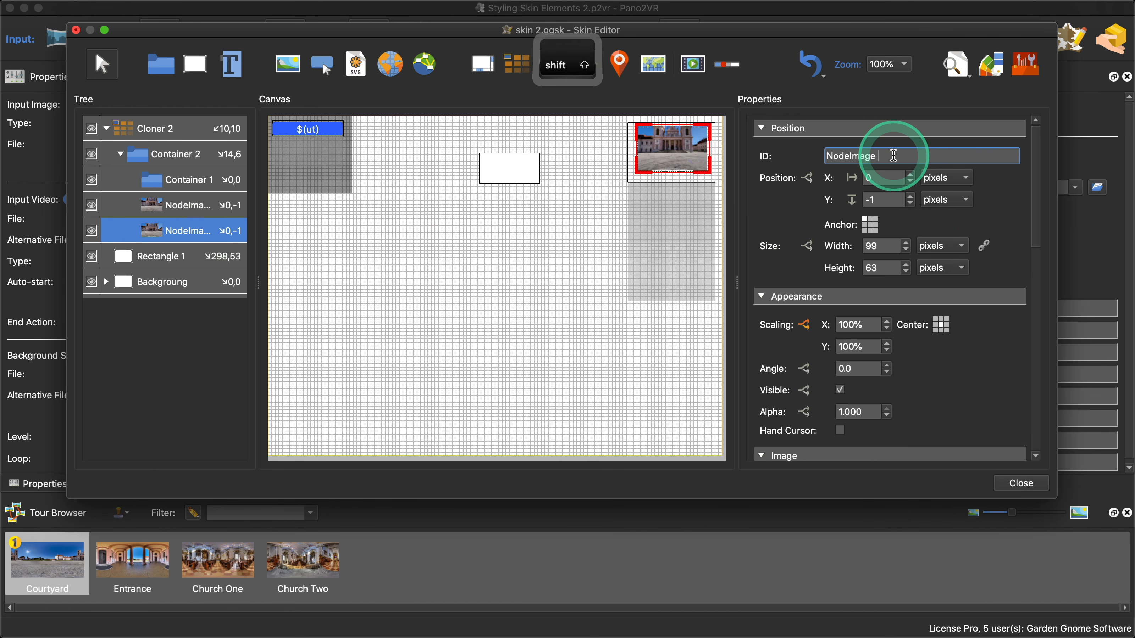
text(Normal)
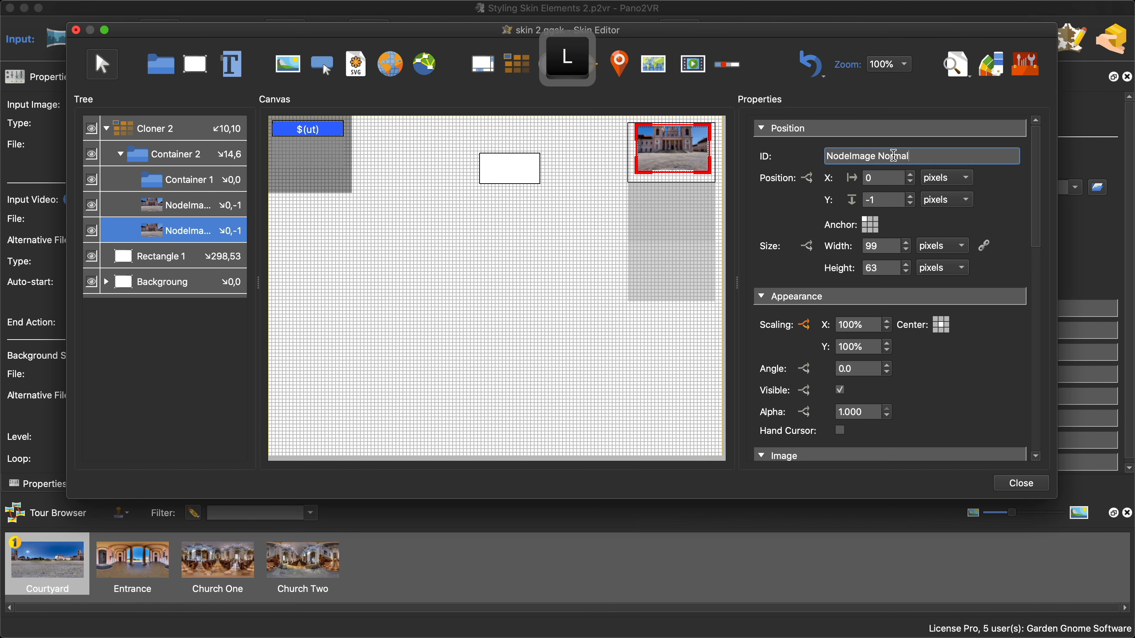
click(206, 232)
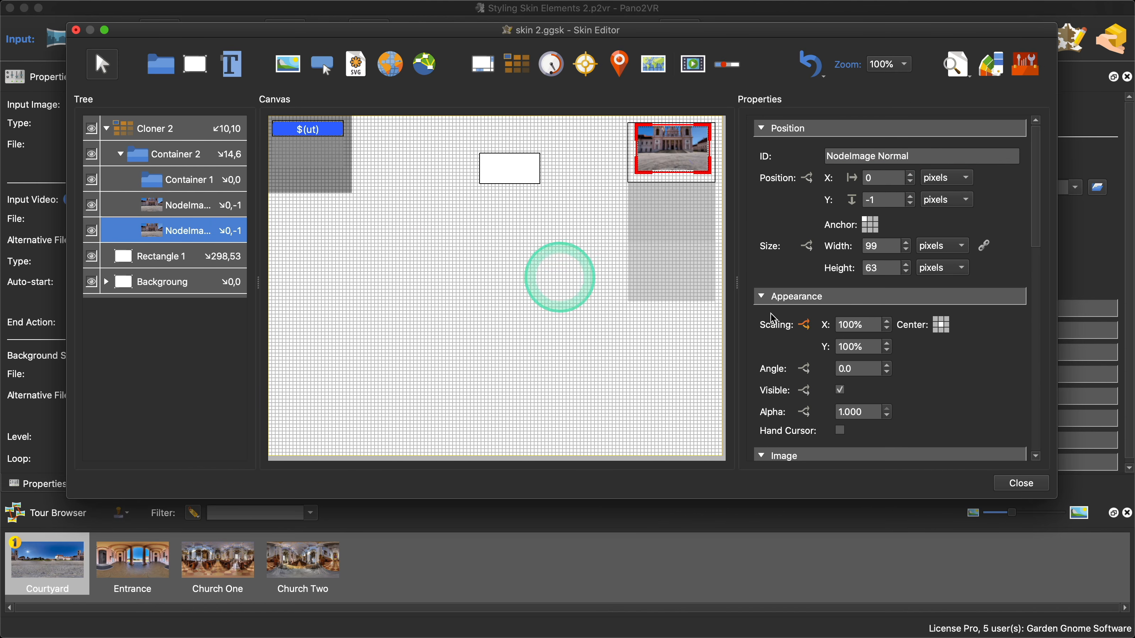
- Clear all the CSS Styles Inner Element code from the NodeImage Active element
scroll(1011, 366, down, 15)
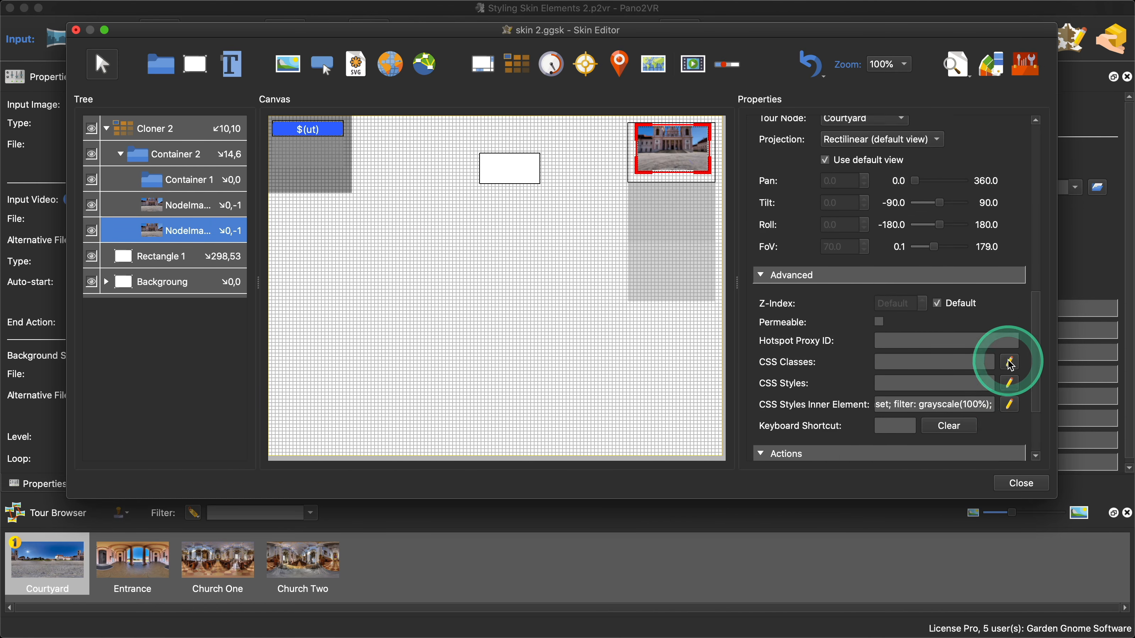
click(203, 206)
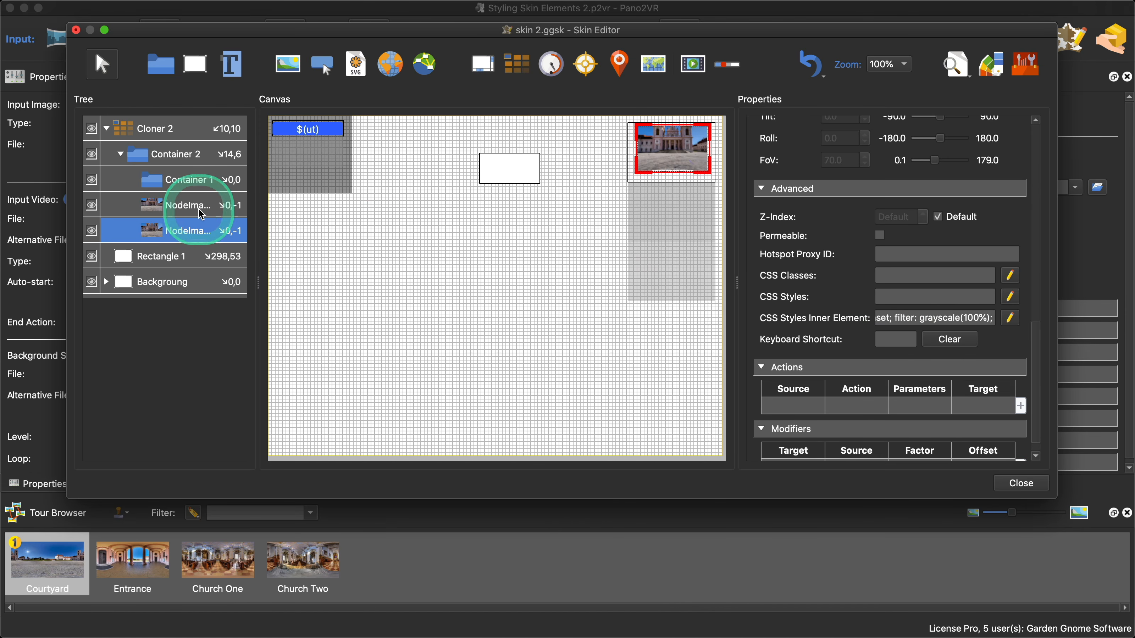
scroll(999, 383, down, 12)
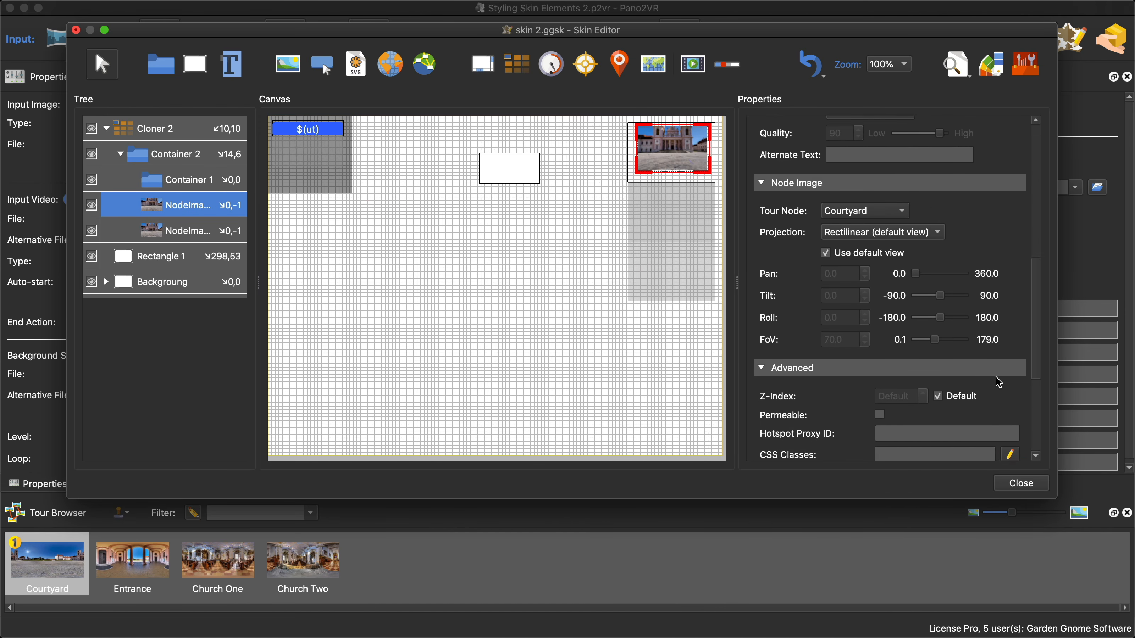
scroll(999, 382, down, 1)
triple_click(979, 345)
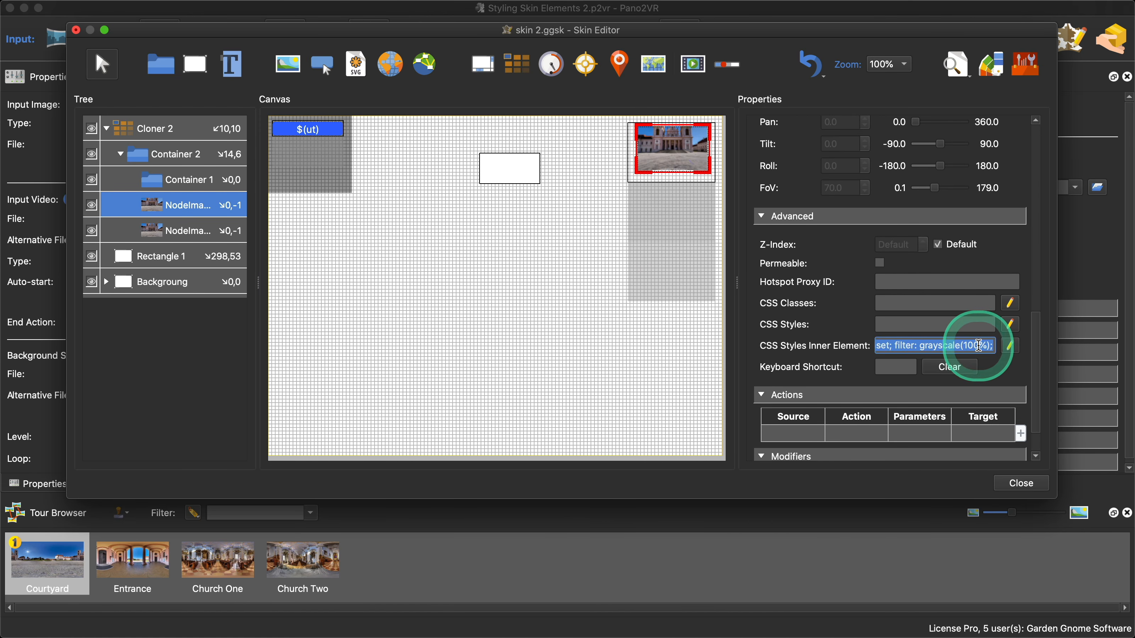
key(BackSpace)
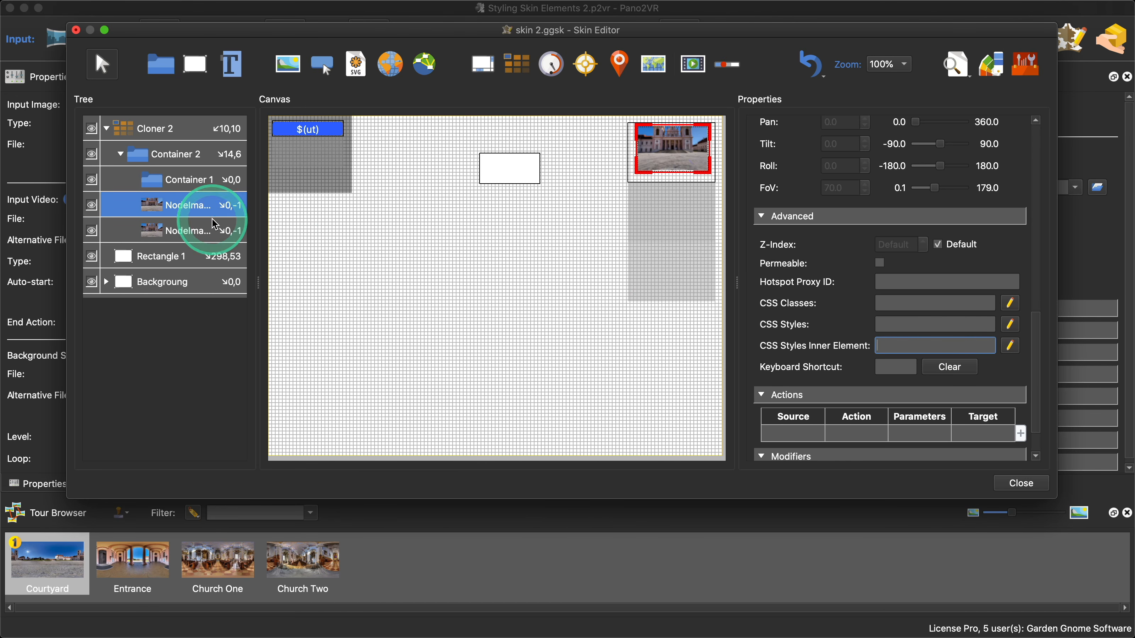
- Delete the Scaling logic block from the NodeImage Normal element
click(197, 241)
scroll(958, 362, down, 2)
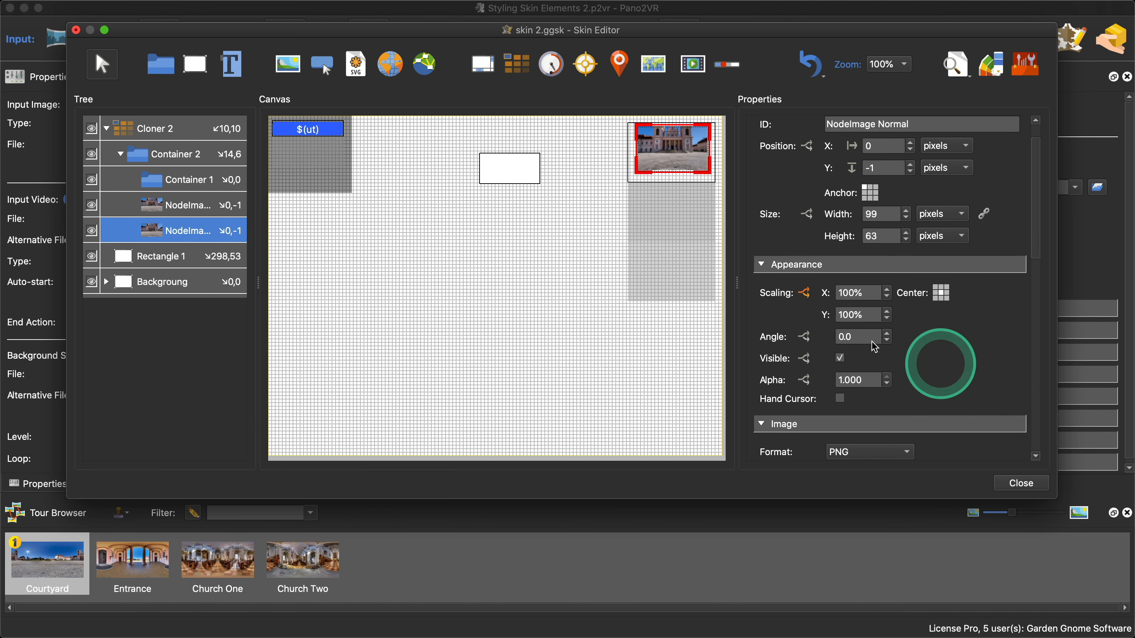
click(806, 297)
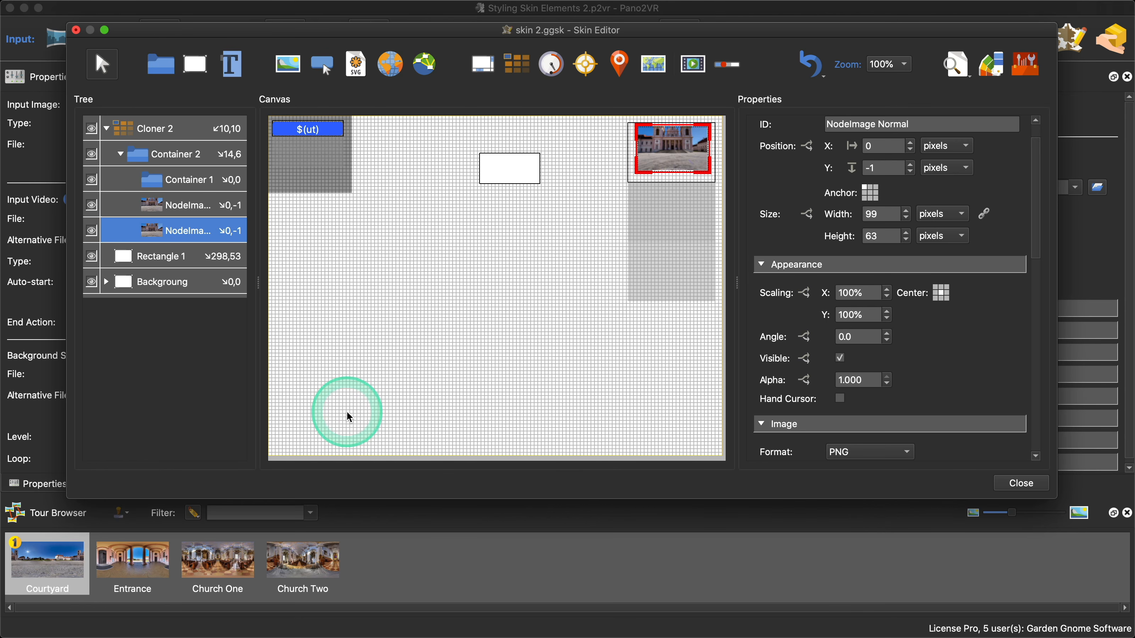
click(346, 412)
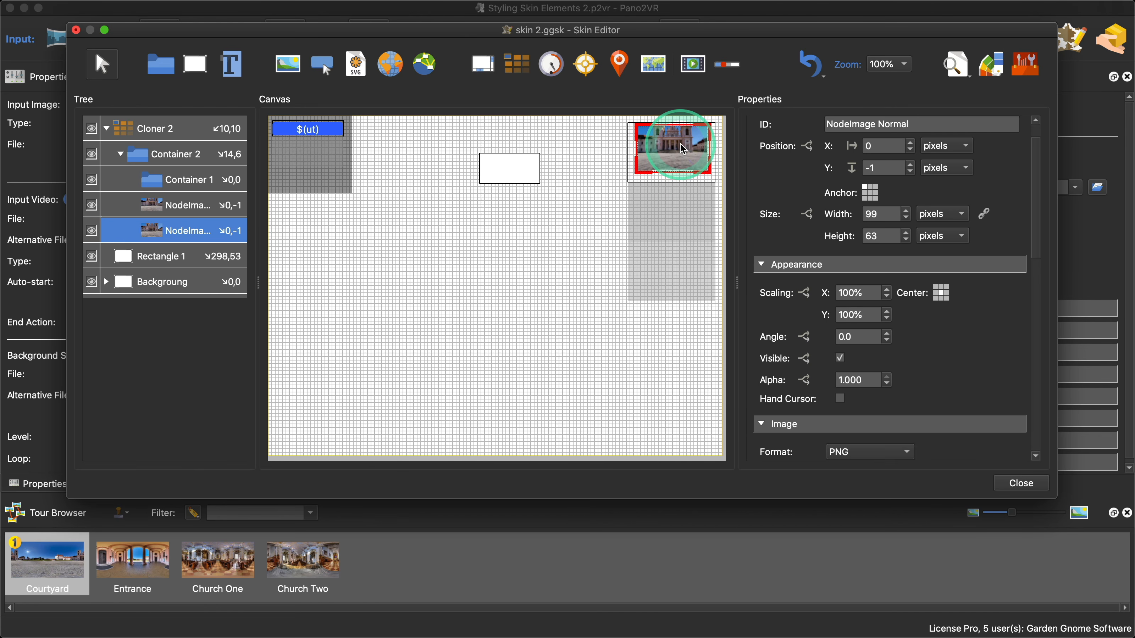
- Examine NodeImage Normal's inner element CSS and the Scaling logic block of NodeImage Active
scroll(952, 278, down, 12)
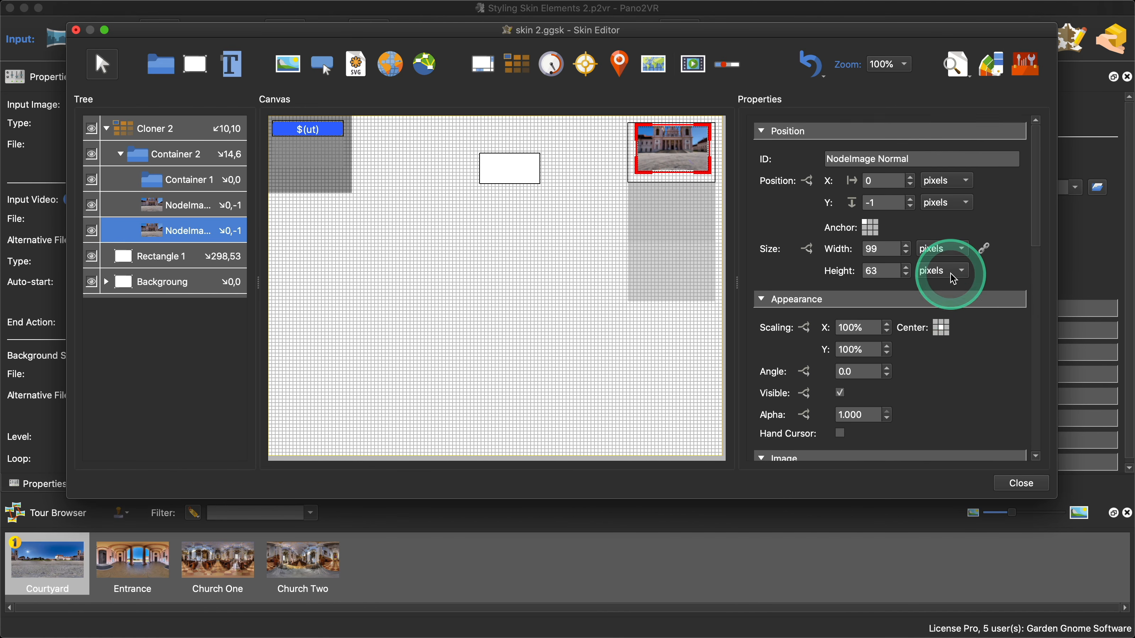
scroll(953, 278, down, 2)
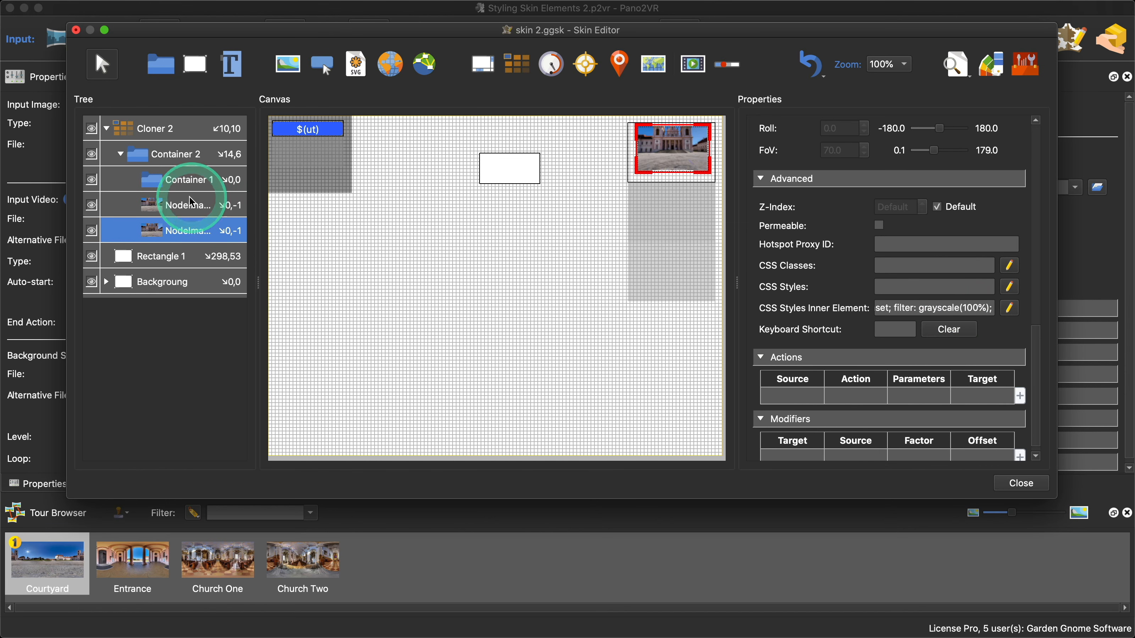
click(206, 205)
scroll(974, 339, down, 2)
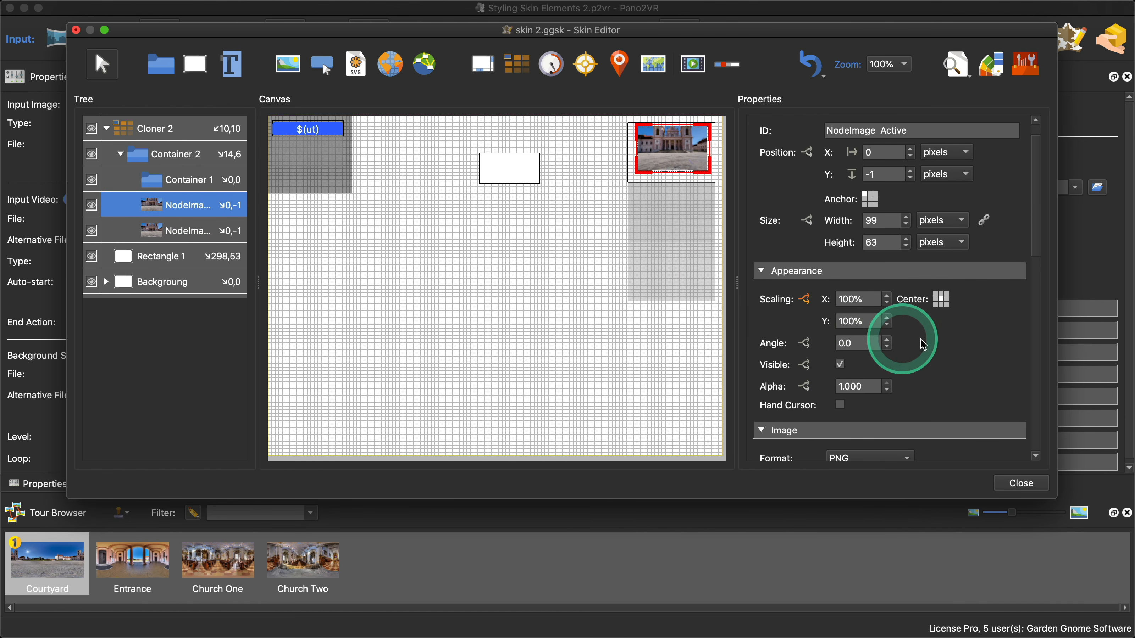
scroll(938, 337, down, 10)
scroll(954, 345, up, 10)
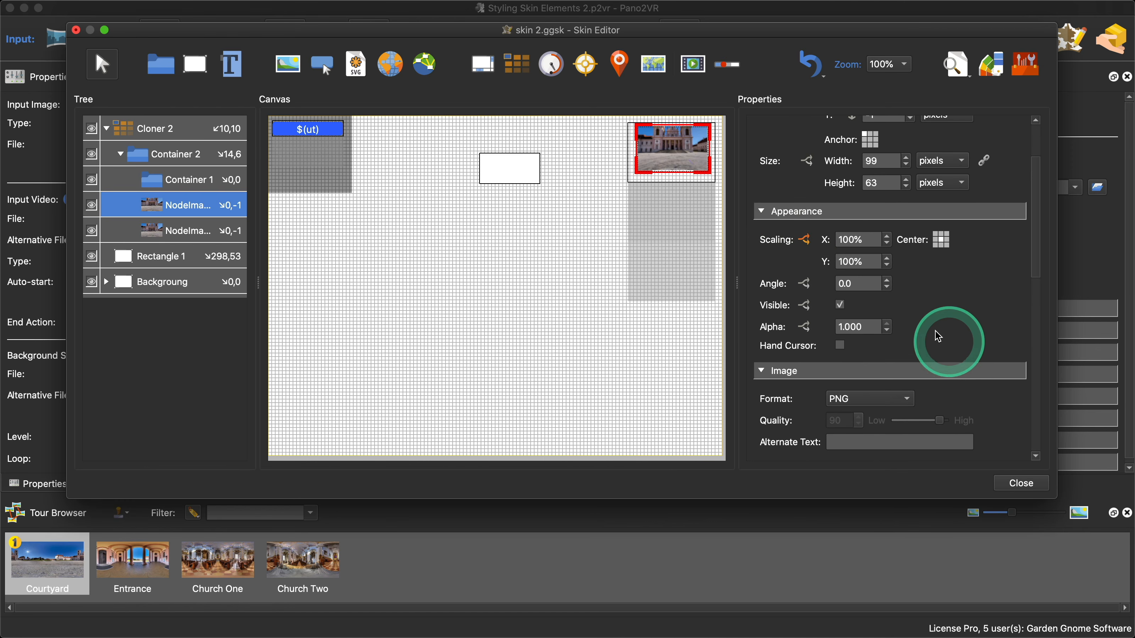
click(805, 241)
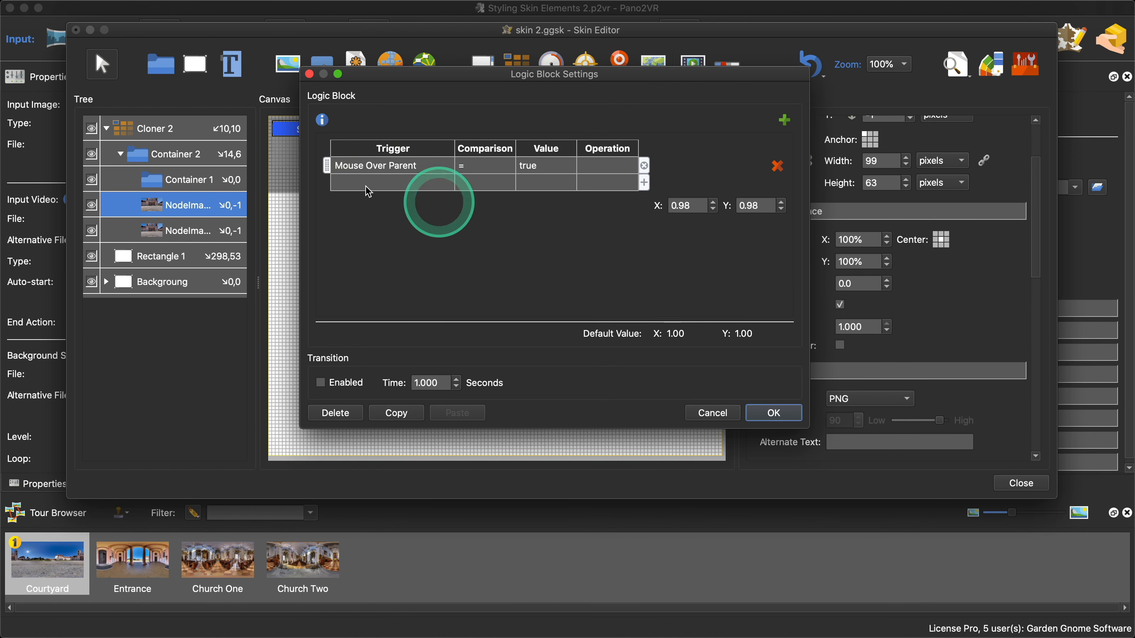
click(776, 412)
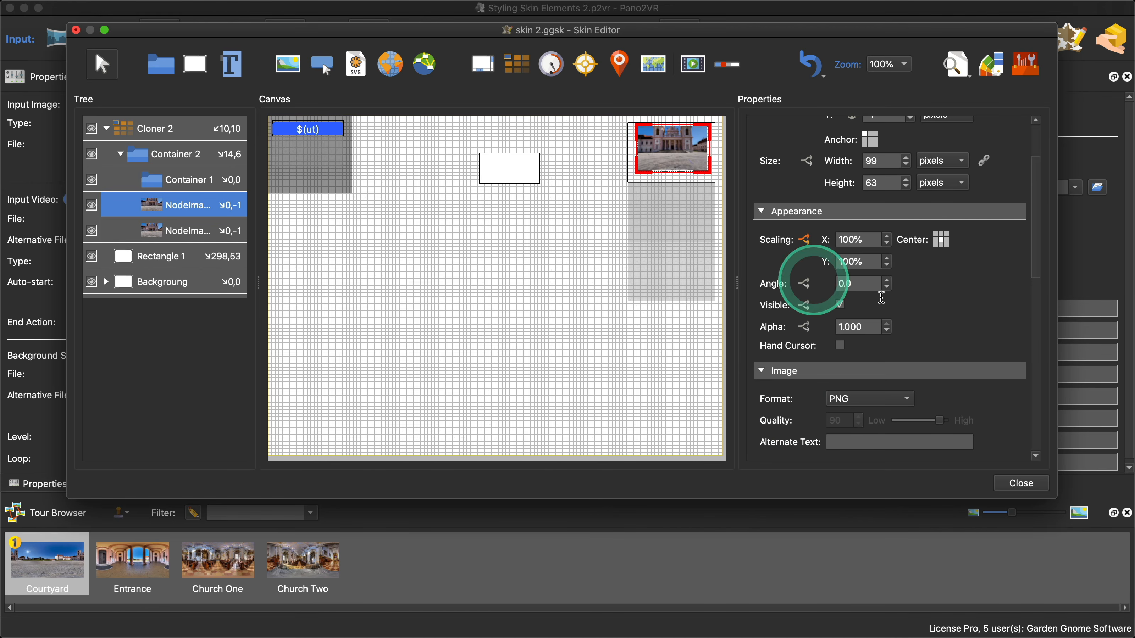
- Make NodeImage Active hidden by default, with a Visible logic block showing it when Mouse Over Parent = true
scroll(986, 315, down, 3)
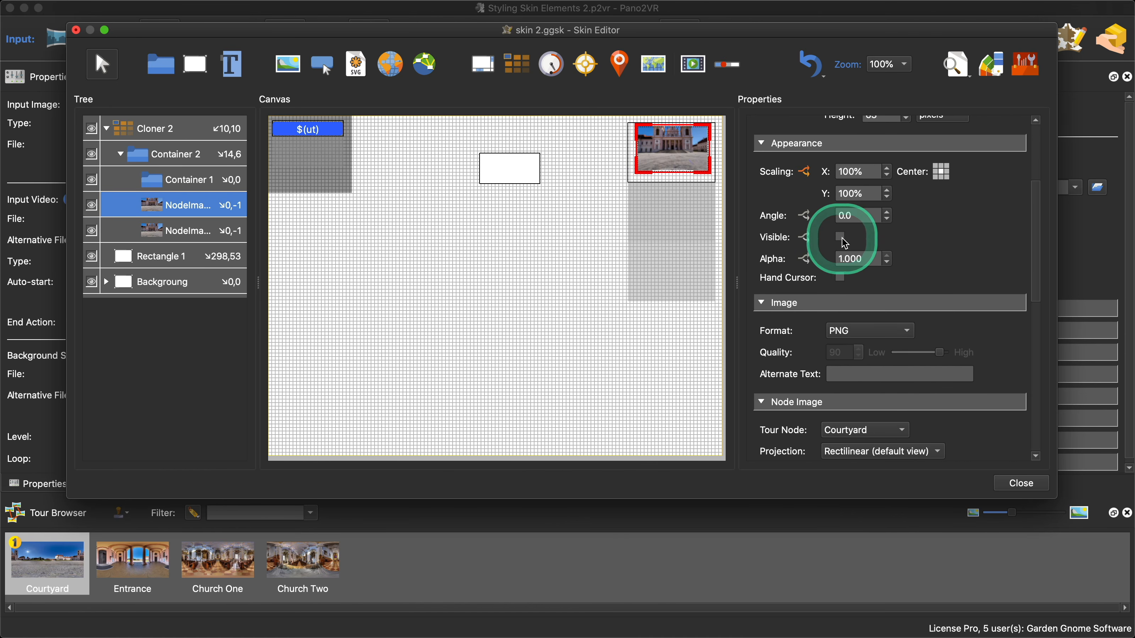
click(804, 237)
click(371, 165)
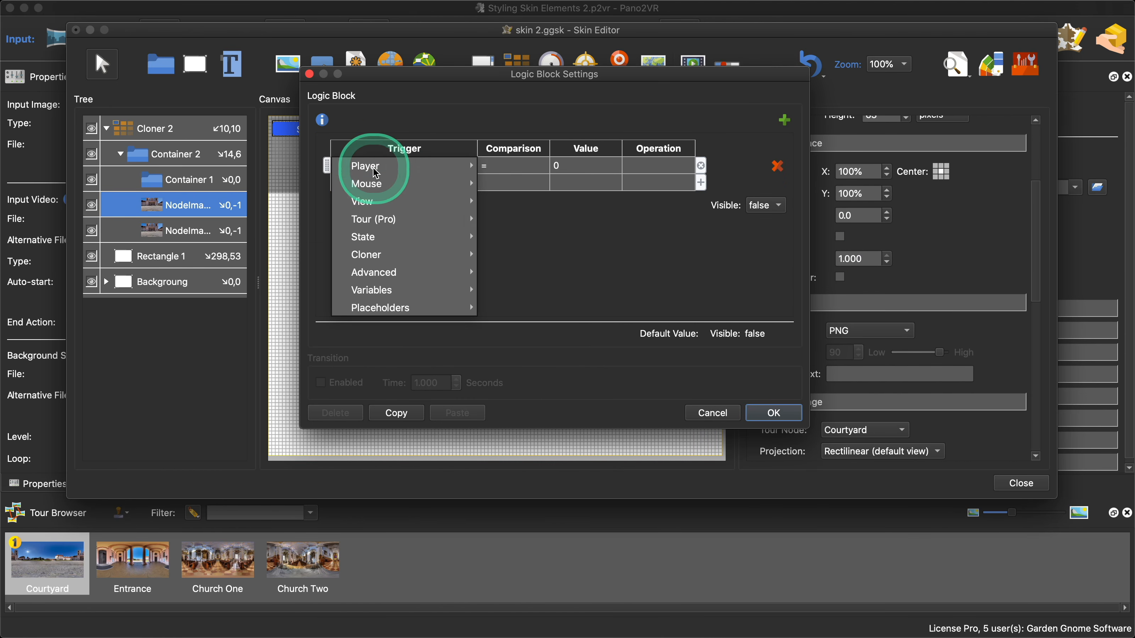
mouse_move(372, 183)
click(521, 221)
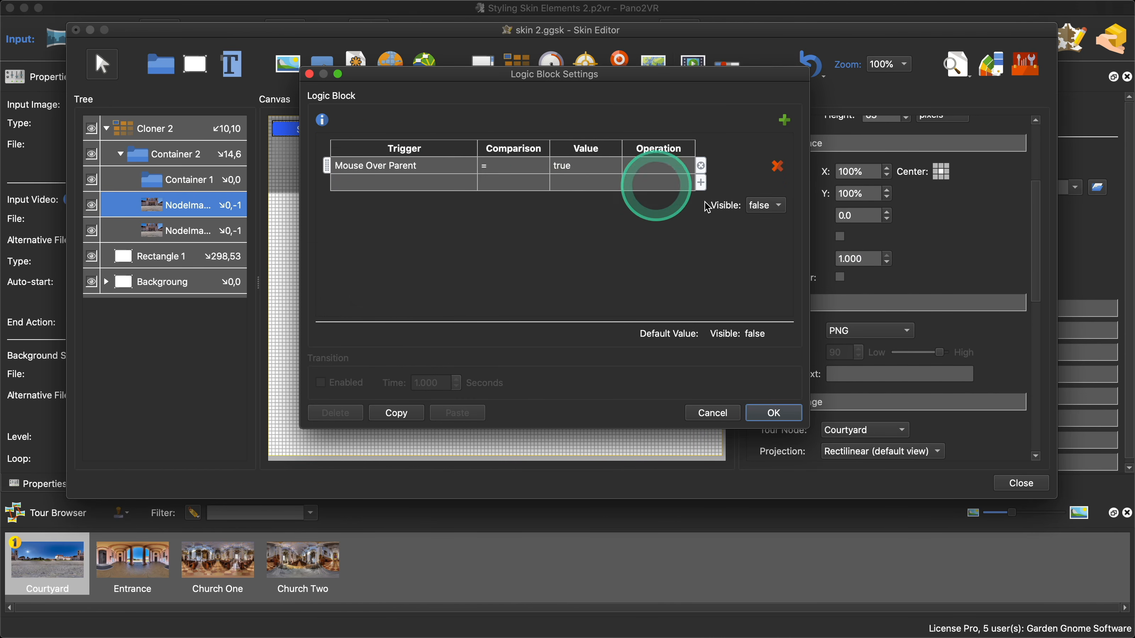
click(765, 206)
click(760, 195)
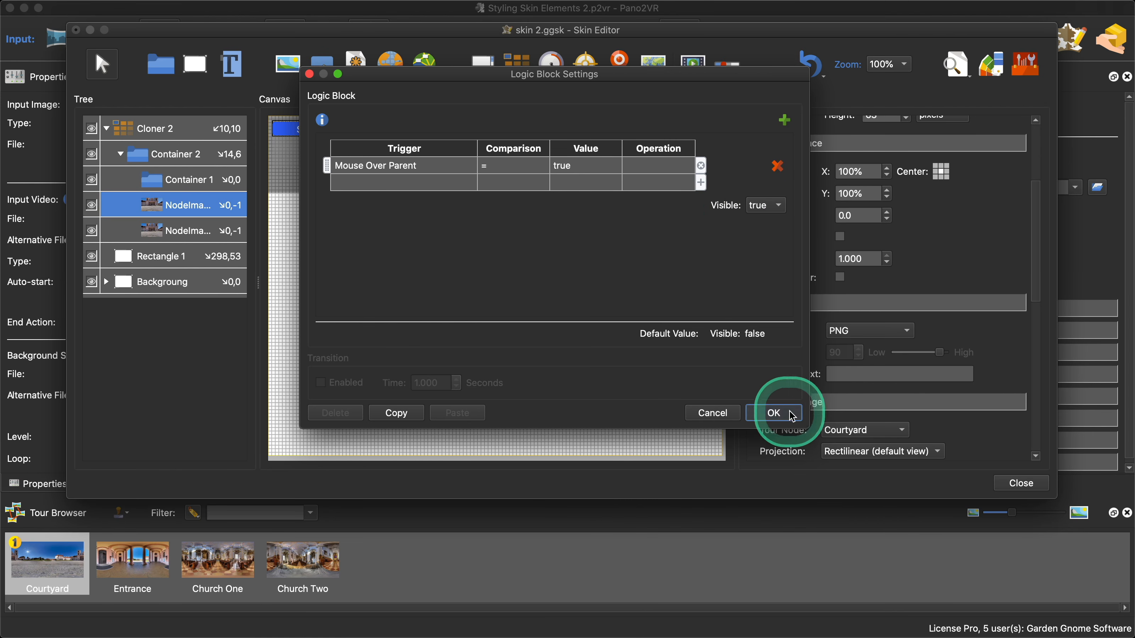
click(791, 414)
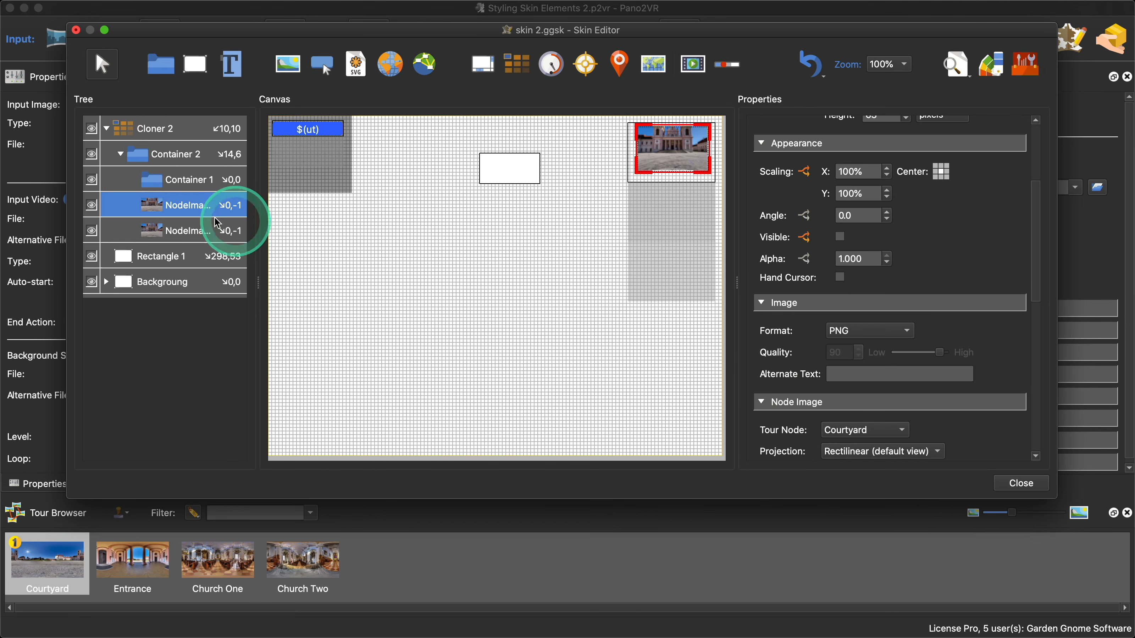
- Check the thumbnails' mouse-over behaviour in the live preview and close the preview
click(997, 73)
click(520, 259)
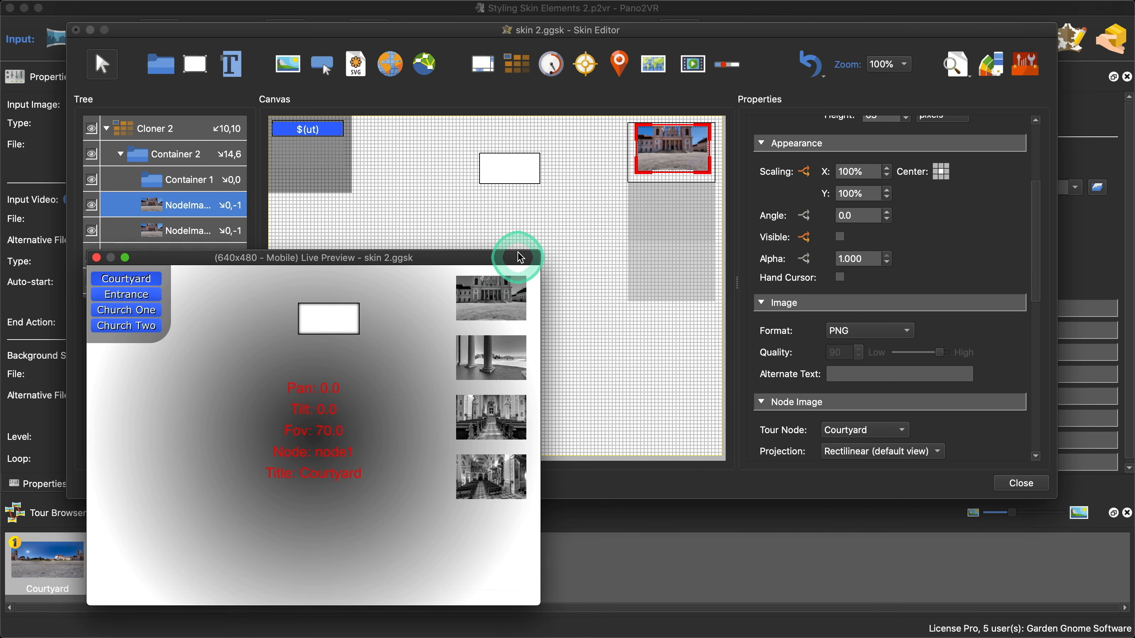
drag(520, 259, 519, 203)
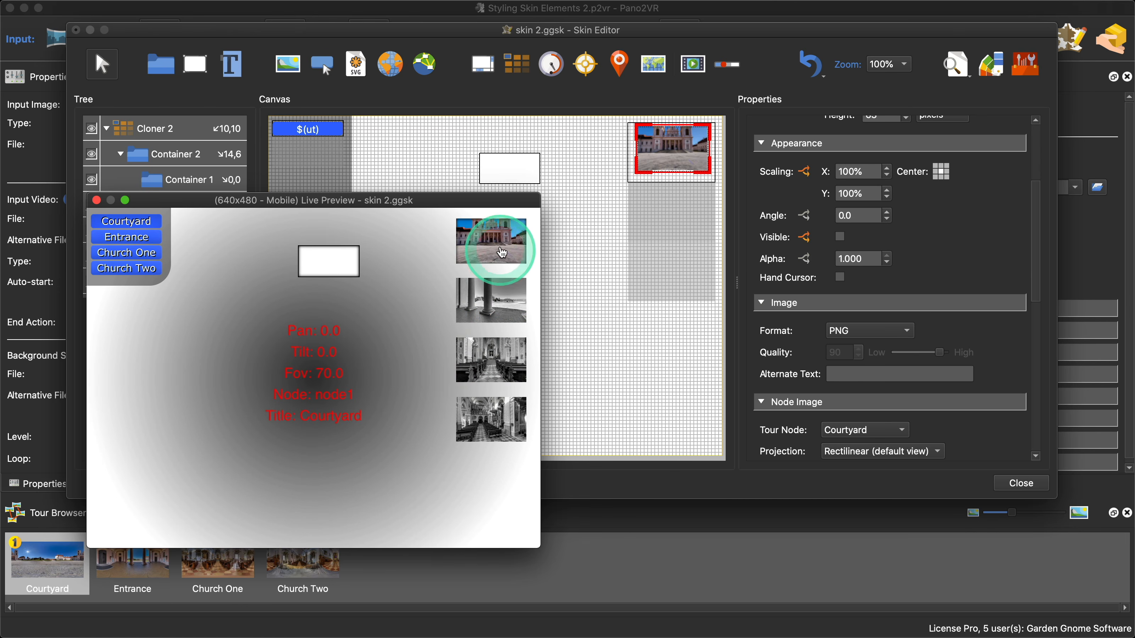
click(96, 201)
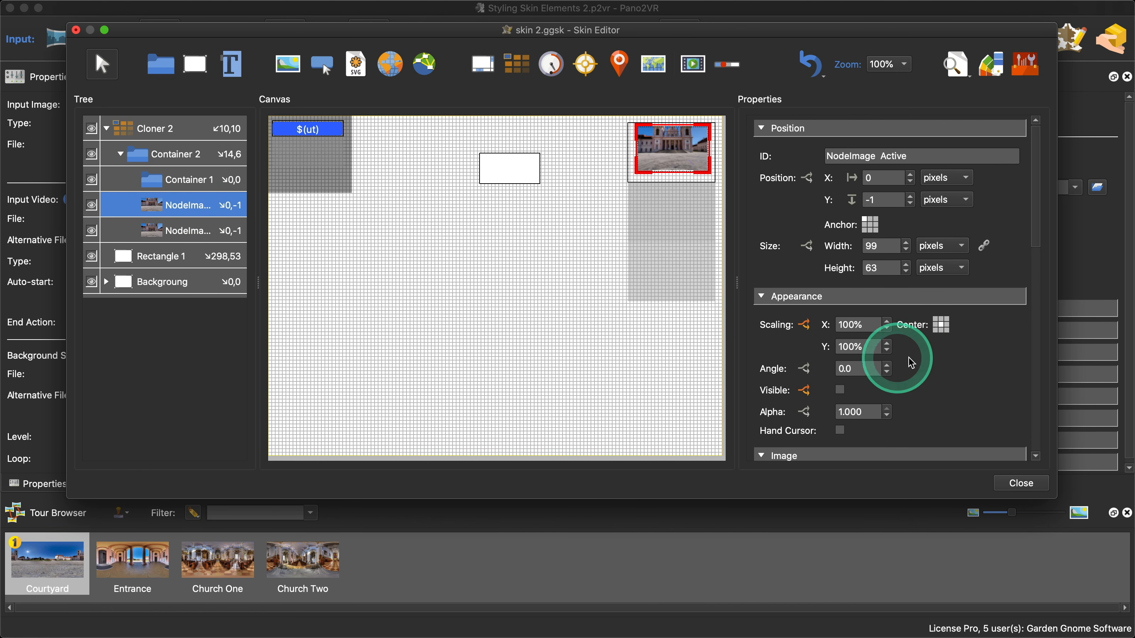
- Extend NodeImage Active's Visible logic block with an Or condition for Active = true
scroll(939, 357, down, 4)
click(806, 278)
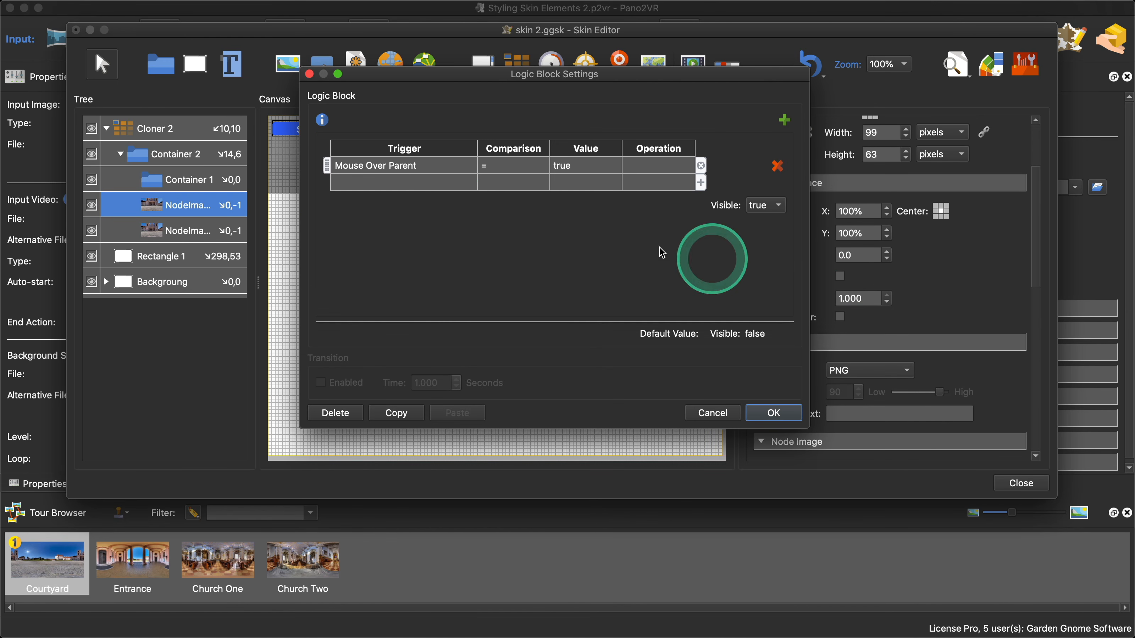
click(434, 193)
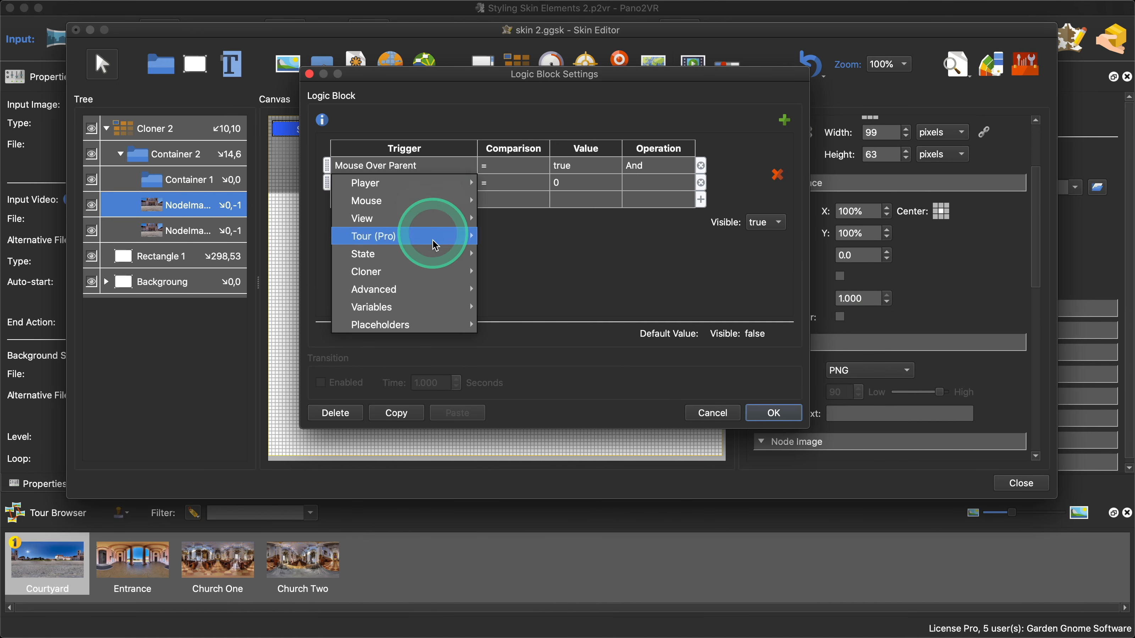
mouse_move(435, 254)
click(540, 286)
click(654, 166)
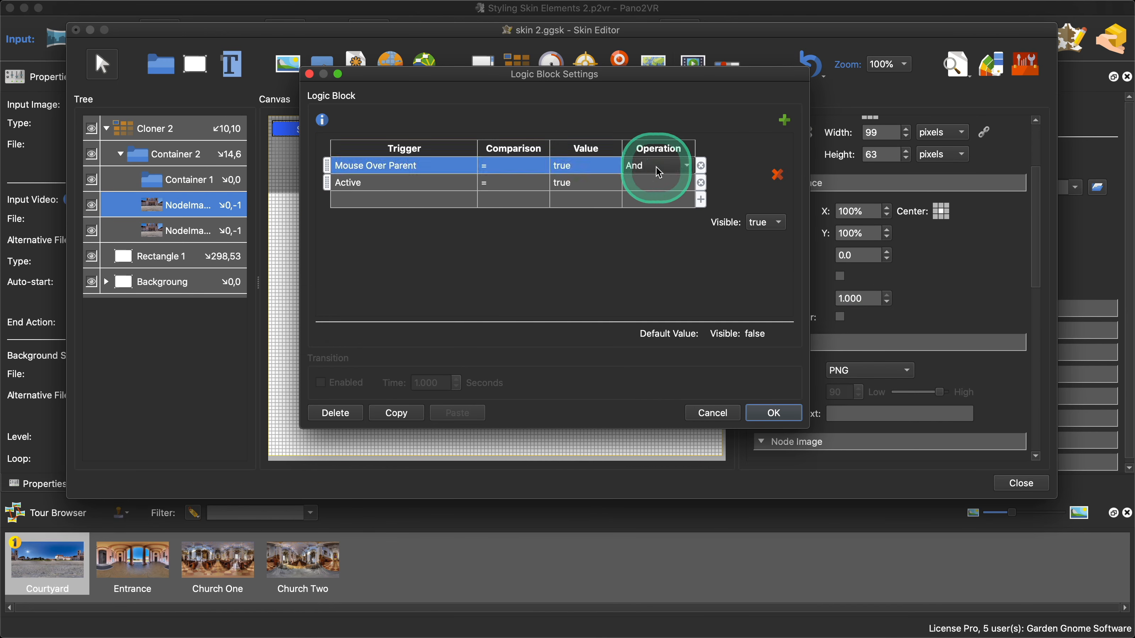
click(654, 182)
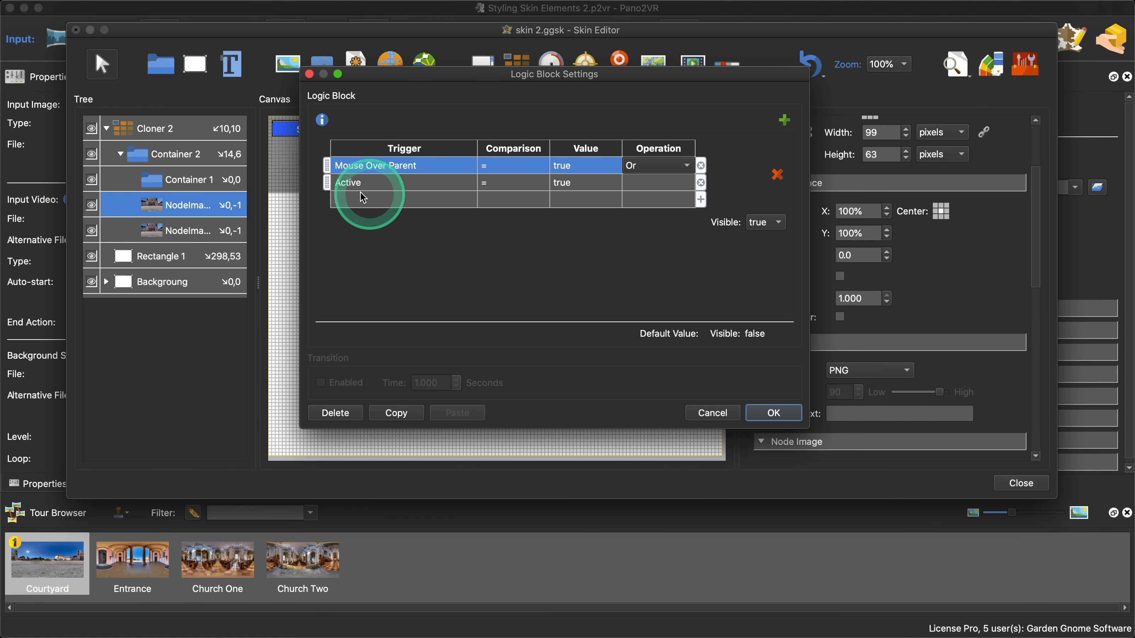
click(774, 413)
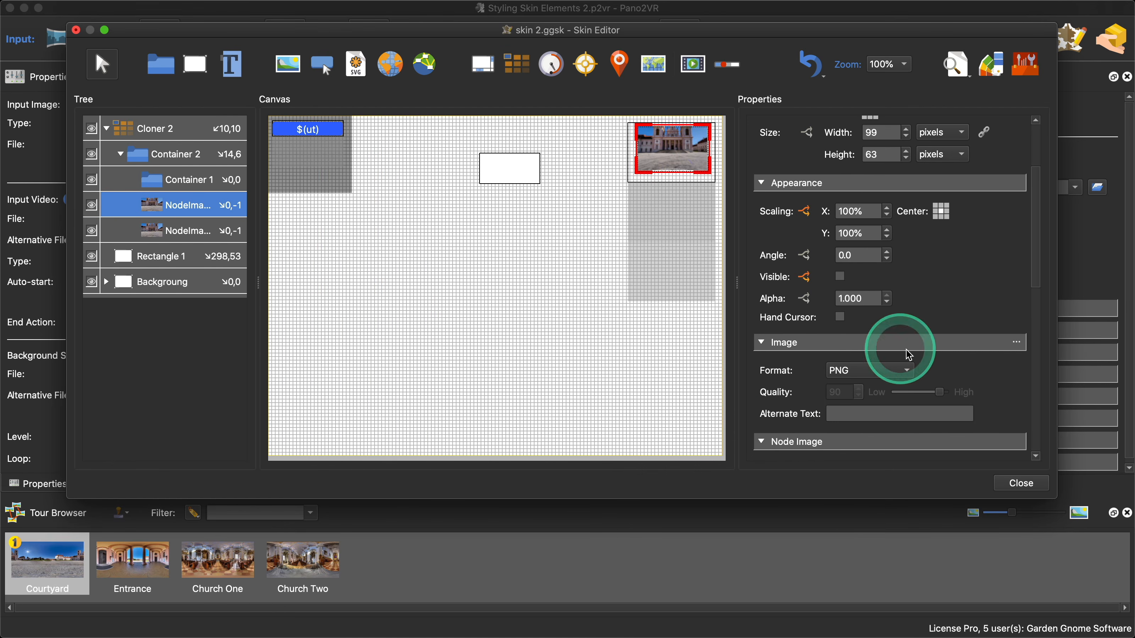
- Close and save the skin, and generate the web output to test the active thumbnail by going to the Entrance node
click(1022, 483)
click(647, 274)
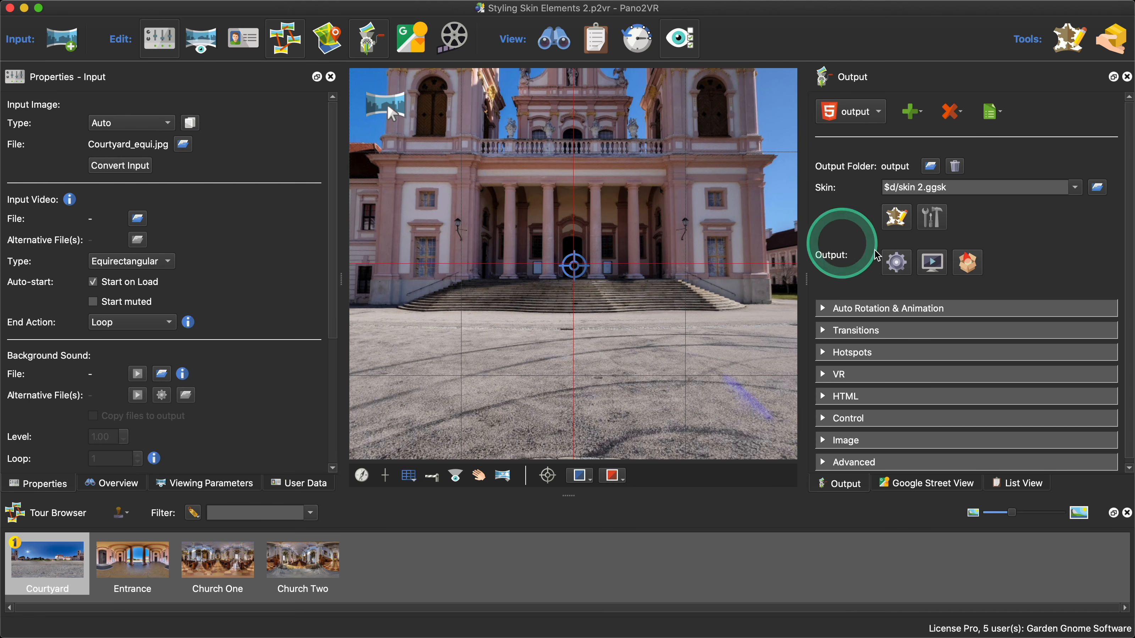
click(897, 263)
click(663, 332)
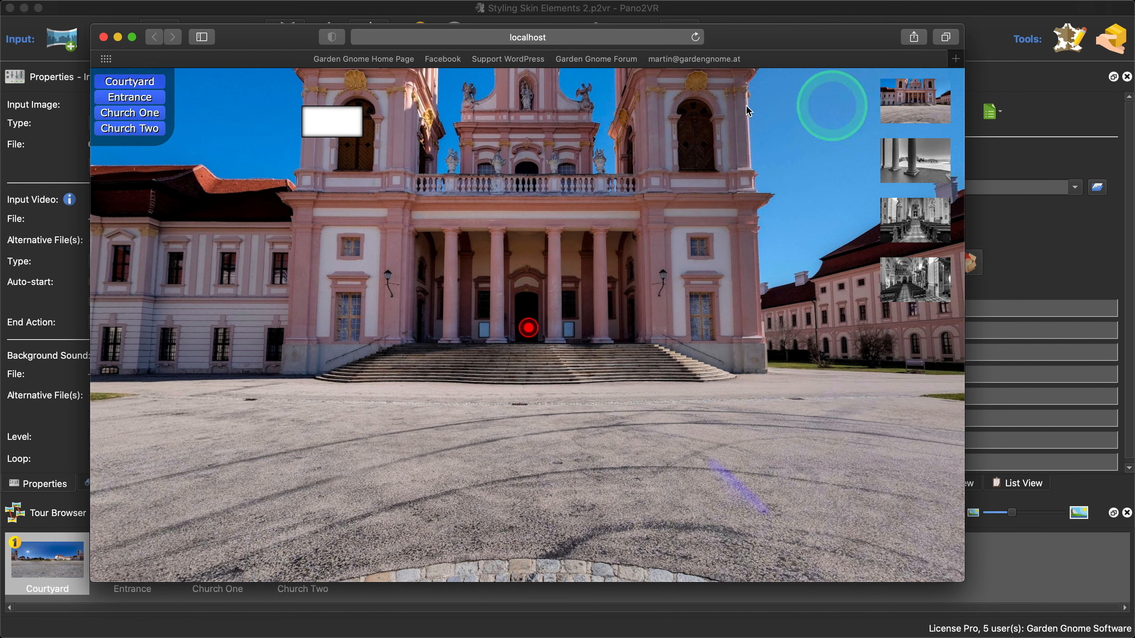
click(140, 100)
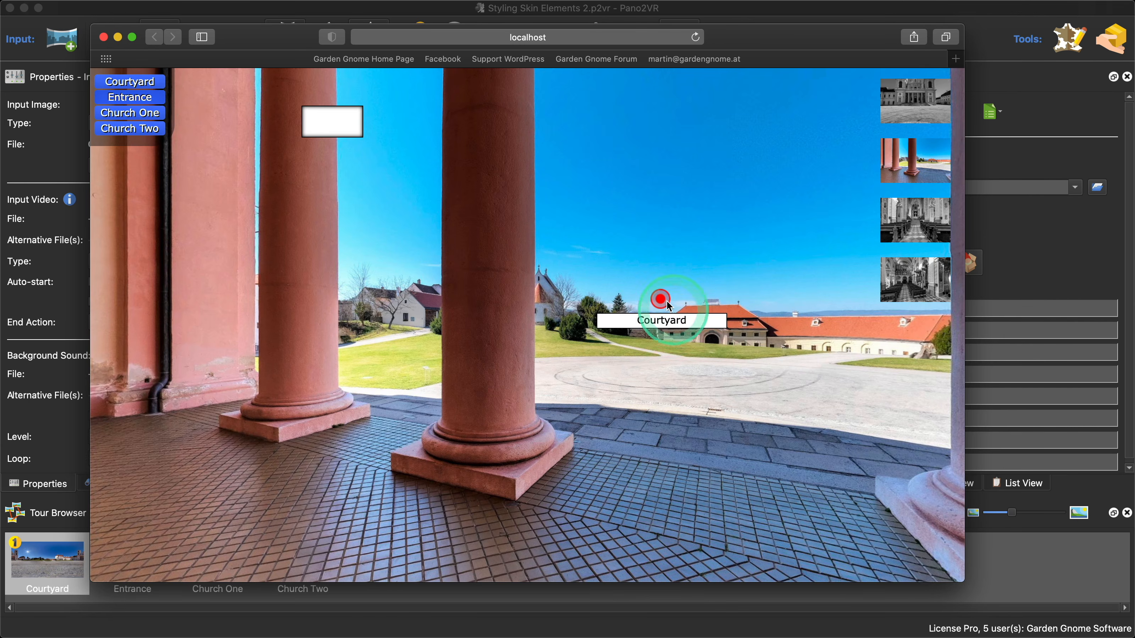
- Follow the Courtyard hotspot to check the active thumbnail, and close the web output to return to the skin editor
click(669, 306)
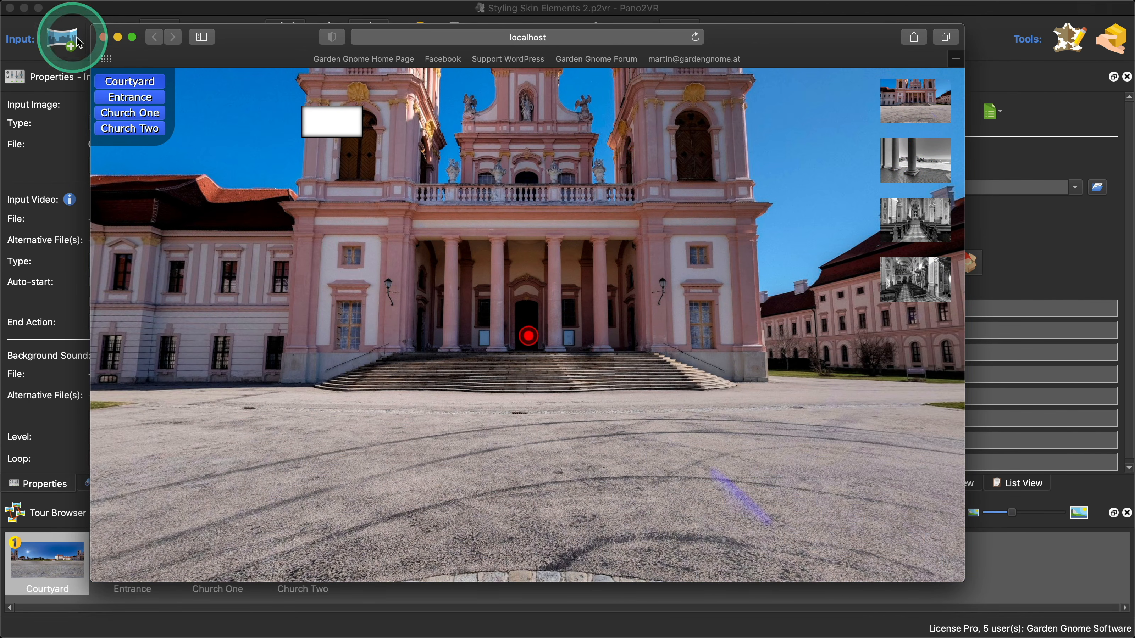
click(103, 37)
click(896, 216)
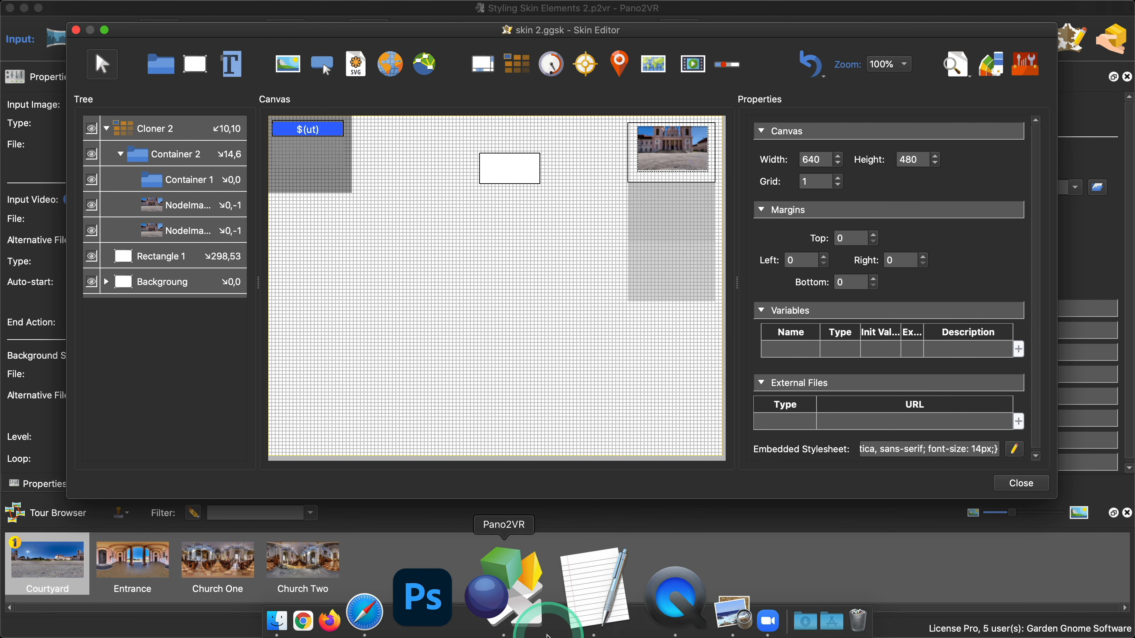
- Switch to Safari and search the web for "CSS Filters"
click(484, 590)
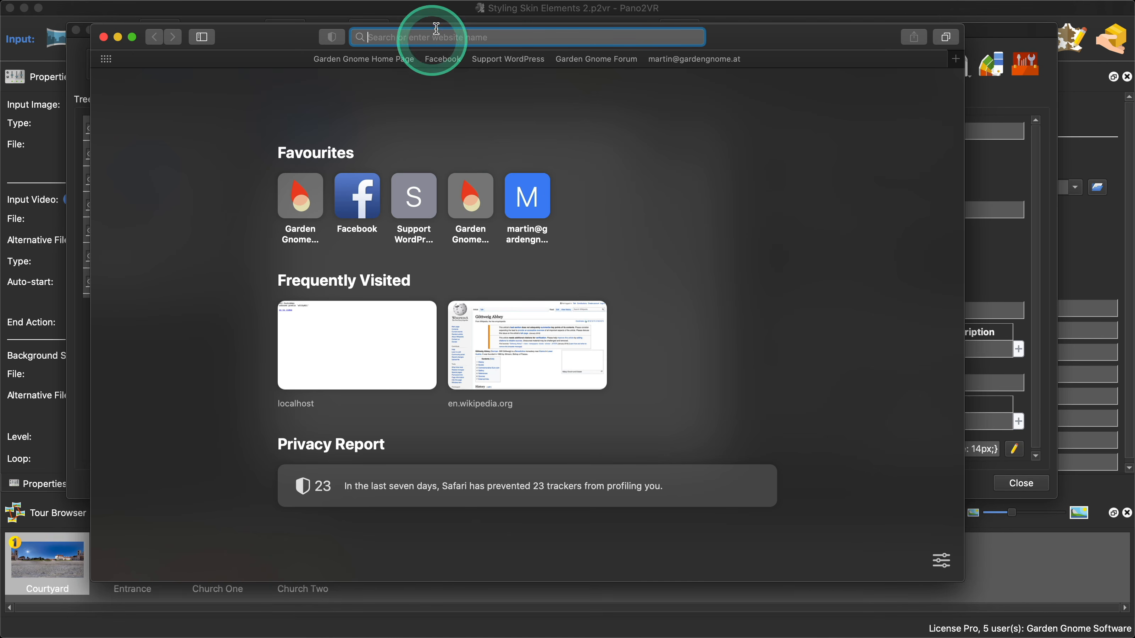
text(CSS F)
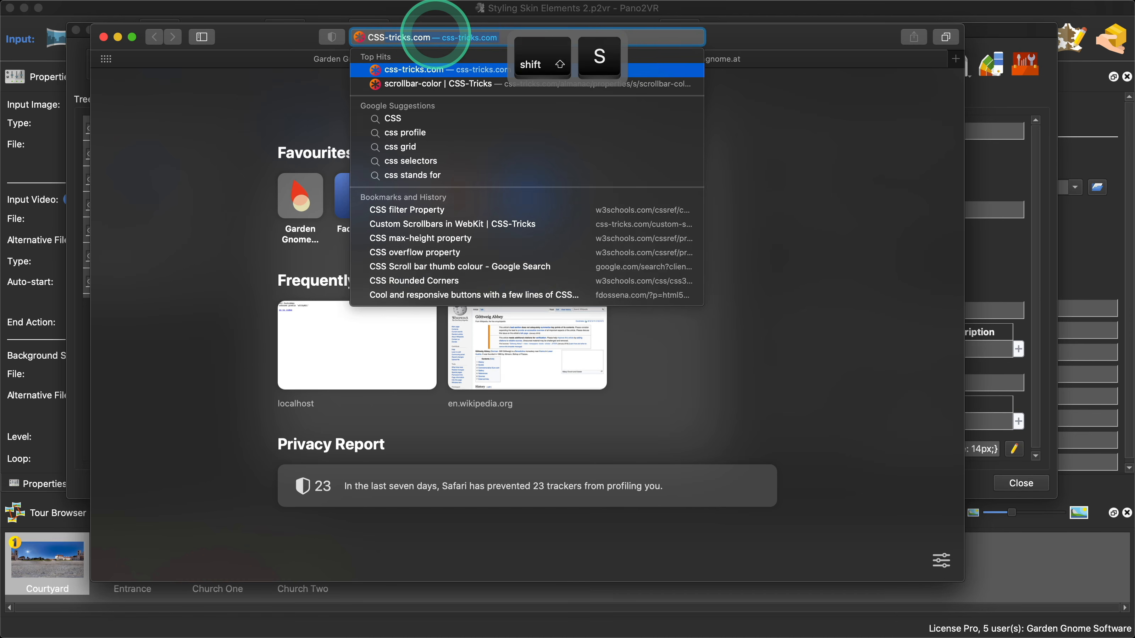
text(ilte)
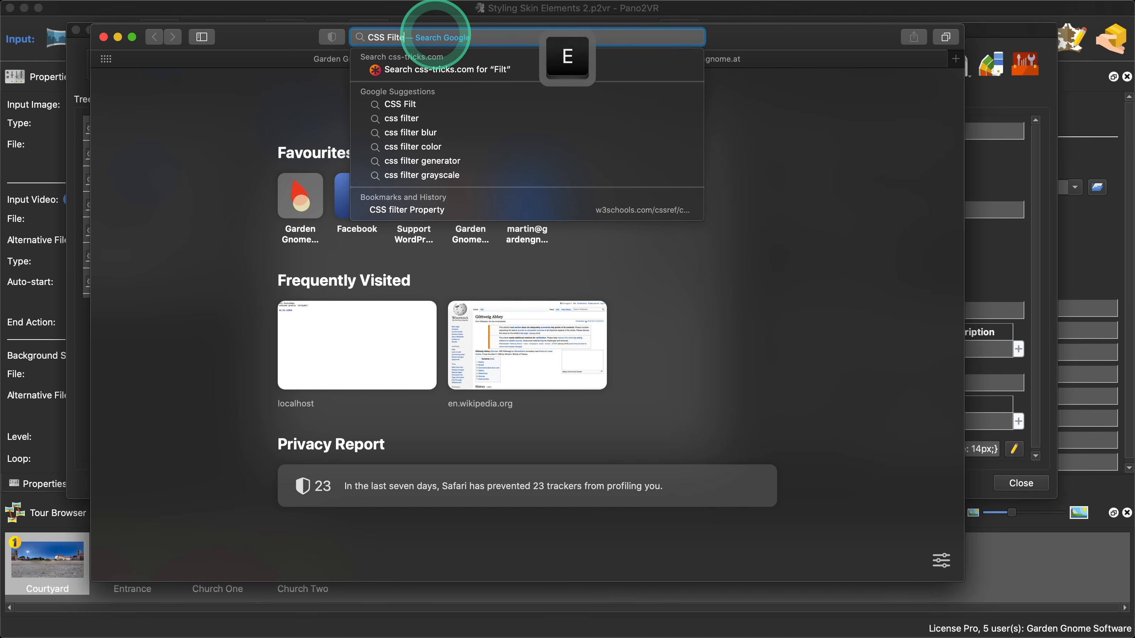
text(rs)
key(Return)
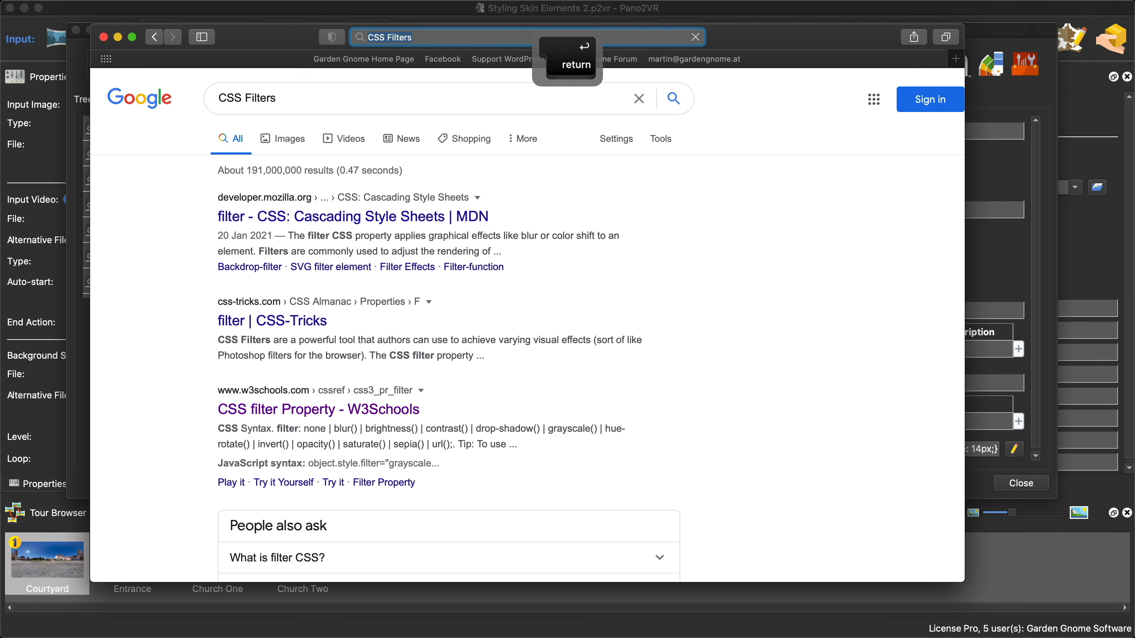
- Open the W3Schools "CSS filter Property" result and examine its CSS syntax and filter functions
scroll(419, 335, down, 3)
click(412, 355)
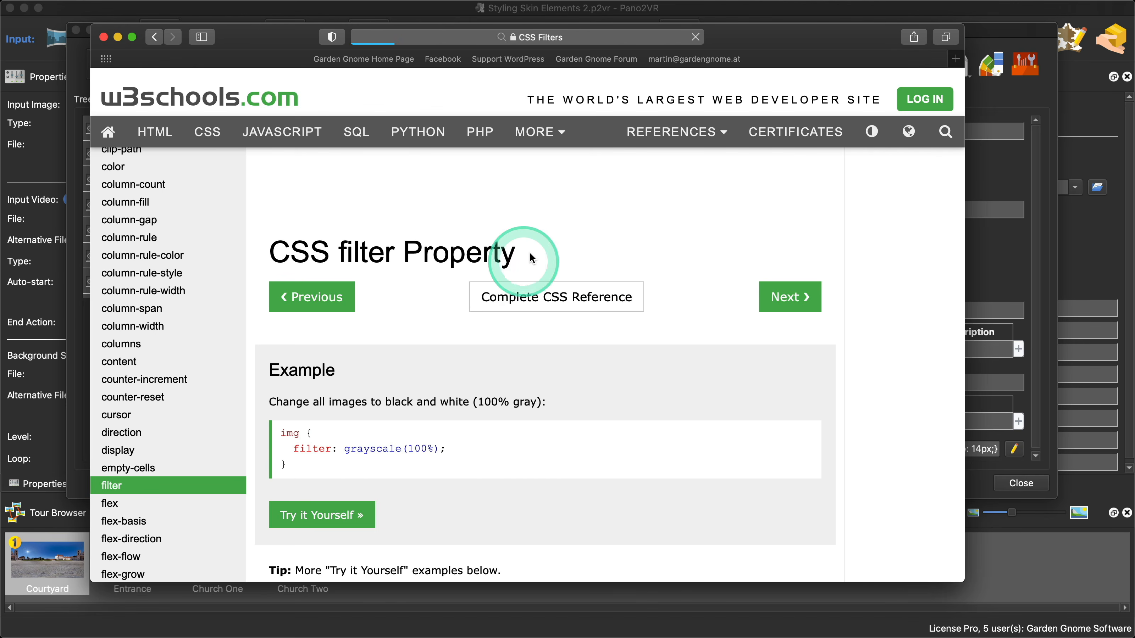
scroll(525, 269, down, 5)
scroll(531, 269, down, 10)
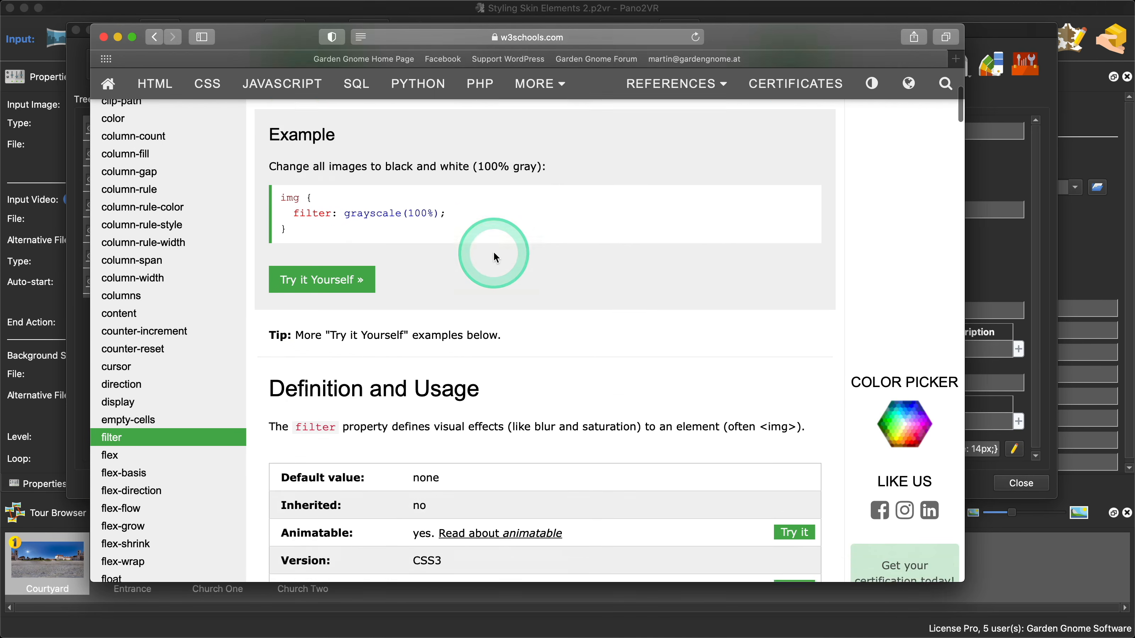
scroll(498, 249, down, 10)
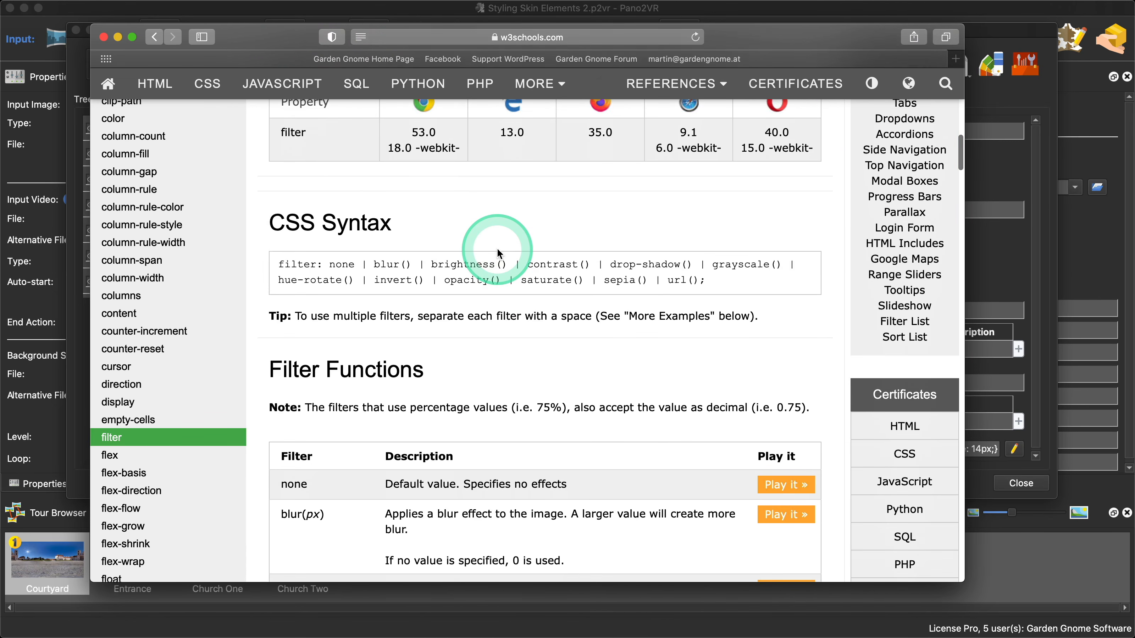
- Review the W3Schools CSS filter reference: the grayscale example, browser support, CSS syntax and the table of filter functions
scroll(497, 251, down, 2)
scroll(497, 251, up, 2)
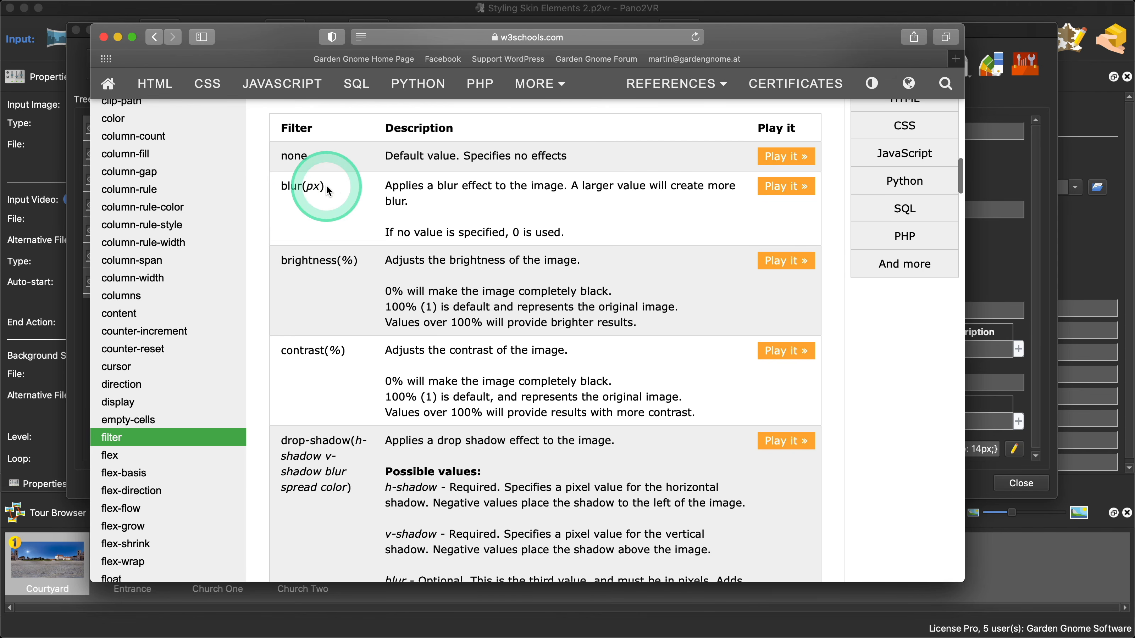
scroll(328, 190, down, 2)
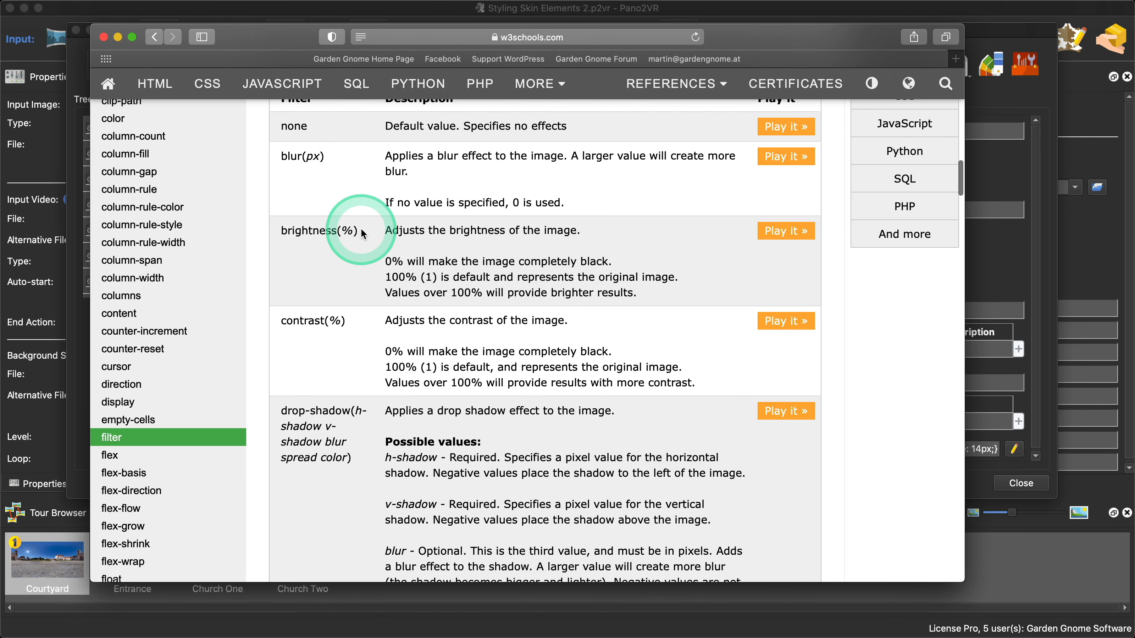
scroll(363, 234, down, 10)
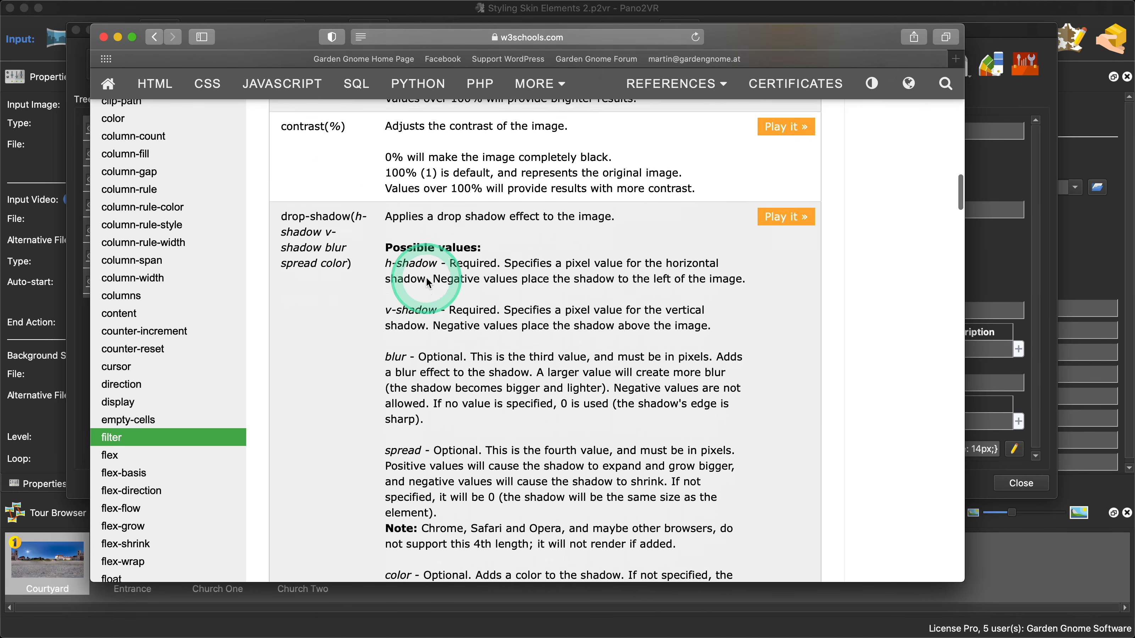
scroll(428, 281, down, 10)
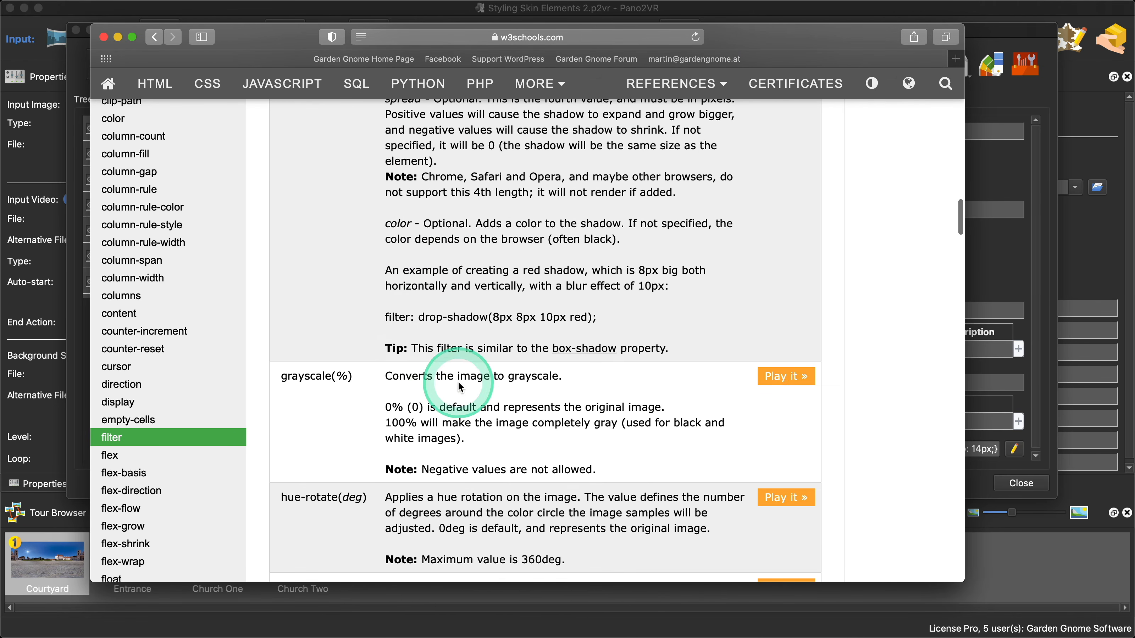
scroll(337, 363, down, 4)
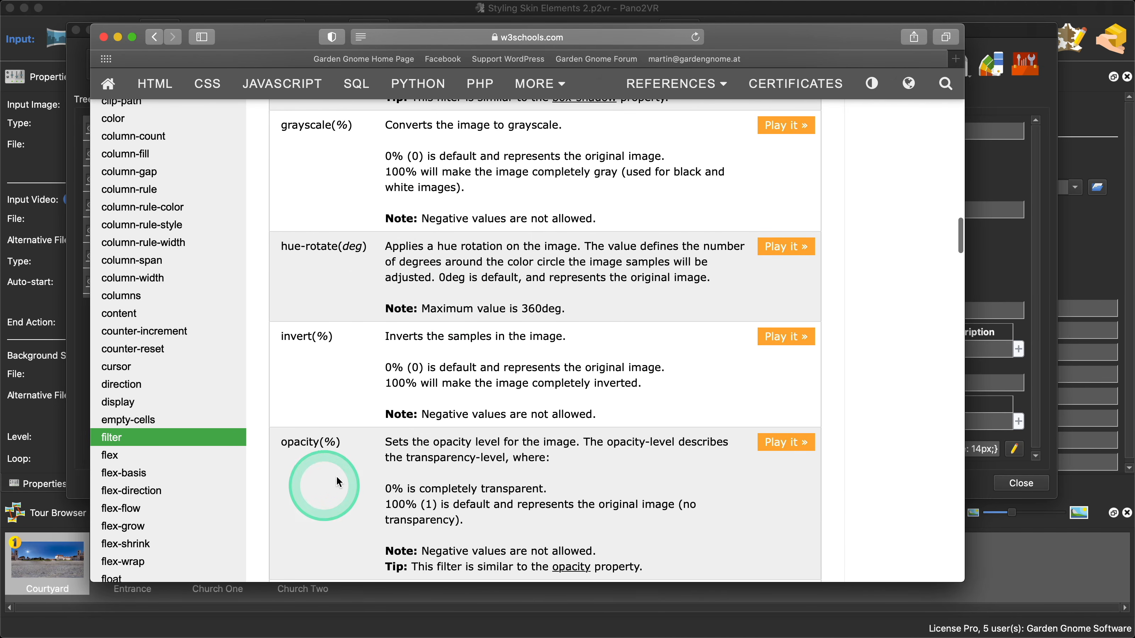
scroll(341, 462, down, 4)
scroll(335, 463, up, 10)
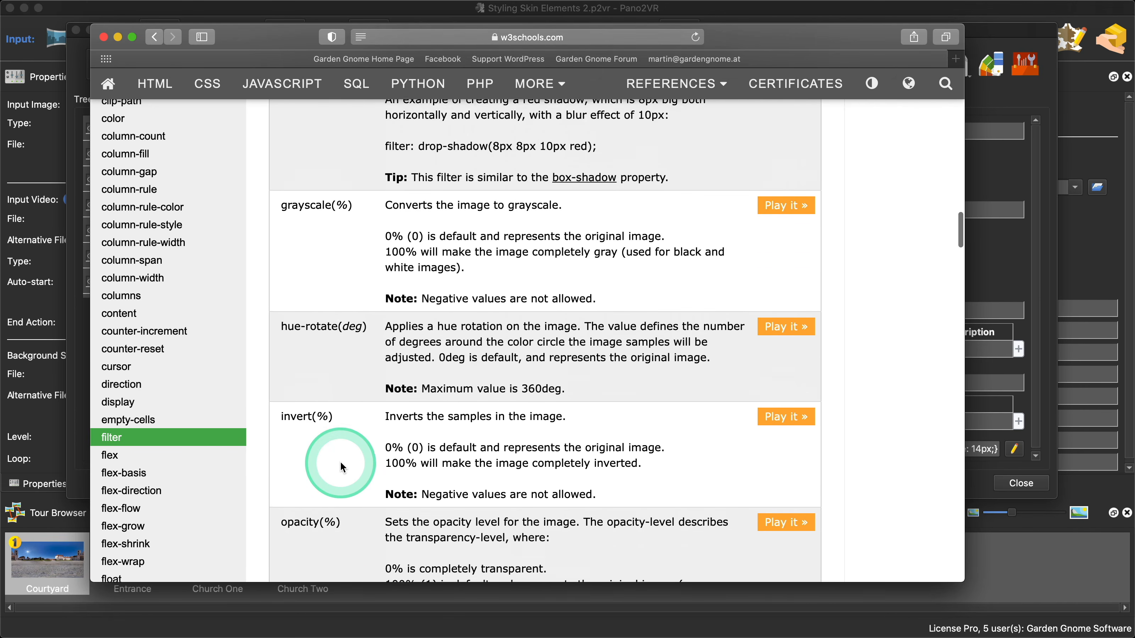
scroll(340, 467, up, 20)
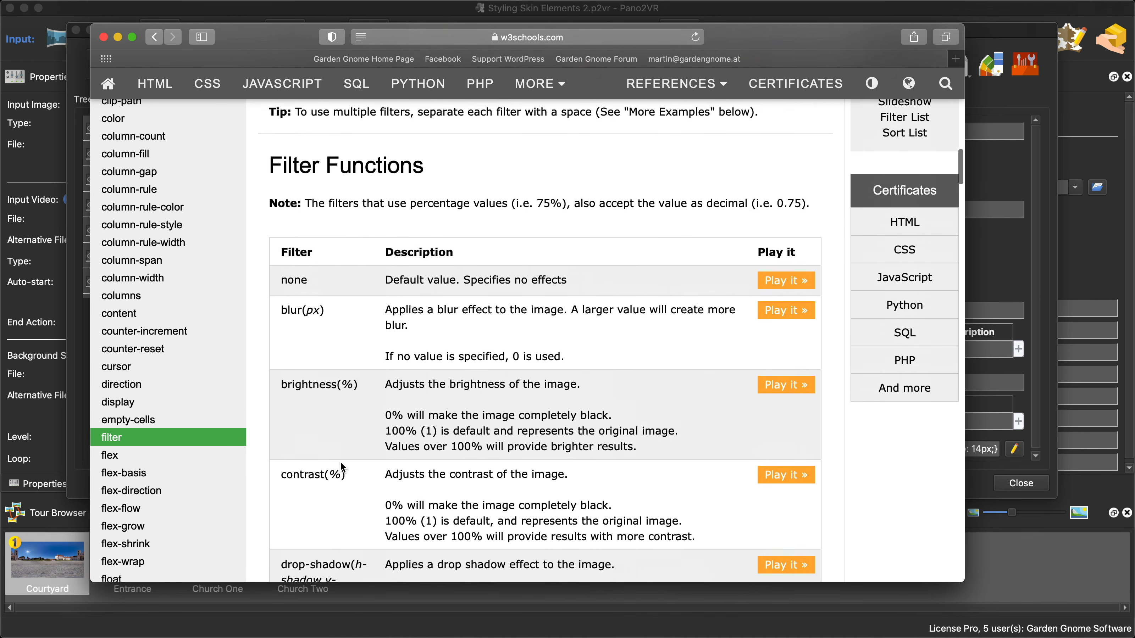
scroll(344, 457, up, 15)
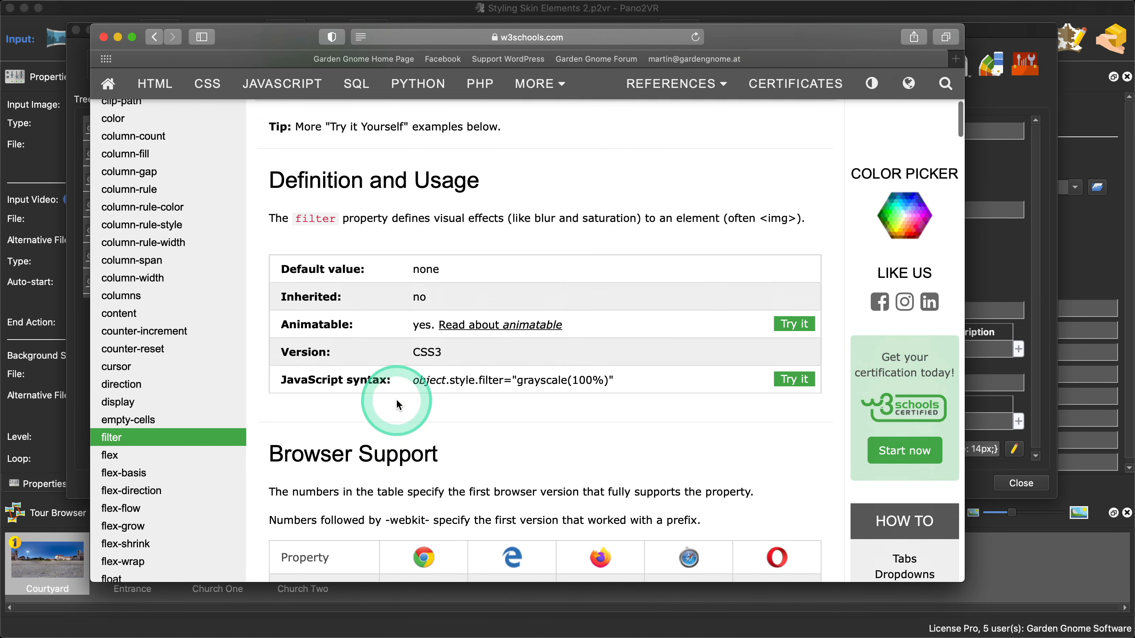
scroll(399, 404, up, 2)
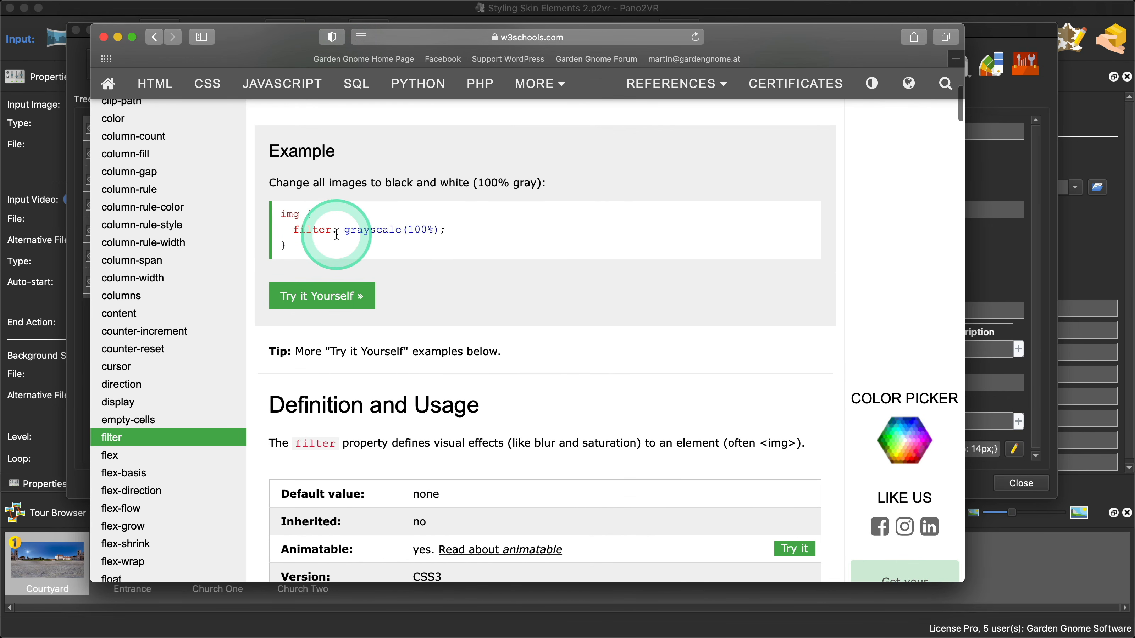
scroll(418, 247, down, 10)
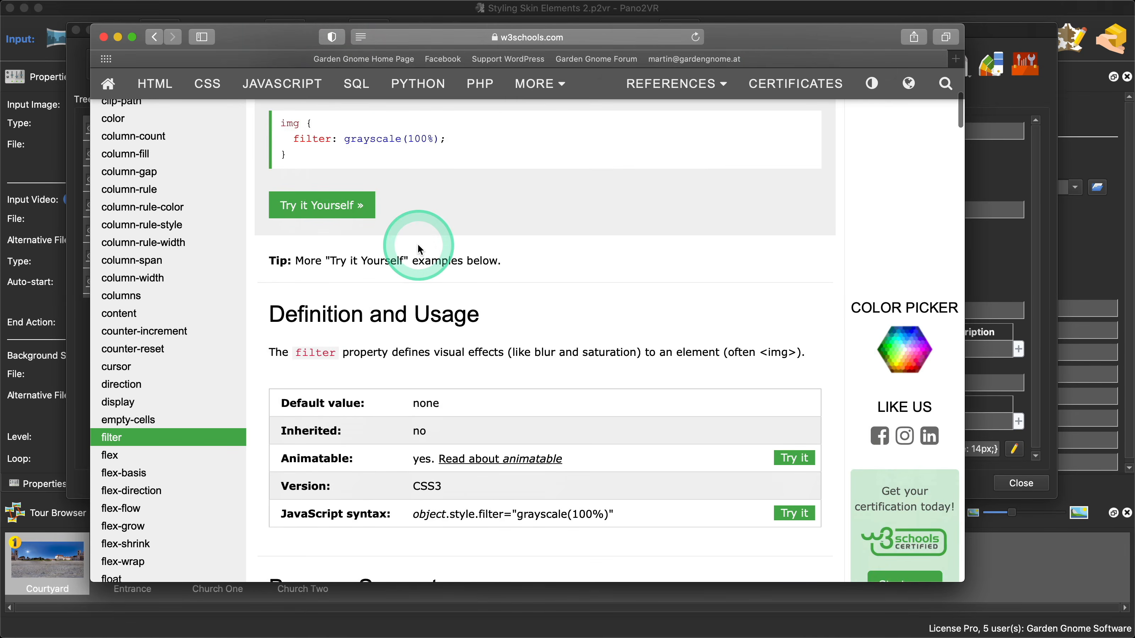
scroll(418, 247, down, 5)
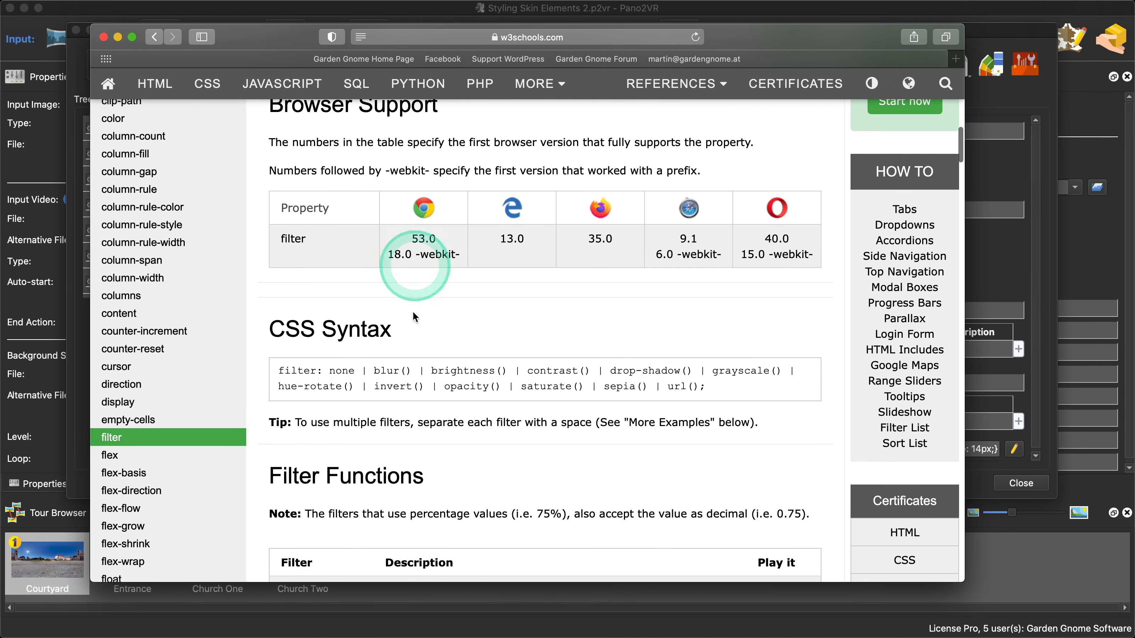
scroll(409, 374, down, 10)
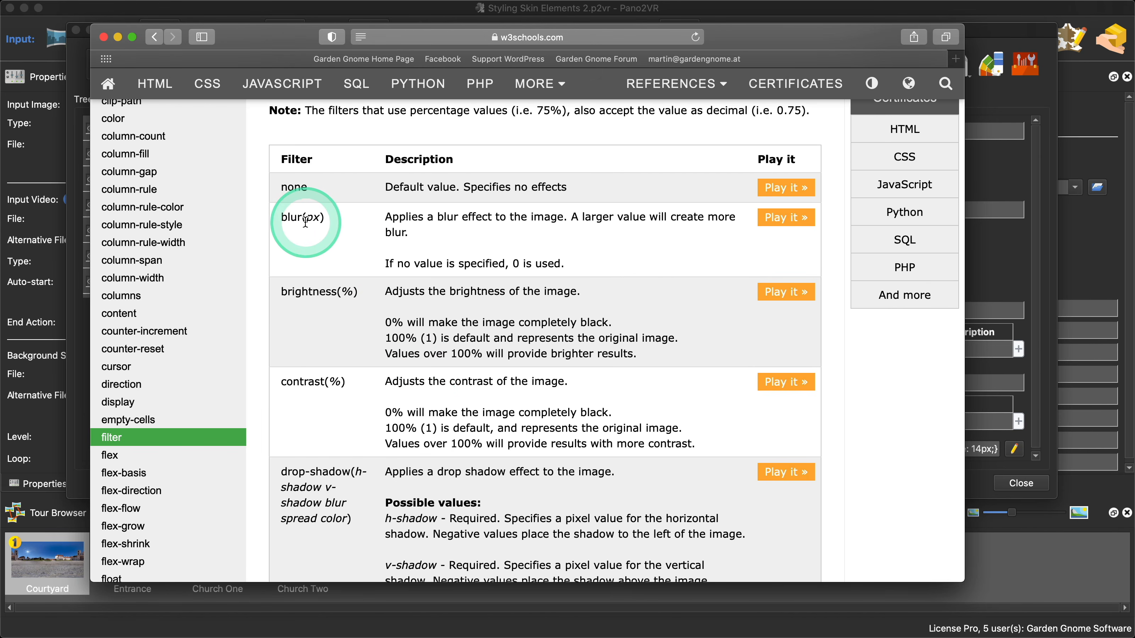
scroll(320, 227, up, 2)
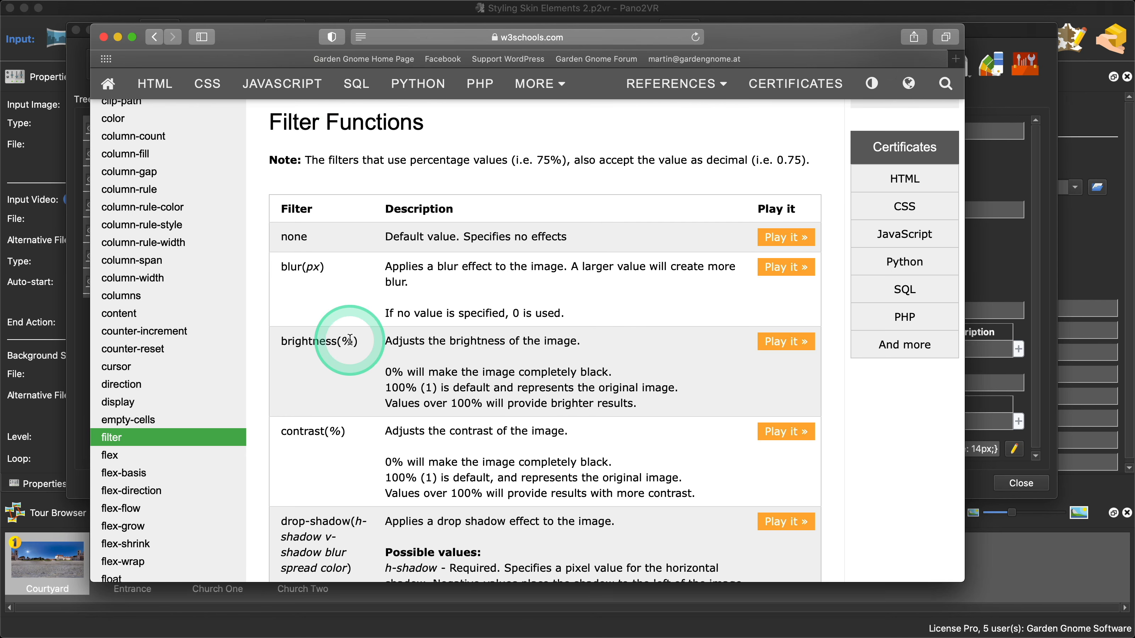
- Copy the declaration "filter: blur(5px);" from the first Blur Example on the CSS filter page
scroll(356, 343, down, 20)
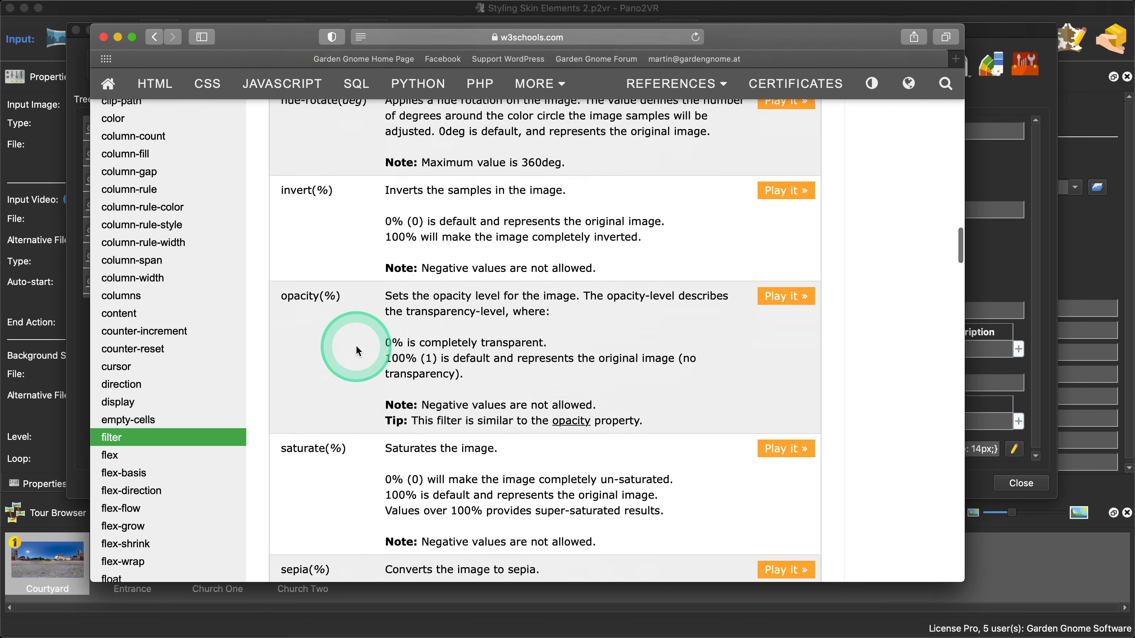
scroll(356, 347, down, 10)
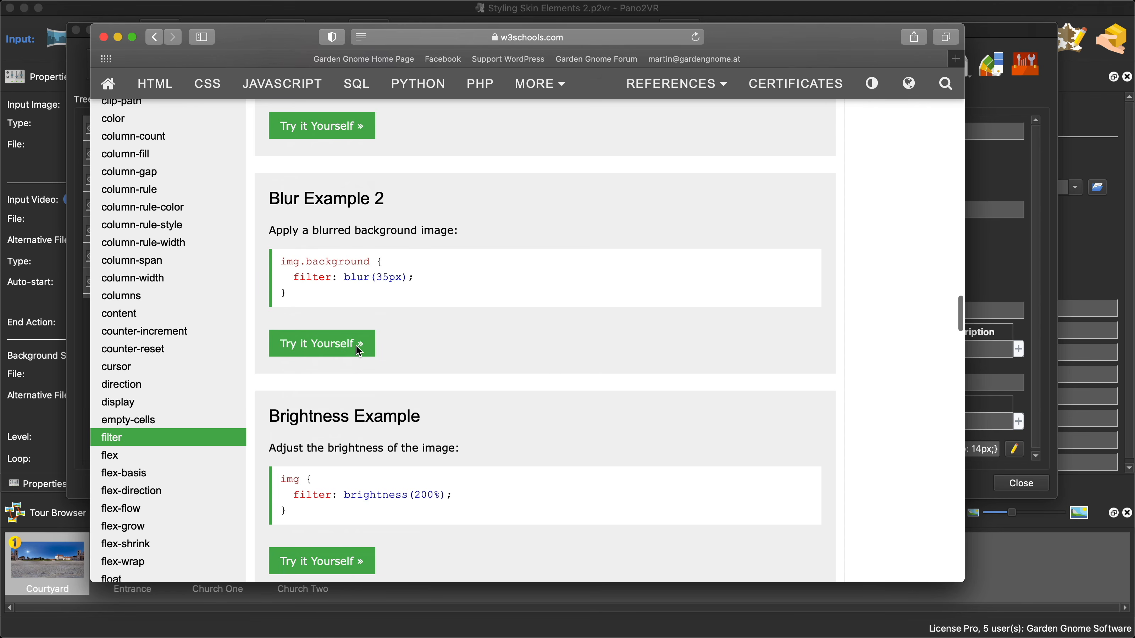
scroll(358, 353, up, 3)
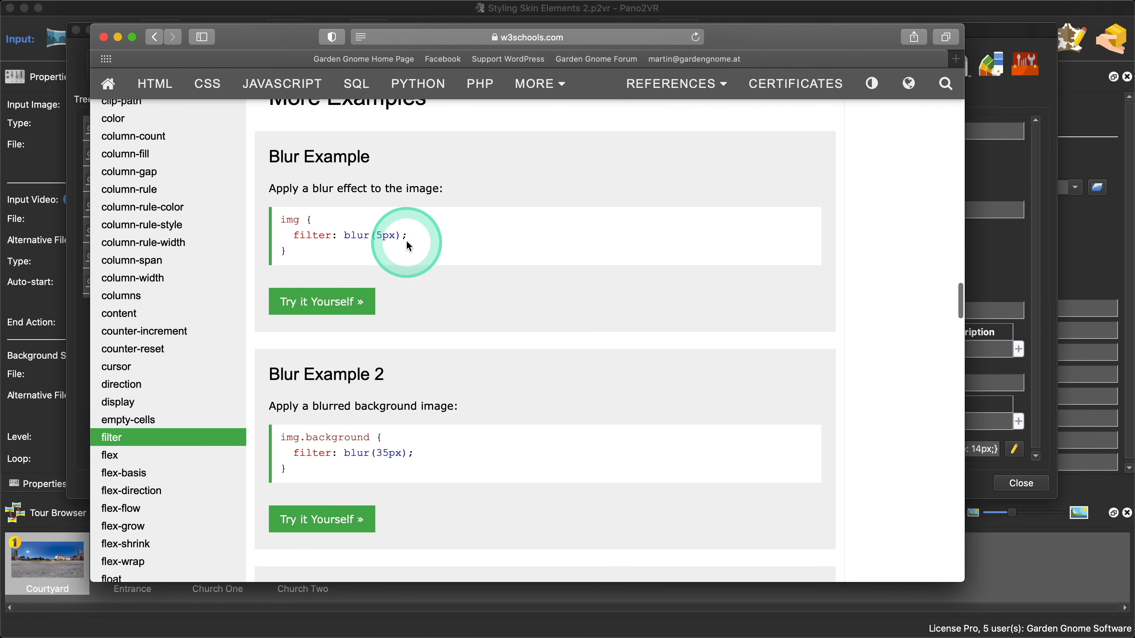
drag(376, 237, 288, 237)
click(371, 249)
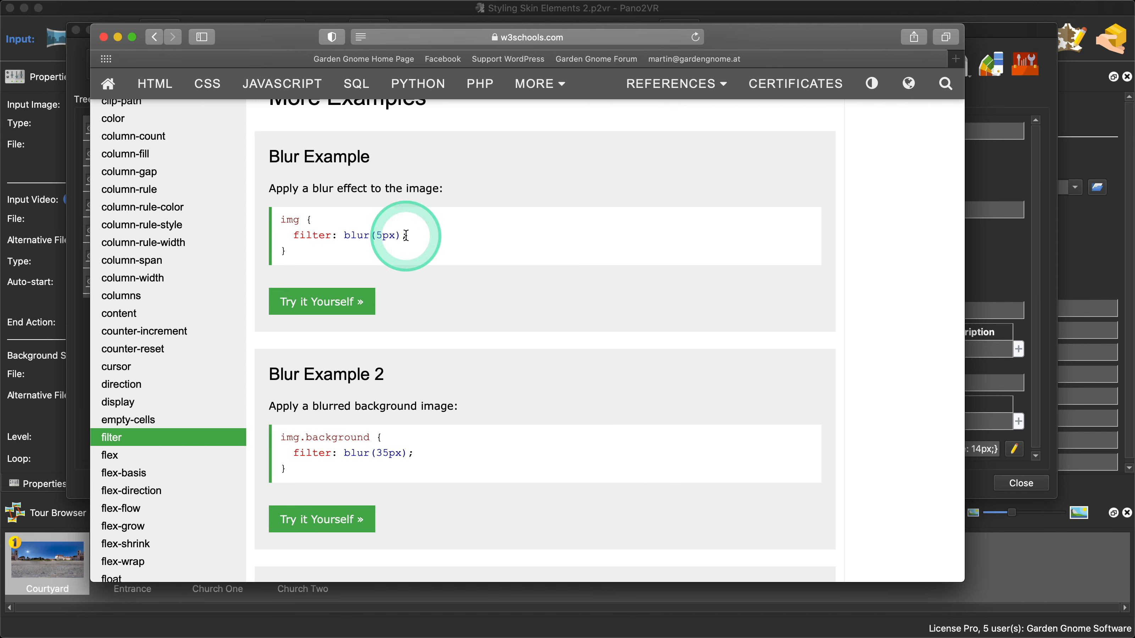
drag(405, 236, 338, 236)
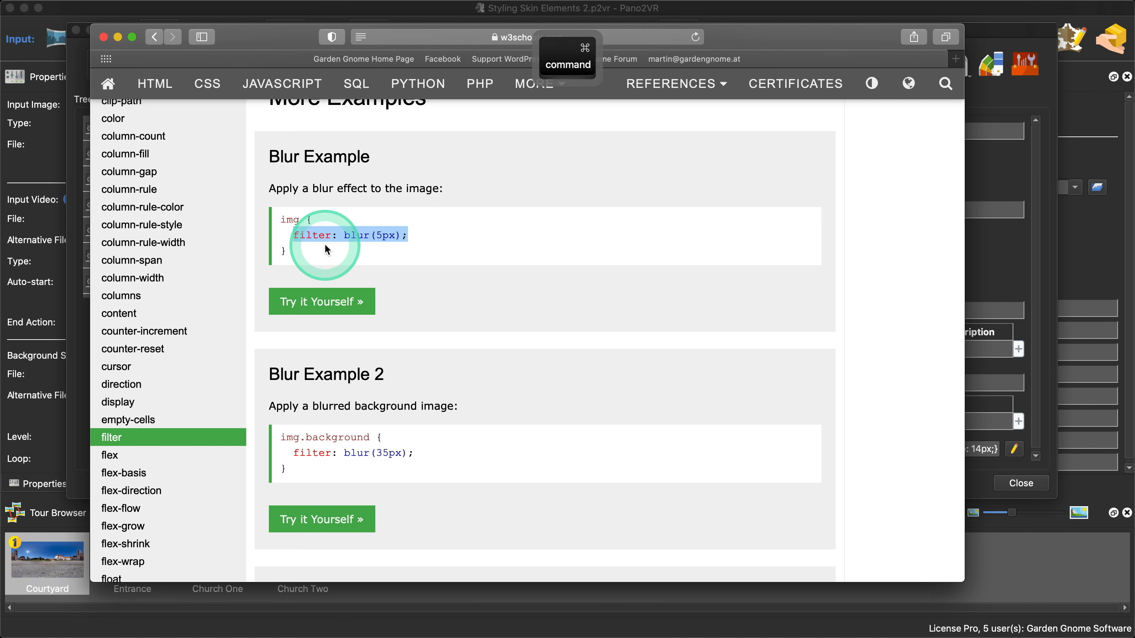
key(super+c)
- Switch back to Pano2VR's Skin Editor and add "filter: blur(5px);" below the grayscale filter in NodeImage Normal's inner element CSS styles
click(119, 38)
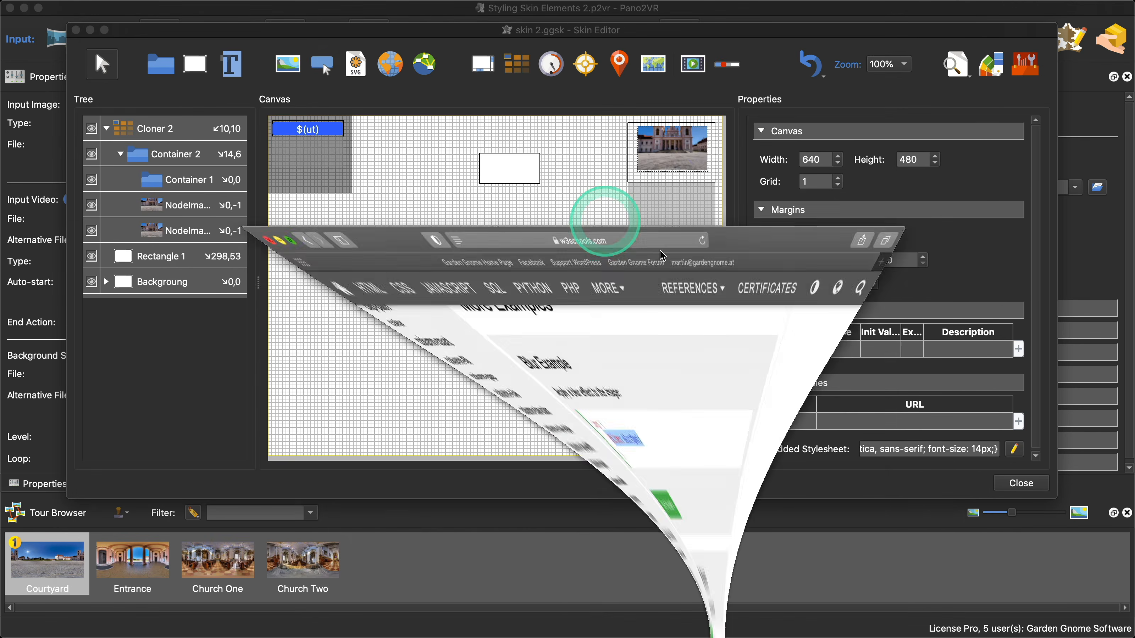
drag(199, 199, 197, 216)
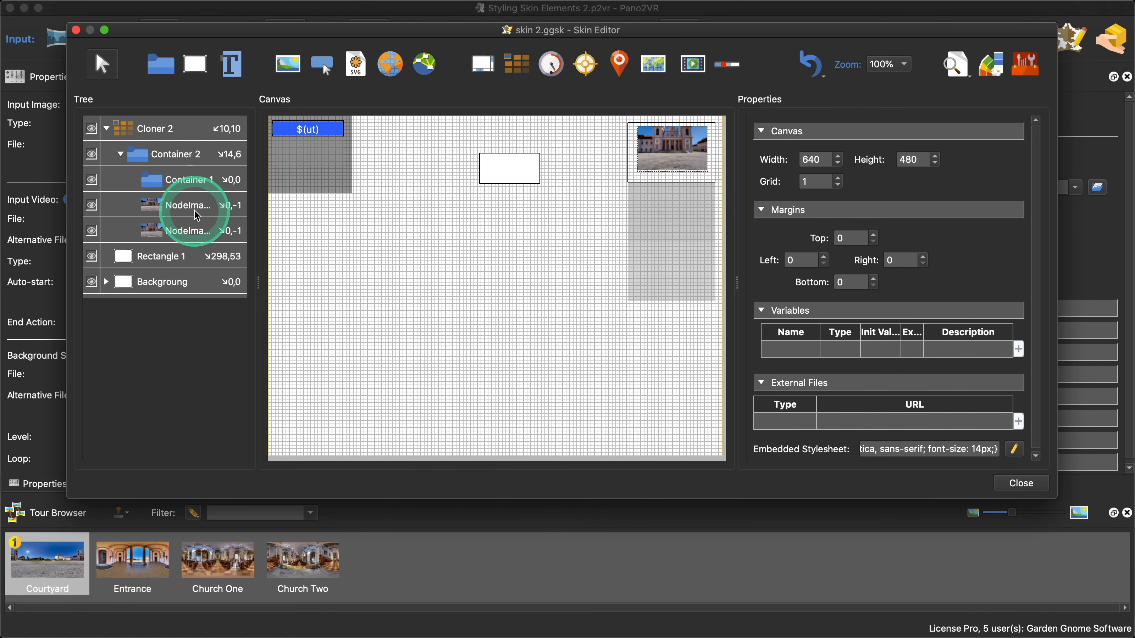
click(199, 208)
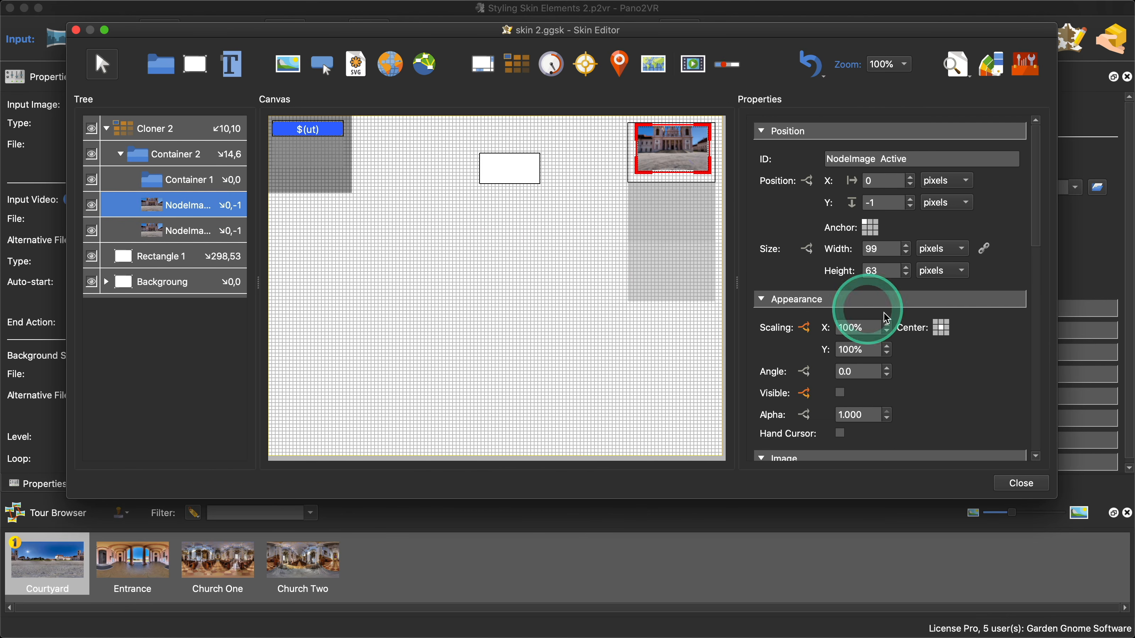
click(174, 231)
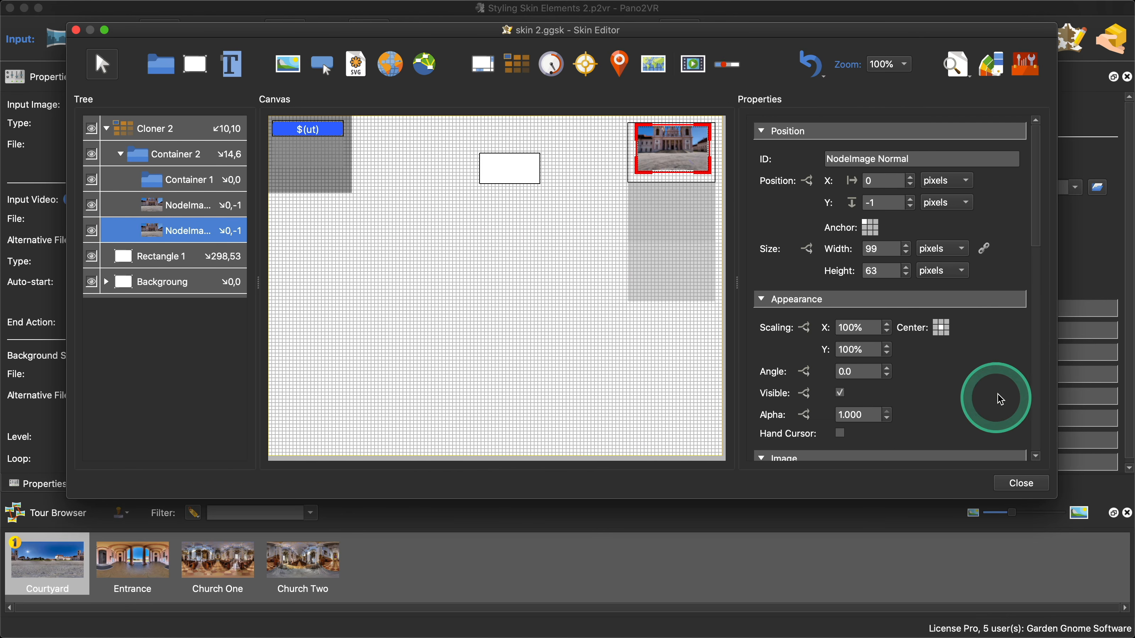
scroll(995, 398, down, 10)
scroll(1000, 397, down, 5)
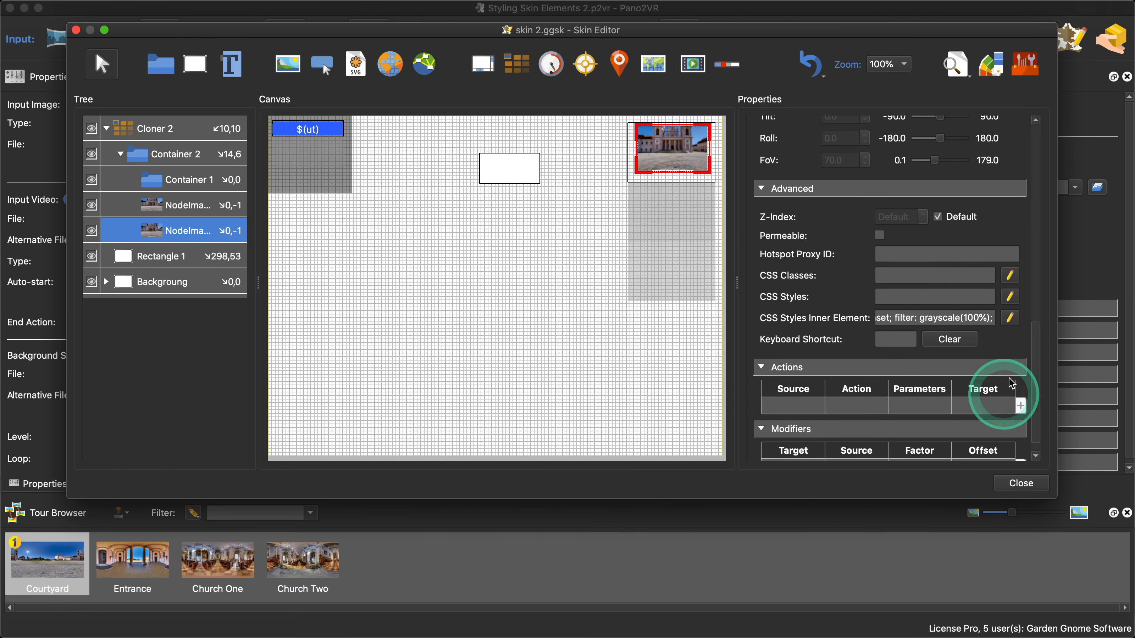
click(1009, 318)
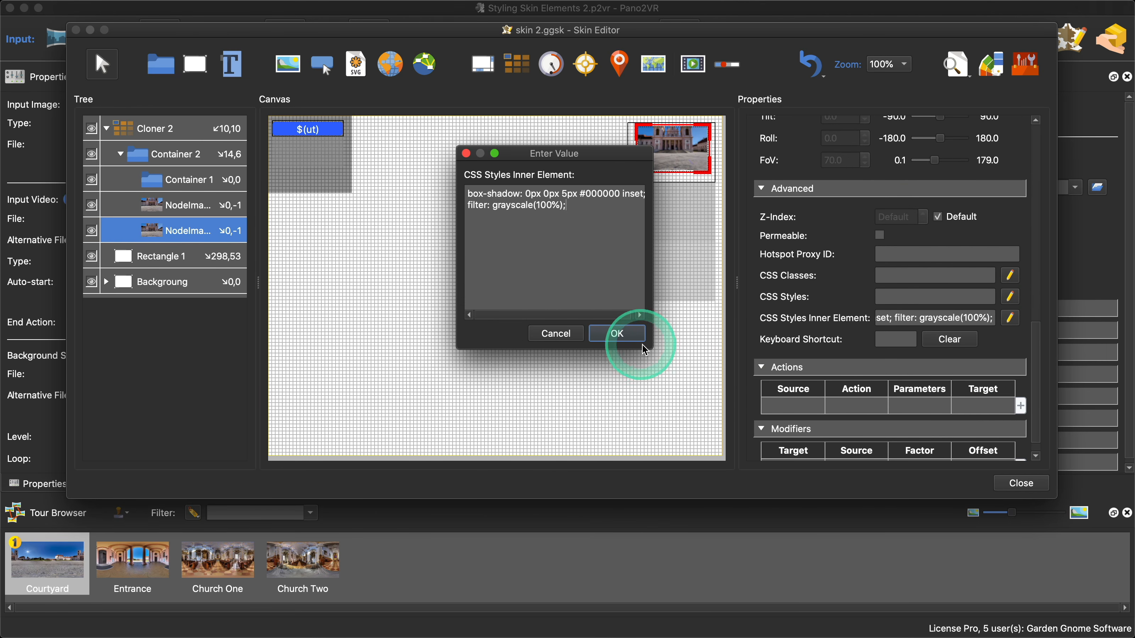
drag(644, 350, 760, 470)
click(580, 206)
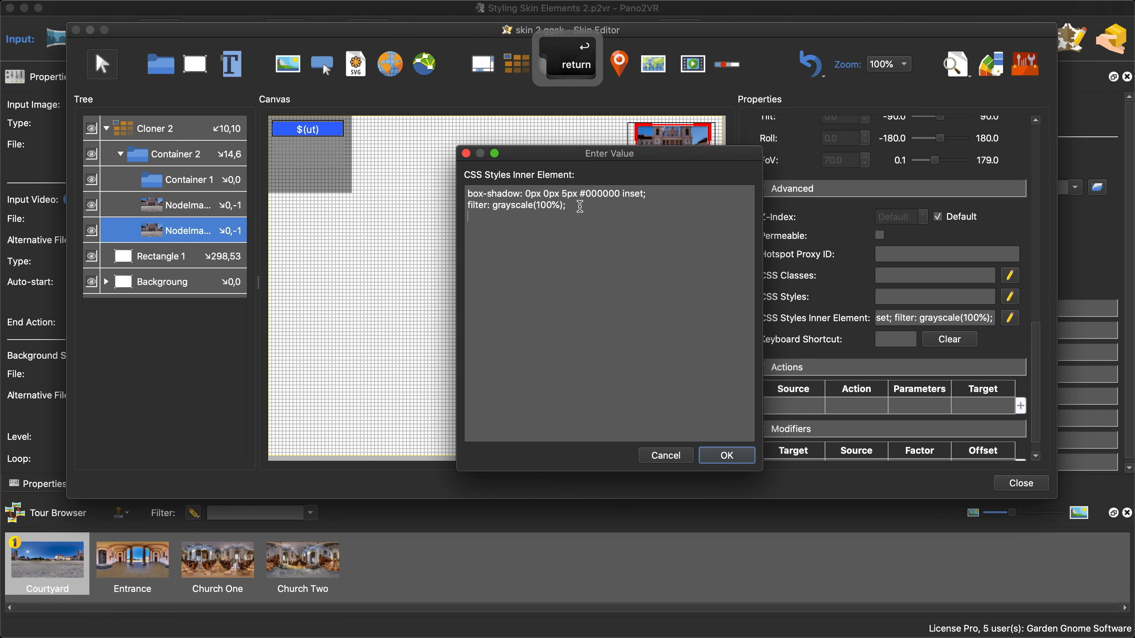
key(super+v)
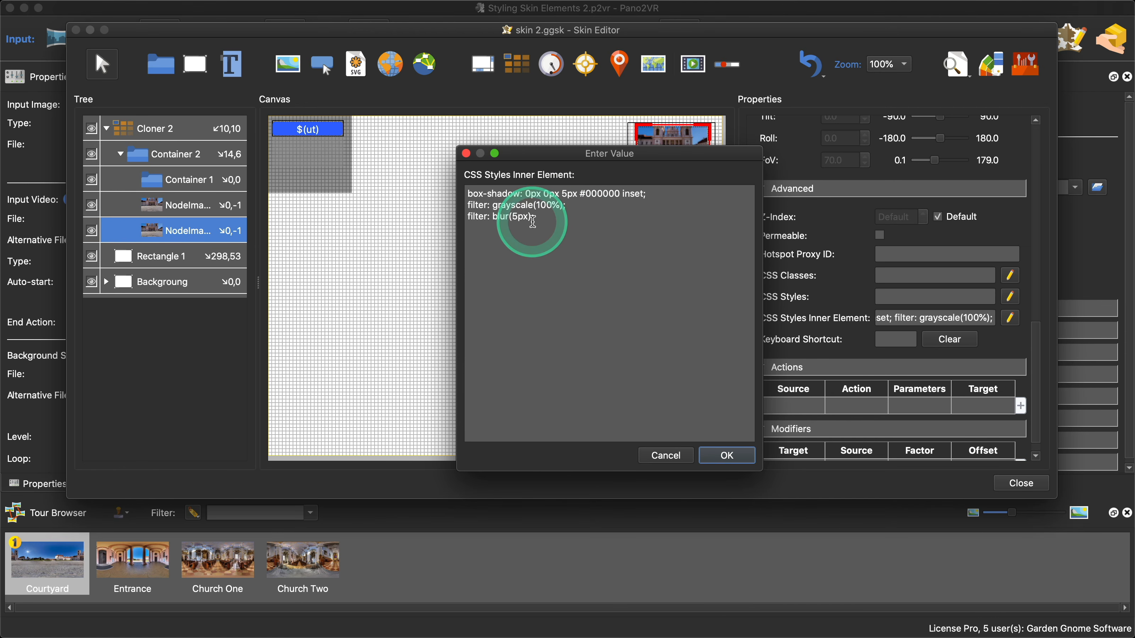
click(728, 456)
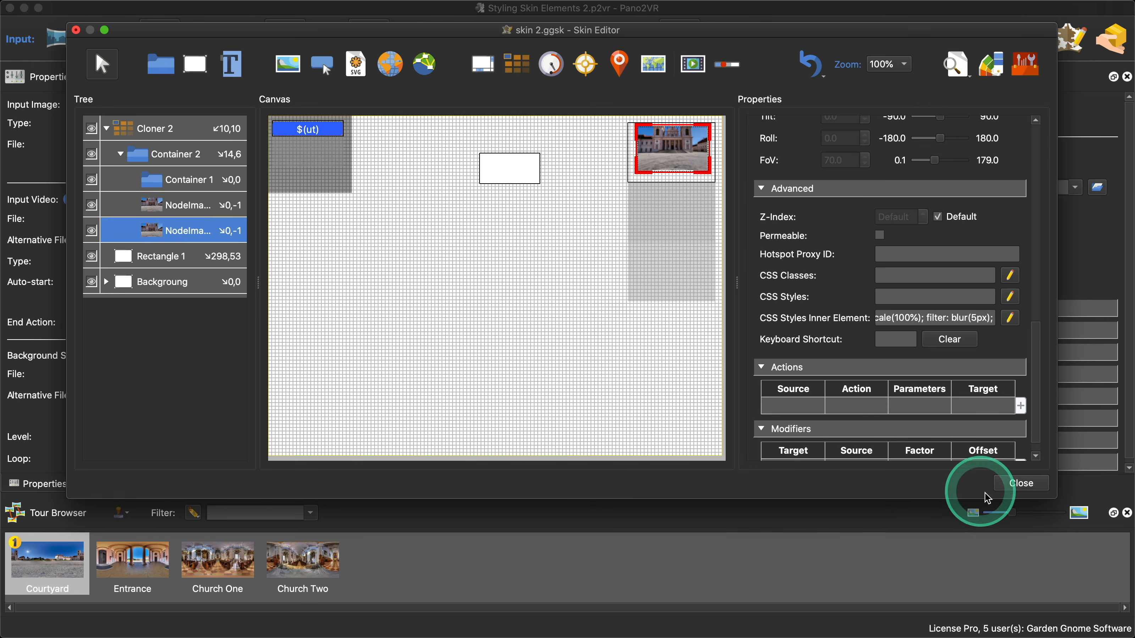
- Close the Skin Editor, generate the HTML5 output, check the node thumbnails in the browser and close the preview
click(1005, 483)
click(650, 283)
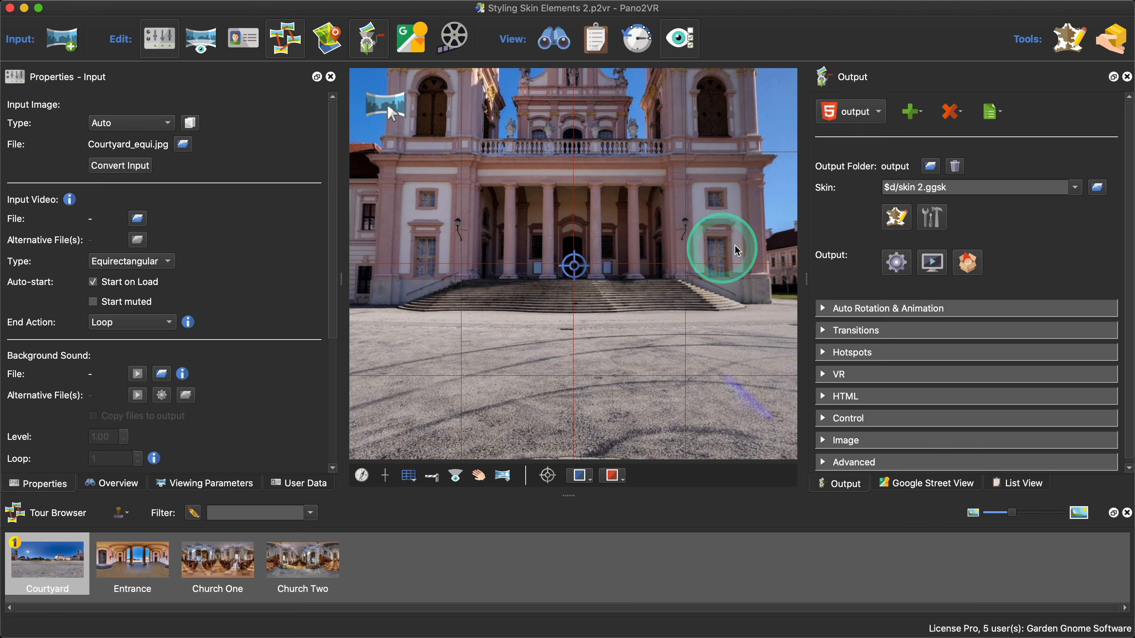
click(891, 263)
click(662, 333)
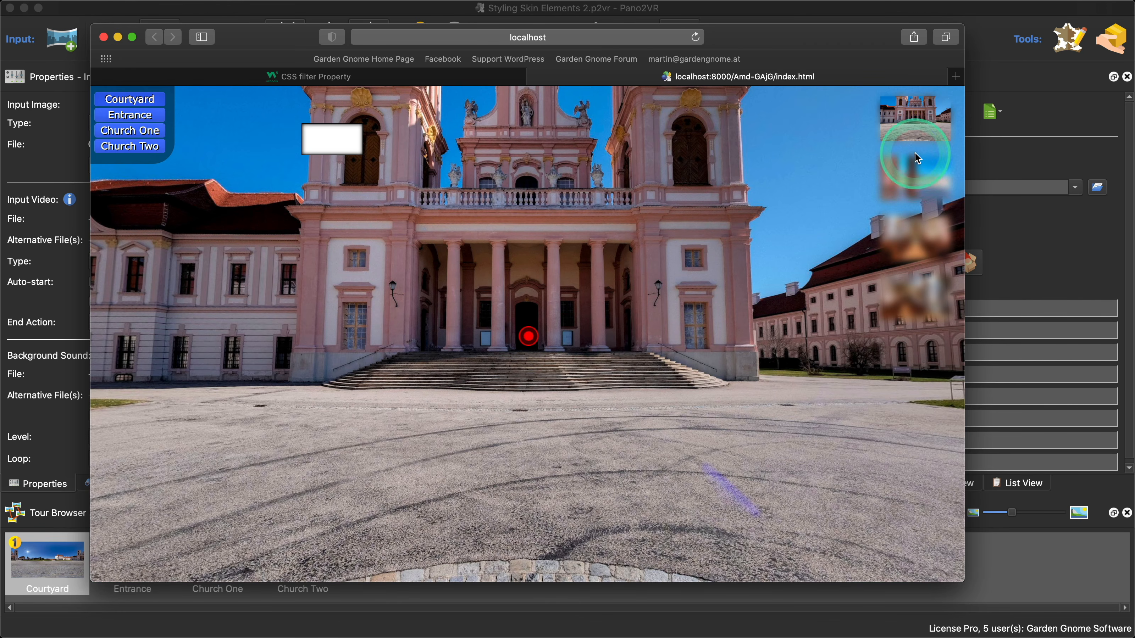
click(103, 37)
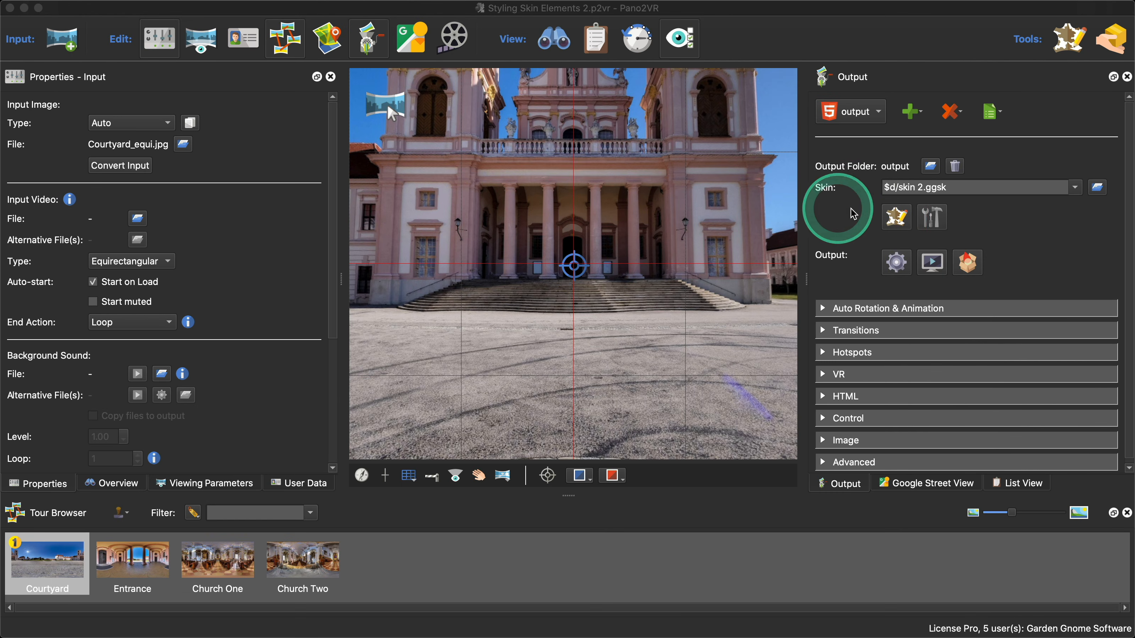
- Reopen the skin in the Skin Editor and set the blur filter in NodeImage Normal's inner element CSS styles to 1px
click(892, 219)
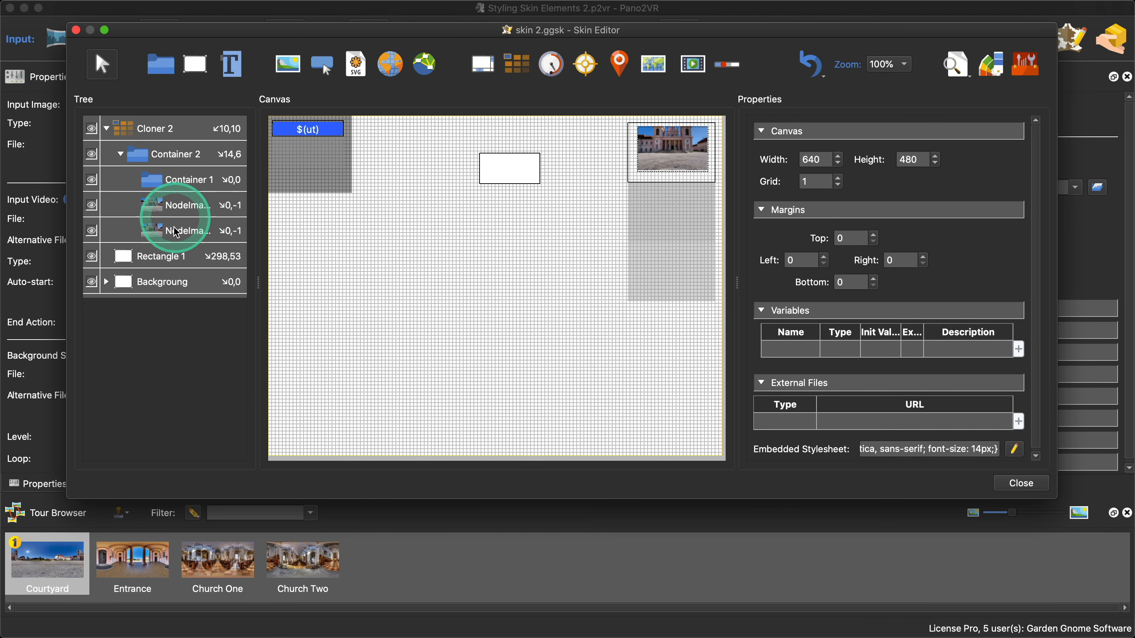
click(233, 230)
scroll(1022, 360, down, 10)
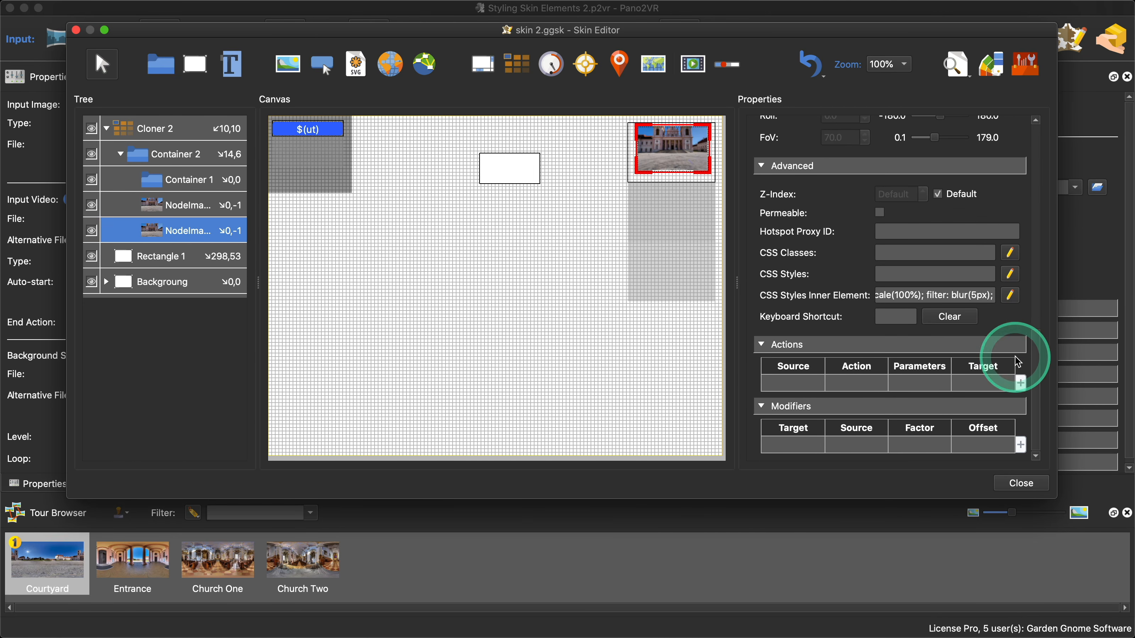
click(1011, 296)
click(516, 225)
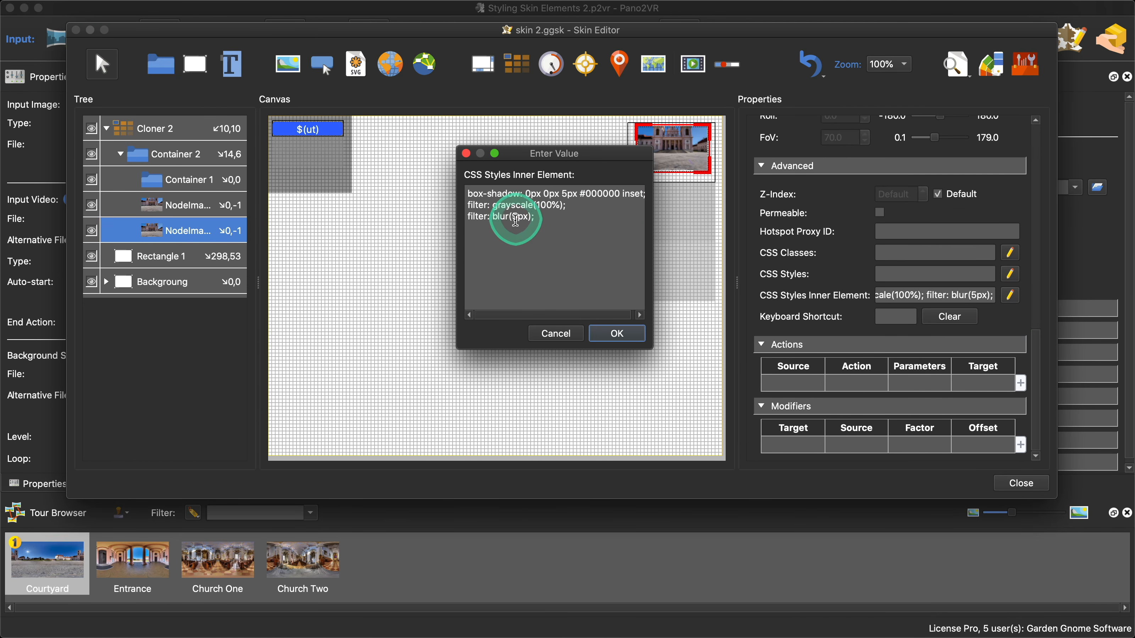
key(BackSpace)
text(1)
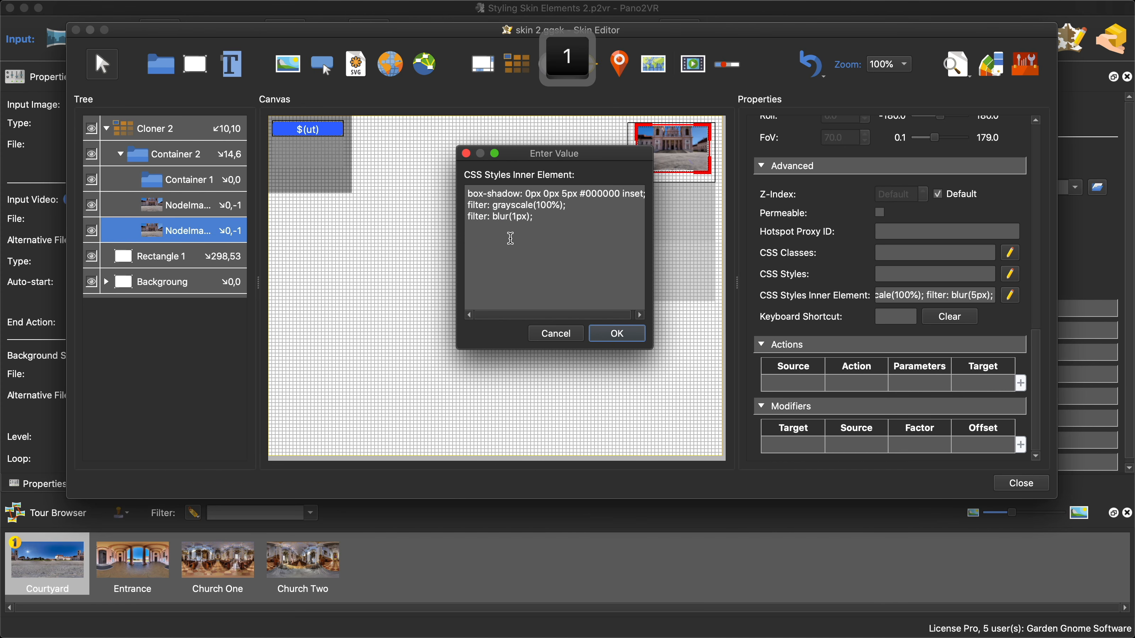
click(953, 72)
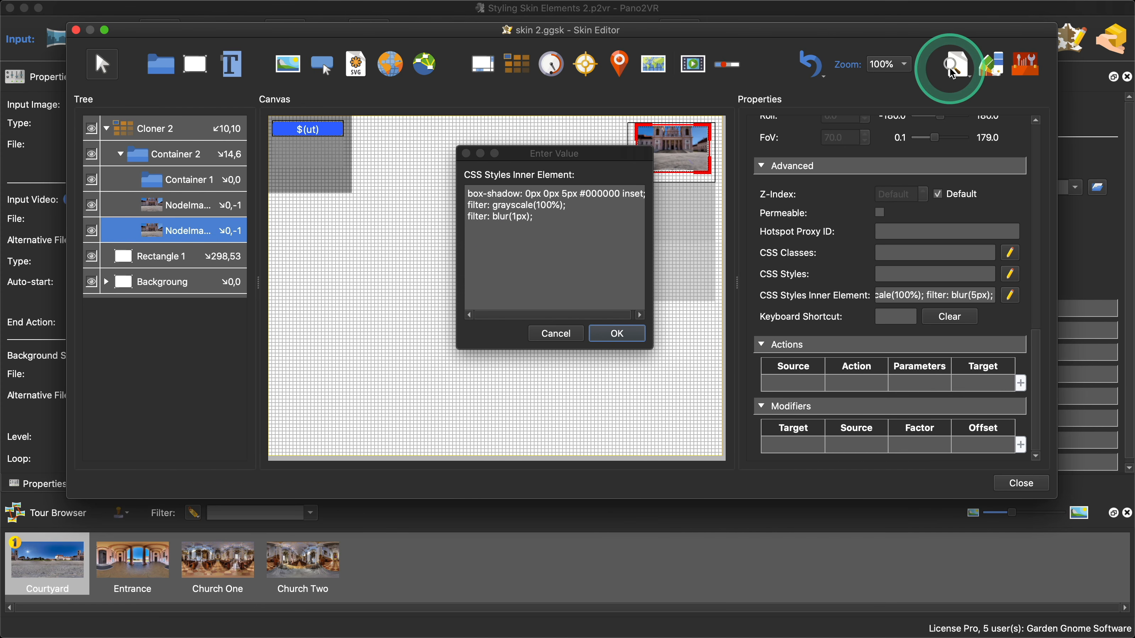
click(612, 333)
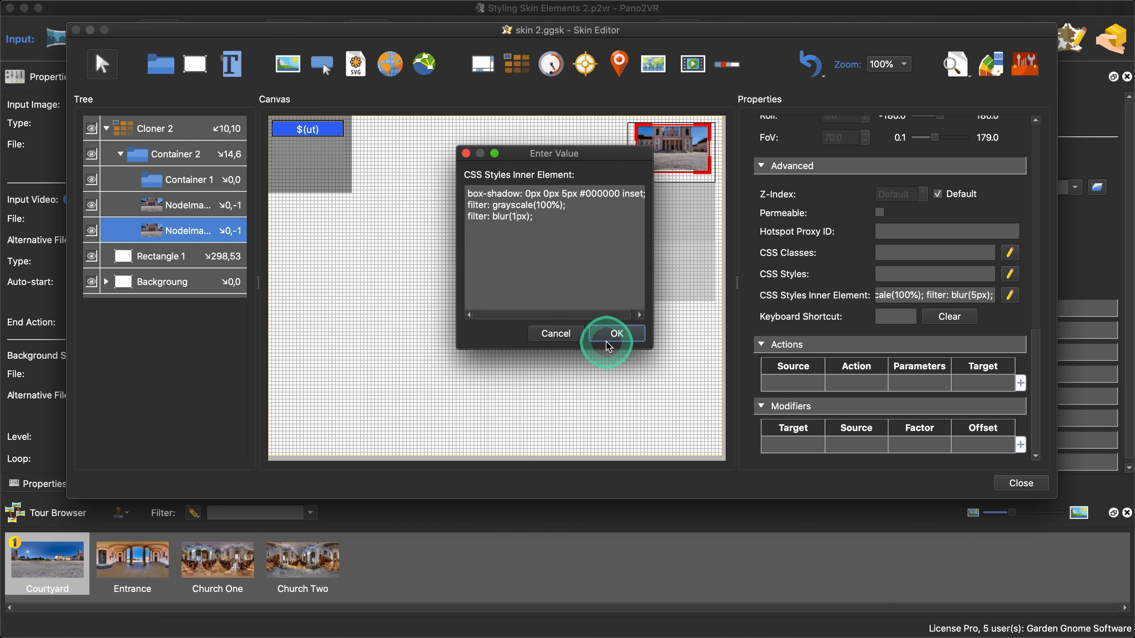
click(617, 334)
- Open the skin's live preview and check the filters on the inactive node thumbnails
click(953, 67)
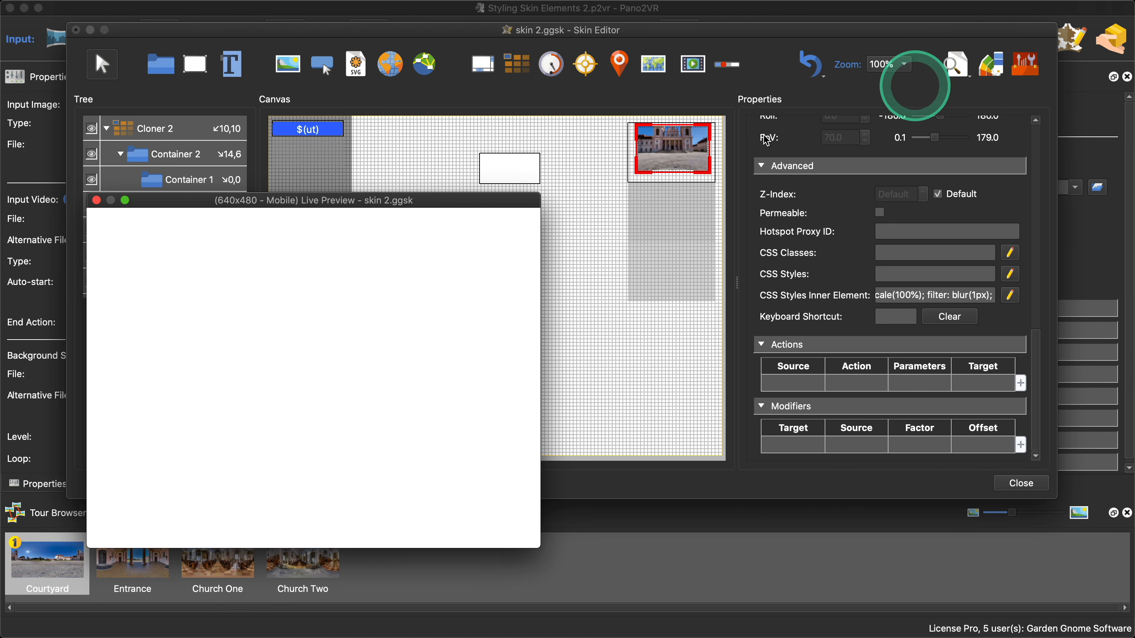
click(452, 256)
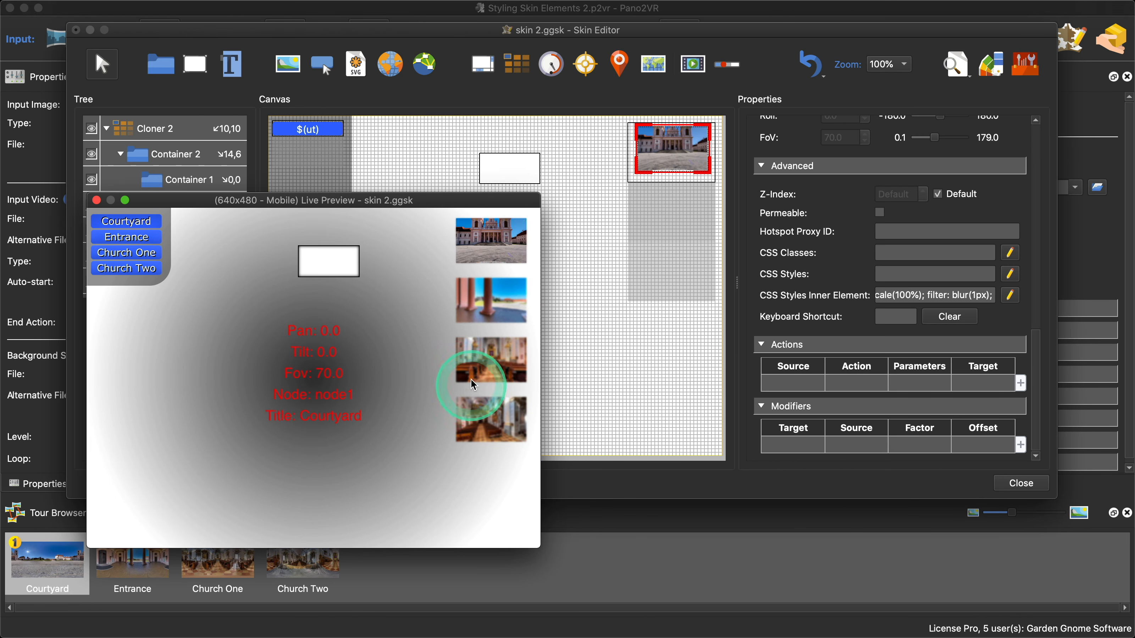
drag(436, 200, 424, 138)
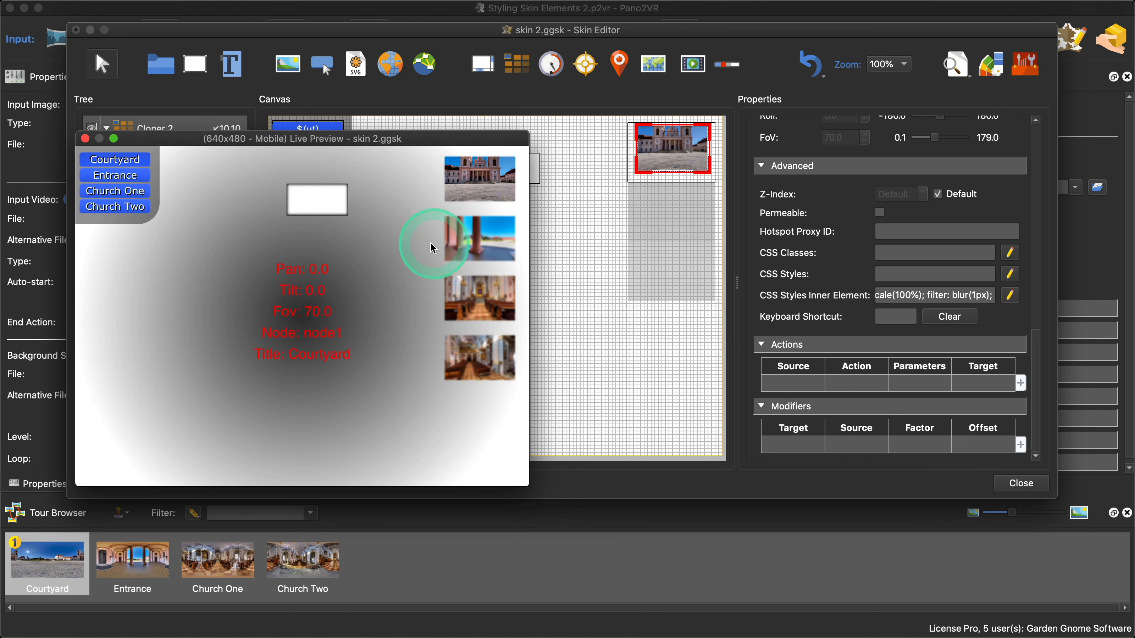
- Combine both filters in the inner element CSS styles as "filter: grayscale(100%) blur(1px);" and delete the separate blur line
click(1009, 294)
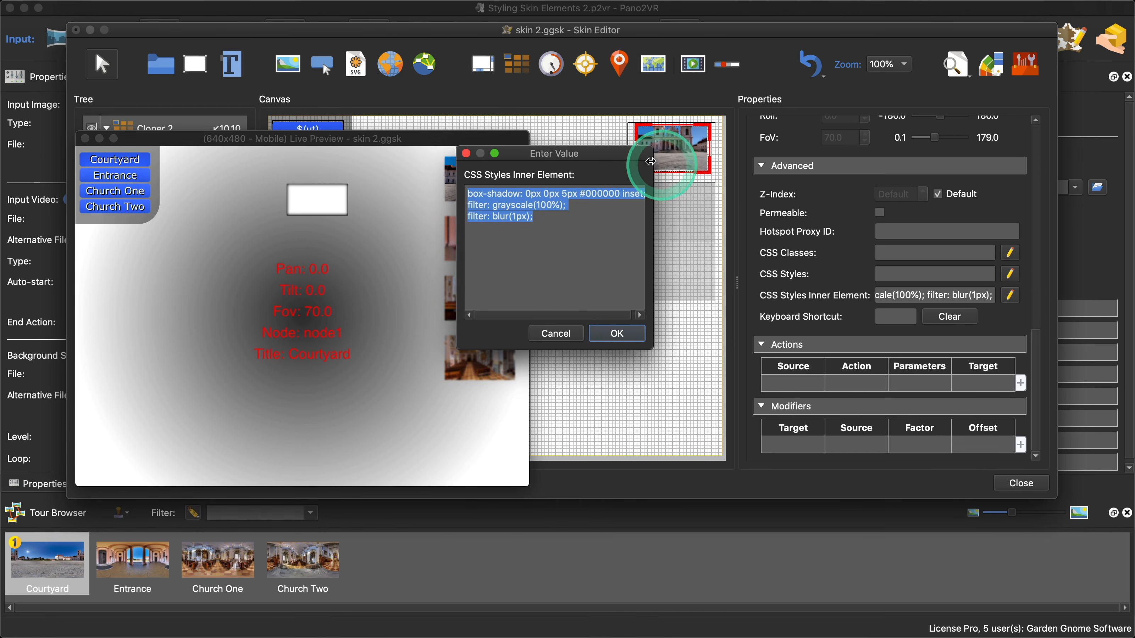
drag(618, 157, 705, 143)
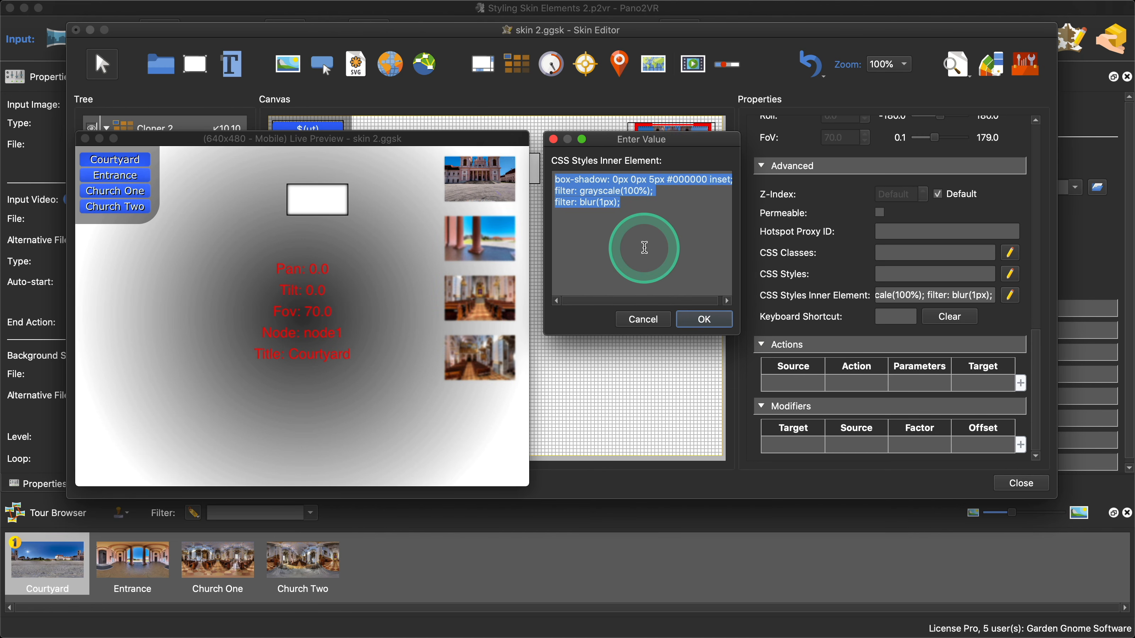
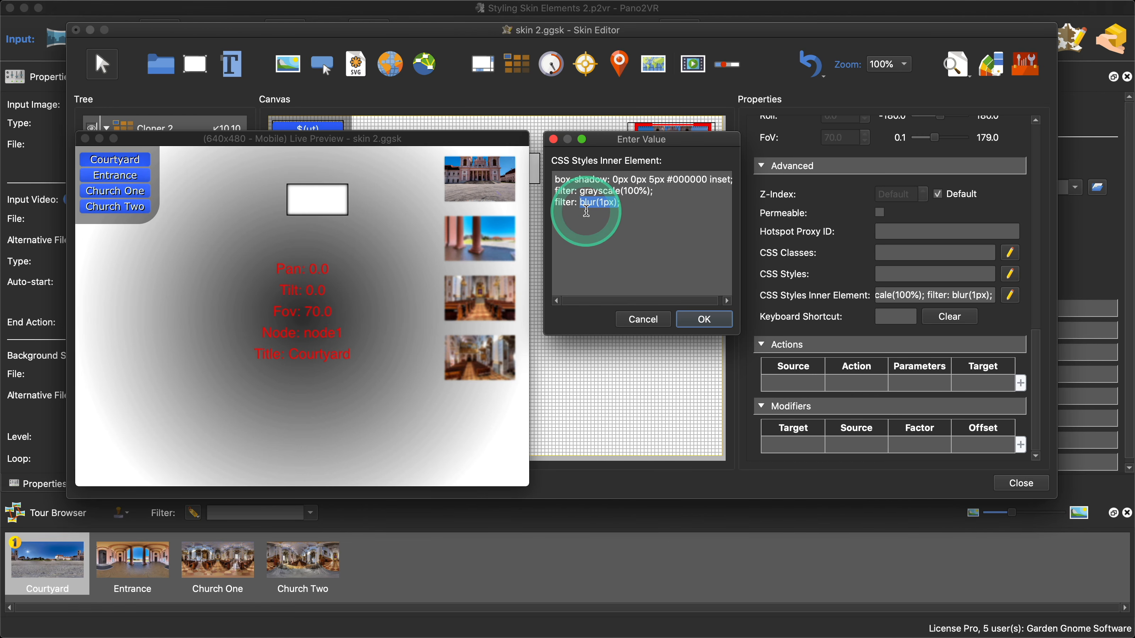
key(super)
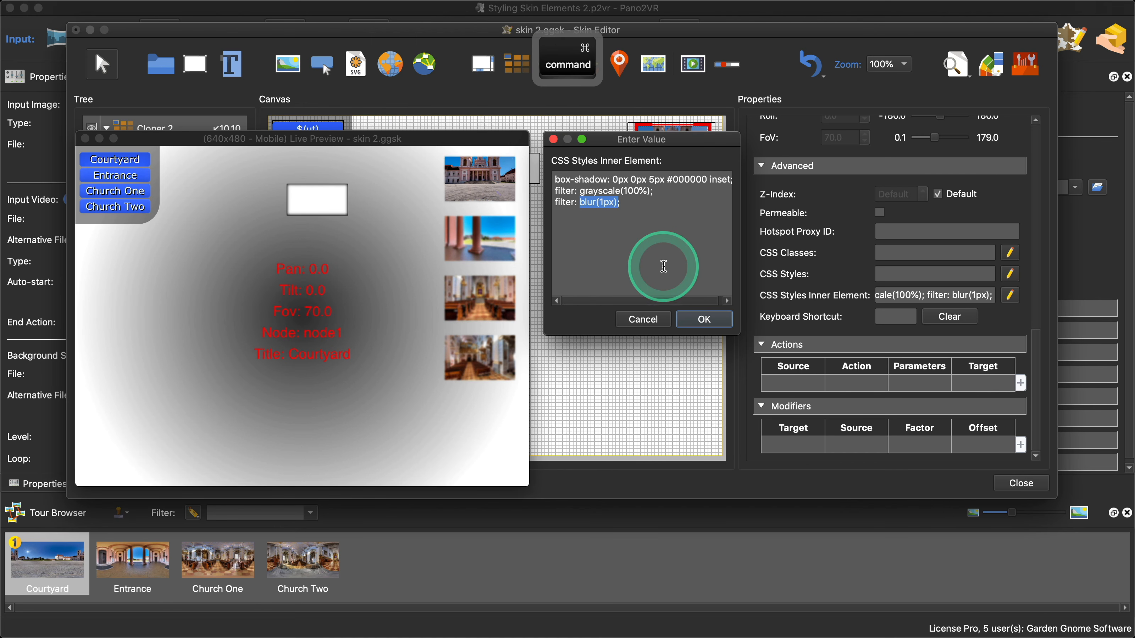
click(653, 206)
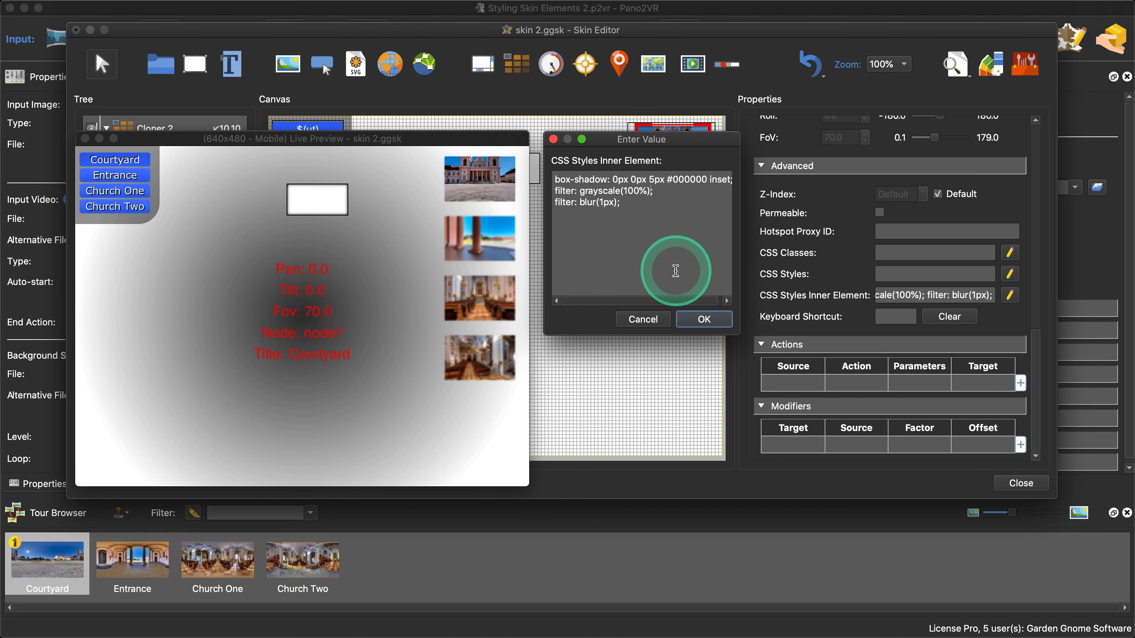
text(blur(1px))
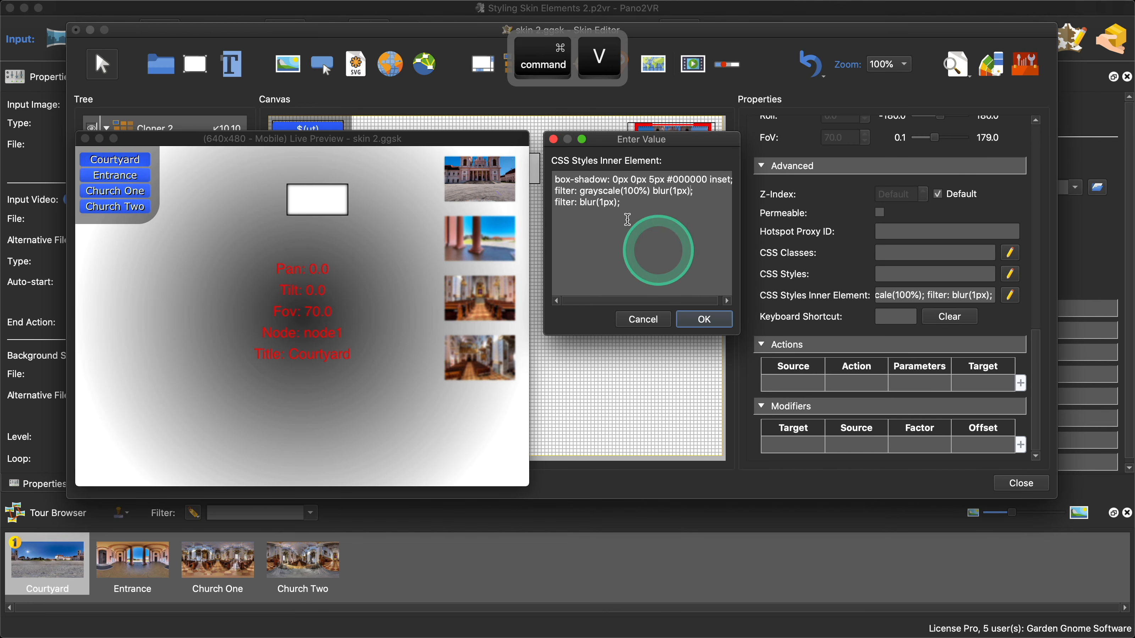
drag(619, 202, 557, 201)
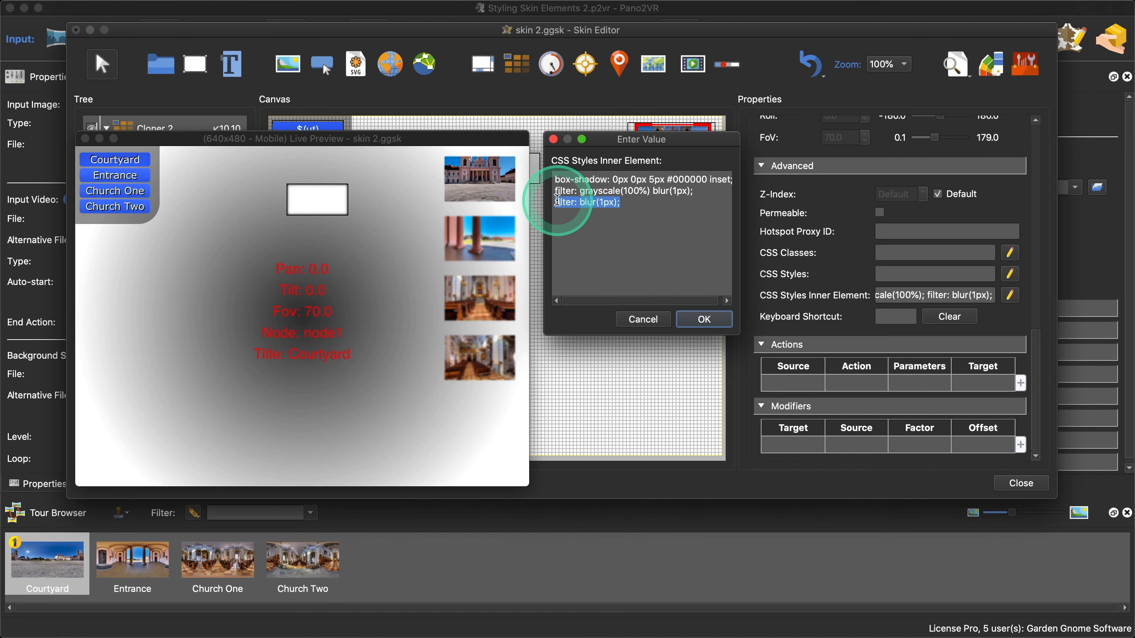
key(BackSpace)
click(592, 244)
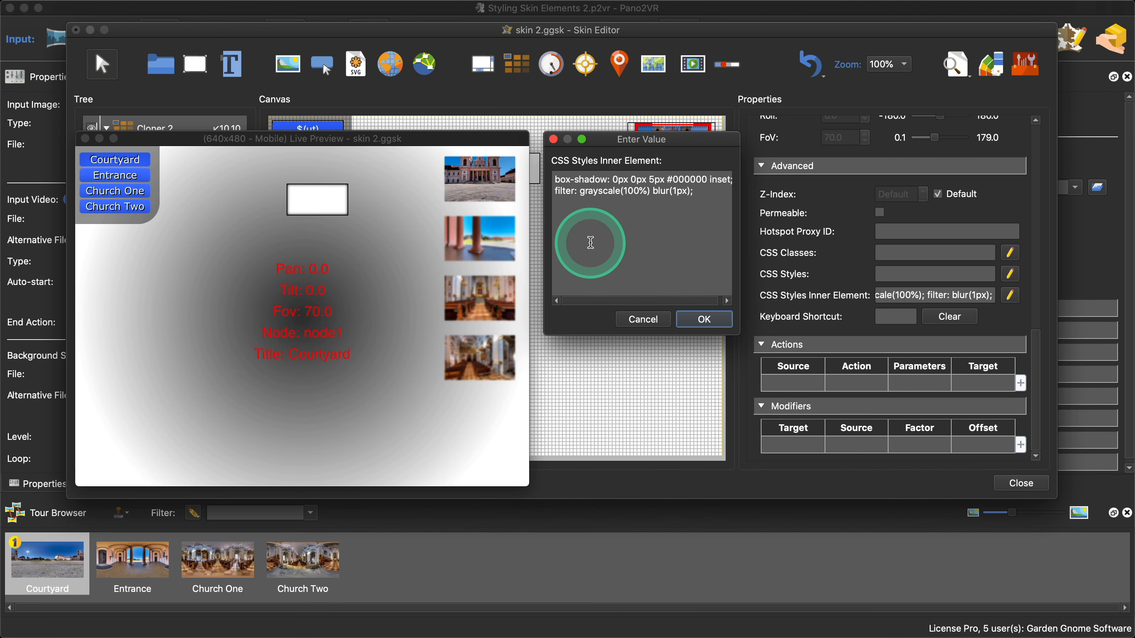
key(BackSpace)
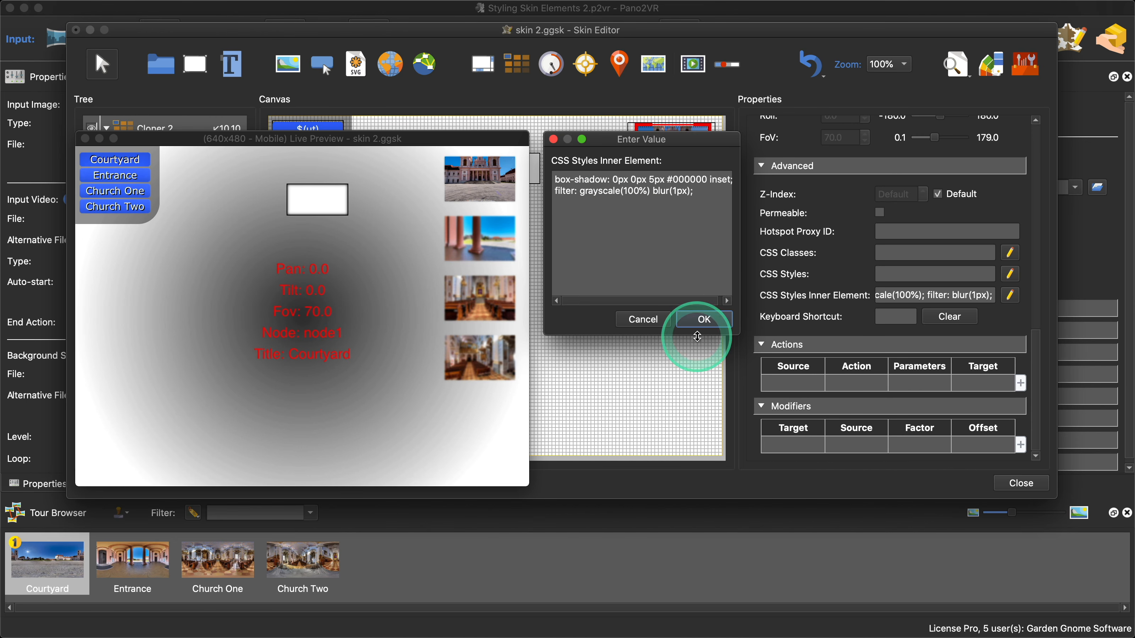
click(703, 320)
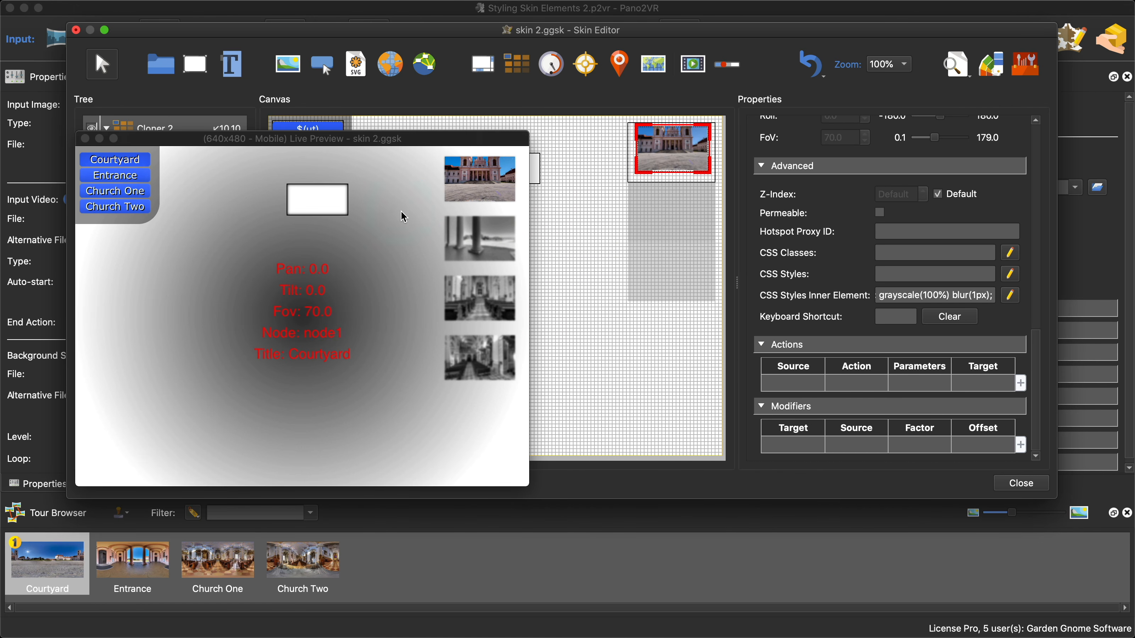
- Reopen the inner element CSS styles in an enlarged editor window and review the combined filter declaration
click(1011, 295)
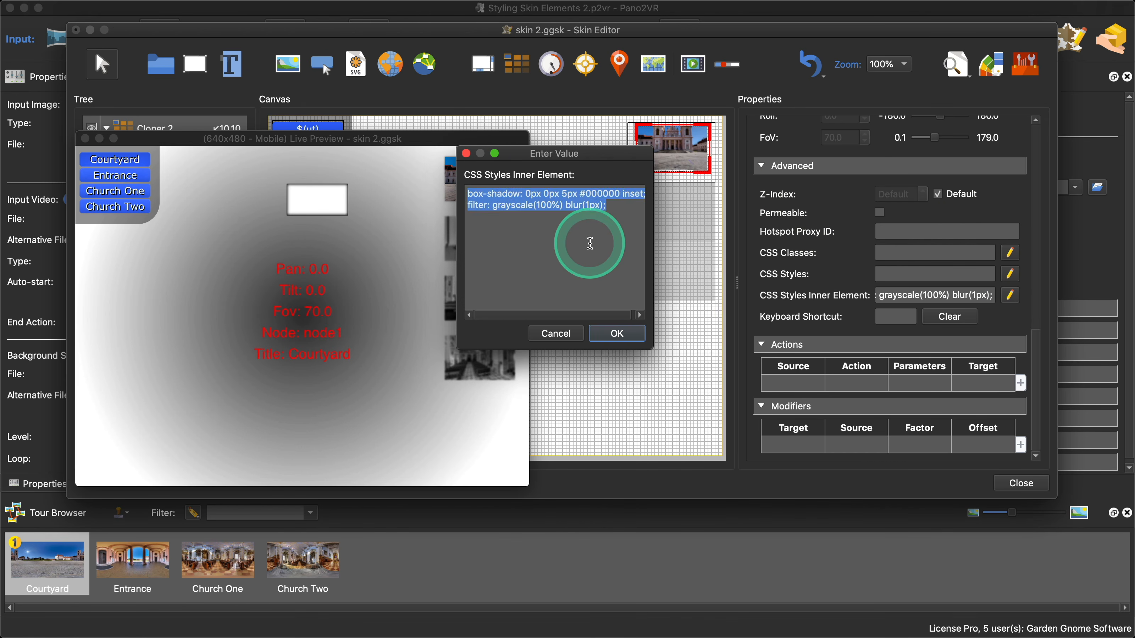
click(594, 248)
drag(733, 382, 784, 398)
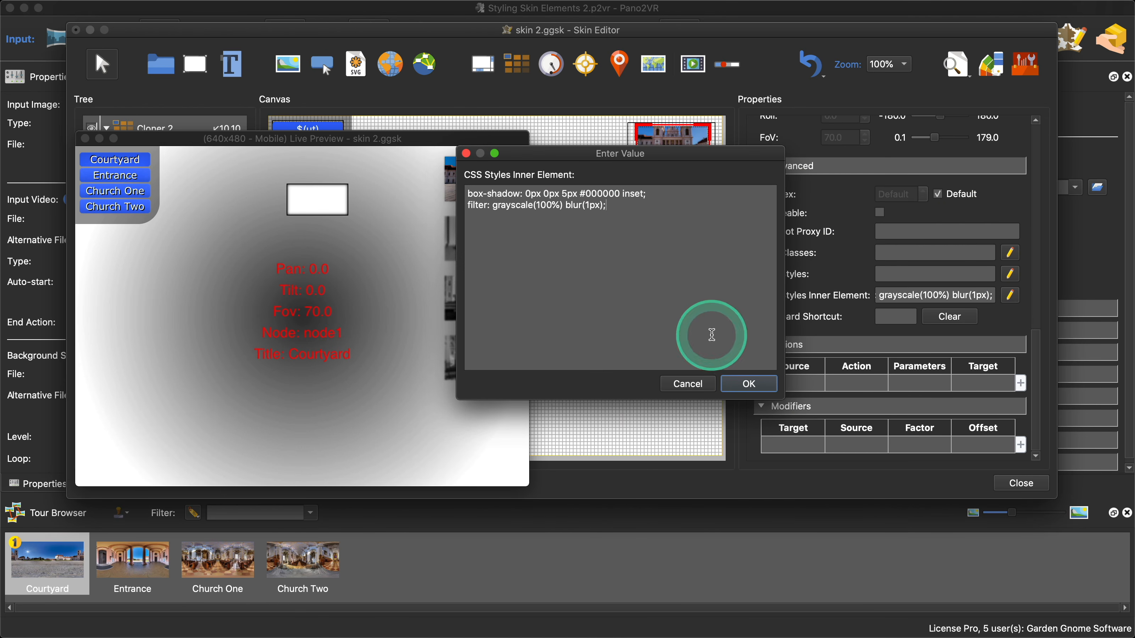
click(576, 231)
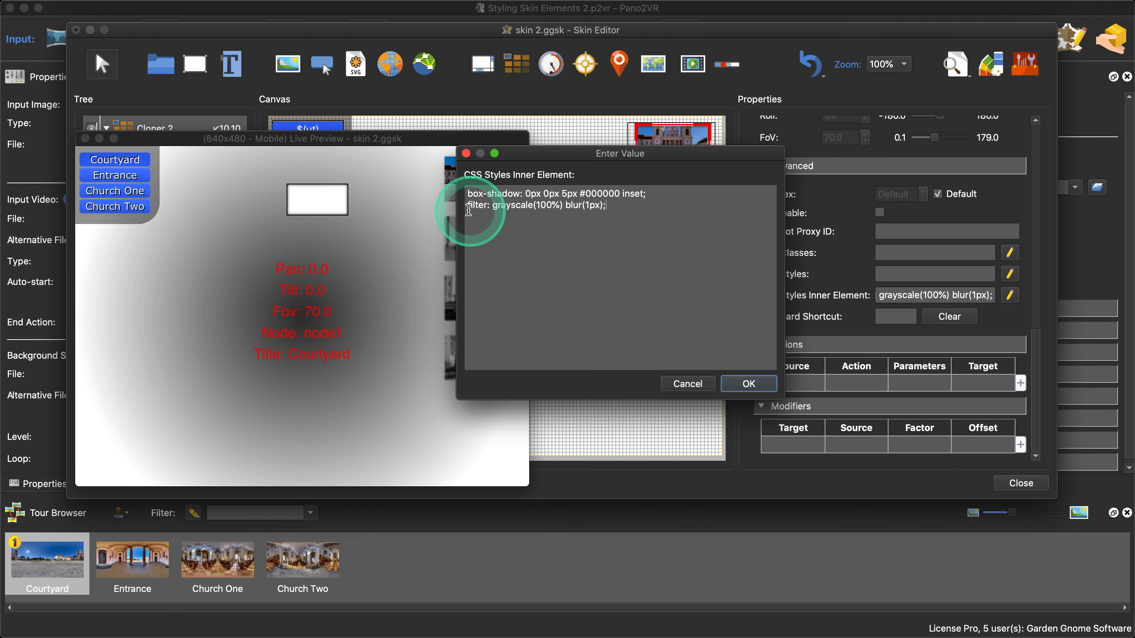
drag(466, 206, 621, 220)
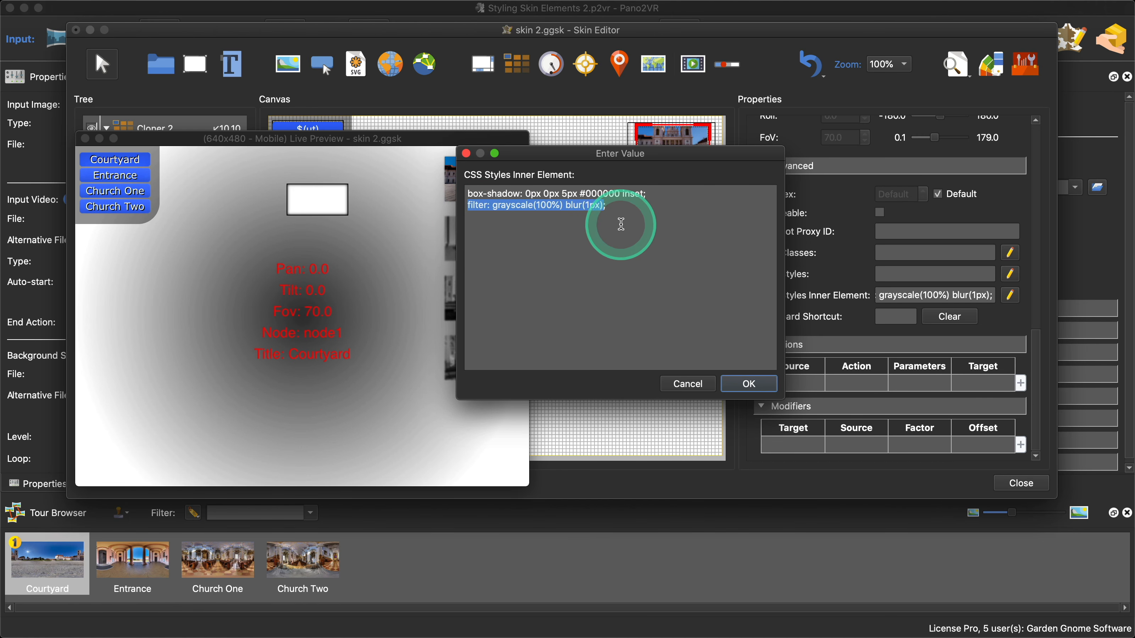
click(622, 231)
click(749, 382)
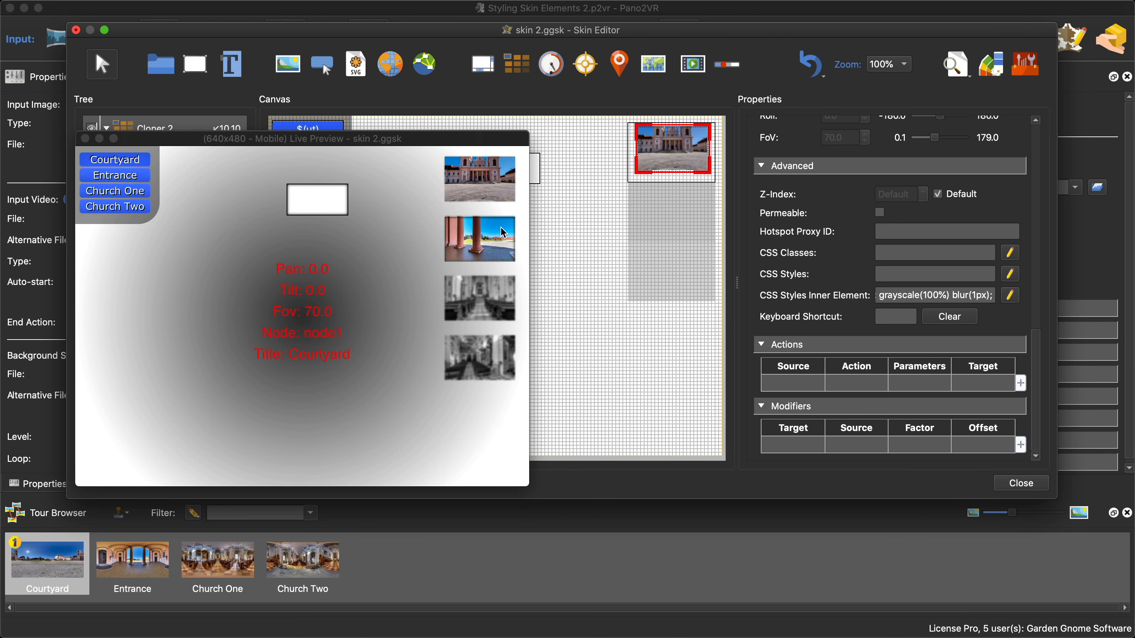
- Move the live preview clear of the element tree and close it
click(235, 204)
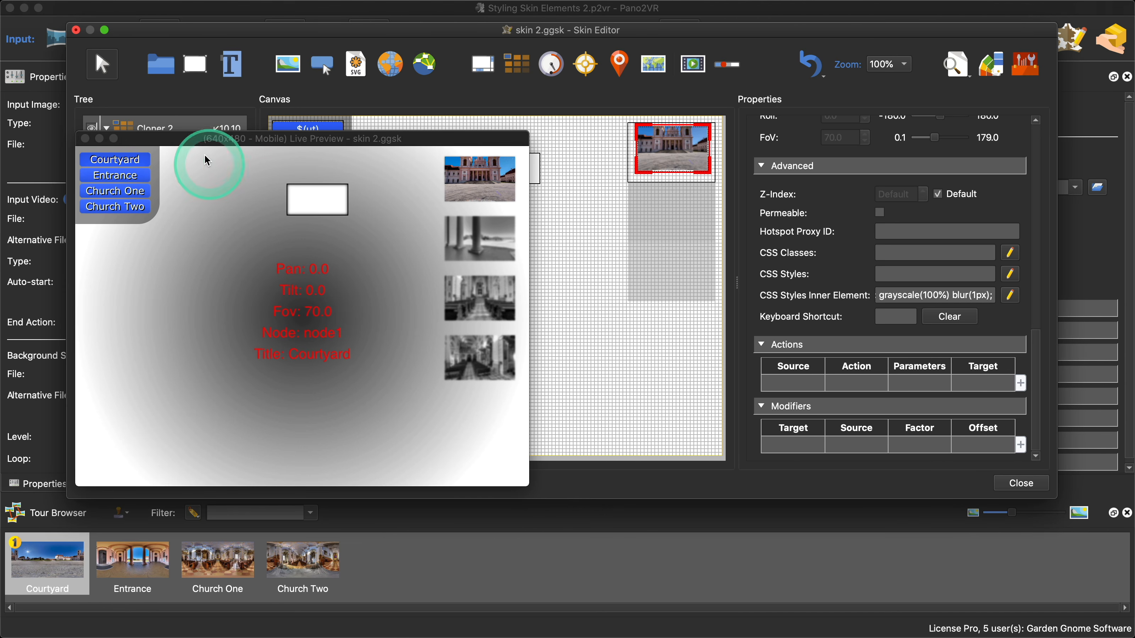
drag(192, 144, 298, 147)
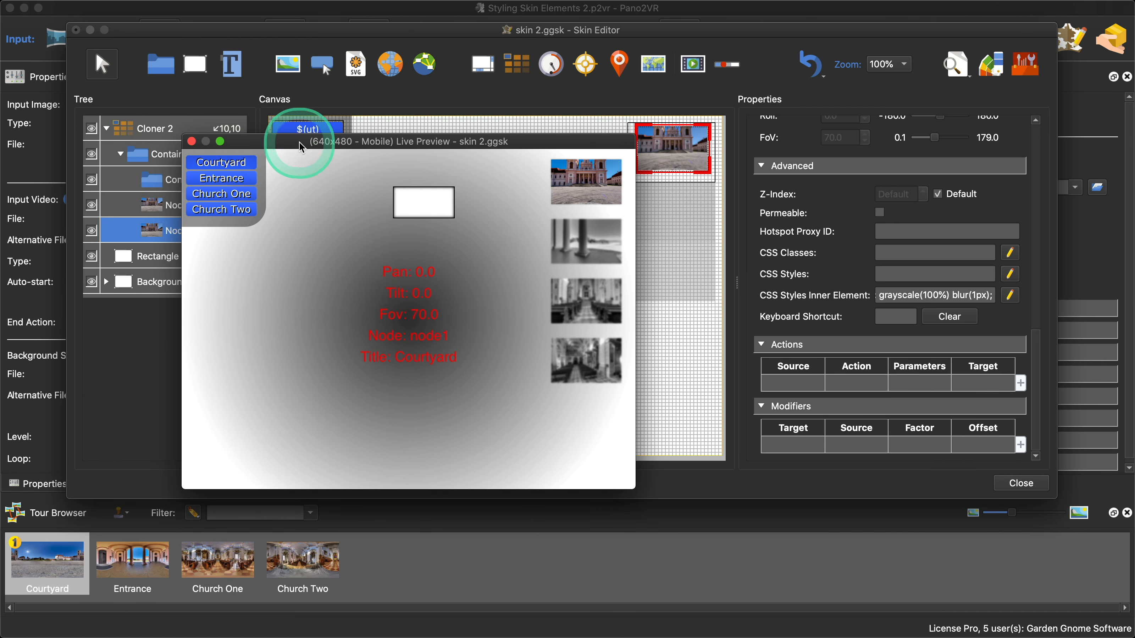
click(193, 143)
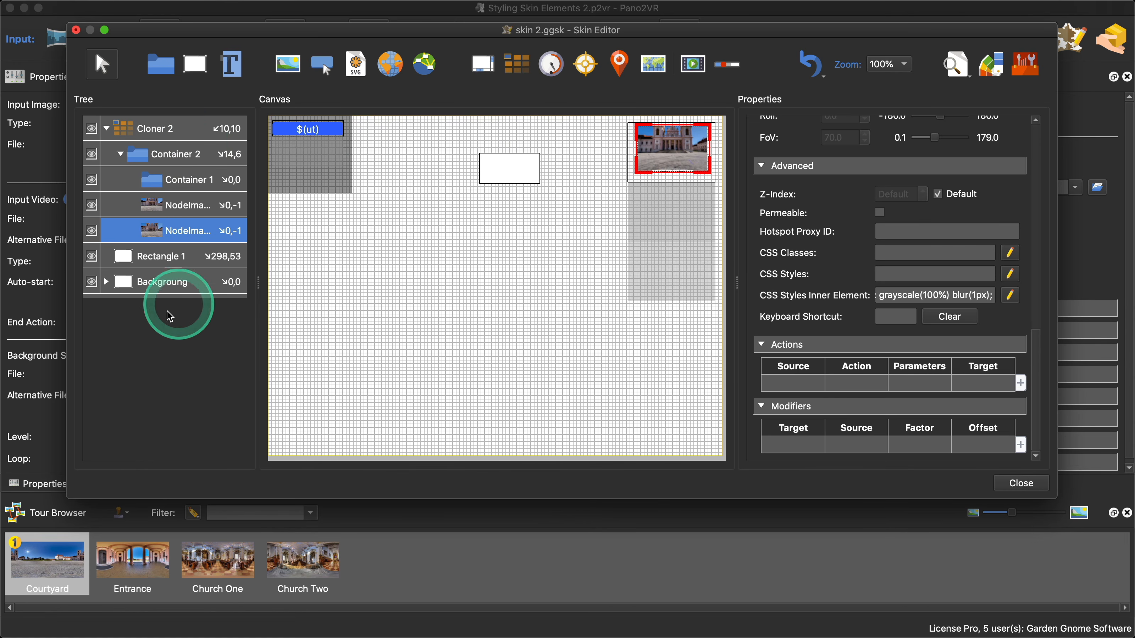
- Expand Backgroung, Cloner 1 and Button in the element tree, and check the node title buttons in the live preview
click(106, 281)
click(120, 307)
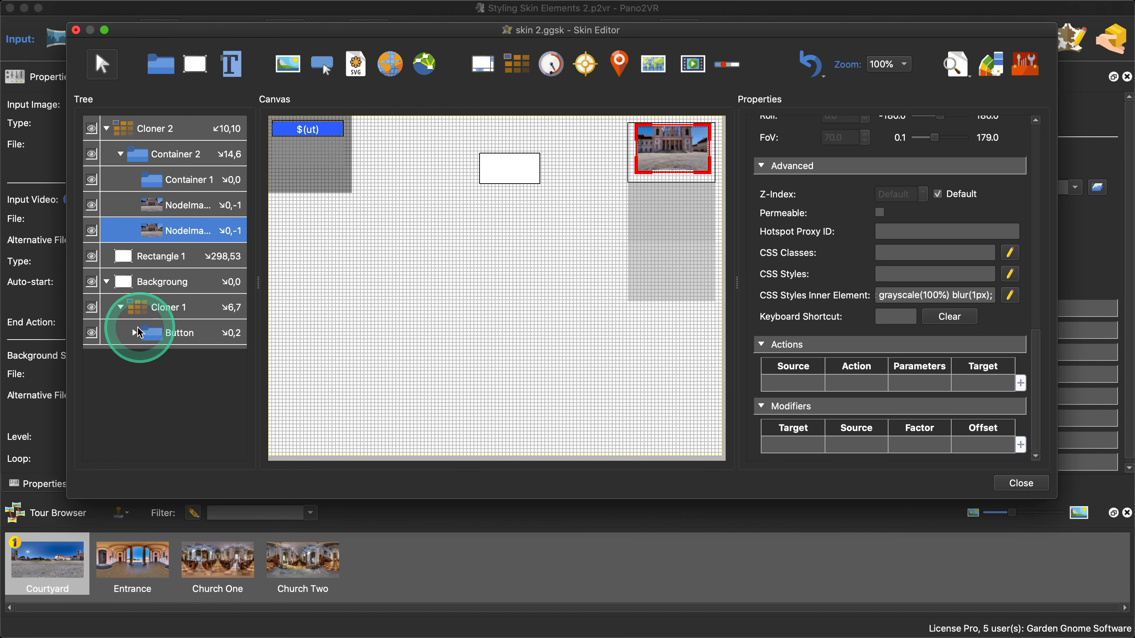
click(135, 333)
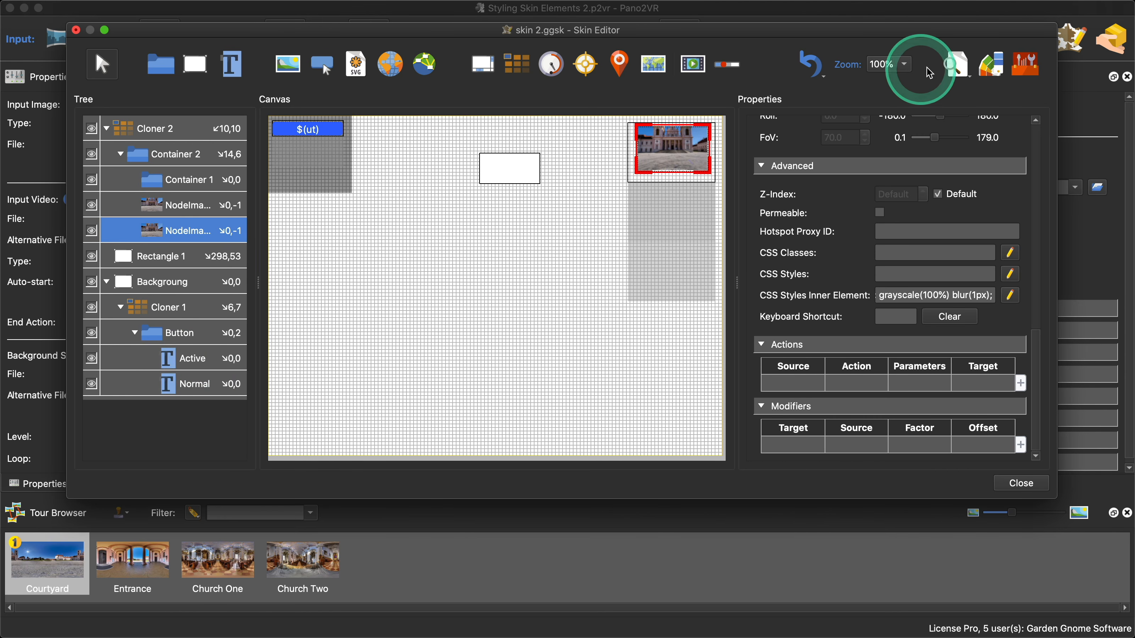
click(955, 63)
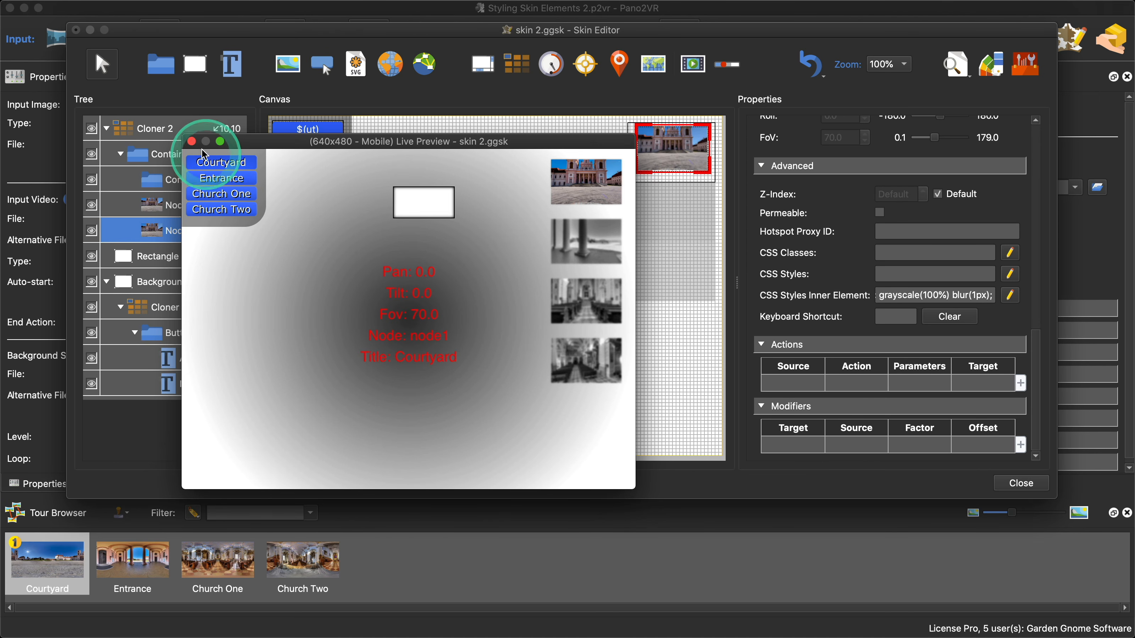
click(192, 143)
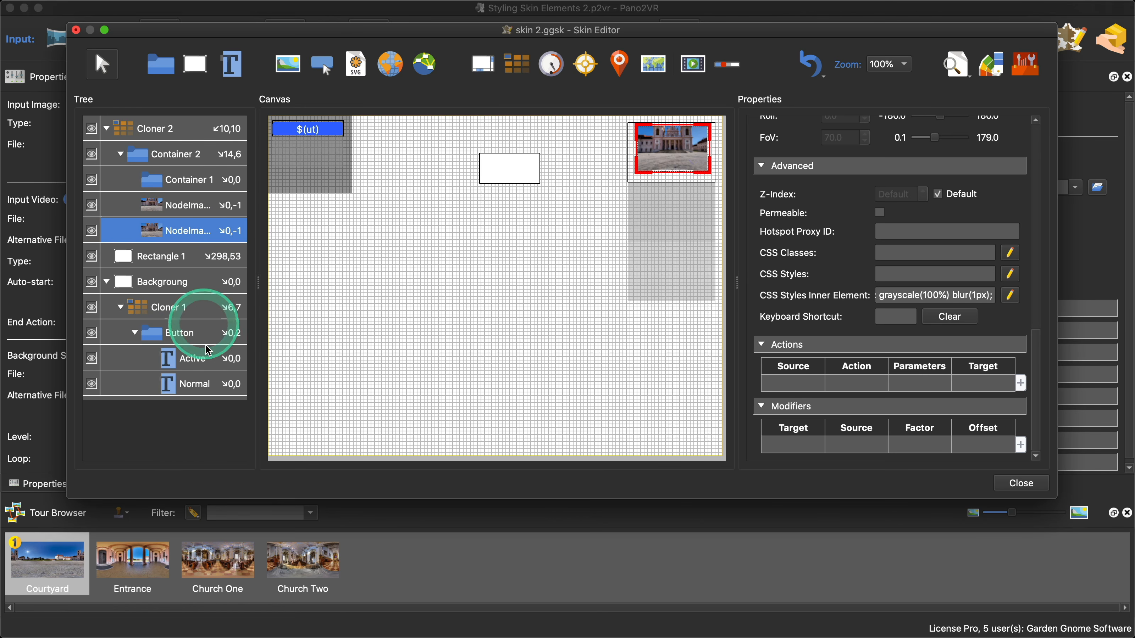
- Set the text color of the Active title button to light grey #e6e6e6
click(196, 366)
scroll(1001, 371, down, 5)
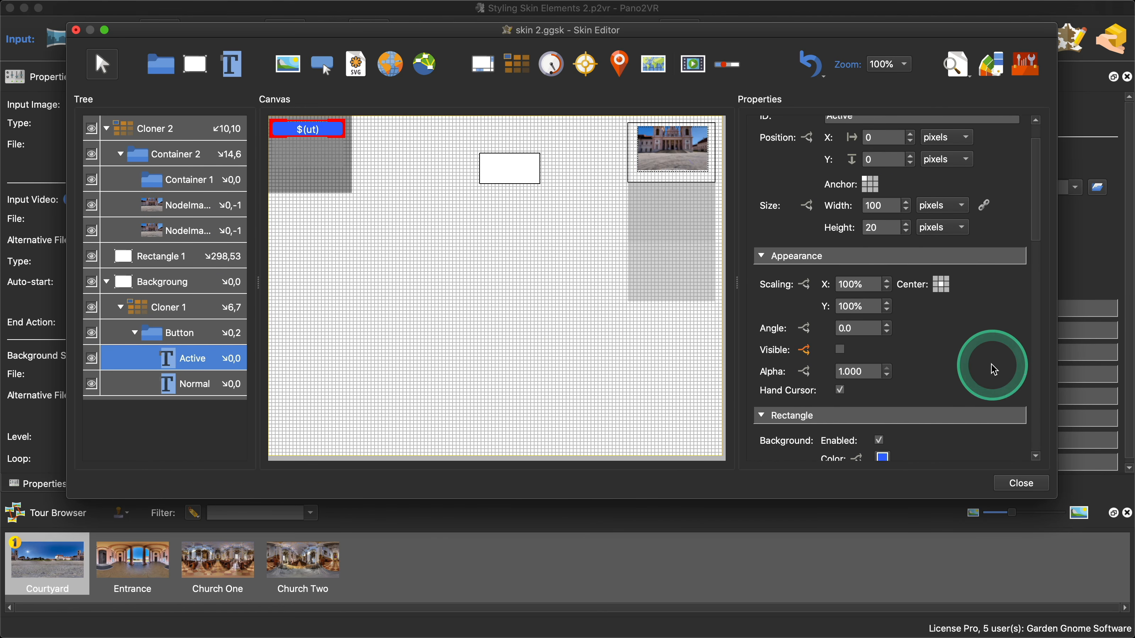
scroll(992, 369, down, 8)
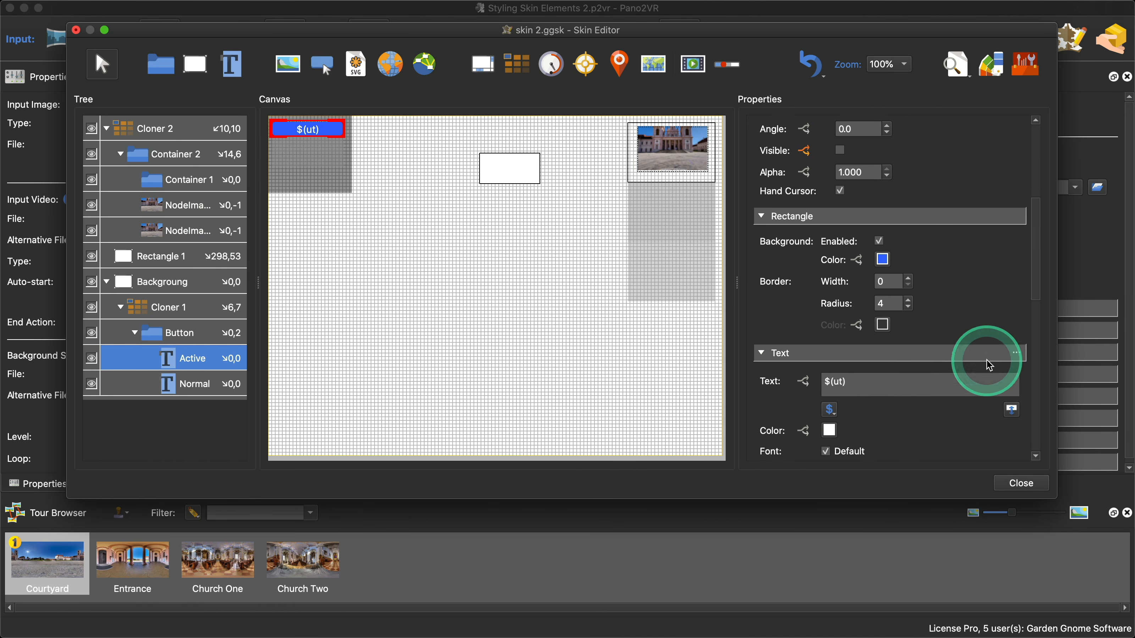
scroll(977, 333, down, 2)
click(829, 278)
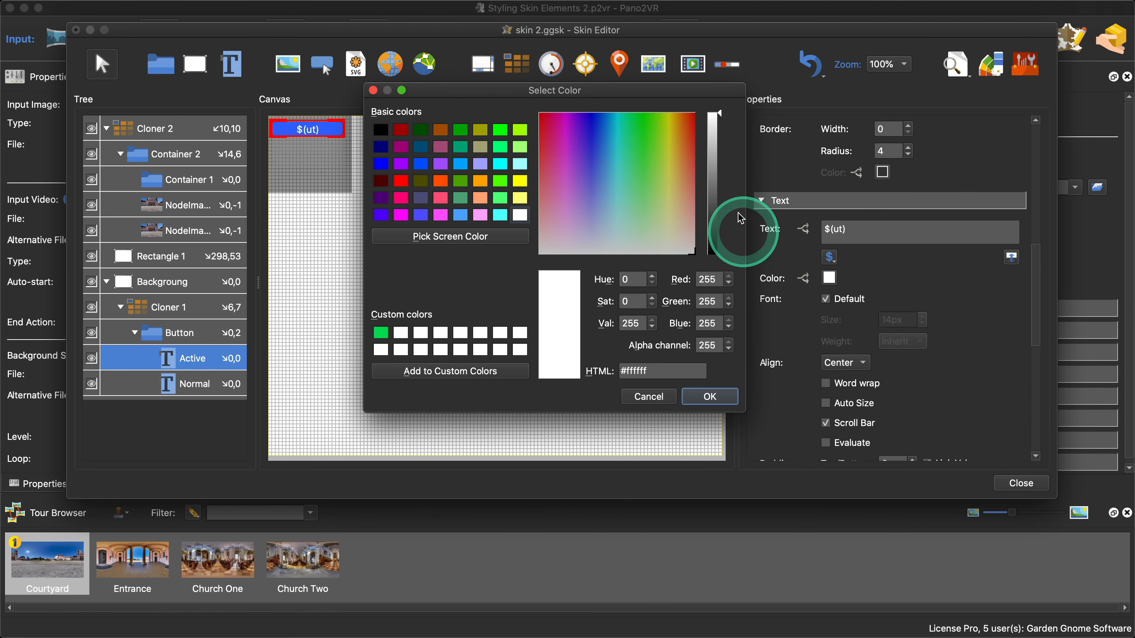
drag(728, 114, 720, 131)
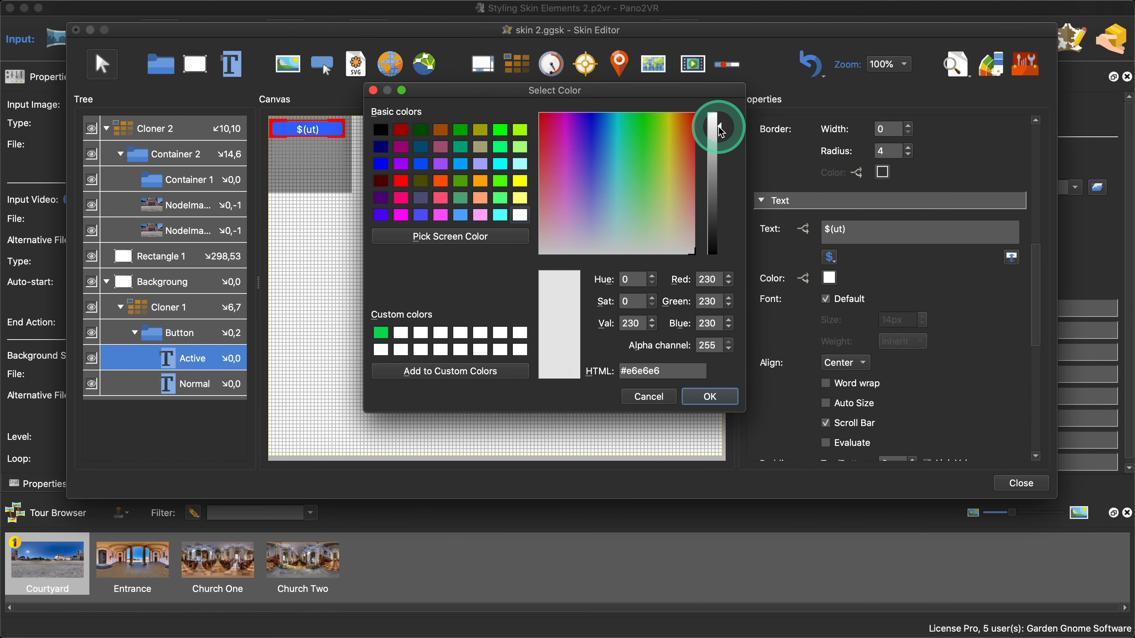
click(710, 396)
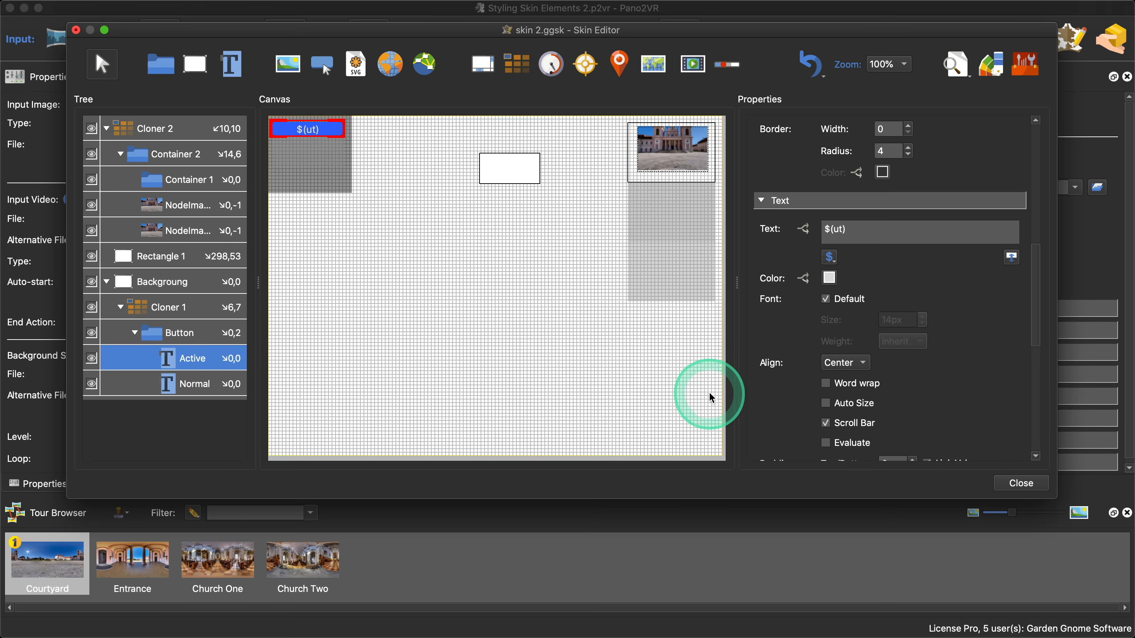
- Save the skin changes, generate the tour output, and check the node buttons and thumbnails in the browser
click(1021, 483)
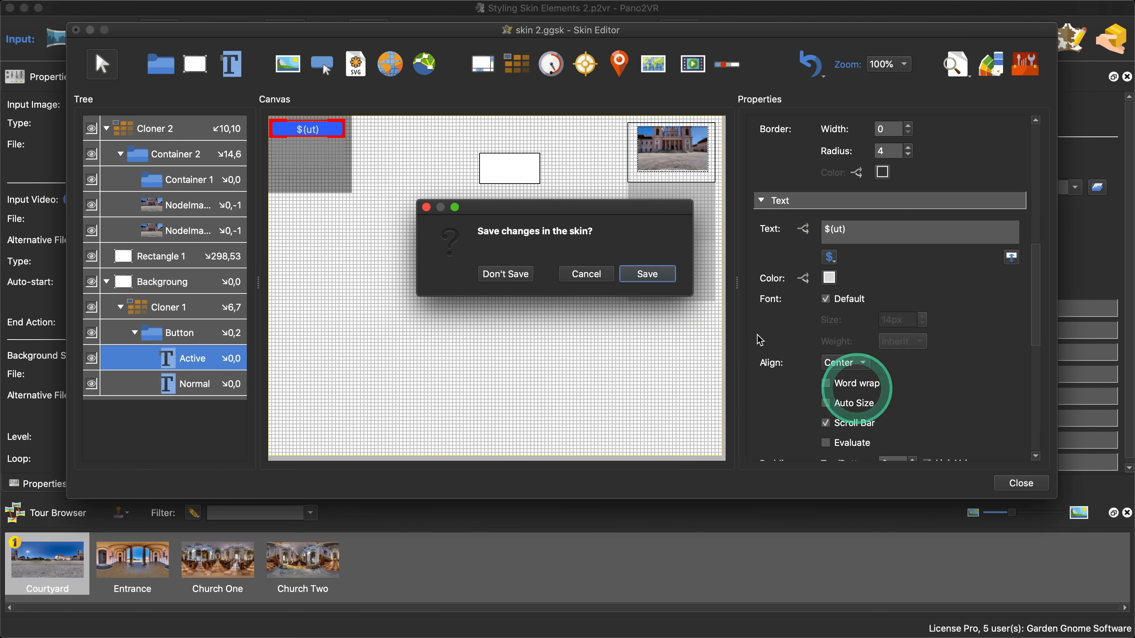
click(657, 274)
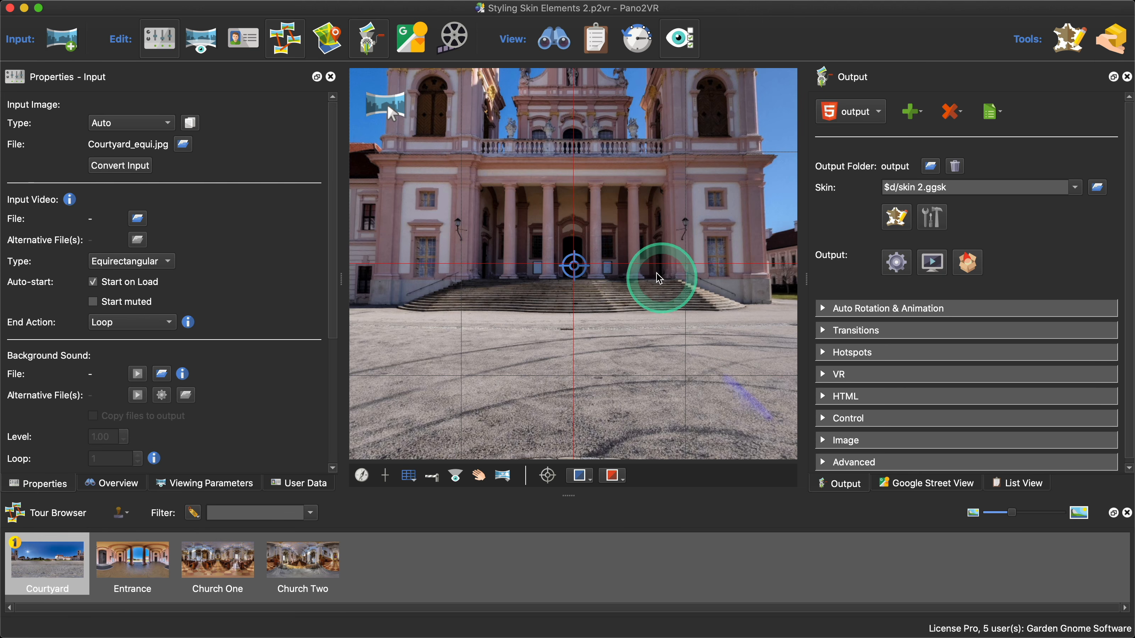
click(896, 262)
click(662, 334)
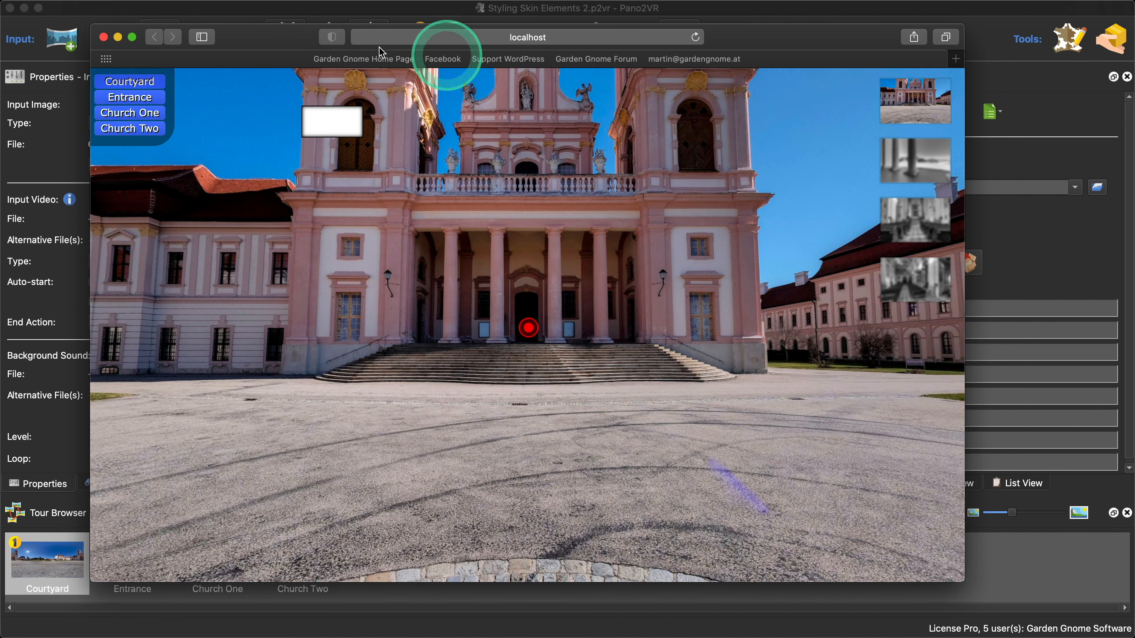
click(103, 36)
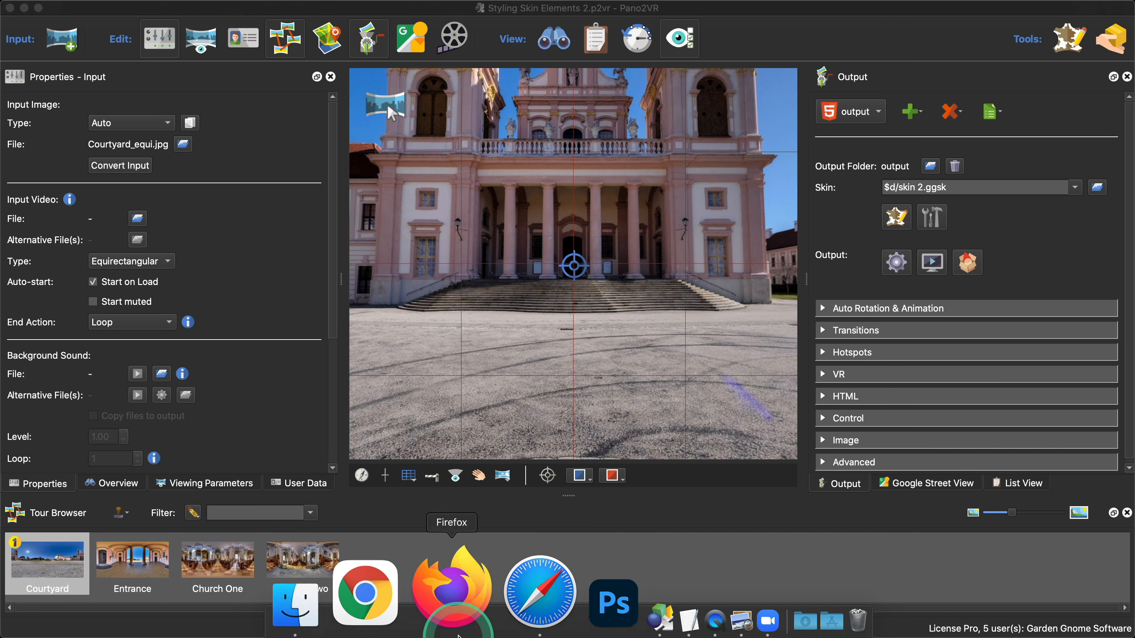
- Switch to a web browser, search for "CSS Filter" and open the W3Schools CSS filter Property page
click(469, 590)
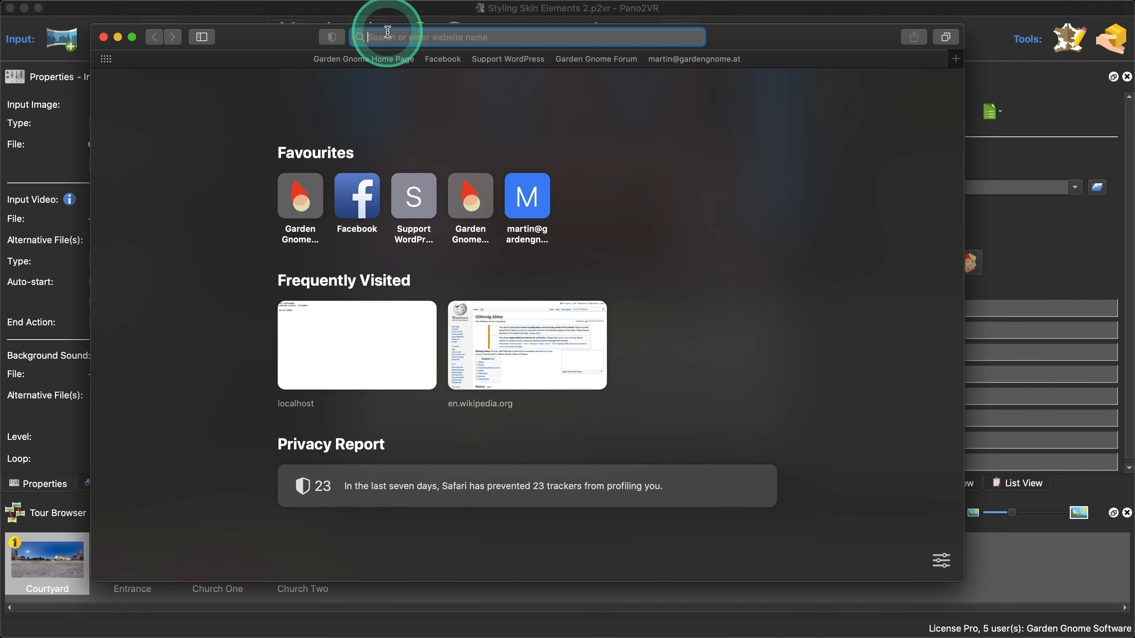
text(CSS)
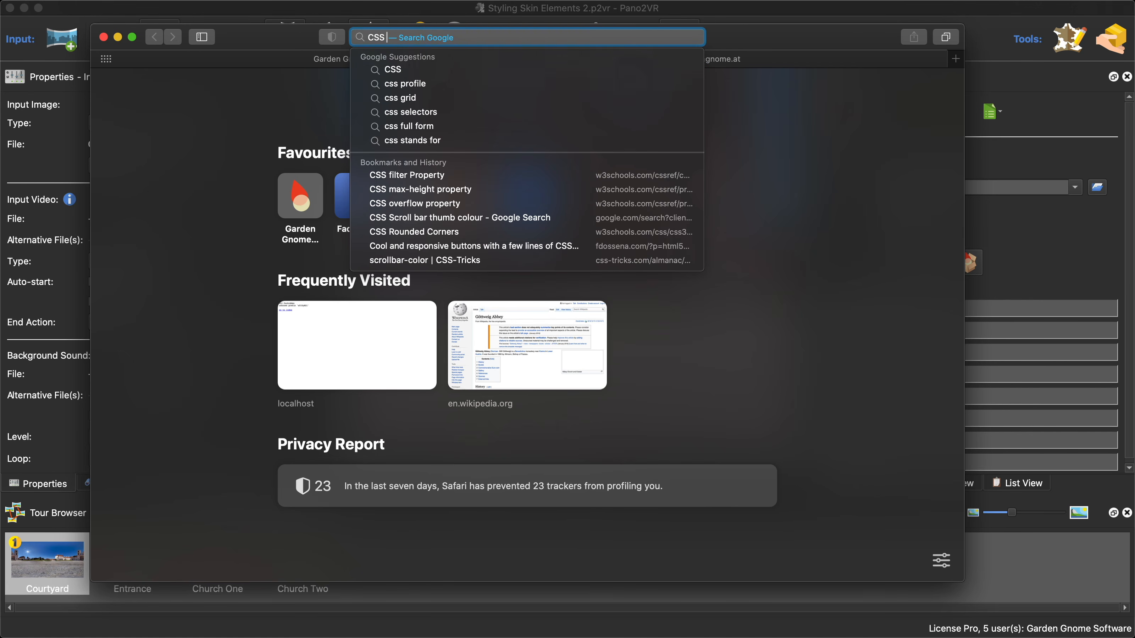
text( Filter)
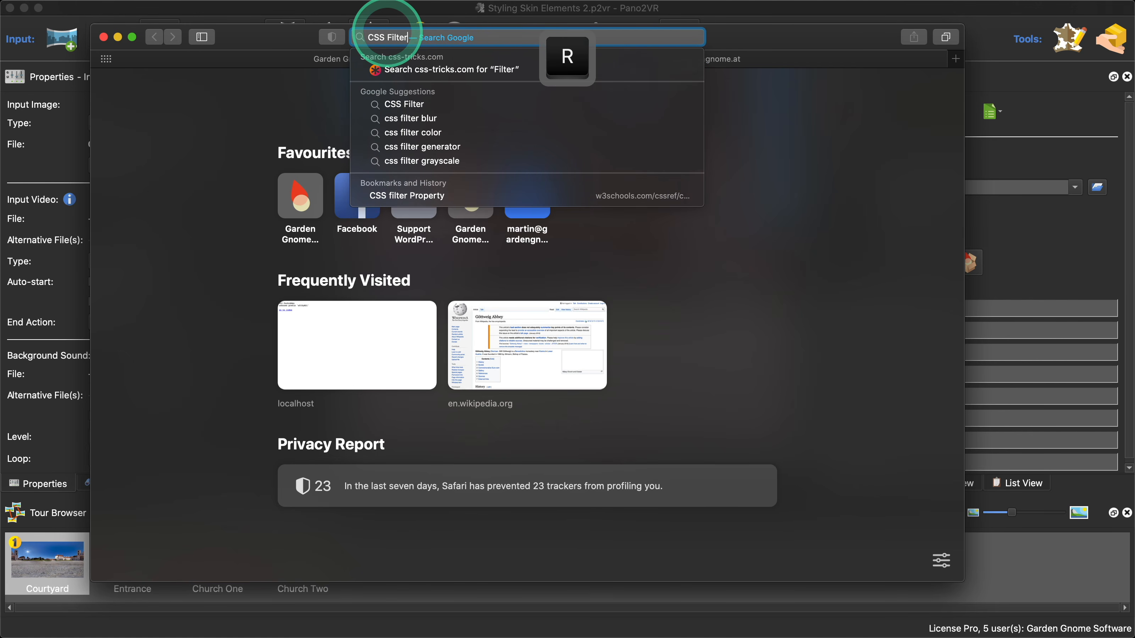
key(Return)
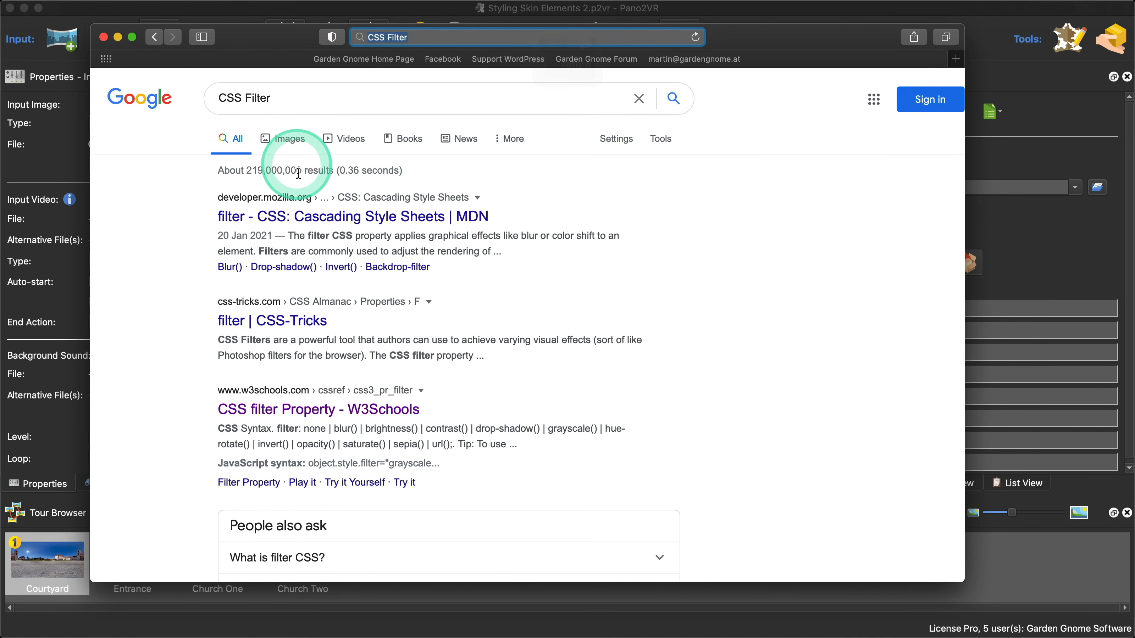
click(379, 408)
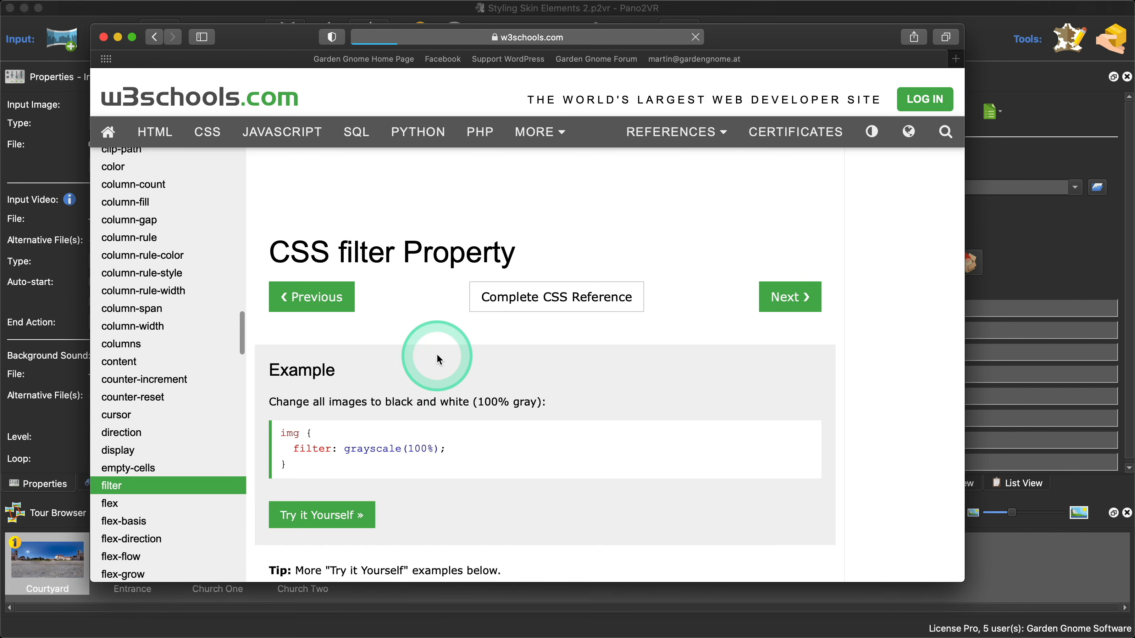
- Find the brightness function in the filter functions table and copy "brightness(%)"
scroll(447, 348, down, 5)
scroll(441, 345, down, 15)
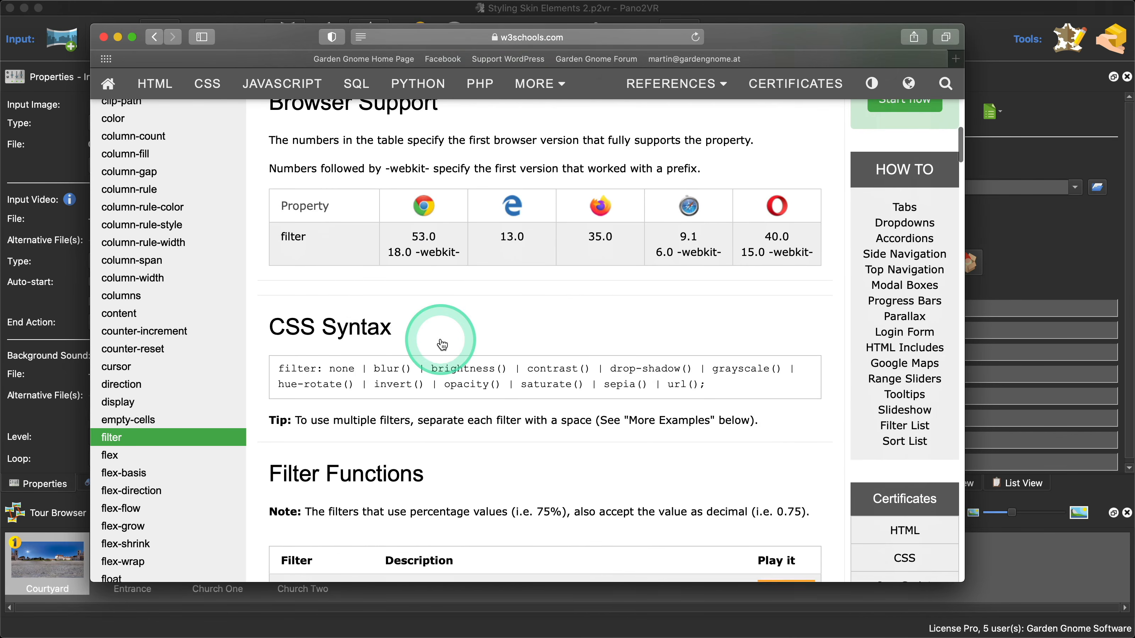
scroll(443, 345, down, 15)
scroll(442, 340, up, 8)
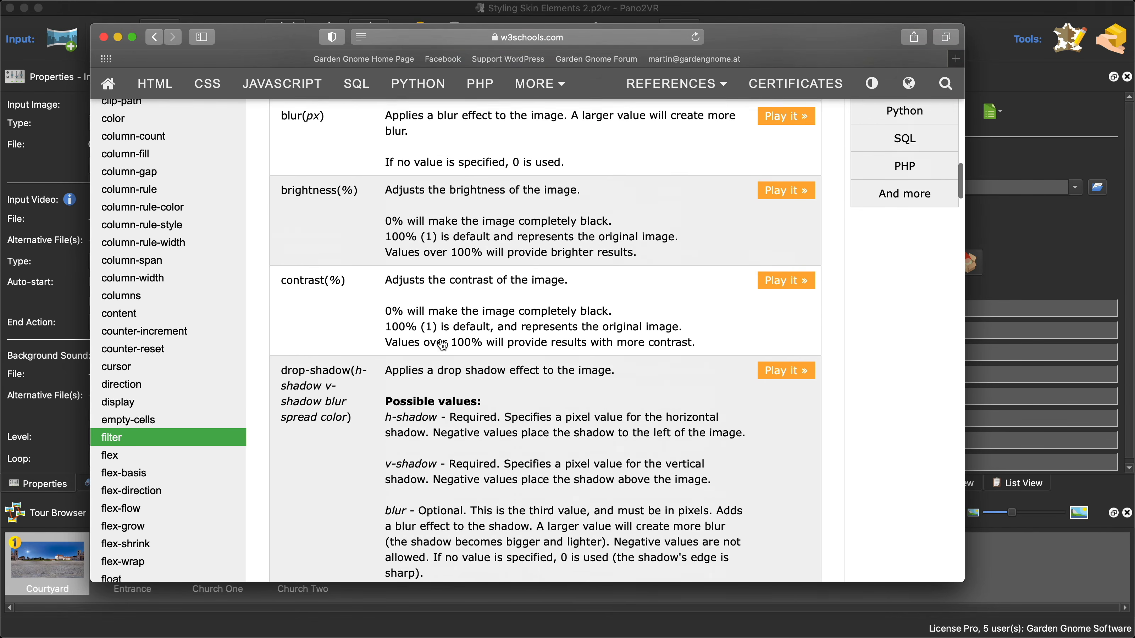
scroll(441, 338, up, 2)
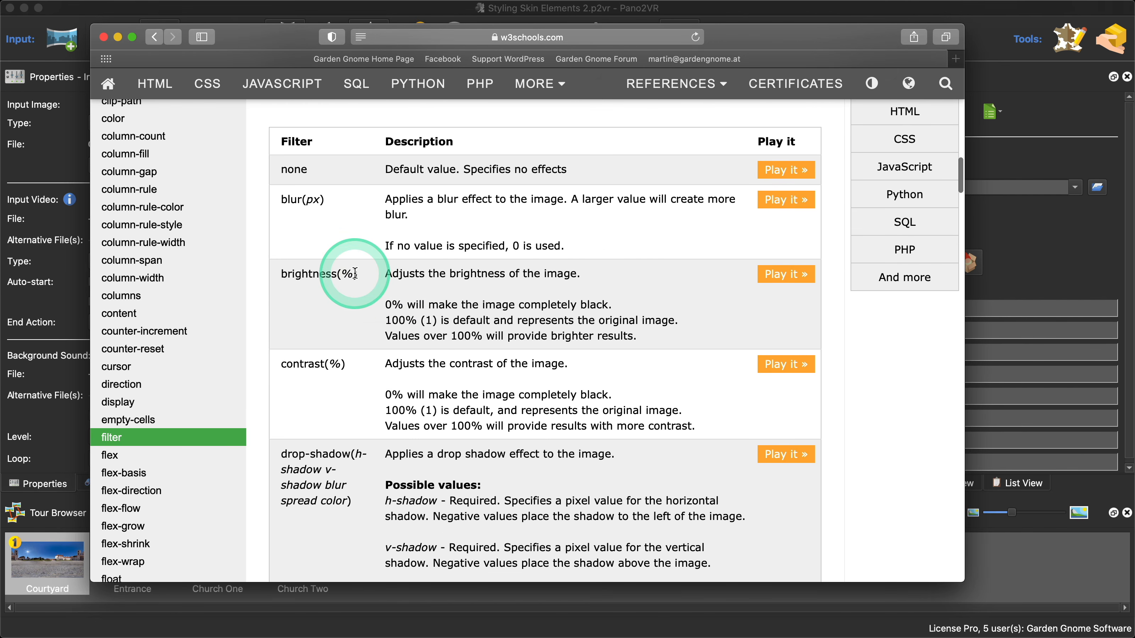
drag(356, 274, 285, 277)
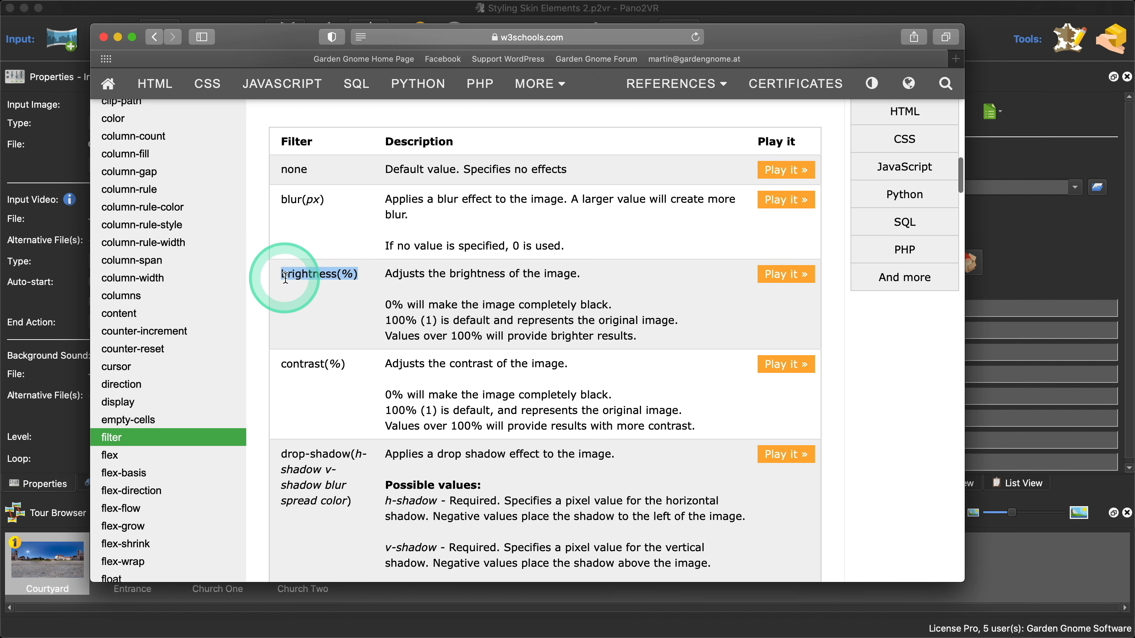
key(super+c)
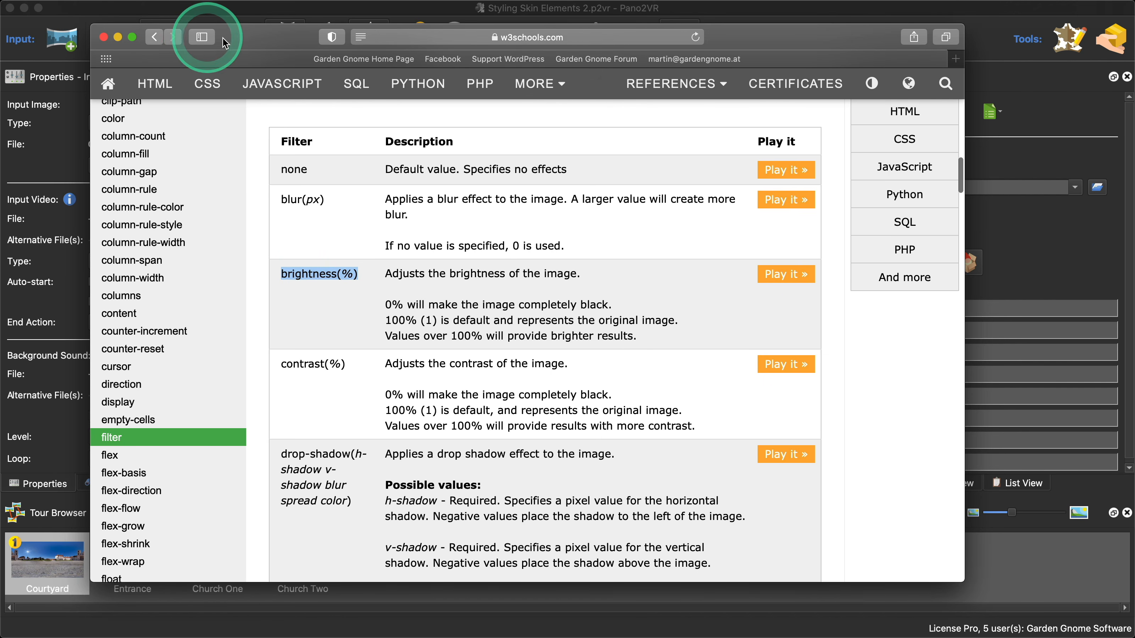
- Move the browser aside, reopen the skin editor, and start editing the active node image's inner element CSS styles
drag(103, 26, 1134, 100)
click(896, 221)
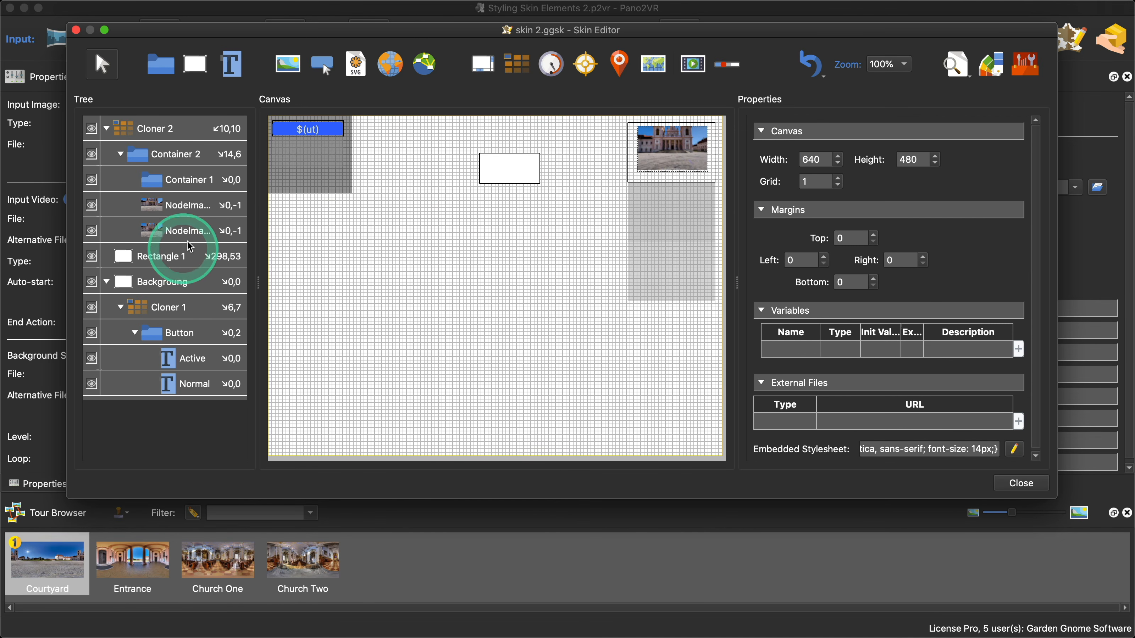
click(191, 208)
scroll(1008, 378, down, 5)
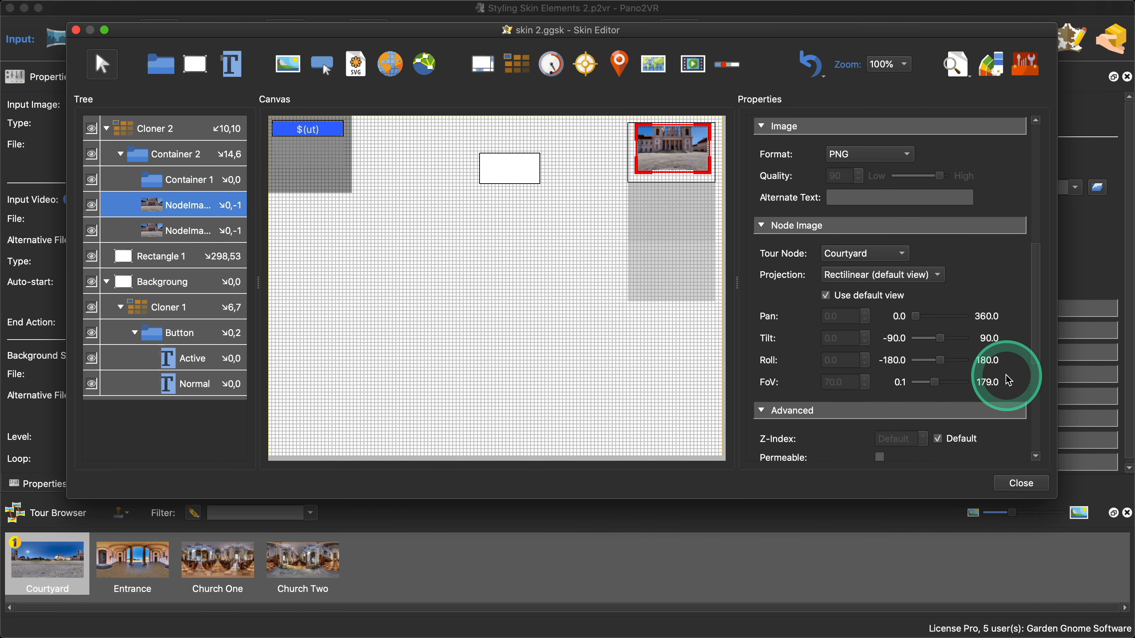
scroll(1009, 380, down, 4)
click(918, 296)
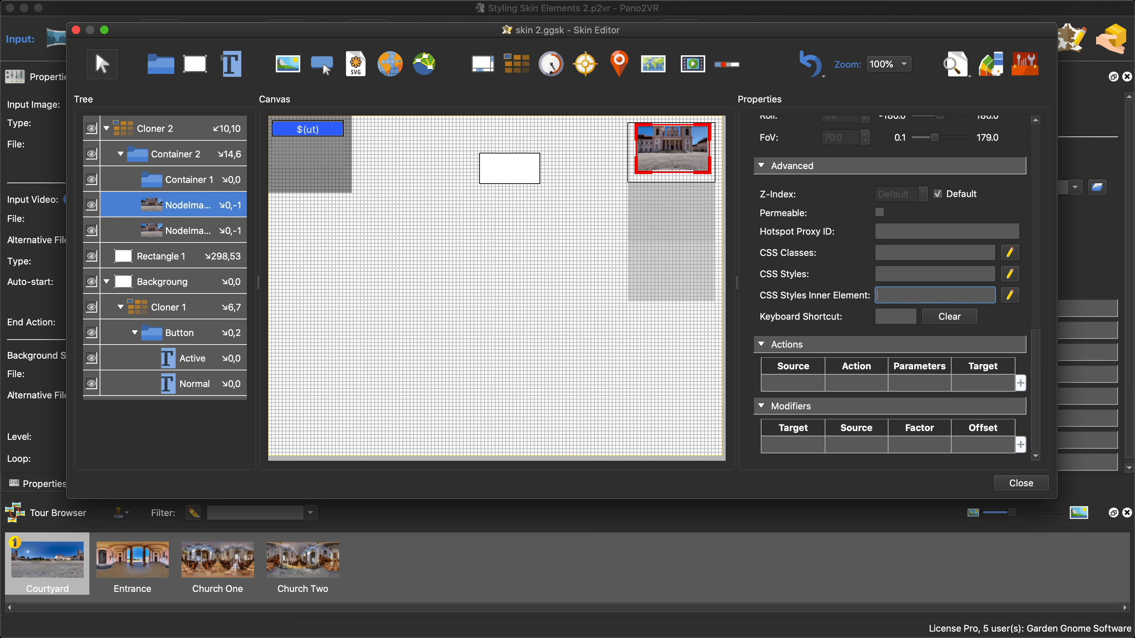
- Return to the W3Schools page, copy "filter: brightness(200%);" from the Brightness Example, and close the browser window
key(super+Tab)
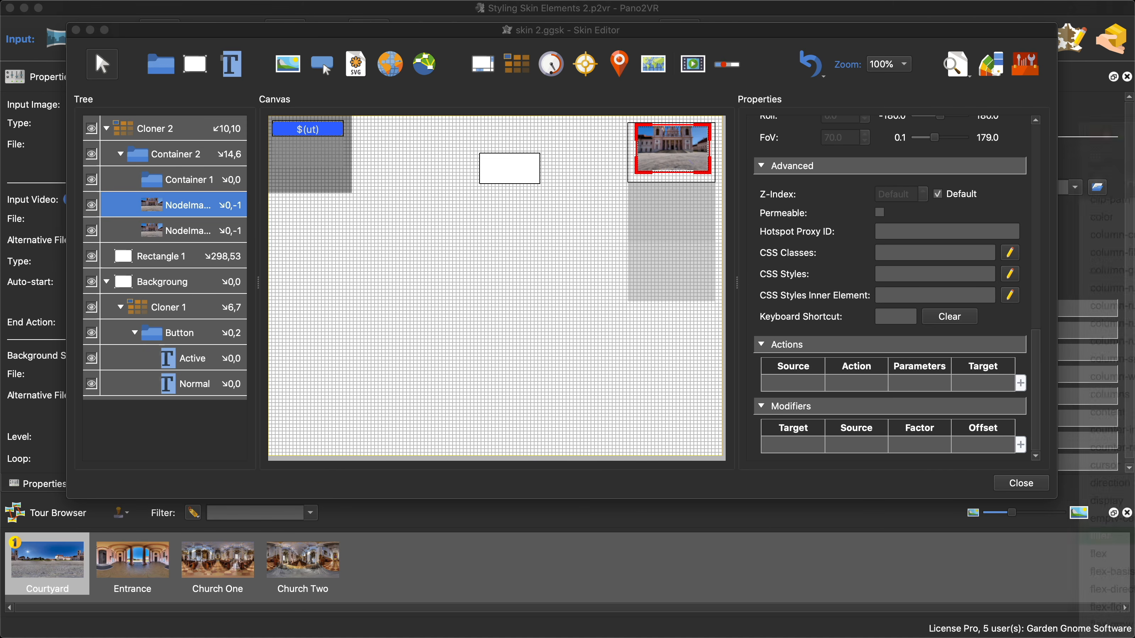
drag(1134, 134, 301, 105)
scroll(481, 368, down, 6)
scroll(482, 368, down, 10)
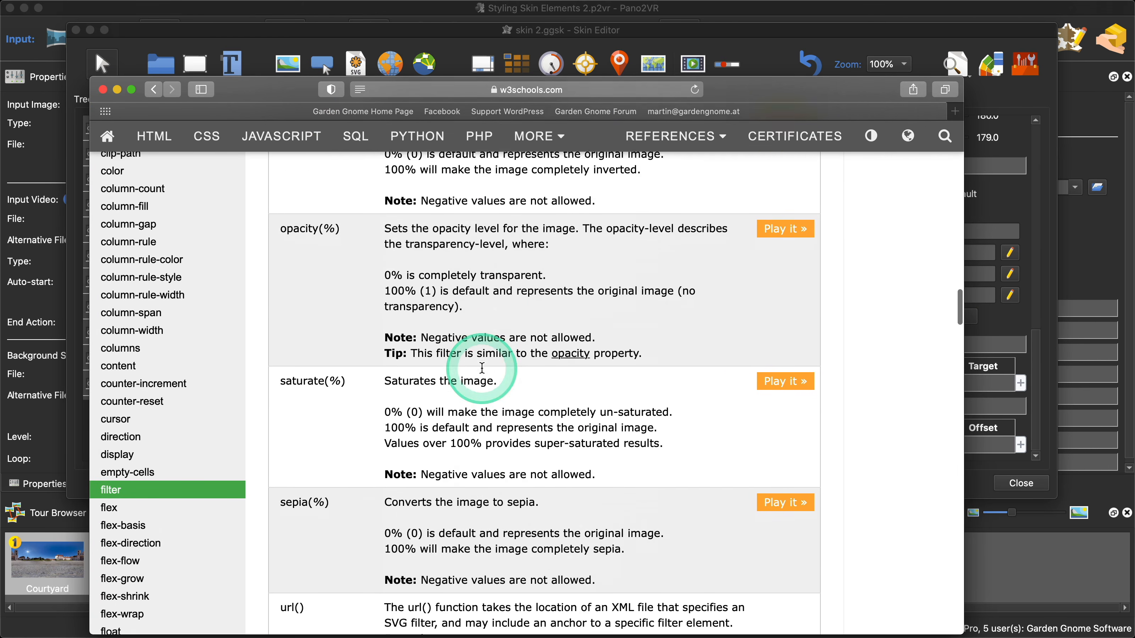
scroll(484, 374, down, 10)
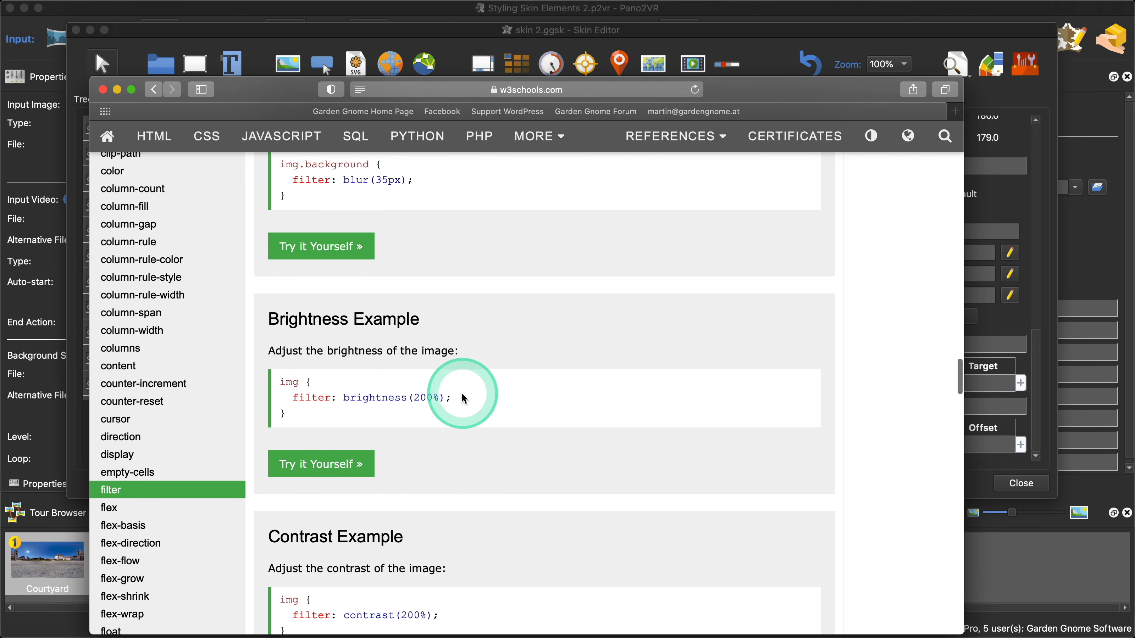
drag(455, 398, 286, 410)
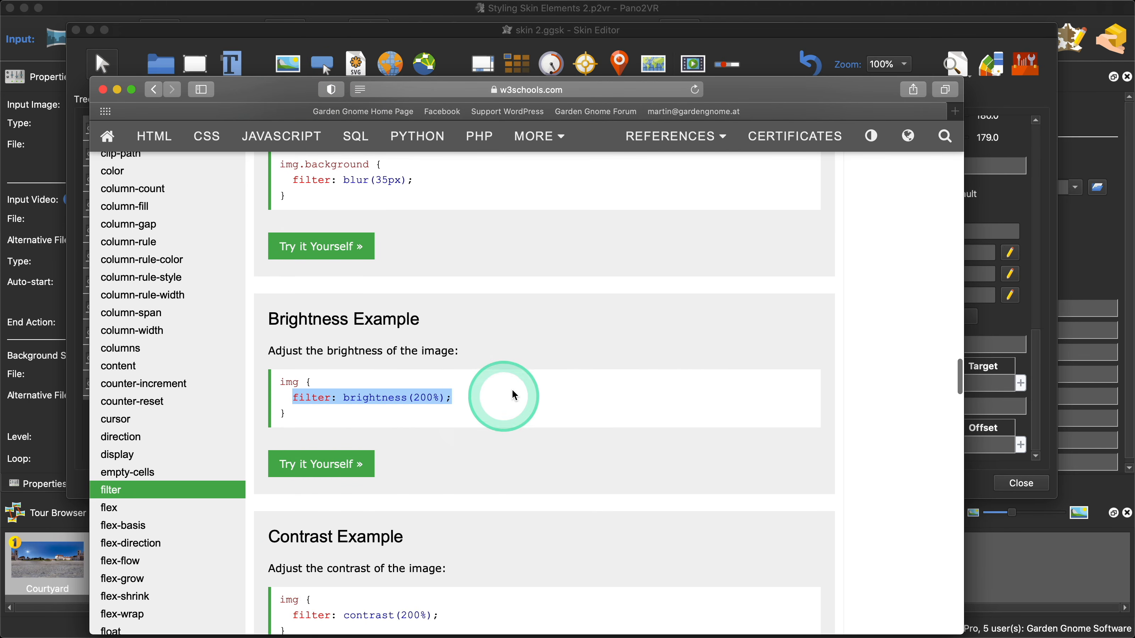
key(super+c)
click(104, 94)
click(395, 219)
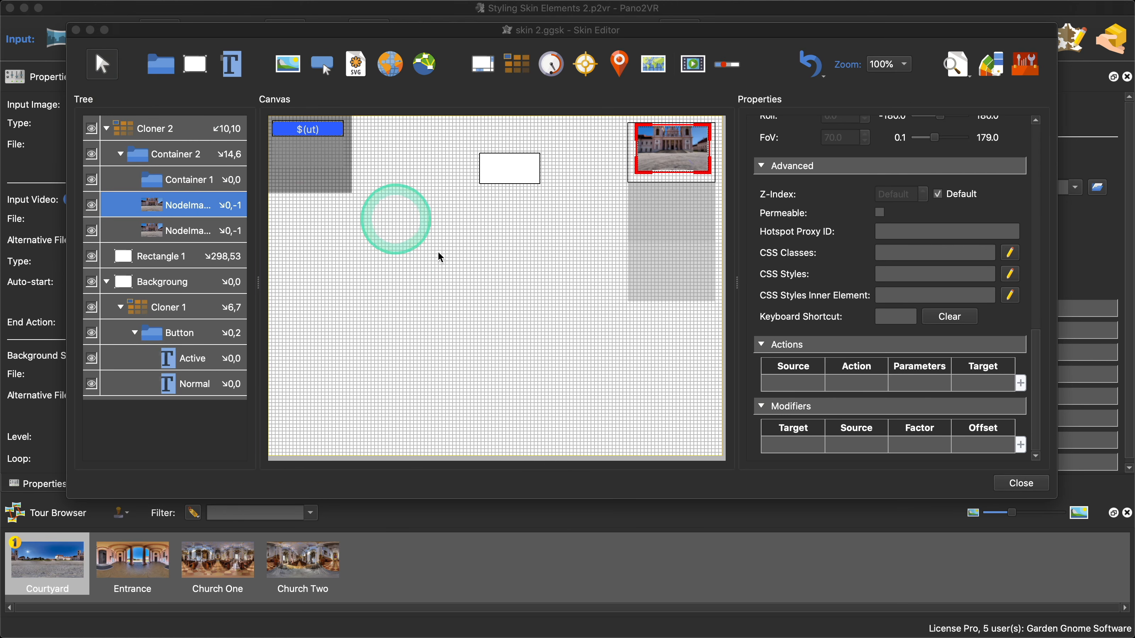
- Paste "filter: brightness(200%);" into the inner element CSS styles of the active node image
click(199, 204)
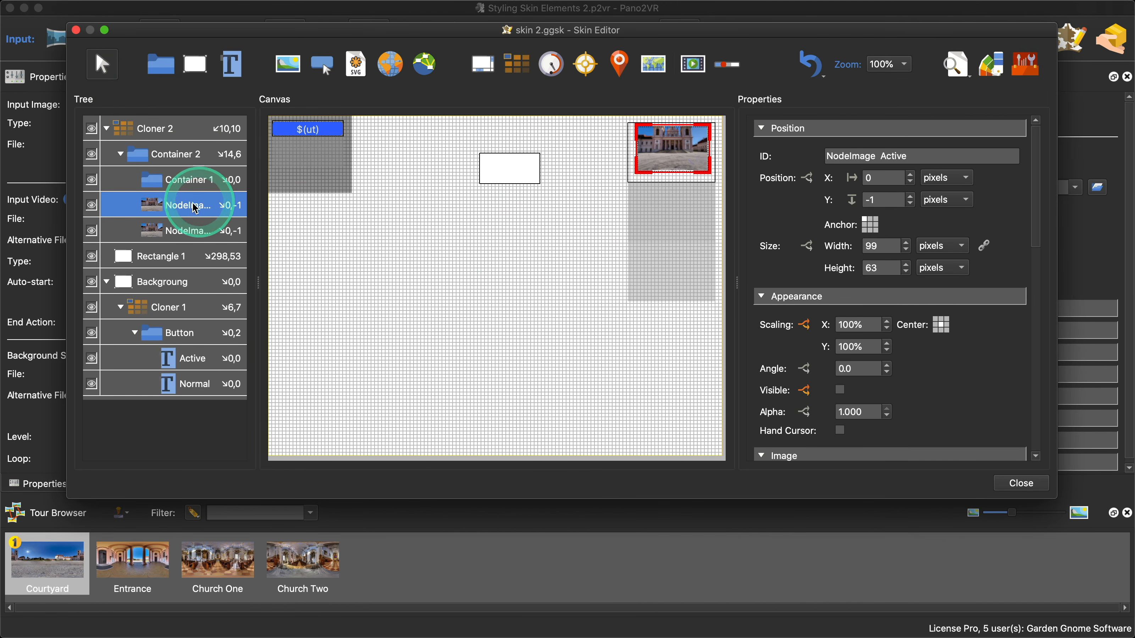
scroll(958, 377, down, 10)
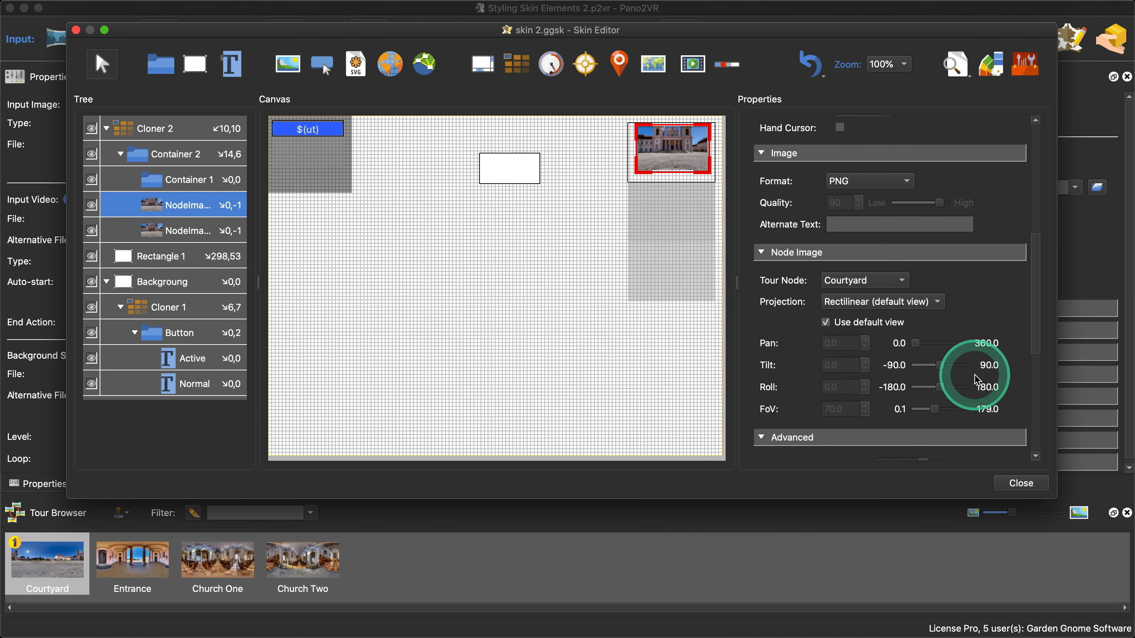
scroll(976, 380, down, 3)
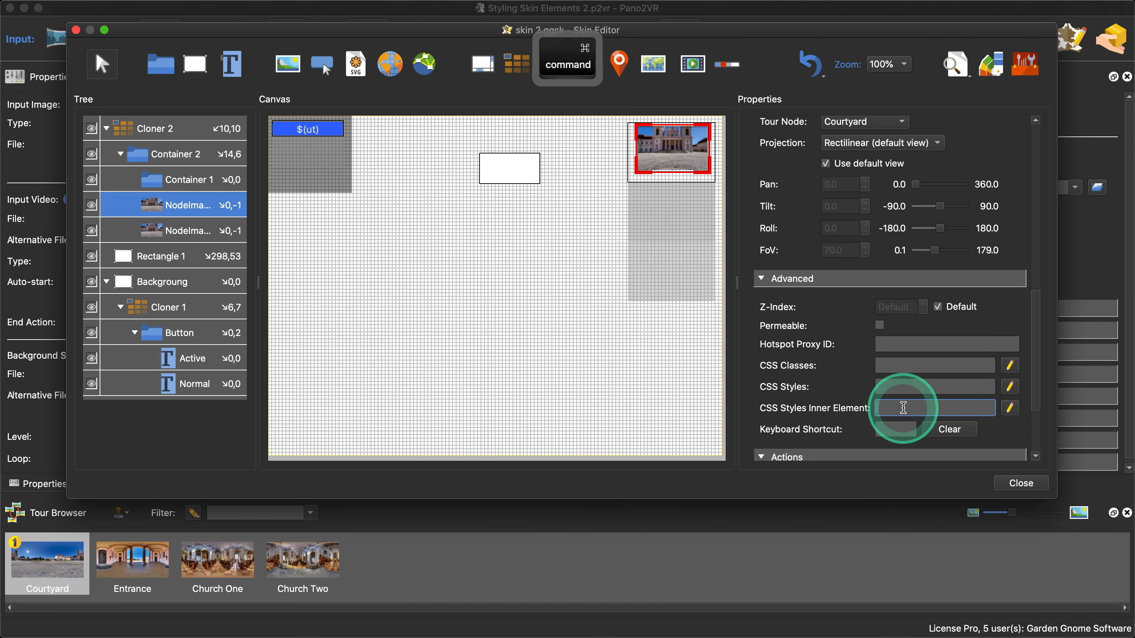
key(super+v)
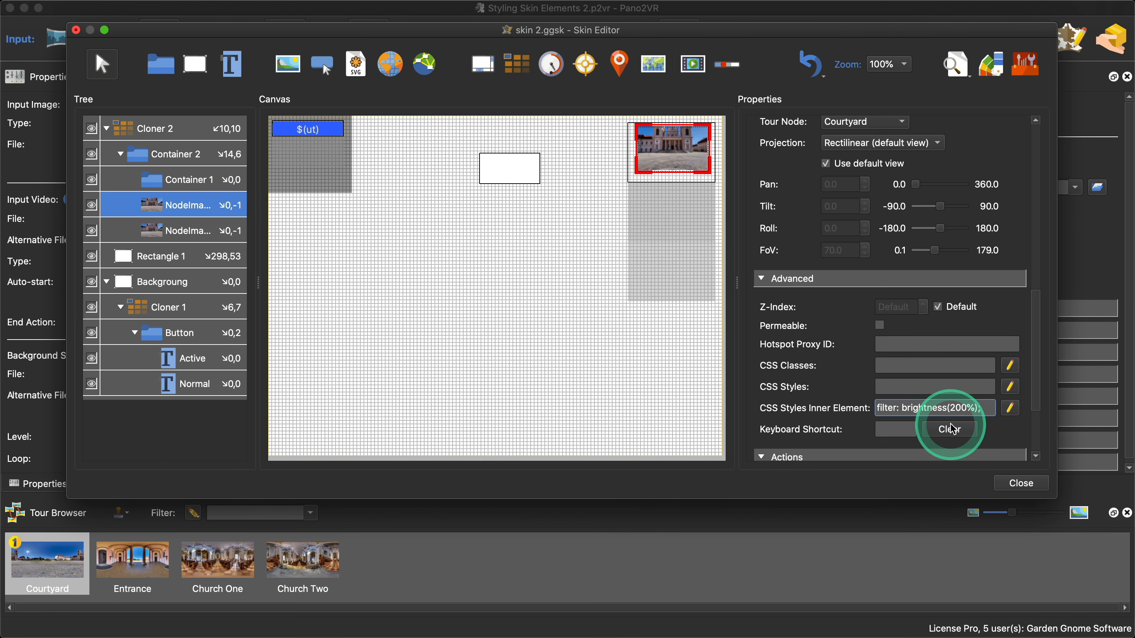
- Try 100% in the brightness filter, restore it to 200%, and cancel closing the skin editor
key(BackSpace)
text(1)
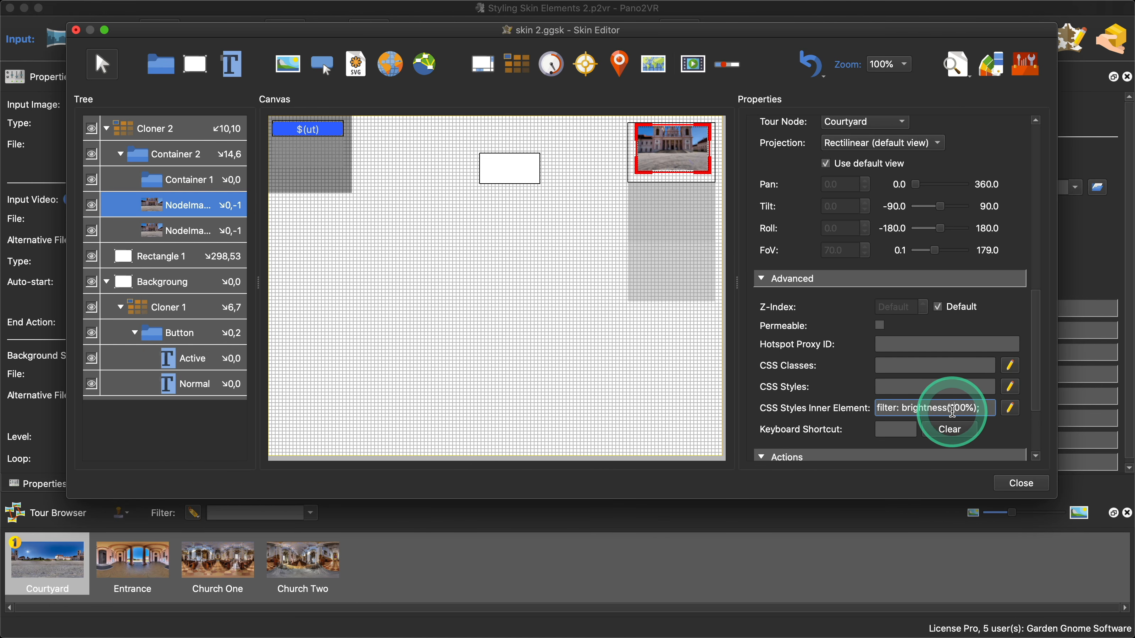
click(957, 411)
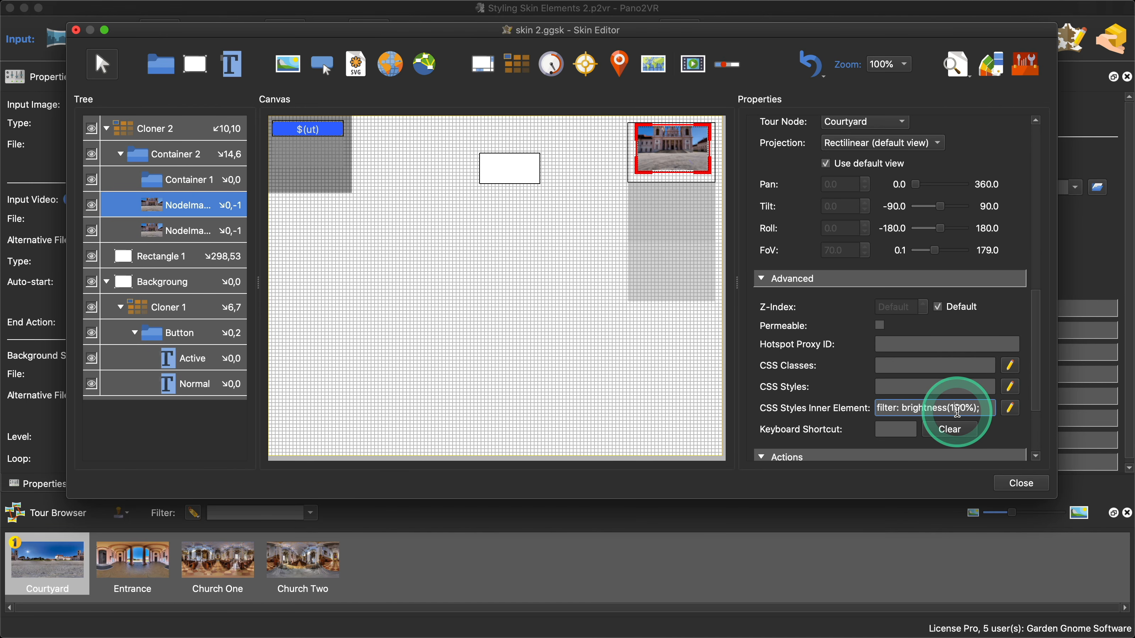
key(BackSpace)
text(2)
click(1020, 482)
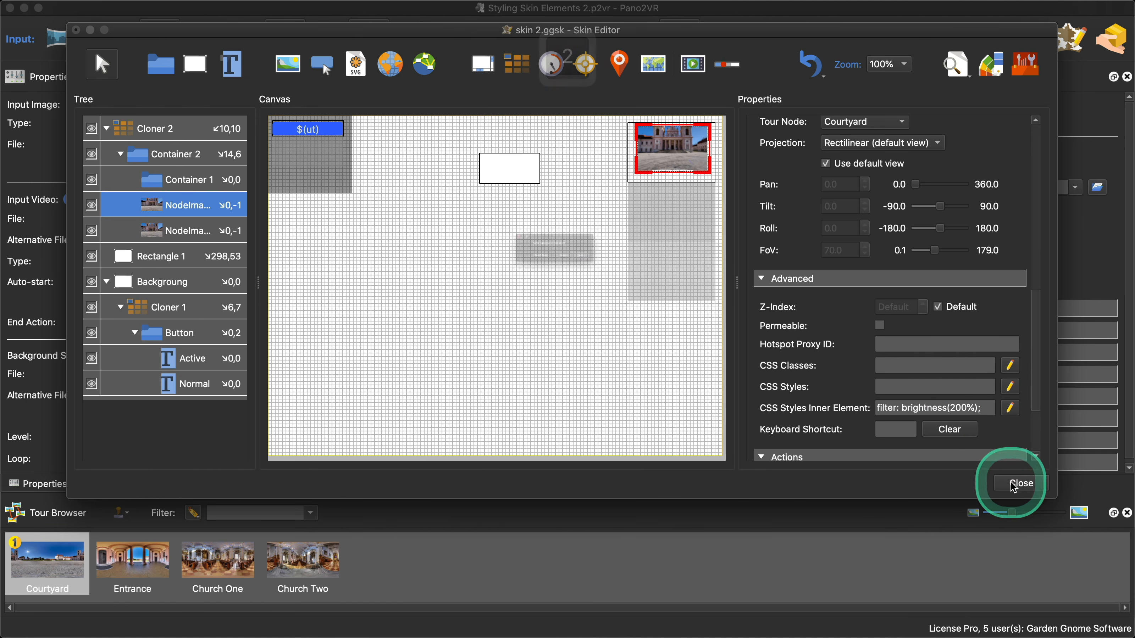
click(590, 273)
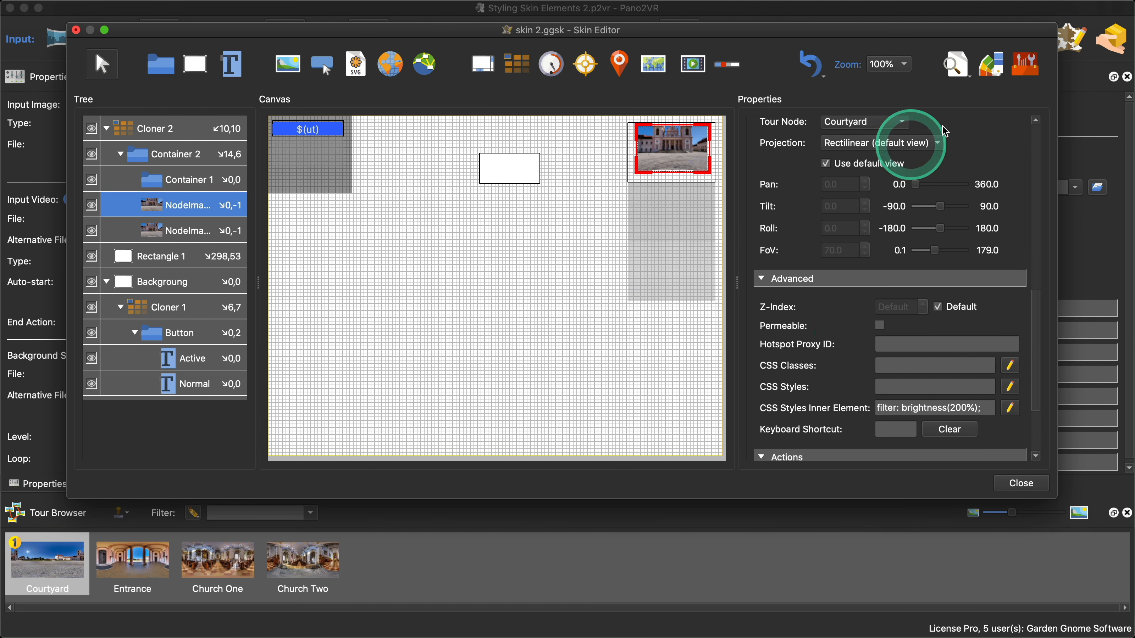
- Check the skin in the live preview, close it, and set the active node image's brightness filter to 80%
click(955, 66)
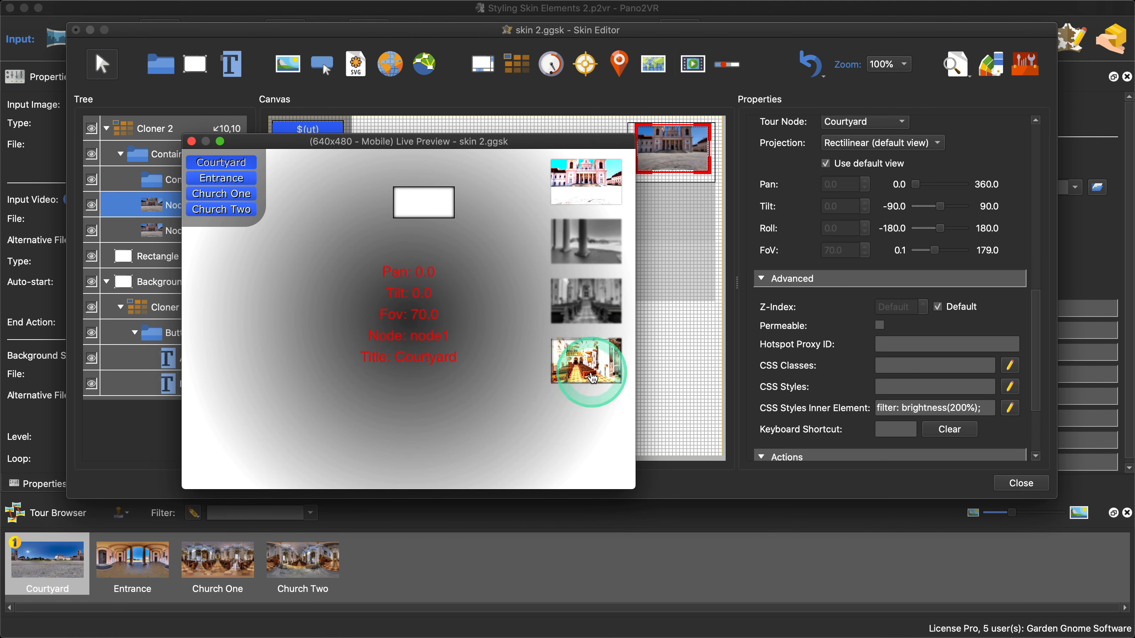
click(191, 141)
click(954, 408)
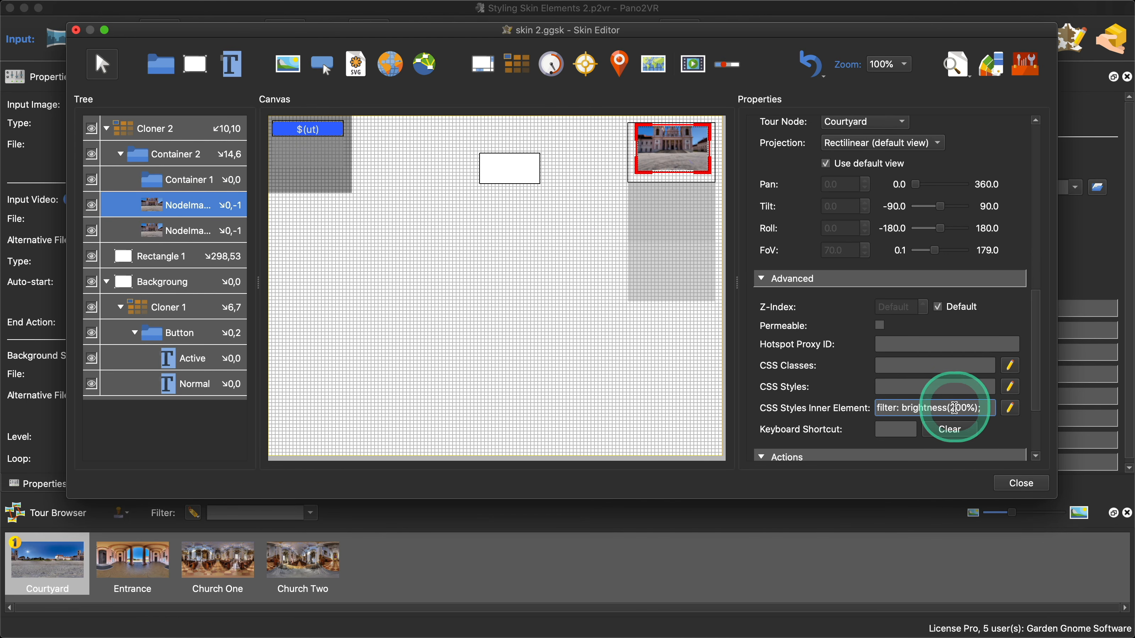
key(BackSpace)
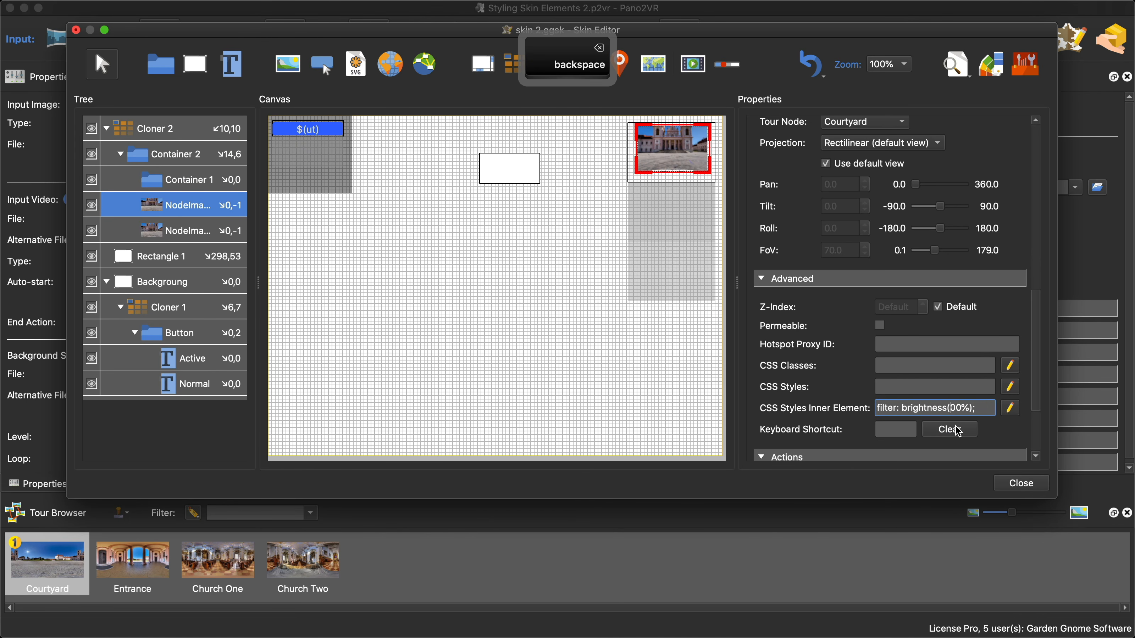
key(Right)
key(BackSpace)
text(8)
- Preview the skin live, open the Church One node from its thumbnail, and close the preview
click(956, 64)
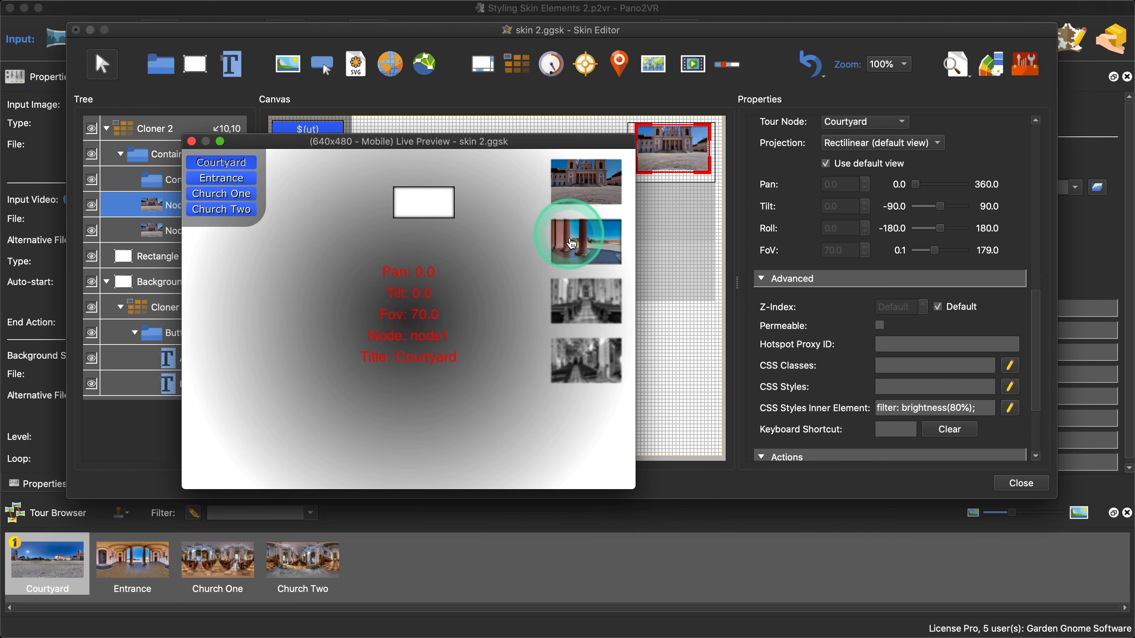
click(588, 300)
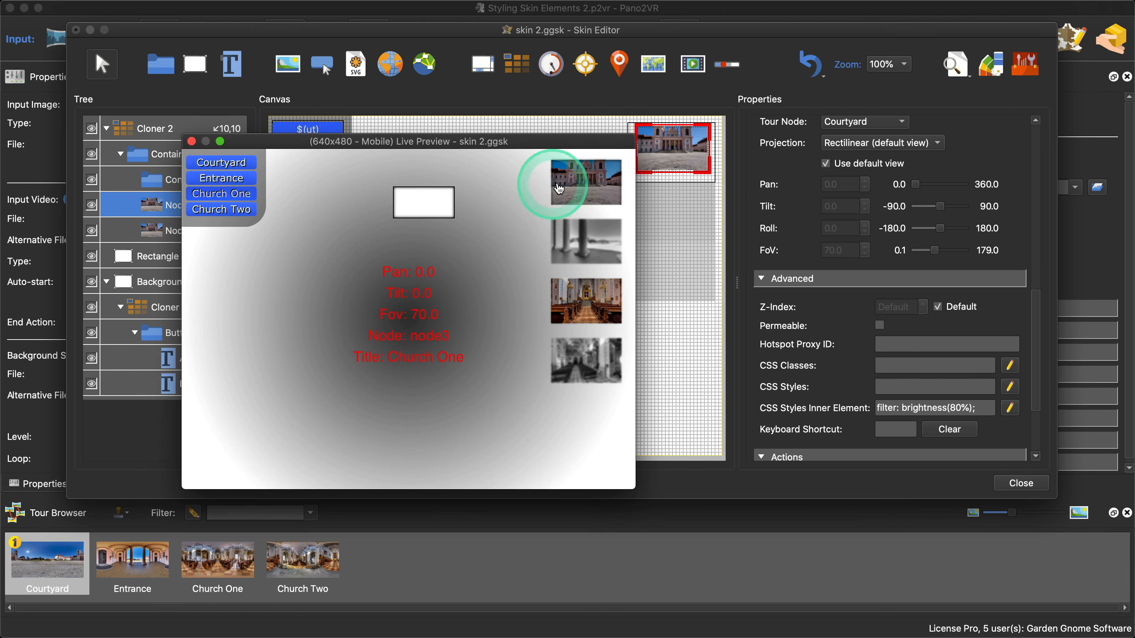
click(192, 141)
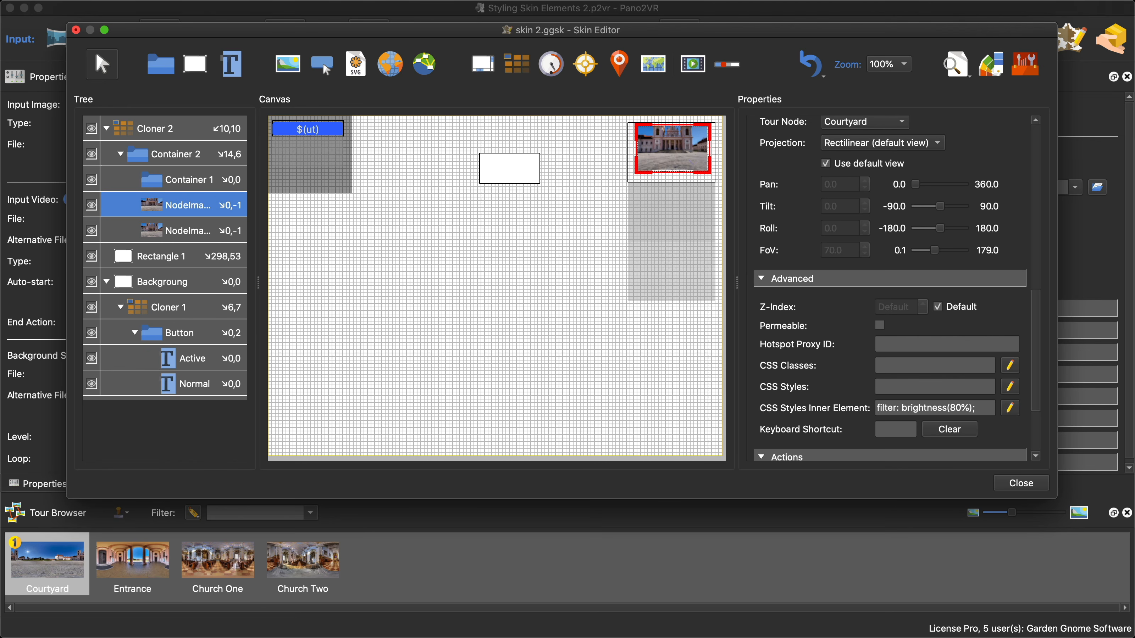
click(196, 204)
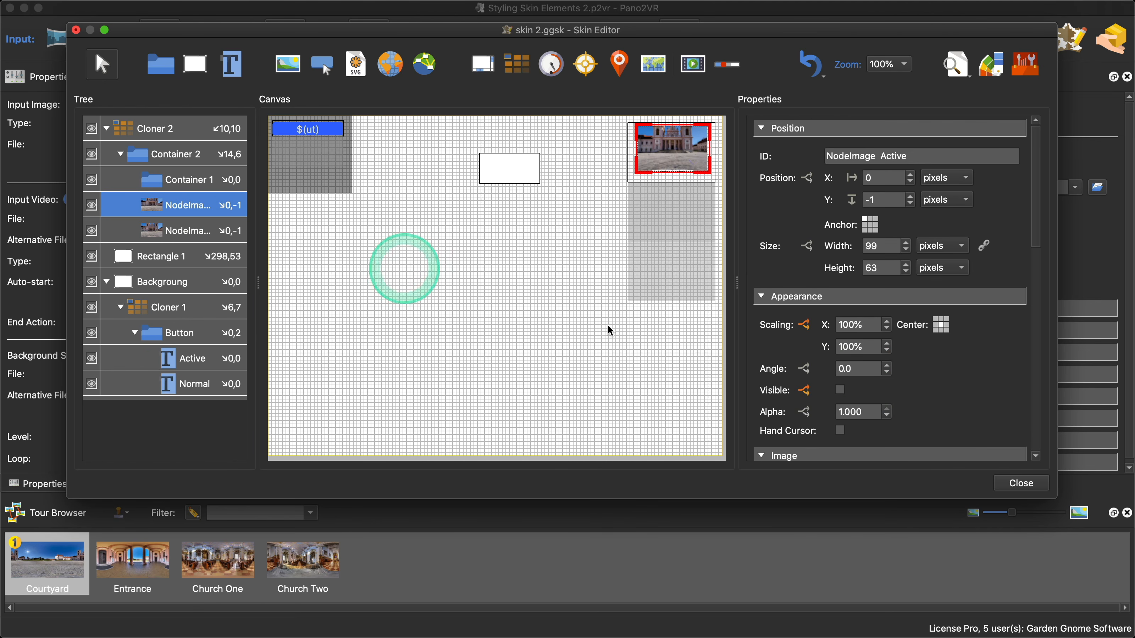
scroll(934, 379, down, 15)
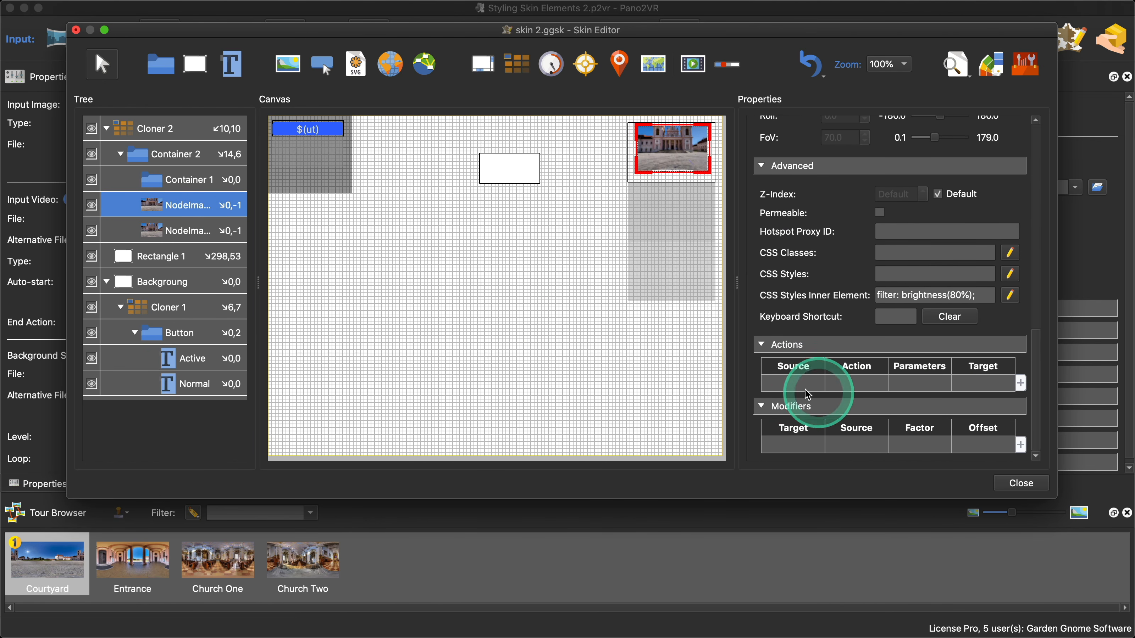
double_click(807, 384)
click(575, 243)
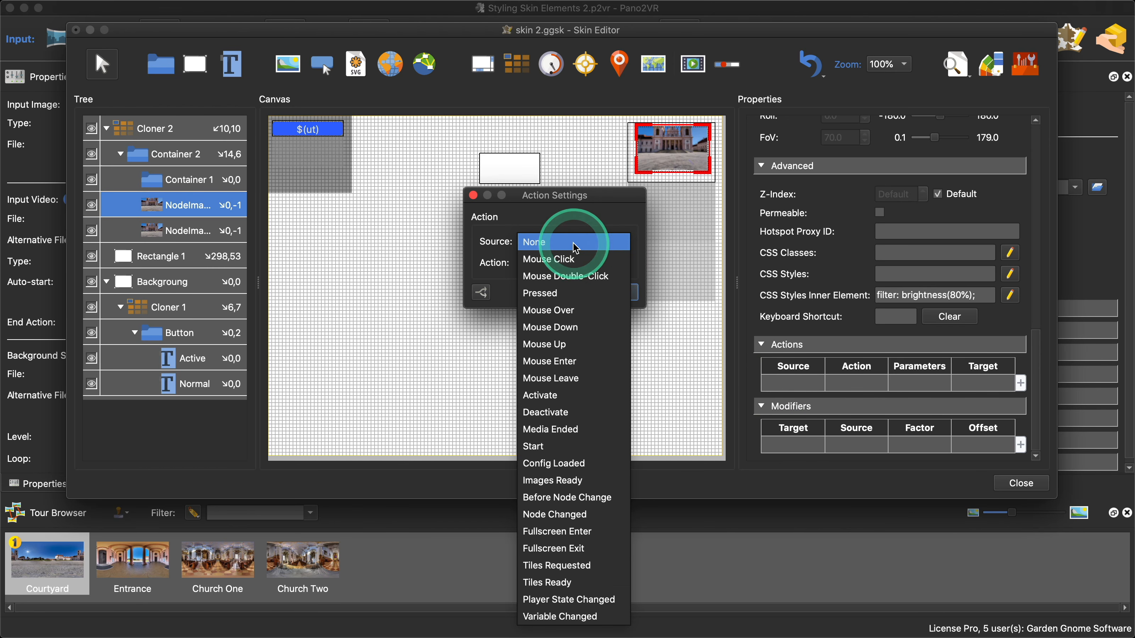
click(574, 358)
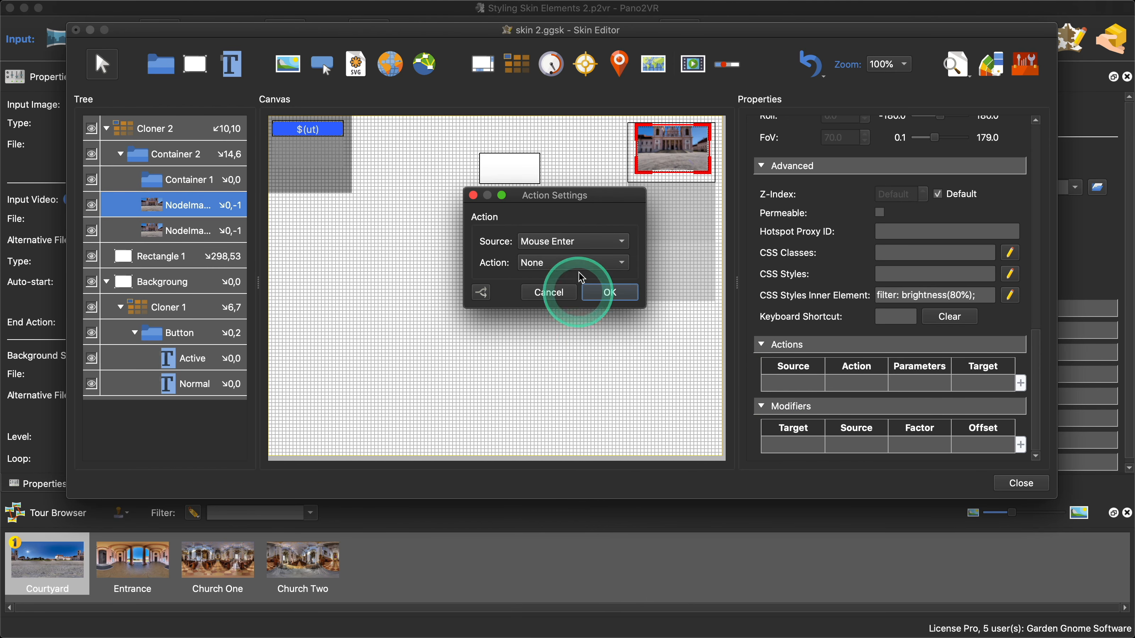
click(580, 264)
click(578, 518)
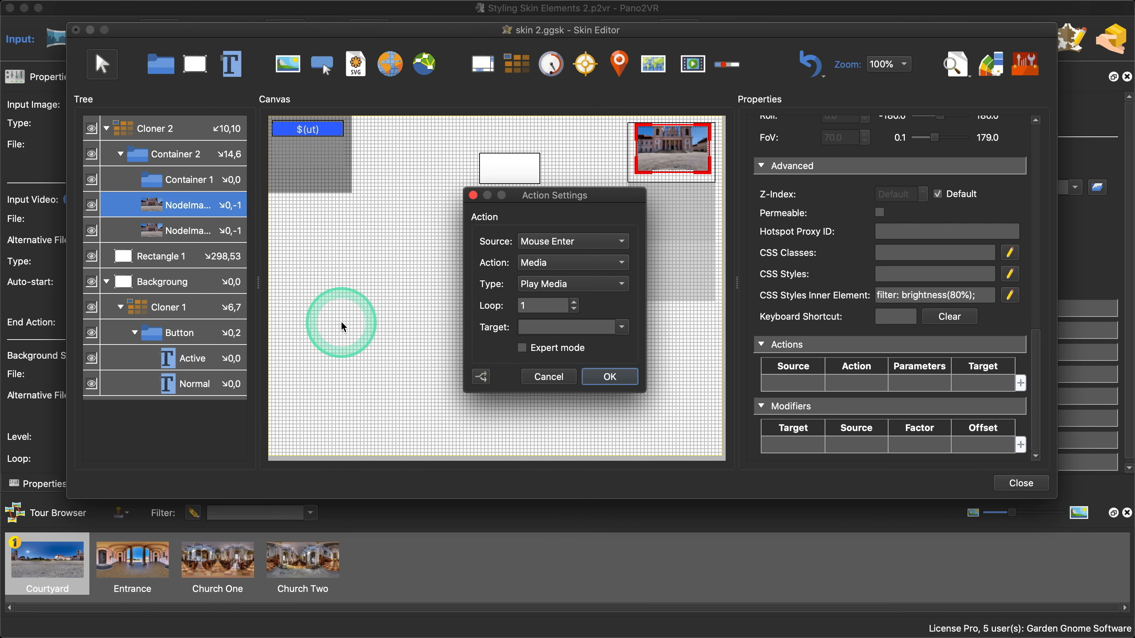
click(609, 376)
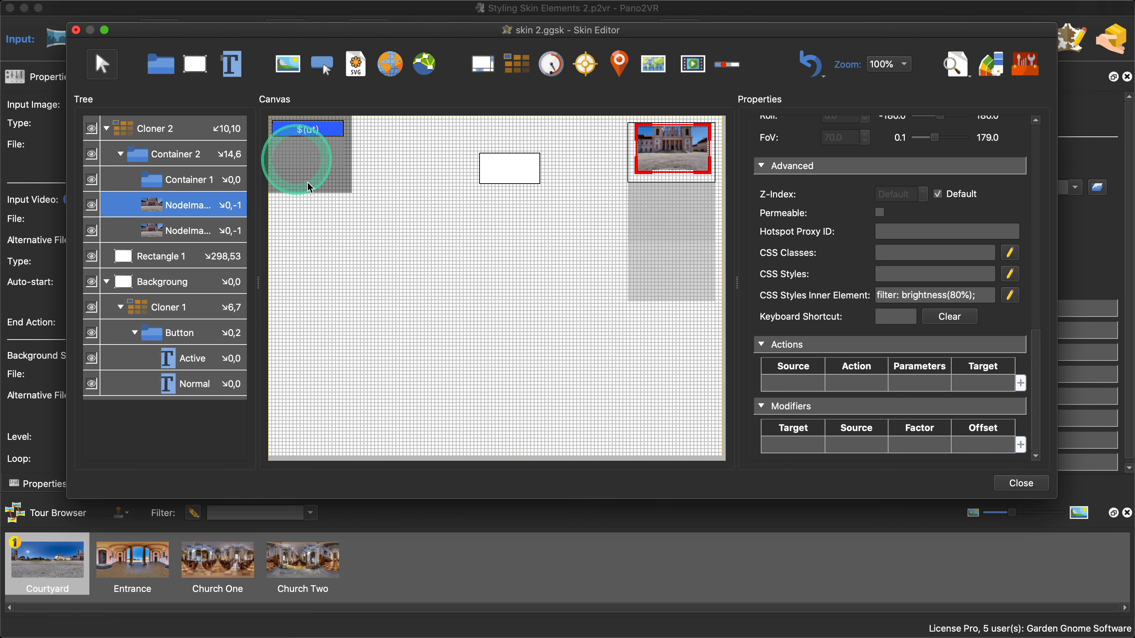
- Draw a thin rectangle about 75 × 8 pixels near the middle of the canvas
click(195, 64)
drag(387, 288, 467, 289)
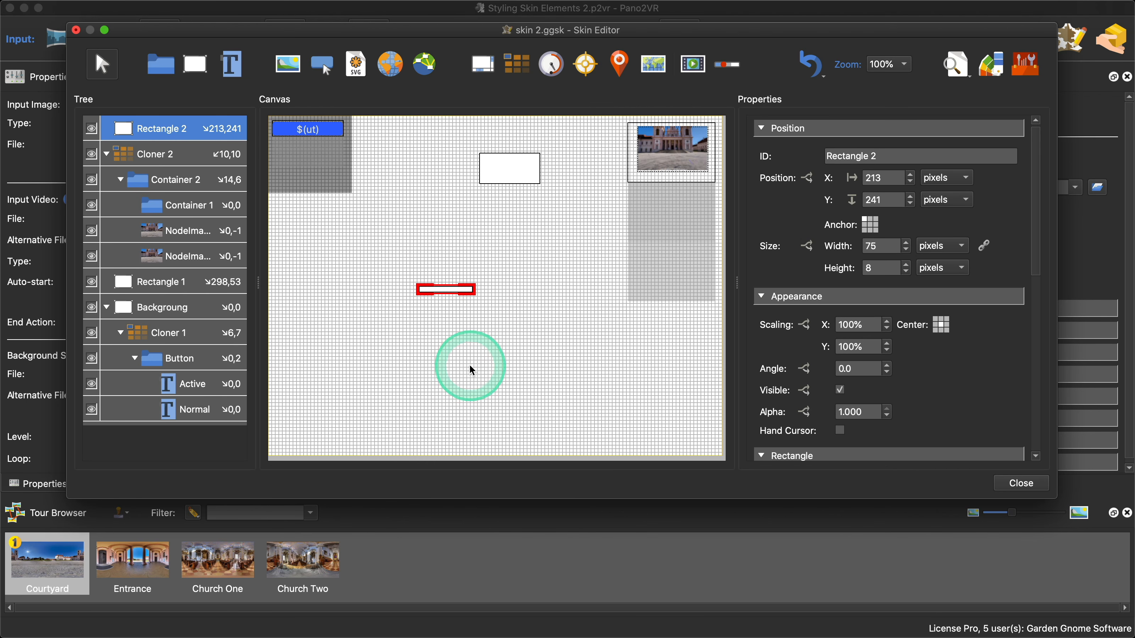
- Switch to Safari, search for "Cont rotate", and open the article "How to continuously rotate an image using CSS"
click(481, 603)
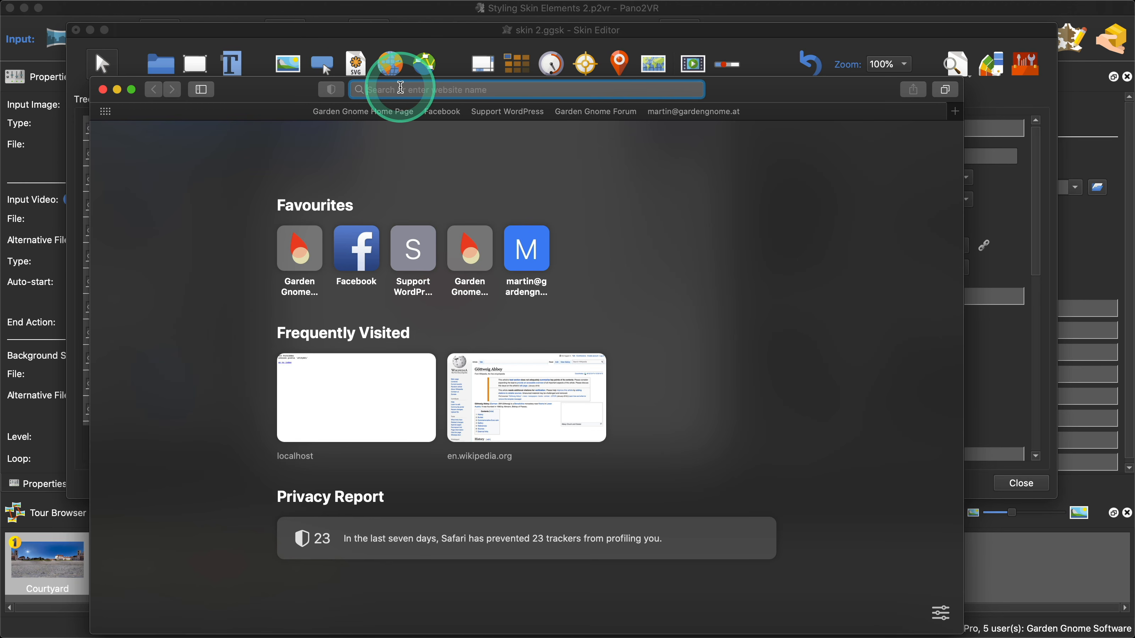
text(Con)
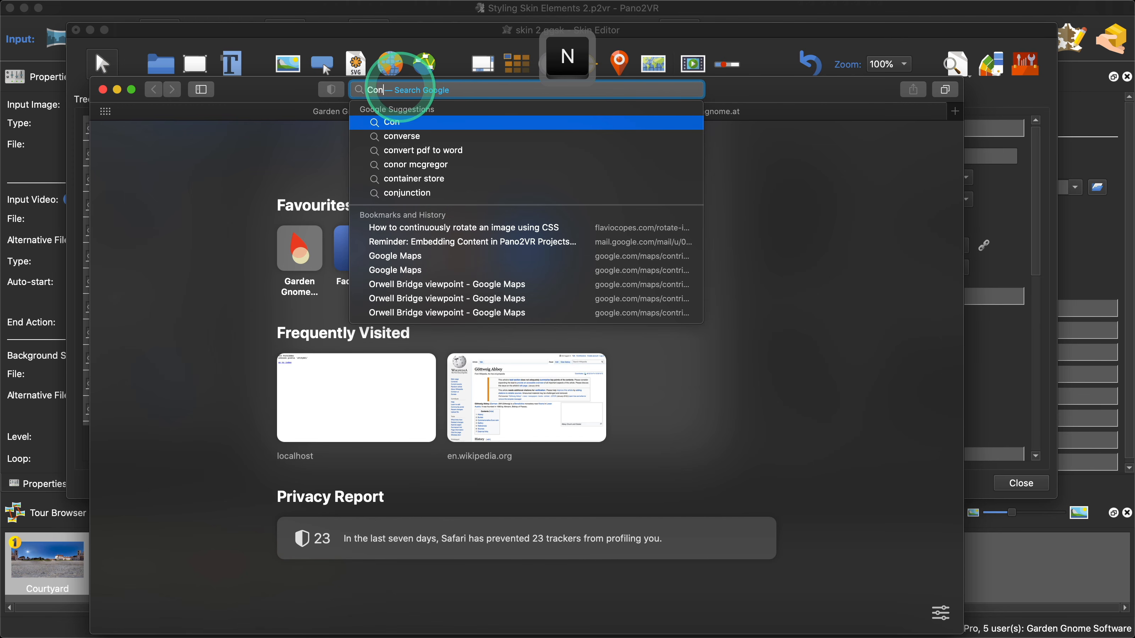
text(t rotate)
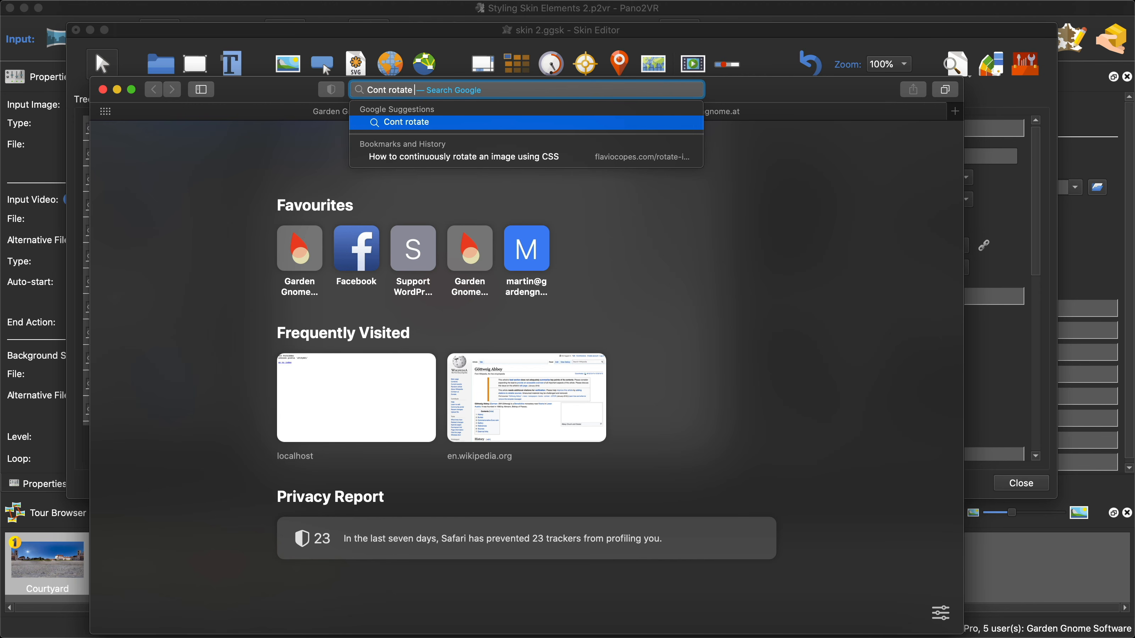
click(445, 156)
scroll(469, 237, down, 10)
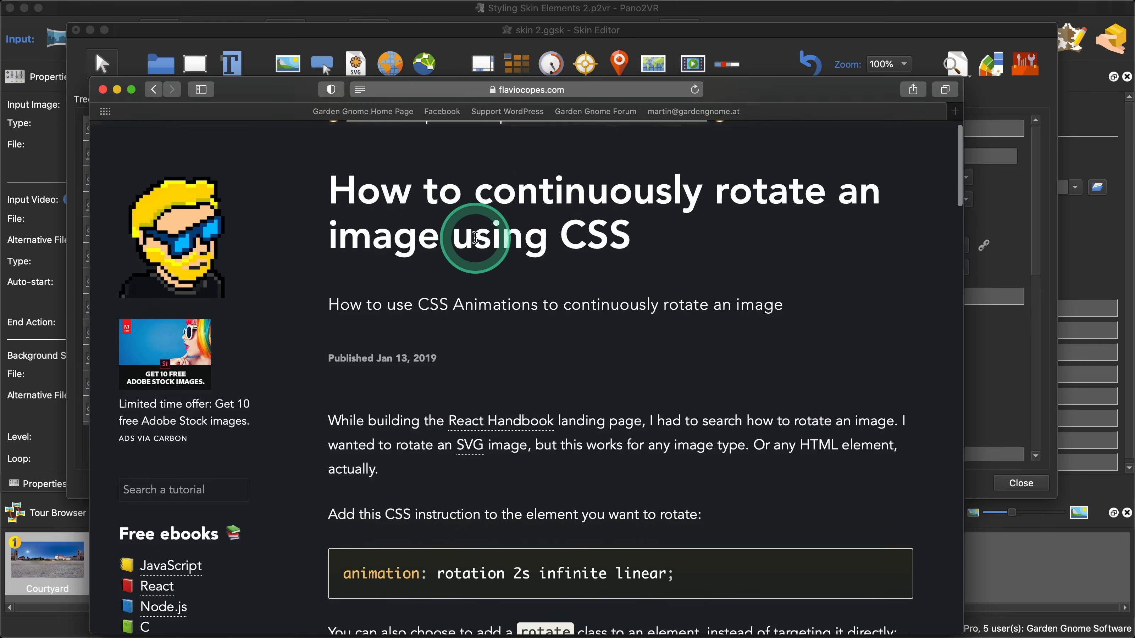
scroll(470, 233, up, 2)
scroll(469, 234, down, 4)
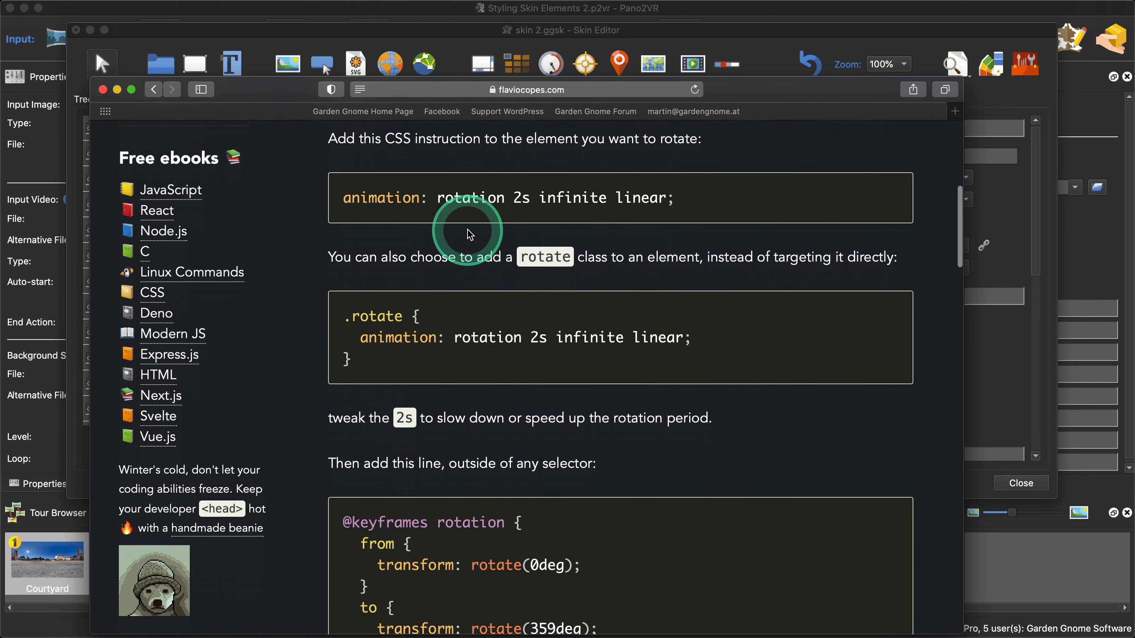
scroll(451, 232, up, 5)
scroll(451, 230, up, 3)
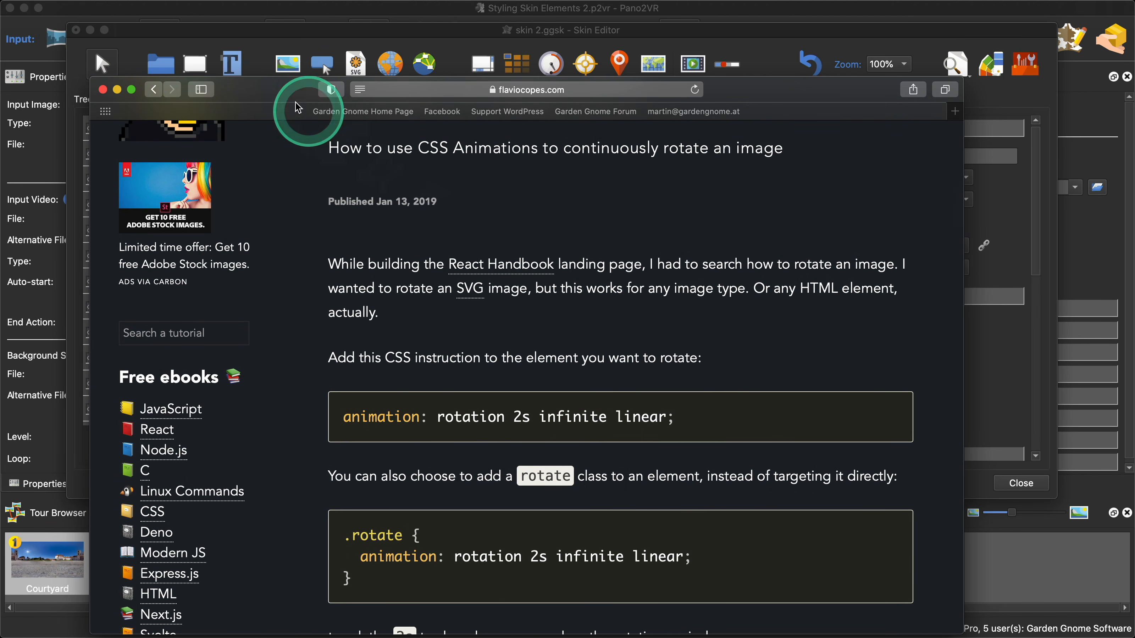
drag(281, 93, 263, 34)
scroll(442, 257, down, 4)
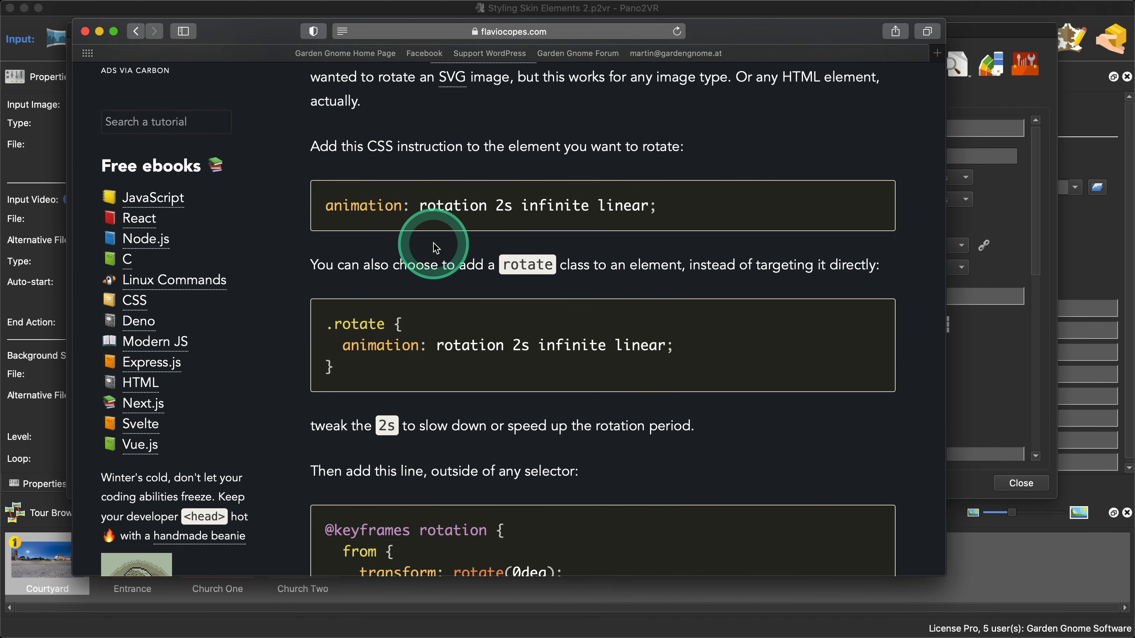
scroll(437, 223, down, 6)
scroll(437, 224, up, 5)
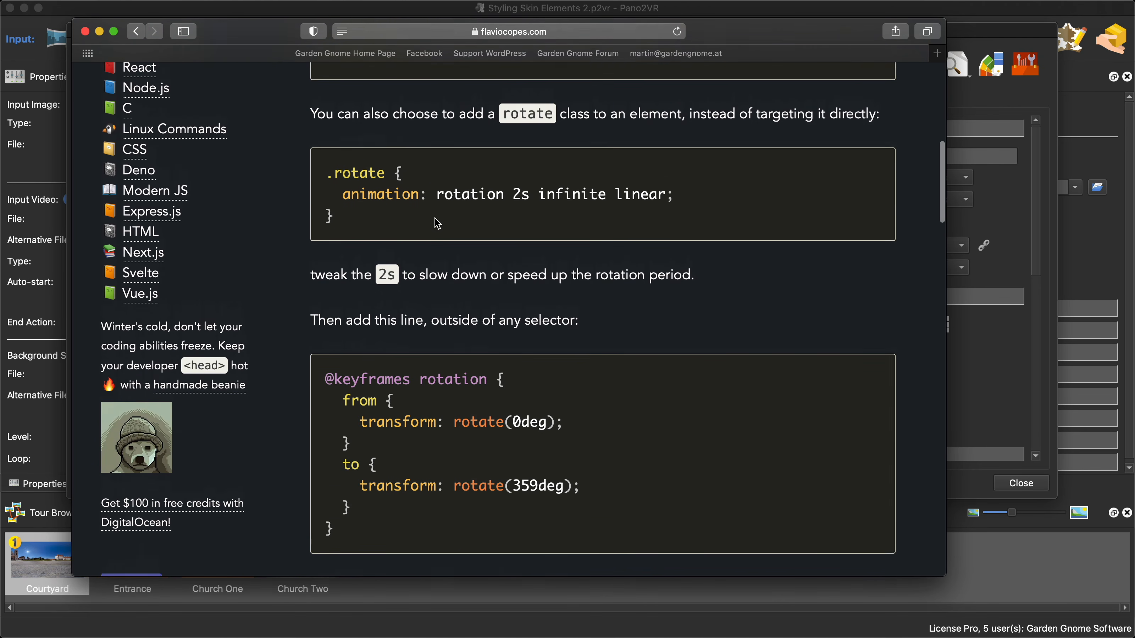
scroll(436, 222, down, 3)
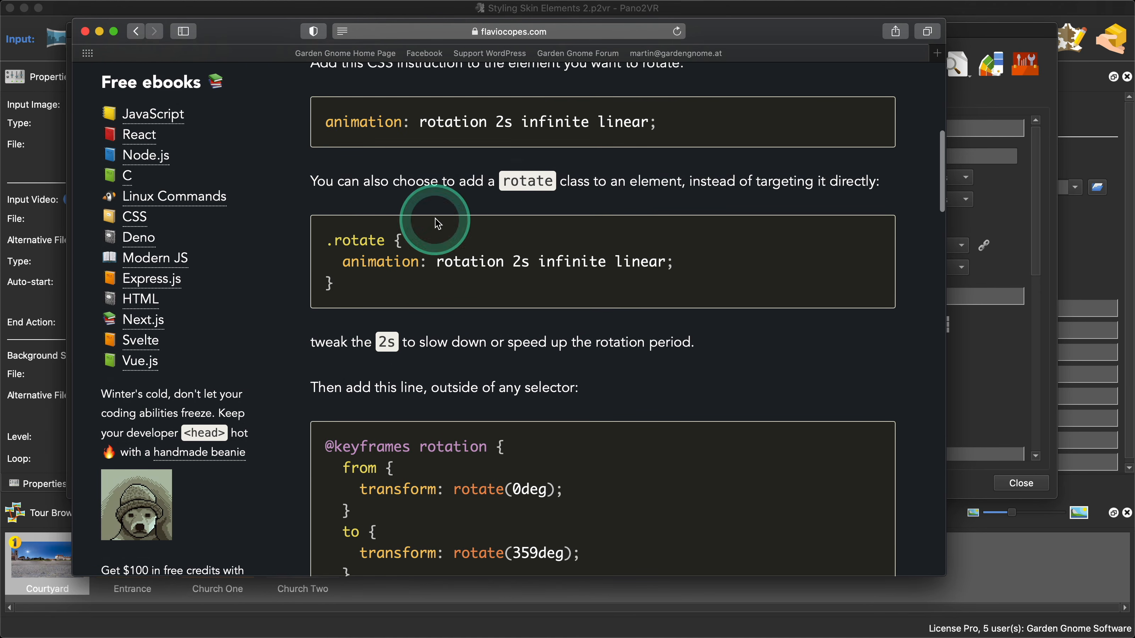
drag(733, 27, 634, 25)
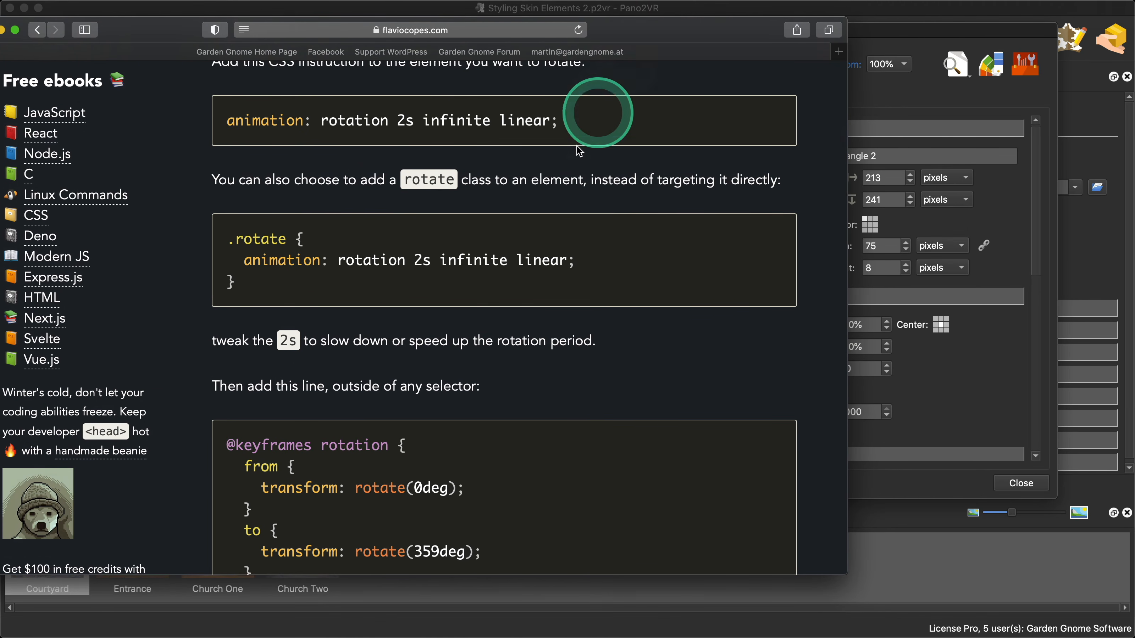
- Highlight the line "animation: rotation 2s infinite linear;" and review the rotate class and keyframes examples below it
scroll(567, 163, up, 2)
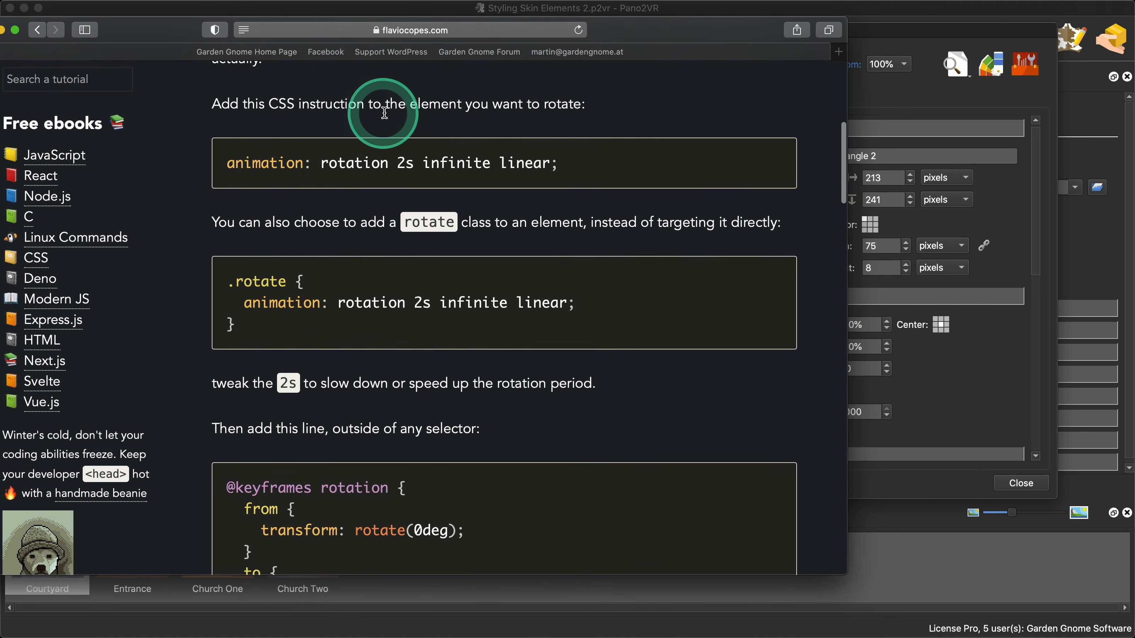
mouse_move(559, 163)
mouse_down()
mouse_move(220, 159)
mouse_move(549, 165)
mouse_up()
scroll(220, 158, up, 1)
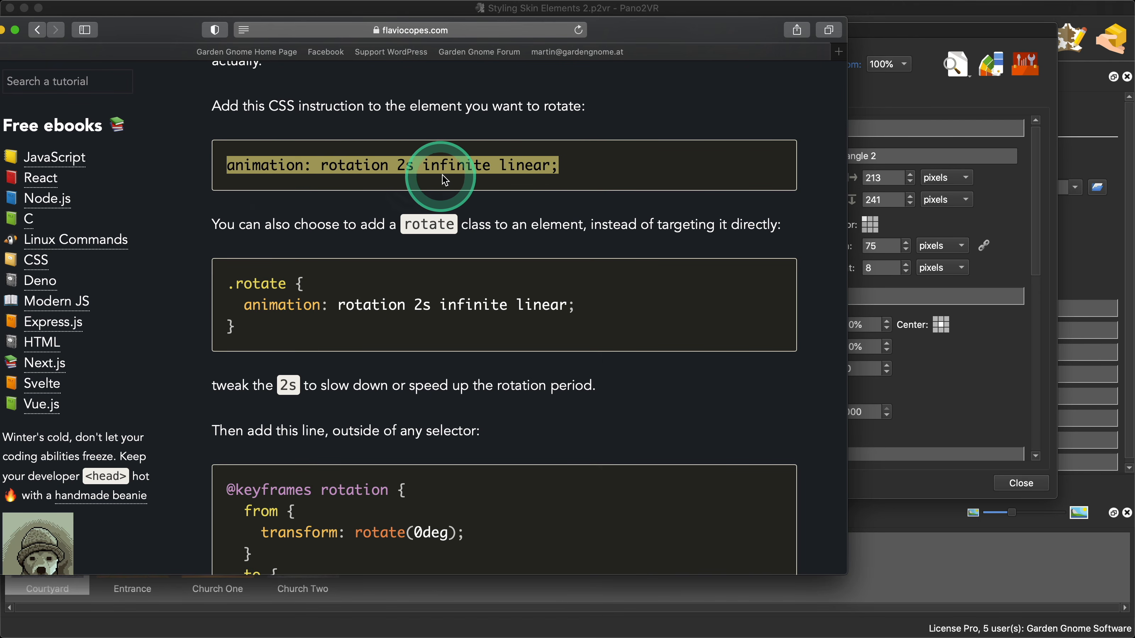
scroll(445, 172, down, 1)
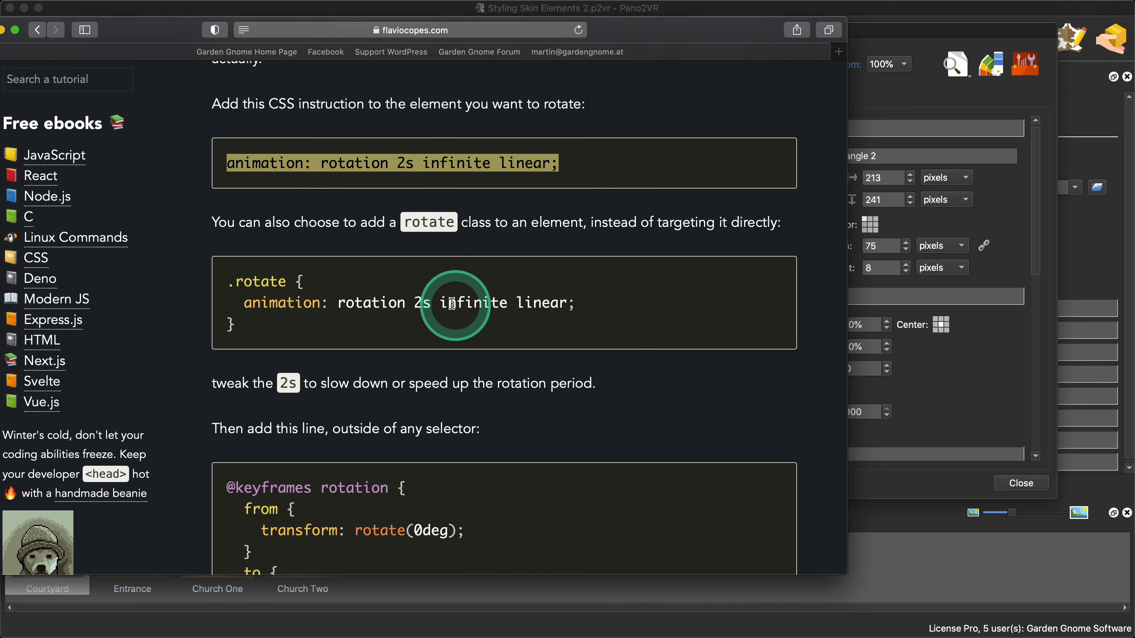
scroll(645, 393, down, 3)
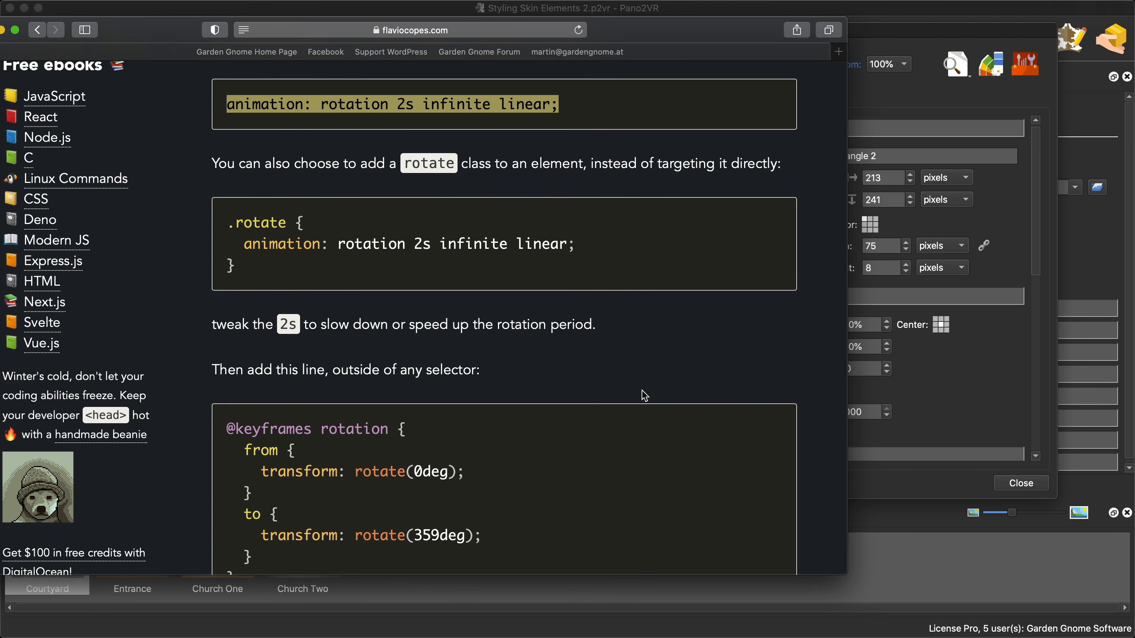
scroll(645, 396, down, 1)
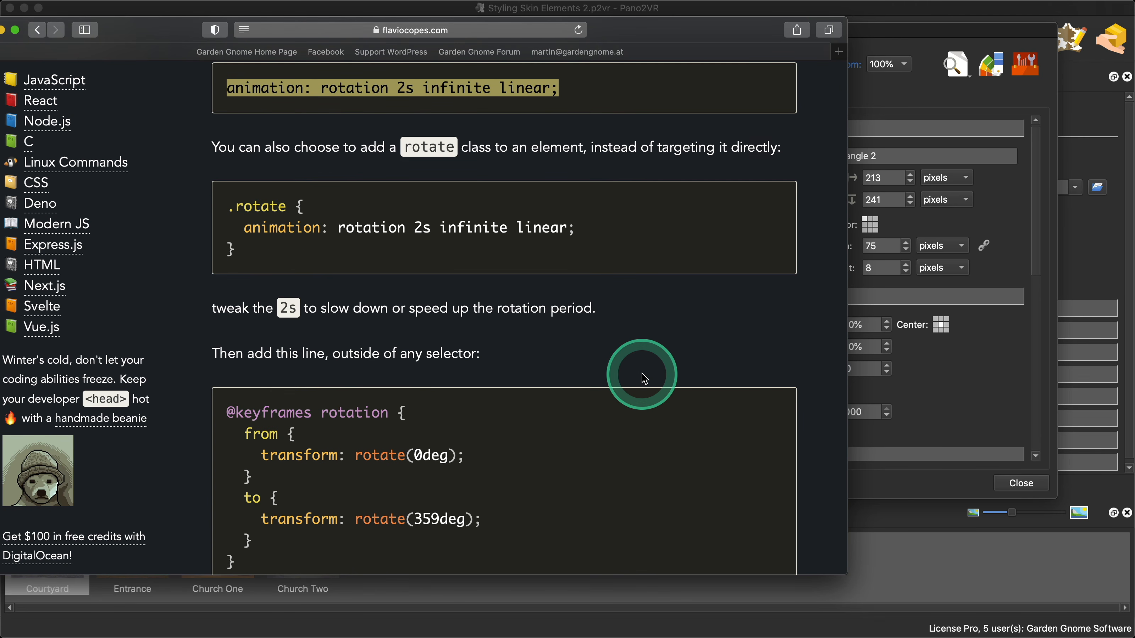
click(581, 448)
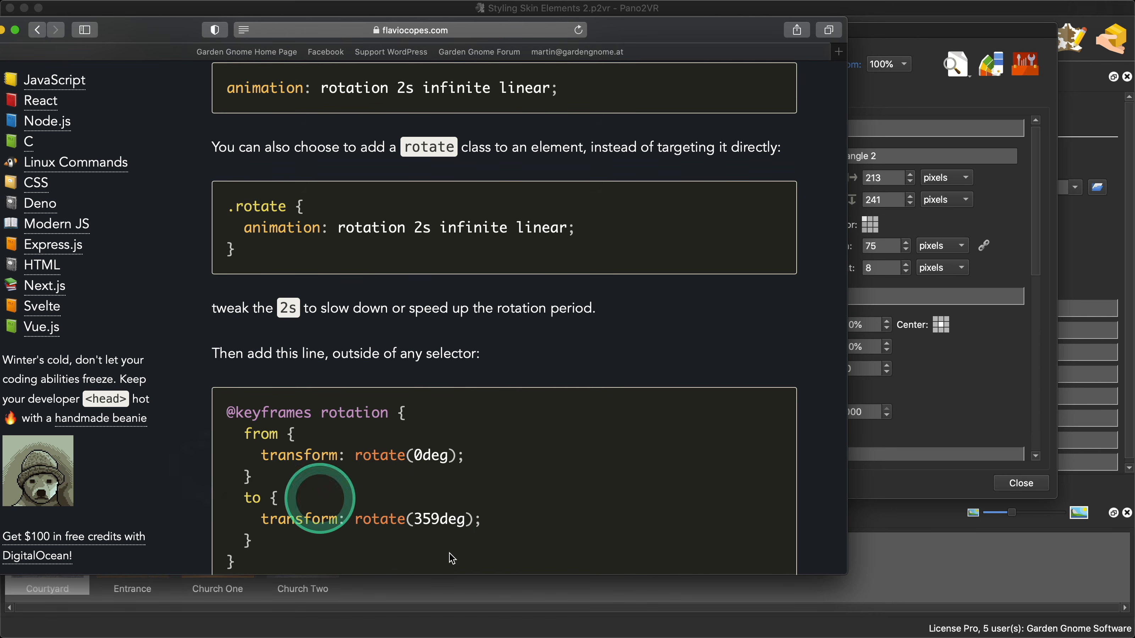
scroll(527, 427, down, 2)
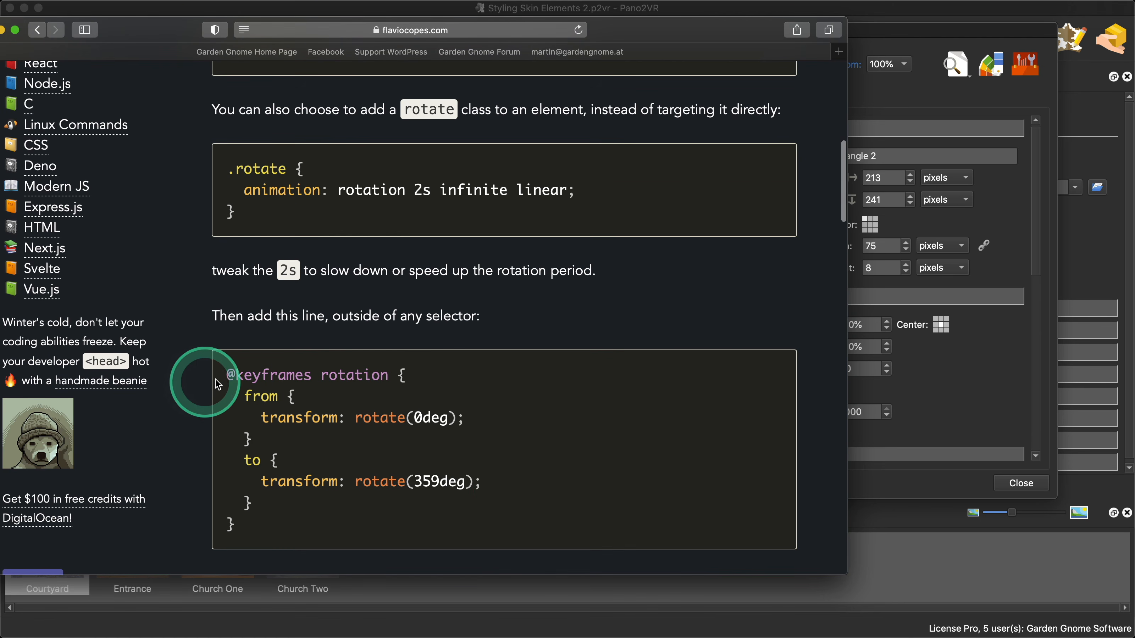
drag(226, 374, 306, 511)
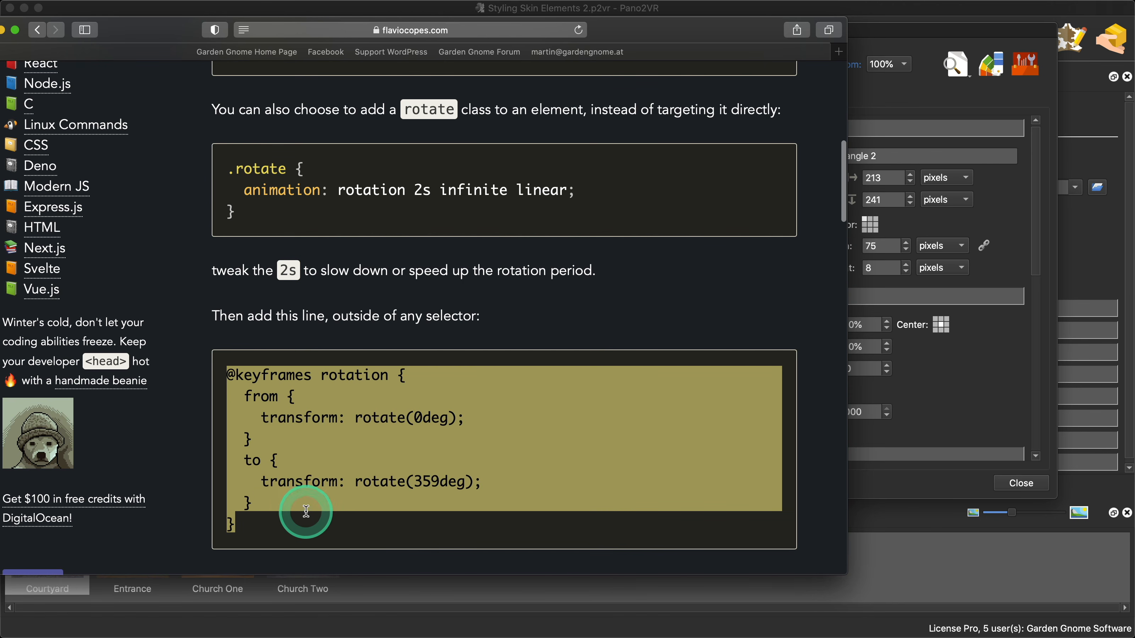
key(super+c)
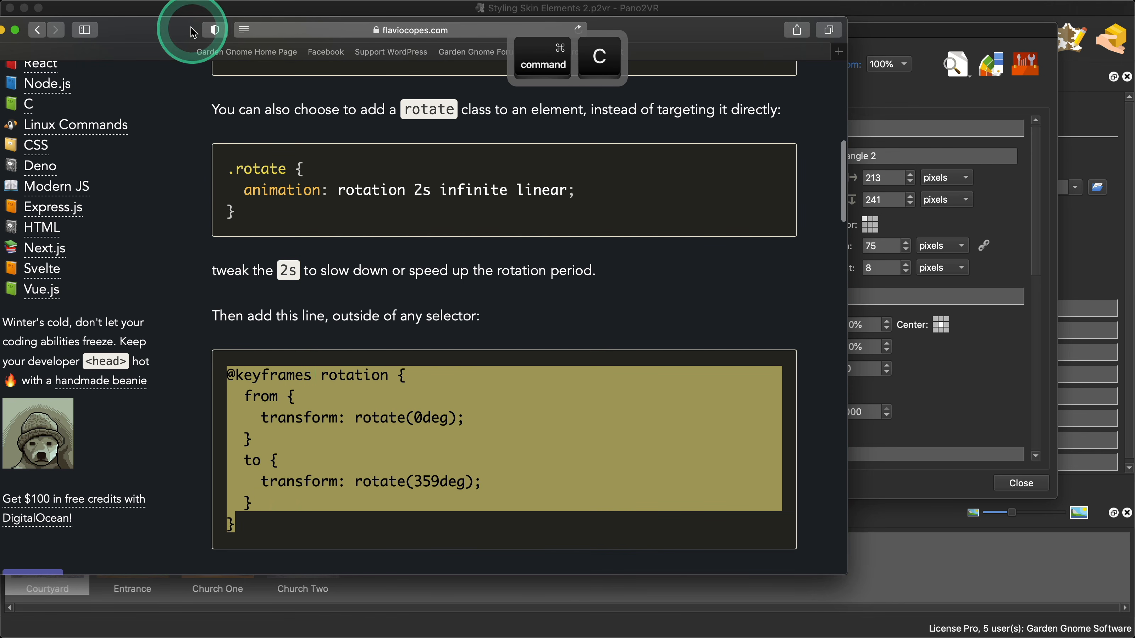
drag(191, 27, 1134, 117)
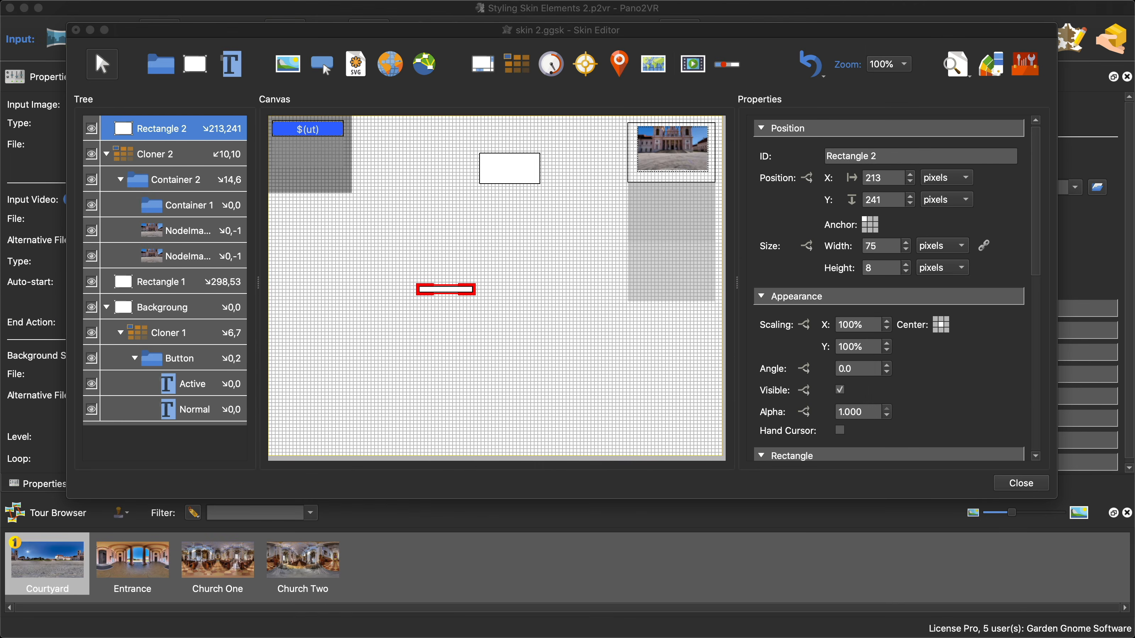
click(473, 423)
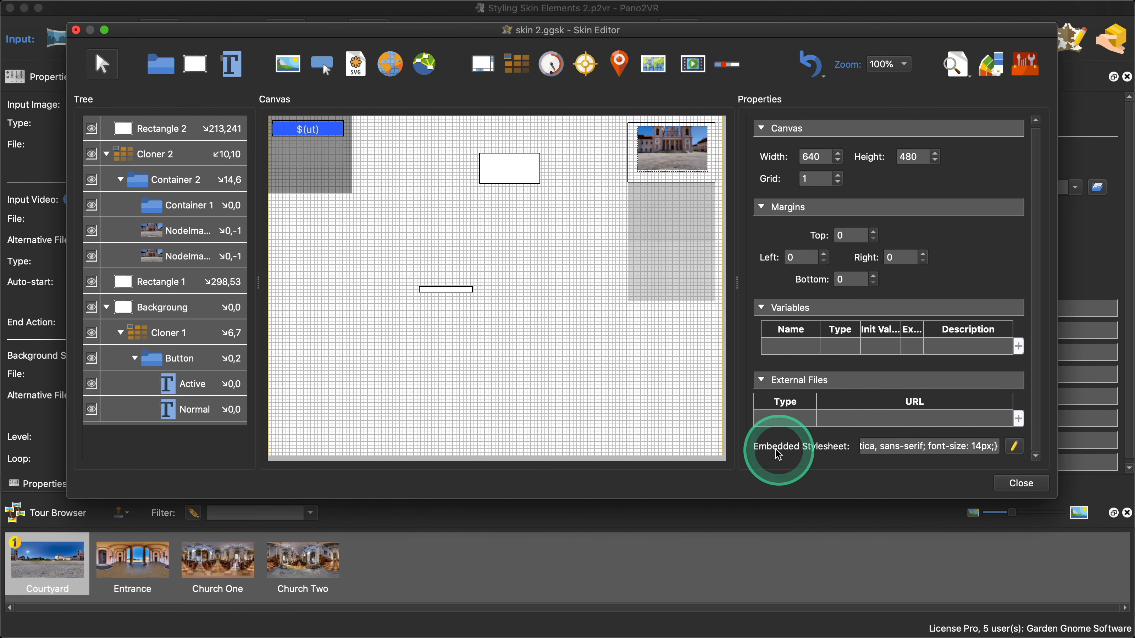
click(1015, 447)
drag(647, 346, 934, 479)
click(791, 192)
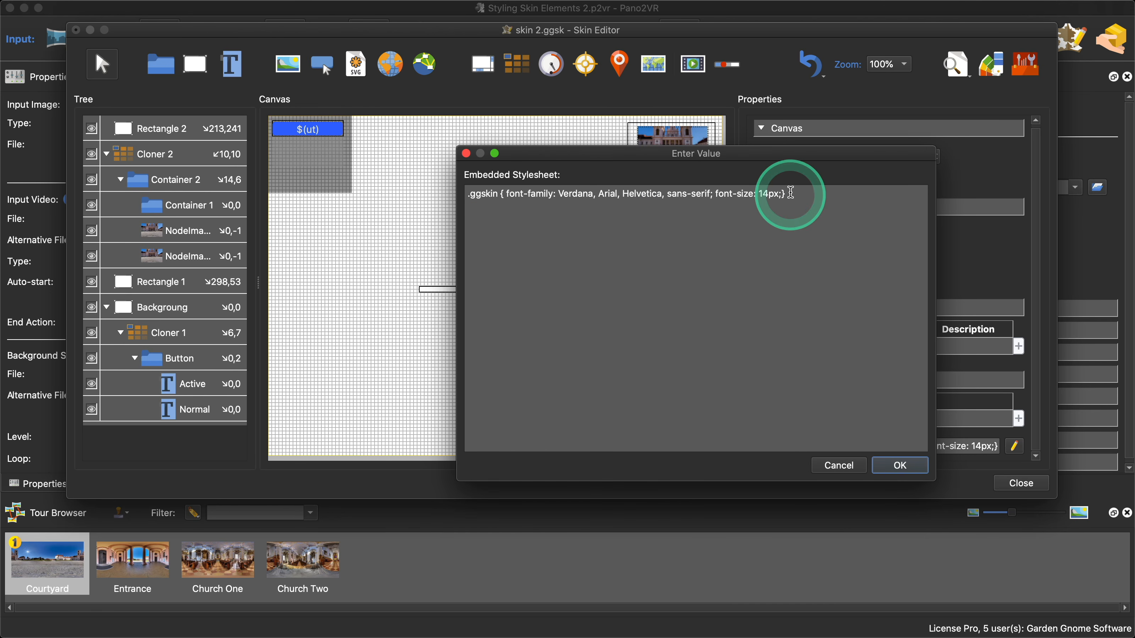
key(Return)
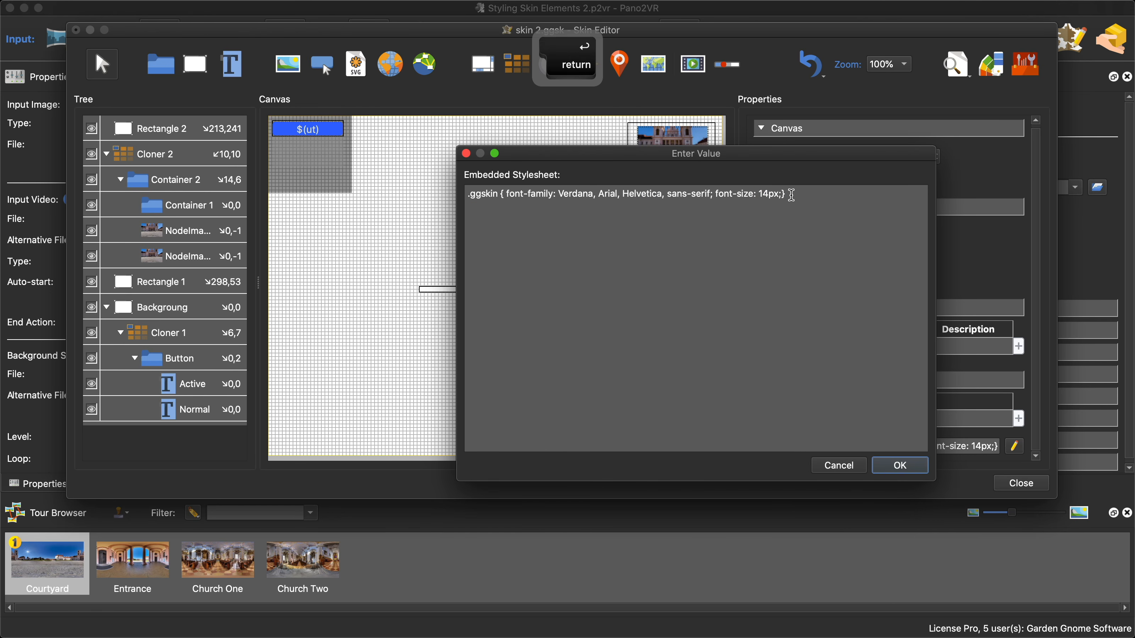
key(super+v)
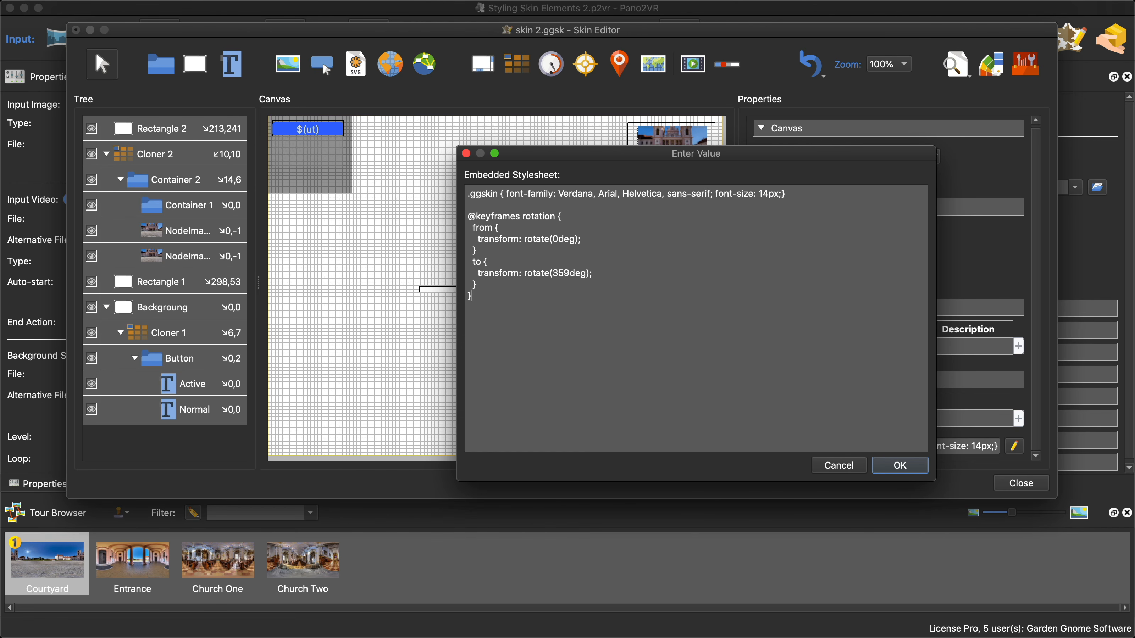
- Copy the line "animation: rotation 2s infinite linear;" from the article and bring the stylesheet editor back into view
drag(1134, 160, 233, 46)
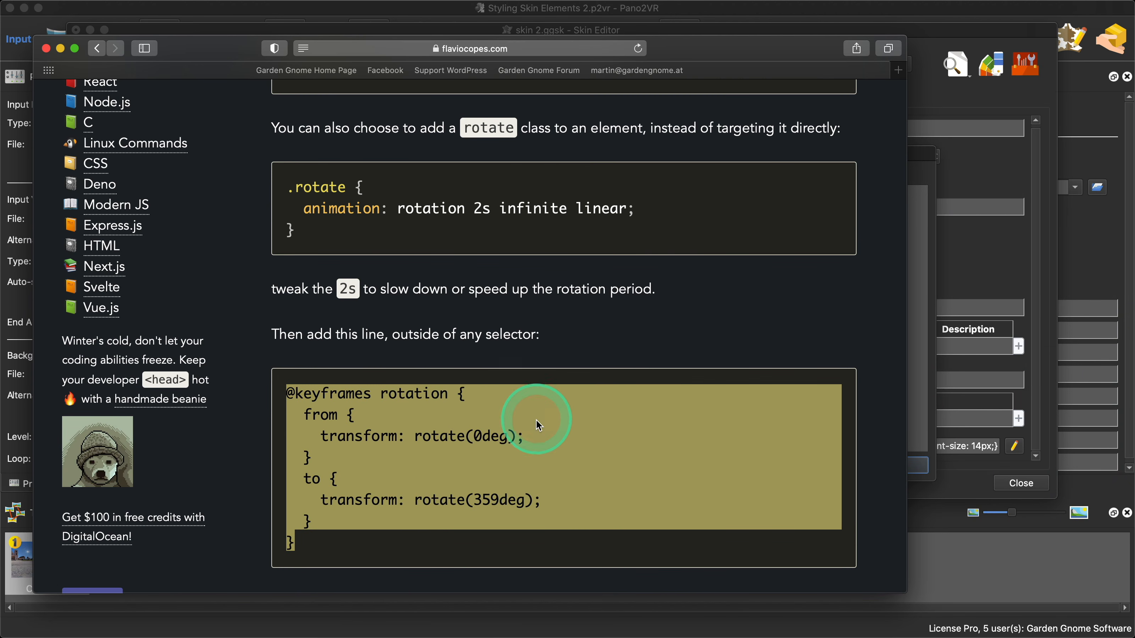
scroll(536, 422, up, 1)
scroll(534, 421, down, 1)
scroll(521, 416, up, 4)
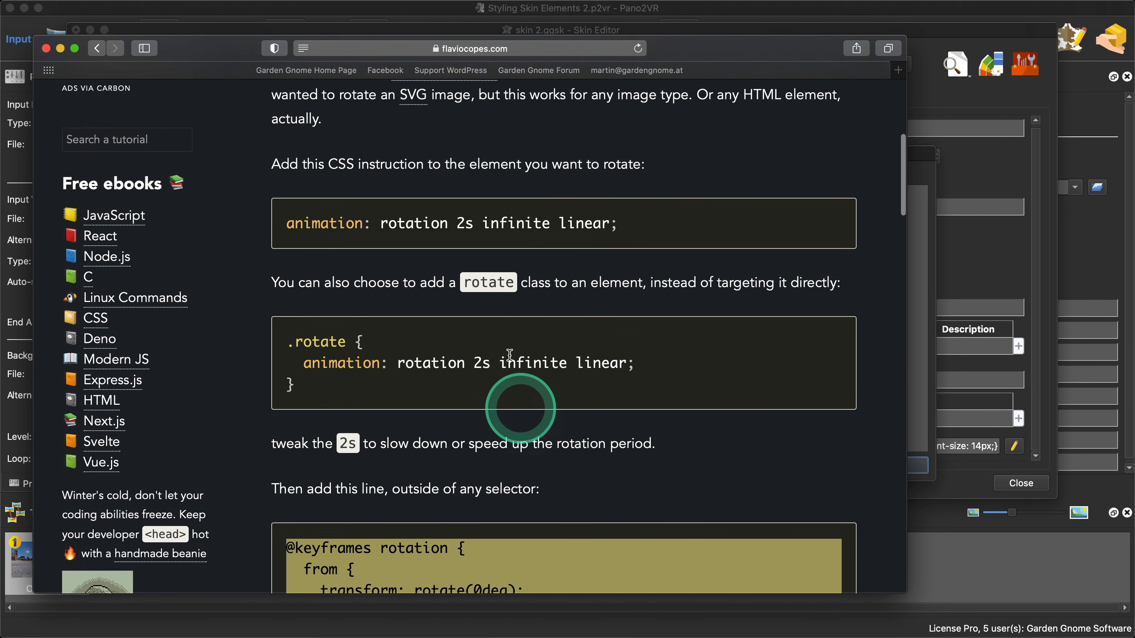
drag(634, 232, 285, 223)
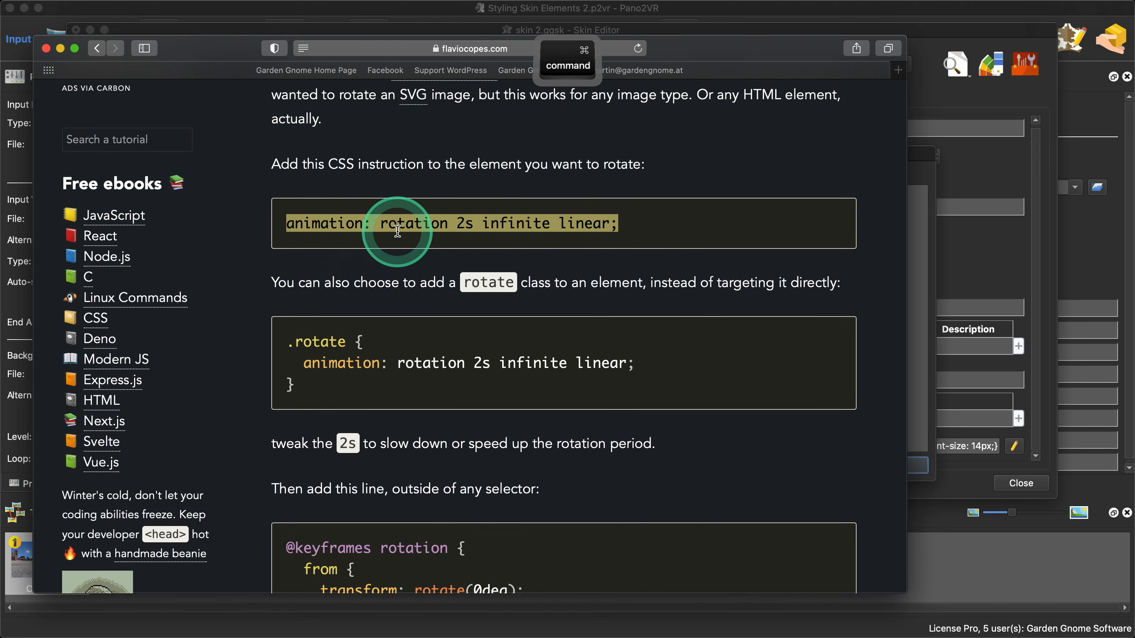
key(super+c)
double_click(190, 56)
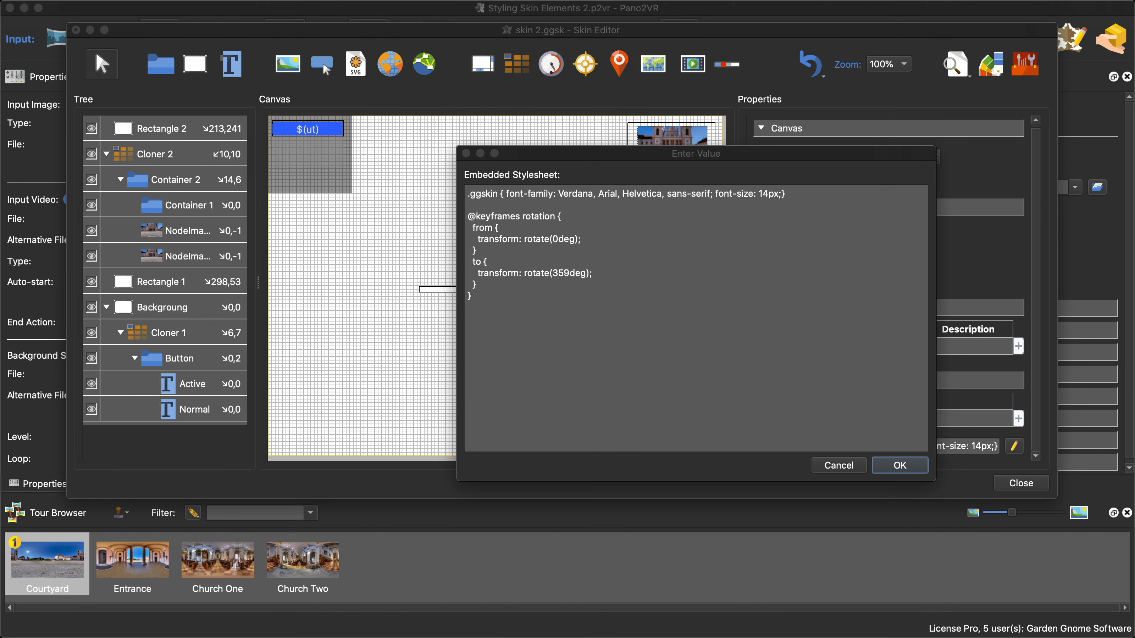
- Confirm the embedded stylesheet and paste "animation: rotation 2s infinite linear;" into the CSS styles of Rectangle 2
click(900, 467)
click(469, 290)
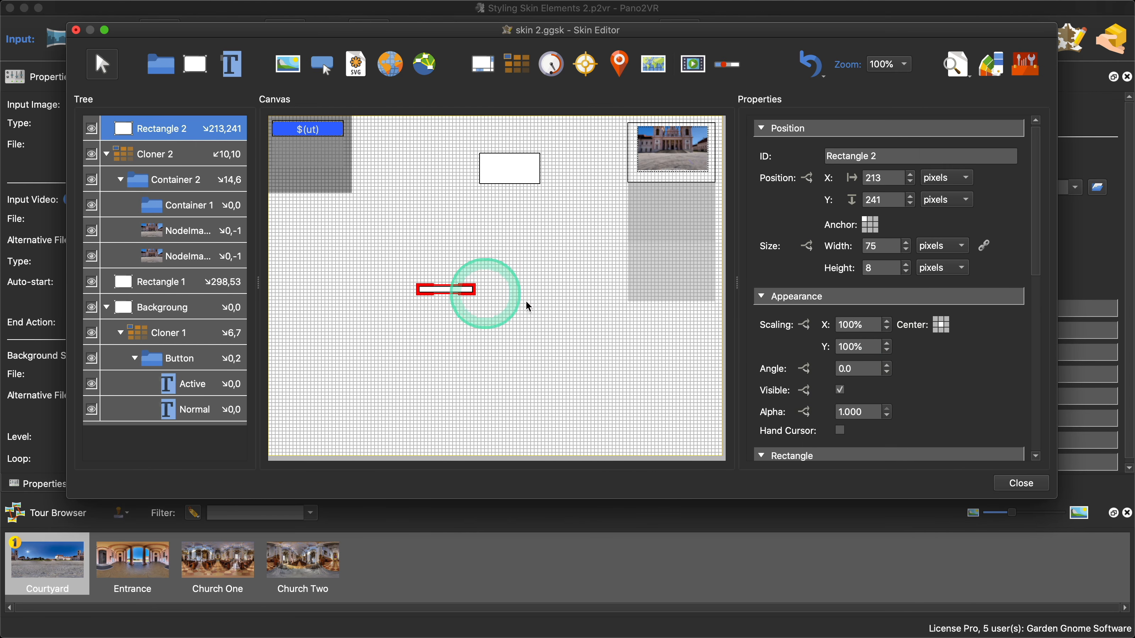
scroll(943, 363, down, 10)
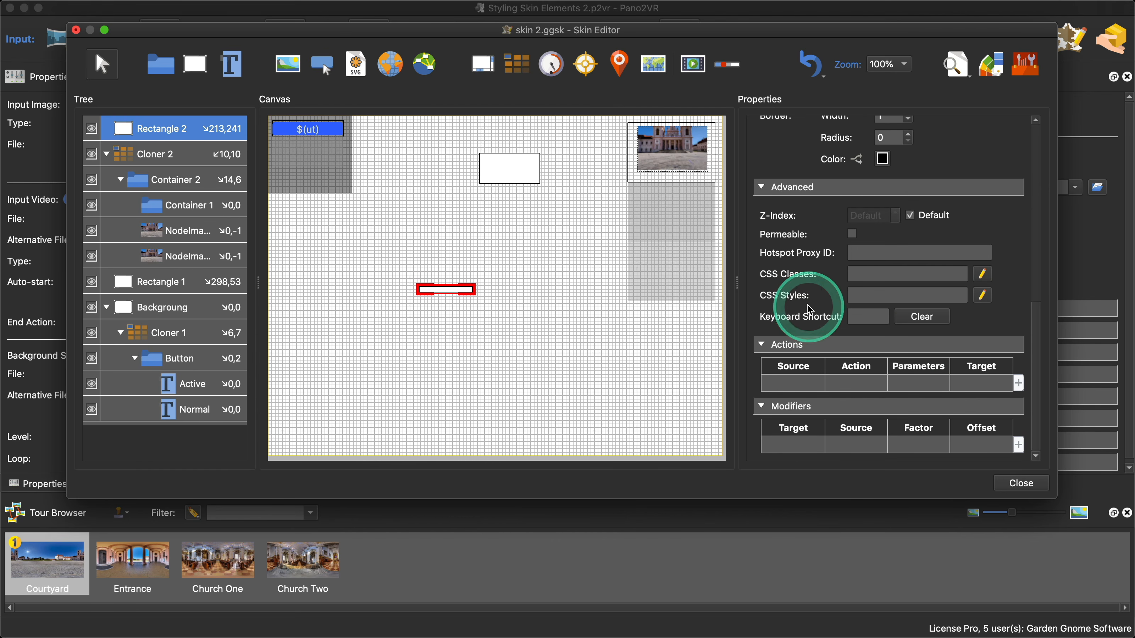
click(868, 299)
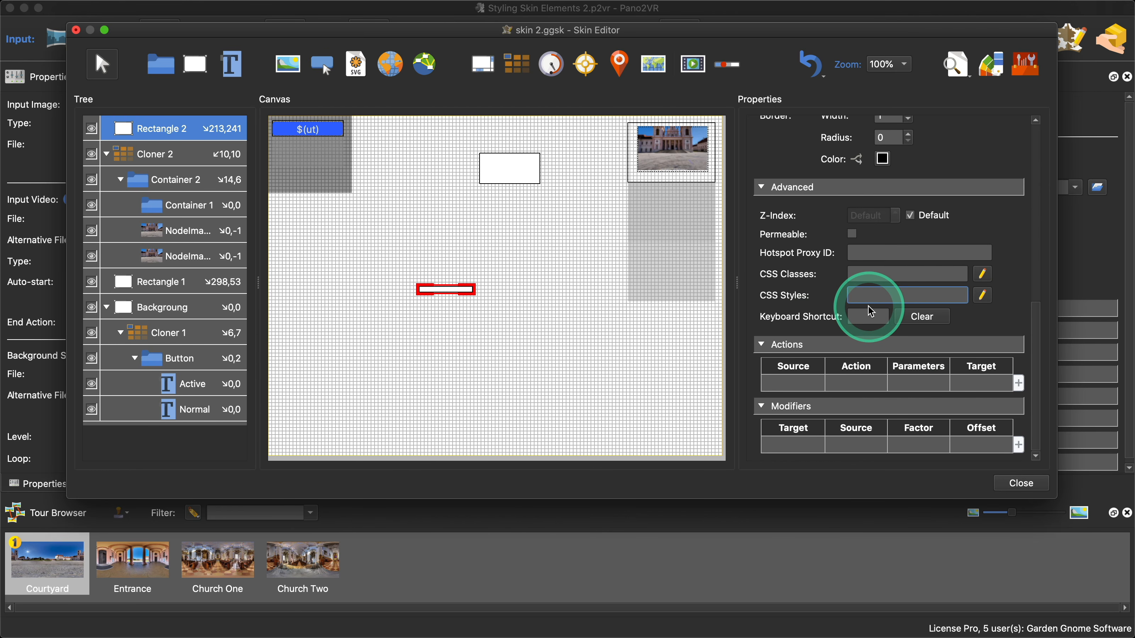
key(super+v)
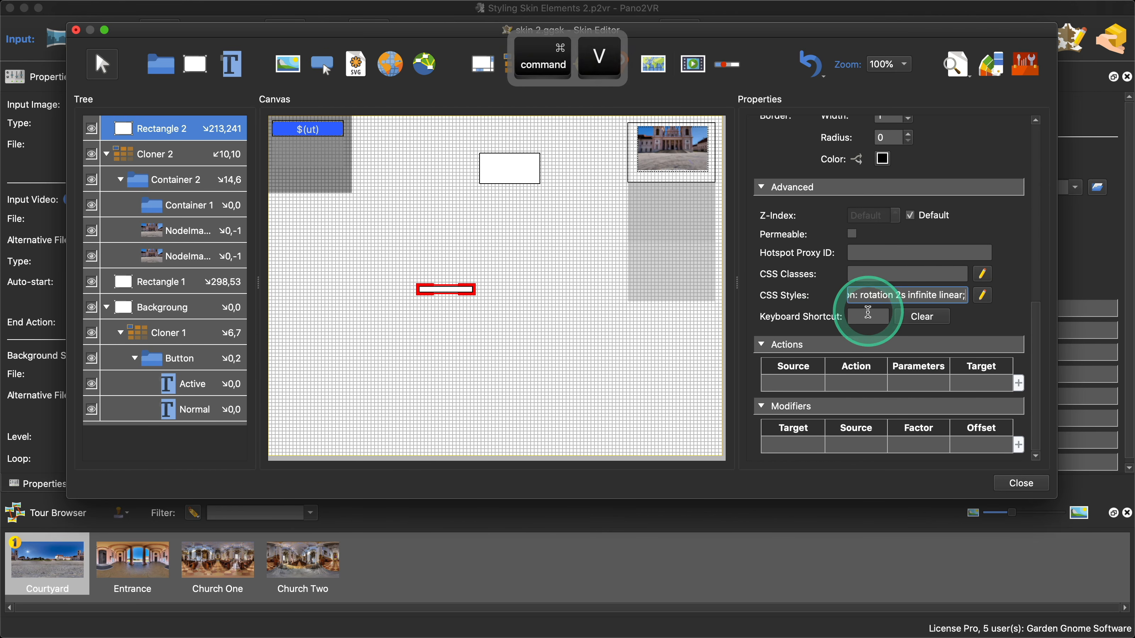
- Preview the skin live, try rotation durations of 1s and 5s for Rectangle 2, restore 2s, and close the preview
click(950, 73)
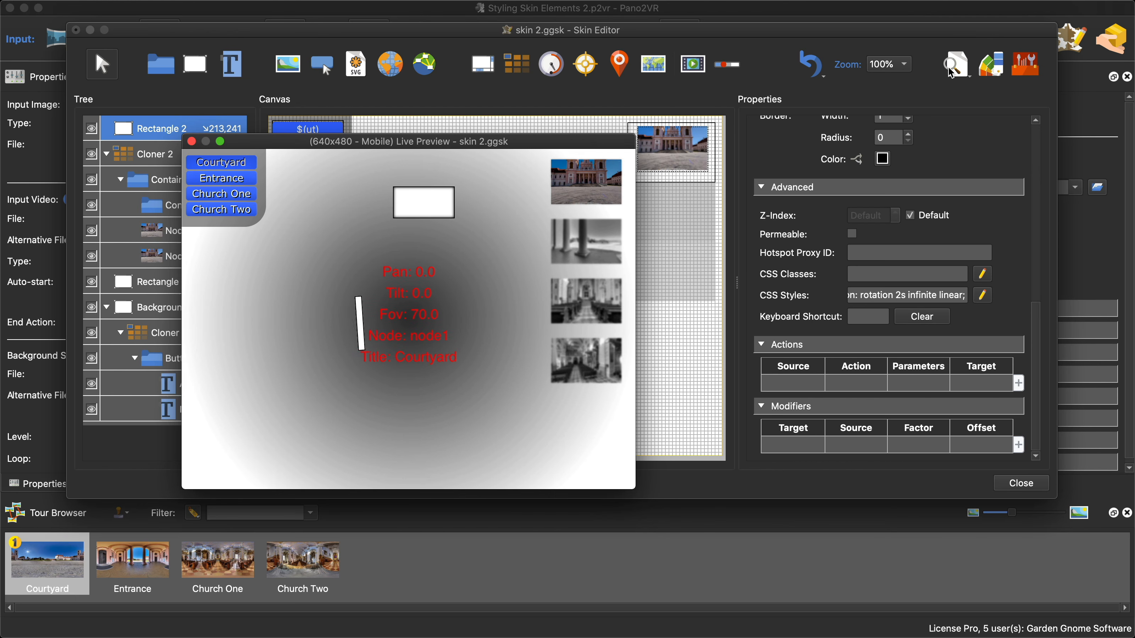
click(903, 299)
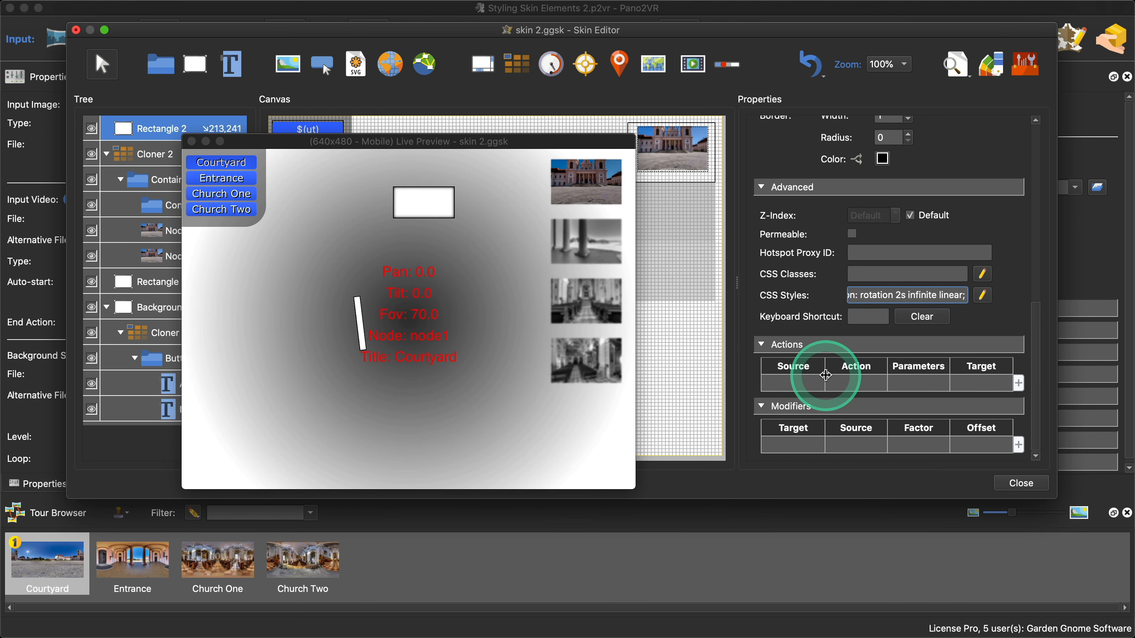
key(BackSpace)
text(1)
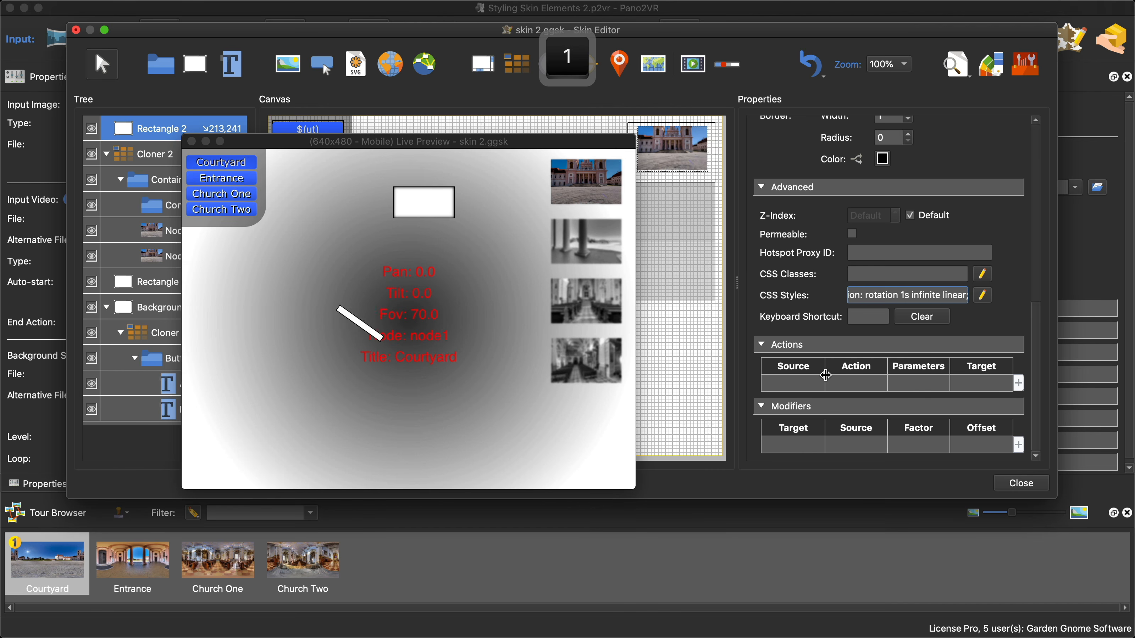
key(BackSpace)
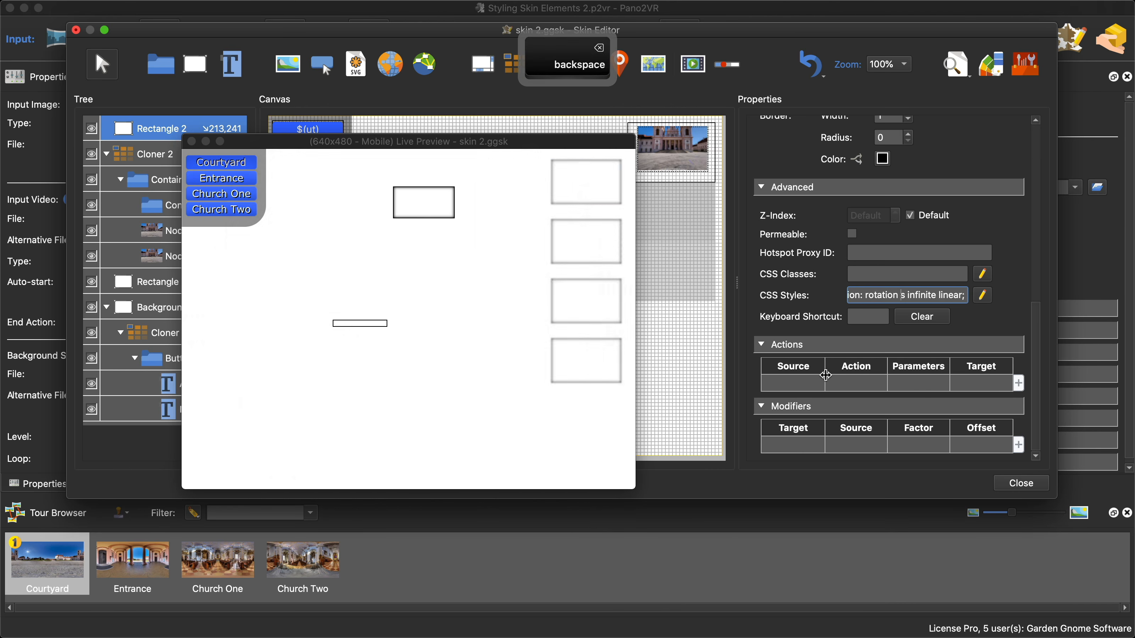
text(5)
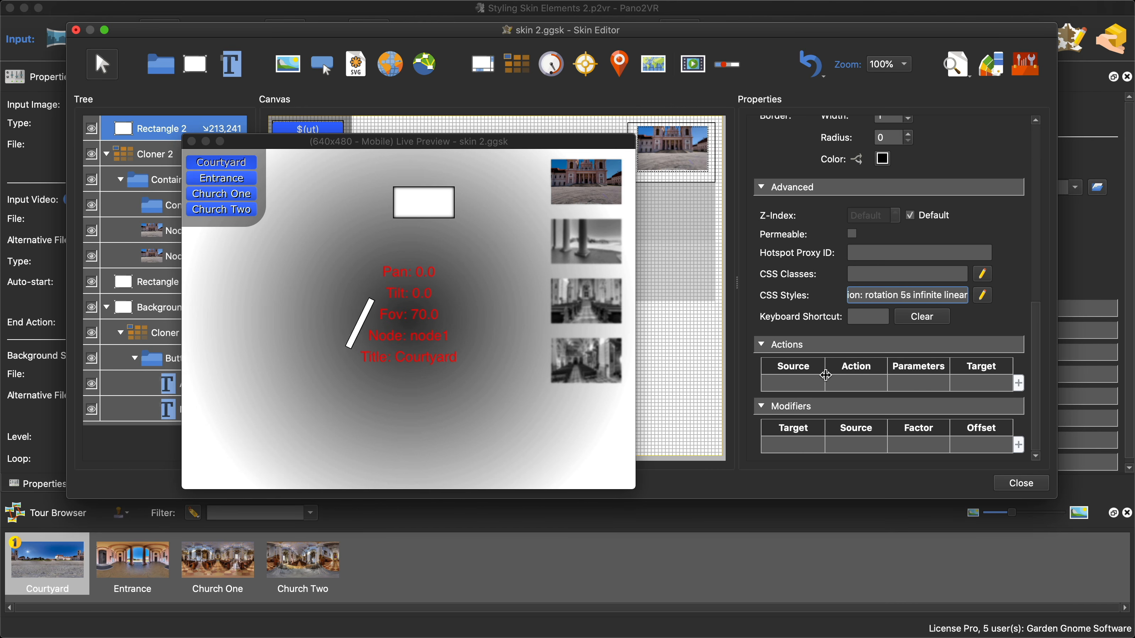
click(904, 296)
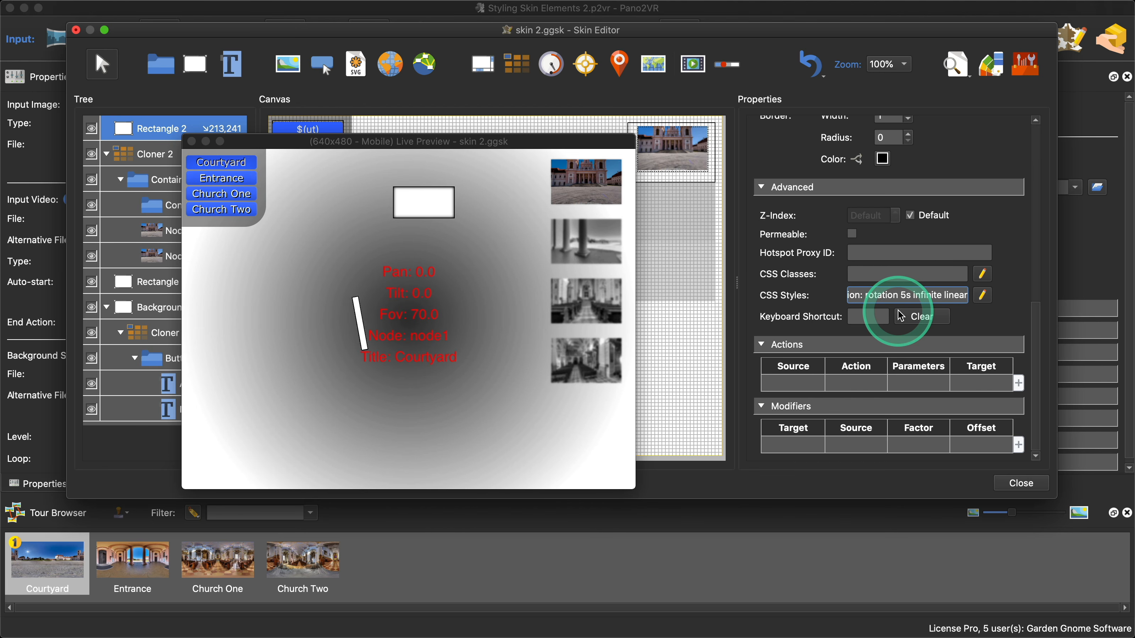
key(BackSpace)
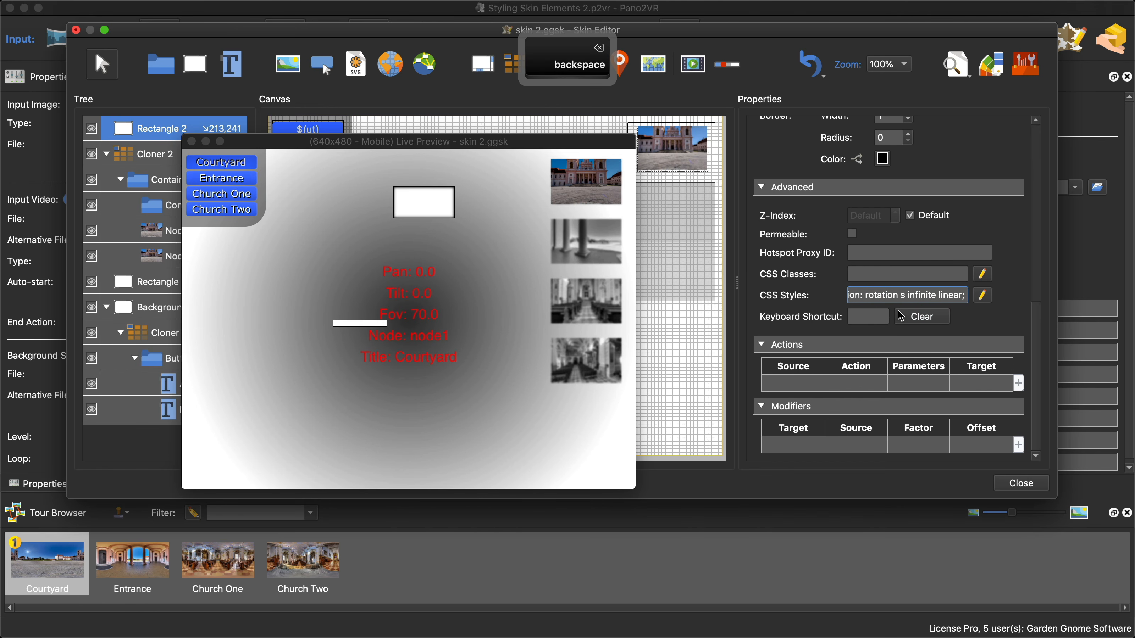
text(1)
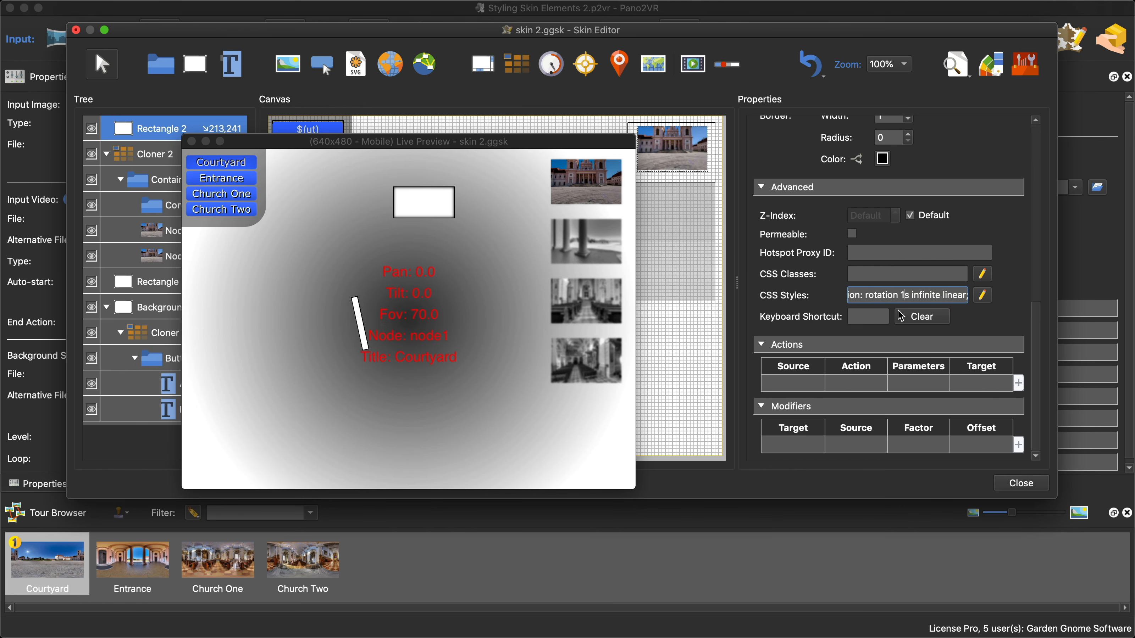
key(BackSpace)
text(2)
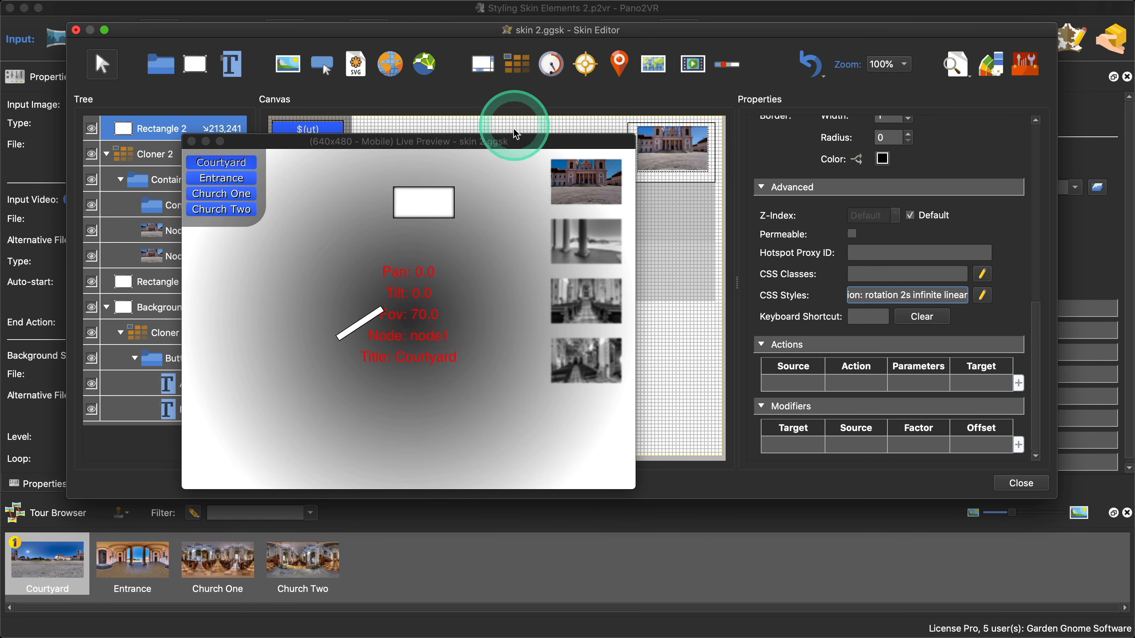
drag(522, 143, 475, 104)
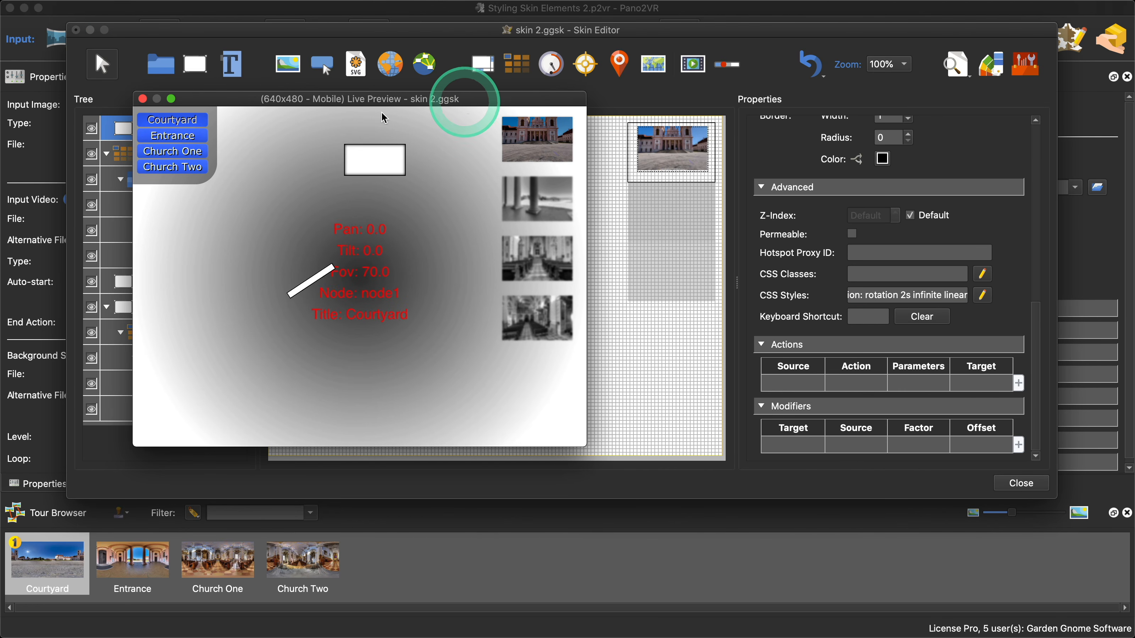
click(142, 99)
- Duplicate Rectangle 2 with copy and paste, and set the copy's ID to "Rectangle 3"
click(466, 325)
click(451, 304)
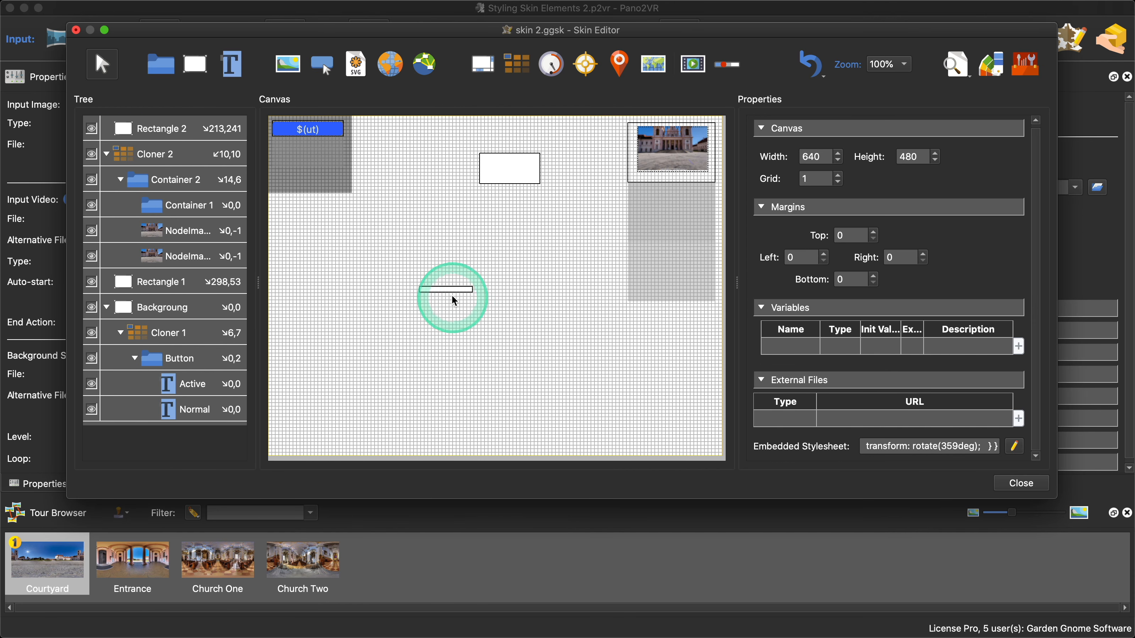
click(450, 288)
key(super+c)
key(super+v)
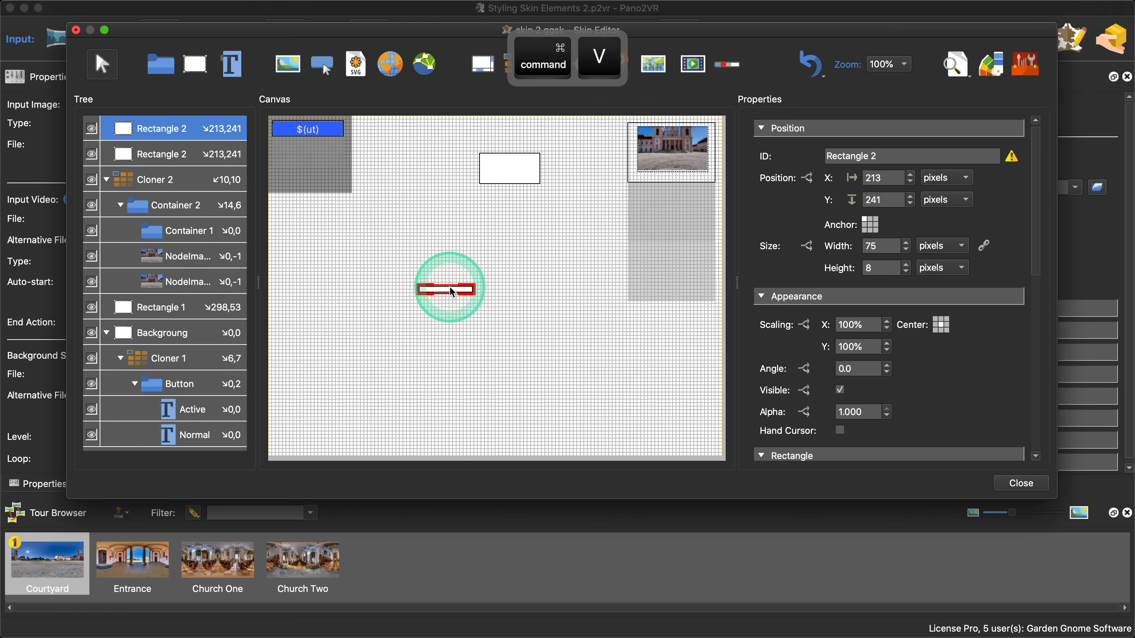
click(182, 130)
click(862, 156)
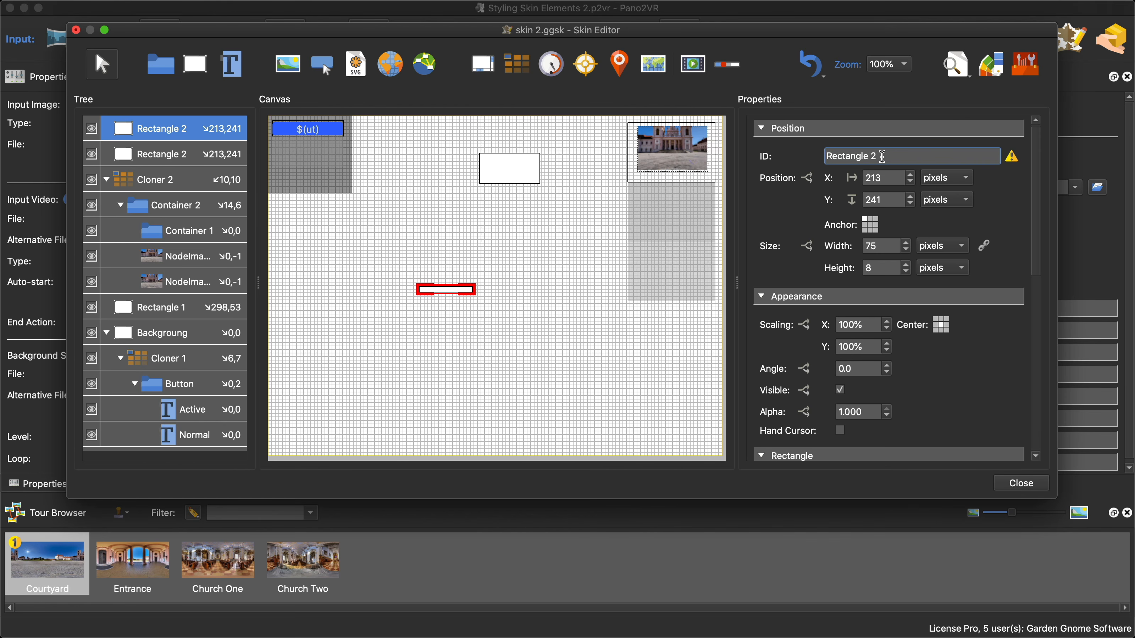
key(BackSpace)
text(3)
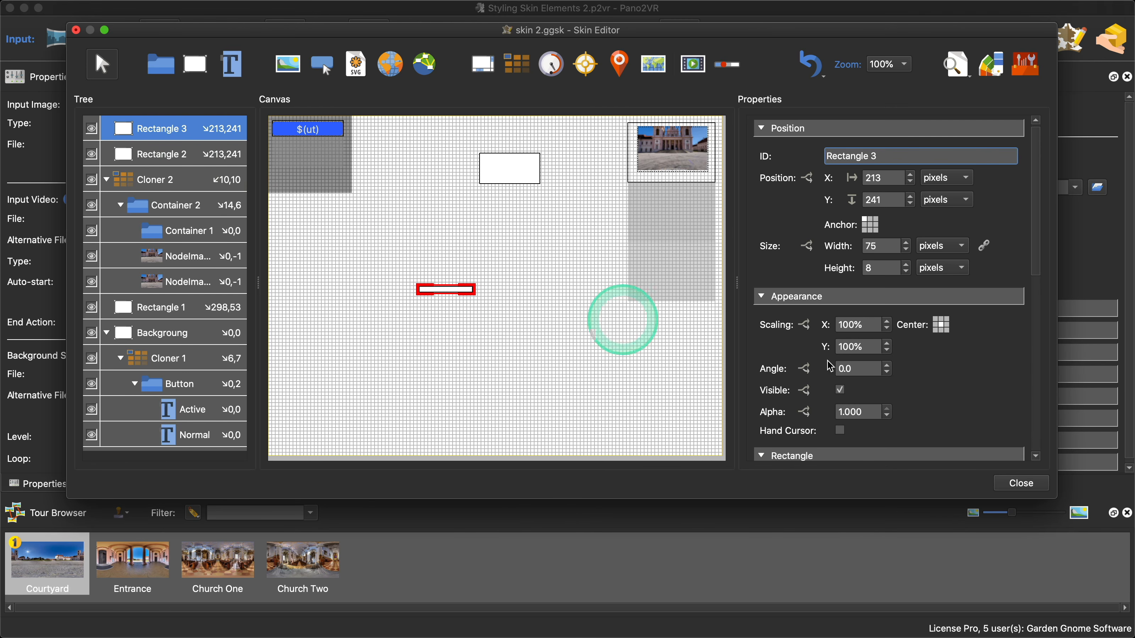
scroll(968, 386, down, 10)
scroll(976, 392, down, 1)
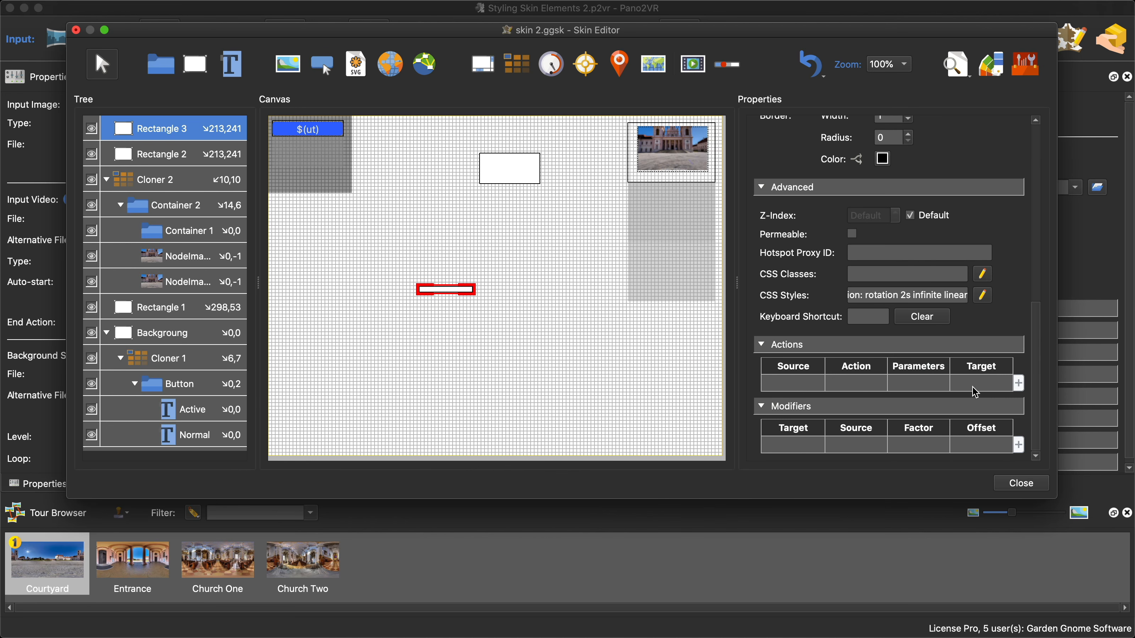
click(642, 376)
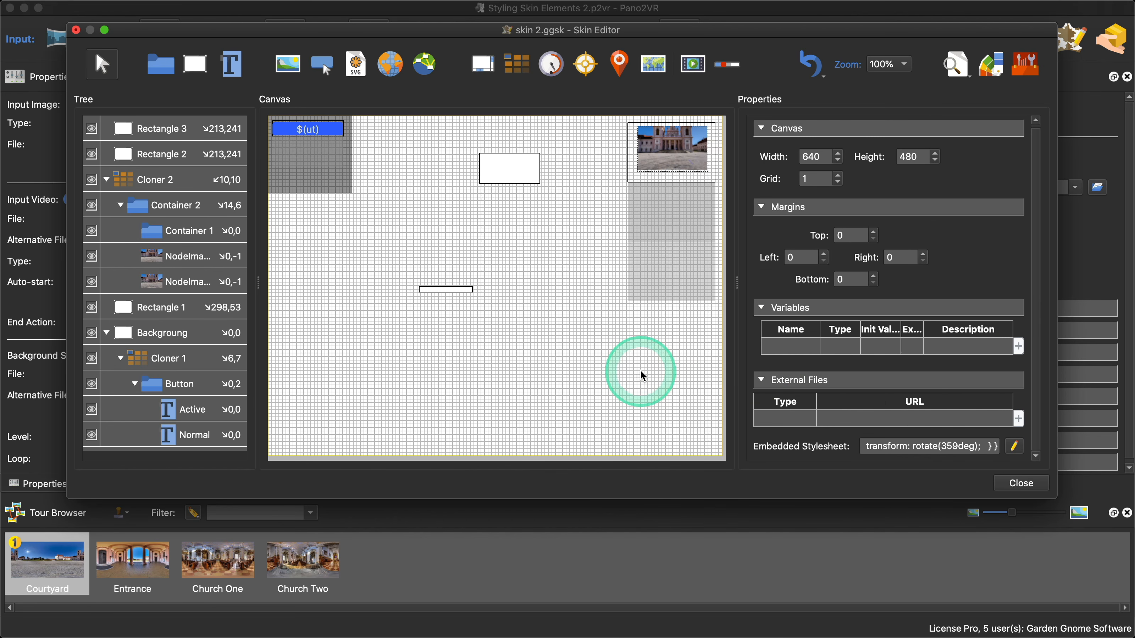
click(1015, 447)
mouse_move(614, 144)
mouse_down()
mouse_move(616, 127)
mouse_move(733, 103)
mouse_up()
drag(760, 297, 876, 380)
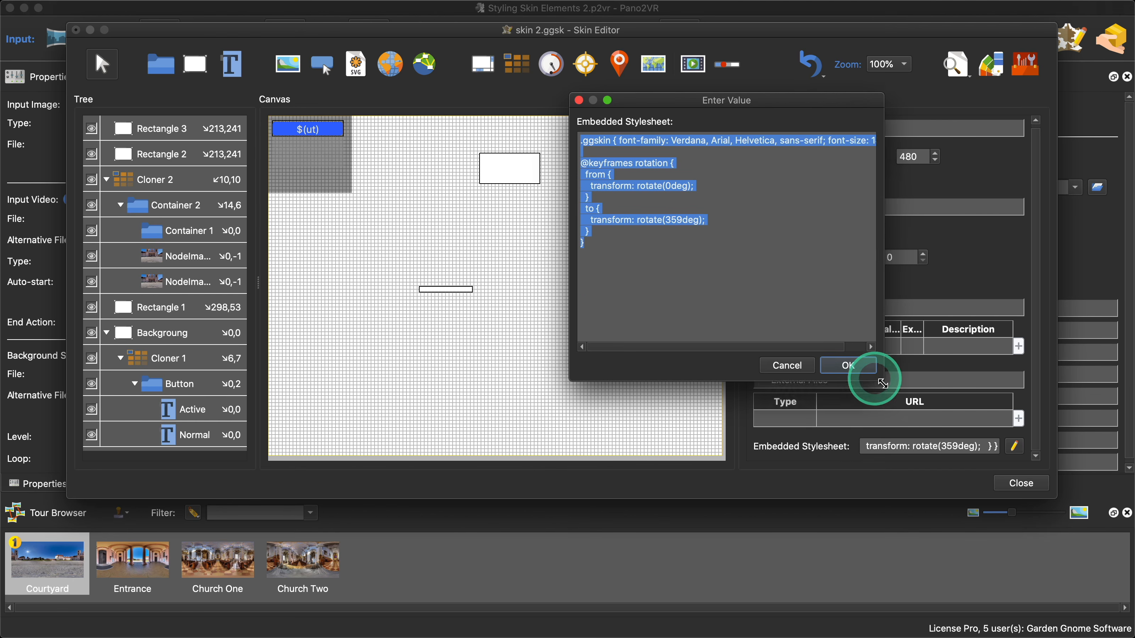
click(789, 323)
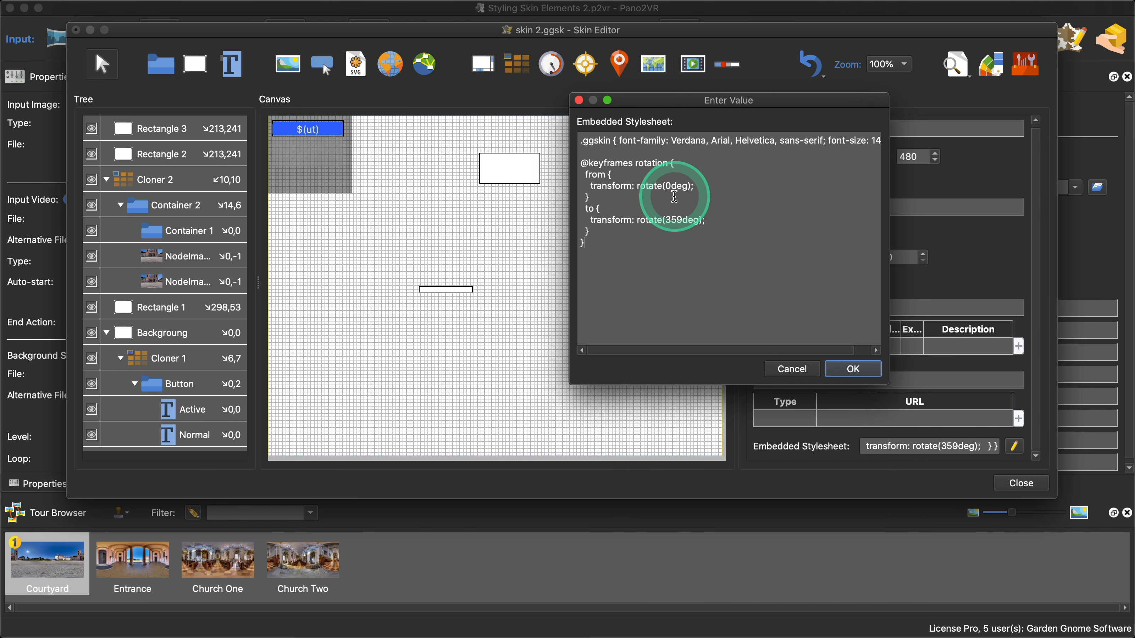
click(851, 369)
- Examine the animation declaration in Rectangle 3's CSS styles and close its editor without changes
click(435, 288)
scroll(943, 360, down, 6)
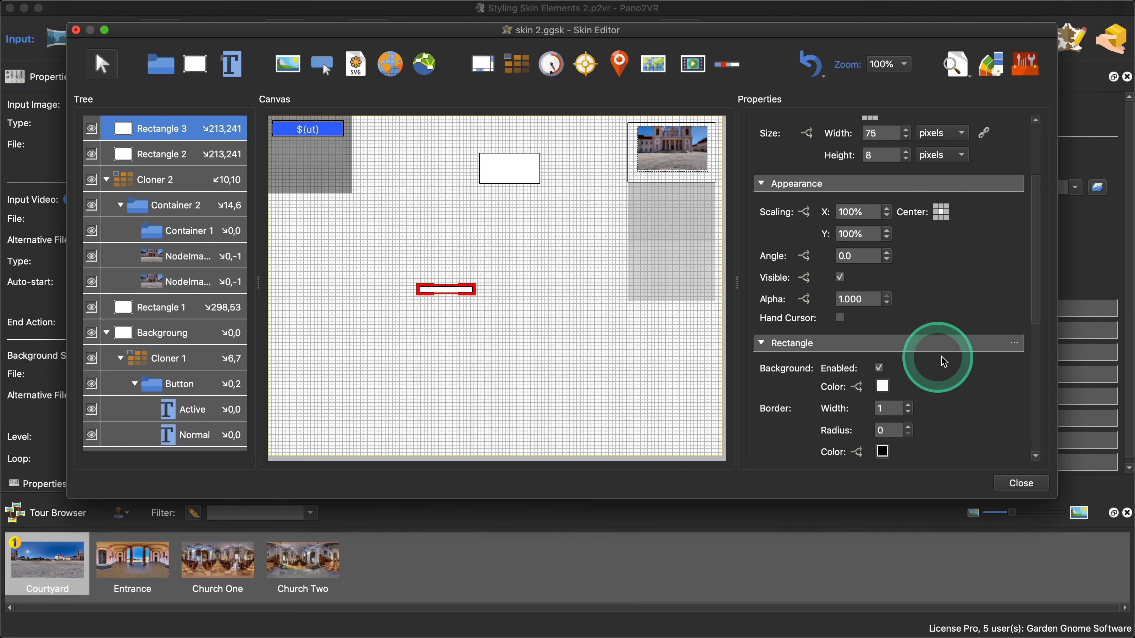
scroll(959, 363, down, 3)
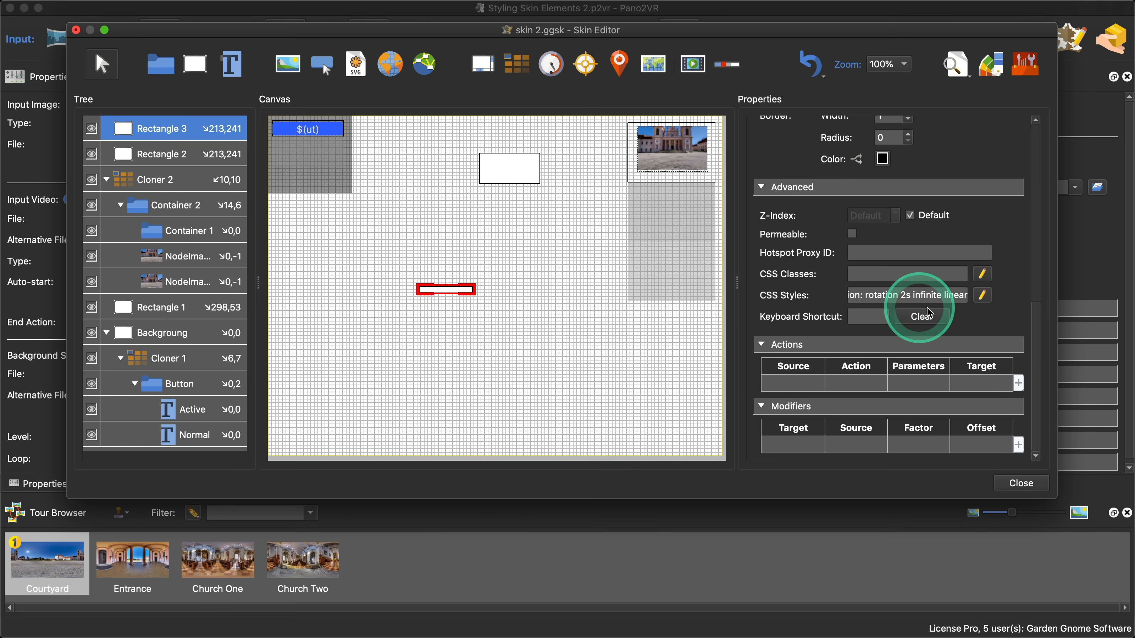
click(988, 299)
click(590, 262)
click(626, 333)
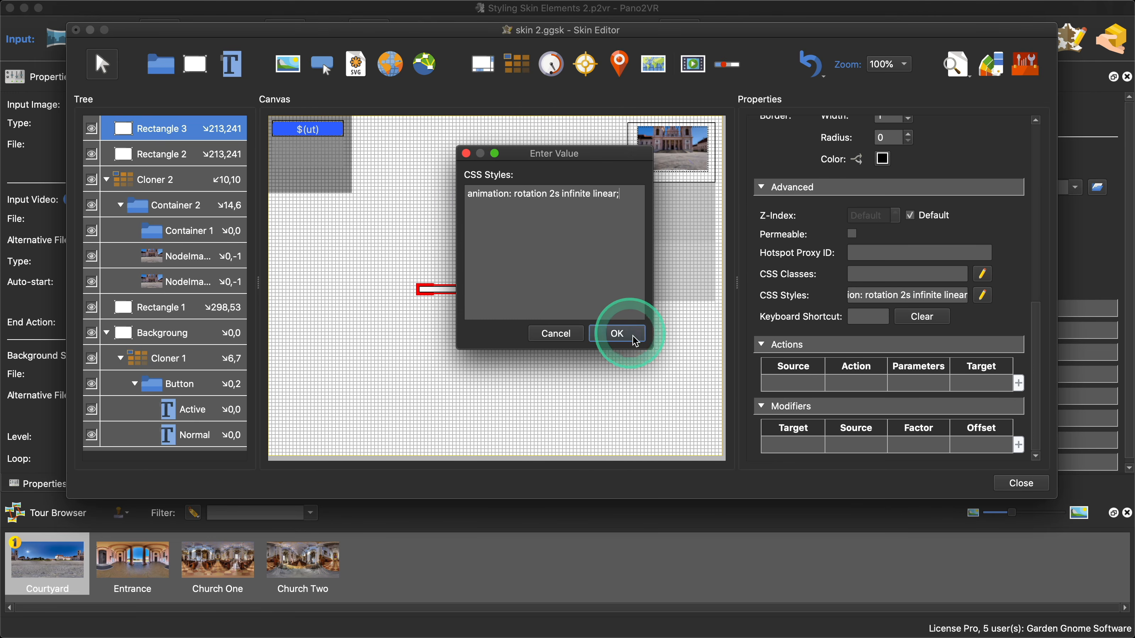
drag(649, 347, 733, 381)
click(558, 198)
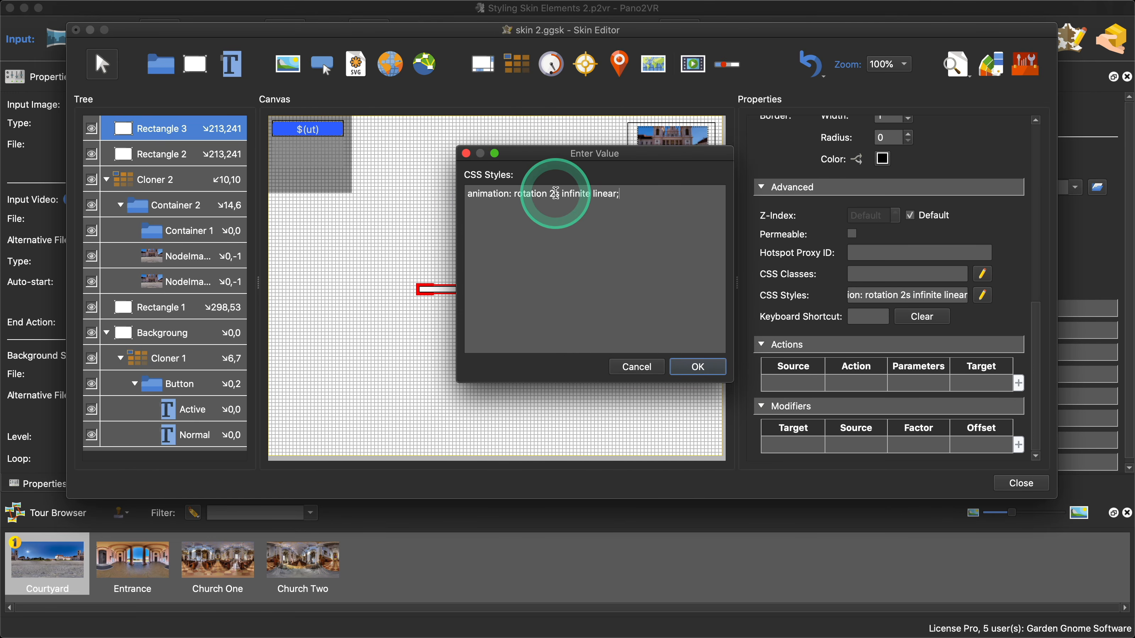
drag(562, 155, 241, 38)
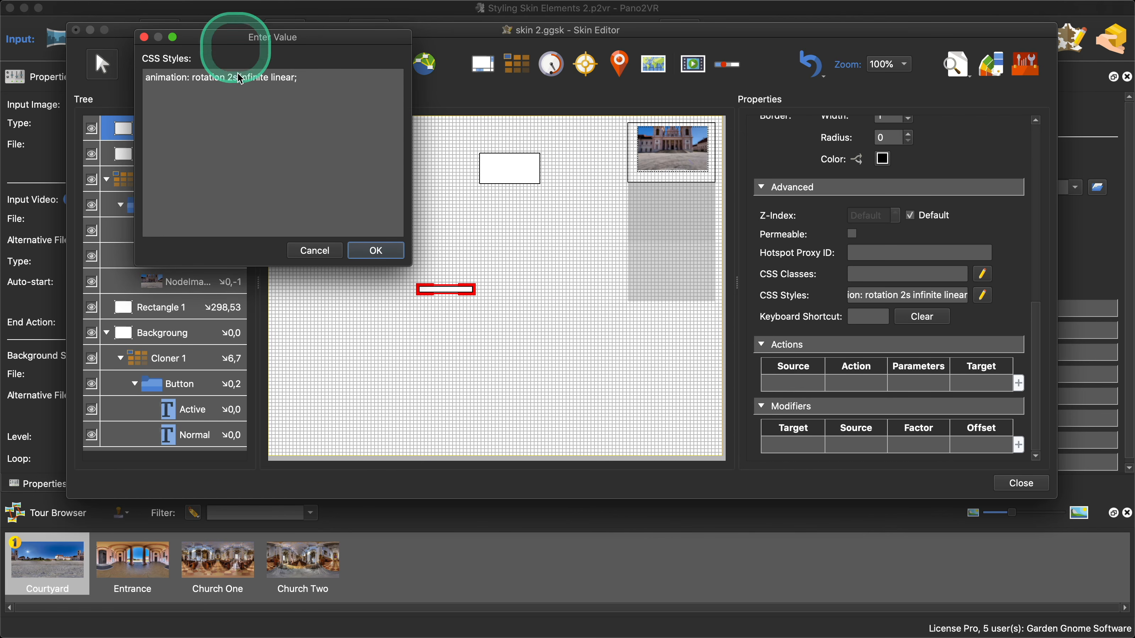
click(269, 81)
double_click(289, 97)
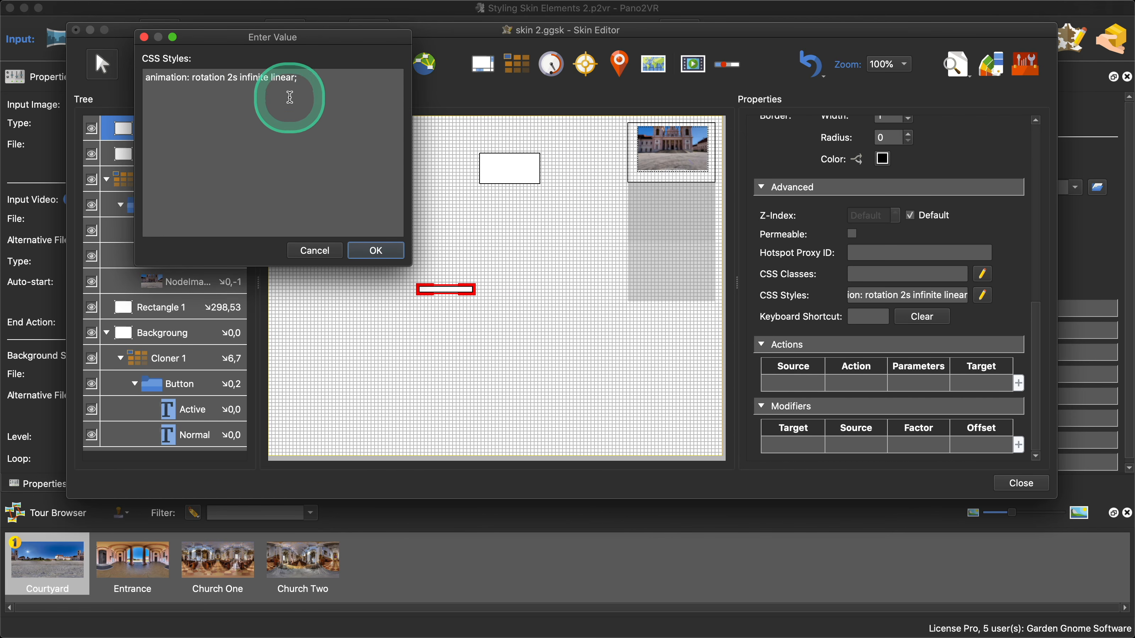
click(210, 83)
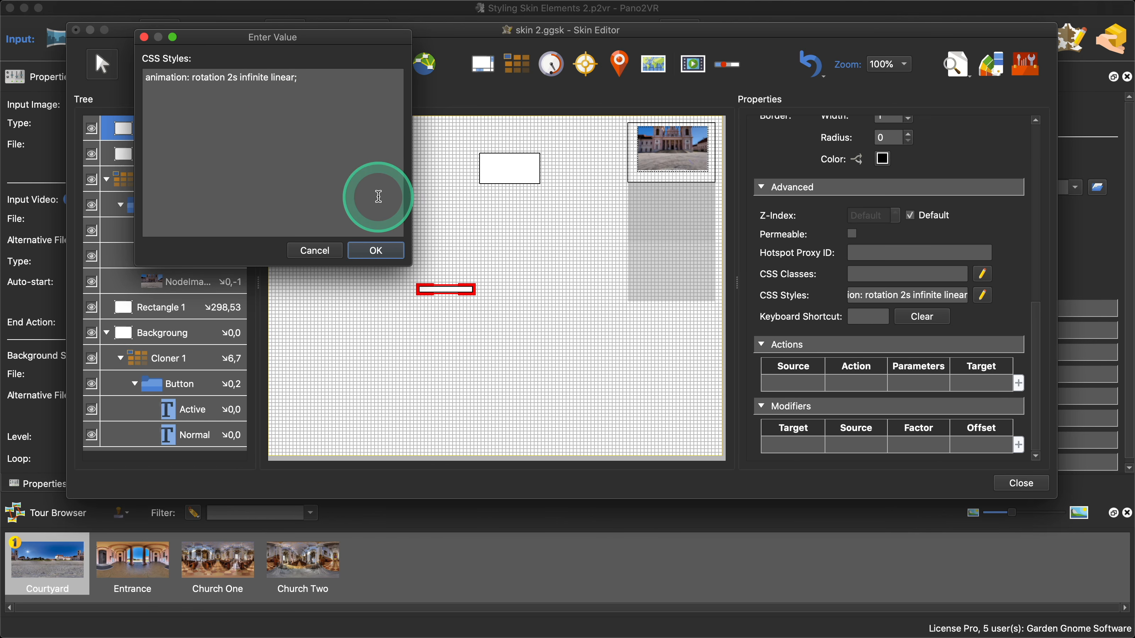
click(321, 249)
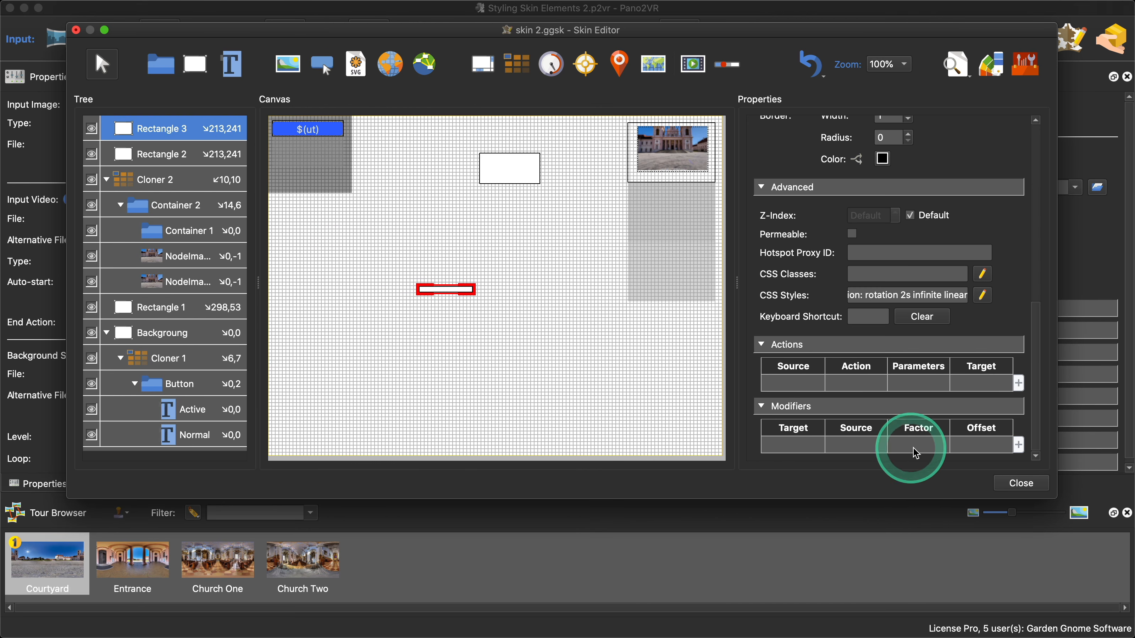
click(666, 349)
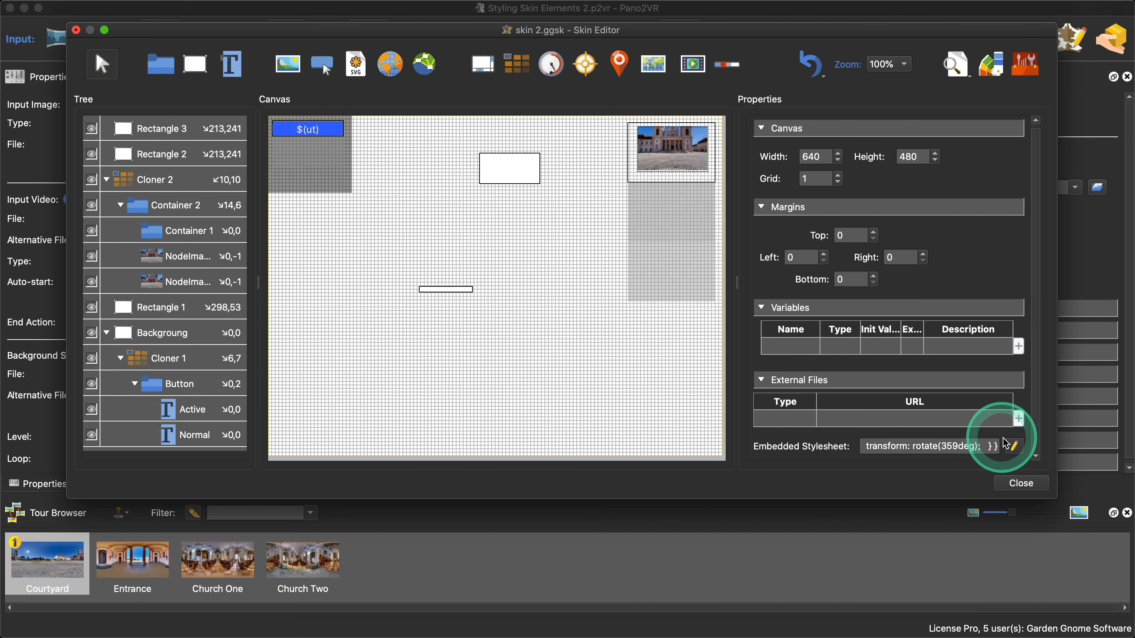
click(1014, 446)
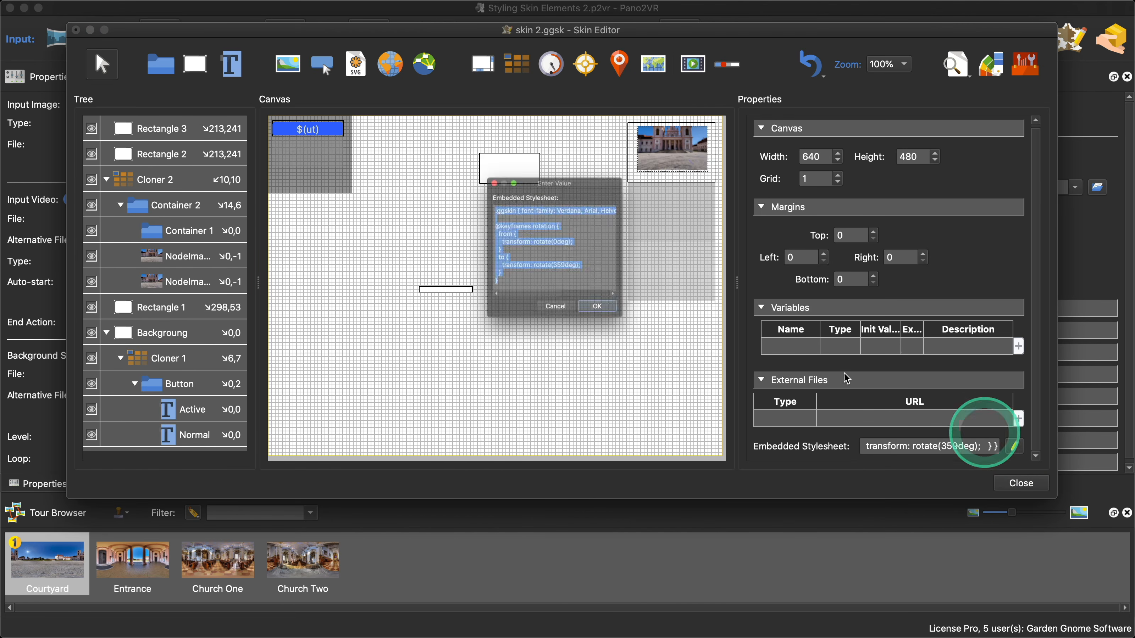
click(562, 291)
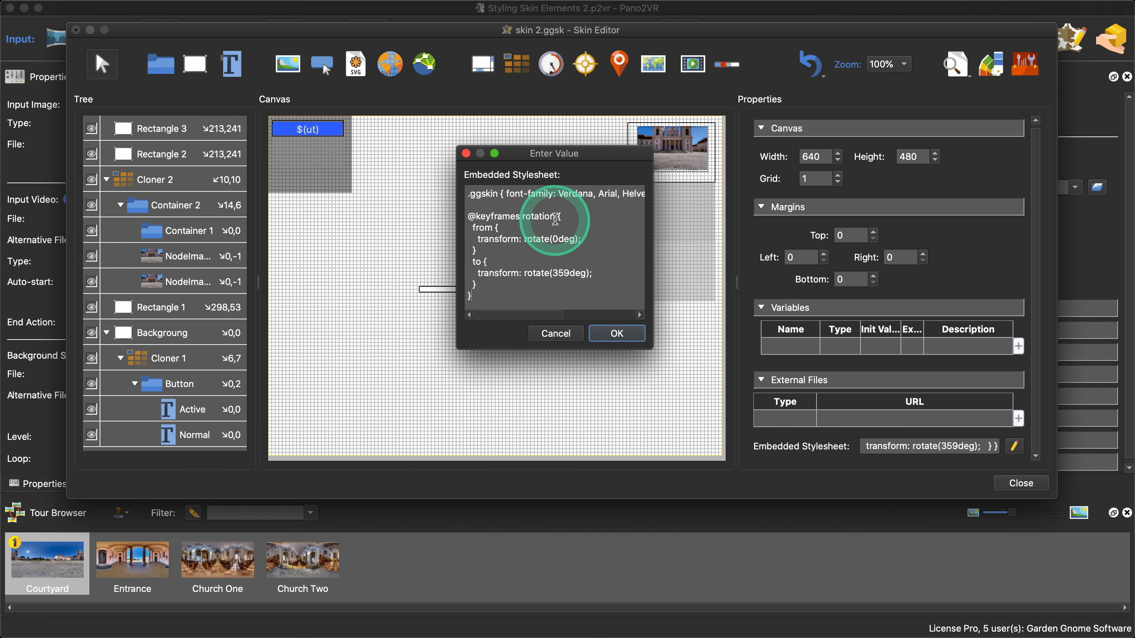
click(555, 253)
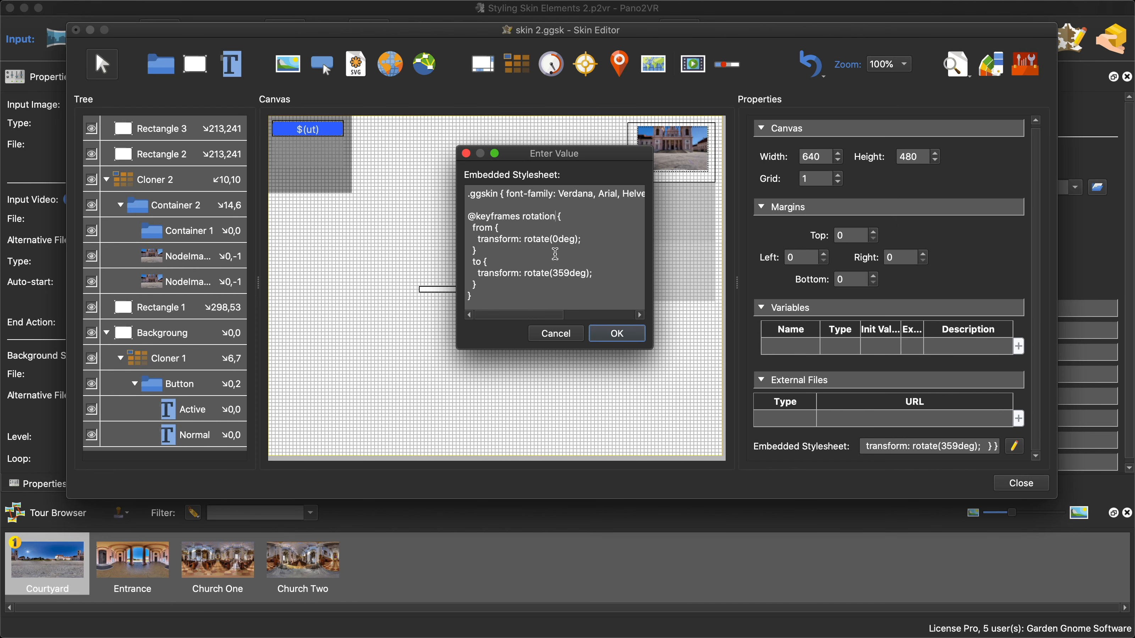
text(CW)
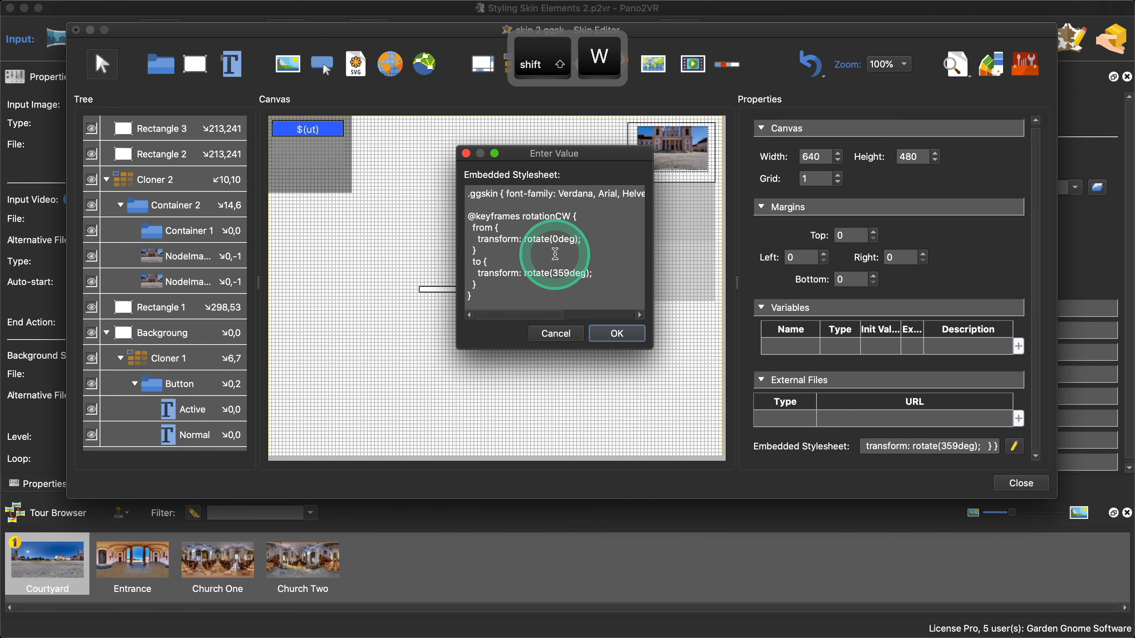
click(604, 334)
- Change the animation name in Rectangle 3's CSS styles to rotationCW, and check the skin in a live preview
click(455, 290)
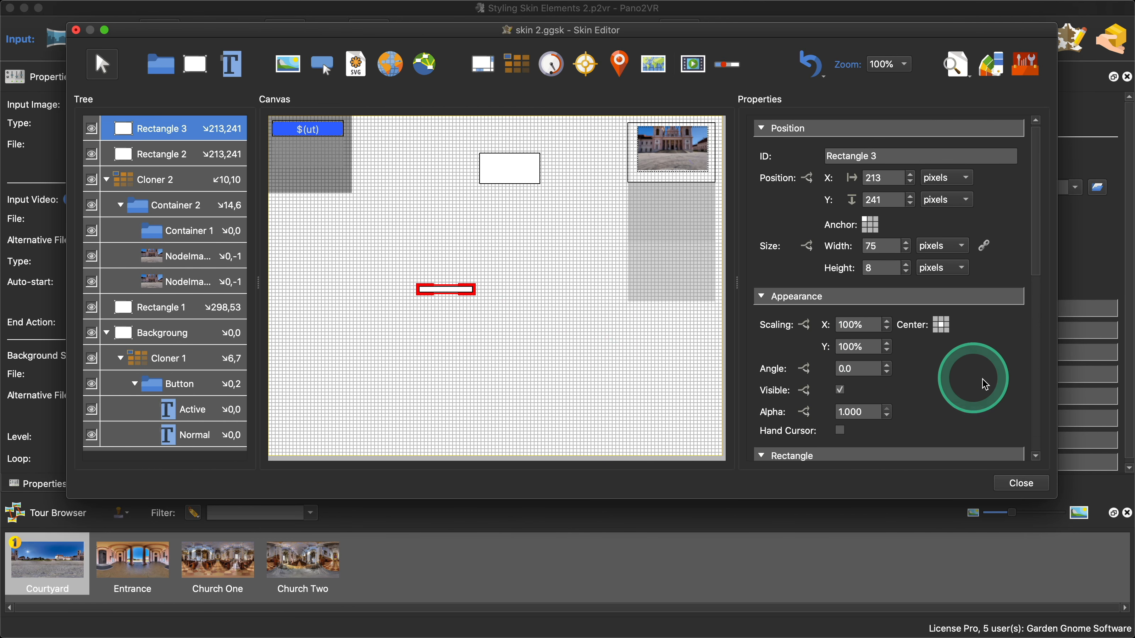
scroll(986, 384, down, 6)
scroll(986, 385, down, 4)
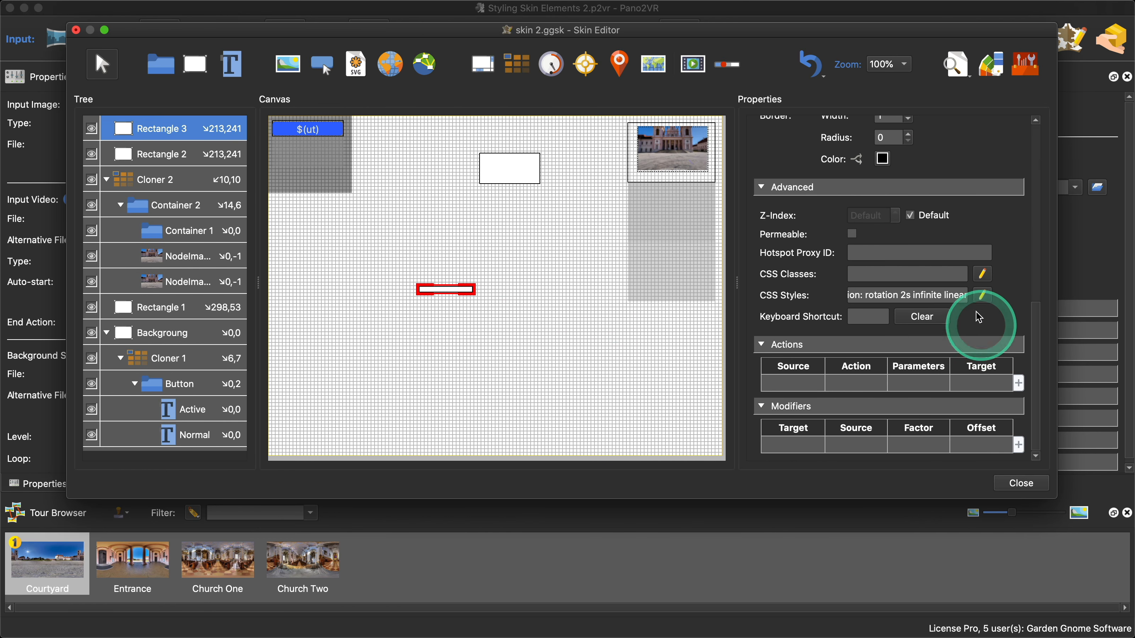
click(896, 300)
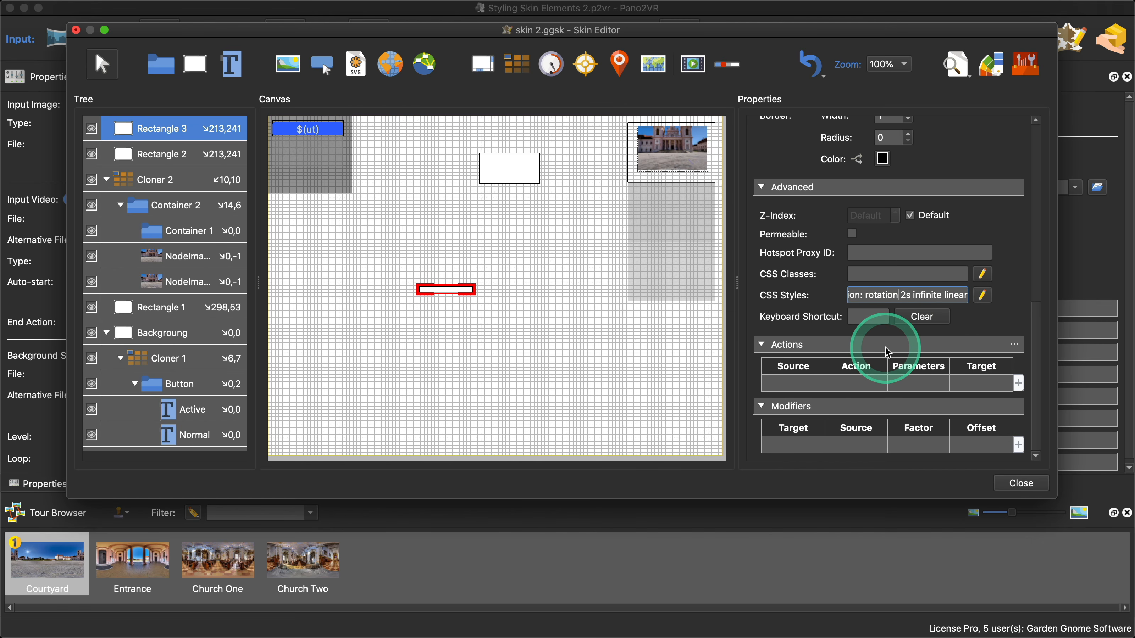
text(CW)
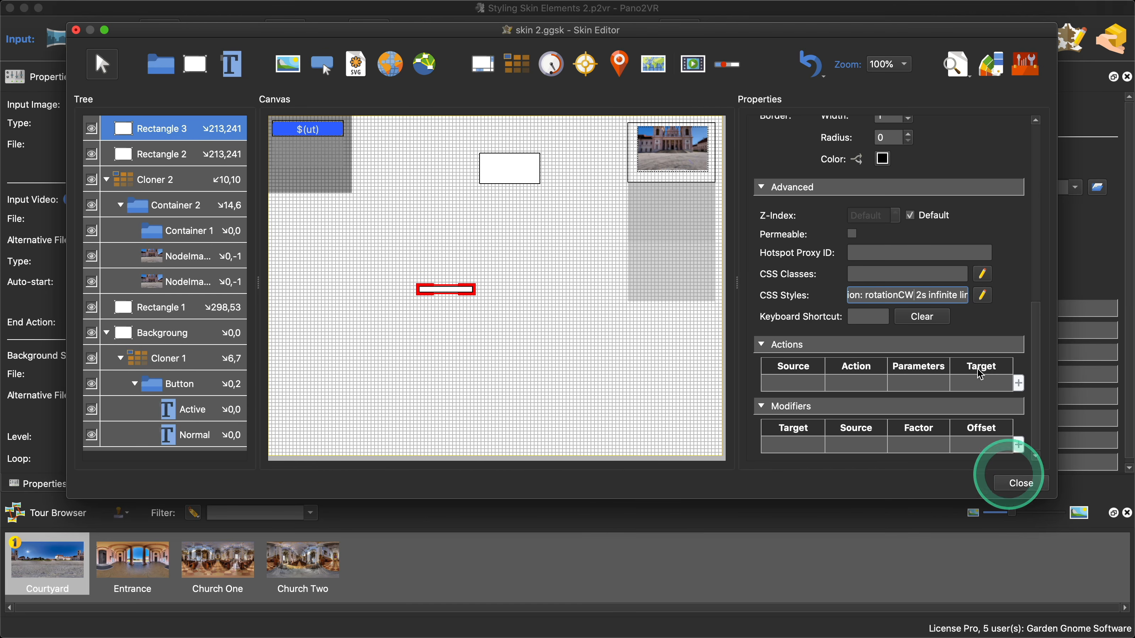
click(968, 83)
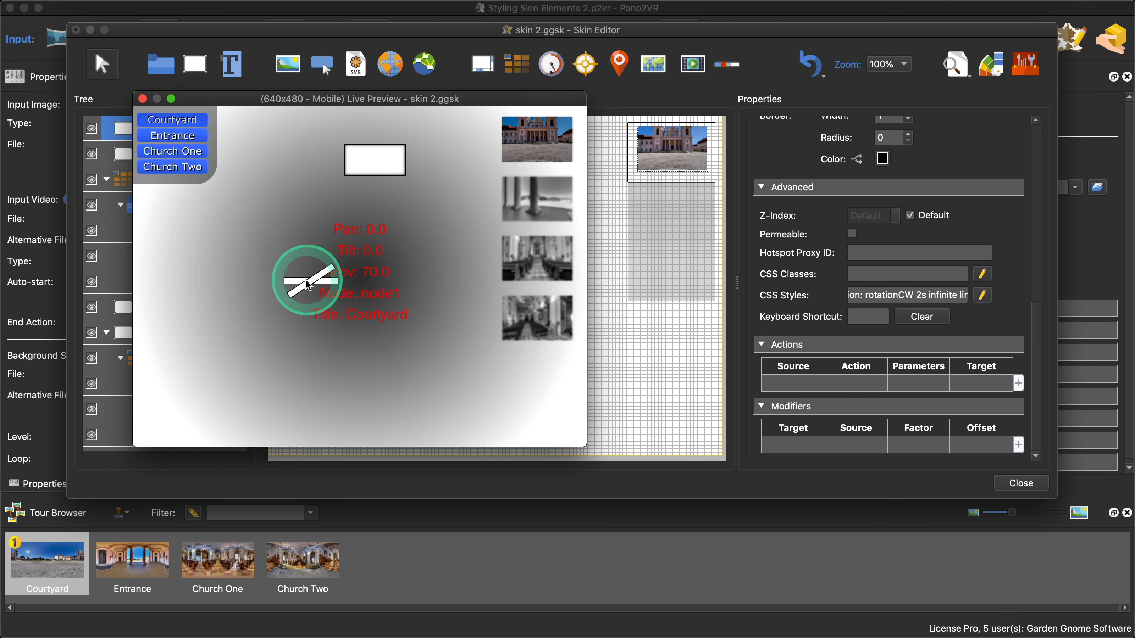
click(142, 99)
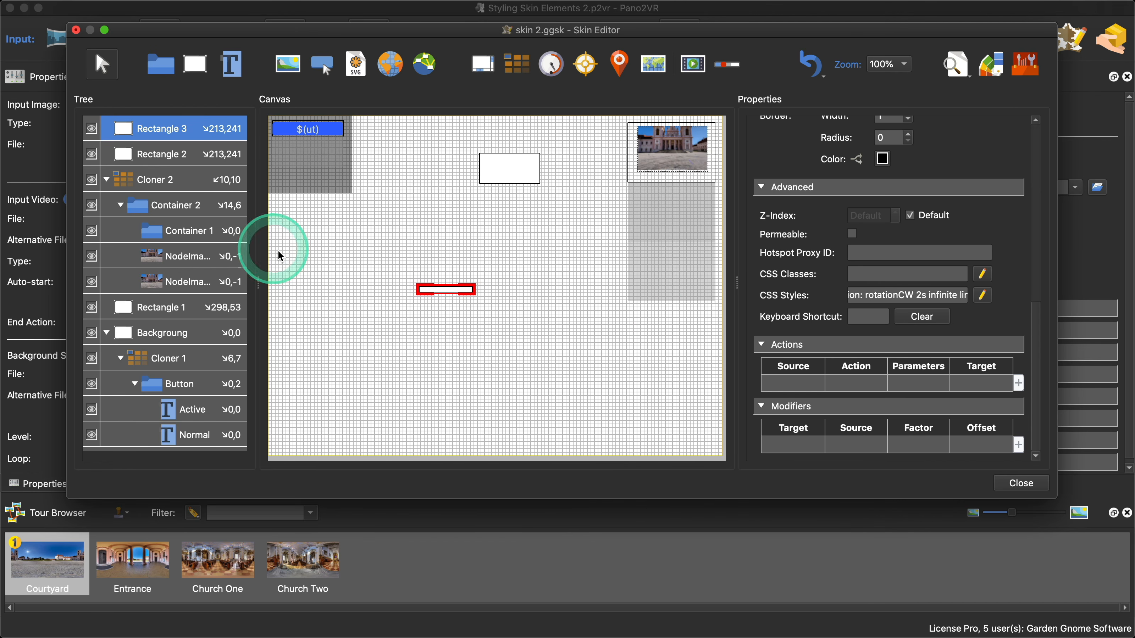
click(167, 154)
scroll(904, 375, down, 10)
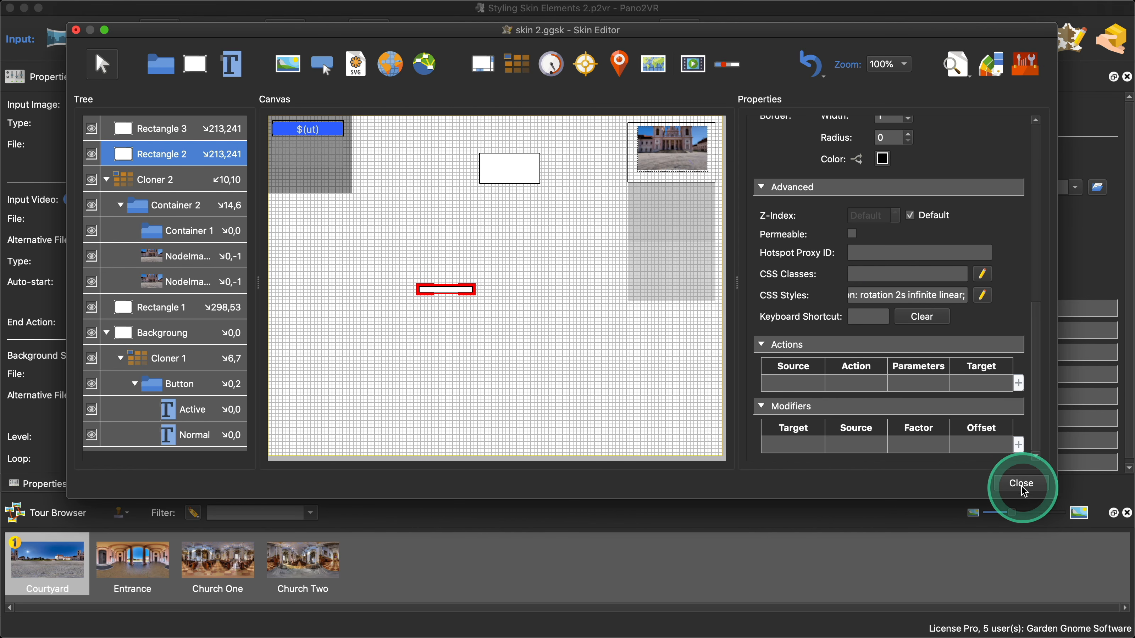
click(664, 362)
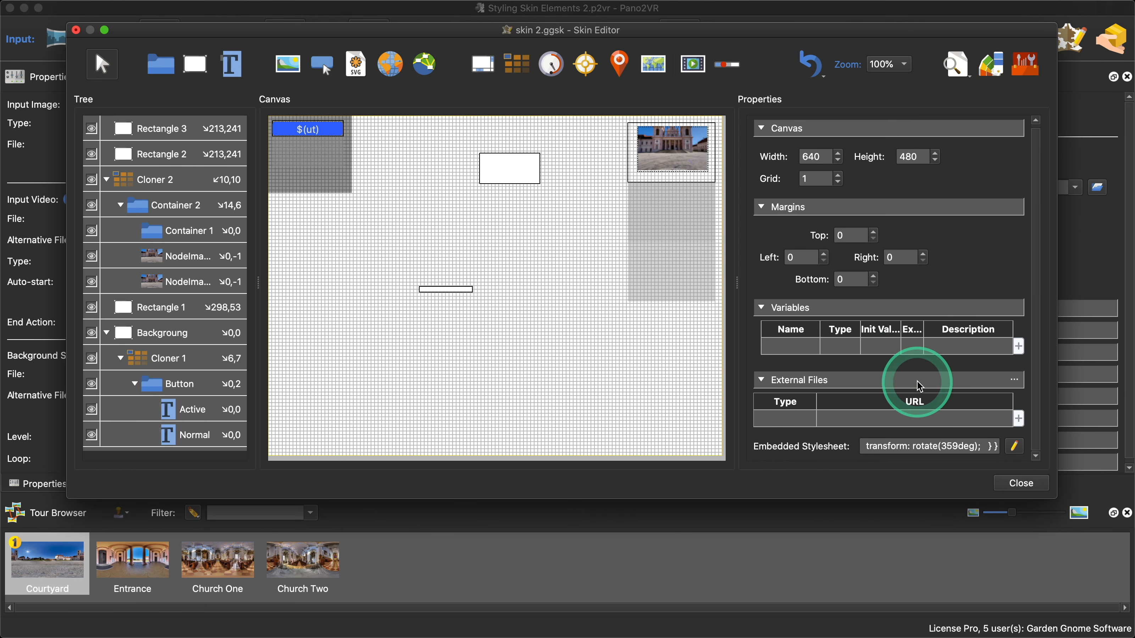
click(1014, 447)
click(552, 288)
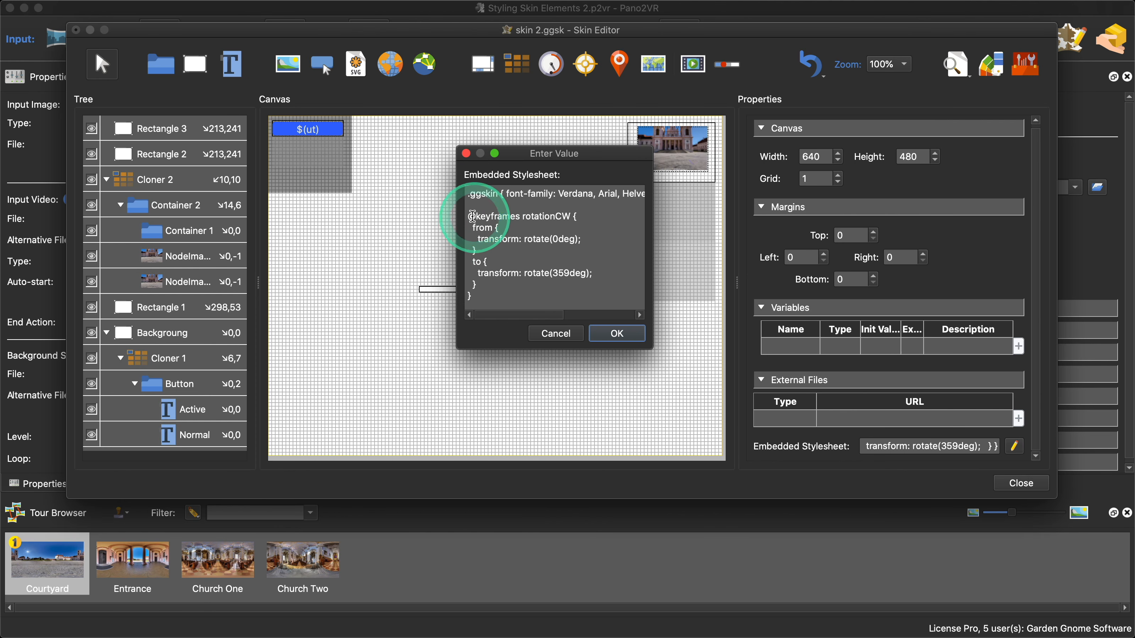
drag(468, 217, 558, 296)
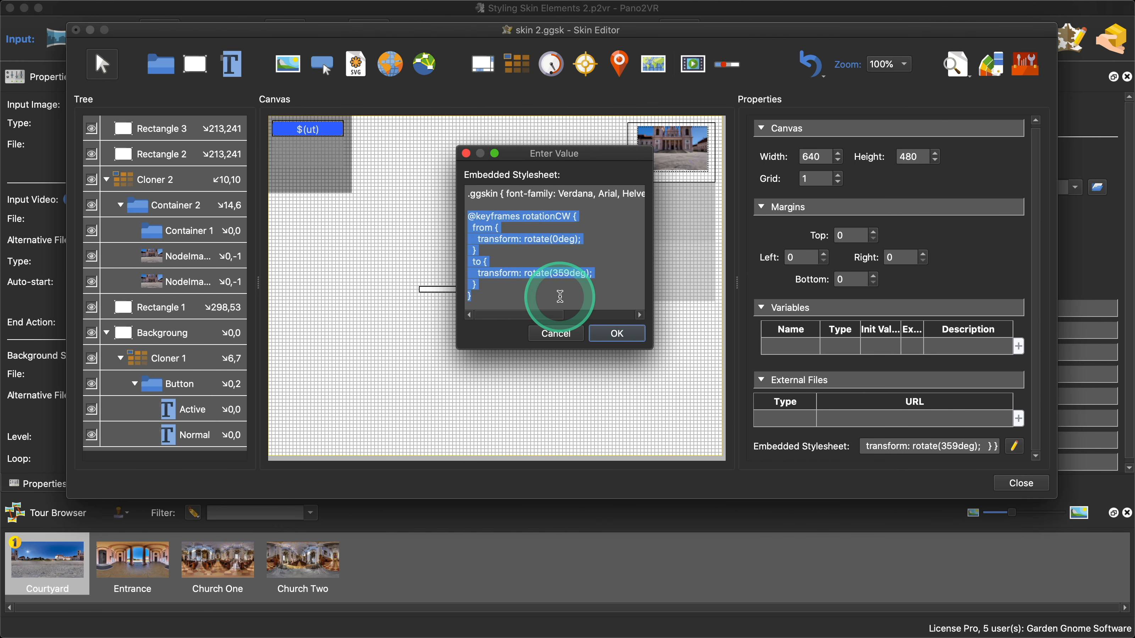
key(super+c)
click(489, 295)
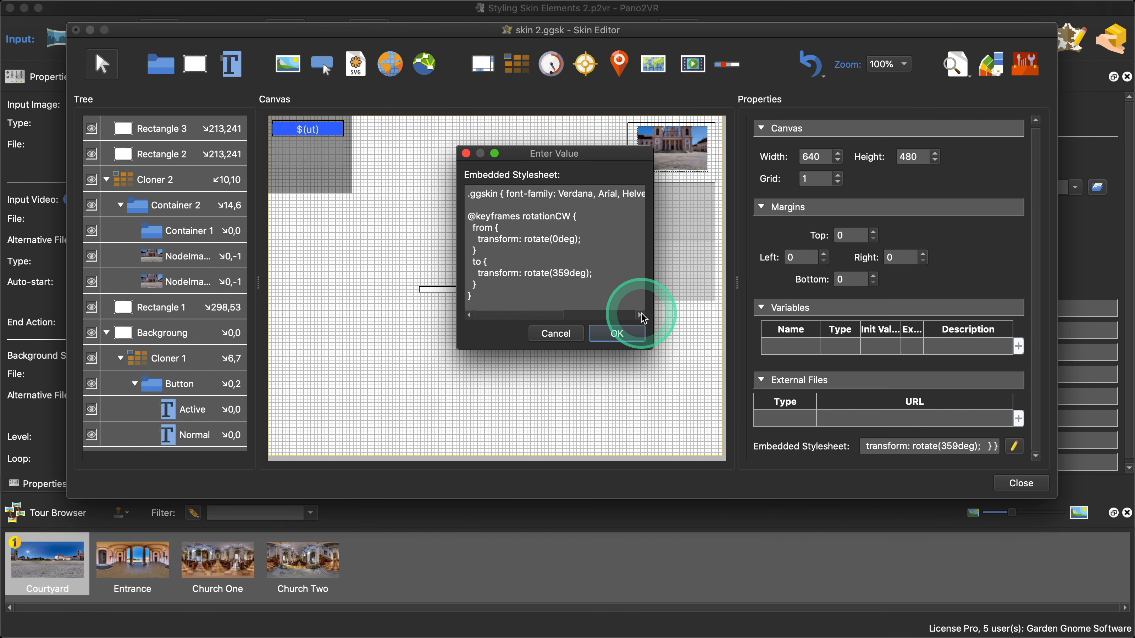
key(Return)
key(super+v)
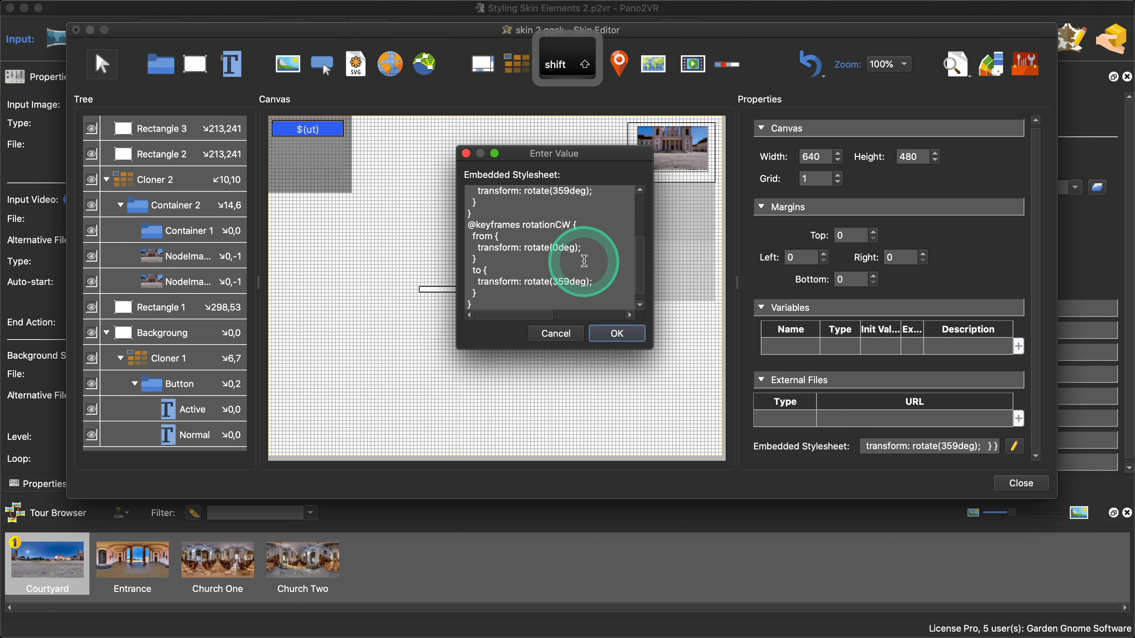
- Rename the duplicated keyframes rule to rotationCCW, set its end transform to rotate(-359deg), and confirm the stylesheet
text(C)
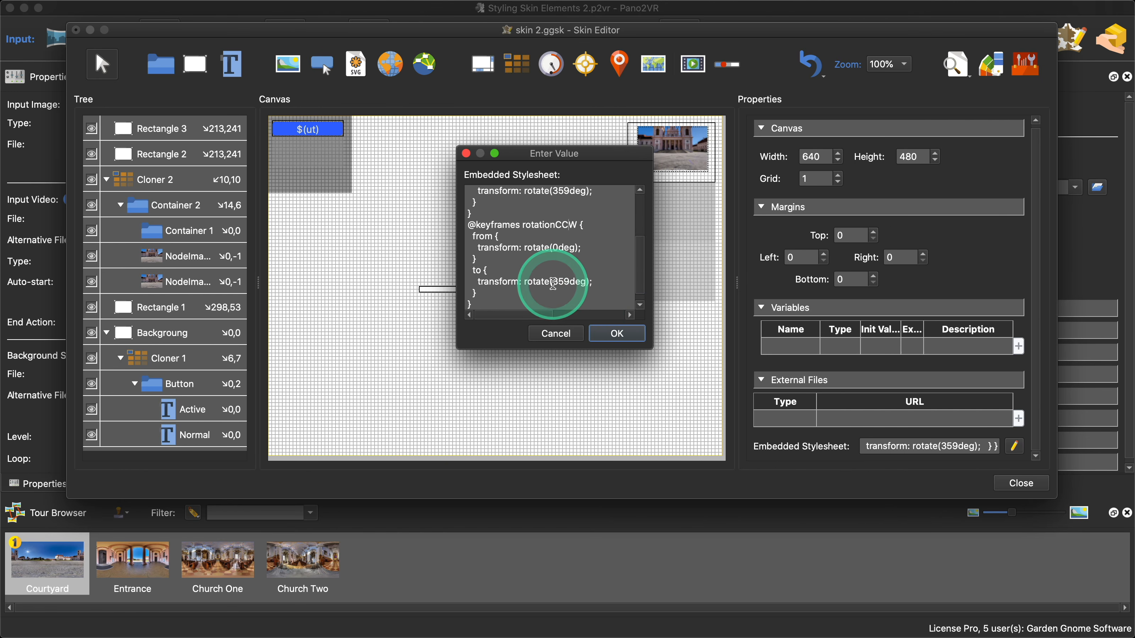
text(-)
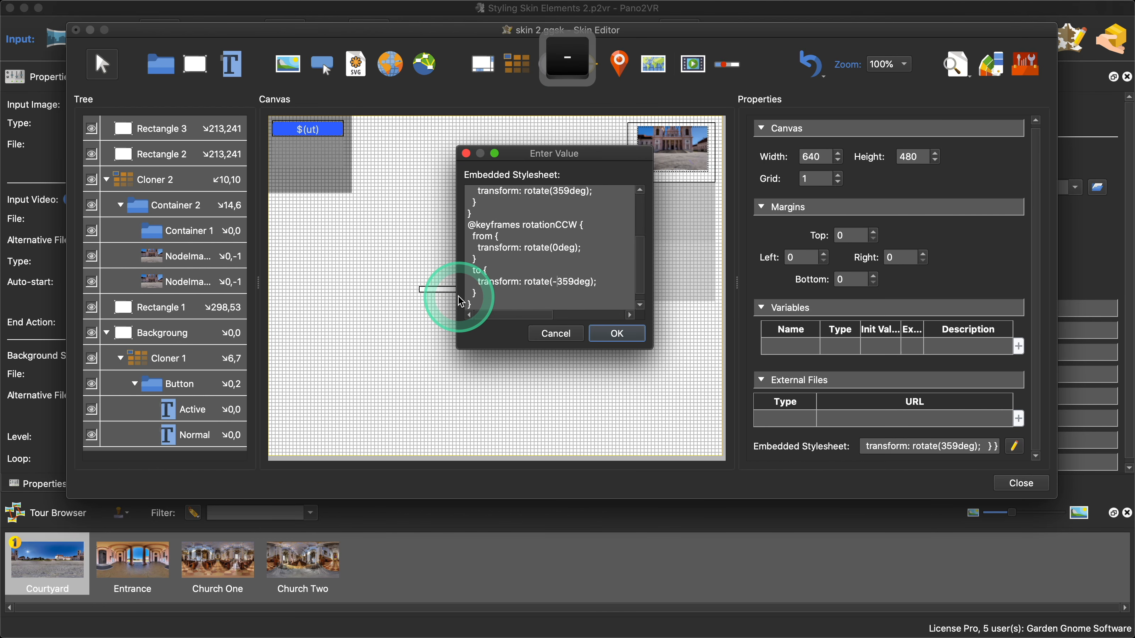
click(607, 333)
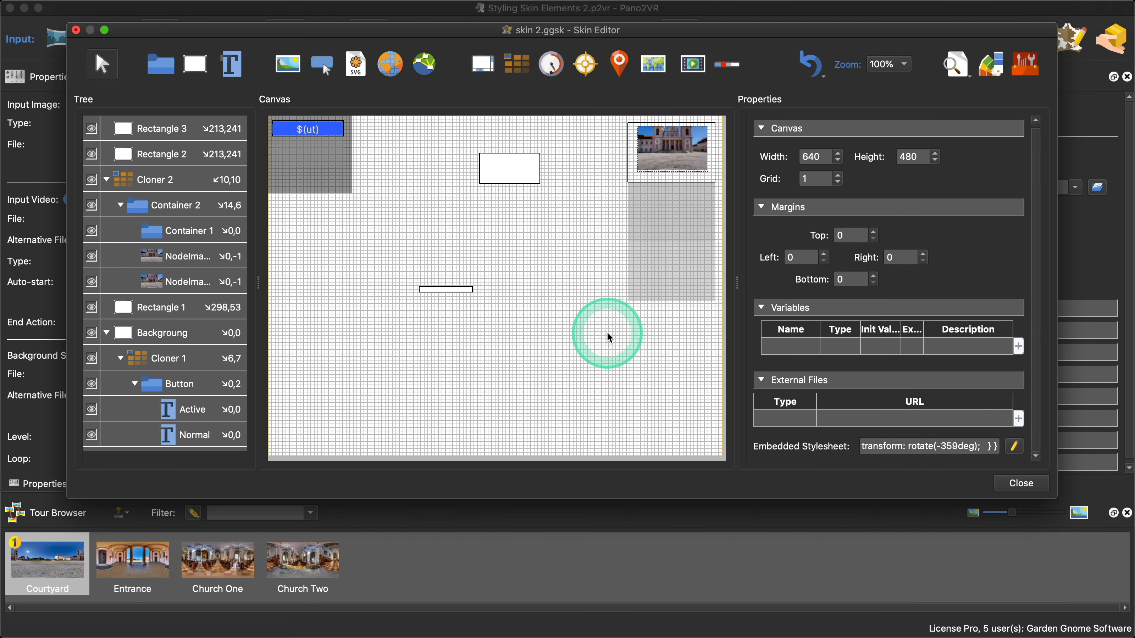
- Change the animation name in Rectangle 2's CSS styles to rotationCCW
click(168, 145)
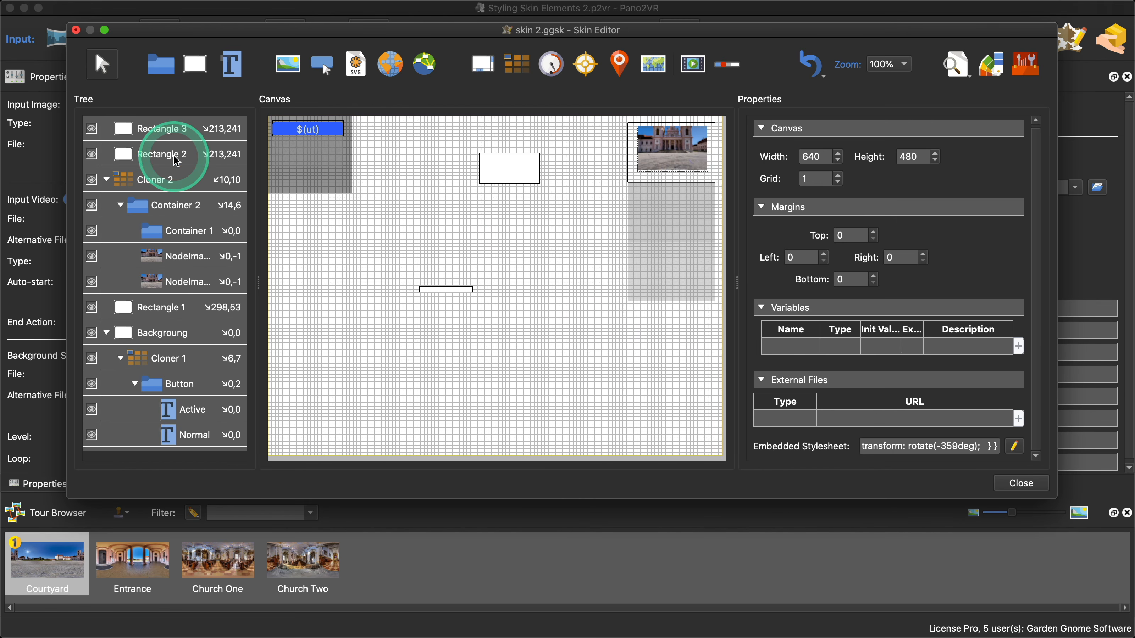
scroll(954, 370, down, 5)
scroll(954, 370, down, 5)
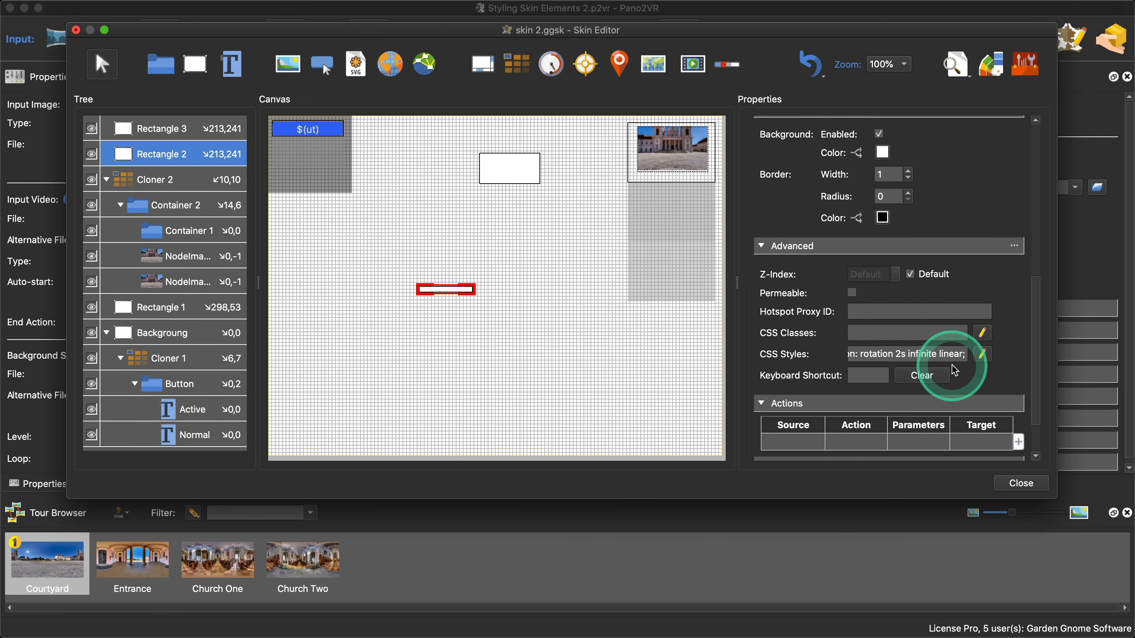
click(893, 303)
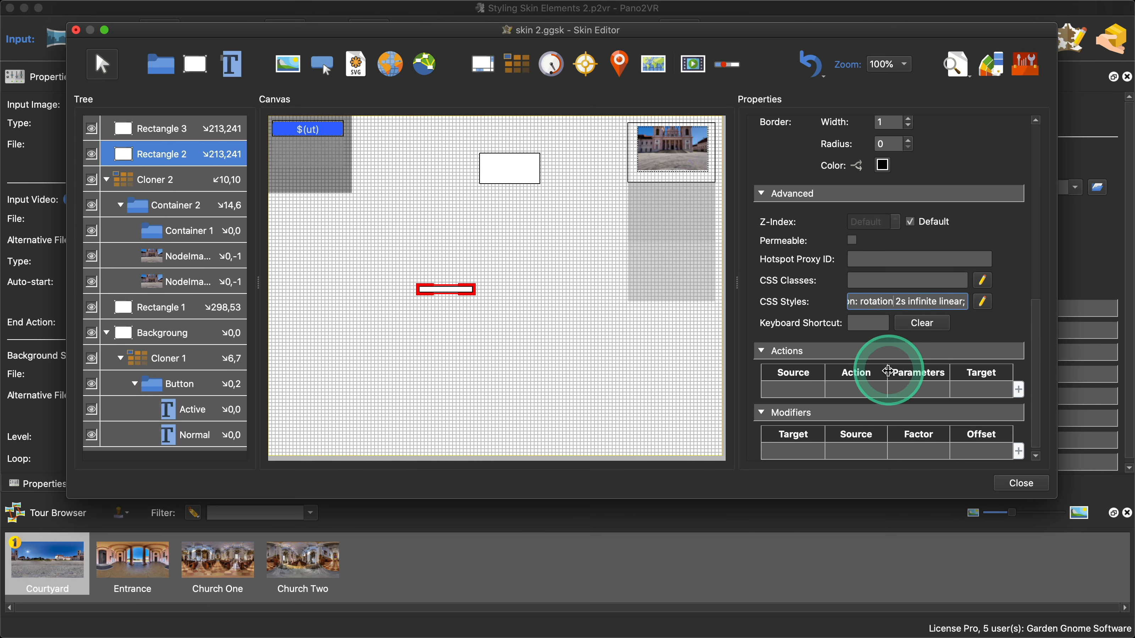
text(CCW)
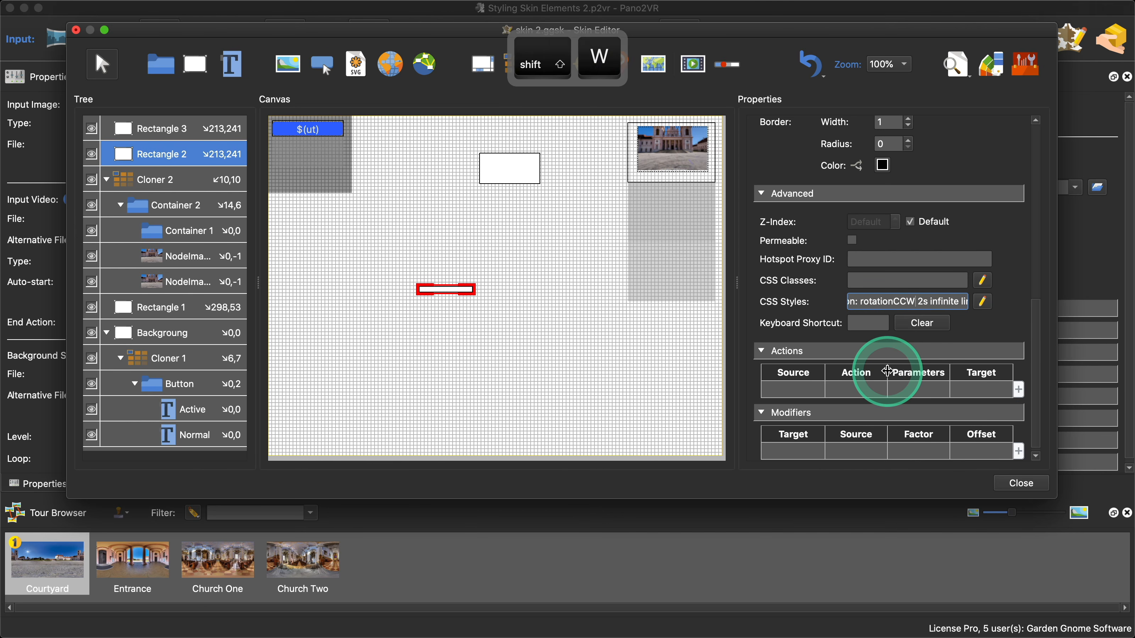
- Check the two rectangles' rotation directions in a live preview of the skin and close the preview
click(955, 65)
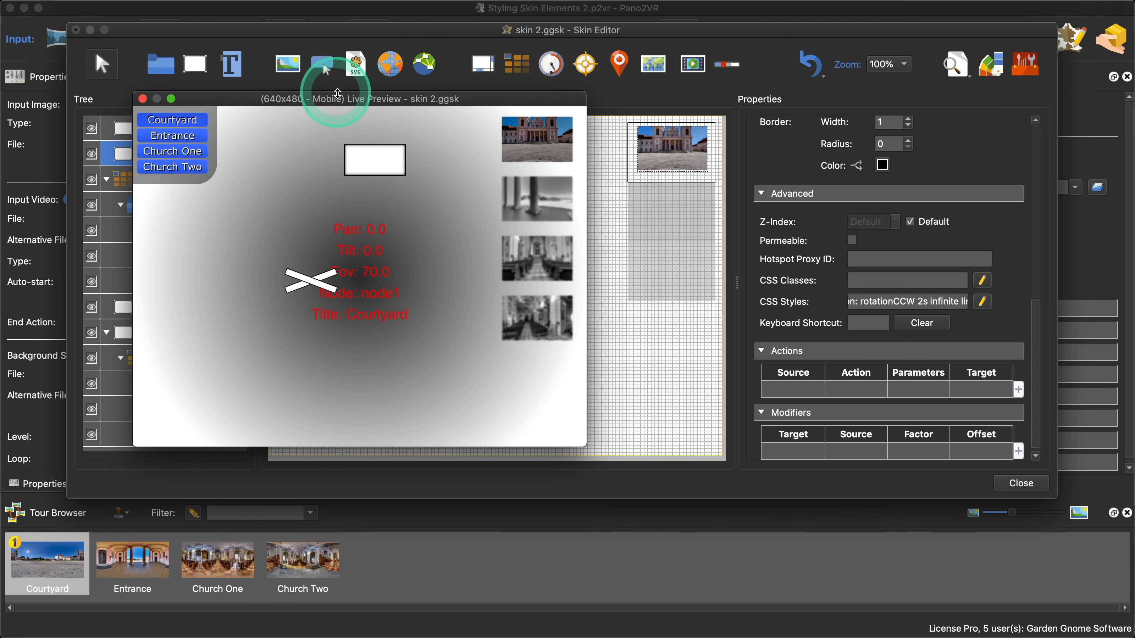
drag(330, 99, 328, 99)
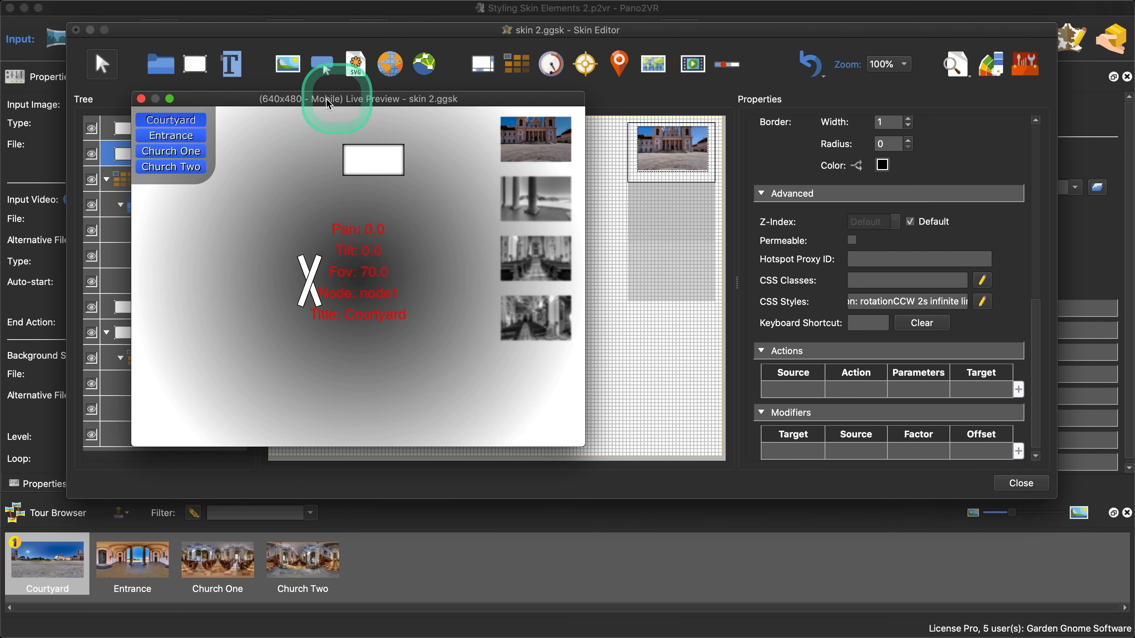
click(142, 100)
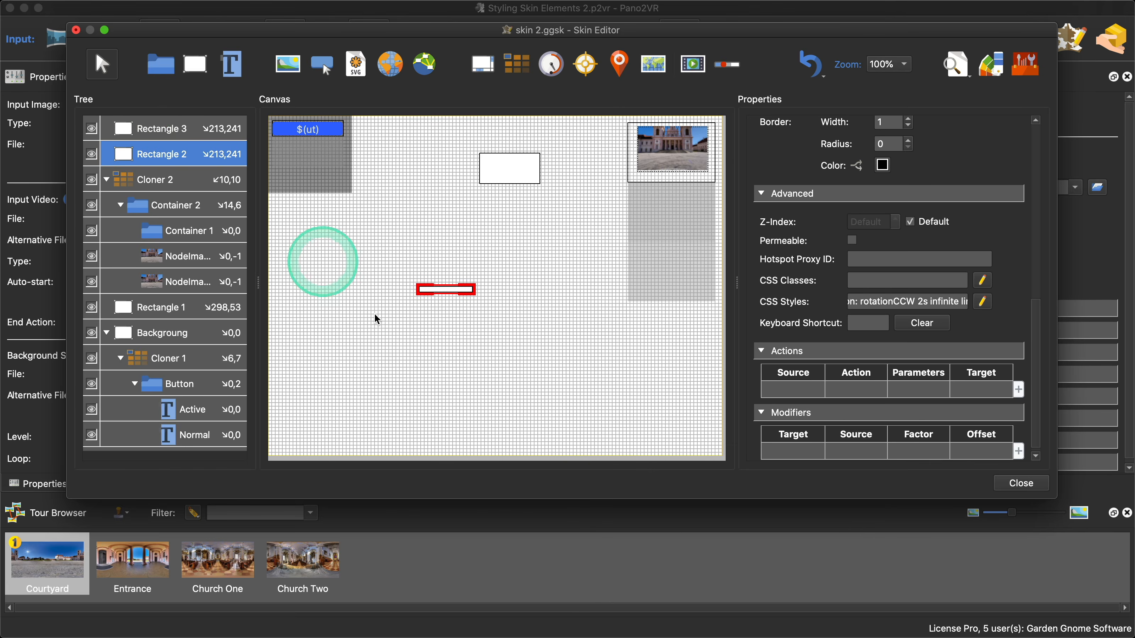
- Draw a rectangle over the rotating bars on the canvas, with a height of 50 pixels and a border radius of 999
click(448, 357)
click(194, 64)
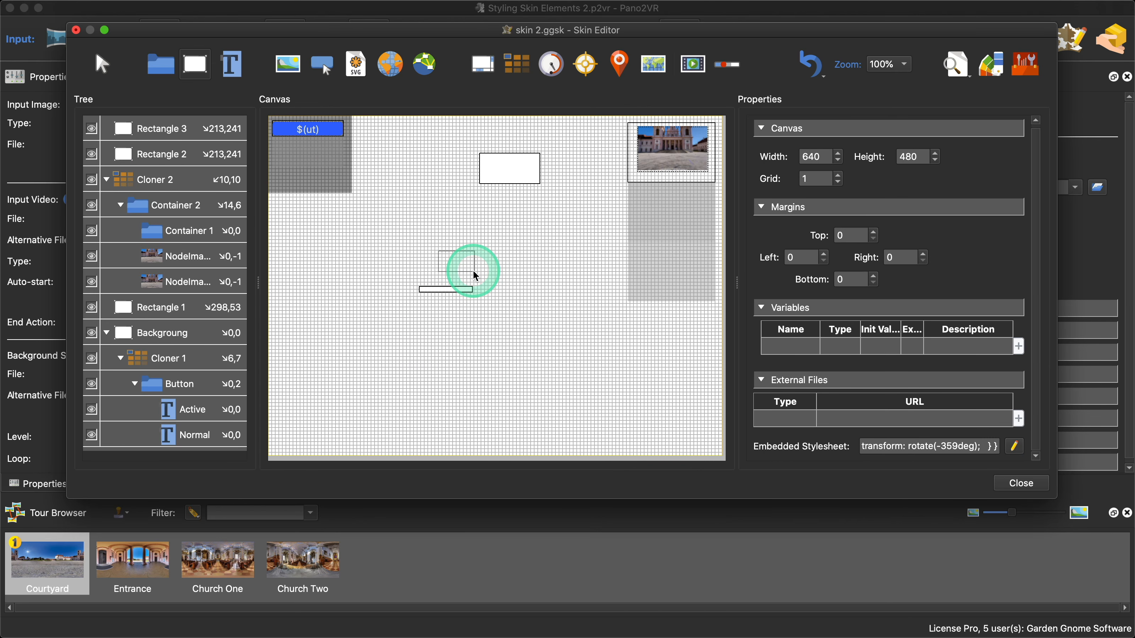
mouse_move(473, 270)
mouse_down()
mouse_move(453, 291)
mouse_move(464, 281)
mouse_up()
click(891, 253)
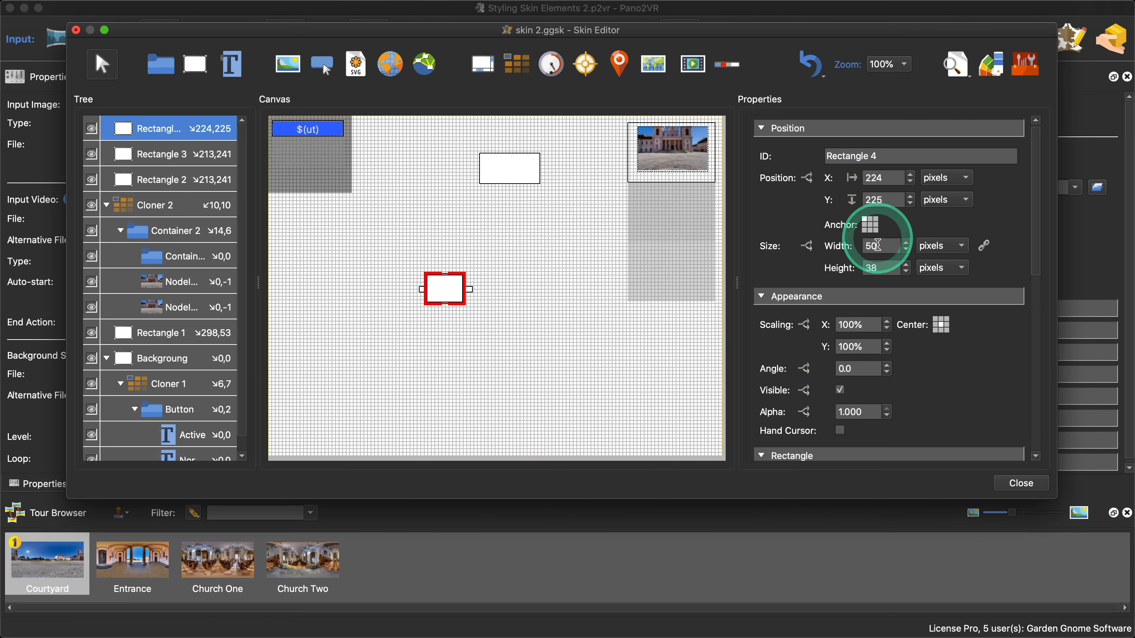
double_click(860, 270)
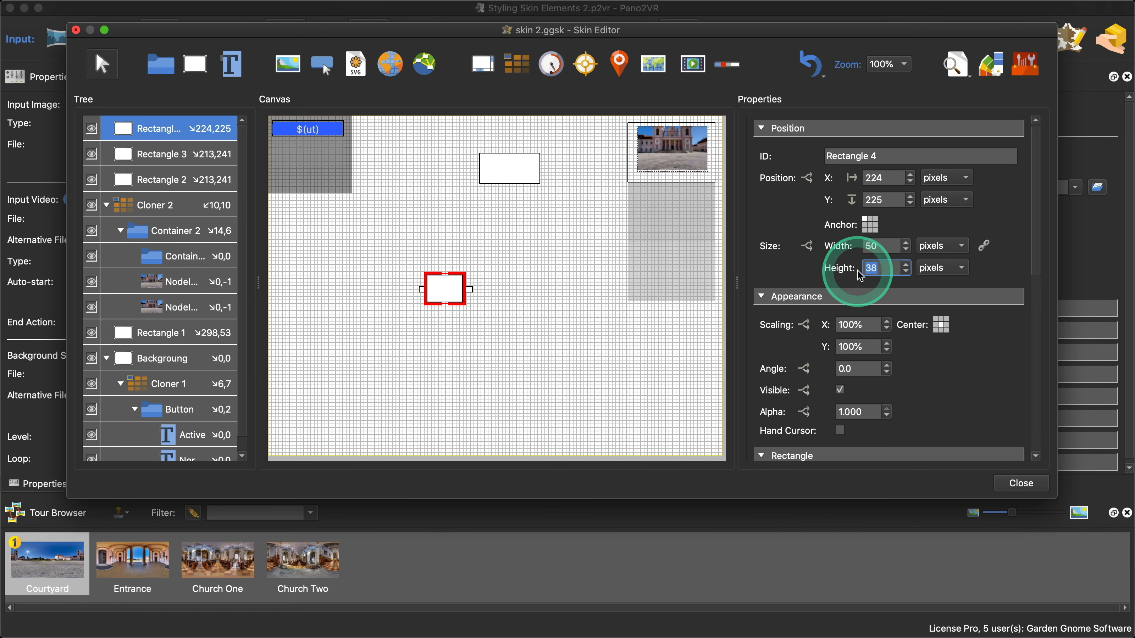
text(50)
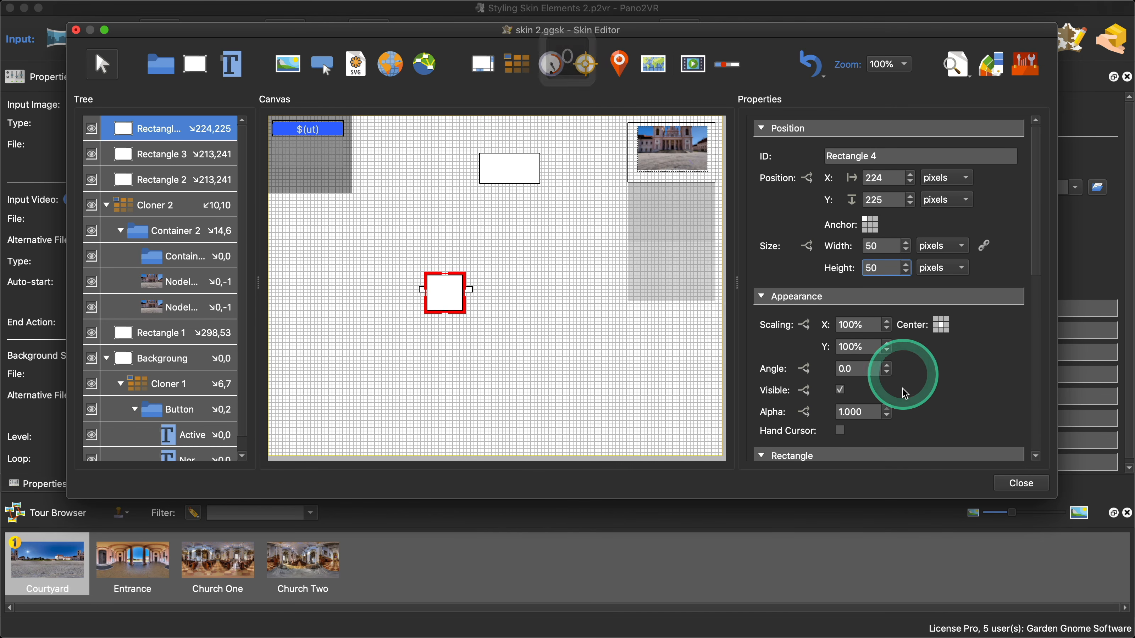
scroll(929, 413, down, 5)
double_click(883, 387)
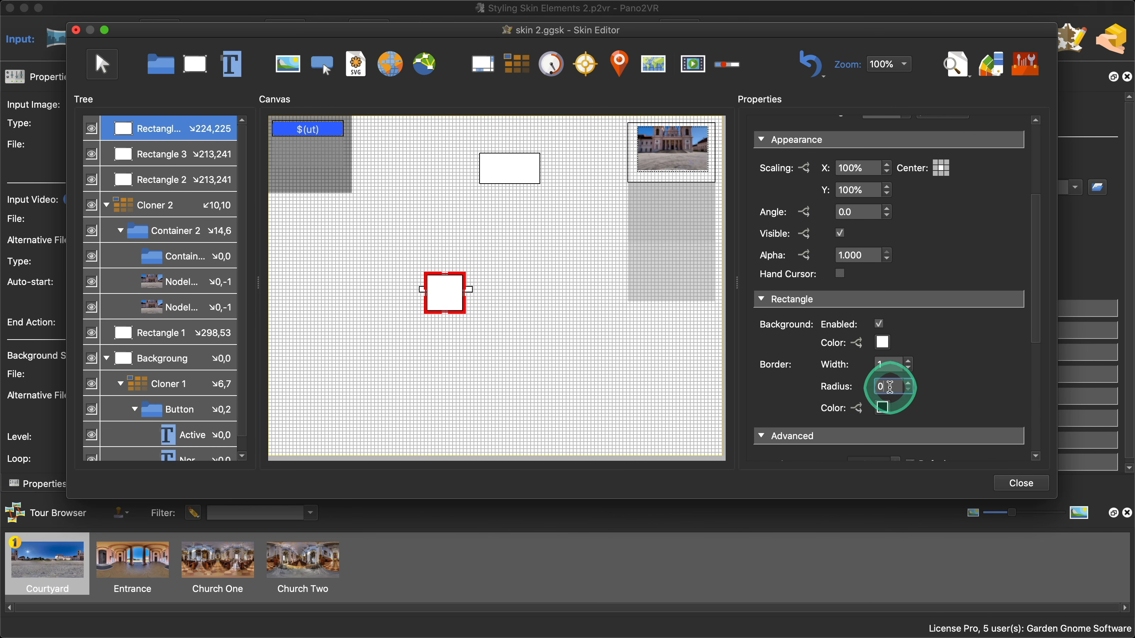
text(999)
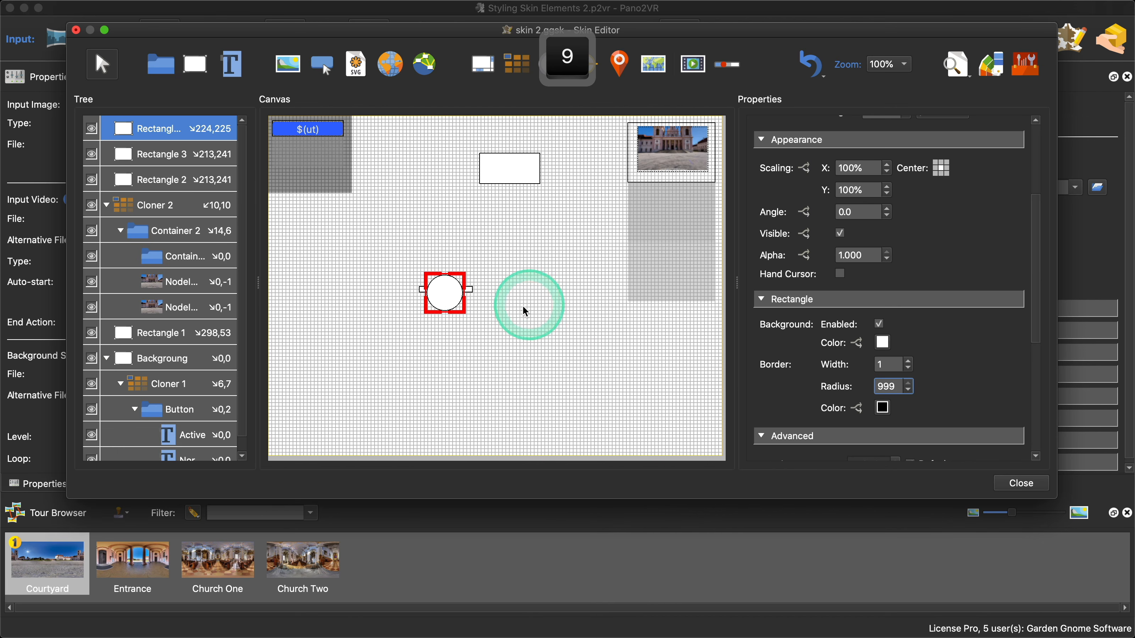
- Center the circle over the bars and check the animated arrangement in a live preview of the skin
click(445, 292)
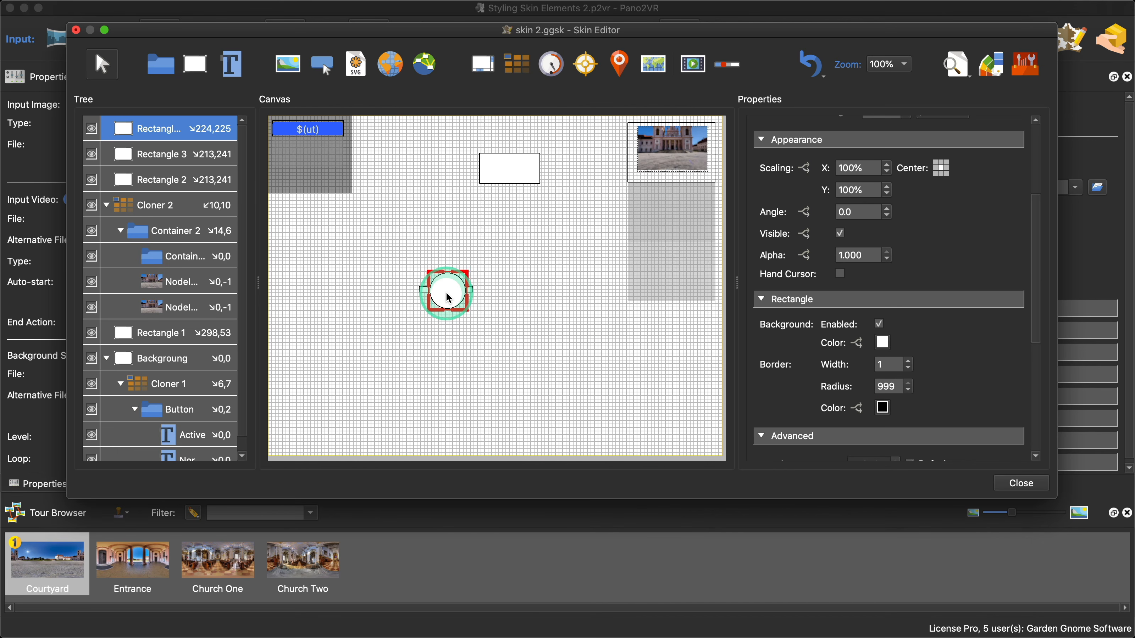
click(958, 75)
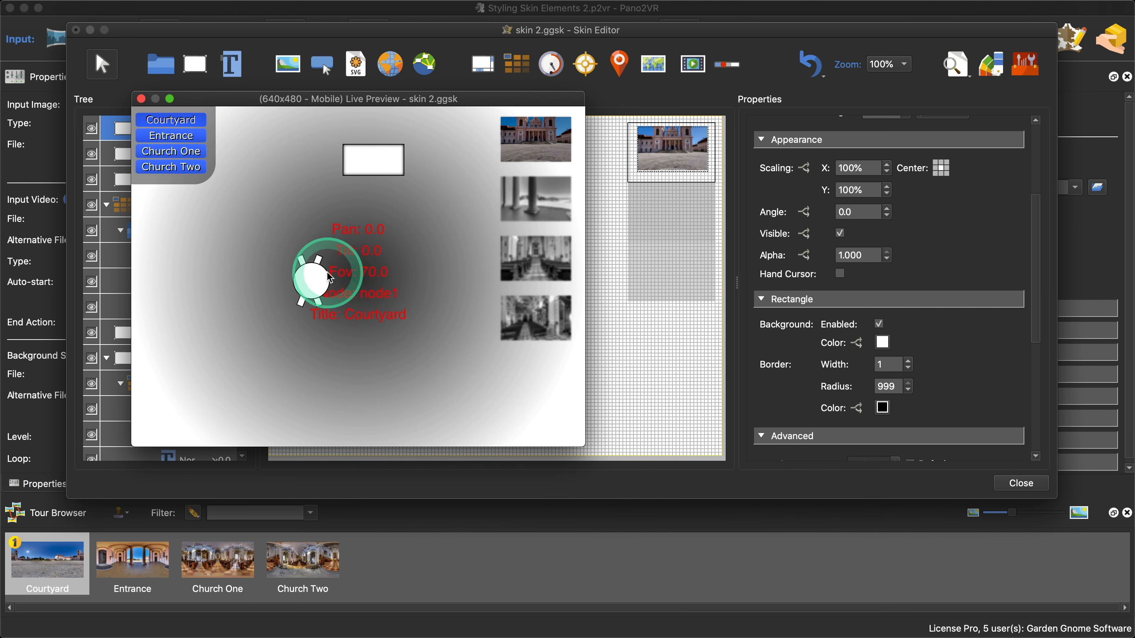
click(140, 99)
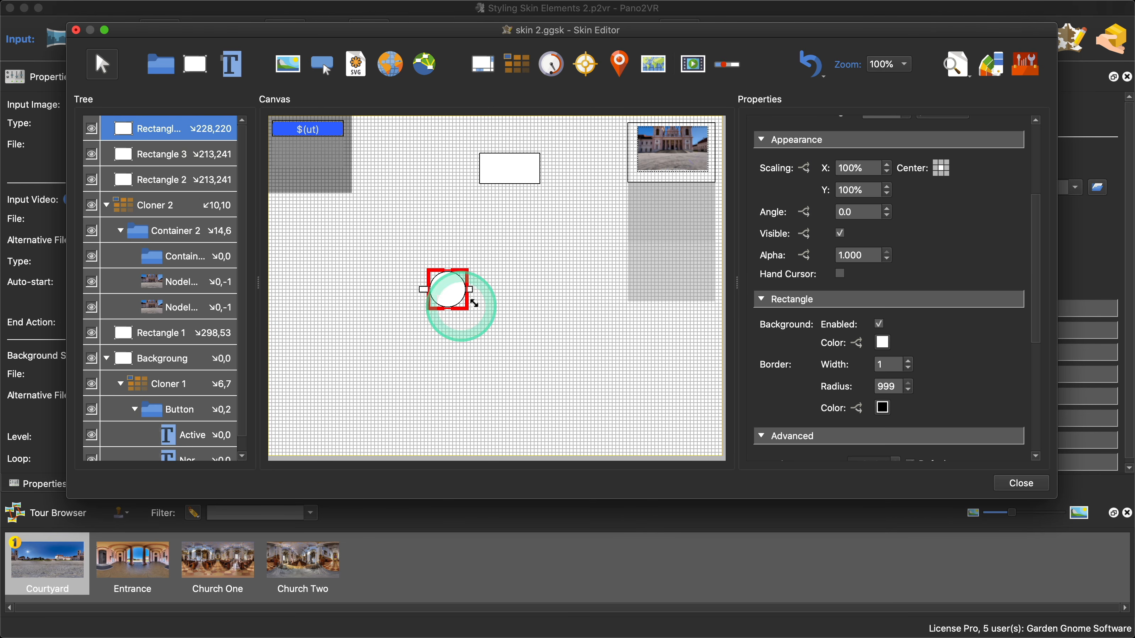
- Set the background color of Rectangle 3 and Rectangle 2 to red (#ff0000) and check them in a live preview
click(168, 163)
super+click(178, 188)
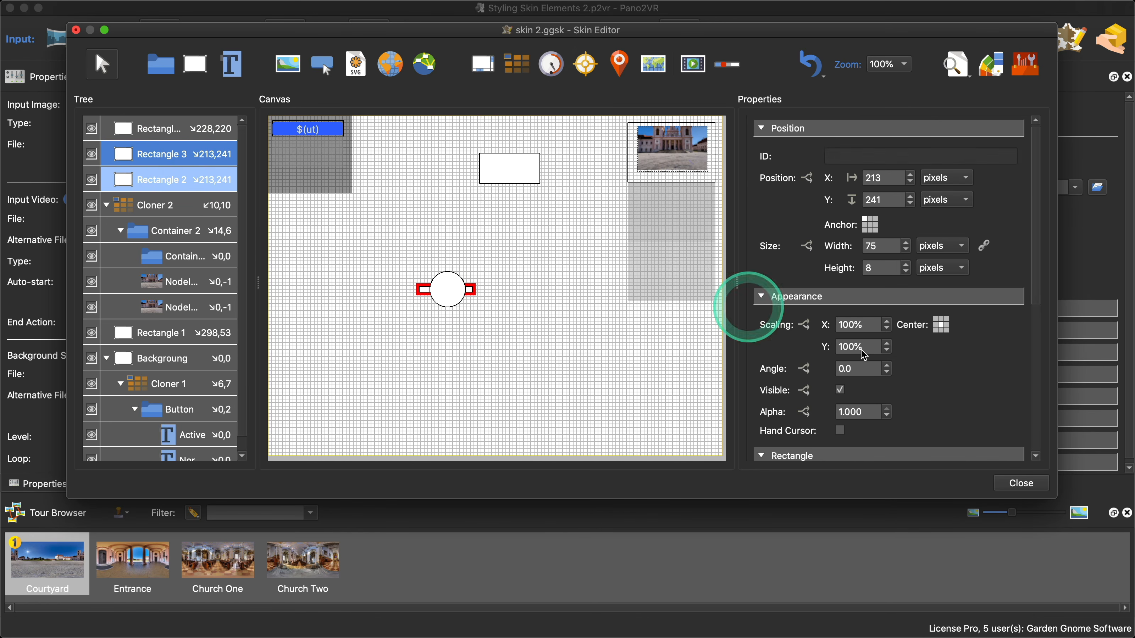
scroll(950, 380, down, 10)
click(882, 226)
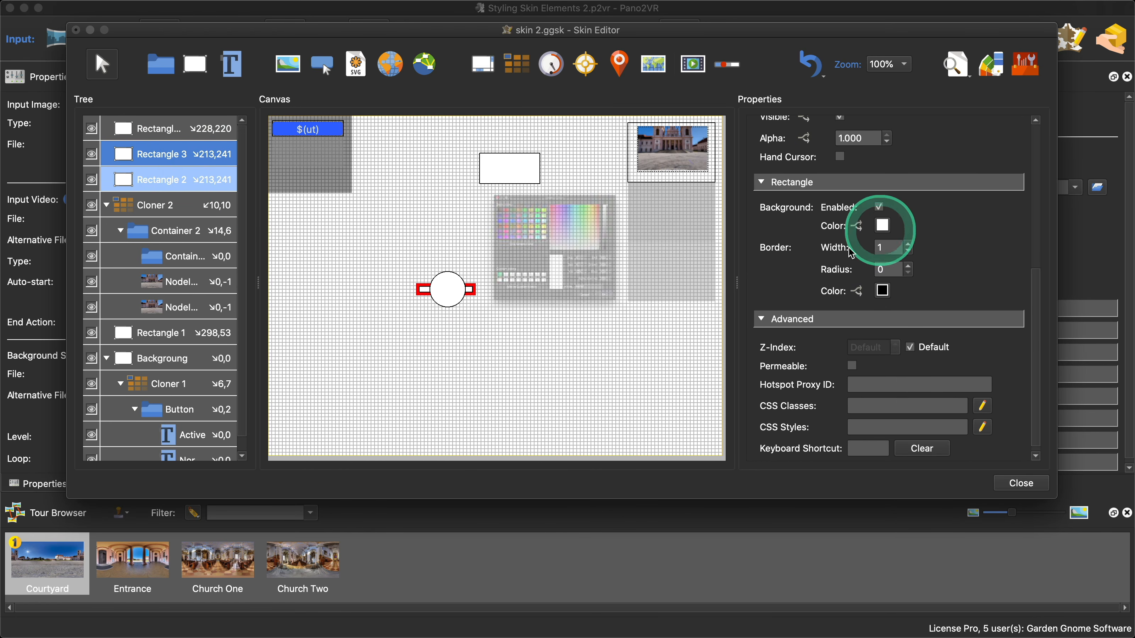
click(401, 181)
click(710, 397)
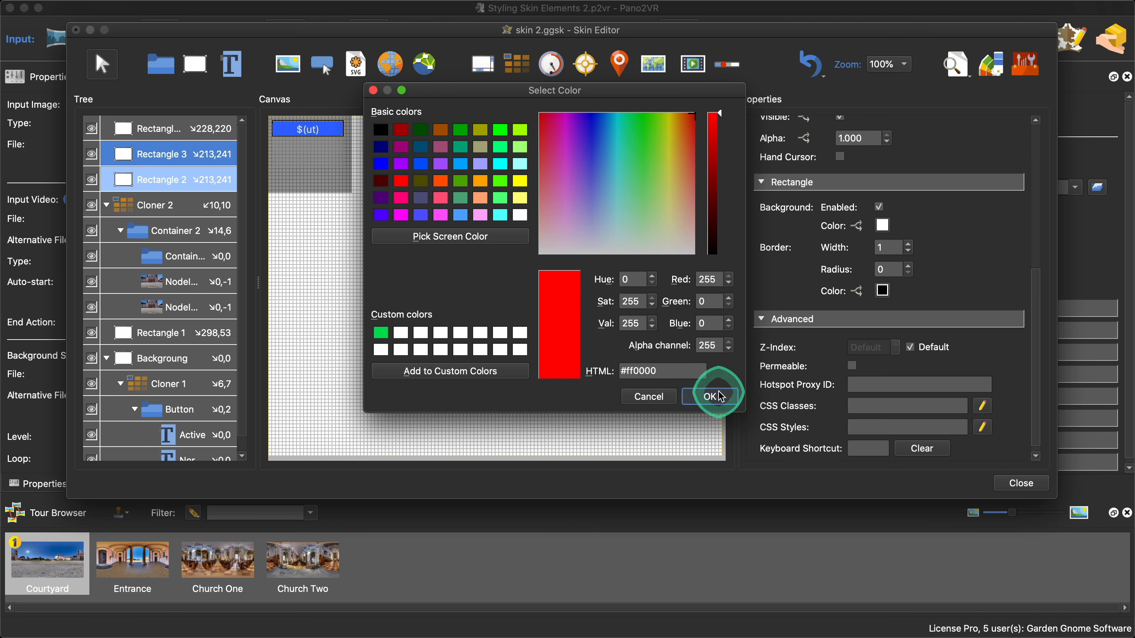
click(955, 71)
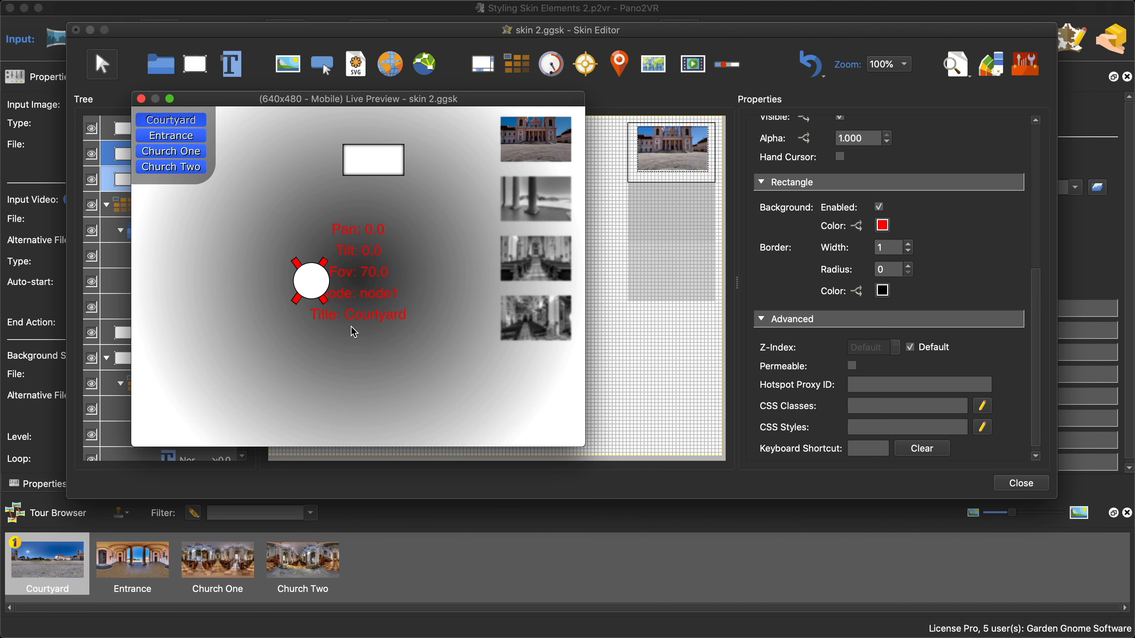
click(141, 98)
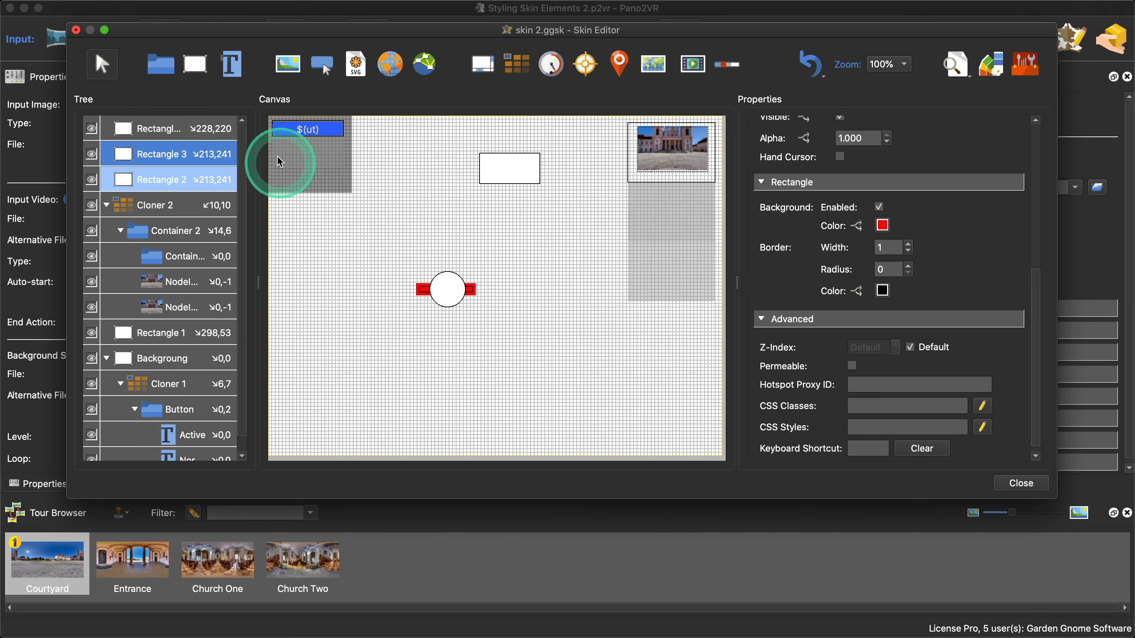
- Delete the circle, Rectangle 4, from the skin
click(192, 129)
key(BackSpace)
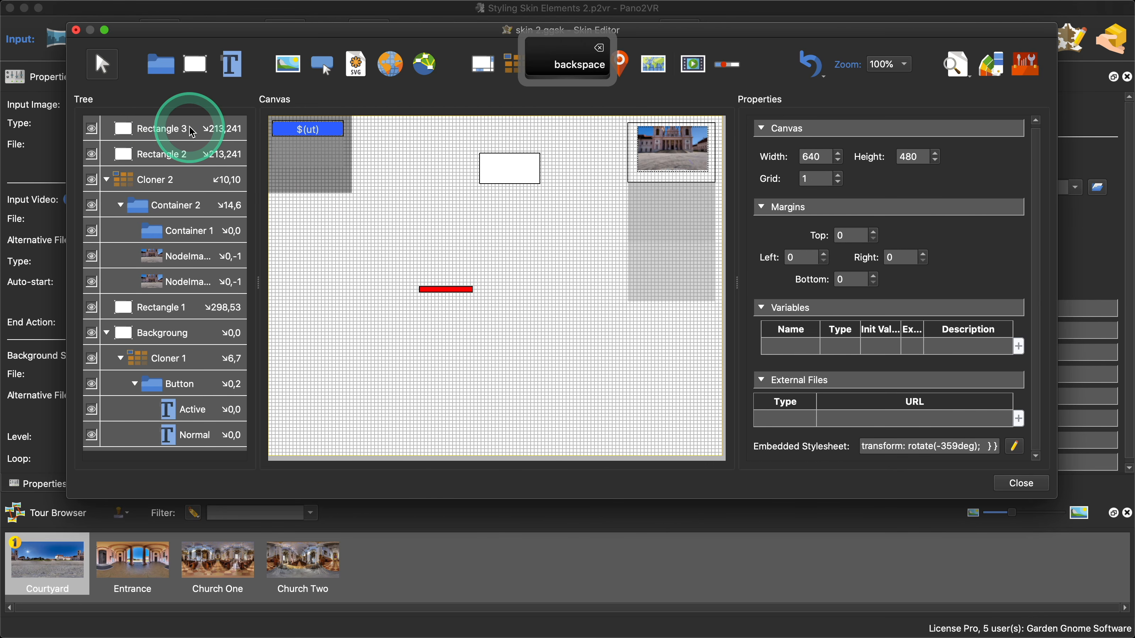
- Open the CSS styles of Rectangle 3 for editing
click(192, 131)
click(995, 373)
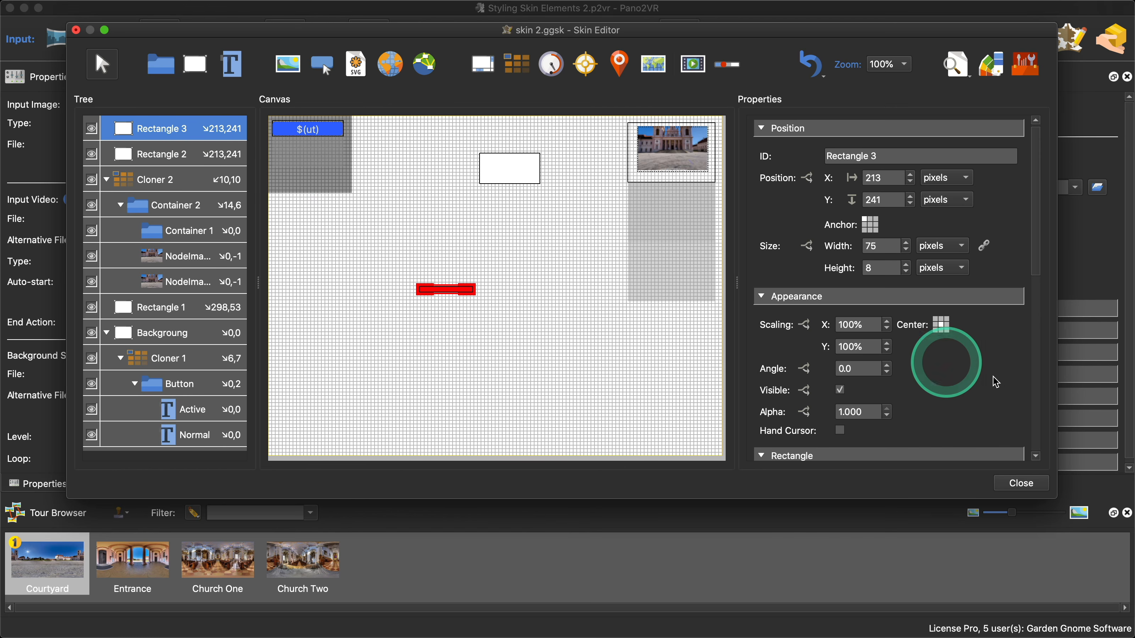
scroll(1001, 383, down, 4)
scroll(997, 378, down, 6)
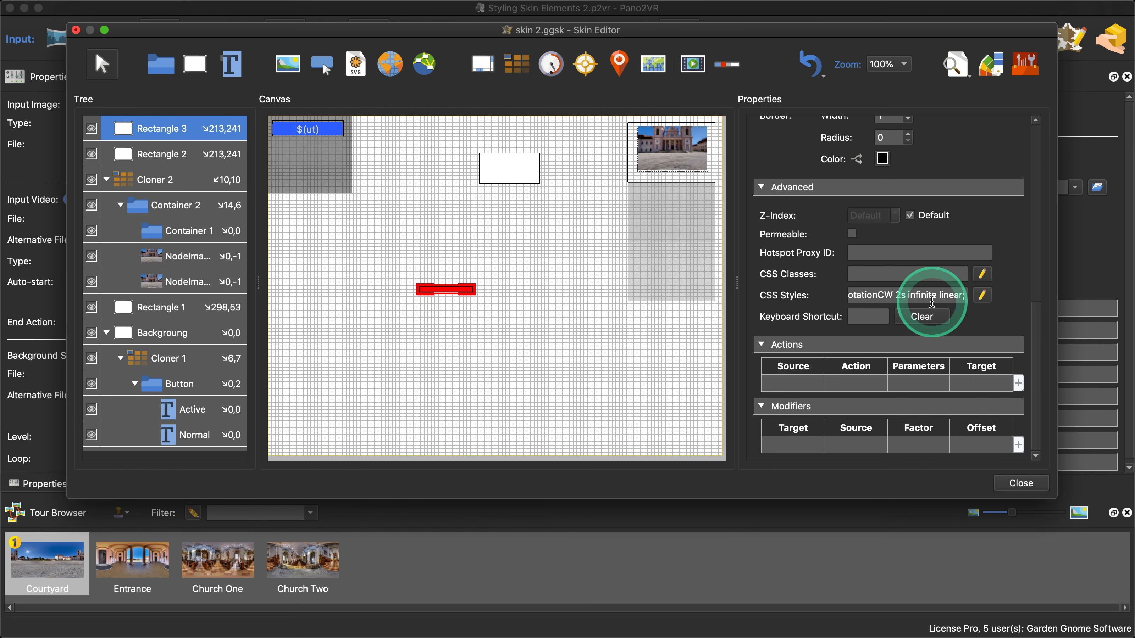
click(983, 295)
click(569, 243)
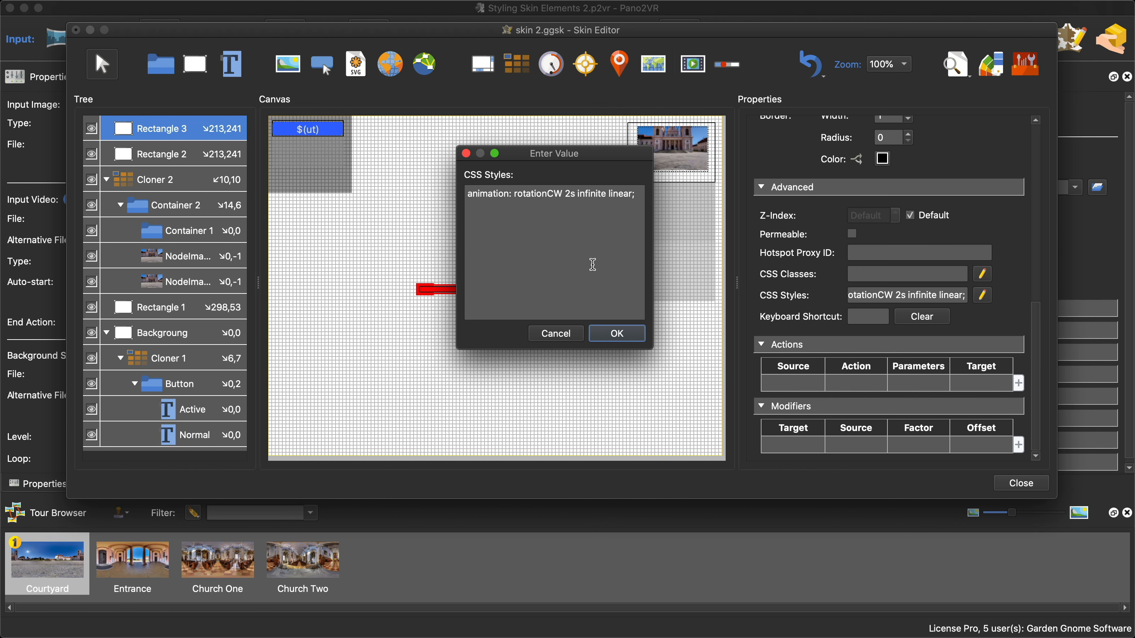
- Switch to Safari, look through the article on continuously rotating an image using CSS, and close its window
key(super+Tab)
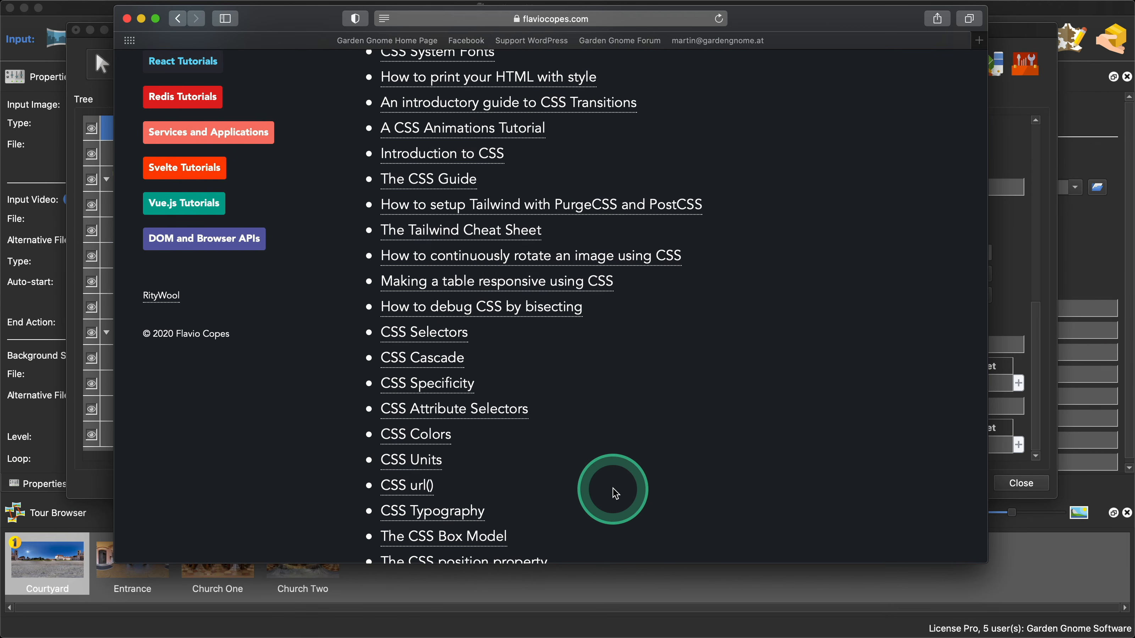
scroll(612, 492, down, 5)
scroll(618, 491, down, 10)
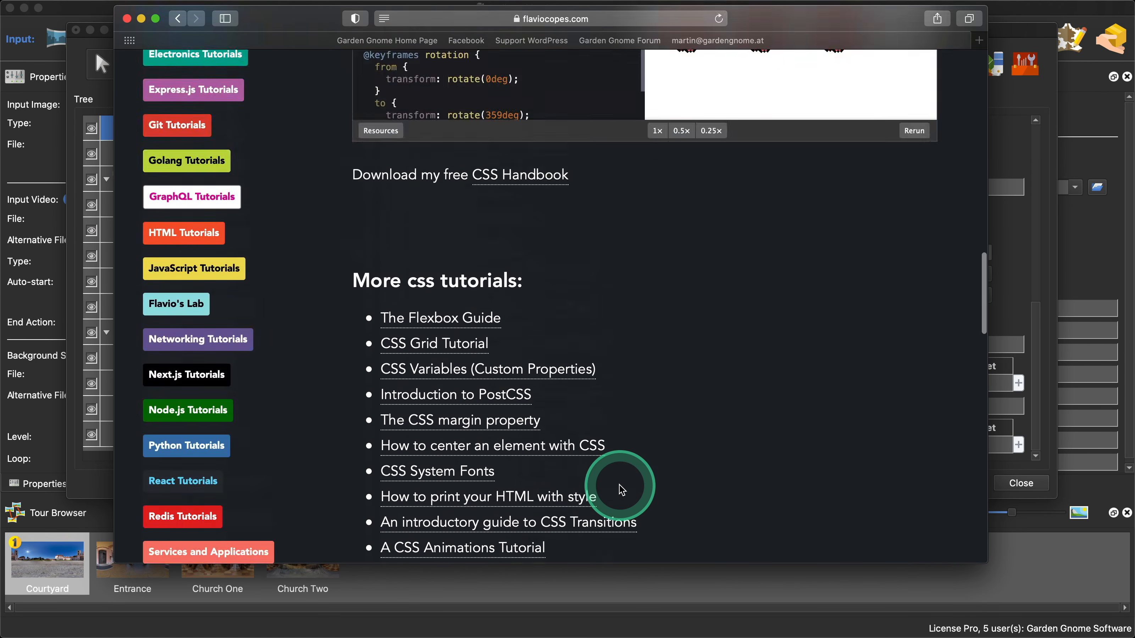
scroll(619, 487, up, 15)
scroll(619, 485, up, 5)
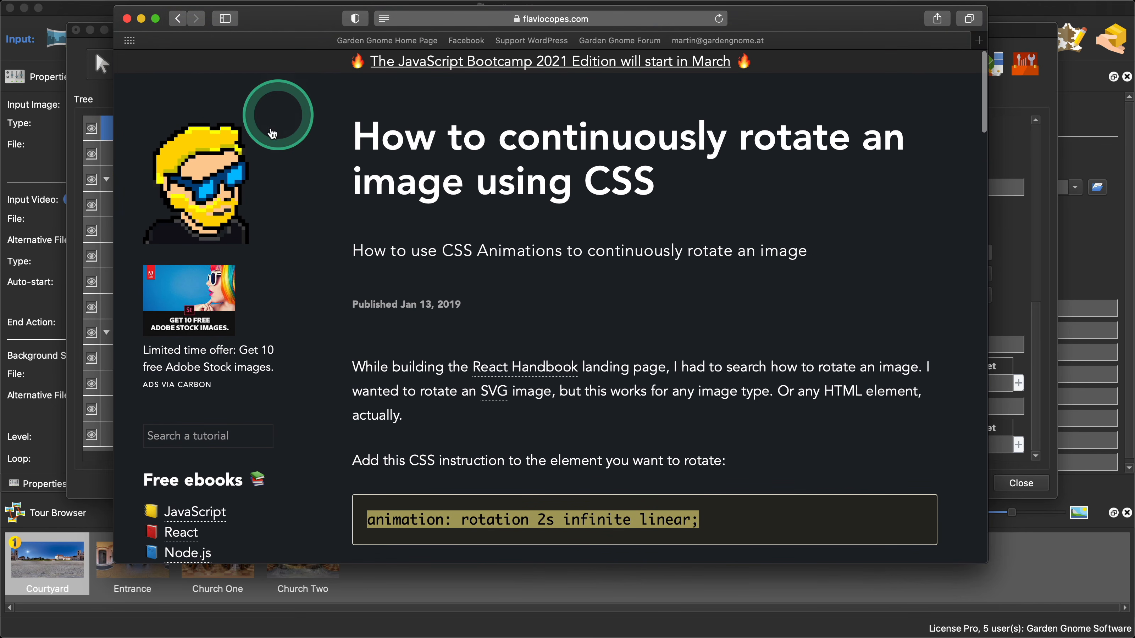
click(127, 19)
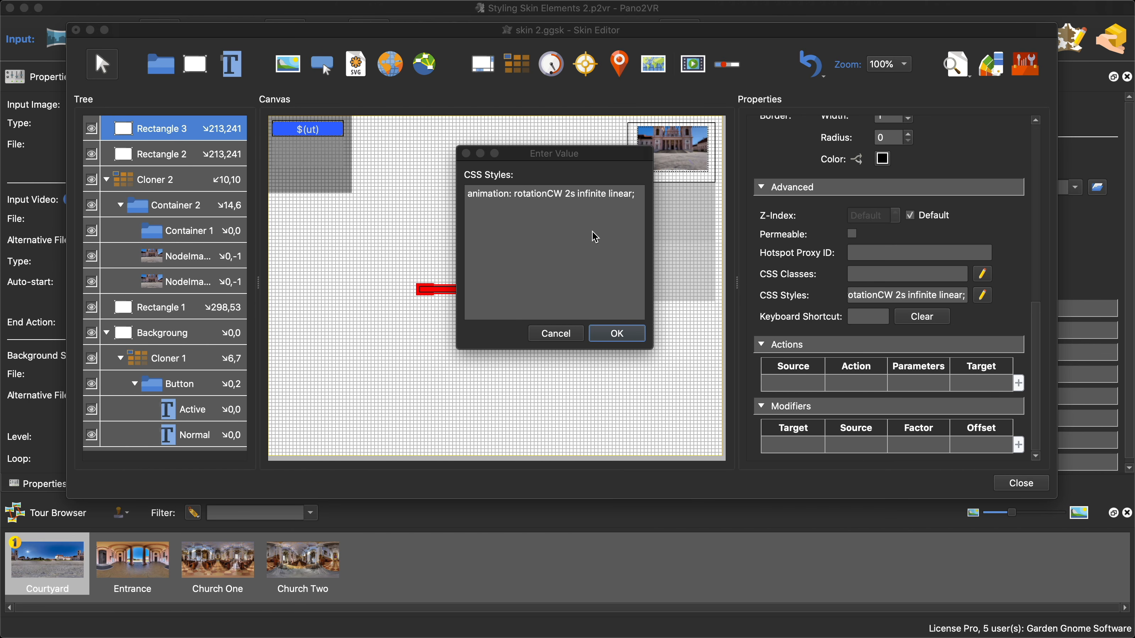
- Open a new Safari window and search the web for "Animation CSS liner"
mouse_move(516, 634)
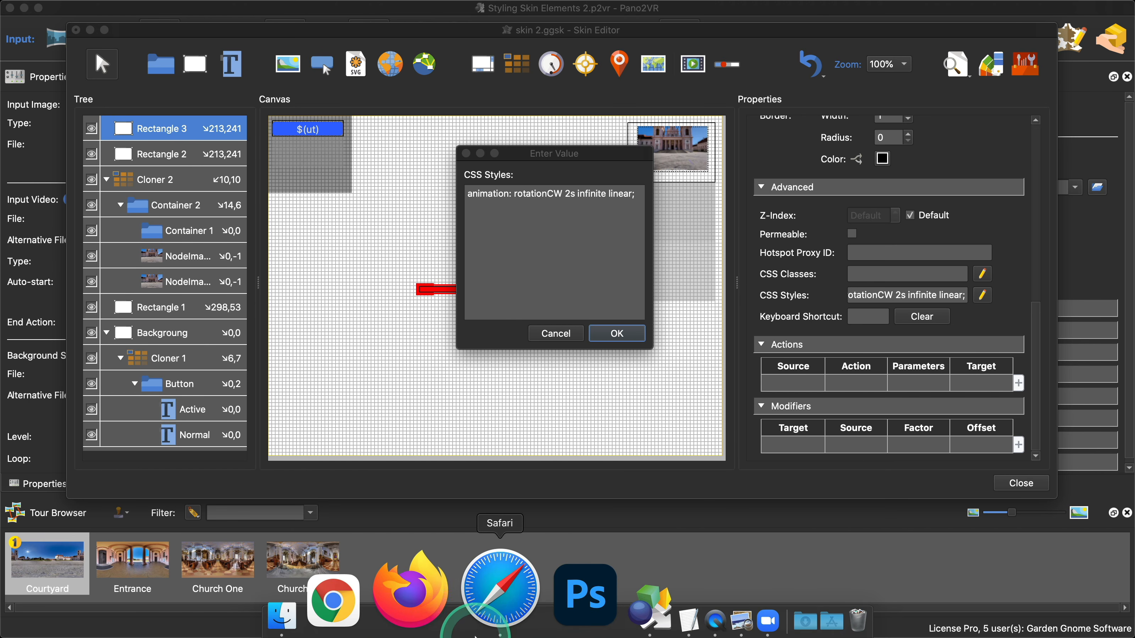
right_click(480, 581)
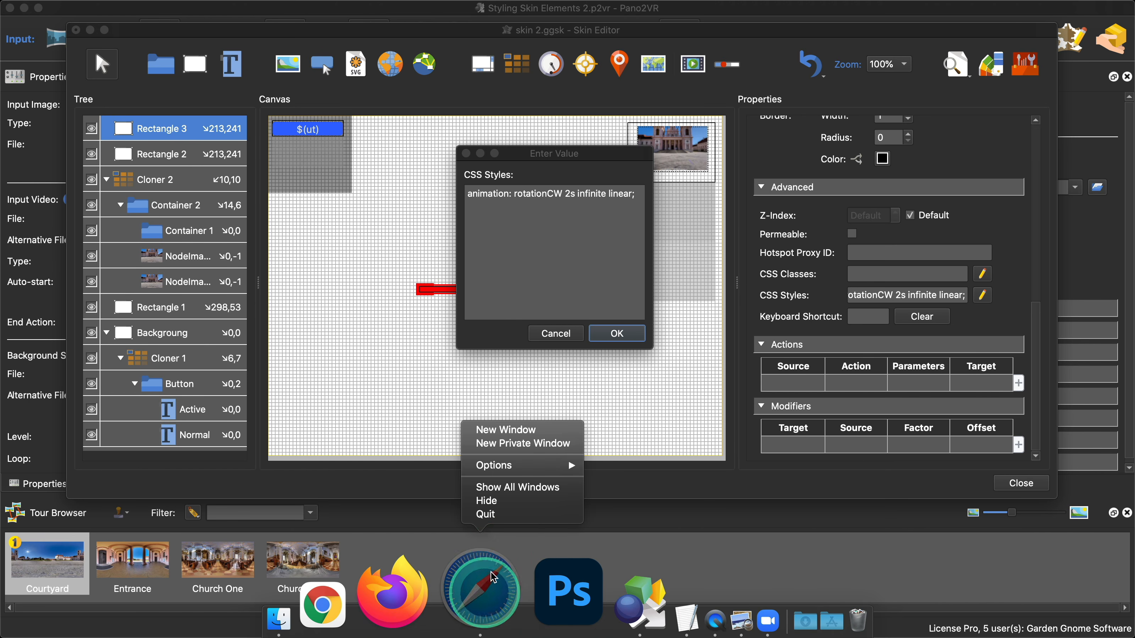
click(529, 430)
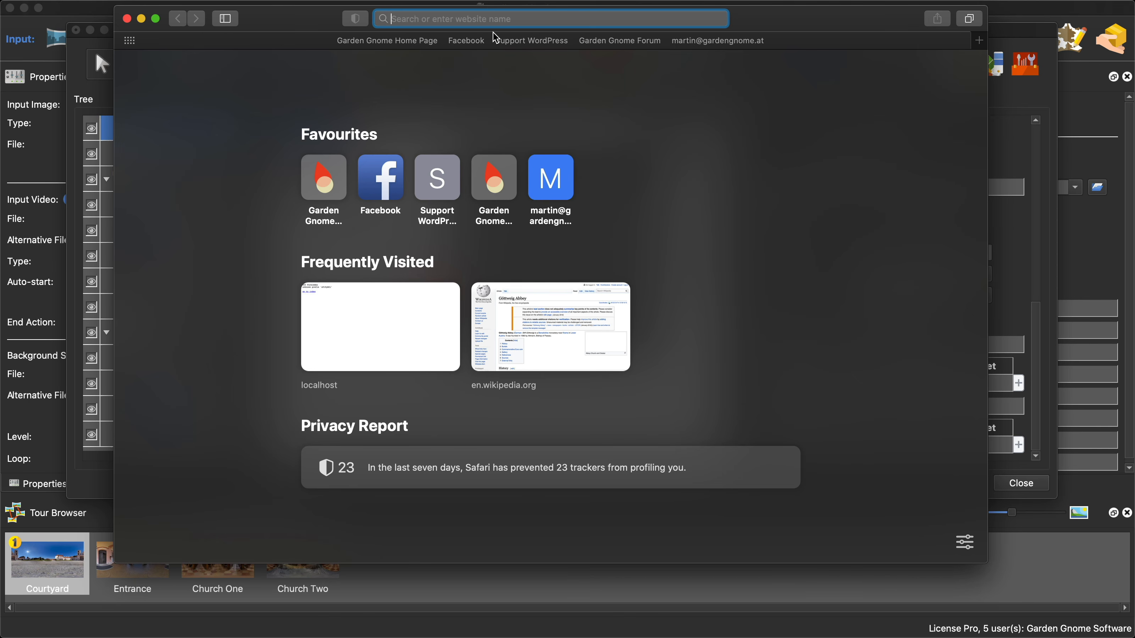
text(Anima)
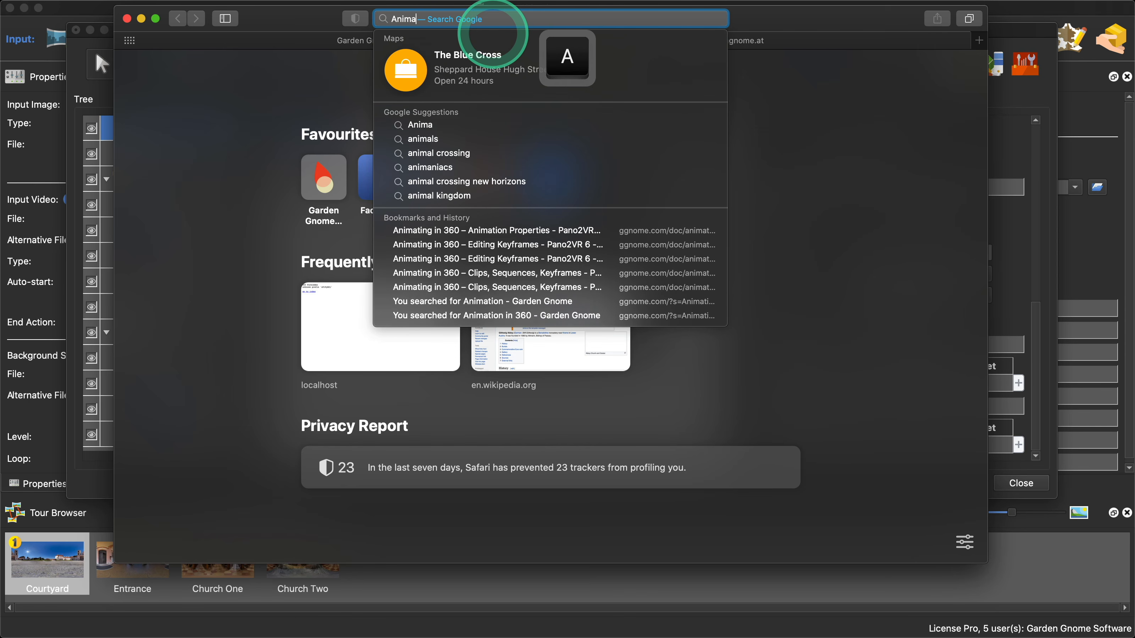
text(tion CC)
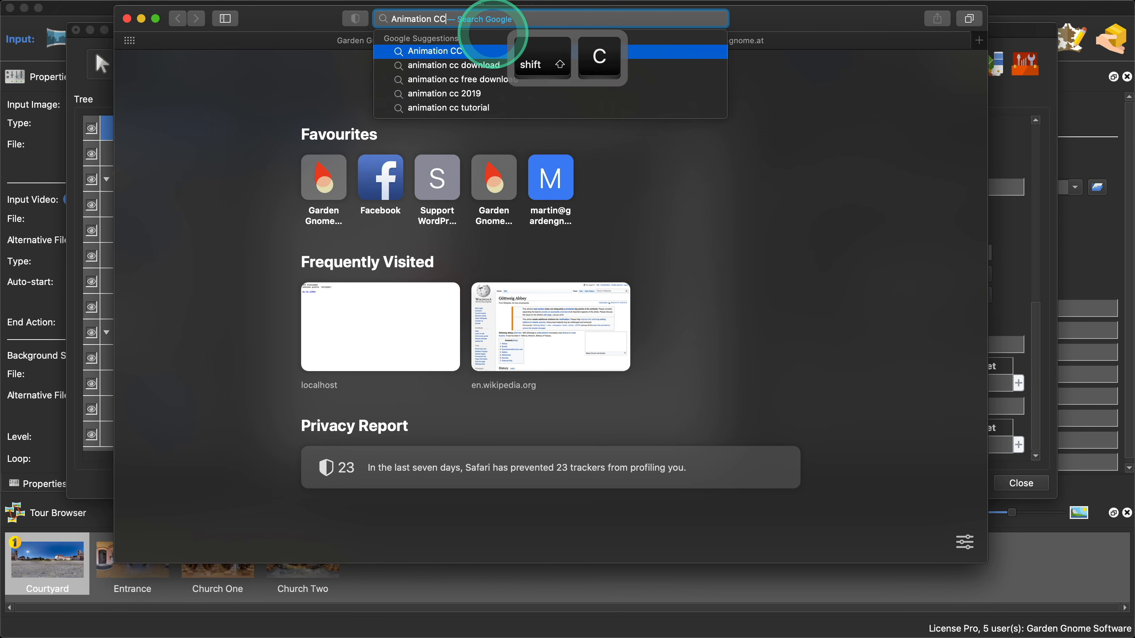
key(BackSpace)
text(S)
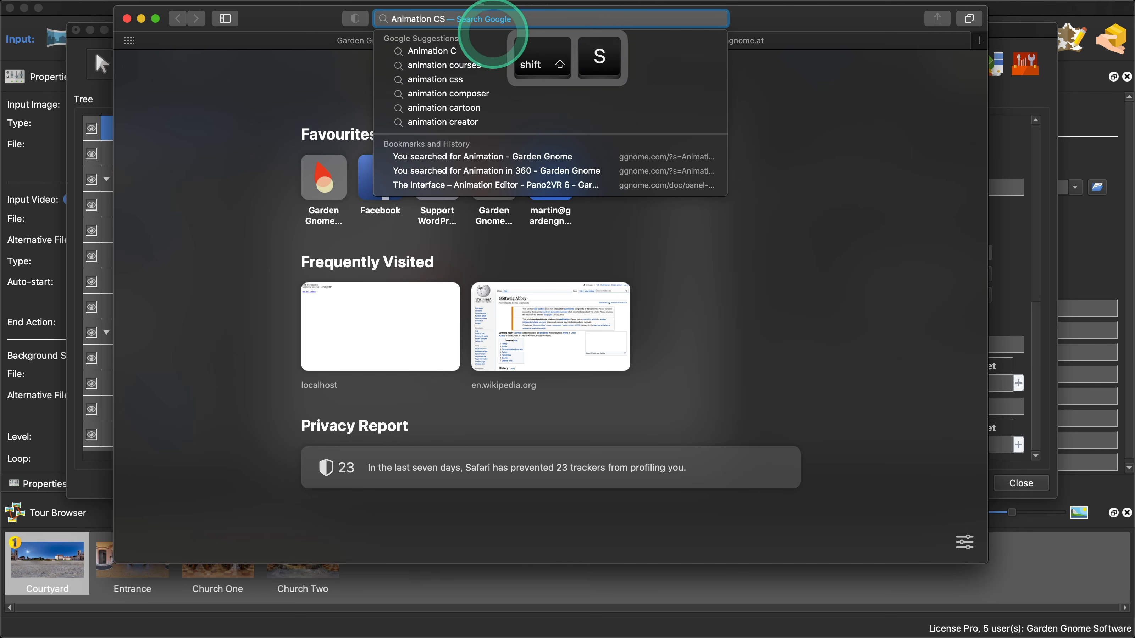
text(S lin)
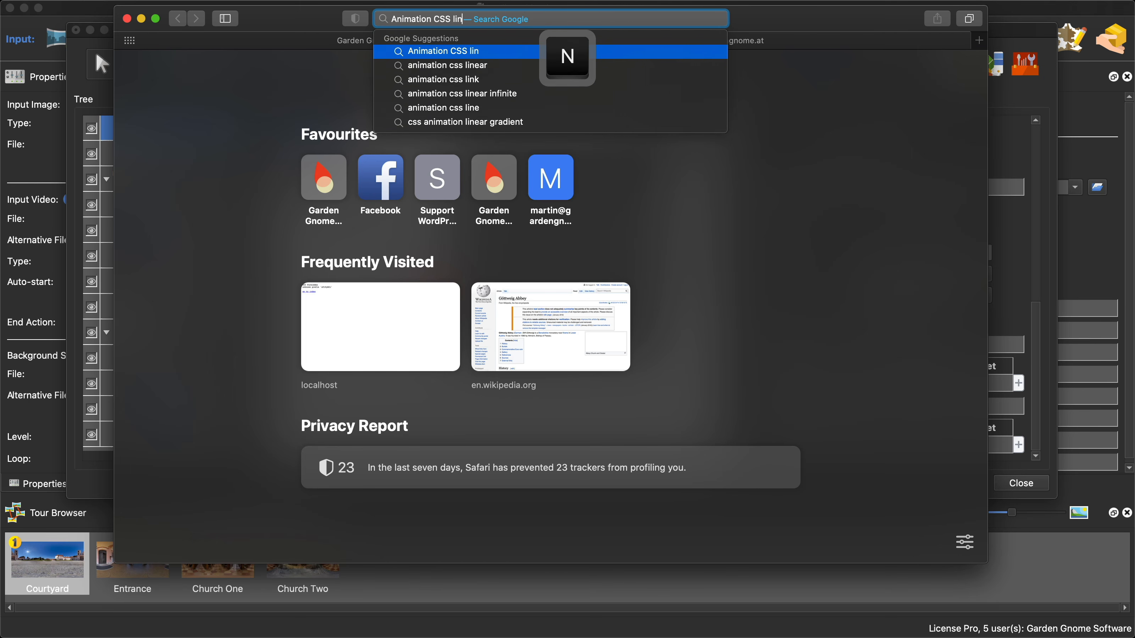
text(er)
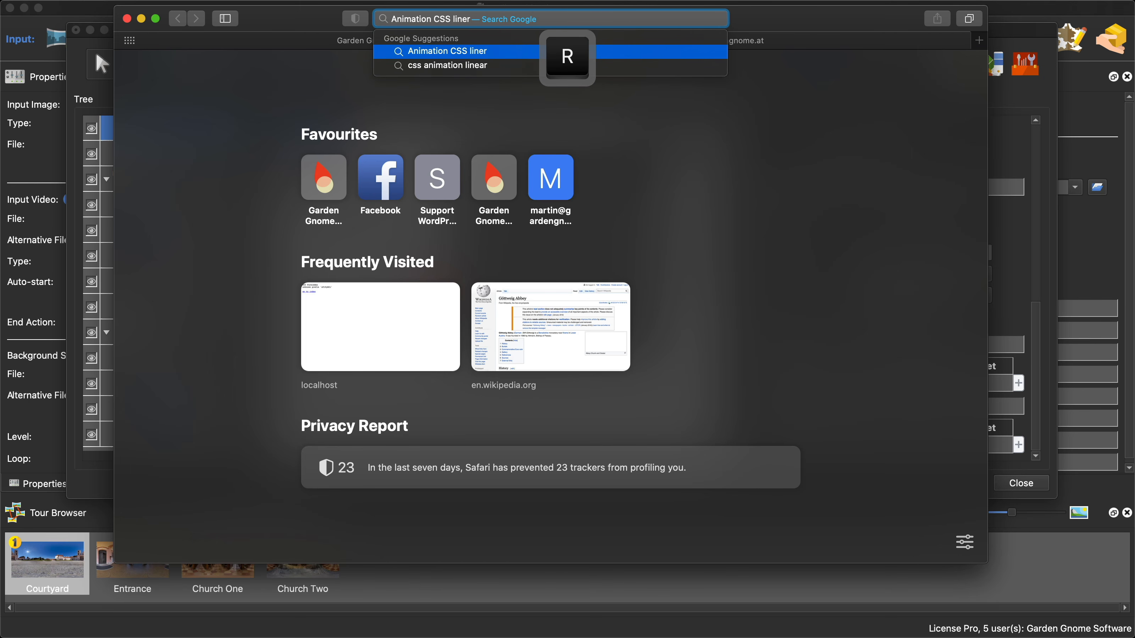
click(490, 53)
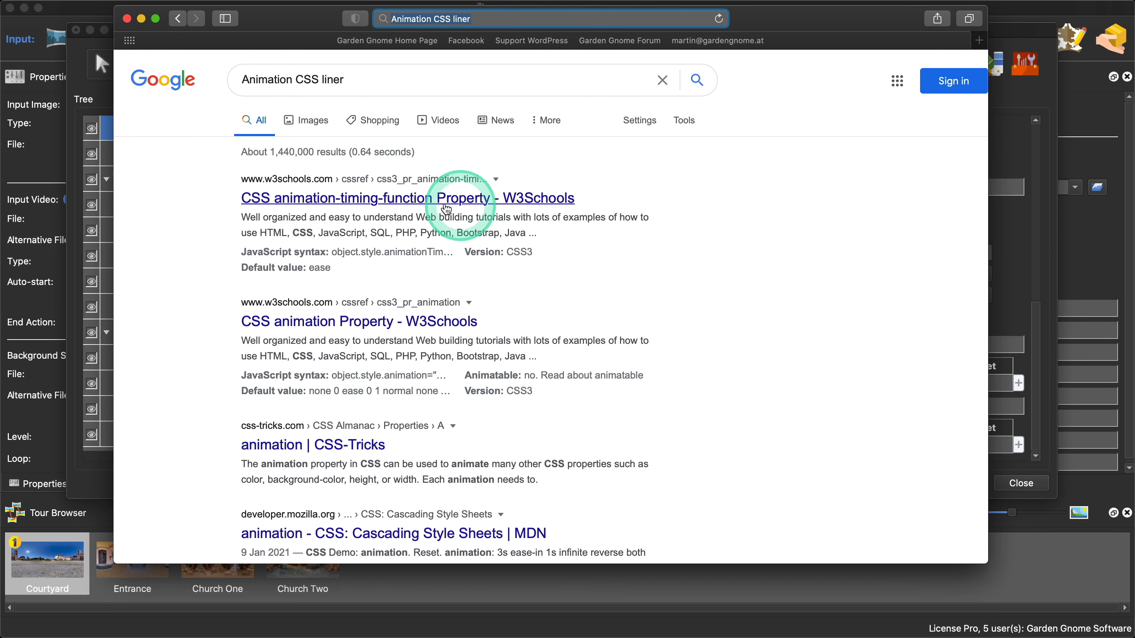
- Open the W3Schools page on the CSS animation-timing-function property, copy the value ease-in-out, and close the browser window
click(485, 200)
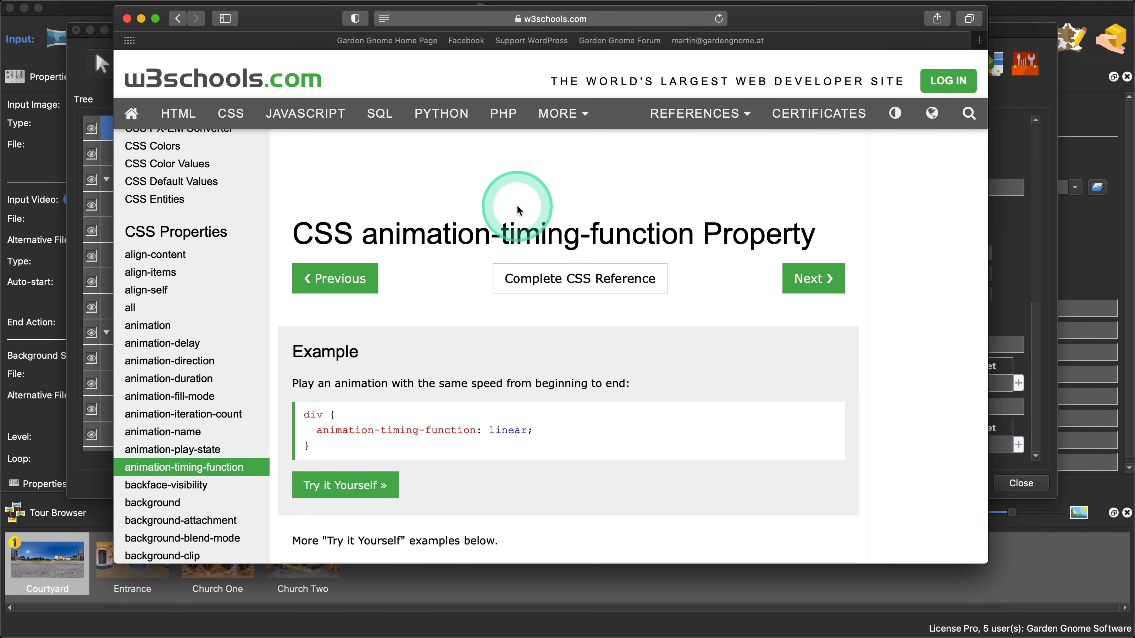
scroll(518, 209, down, 6)
scroll(527, 187, down, 12)
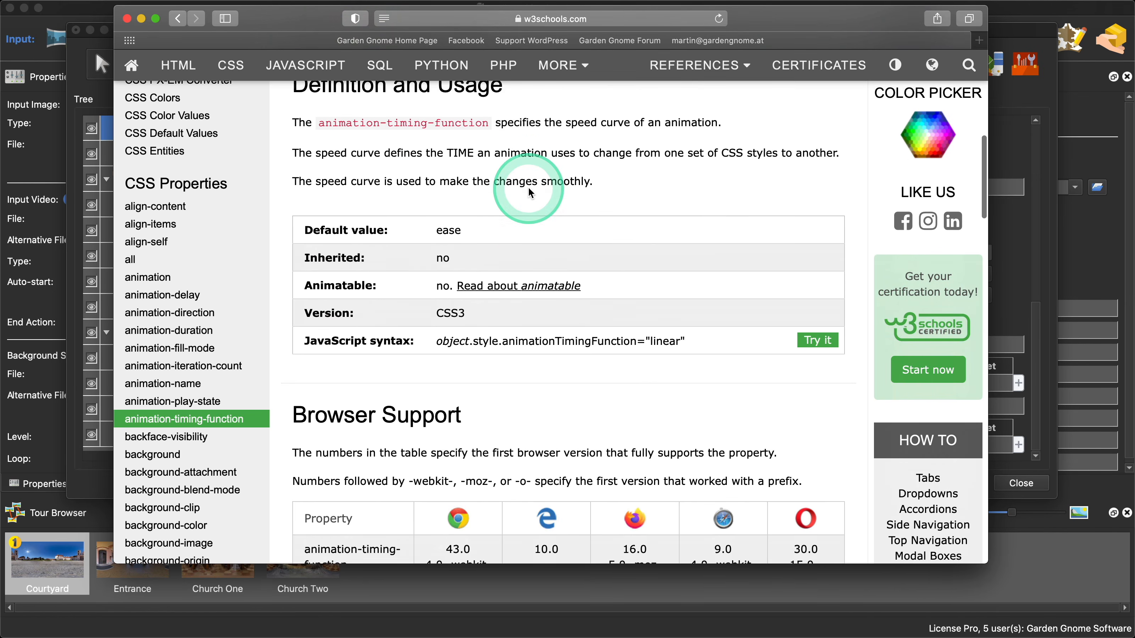
scroll(527, 196, down, 6)
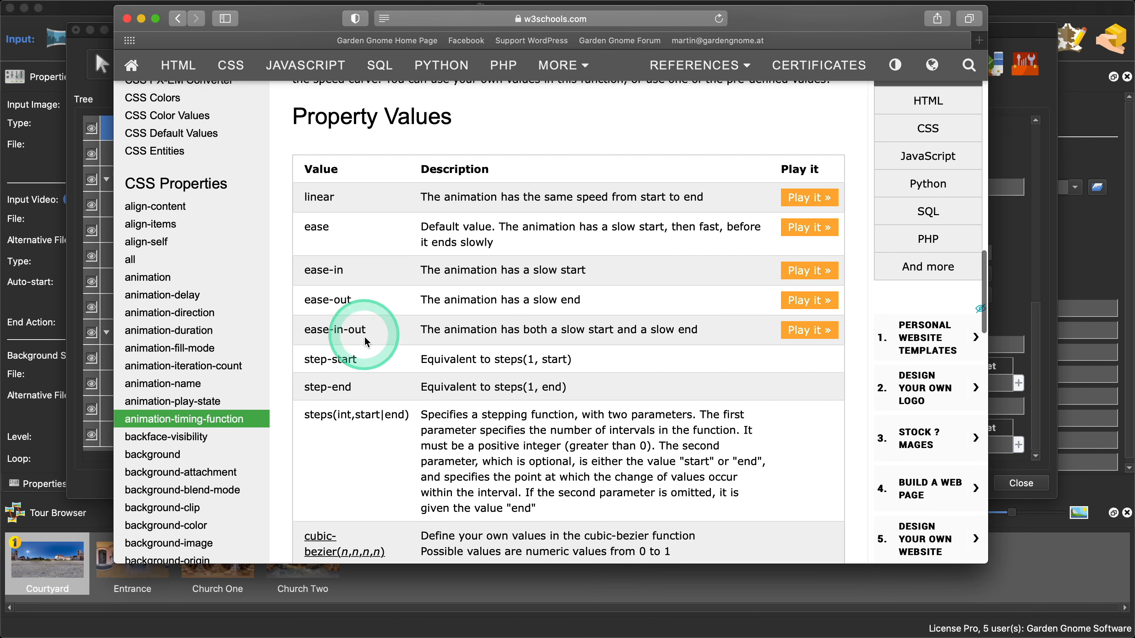
drag(364, 331, 328, 331)
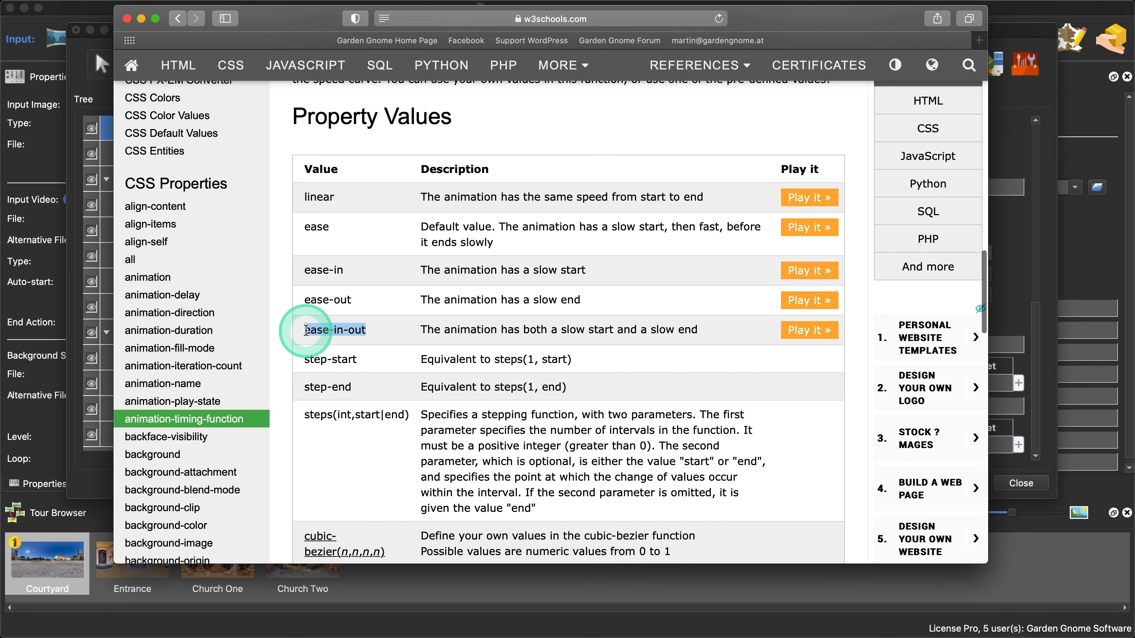
key(super+c)
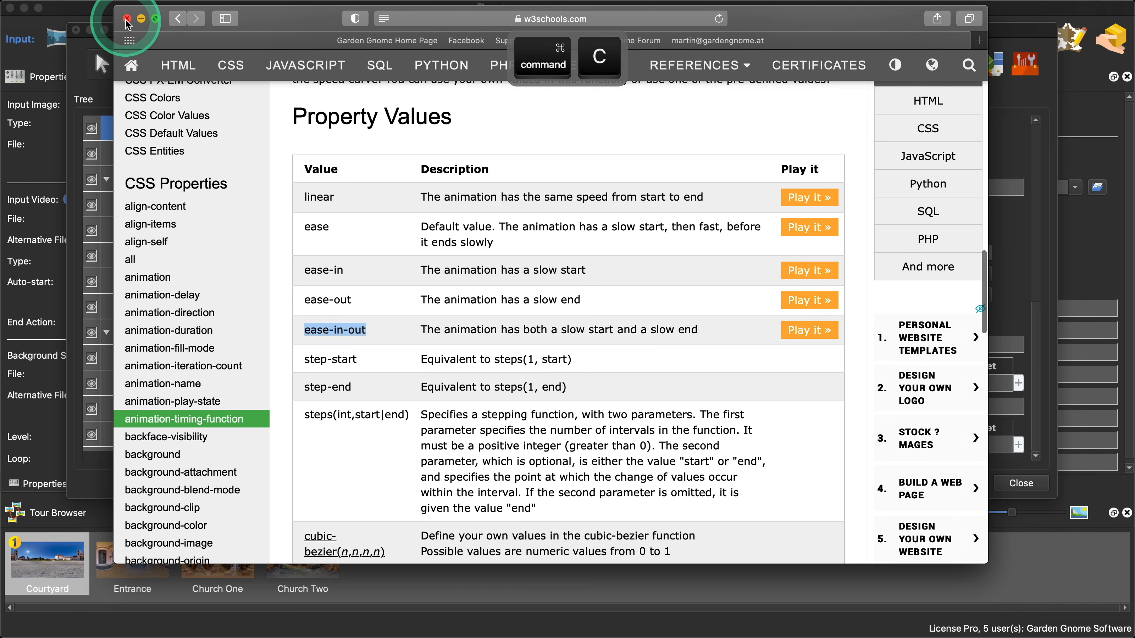
click(141, 17)
mouse_move(630, 194)
mouse_down()
mouse_move(608, 197)
mouse_move(634, 195)
mouse_up()
key(super+c)
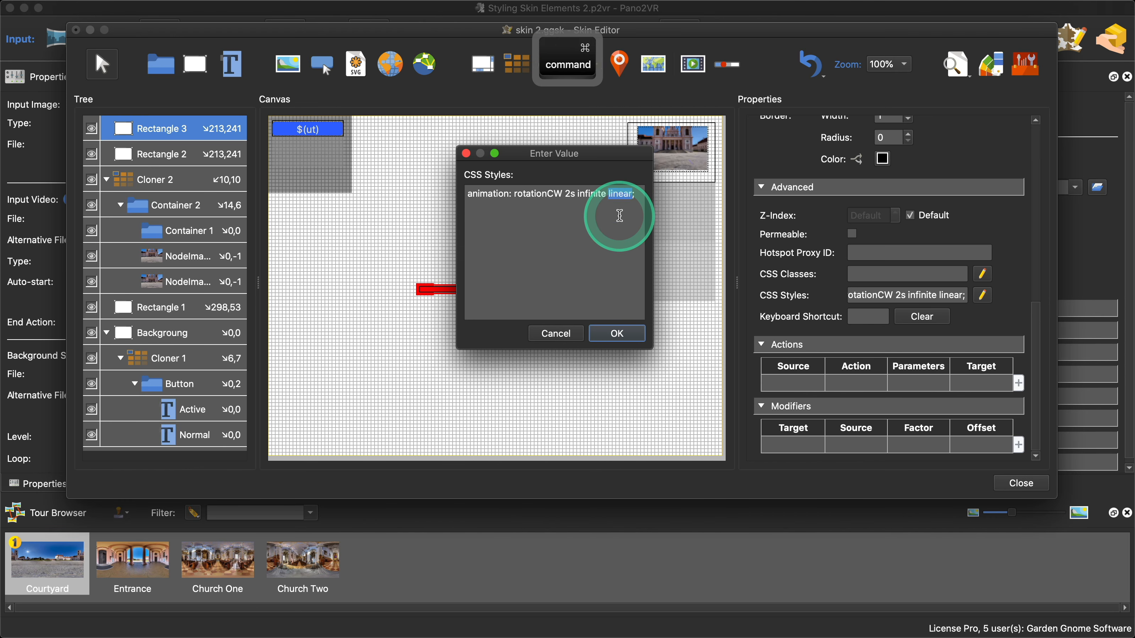
key(super+v)
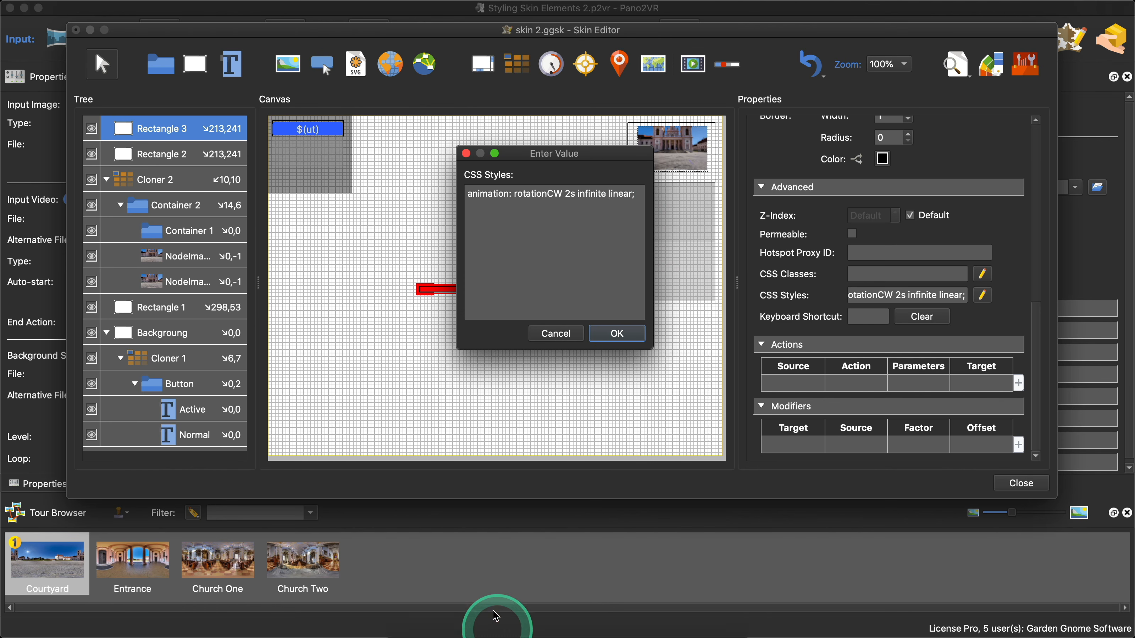
click(495, 621)
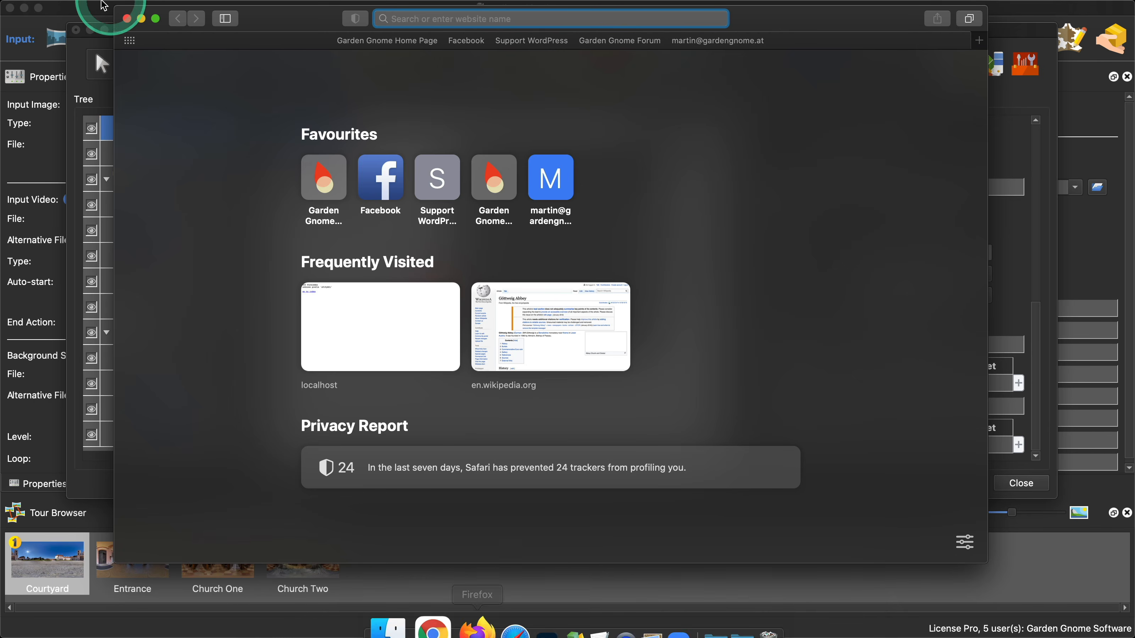
click(127, 19)
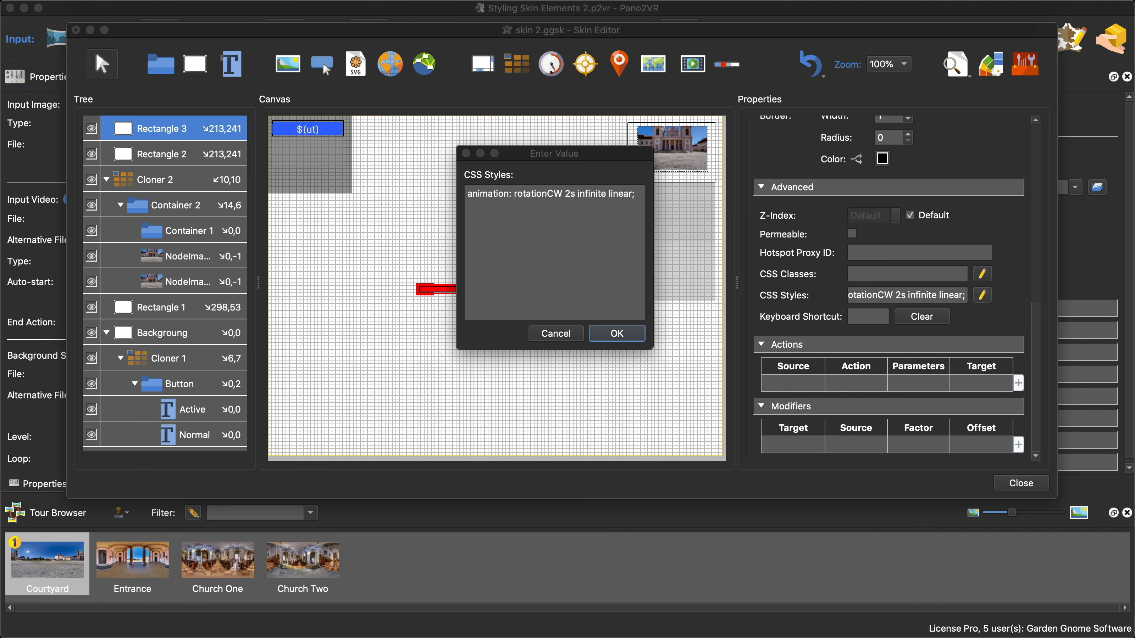
- Replace linear with ease-in-out in Rectangle 3's CSS styles and check the animation in the live preview
click(608, 221)
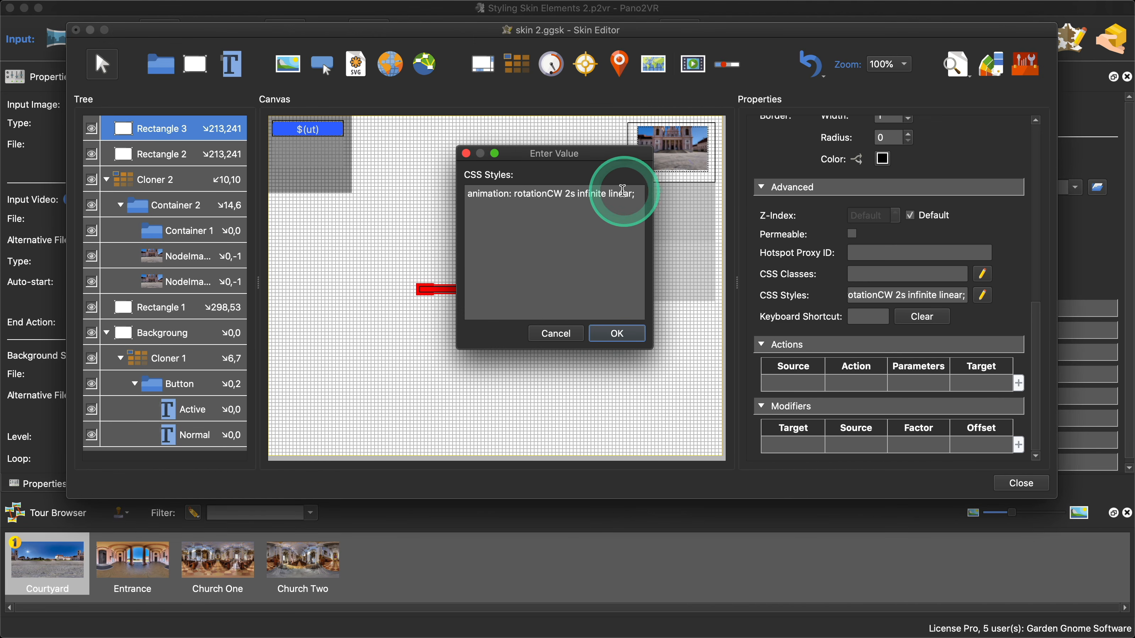
drag(610, 194, 633, 196)
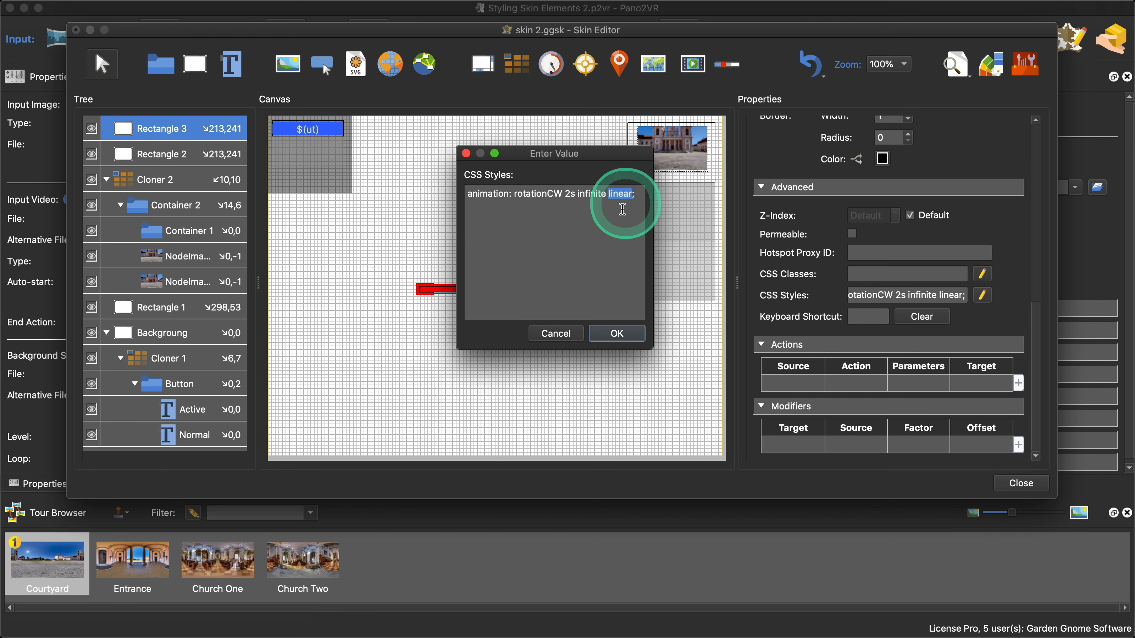
key(super+v)
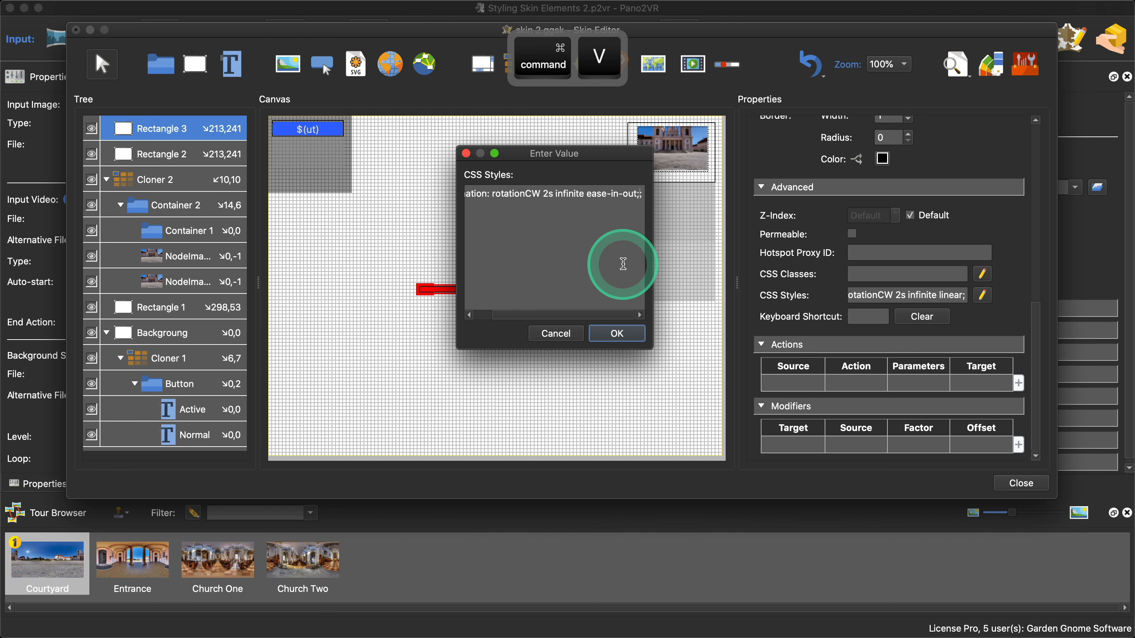
key(BackSpace)
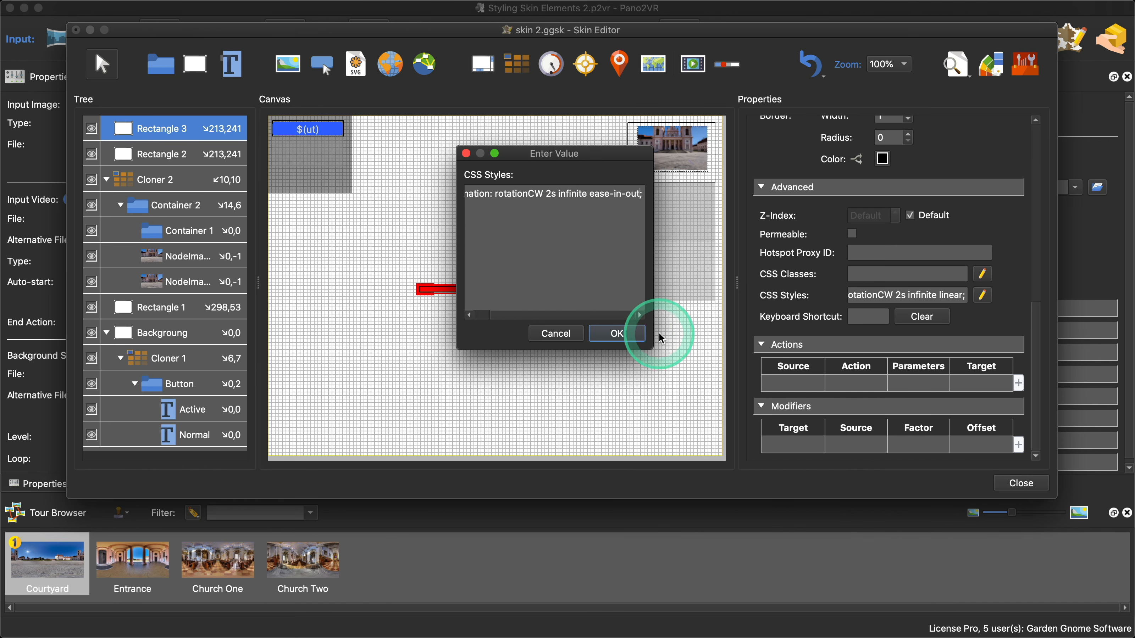
click(621, 335)
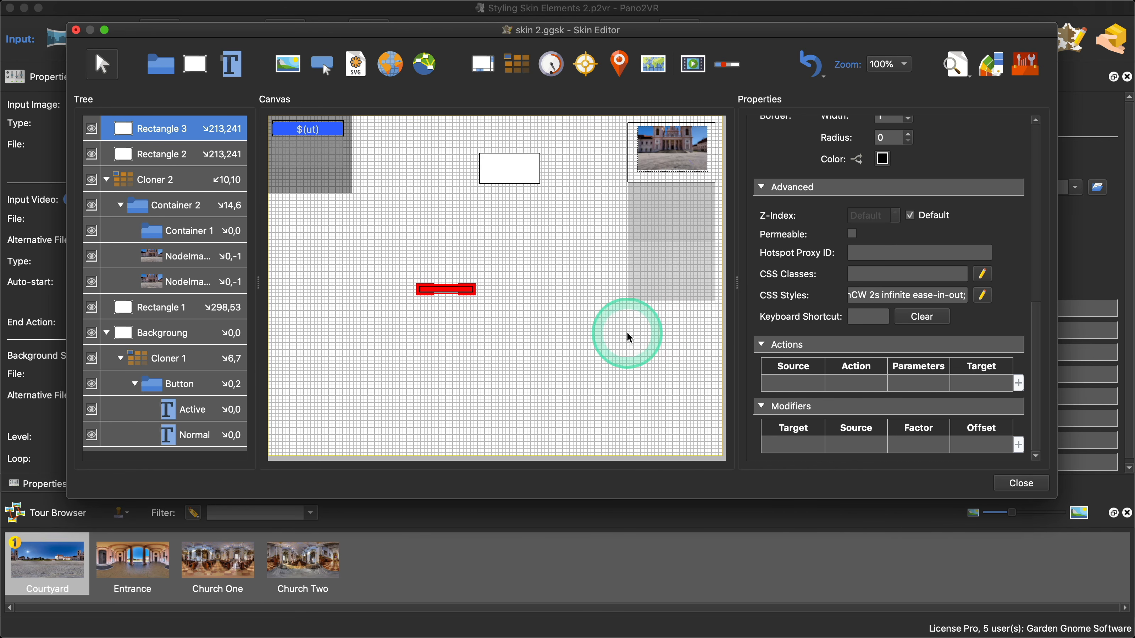
click(956, 72)
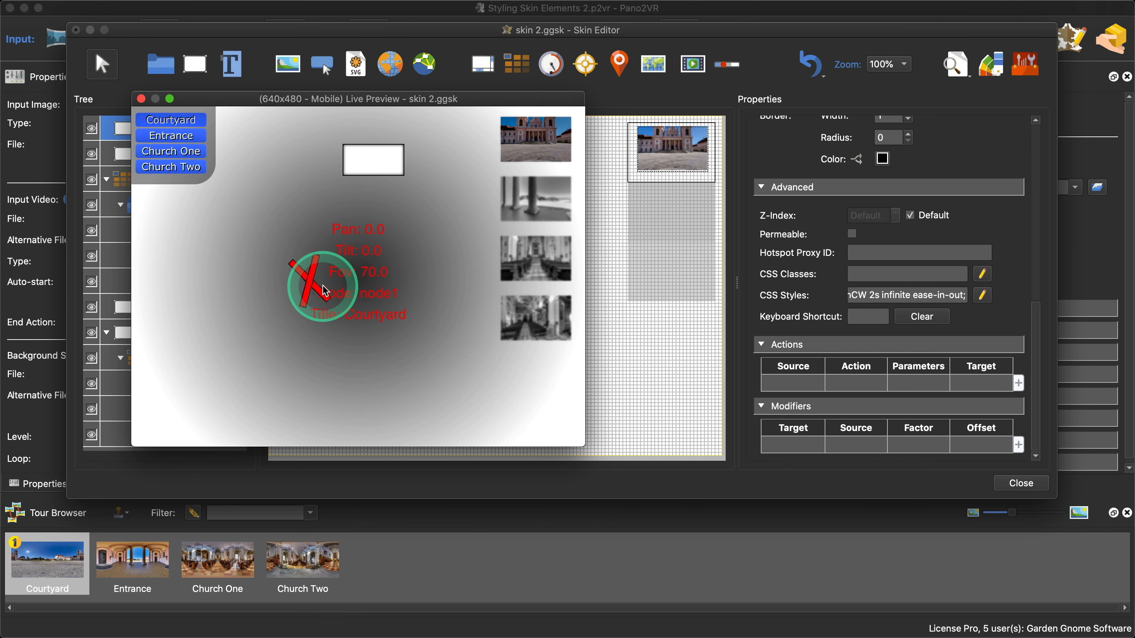
click(141, 99)
- Reopen Rectangle 3's CSS styles and copy the text "ease-in-out;" from the animation rule
click(178, 154)
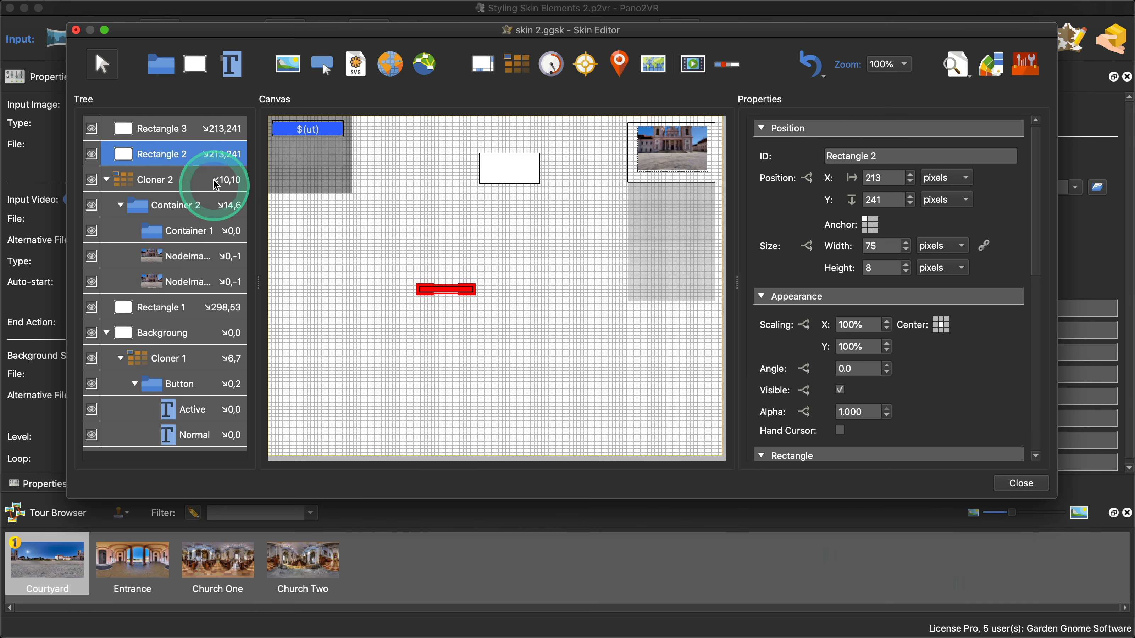
click(189, 128)
scroll(924, 417, down, 5)
scroll(924, 416, down, 5)
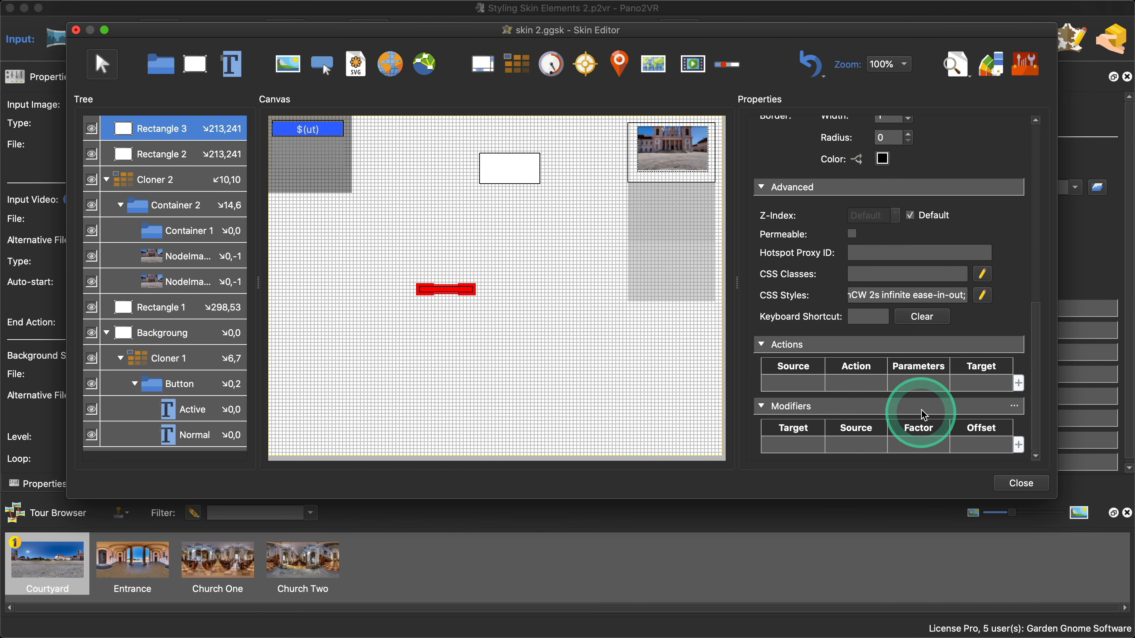
click(982, 295)
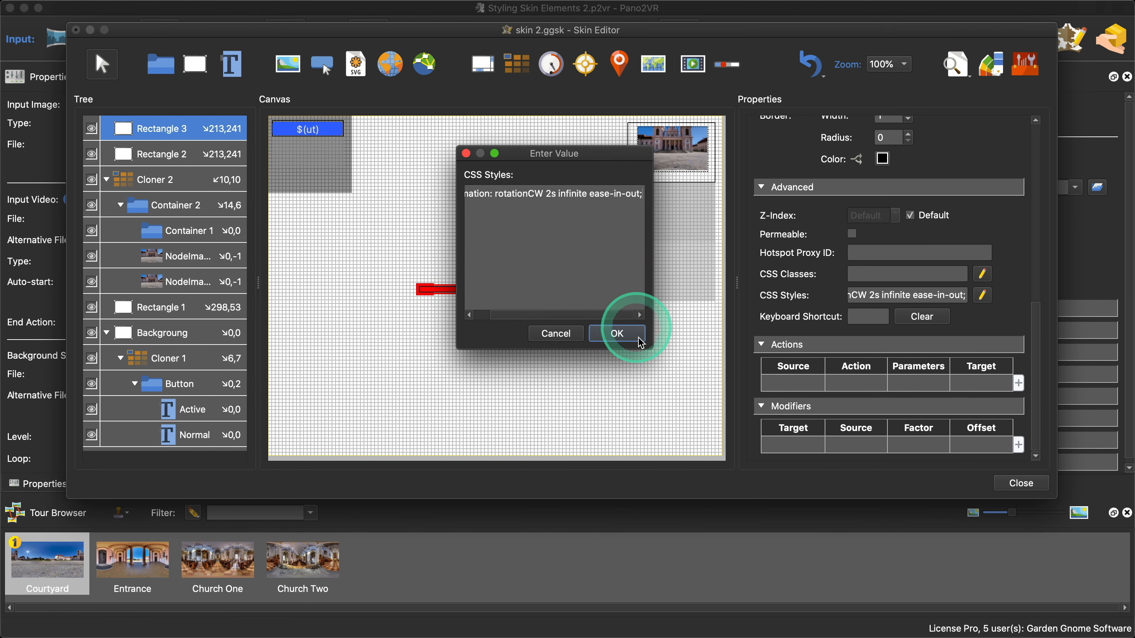
drag(649, 348, 844, 444)
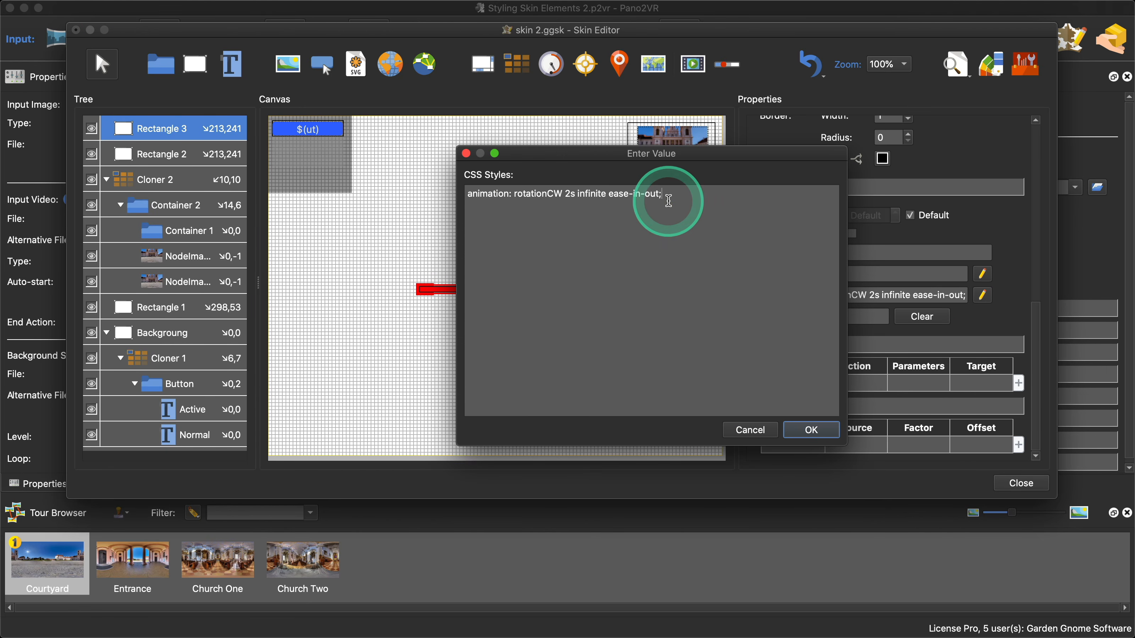
drag(664, 194, 610, 197)
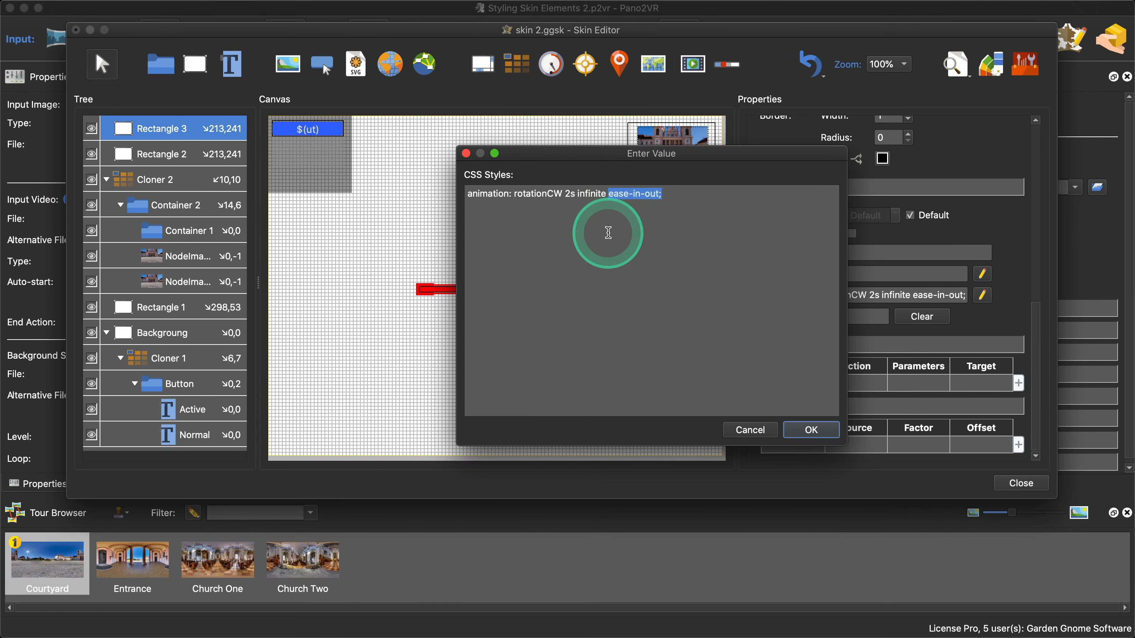
key(super+c)
click(811, 431)
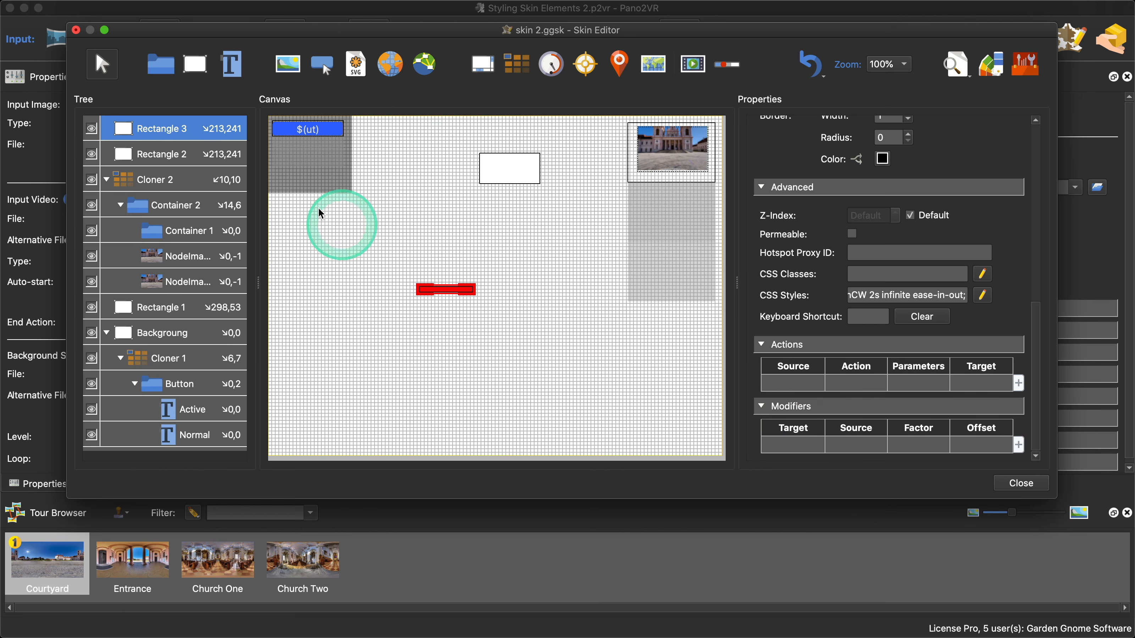
- Replace "linear;" with "ease-in-out;" in Rectangle 2's CSS styles
click(181, 155)
scroll(984, 360, down, 10)
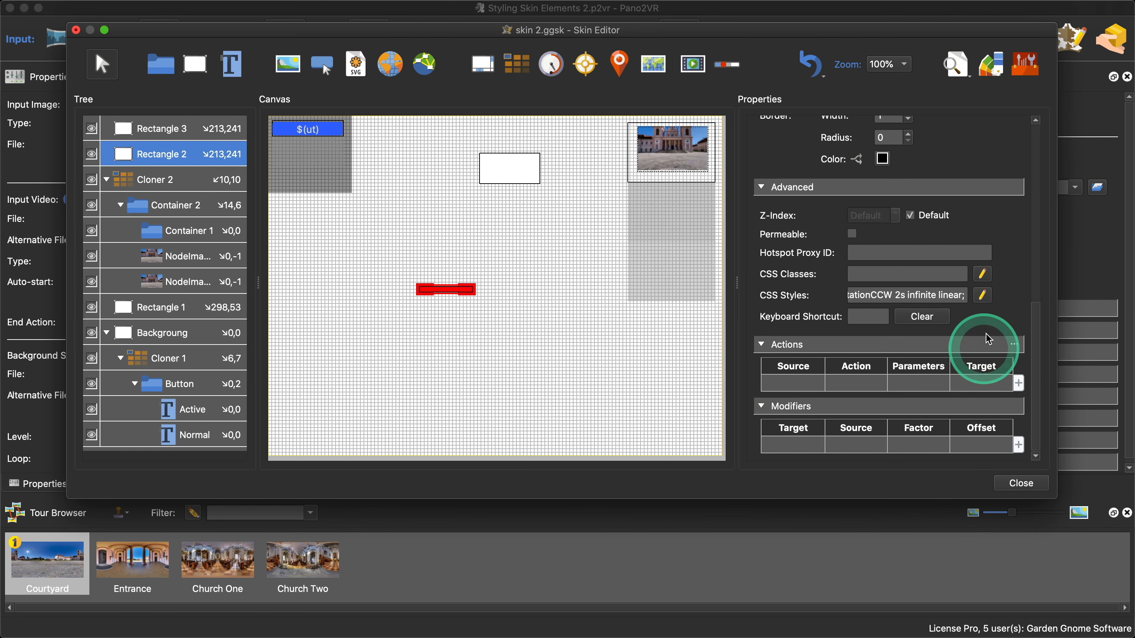
click(982, 296)
click(613, 236)
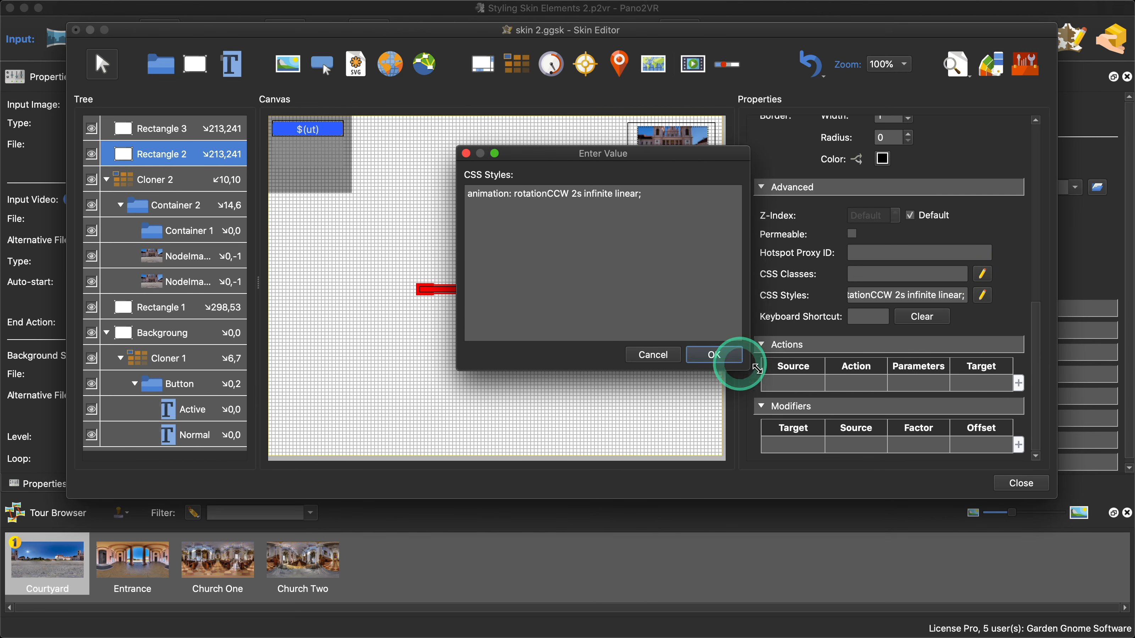
drag(650, 341, 767, 375)
click(639, 194)
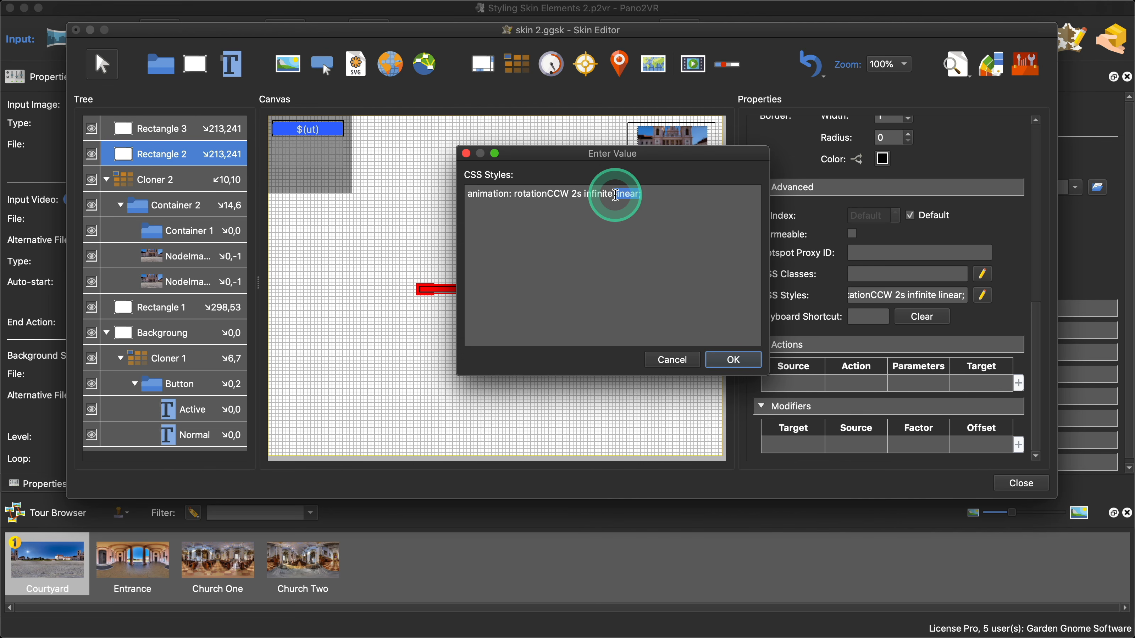
drag(615, 195, 614, 196)
key(super+v)
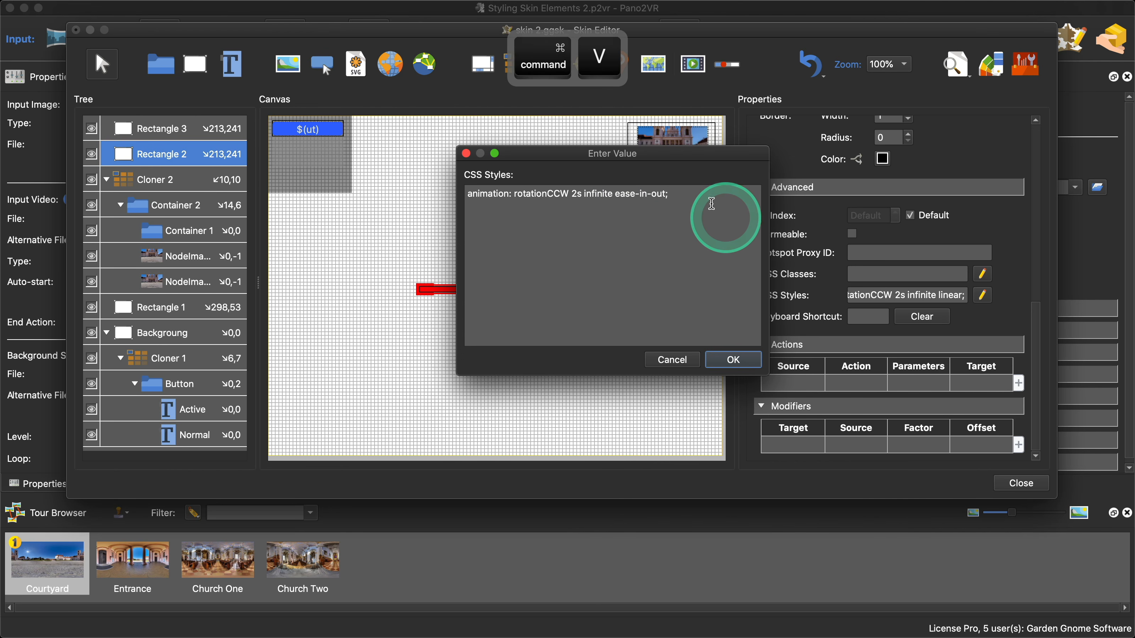
click(735, 360)
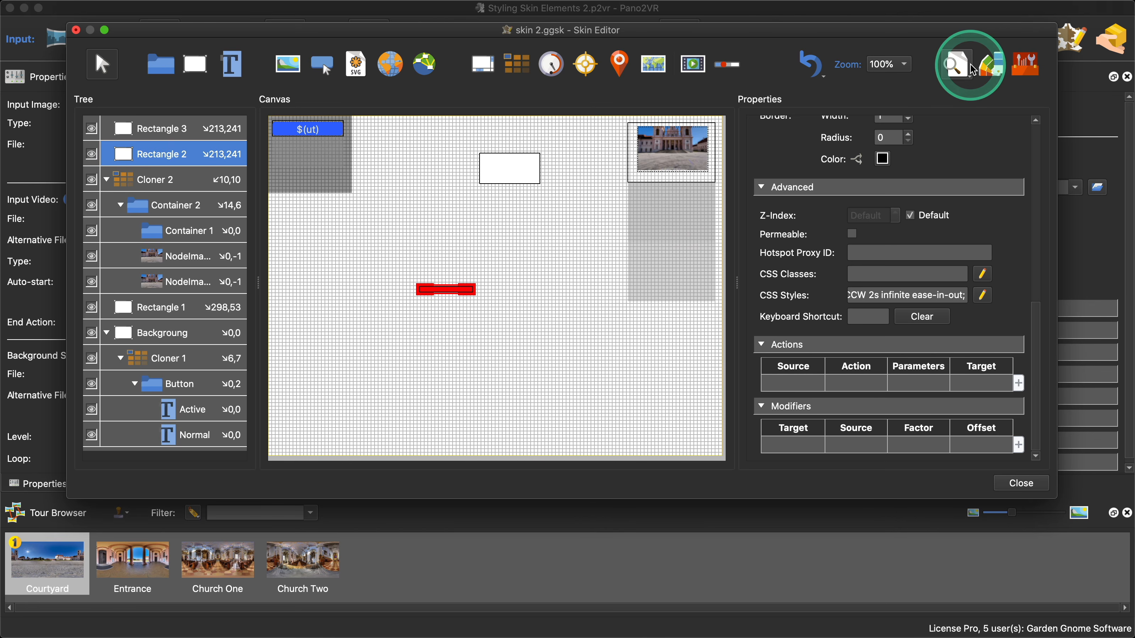
- Watch both red bars rotate in the skin's live preview, and close the preview
click(955, 66)
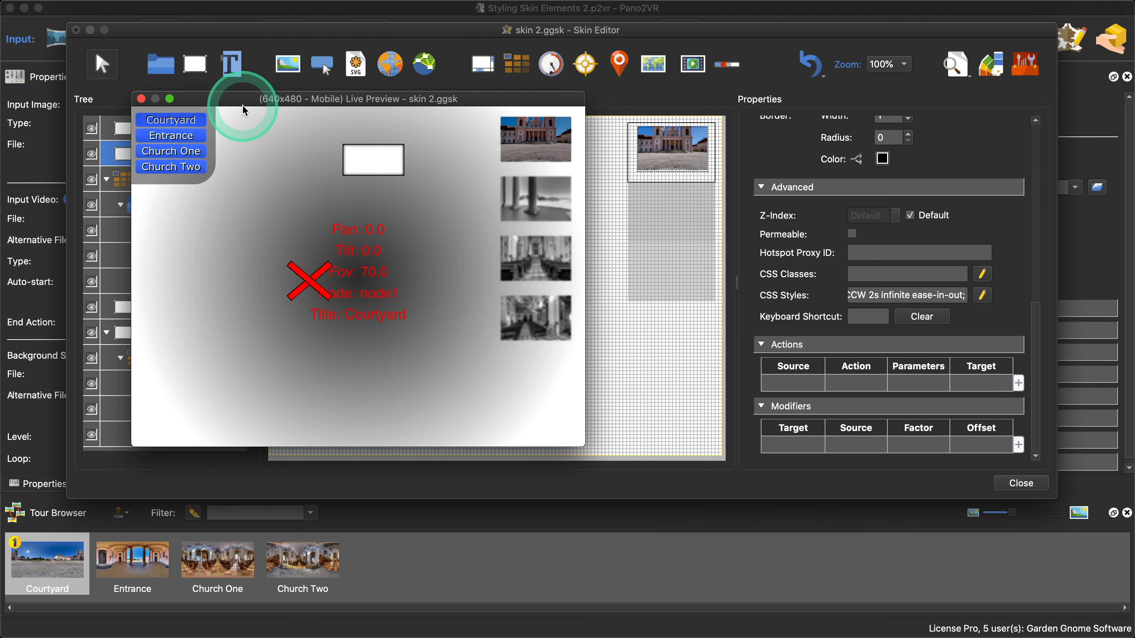
drag(242, 104, 405, 64)
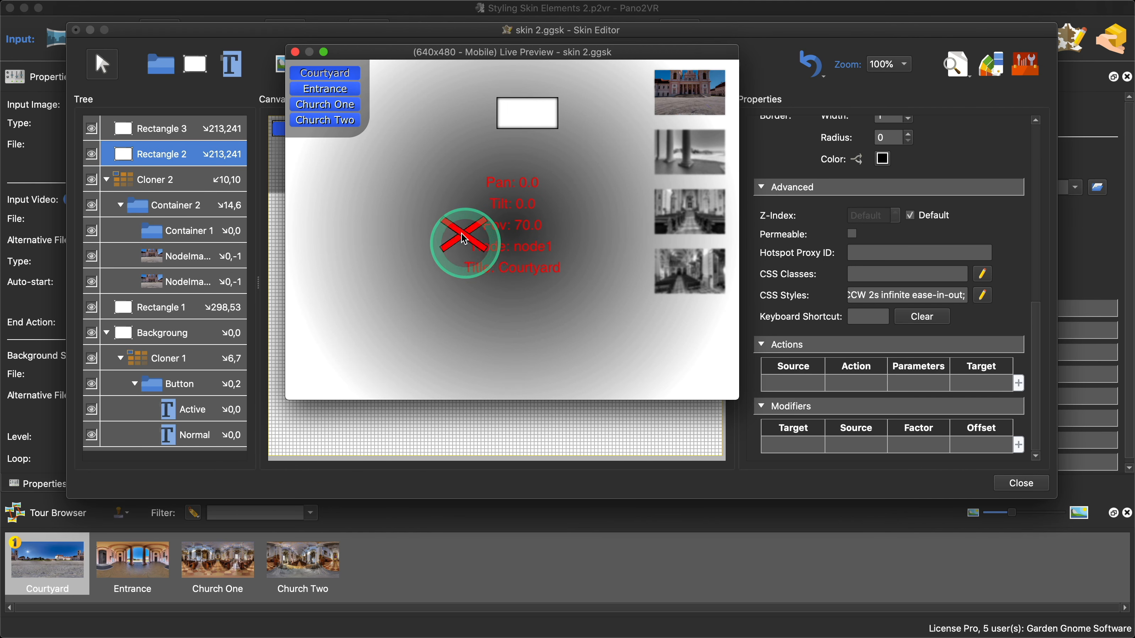
click(295, 52)
- Draw a container around the two red bars, enclosing Rectangle 3 and Rectangle 2
click(161, 64)
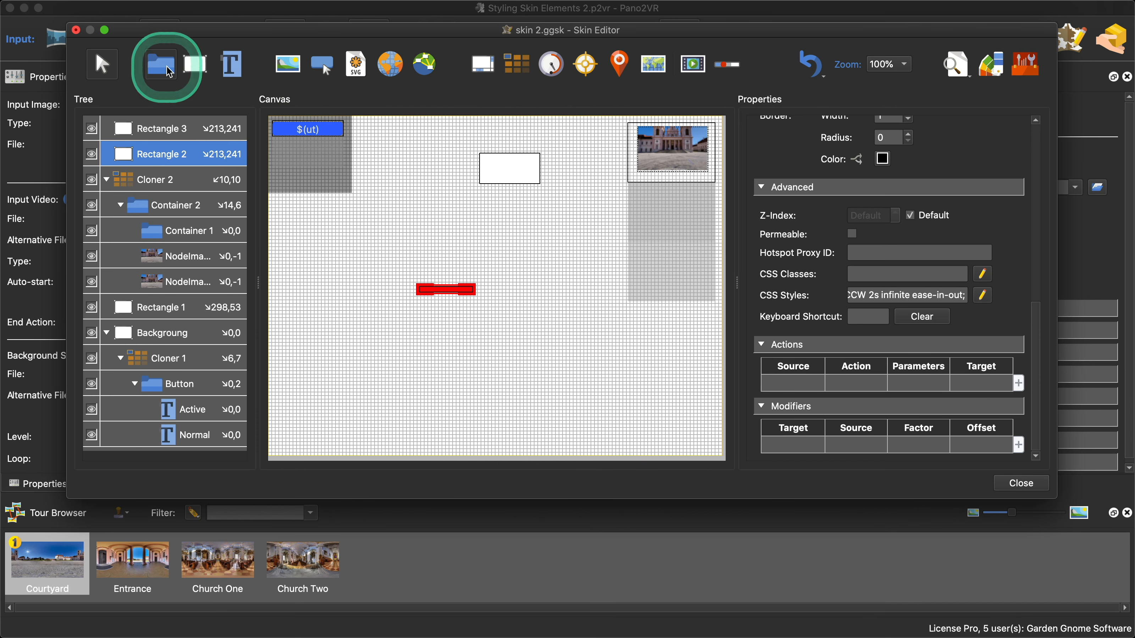
drag(406, 314, 485, 287)
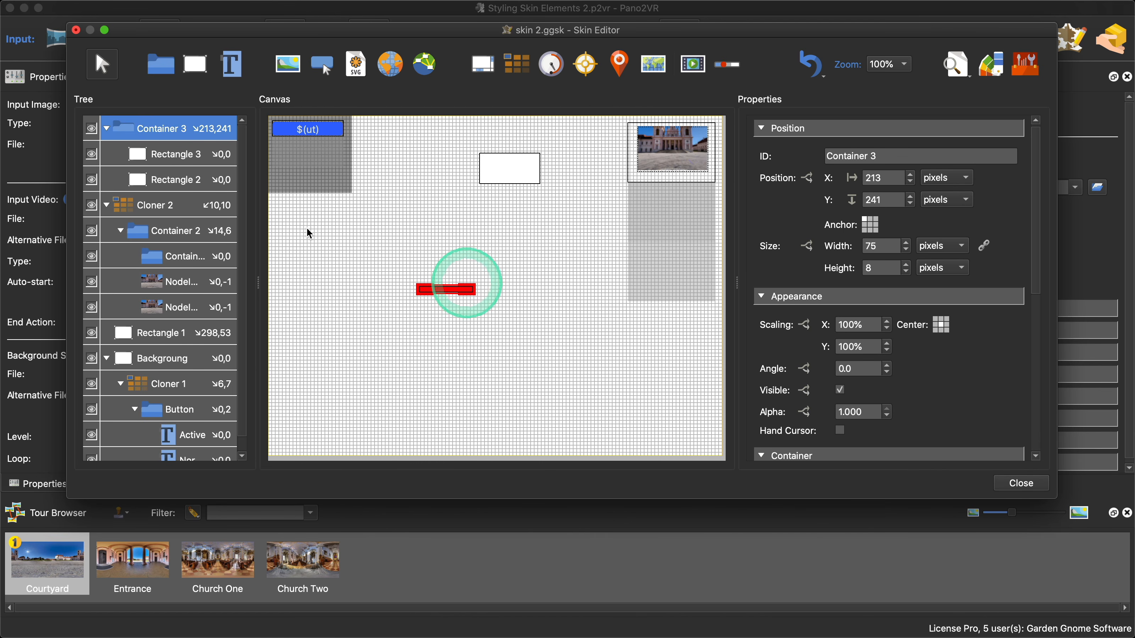
- Review Rectangle 2's properties and CSS styles inside the new container, and select Container 3
click(177, 150)
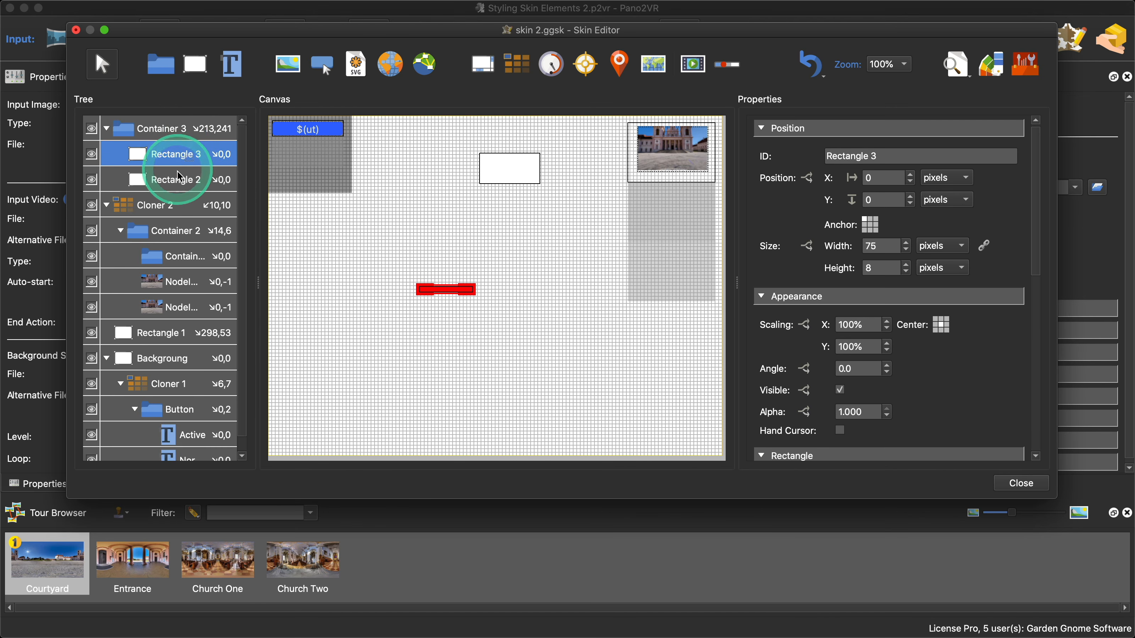
drag(178, 156, 190, 134)
scroll(954, 364, down, 4)
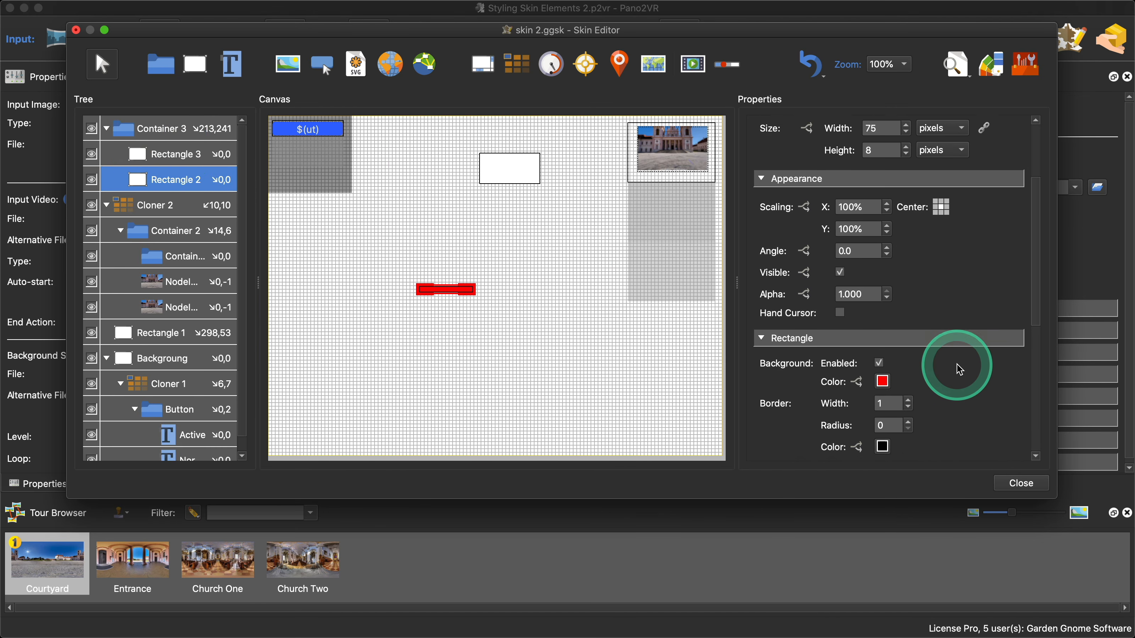
scroll(955, 364, down, 5)
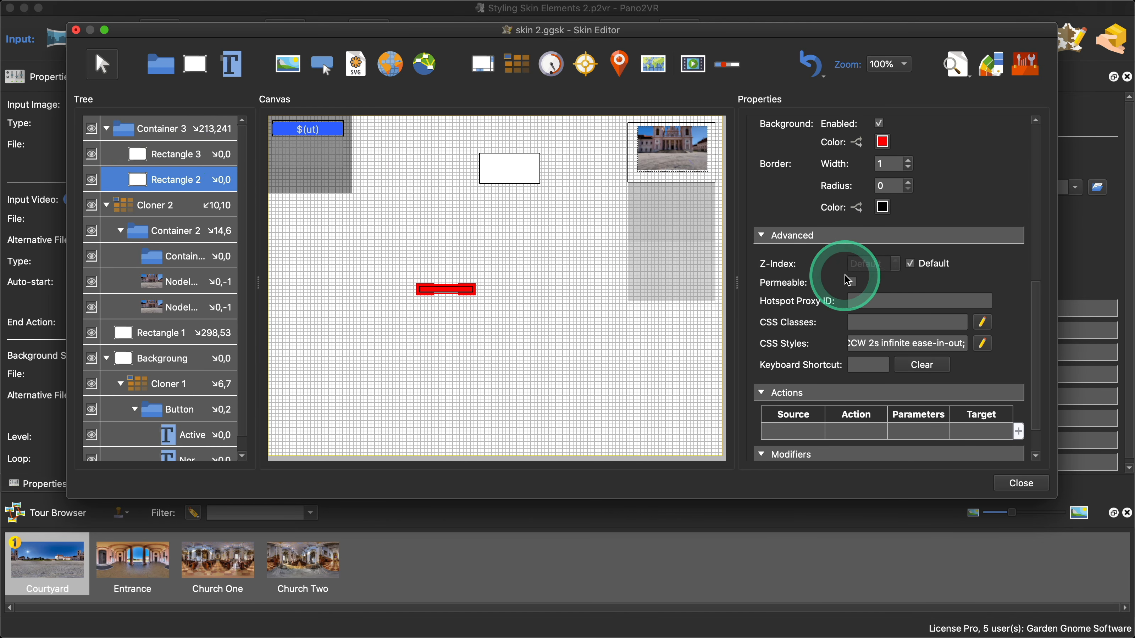
scroll(1006, 251, down, 1)
scroll(1006, 252, up, 4)
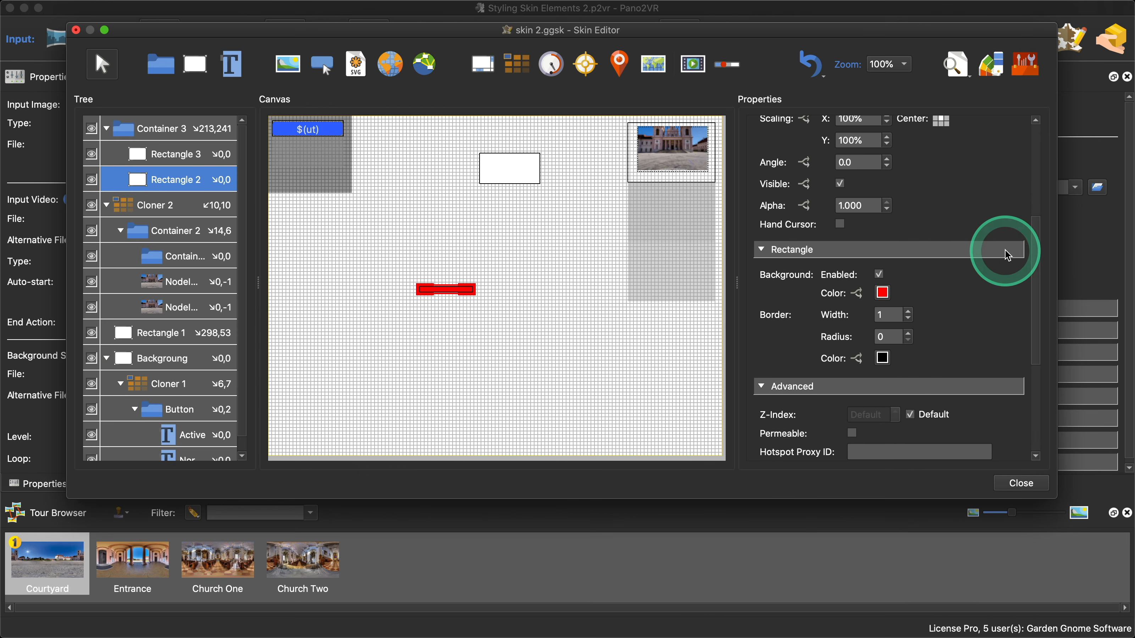
click(147, 129)
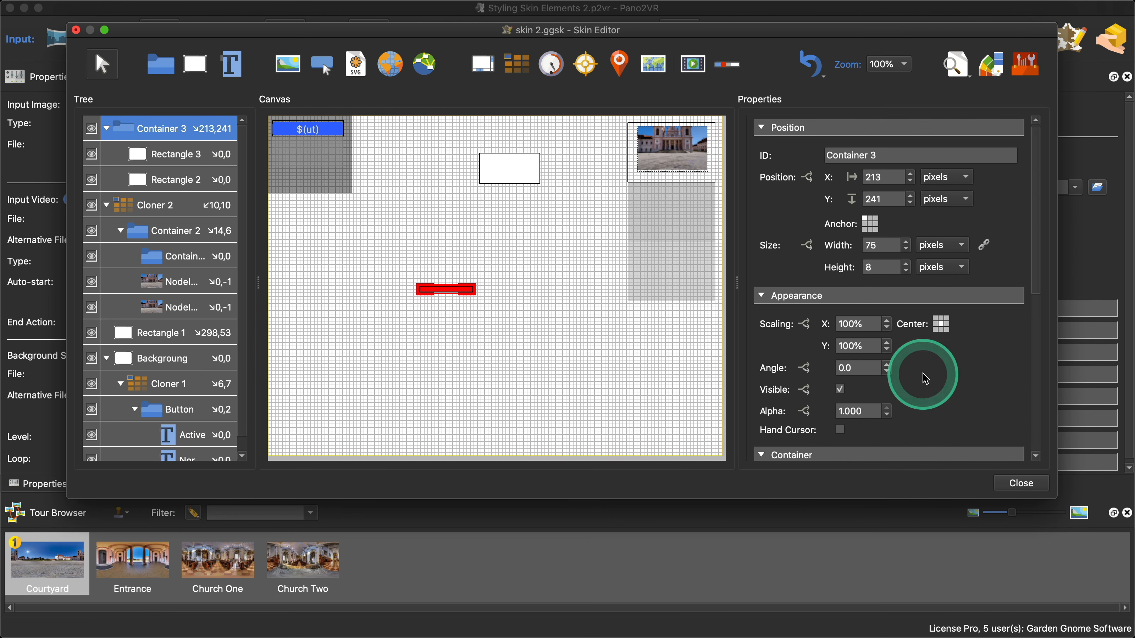
- Enable masking for Container 3, check the clipped red bars in the live preview, and close the preview
scroll(919, 374, down, 2)
click(826, 369)
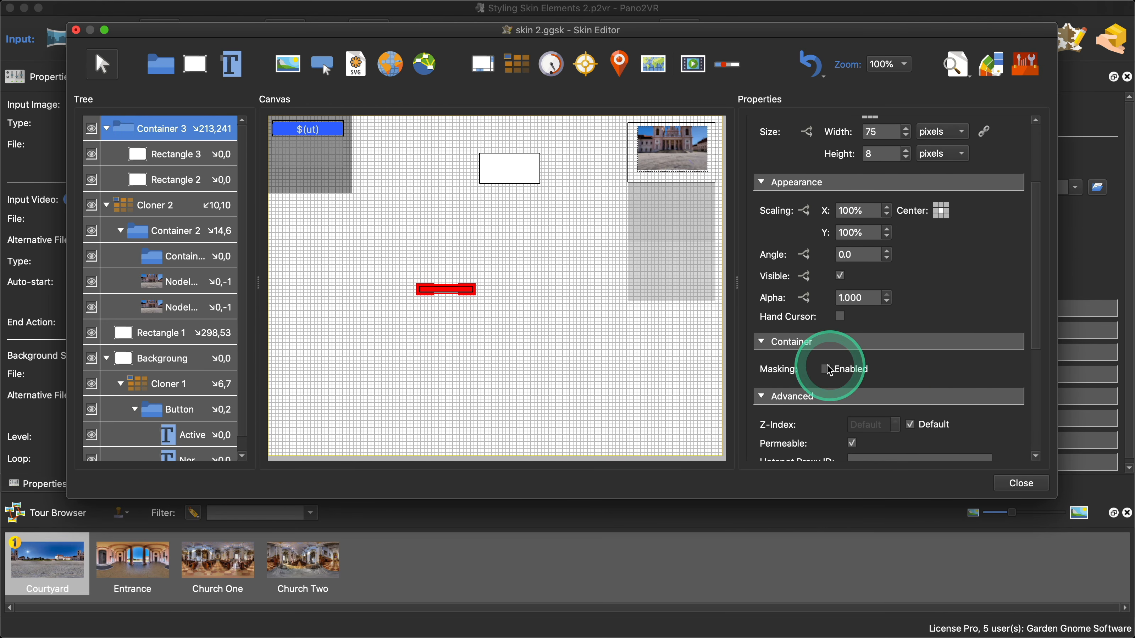
click(956, 64)
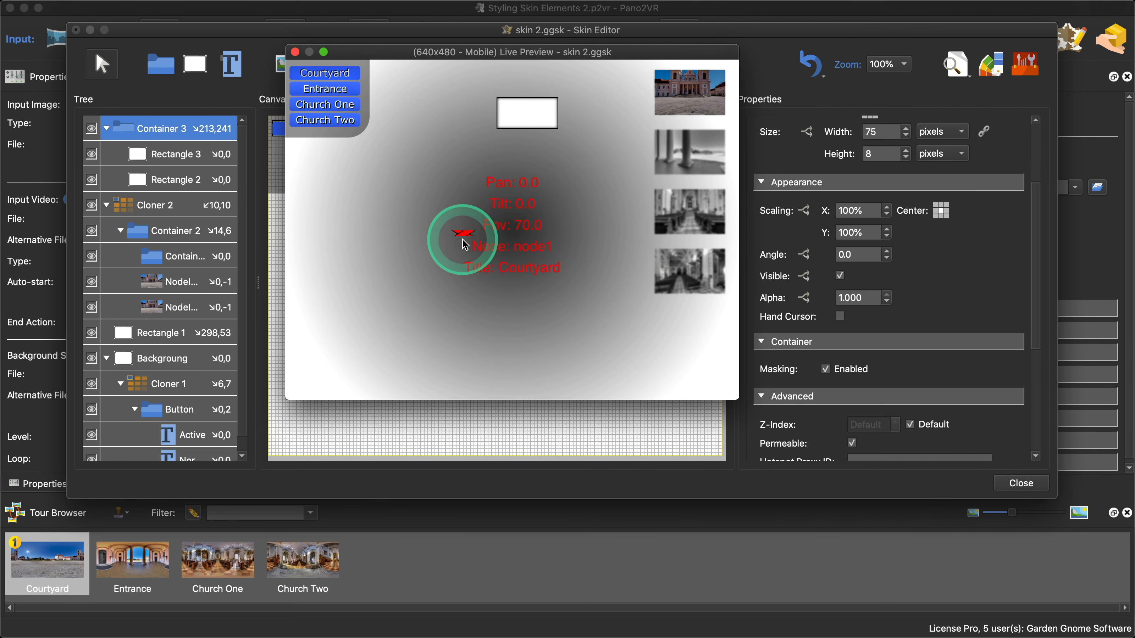
click(294, 51)
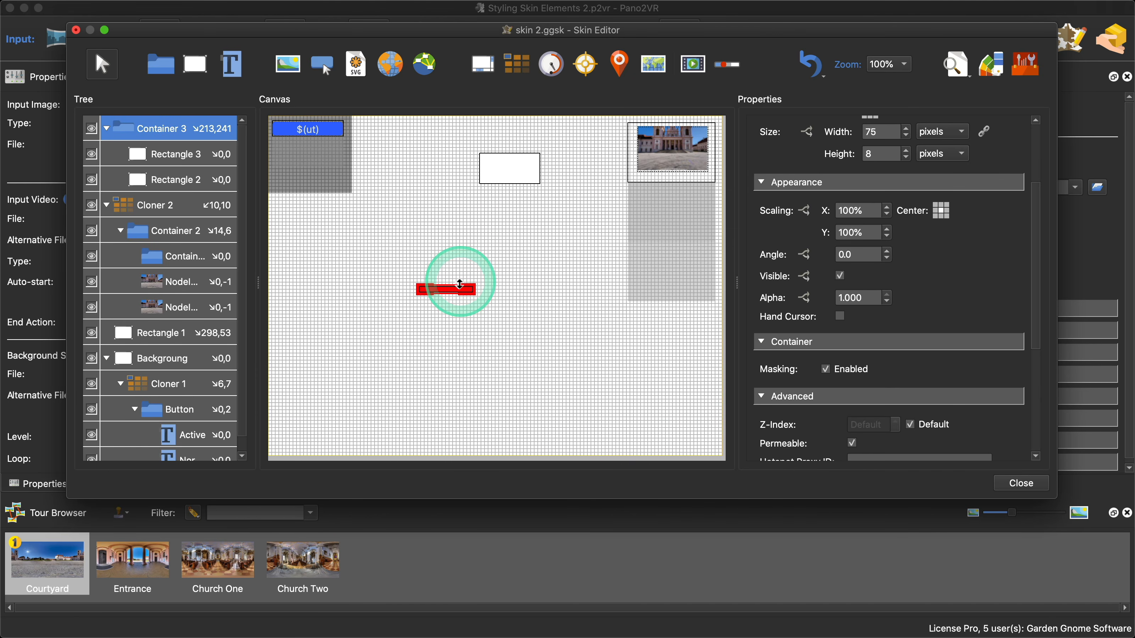
- Extend Container 3 upward to a height of 22 pixels, and check the rotating bars in the live preview
drag(459, 284, 457, 273)
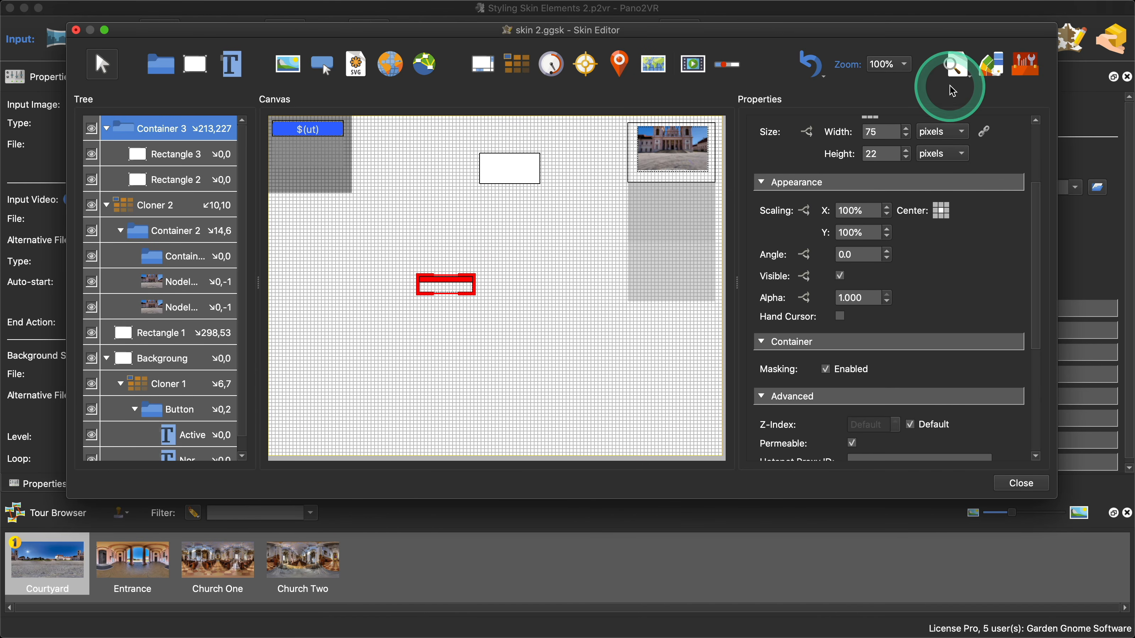
click(954, 65)
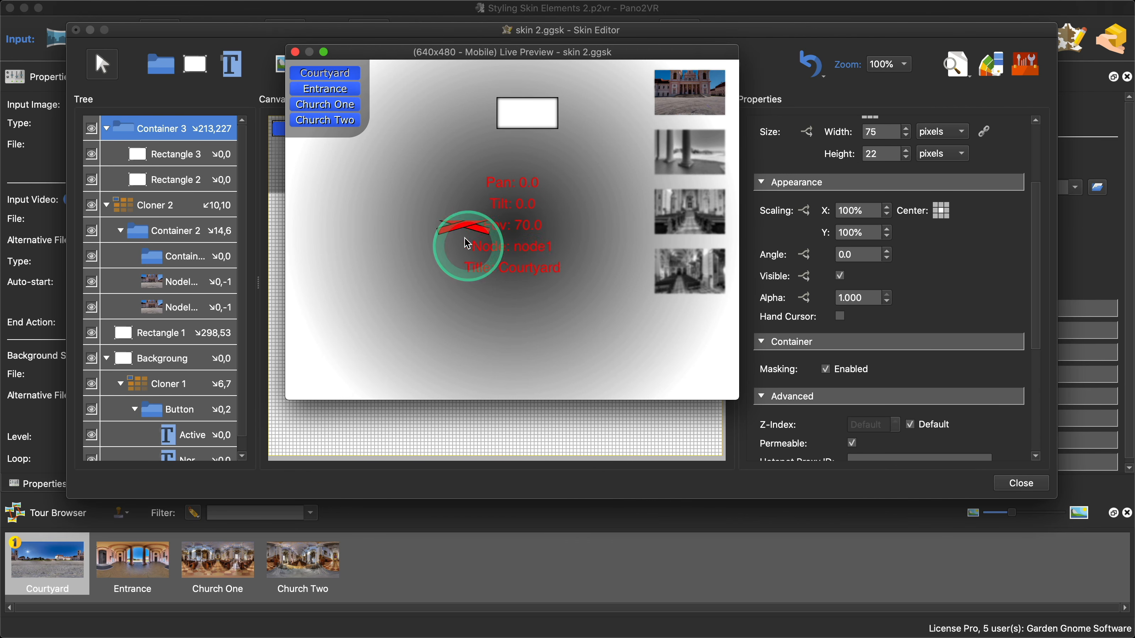
click(295, 52)
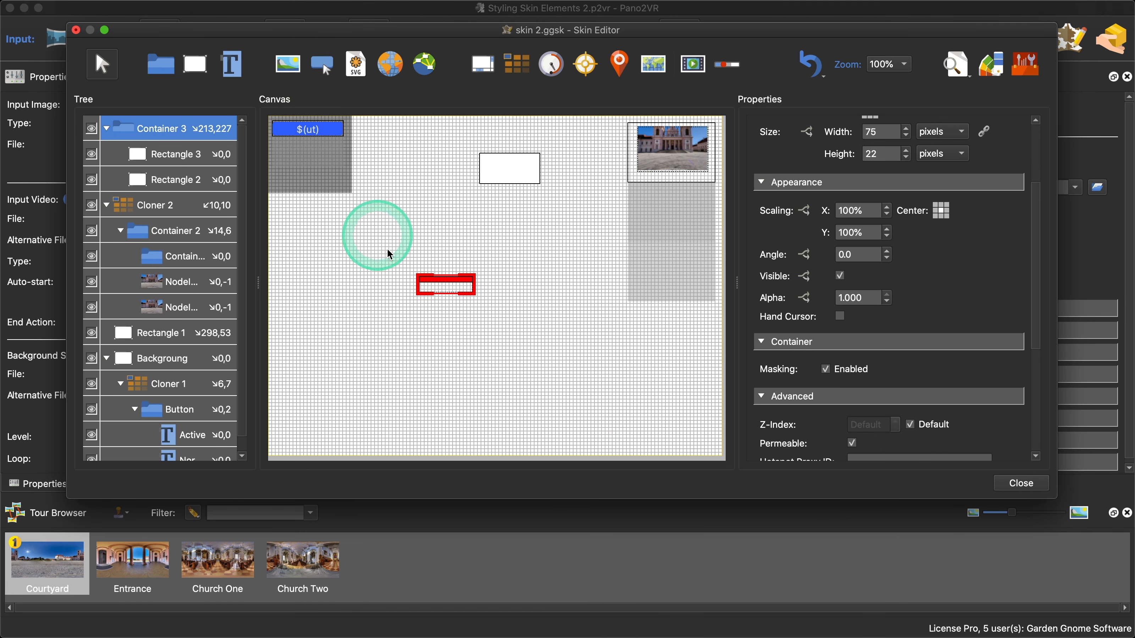
- Move Rectangle 3 and Rectangle 2 together down to Y 16 inside Container 3, and check their rotation in the live preview
click(169, 154)
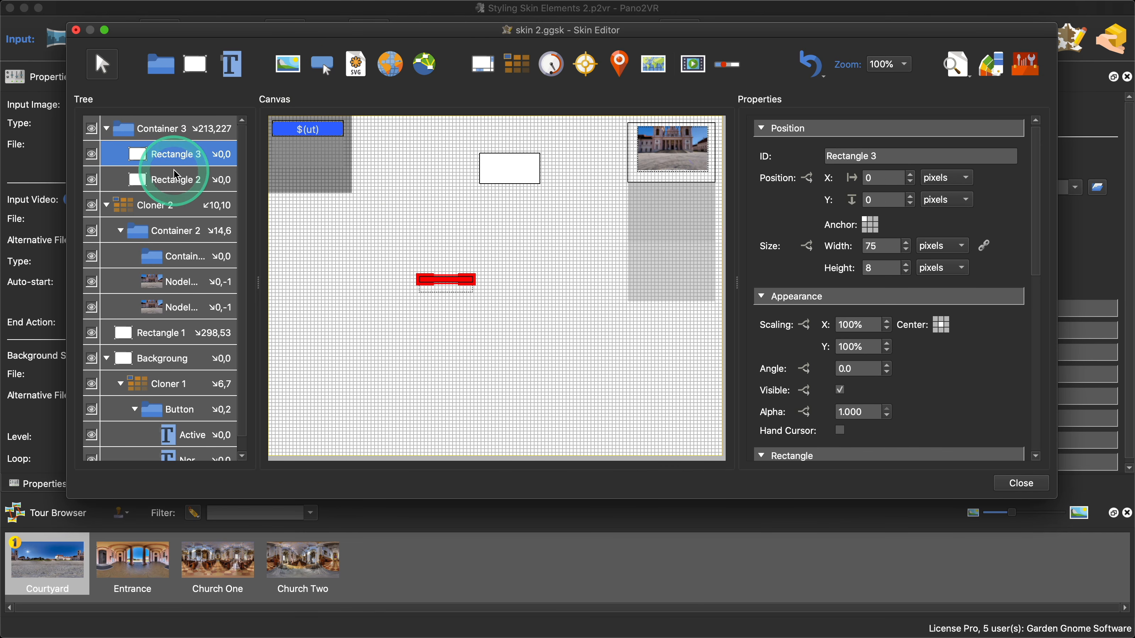
super+click(181, 191)
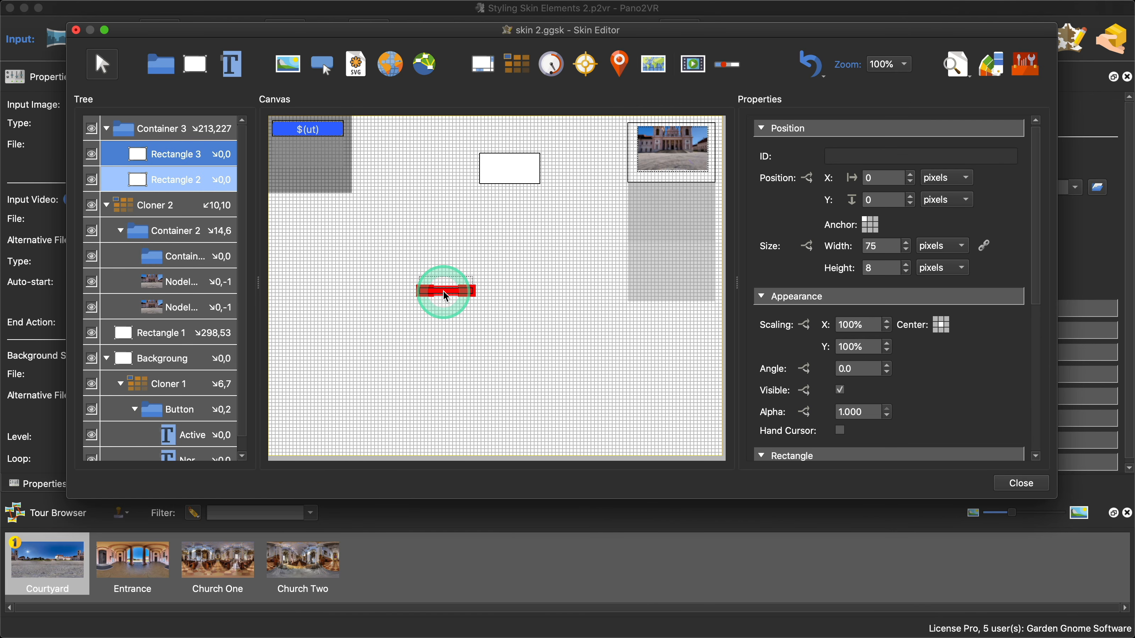
drag(446, 295, 446, 297)
click(960, 72)
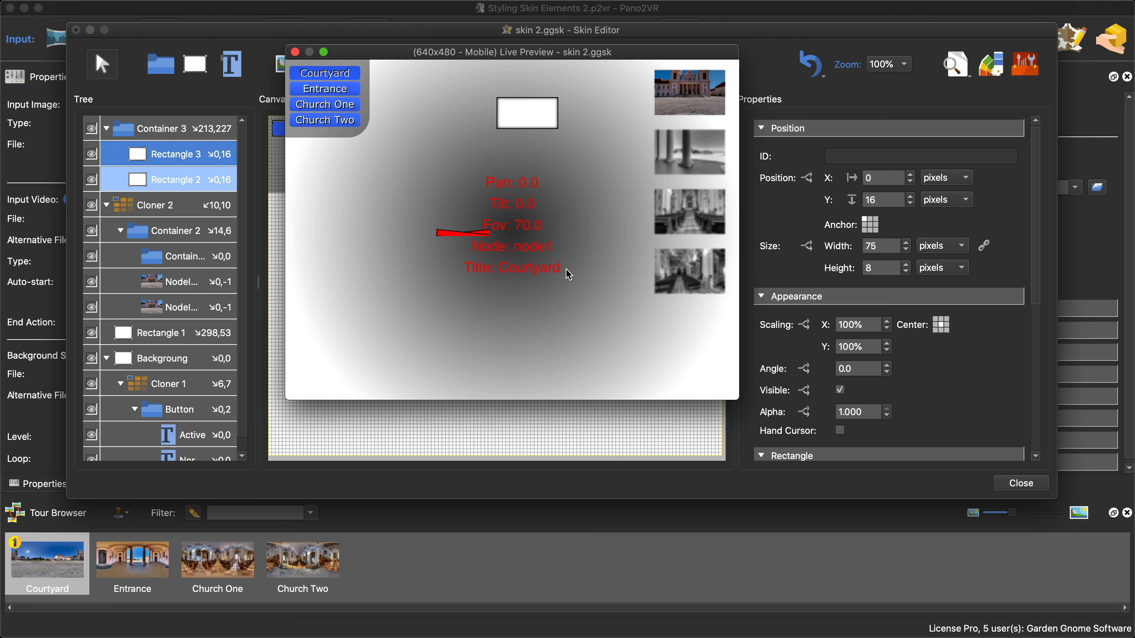
click(295, 52)
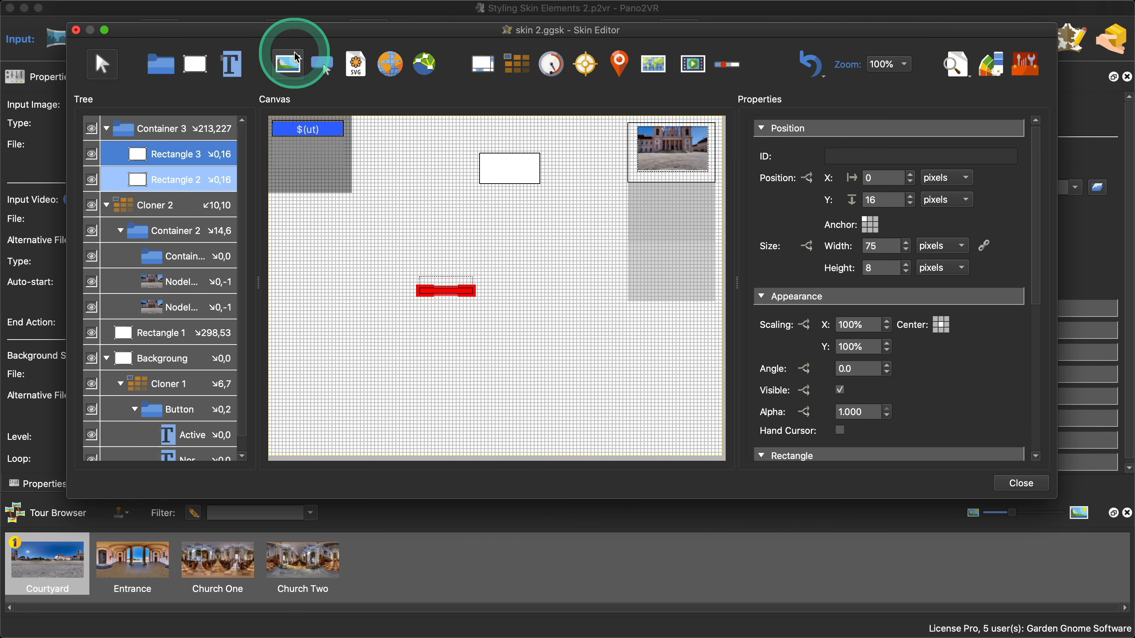
- Close the skin with its changes saved, choose $d/skin.ggsk as the output skin, and open it in the Skin Editor
click(1021, 483)
click(648, 275)
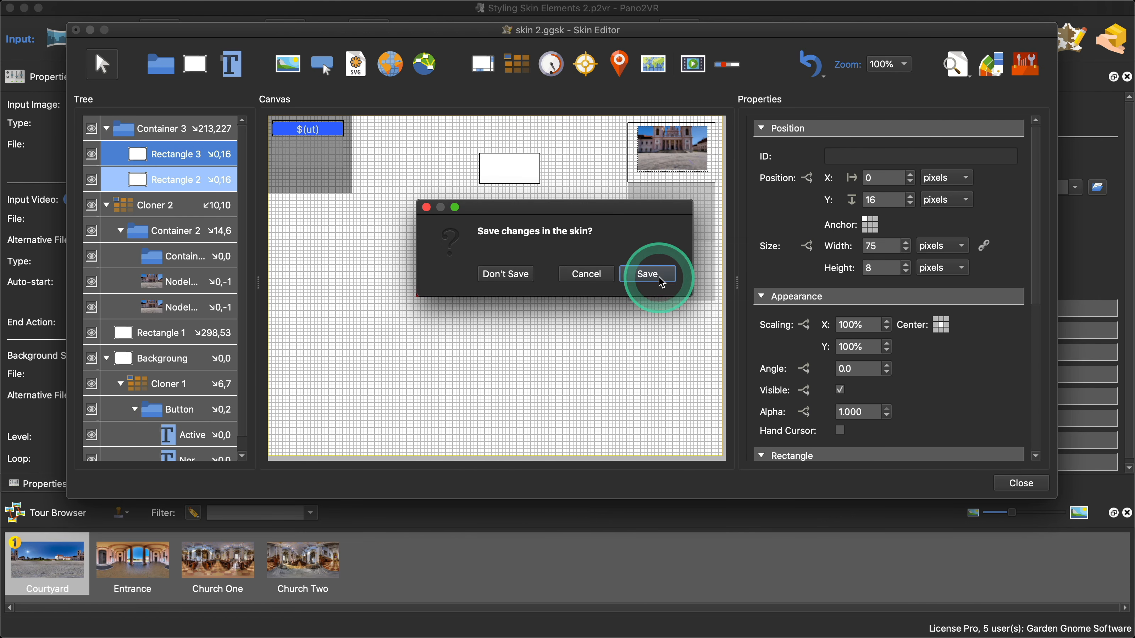
click(1075, 188)
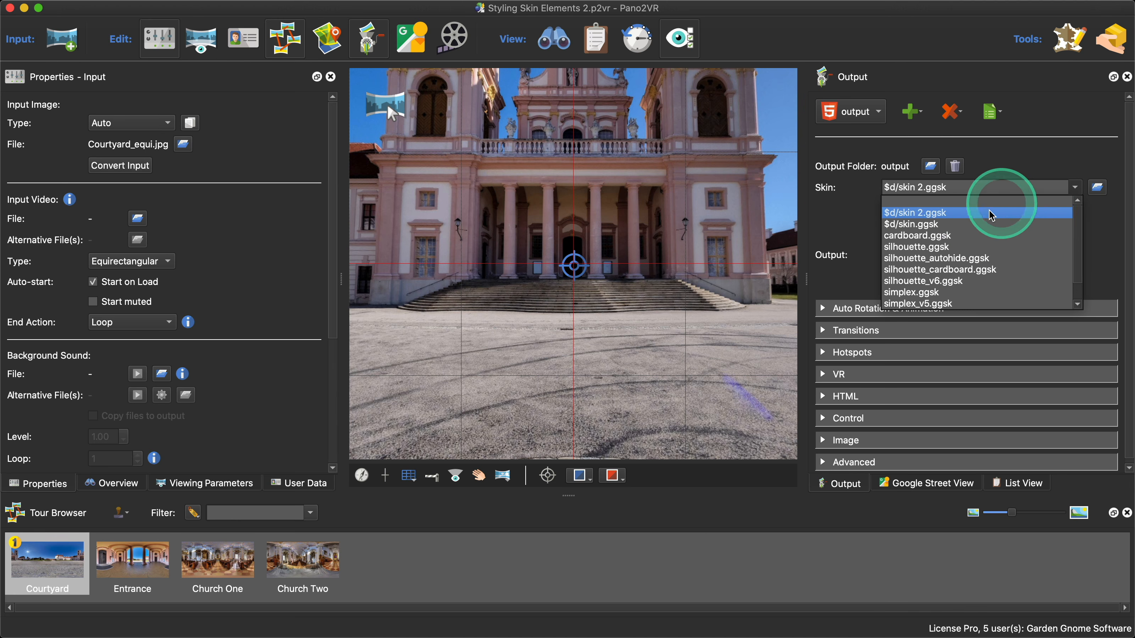
click(981, 225)
click(907, 217)
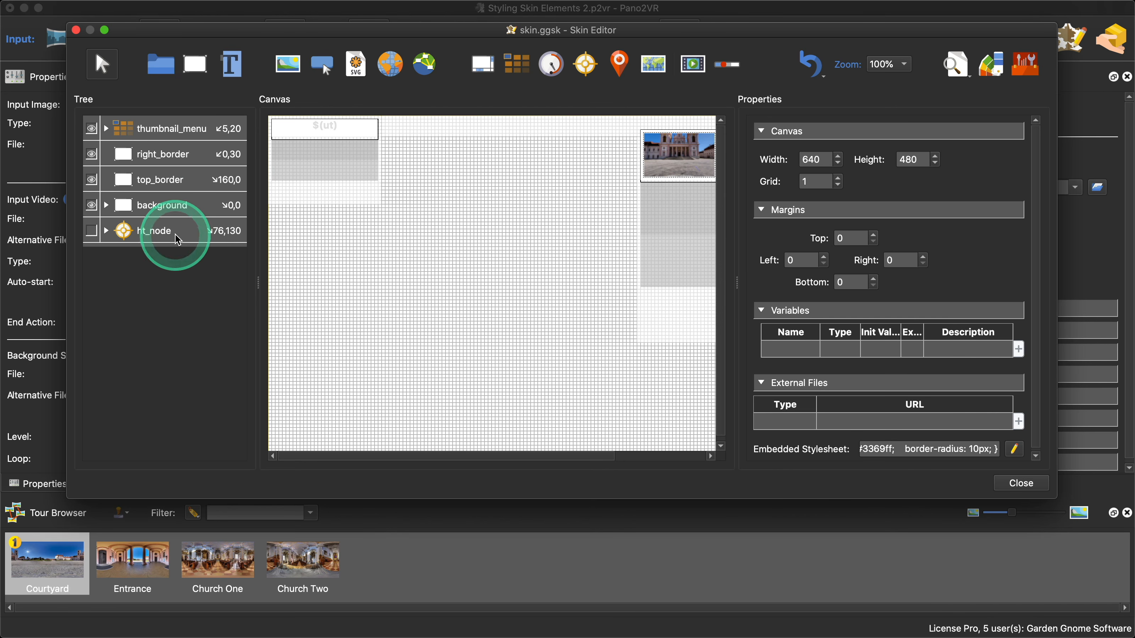
- Show the ht_node hotspot template on the canvas, and examine its nested rectangles' properties and CSS styles
click(108, 237)
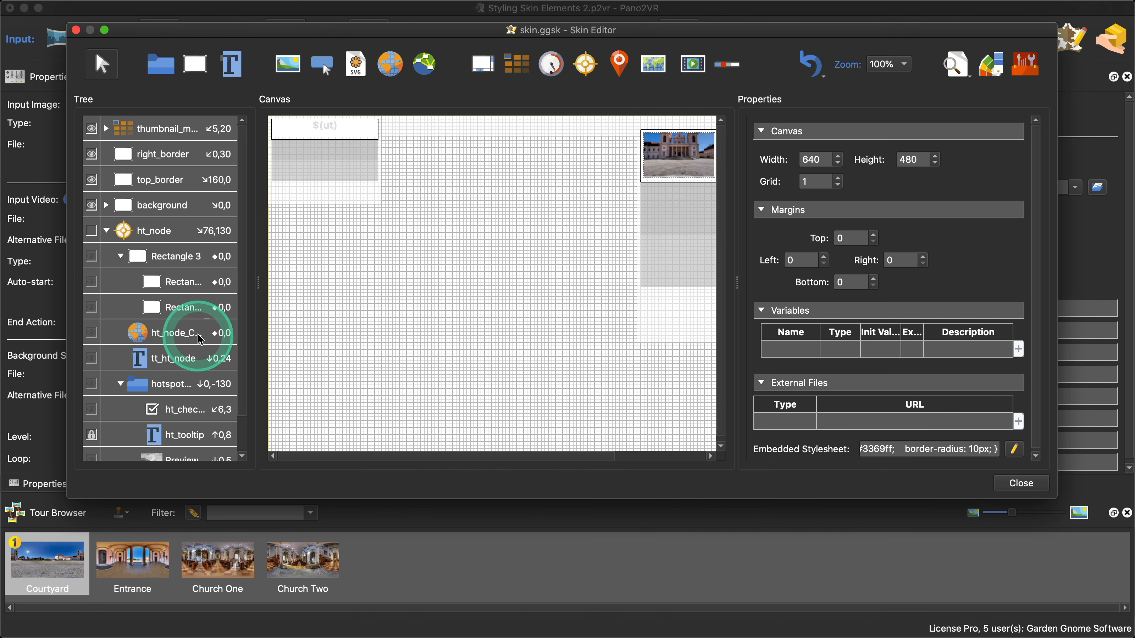
scroll(223, 246, down, 3)
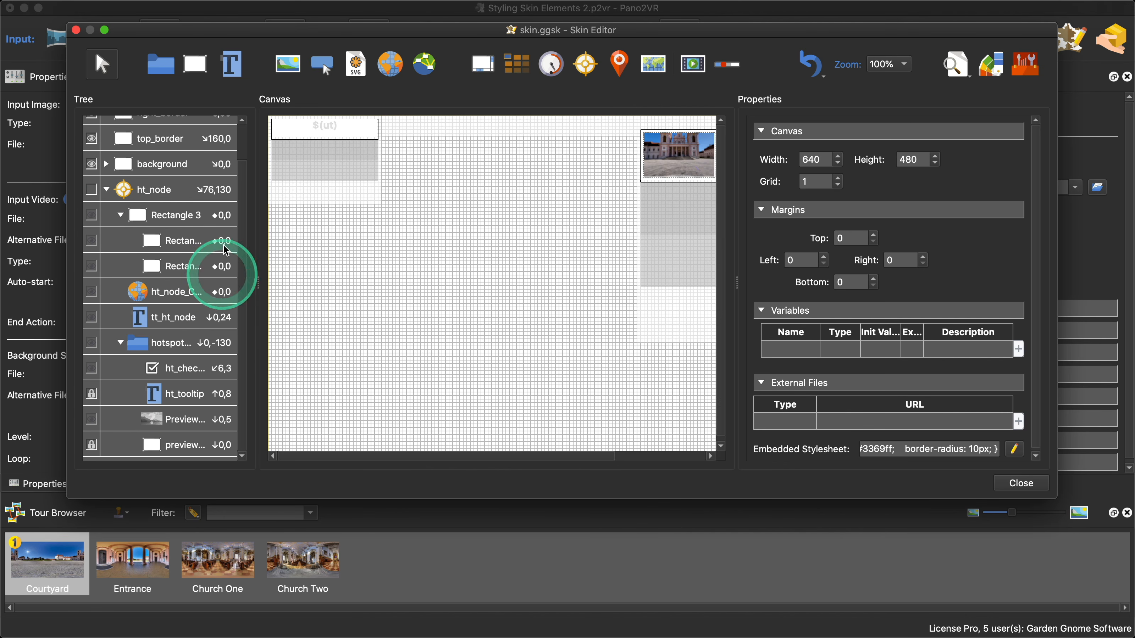
click(91, 189)
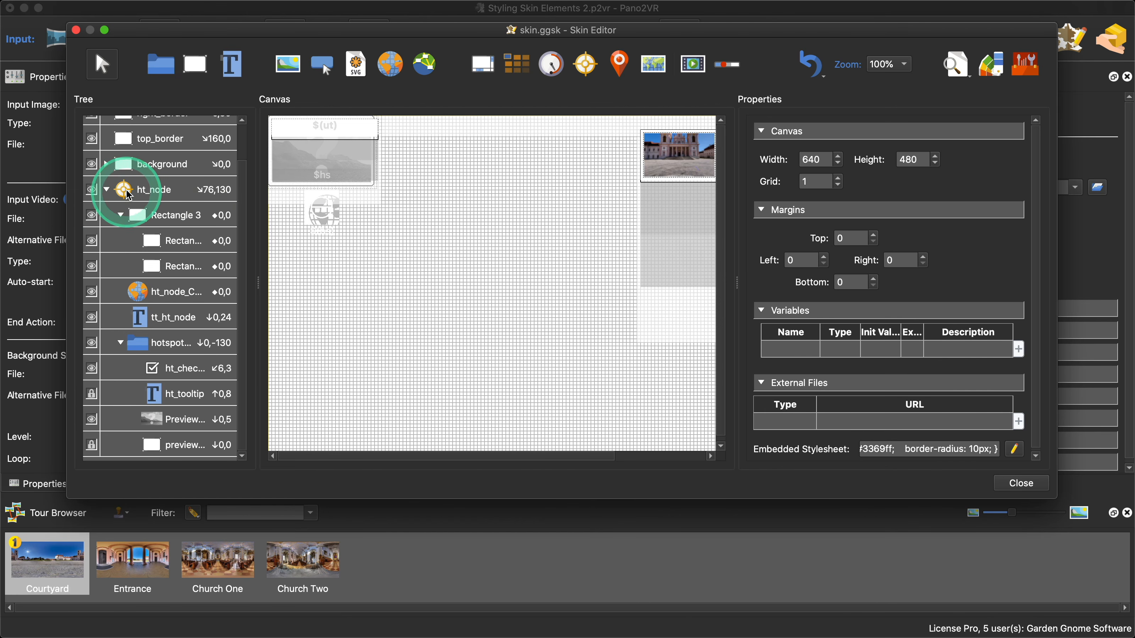
click(127, 193)
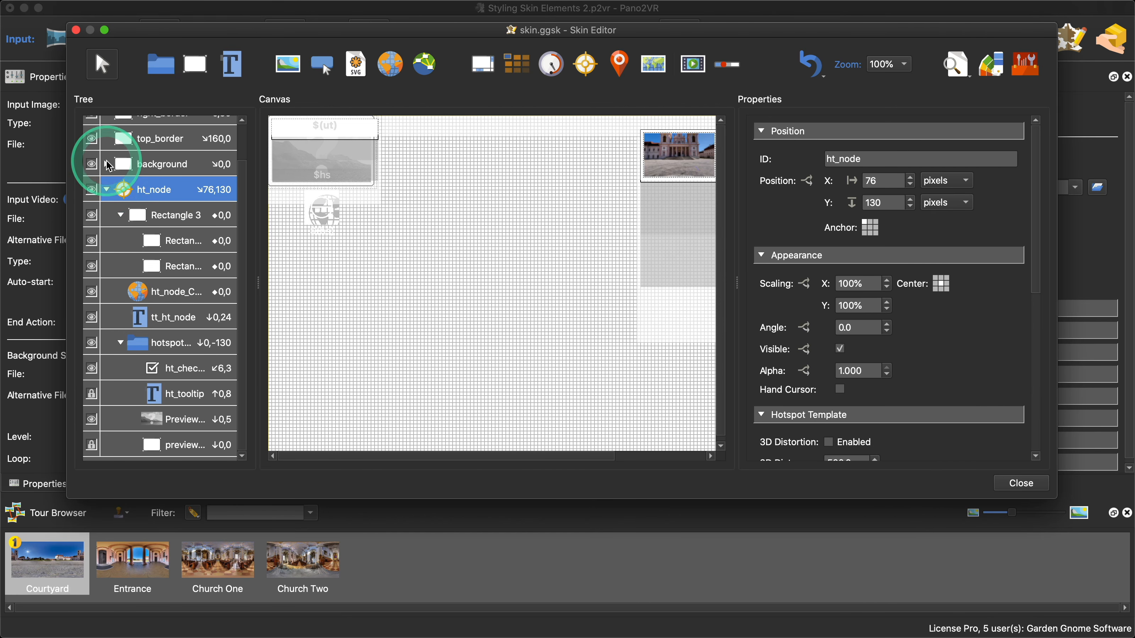
click(178, 242)
click(188, 265)
scroll(963, 380, down, 6)
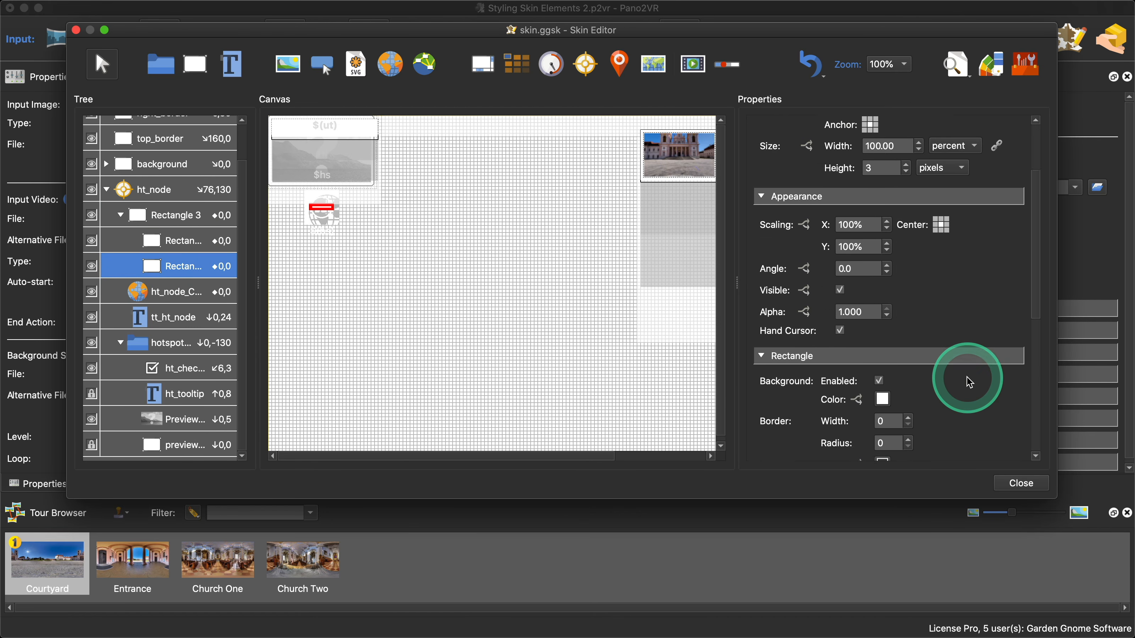
scroll(965, 380, down, 3)
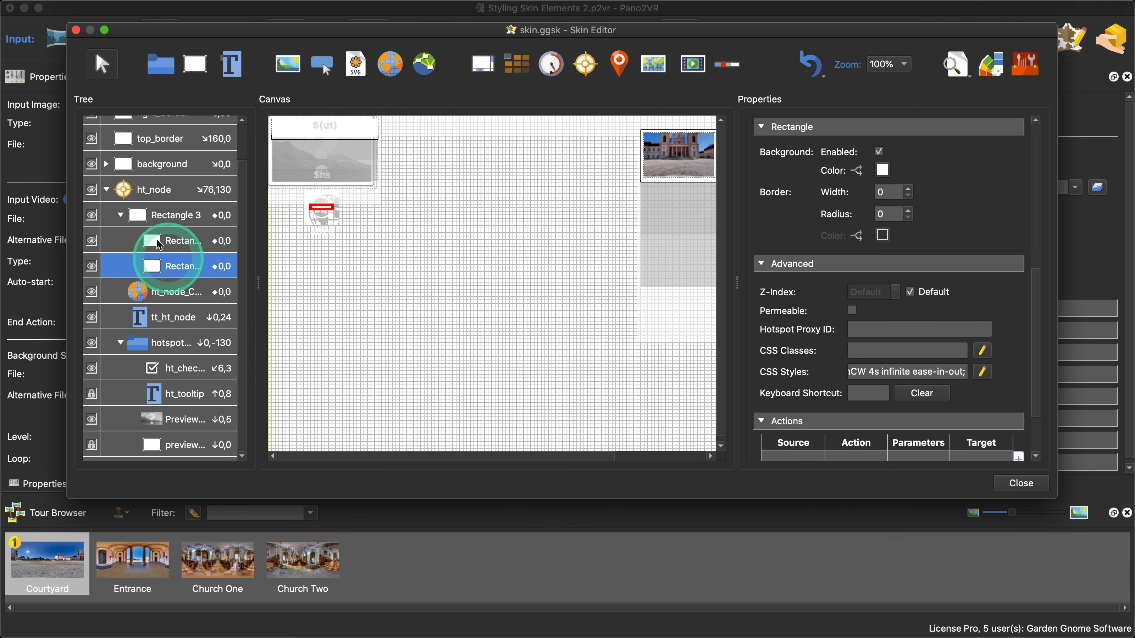
scroll(178, 254, up, 2)
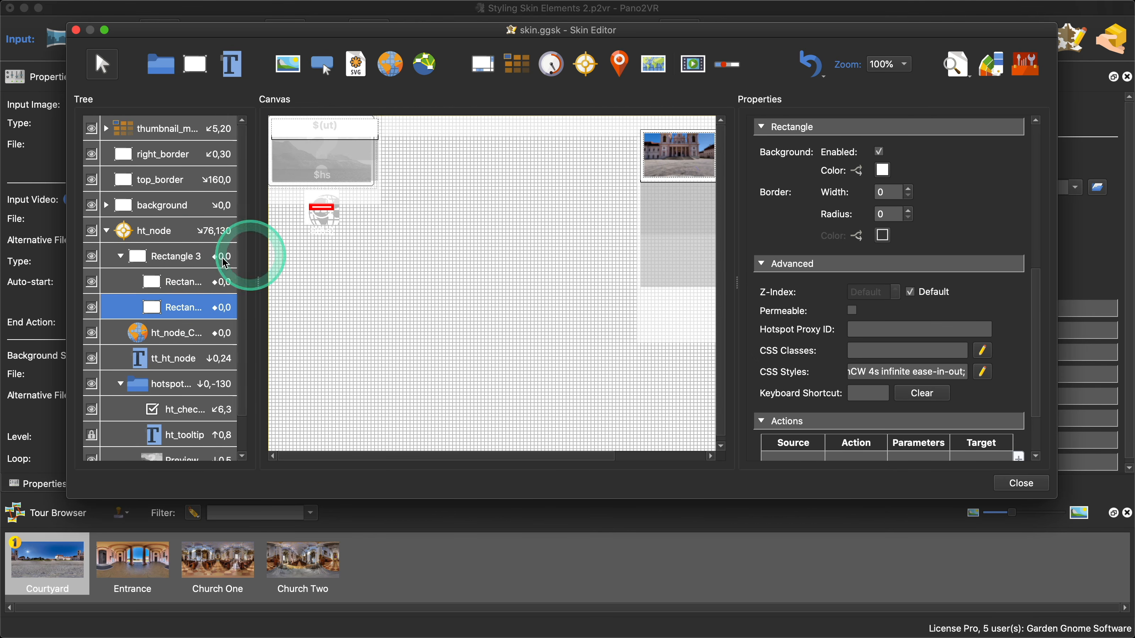
- Review right_border's corner-radius CSS styles, and inspect the rounded menu and thumbnail borders in the live preview
click(492, 333)
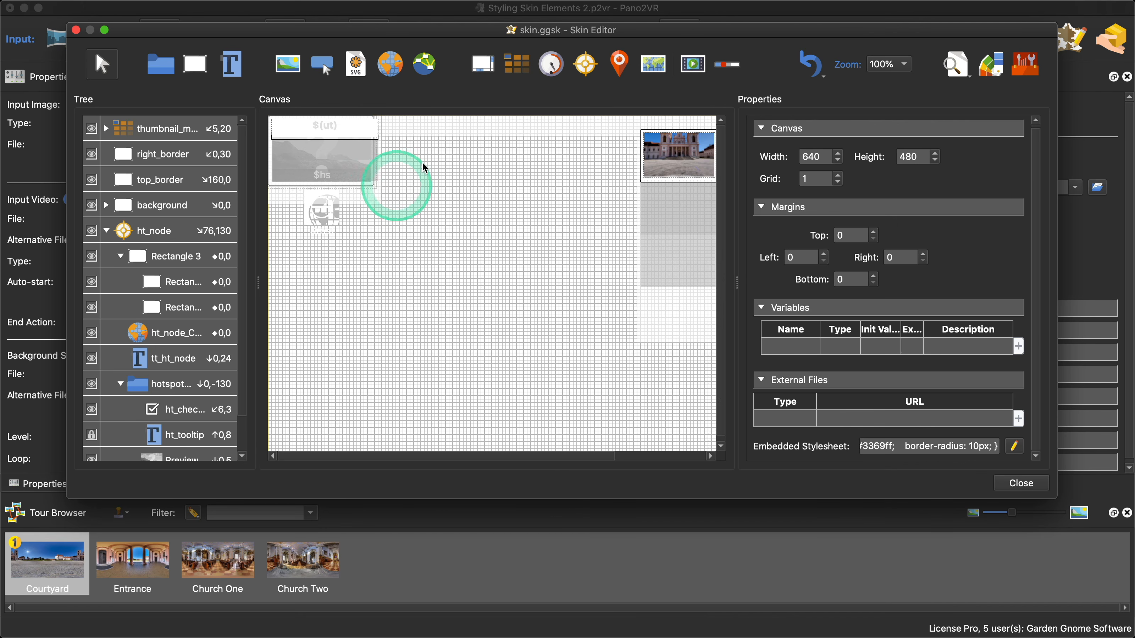
click(660, 334)
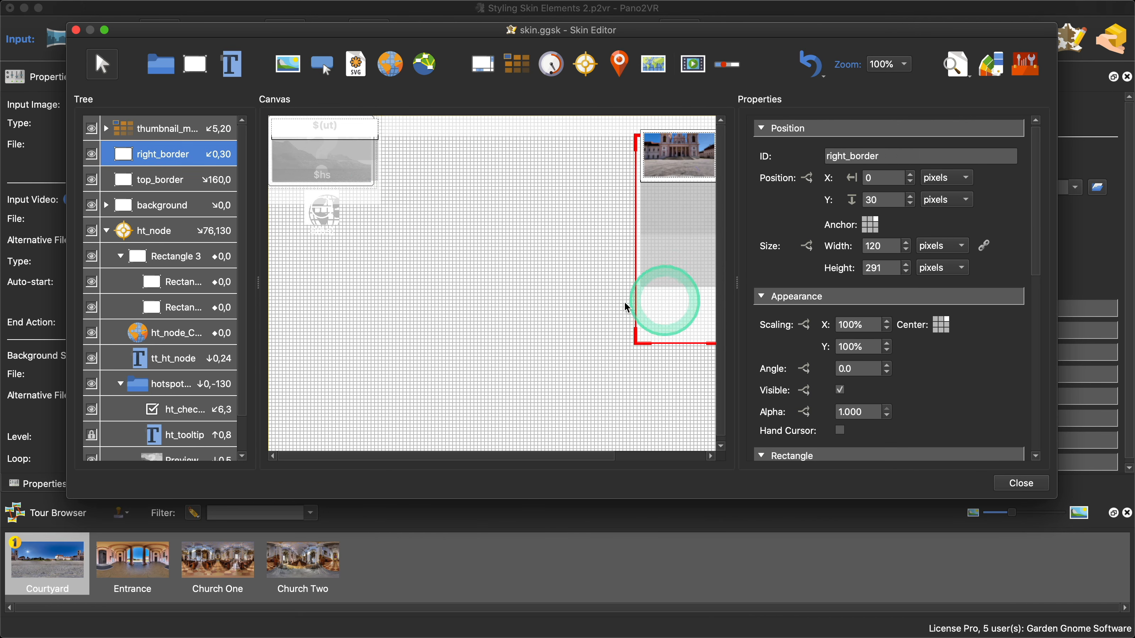
scroll(962, 394, down, 10)
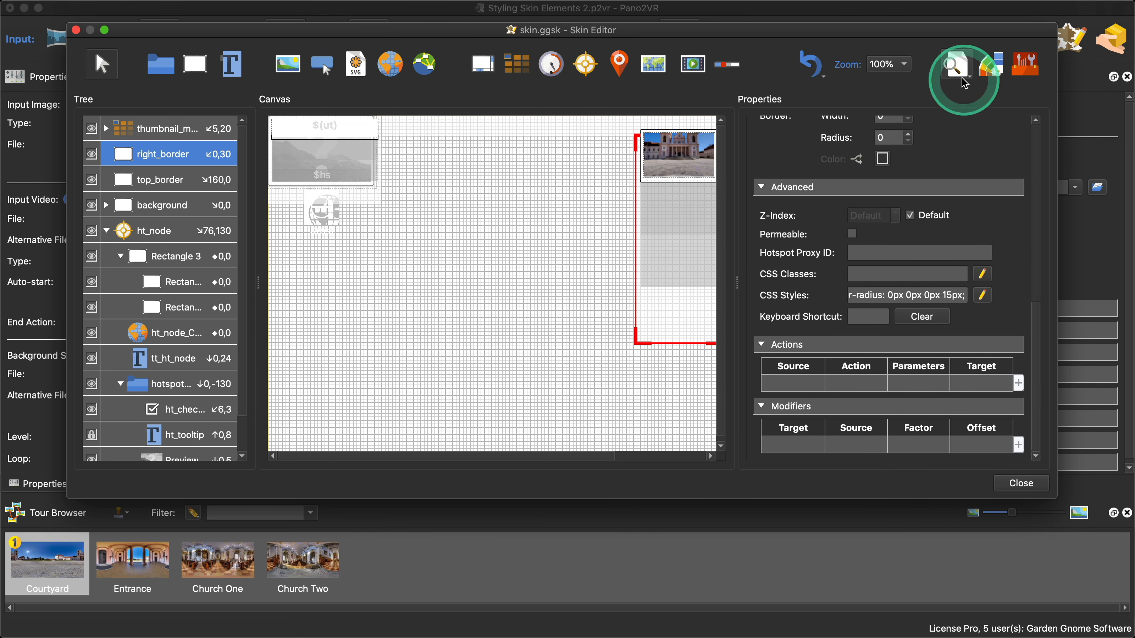
click(959, 65)
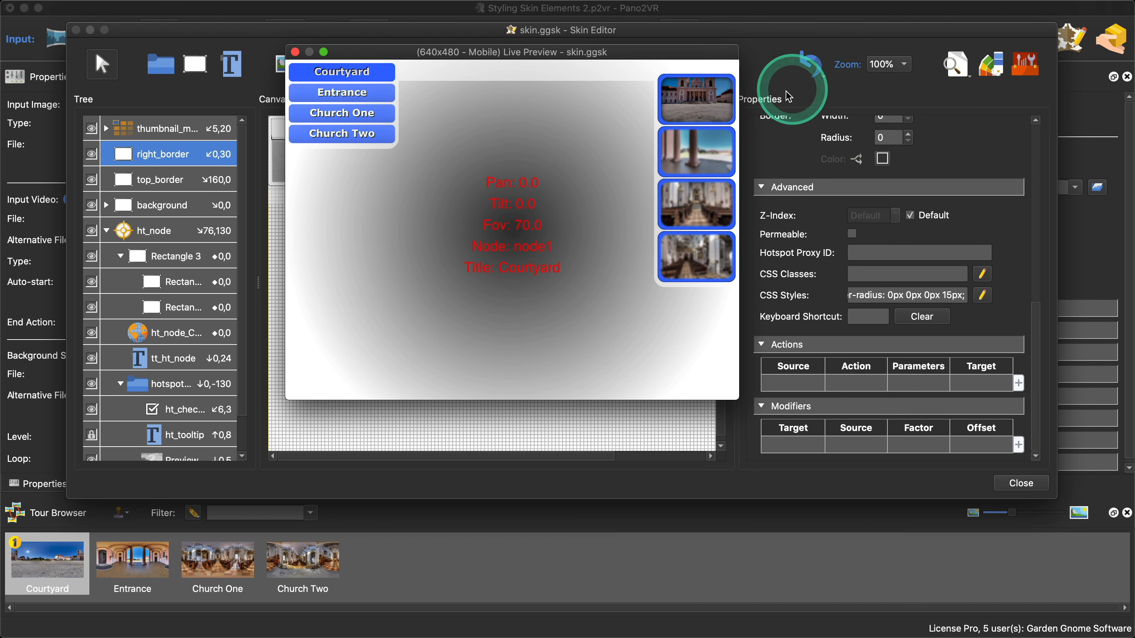
drag(652, 52, 578, 90)
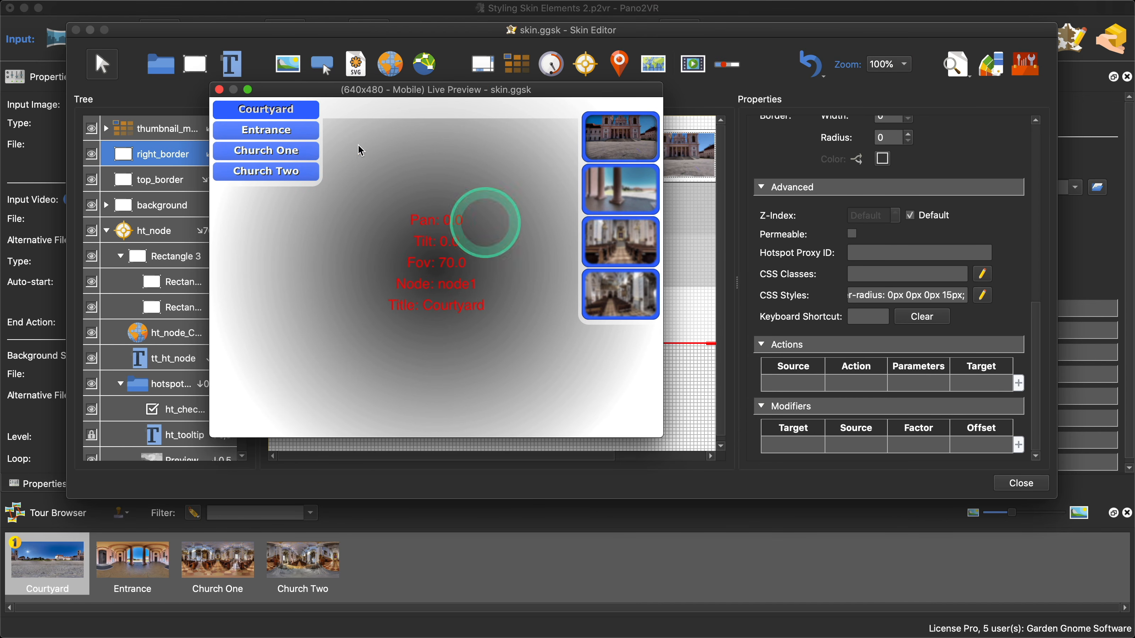
click(219, 89)
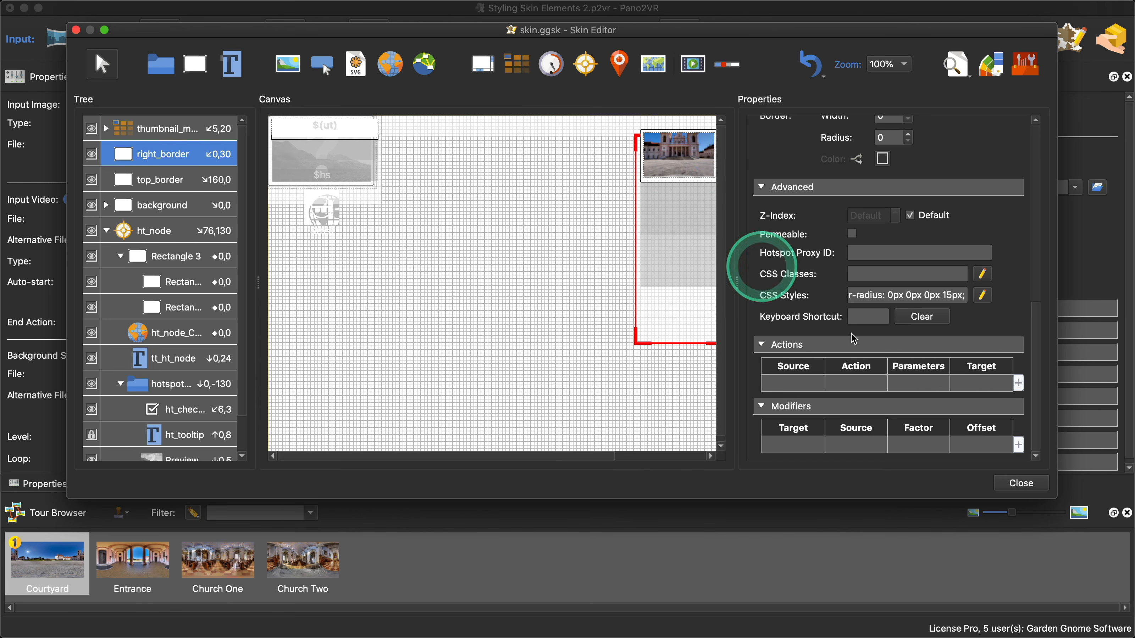
- Close the Skin Editor, open the tour output in the browser in a smaller window, watch the animated hotspot, and close the browser
click(1011, 482)
click(922, 266)
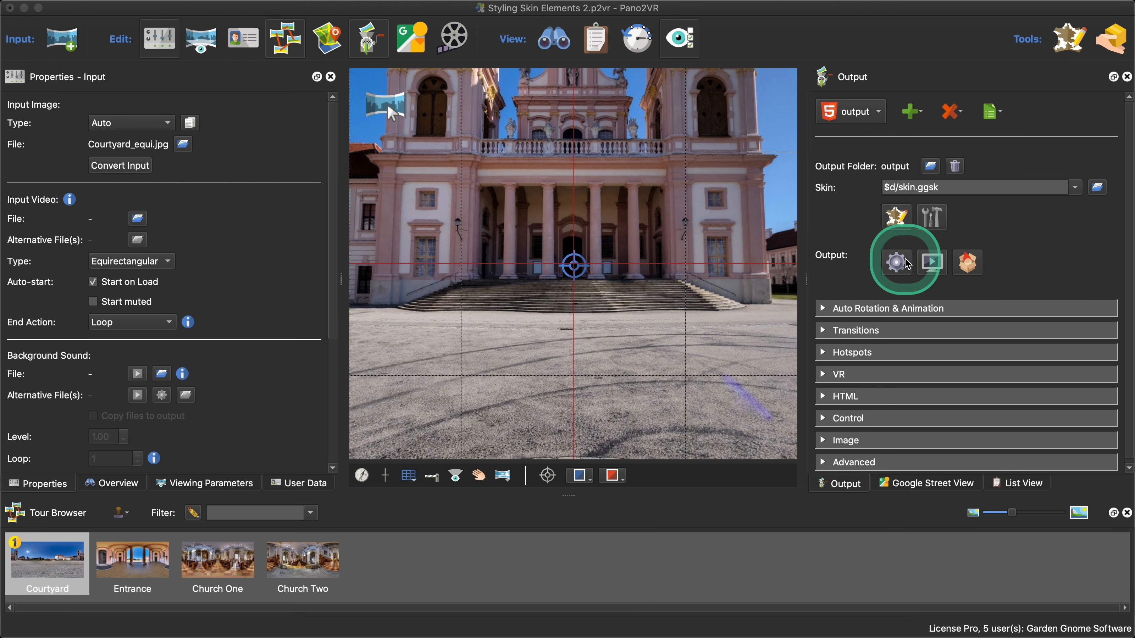
click(664, 350)
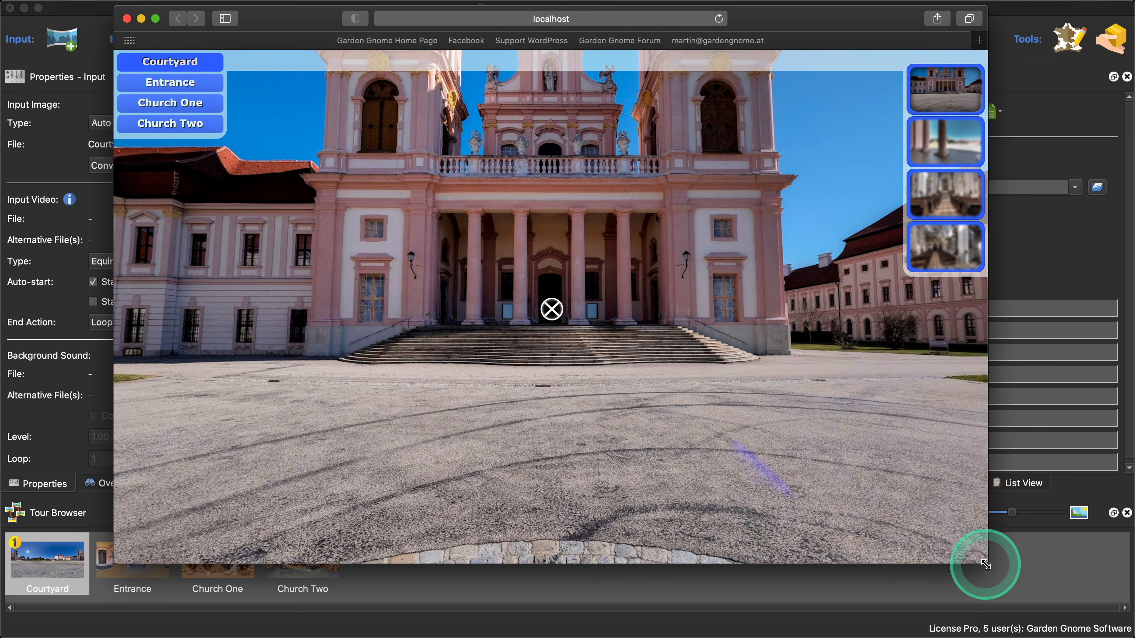
drag(986, 560, 741, 423)
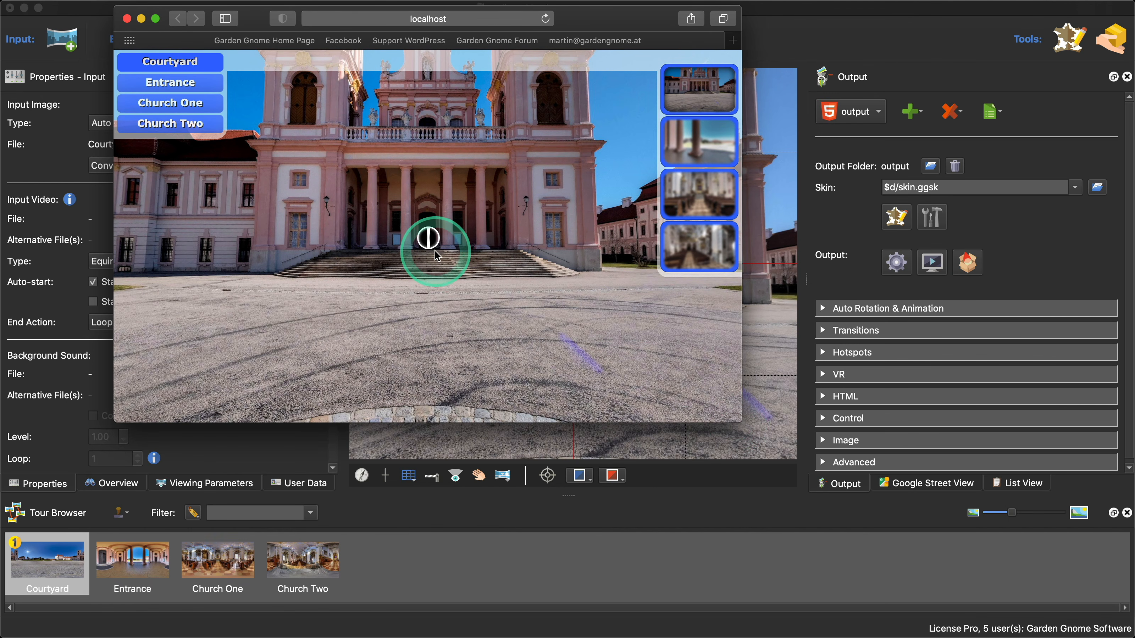
mouse_move(428, 247)
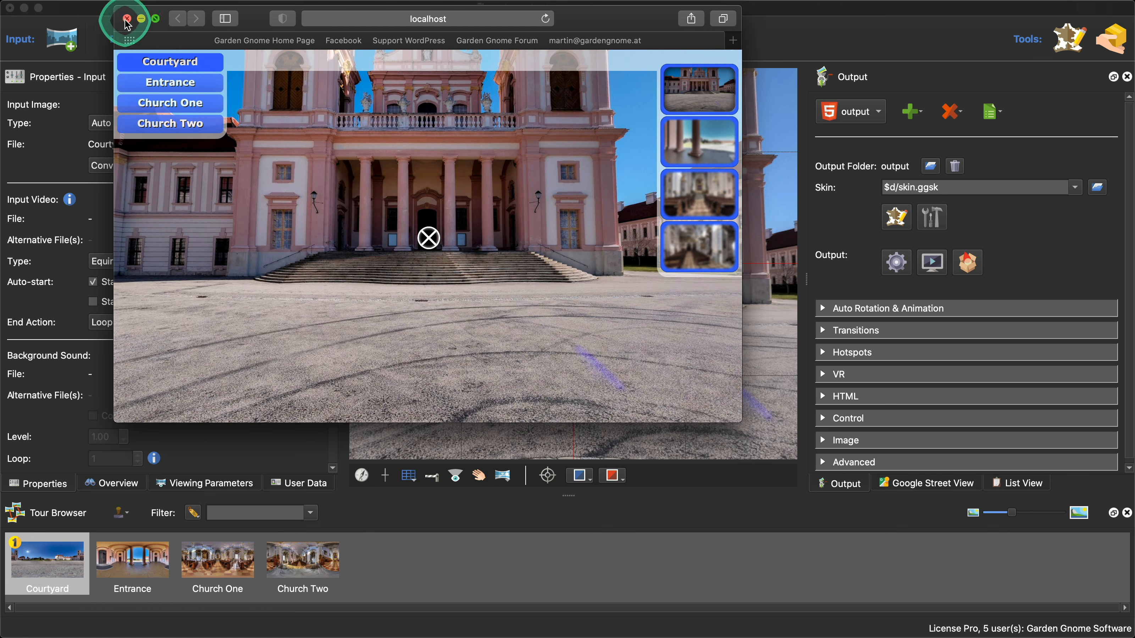
click(126, 18)
- Reopen skin.ggsk in the Skin Editor, and examine the position, size and appearance properties of Rectangle 3 inside ht_node
click(894, 219)
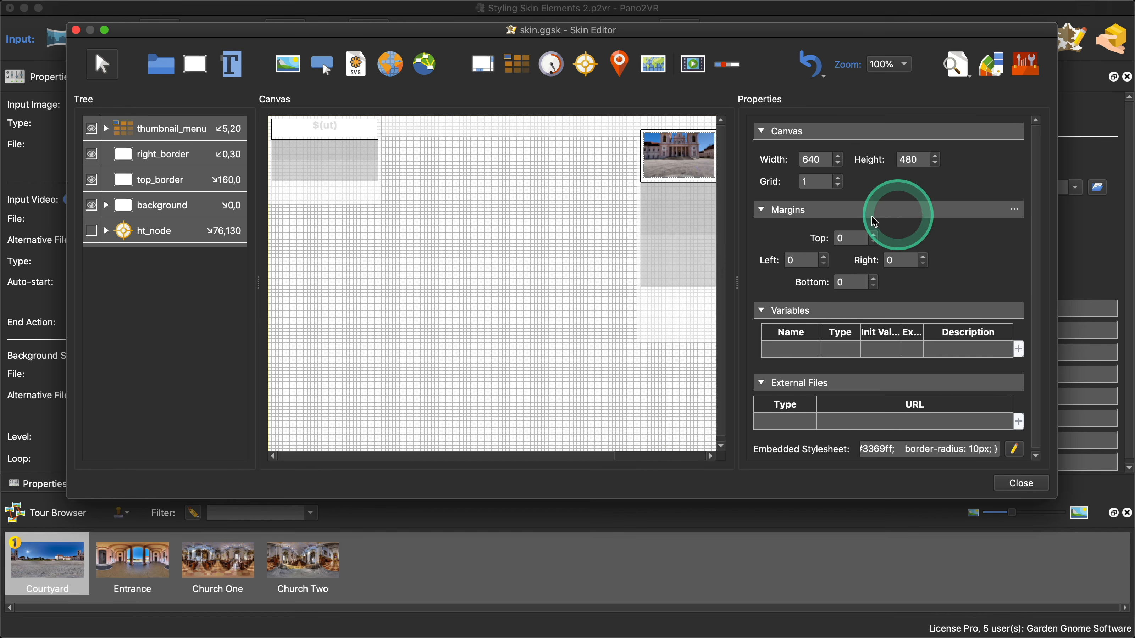
click(148, 235)
scroll(1001, 400, down, 5)
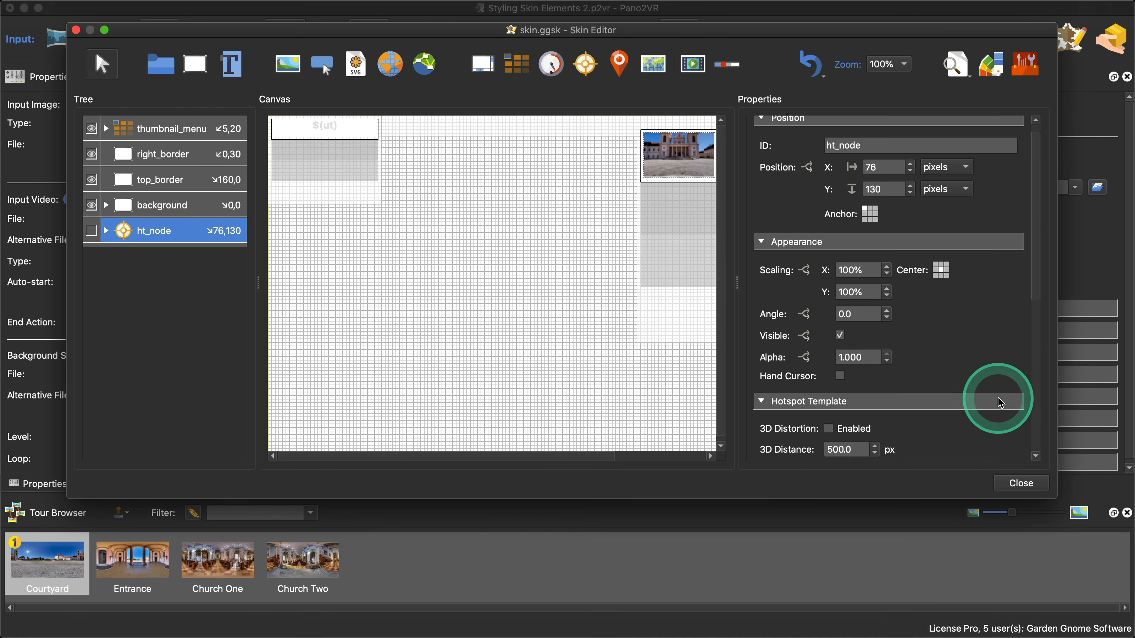
scroll(1001, 400, up, 5)
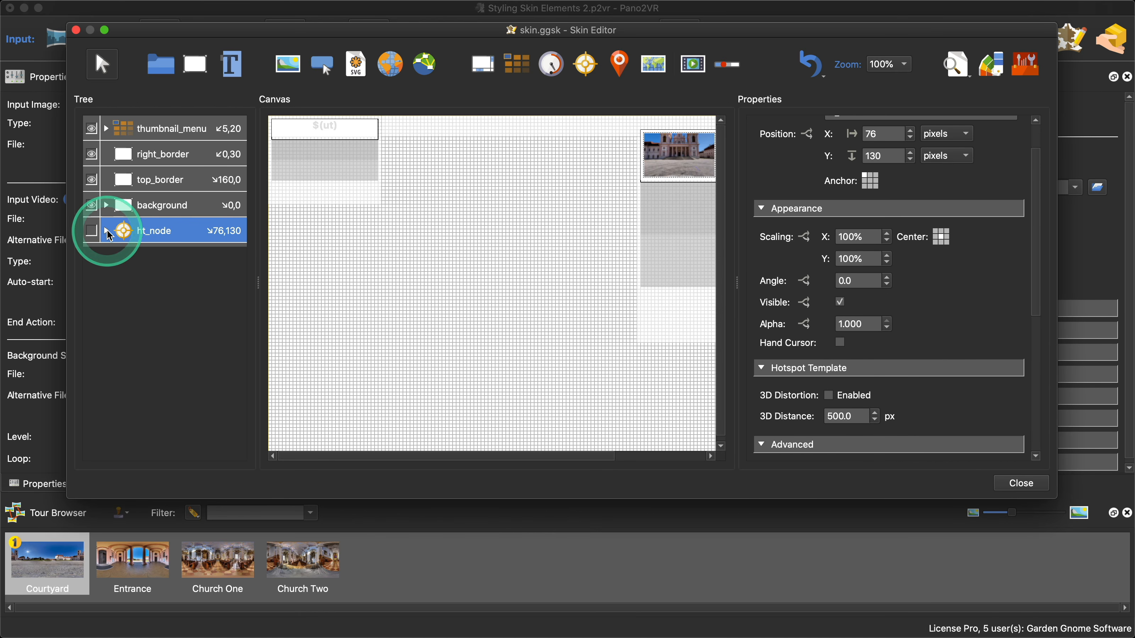
click(107, 230)
click(167, 256)
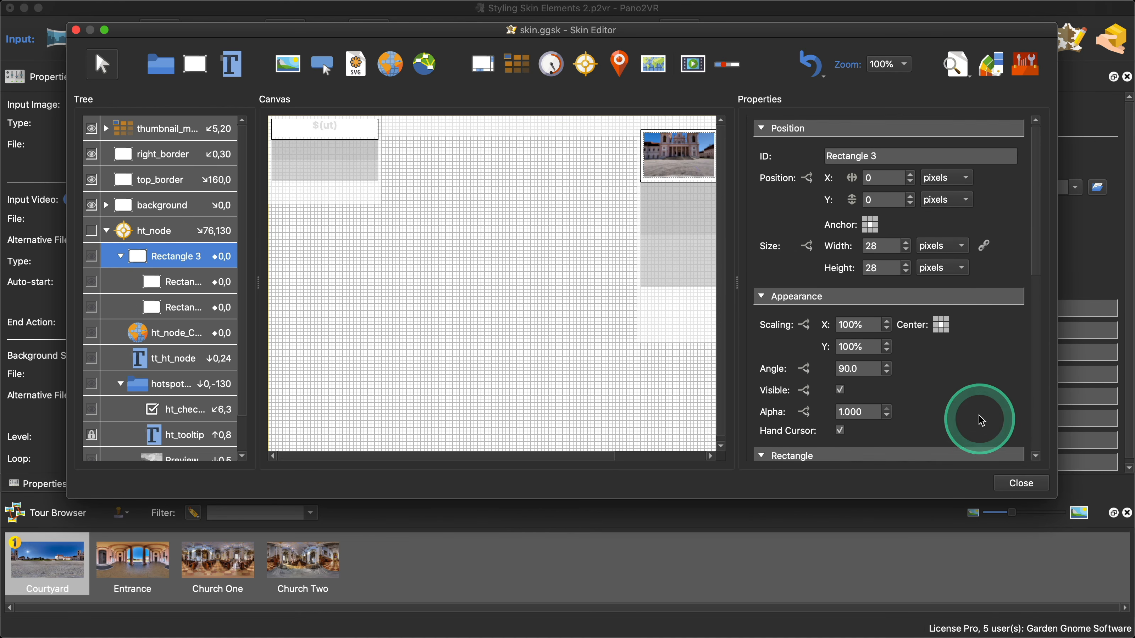
scroll(982, 419, down, 2)
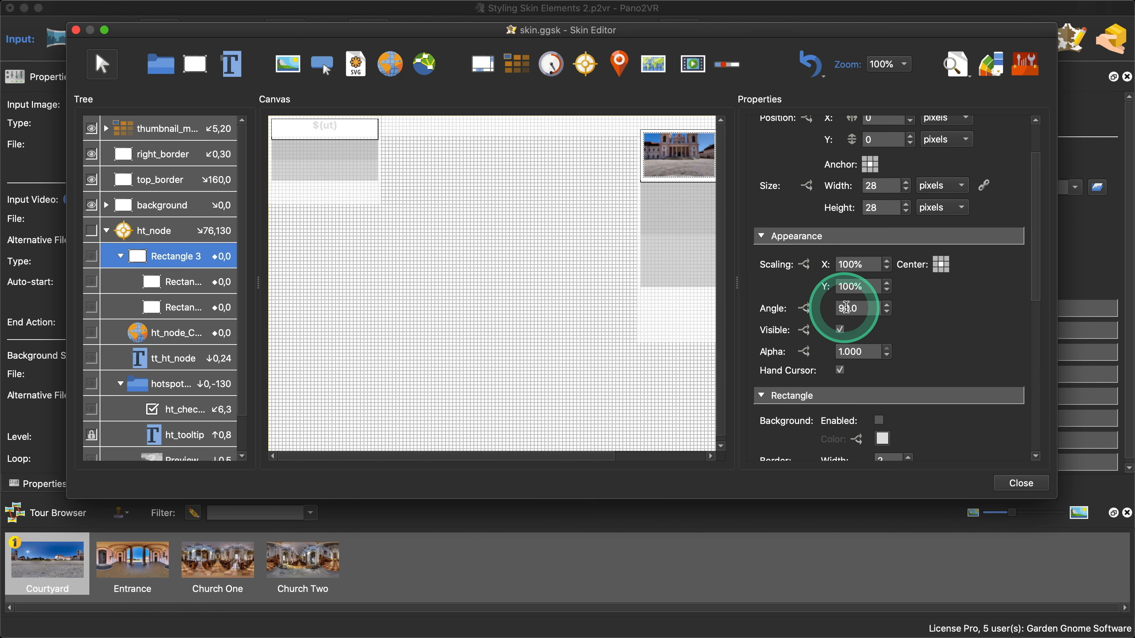
- Set Rectangle 3's angle to 0 in the ht_node template and close the Skin Editor
drag(874, 309, 837, 313)
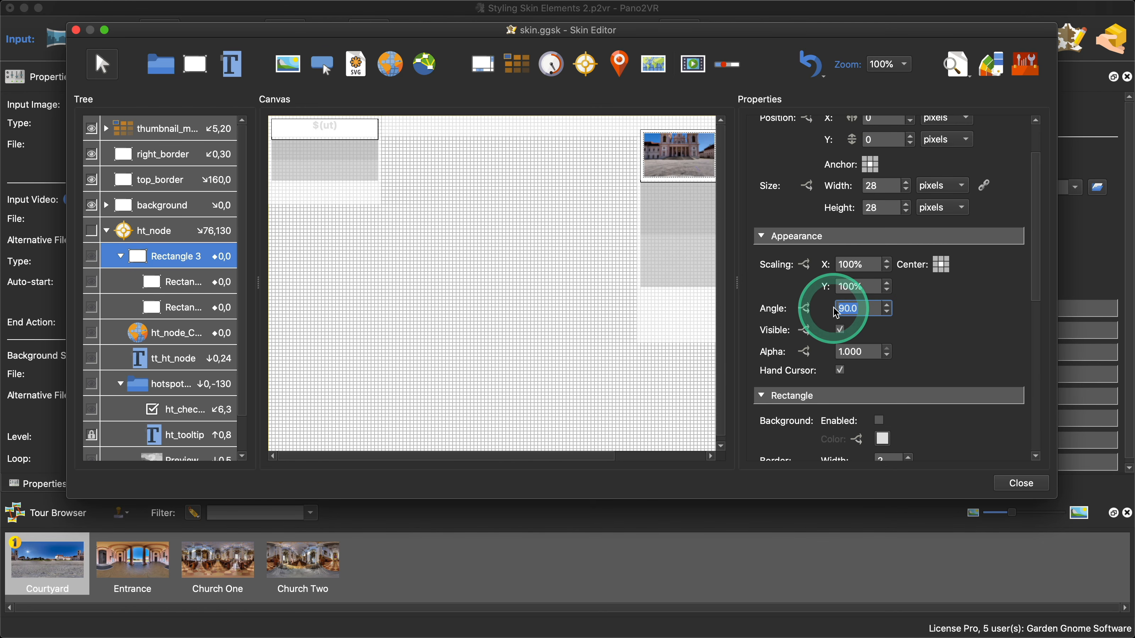
key(BackSpace)
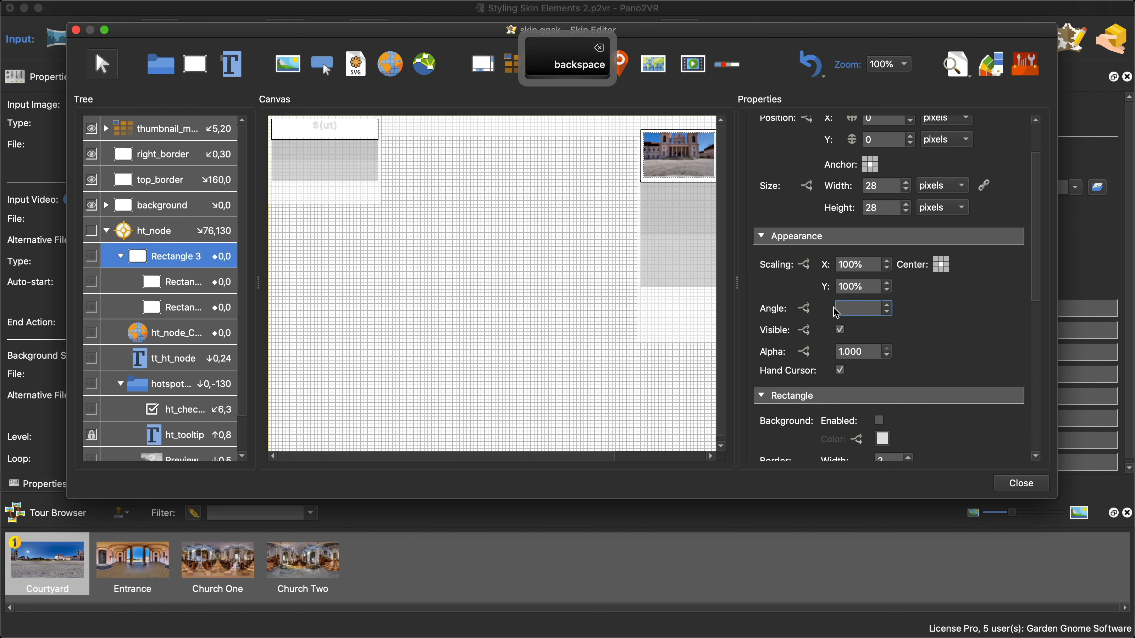
text(0)
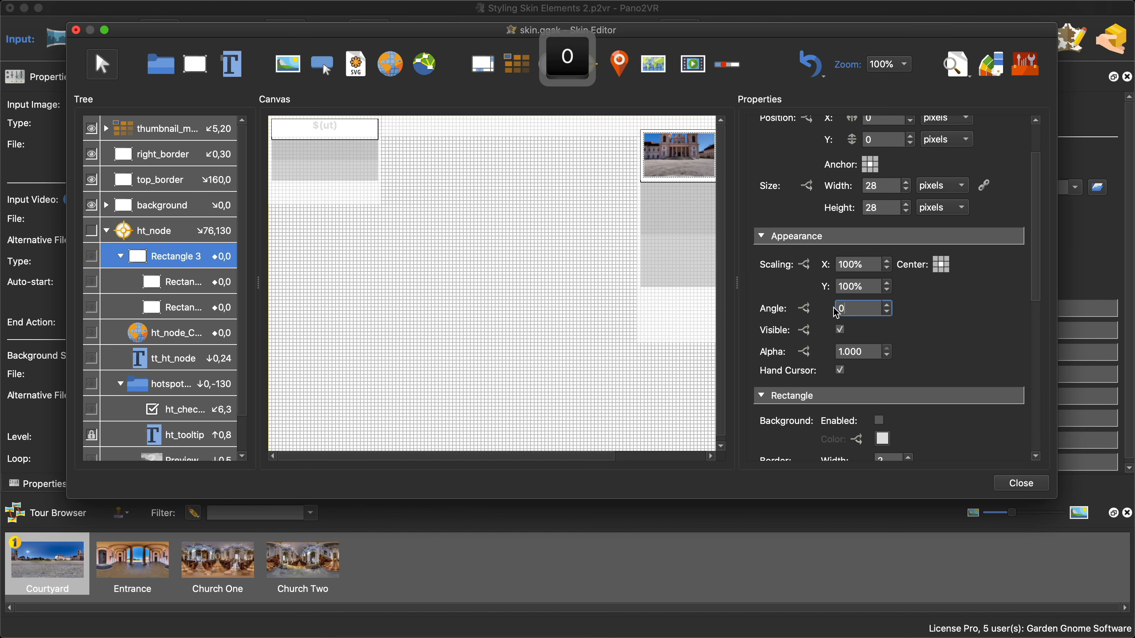
click(1009, 486)
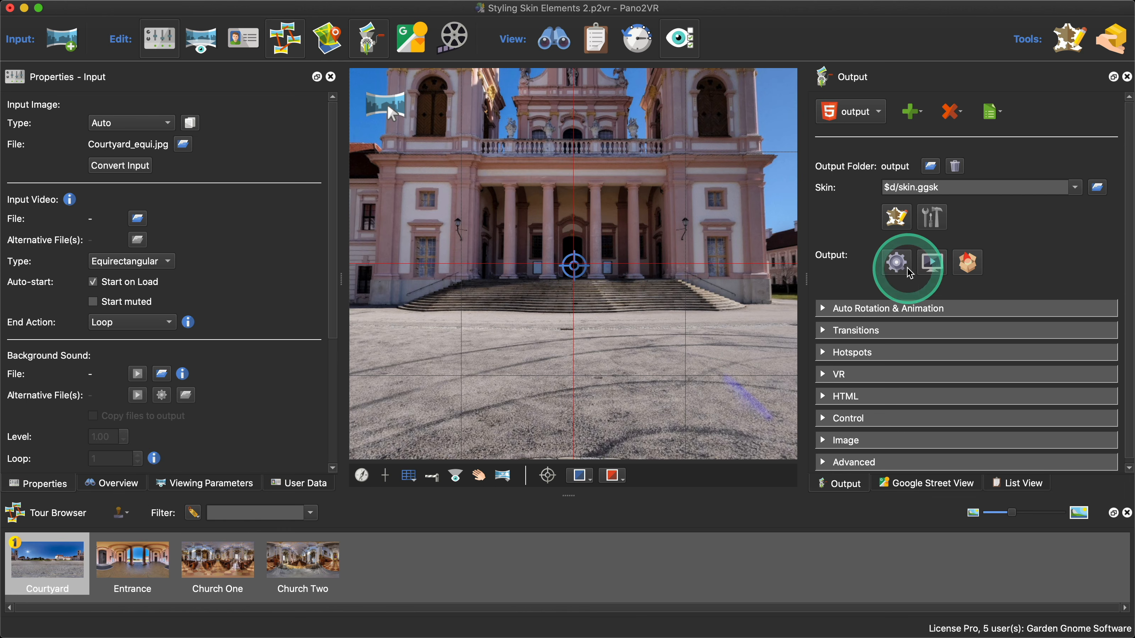
- Generate the tour output, watch the hotspot animation in the browser, and follow the hotspot from Courtyard to Entrance
click(896, 262)
click(664, 330)
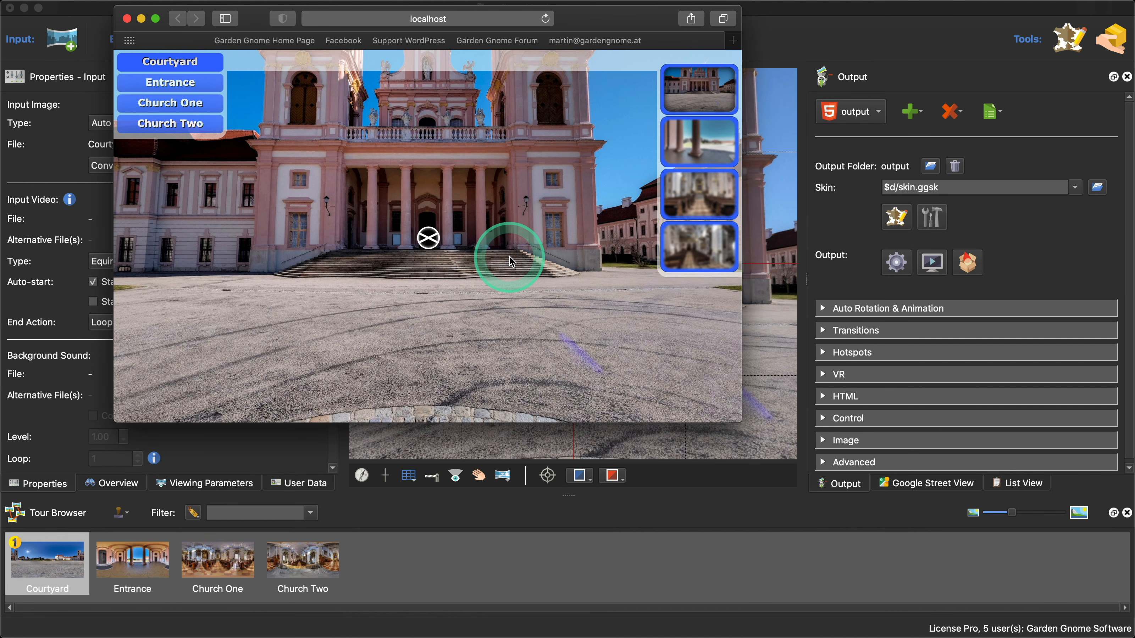
click(434, 236)
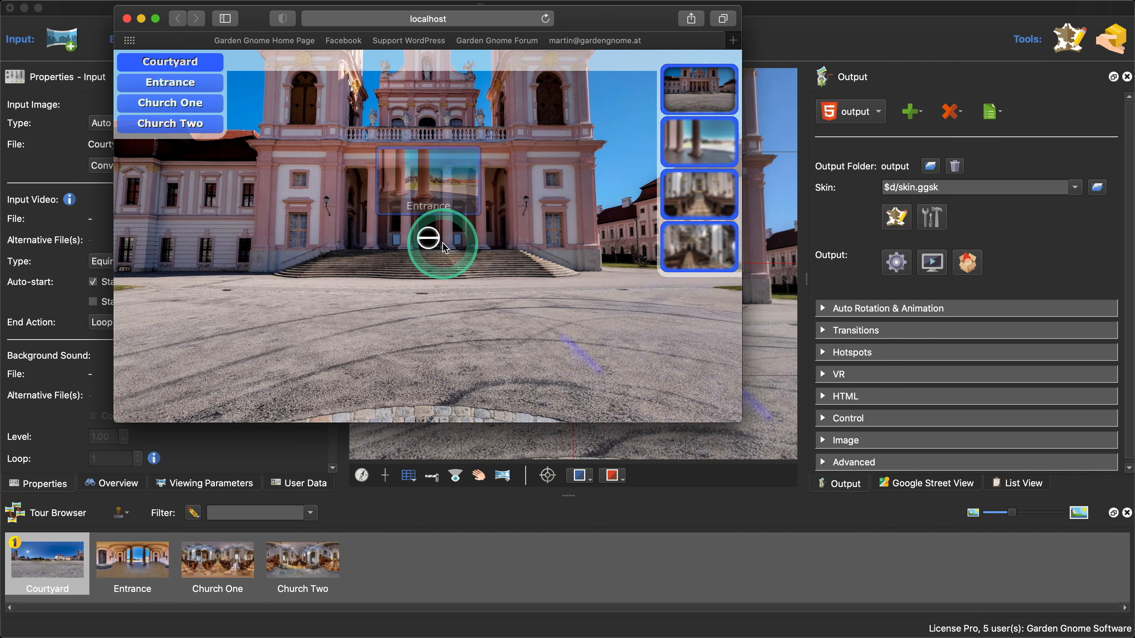
click(432, 242)
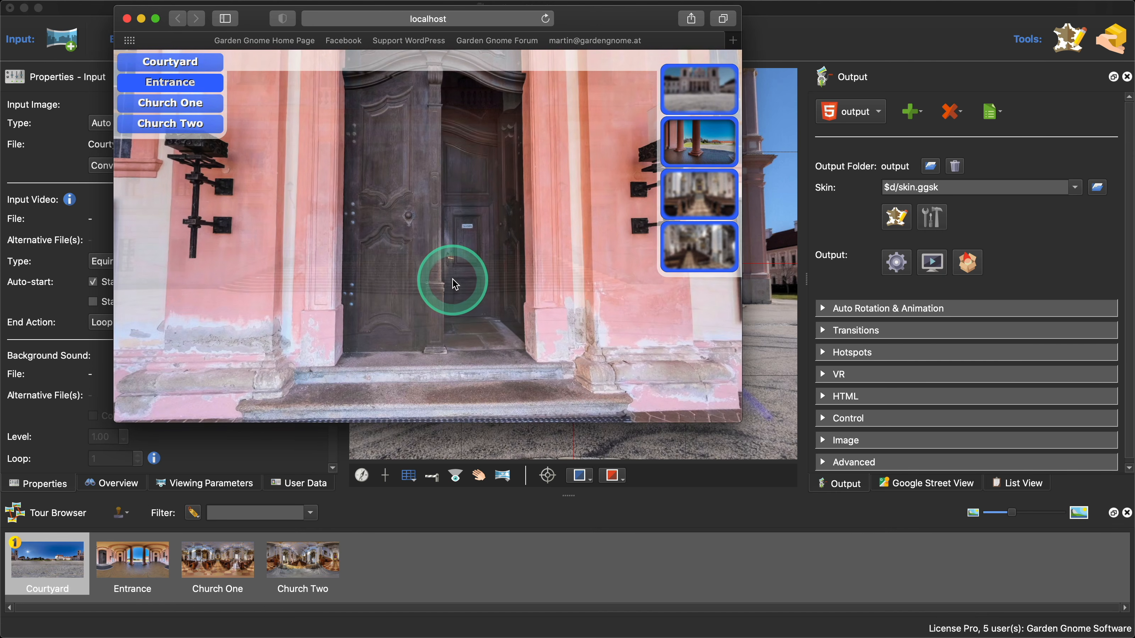
mouse_move(420, 242)
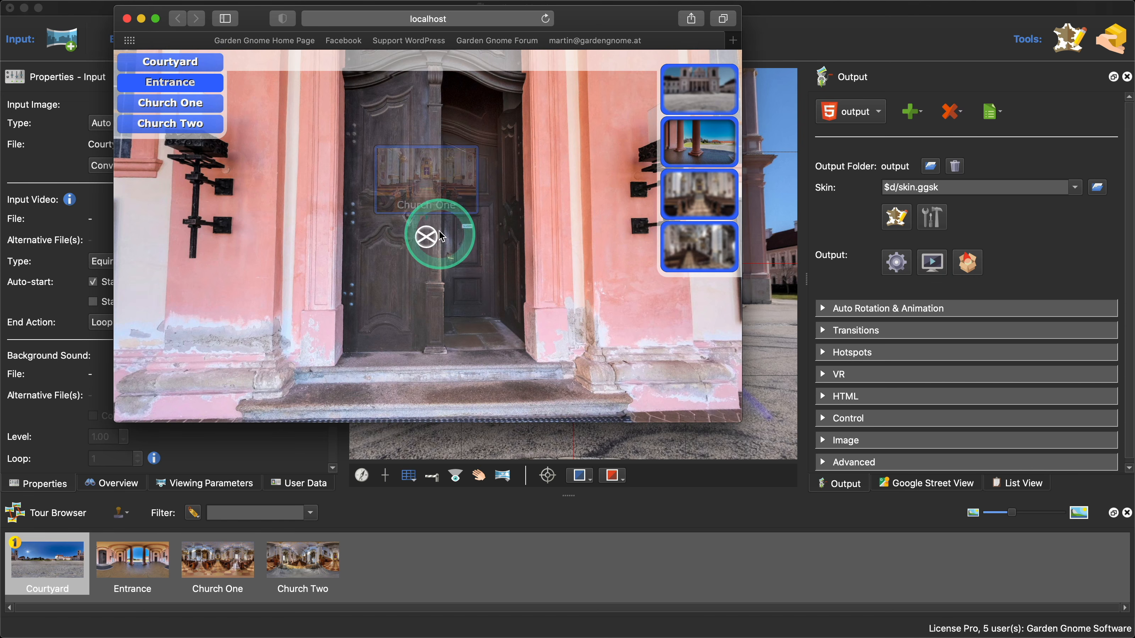
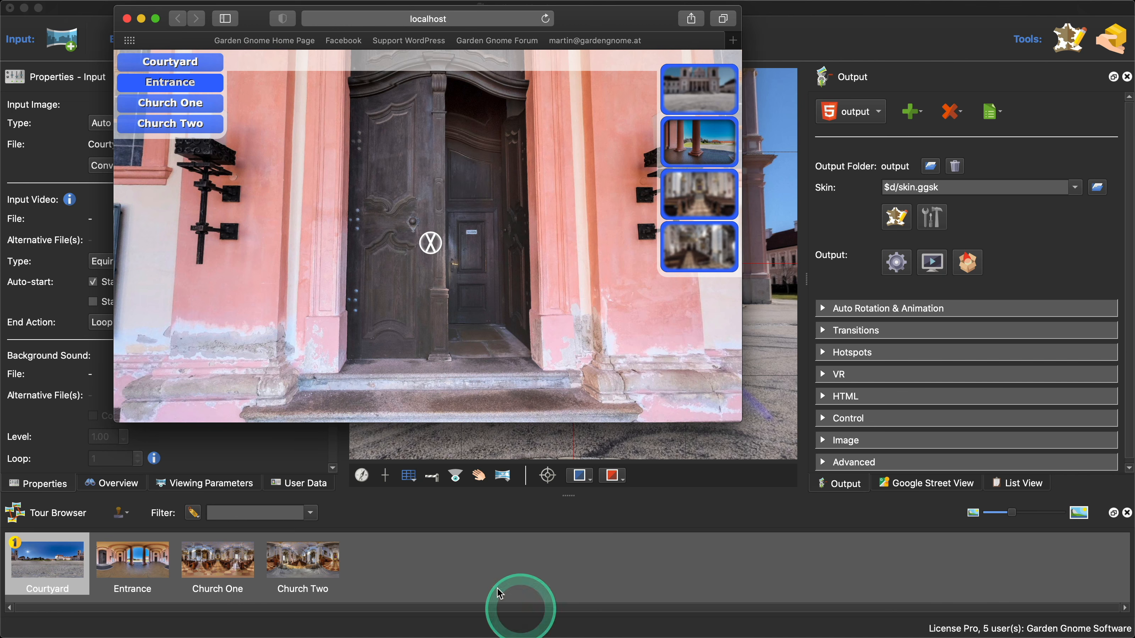
- Open a new Safari window and search the web for "CSS Animation blink"
mouse_move(429, 637)
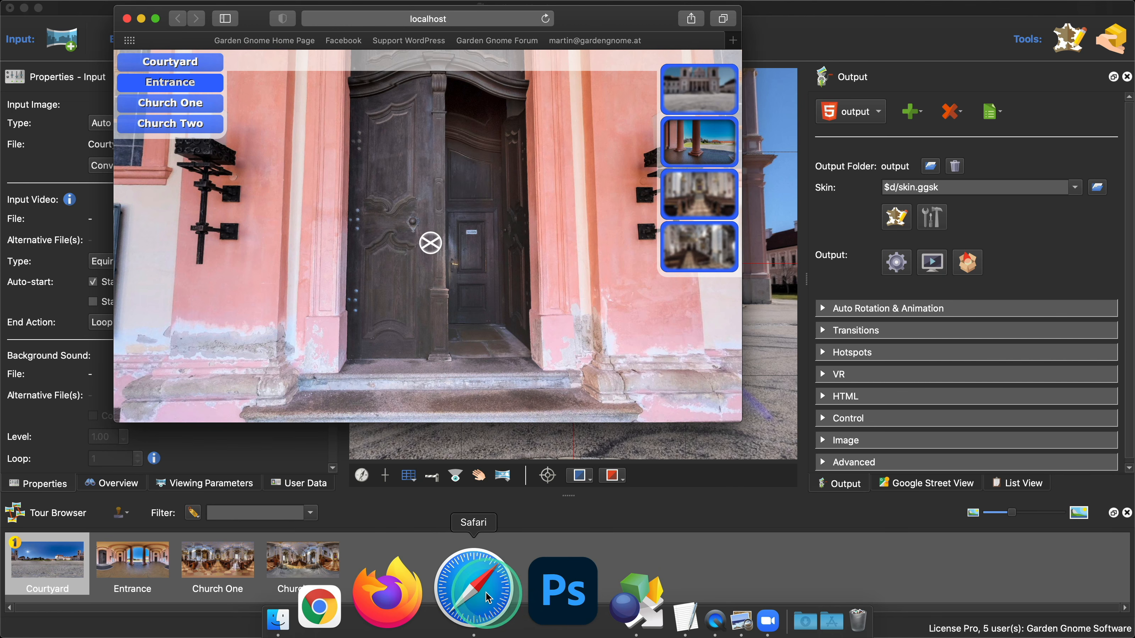
right_click(491, 565)
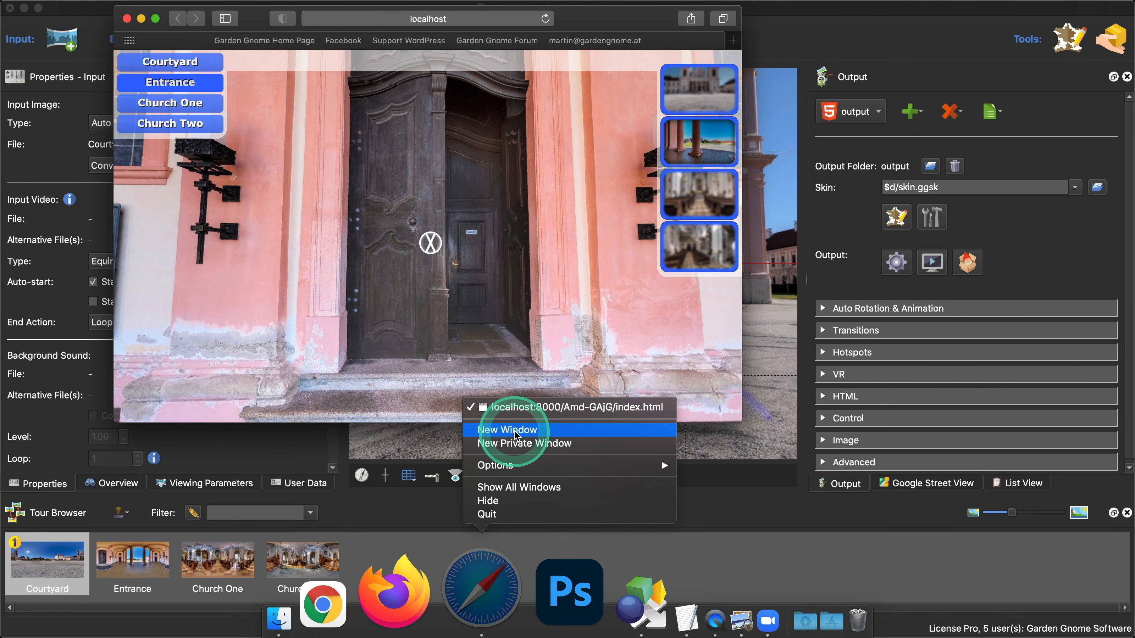
click(500, 430)
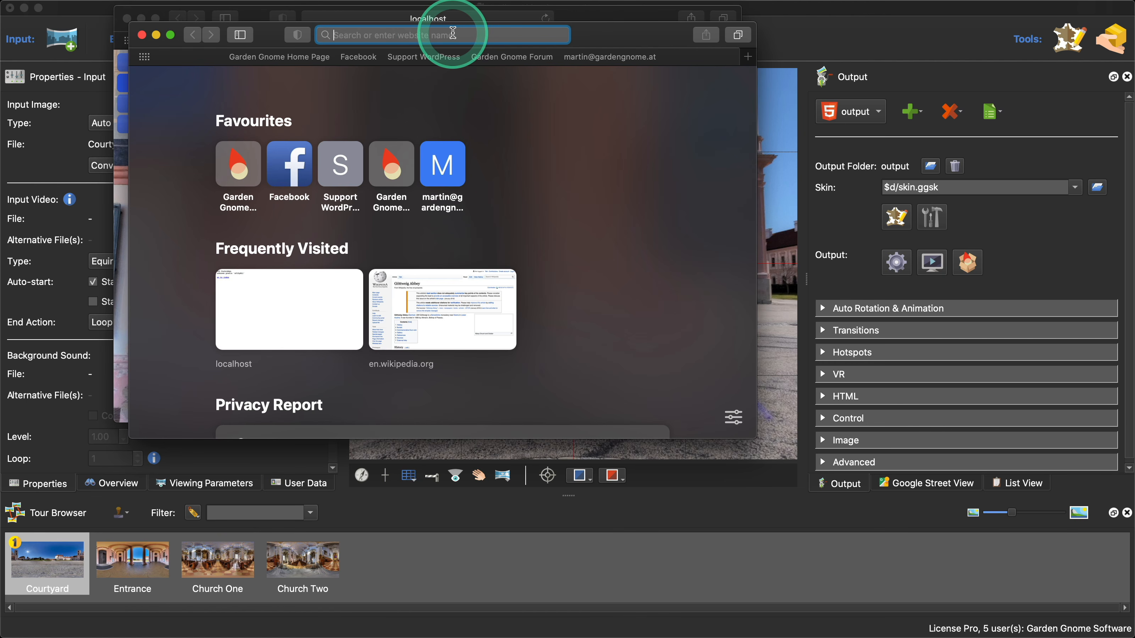
text(CSS)
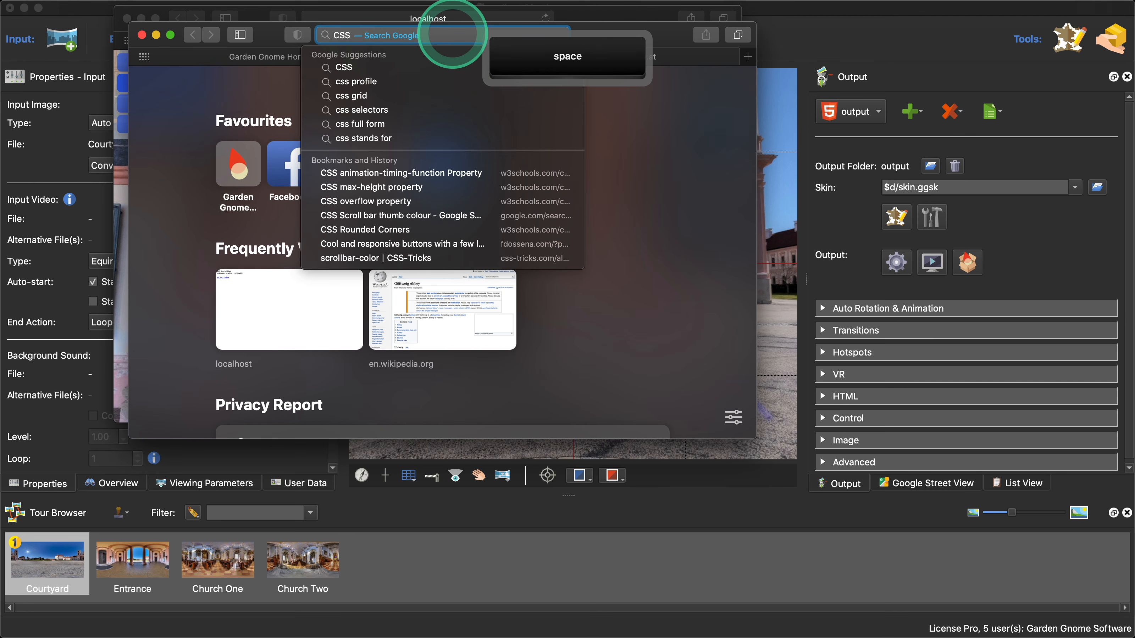
text( Animati)
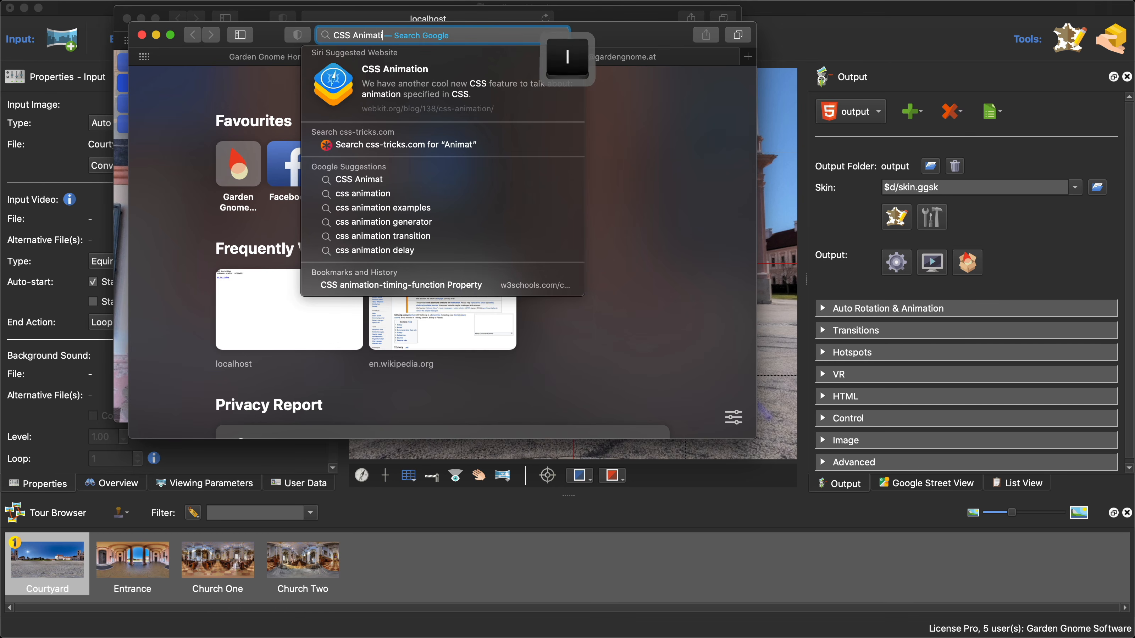
text(on blink)
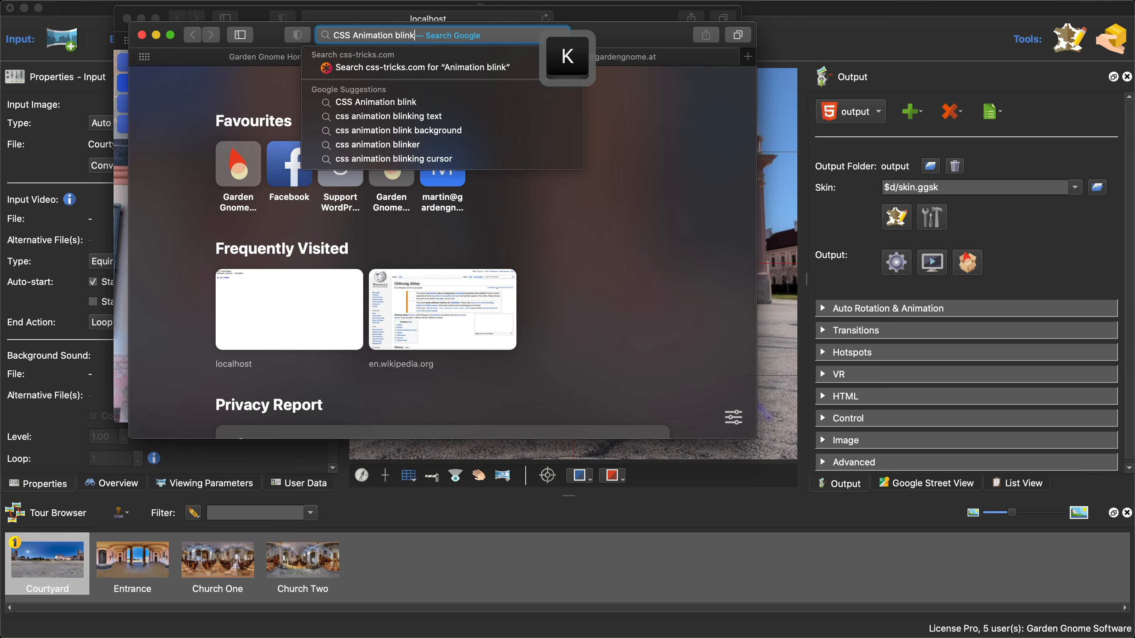
key(Return)
- Open the Stack Overflow result "Imitating a blink tag with CSS3 animations", skim the question, and return to the search results
click(445, 216)
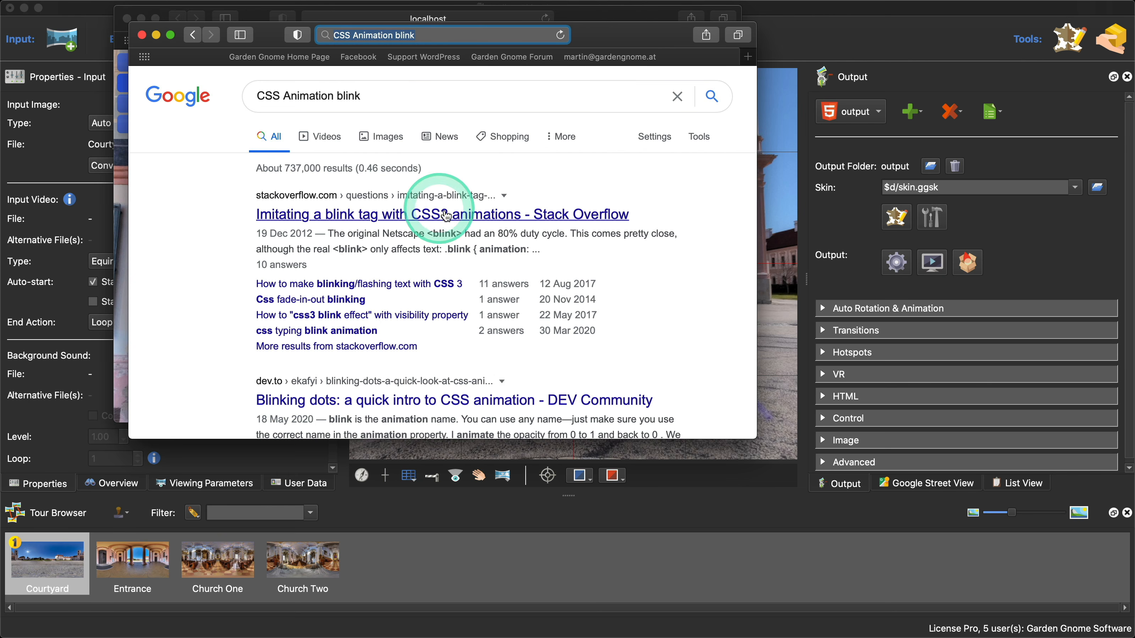
scroll(587, 207, down, 1)
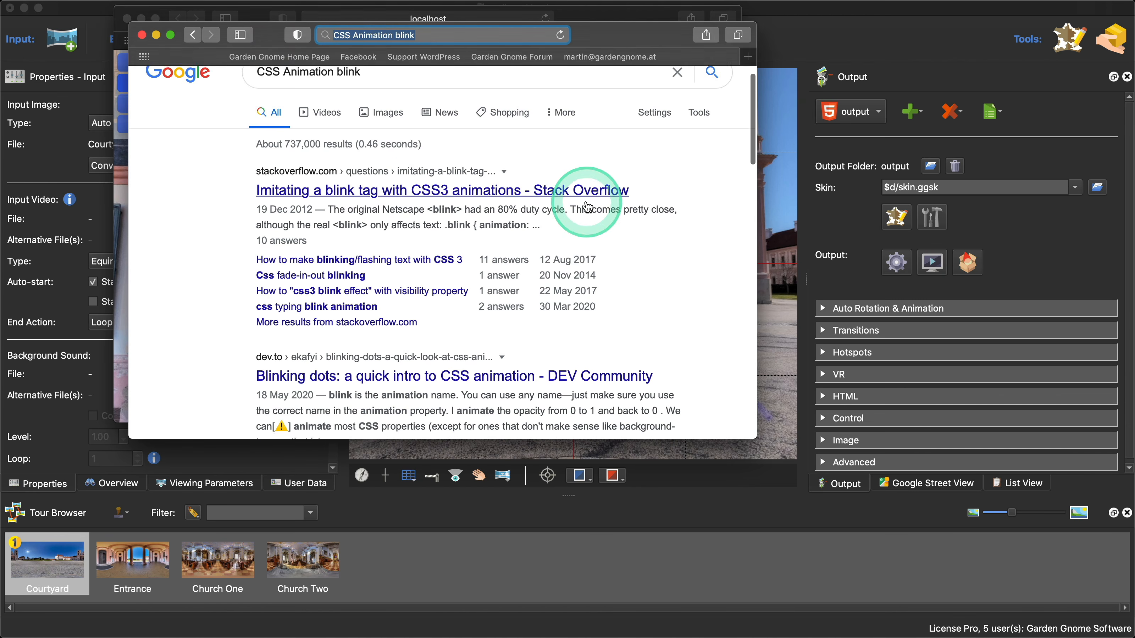
scroll(587, 206, down, 3)
click(508, 117)
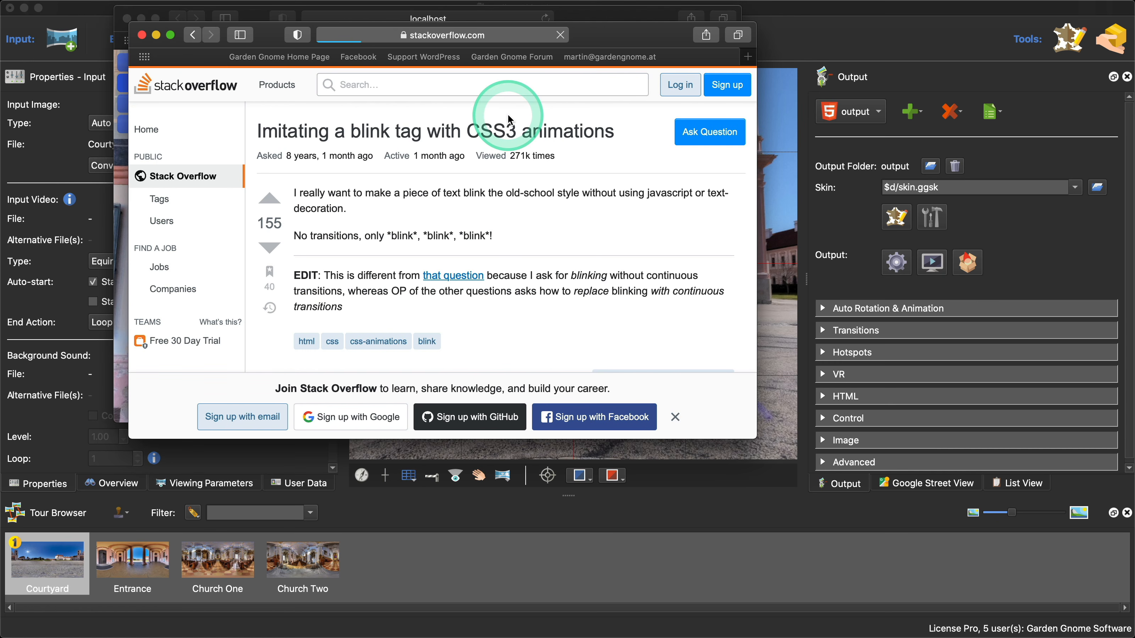
scroll(508, 165, down, 3)
scroll(508, 165, up, 1)
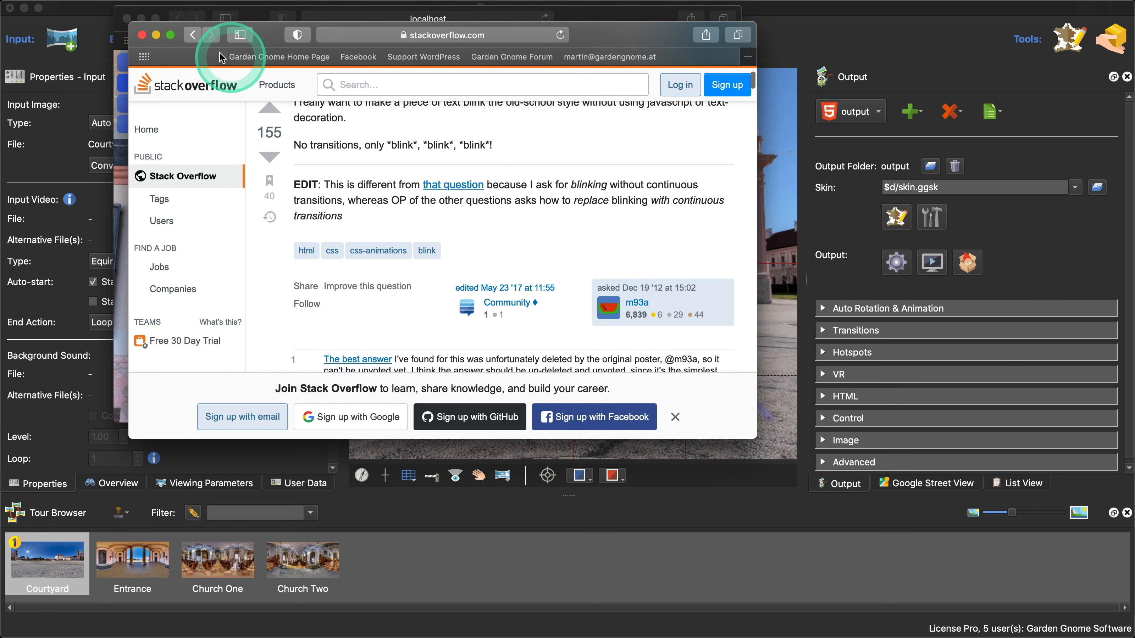
click(192, 35)
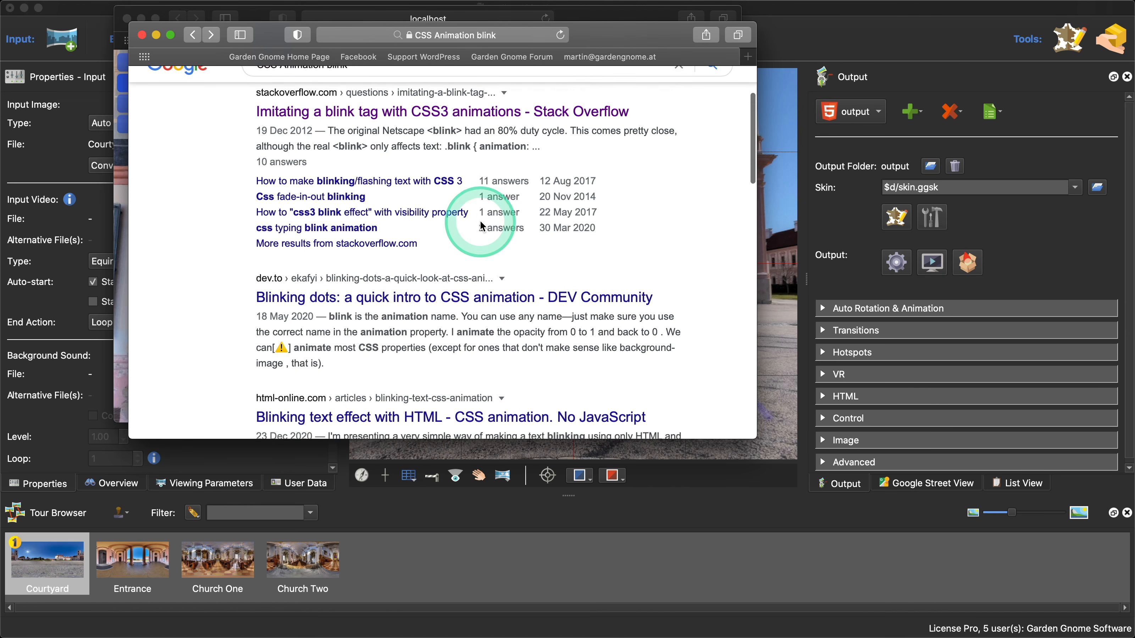
- Open the dev.to article "Blinking dots: a quick intro to CSS animation" and view its blinking dots demo
scroll(480, 220, down, 1)
click(425, 283)
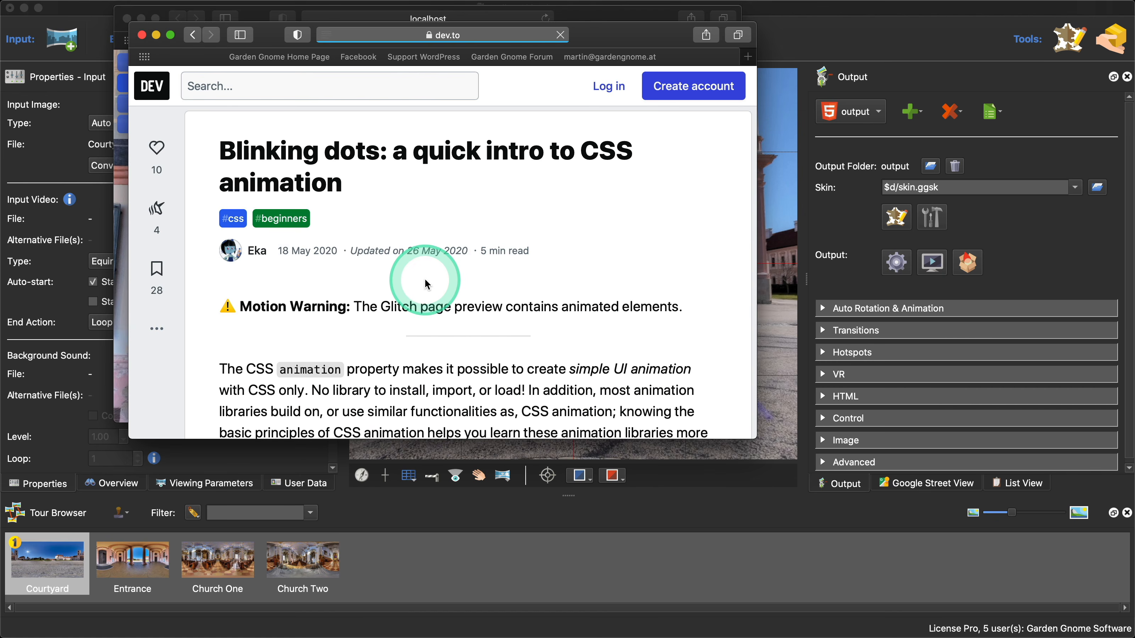
click(532, 279)
scroll(544, 280, down, 5)
scroll(544, 280, down, 5)
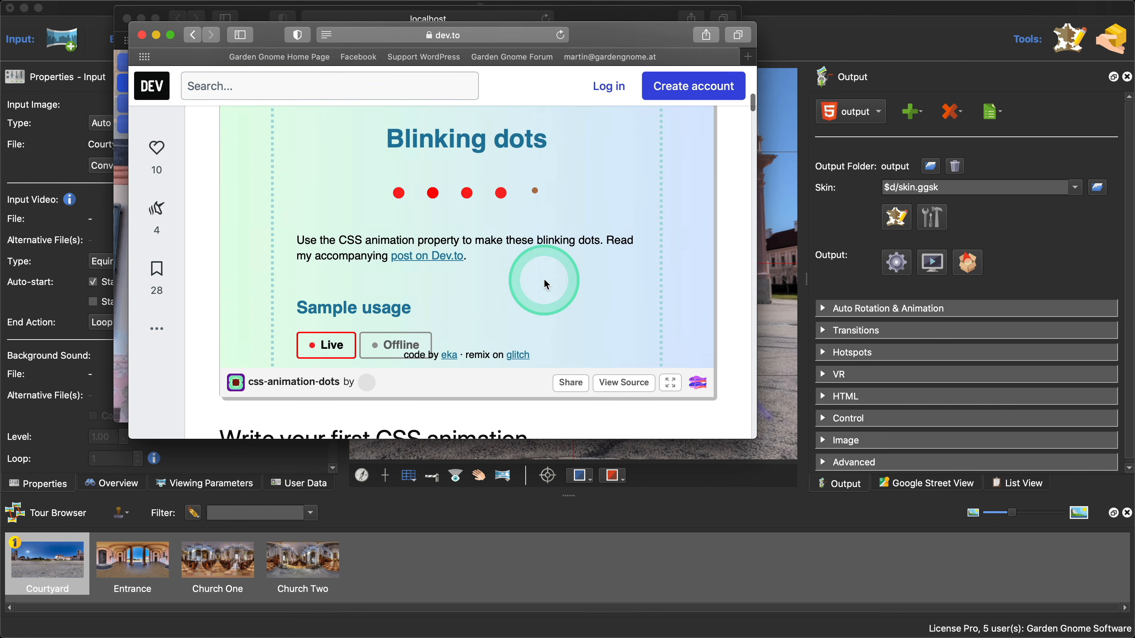
scroll(468, 197, down, 4)
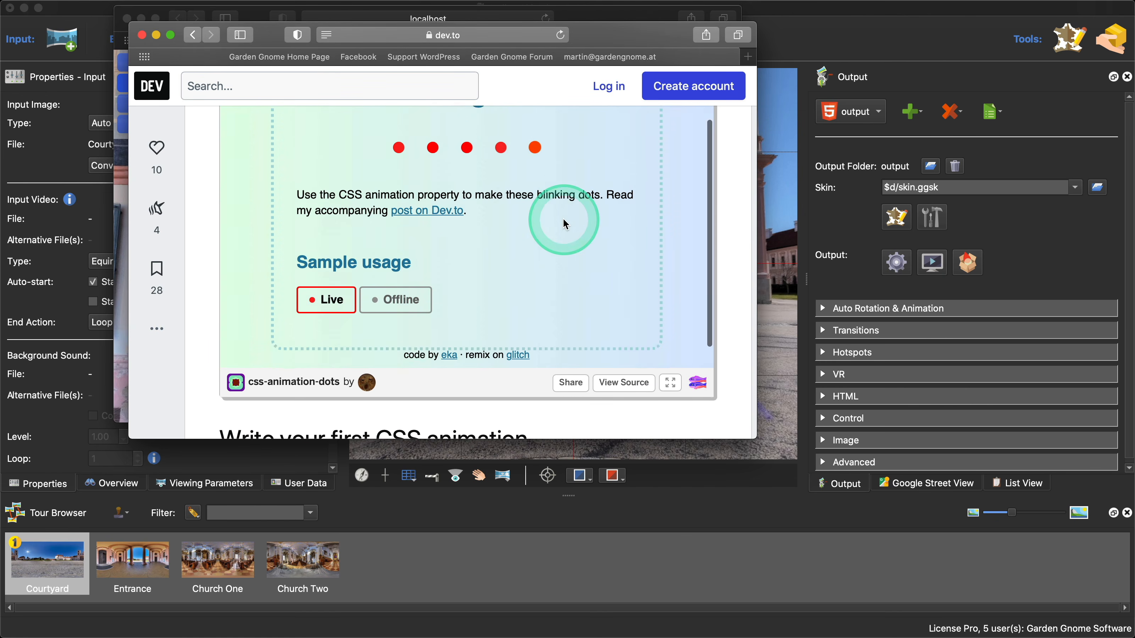
scroll(520, 408, down, 5)
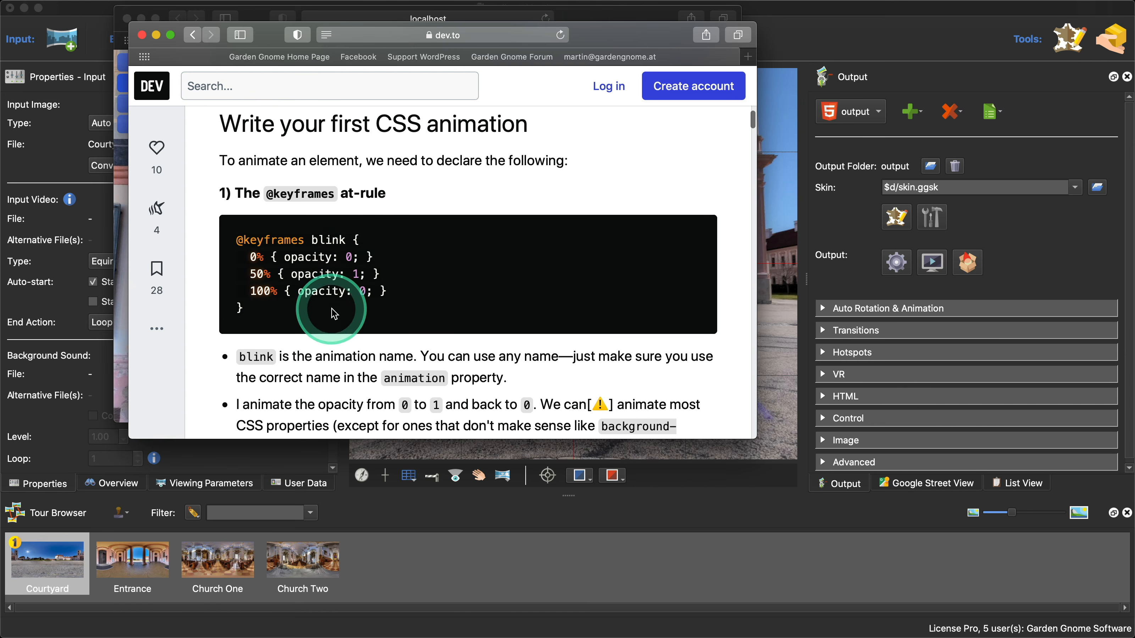
scroll(511, 295, down, 1)
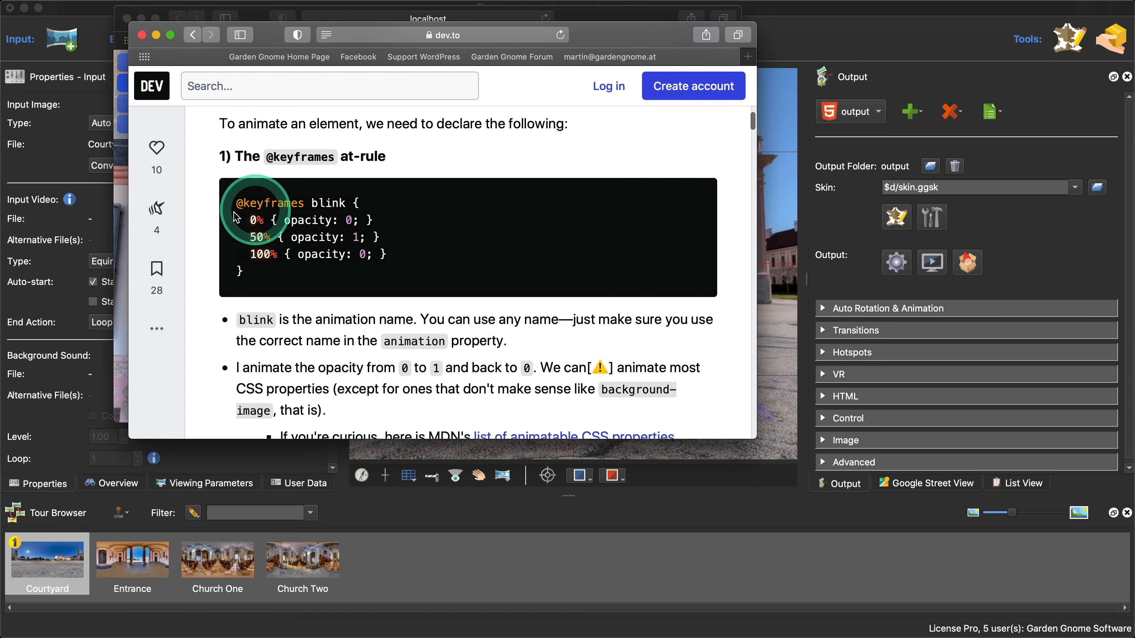
scroll(332, 237, down, 5)
scroll(347, 286, up, 4)
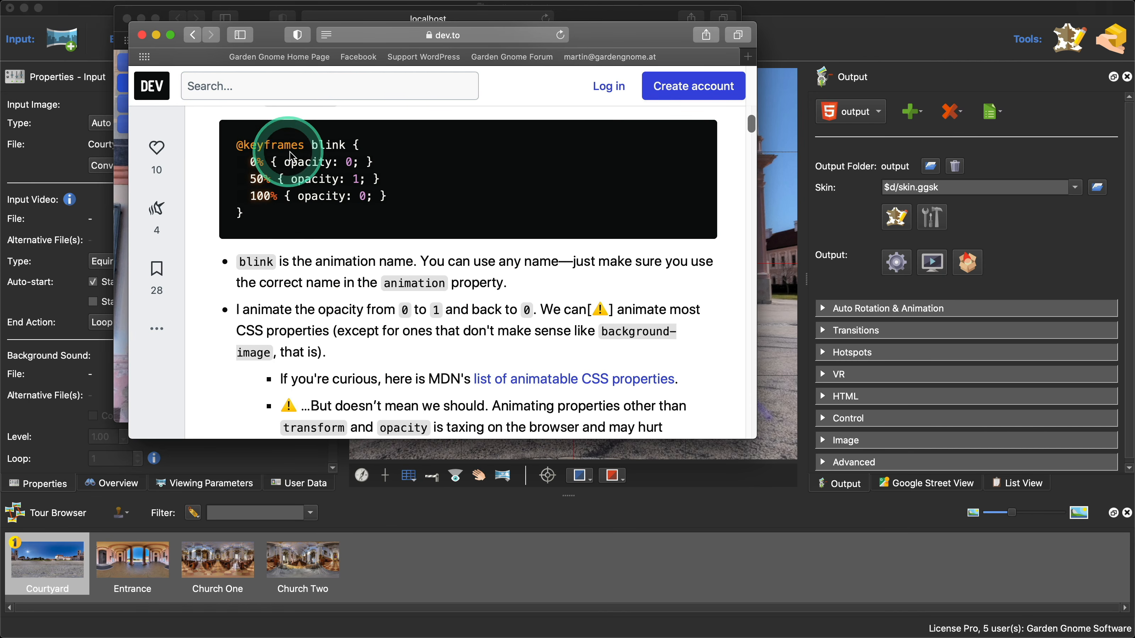
scroll(363, 201, down, 2)
scroll(363, 201, down, 9)
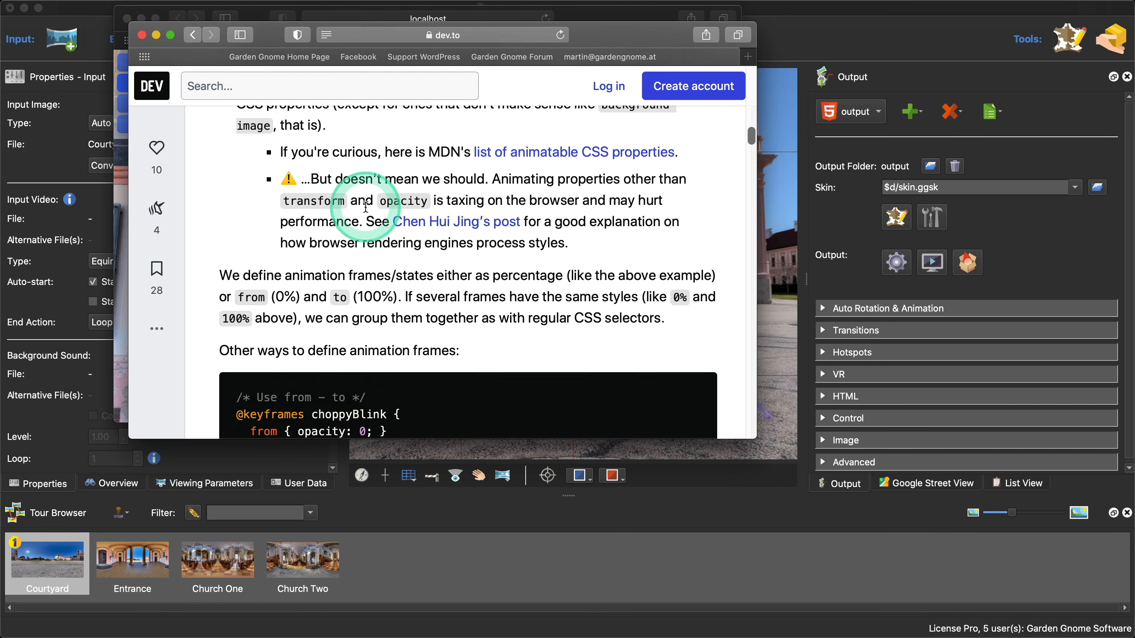
scroll(366, 207, down, 3)
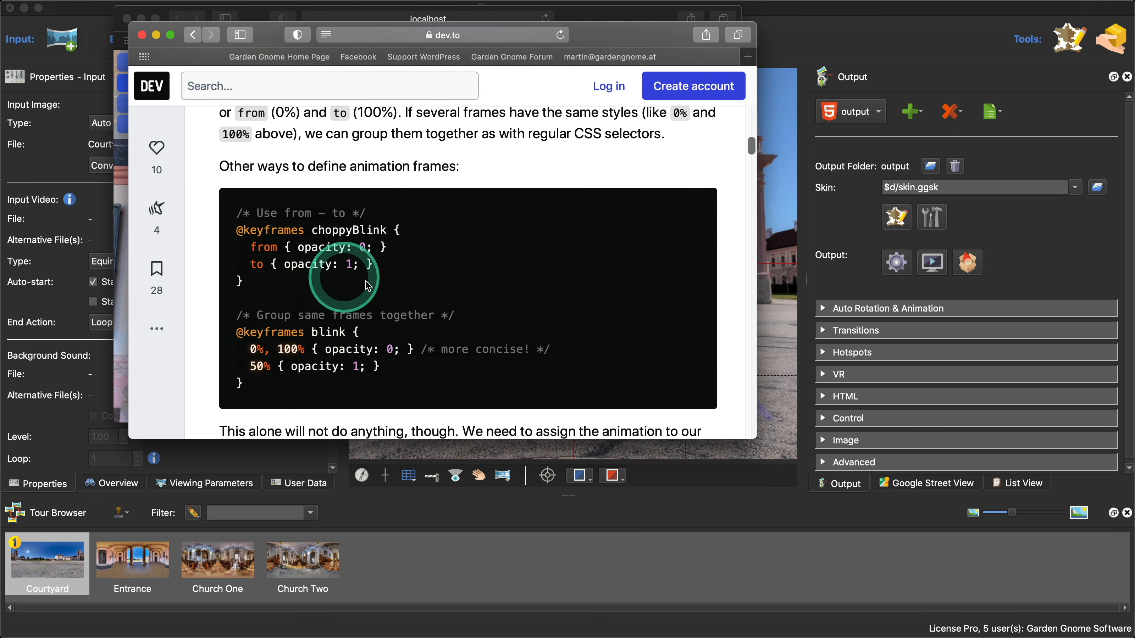
scroll(464, 308, down, 2)
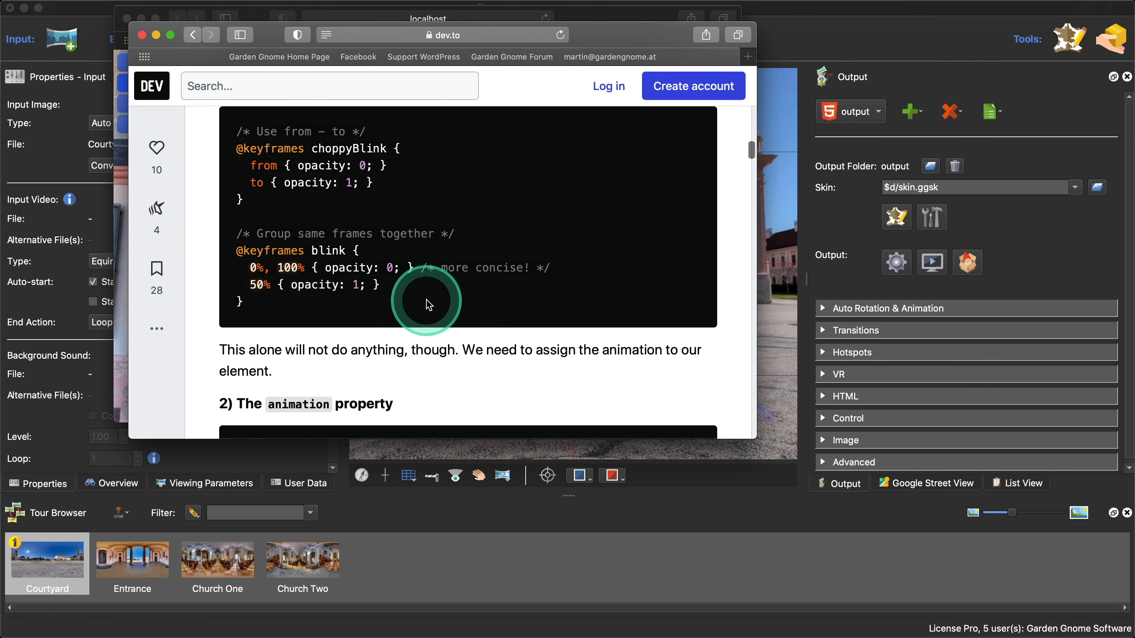
- Examine the article's animation property example with its duration and iteration notes, and compare it with the blink keyframes
scroll(463, 294, down, 5)
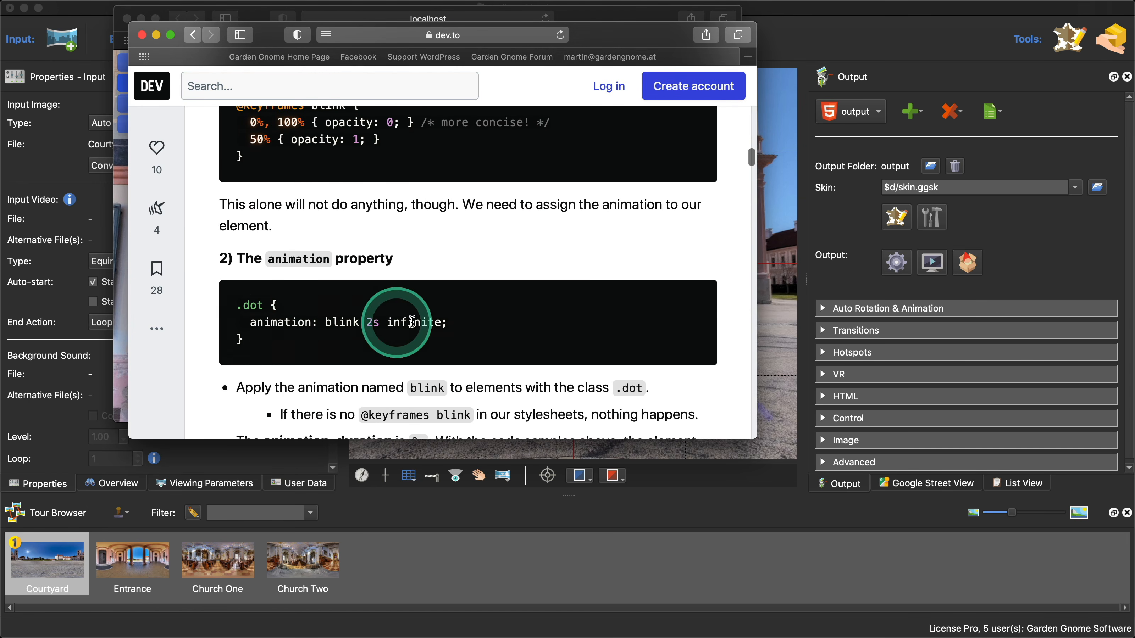
scroll(449, 318, up, 3)
scroll(450, 315, up, 3)
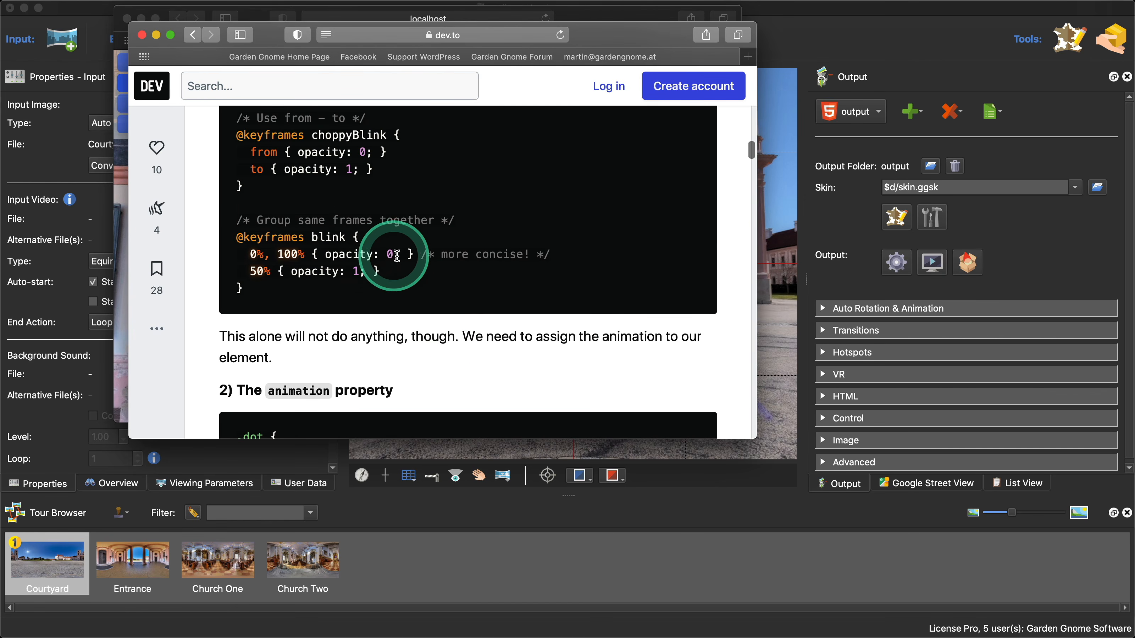
scroll(340, 278, down, 6)
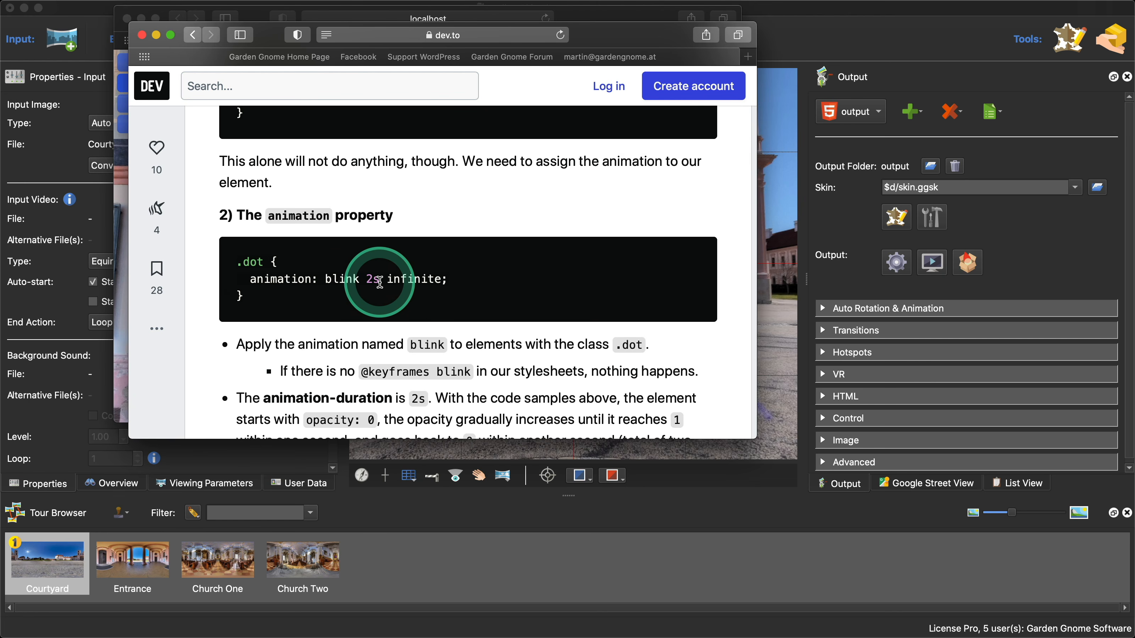
scroll(378, 283, down, 5)
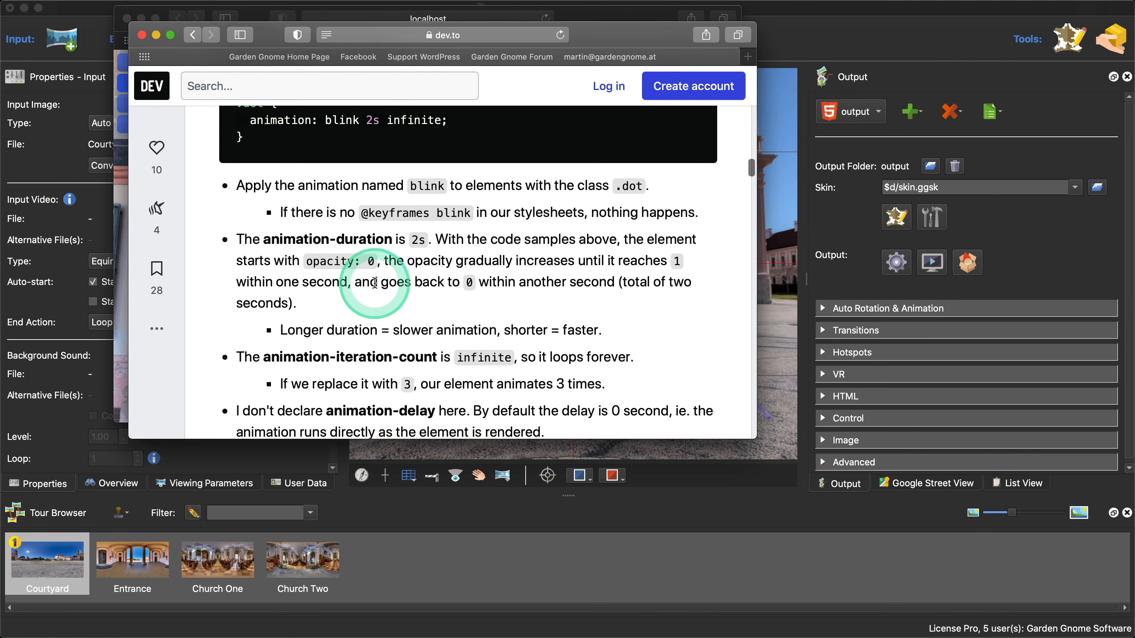
scroll(375, 283, up, 12)
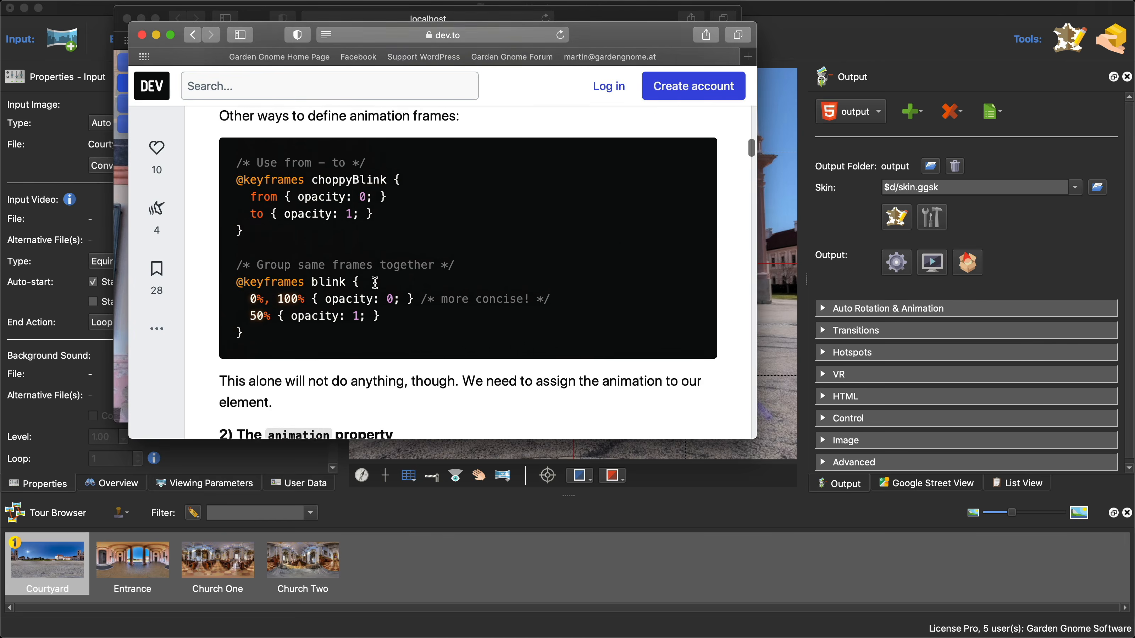
scroll(375, 283, up, 10)
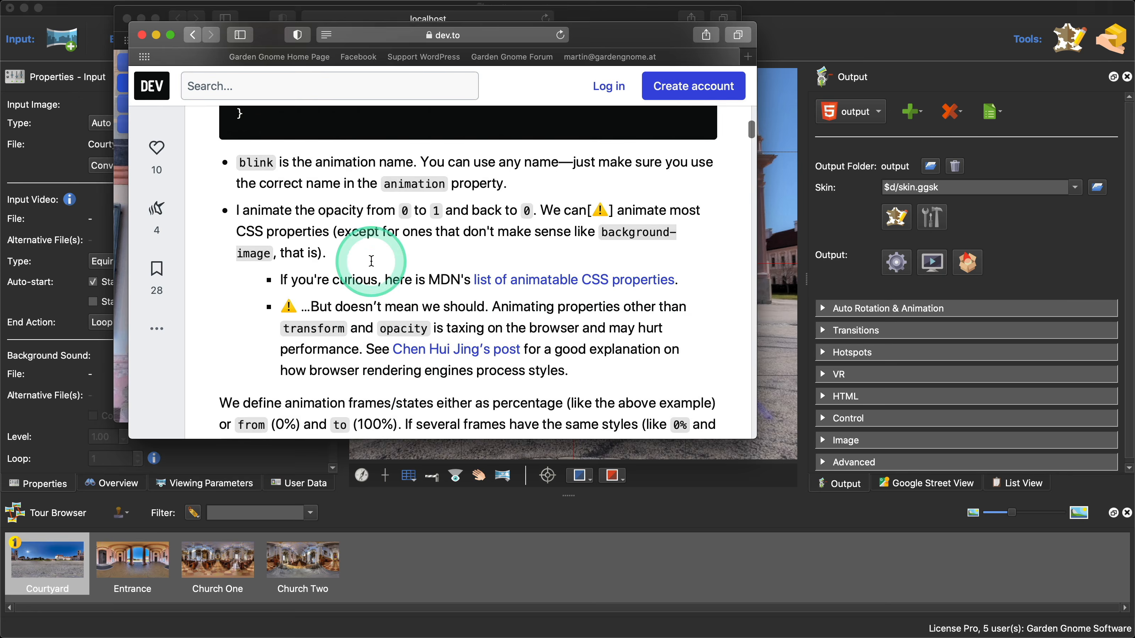
- Return to the article's blink keyframes example, then close the article and the localhost tour preview to get back to Pano2VR
scroll(372, 261, up, 6)
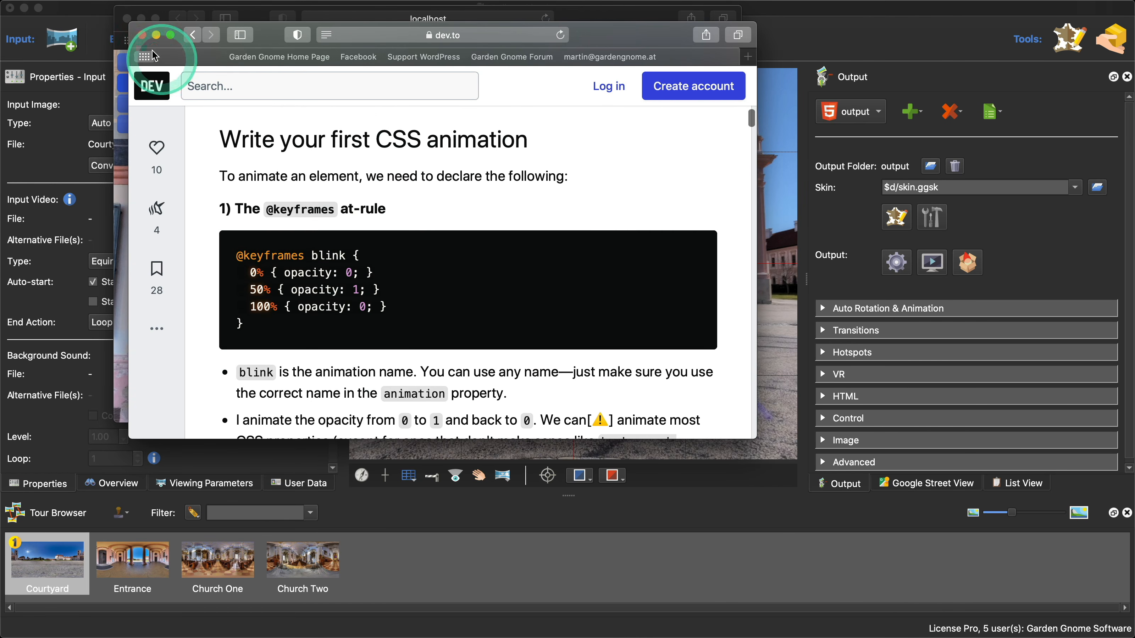
click(143, 35)
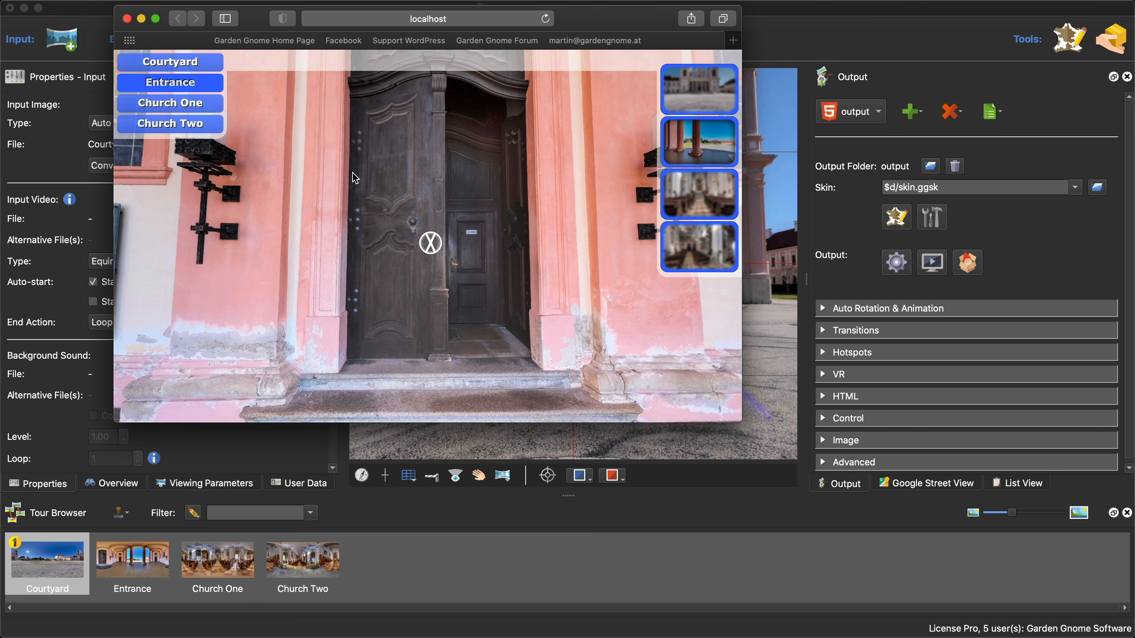
click(126, 18)
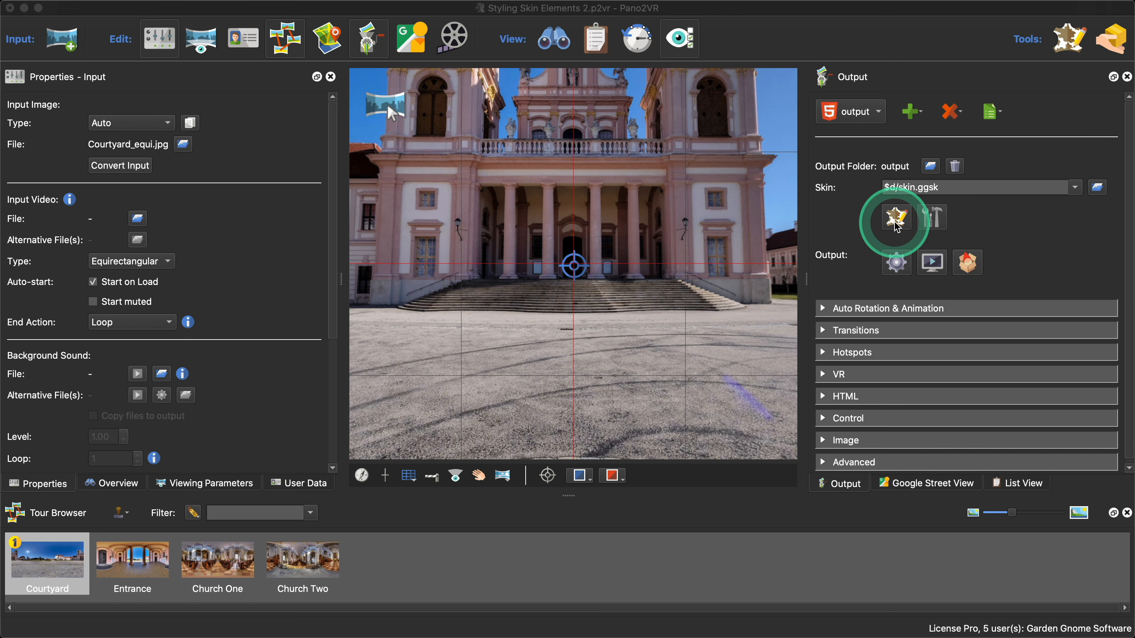
click(23, 11)
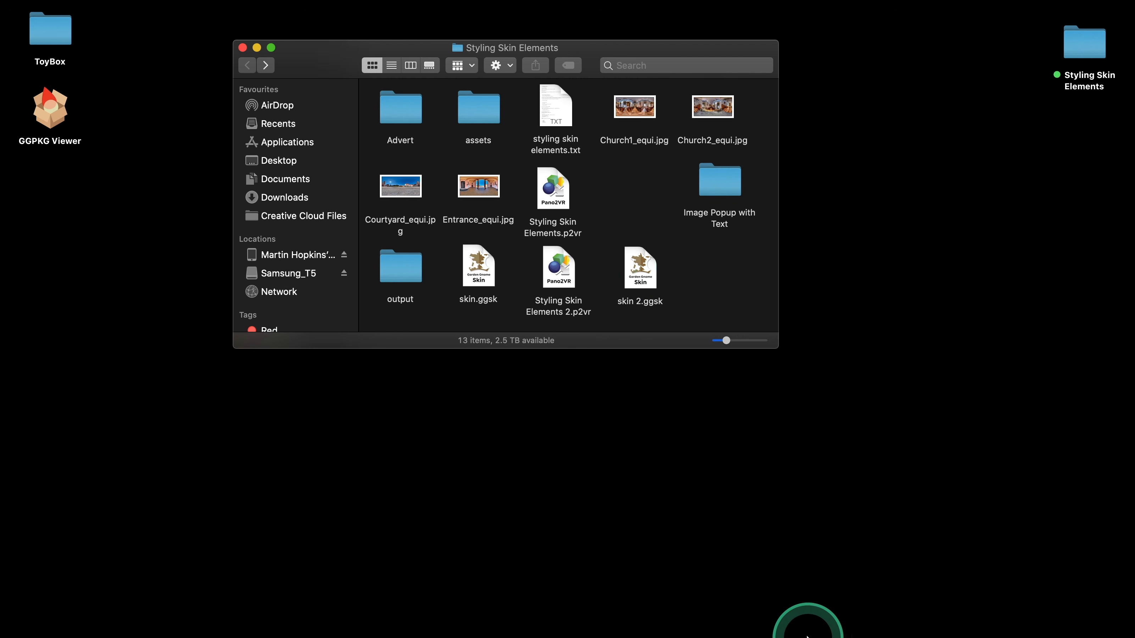
mouse_move(758, 635)
click(717, 621)
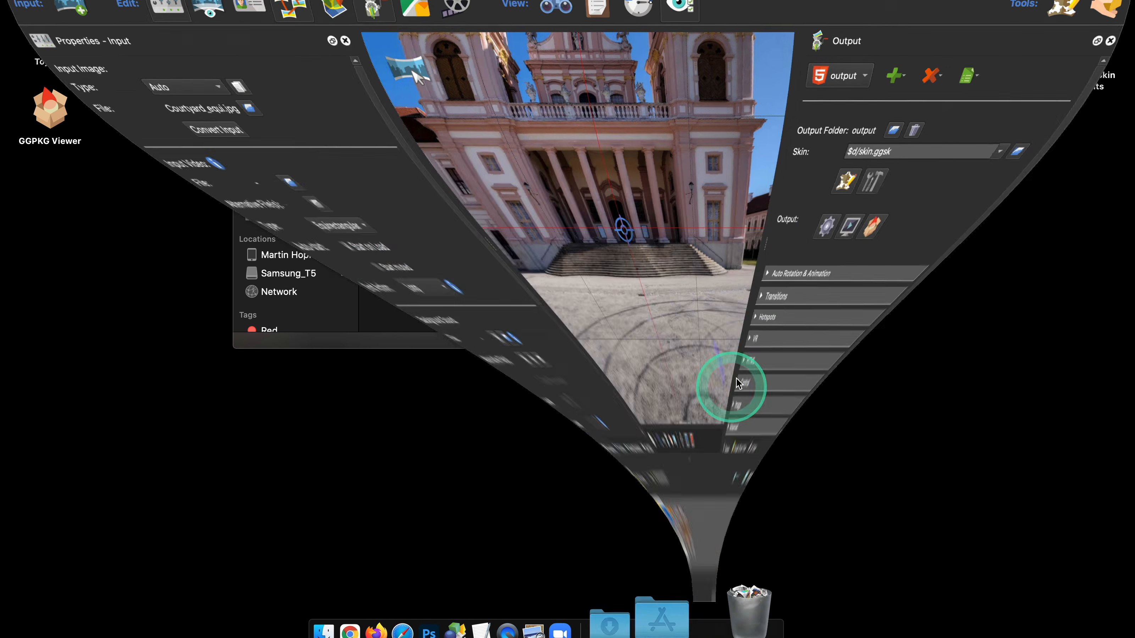
- Switch the output skin to skin 2.ggsk, decline recreating the output, and open the skin in the Skin Editor
click(1077, 191)
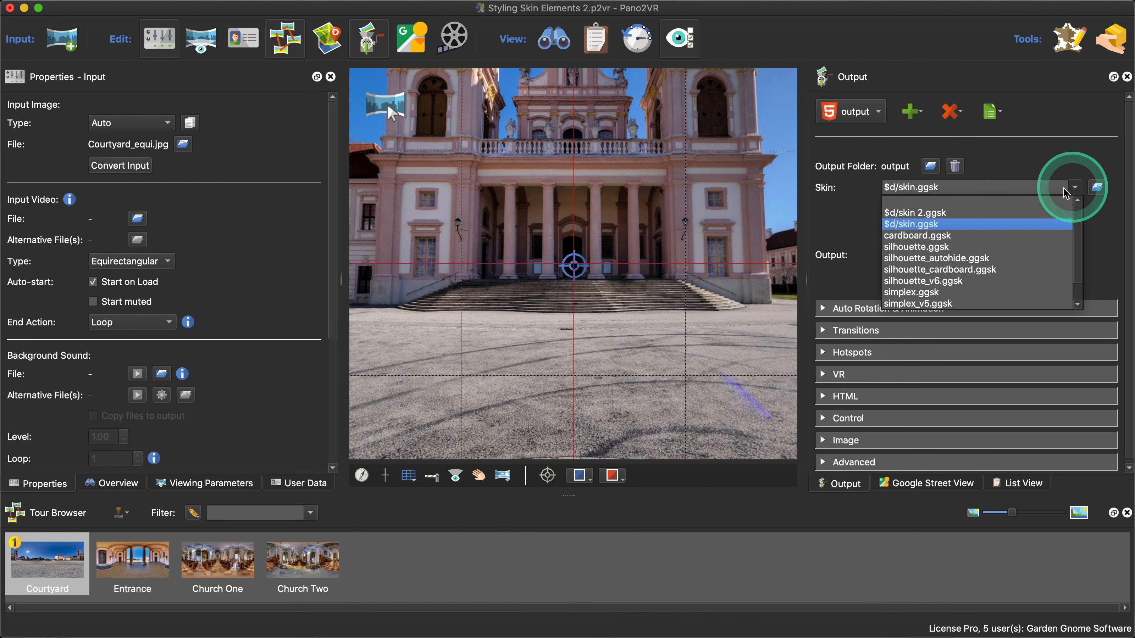
click(1014, 206)
click(897, 268)
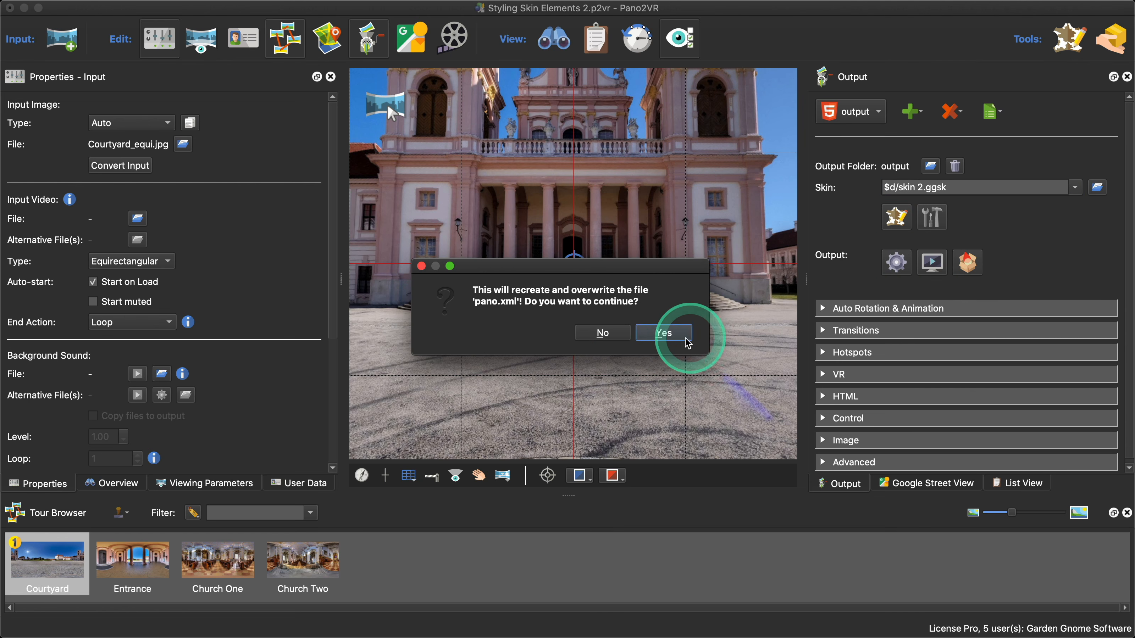
click(606, 333)
click(896, 217)
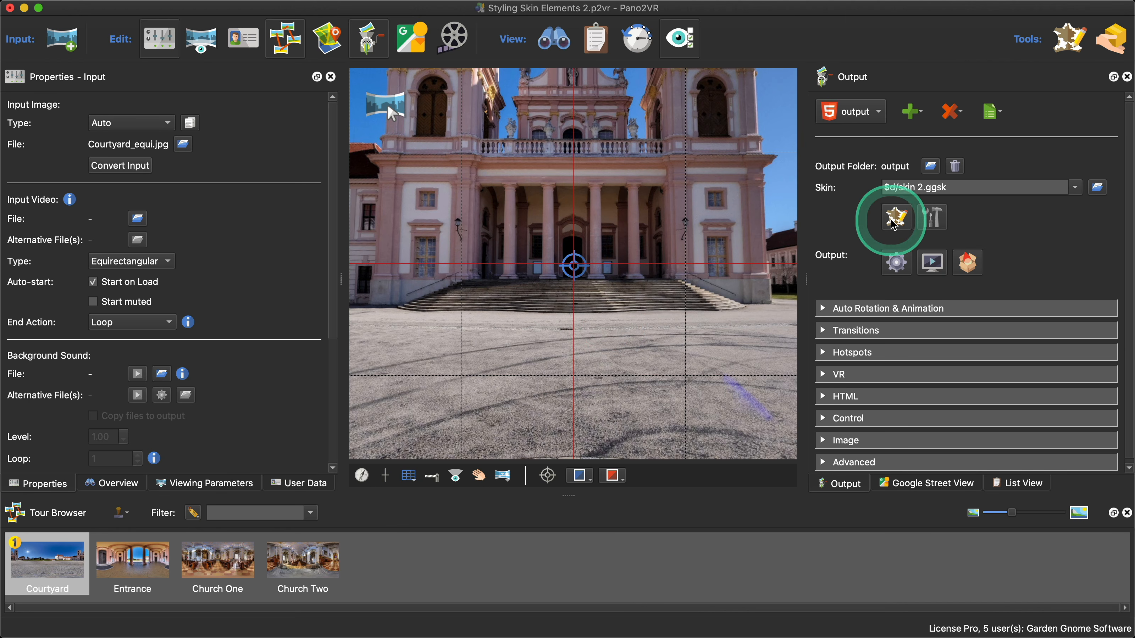
click(399, 316)
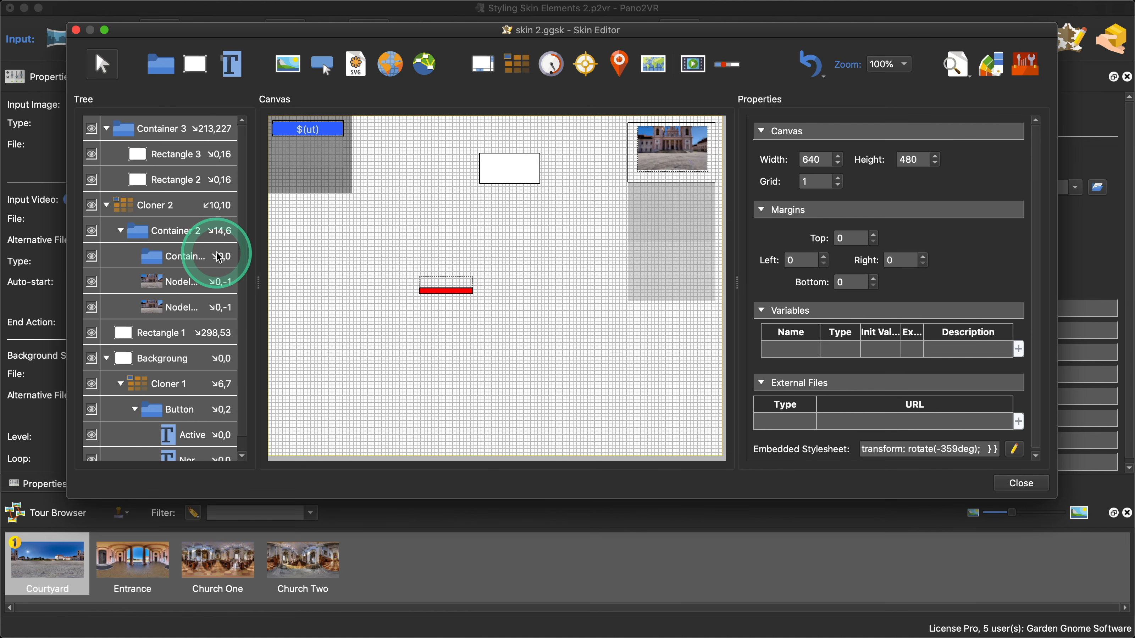
- Move Rectangle 3 and Rectangle 2 out of Container 3 in the tree, and delete the empty container
drag(183, 149, 179, 109)
drag(182, 179, 181, 142)
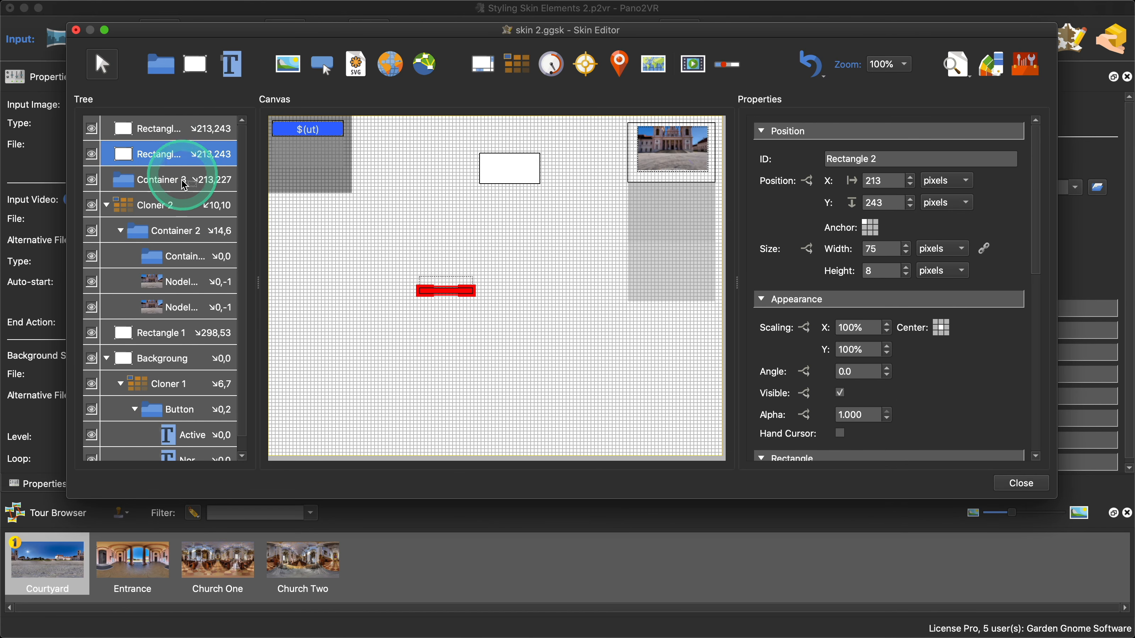
click(184, 187)
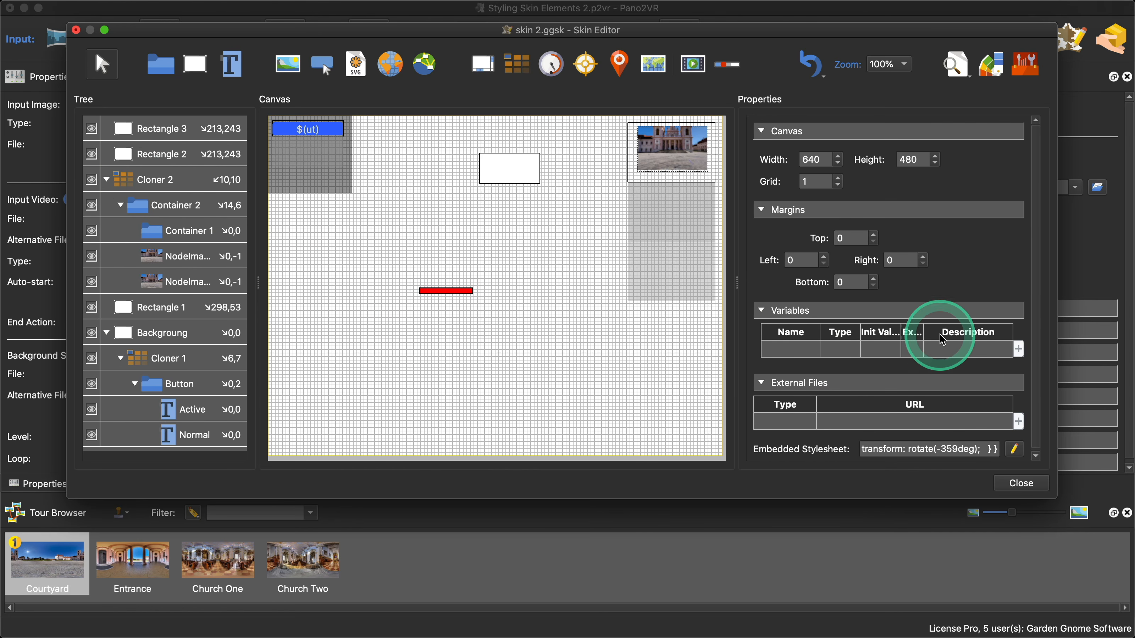
- Open the skin's embedded stylesheet in an enlarged editor and rename the rotationCCW keyframes to rotation
scroll(942, 341, down, 1)
scroll(1034, 371, up, 1)
drag(1034, 341, 1034, 347)
click(1013, 449)
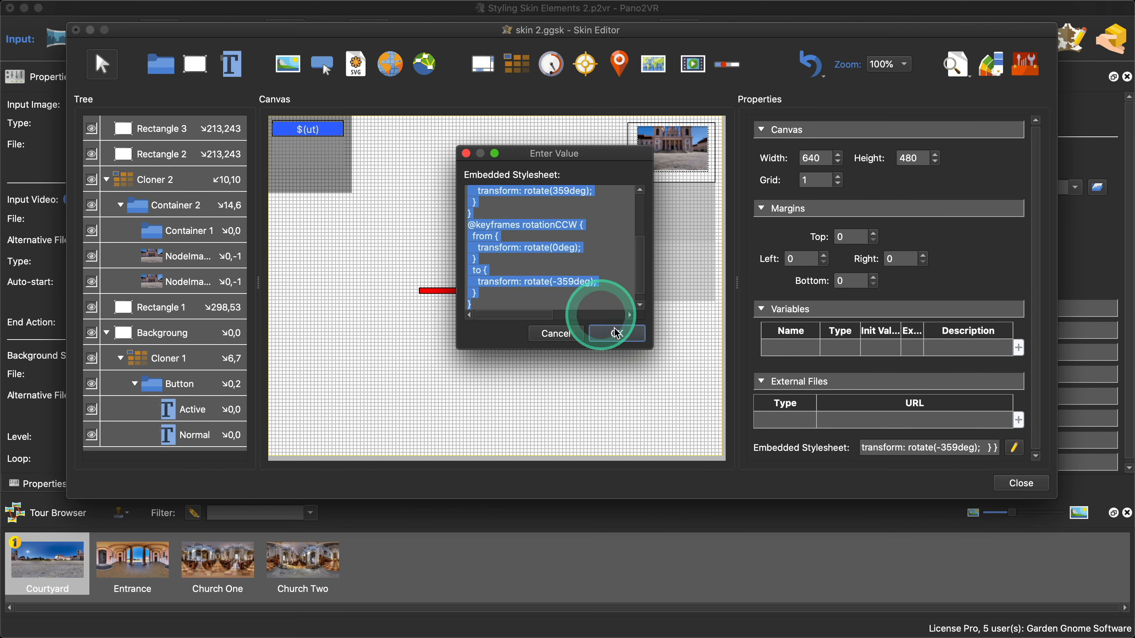
drag(777, 433, 823, 456)
click(676, 406)
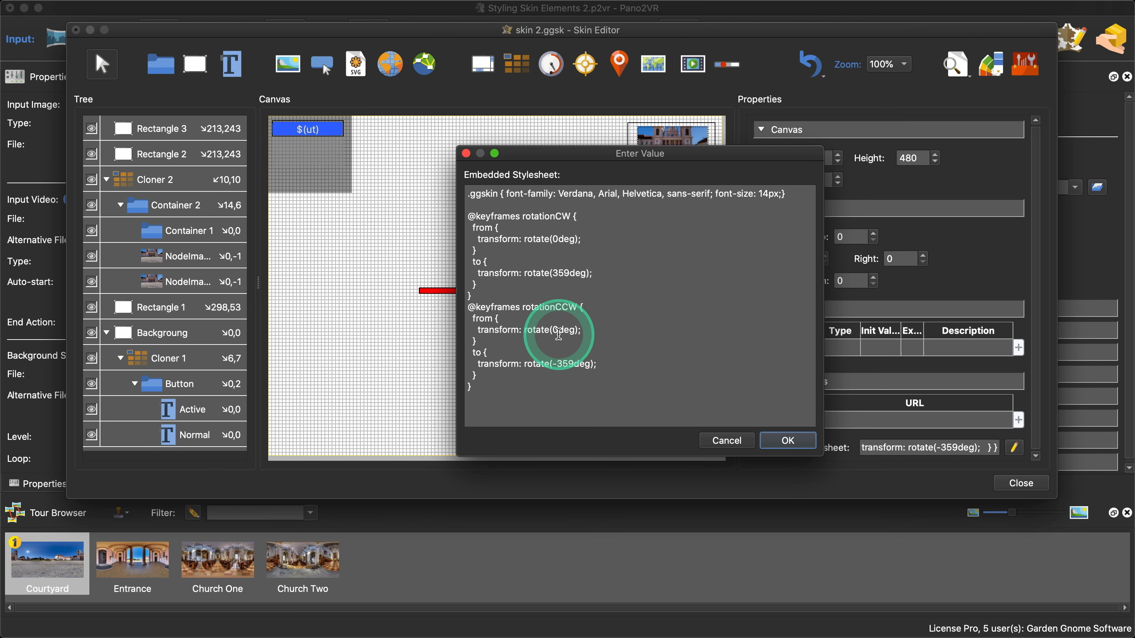
key(BackSpace)
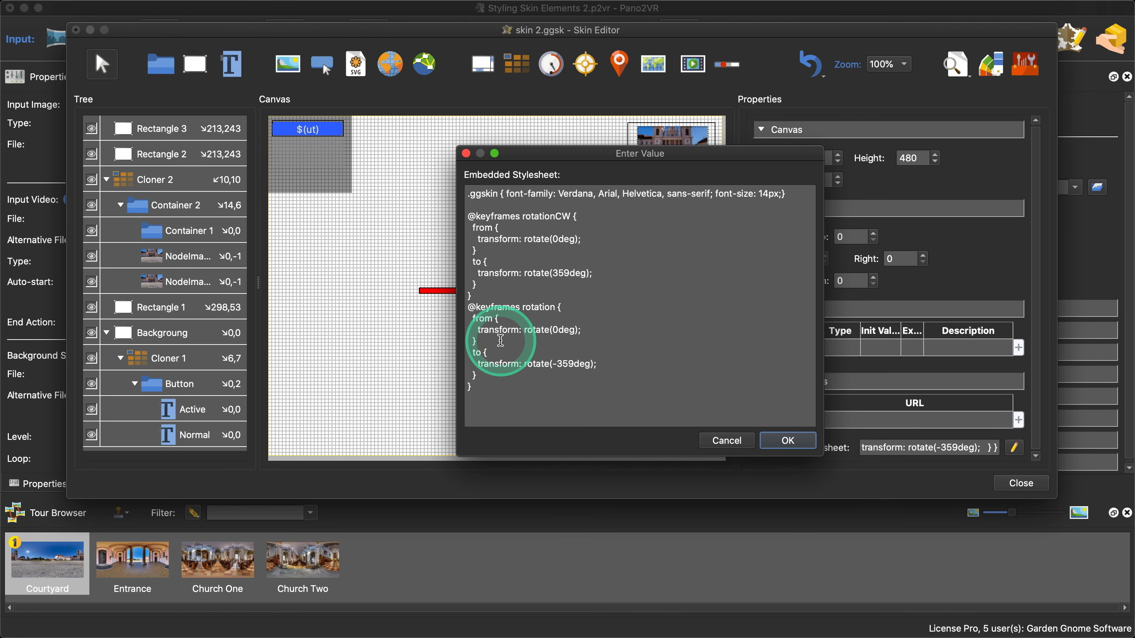
- Replace the from and to selectors of the rotation keyframes with 50% and 100%
key(BackSpace)
key(BackSpace)
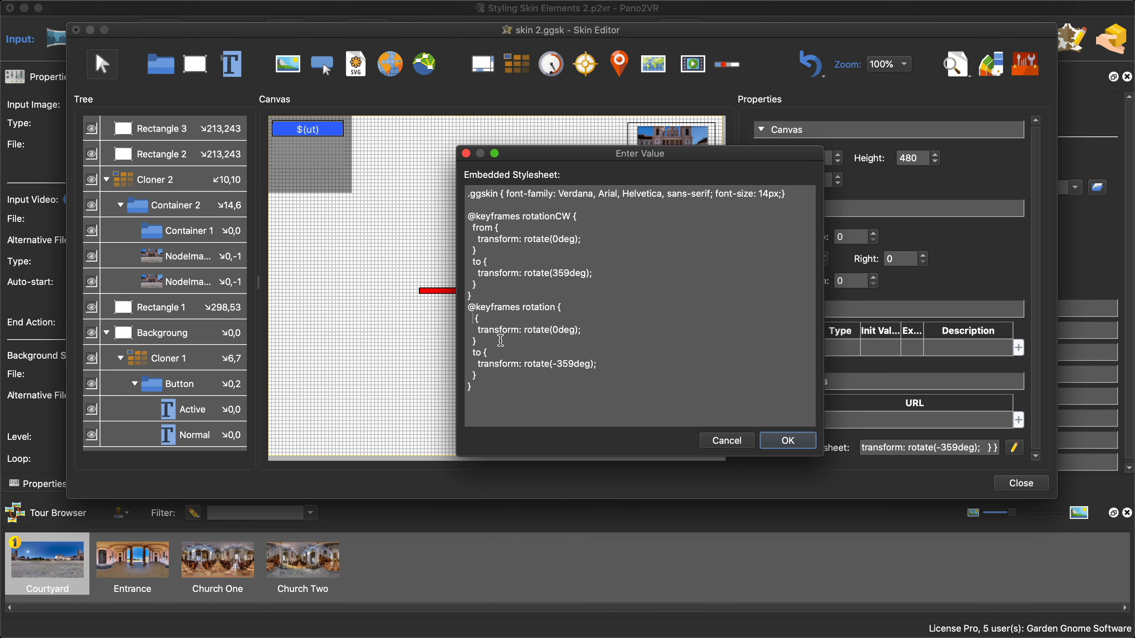
text(50%)
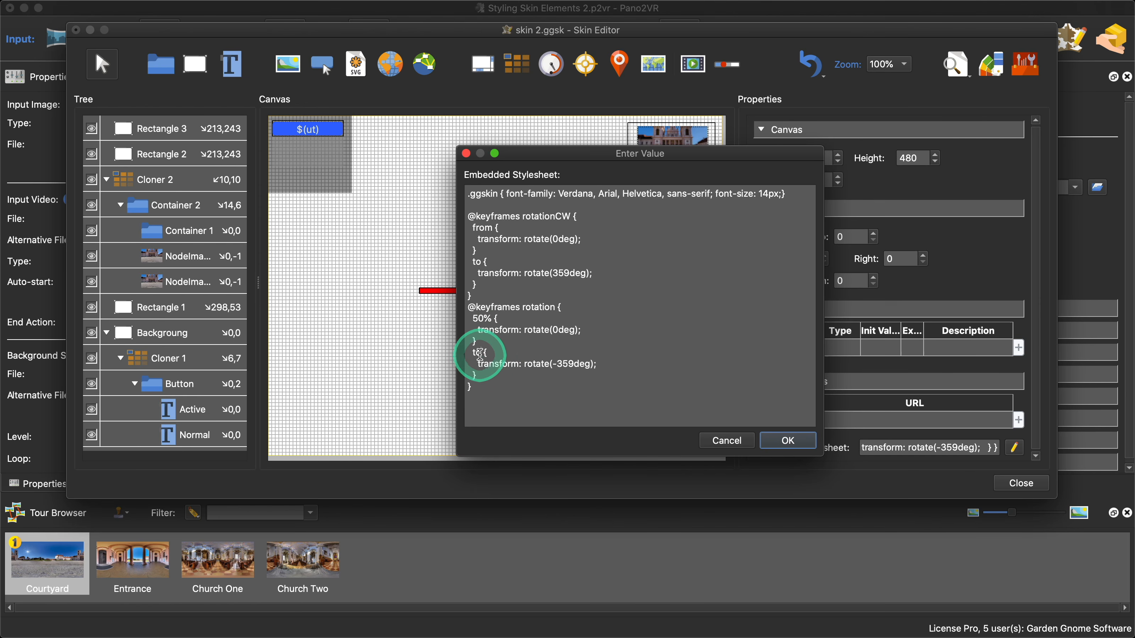
key(BackSpace)
key(BackSpace)
text(100)
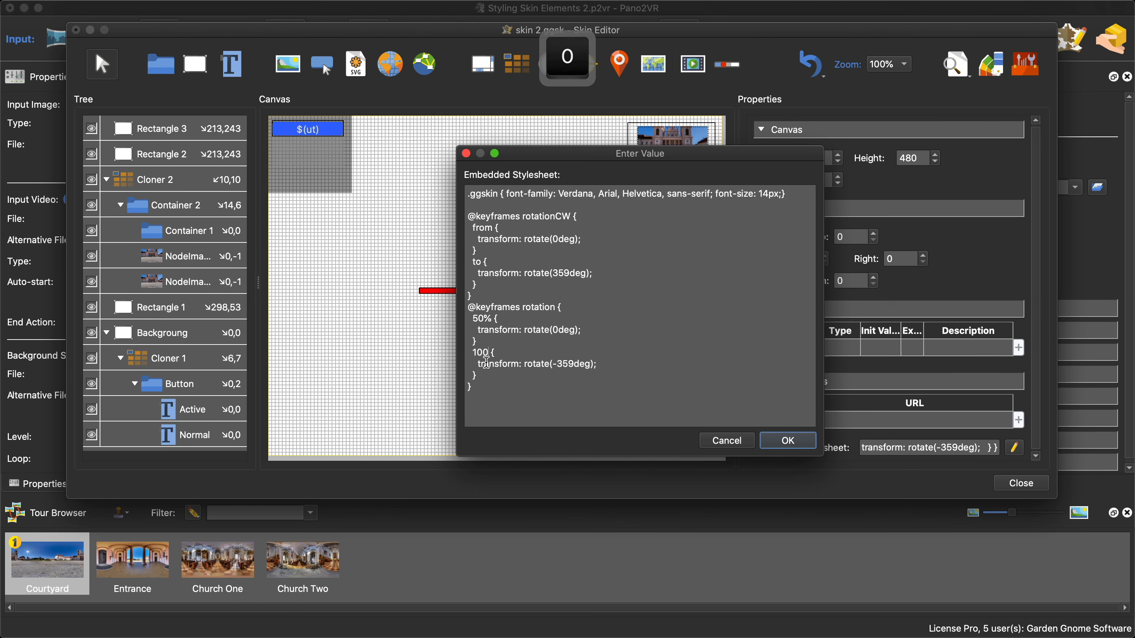
text(%)
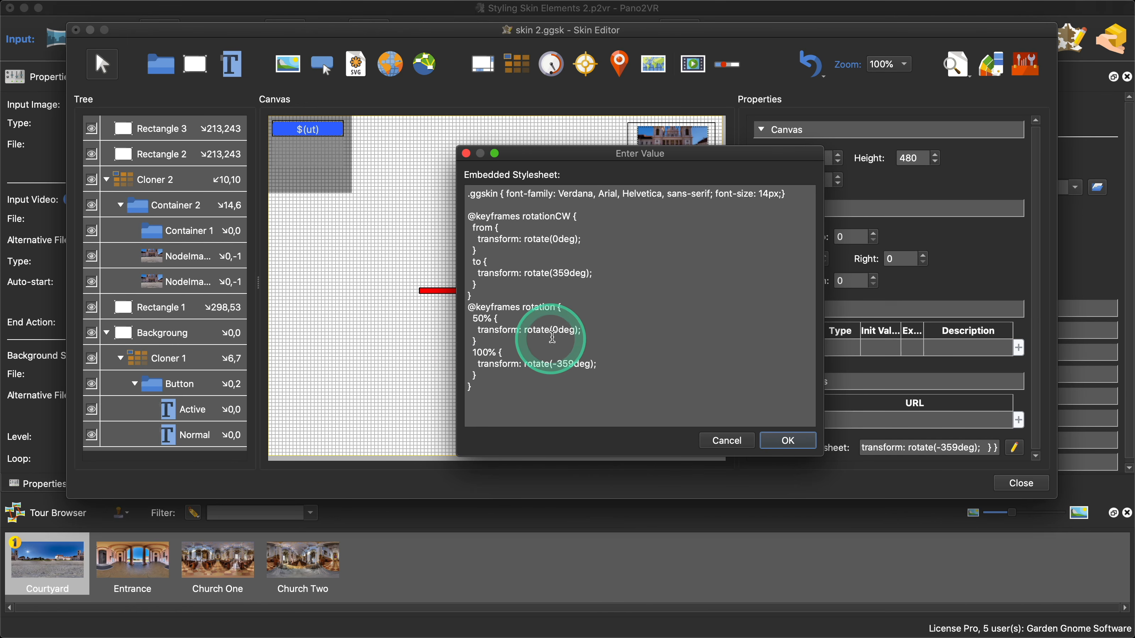
- Set the rotation keyframes to rotate(359deg) at 50% and rotate(0deg) at 100%, and apply the stylesheet
key(BackSpace)
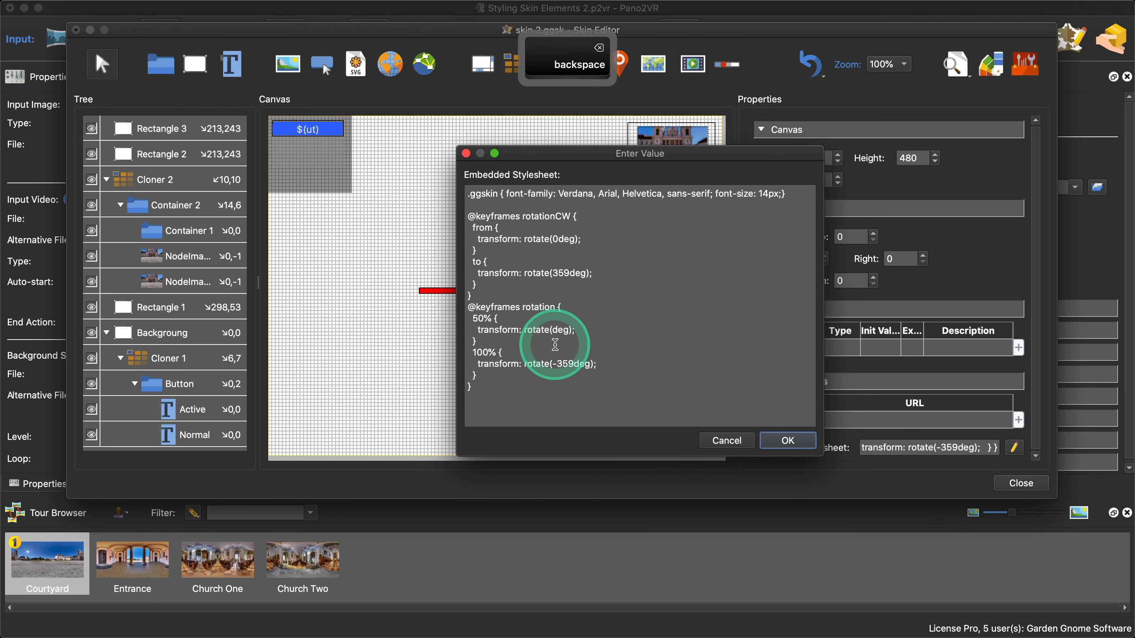
text(359)
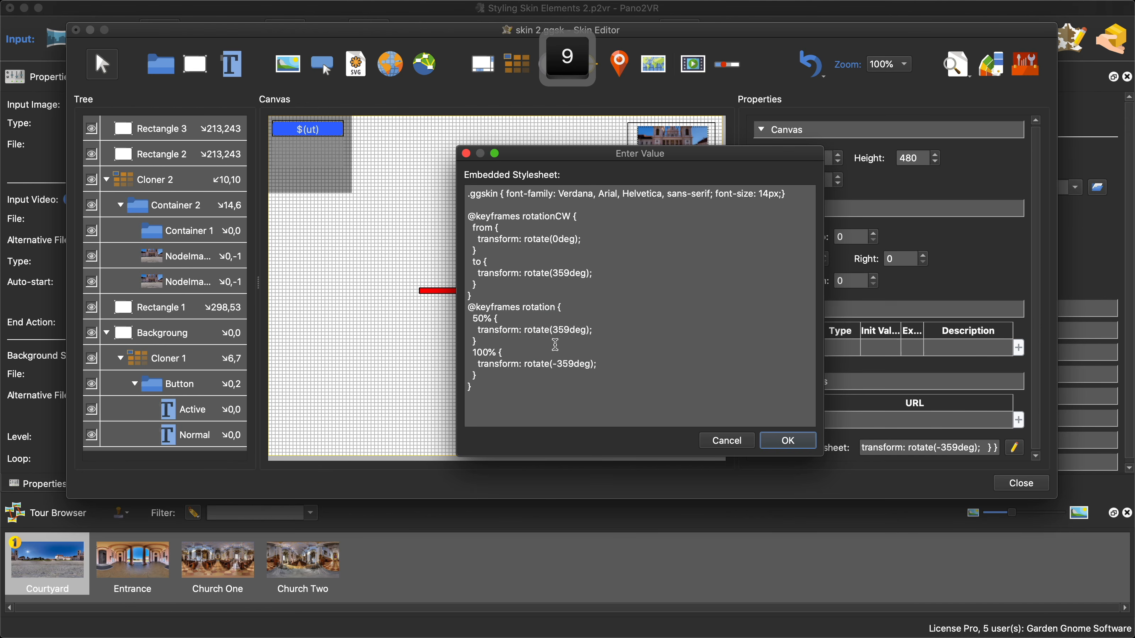
click(573, 363)
key(BackSpace)
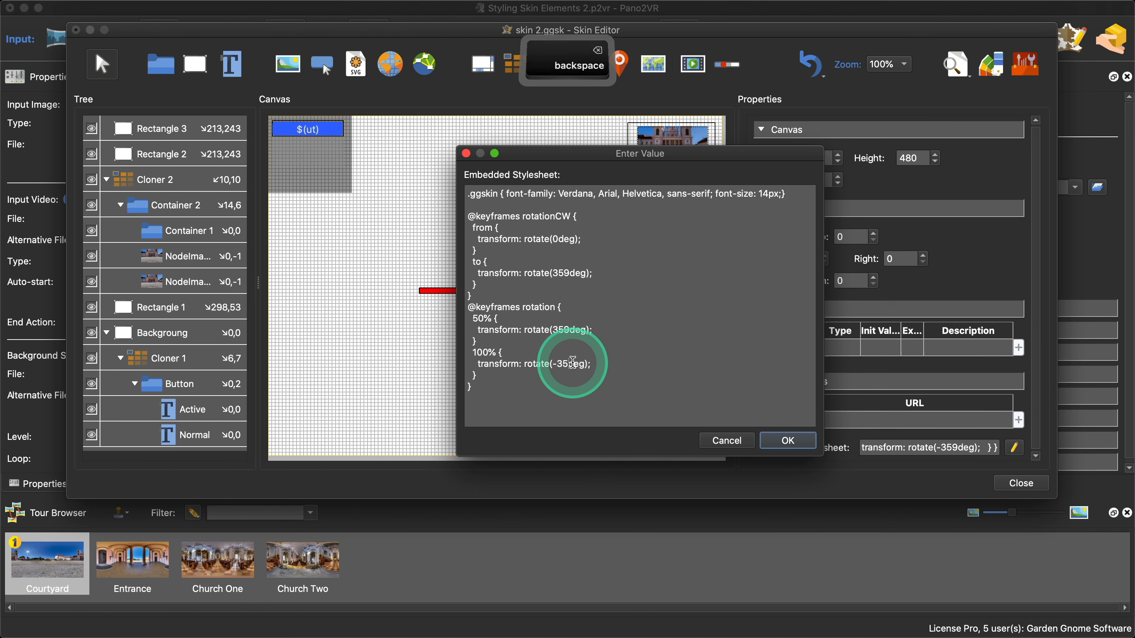
key(BackSpace)
key(BackSpace)
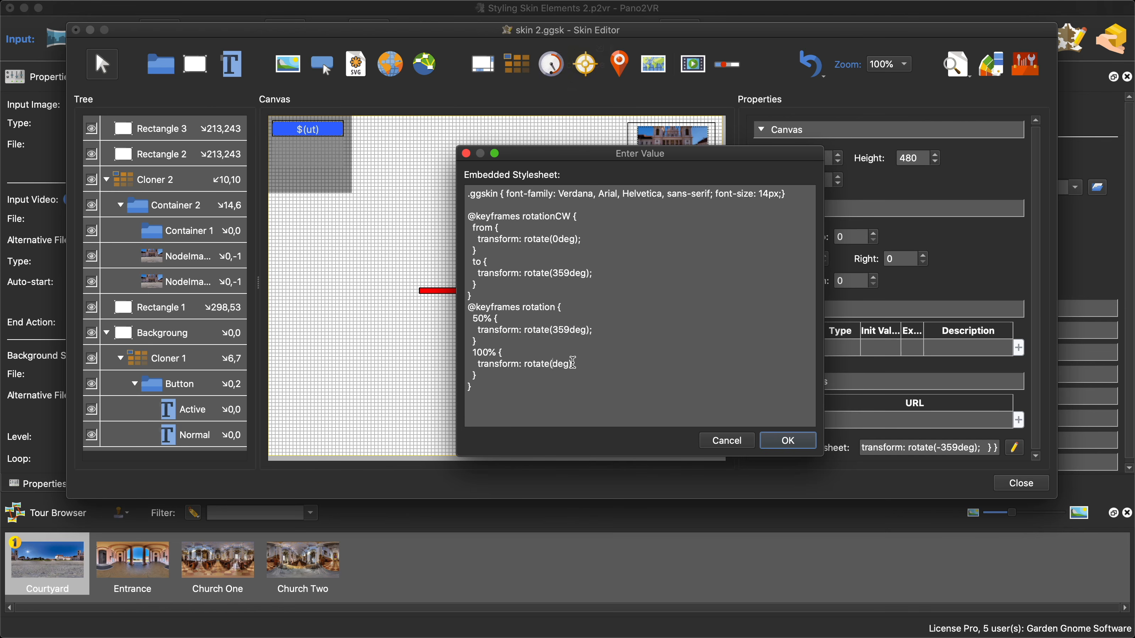
text(0)
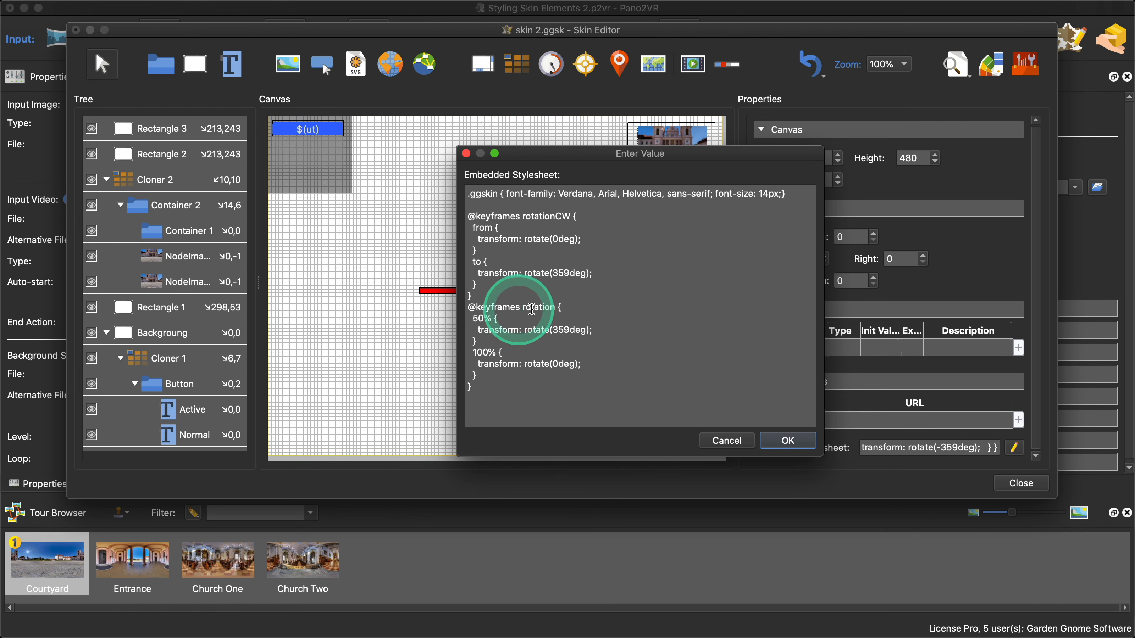
click(787, 440)
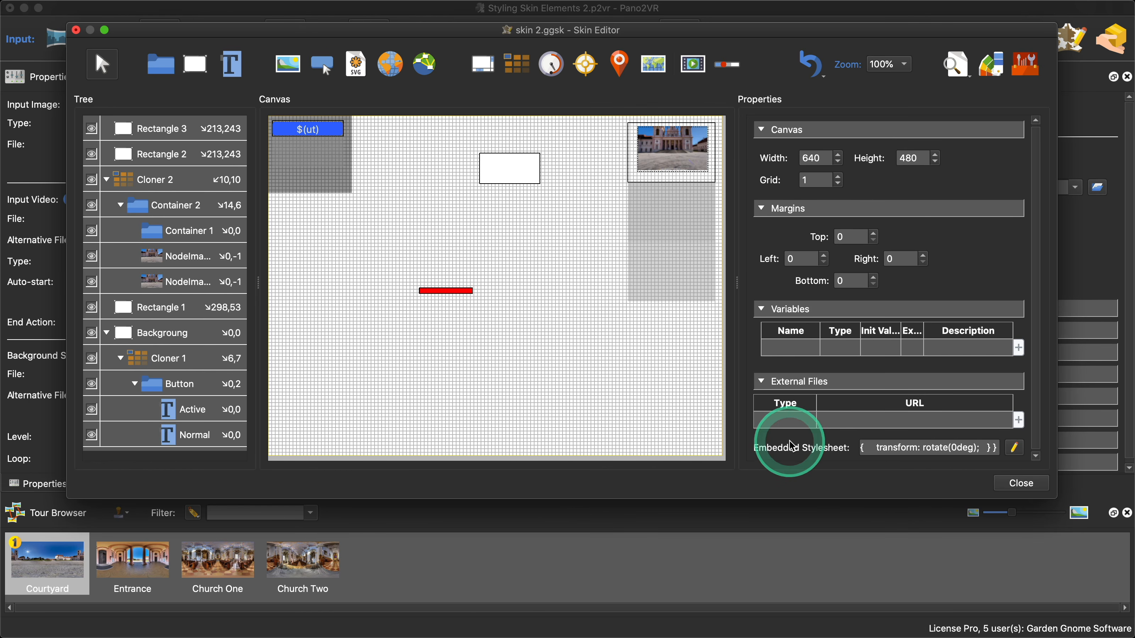
- Change the animation name in Rectangle 2's CSS styles from rotationCCW to rotation
click(183, 157)
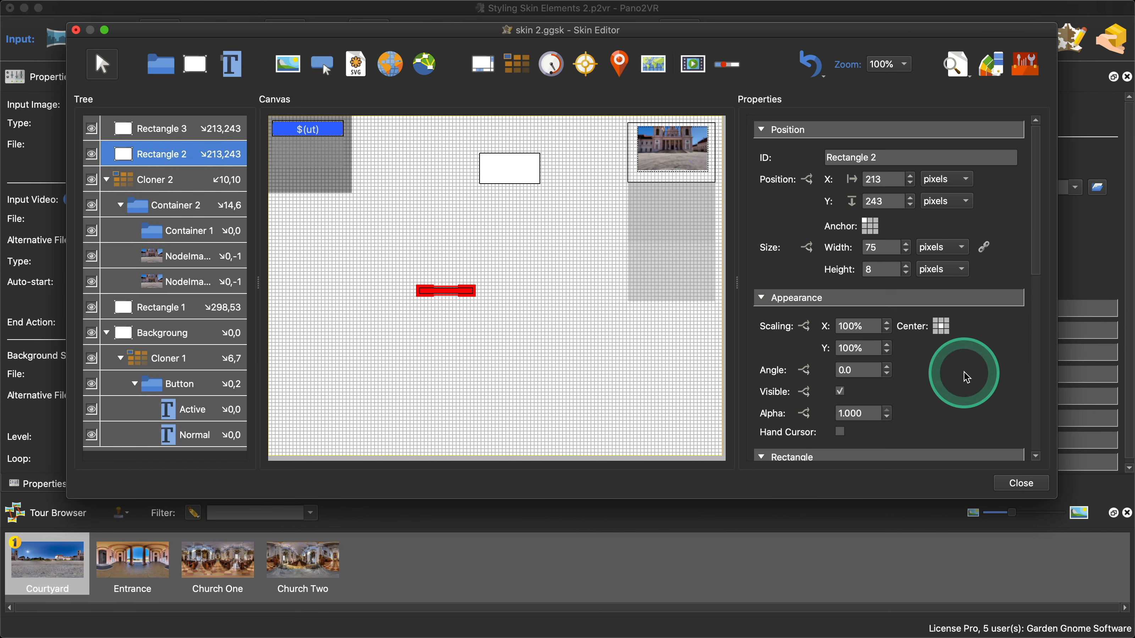
scroll(958, 372, down, 10)
scroll(967, 378, down, 2)
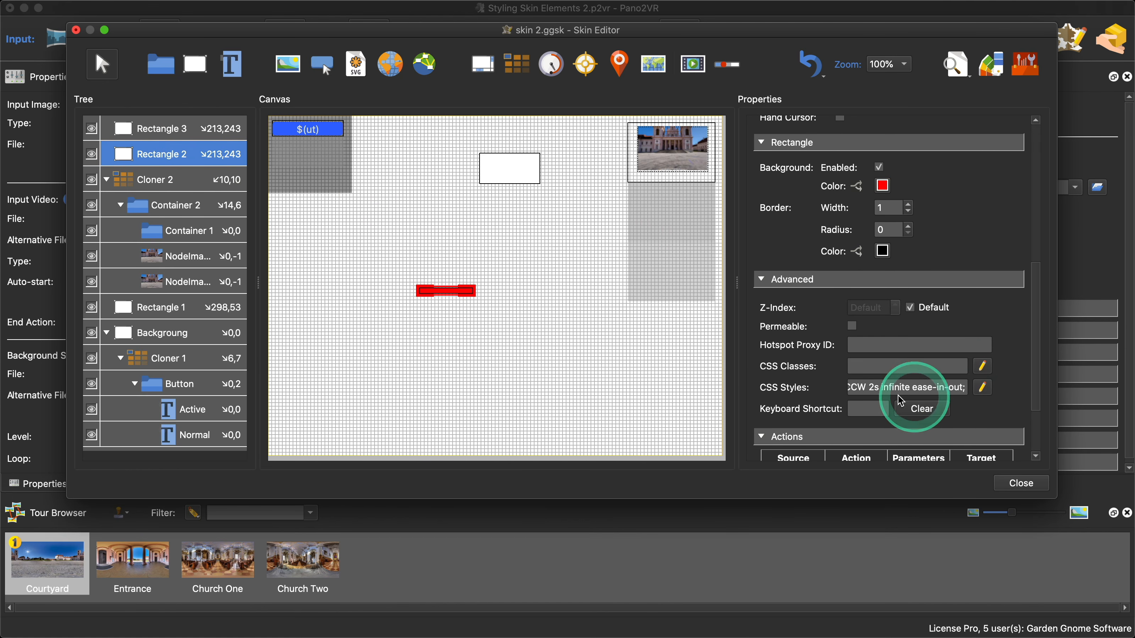
click(867, 390)
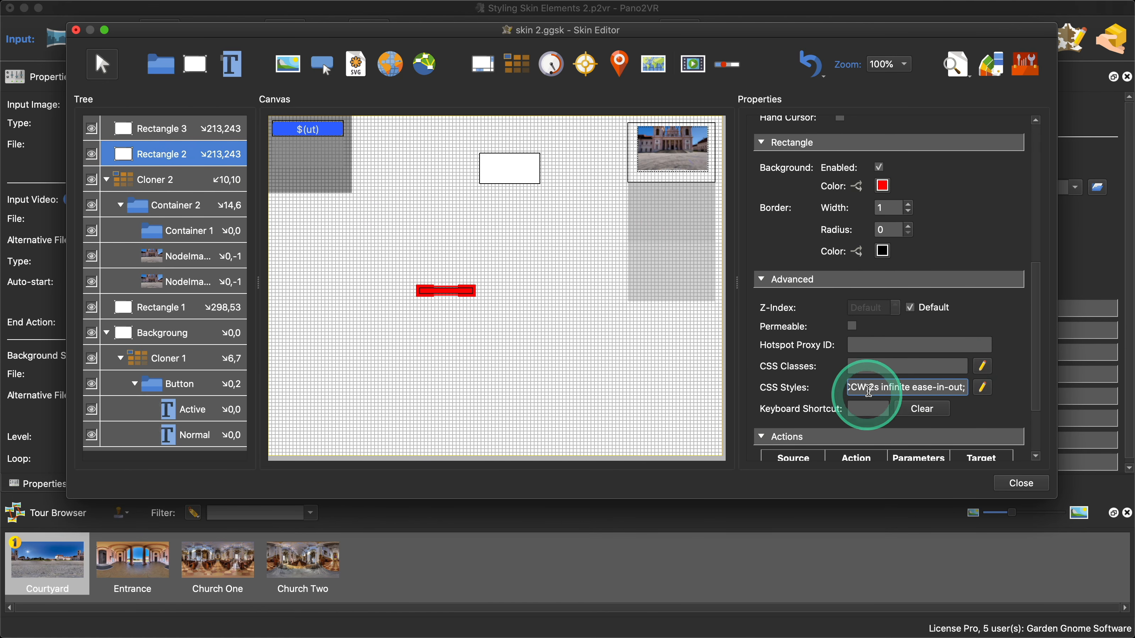
key(BackSpace)
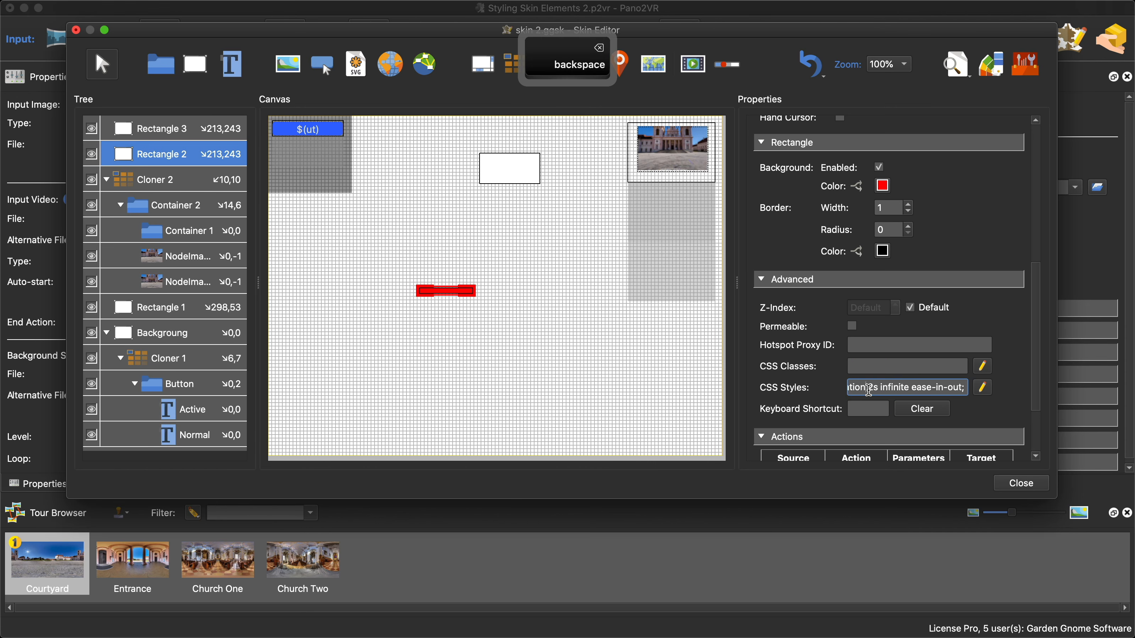
click(325, 228)
- Move Rectangle 3 above Rectangle 2 on the canvas, to about X 211 and Y 171 pixels
click(178, 129)
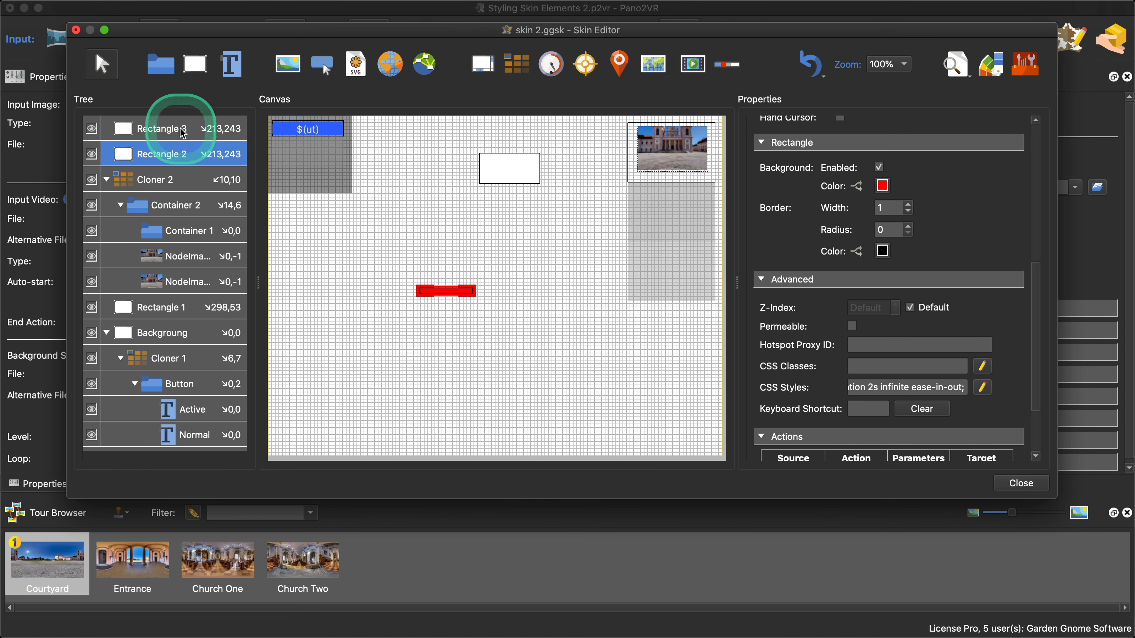
click(356, 223)
drag(433, 290, 432, 241)
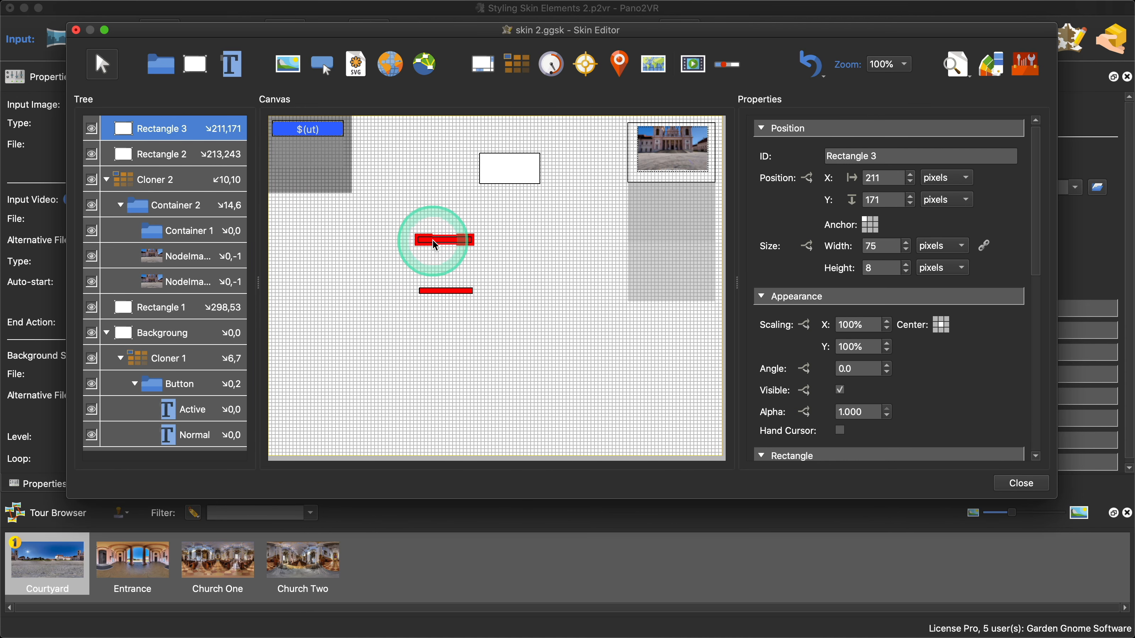
- Select Rectangle 2, open the skin's live preview, and move the preview aside to compare both rectangles' rotation
click(163, 160)
scroll(939, 358, down, 3)
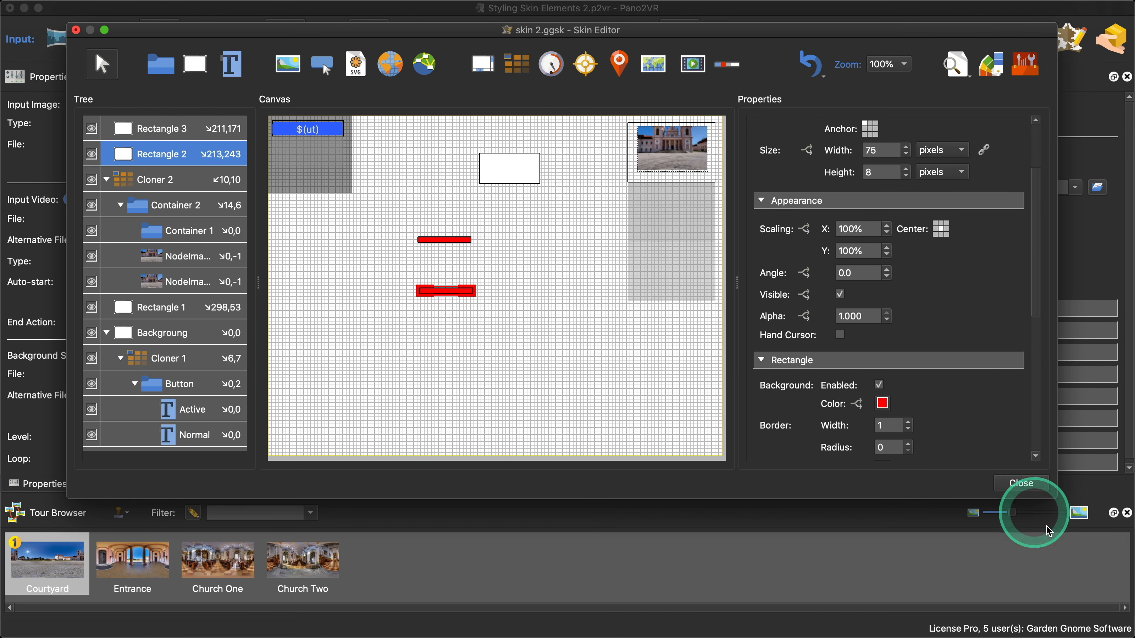
click(957, 63)
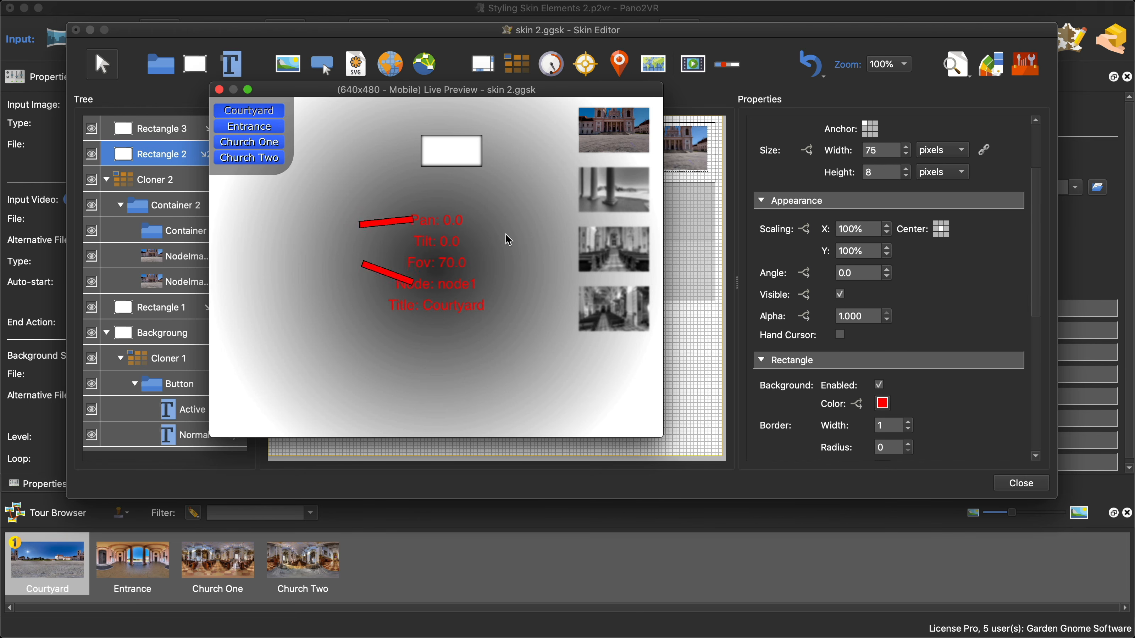
drag(282, 89, 213, 47)
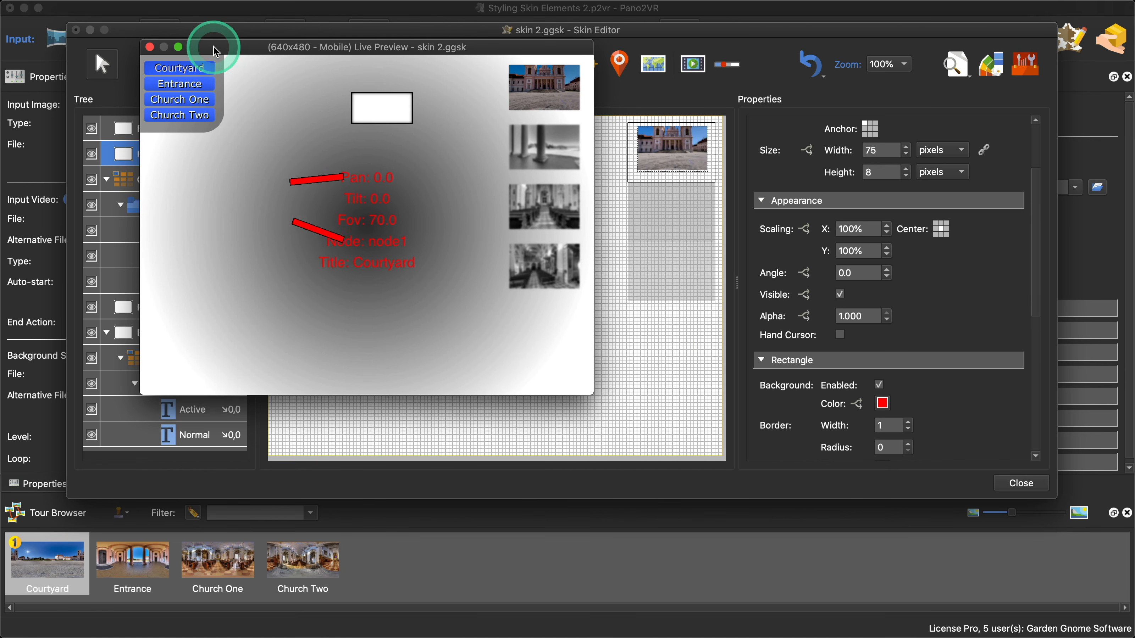
- Open the skin canvas's embedded stylesheet for editing and move its editor clear of the live preview
click(936, 418)
scroll(941, 402, down, 5)
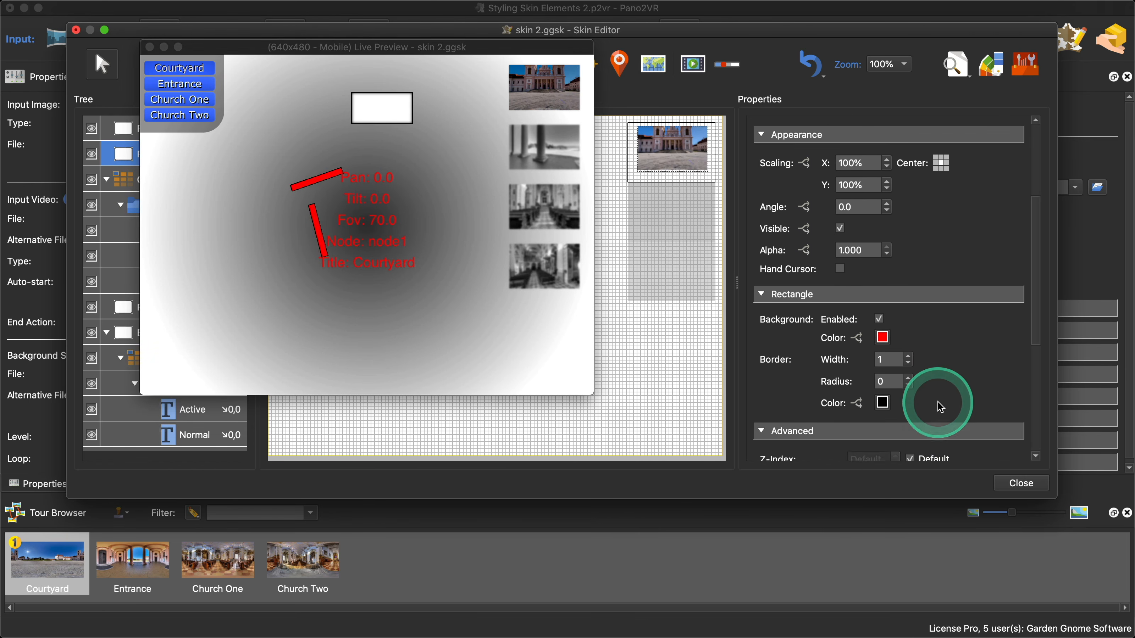
scroll(941, 418, down, 3)
click(684, 362)
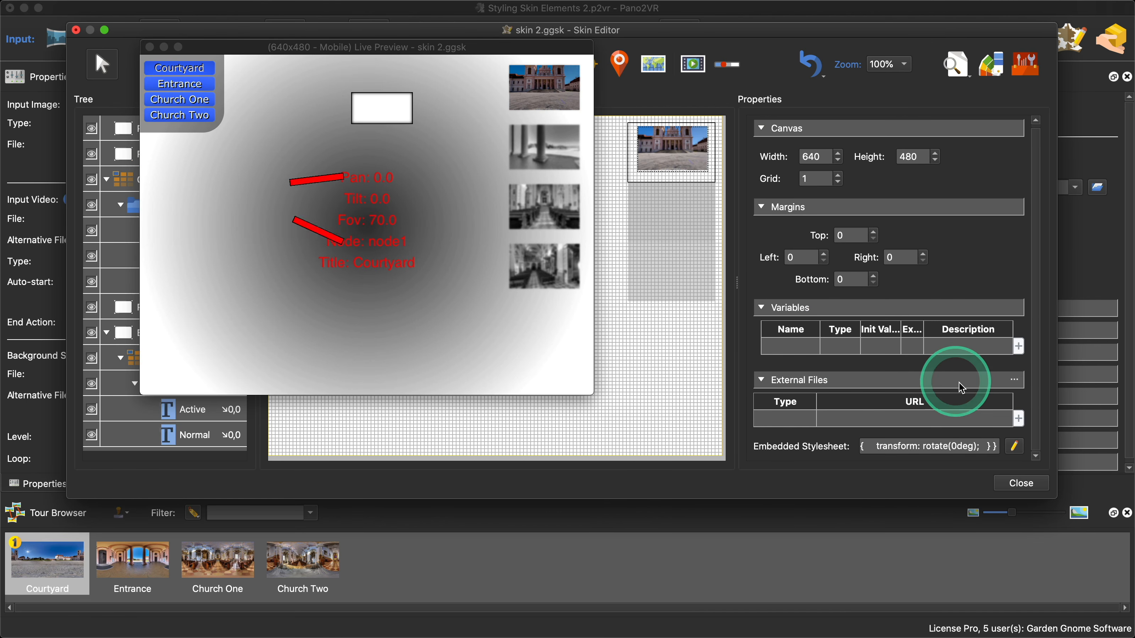
click(1015, 446)
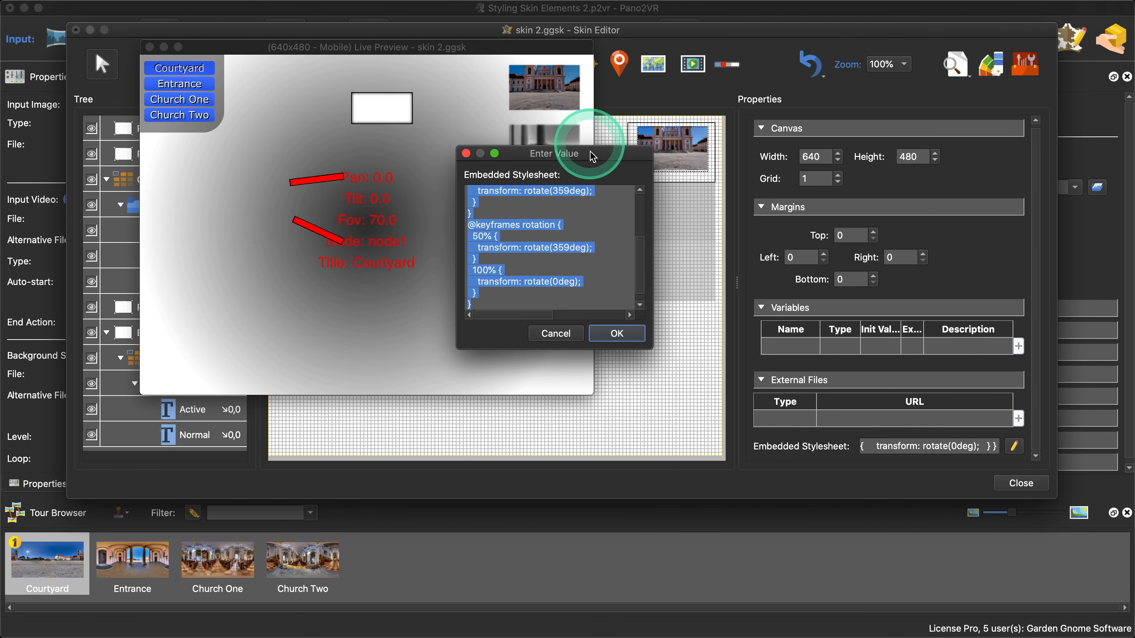
drag(597, 149, 776, 140)
scroll(755, 228, down, 1)
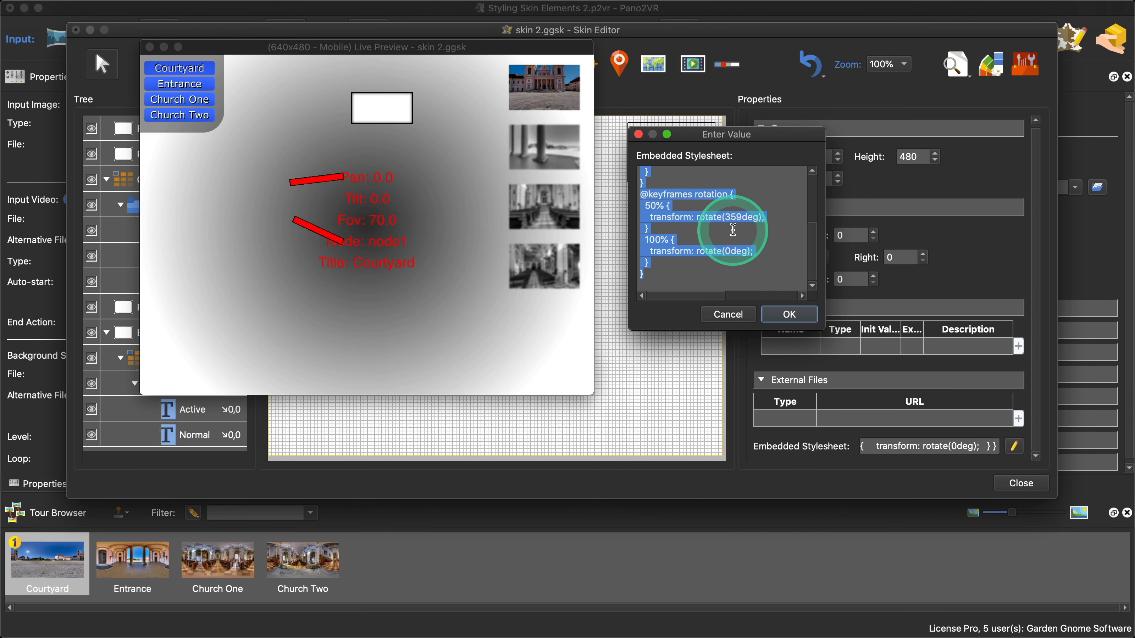
scroll(733, 232, up, 2)
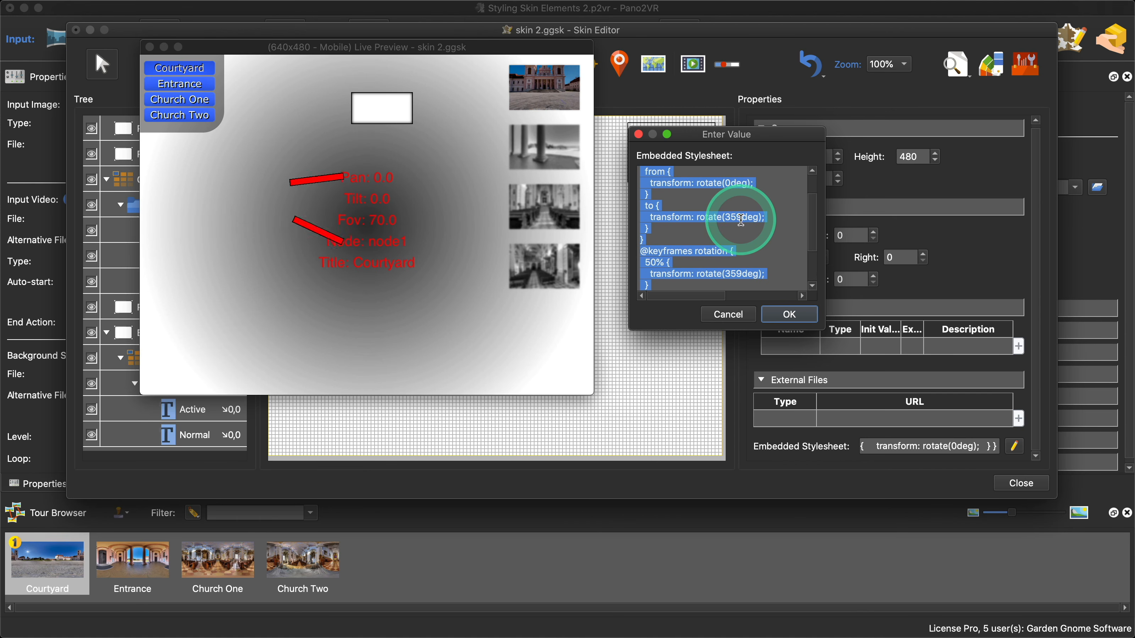
- Set the from stage of the rotationCW keyframes to rotate(359deg)
click(731, 183)
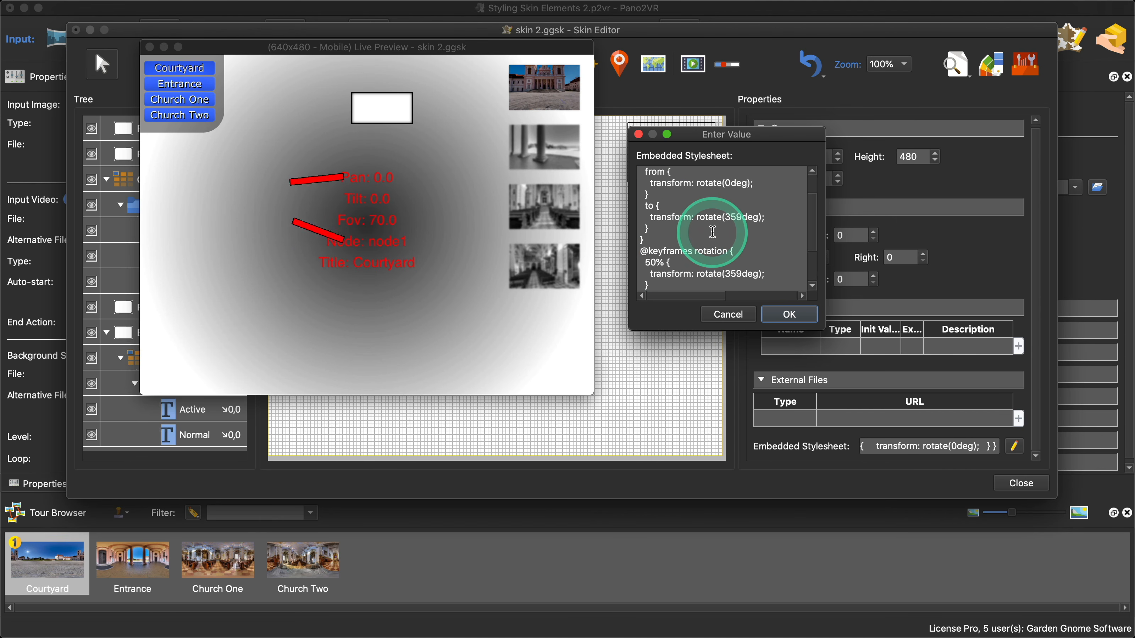
key(BackSpace)
text(3)
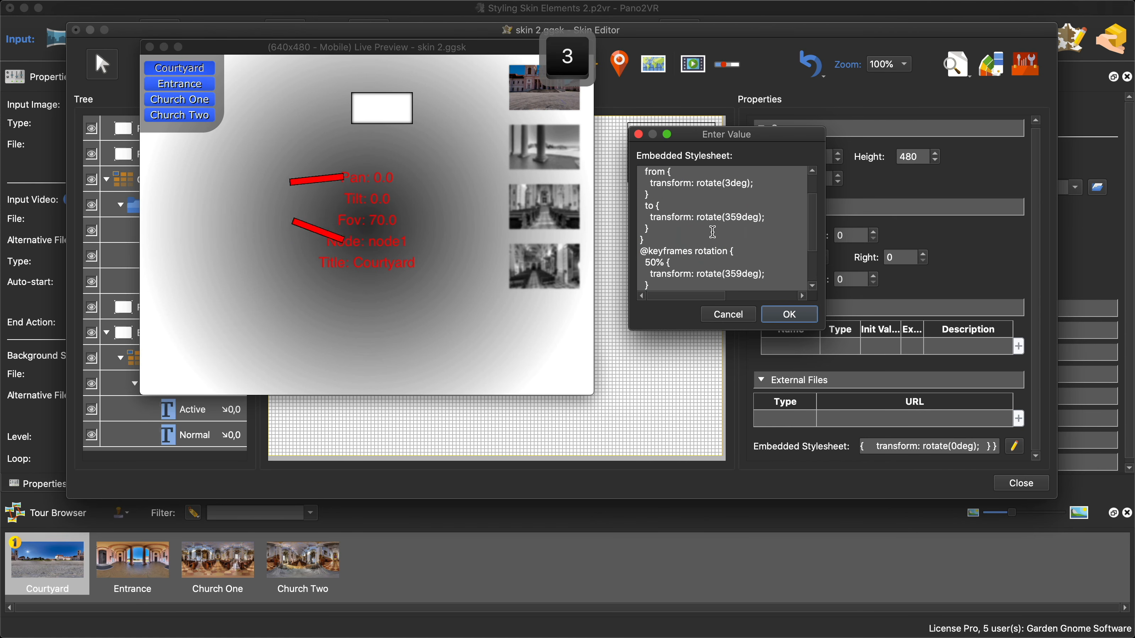
text(58)
key(BackSpace)
text(9)
- Set the to stage of the rotationCW keyframes to rotate(0deg) and apply the stylesheet
click(713, 232)
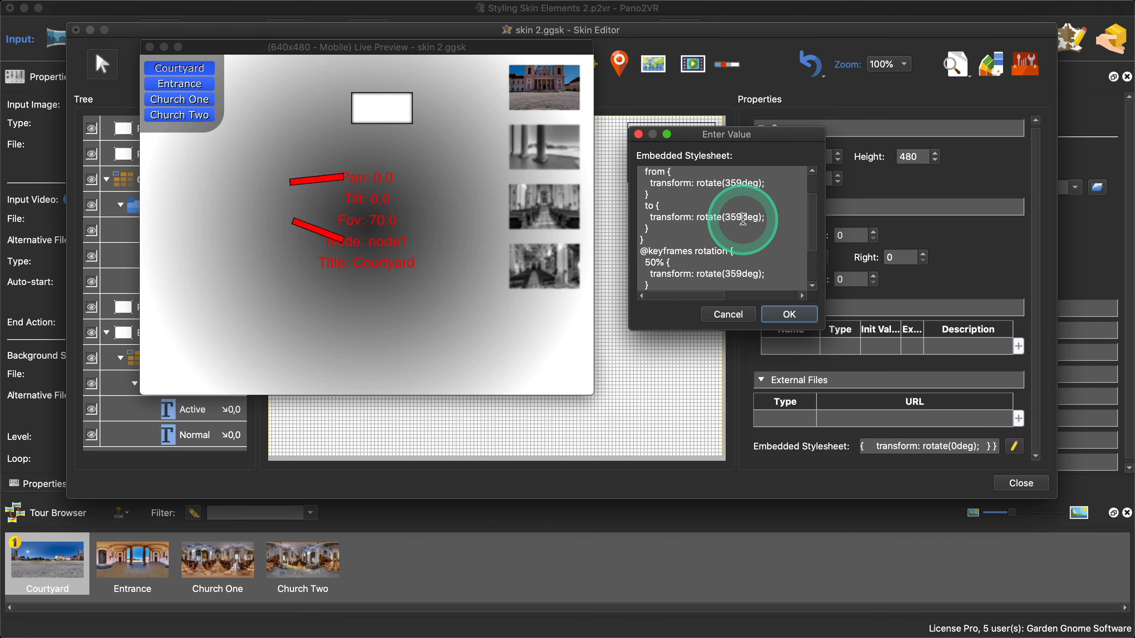
key(BackSpace)
key(BackSpace)
key(BackSpace)
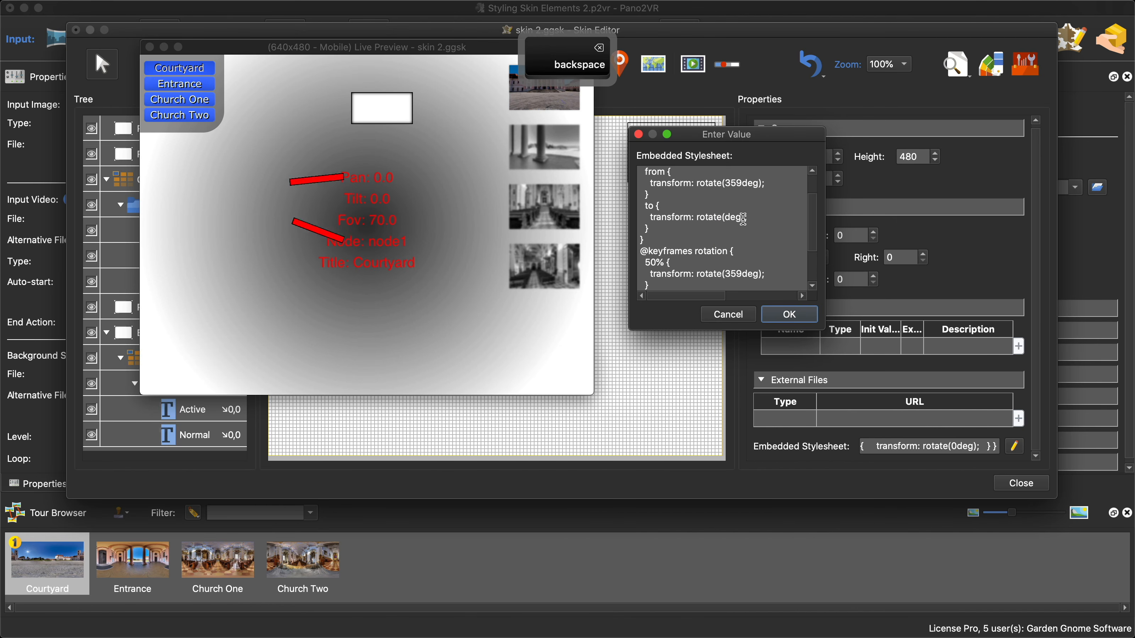
text(0)
click(315, 167)
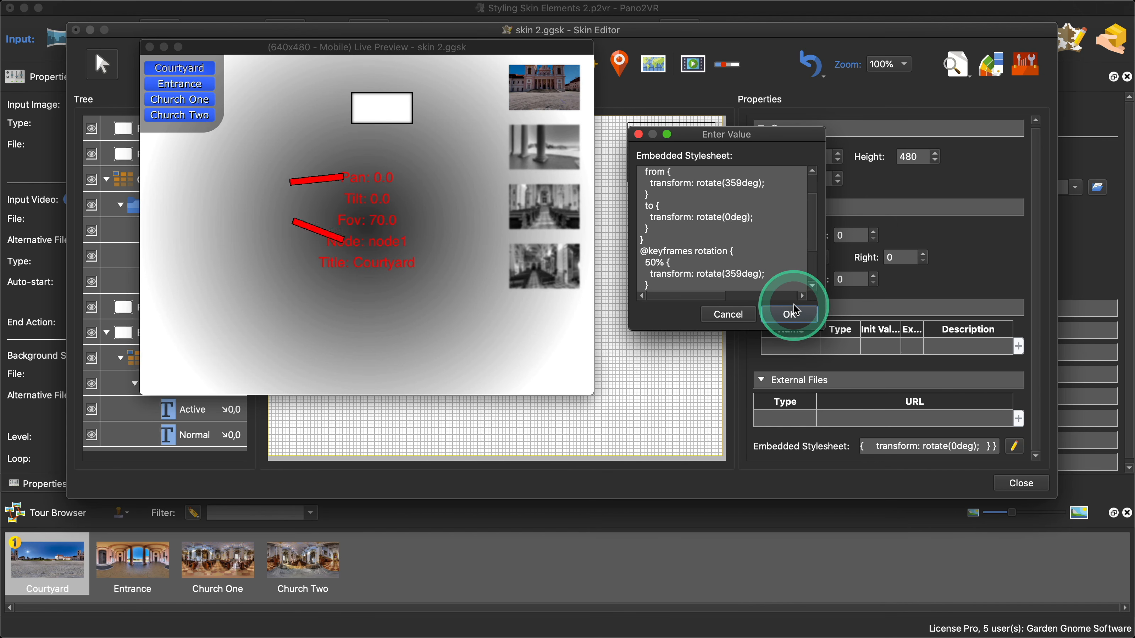
click(790, 314)
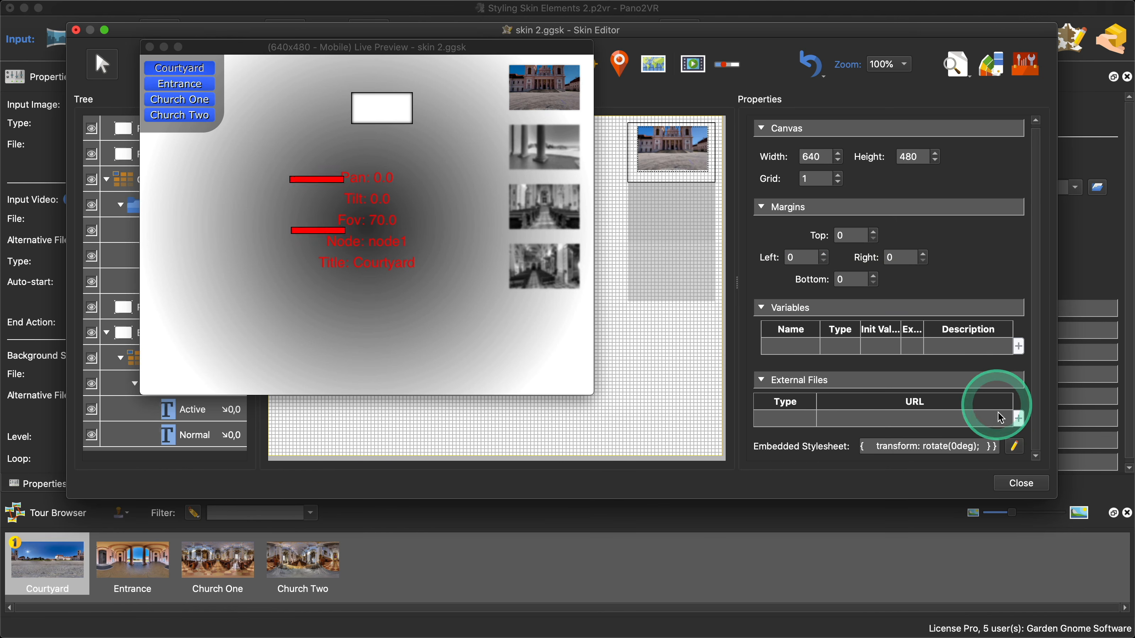
- Reopen the embedded stylesheet in an enlarged editor, change the rotationCW from stage to rotate(-359deg), and apply it
click(1015, 448)
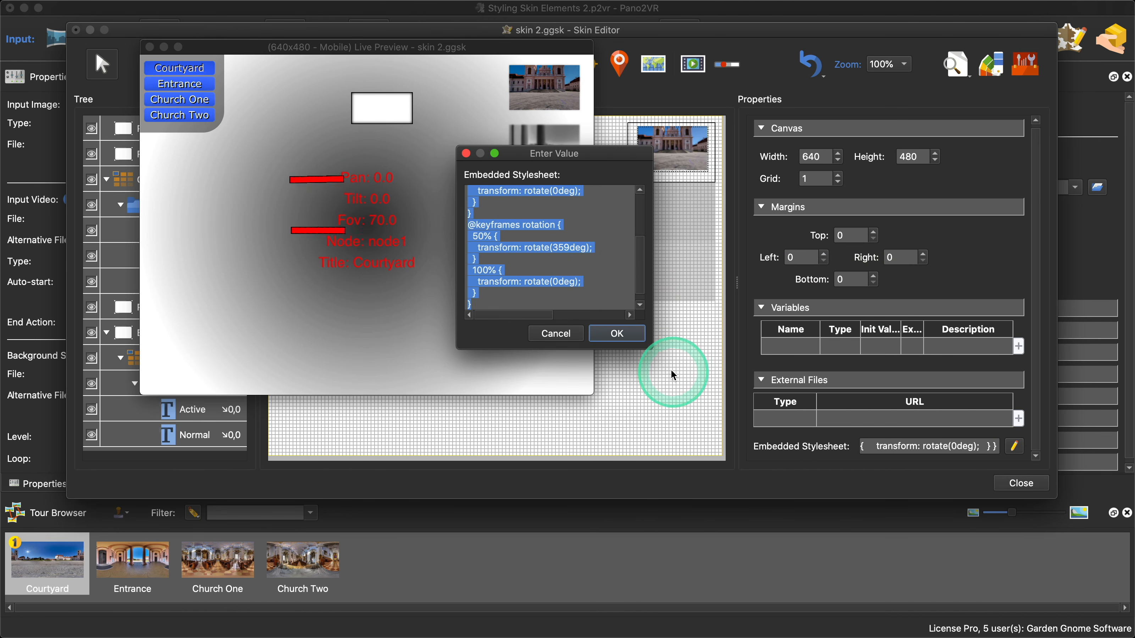
drag(652, 348, 748, 415)
scroll(664, 309, up, 2)
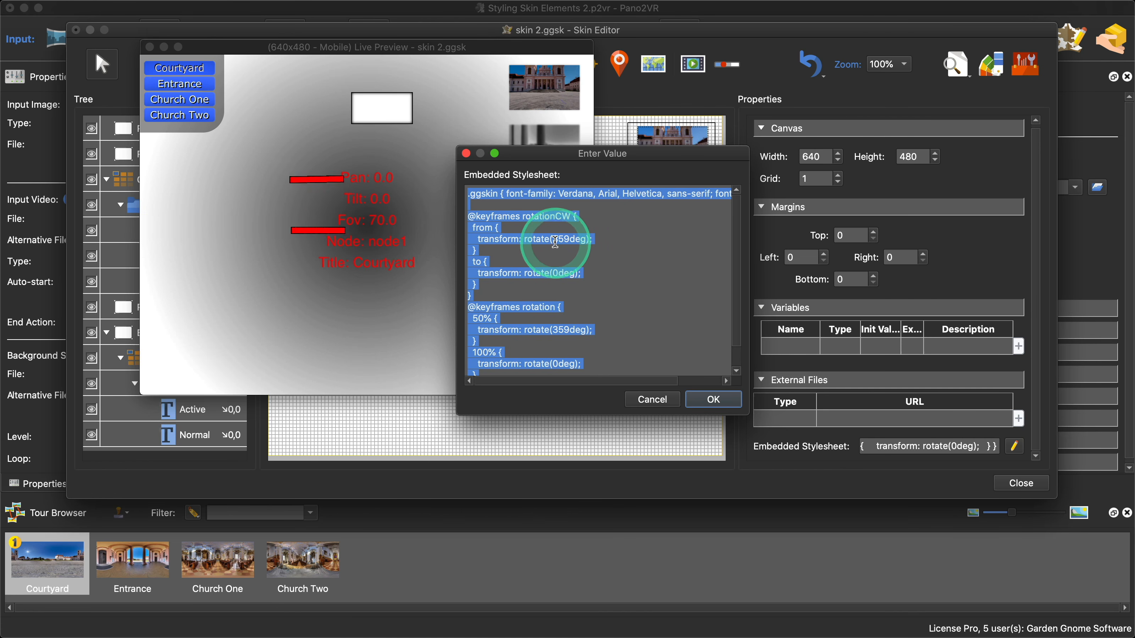
click(563, 278)
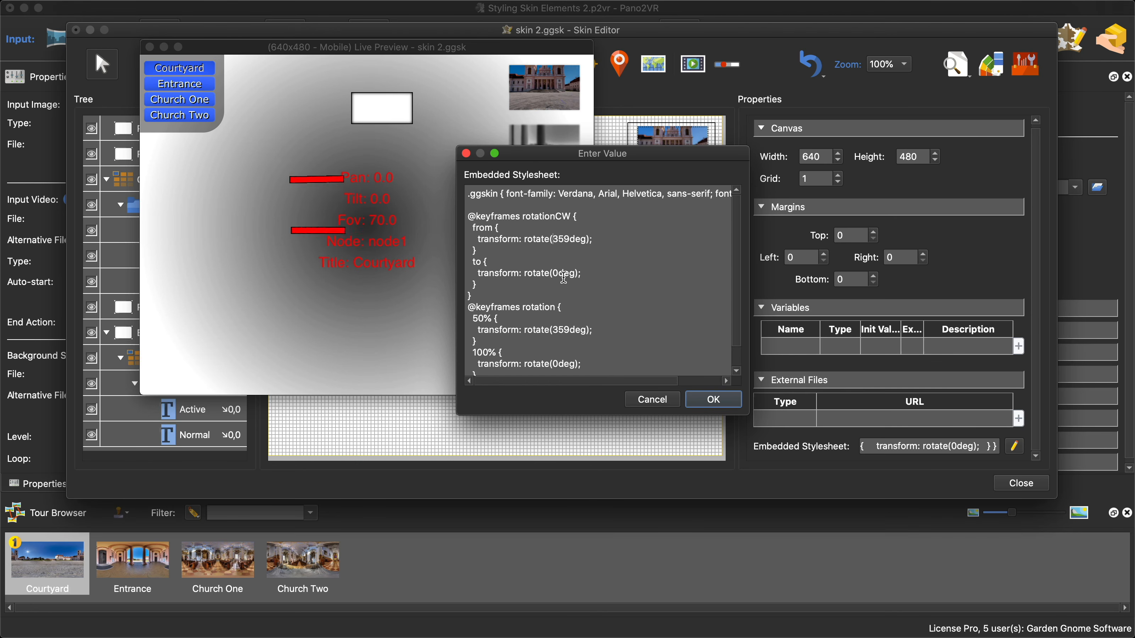
text(-)
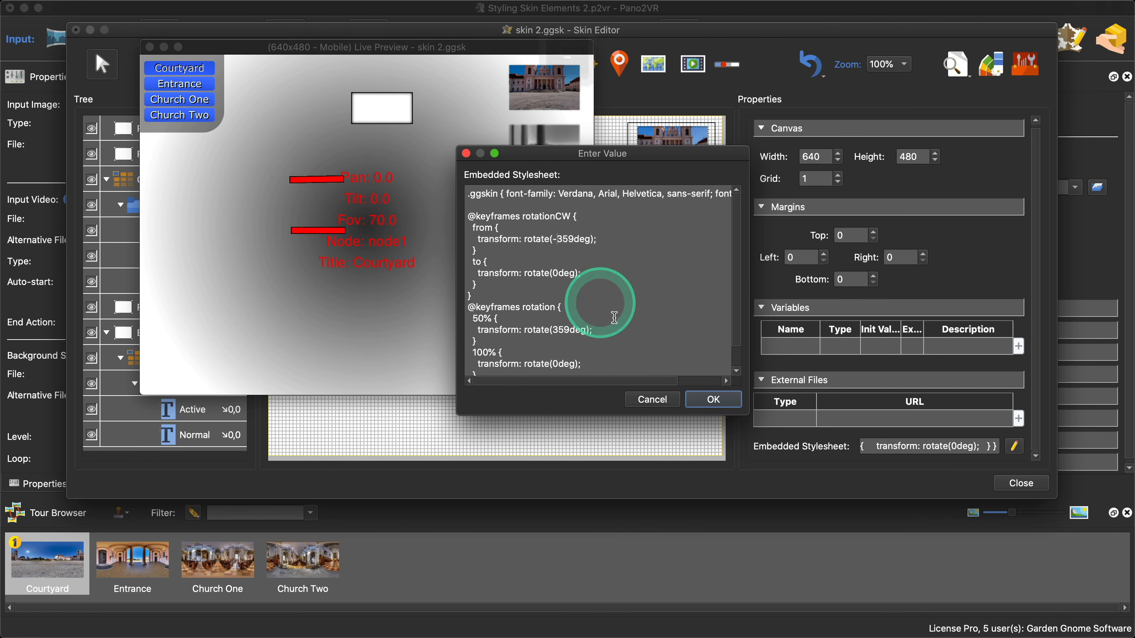
click(723, 400)
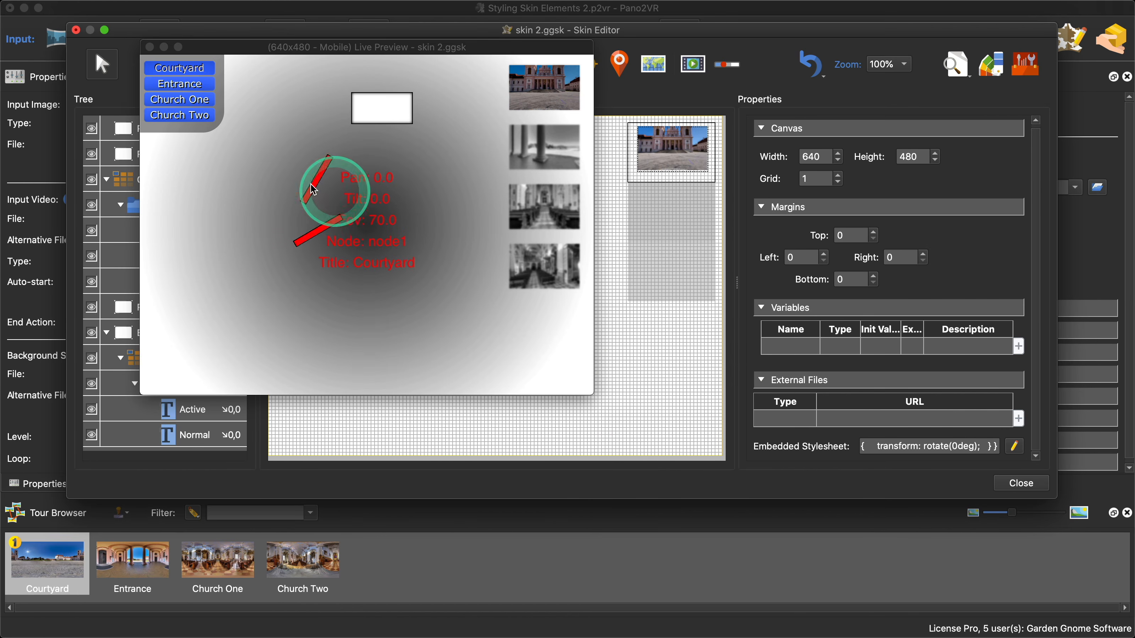